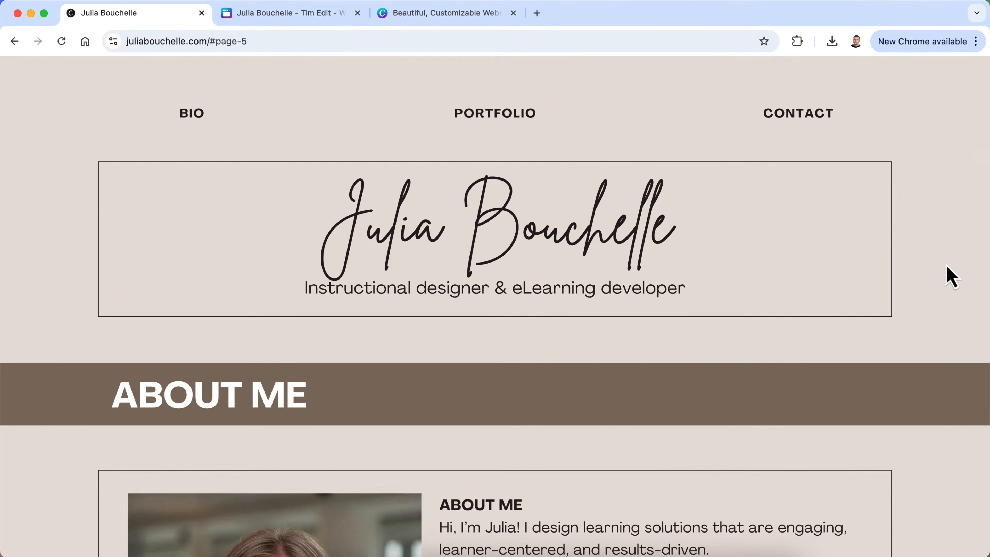
Browse Julia's published portfolio site, jumping to its About Me and portfolio sections
scroll(951, 277, down, 9)
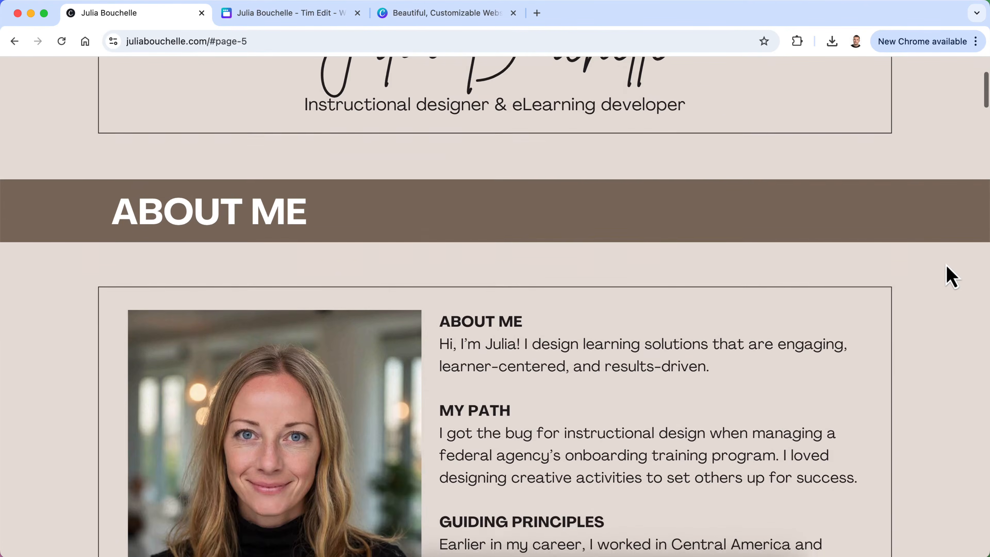
scroll(951, 277, down, 4)
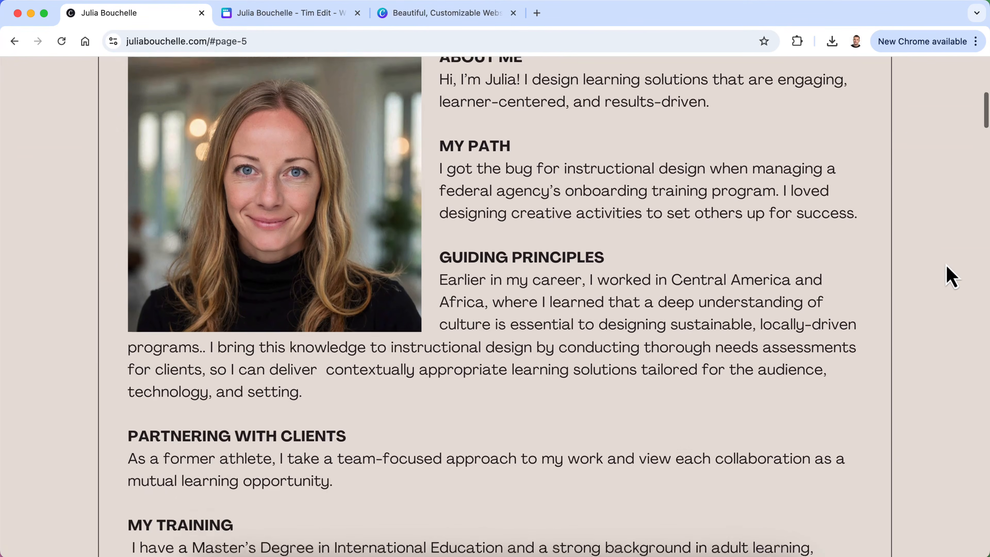
scroll(950, 277, down, 8)
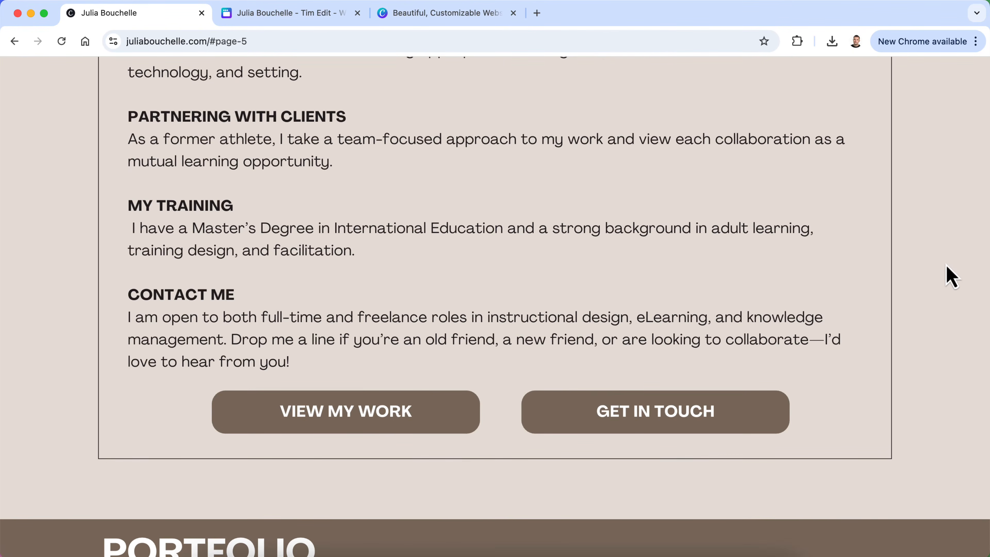
scroll(951, 277, down, 4)
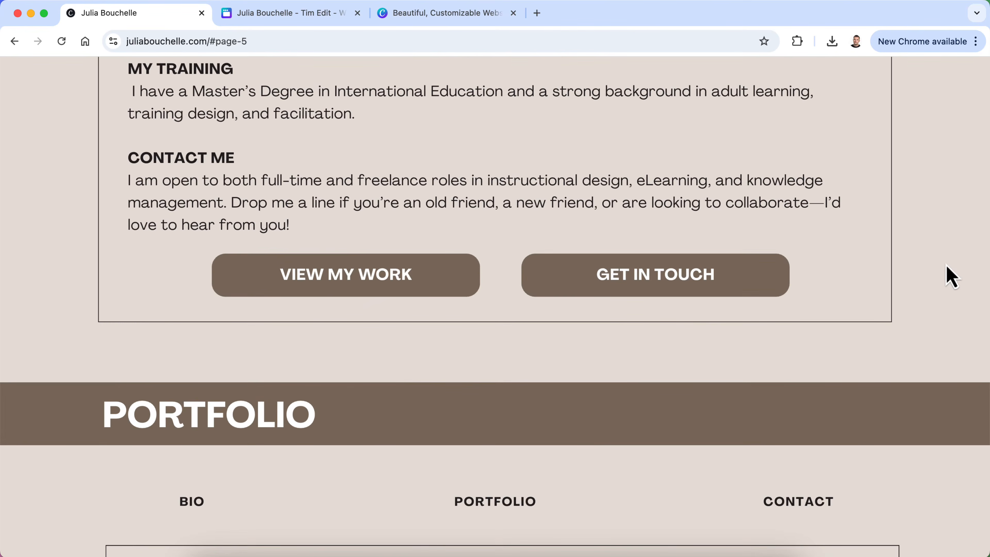
scroll(951, 277, down, 2)
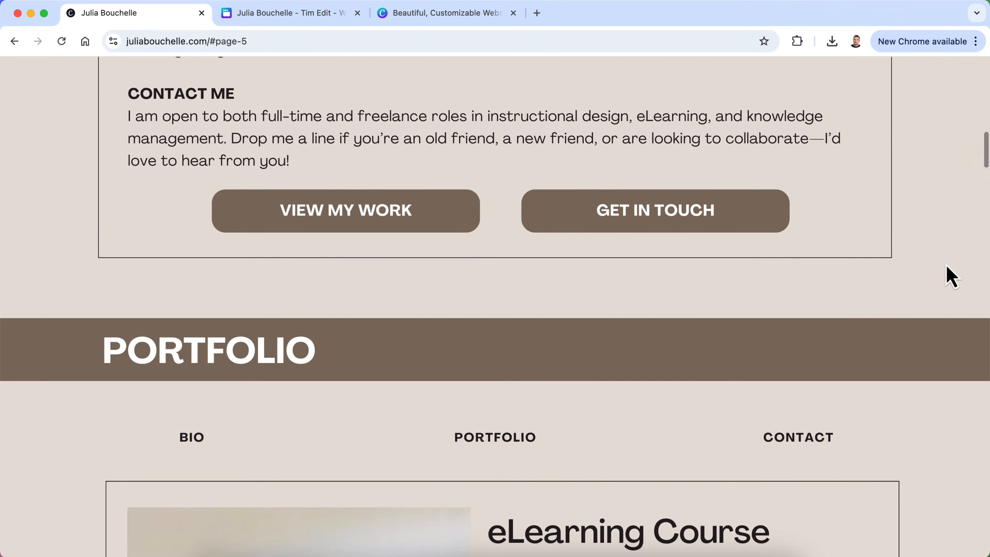
scroll(950, 276, down, 6)
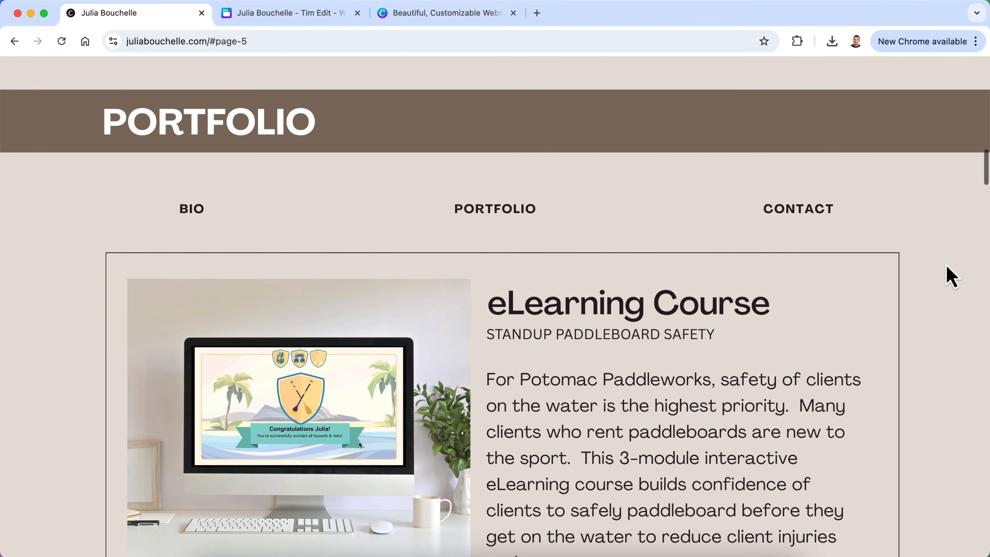
scroll(951, 277, down, 3)
scroll(951, 277, down, 13)
scroll(951, 277, down, 1)
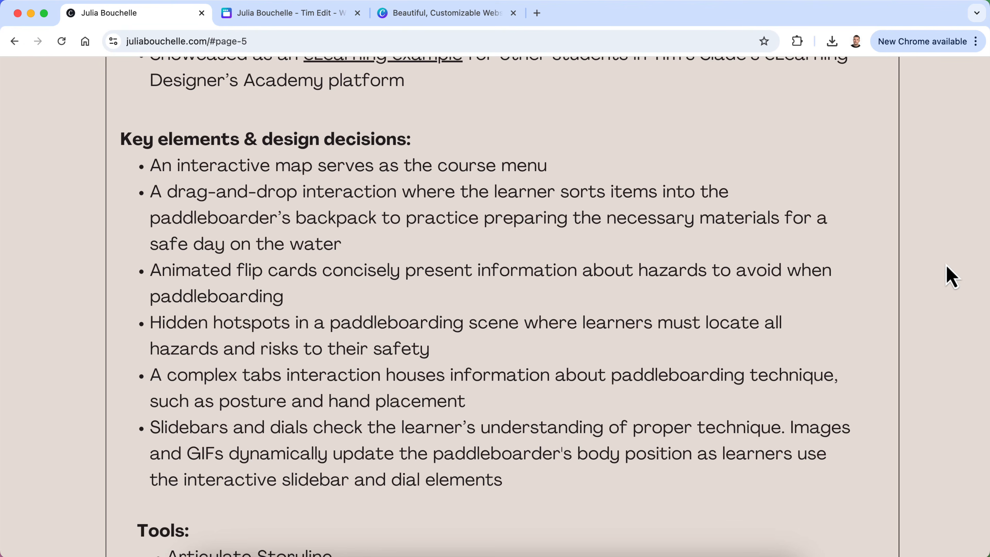
scroll(951, 277, down, 6)
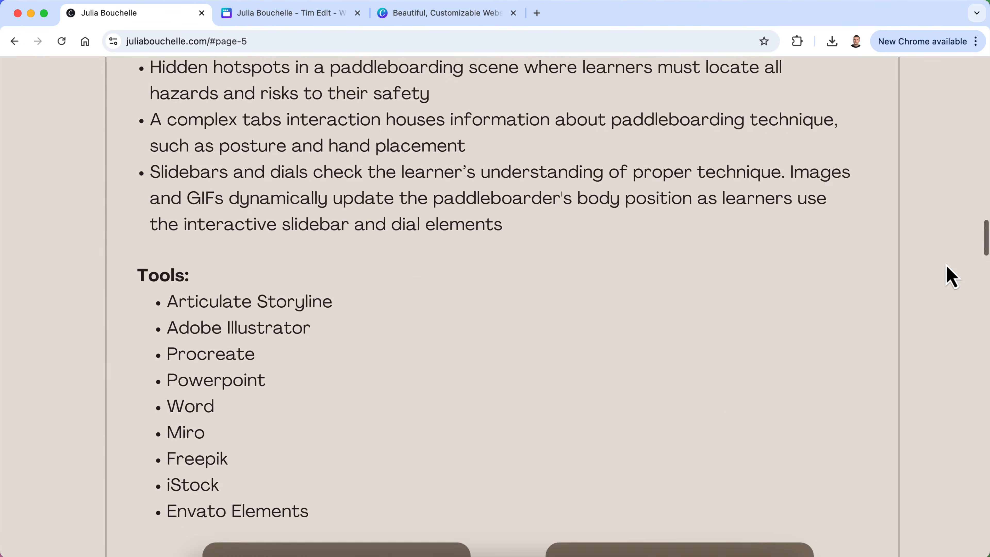
scroll(950, 277, up, 15)
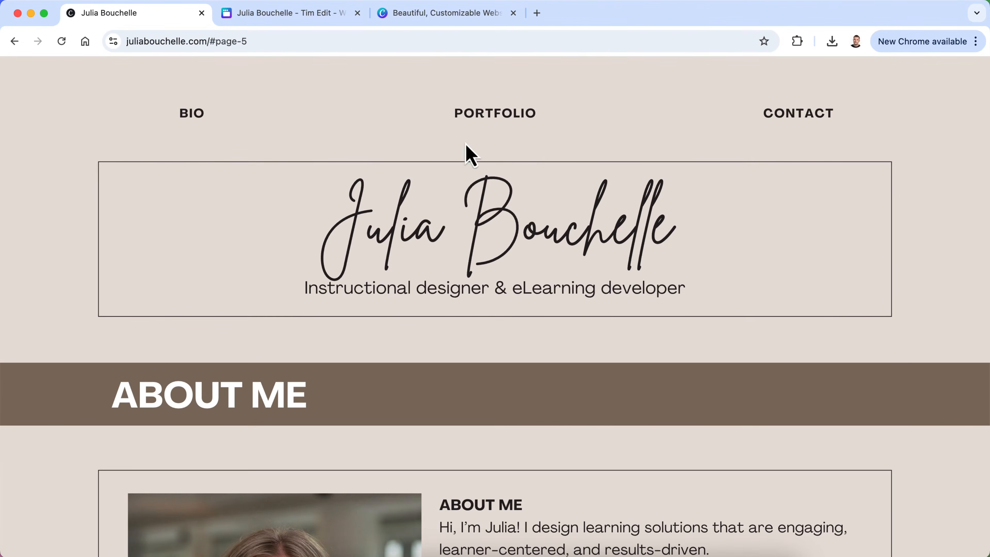
click(192, 114)
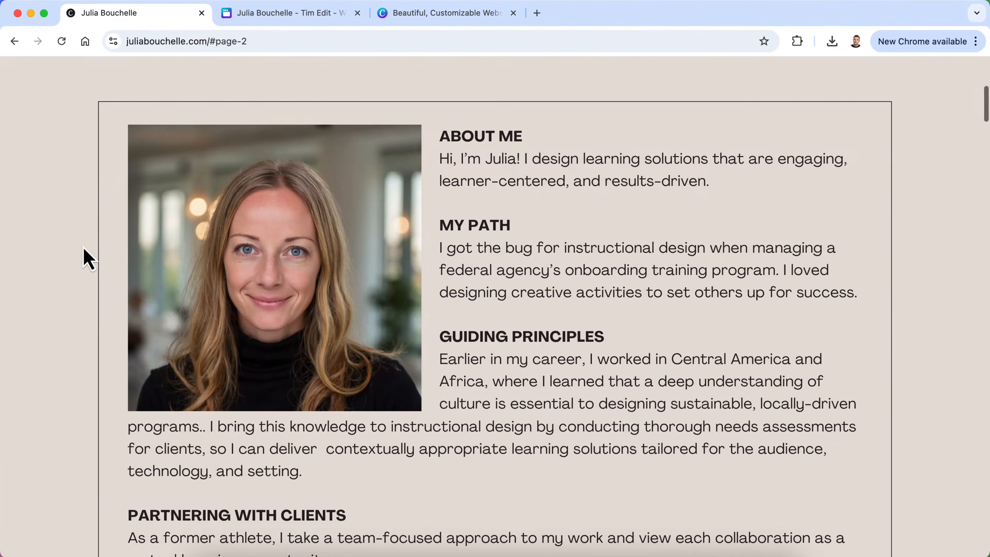
scroll(89, 257, up, 5)
click(485, 117)
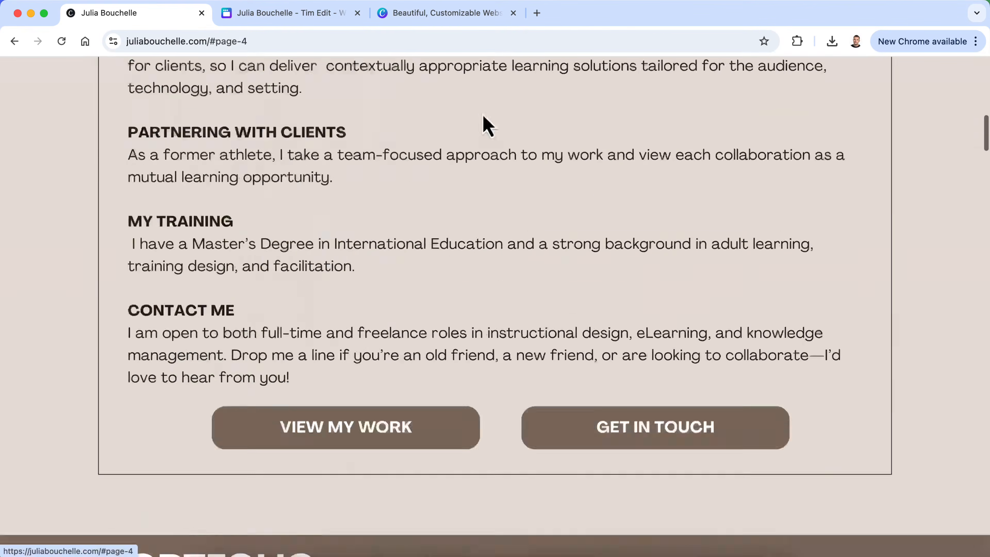
scroll(483, 111, up, 10)
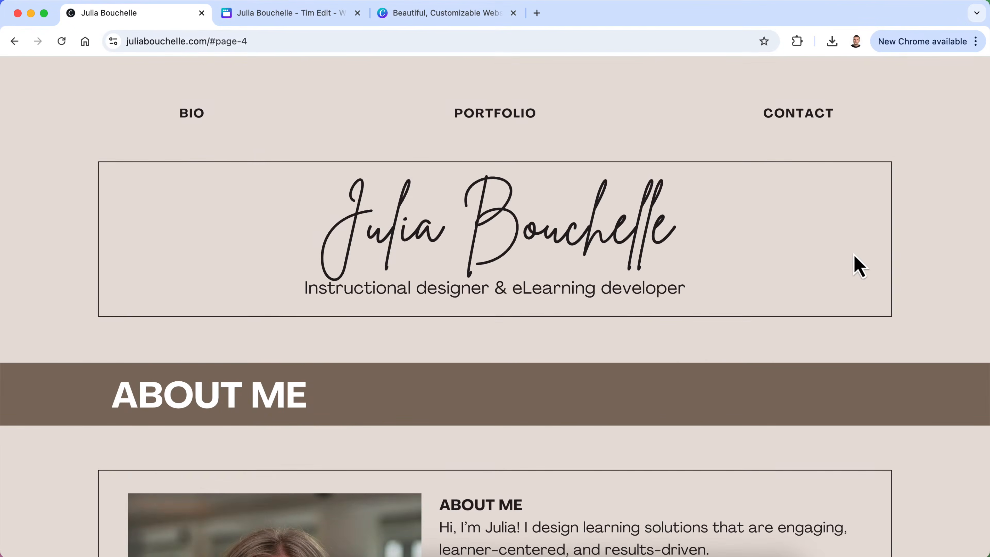
scroll(859, 266, down, 10)
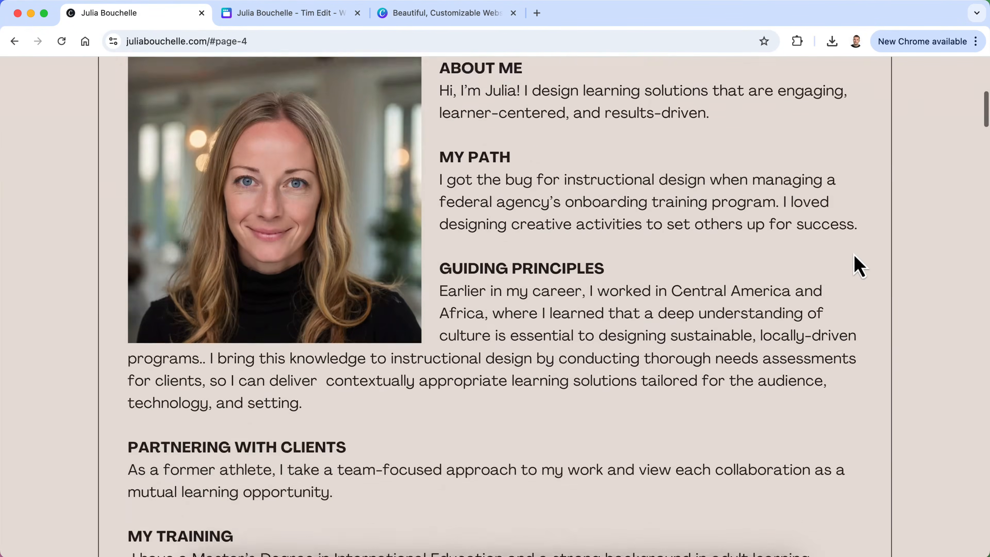
scroll(859, 266, down, 10)
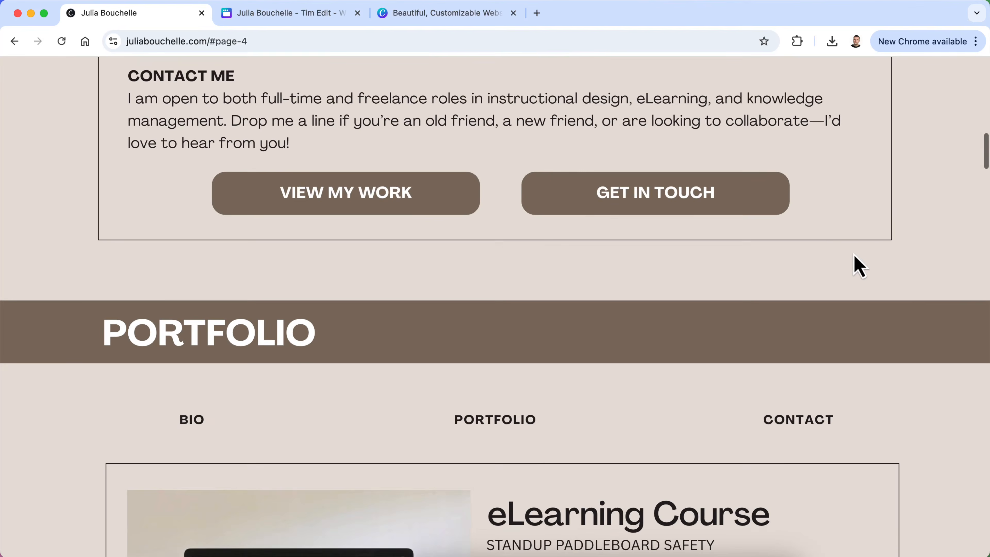
scroll(859, 267, down, 14)
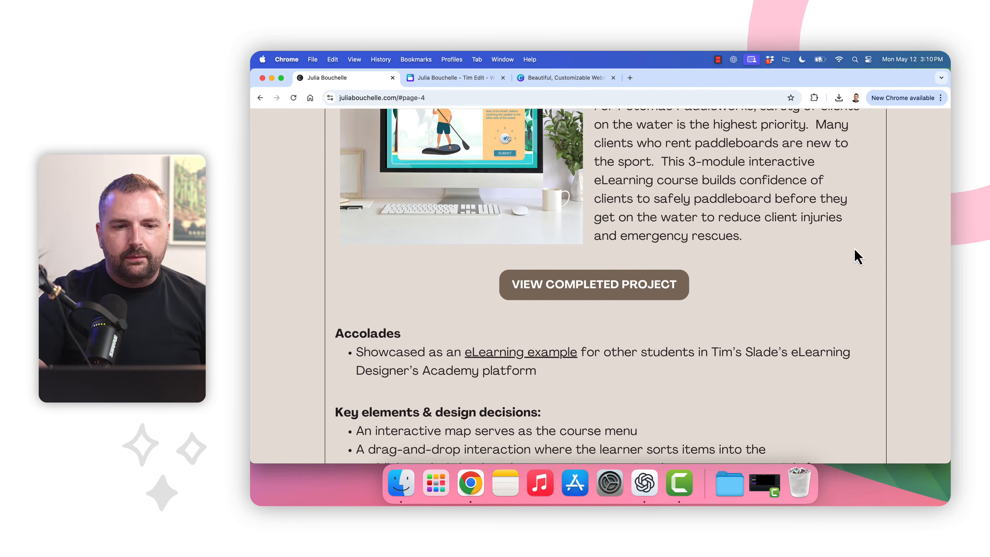
scroll(858, 256, up, 2)
scroll(856, 256, up, 5)
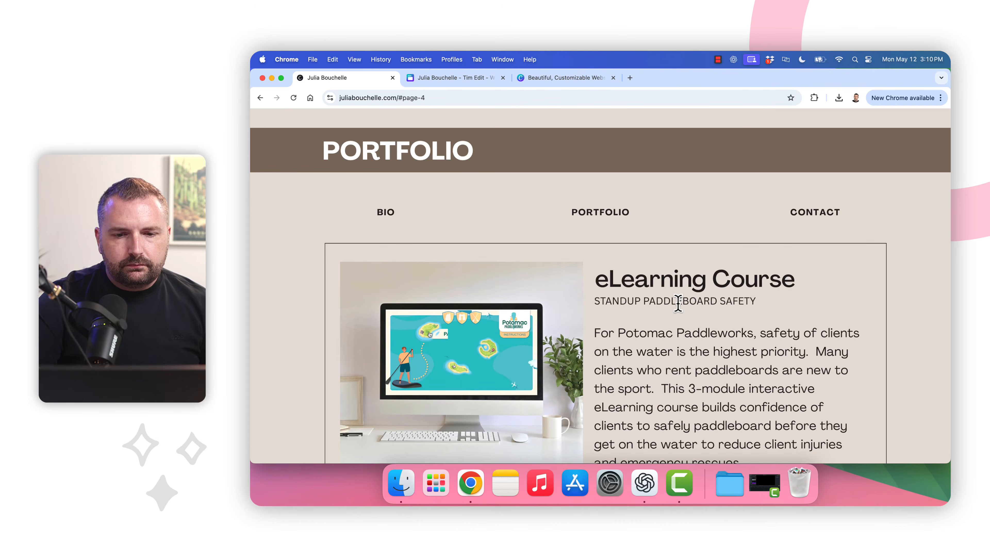
scroll(678, 303, up, 8)
scroll(678, 303, up, 3)
scroll(678, 315, up, 12)
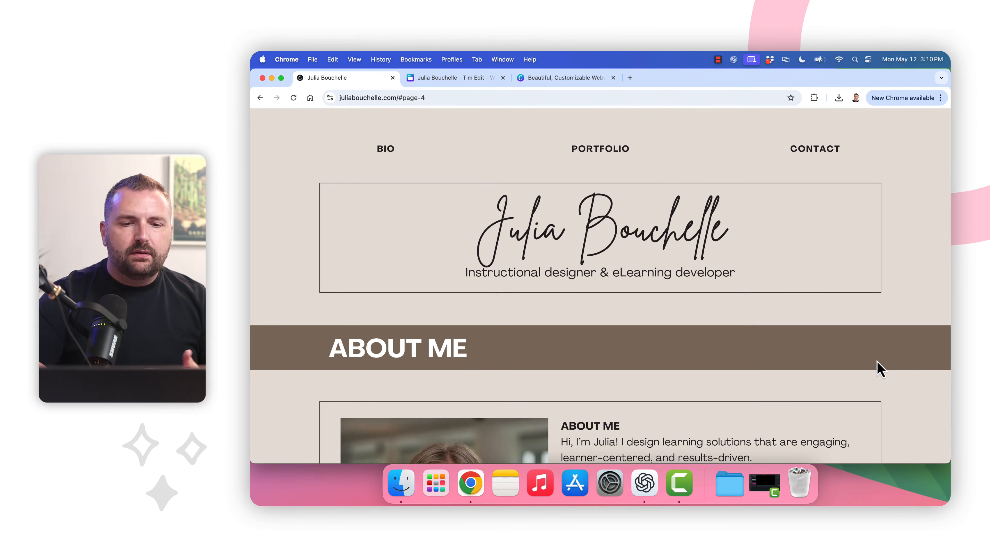
scroll(879, 368, down, 7)
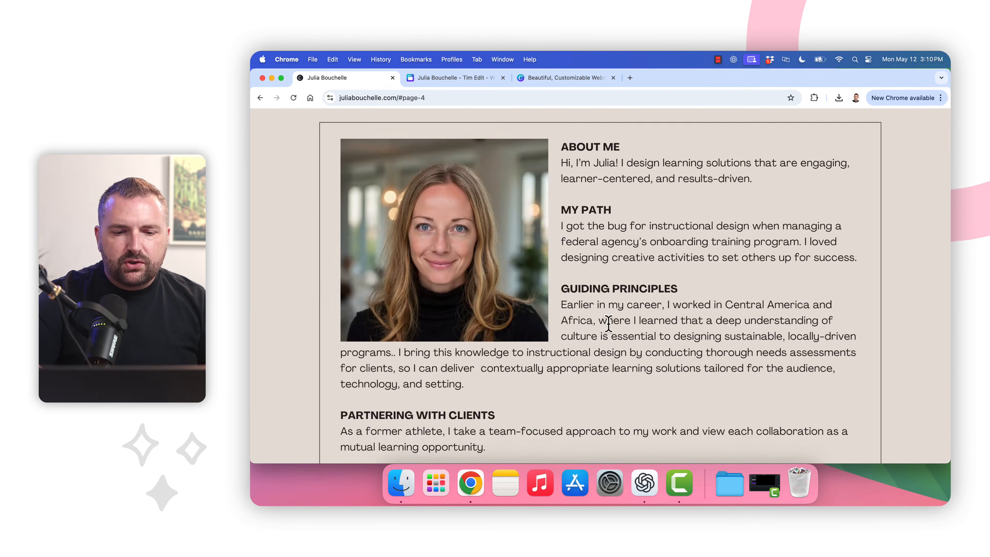
scroll(610, 343, down, 5)
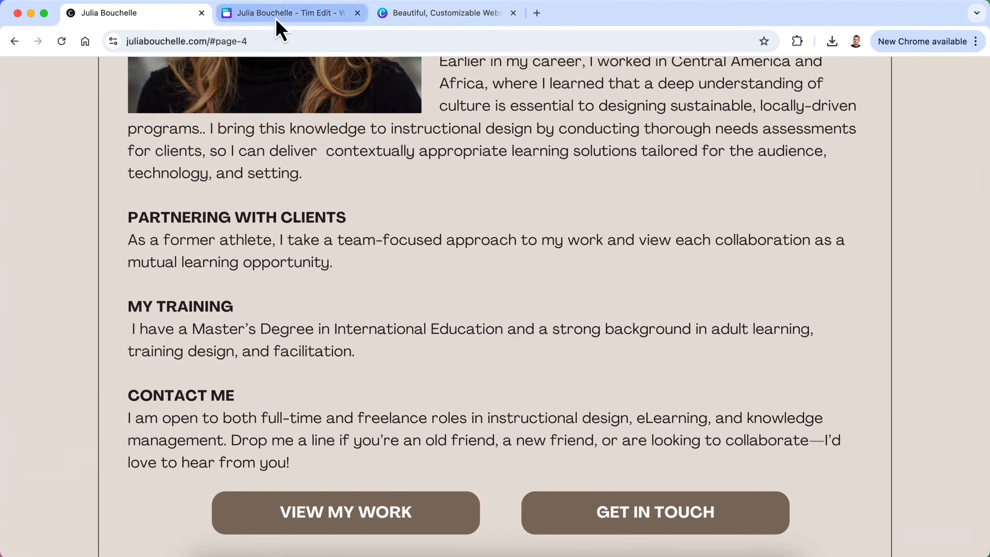
click(275, 16)
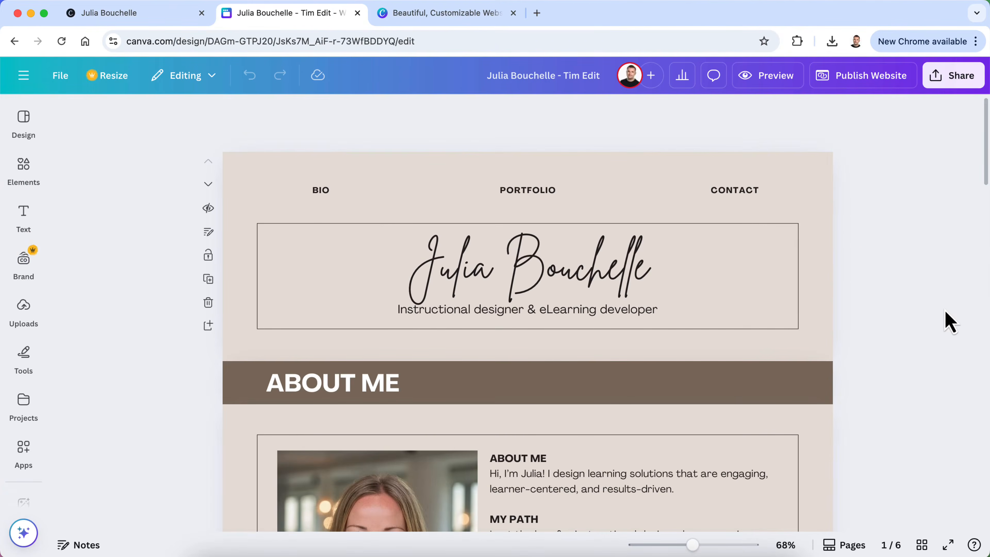
scroll(950, 321, down, 10)
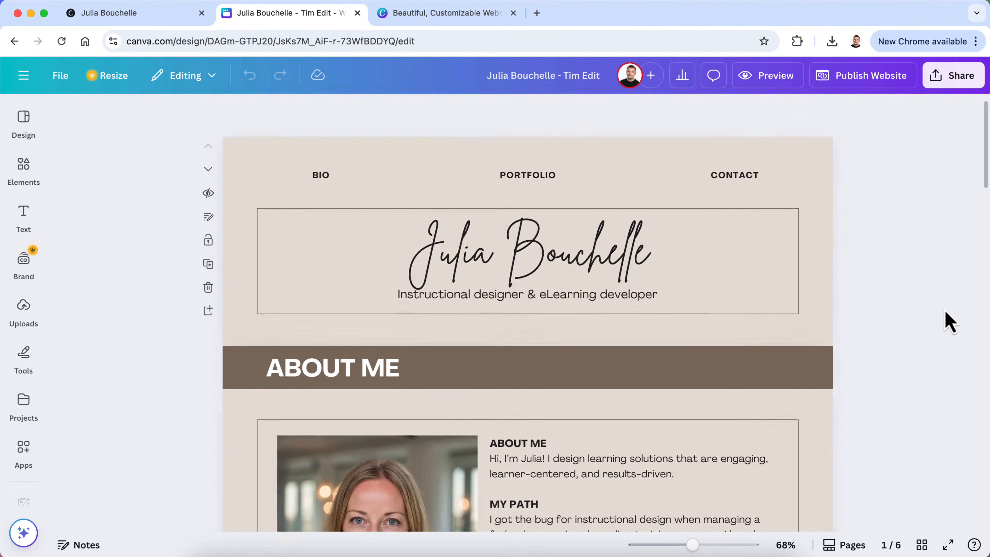
scroll(950, 322, down, 15)
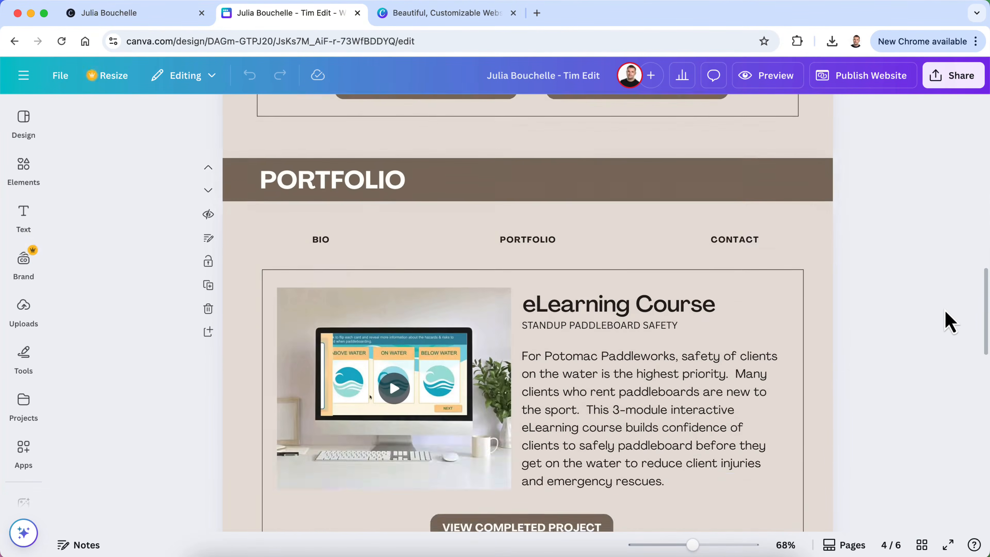
scroll(950, 322, down, 10)
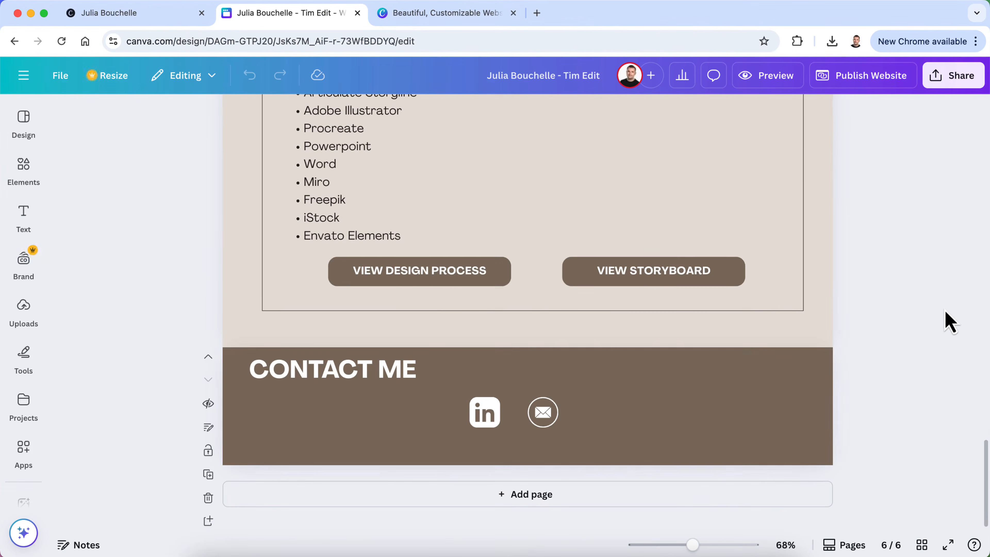
scroll(601, 376, up, 15)
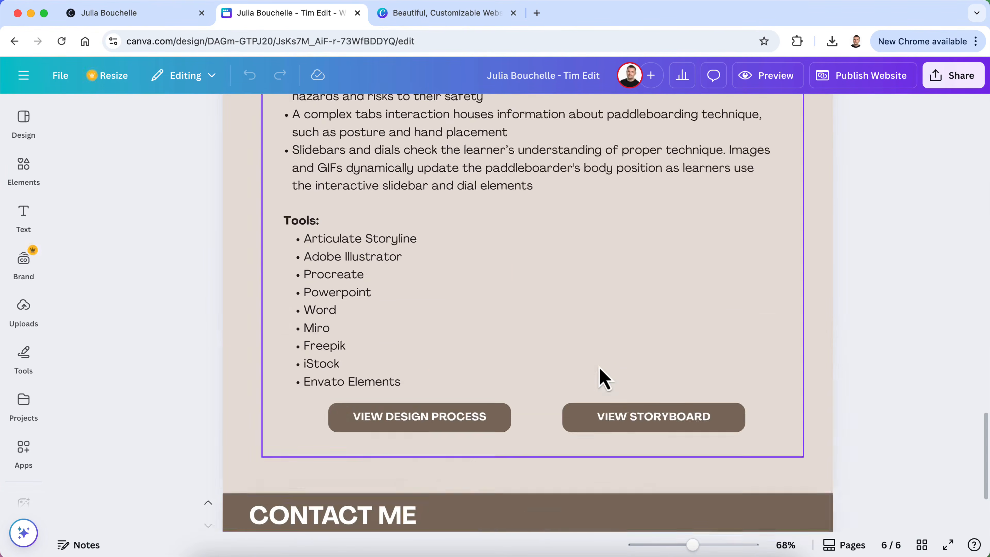
scroll(601, 375, up, 20)
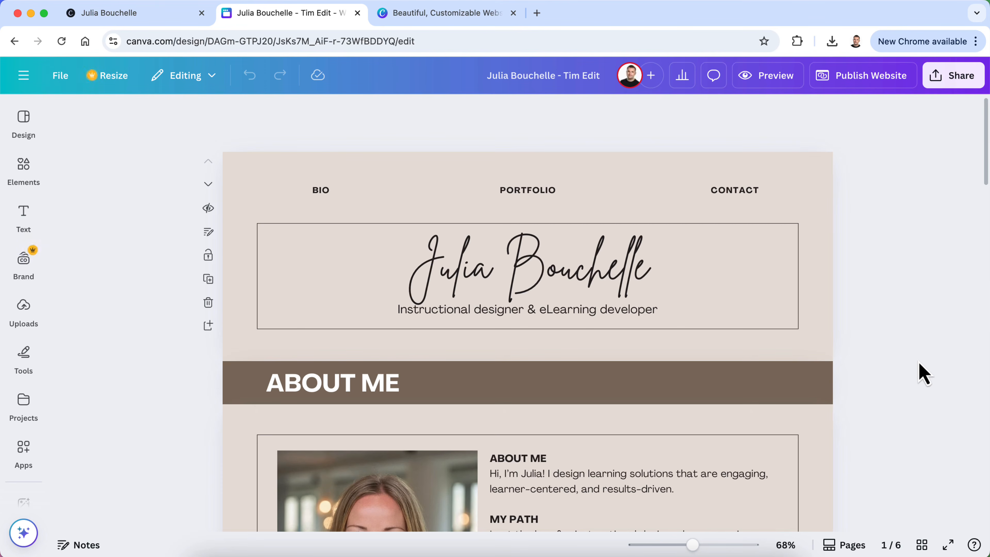
scroll(924, 374, down, 3)
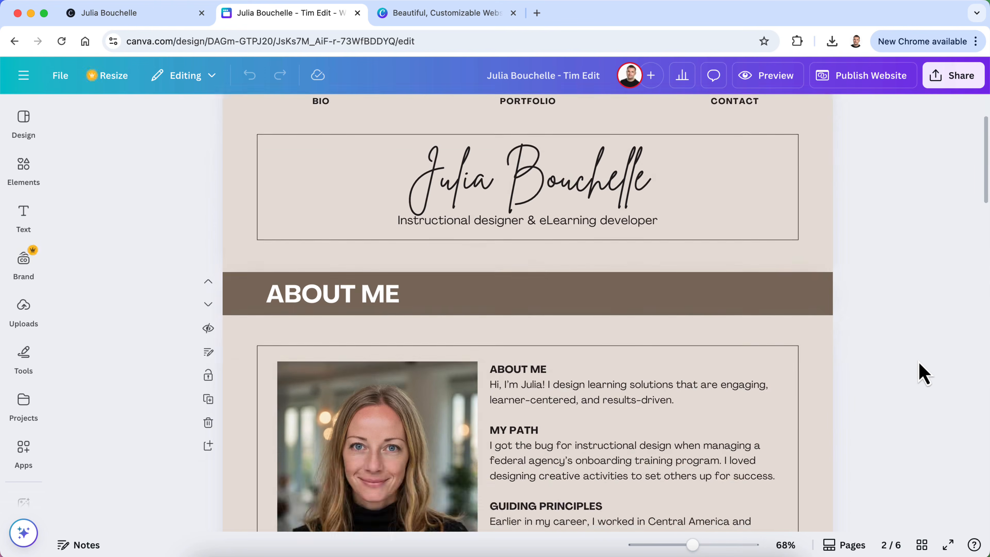
scroll(924, 373, up, 2)
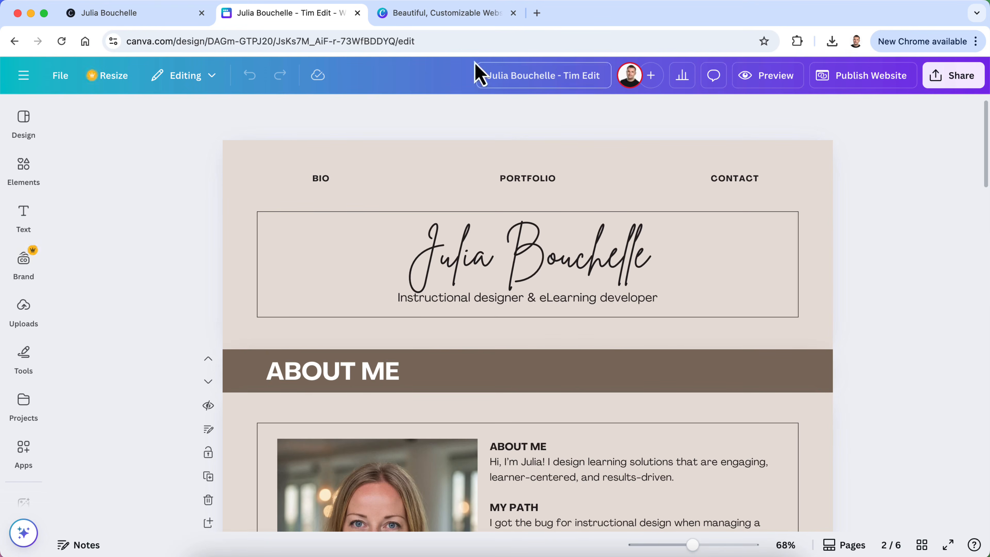
click(450, 16)
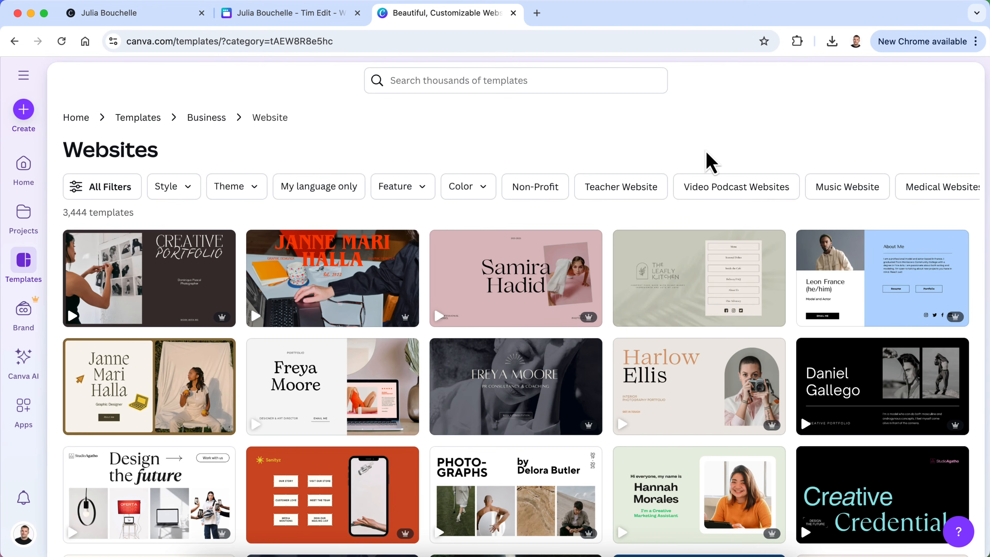
scroll(725, 376, down, 10)
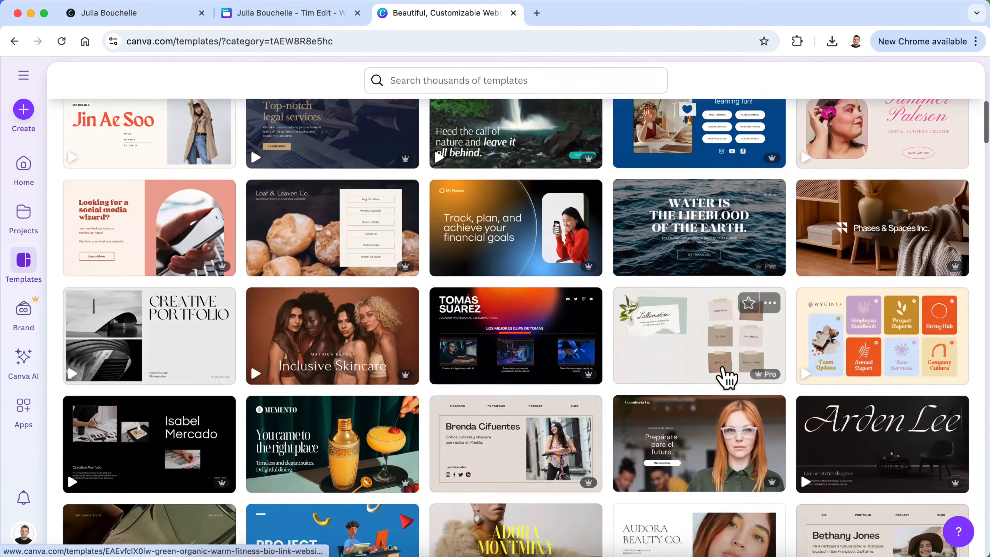
scroll(726, 376, down, 5)
scroll(725, 377, down, 6)
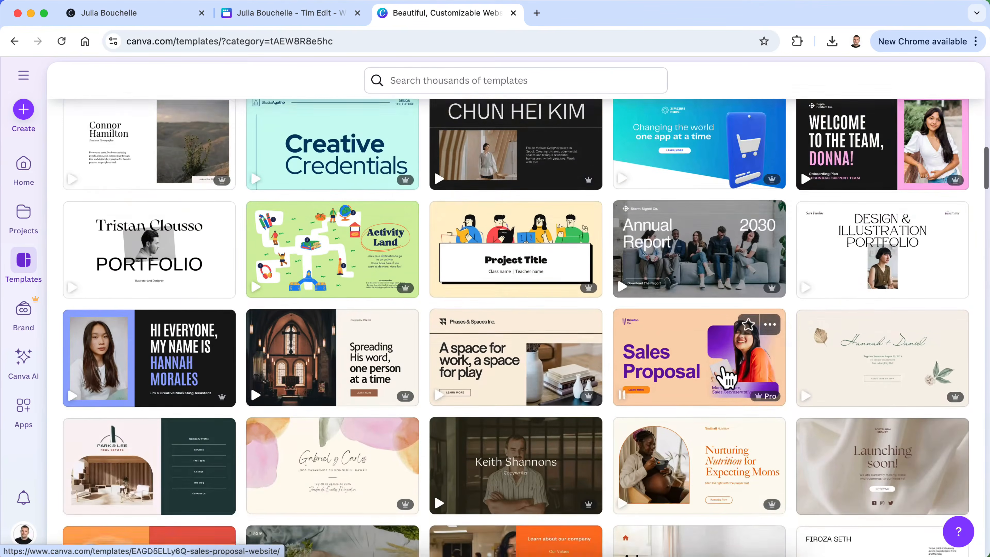
scroll(725, 378, down, 3)
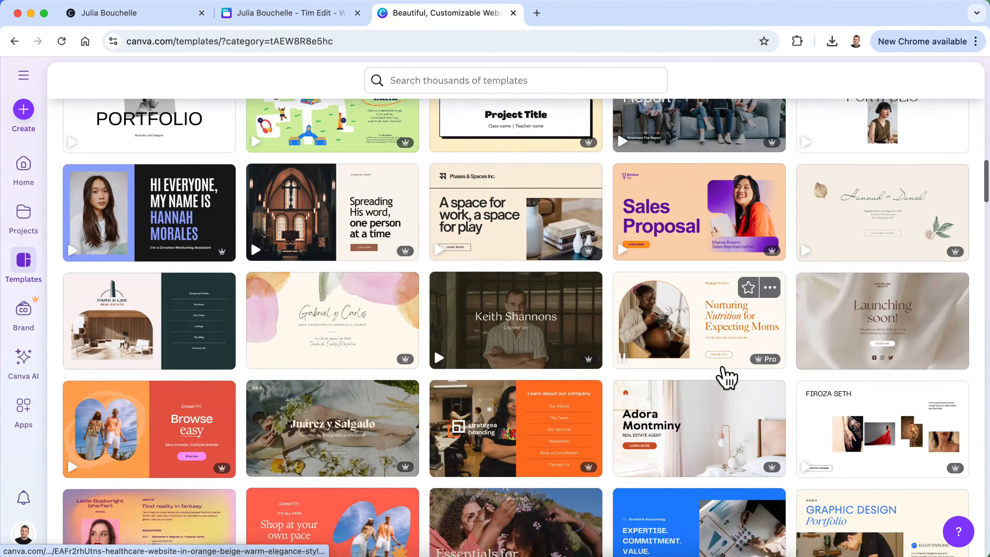
scroll(727, 376, down, 5)
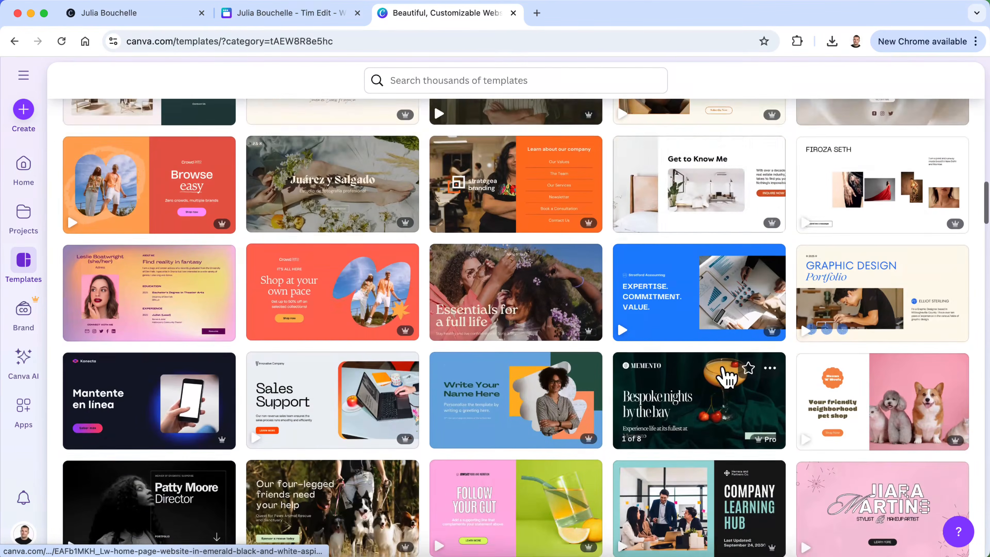
scroll(726, 376, down, 5)
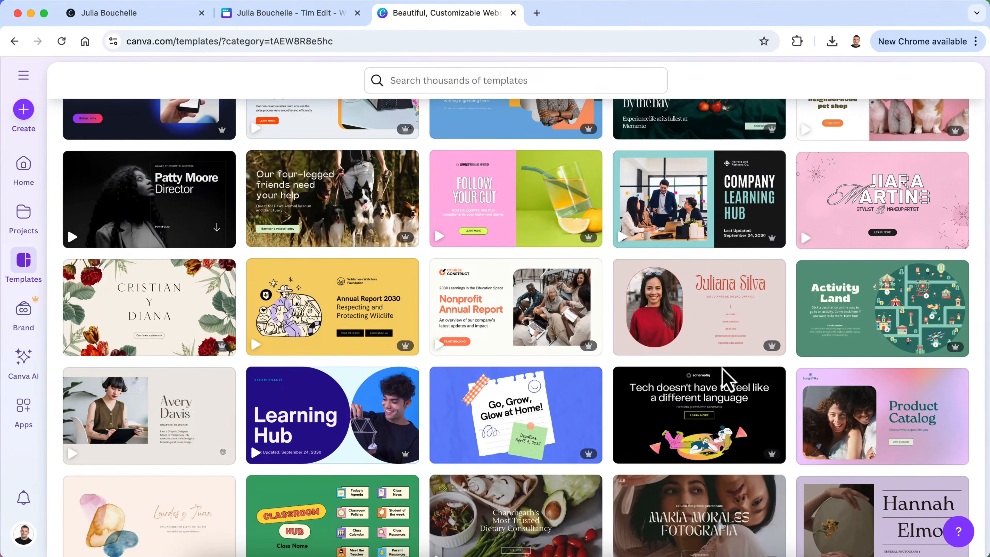
scroll(620, 427, down, 3)
scroll(620, 427, down, 7)
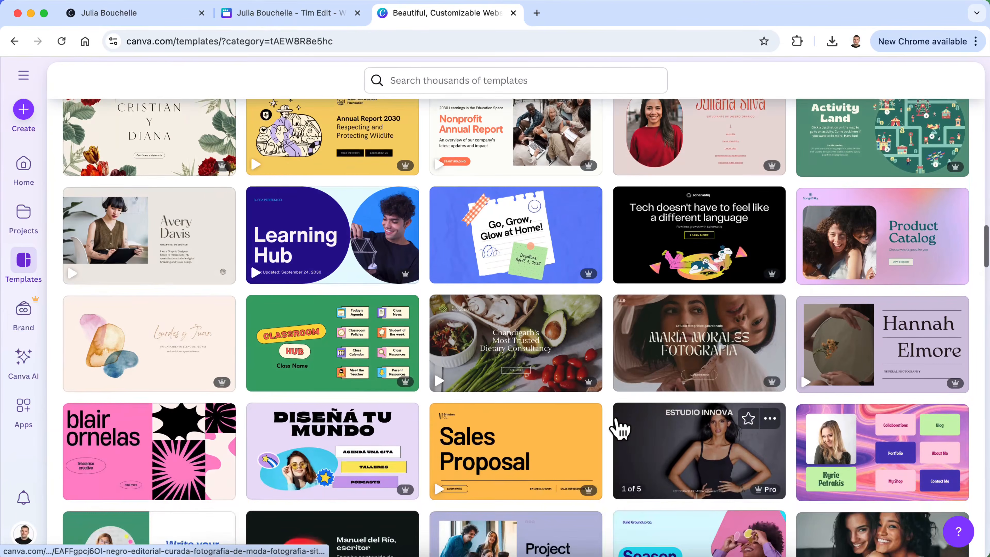
scroll(620, 427, down, 4)
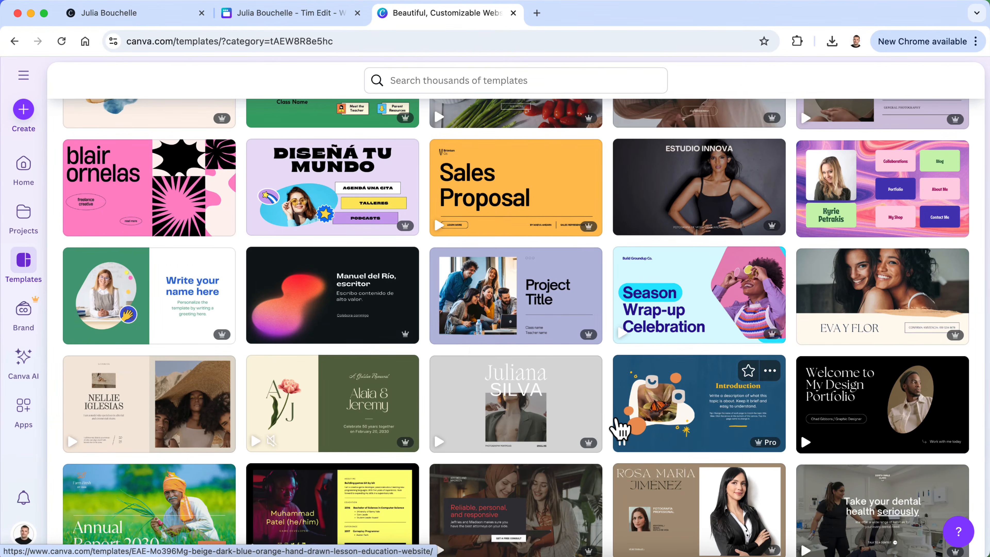
scroll(620, 429, down, 2)
scroll(619, 429, down, 5)
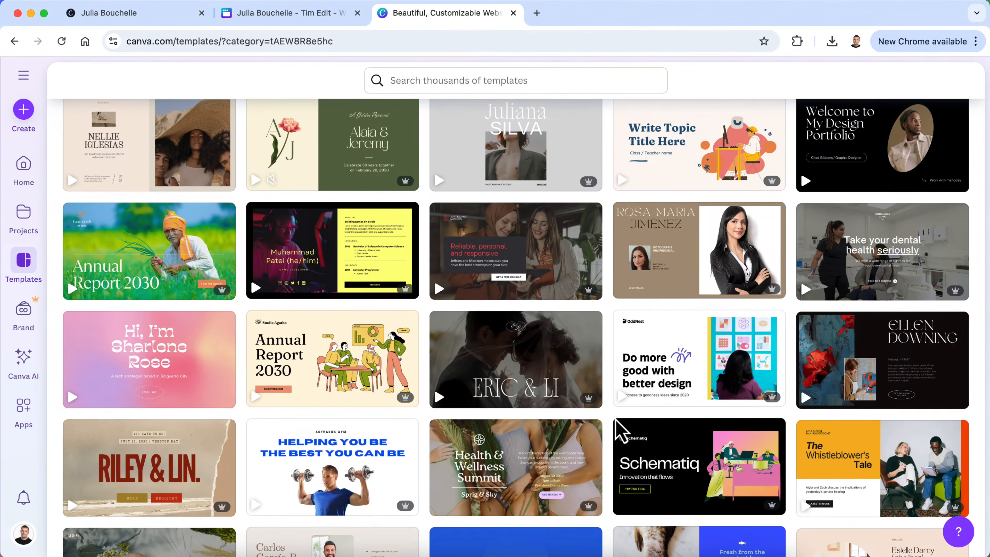
mouse_move(620, 429)
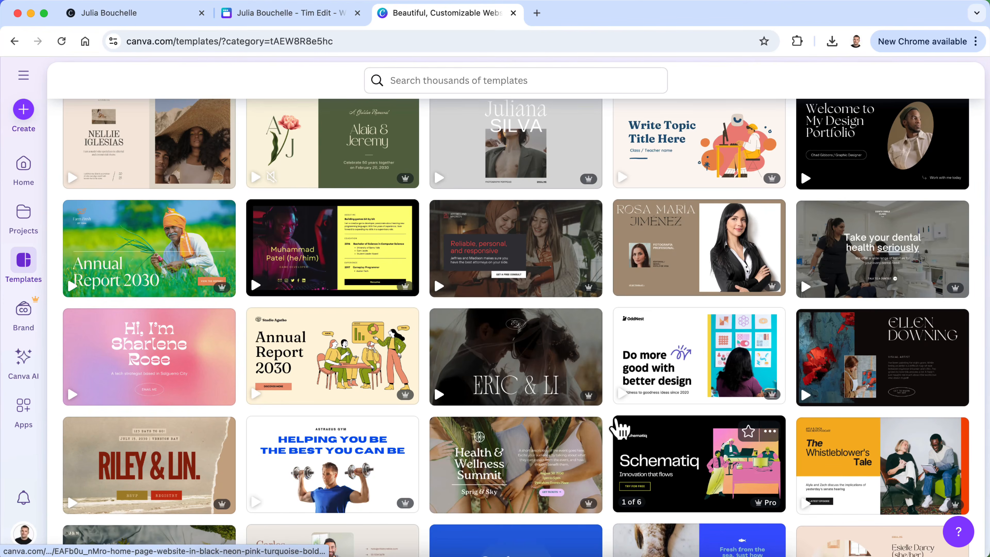
scroll(620, 429, down, 3)
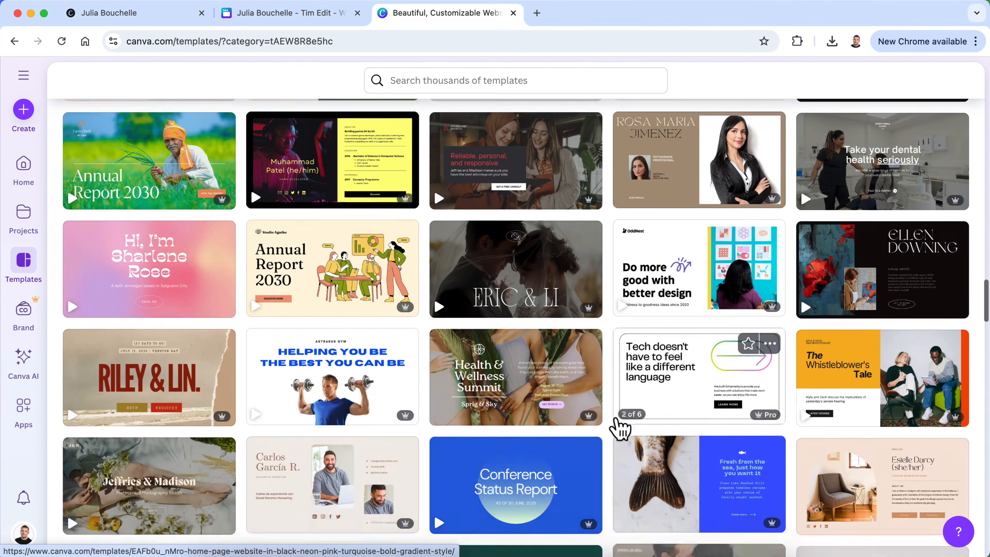
scroll(620, 428, down, 3)
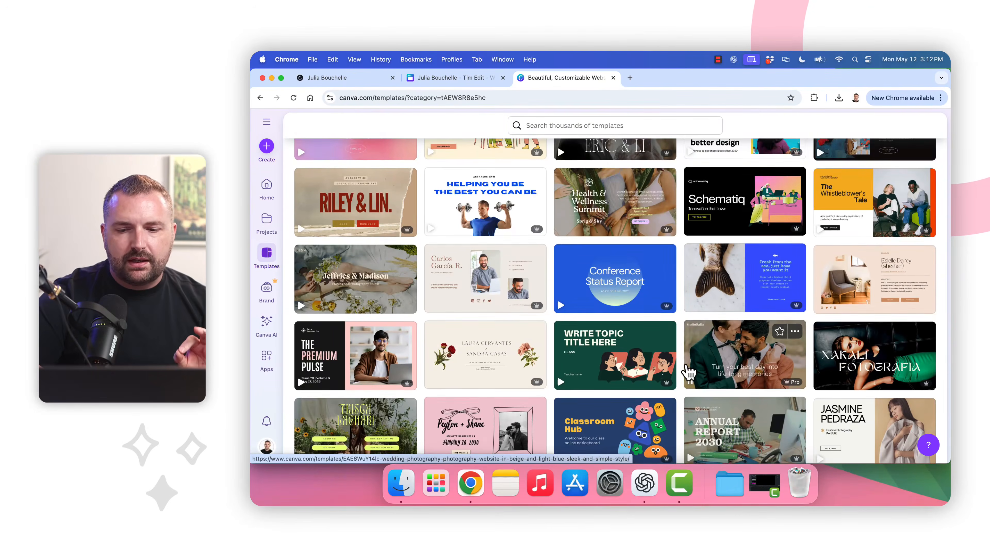
scroll(688, 372, down, 1)
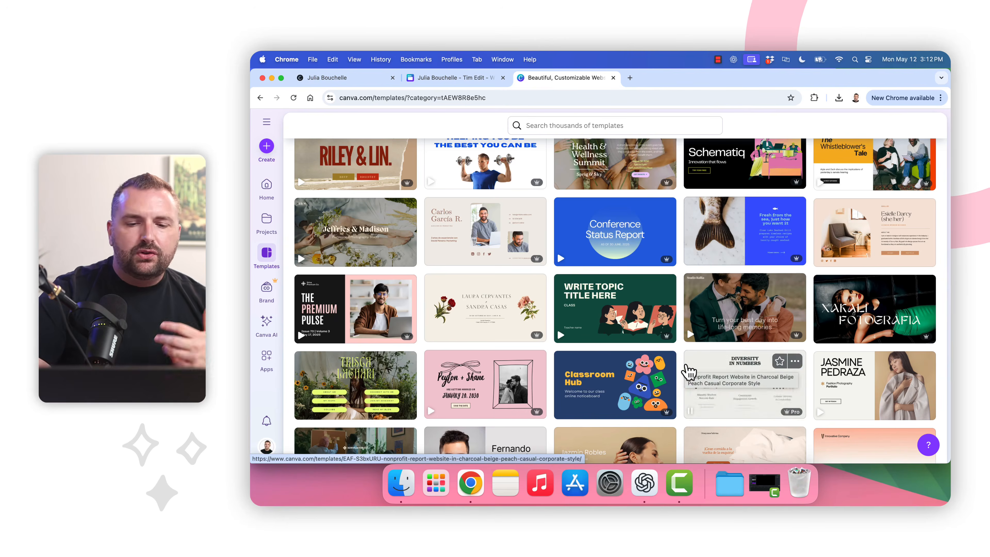
Scroll the website templates and open the beige 'Hello, I am Rio!' brand designer portfolio template
scroll(688, 373, down, 3)
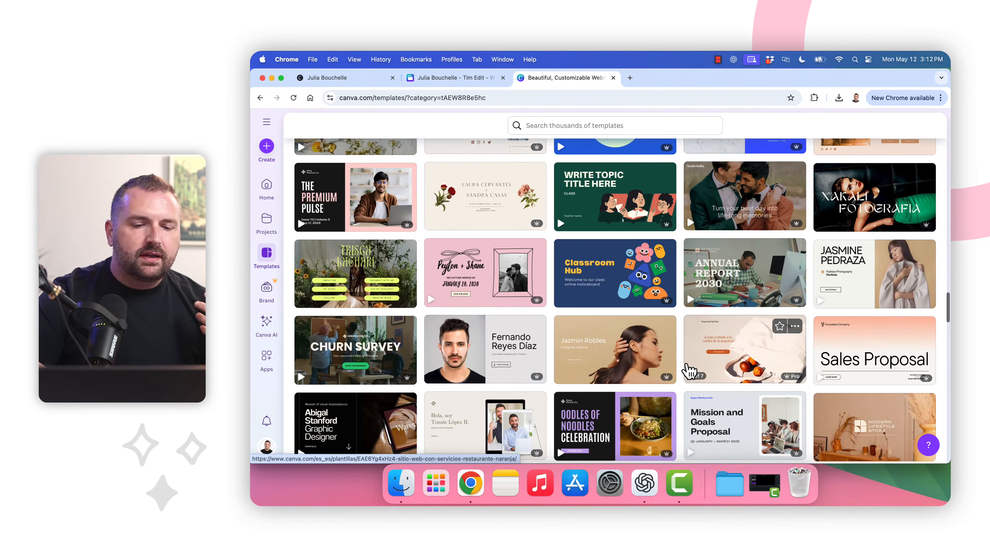
scroll(688, 373, down, 2)
scroll(689, 372, down, 4)
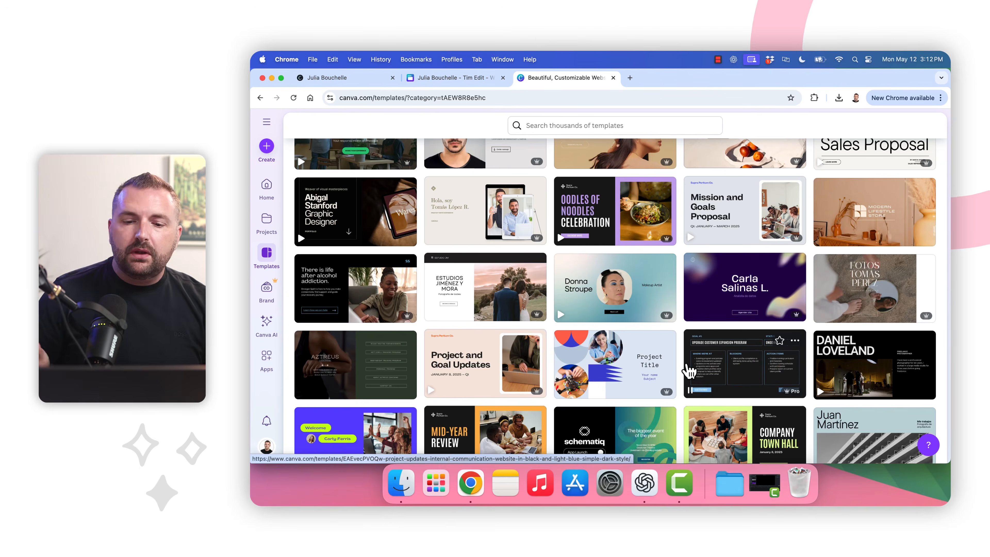
scroll(688, 371, down, 5)
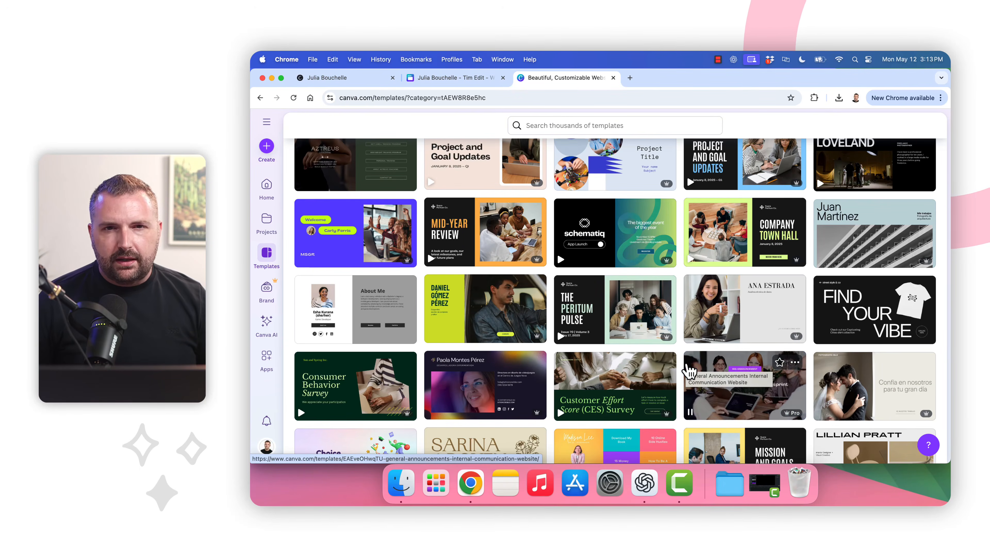
scroll(676, 326, down, 4)
scroll(603, 356, down, 6)
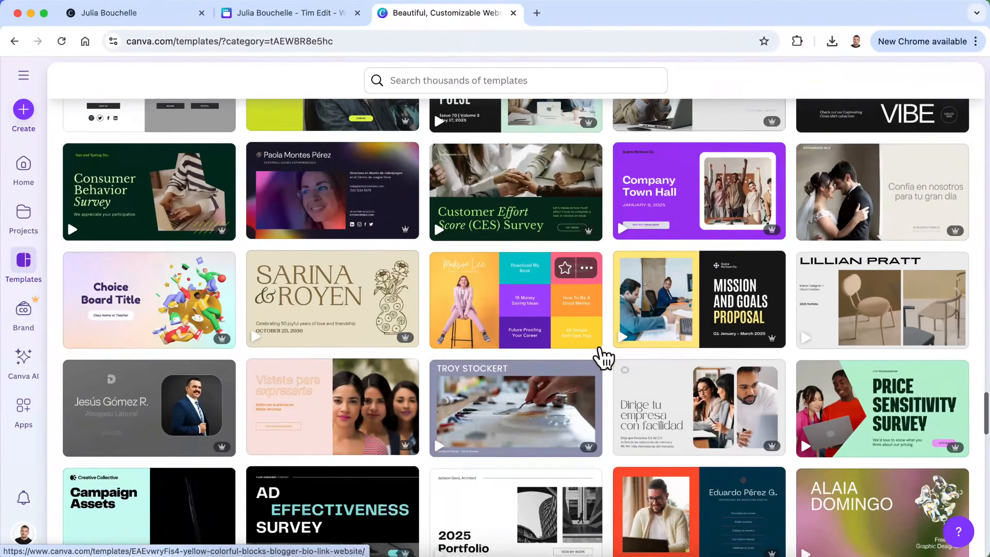
scroll(601, 356, down, 7)
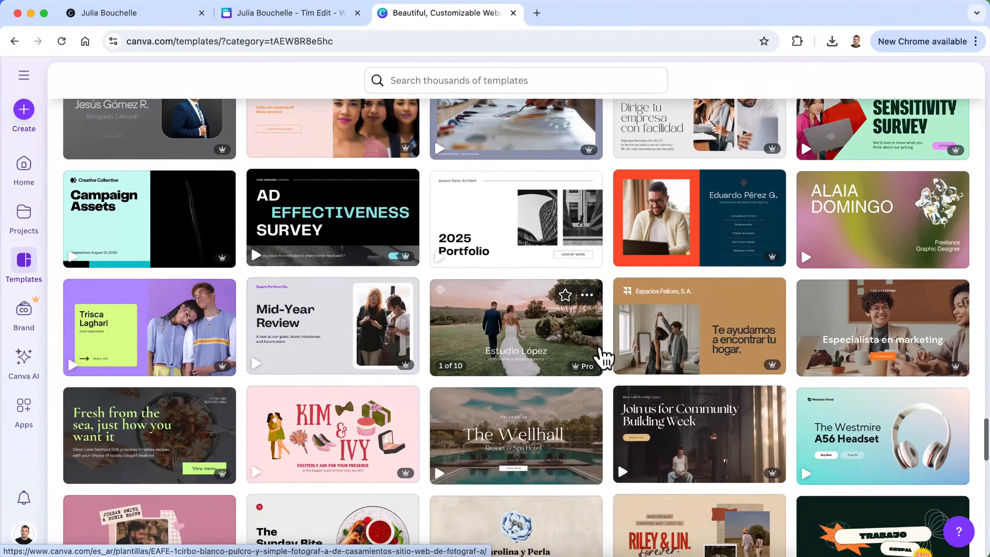
scroll(603, 357, down, 8)
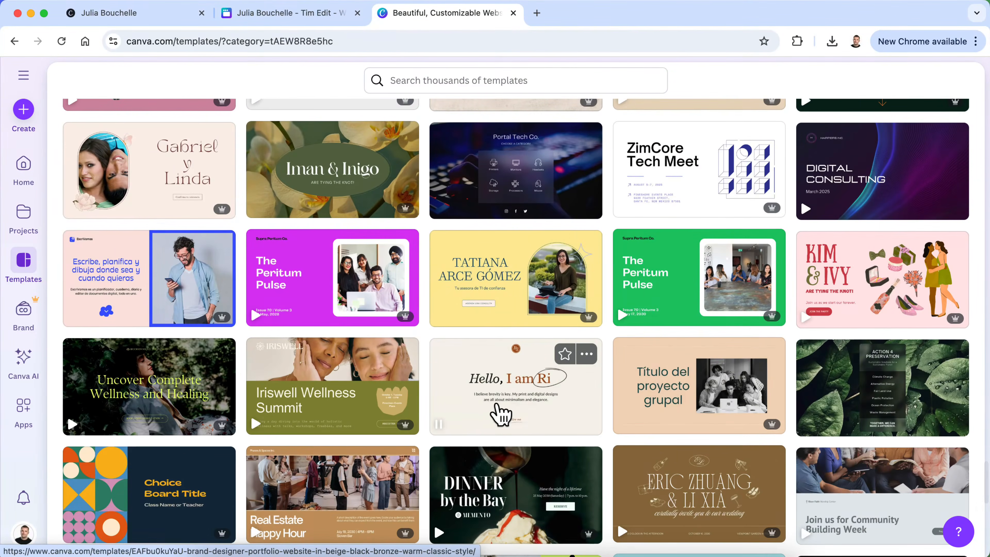
click(522, 408)
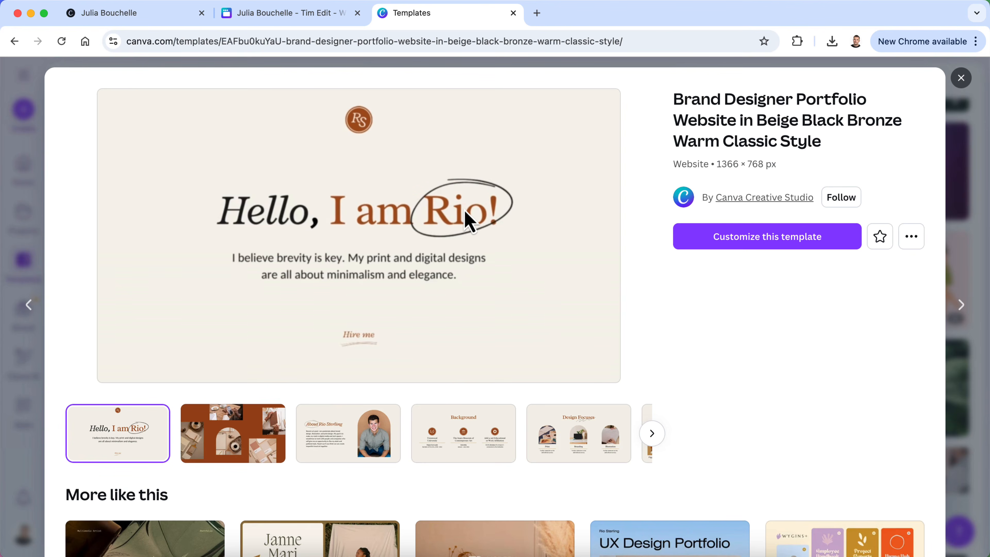
Preview the template's photo-collage, about, Background and Design Focuses pages
click(226, 446)
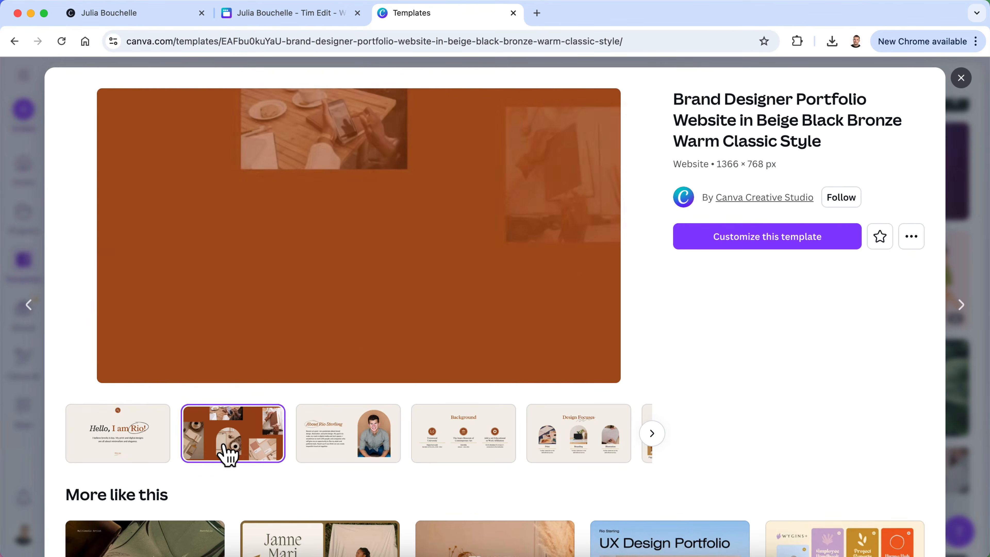
click(355, 430)
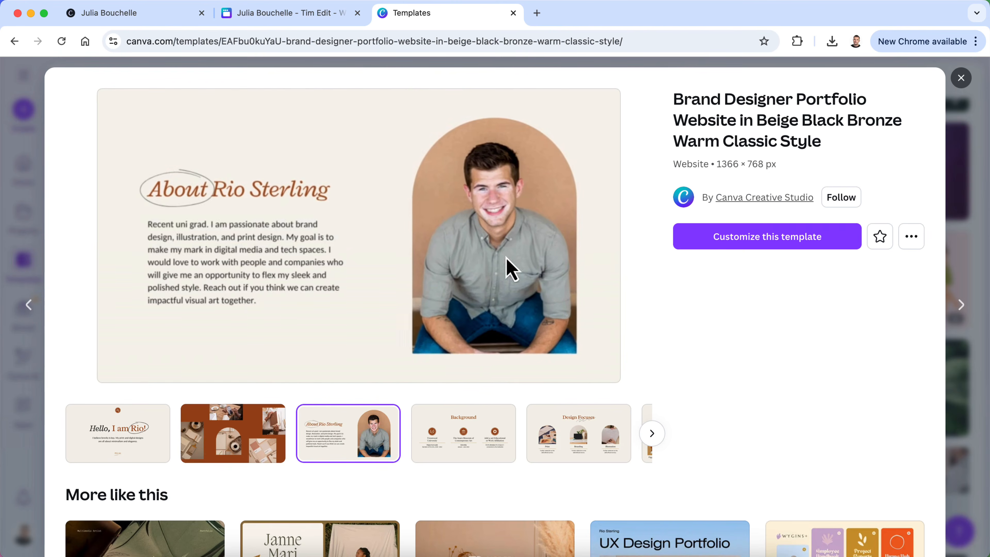
click(462, 446)
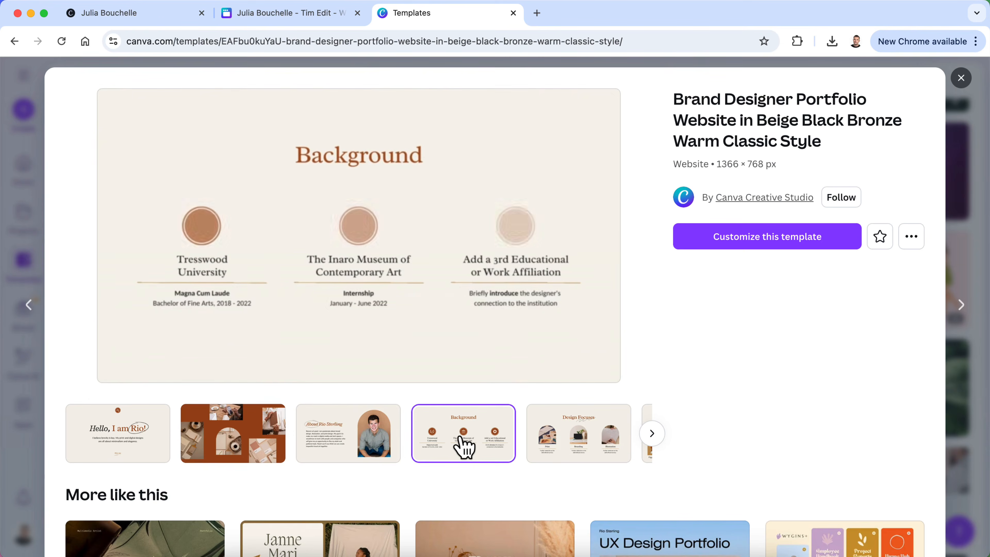
click(586, 438)
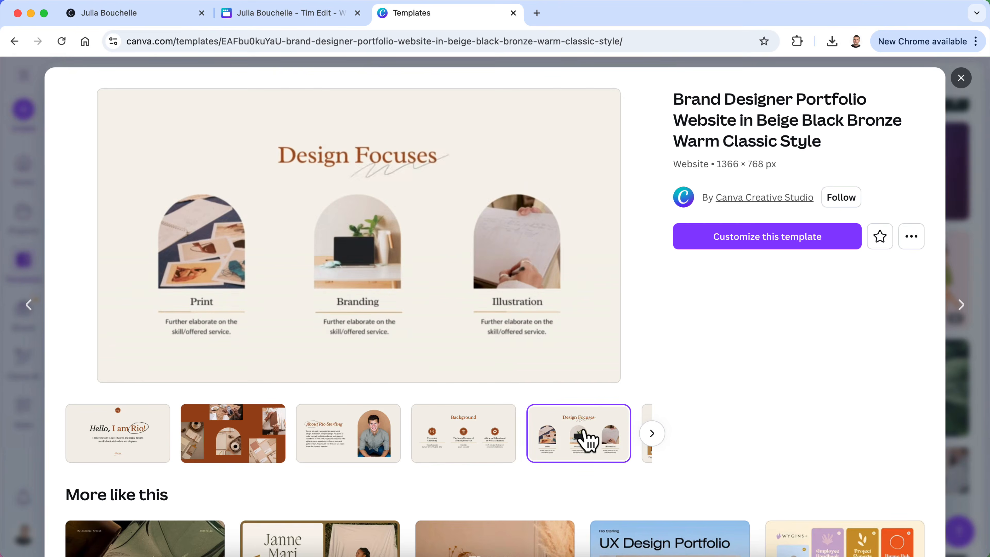
click(652, 436)
Preview the Project Gallery, Client Testimonials and contact pages, then return to the Tim Edit design
click(253, 444)
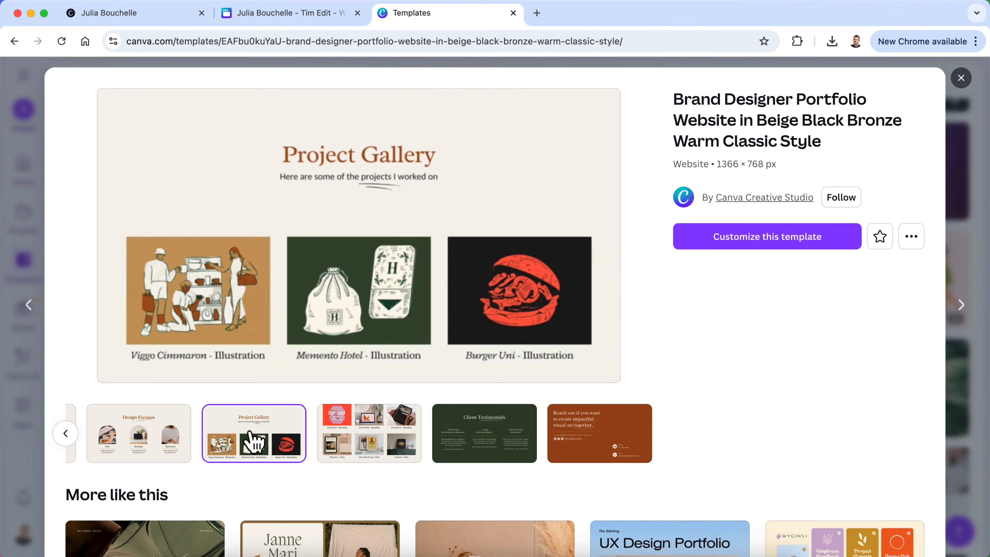
click(497, 441)
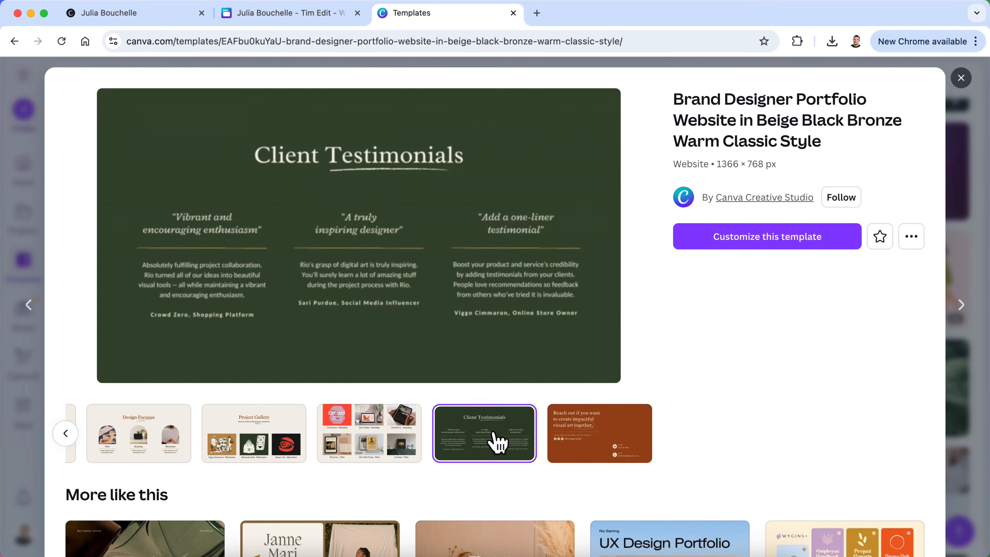
click(593, 451)
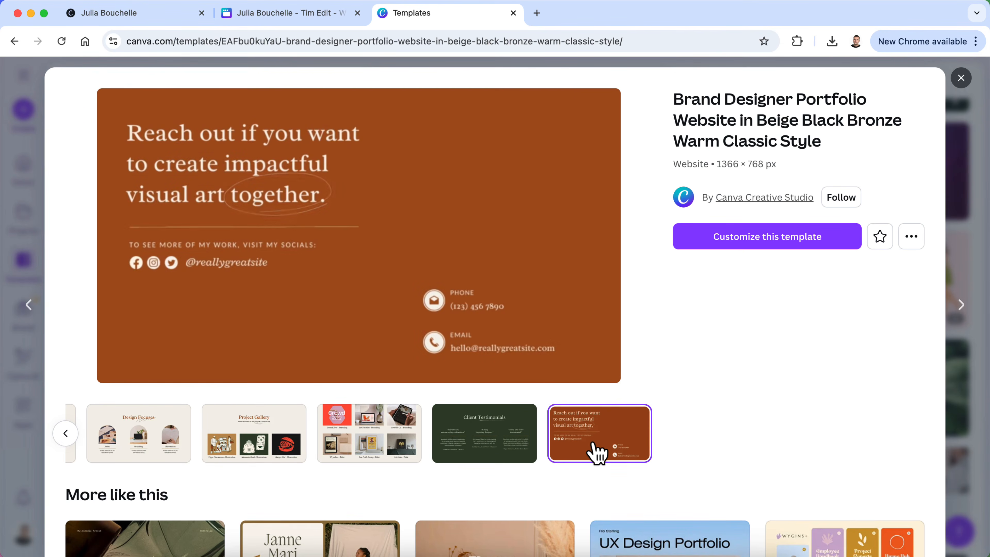
click(66, 433)
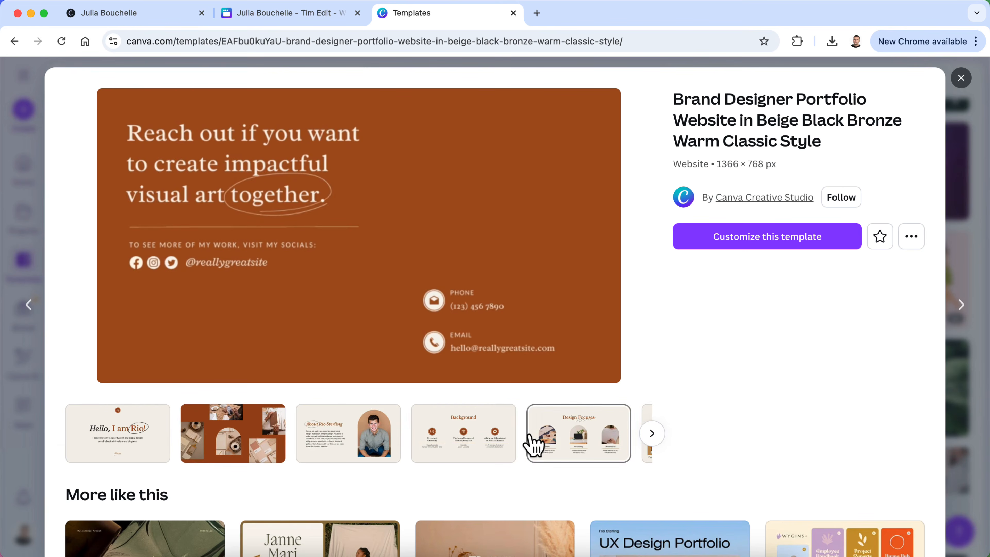
click(279, 15)
Back in the template preview, view its opening pages and customize it as a new design
scroll(386, 376, down, 5)
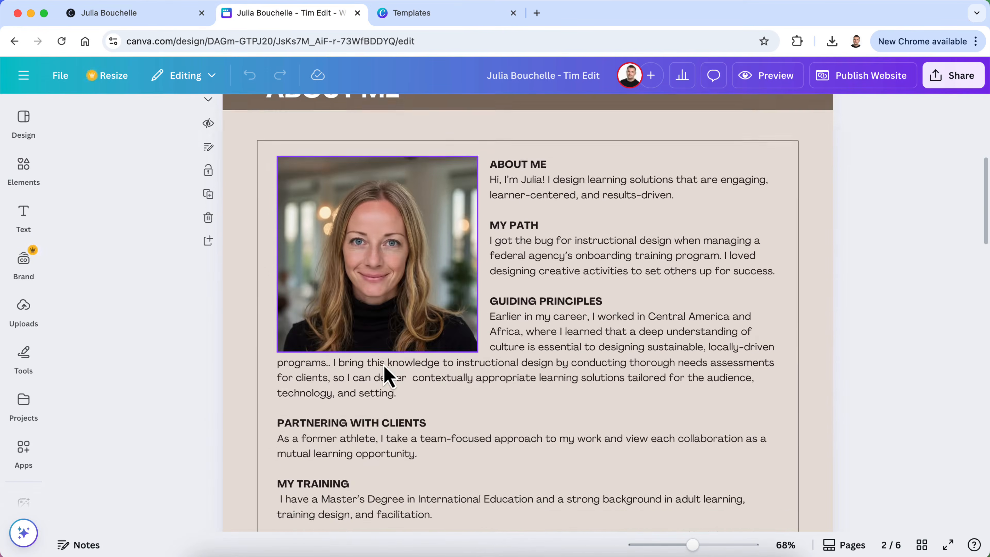
scroll(386, 376, up, 4)
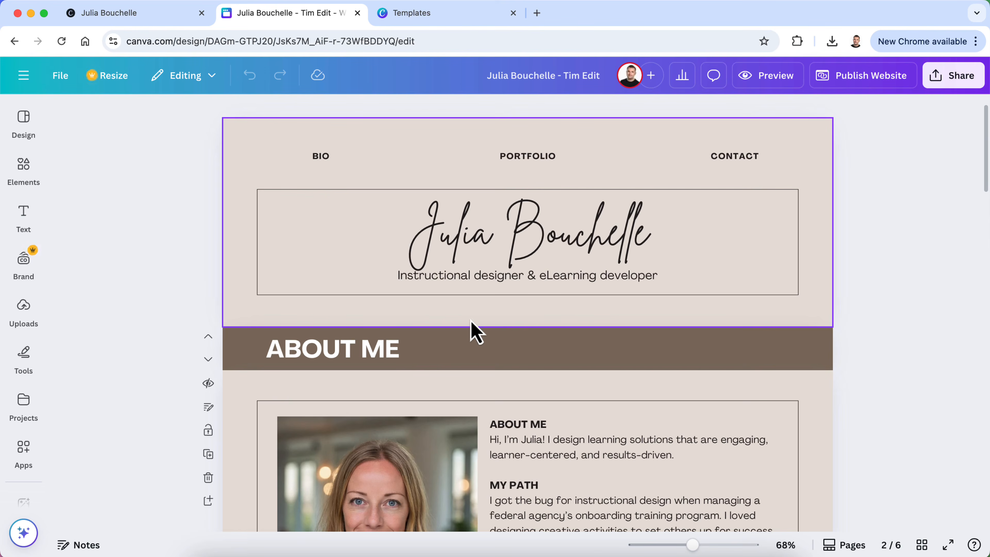
click(417, 16)
click(132, 413)
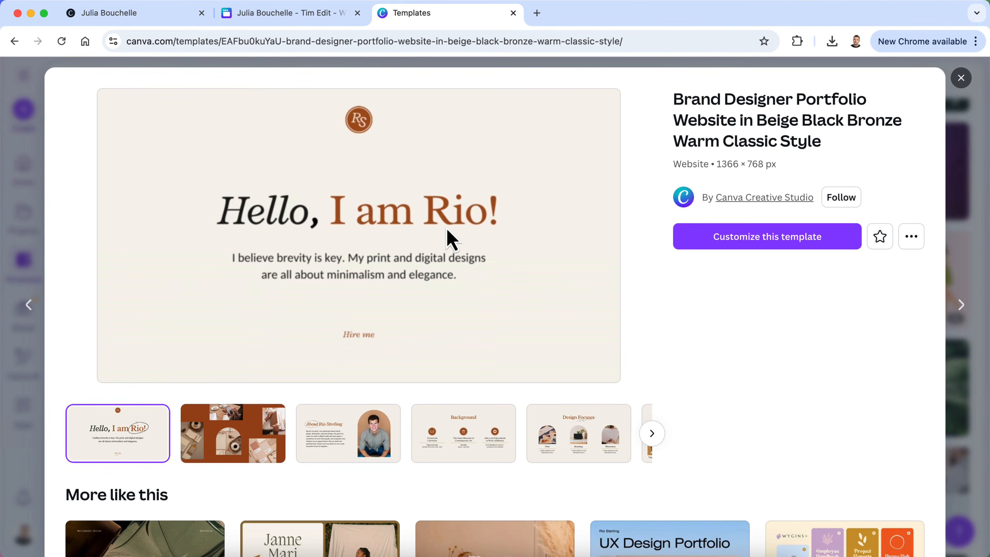
click(230, 436)
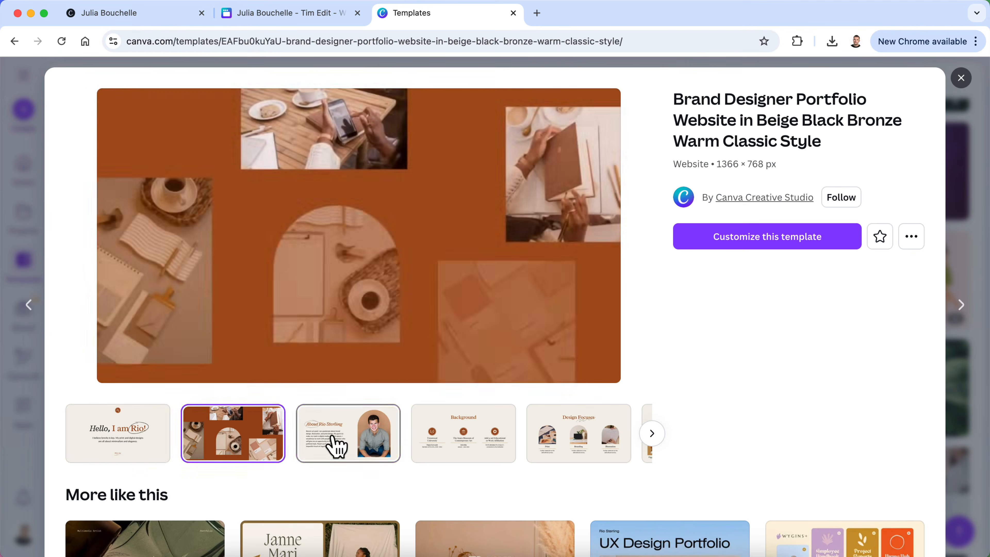
click(338, 446)
click(471, 438)
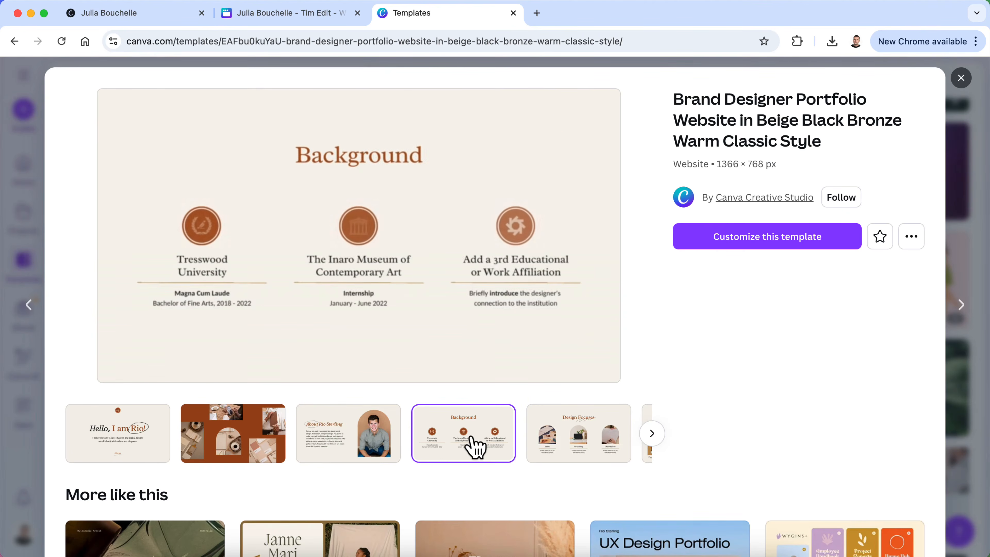
click(132, 448)
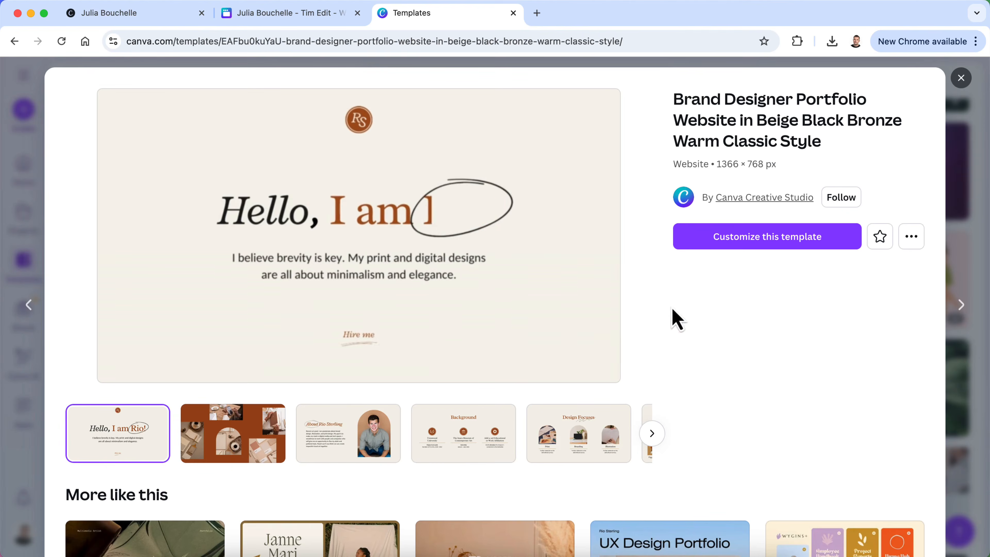
click(721, 240)
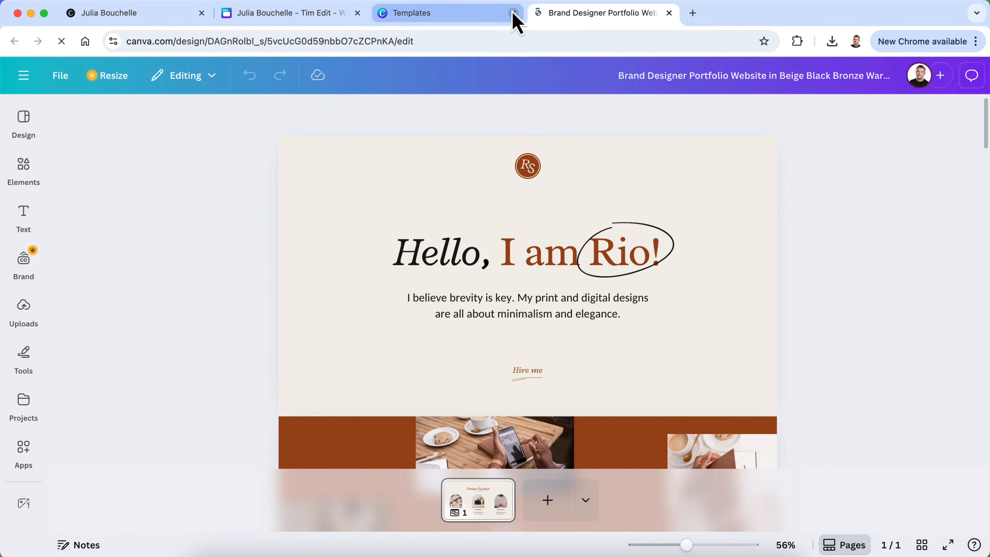
Close the leftover template preview tab and scroll through the new design's sections
click(513, 13)
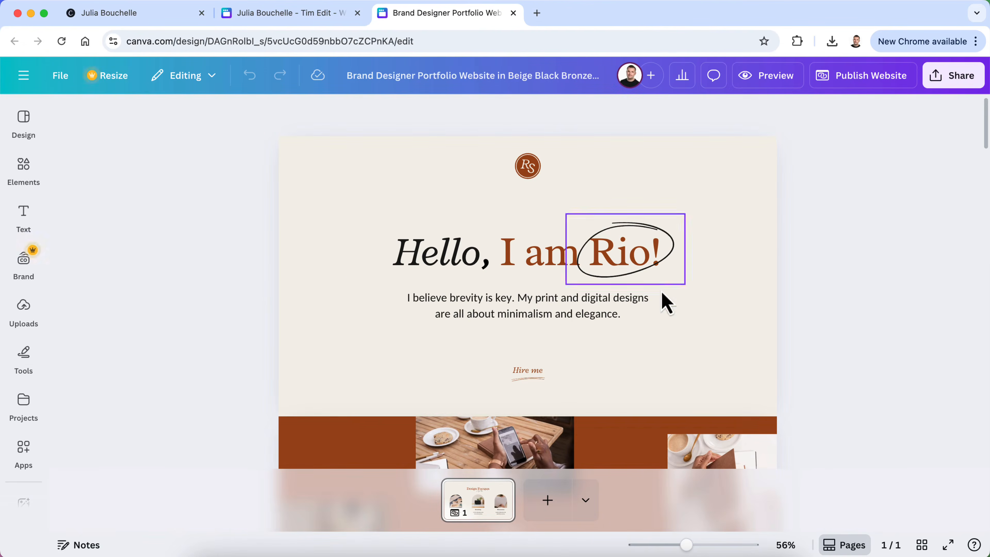
scroll(585, 371, down, 15)
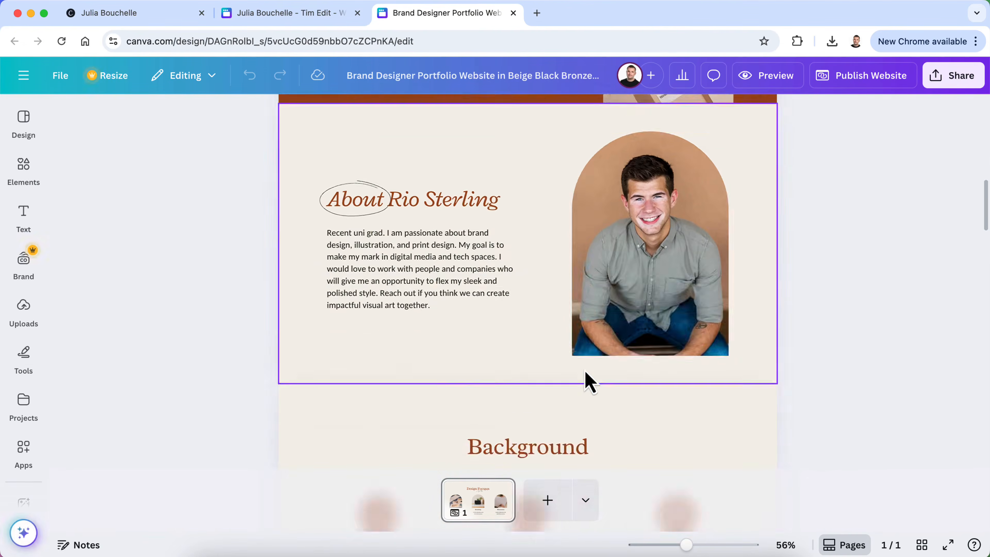
scroll(588, 382, down, 15)
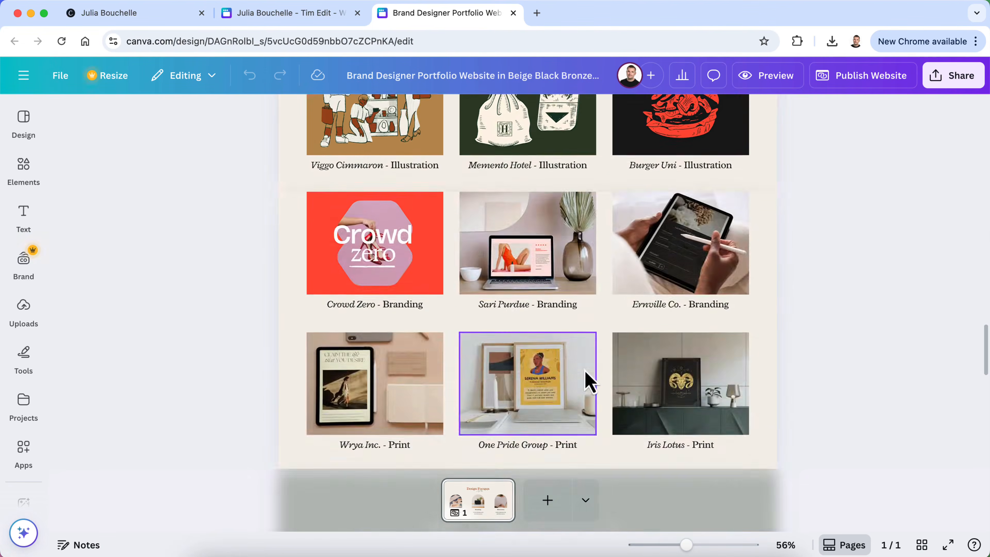
scroll(586, 371, up, 5)
scroll(603, 250, up, 4)
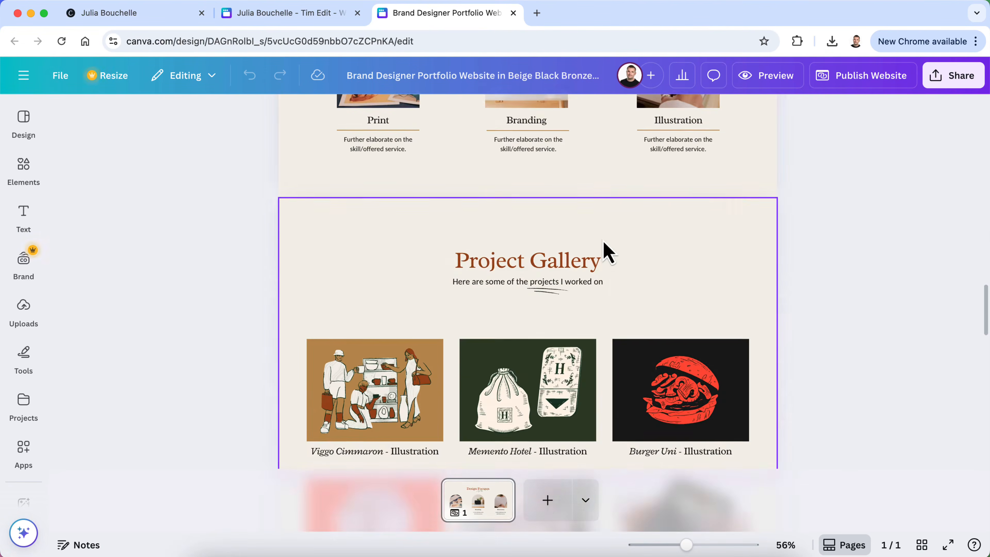
scroll(603, 245, down, 5)
scroll(602, 240, down, 10)
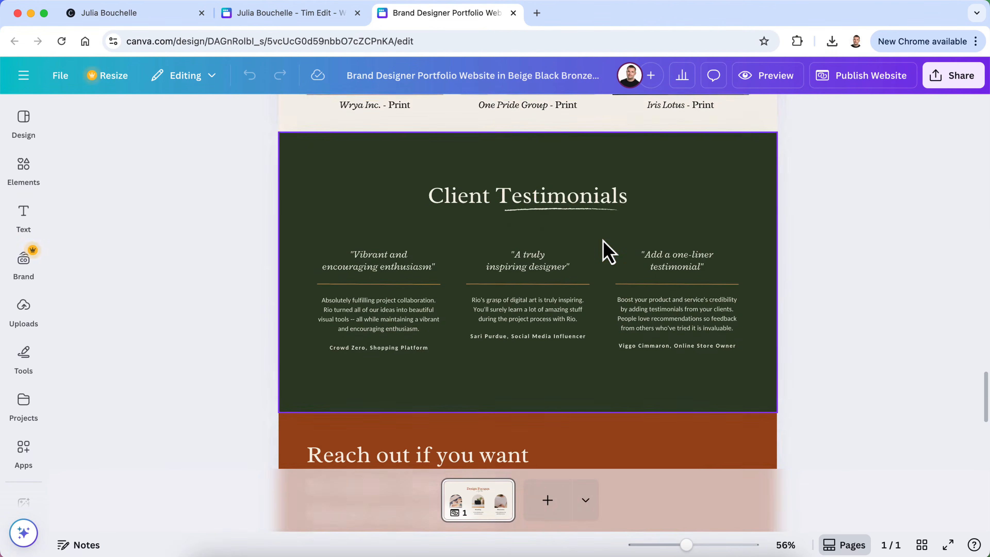
scroll(608, 252, down, 3)
scroll(607, 251, up, 15)
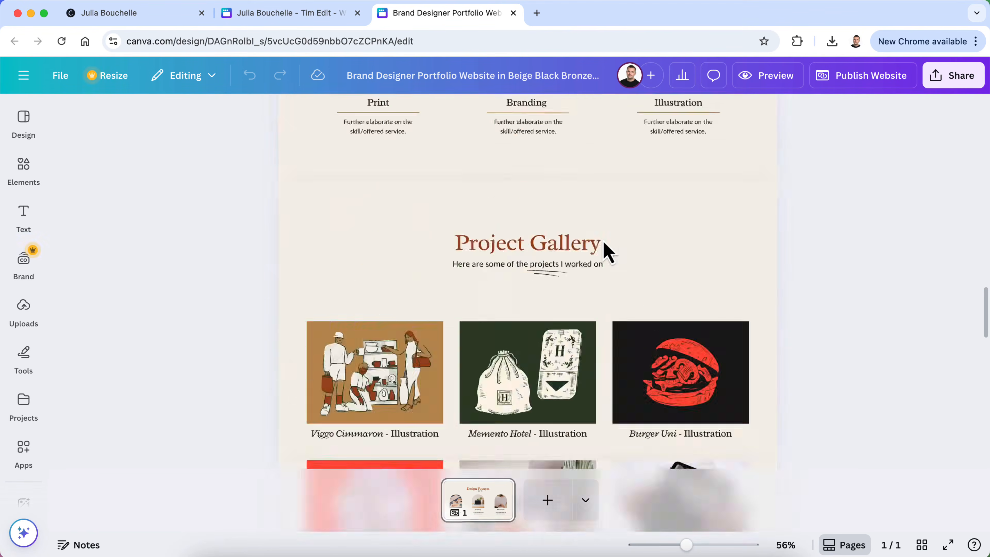
scroll(607, 252, up, 8)
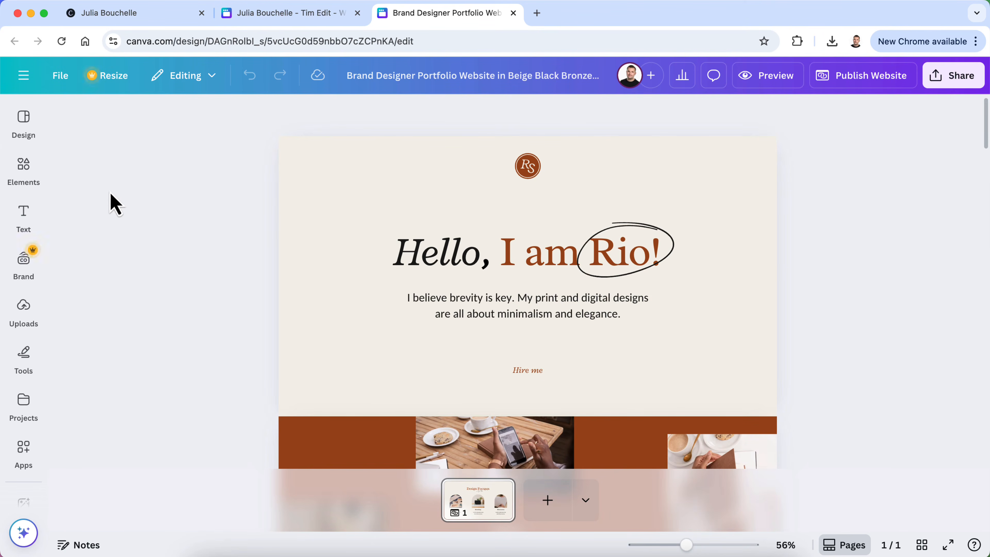
click(31, 122)
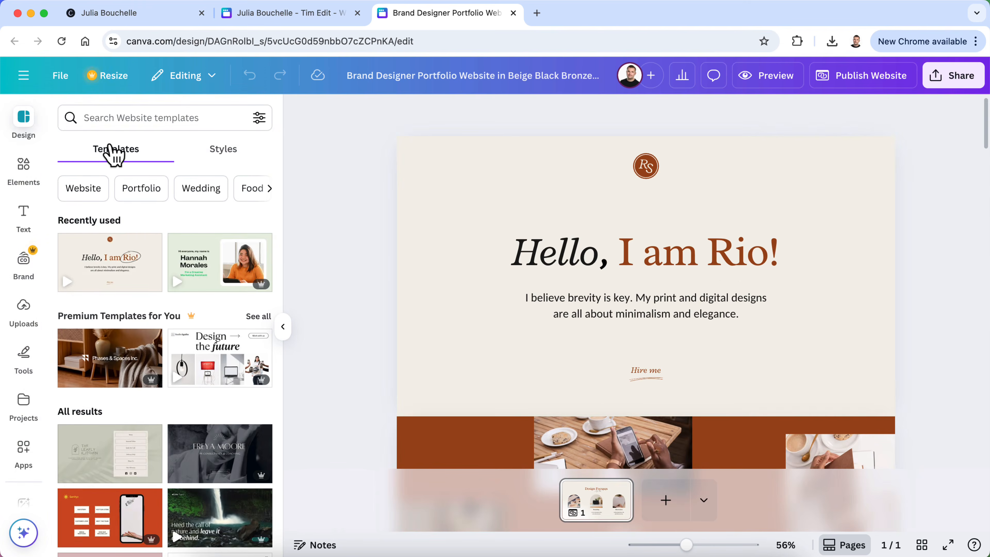
Show the Styles font and colour combinations with the hero section selected
click(233, 156)
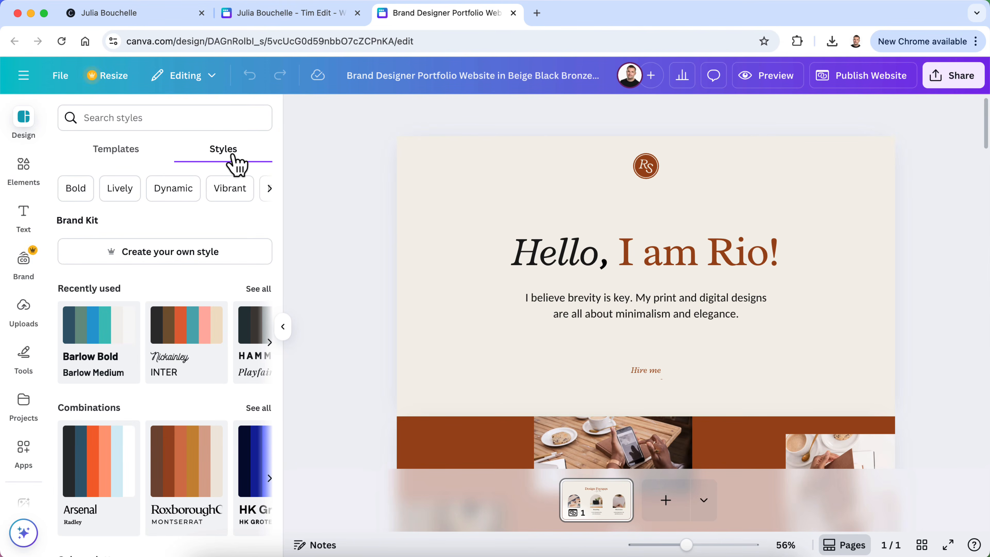
click(432, 243)
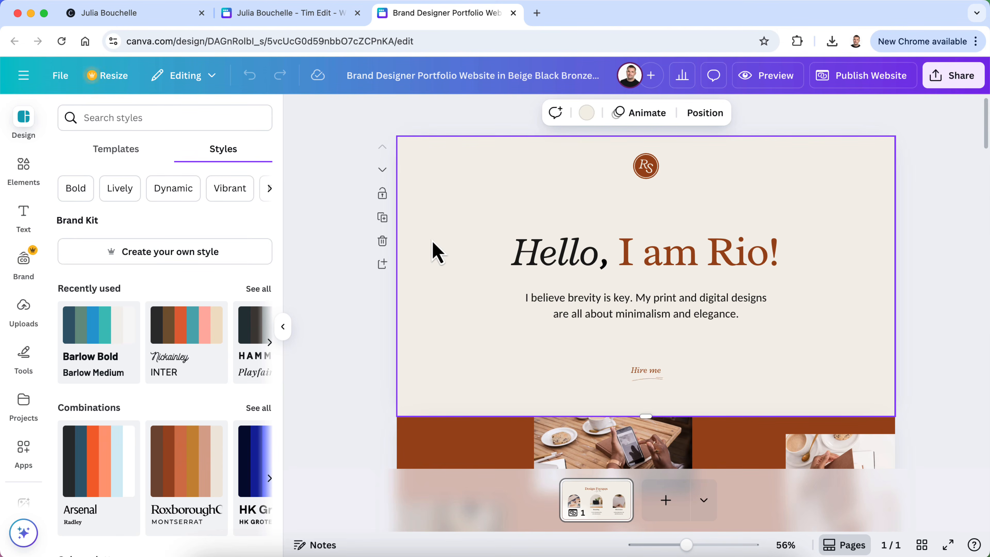
click(586, 114)
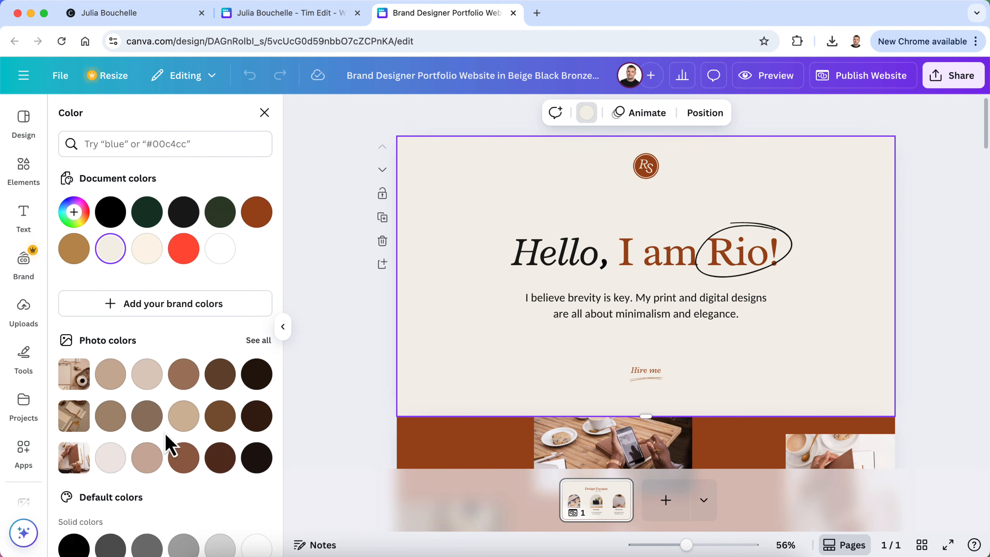
scroll(167, 444, down, 6)
click(110, 494)
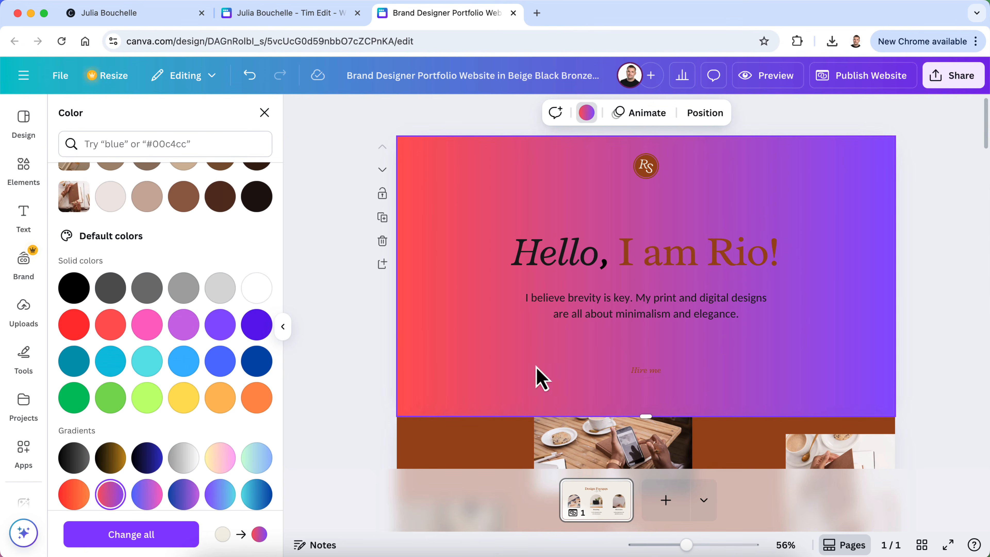
scroll(486, 380, down, 15)
scroll(552, 382, up, 13)
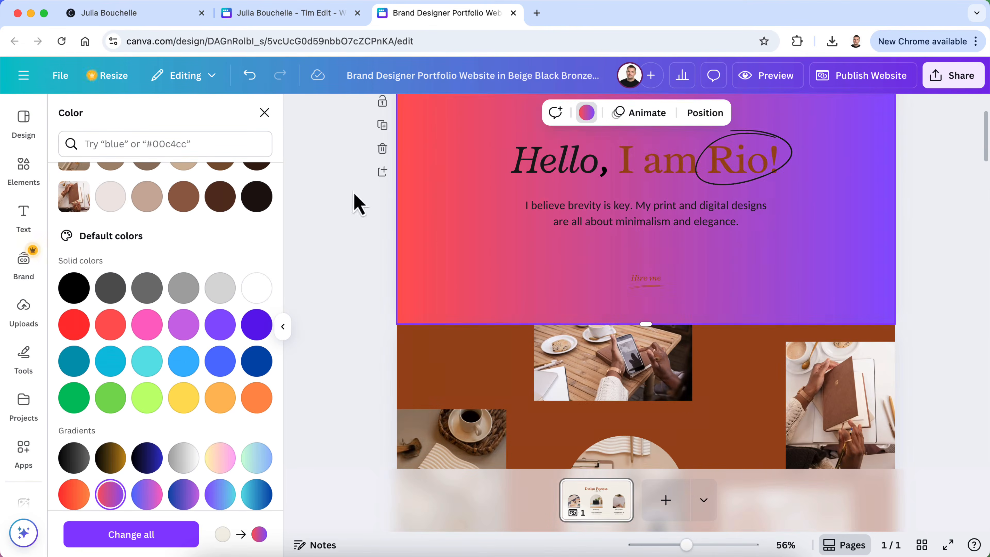
click(249, 76)
scroll(586, 296, up, 3)
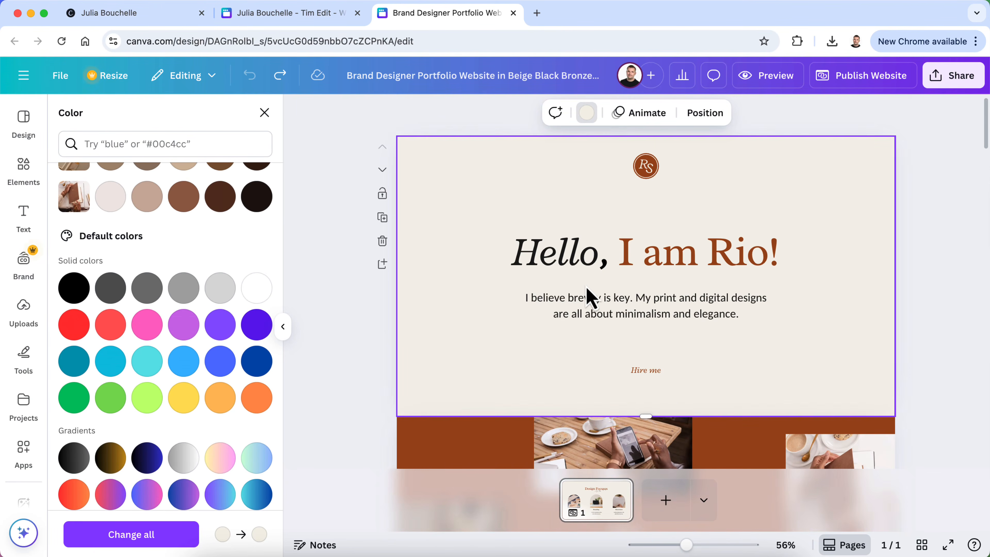
scroll(269, 332, up, 5)
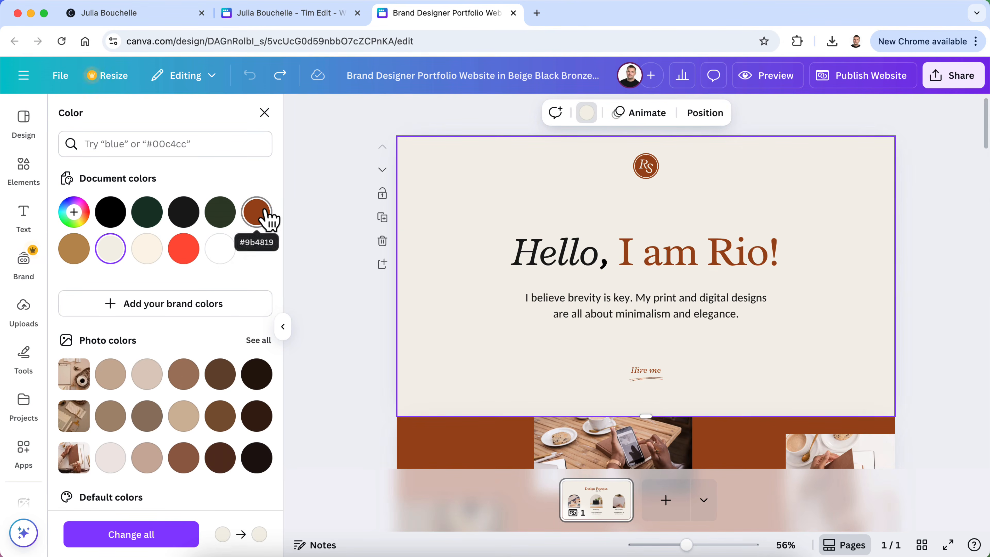
scroll(241, 304, down, 2)
scroll(172, 406, down, 6)
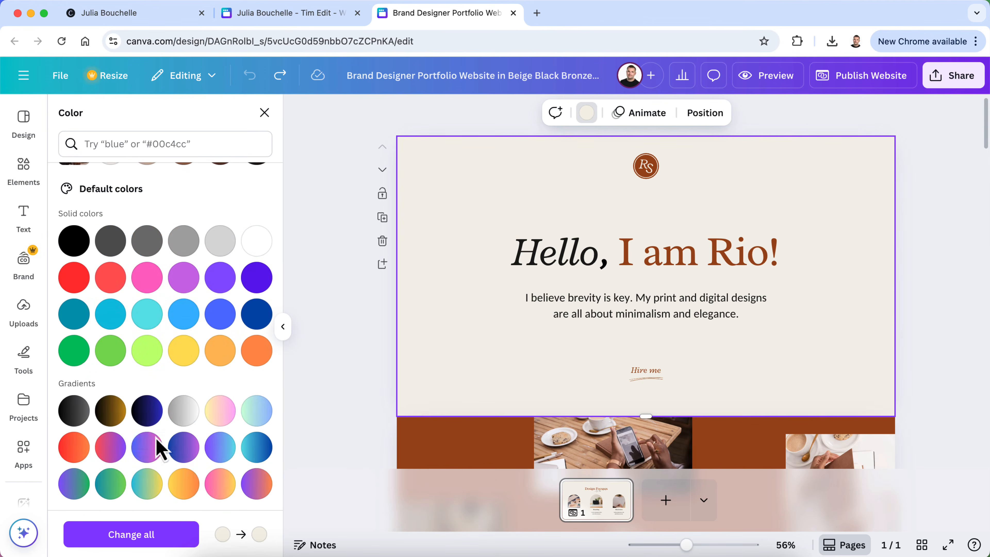
scroll(155, 452, up, 2)
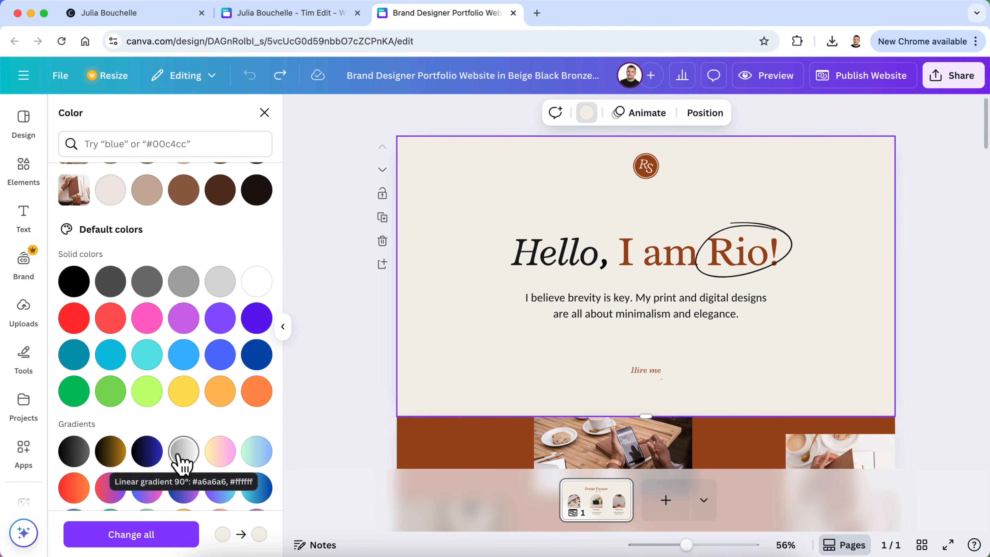
scroll(188, 409, up, 6)
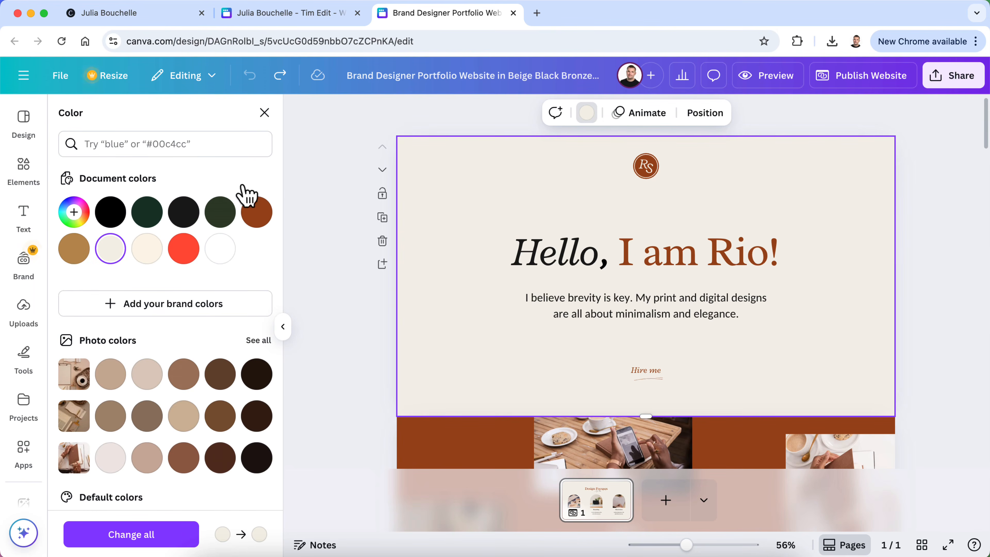
click(265, 113)
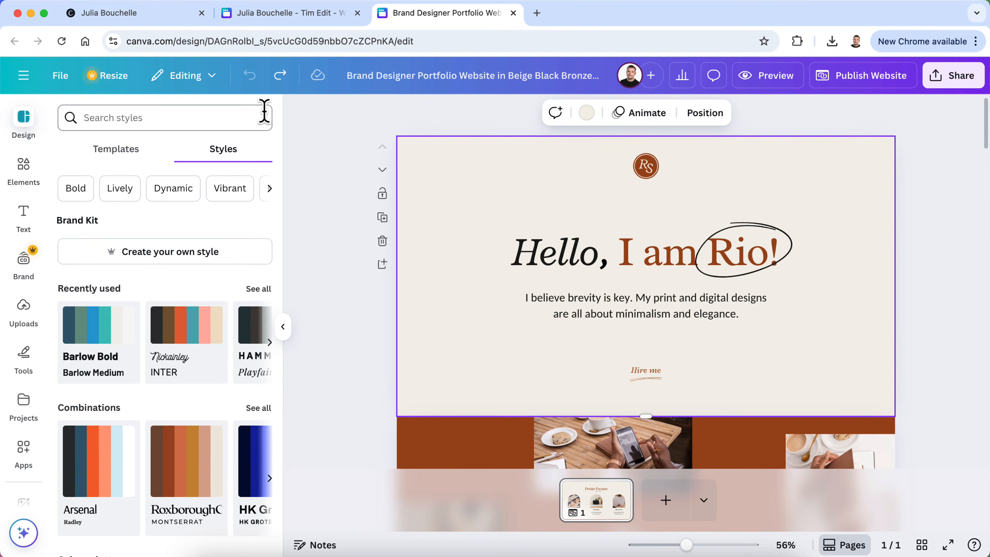
Apply the Barlow Bold style to all pages, review the result, and collapse the side panel
scroll(188, 328, down, 3)
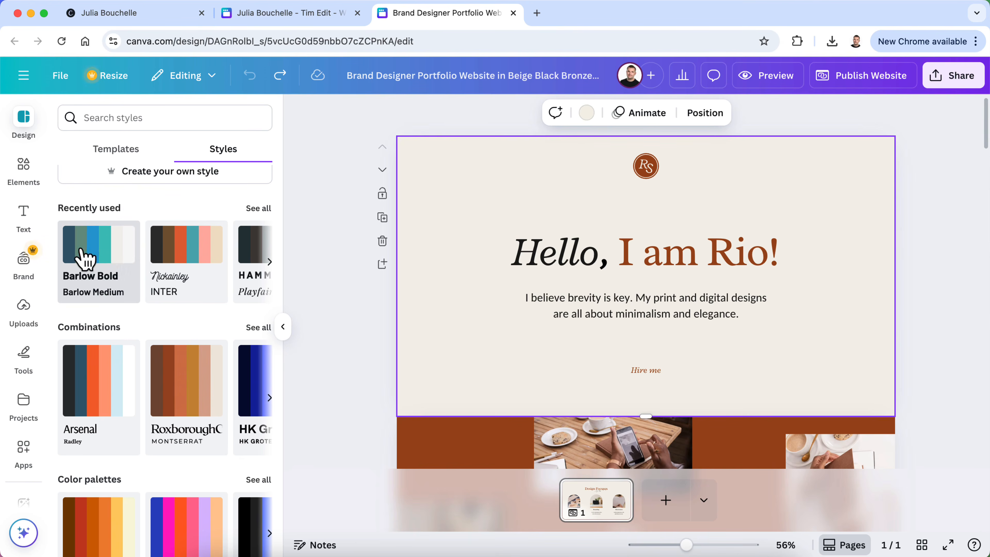
click(99, 259)
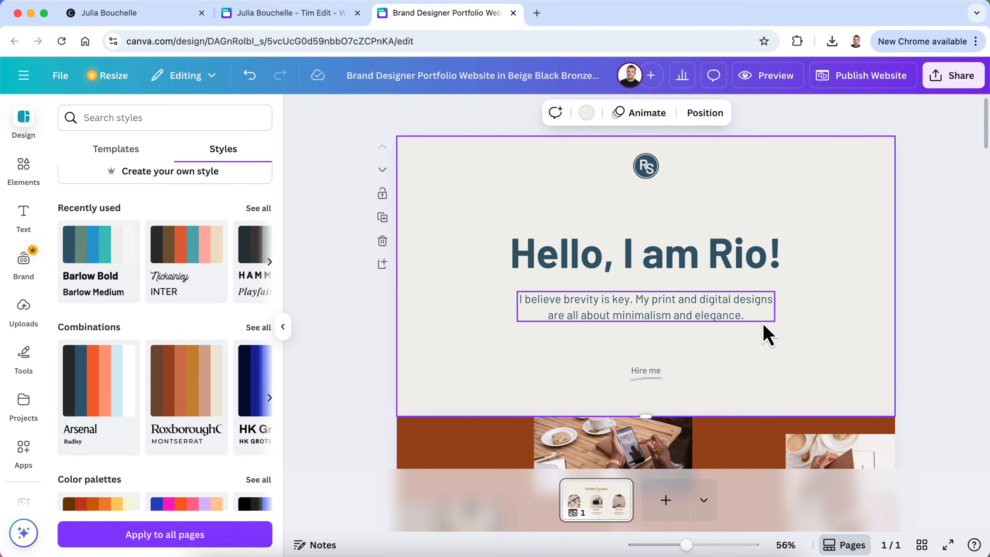
click(138, 536)
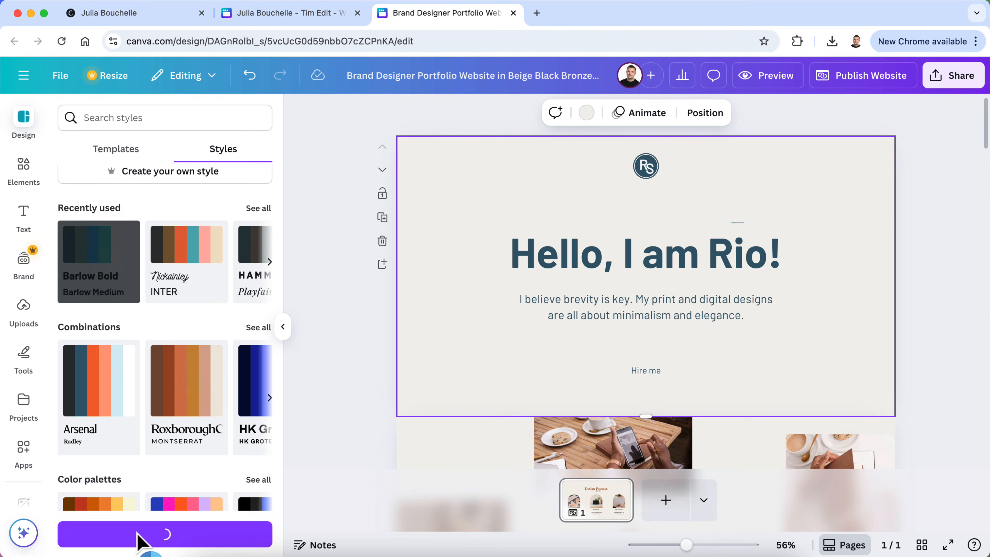
scroll(453, 341, down, 15)
scroll(452, 341, down, 15)
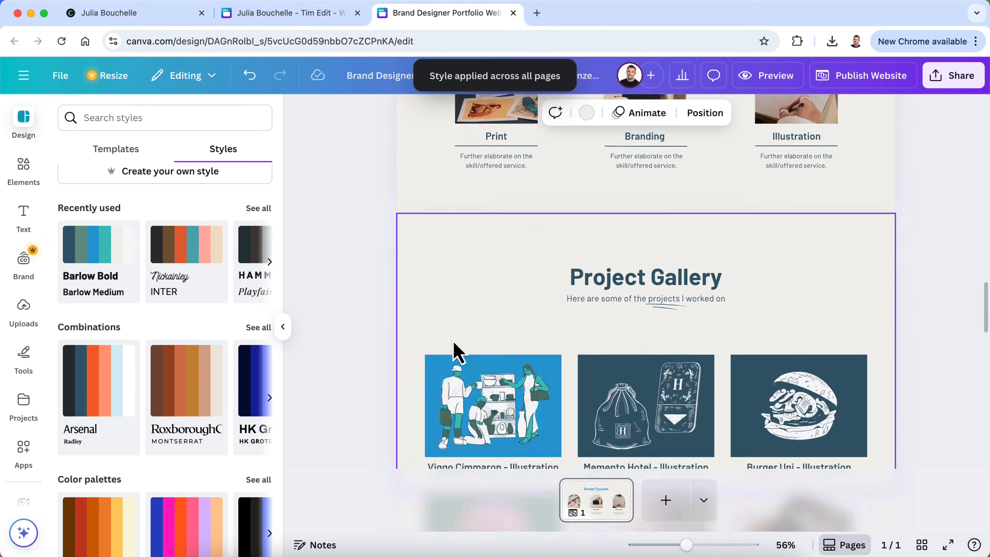
scroll(452, 341, down, 15)
scroll(453, 341, down, 7)
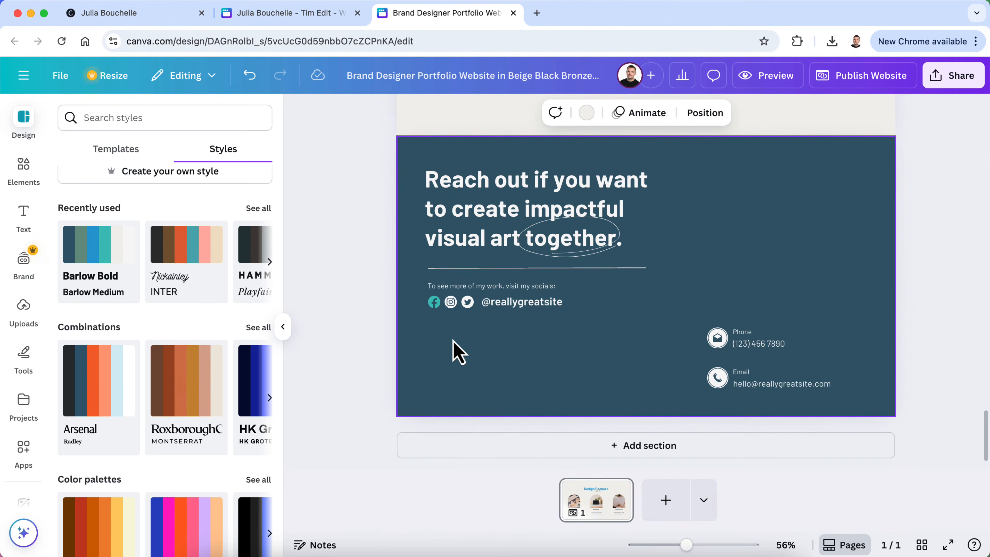
scroll(360, 300, up, 5)
scroll(359, 300, up, 20)
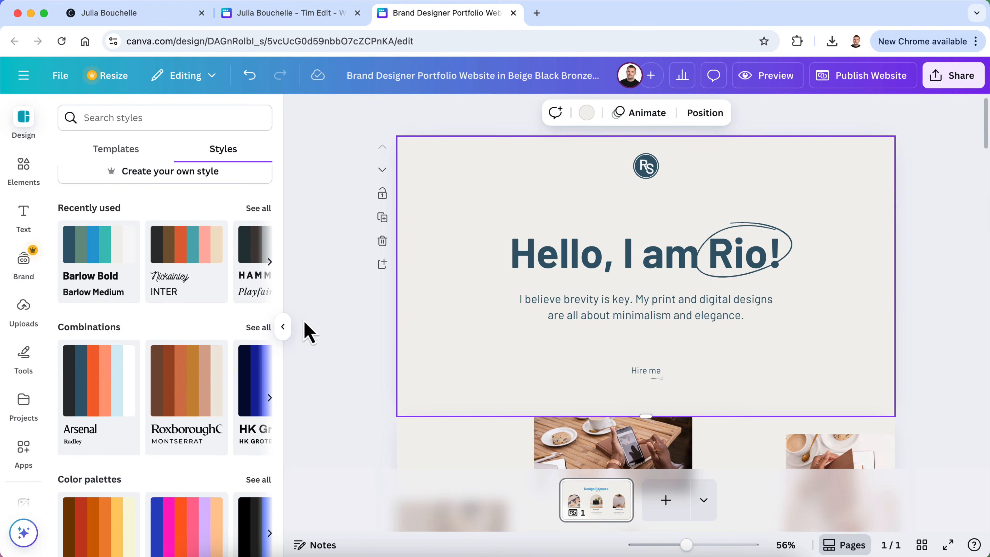
click(283, 329)
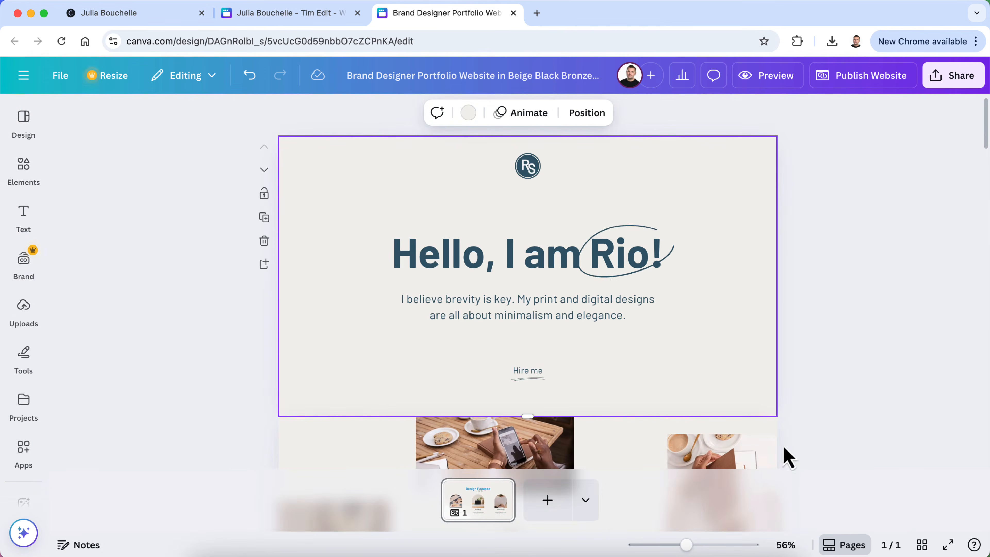
mouse_move(700, 543)
mouse_down()
mouse_move(691, 545)
mouse_move(697, 540)
mouse_up()
scroll(770, 317, down, 1)
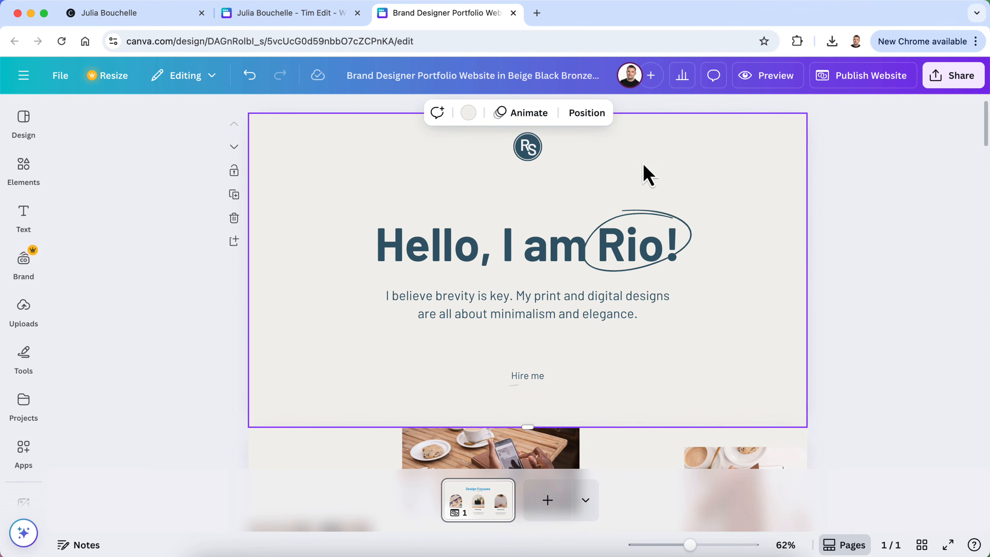
scroll(569, 207, up, 1)
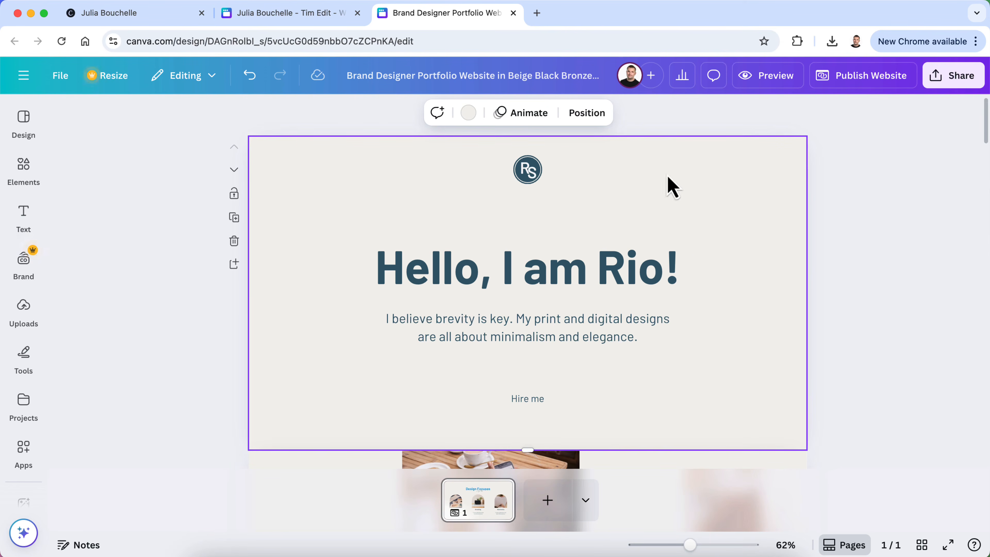
click(763, 82)
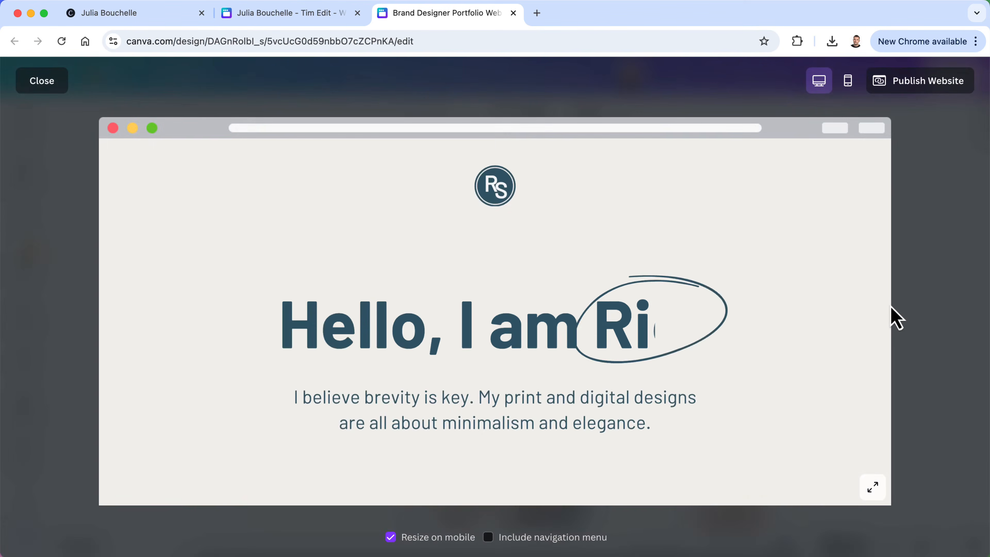
scroll(805, 391, down, 4)
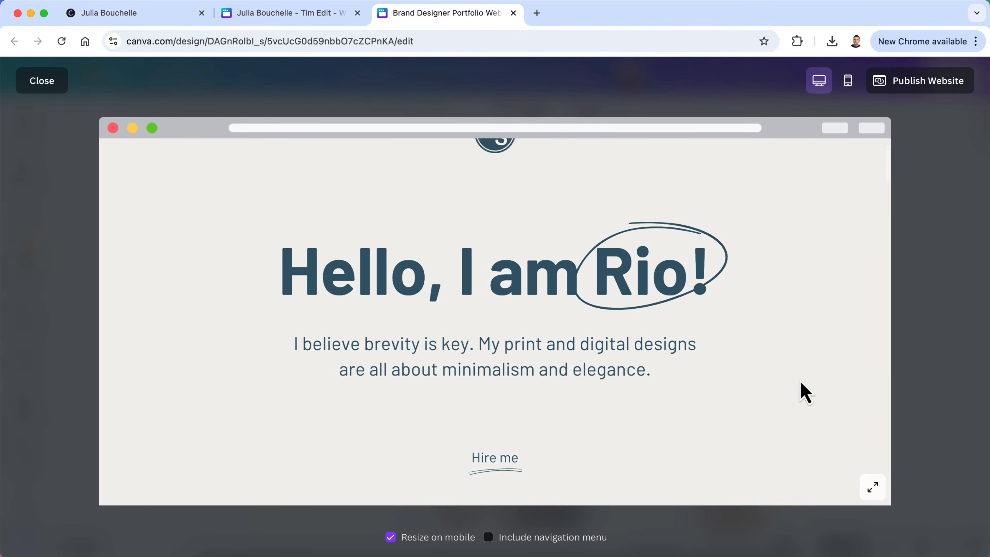
scroll(508, 332, down, 5)
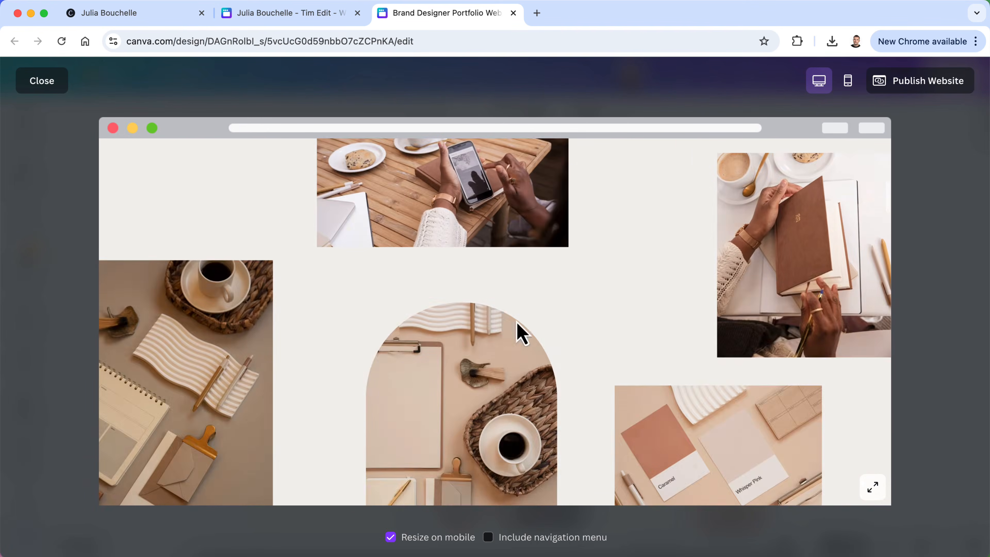
scroll(464, 425, down, 10)
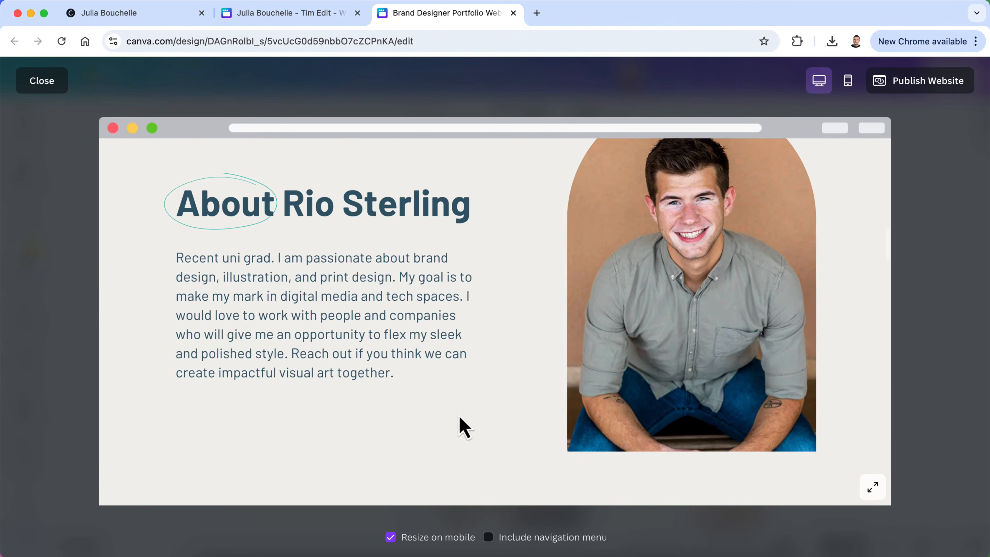
scroll(463, 424, down, 2)
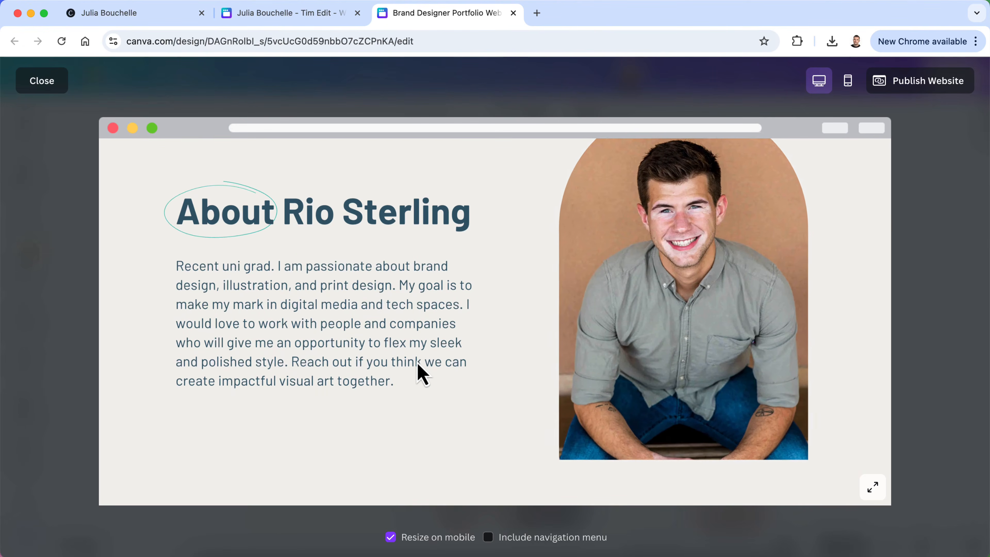
scroll(419, 372, down, 3)
scroll(419, 374, down, 5)
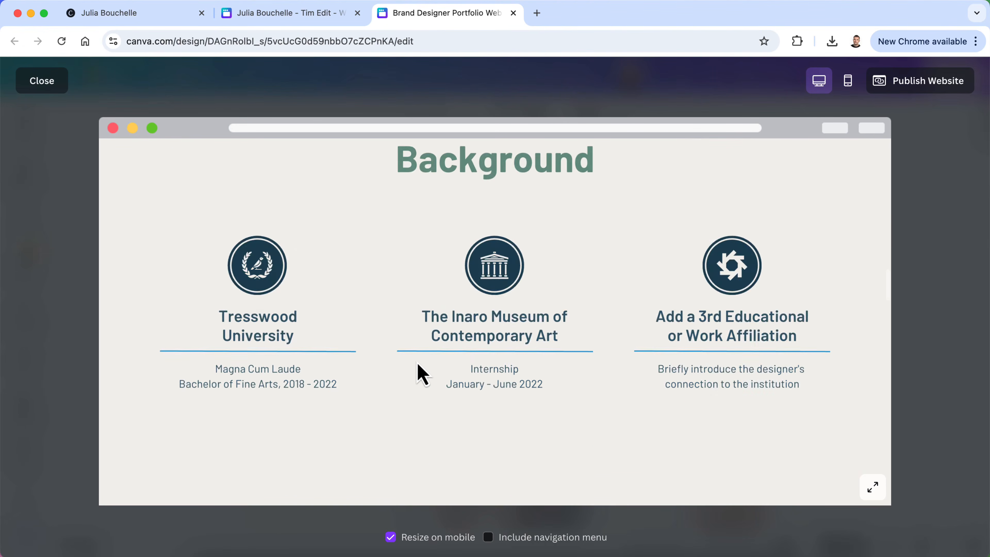
scroll(419, 374, down, 5)
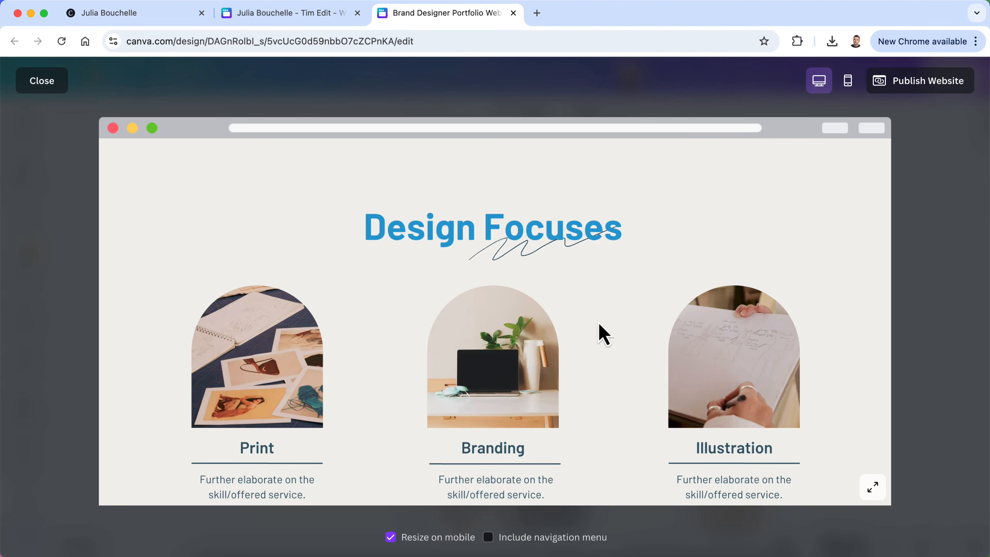
scroll(599, 325, down, 4)
scroll(599, 325, down, 15)
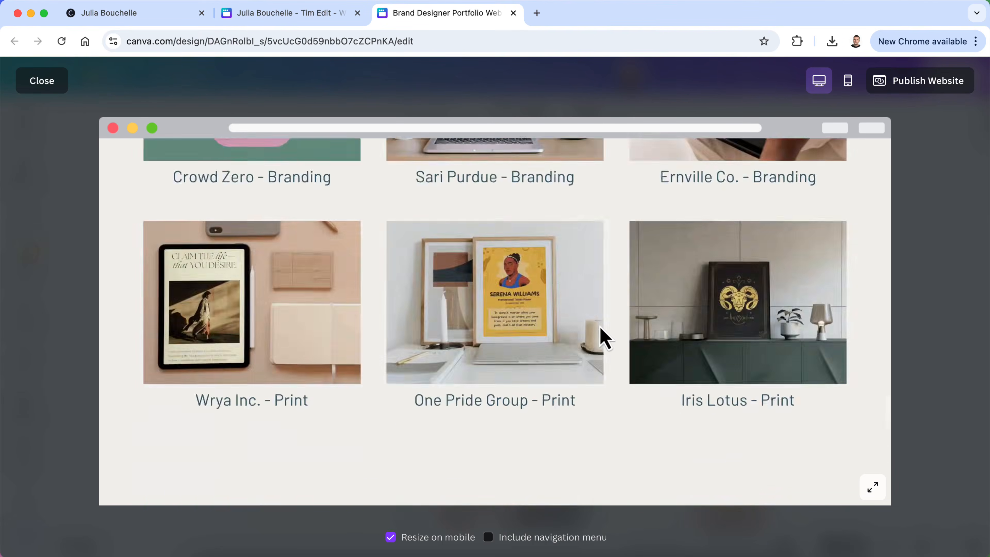
scroll(599, 326, down, 10)
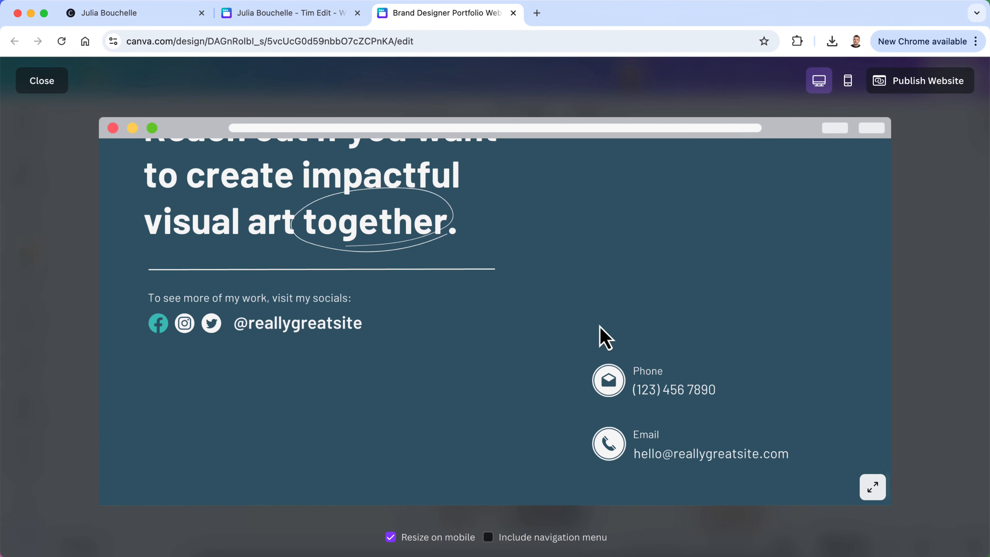
scroll(599, 325, up, 20)
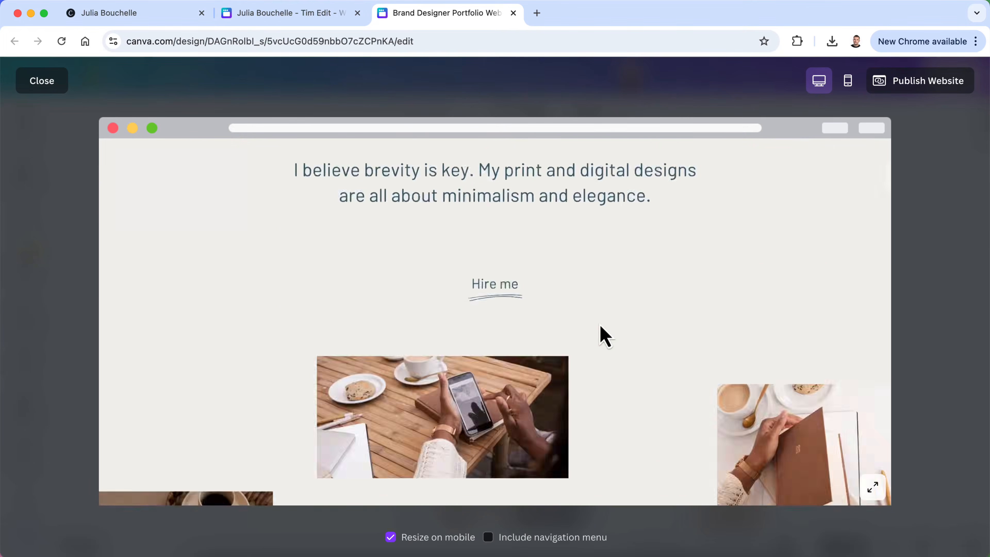
click(57, 83)
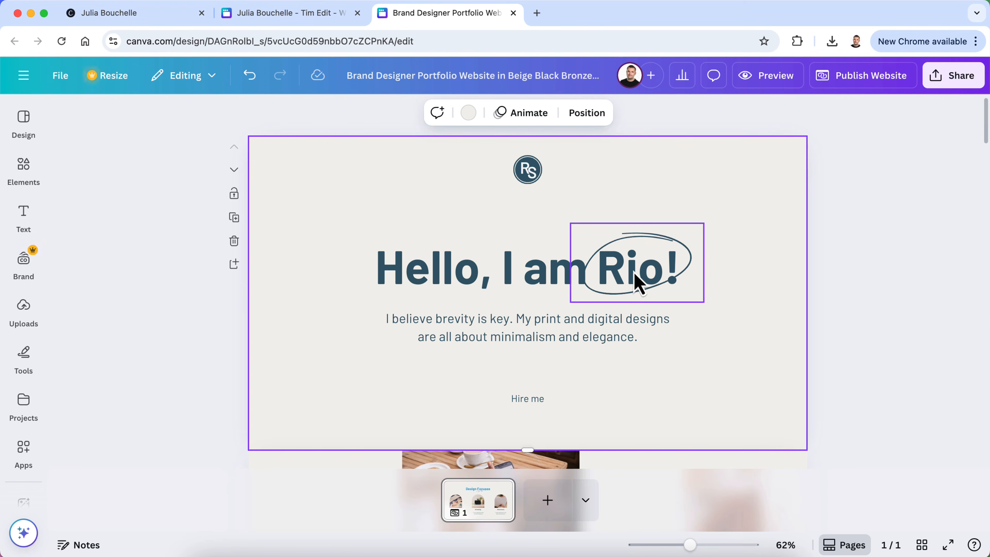
Change the hero heading to 'Hello, I am Julia!', widen it onto one line, and recentre it
double_click(548, 269)
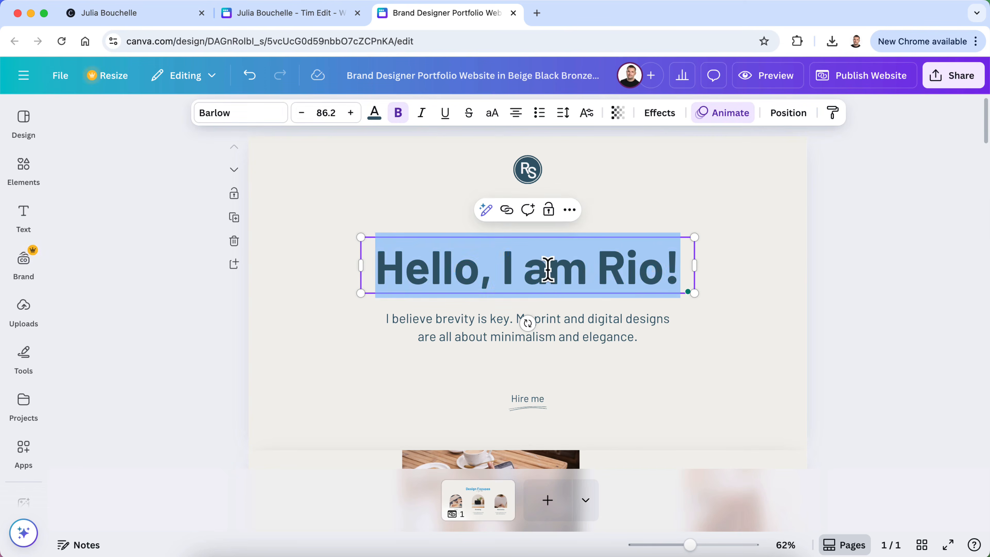
key(Right)
key(BackSpace)
key(BackSpace)
key(BackSpace)
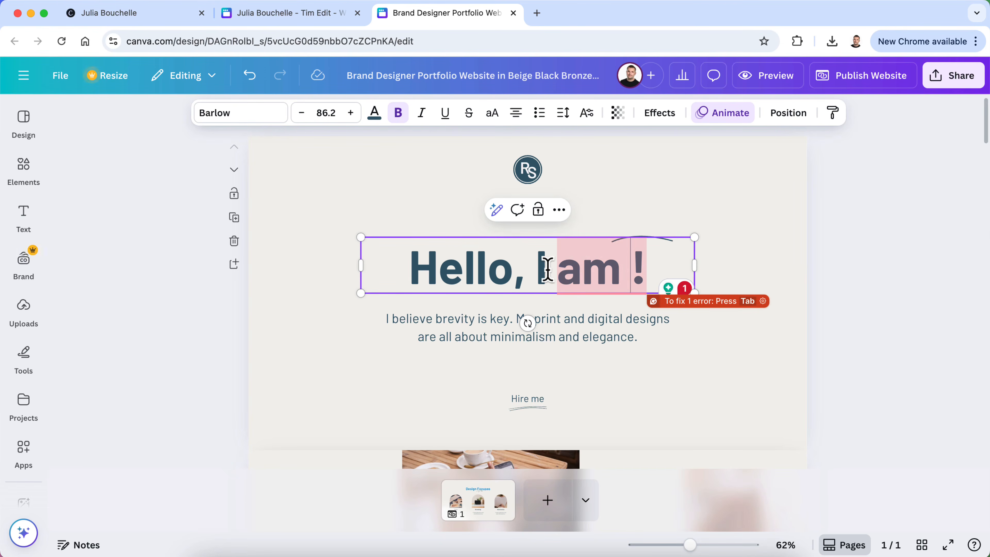
text(Julia)
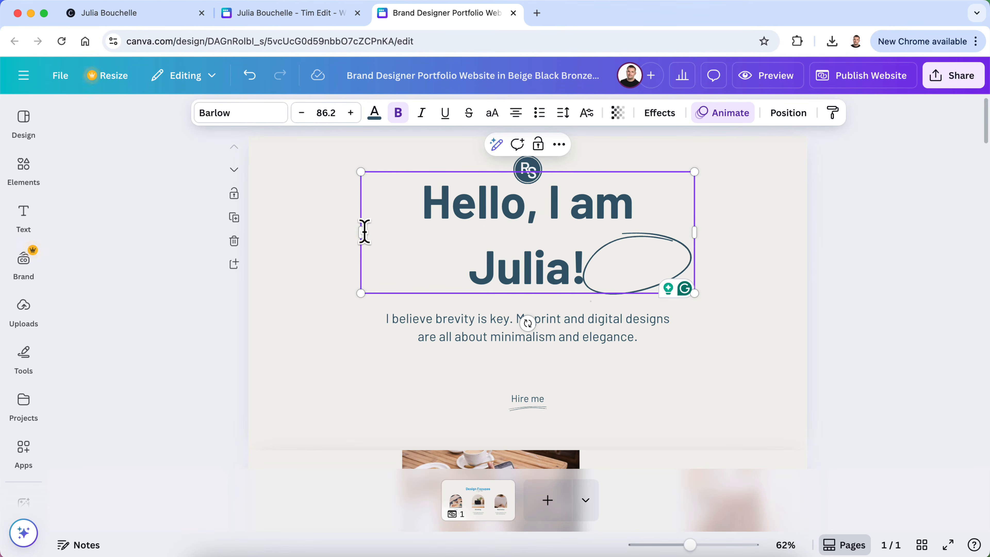
drag(357, 232, 323, 242)
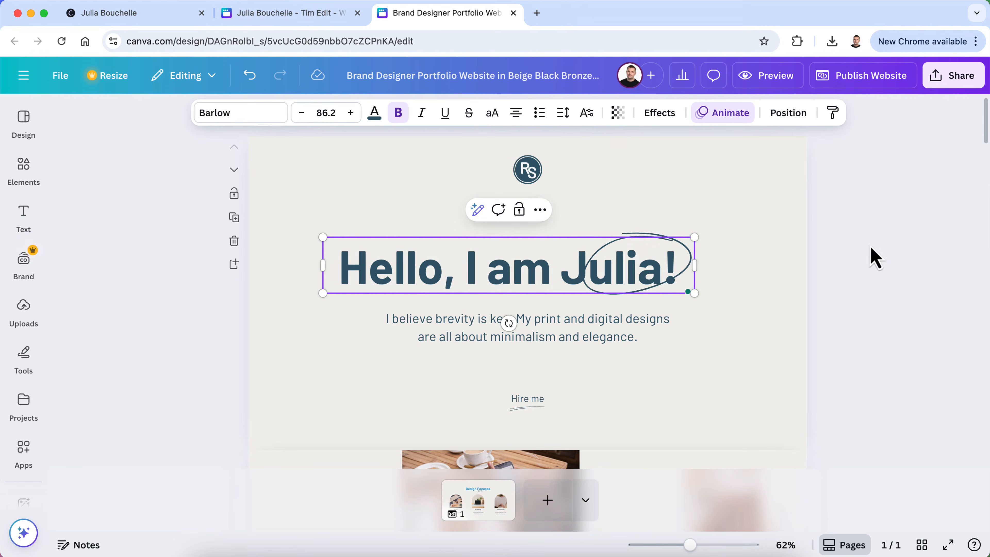
click(767, 267)
drag(508, 274, 526, 262)
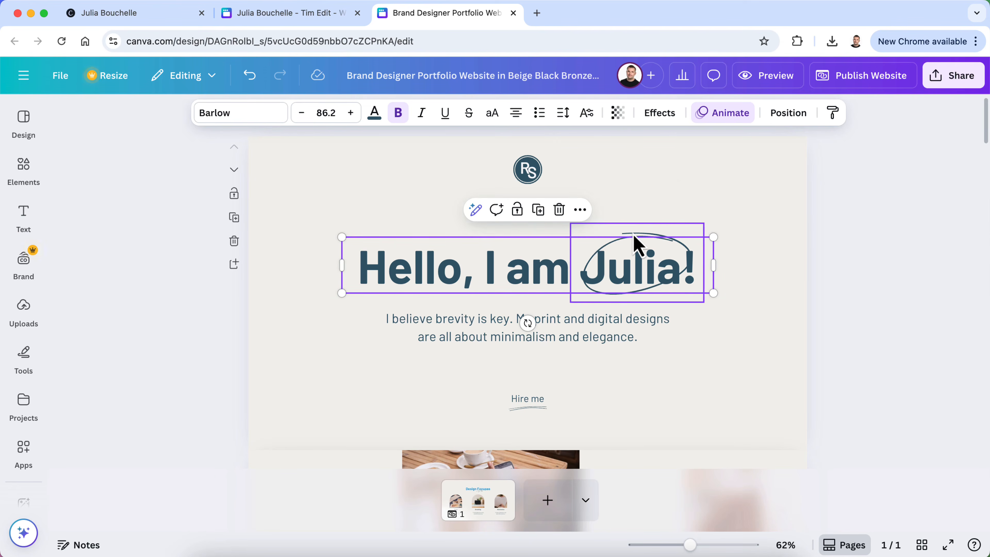
Enlarge and move the hand-drawn ellipse so it circles 'Julia!'
click(636, 243)
drag(707, 305, 741, 327)
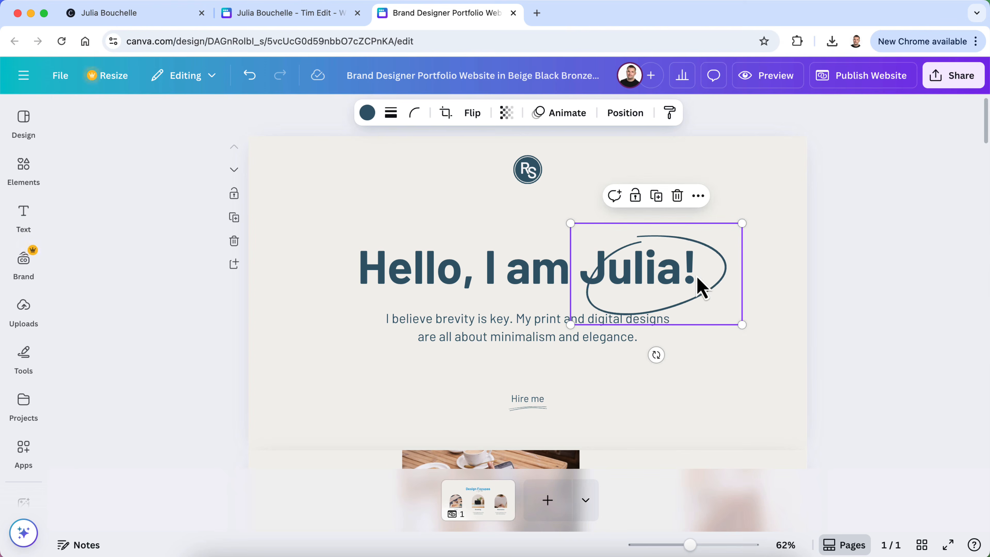
drag(709, 278, 690, 261)
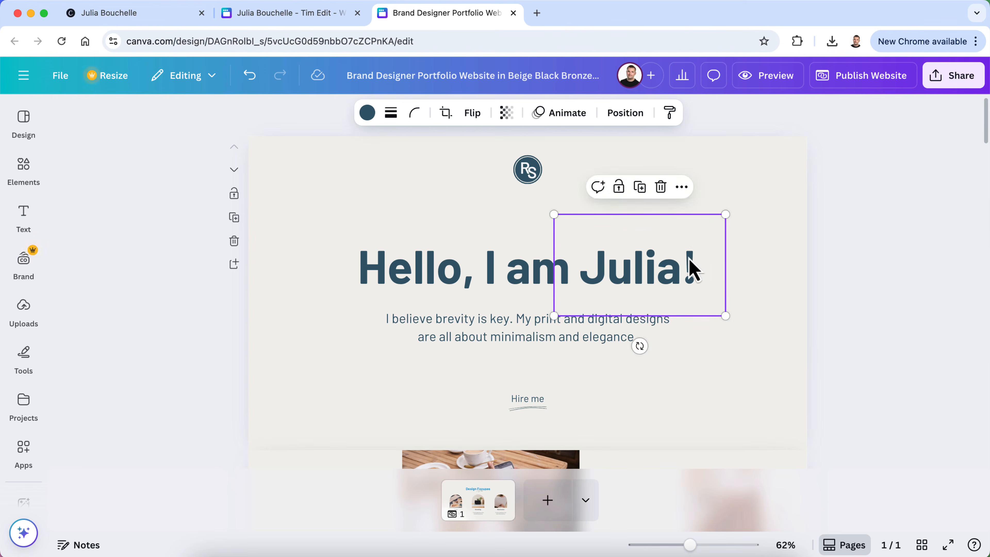
click(920, 299)
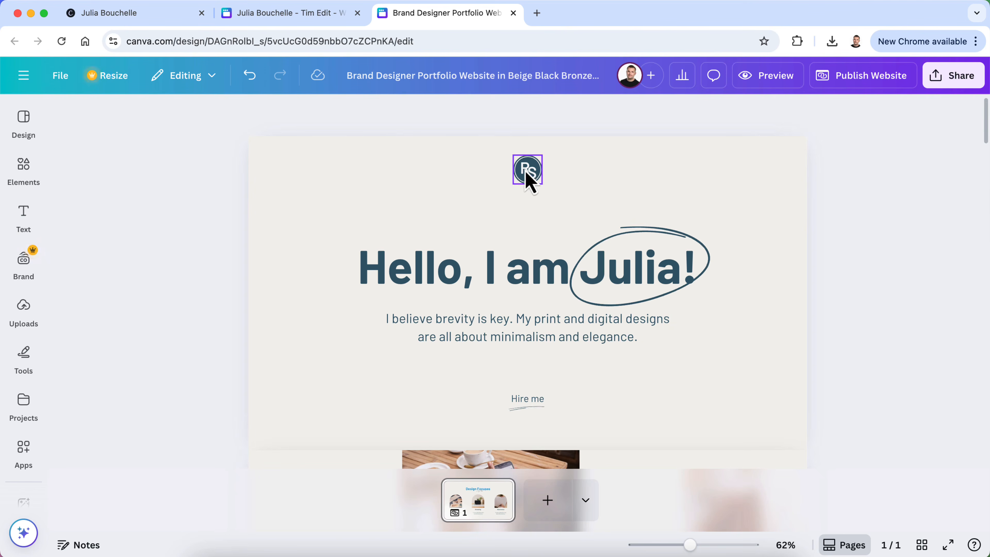
Zoom the page to 90% and change the RS monogram logo to JB
drag(690, 545, 701, 545)
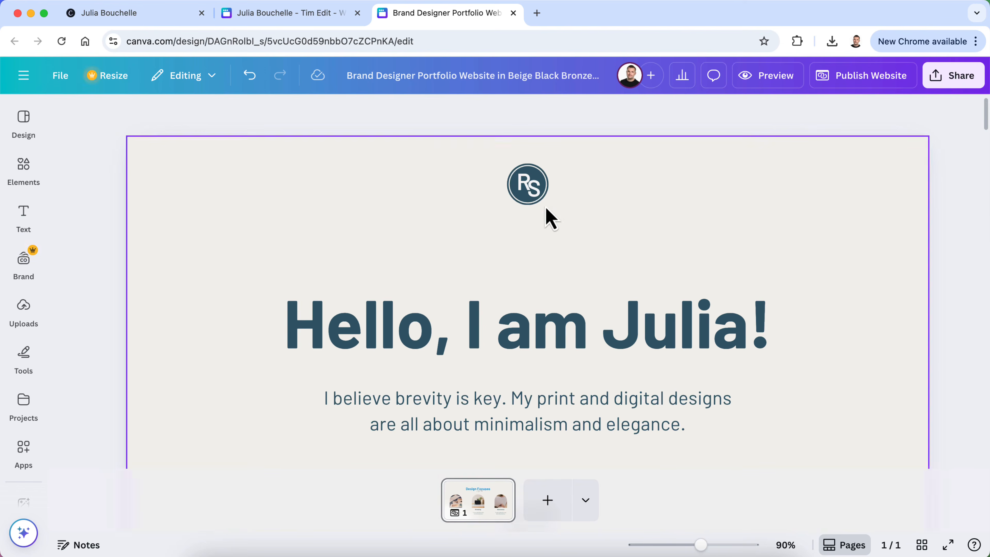
click(526, 190)
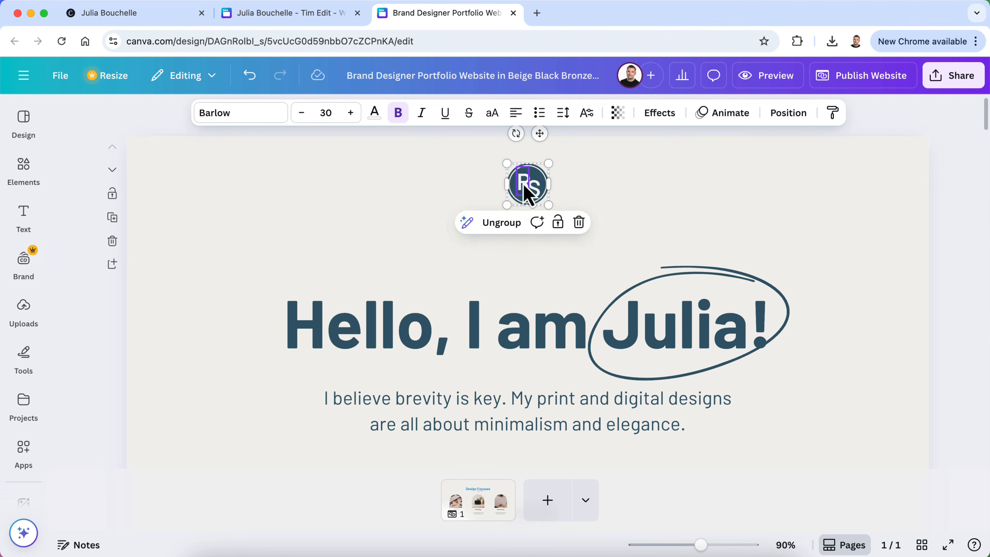
double_click(526, 190)
text(J)
double_click(534, 187)
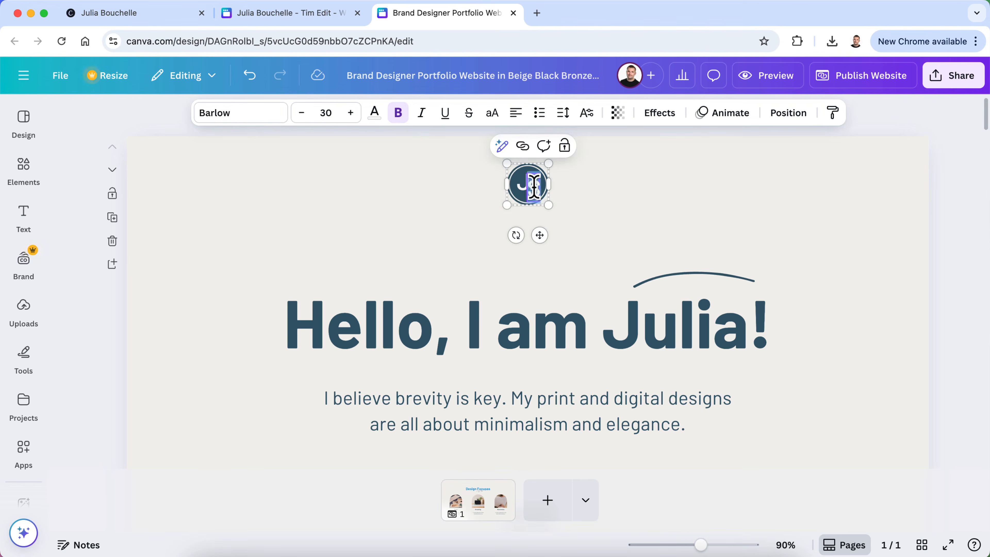
text(B)
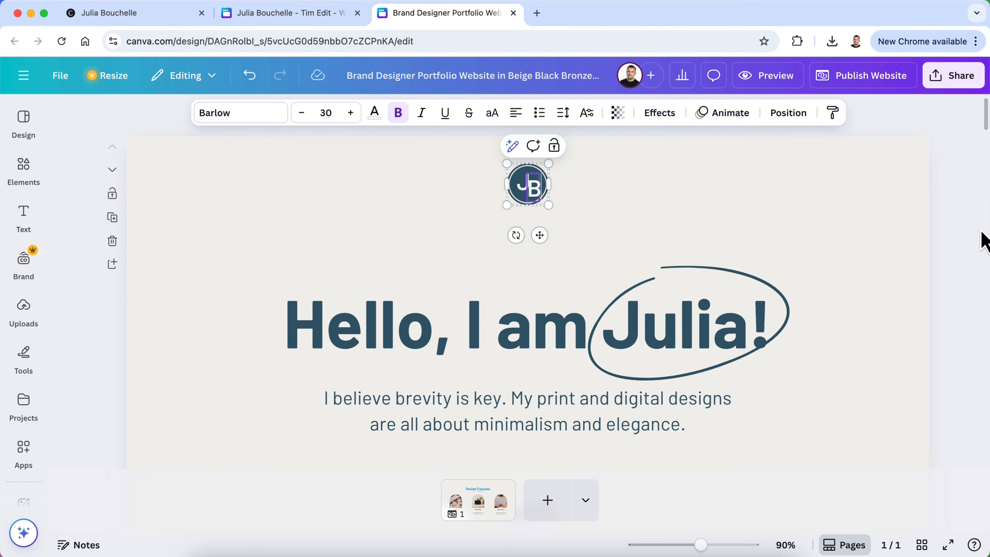
click(980, 232)
Move the JB logo group slightly lower and fine-tune its position
scroll(561, 189, up, 10)
click(480, 238)
mouse_move(480, 238)
mouse_down()
mouse_move(475, 221)
mouse_move(473, 230)
mouse_up()
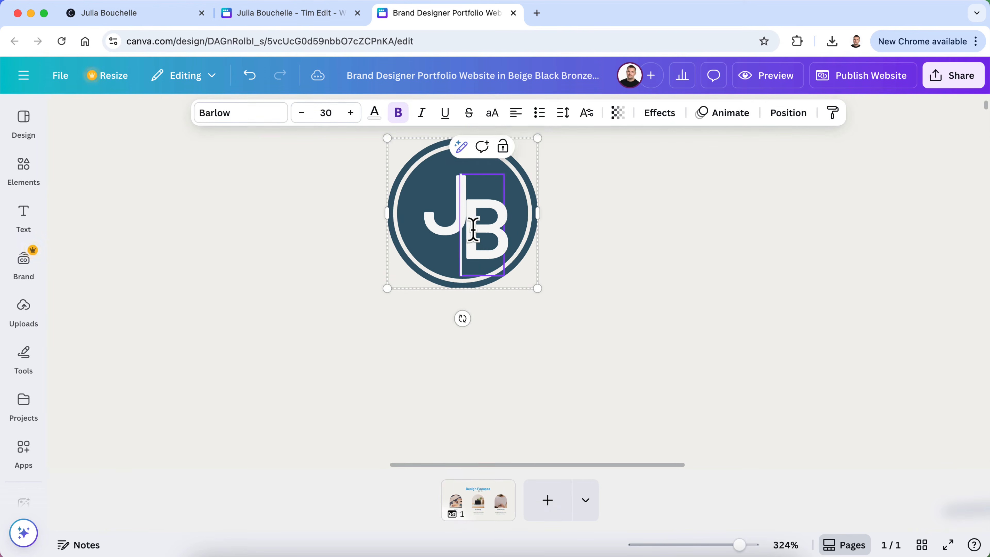
click(497, 206)
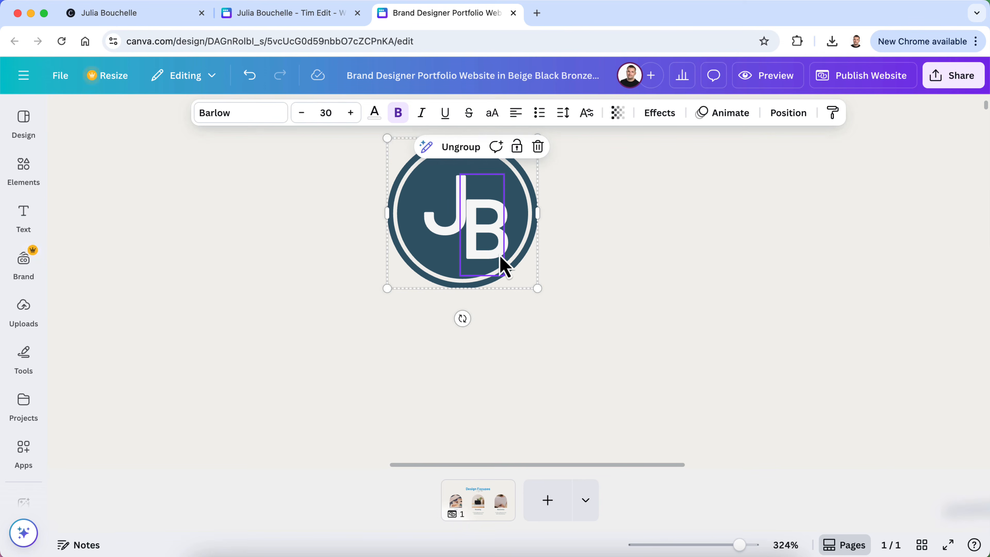
click(578, 232)
click(461, 235)
click(475, 239)
click(532, 312)
click(489, 260)
mouse_move(492, 262)
mouse_down()
mouse_move(485, 250)
mouse_move(491, 265)
mouse_up()
Check the B letter's options, then deselect the logo and scroll down the hero
click(504, 256)
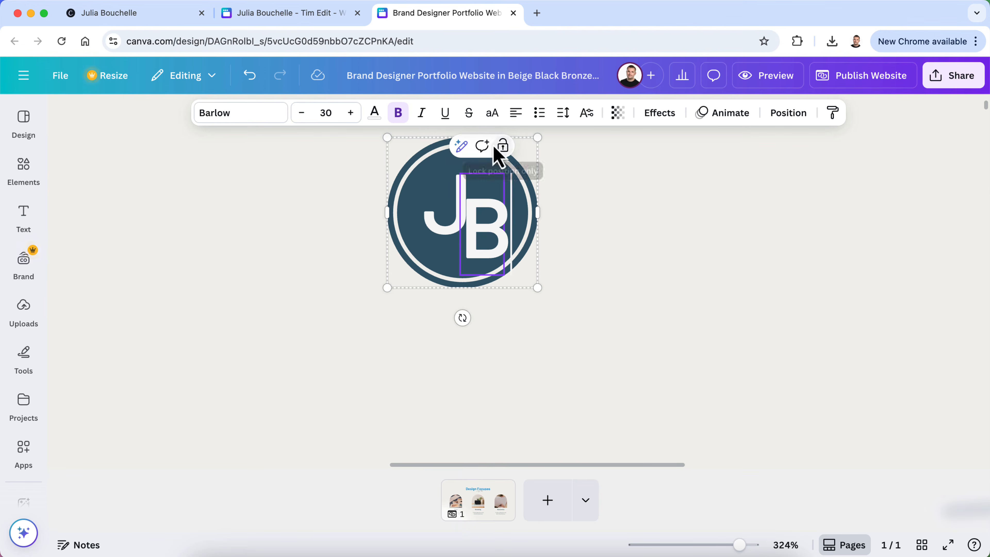
right_click(492, 211)
click(731, 242)
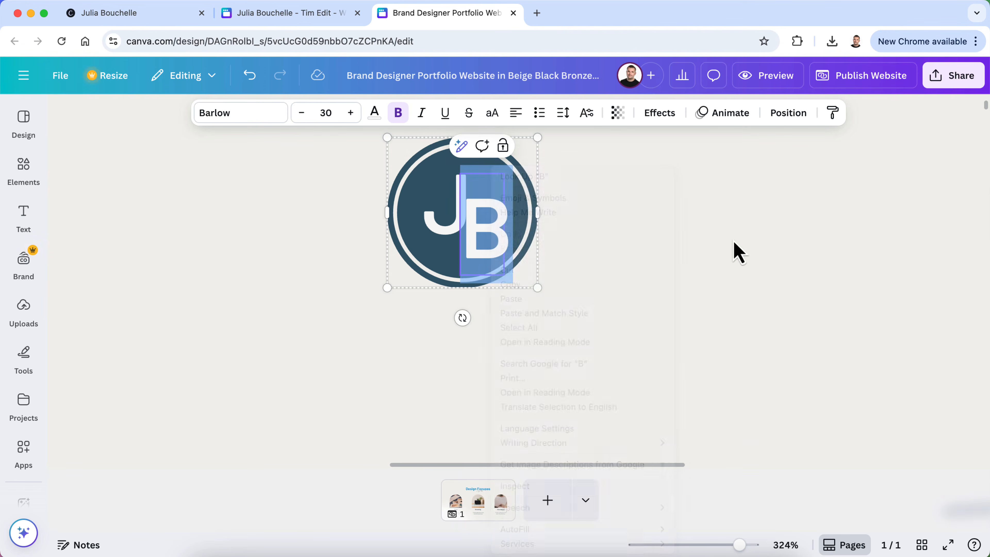
click(706, 275)
scroll(733, 254, down, 2)
scroll(767, 243, down, 3)
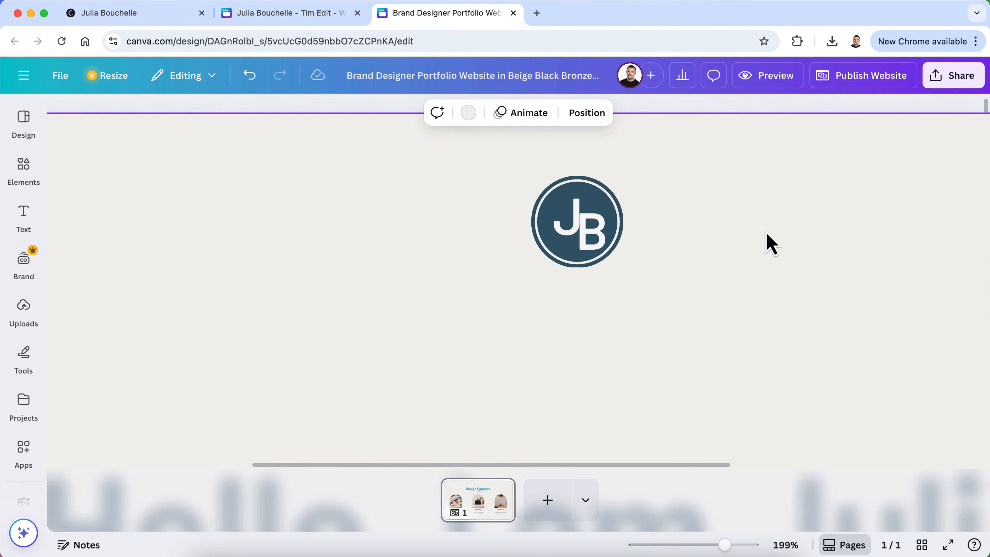
scroll(746, 286, down, 10)
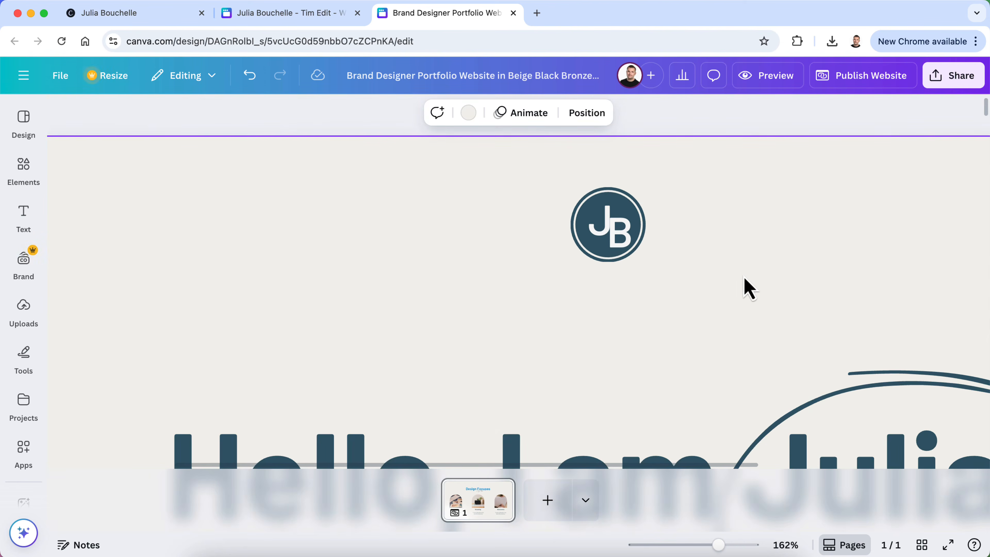
click(823, 282)
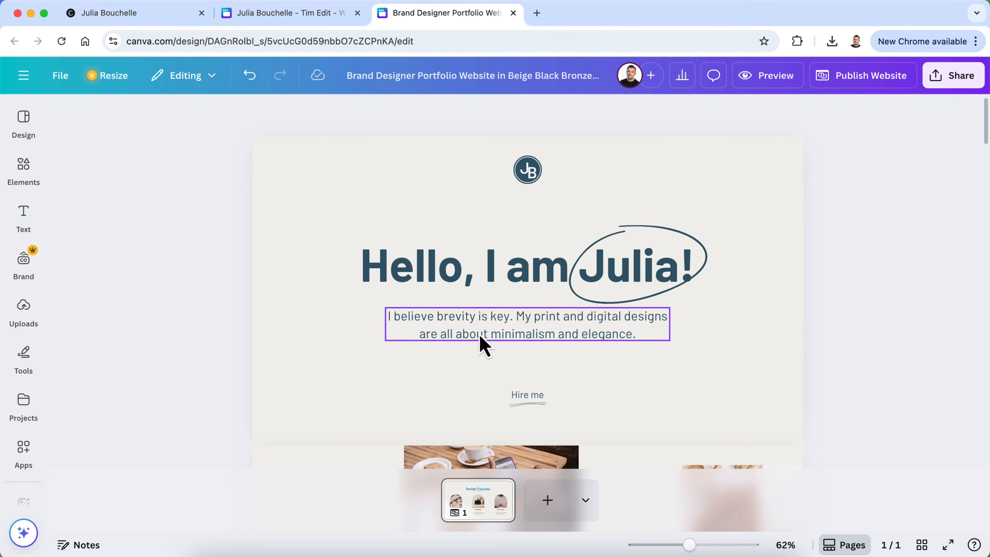
Copy the learner-centered learning-solutions sentence from Julia's About Me text into the clipboard
click(334, 14)
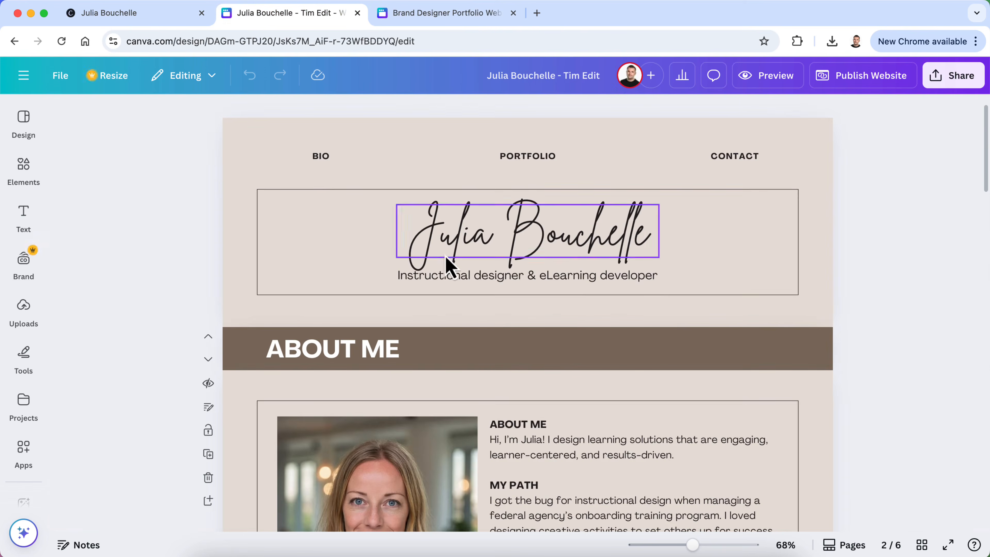
scroll(596, 408, down, 3)
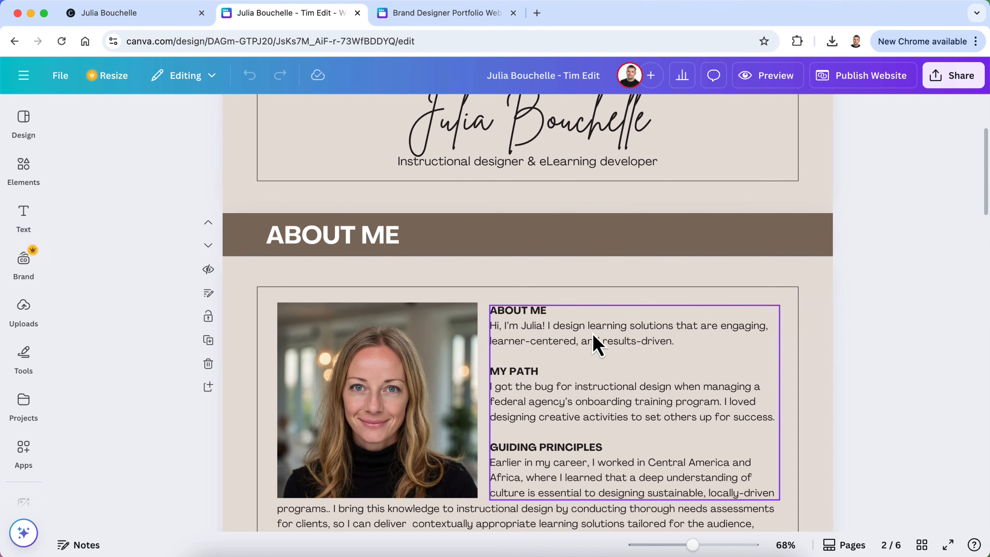
click(624, 343)
click(624, 342)
drag(683, 343, 547, 327)
key(super+c)
click(403, 17)
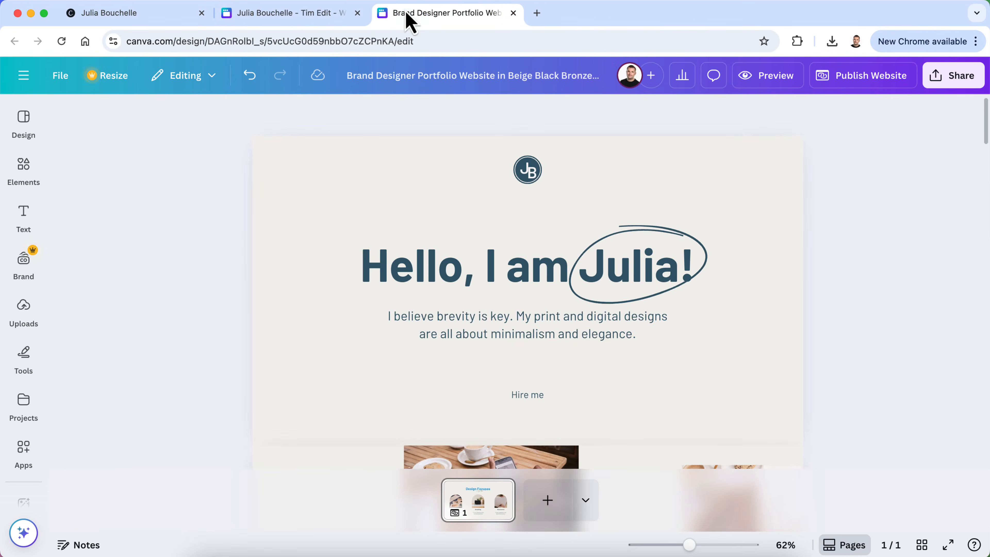
Replace the hero tagline with 'I design learning solutions that are engaging, learner-centered, and results-driven.'
click(478, 331)
click(475, 320)
key(super+v)
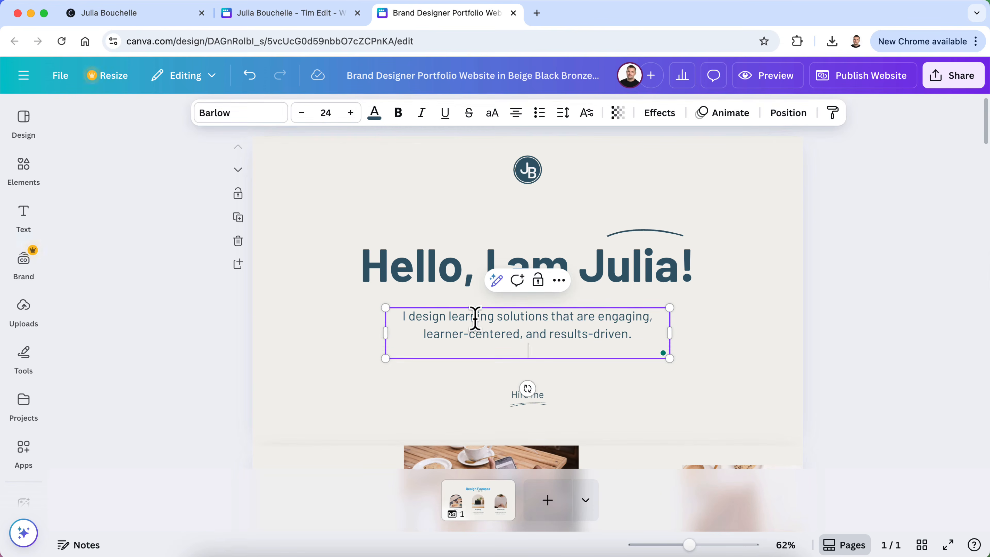
key(BackSpace)
click(948, 352)
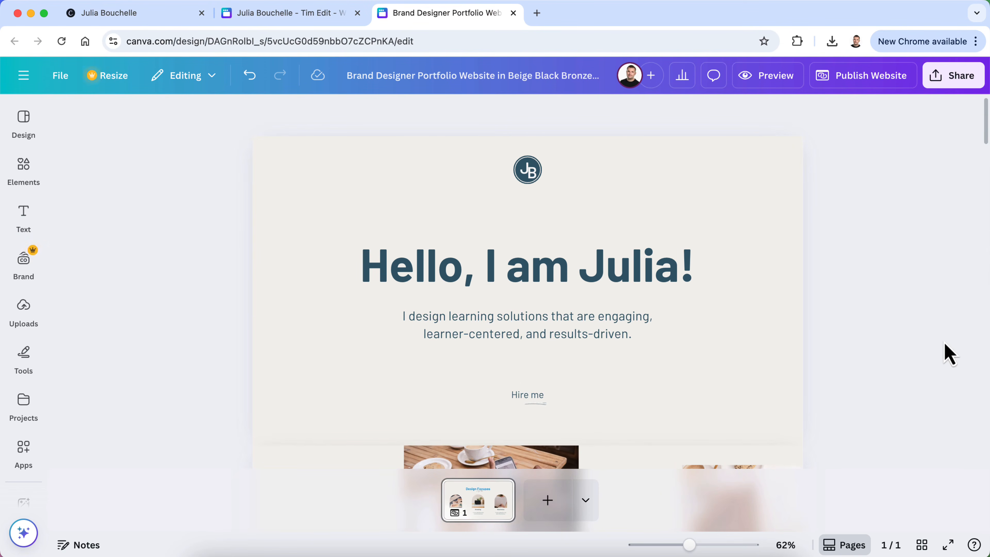
scroll(947, 352, down, 2)
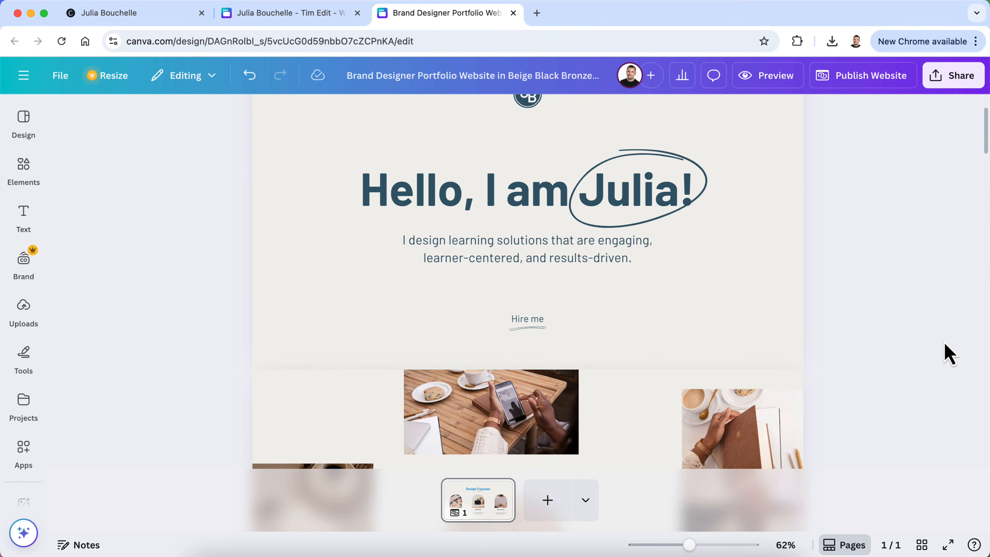
scroll(540, 290, up, 5)
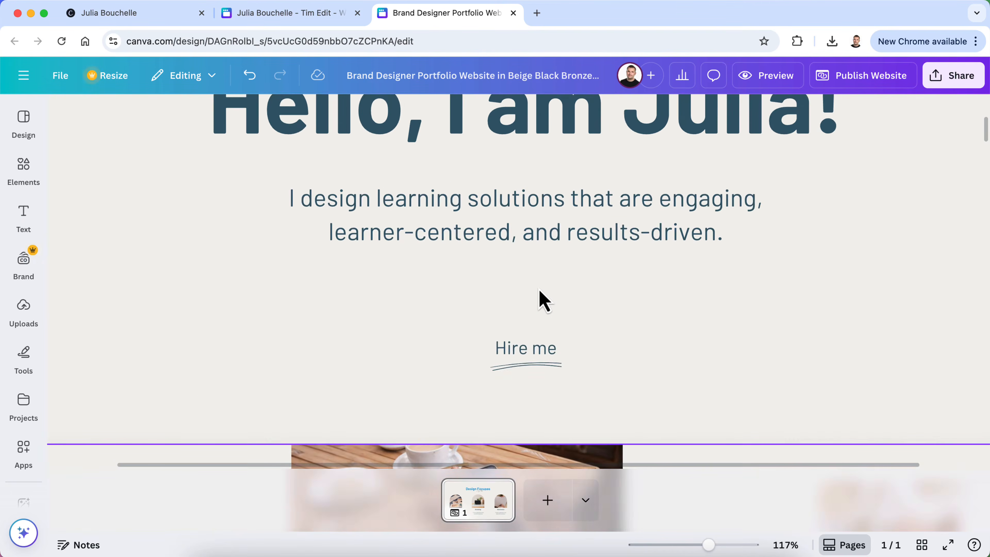
scroll(542, 300, down, 5)
Relabel the Hire me link as 'Learn More' and preview the website
click(530, 349)
scroll(533, 347, up, 3)
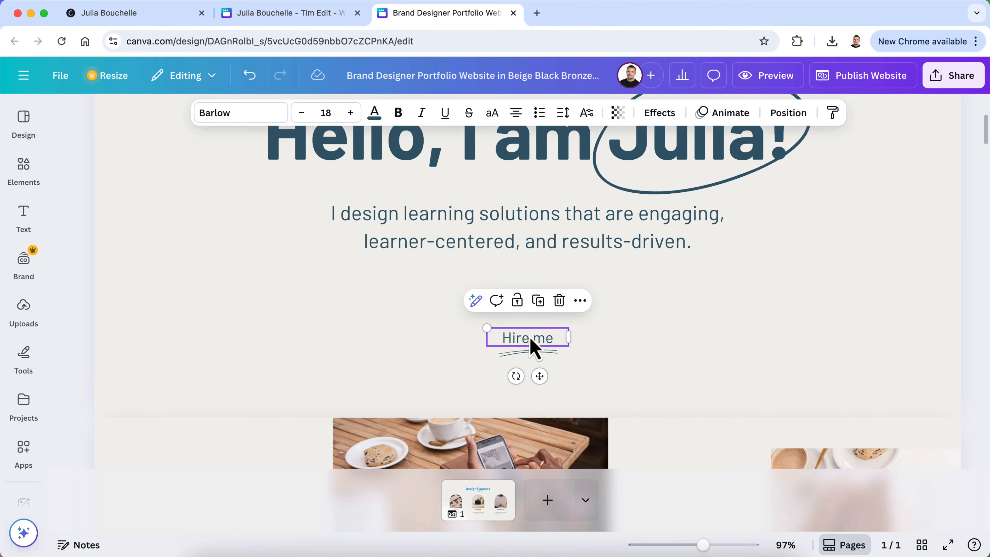
double_click(530, 338)
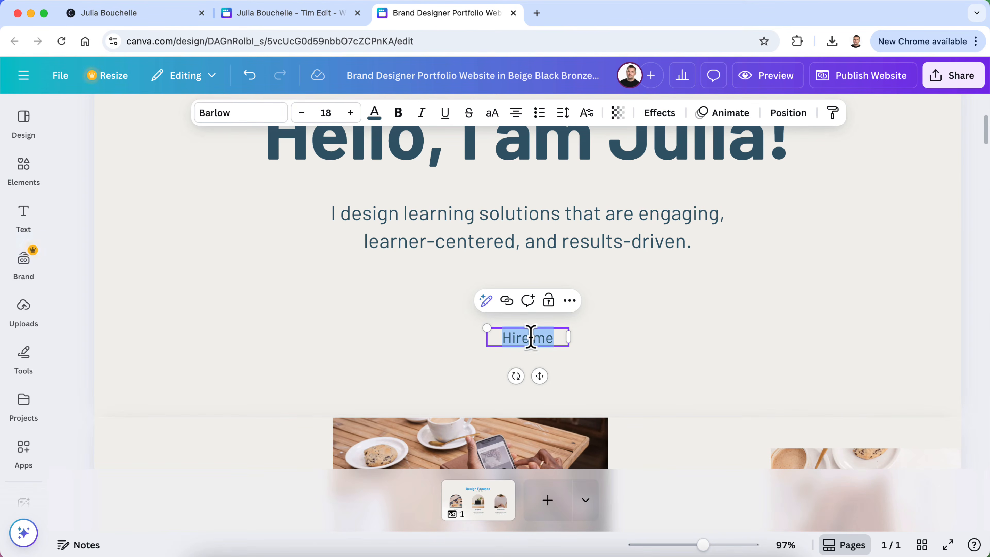
key(BackSpace)
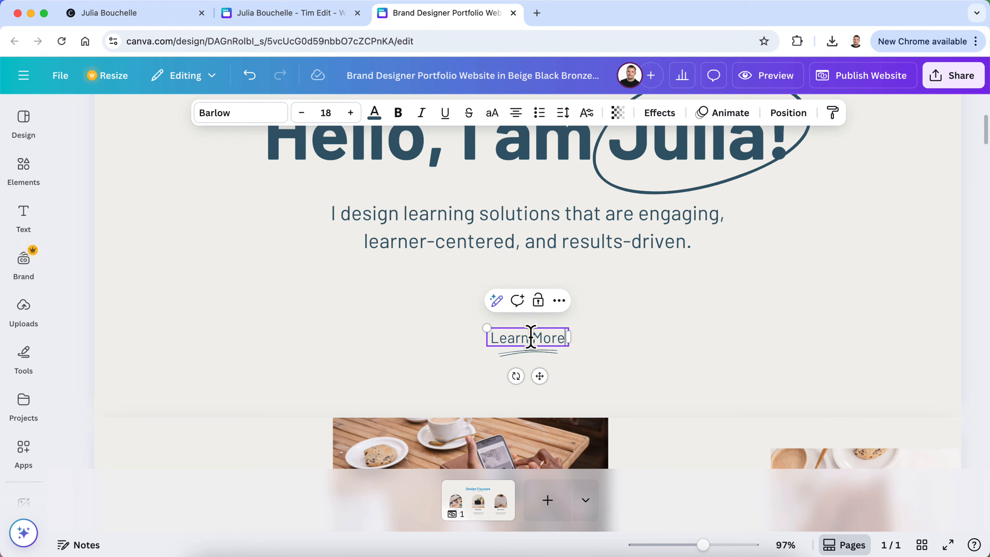
click(643, 355)
scroll(638, 345, down, 5)
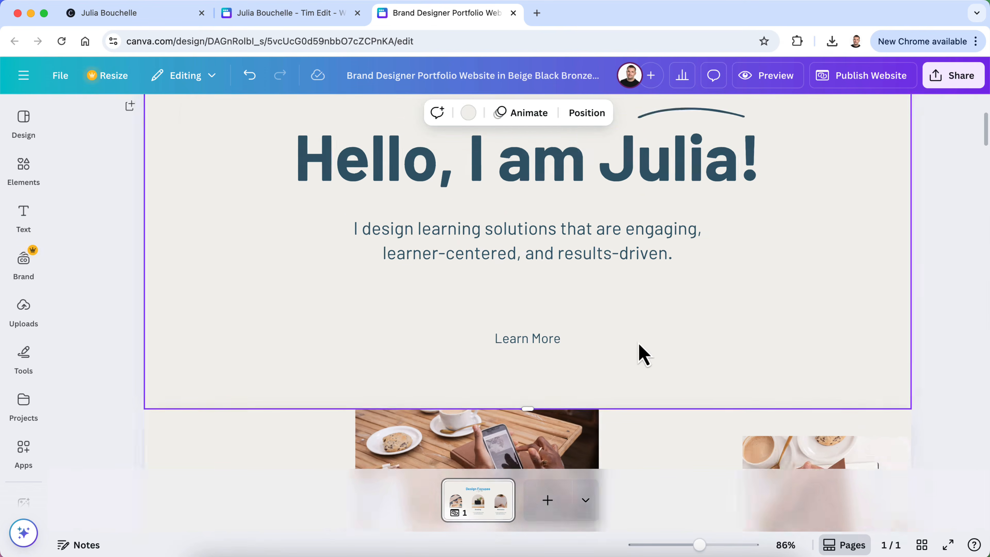
click(757, 78)
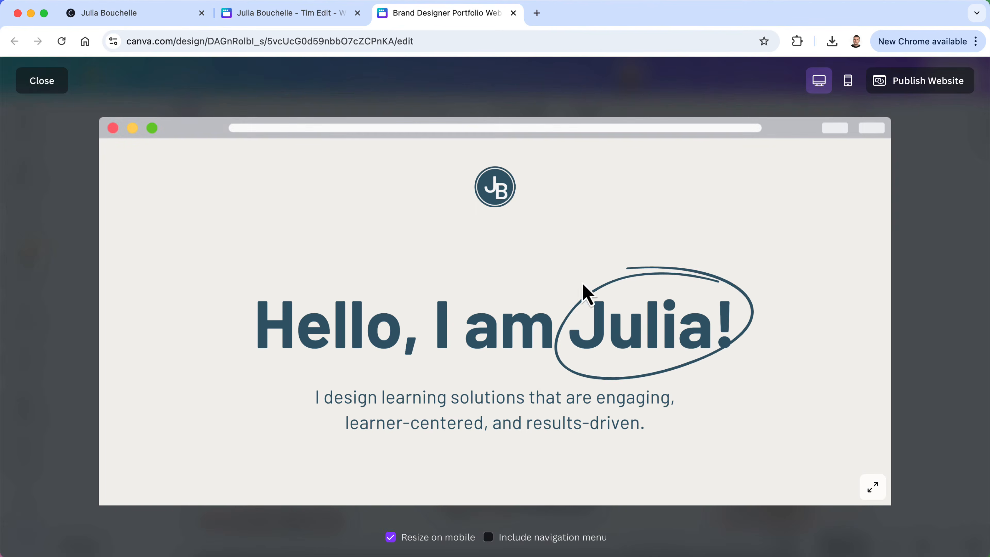
Scroll the website preview down to the template's About section, then return to the editor
scroll(791, 341, down, 4)
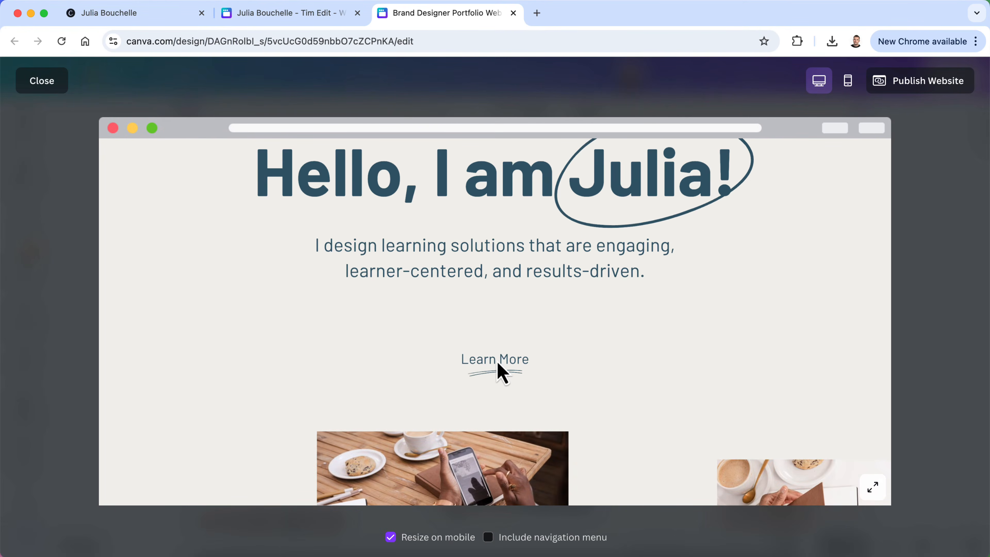
scroll(606, 384, down, 10)
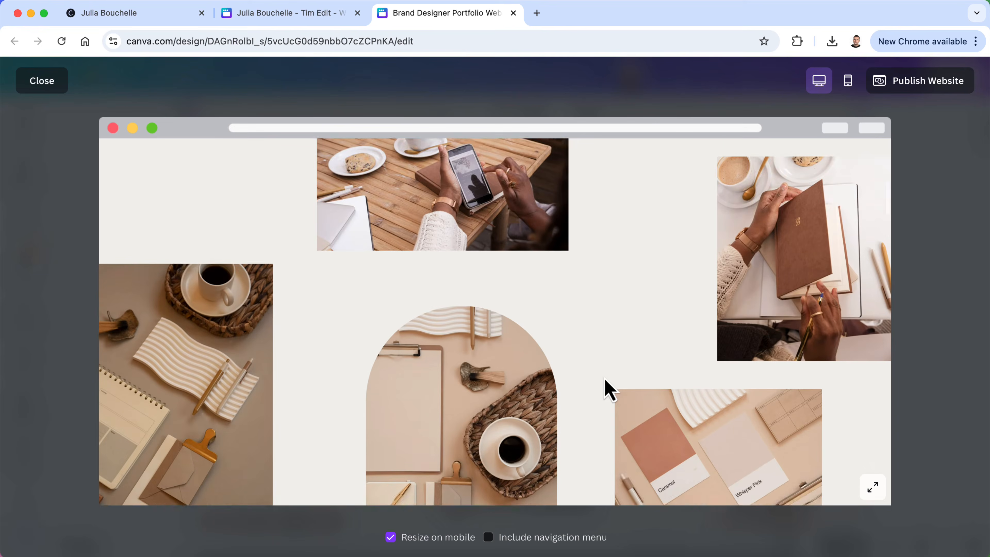
scroll(605, 388, down, 1)
scroll(606, 388, up, 2)
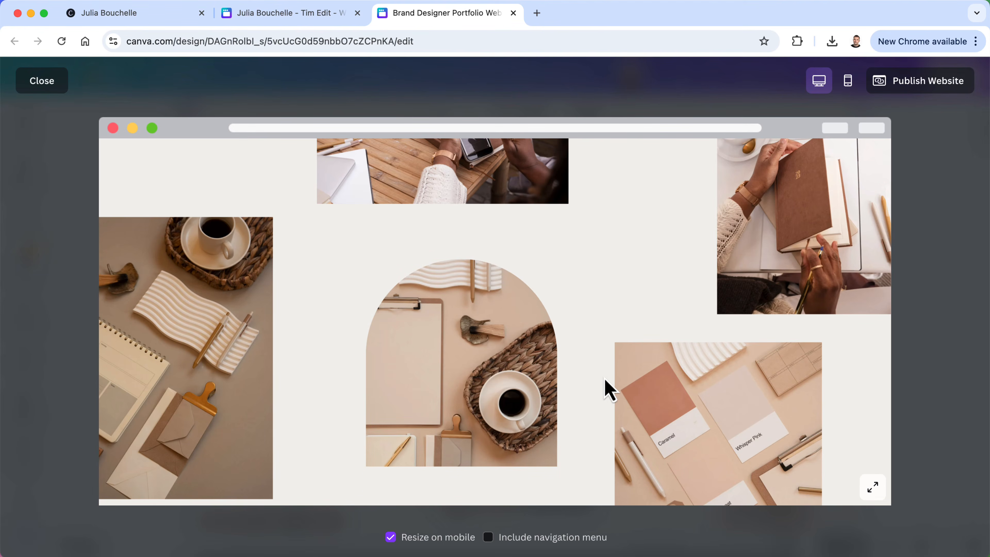
scroll(607, 389, down, 1)
scroll(607, 390, down, 7)
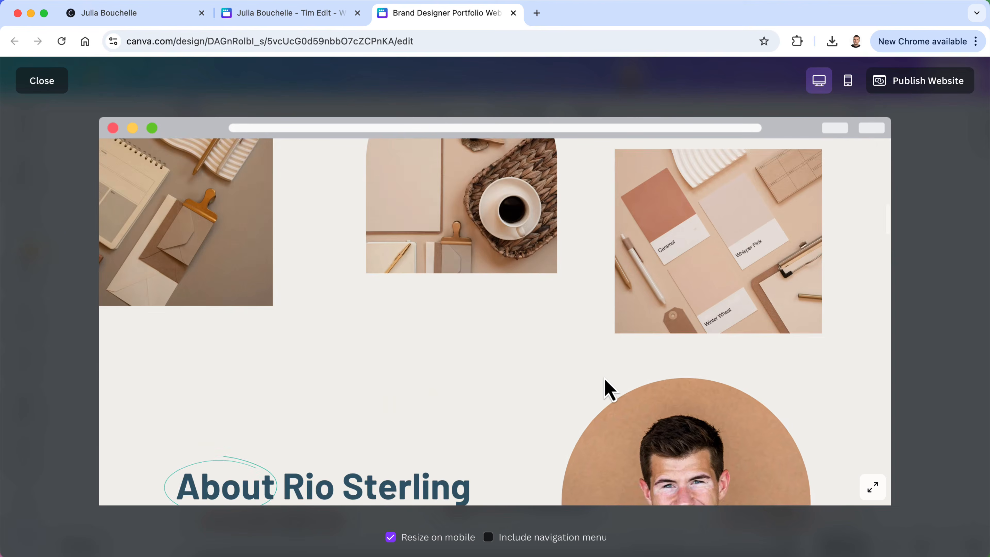
scroll(552, 397, down, 5)
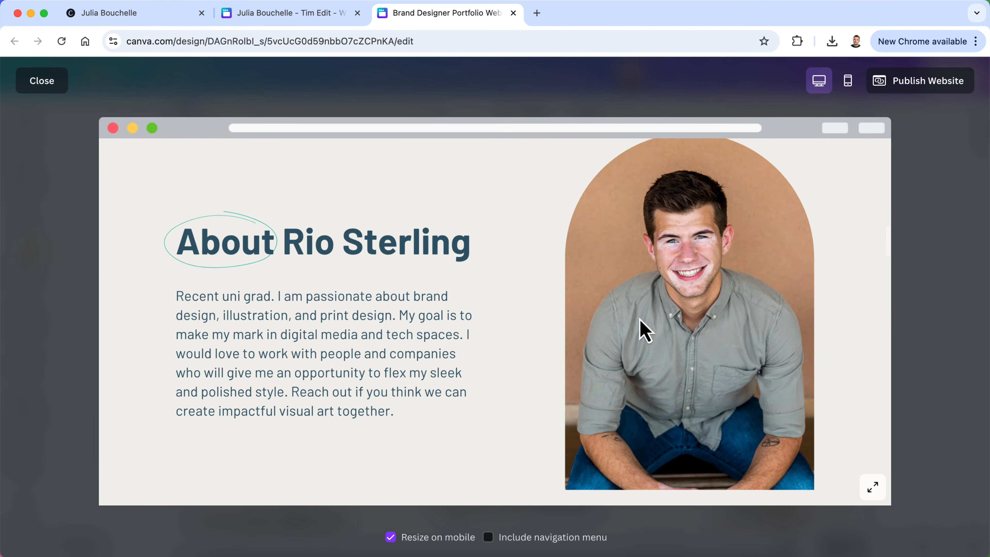
scroll(311, 350, up, 1)
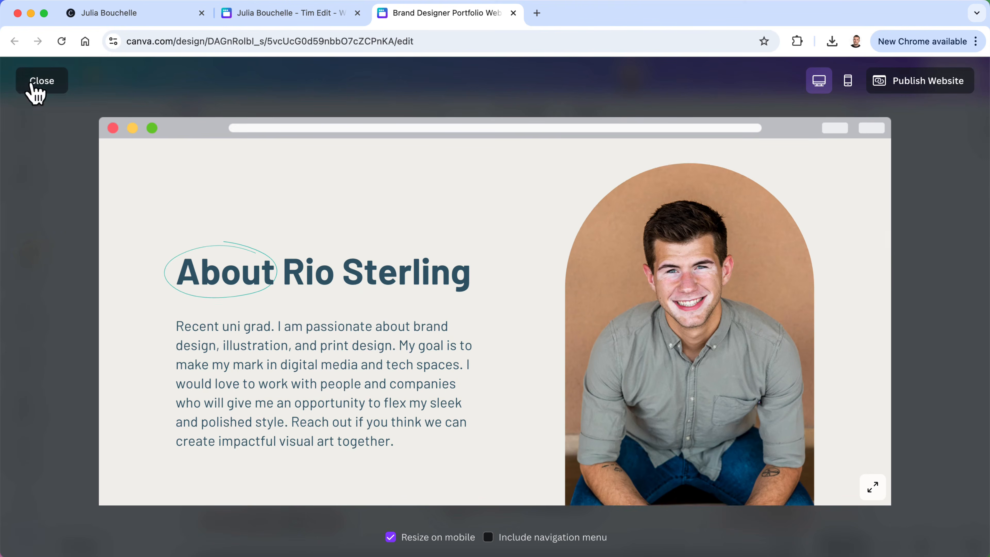
click(31, 83)
Open the link panel for Learn More from its ••• menu, then close it without adding a link
scroll(478, 291, up, 1)
scroll(478, 292, down, 3)
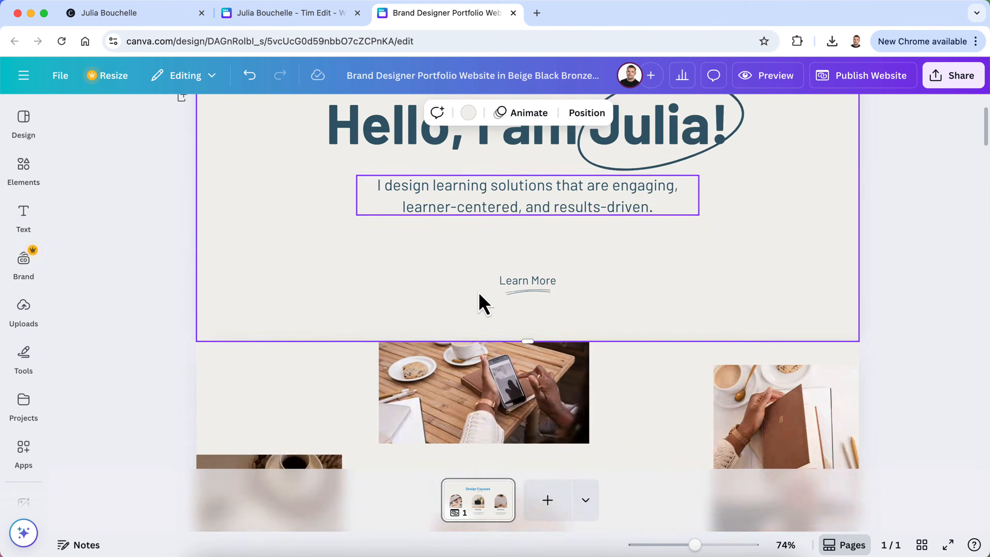
scroll(479, 293, down, 6)
scroll(478, 293, up, 5)
scroll(479, 293, down, 4)
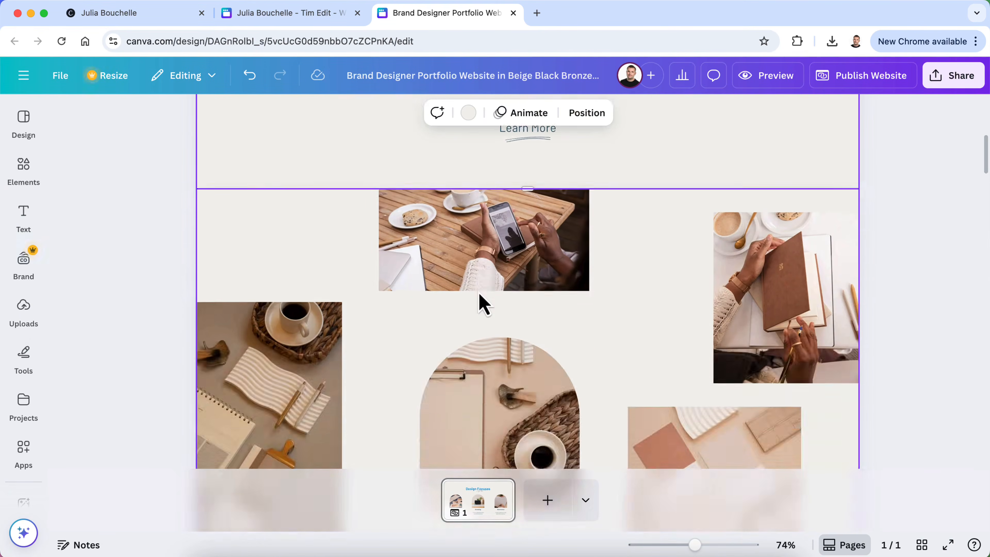
scroll(480, 298, up, 5)
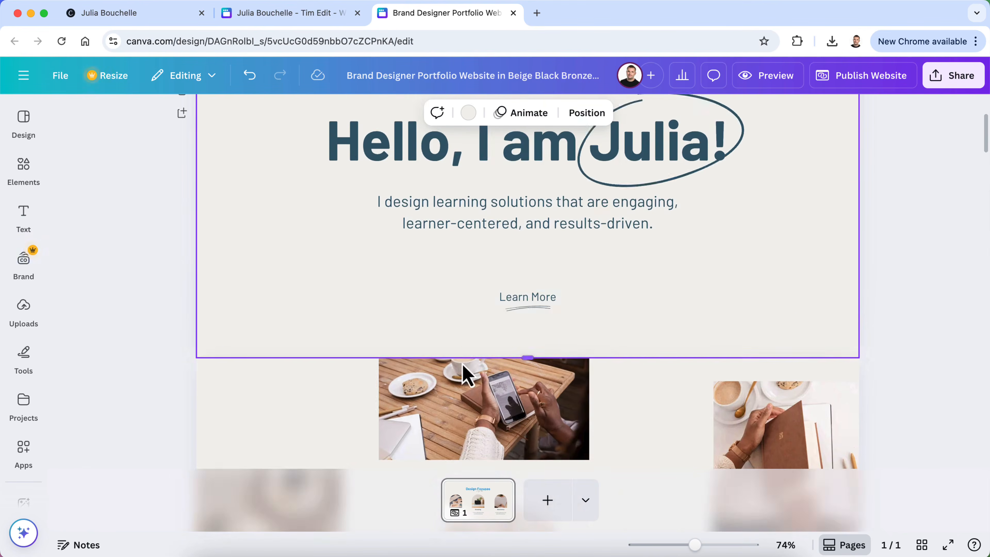
scroll(464, 373, down, 10)
scroll(464, 372, up, 6)
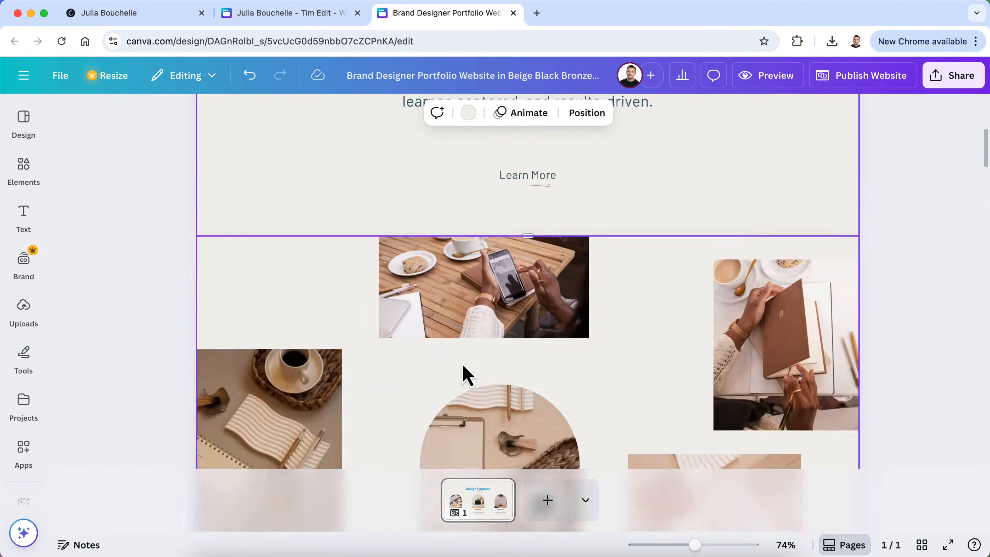
scroll(463, 373, up, 4)
click(518, 293)
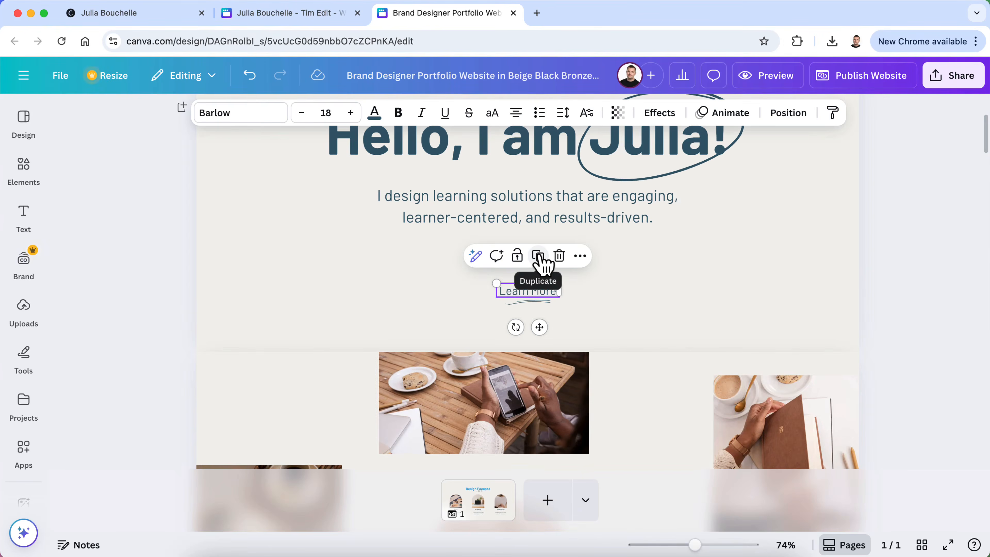
click(580, 257)
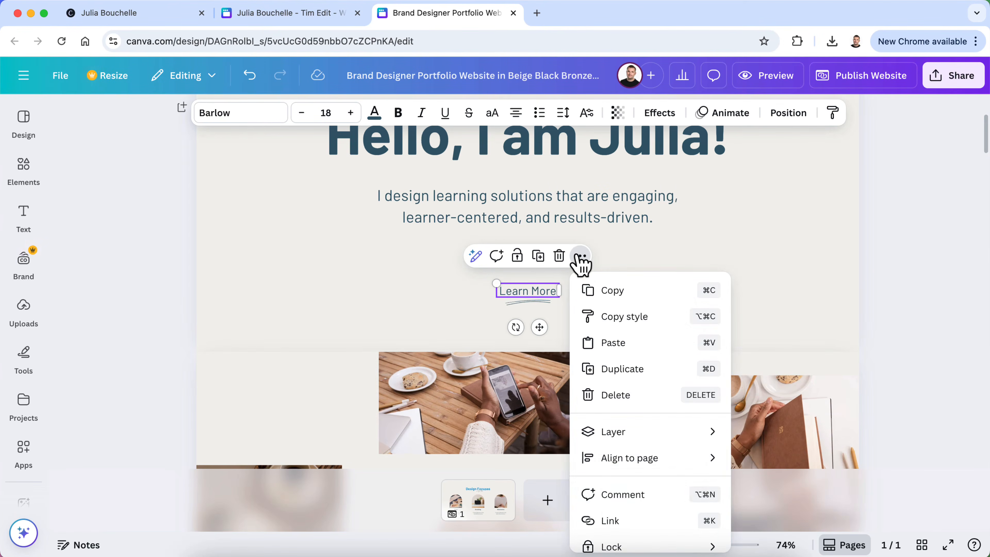
click(610, 521)
click(667, 285)
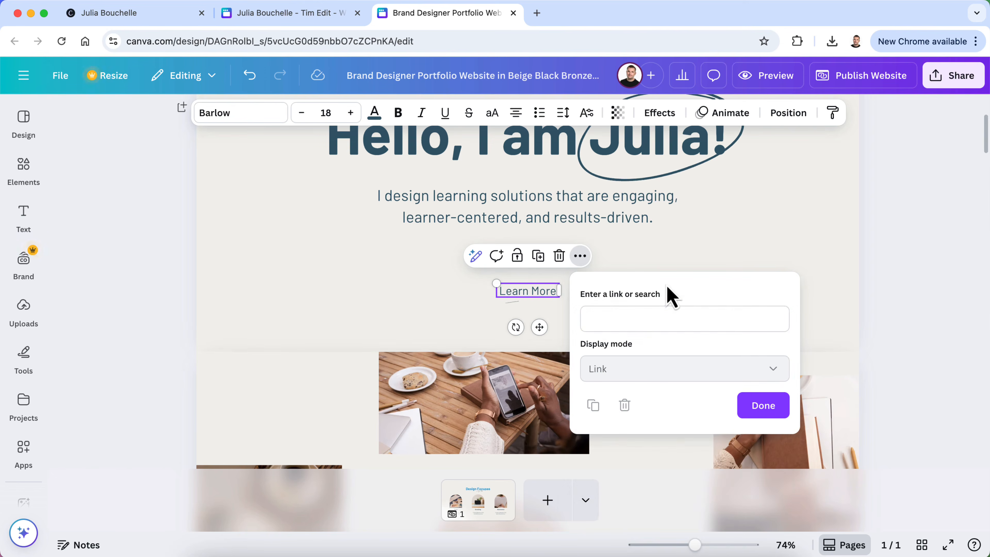
click(658, 310)
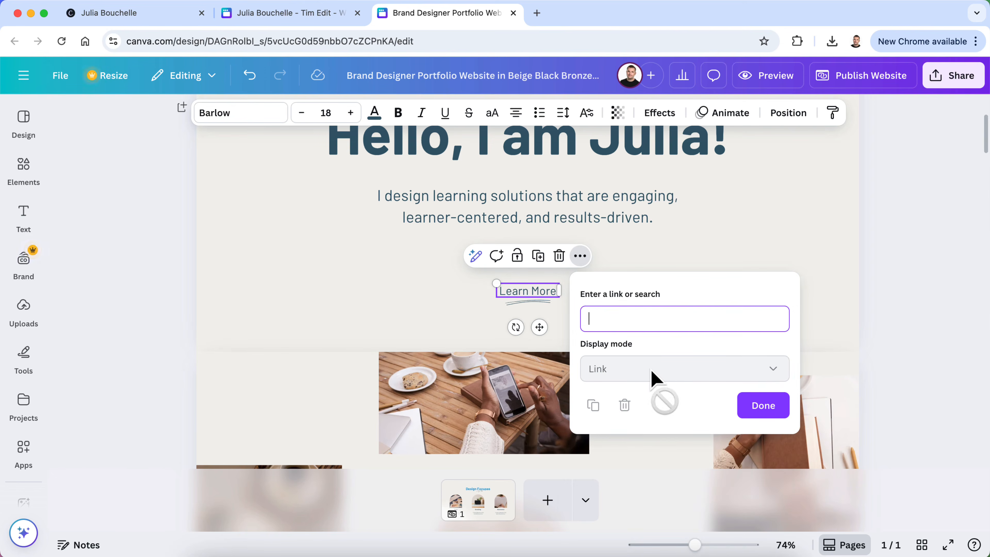
key(Escape)
Retry opening Learn More's link settings via right-click and text editing, dismissing them each time
right_click(535, 297)
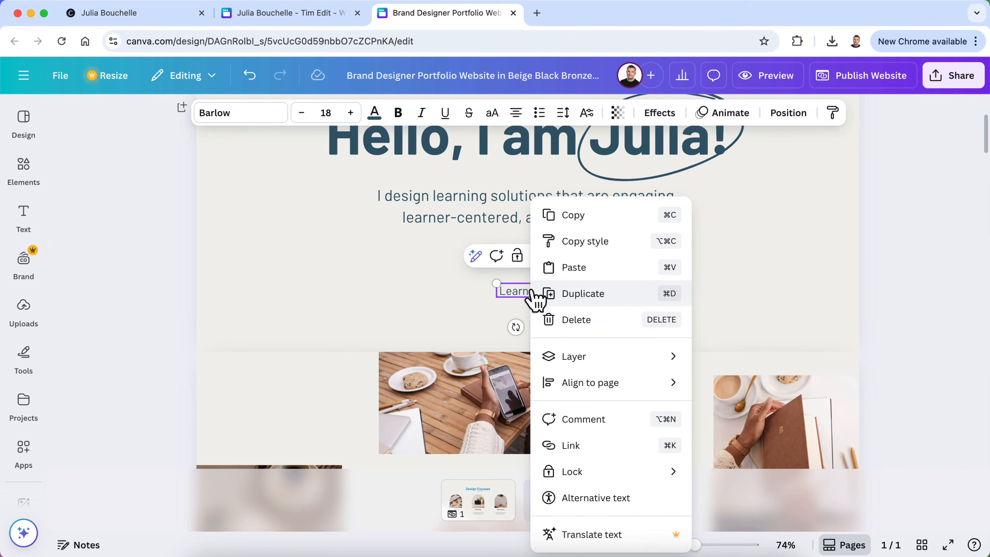
click(599, 450)
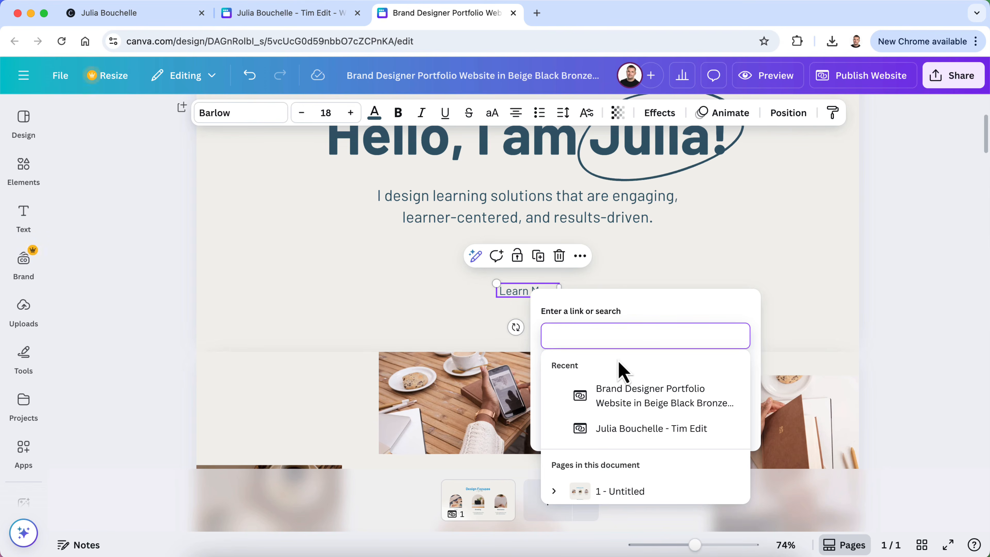
click(655, 316)
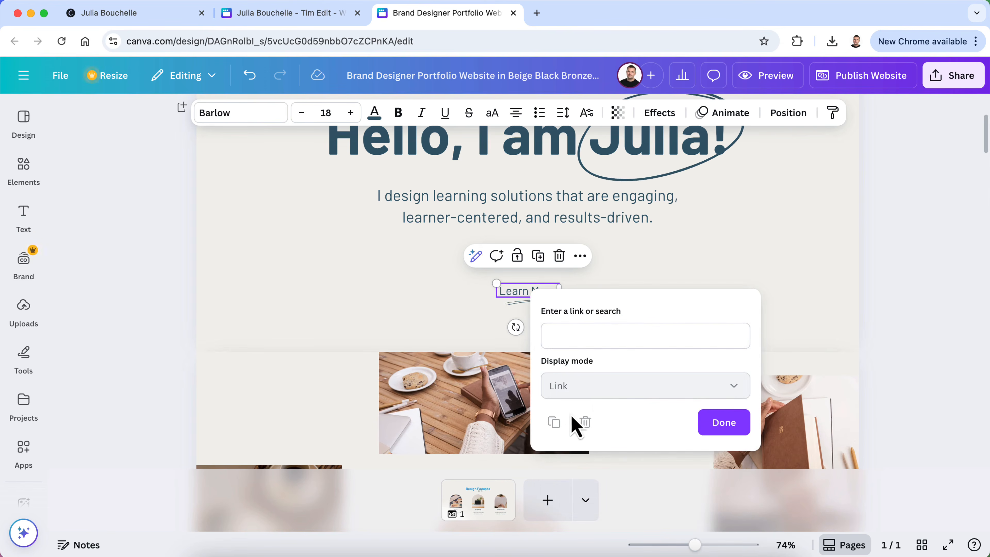
click(972, 323)
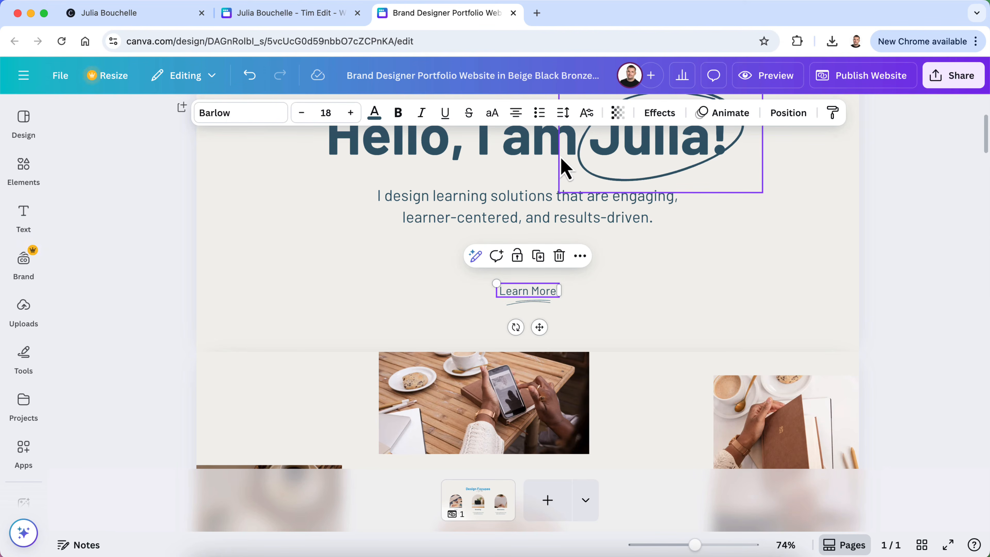
click(580, 257)
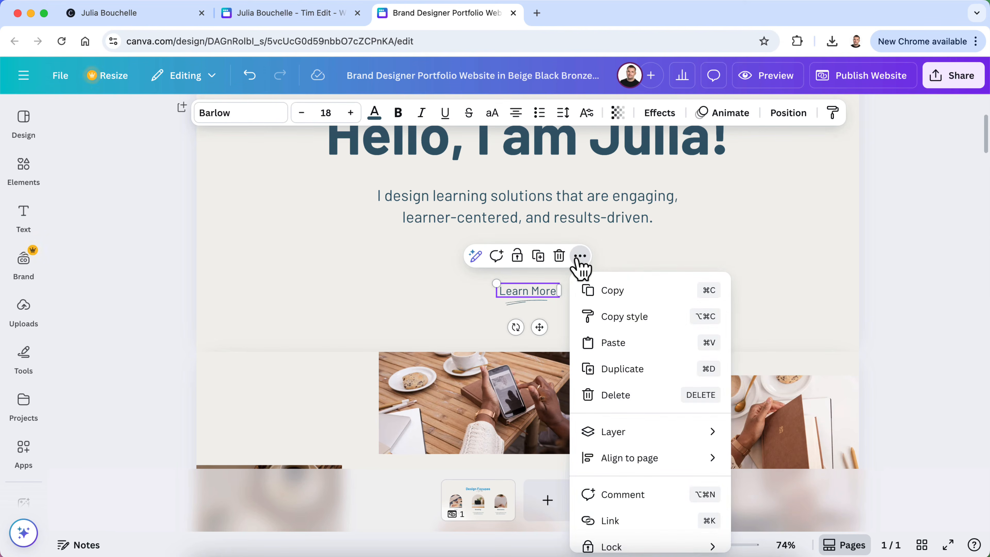
scroll(602, 375, down, 3)
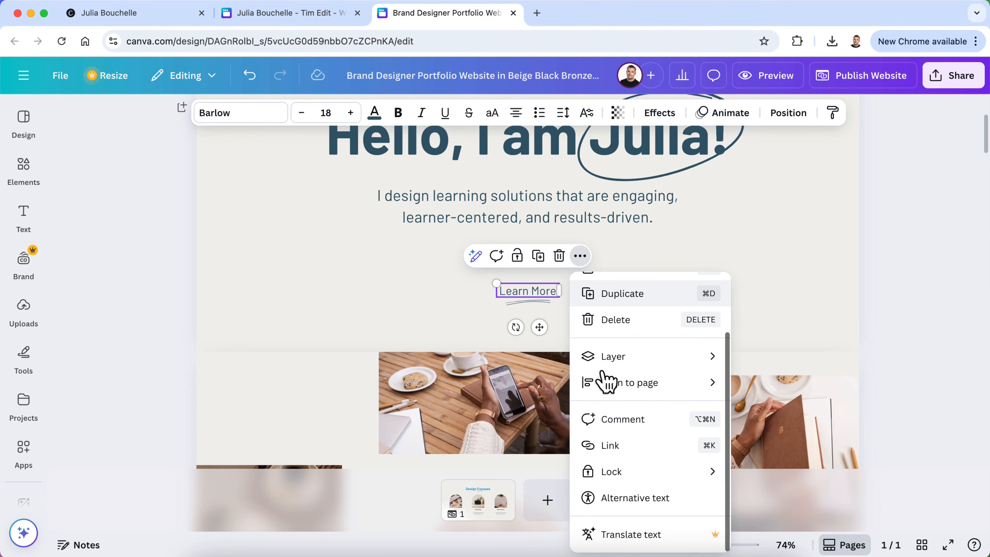
mouse_move(603, 370)
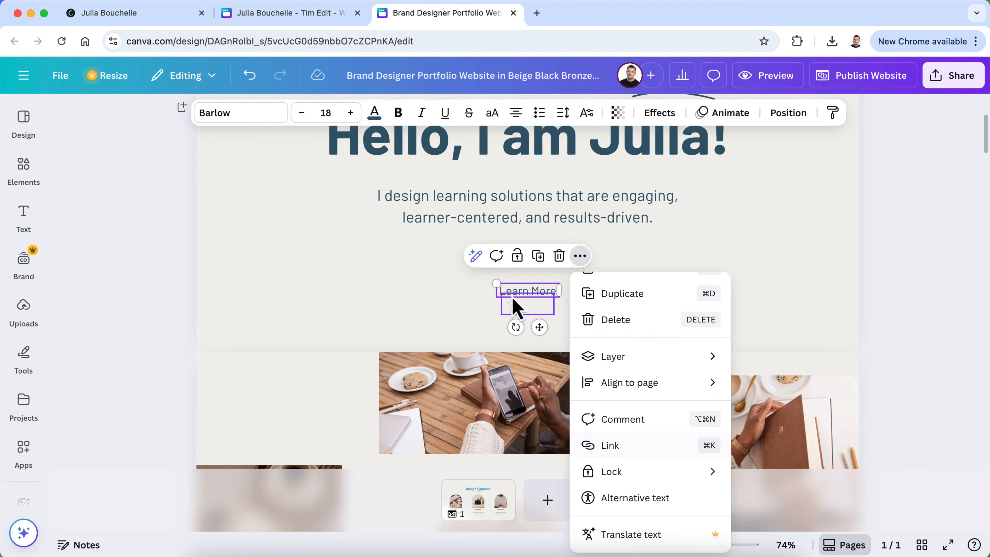
double_click(527, 290)
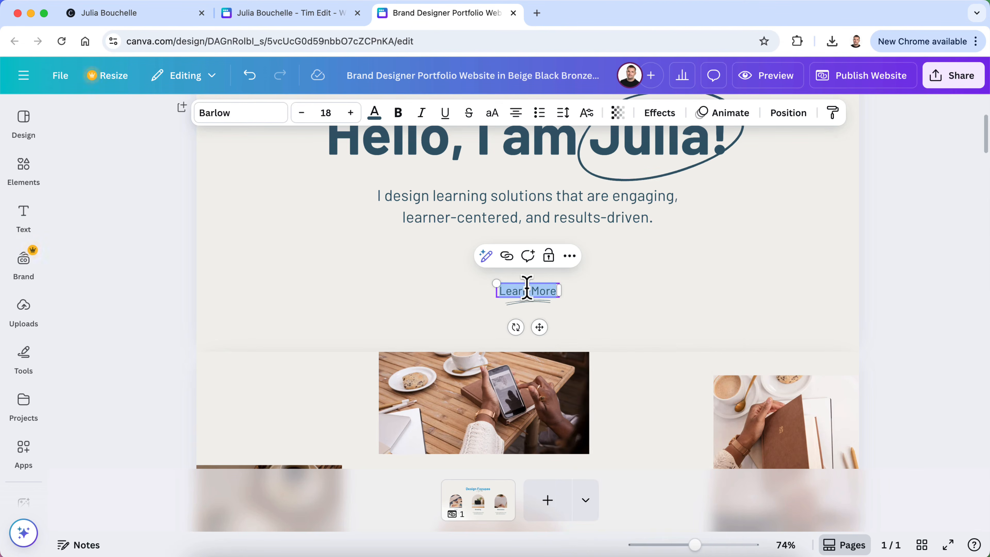
click(505, 255)
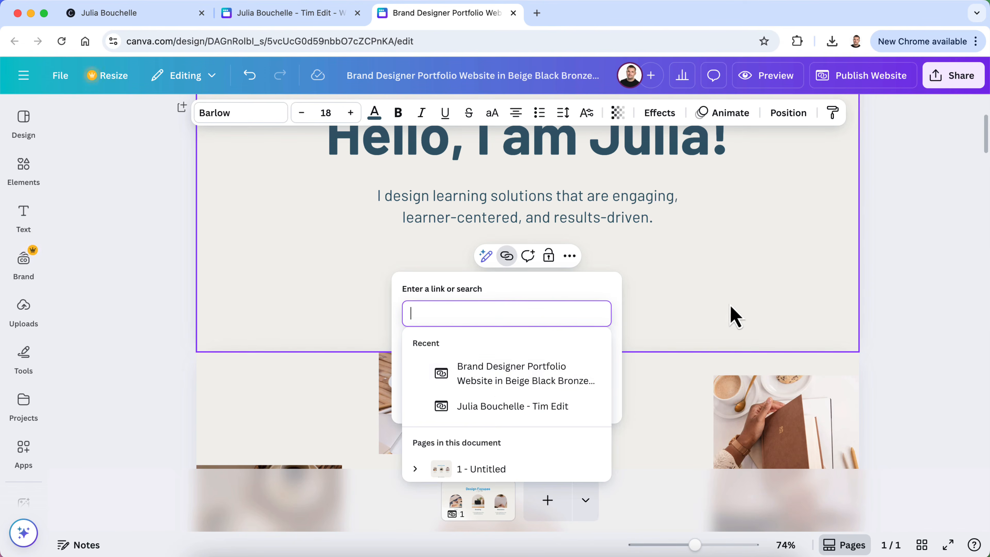
click(725, 327)
Start a link on Learn More with 'ab' entered as the address
click(545, 297)
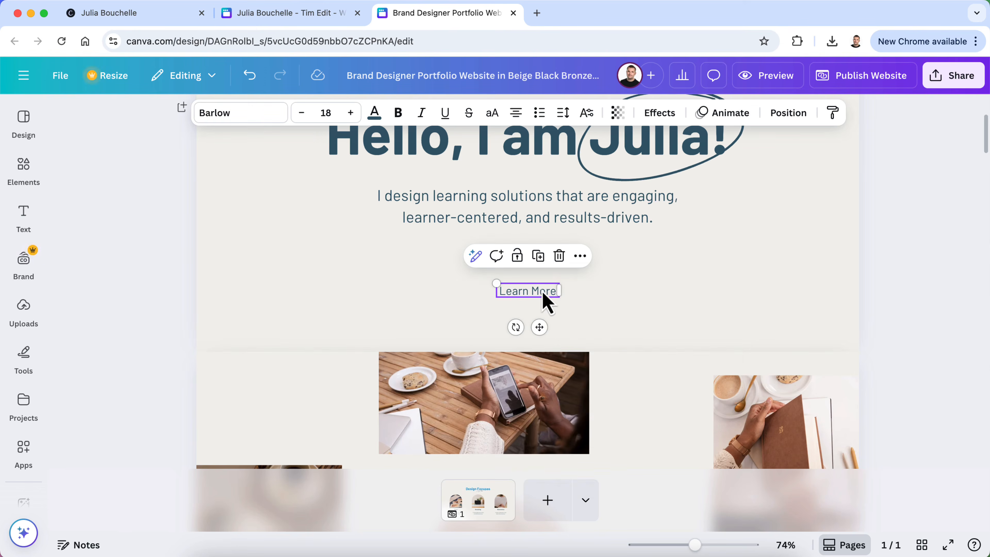
click(580, 257)
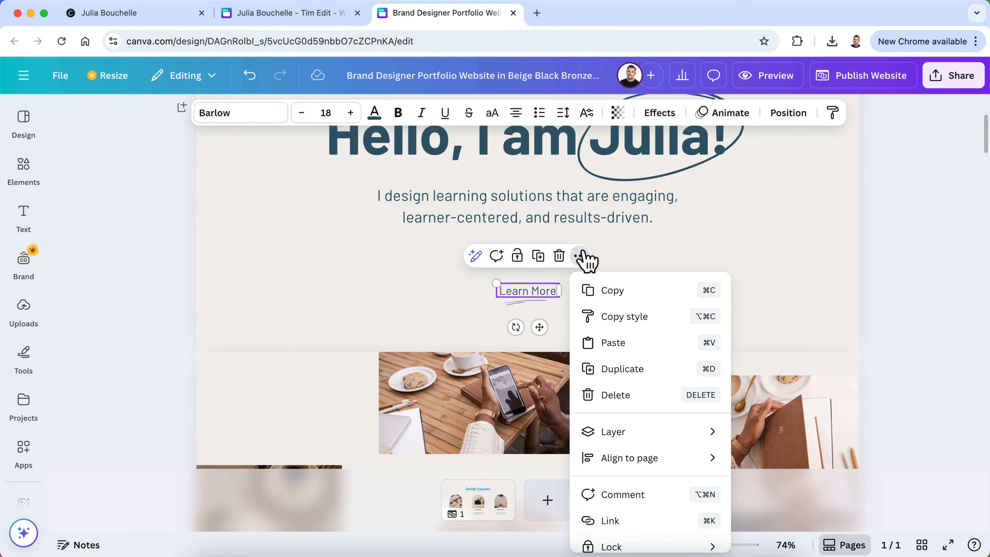
click(607, 523)
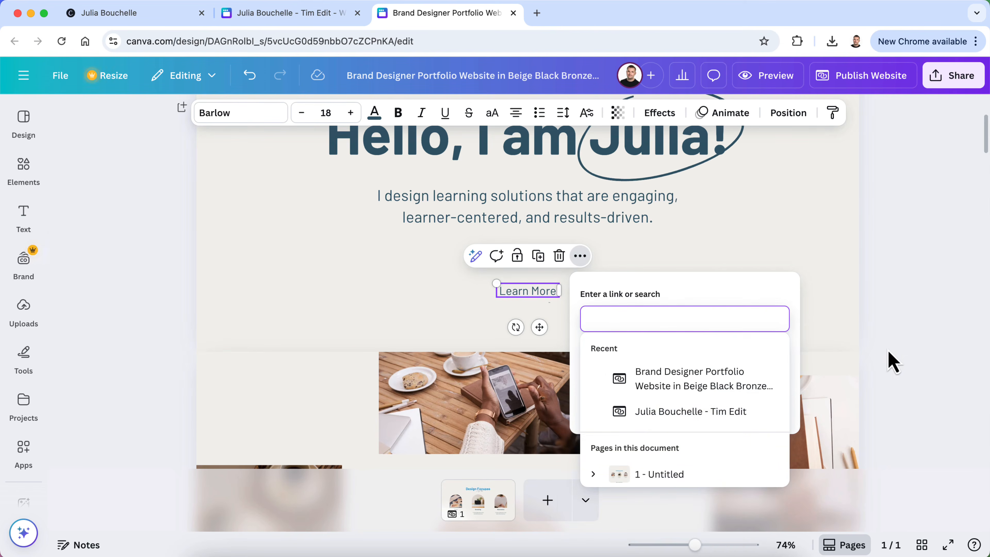
click(761, 305)
click(622, 318)
text(ab)
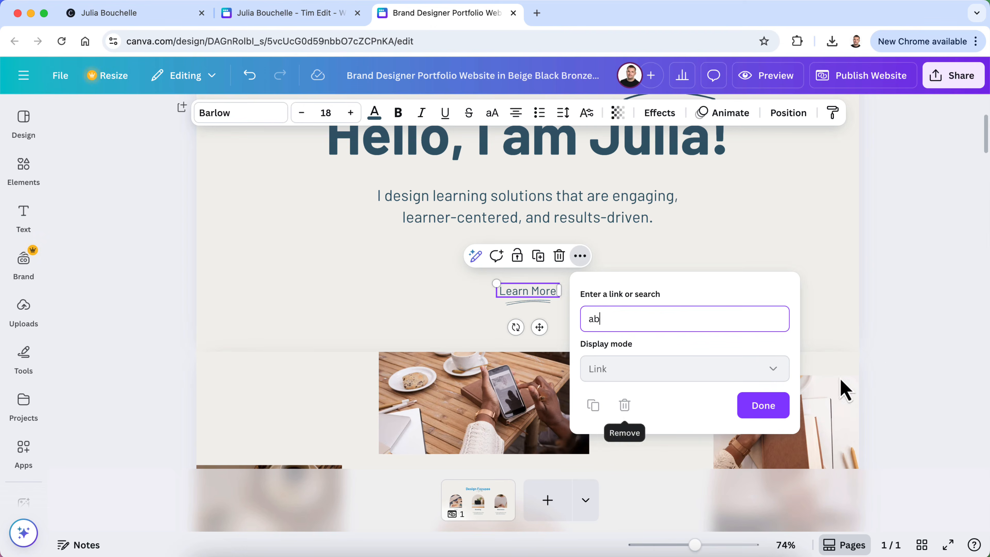
click(751, 405)
double_click(525, 291)
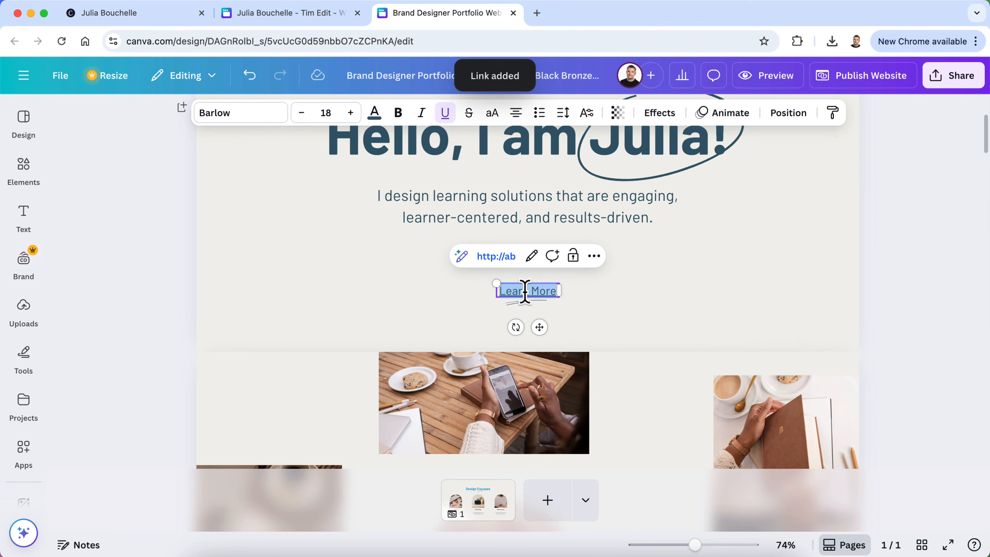
click(504, 257)
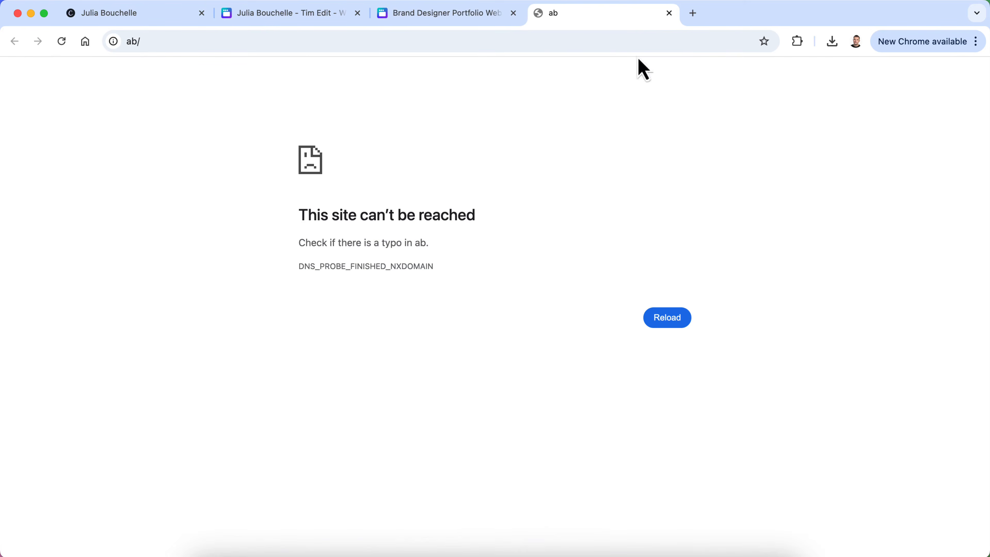
click(669, 13)
Try editing the link address, test the Learn More link again, and reopen its editor
click(532, 256)
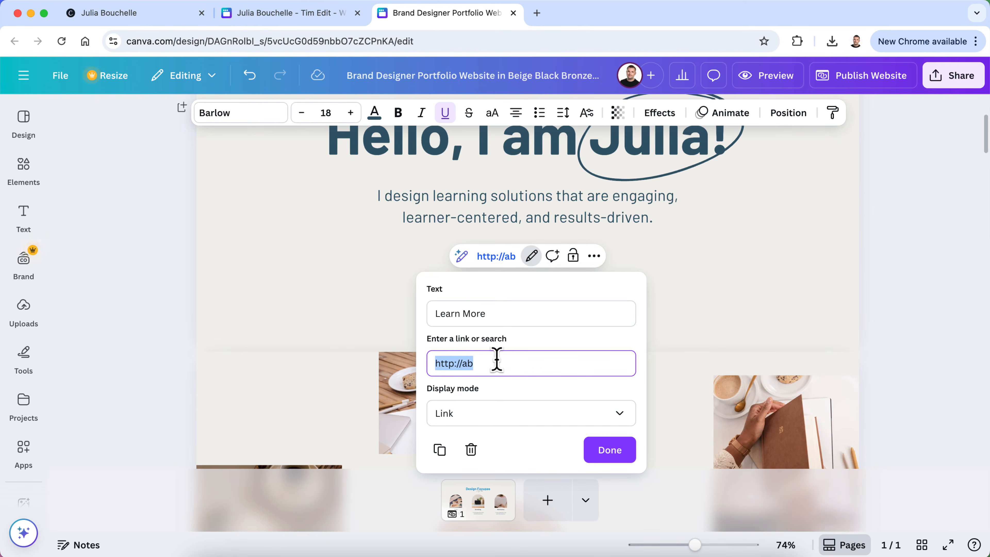
key(BackSpace)
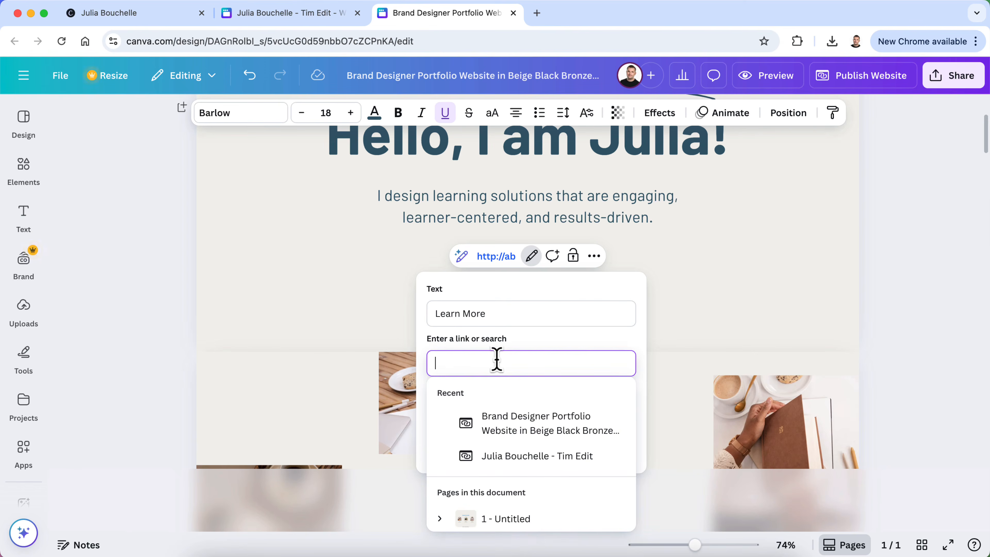
click(522, 342)
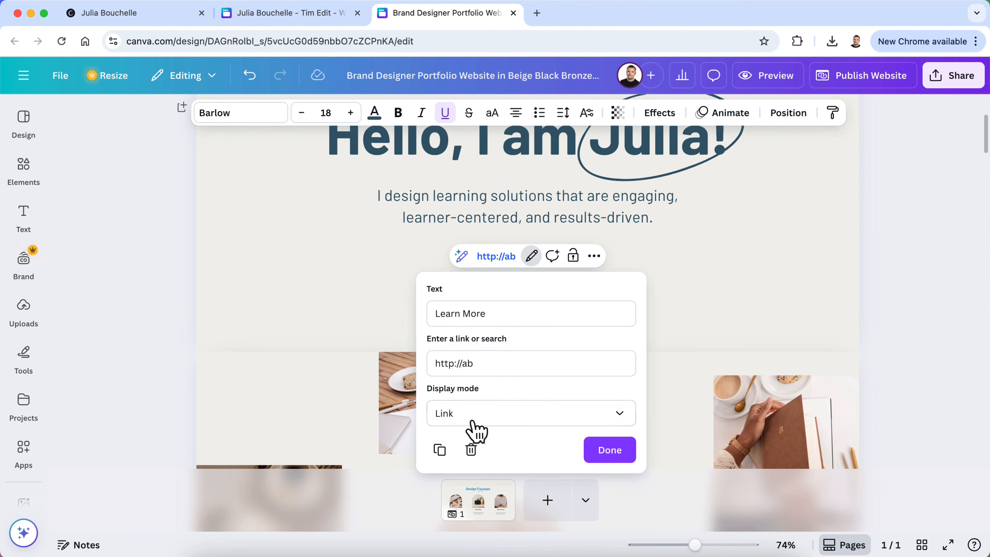
click(965, 284)
double_click(511, 304)
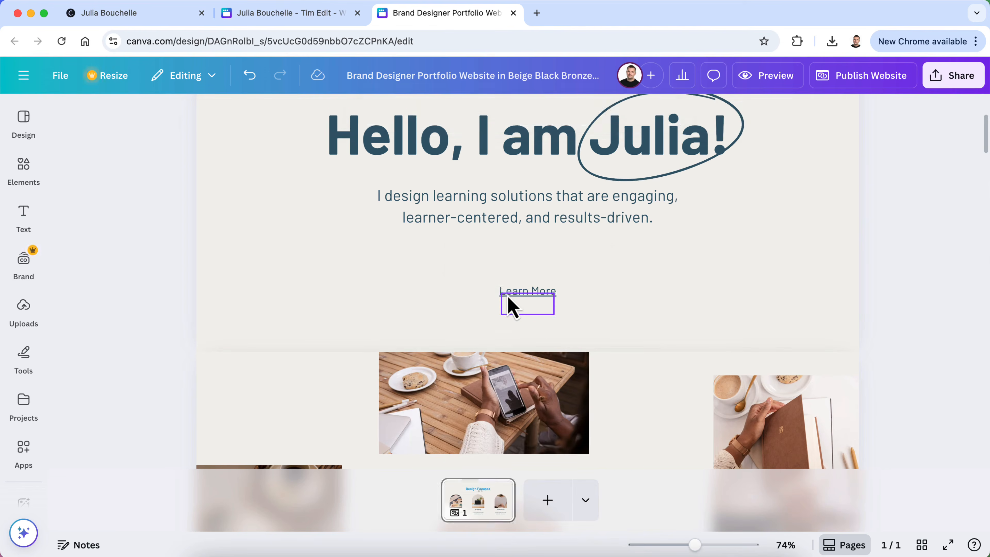
click(264, 118)
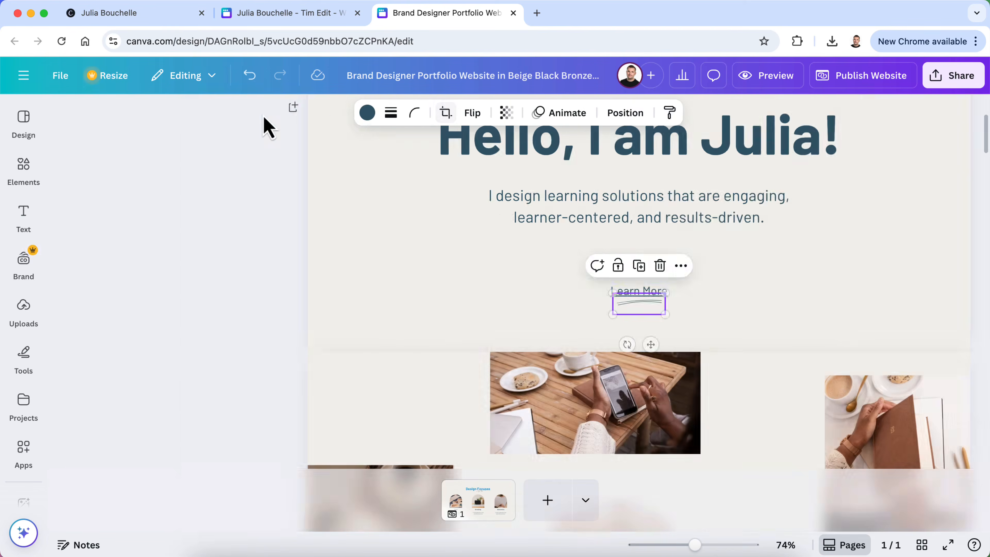
double_click(524, 295)
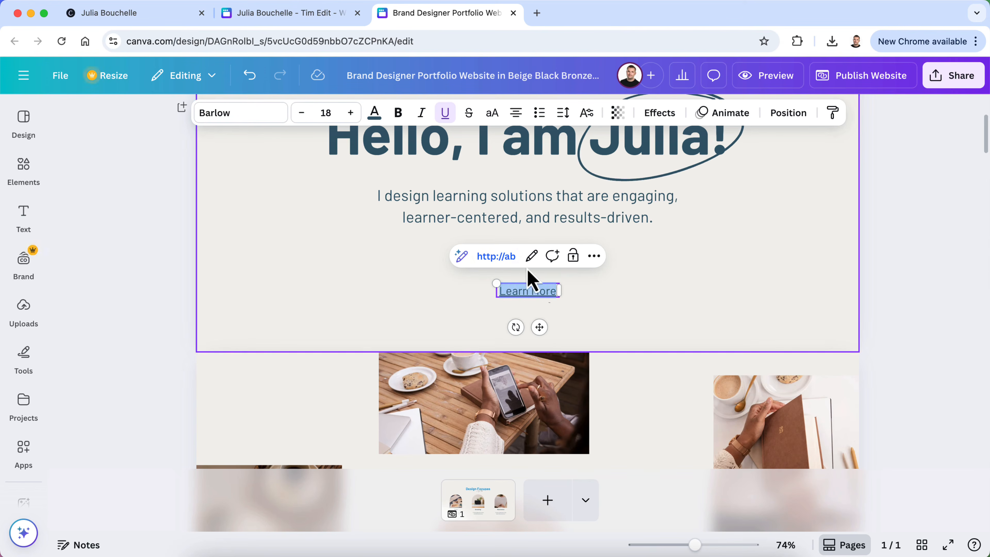
click(496, 257)
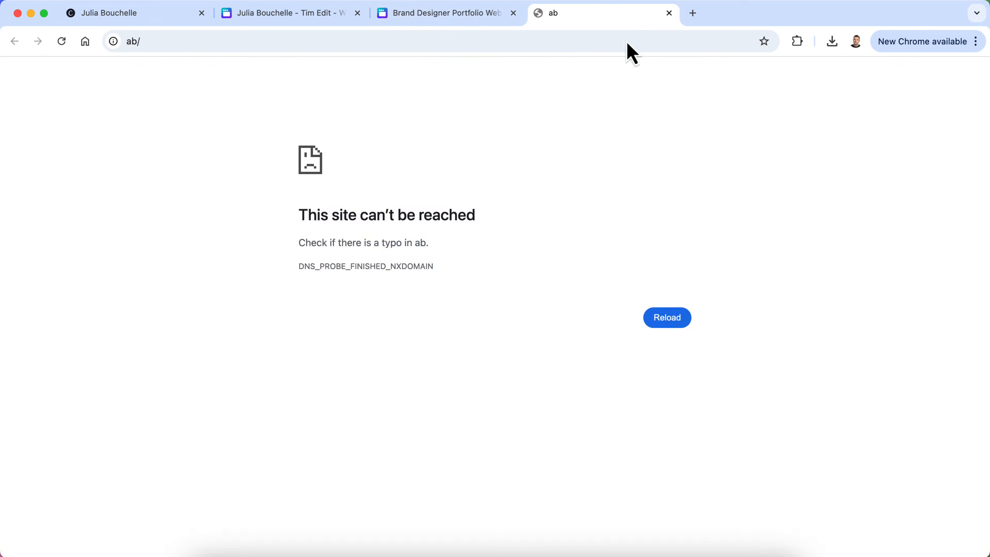
click(669, 12)
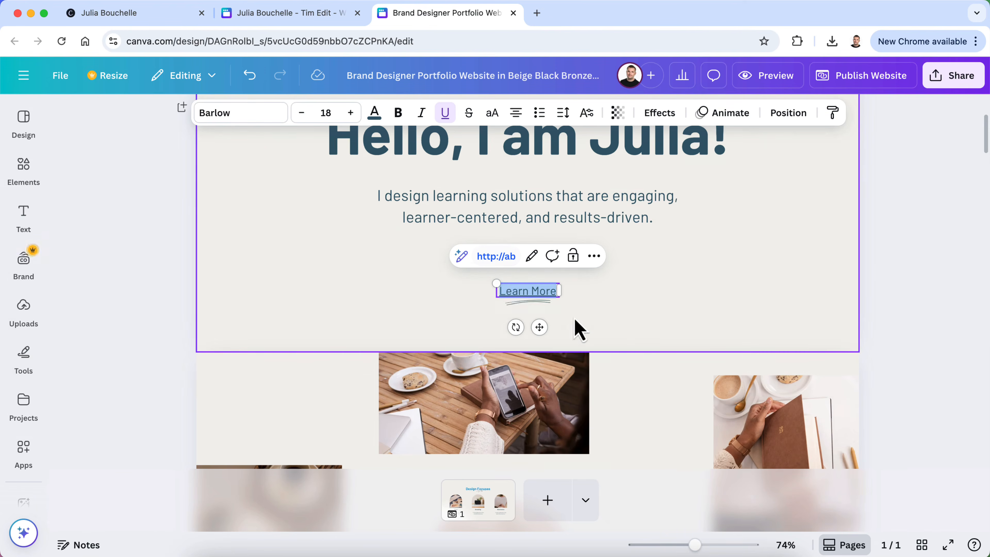
click(532, 256)
click(471, 449)
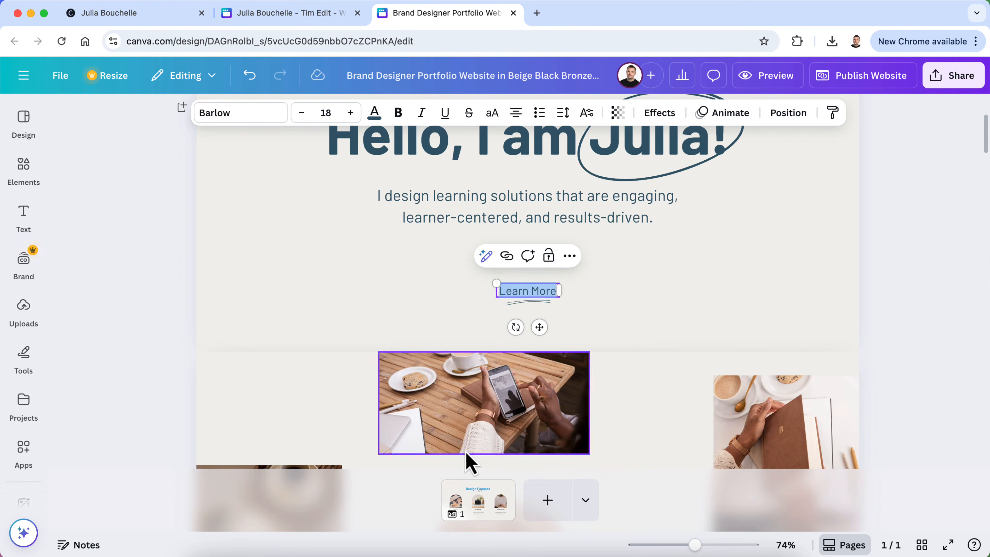
click(656, 314)
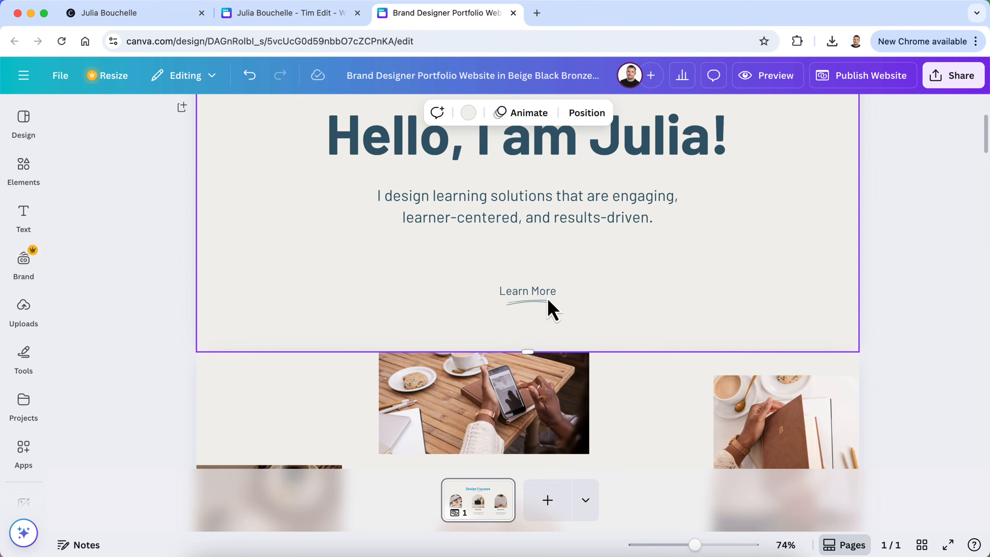
click(544, 293)
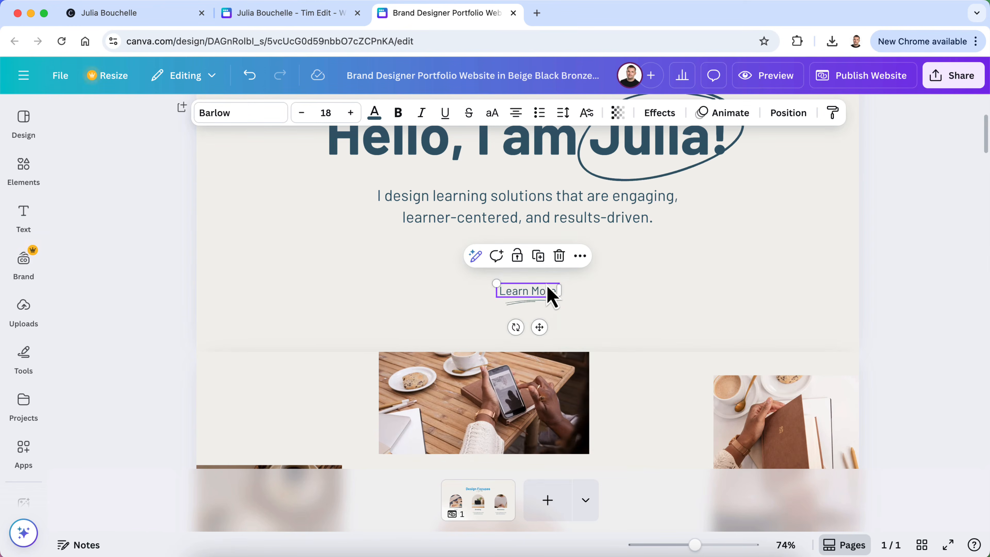
Link Learn More to Section 3 of the page
right_click(547, 292)
click(587, 445)
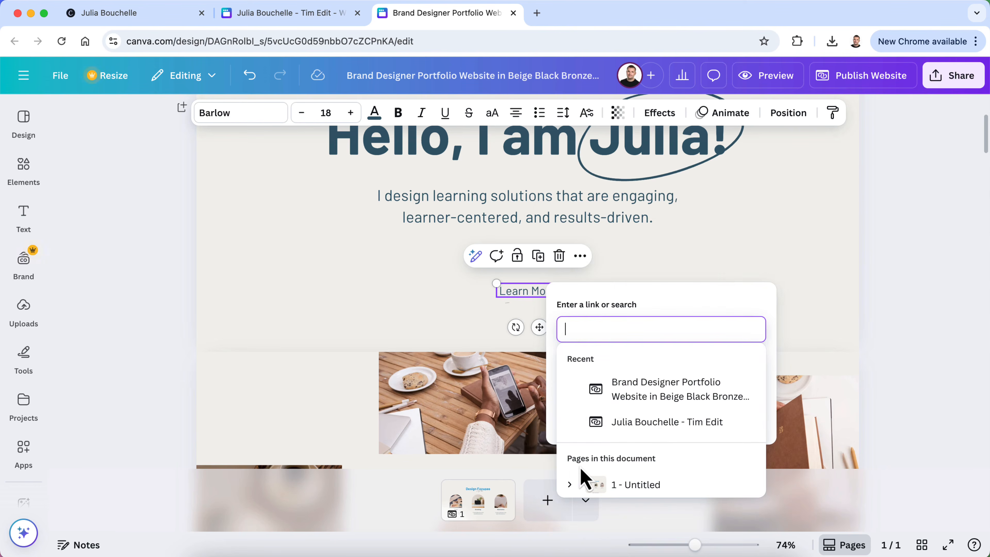
click(570, 491)
scroll(641, 453, down, 3)
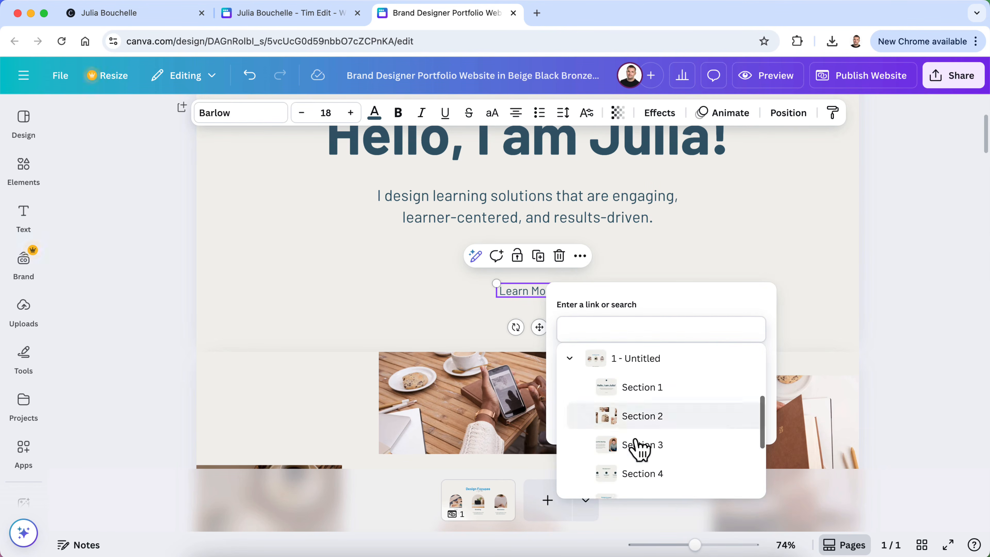
click(641, 442)
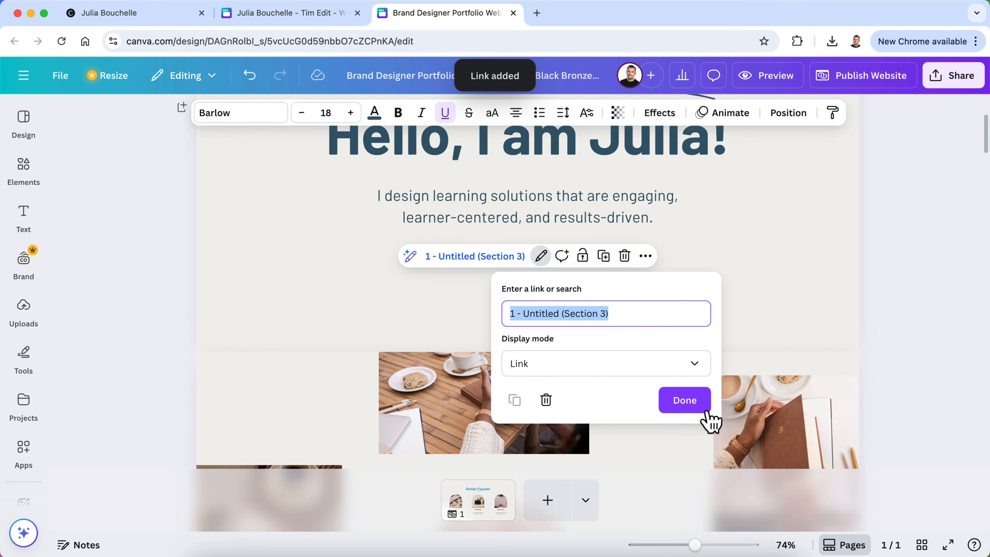
click(697, 409)
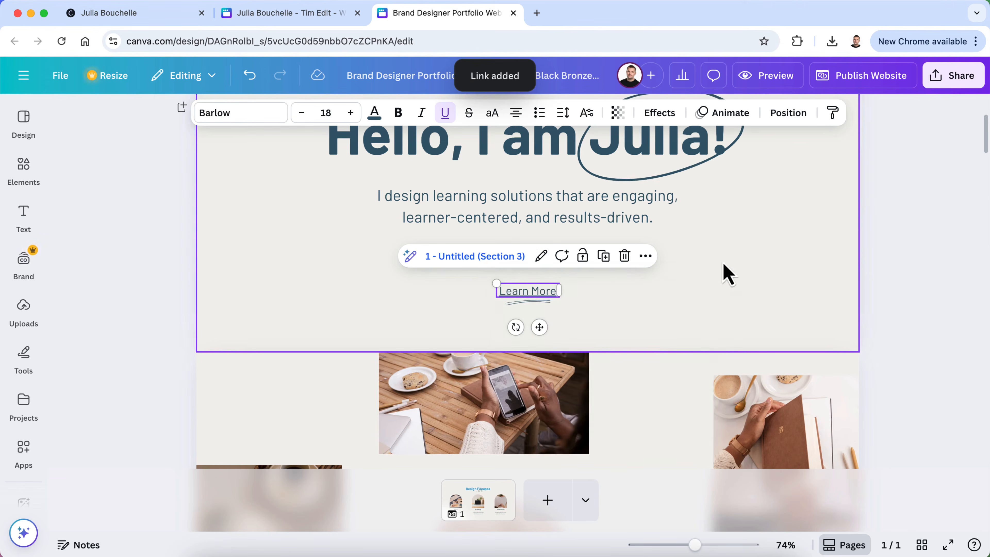
scroll(698, 380, down, 5)
scroll(698, 380, down, 5)
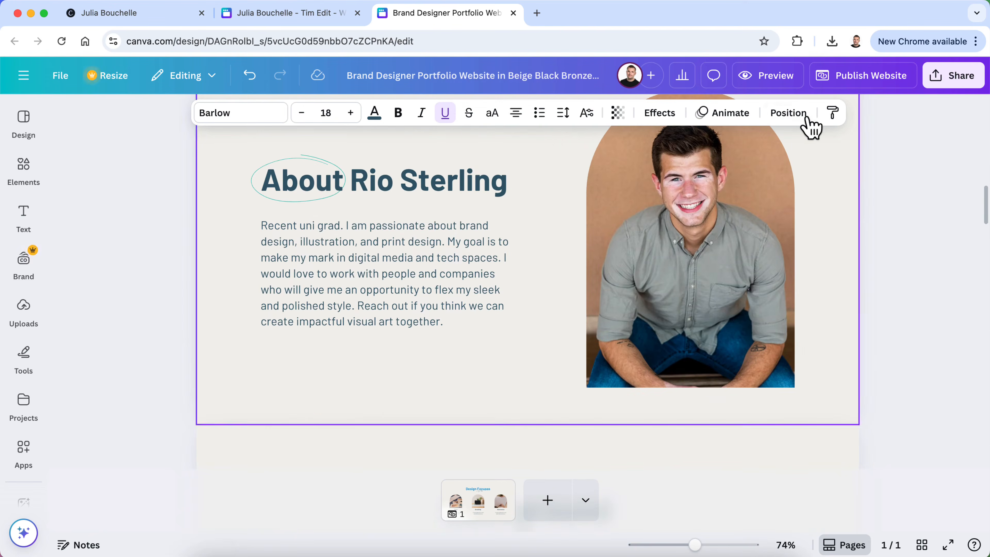
Check the site in the website preview, then return to the editor
click(781, 76)
scroll(619, 392, down, 3)
scroll(503, 417, down, 10)
scroll(502, 417, up, 5)
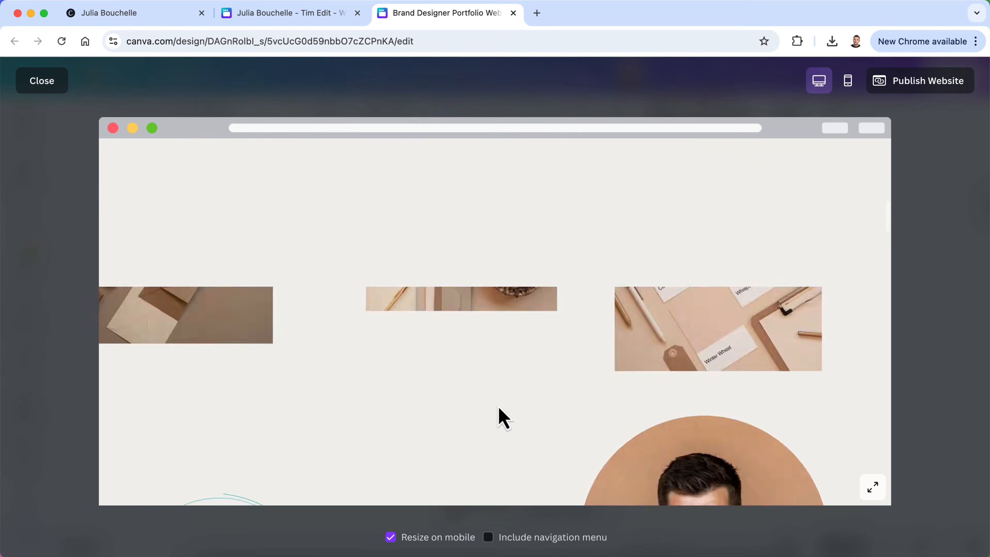
scroll(503, 417, up, 5)
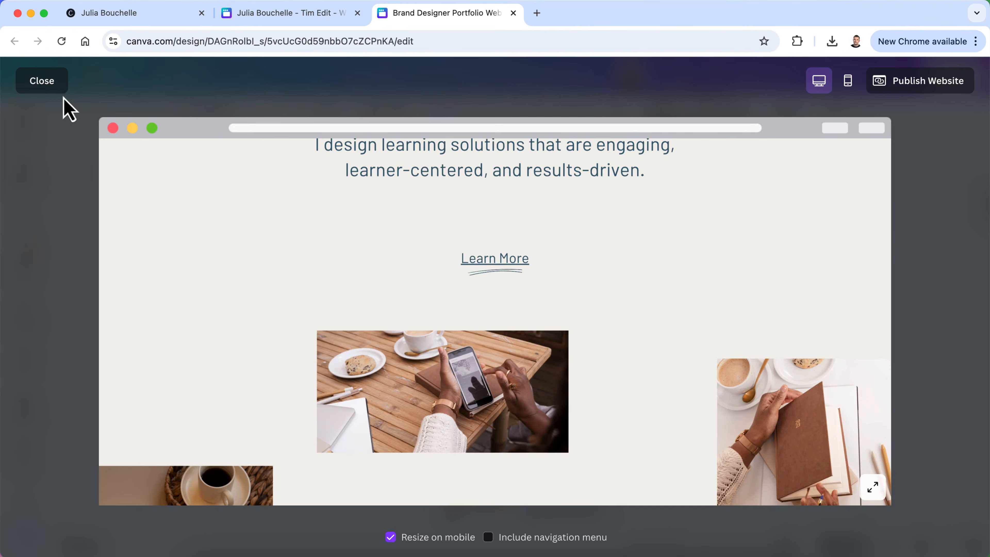
click(39, 82)
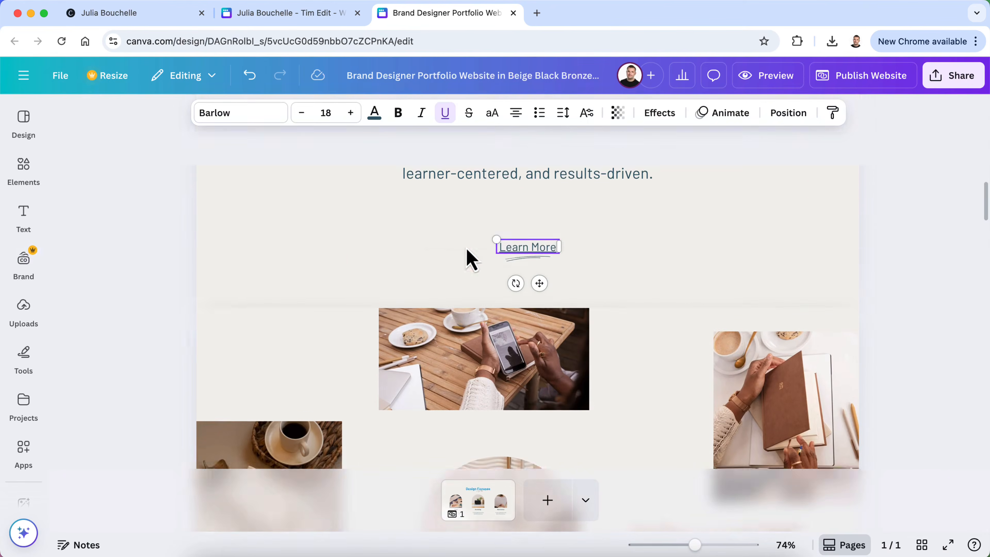
Remove the underline from the Learn More link and recheck it in the preview
double_click(520, 255)
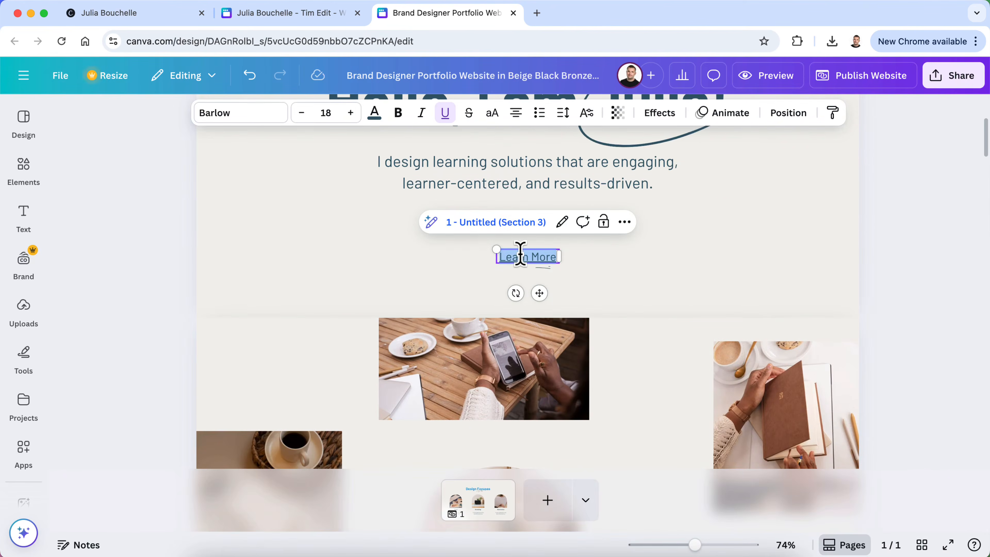
click(446, 115)
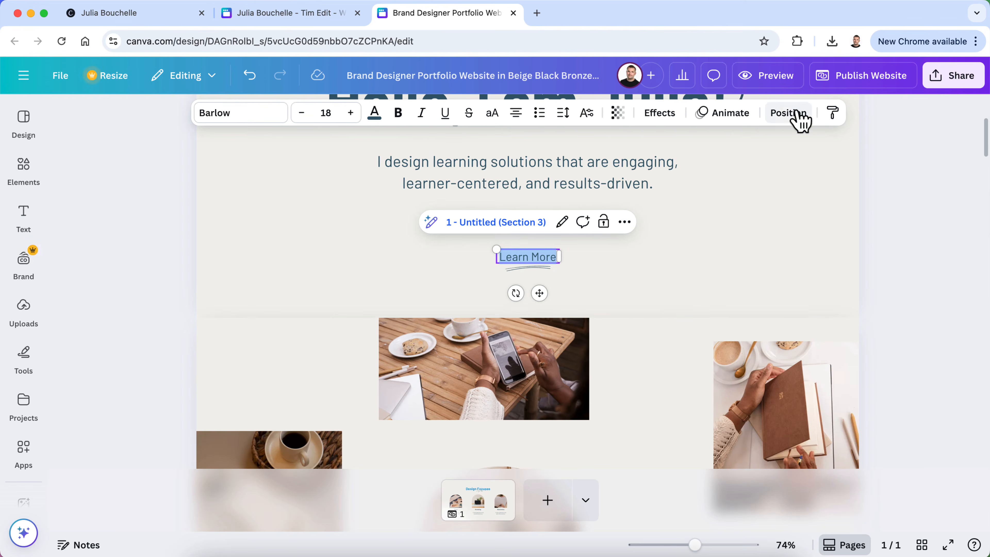
click(772, 76)
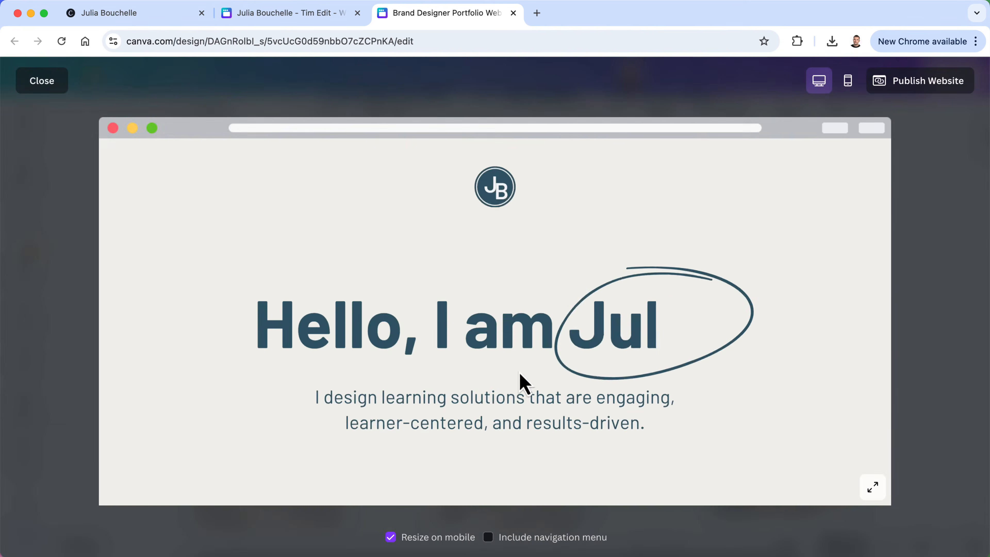
scroll(495, 433, down, 10)
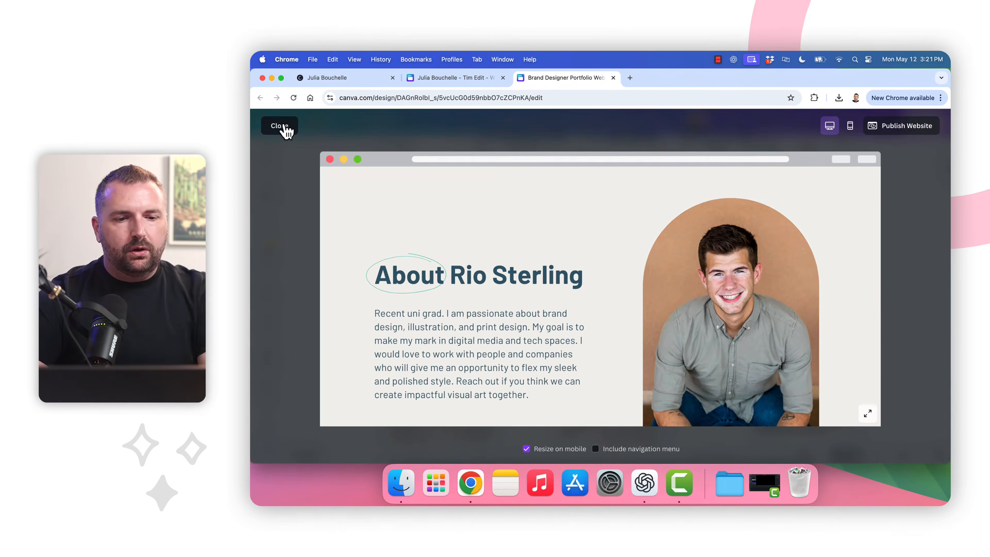
click(191, 110)
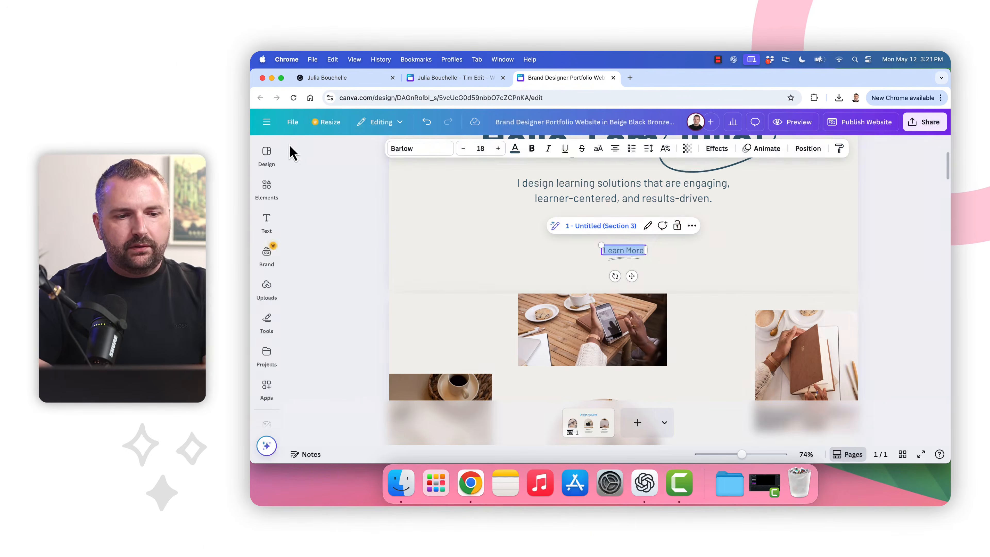
Deselect Learn More, scroll to the About section, and switch to the reference portfolio design
click(374, 236)
scroll(504, 244, down, 6)
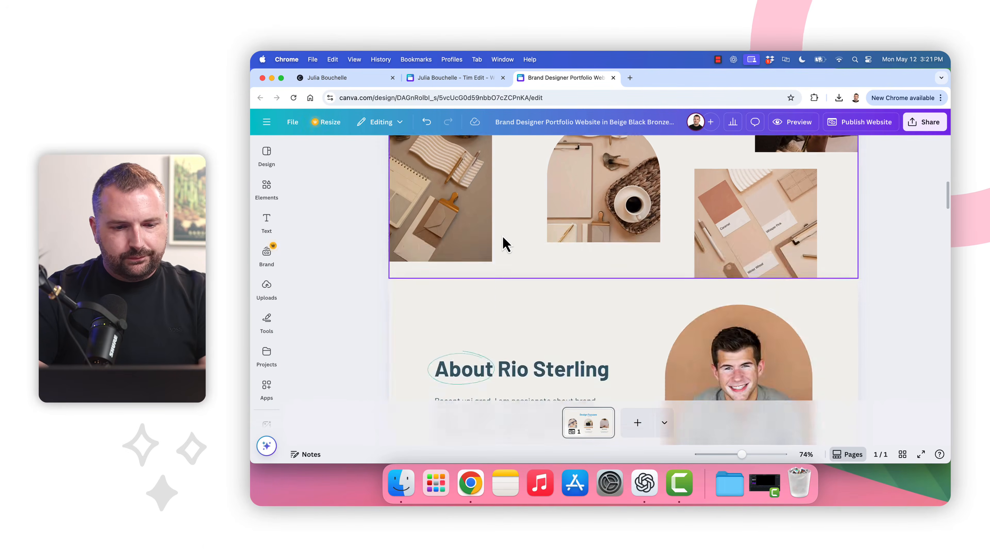
scroll(504, 243, down, 3)
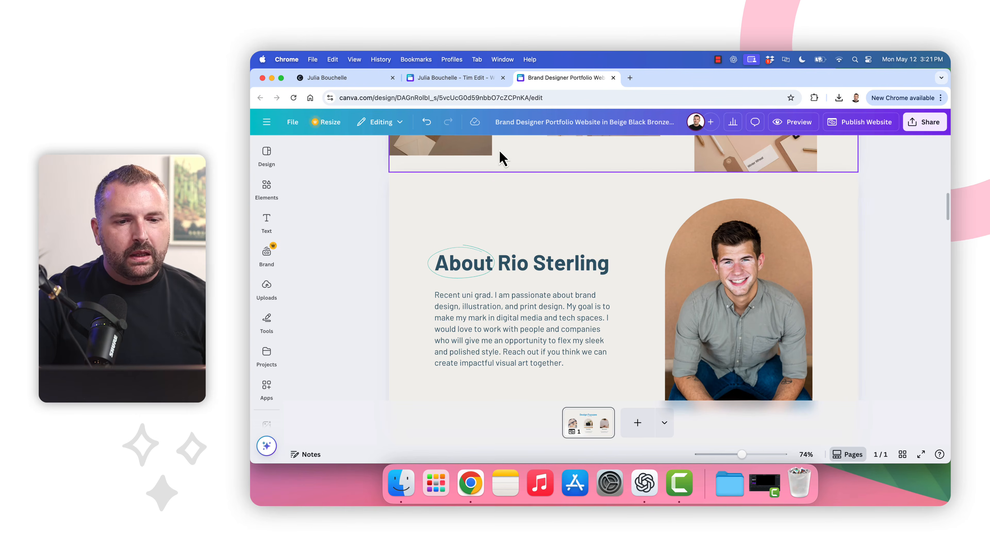
click(453, 76)
Replace the About heading's placeholder name with the designer's full name, widened to one line
scroll(518, 257, up, 5)
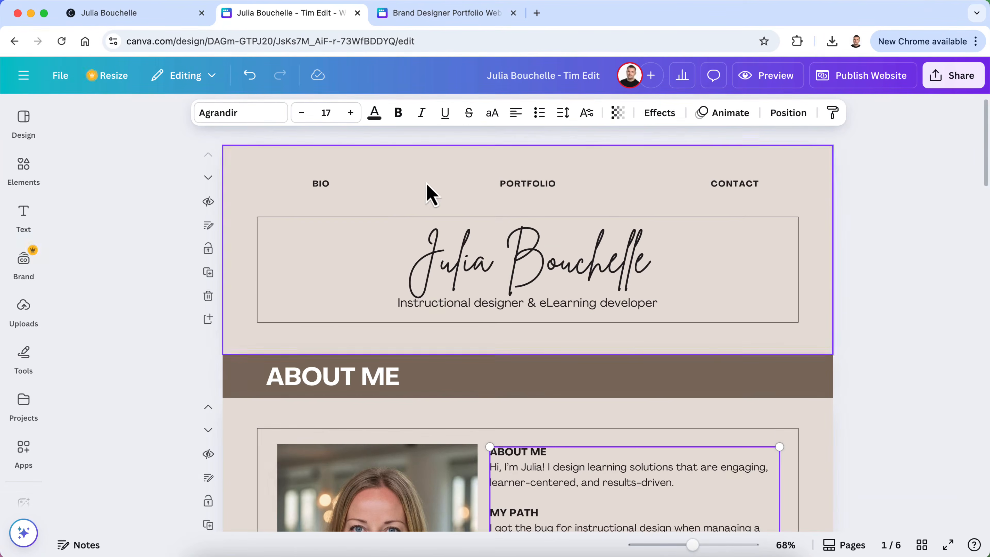
click(408, 16)
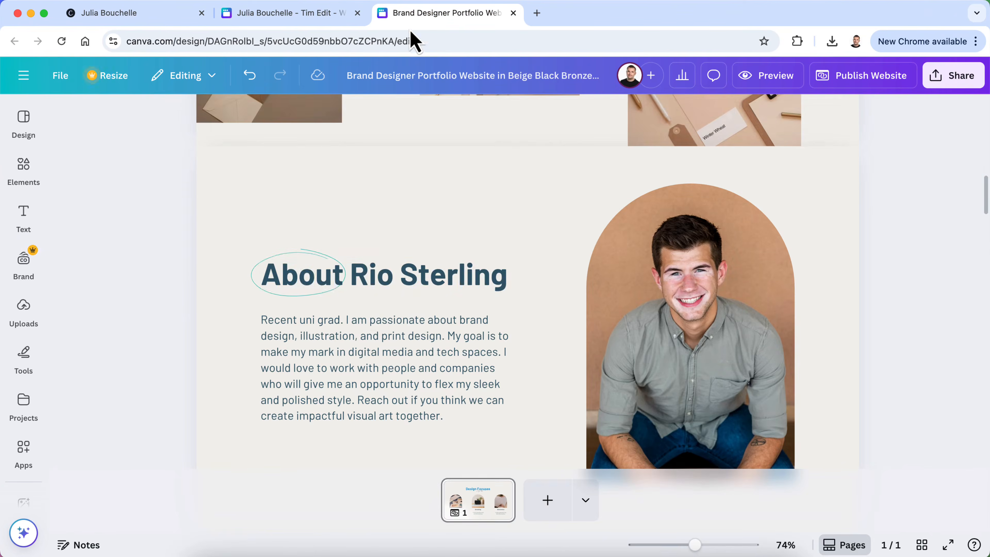
double_click(439, 273)
click(468, 269)
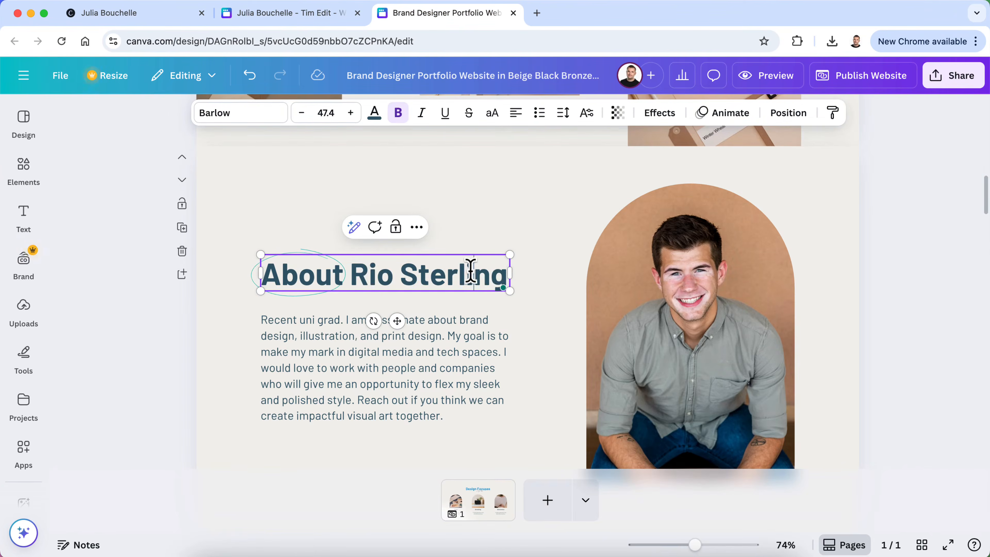
drag(504, 272, 356, 269)
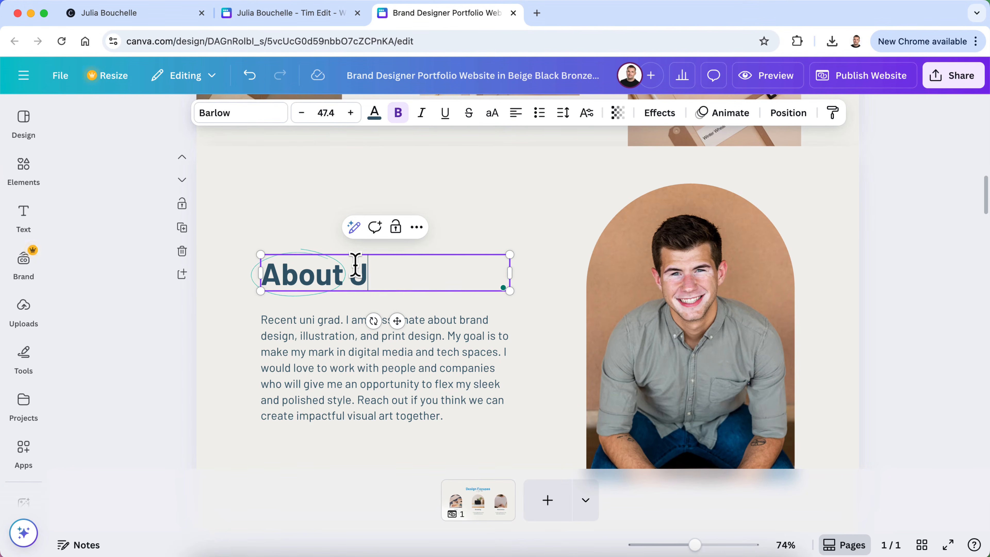
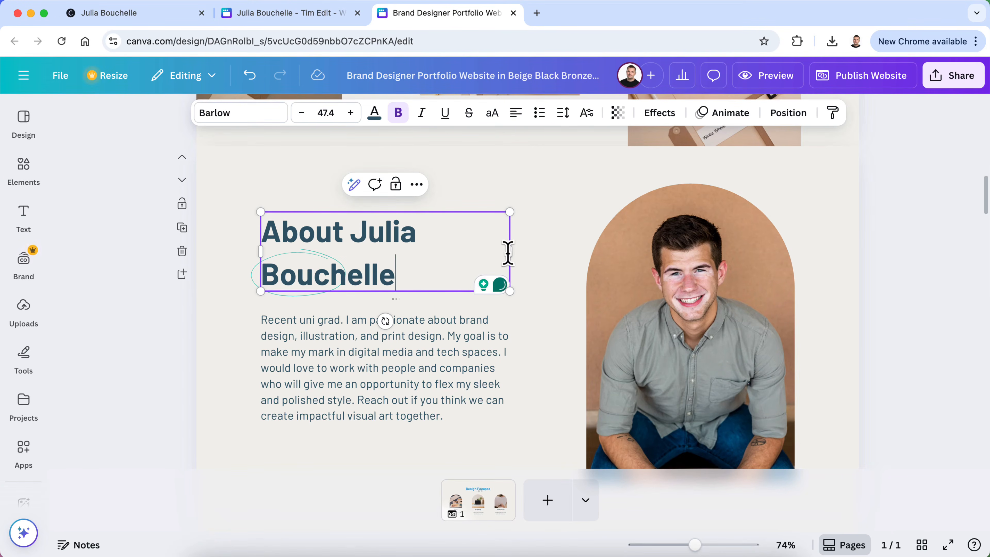
key(shift+alt+Left)
drag(512, 252, 571, 262)
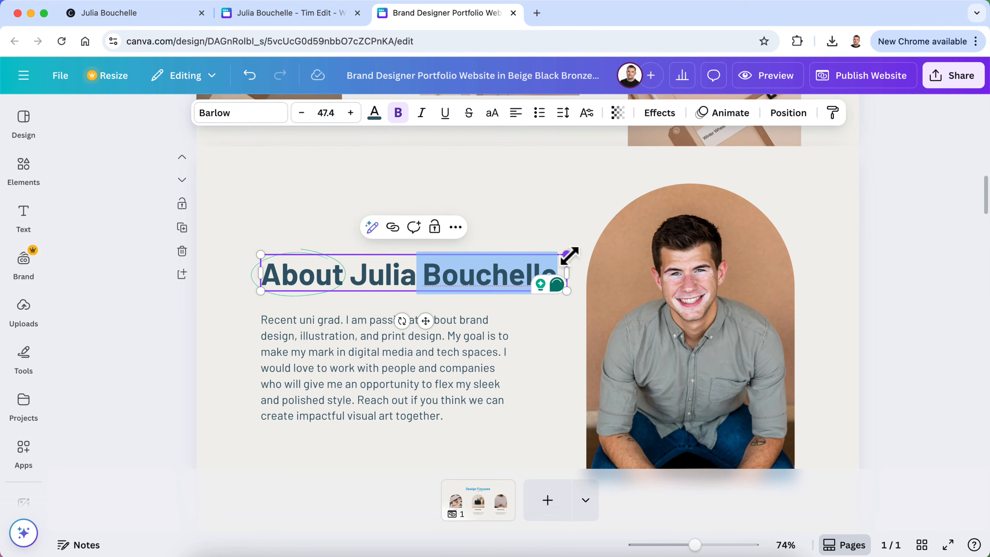
click(885, 323)
Select the stock portrait photo, then minimize the browser to reach the desktop
scroll(888, 322, down, 2)
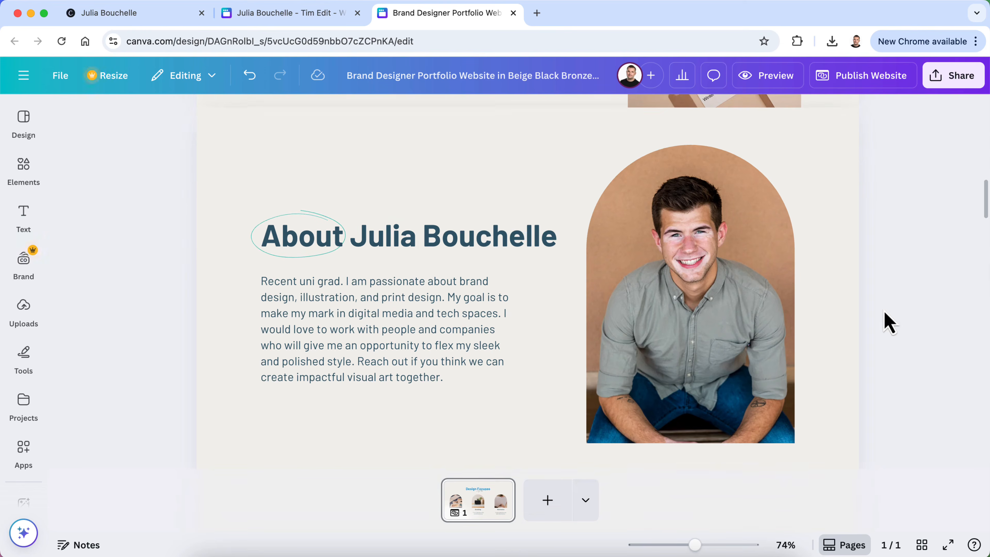
scroll(331, 338, up, 1)
scroll(332, 339, down, 2)
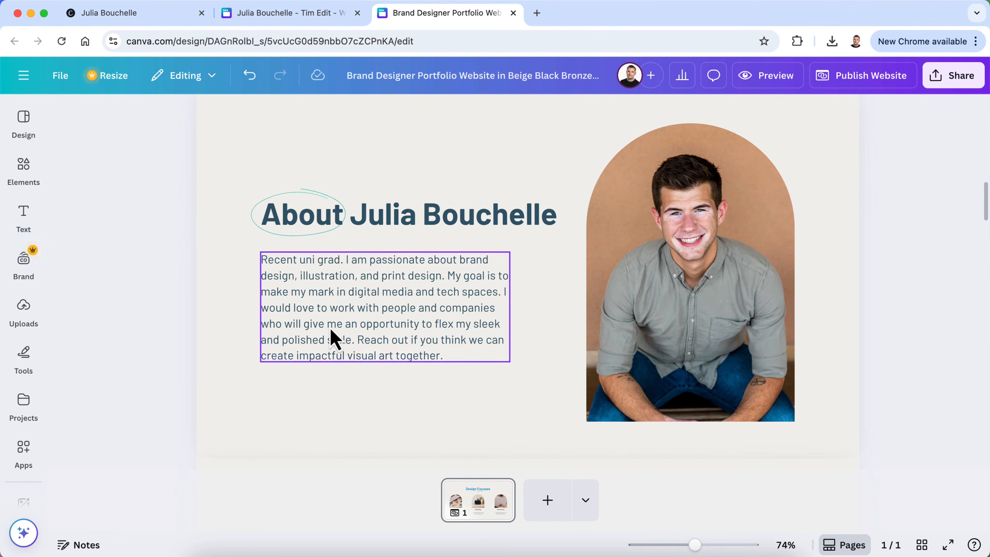
scroll(331, 338, down, 6)
scroll(331, 338, up, 8)
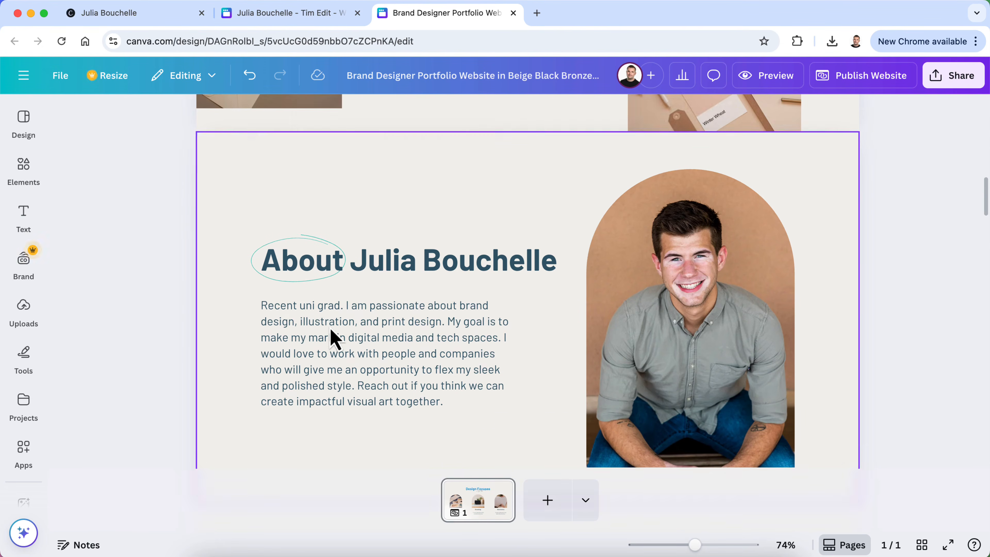
click(656, 292)
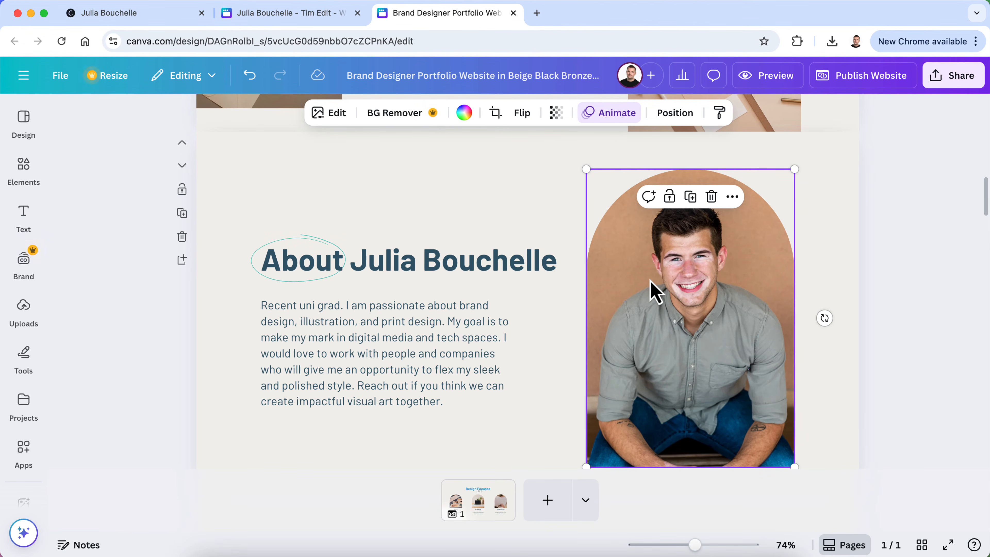
click(30, 13)
double_click(792, 232)
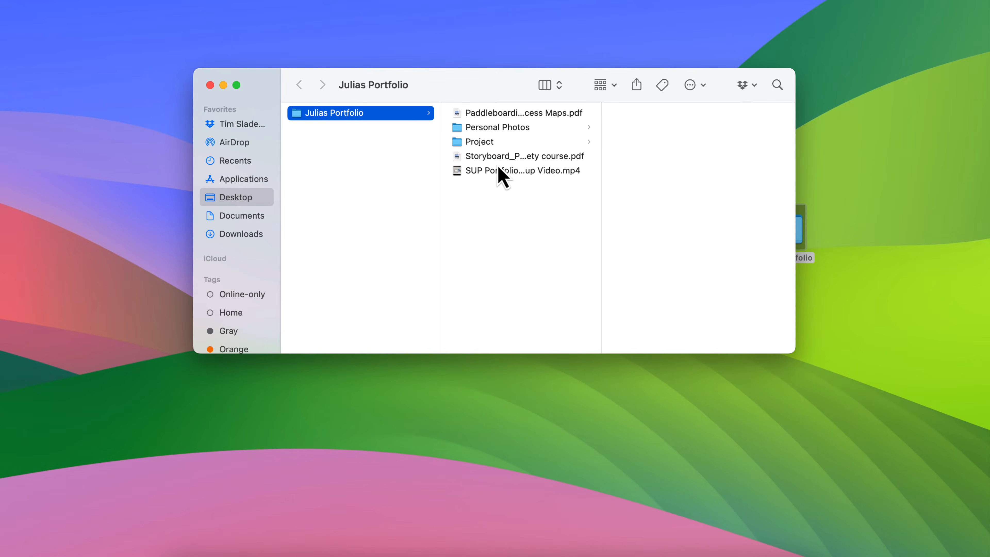
click(500, 129)
click(632, 114)
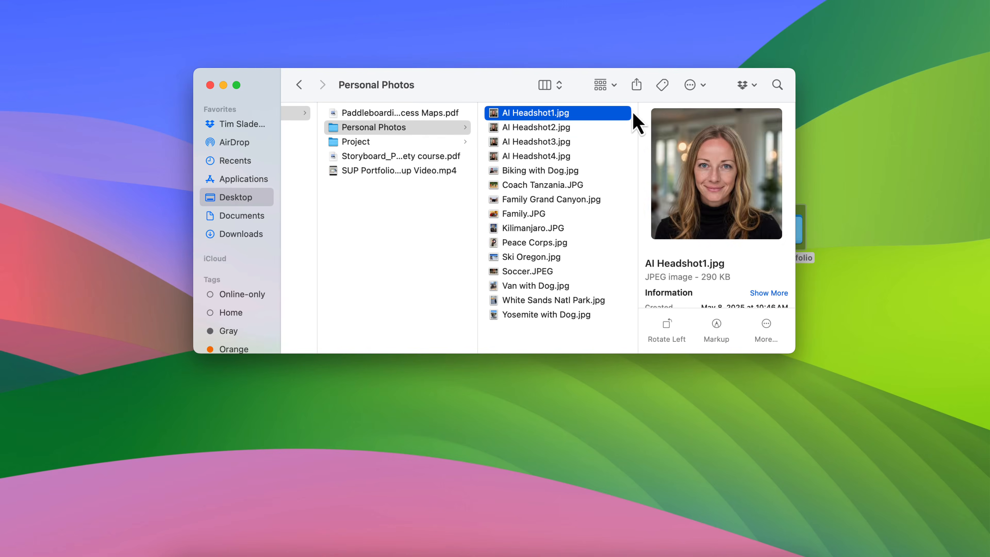
key(Down)
key(Down)
key(Down)
key(Down)
key(Down)
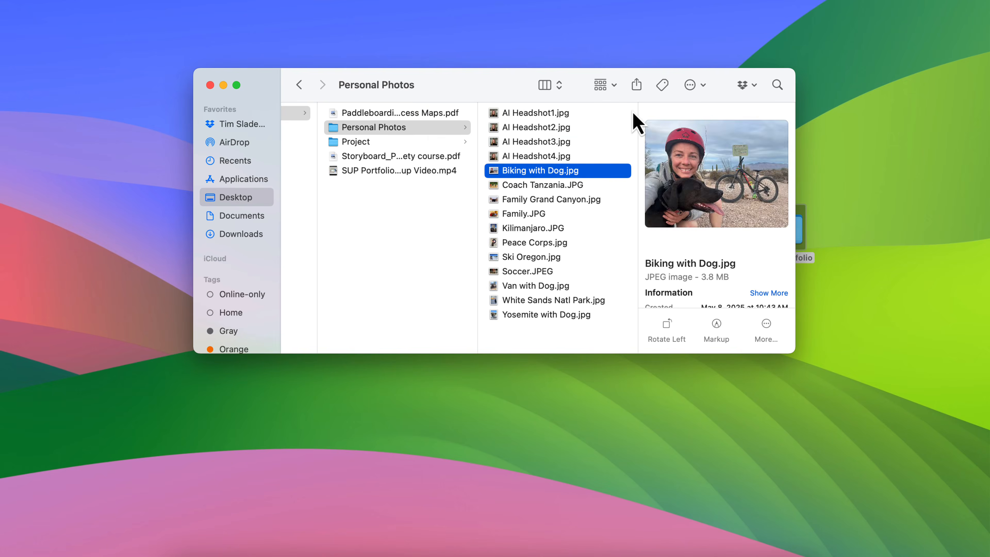
key(Down)
key(Down)
key(Down)
key(Down)
key(Down)
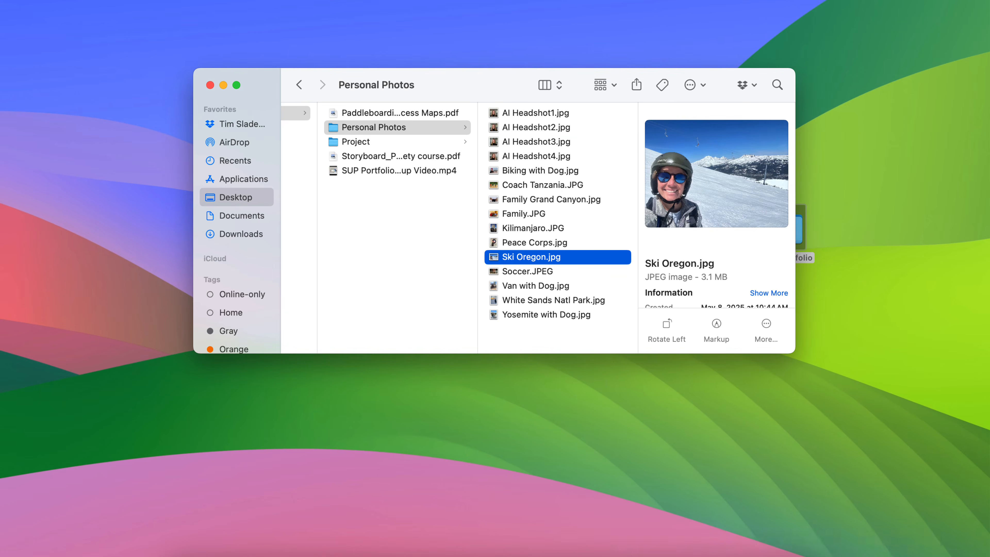
click(740, 554)
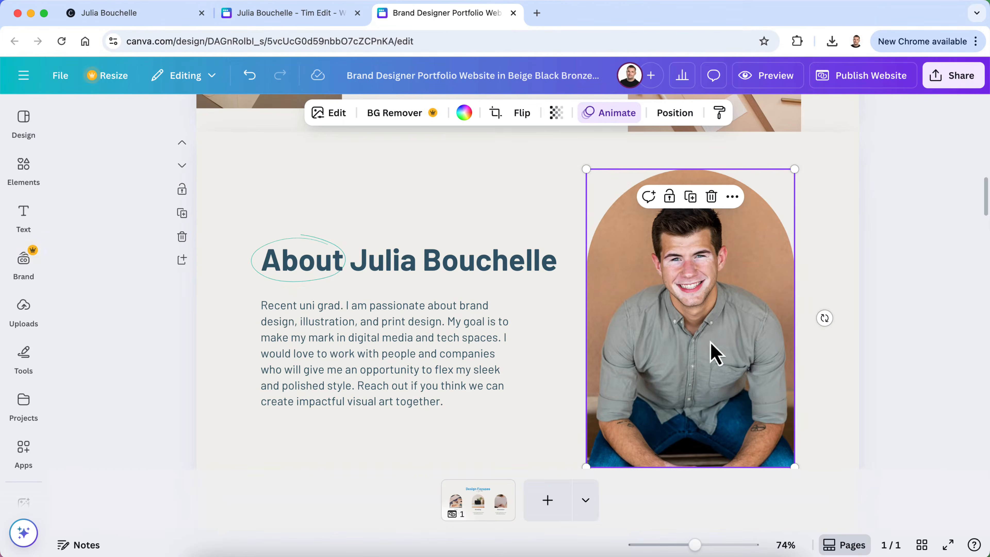
scroll(657, 351, up, 1)
scroll(657, 362, up, 10)
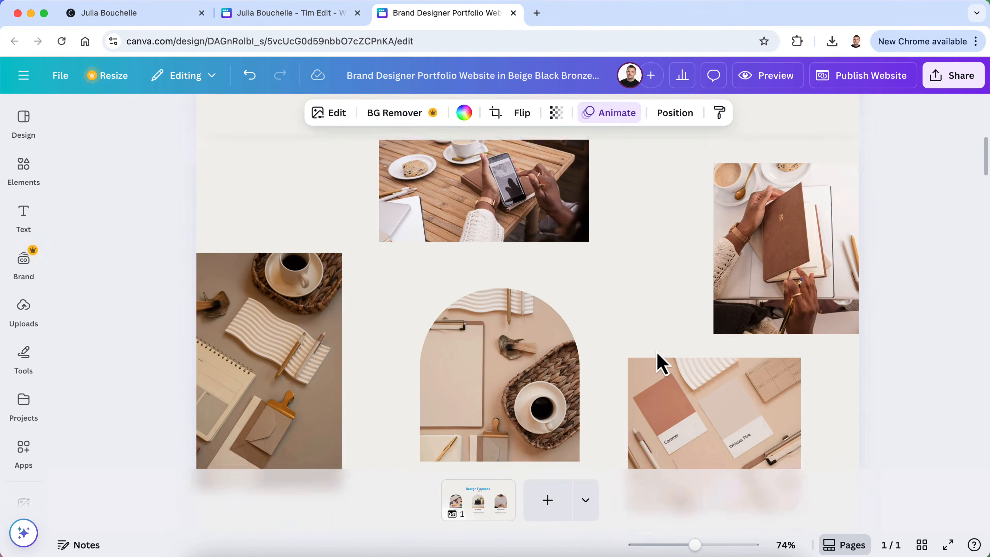
scroll(399, 396, down, 3)
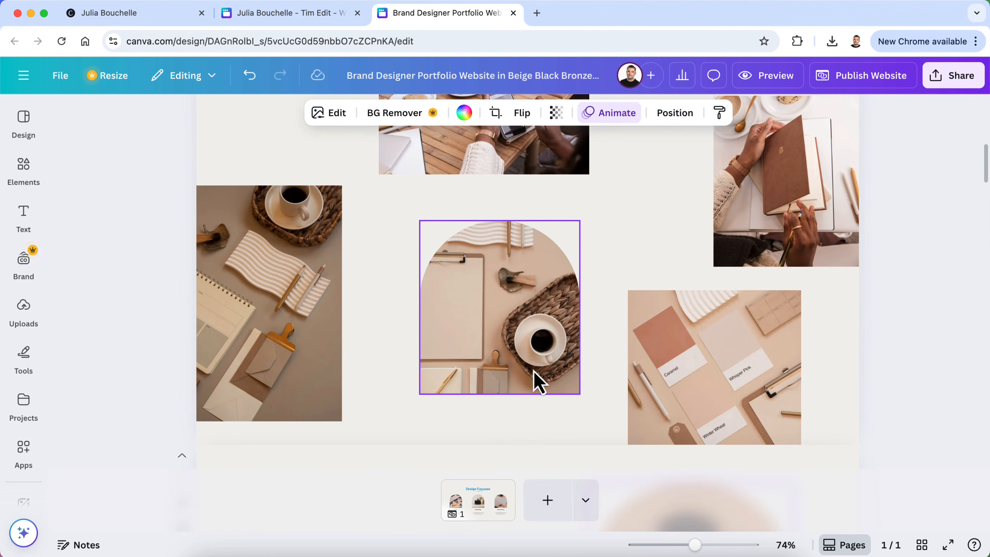
scroll(533, 374, down, 8)
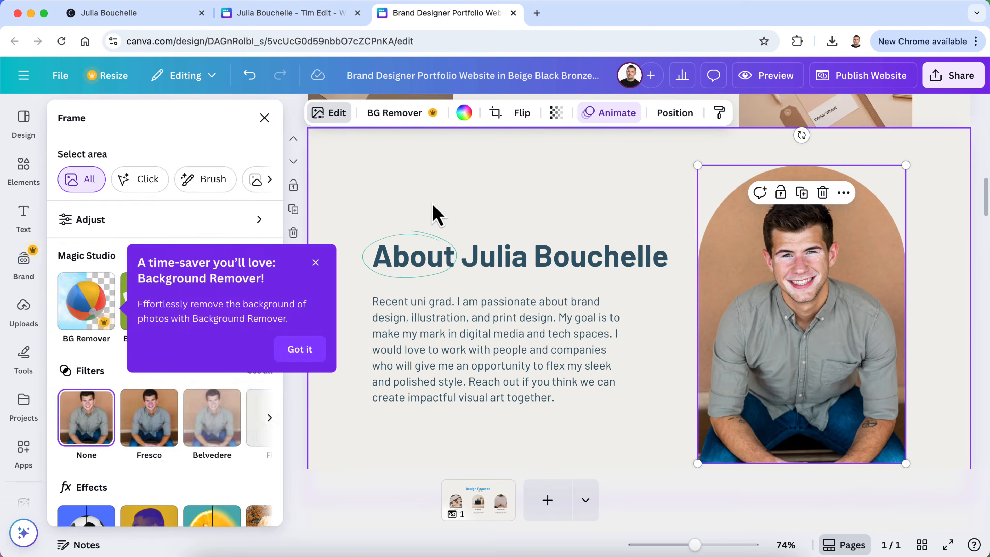
click(315, 262)
scroll(194, 261, down, 3)
scroll(194, 257, up, 3)
click(201, 221)
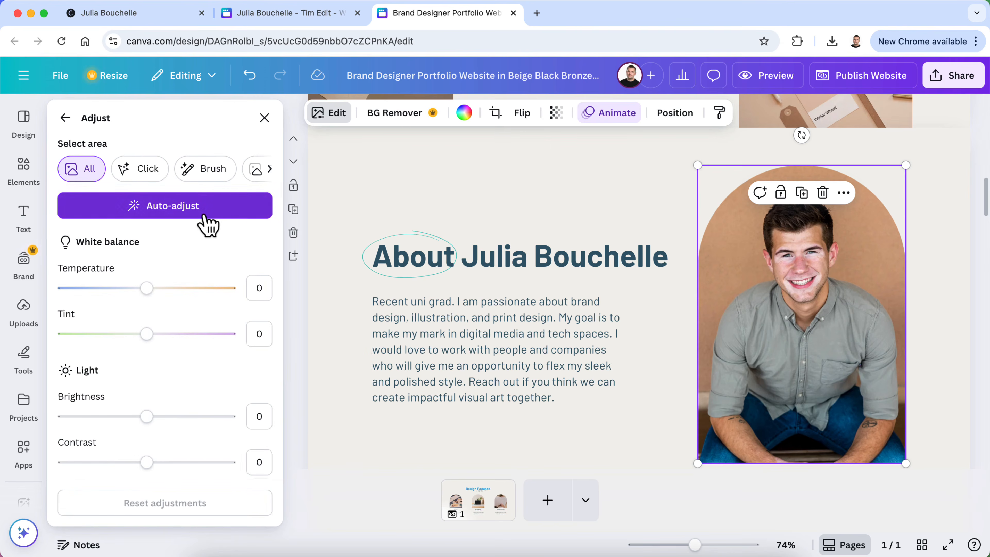
click(65, 118)
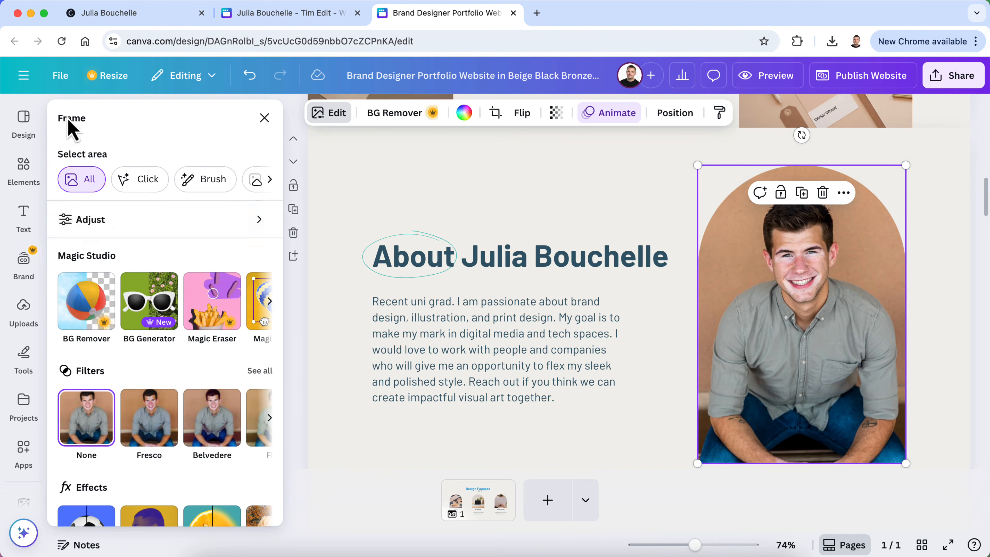
click(269, 179)
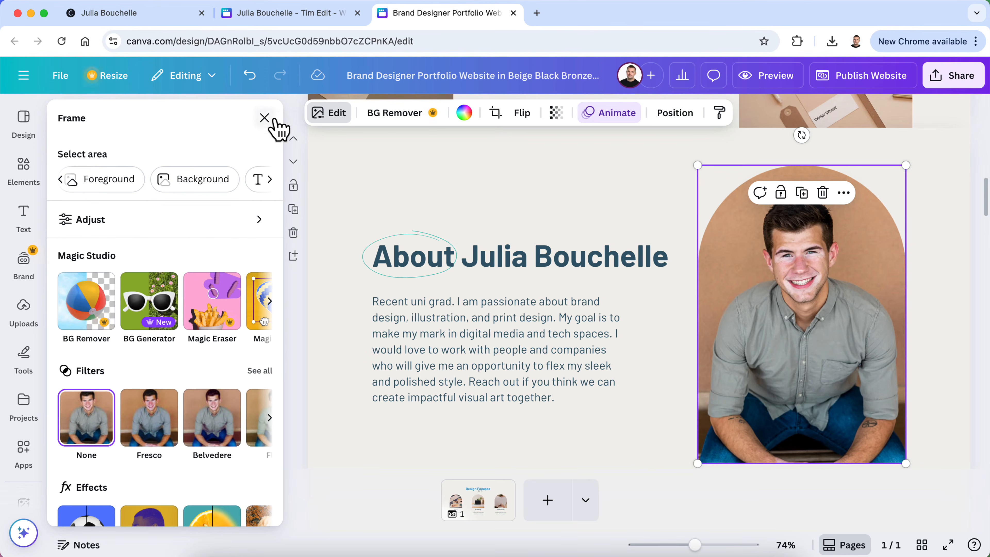
click(265, 119)
right_click(625, 266)
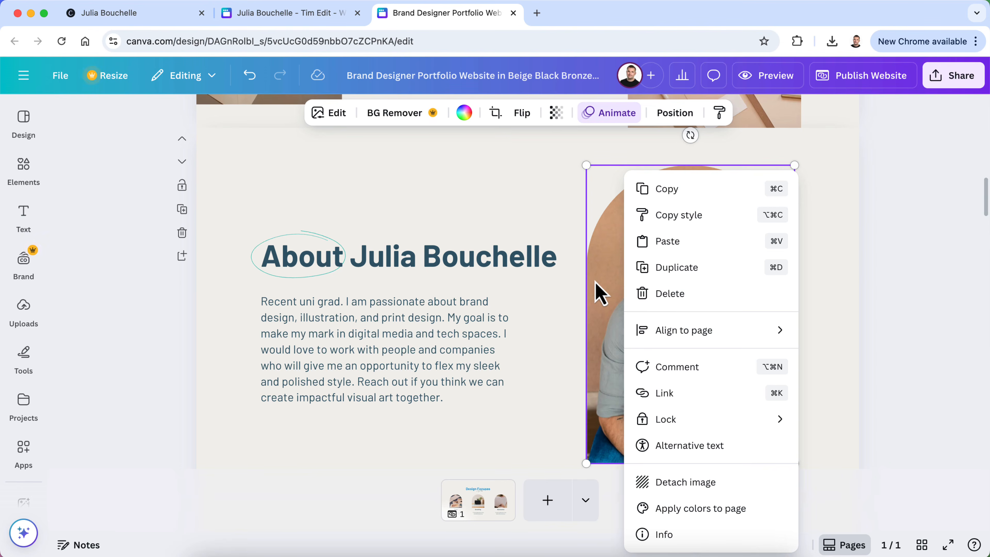
click(904, 284)
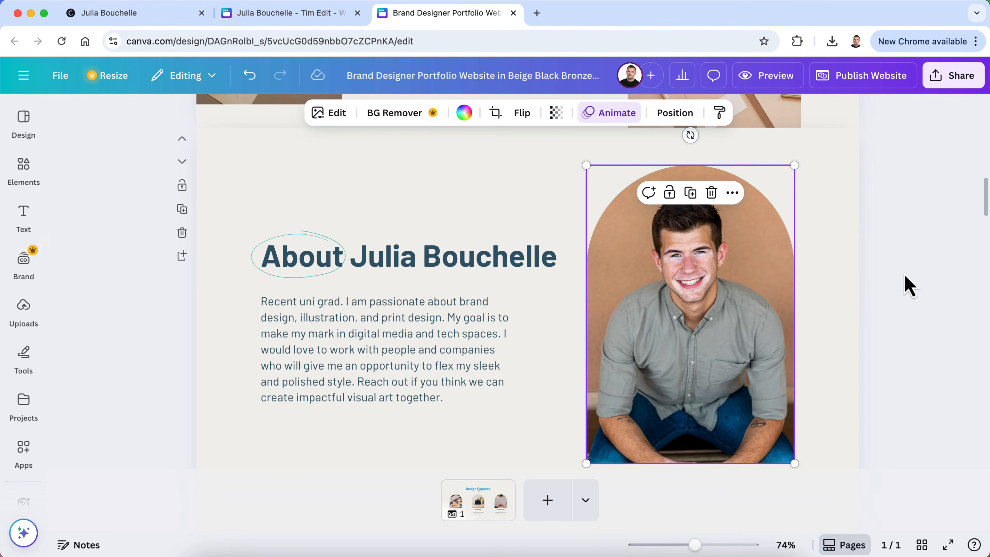
click(732, 192)
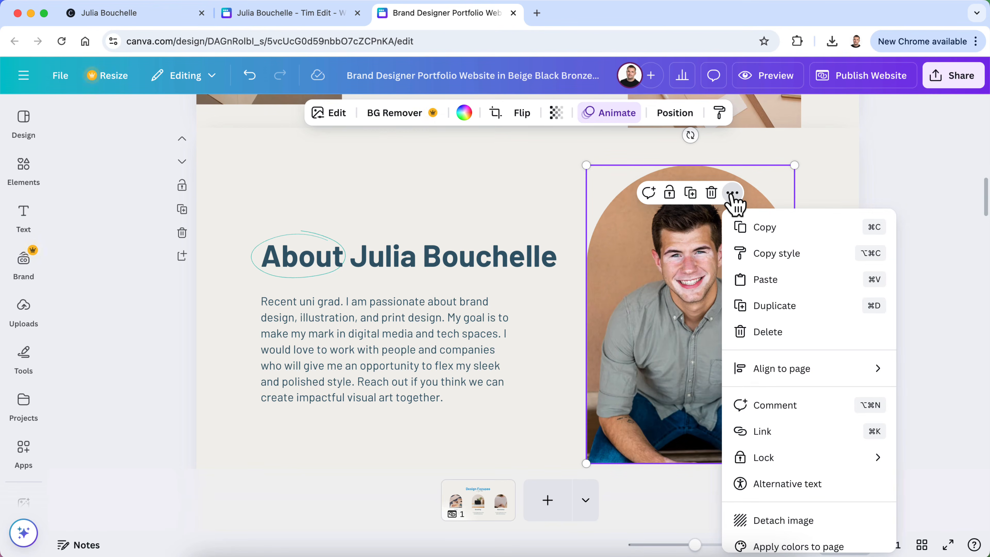
scroll(751, 310, down, 2)
scroll(751, 311, up, 2)
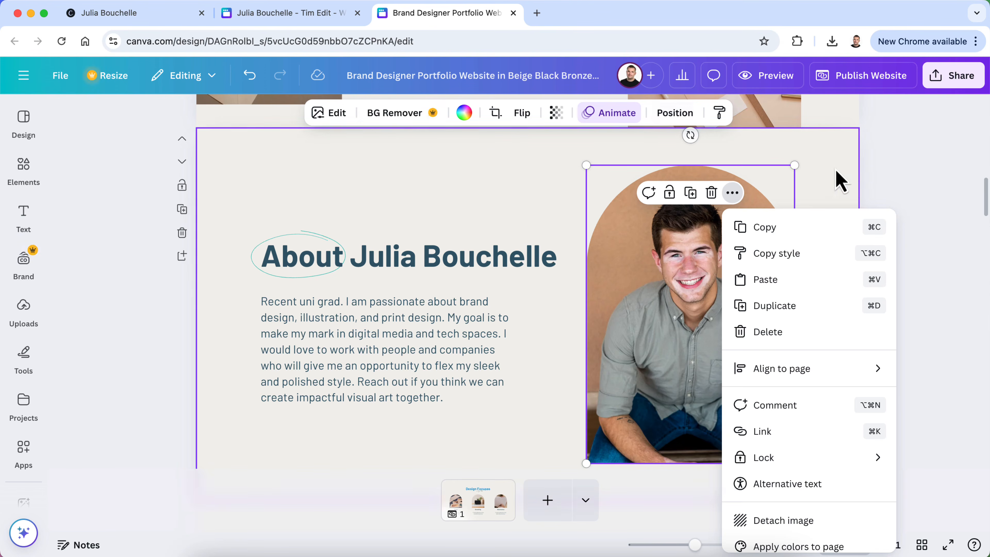
click(859, 190)
click(691, 258)
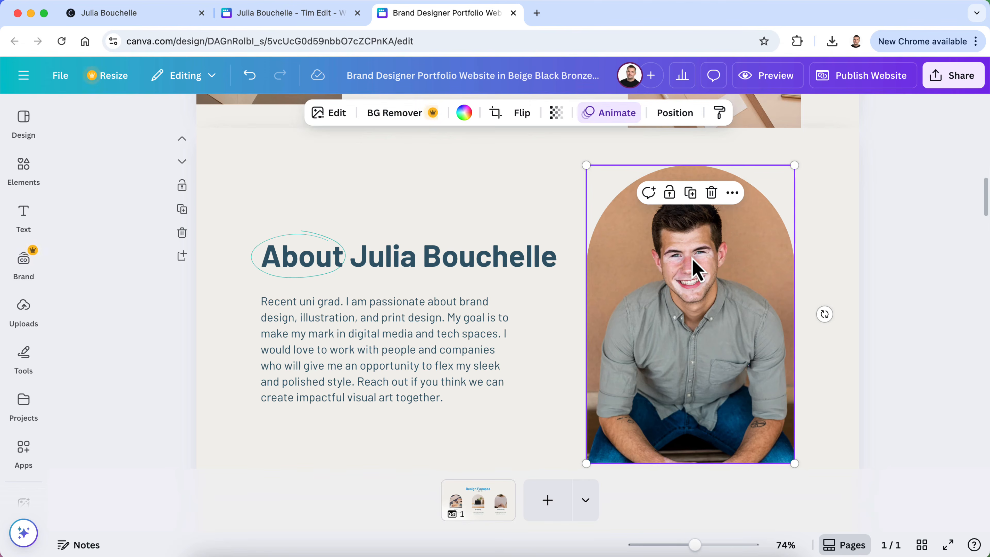
double_click(692, 257)
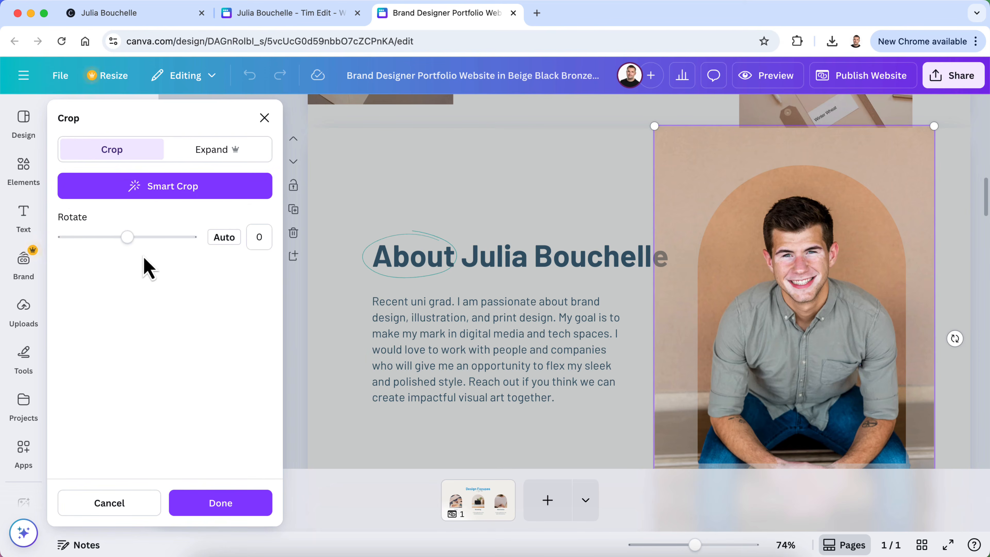
click(196, 151)
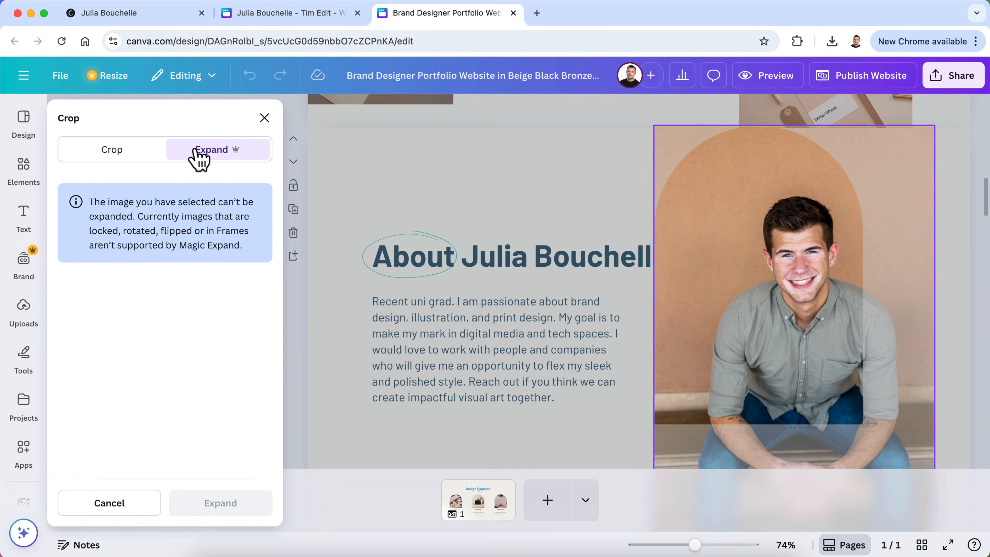
click(120, 153)
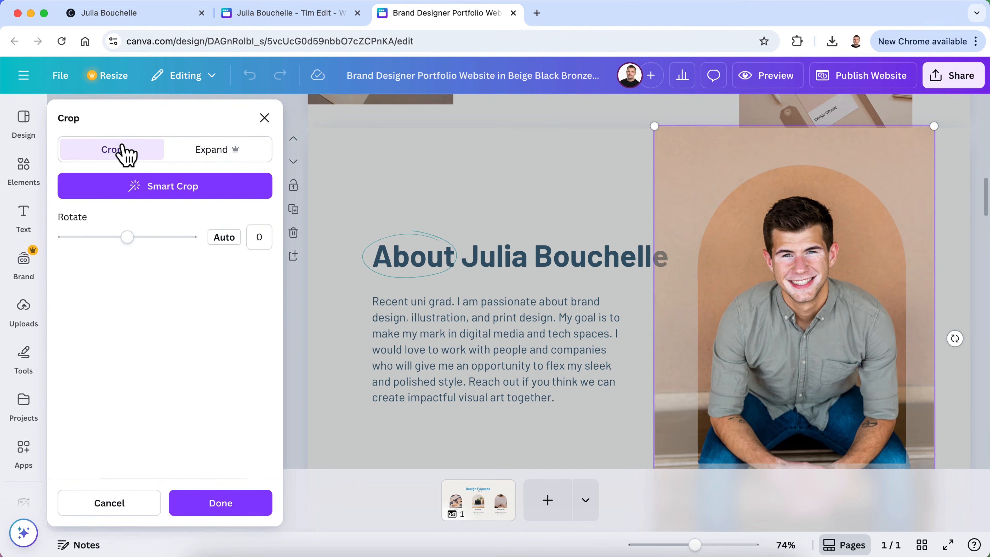
click(264, 118)
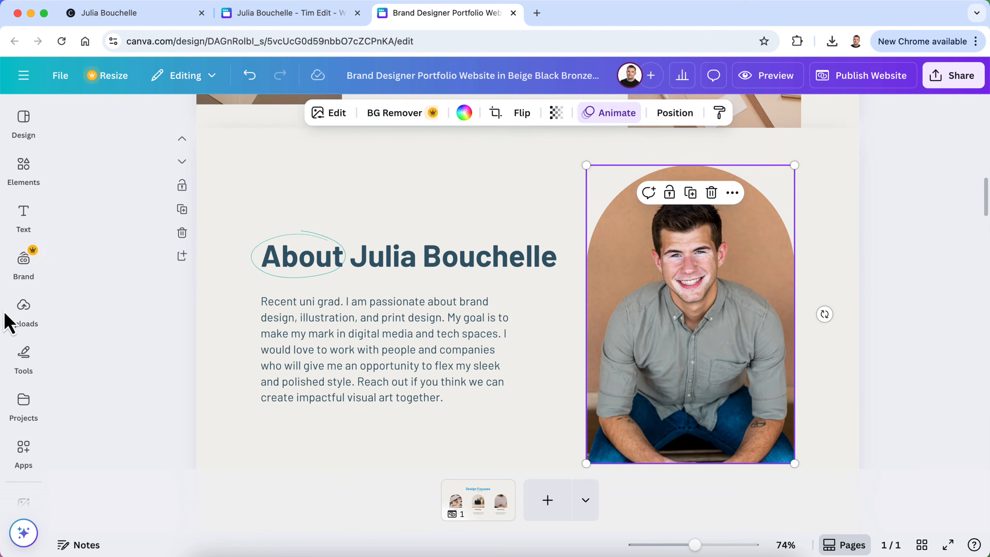
click(32, 319)
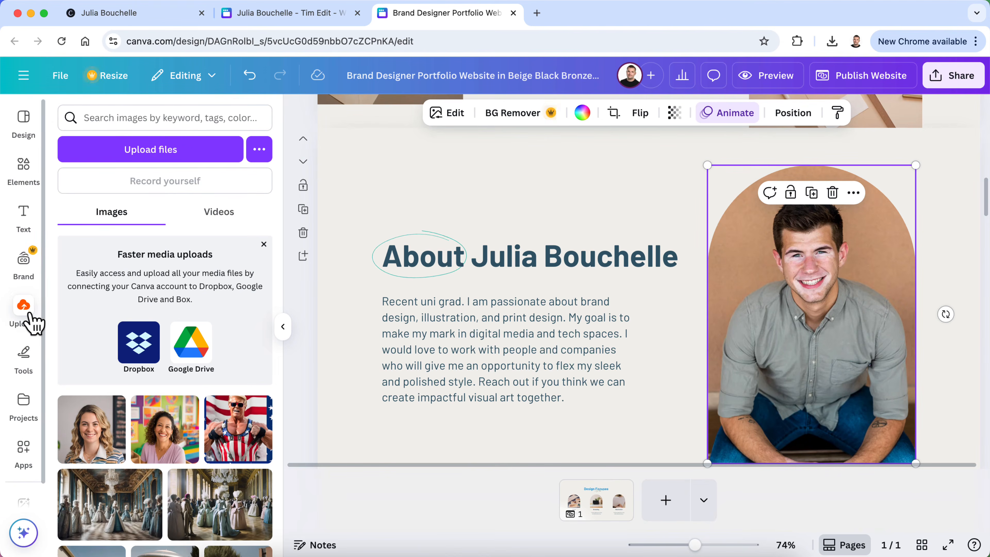
Start a file upload and select AI Headshot1.jpg in the Personal Photos folder
click(154, 155)
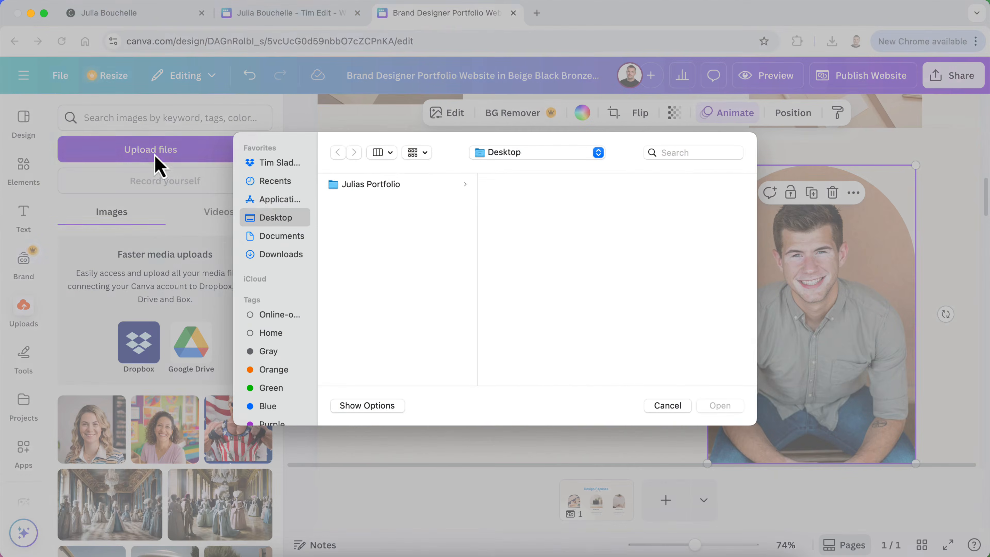
click(361, 187)
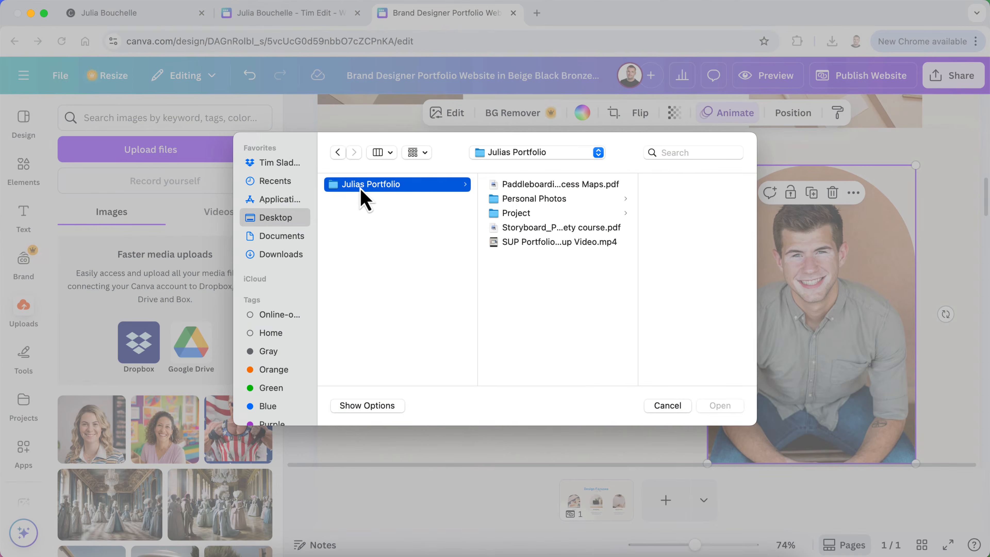
click(532, 204)
click(621, 186)
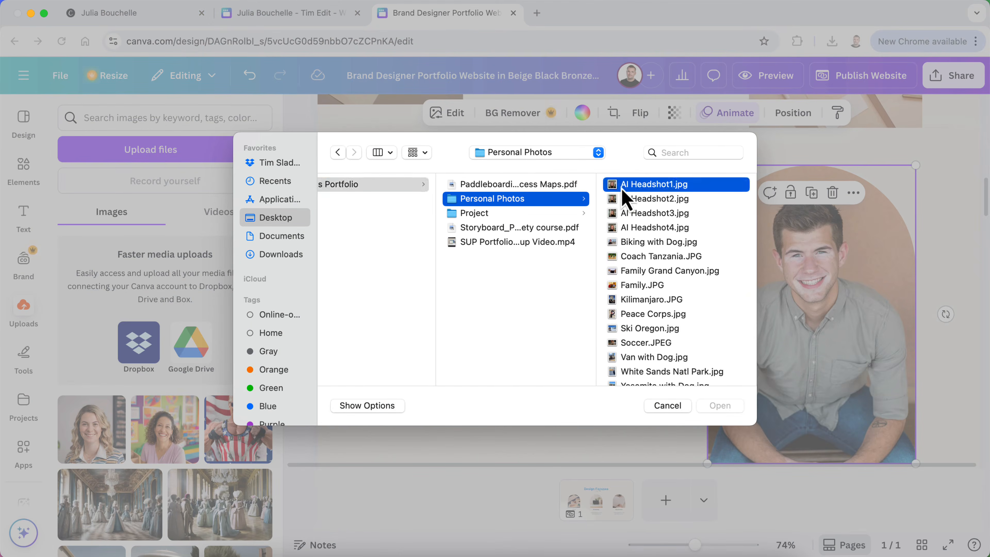
Quick Look AI Headshots 1–4 to compare them, ending back on AI Headshot1.jpg
key(space)
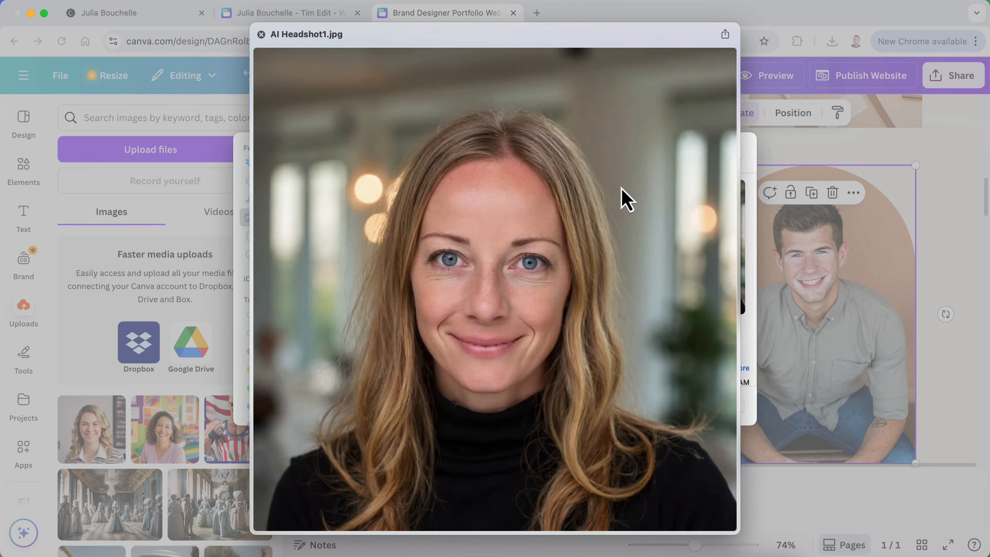
key(Down)
key(Down)
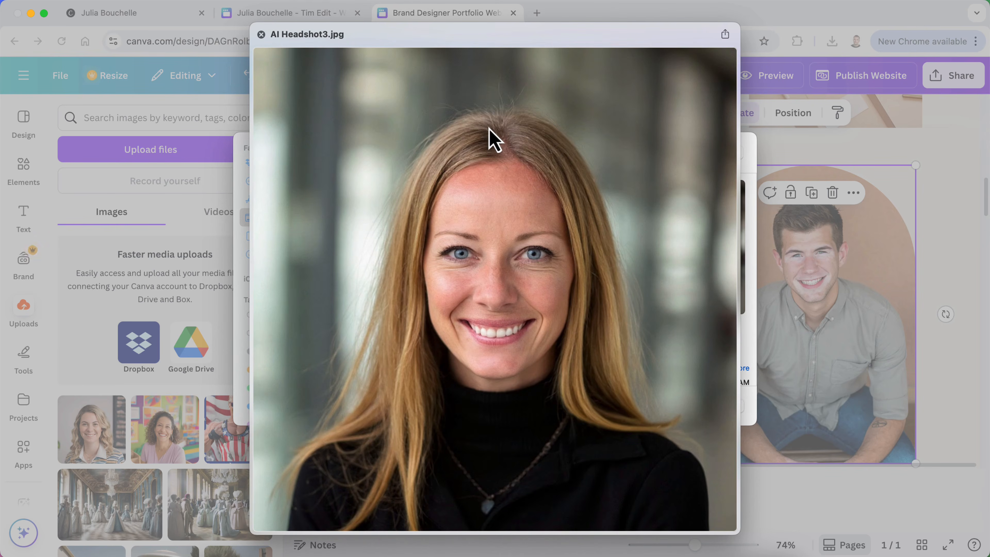
key(Down)
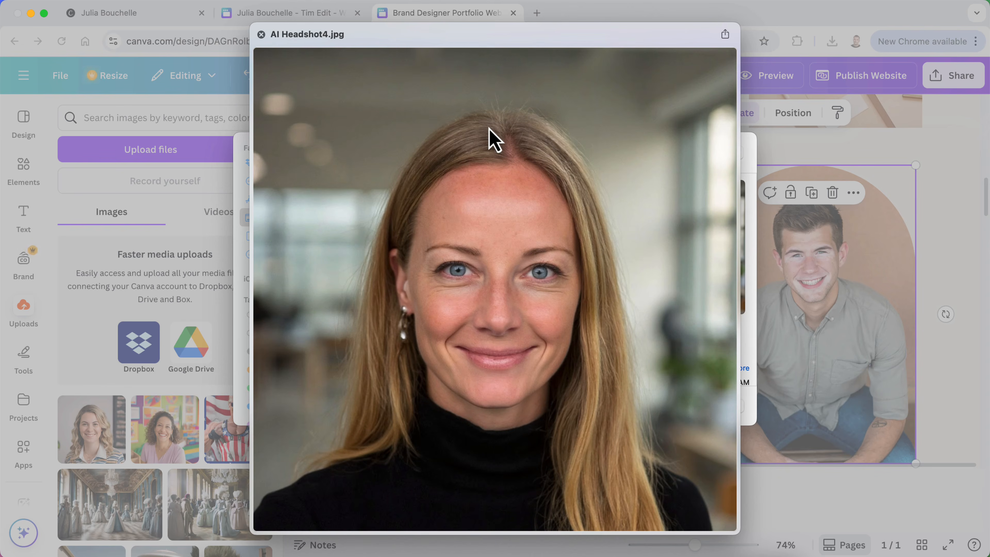
key(Up)
key(Up)
key(Up)
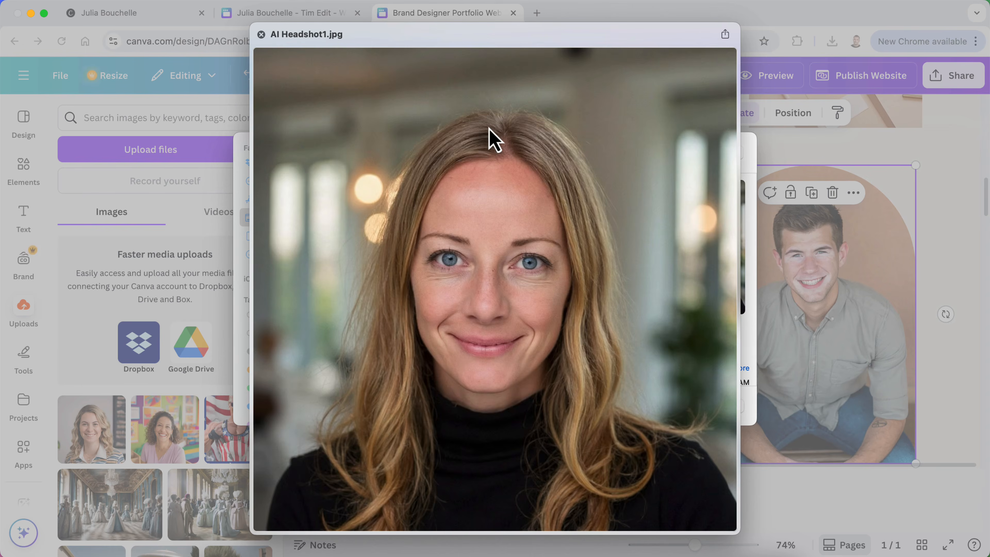
key(Down)
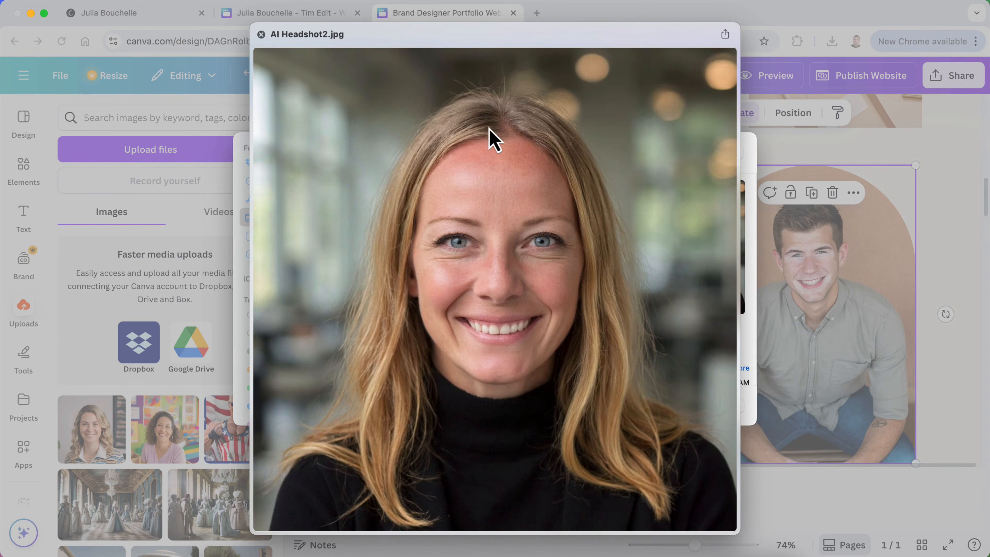
key(Up)
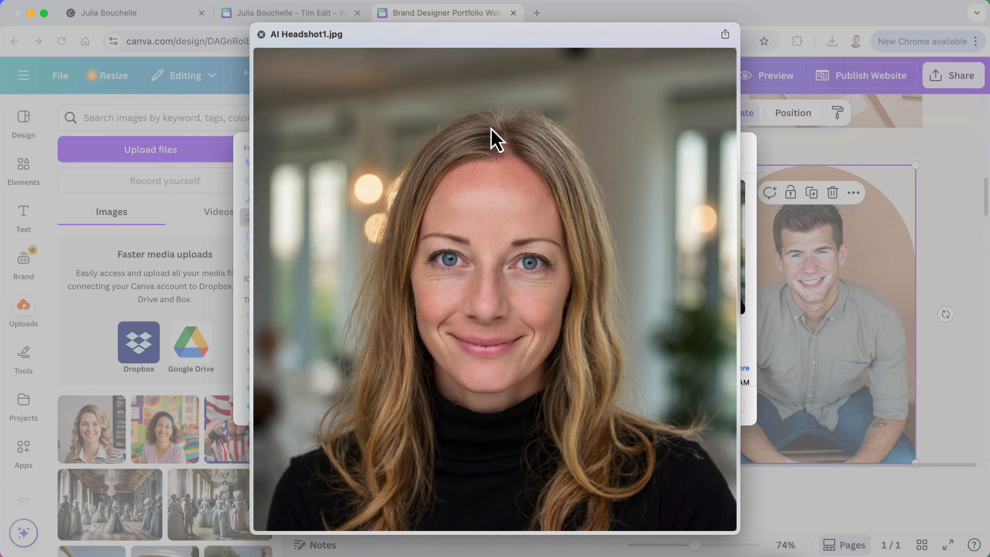
key(space)
Upload AI Headshot1.jpg and place it in the About section's arch frame, replacing the stock portrait
click(726, 413)
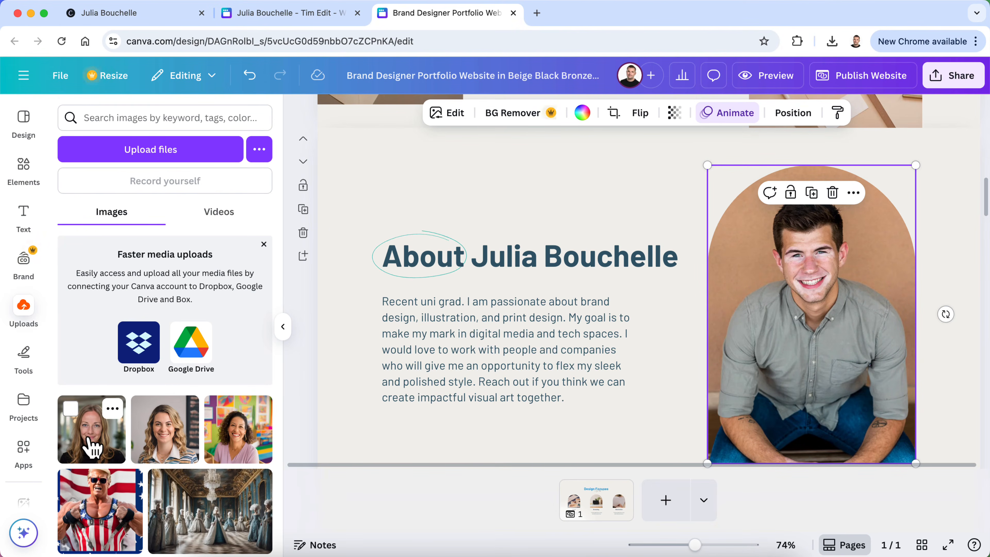
drag(91, 447, 731, 294)
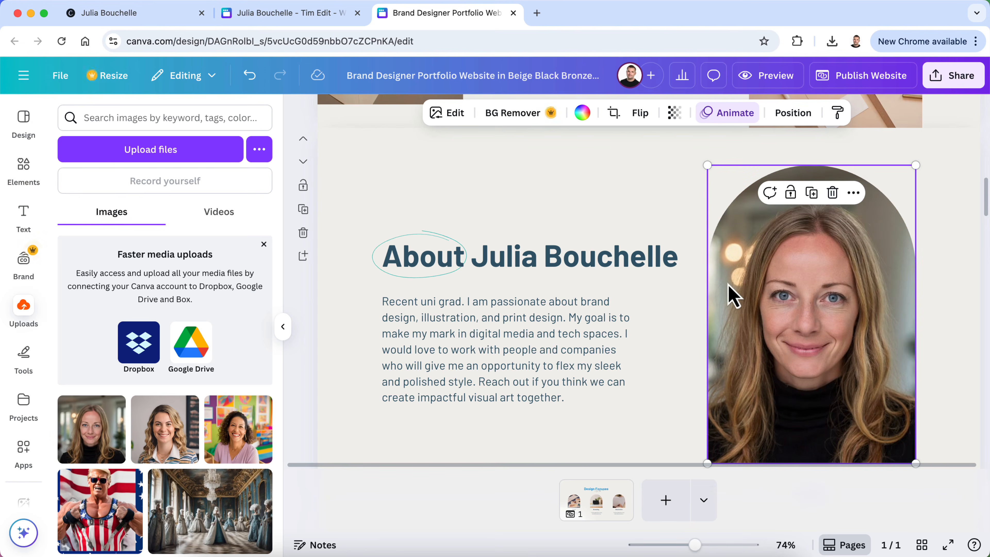
click(954, 343)
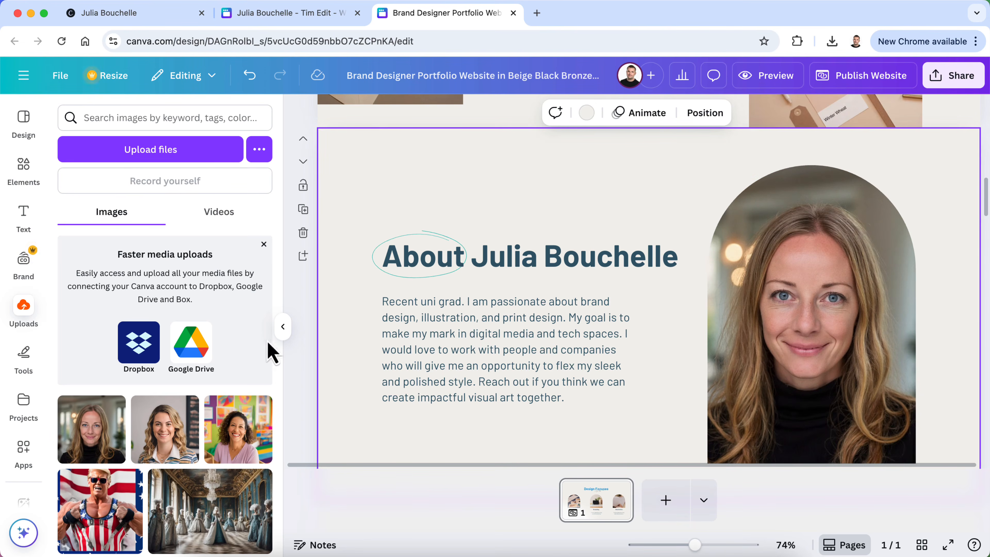
click(283, 329)
scroll(929, 319, down, 3)
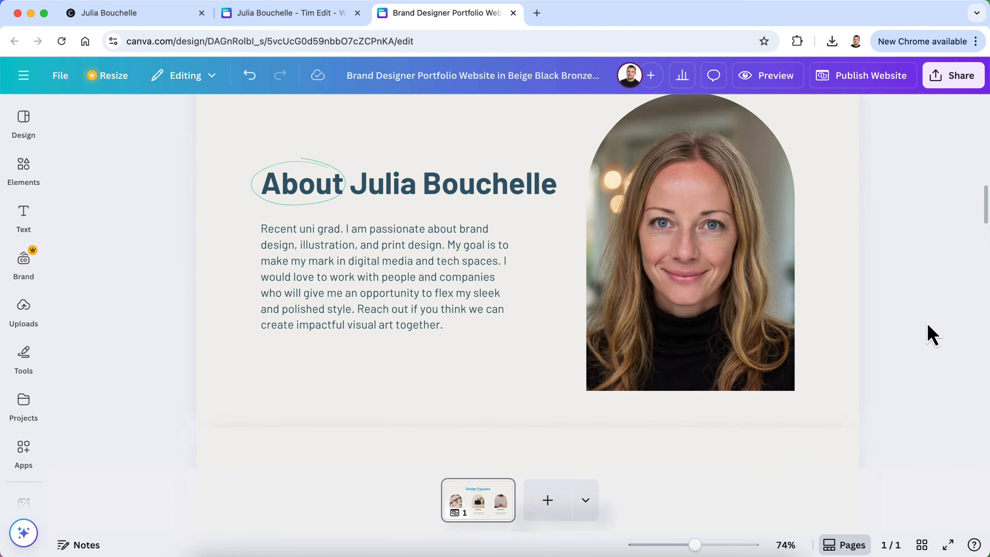
click(765, 78)
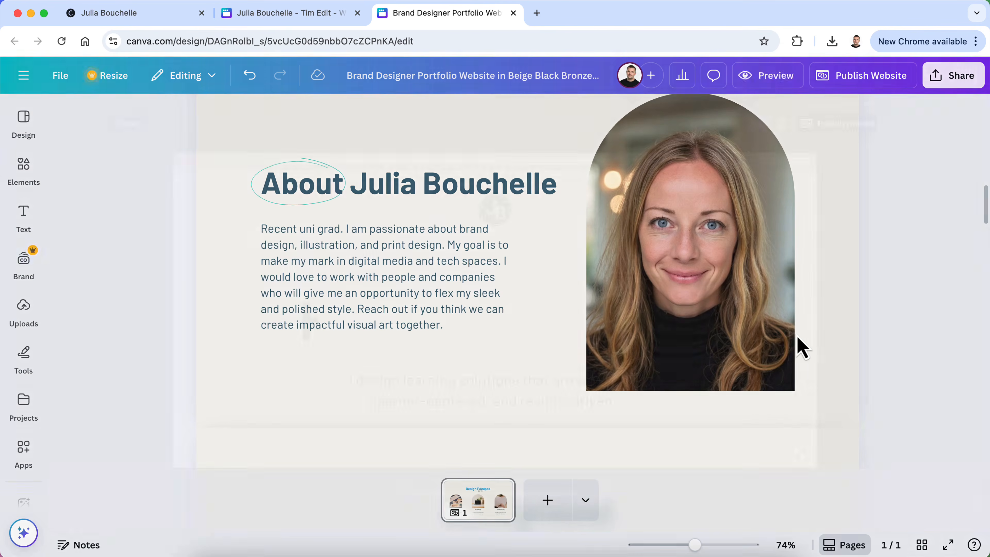
scroll(802, 358, down, 15)
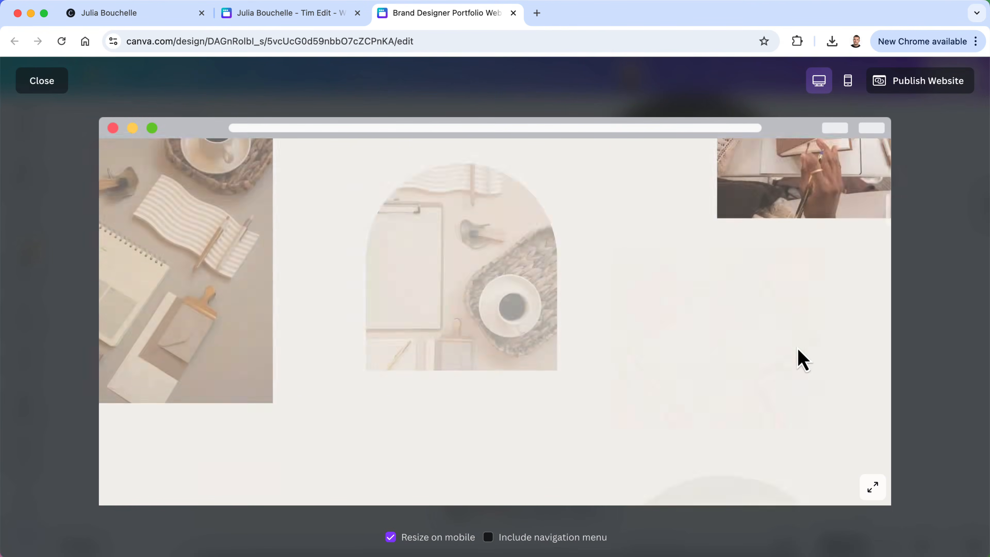
scroll(796, 348, up, 2)
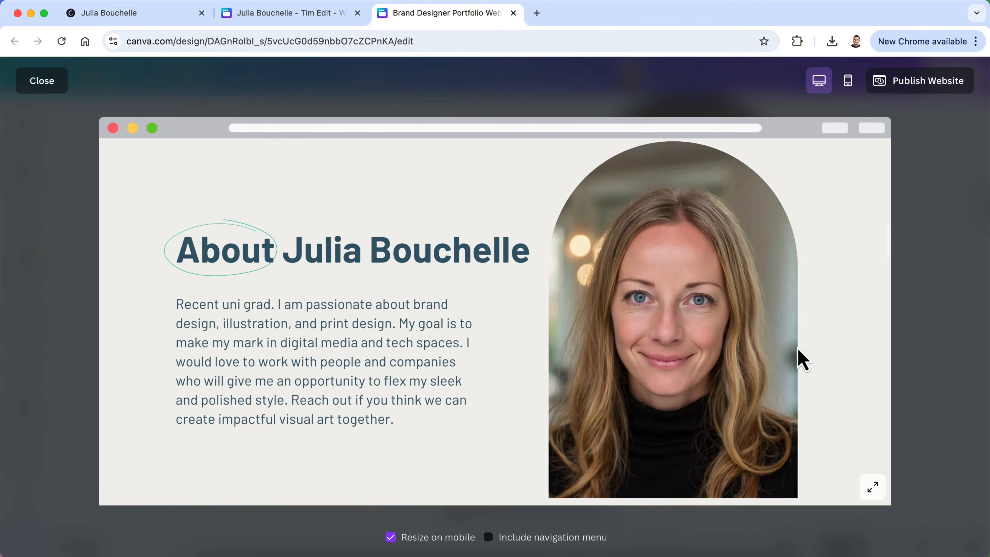
scroll(797, 348, down, 3)
scroll(799, 359, up, 2)
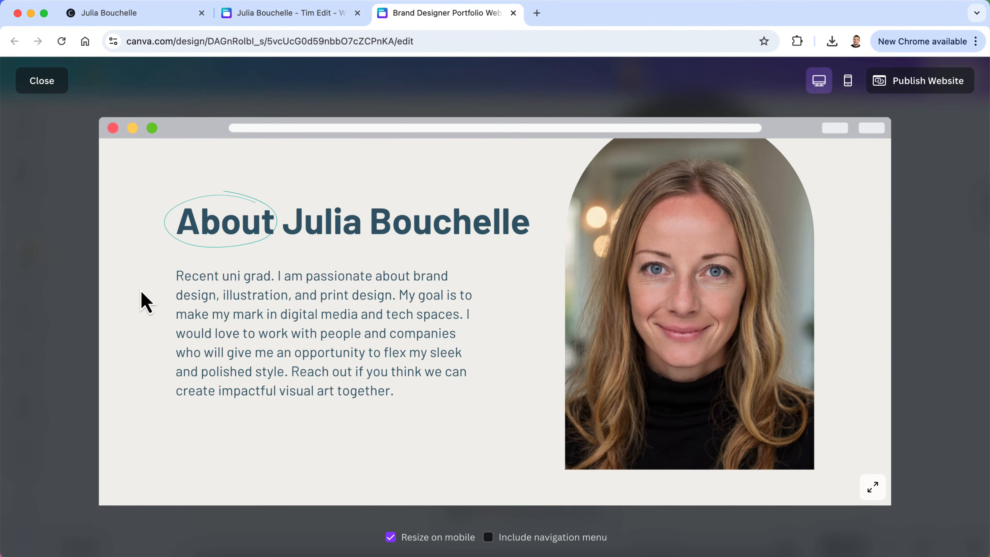
scroll(198, 281, up, 10)
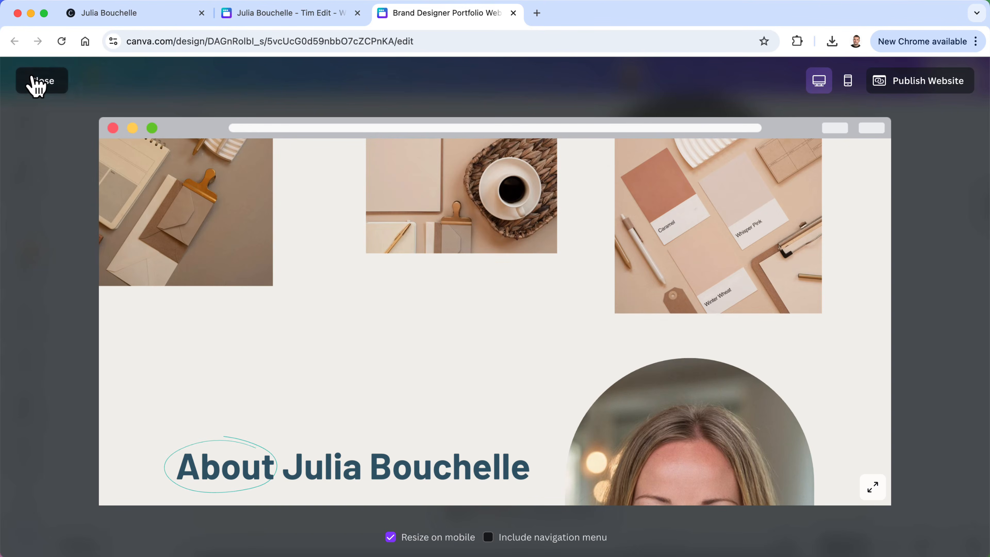
click(35, 82)
scroll(380, 288, up, 5)
scroll(380, 288, up, 3)
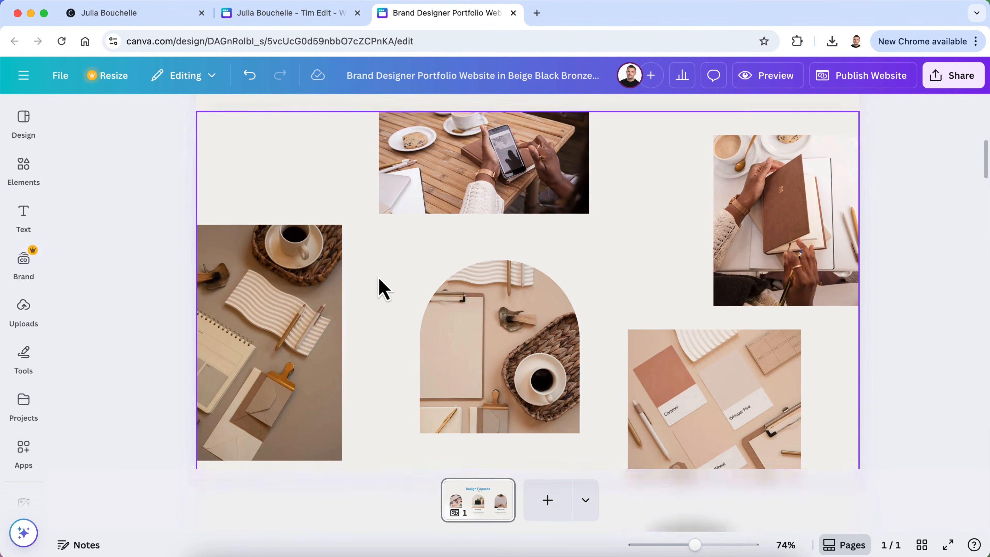
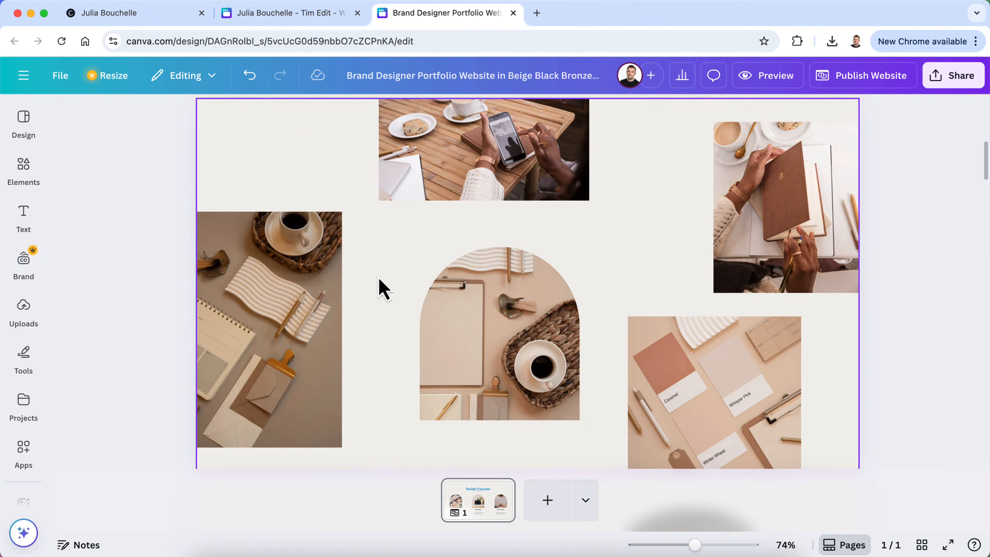
Start a new file upload from the Uploads panel
scroll(384, 288, down, 4)
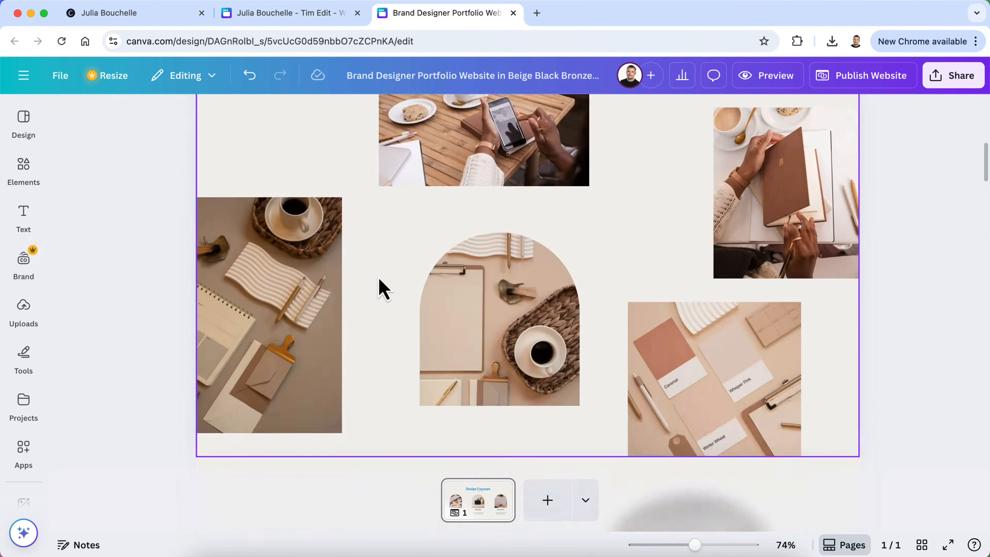
scroll(380, 281, down, 9)
scroll(380, 281, up, 13)
scroll(380, 282, down, 12)
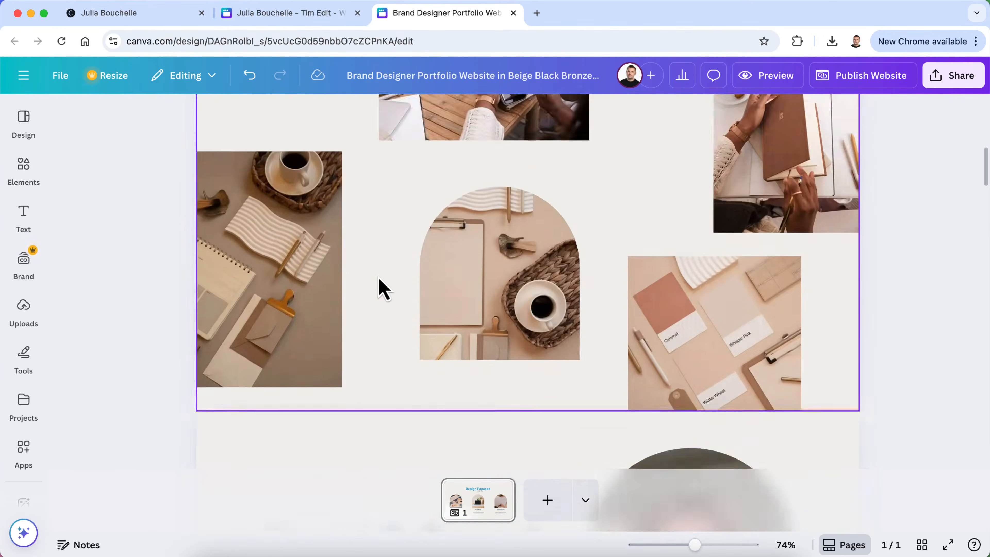
scroll(384, 288, up, 10)
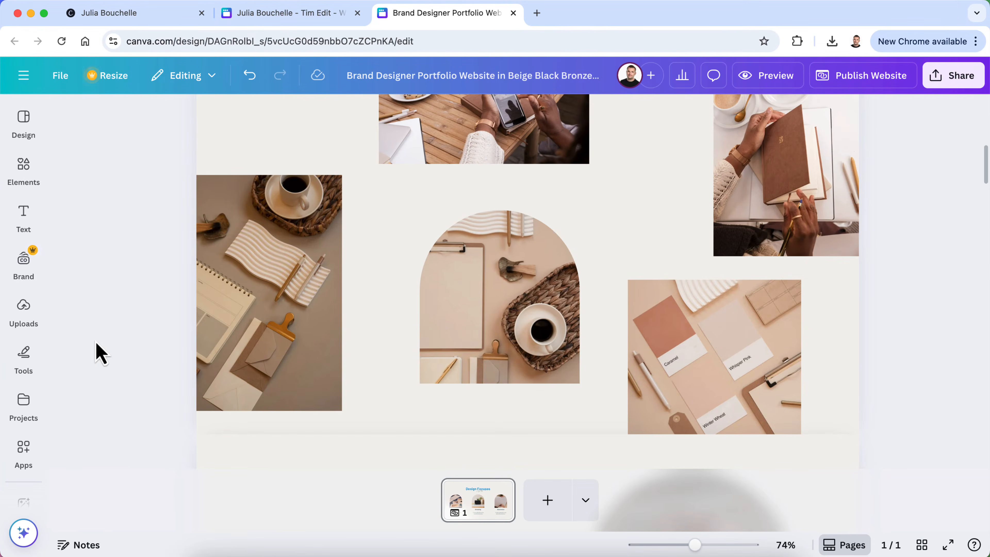
click(31, 325)
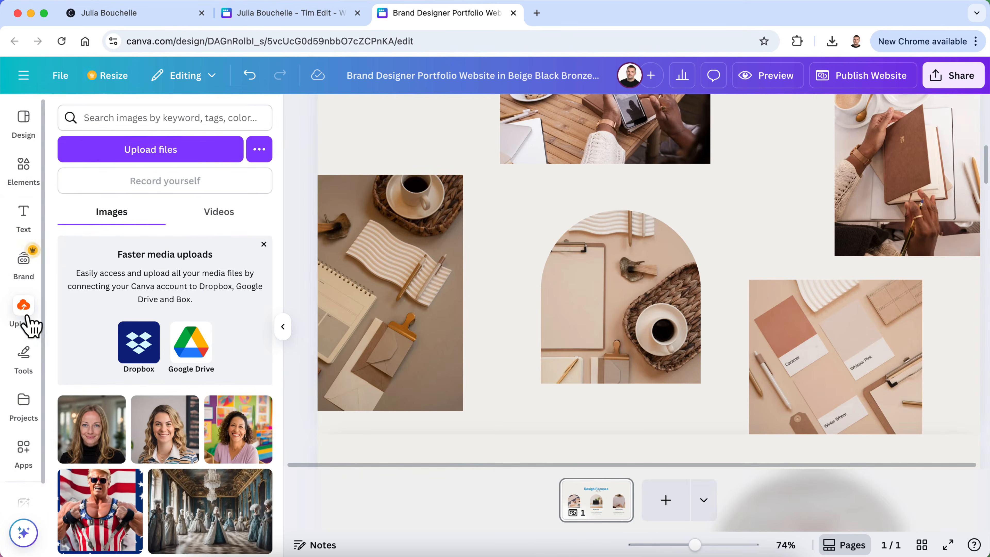
click(152, 150)
Quick Look through the Personal Photos, from Biking with Dog to Yosemite with Dog
click(638, 243)
key(space)
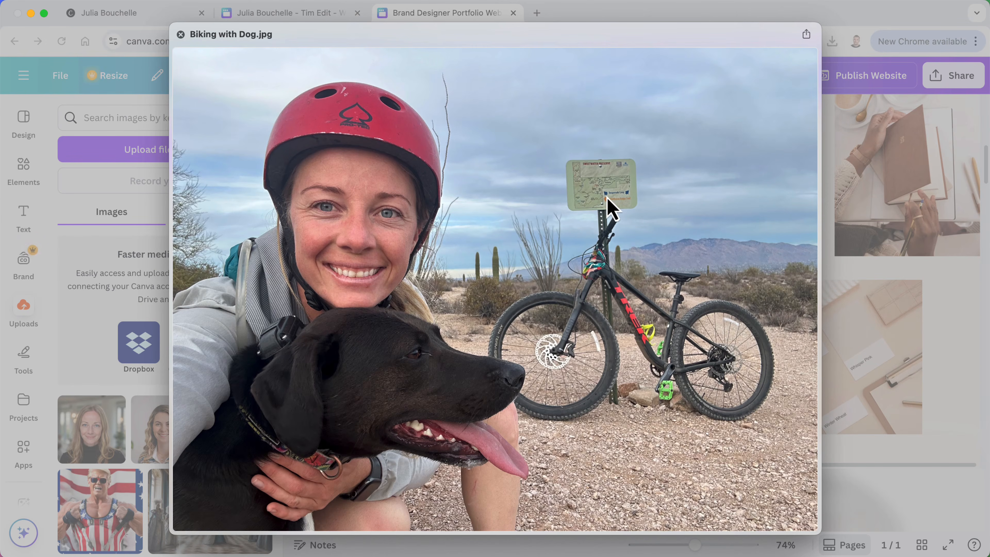
key(Right)
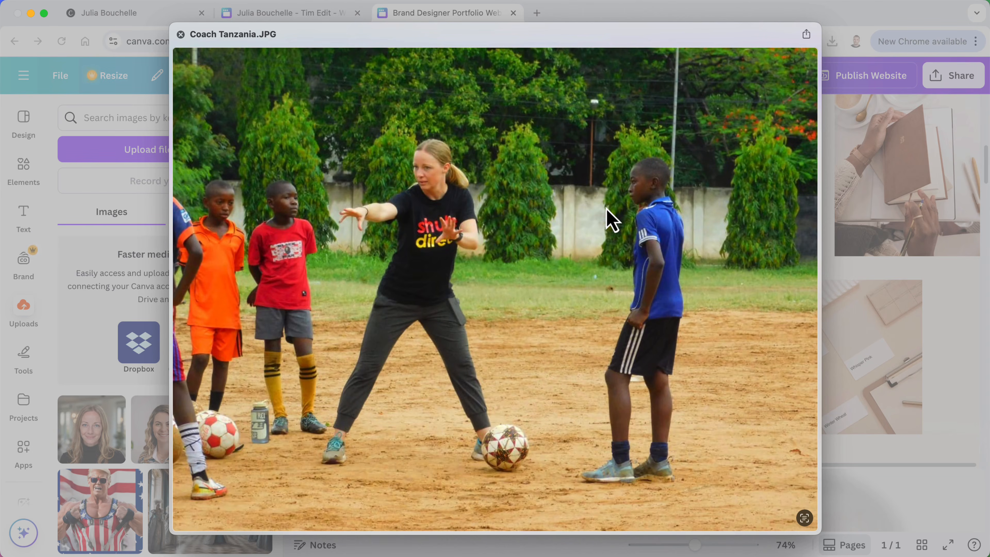
key(Right)
key(Right)
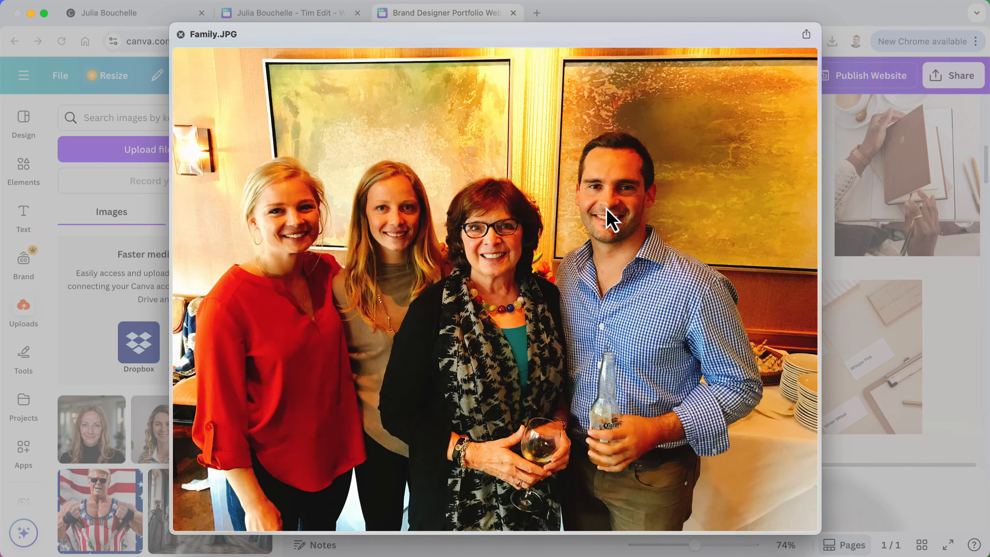
key(Right)
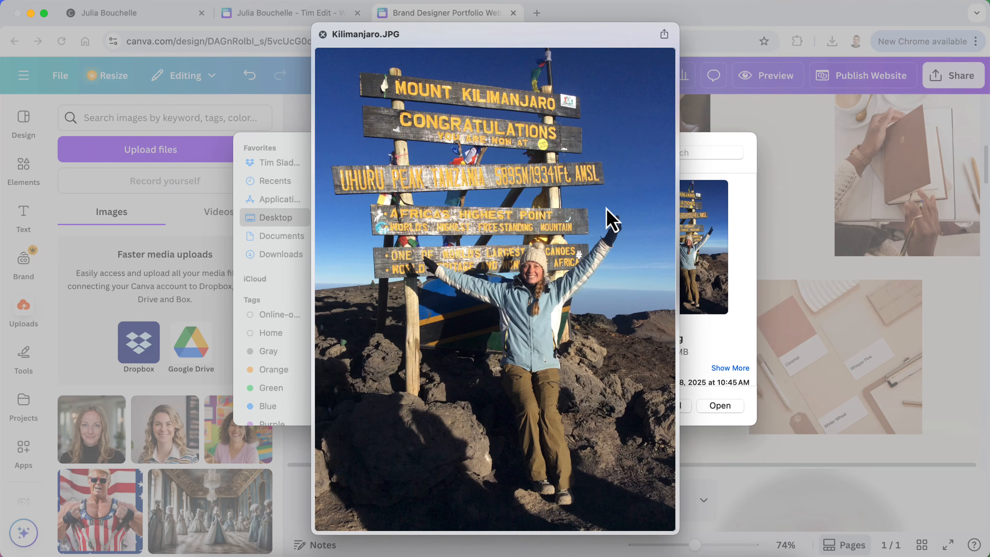
key(Right)
key(Right)
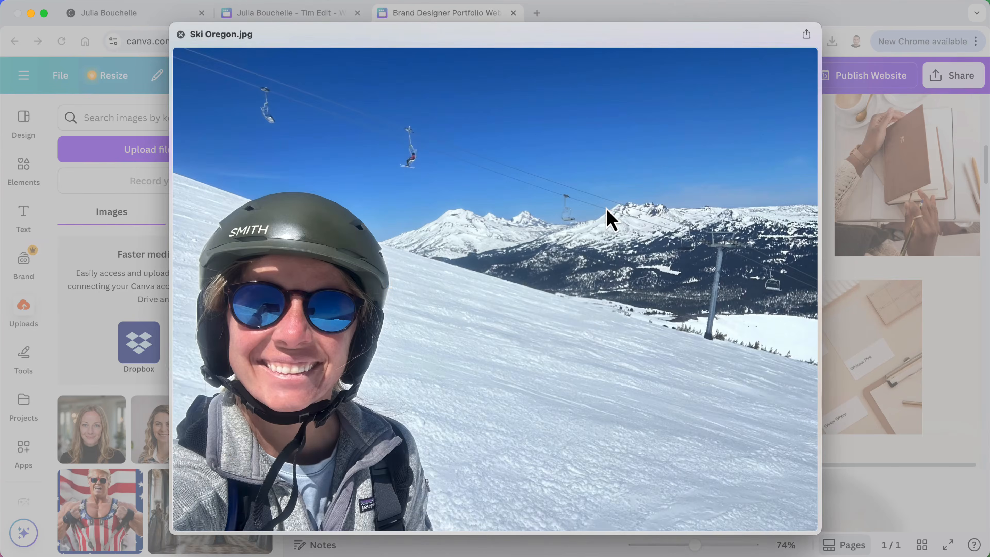
key(Left)
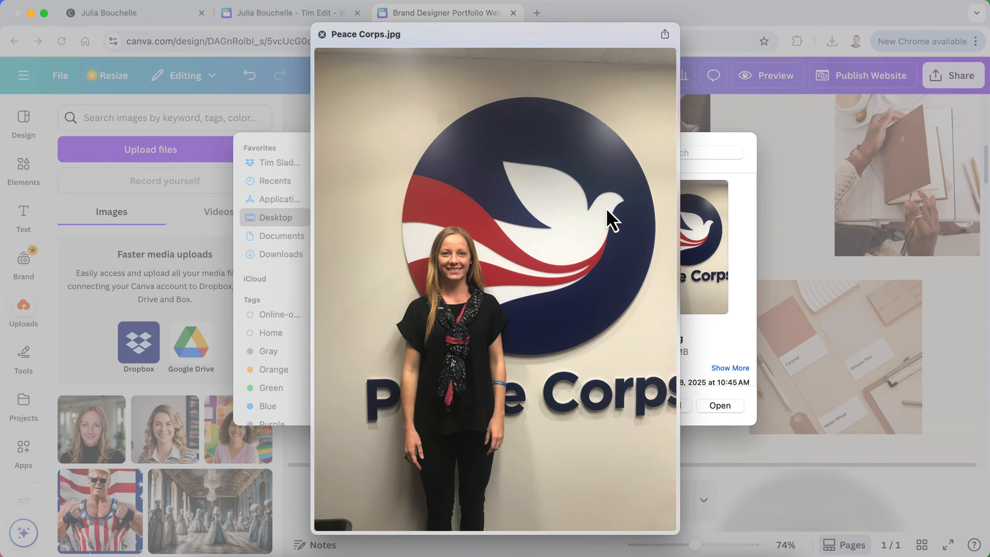
key(Right)
key(Right)
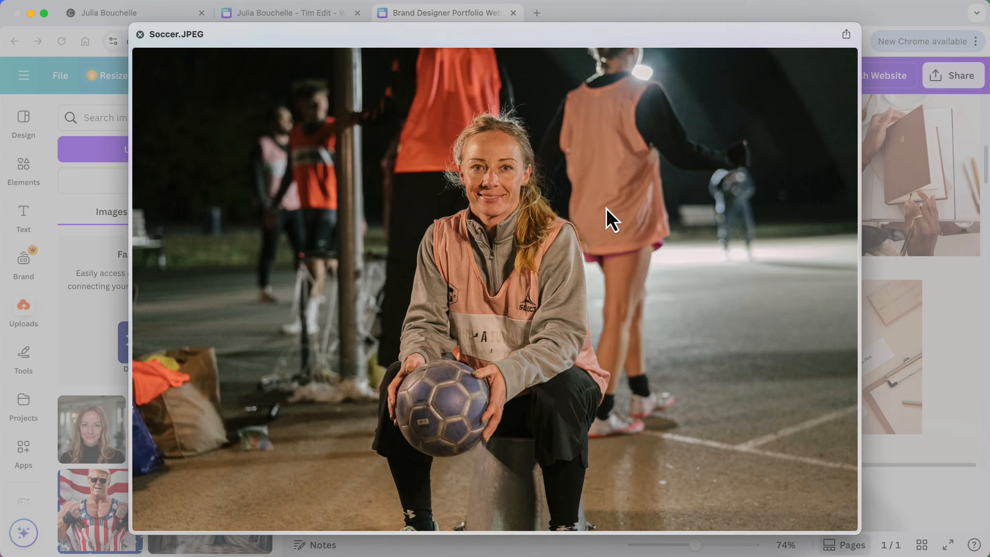
key(Right)
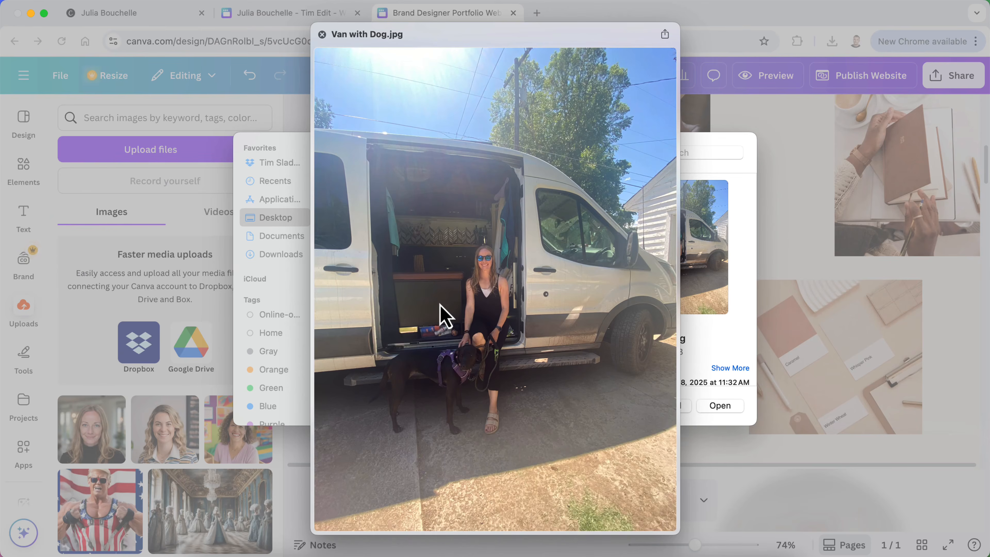
key(Right)
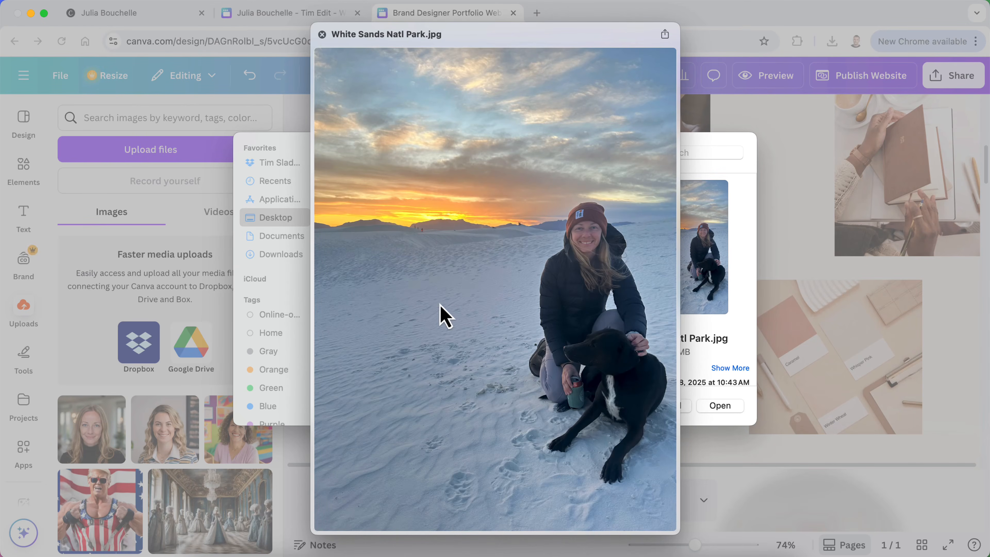
key(Right)
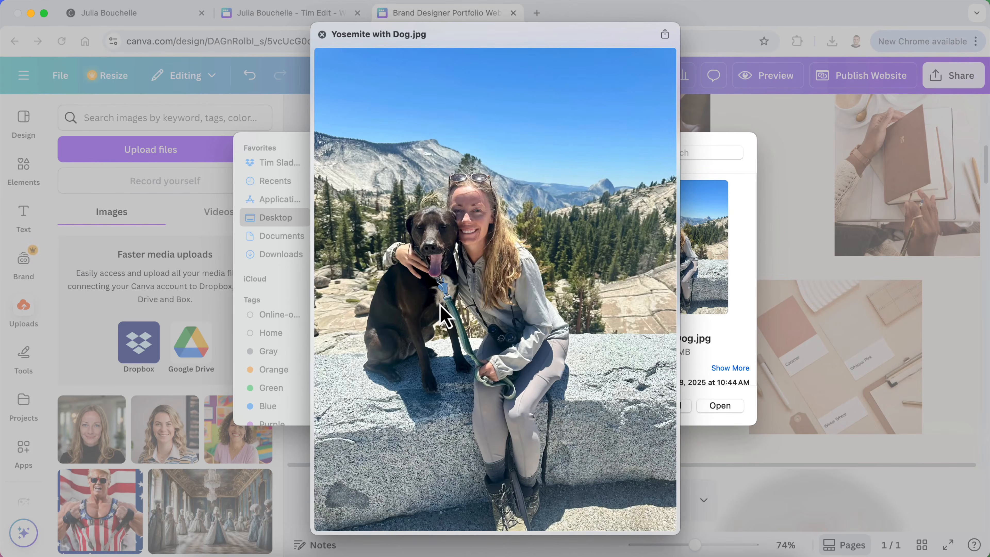
key(space)
Shift-select all 11 Personal Photos and upload them
scroll(471, 325, up, 1)
shift+click(492, 243)
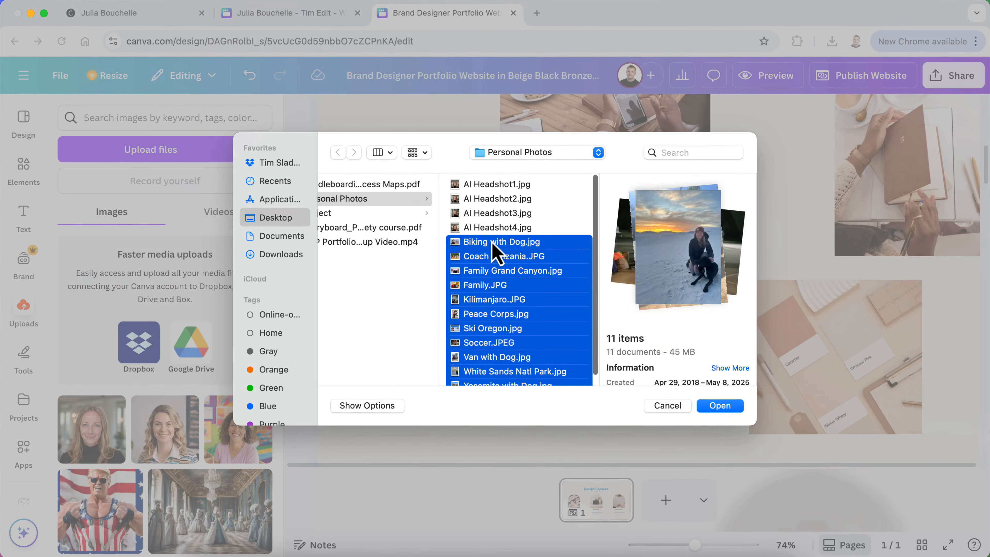
click(728, 403)
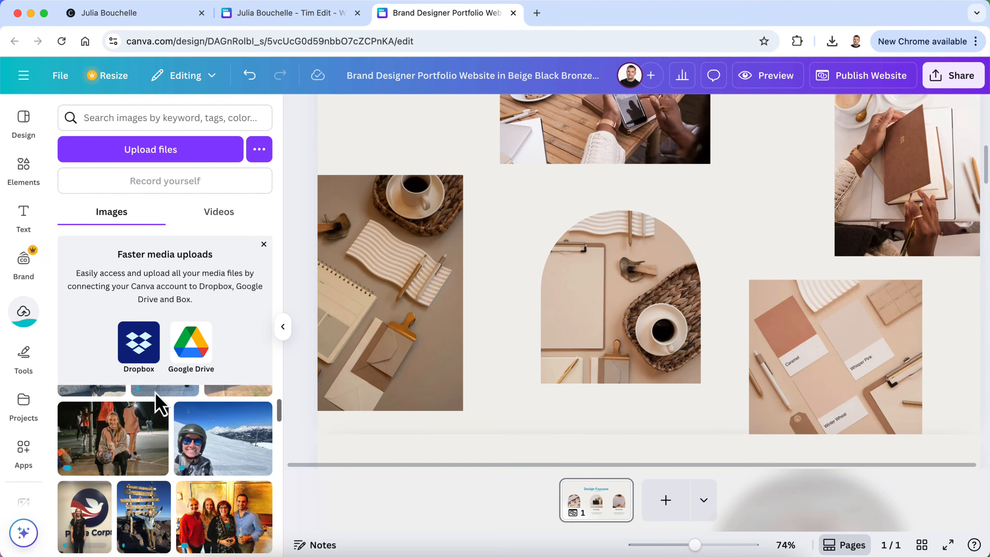
Place the ski selfie in the top-right frame and adjust its position
scroll(489, 326, up, 2)
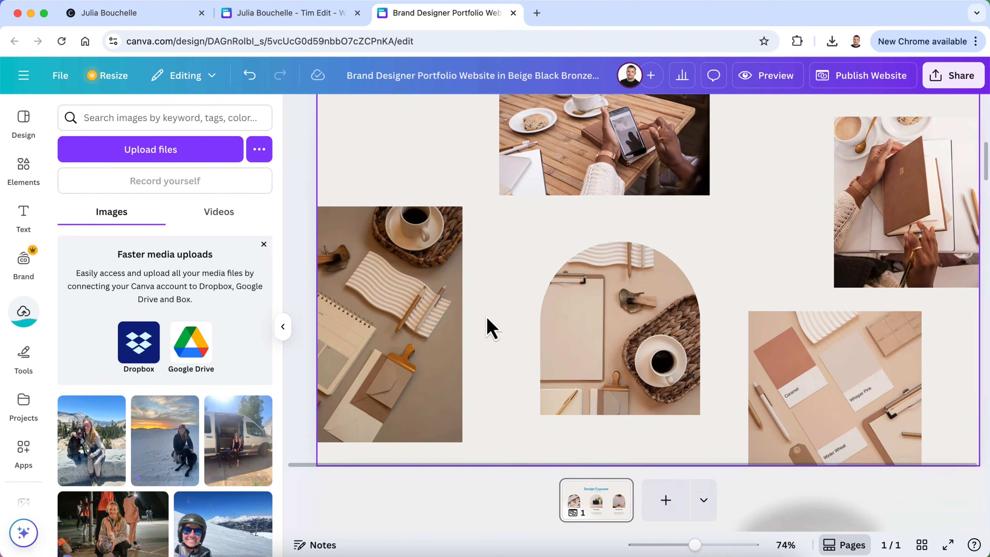
scroll(490, 326, up, 2)
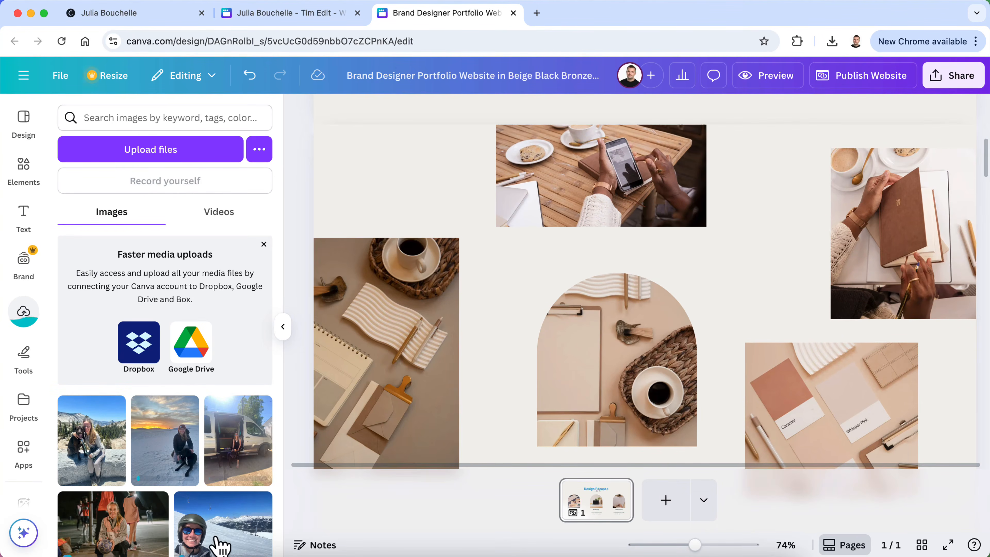
drag(211, 538, 922, 217)
double_click(890, 226)
click(784, 253)
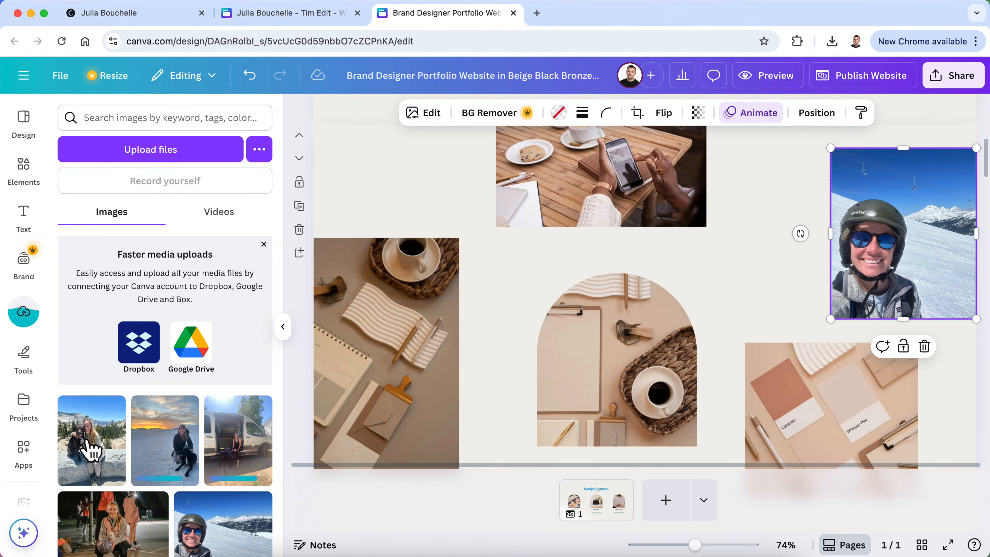
Put the Yosemite dog photo in the arch frame and the soccer portrait in the left frame
drag(90, 448, 588, 398)
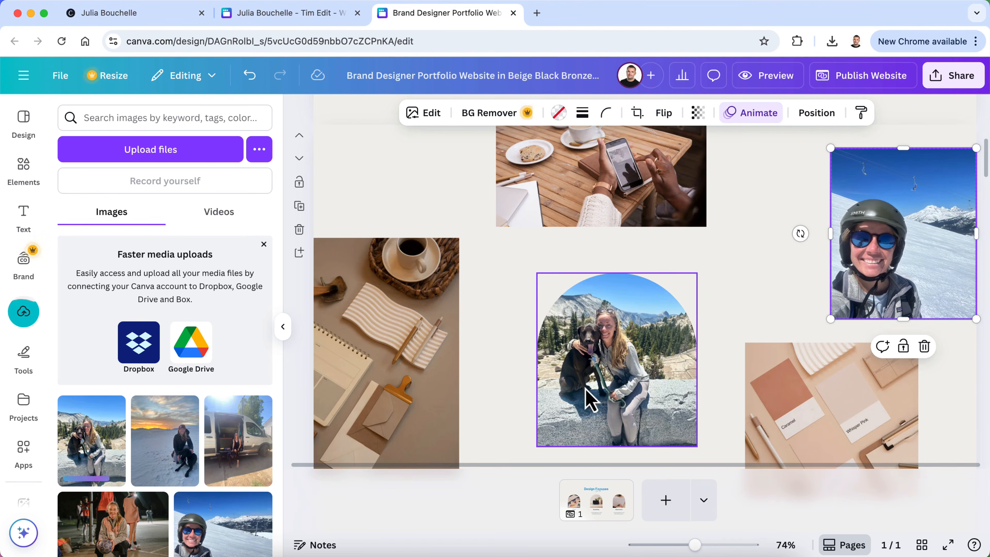
scroll(145, 490, down, 3)
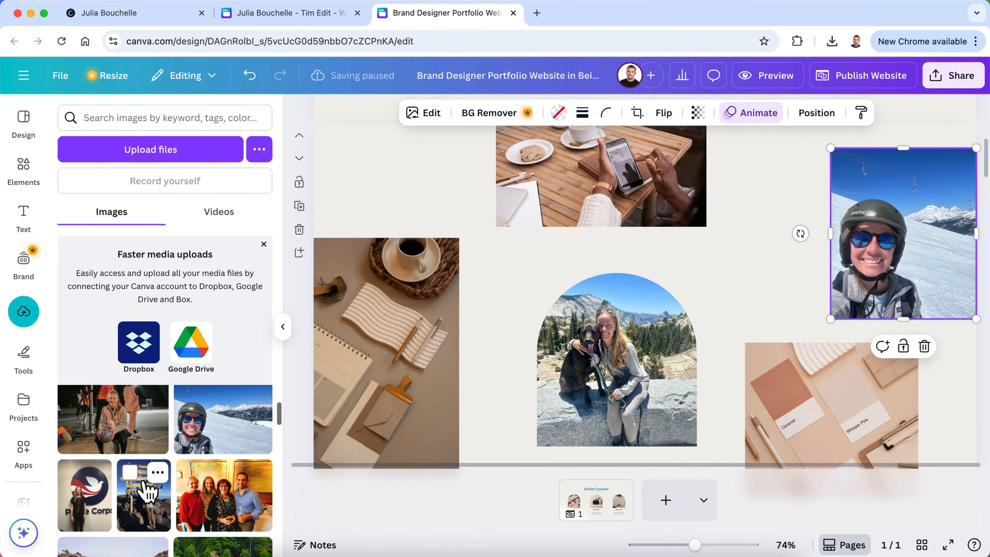
scroll(145, 490, up, 2)
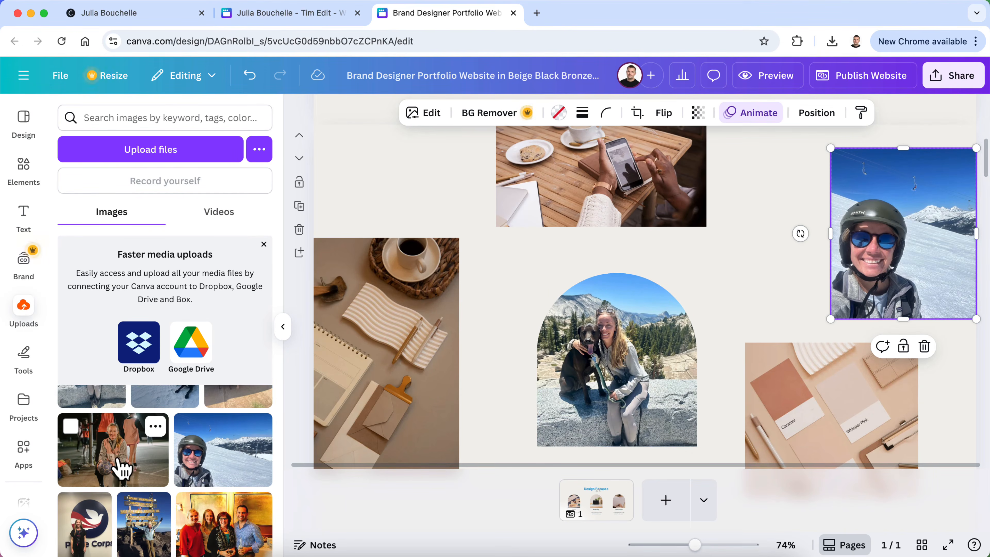
drag(120, 467, 380, 383)
scroll(194, 421, down, 1)
scroll(195, 421, down, 5)
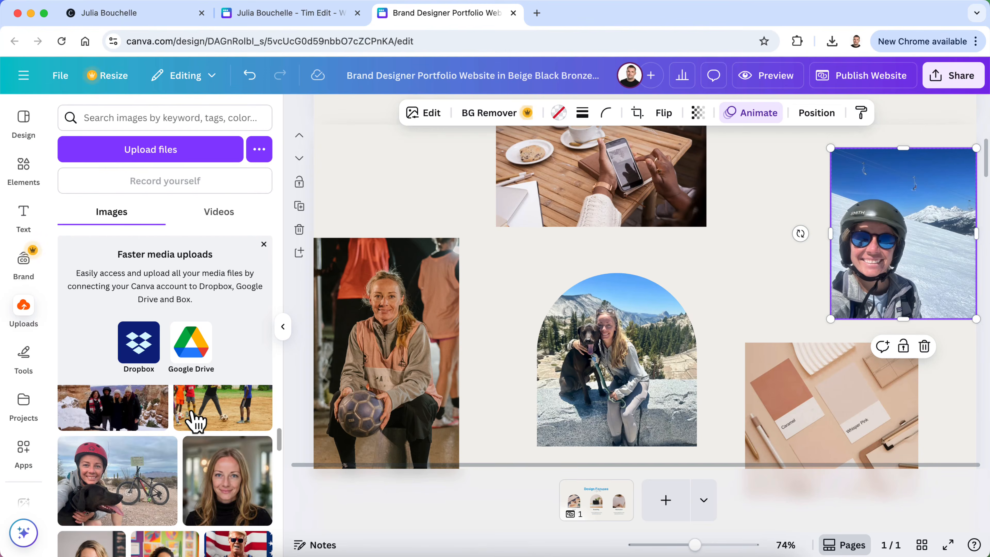
scroll(195, 422, down, 1)
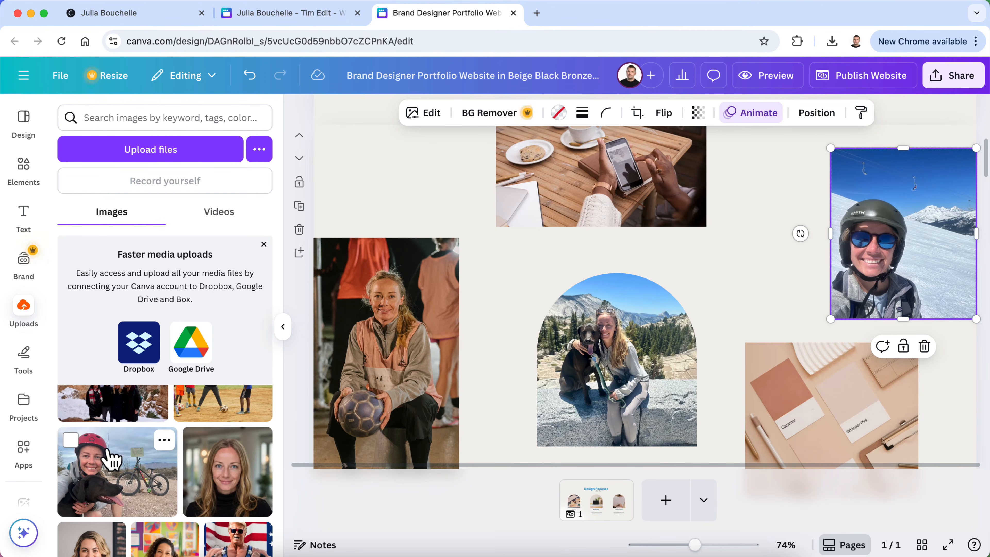
Place the bike photo in the bottom-right frame, shifting its crop right
drag(102, 474, 769, 448)
double_click(840, 415)
drag(841, 413, 866, 409)
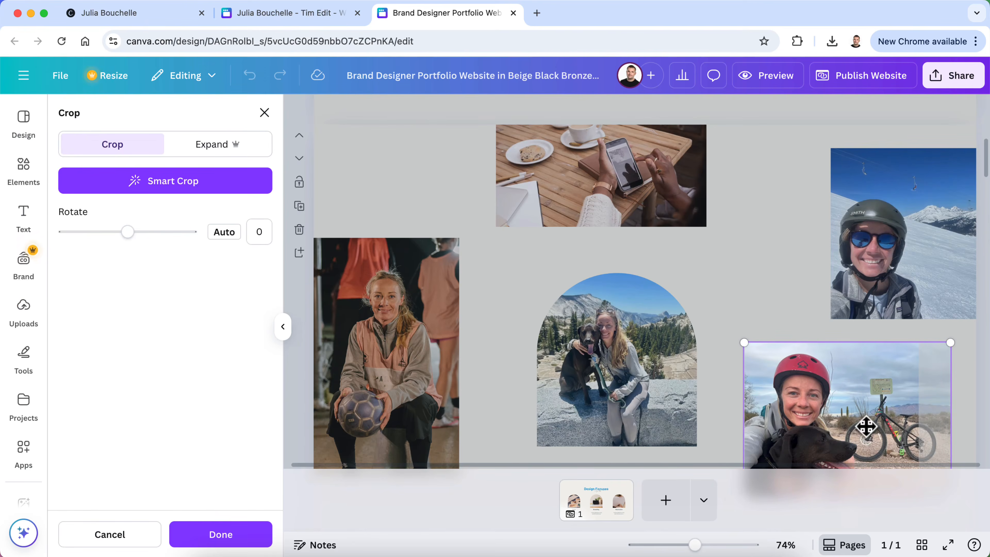
click(215, 535)
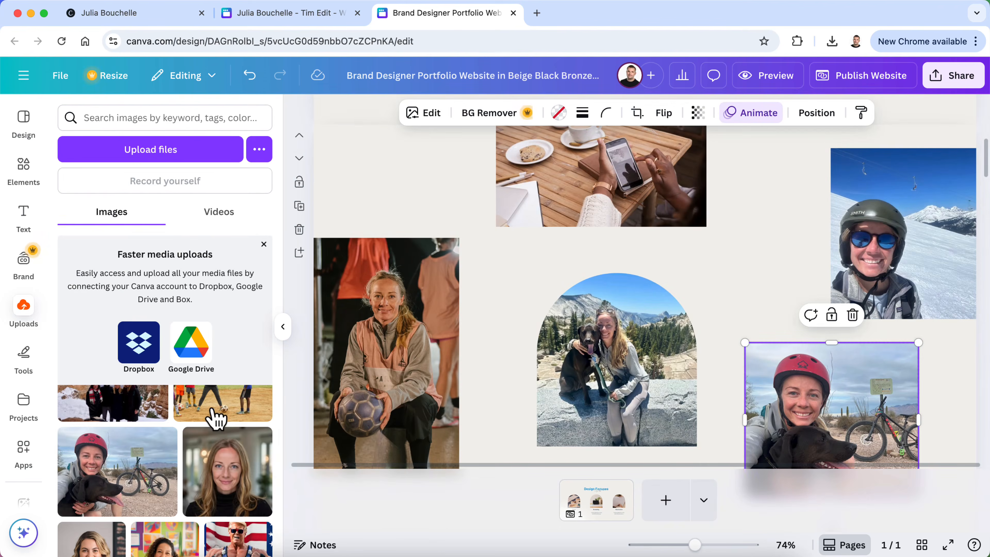
Swap the café phone stock shot for the soccer field photo and close the uploads panel
scroll(152, 475, up, 5)
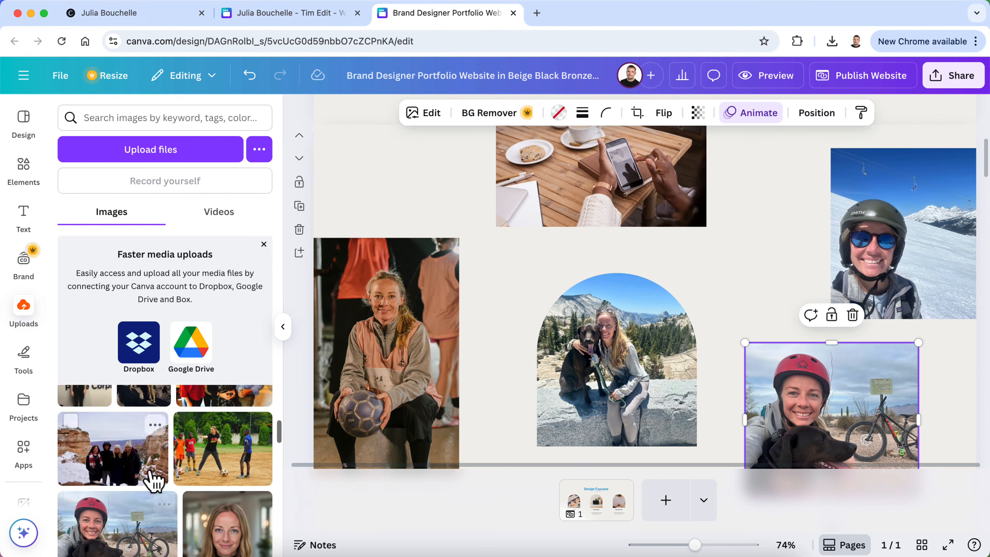
scroll(221, 507, up, 2)
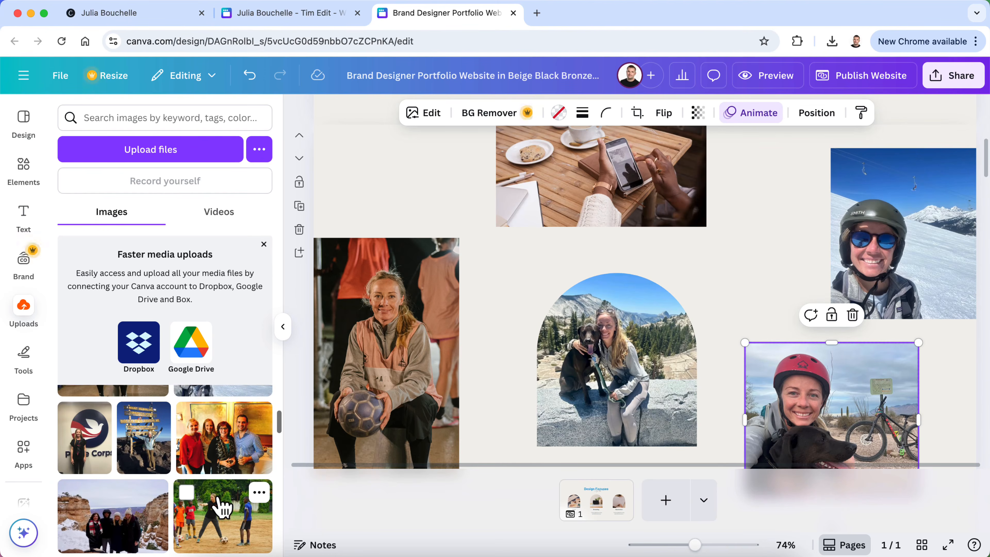
scroll(453, 327, up, 2)
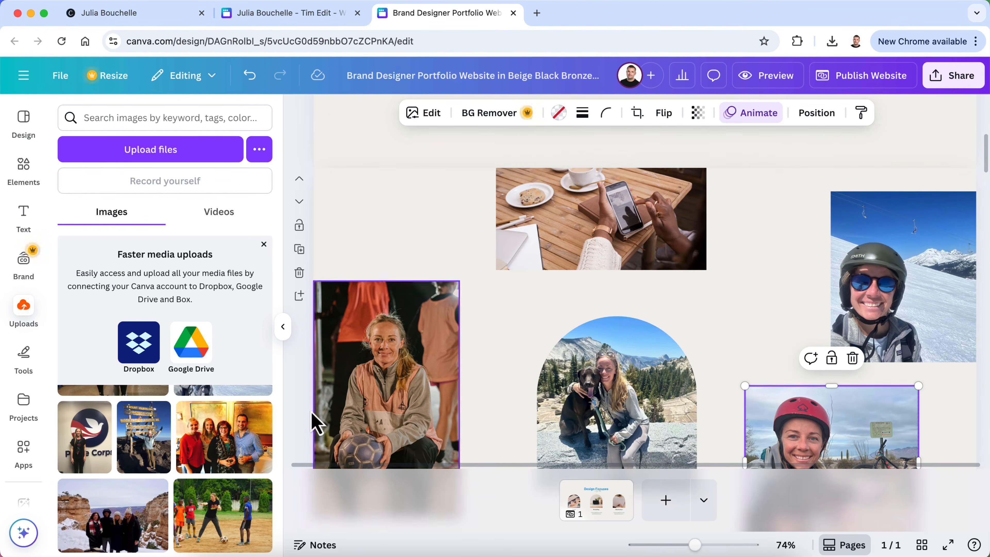
drag(206, 522, 546, 241)
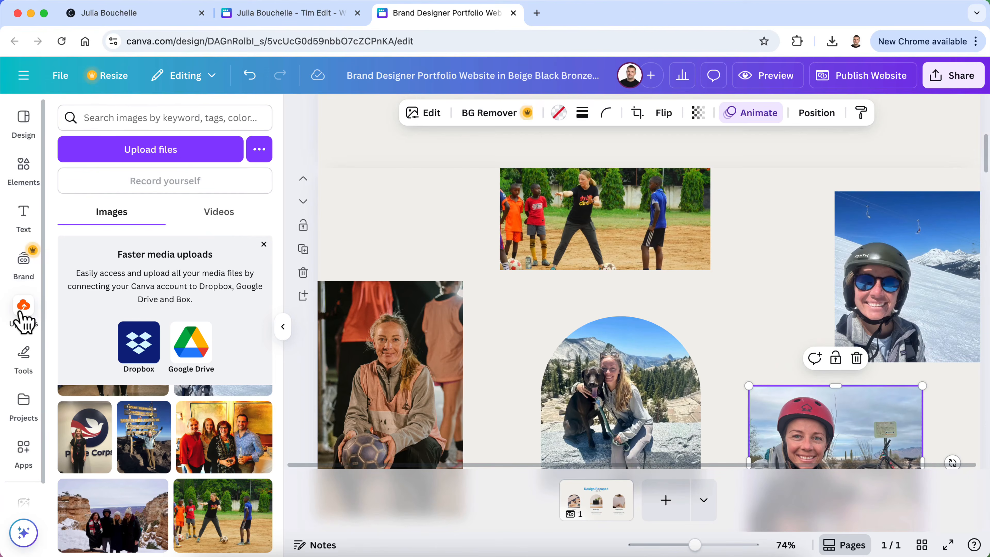
click(282, 334)
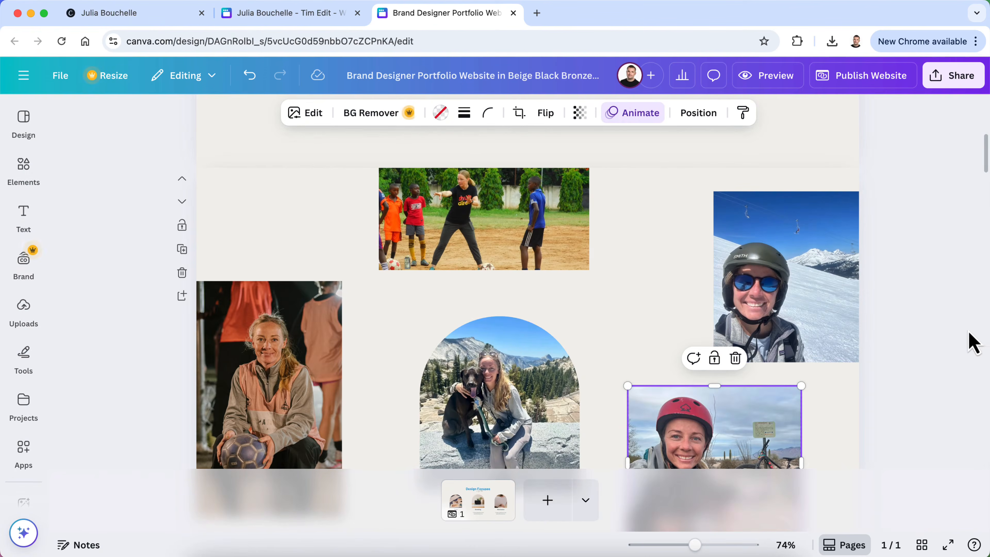
click(929, 346)
scroll(932, 345, down, 2)
scroll(931, 345, down, 1)
scroll(931, 345, up, 2)
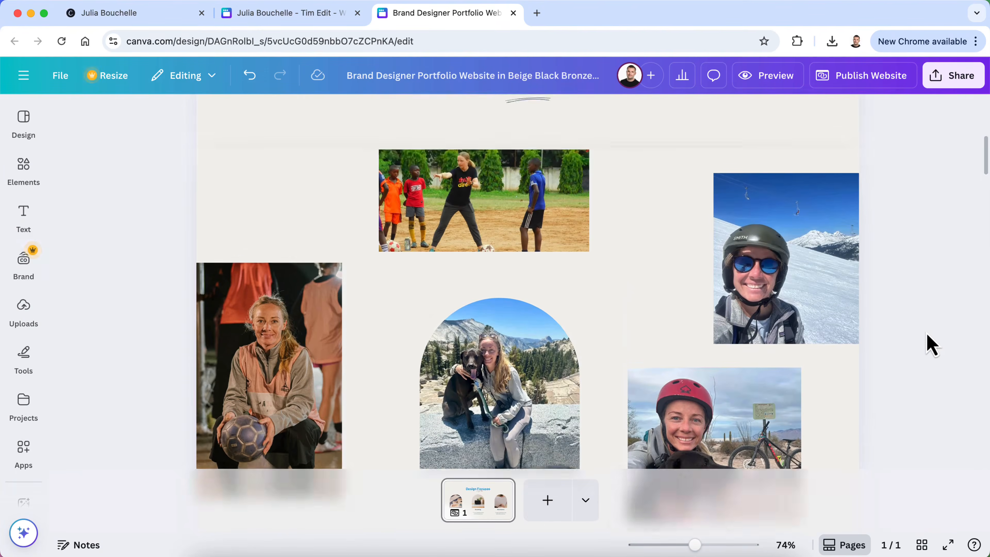
scroll(931, 345, down, 7)
scroll(931, 345, up, 4)
click(767, 75)
scroll(761, 296, down, 2)
scroll(444, 343, down, 5)
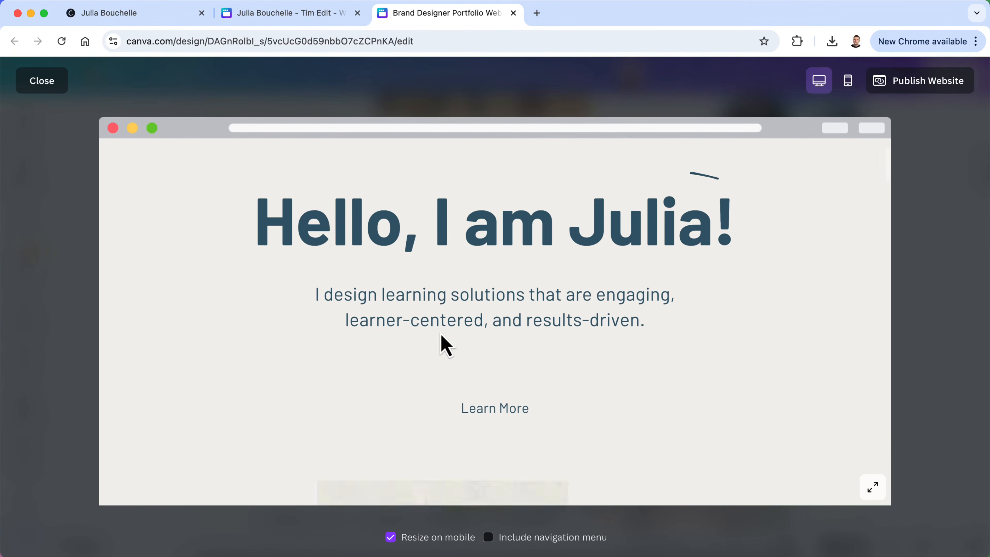
scroll(504, 354, down, 15)
scroll(505, 353, up, 12)
scroll(505, 353, down, 5)
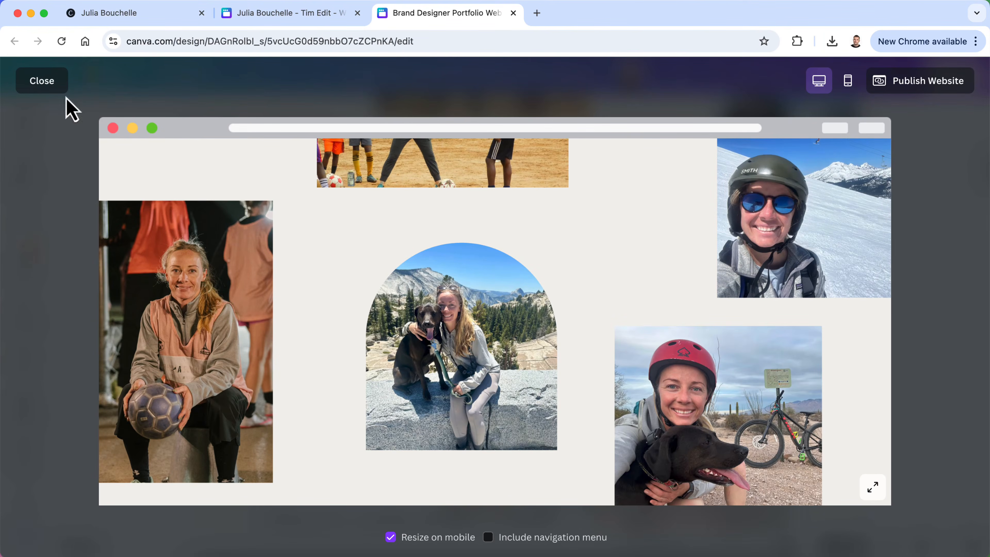
click(55, 82)
scroll(439, 339, up, 10)
Change the headline greeting from 'Hello' to 'Hey'
click(419, 296)
click(415, 285)
key(BackSpace)
key(BackSpace)
text(\)
key(BackSpace)
key(BackSpace)
text(y)
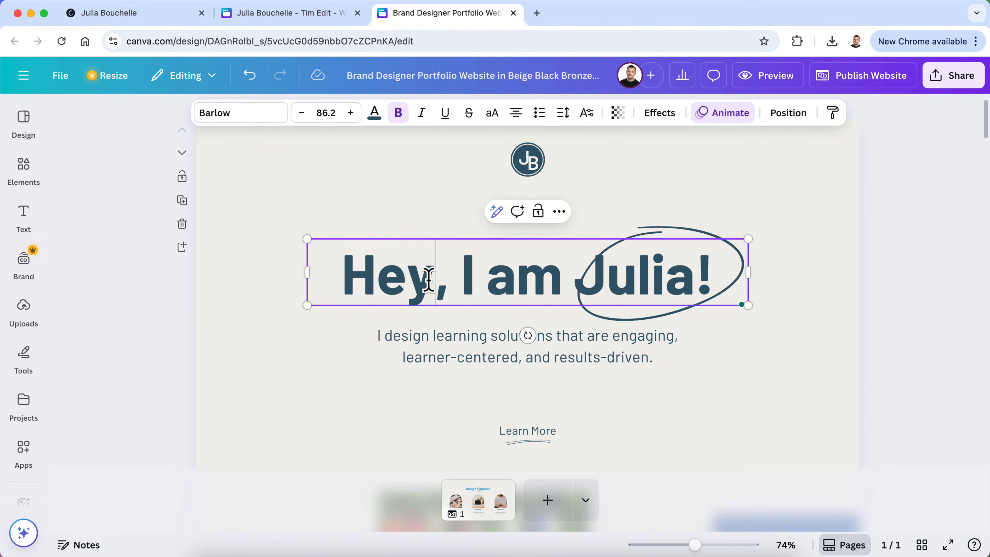
Nudge the circle scribble slightly left around the name and review the page
click(684, 255)
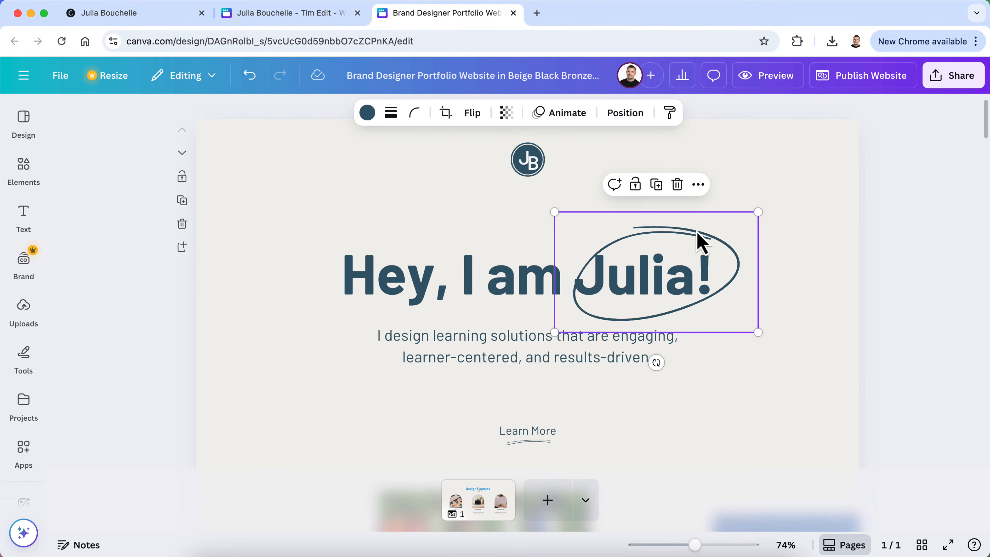
drag(698, 233, 689, 231)
click(923, 263)
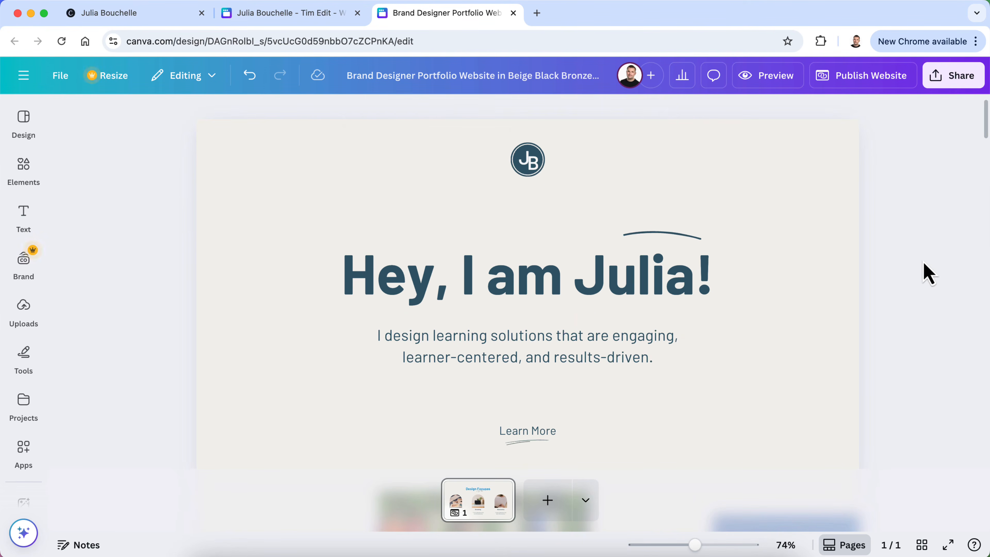
scroll(929, 273, down, 20)
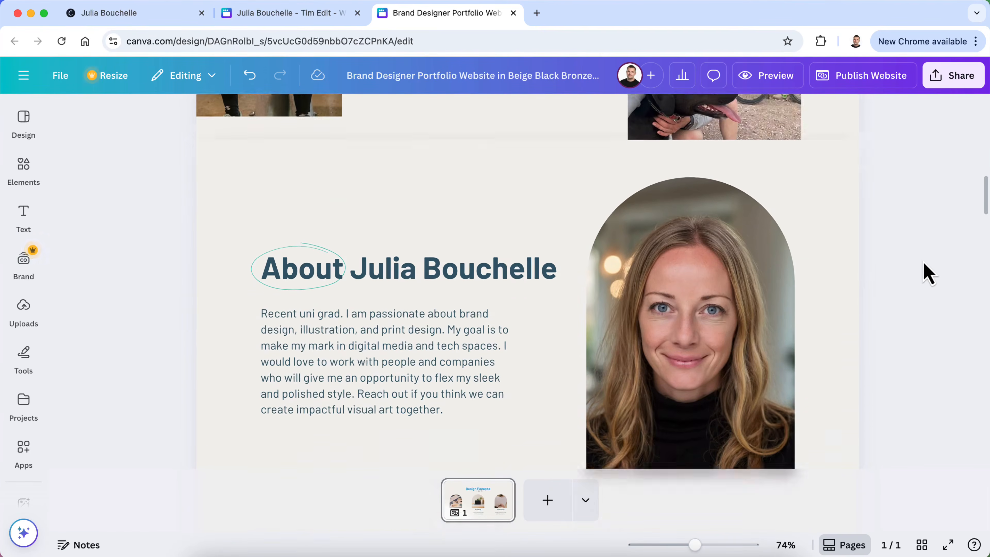
scroll(926, 271, down, 3)
scroll(375, 409, down, 10)
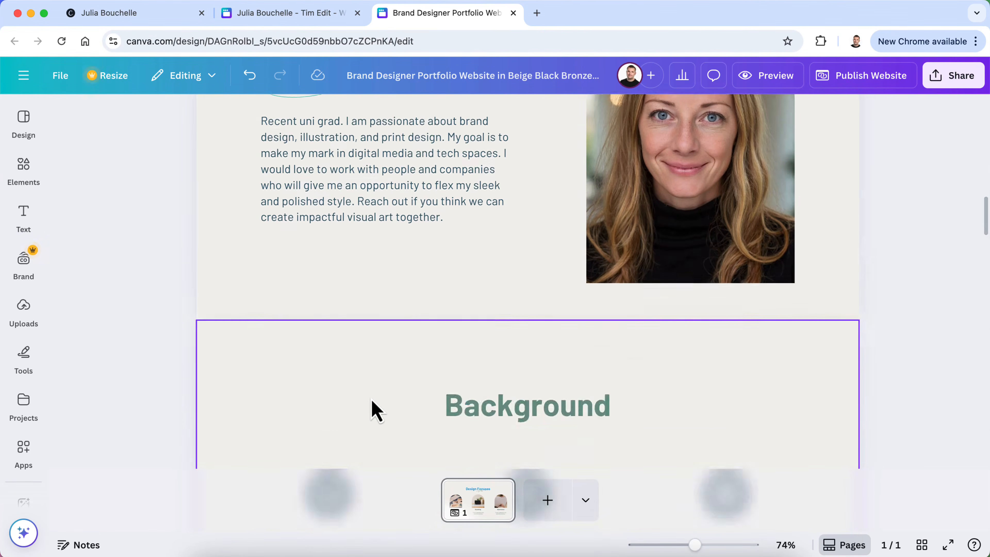
scroll(372, 405, down, 5)
scroll(372, 405, up, 7)
scroll(372, 406, down, 12)
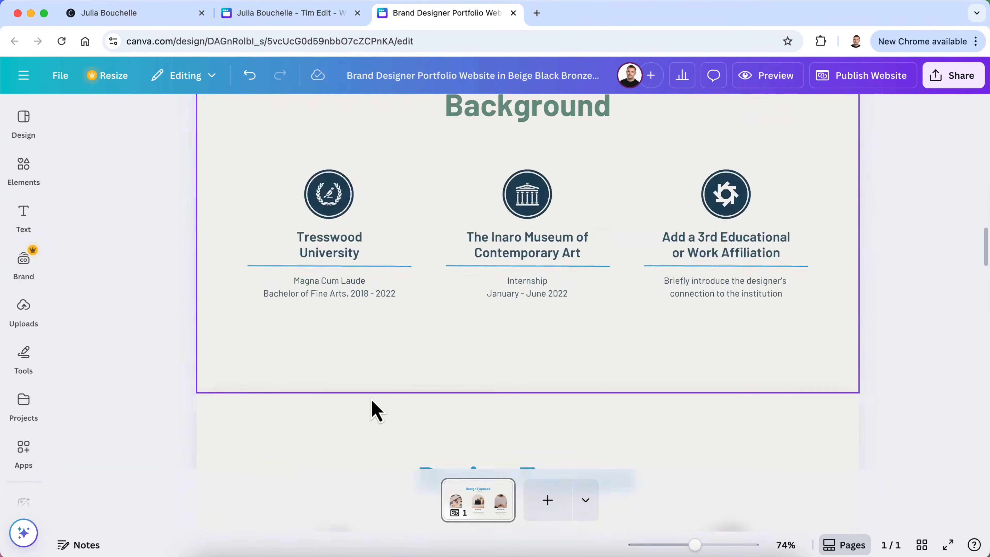
scroll(372, 398, down, 15)
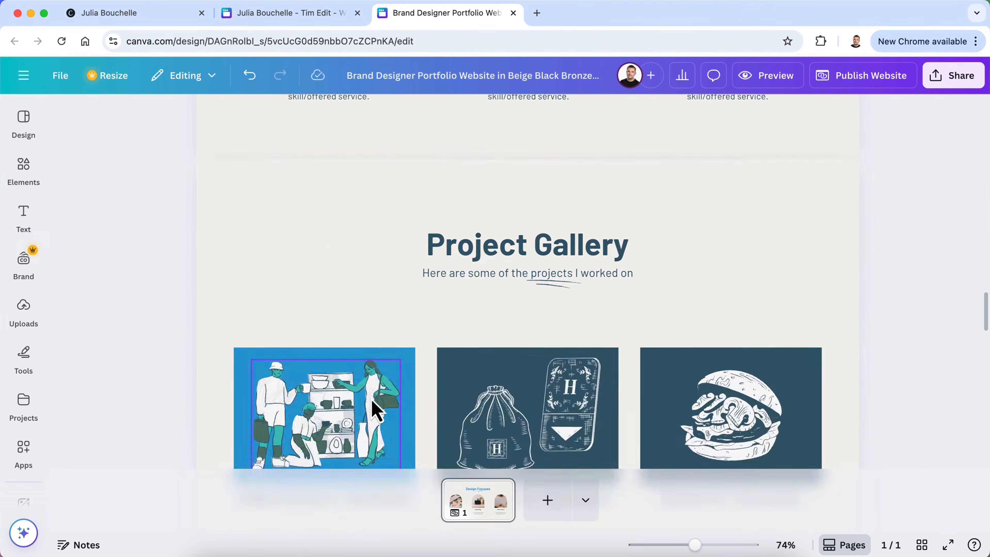
scroll(372, 407, up, 20)
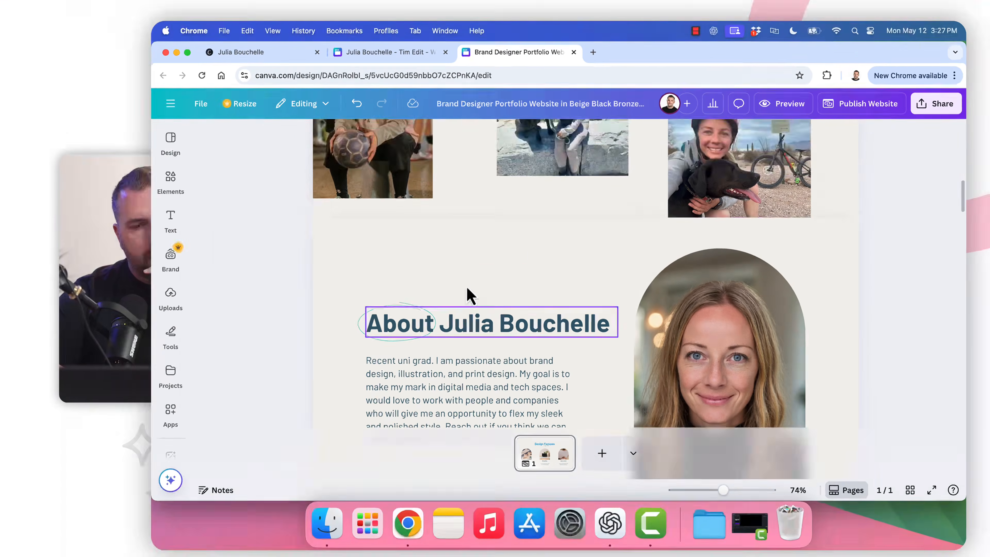
scroll(385, 308, up, 10)
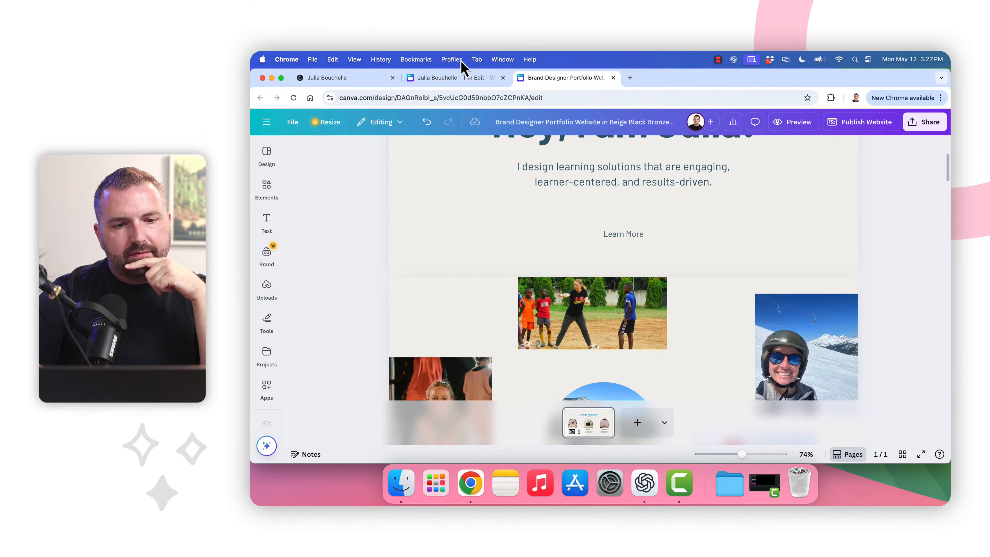
Open the older Tim Edit portfolio design and select its About Me body text
click(466, 78)
scroll(484, 308, down, 6)
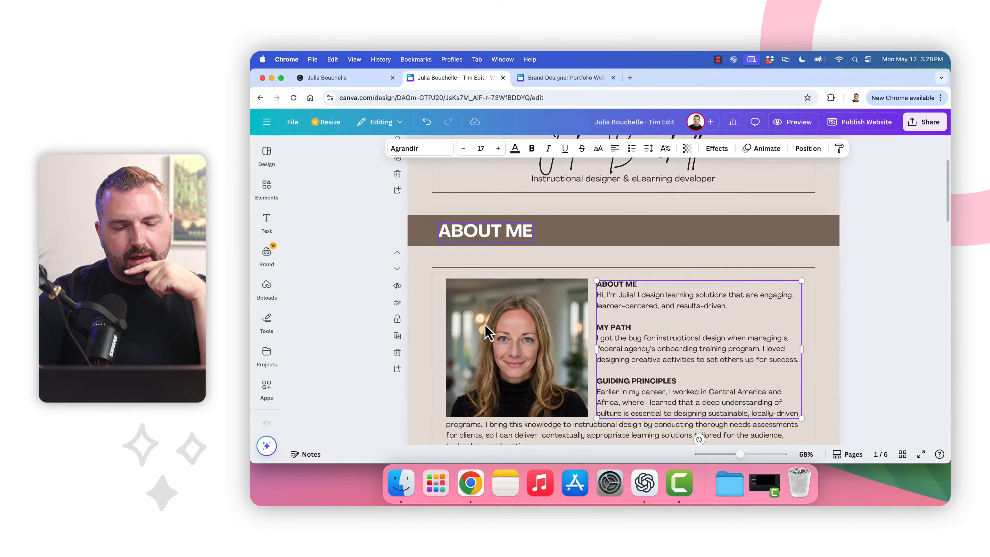
click(485, 324)
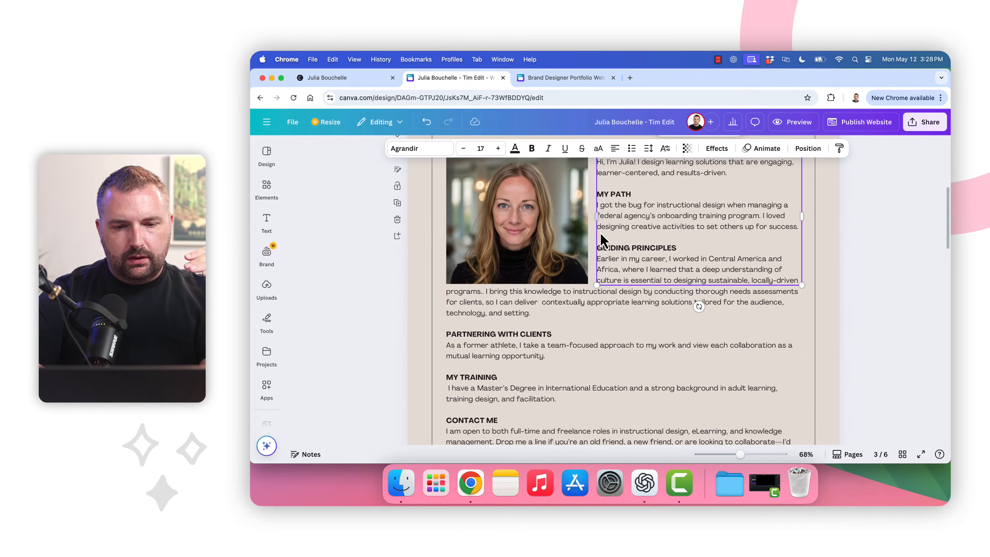
scroll(629, 335, down, 3)
scroll(630, 336, down, 5)
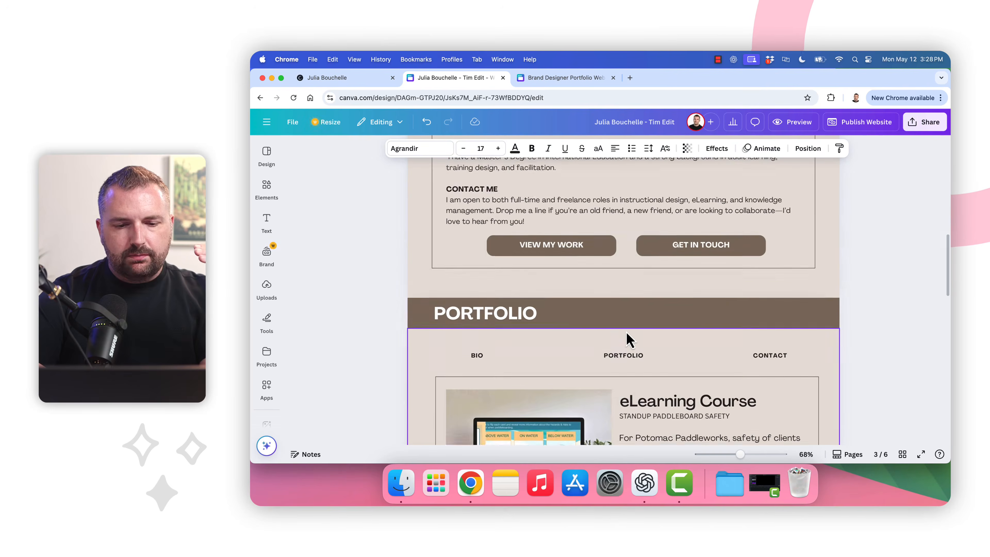
scroll(629, 336, up, 15)
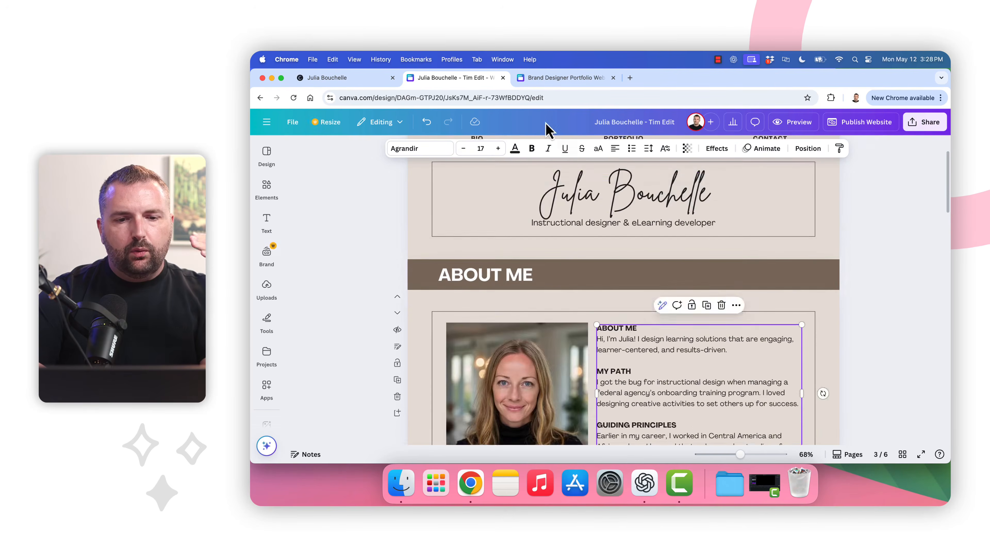
click(550, 80)
scroll(720, 331, up, 5)
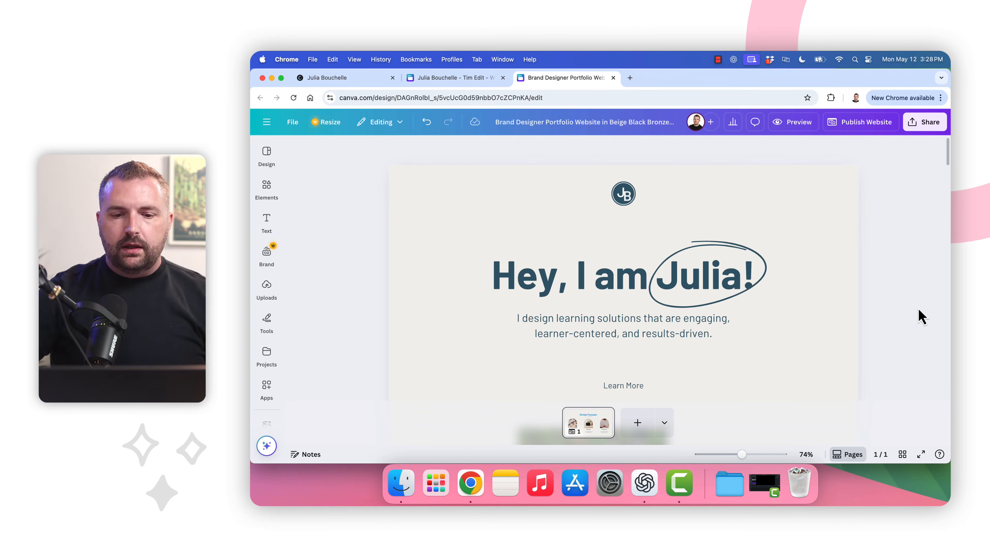
scroll(585, 254, down, 10)
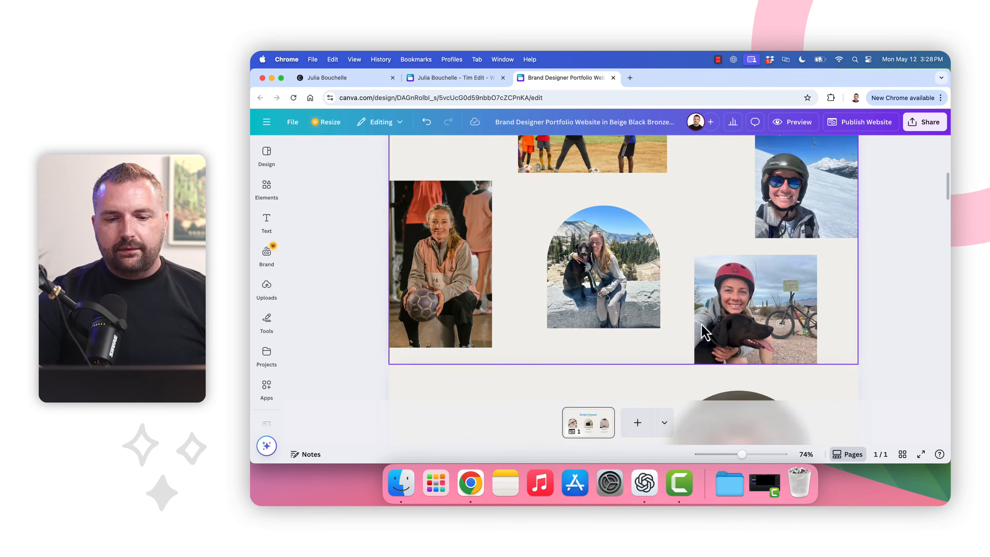
scroll(643, 319, down, 2)
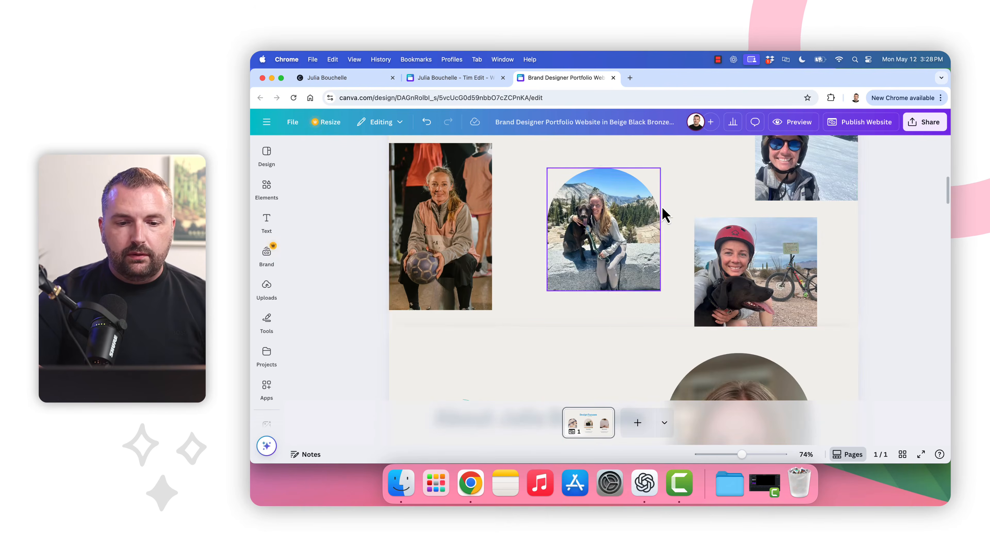
scroll(591, 301, down, 5)
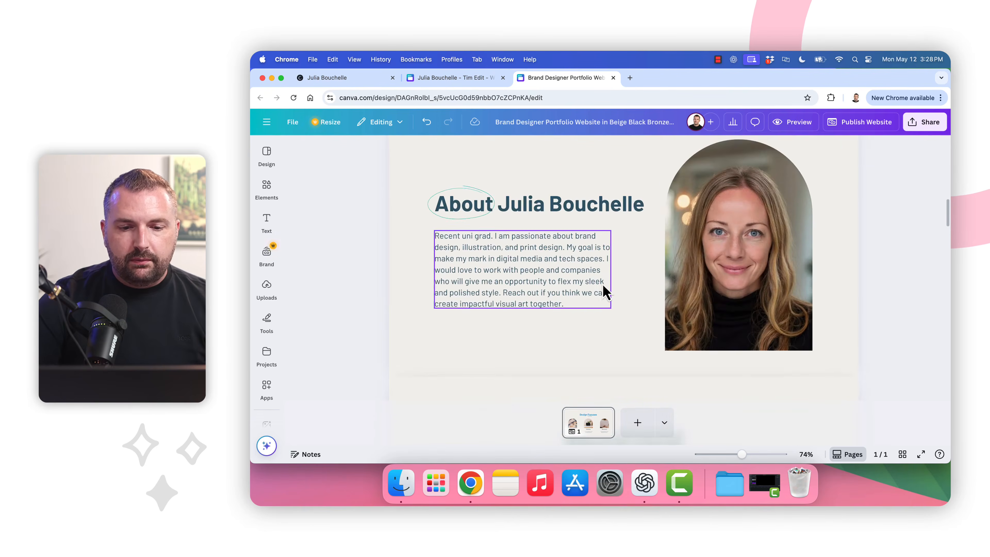
scroll(626, 290, down, 5)
scroll(627, 292, down, 20)
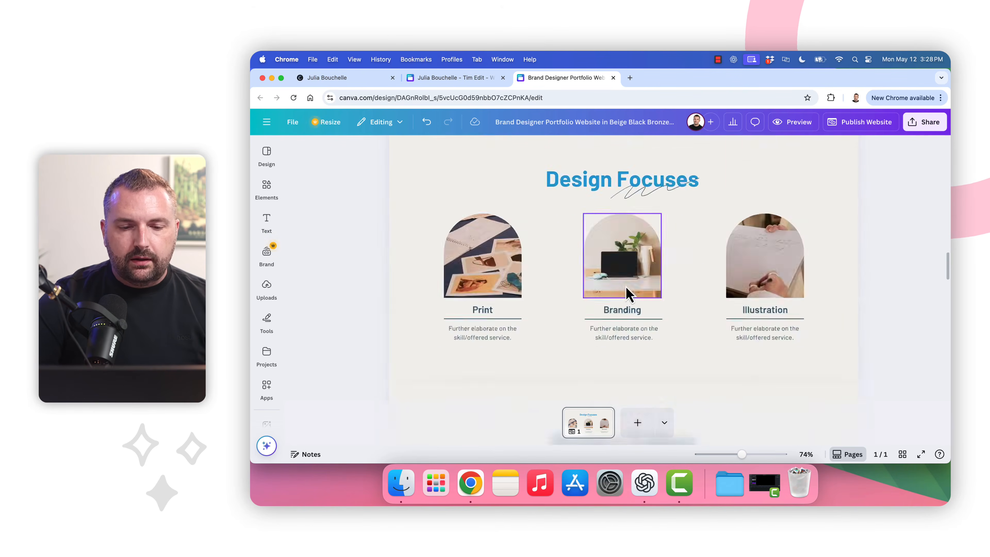
scroll(627, 293, up, 20)
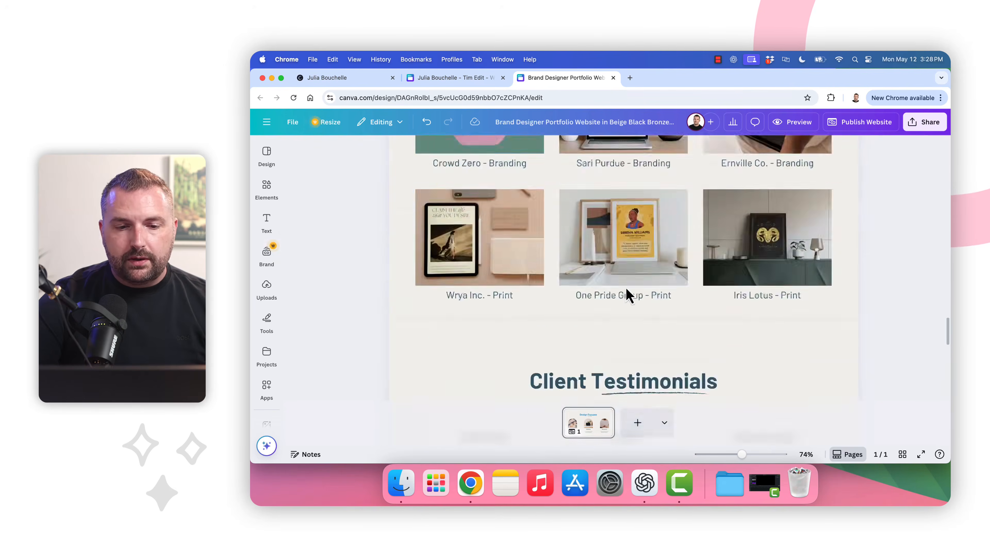
scroll(628, 295, up, 3)
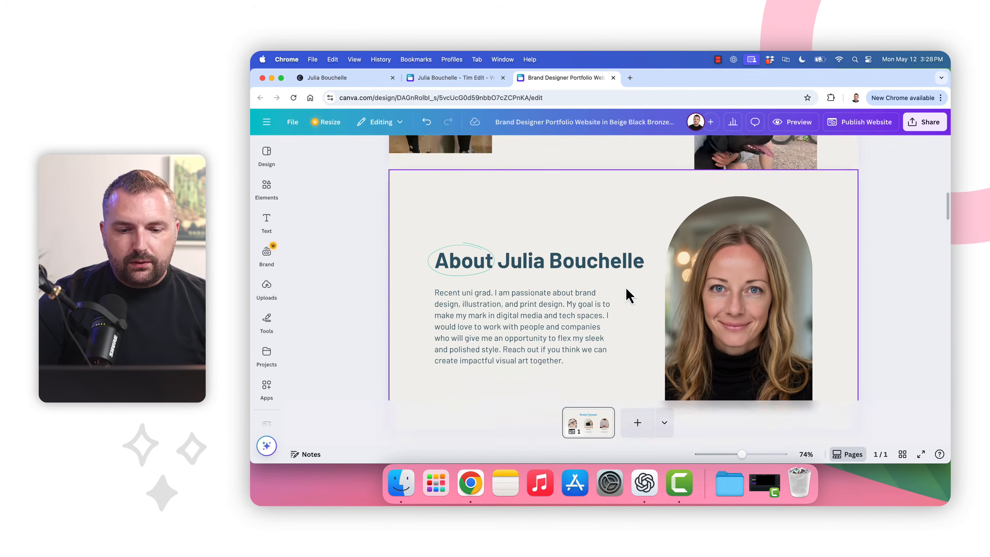
scroll(634, 291, down, 2)
scroll(492, 281, down, 2)
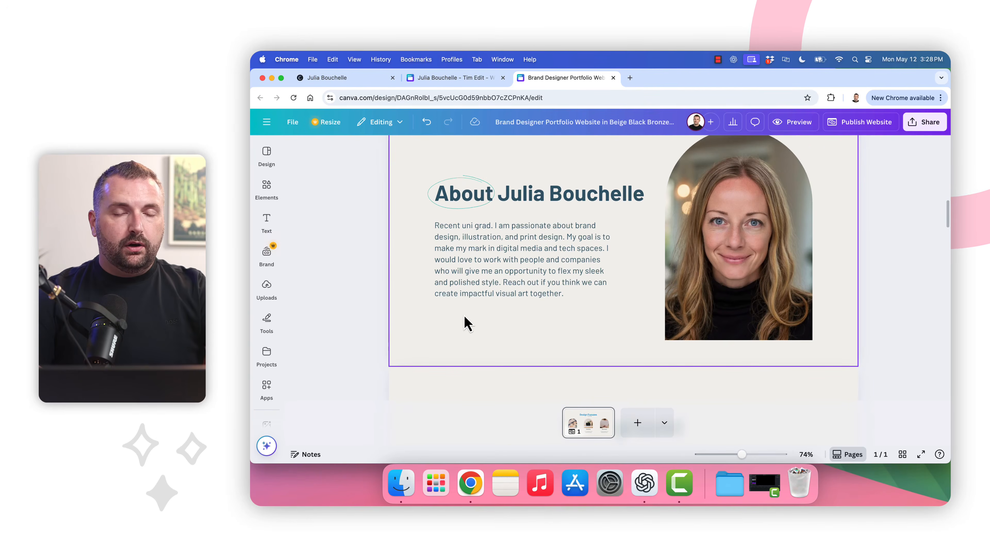
scroll(466, 323, down, 20)
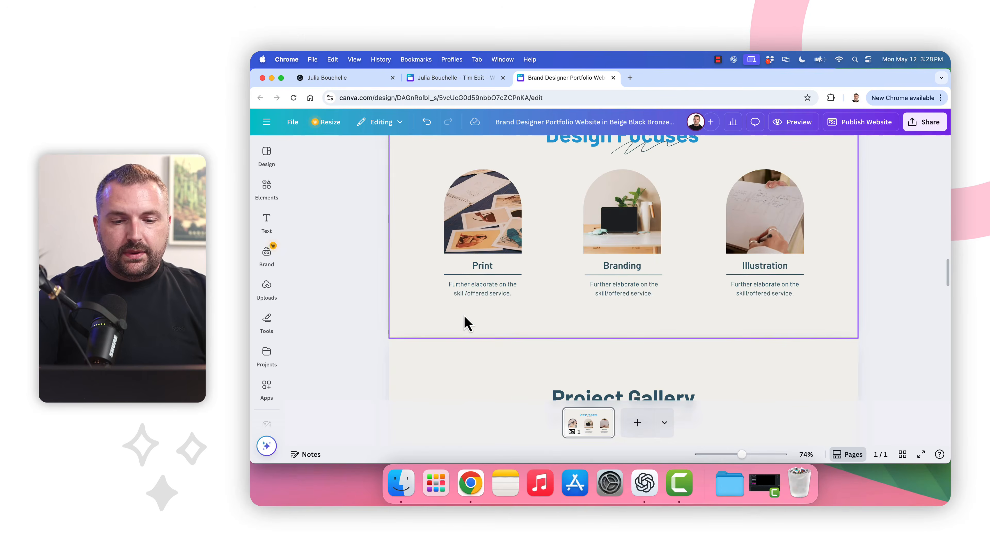
scroll(467, 323, down, 3)
scroll(480, 280, up, 3)
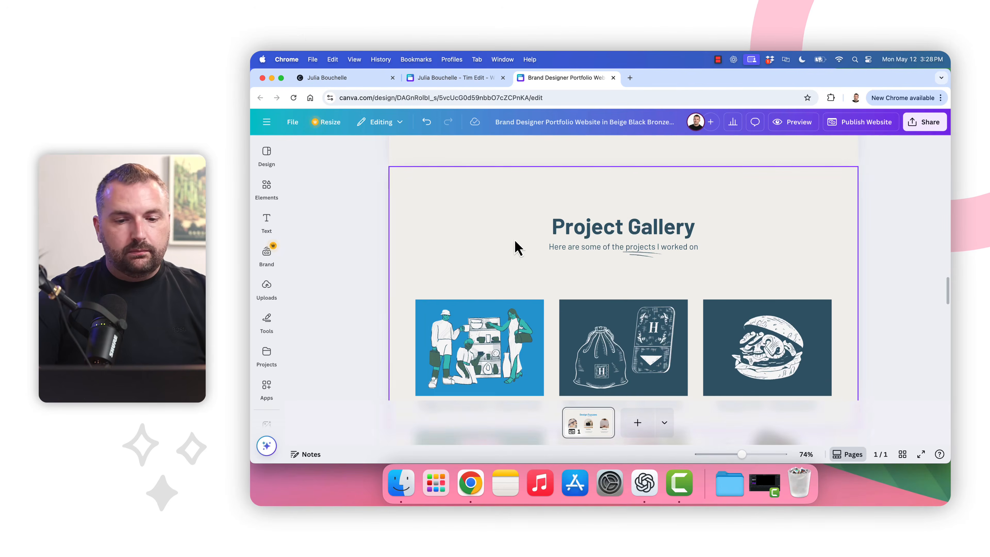
scroll(663, 271, down, 3)
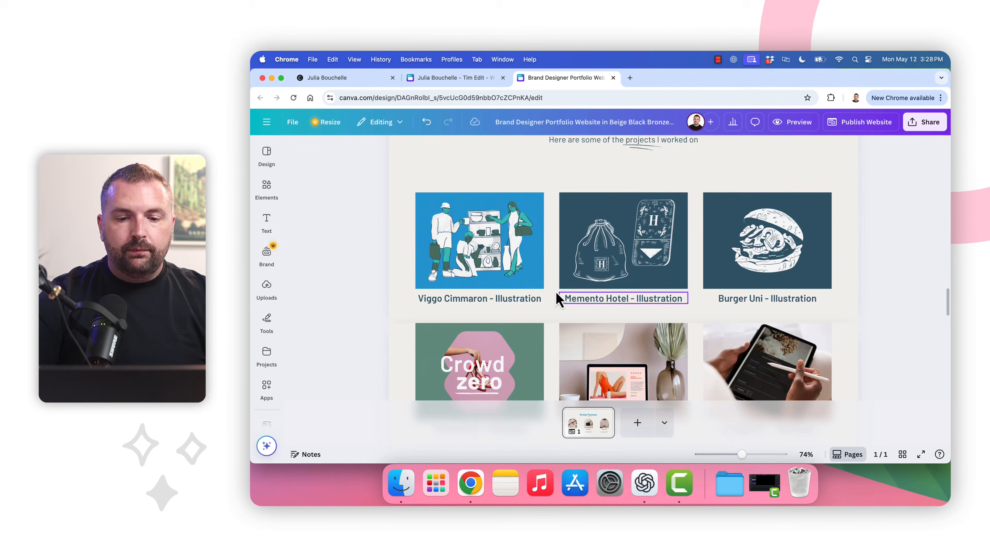
scroll(547, 327, down, 3)
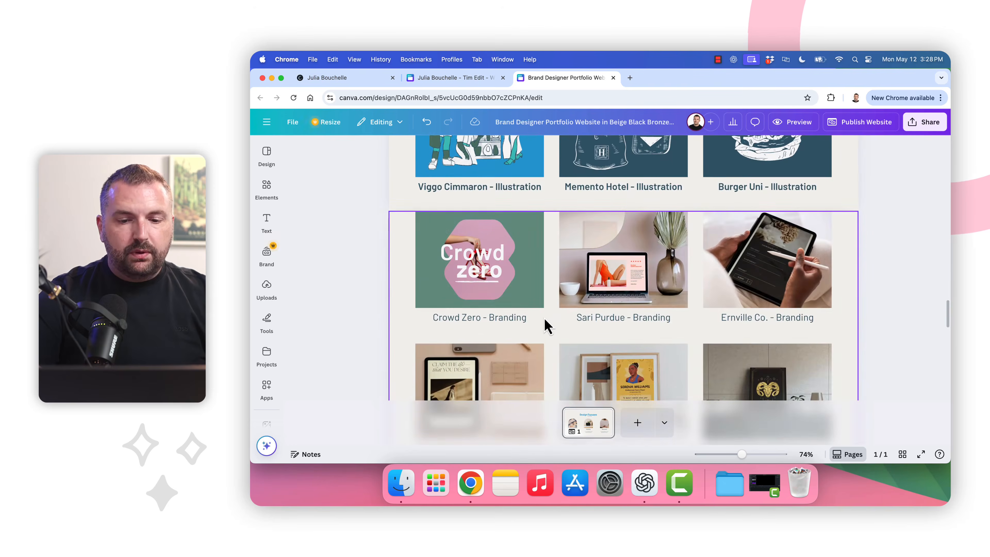
scroll(547, 326, down, 10)
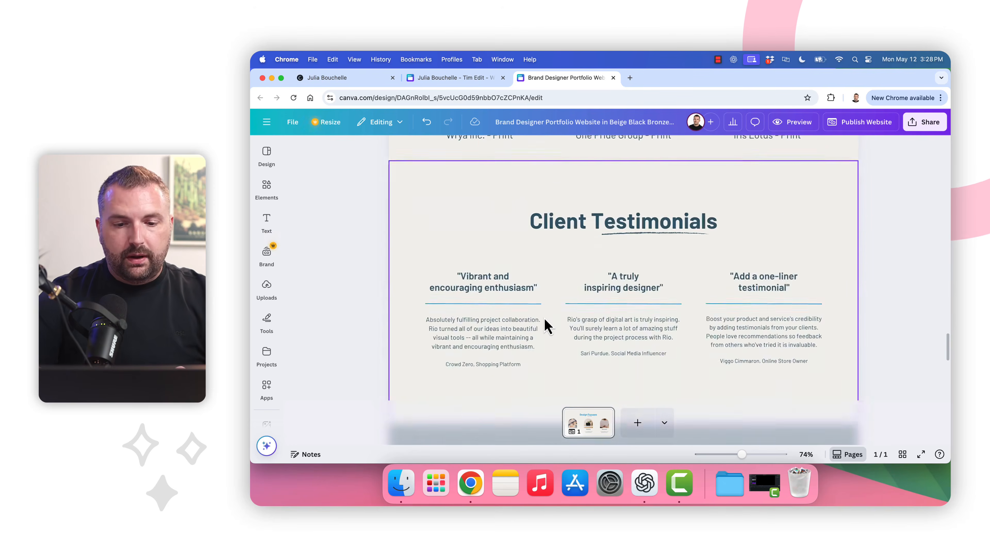
scroll(547, 327, down, 4)
scroll(547, 327, up, 6)
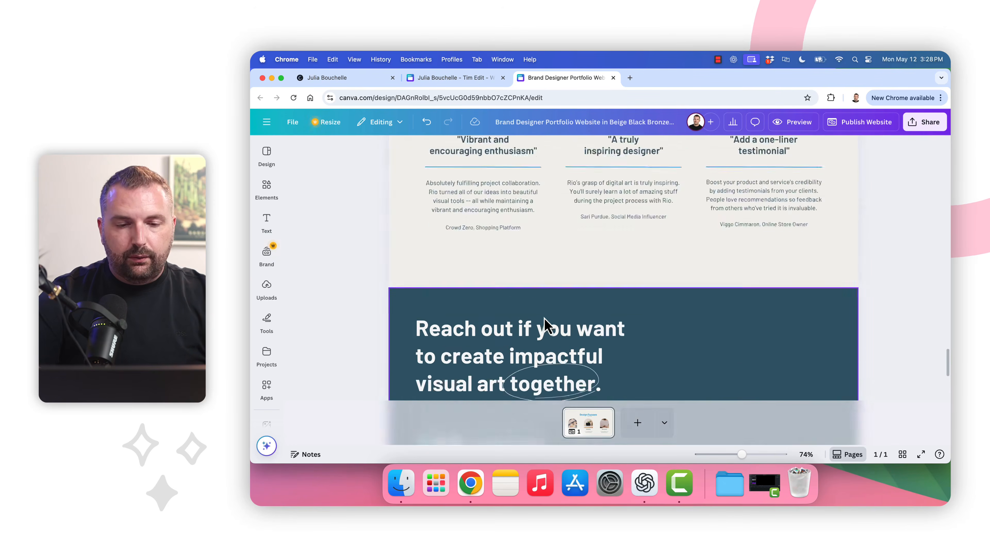
scroll(547, 327, up, 1)
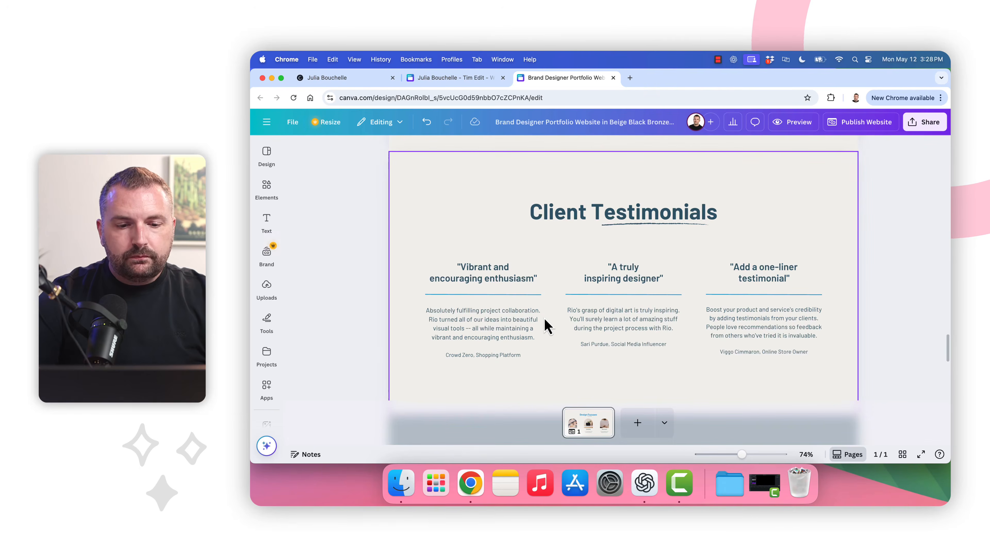
scroll(547, 326, up, 20)
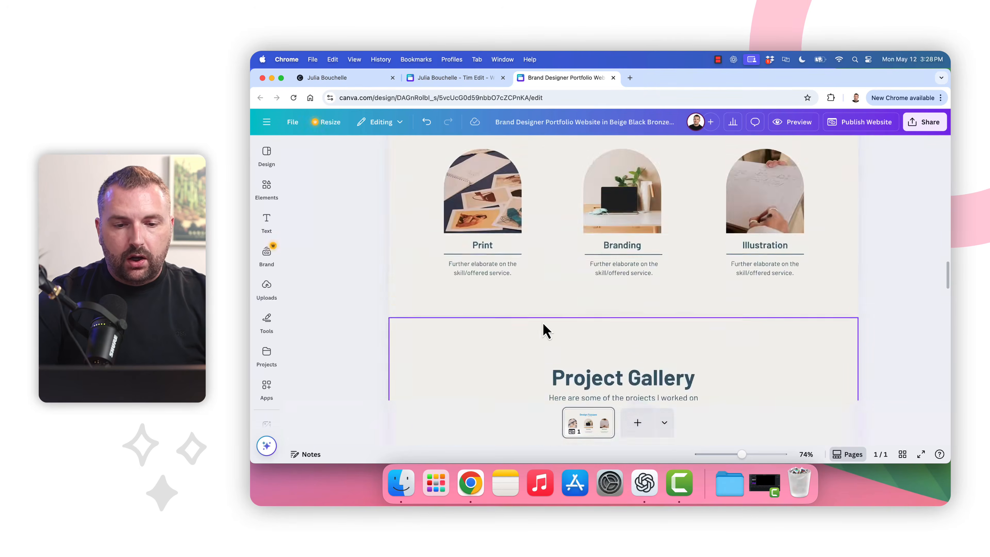
scroll(547, 330, up, 10)
scroll(546, 327, down, 1)
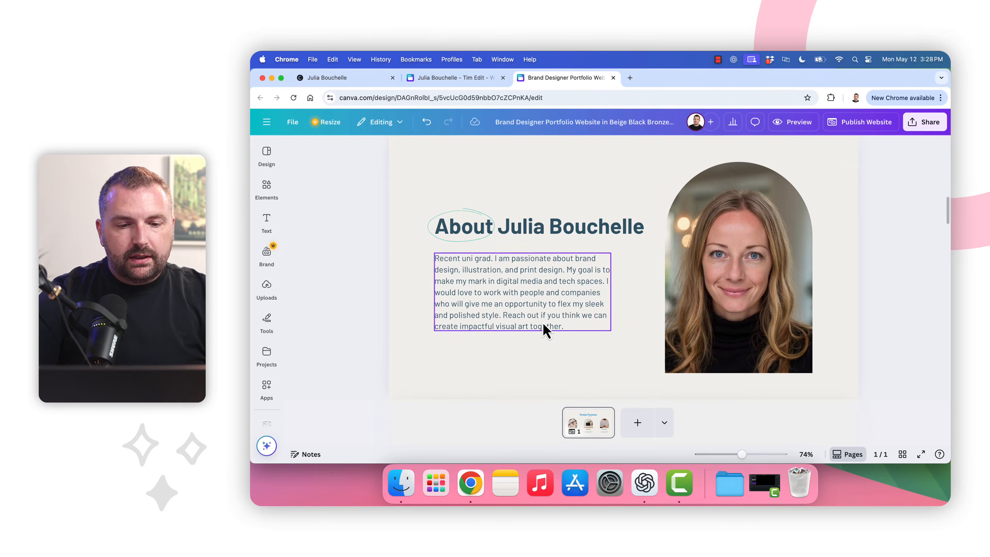
scroll(563, 314, down, 1)
scroll(563, 314, up, 1)
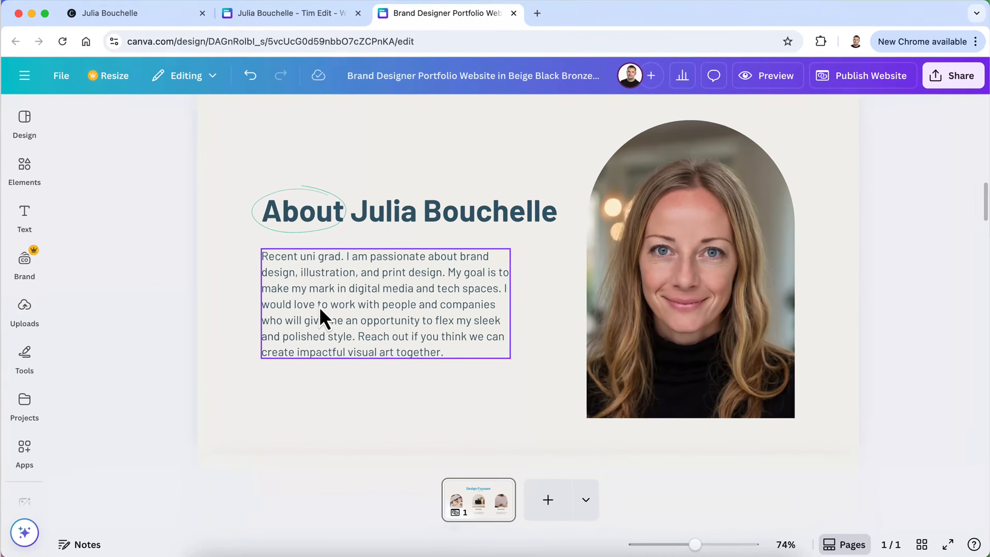
Switch to the Tim Edit design and read through its About Me page text
click(289, 13)
scroll(444, 335, down, 3)
scroll(545, 331, down, 2)
scroll(431, 395, down, 2)
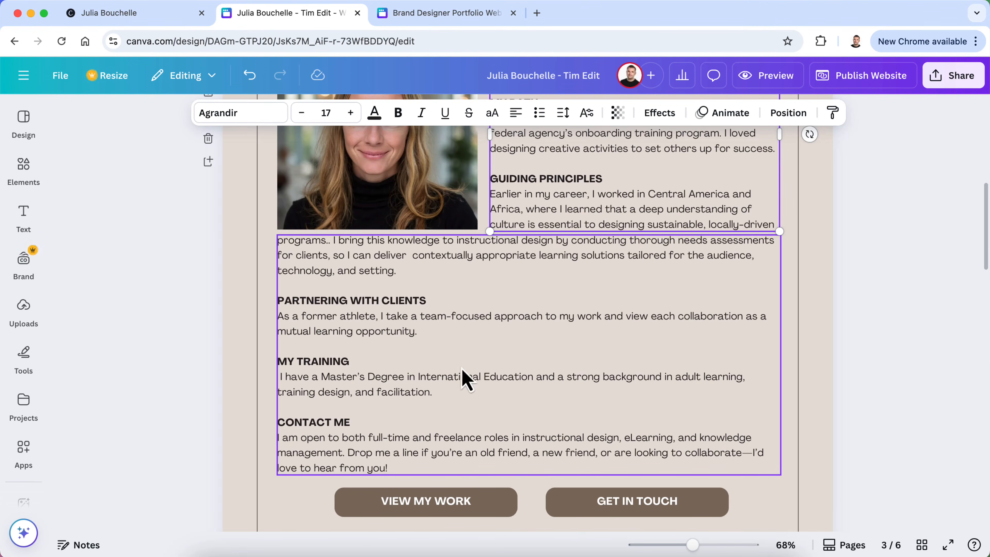
scroll(512, 341, up, 3)
scroll(511, 338, down, 2)
scroll(513, 345, down, 6)
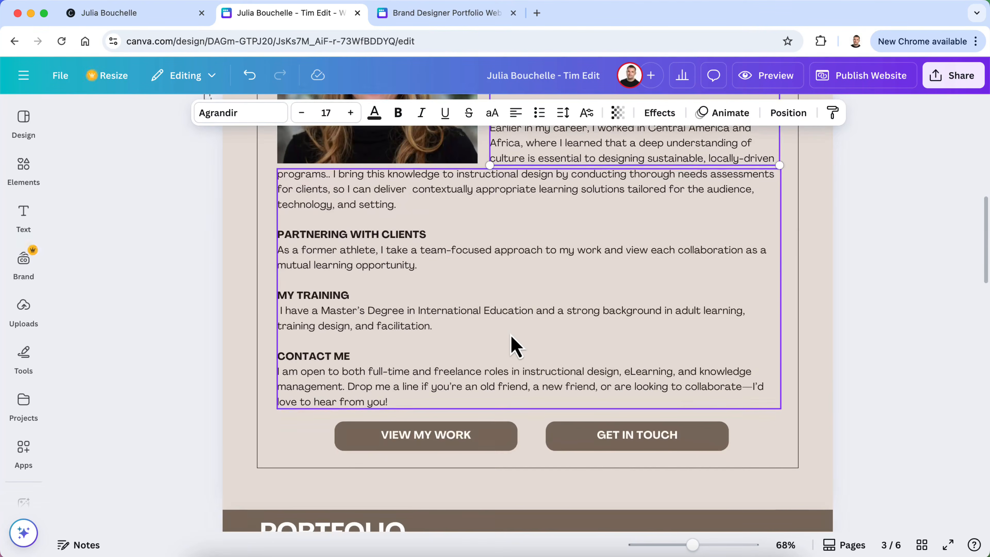
scroll(511, 336, up, 15)
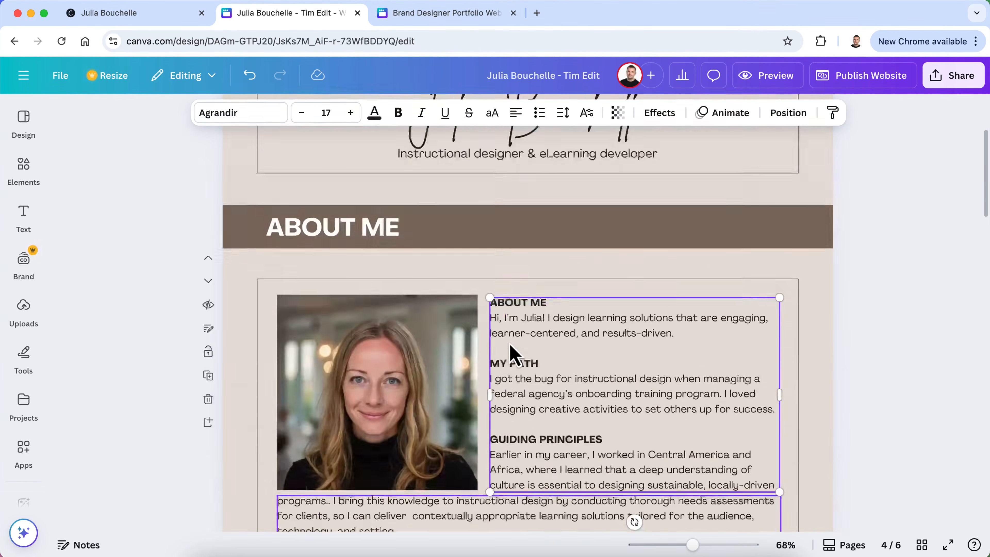
scroll(509, 344, down, 10)
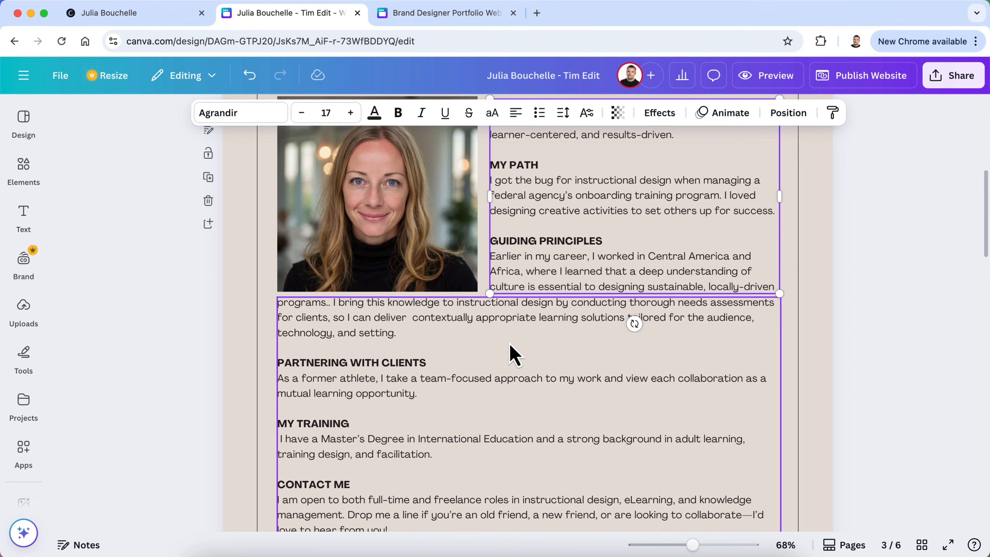
scroll(510, 349, up, 2)
scroll(546, 451, down, 2)
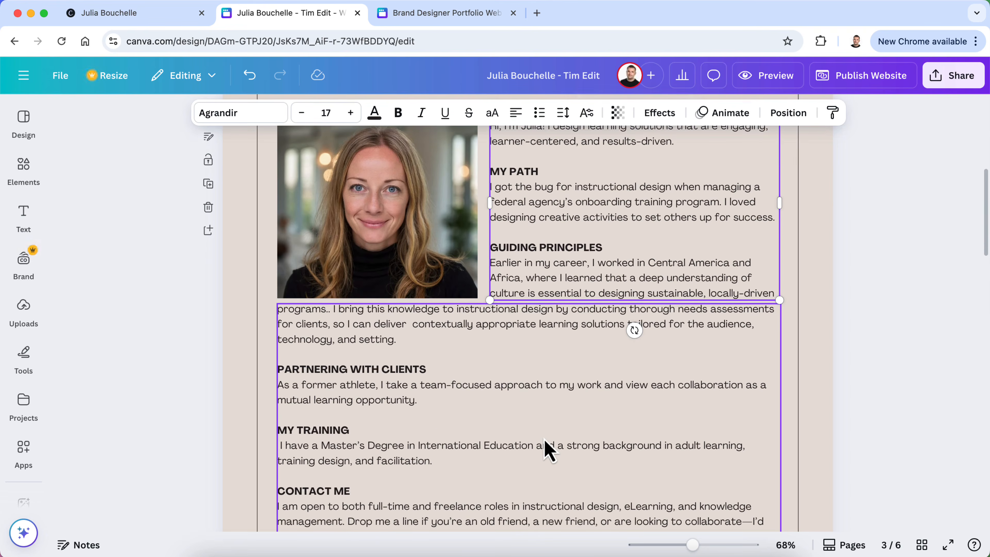
click(557, 555)
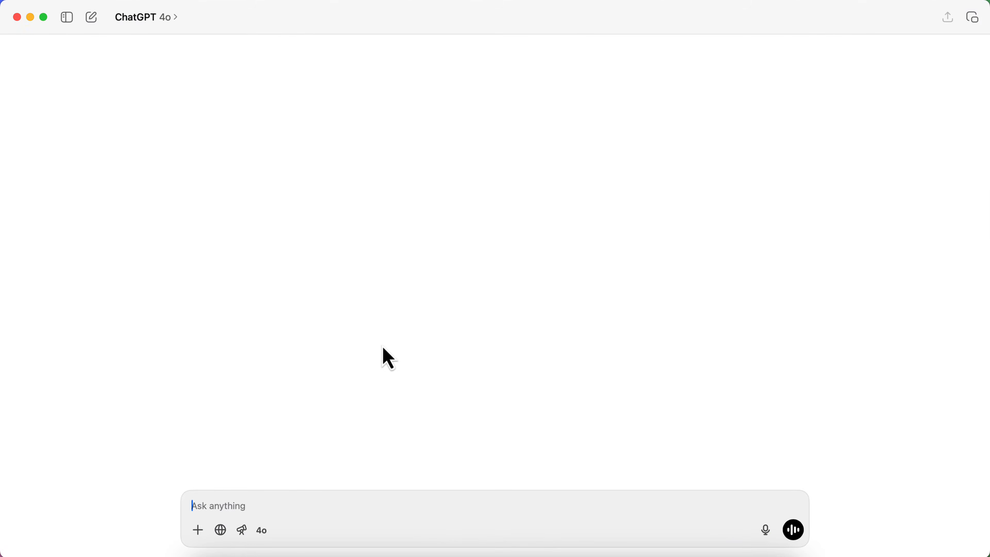
Draft a ChatGPT prompt asking for a short home-page paragraph and a more detailed About Me page
key(ctrl+Up)
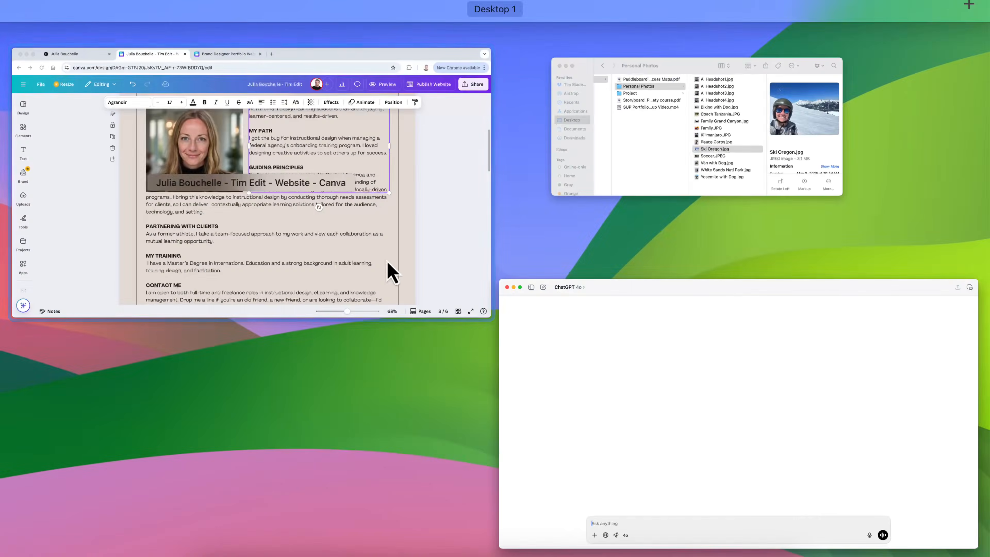
click(389, 281)
key(ctrl+Up)
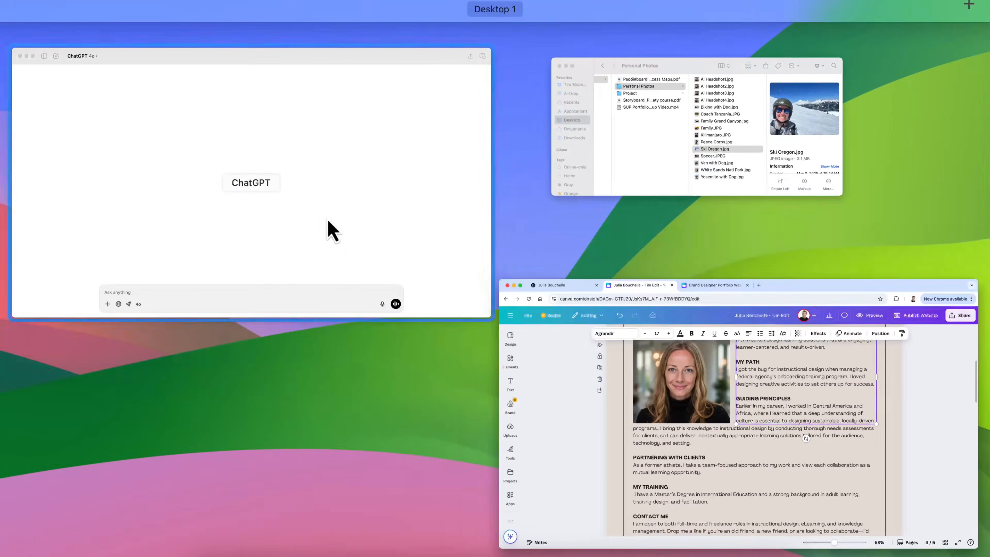
click(329, 232)
text(Hey!)
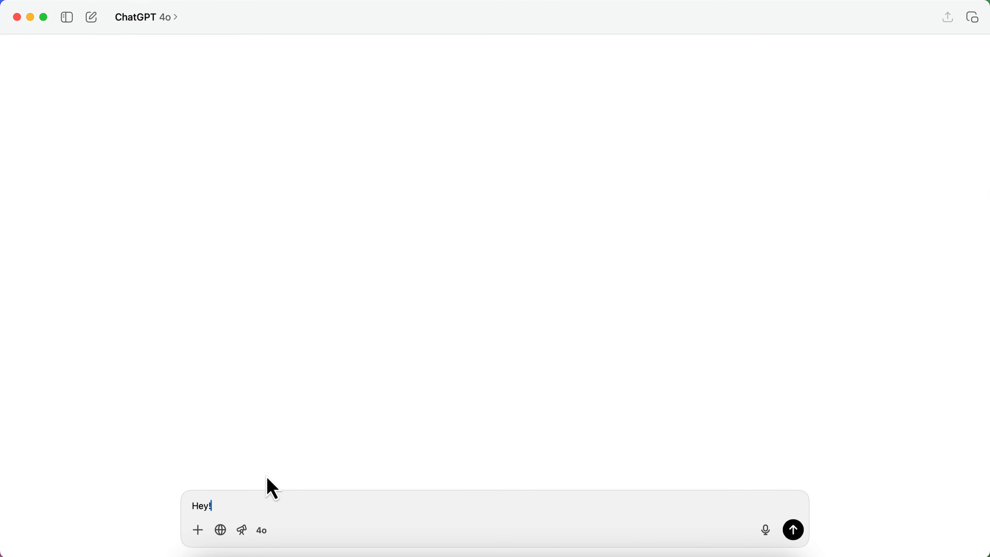
text( I'm working on helping one of my s)
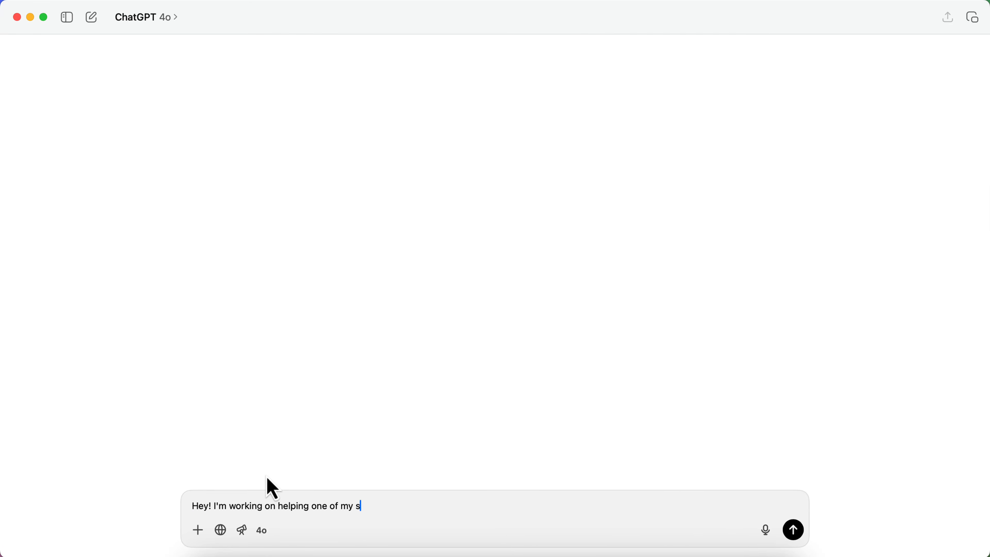
text(tudents redesign their portfolio. We nee)
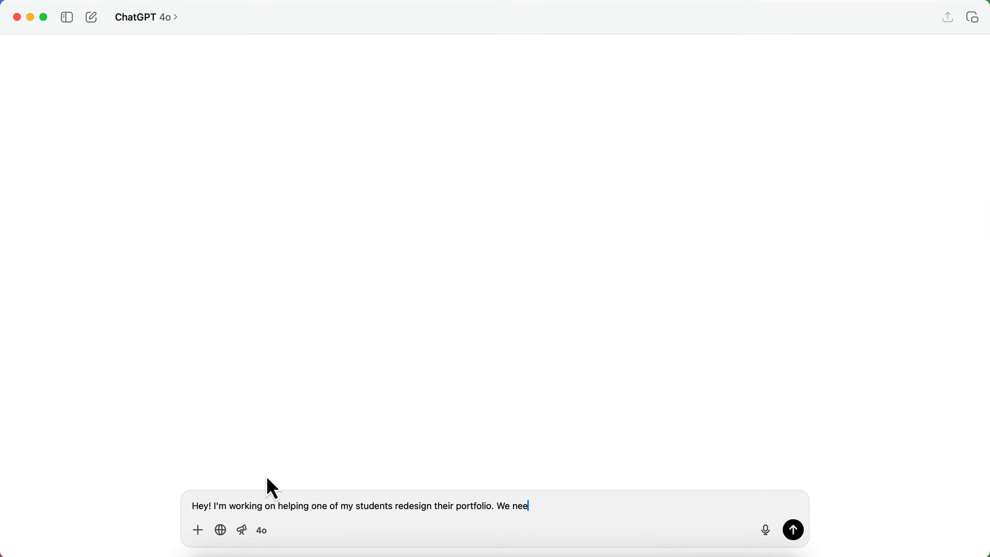
text(d to work on refining the copy fo)
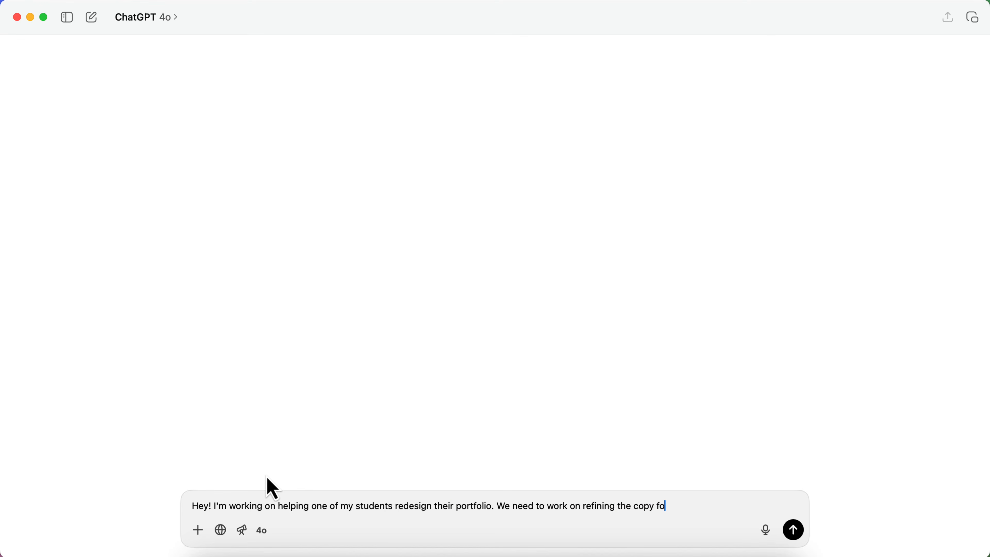
text(r her about me section on the home page, along with)
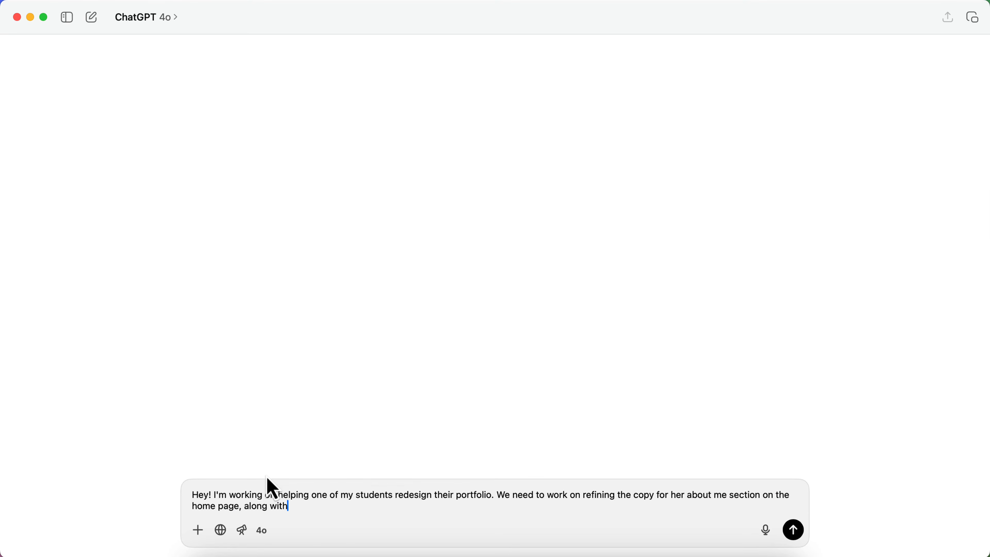
text( the content)
text( that will go on her Abou)
text(t Me apge)
key(BackSpace)
key(BackSpace)
key(BackSpace)
text(page. I wo)
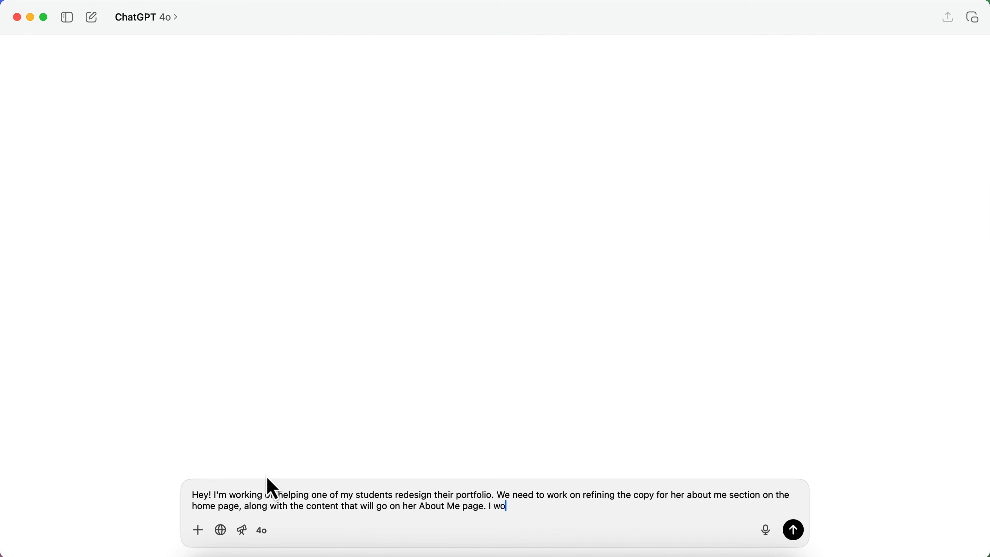
text(nt a sma)
text(agraph for the home page)
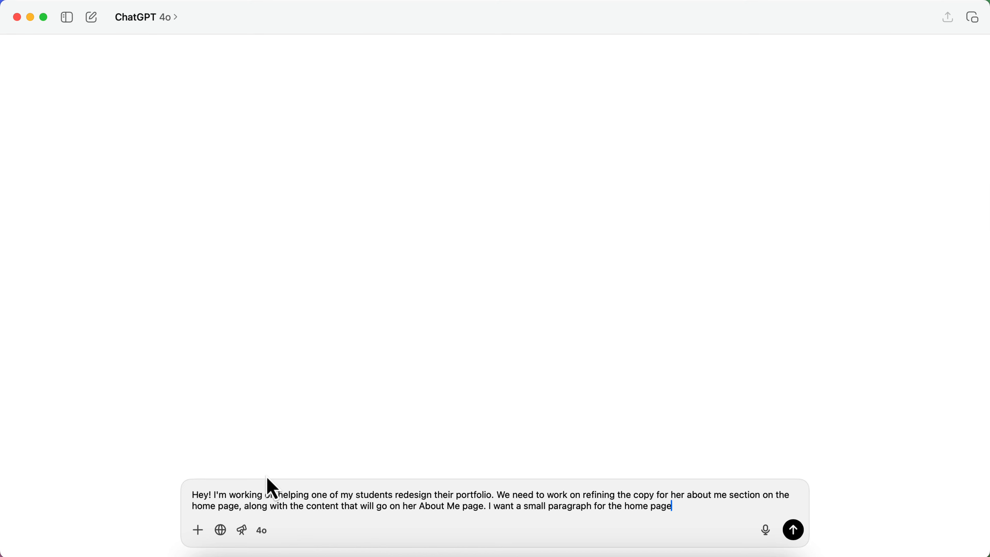
text(...and then more detail on th)
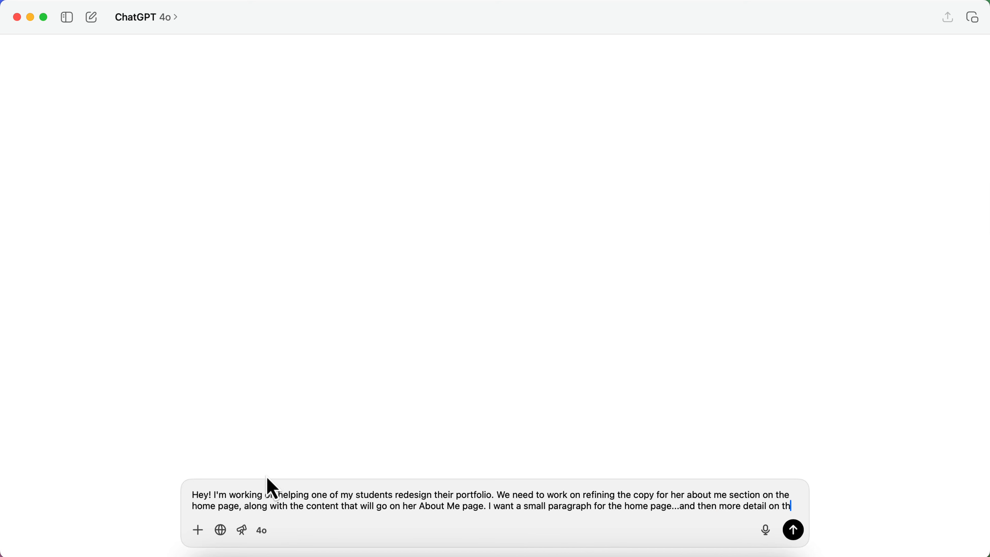
text(e about me page. )
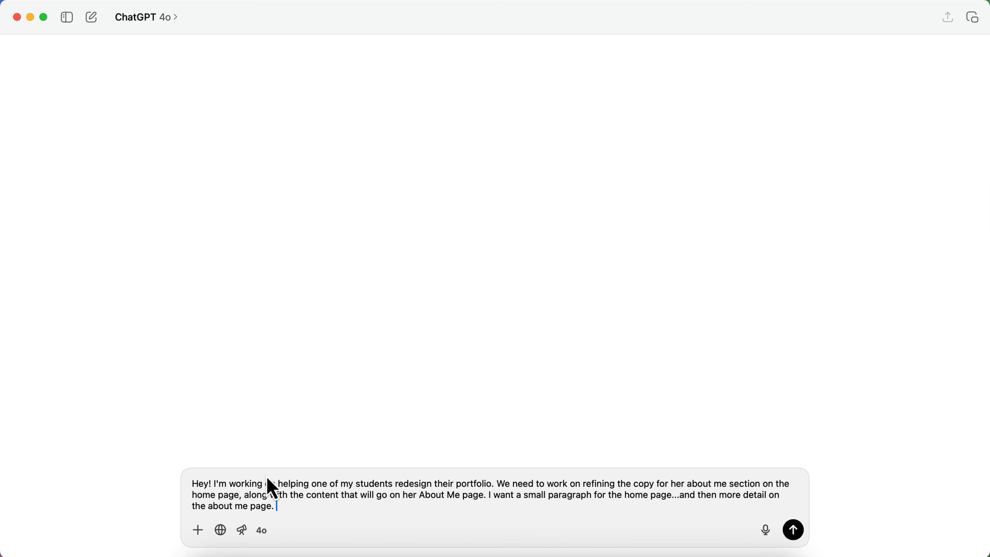
text(Here's the current content:)
key(shift+Return)
key(shift+Return)
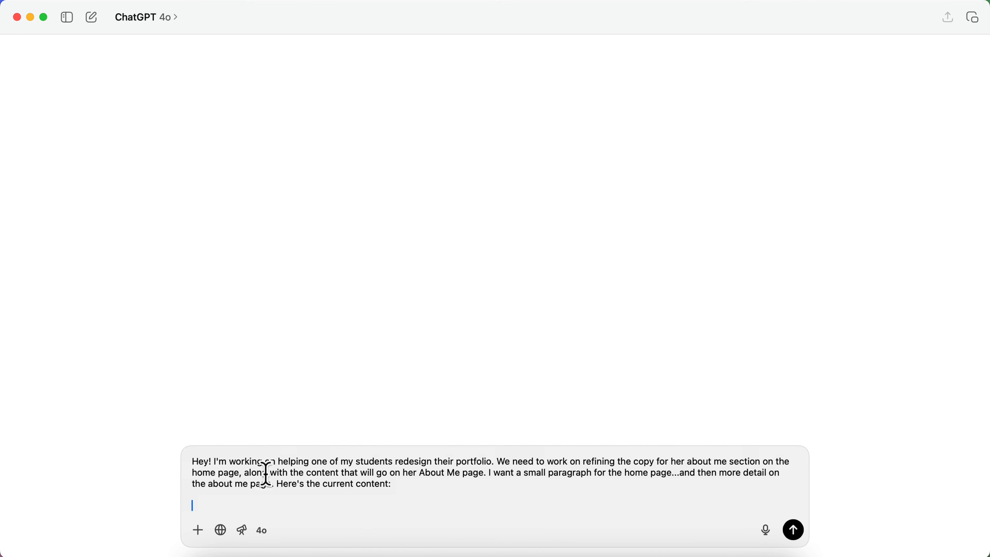
Copy the About Me, My Path and Guiding Principles text and paste it into ChatGPT
key(ctrl+Up)
click(250, 181)
scroll(606, 316, up, 3)
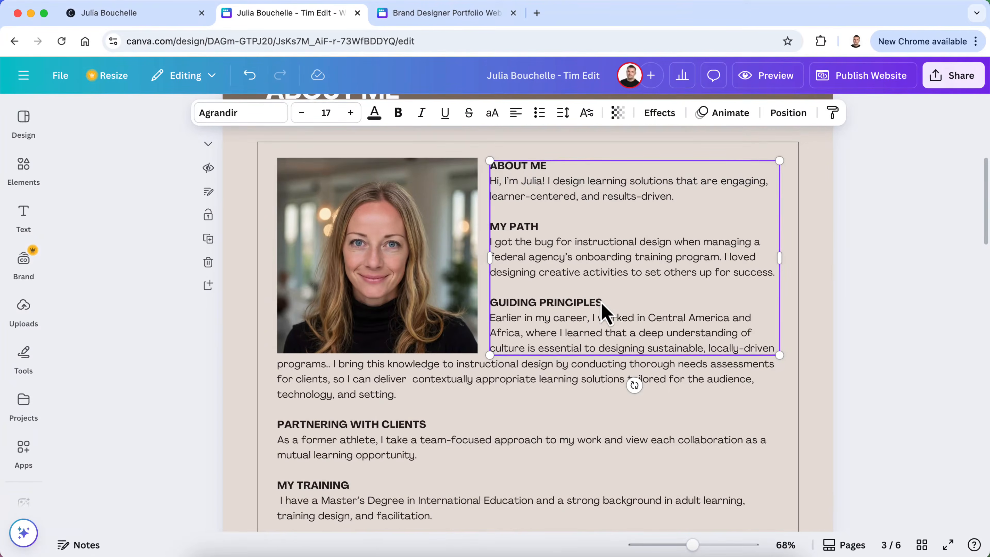
double_click(616, 317)
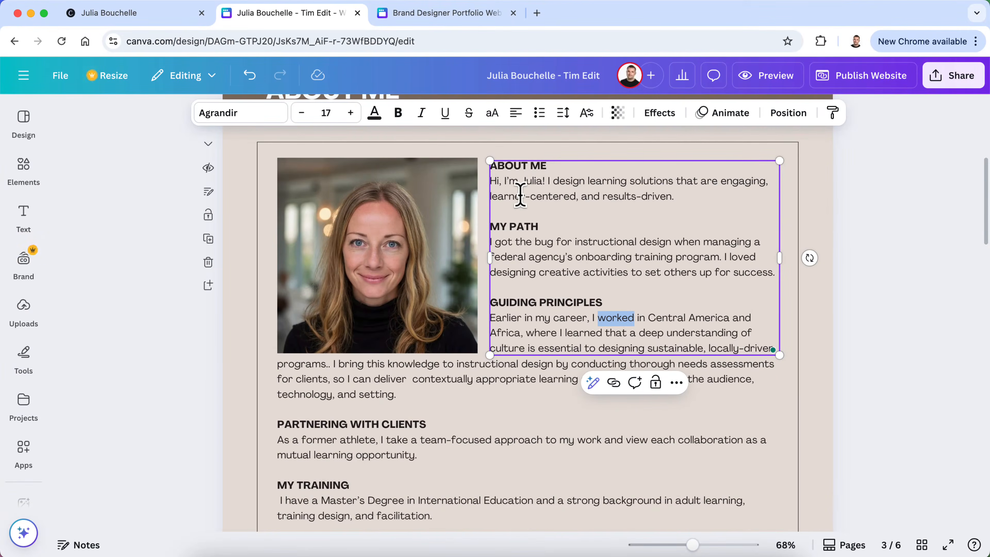
drag(490, 163, 742, 372)
key(super+c)
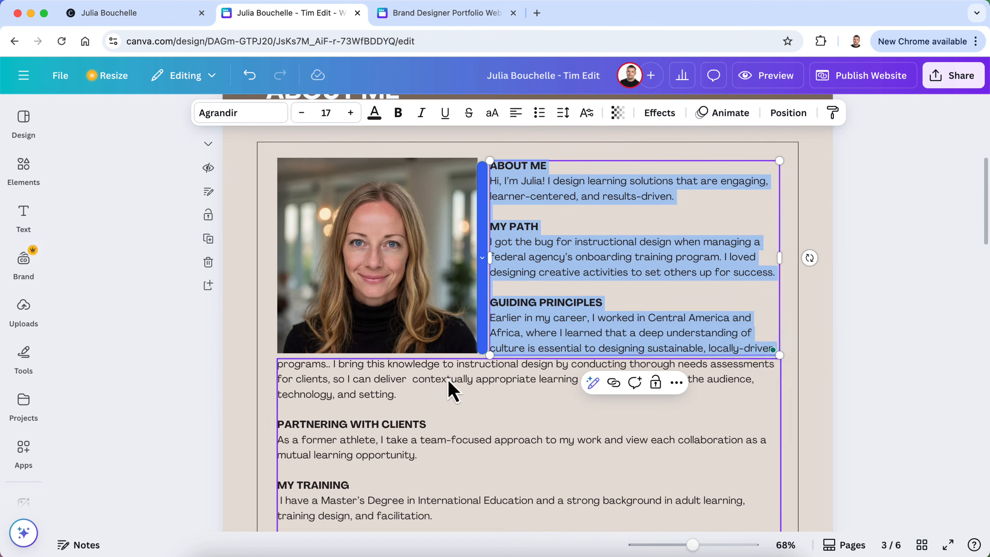
key(ctrl+Up)
click(346, 250)
key(super+v)
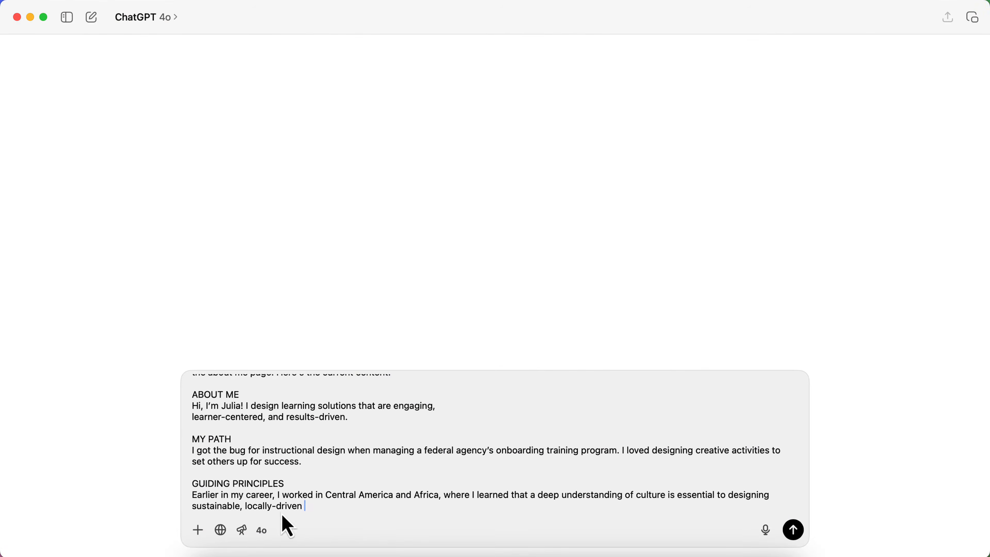
Copy the My Training and Contact Me paragraphs and paste them into the prompt too
key(ctrl+Up)
click(342, 232)
click(864, 354)
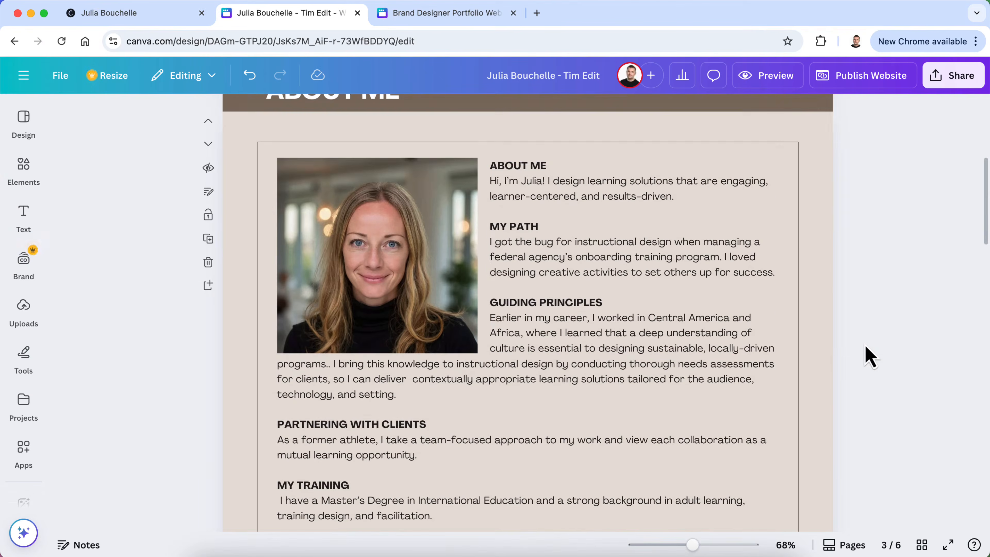
scroll(521, 337, down, 4)
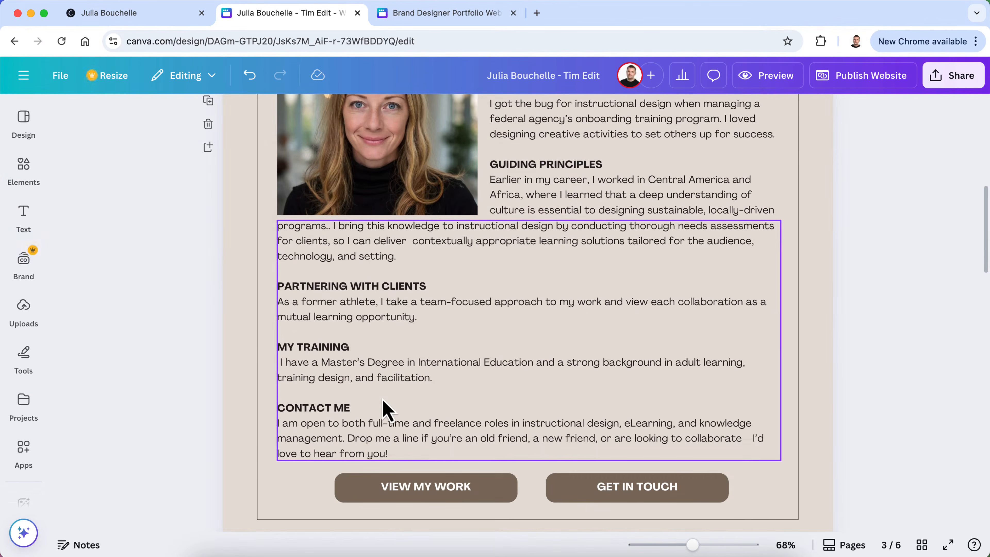
click(384, 409)
drag(391, 453, 265, 227)
key(ctrl+Up)
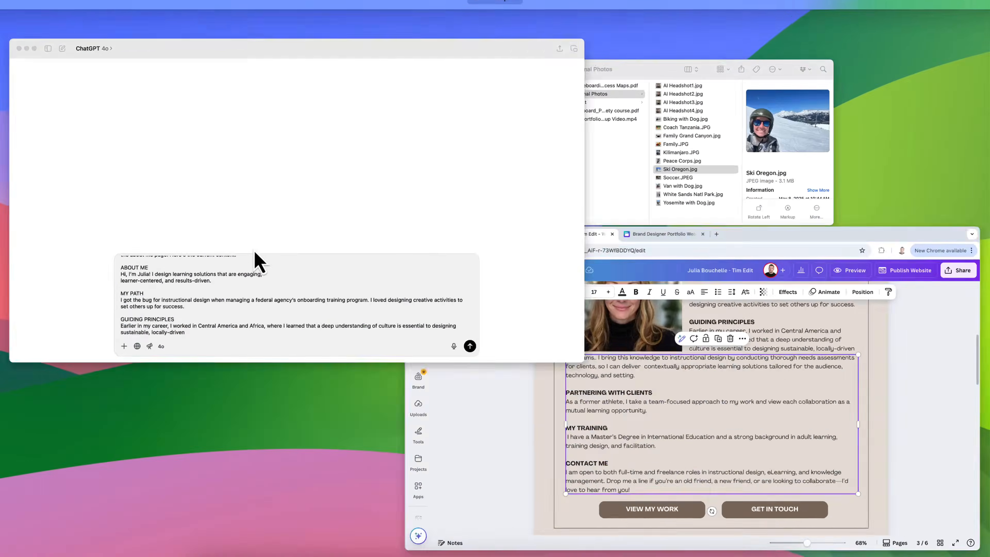
click(254, 259)
text(programs.. I bring this knowledge to instructional design by conducting thorough needs assessments for clients, so I can deliver  contextually appropriate learning solutions tailored for the audience, technology, and setting.  PARTNERING WITH CLIENTS As a former athlete, I take a team-focused approach to my work and view each collaboration as a mutual learning opportunity.  MY TRAINING  I have a Master’s Degree in International Education and a strong background in adult learning, training design, and facilitation.  CONTACT ME I am open to both full-time and freelance roles in instructional design, elearning, and knowledge management. Drop me a line if you’re an old friend, a new friend, or are looking to collaborate—I’d love to hear from you!)
scroll(370, 439, up, 5)
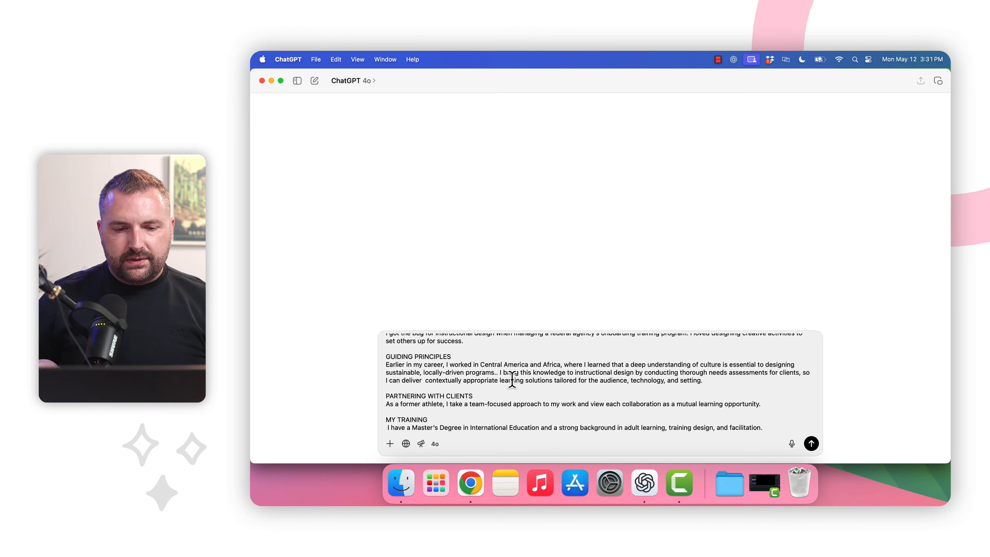
Ask for the copy rewritten as a professional copyeditor would for an instructional designer and eLearning developer
scroll(535, 364, up, 5)
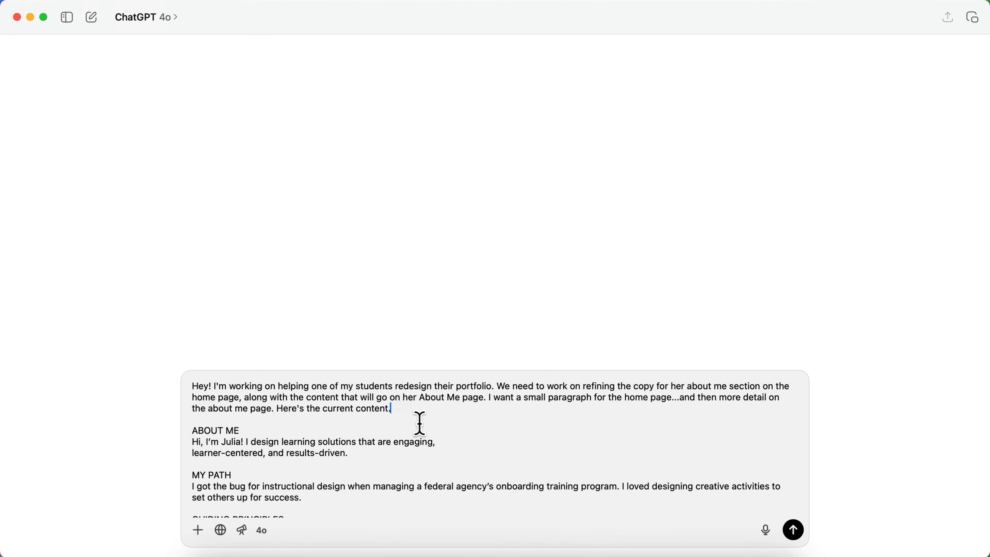
text(this written like a professional)
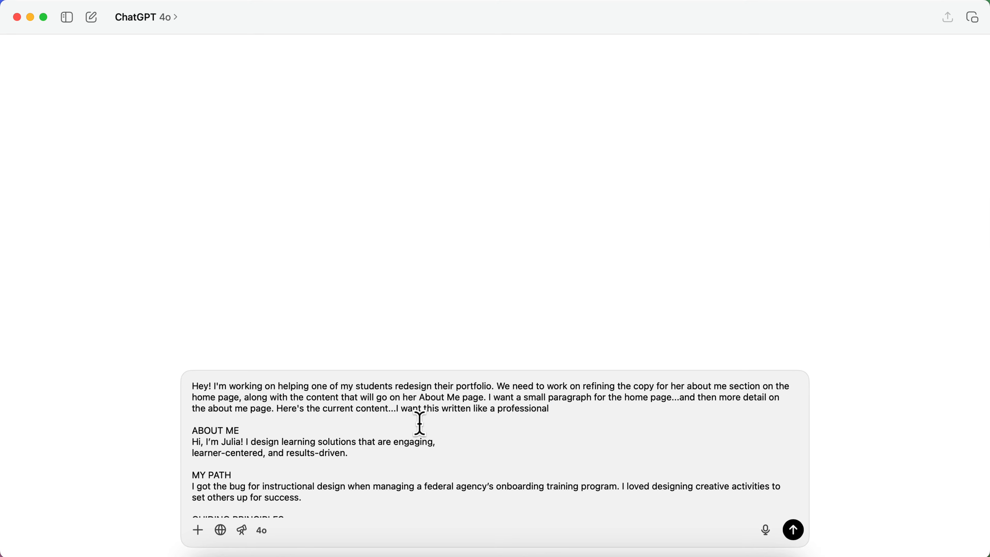
key(BackSpace)
key(BackSpace)
key(BackSpace)
key(BackSpace)
key(BackSpace)
key(BackSpace)
key(BackSpace)
key(BackSpace)
key(BackSpace)
key(BackSpace)
text(you're a profession)
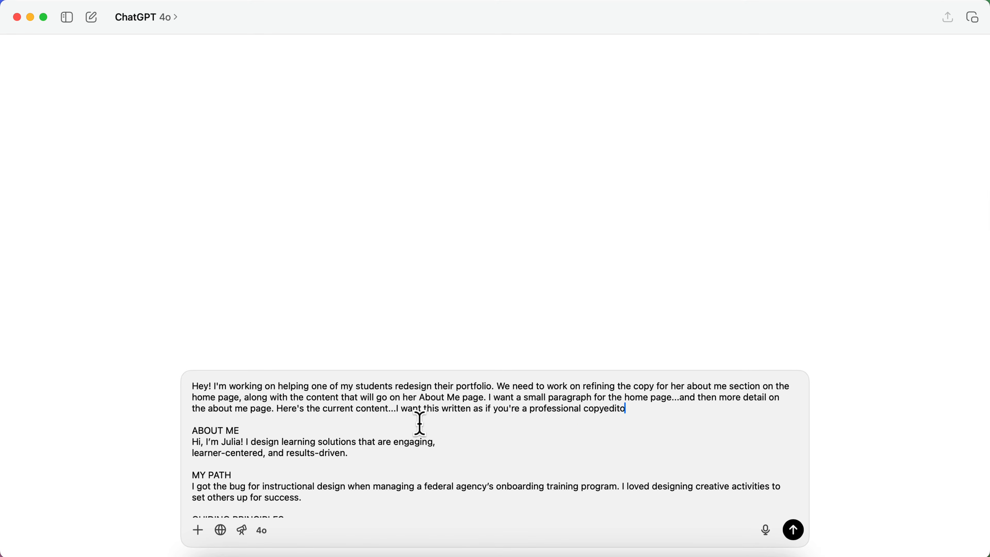
text(website for an instructional )
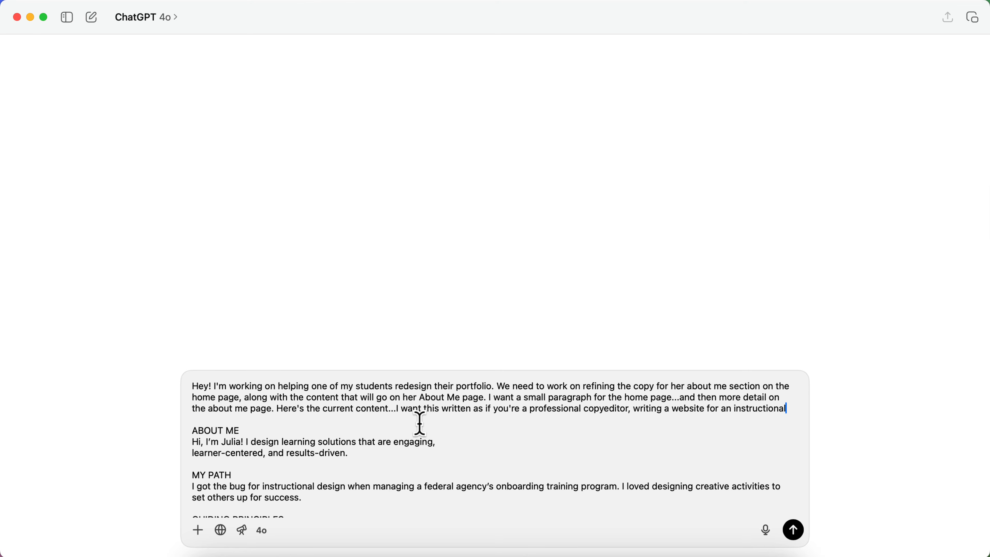
text(designer and eLearning)
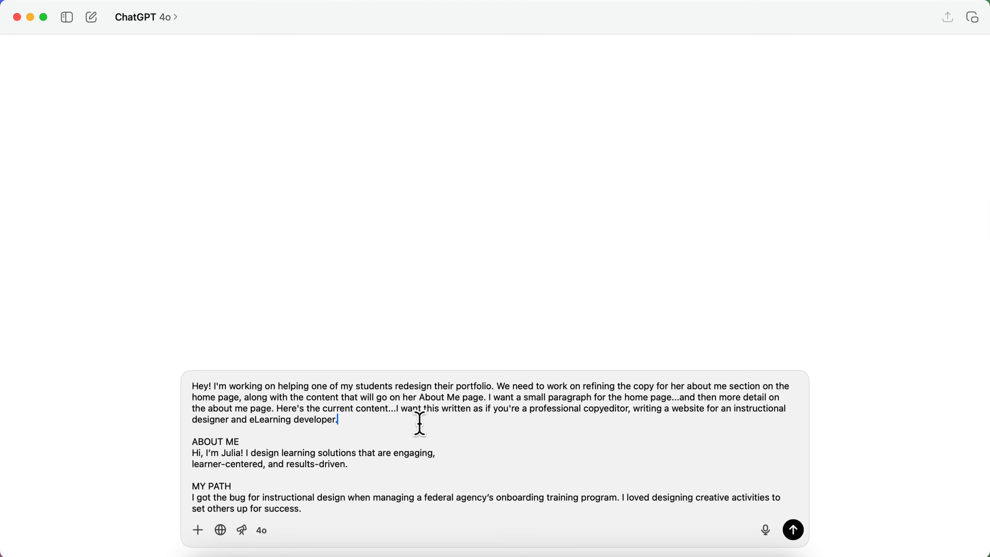
text( developer.)
key(Return)
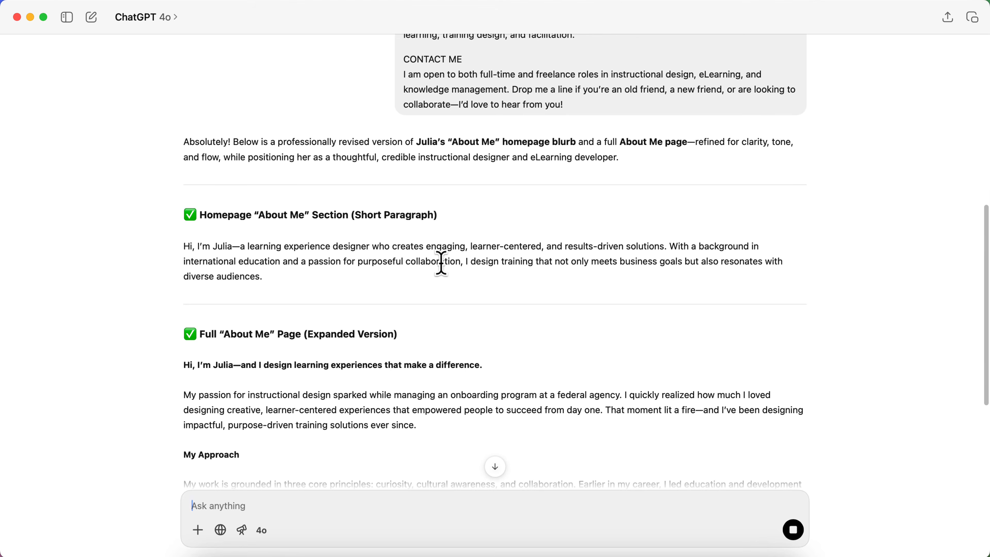
Read ChatGPT's revised homepage blurb and expanded About Me page: My Approach, My Background, Let's Connect
scroll(463, 265, down, 1)
scroll(303, 234, down, 9)
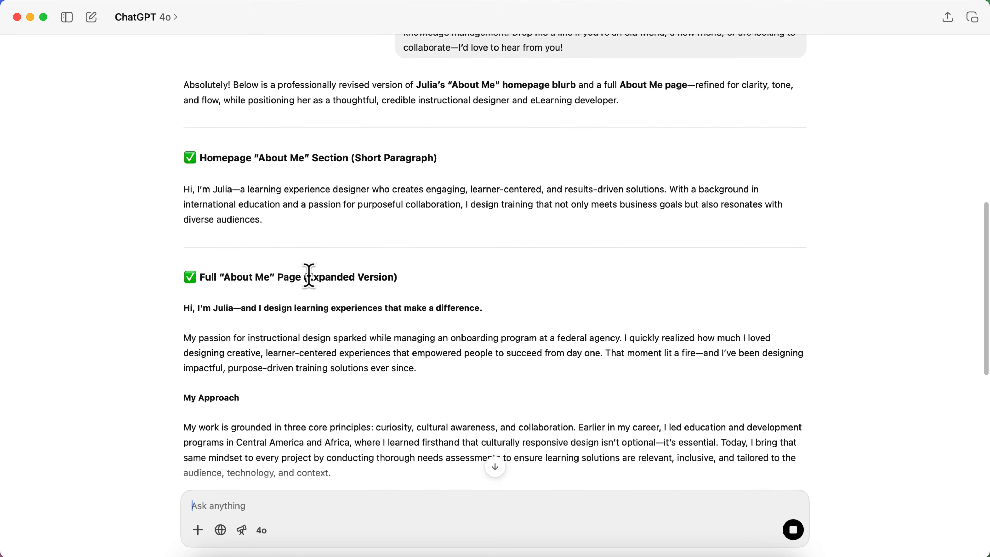
scroll(312, 302, down, 7)
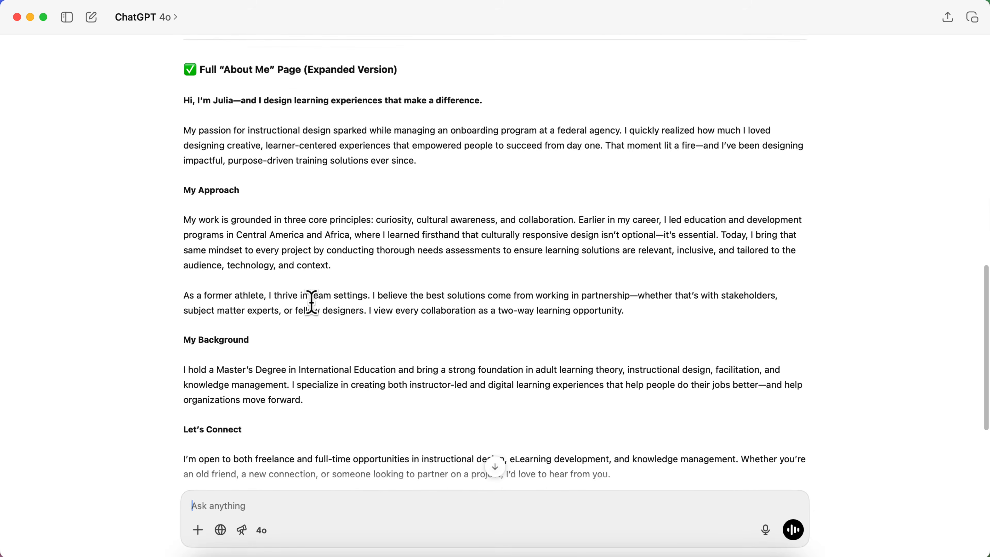
scroll(311, 302, down, 2)
scroll(309, 308, down, 2)
scroll(401, 407, up, 5)
scroll(401, 409, down, 5)
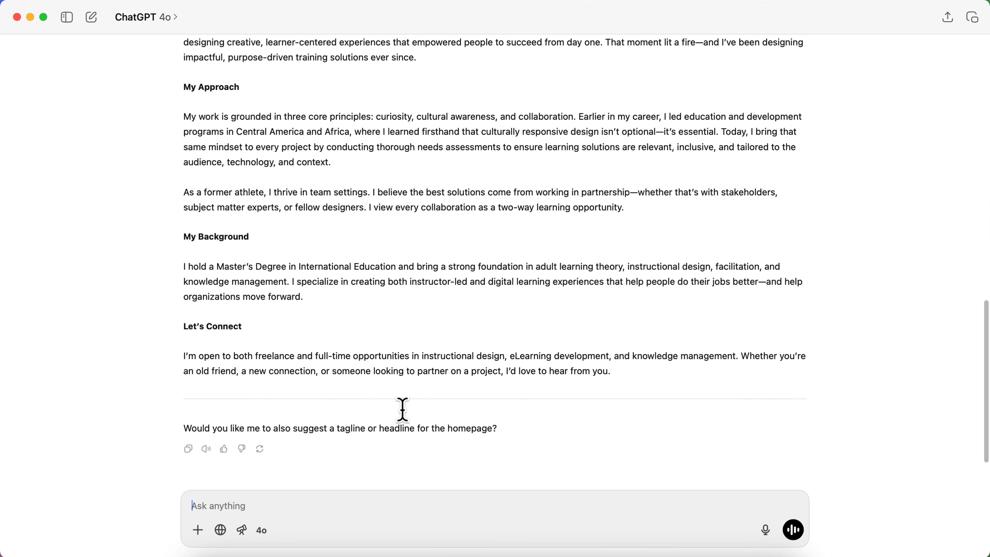
scroll(402, 410, up, 5)
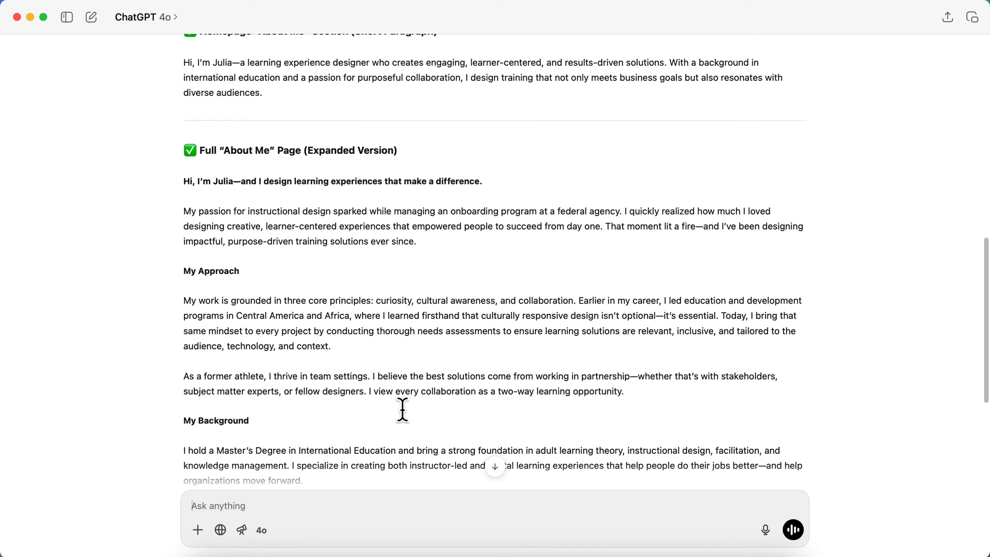
key(ctrl+Up)
Check the Brand Designer Portfolio template's About section, then return to ChatGPT
click(384, 240)
click(401, 16)
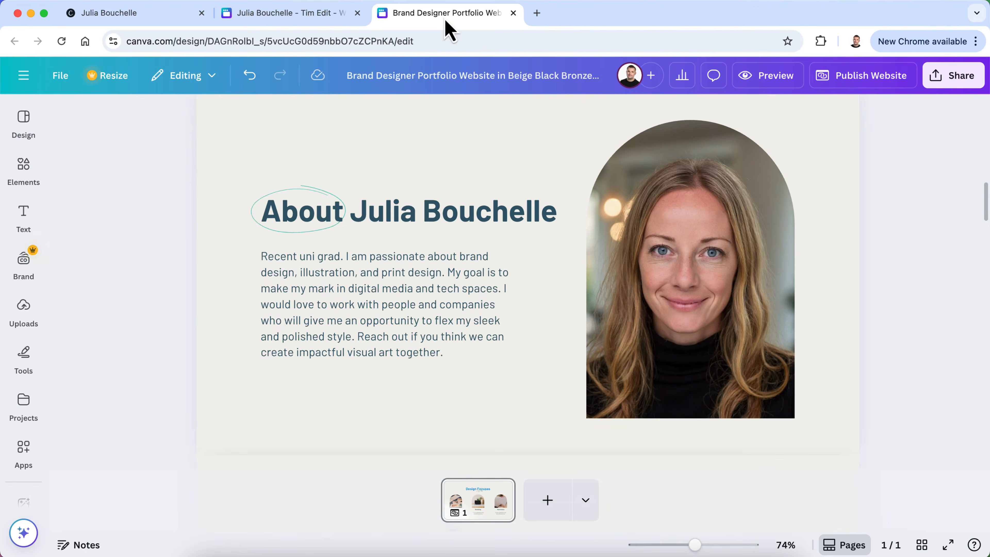
scroll(422, 322, up, 2)
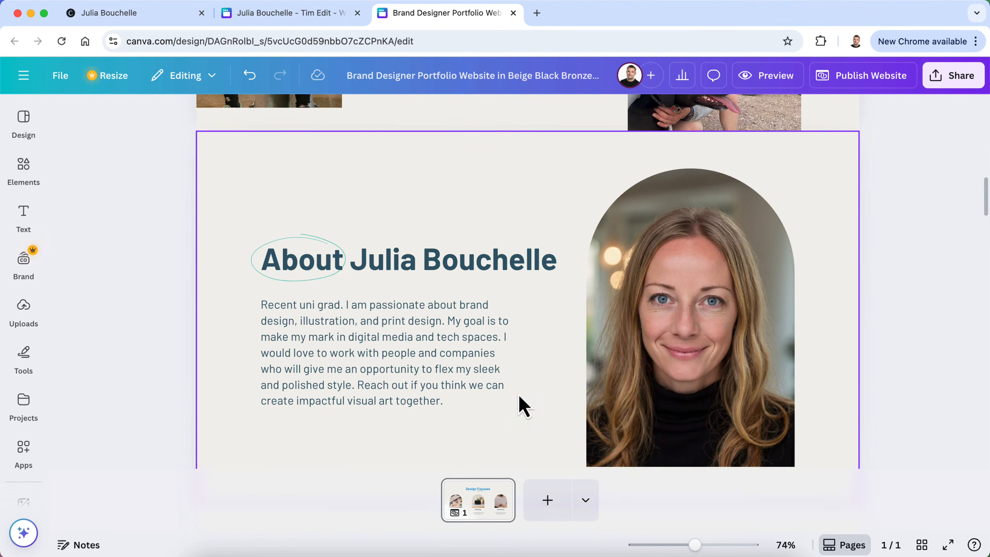
key(ctrl+Up)
click(295, 225)
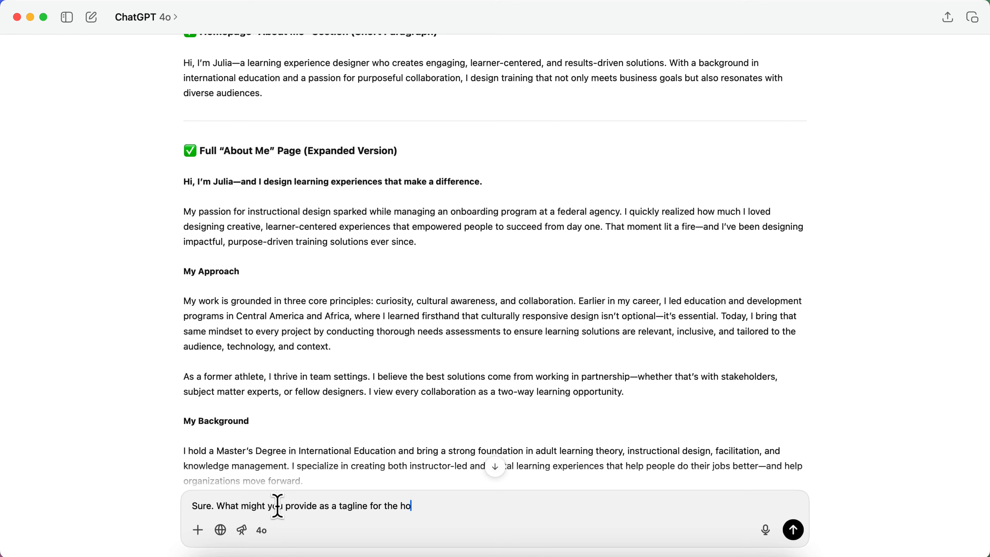
Ask ChatGPT for homepage tagline suggestions and look over the grouped options
text(e?)
key(Return)
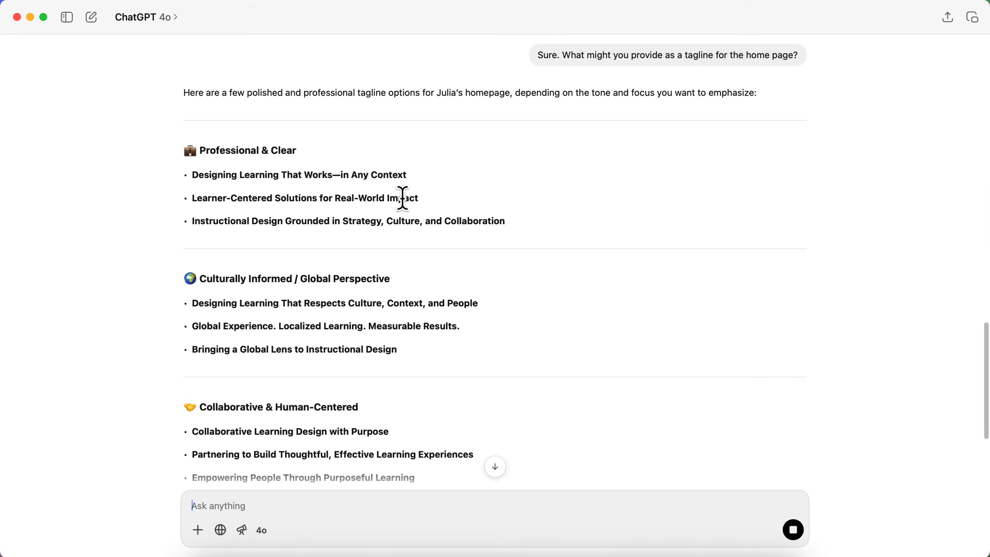
scroll(283, 310, down, 3)
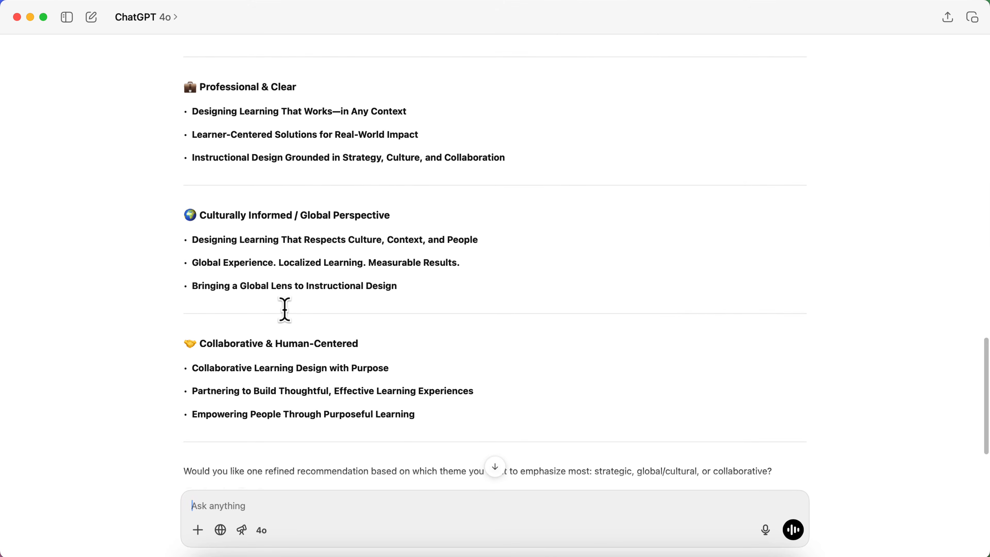
scroll(284, 310, up, 15)
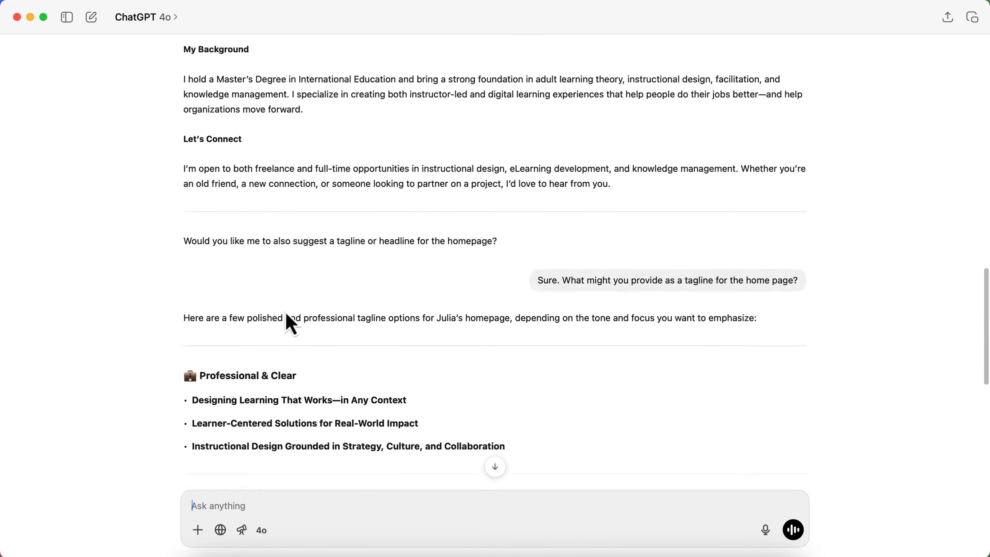
scroll(284, 310, up, 5)
scroll(288, 273, down, 2)
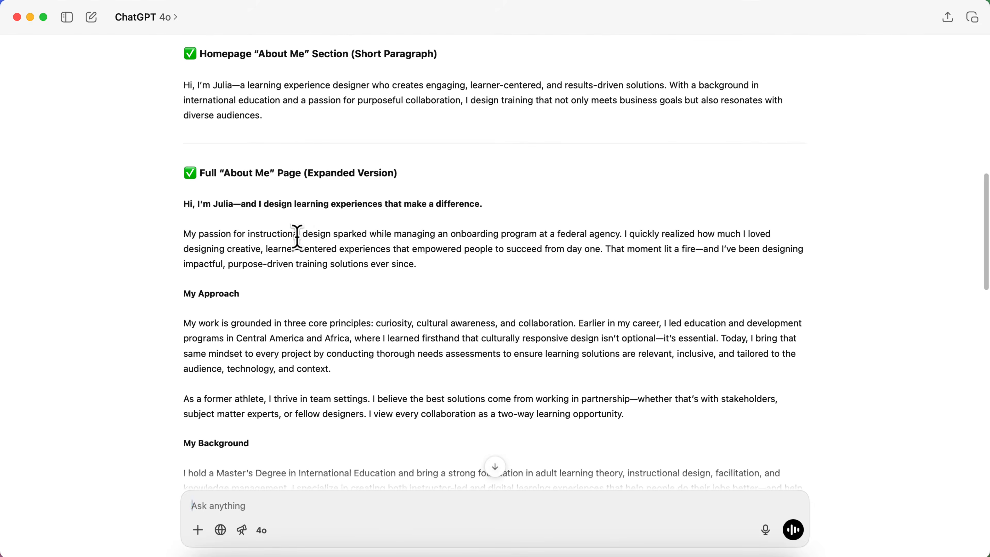
Copy the first paragraph of the full About Me page text from ChatGPT
triple_click(315, 241)
right_click(316, 239)
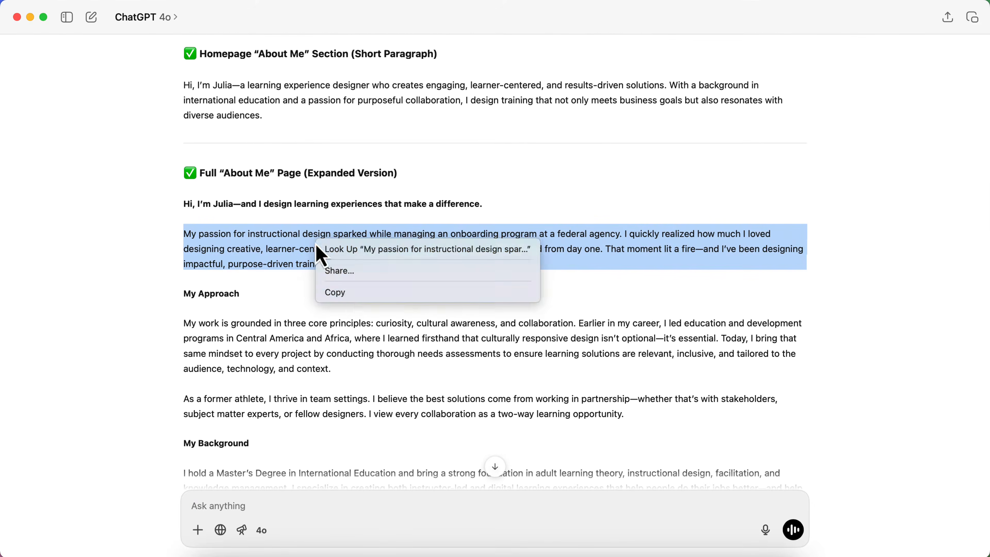
click(344, 296)
key(ctrl+Up)
click(550, 375)
Copy the short homepage About Me paragraph from the earlier ChatGPT answer
scroll(550, 375, up, 2)
scroll(549, 375, up, 2)
triple_click(230, 159)
right_click(230, 160)
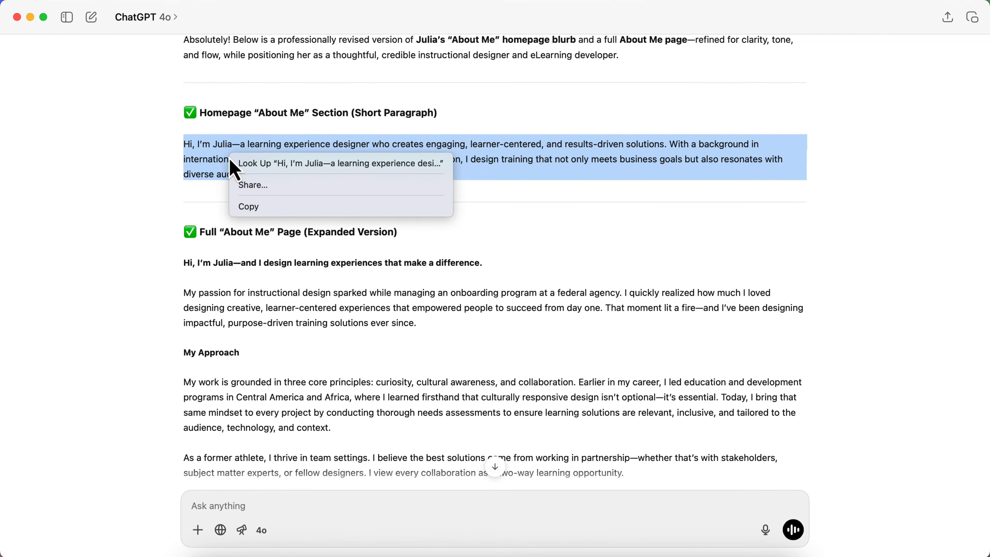
click(264, 208)
key(ctrl+Up)
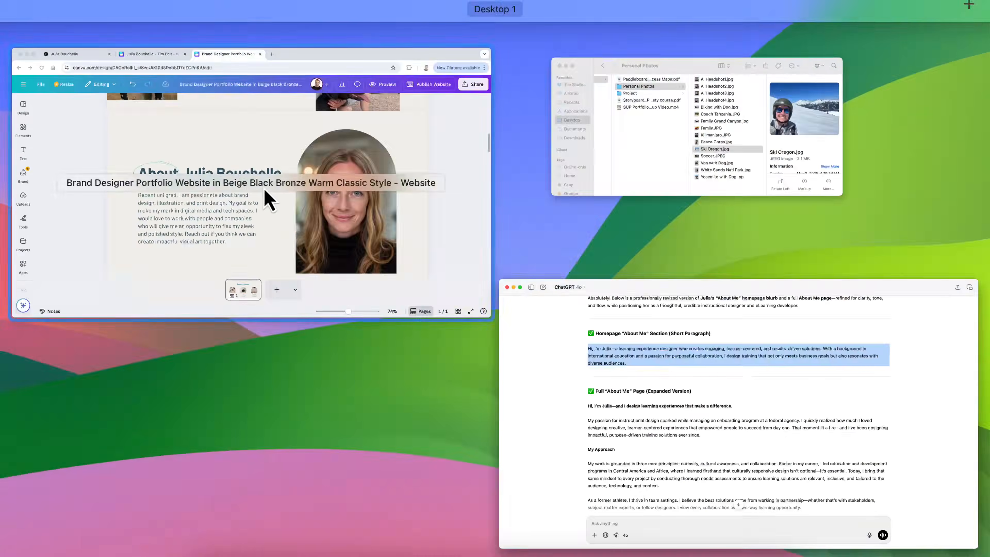
Back in Canva, retitle the About section heading to 'About Me'
click(265, 194)
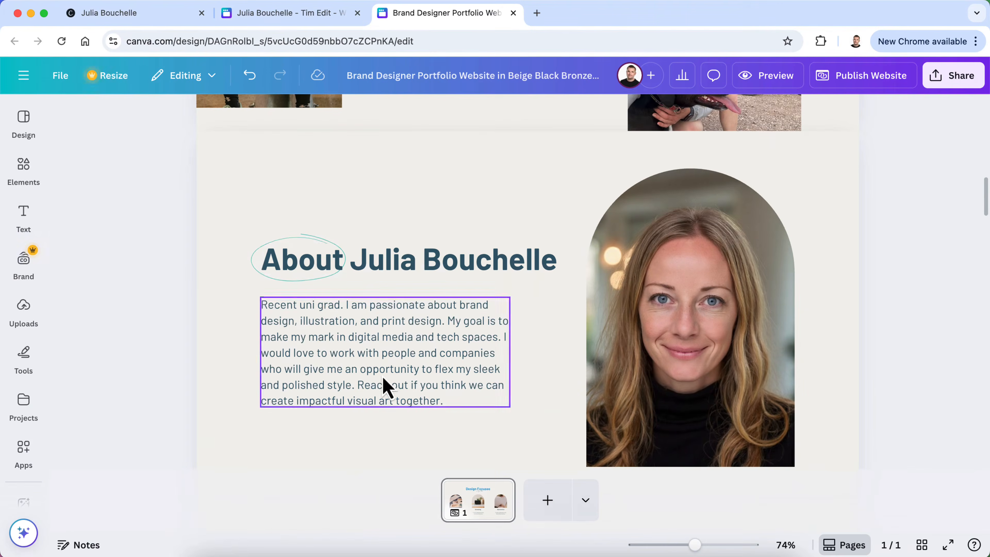
scroll(440, 269, up, 10)
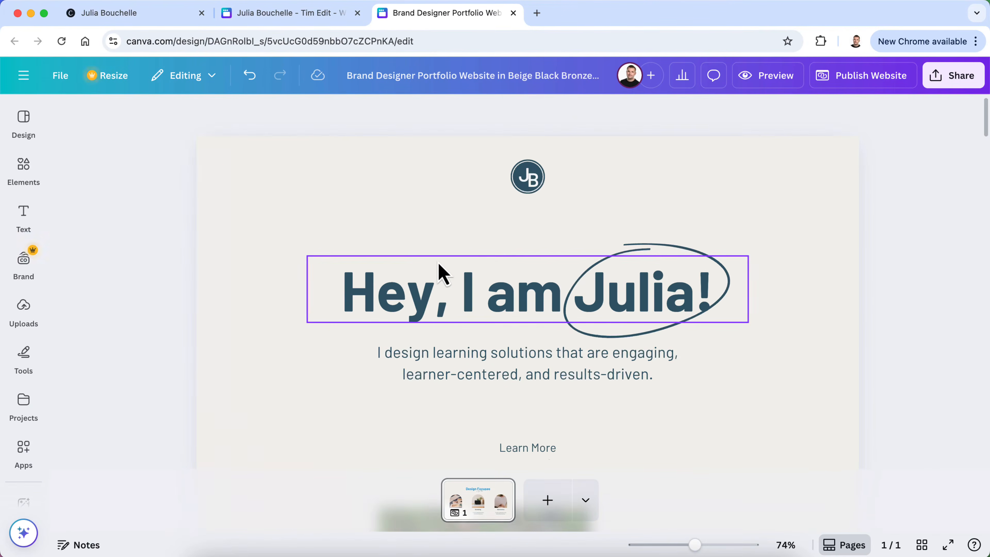
scroll(594, 393, down, 10)
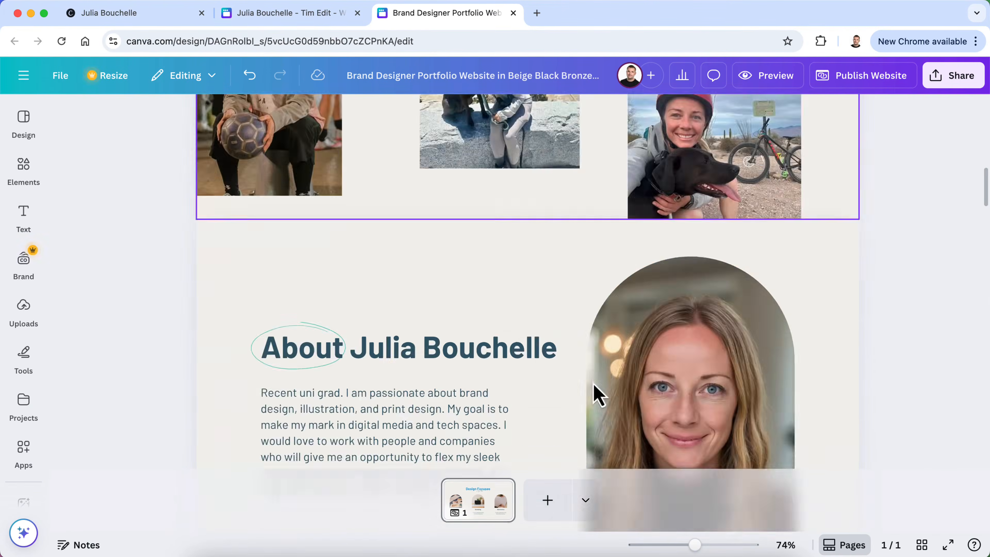
click(451, 187)
drag(557, 172, 352, 172)
text(Me)
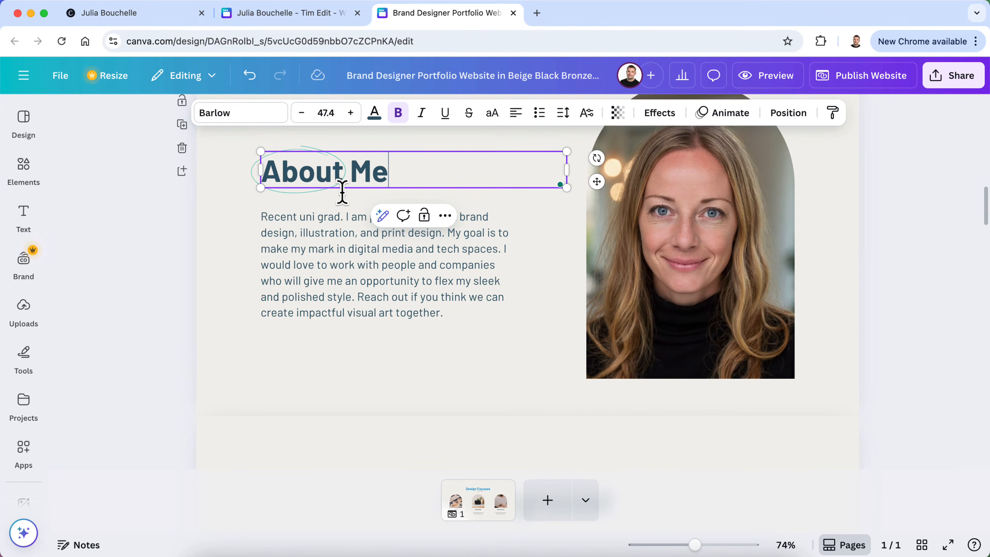
Replace the old About body text with the pasted homepage bio, retyping the surname
click(287, 265)
click(287, 255)
right_click(287, 265)
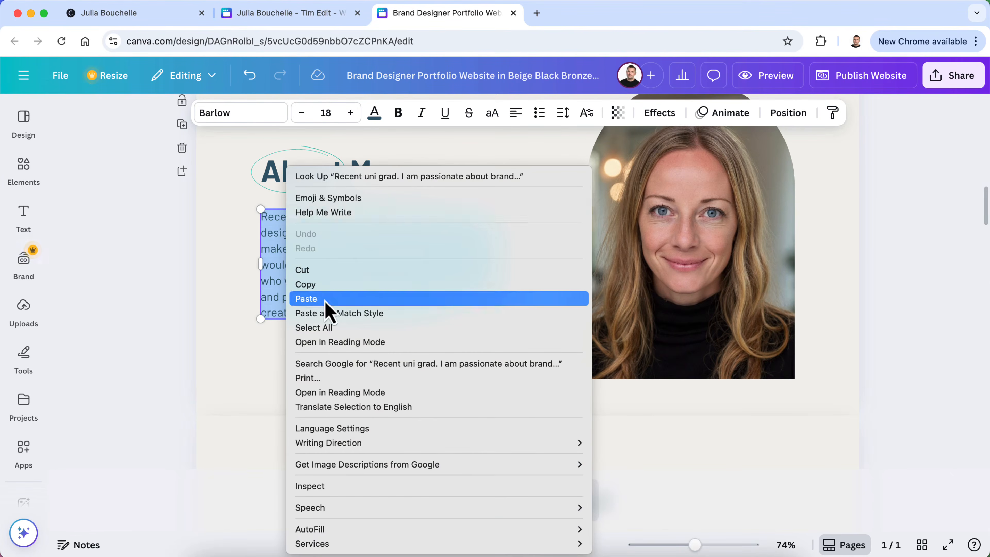
click(306, 299)
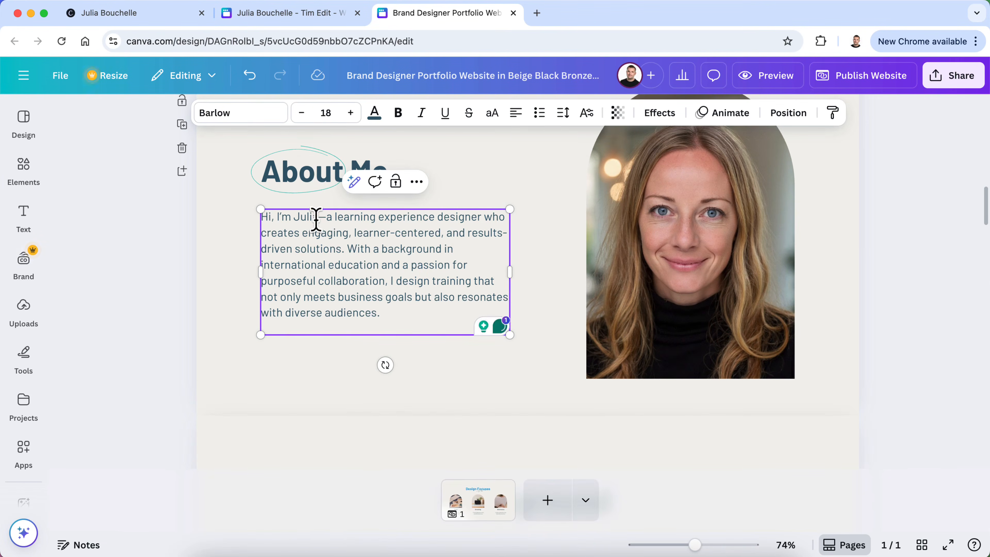
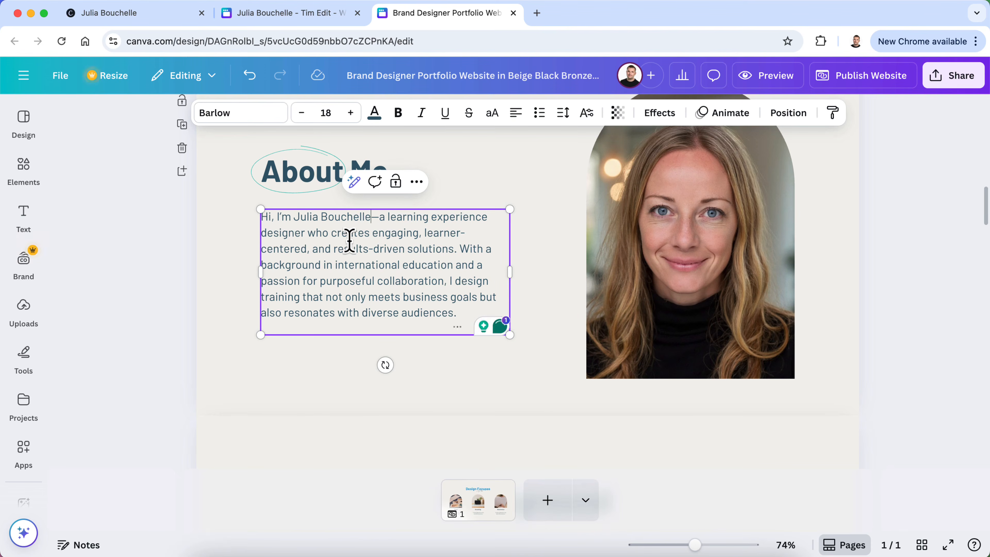
click(131, 261)
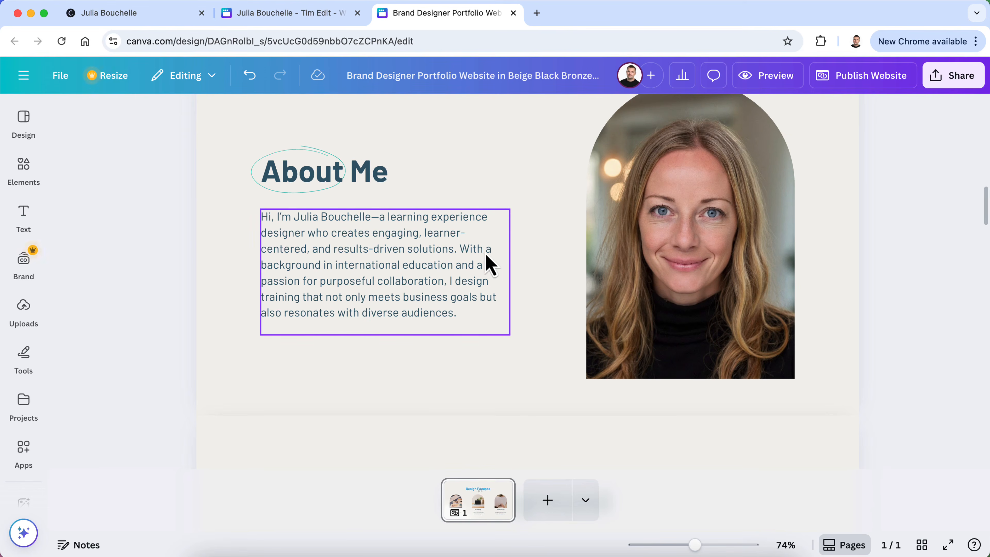
Split the About Me bio into two paragraphs before 'With a background', then review the page
click(464, 261)
click(463, 252)
key(Return)
key(Return)
click(165, 287)
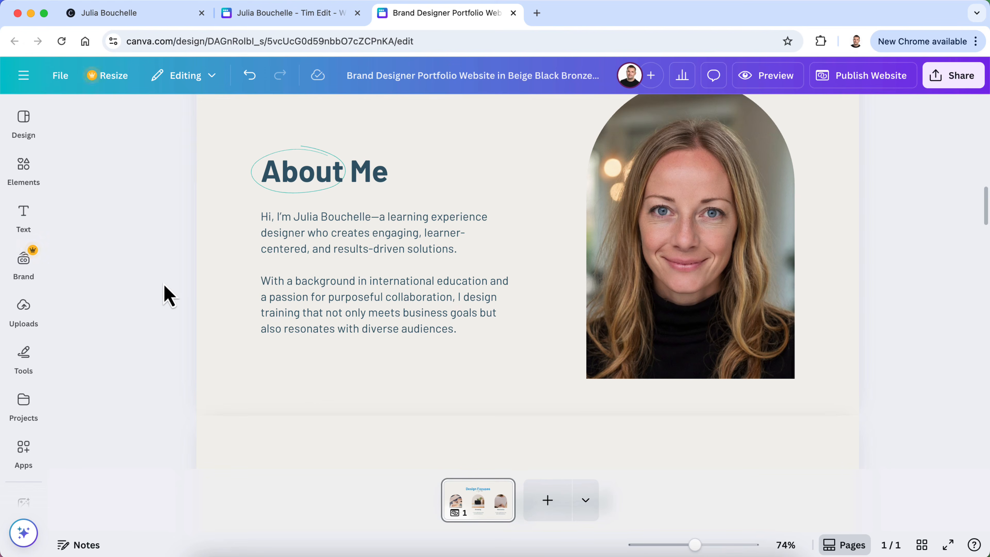
scroll(167, 298, up, 2)
scroll(166, 300, down, 4)
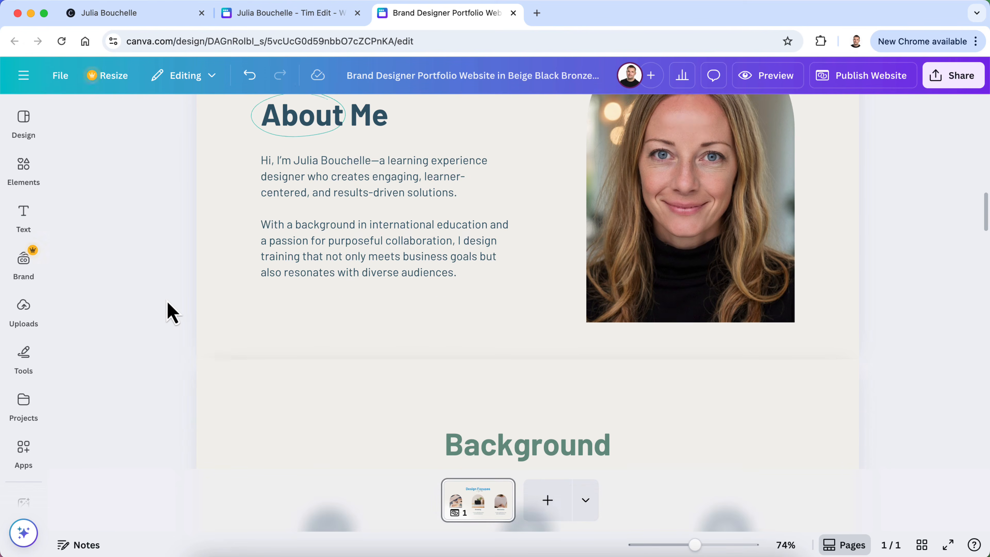
scroll(170, 312, up, 4)
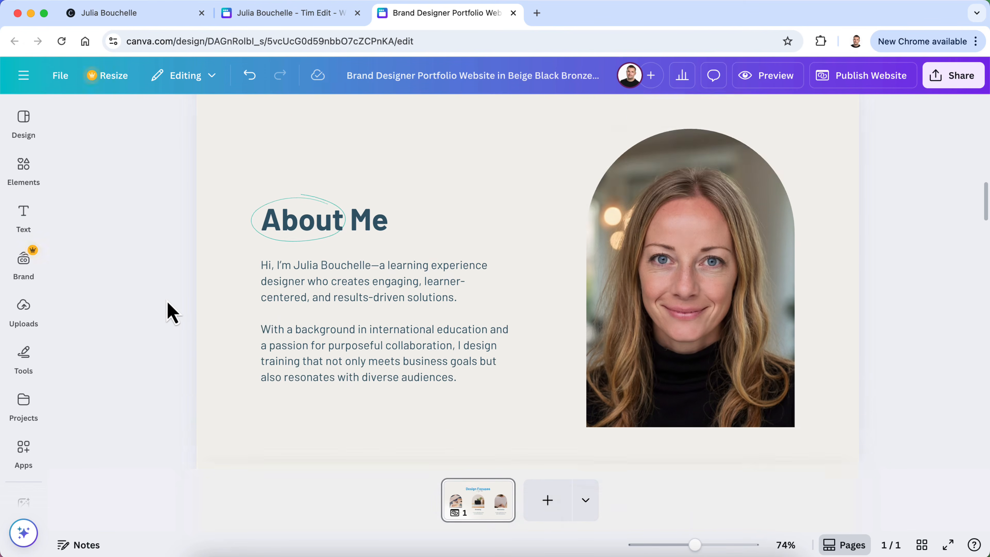
scroll(170, 312, up, 10)
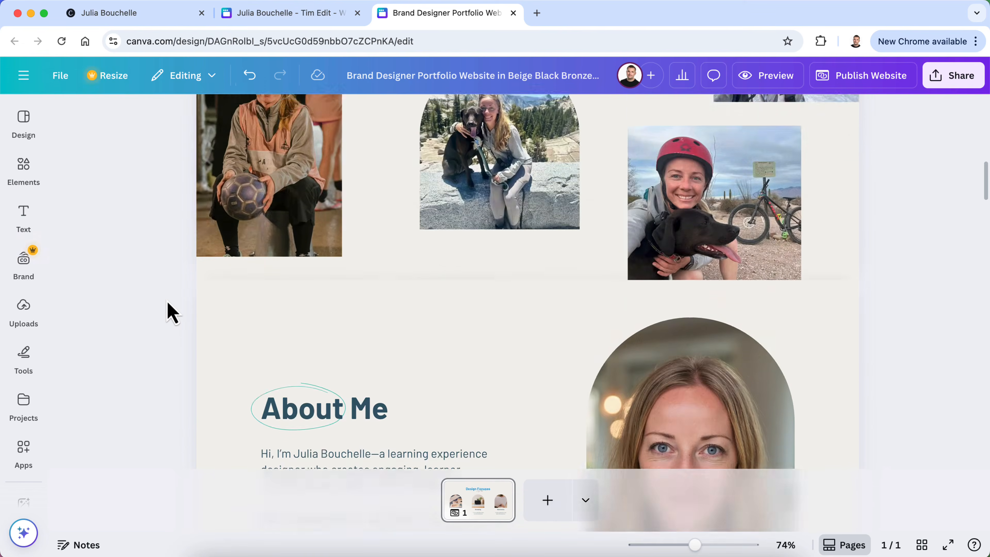
scroll(170, 312, down, 12)
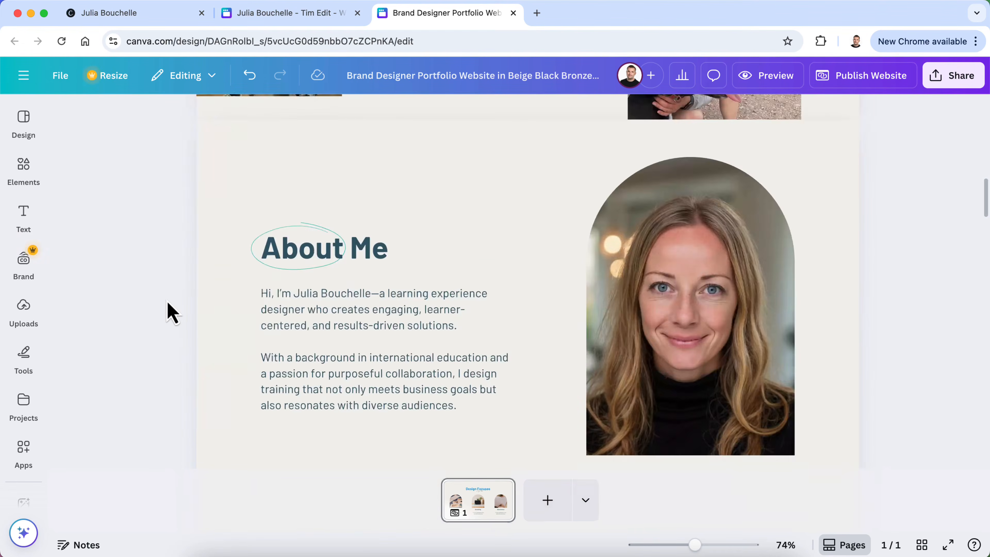
scroll(170, 311, up, 12)
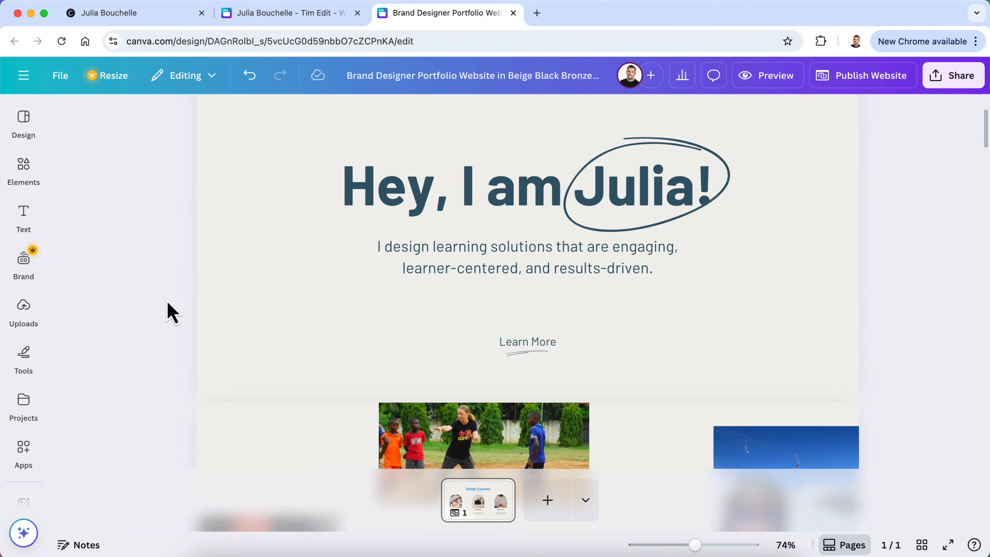
scroll(170, 311, down, 3)
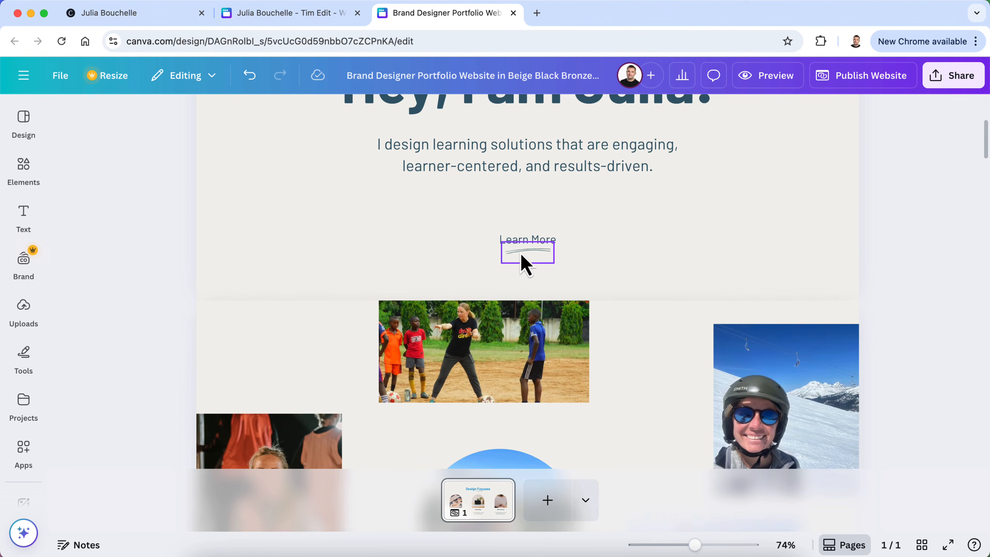
Duplicate the Learn More text and underline, try positioning it, then delete the copy
click(522, 262)
shift+click(536, 247)
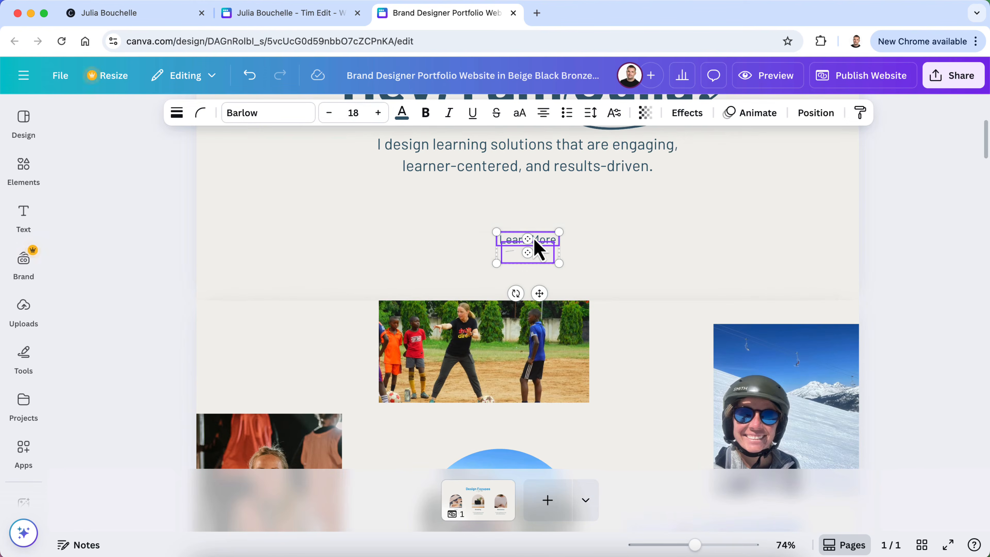
click(547, 205)
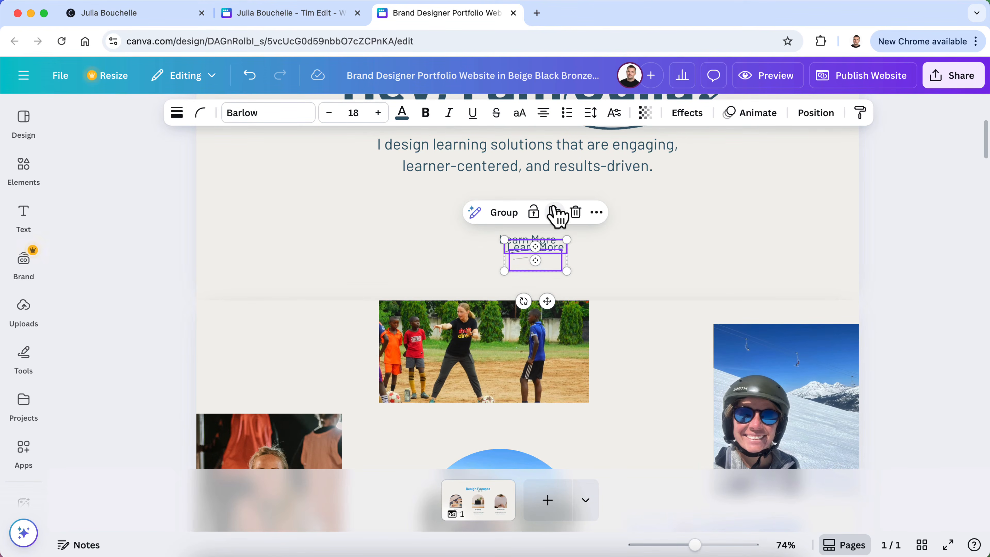
drag(536, 265, 547, 324)
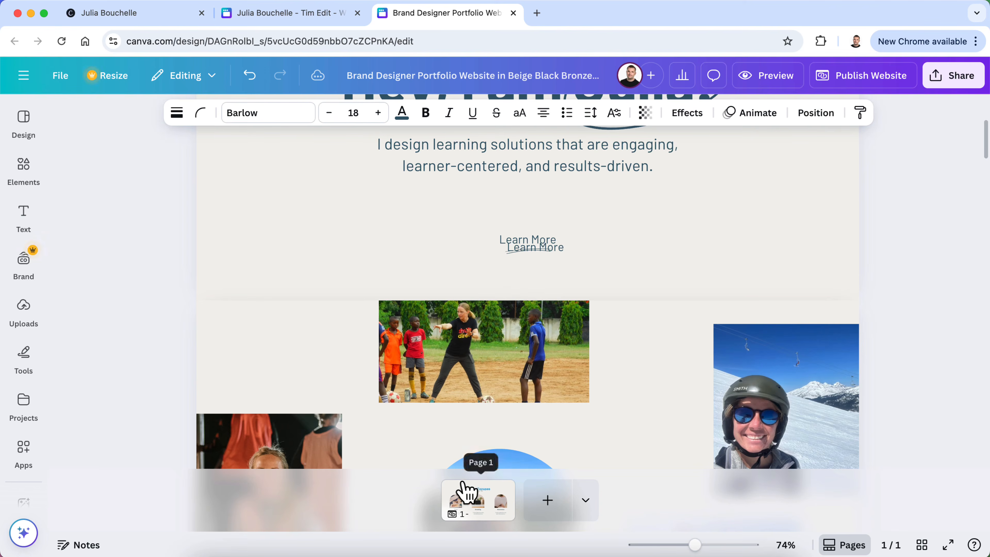
scroll(468, 420, down, 10)
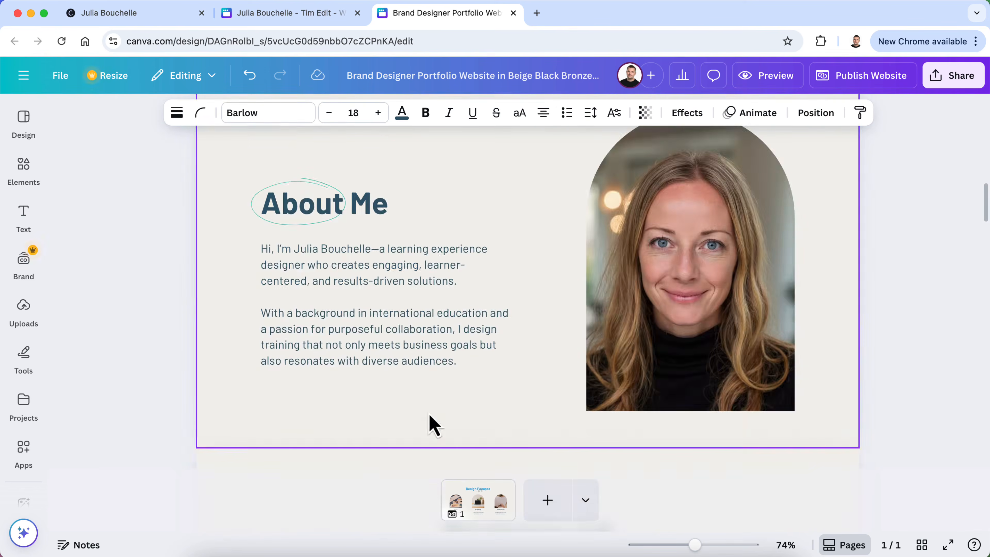
scroll(448, 386, up, 8)
click(450, 369)
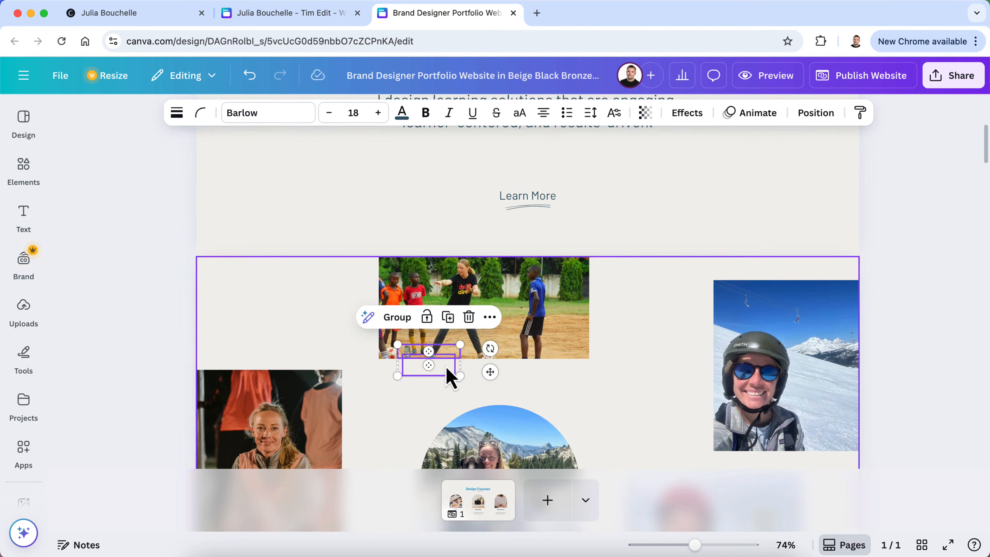
mouse_move(429, 367)
mouse_down()
mouse_move(399, 435)
mouse_move(431, 375)
mouse_up()
scroll(426, 370, up, 8)
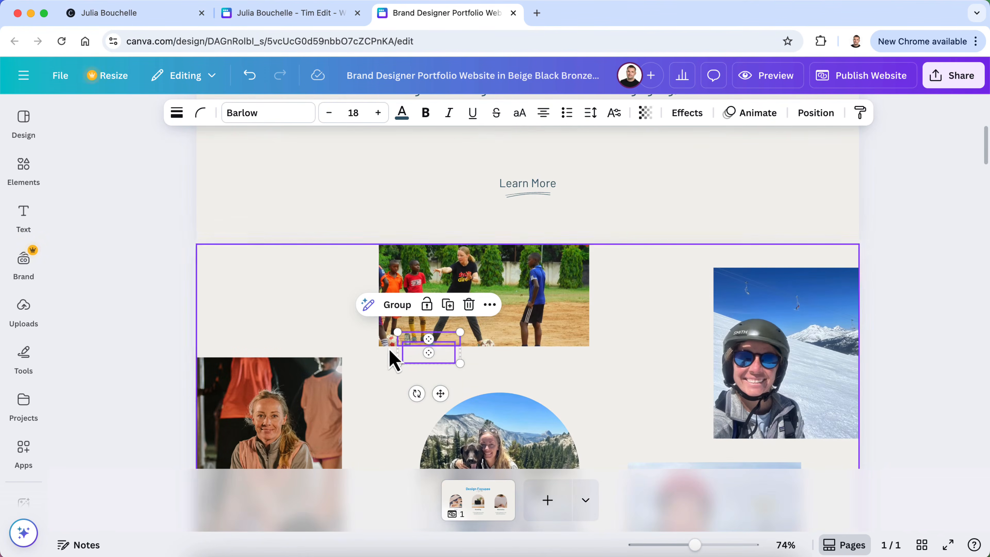
drag(432, 365, 443, 197)
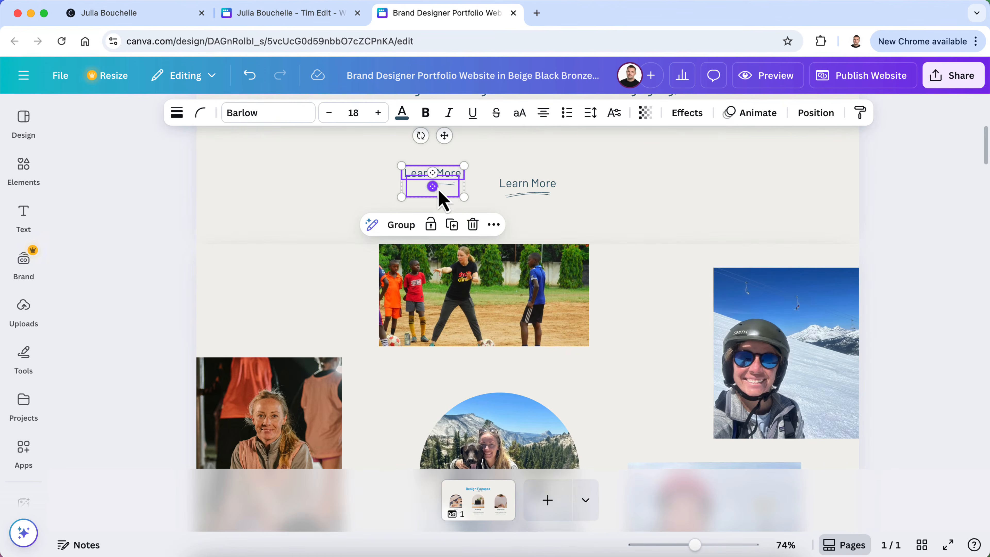
click(472, 224)
Copy the Learn More button and paste it below the About Me paragraph
click(528, 194)
shift+click(536, 182)
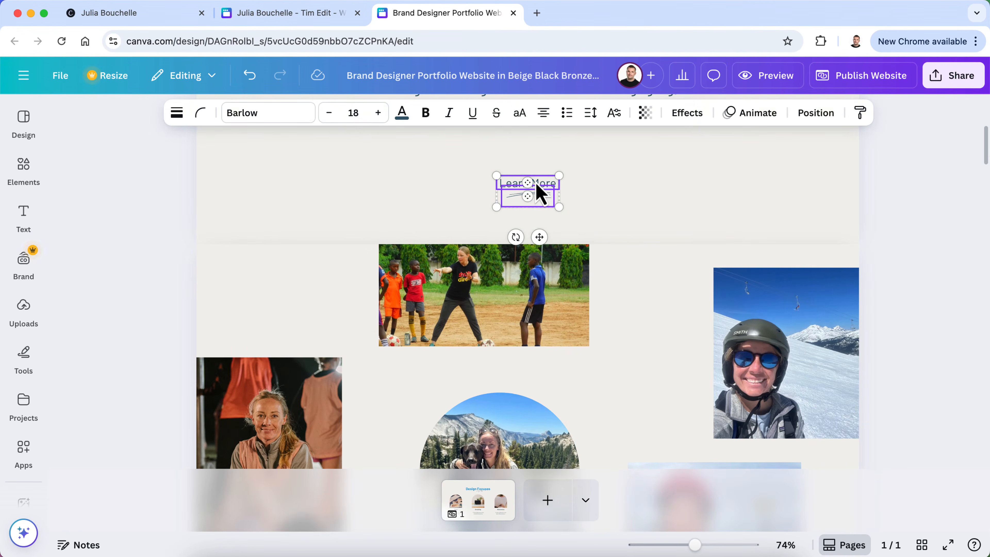
right_click(535, 193)
click(558, 197)
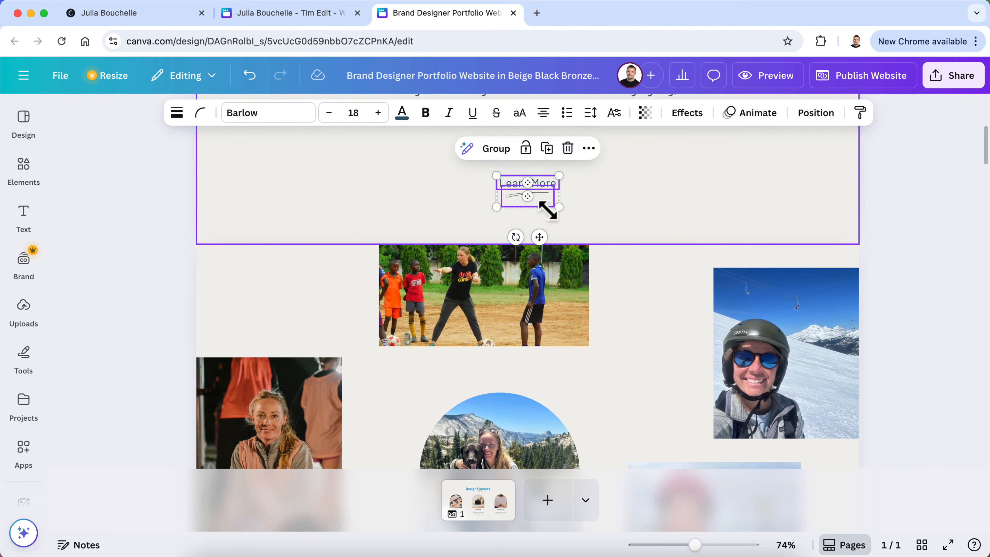
scroll(557, 206, down, 10)
click(337, 389)
right_click(337, 390)
click(358, 369)
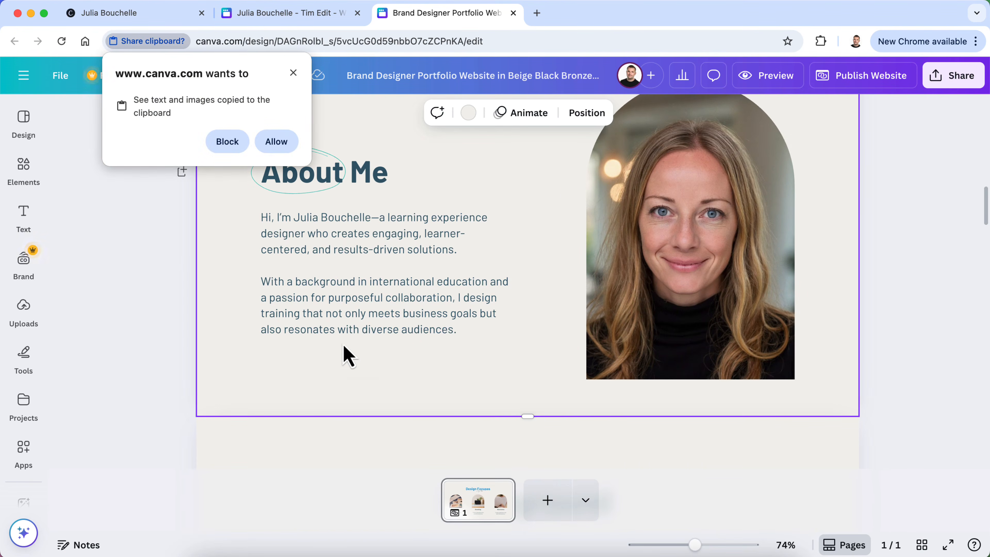
click(266, 147)
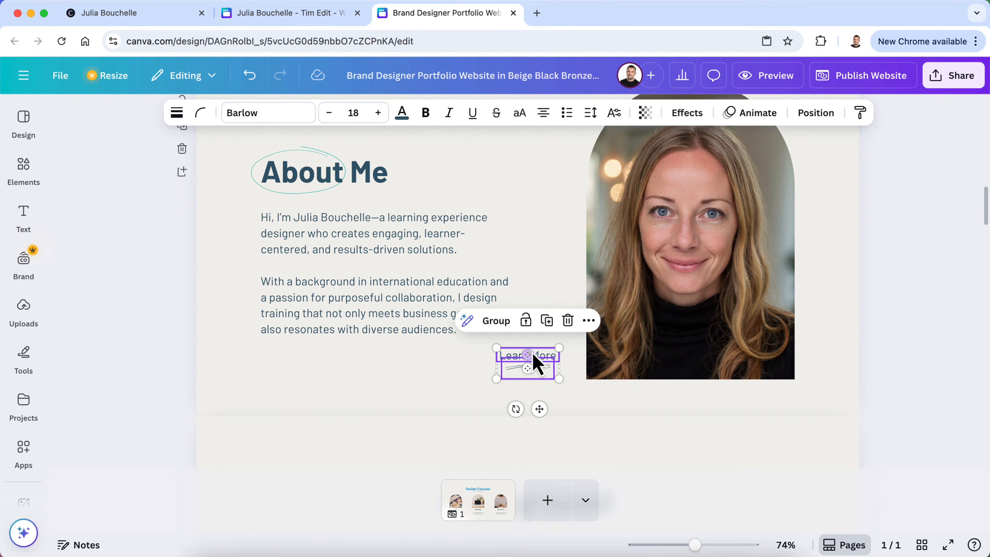
drag(527, 358, 295, 364)
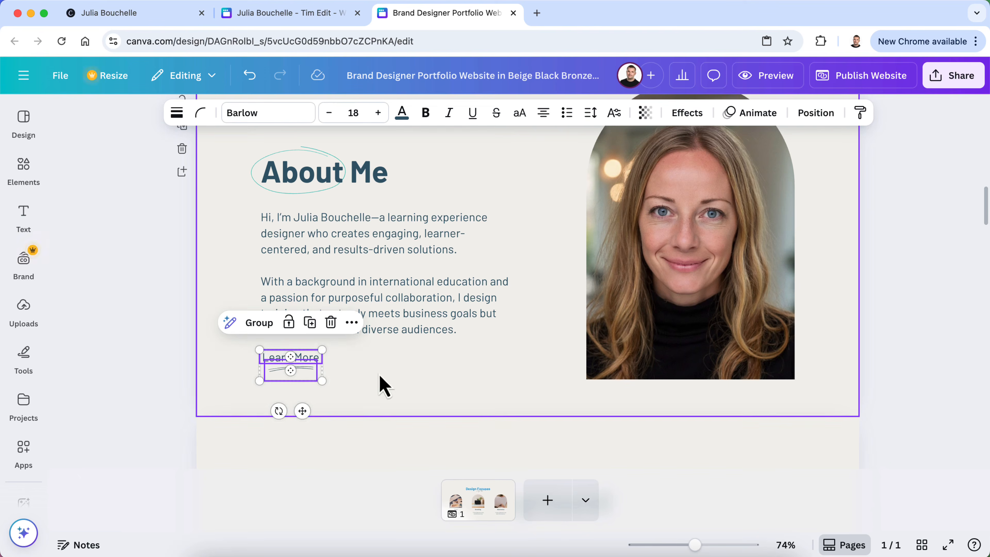
click(146, 369)
Relabel the pasted button 'More About My Story' on a single line
scroll(312, 382, down, 10)
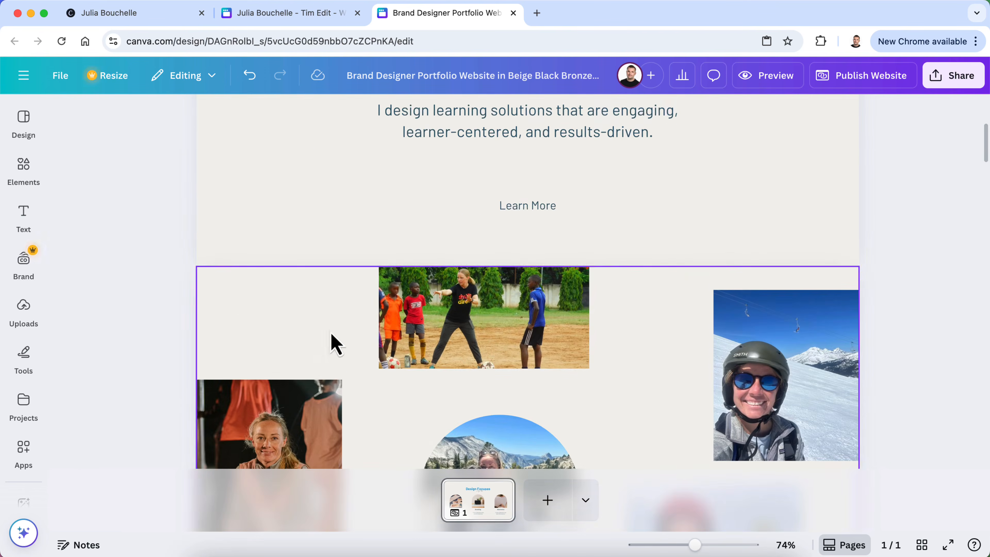
scroll(365, 289, down, 10)
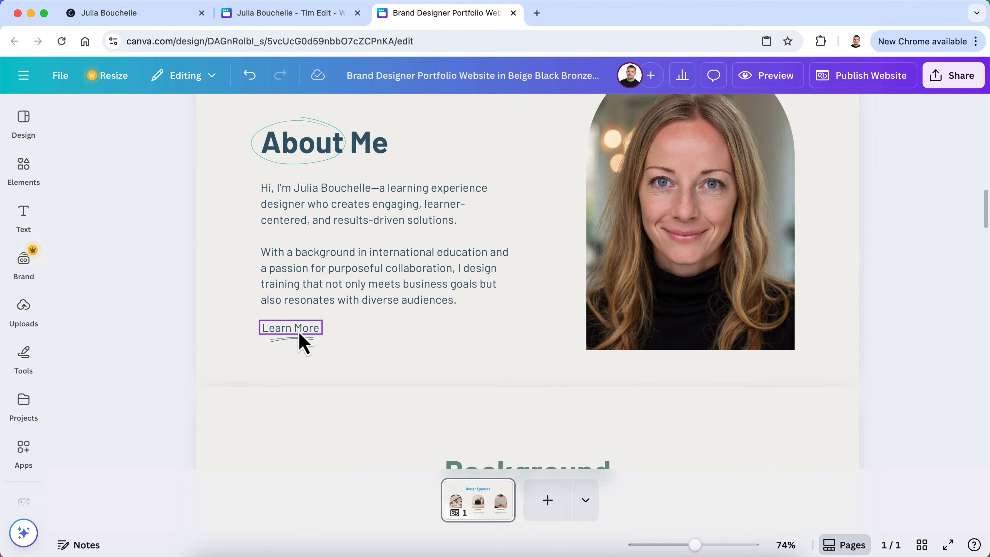
double_click(298, 330)
text(Learn More About My S)
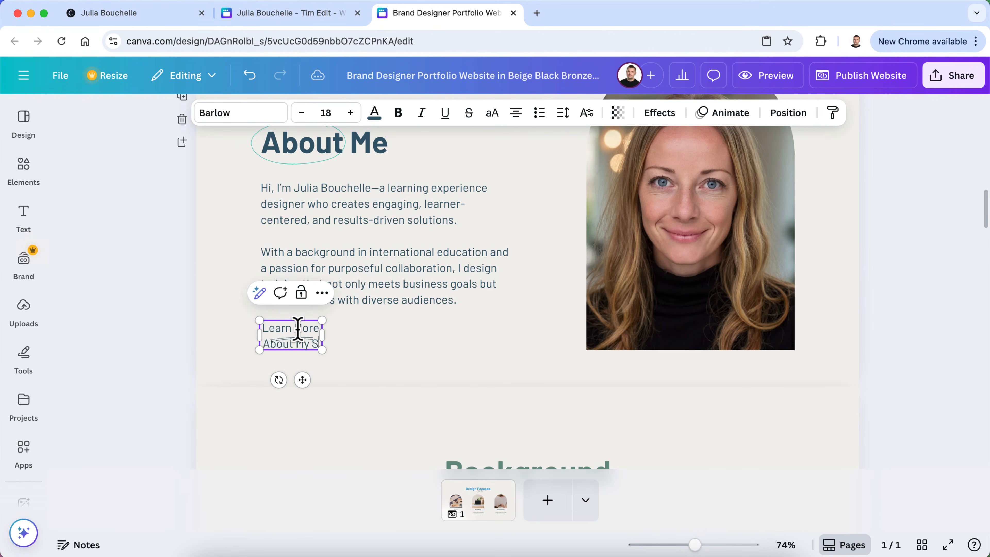
text(tory)
drag(322, 344, 402, 353)
key(BackSpace)
key(BackSpace)
key(BackSpace)
key(BackSpace)
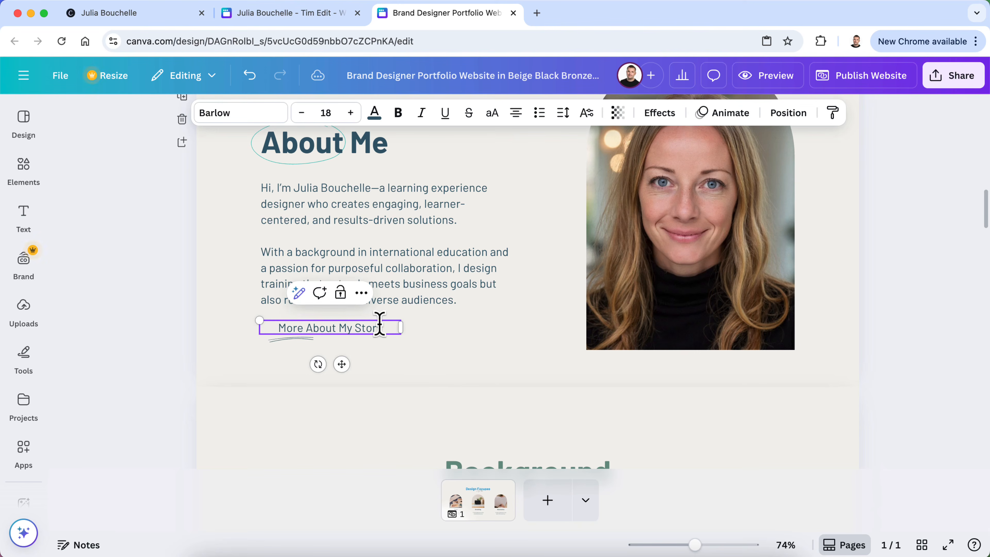
drag(398, 328, 376, 332)
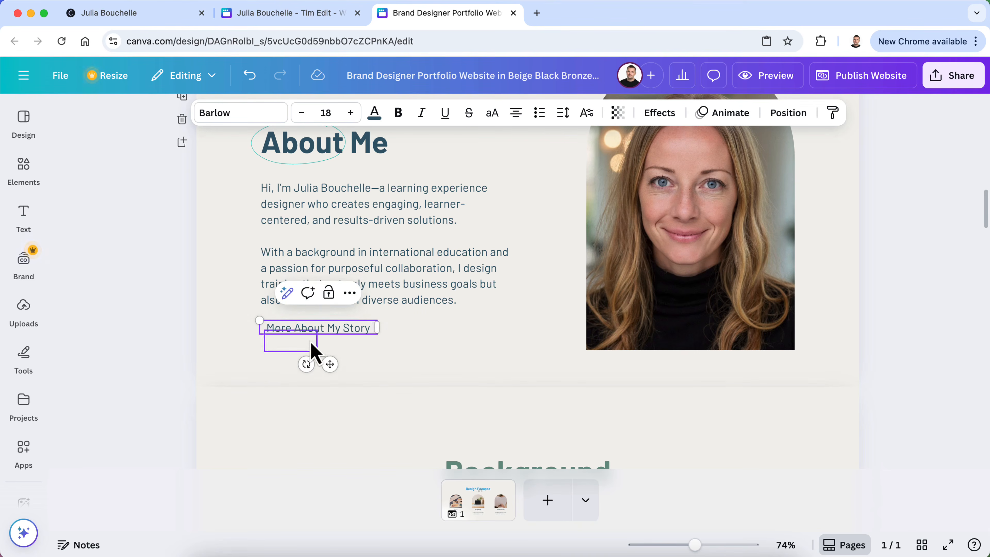
Realign the underline doodle beneath 'More About My Story' and nudge both slightly left
click(311, 343)
drag(308, 345, 330, 348)
click(140, 354)
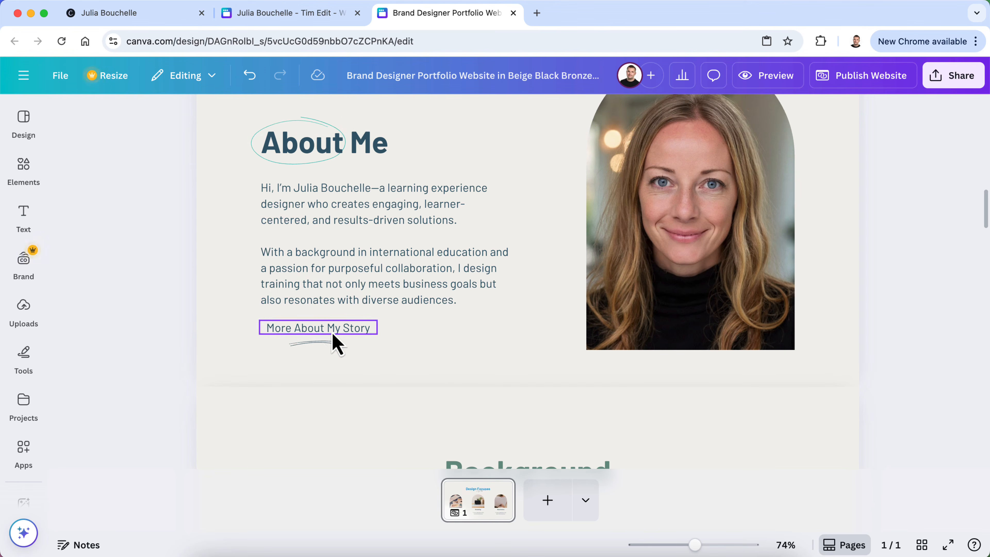
click(325, 347)
shift+click(355, 331)
drag(355, 331, 348, 331)
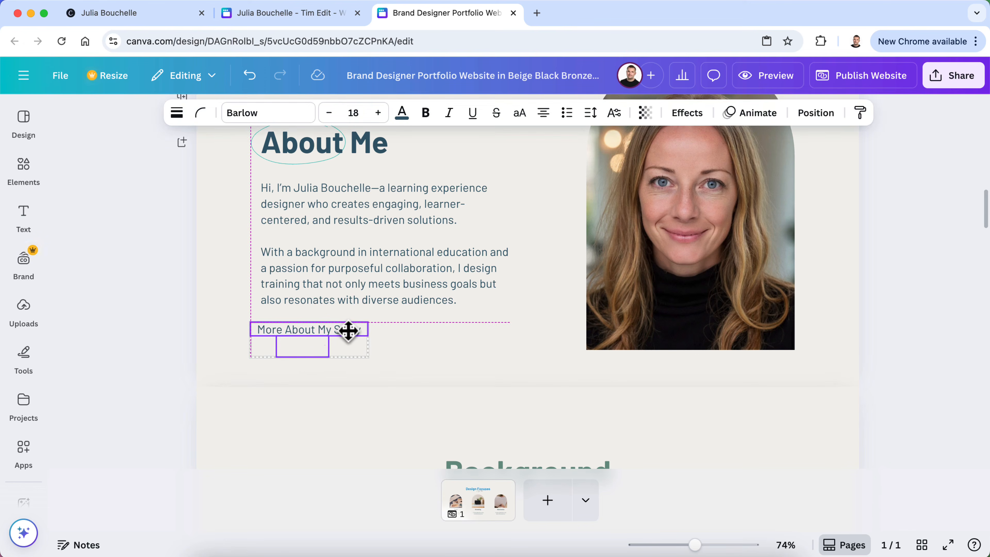
click(136, 330)
scroll(314, 384, down, 5)
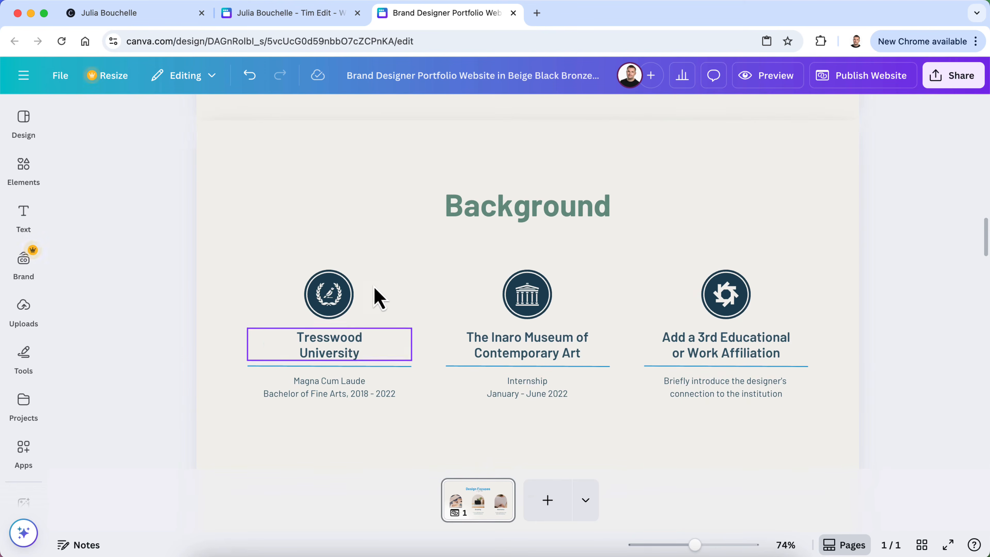
scroll(389, 207, down, 1)
scroll(360, 226, down, 10)
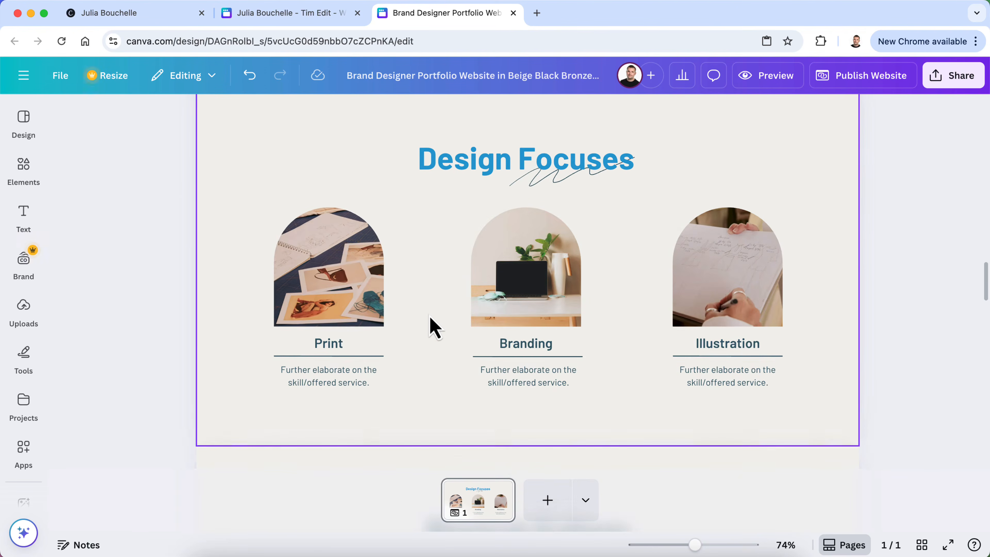
scroll(428, 321, down, 3)
scroll(432, 339, down, 20)
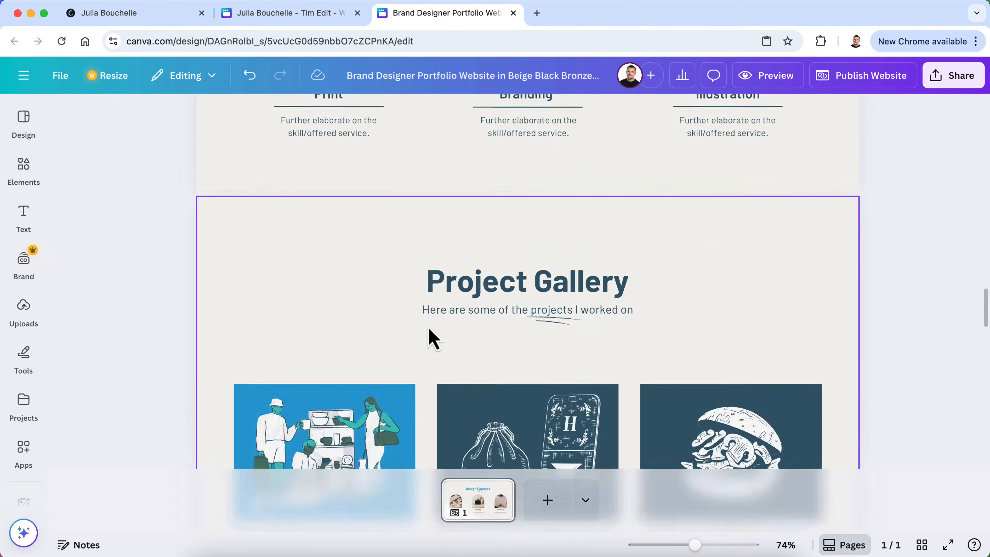
scroll(433, 338, down, 12)
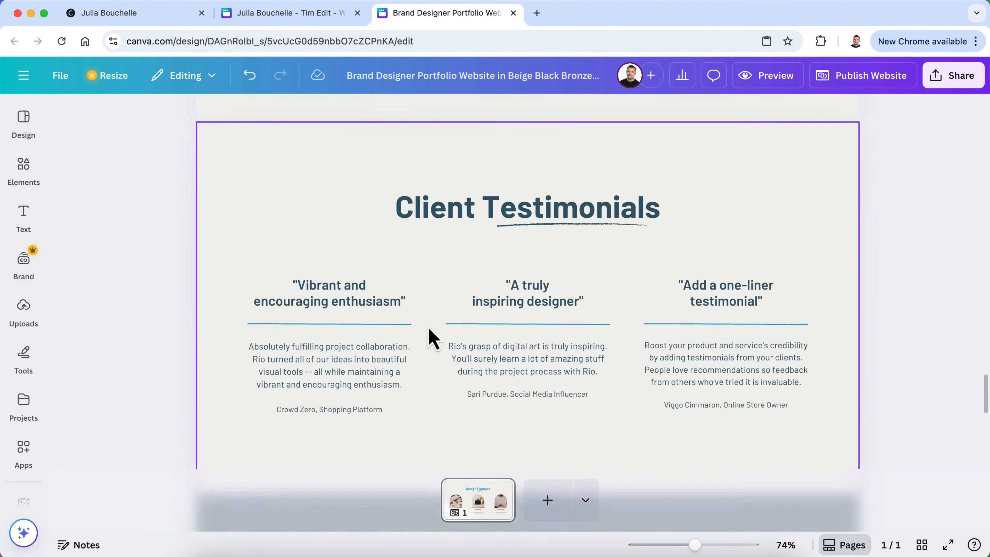
scroll(431, 338, down, 5)
scroll(433, 336, up, 3)
scroll(433, 338, down, 3)
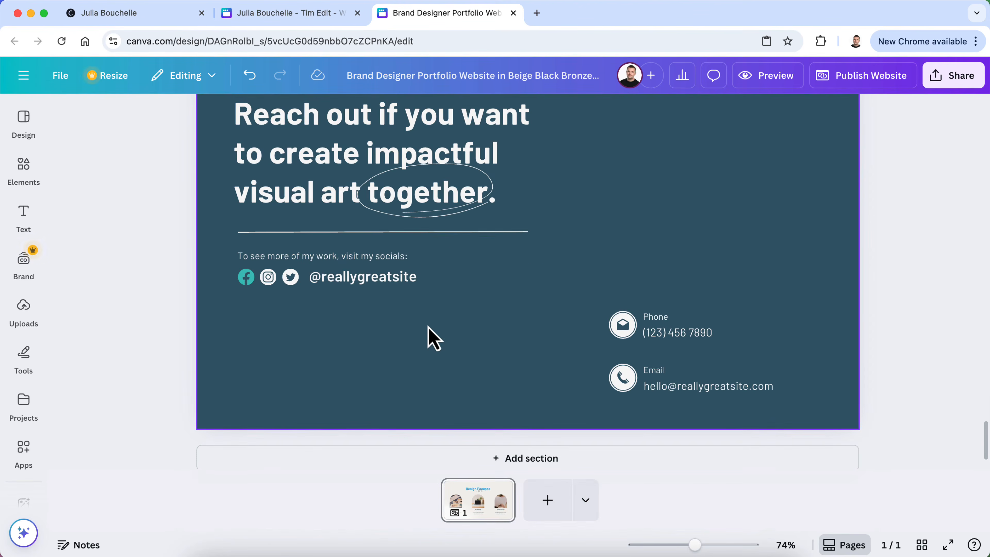
scroll(432, 338, down, 1)
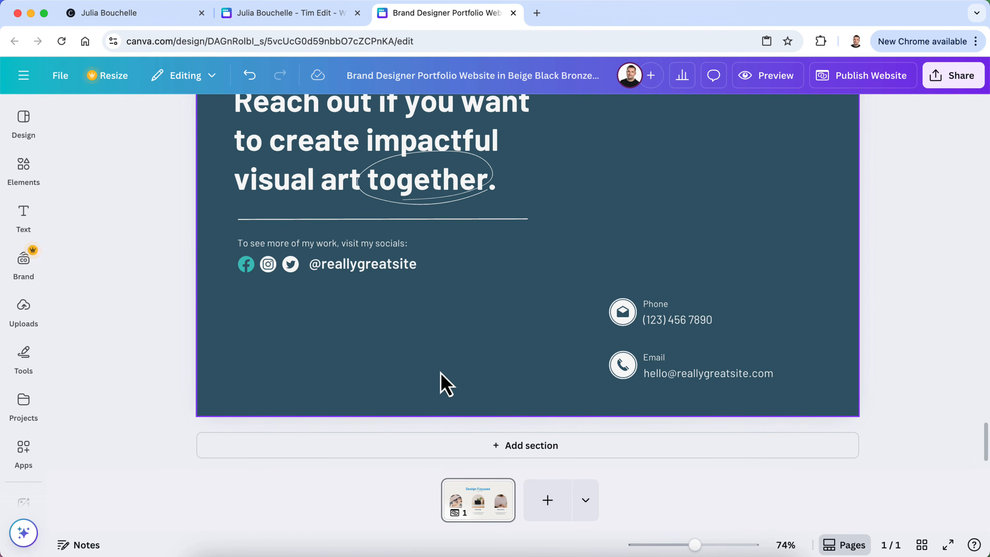
click(498, 454)
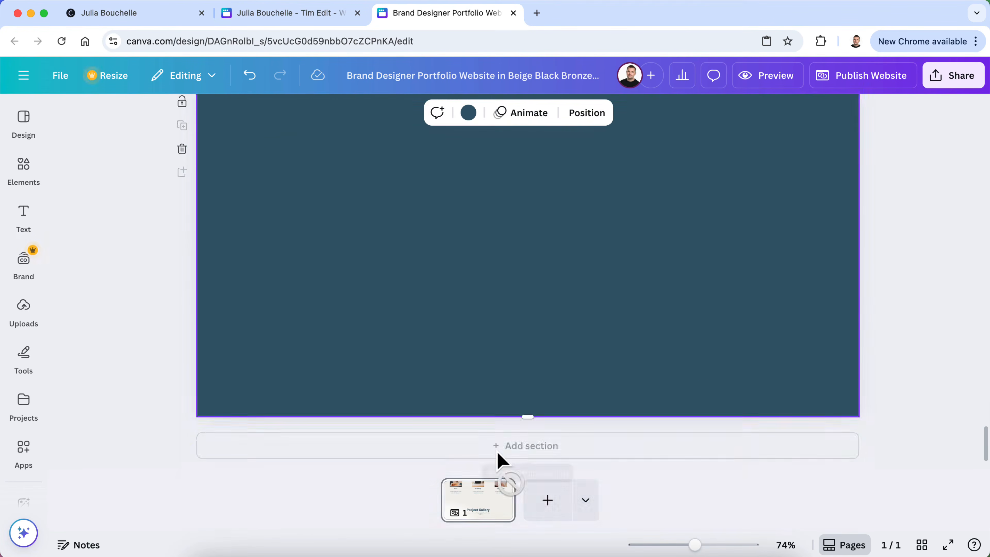
click(182, 269)
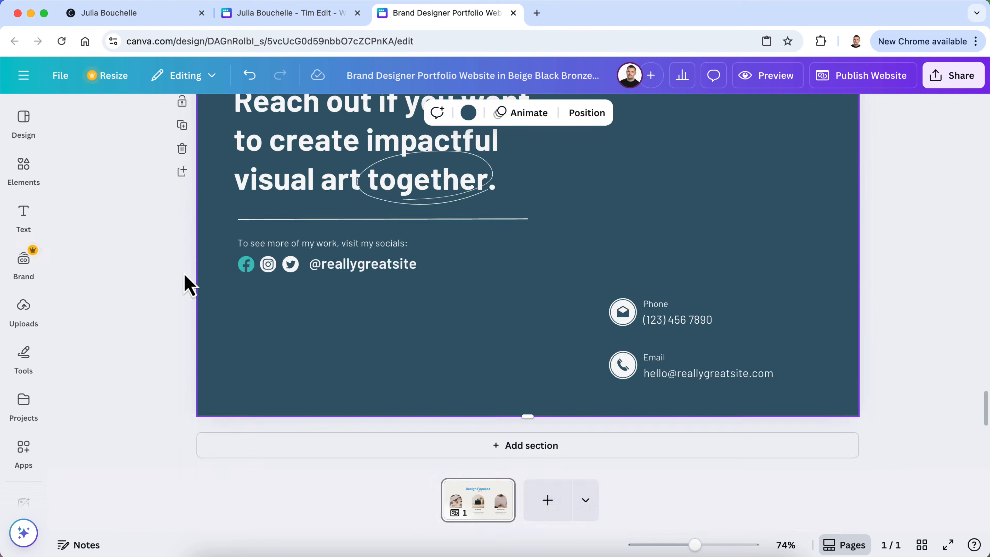
scroll(382, 294, up, 20)
scroll(382, 297, up, 20)
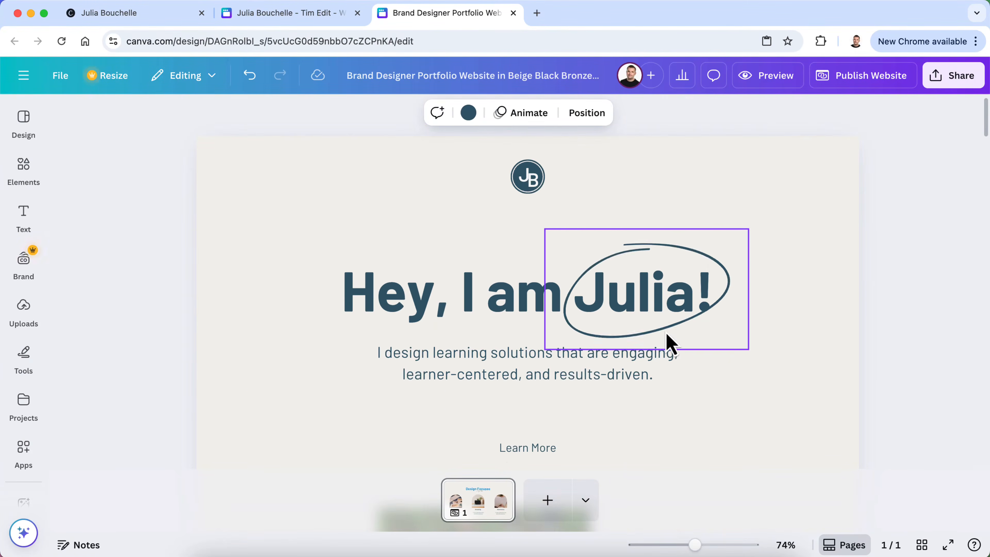
scroll(670, 343, down, 3)
scroll(670, 343, down, 9)
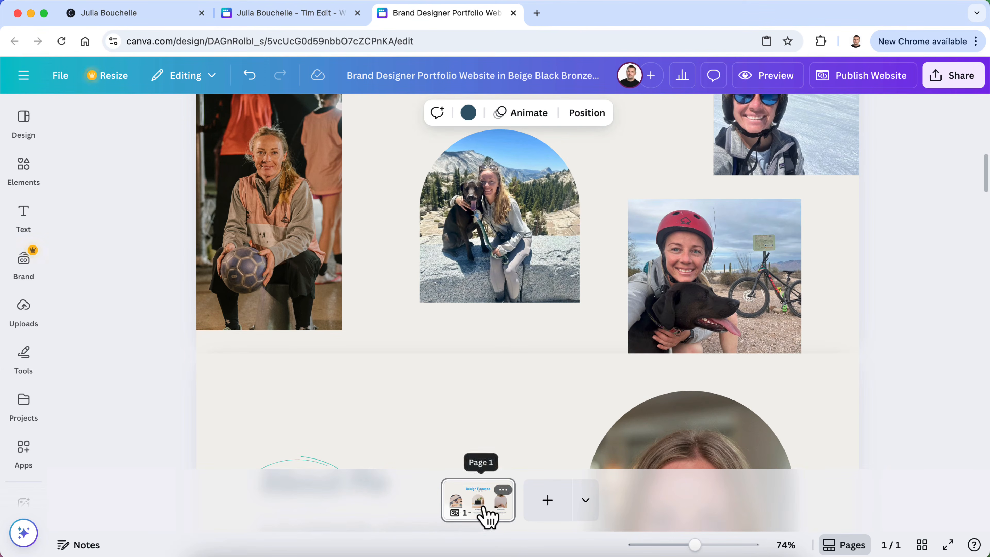
Title the first page 'Home'
click(503, 491)
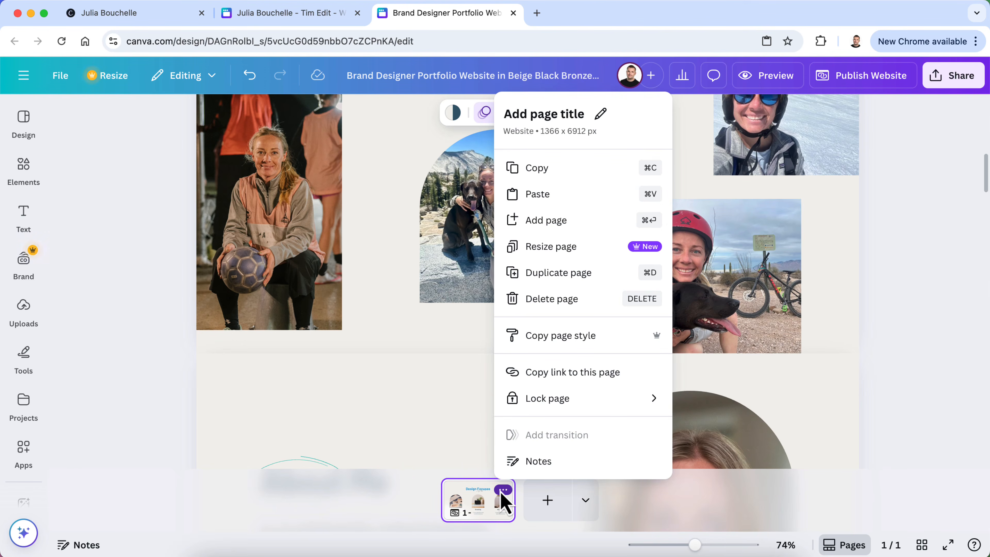
click(599, 117)
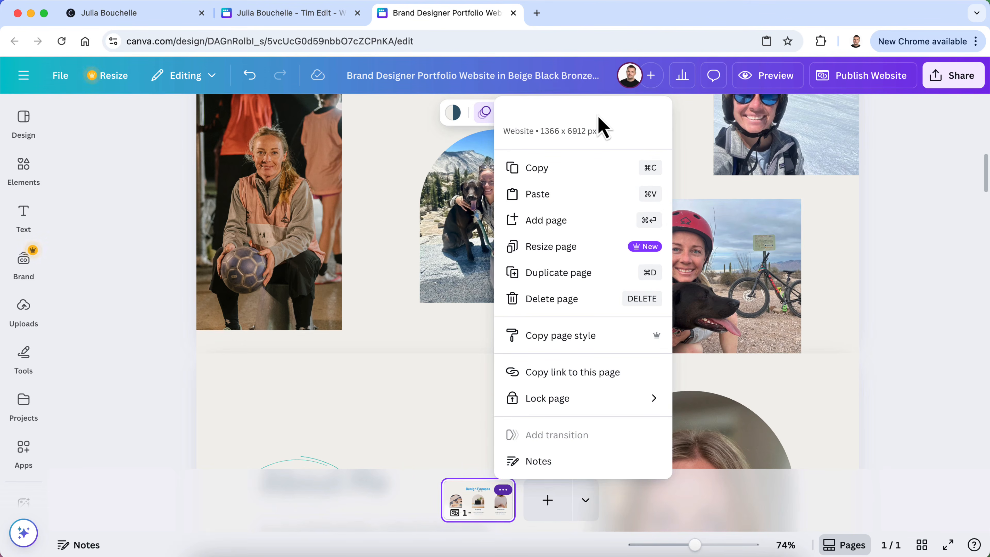
key(Return)
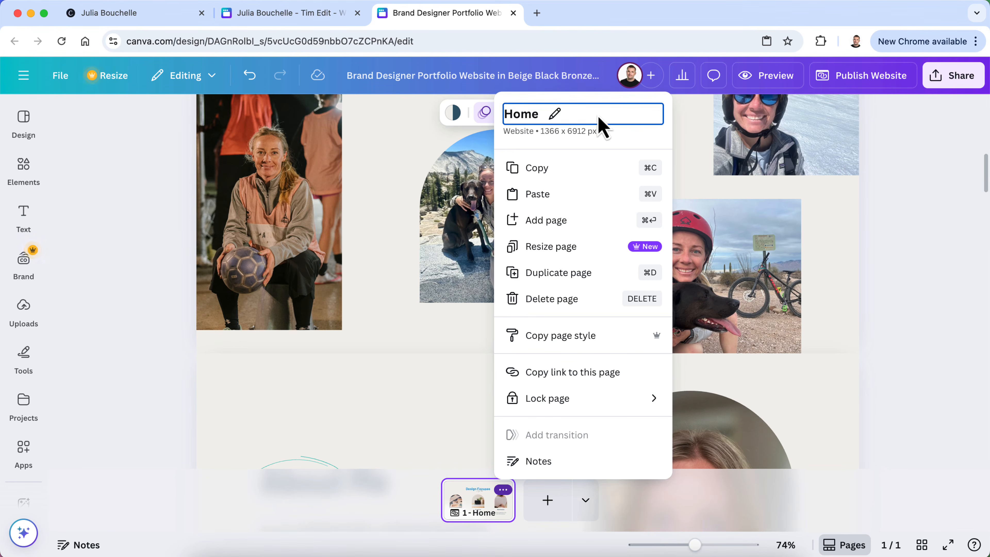
click(785, 504)
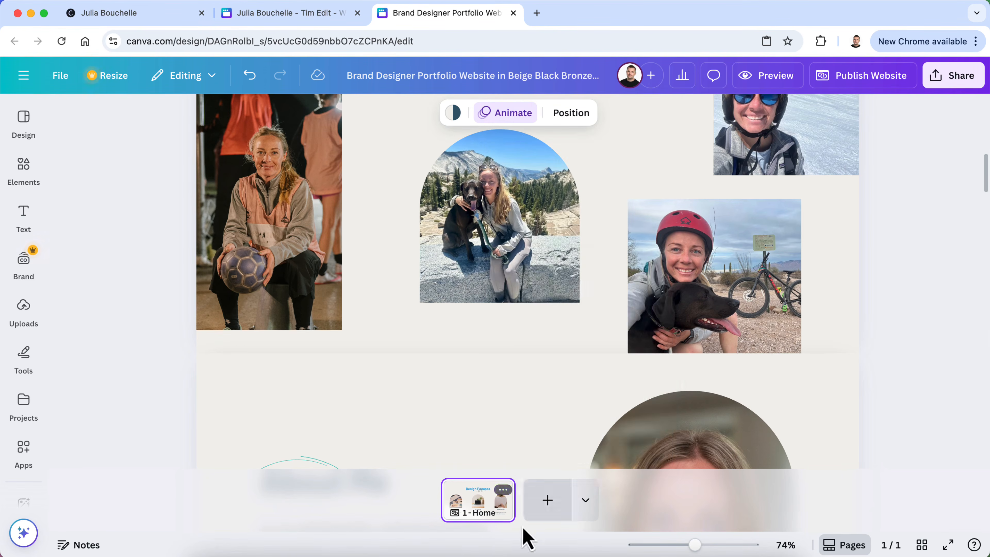
Add a blank second page to the website design
click(579, 498)
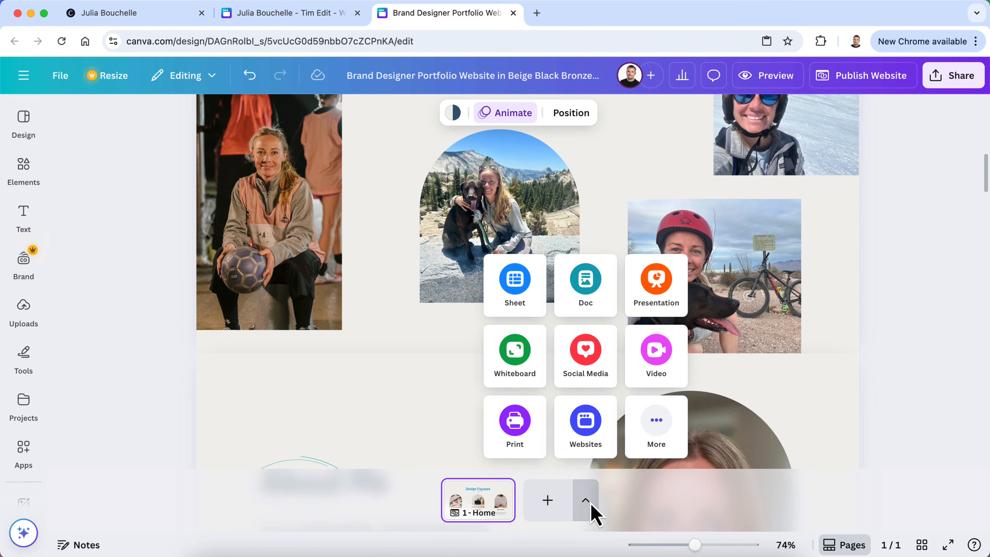
click(588, 503)
click(546, 503)
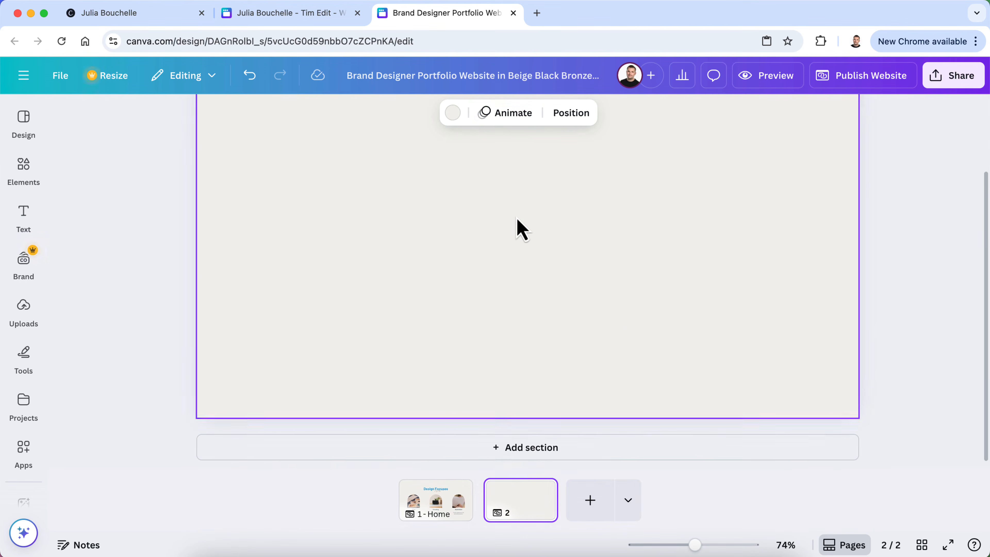
scroll(517, 225, up, 1)
click(541, 490)
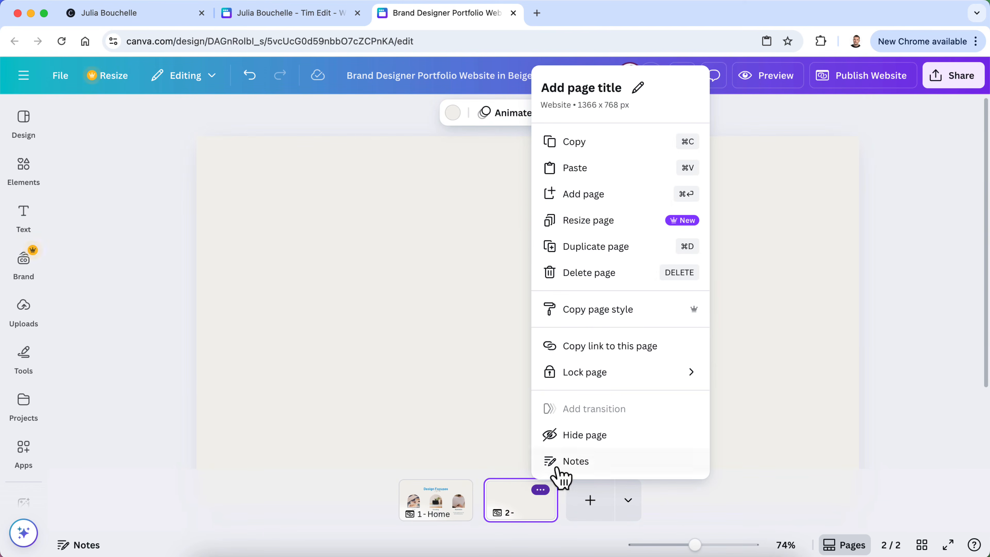
click(974, 339)
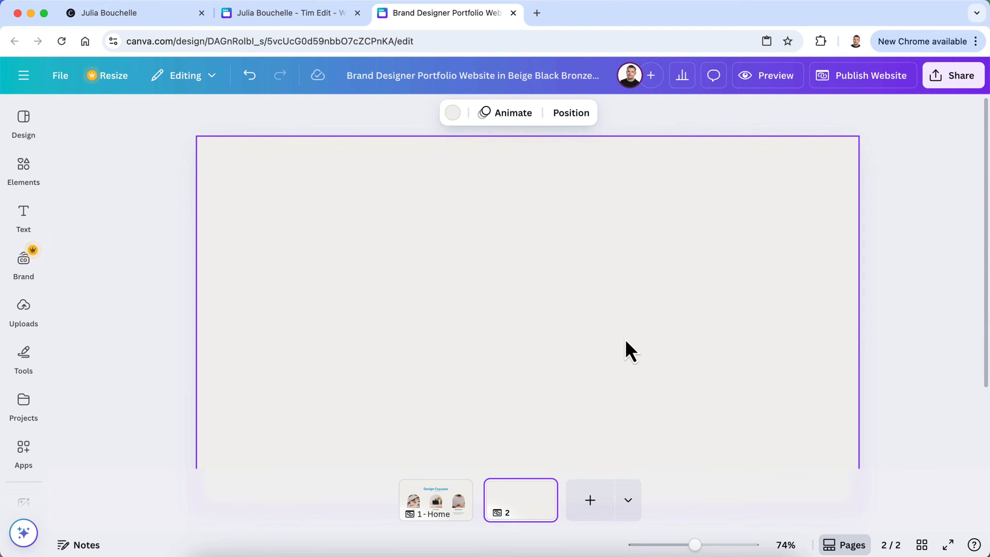
scroll(630, 351, down, 1)
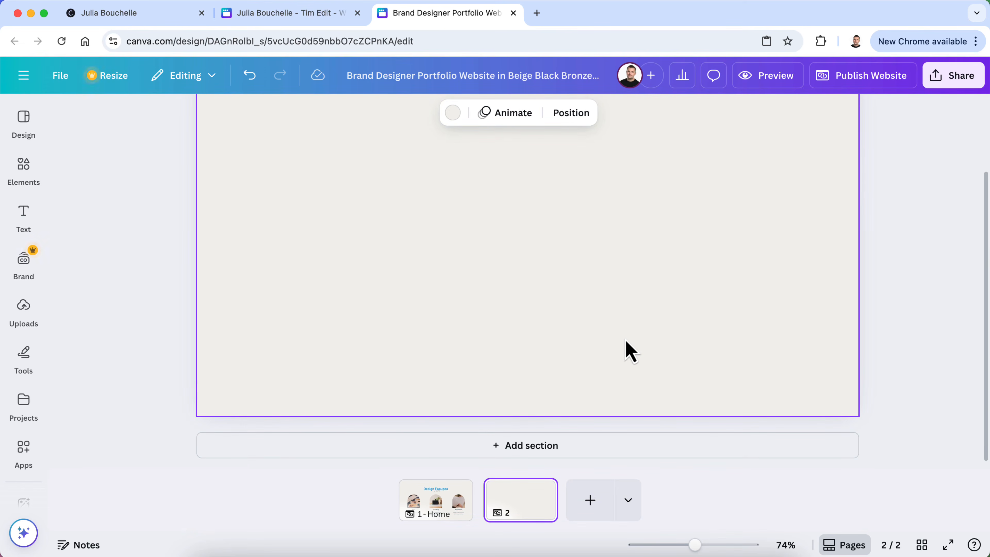
Browse the website design templates, then delete the blank page 2
click(25, 121)
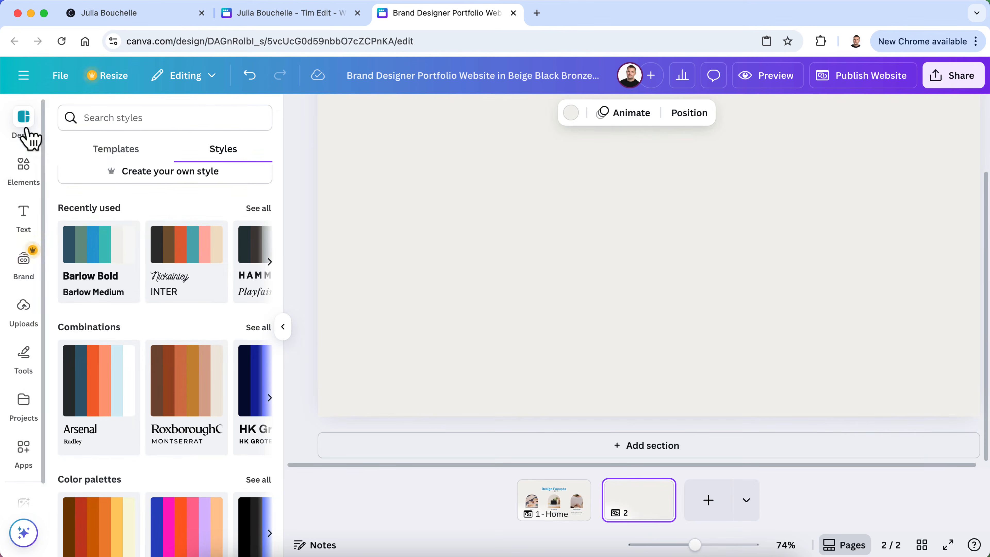
click(116, 150)
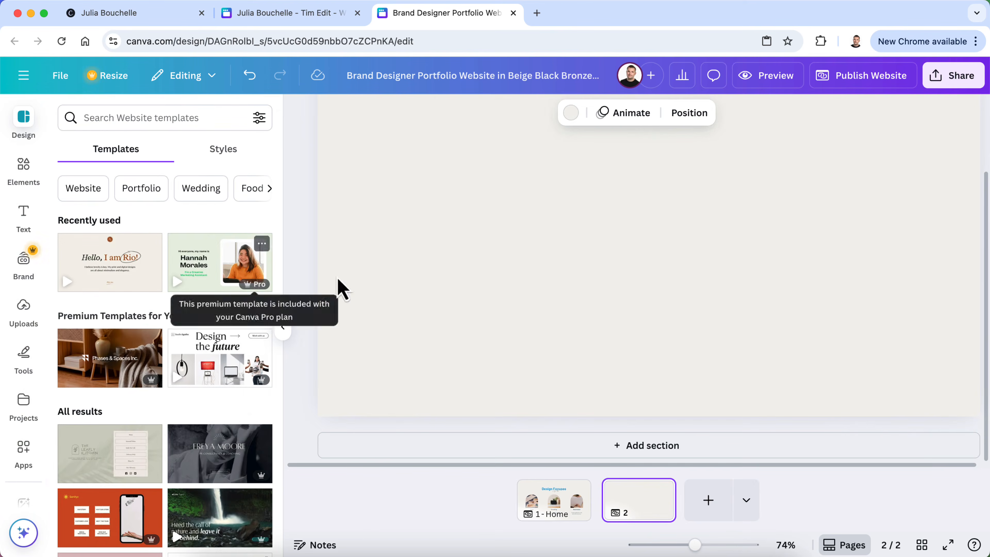
click(303, 208)
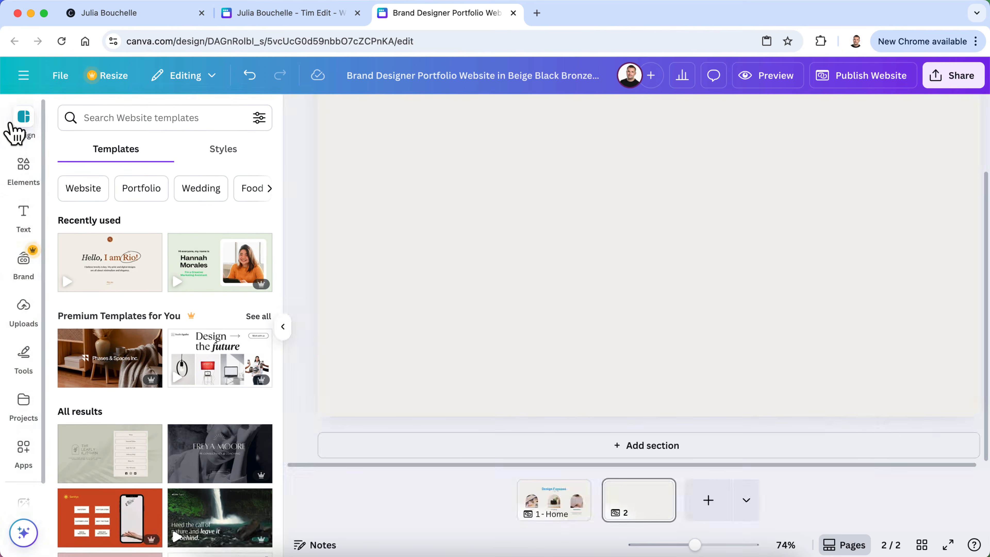
click(17, 129)
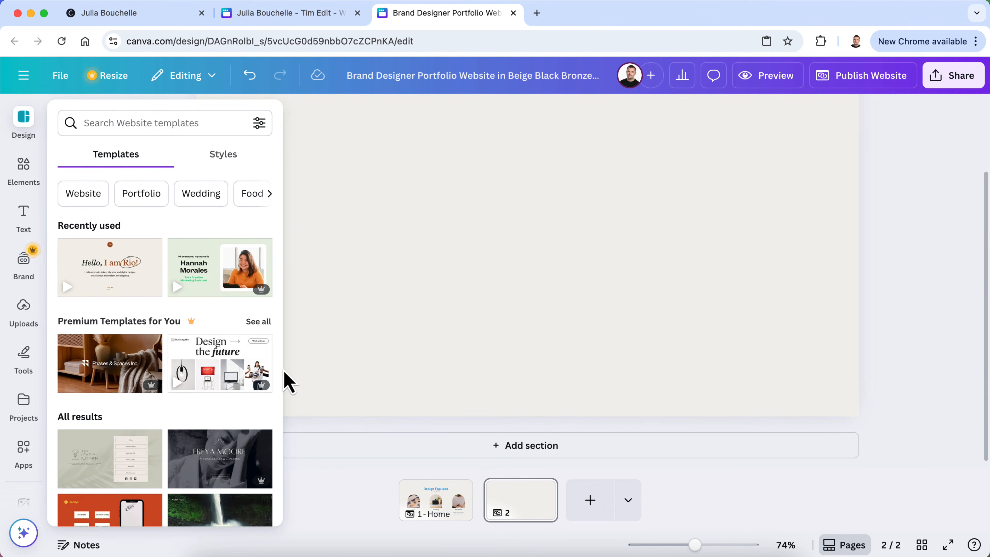
click(203, 382)
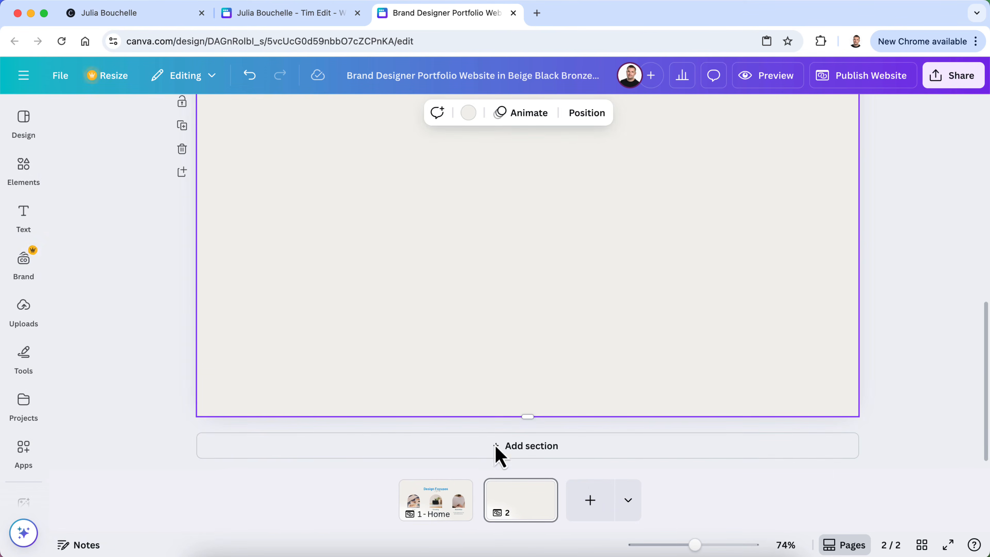
click(541, 491)
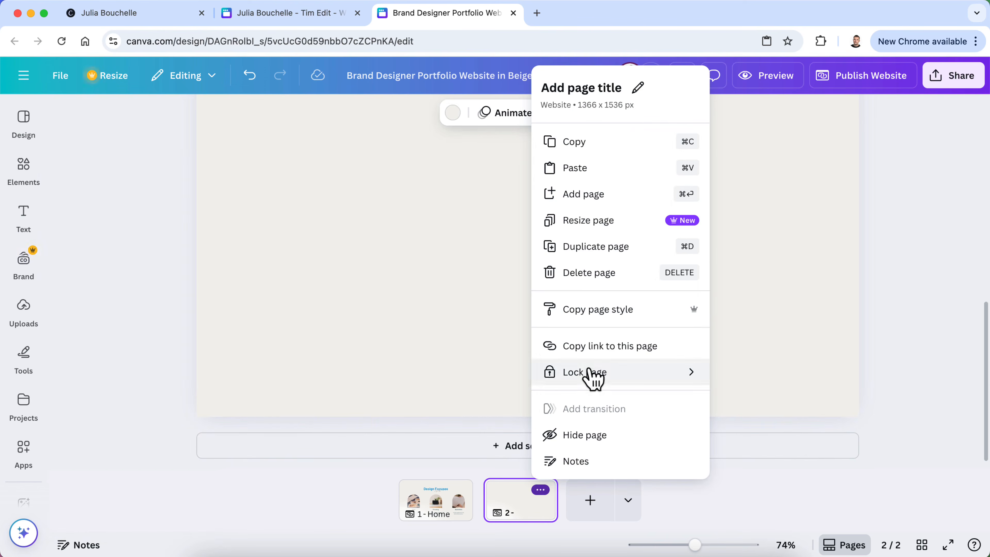
click(597, 273)
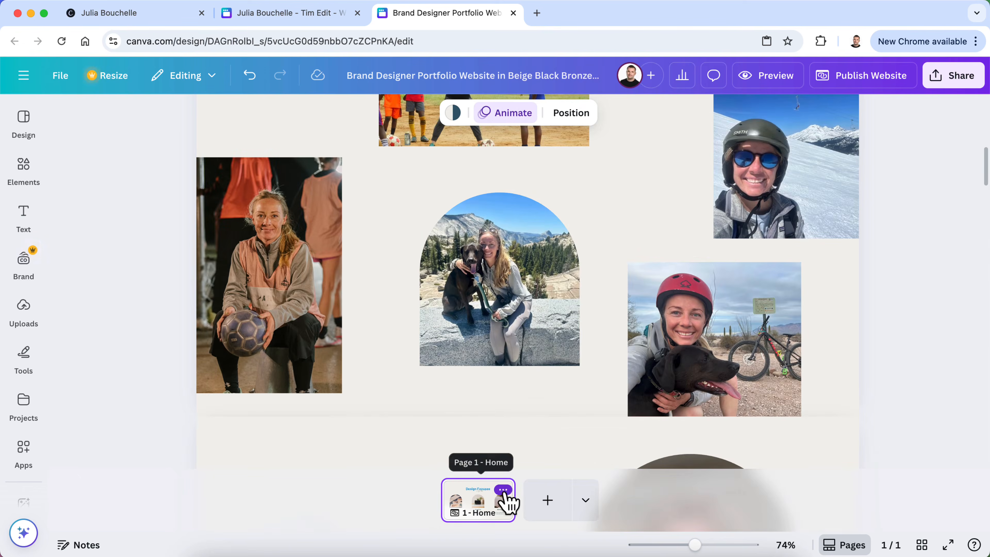
Duplicate the Home page and scroll through the copied sections
click(503, 490)
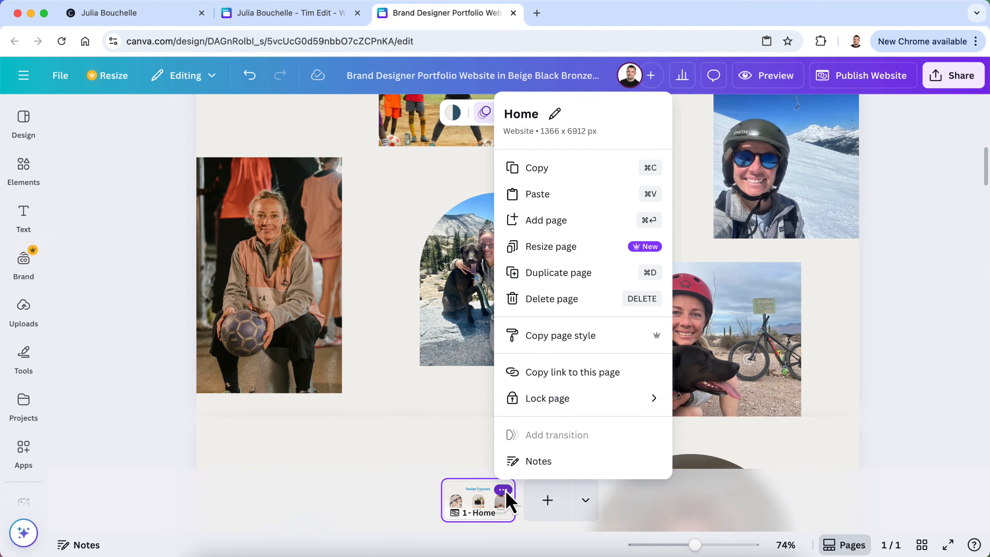
click(569, 287)
scroll(166, 405, down, 4)
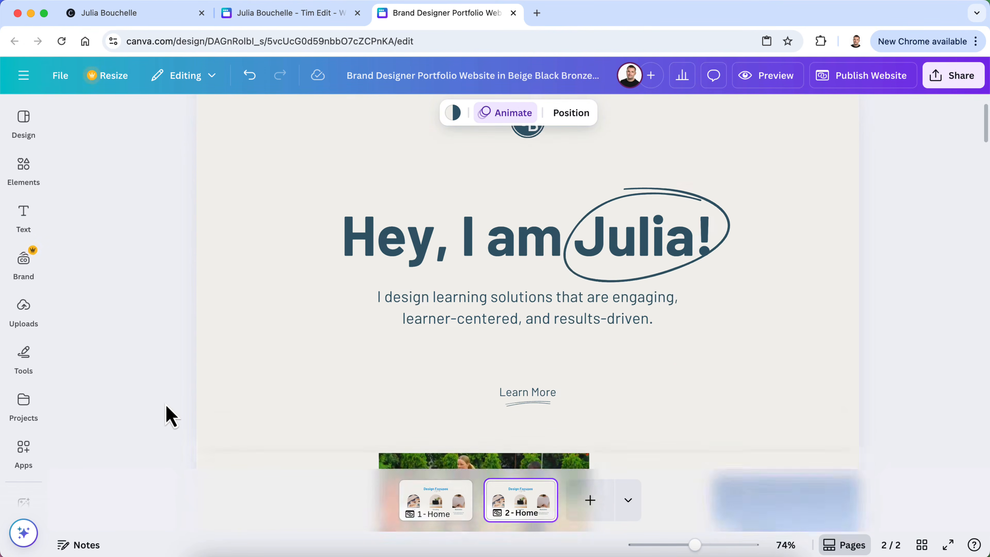
scroll(166, 405, up, 4)
scroll(413, 368, down, 8)
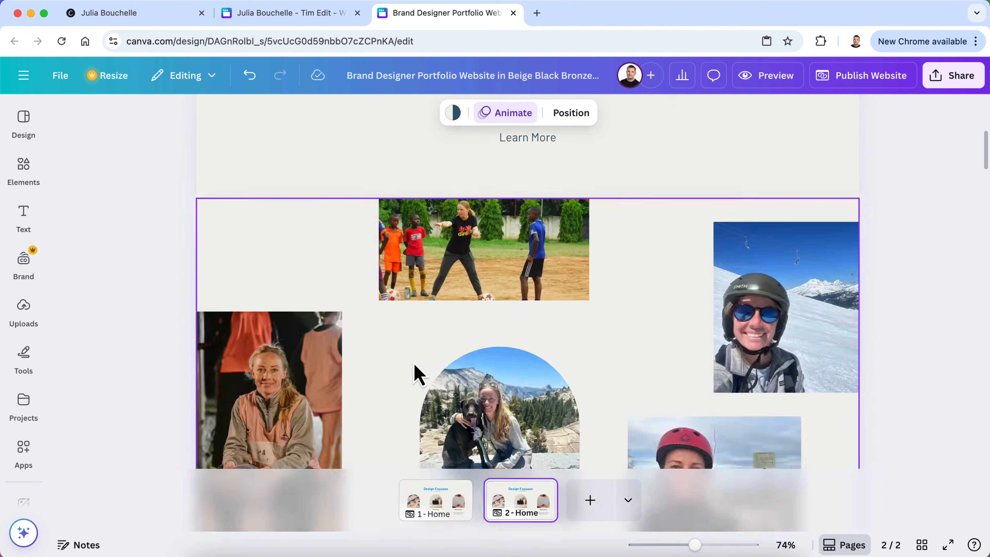
scroll(418, 374, down, 15)
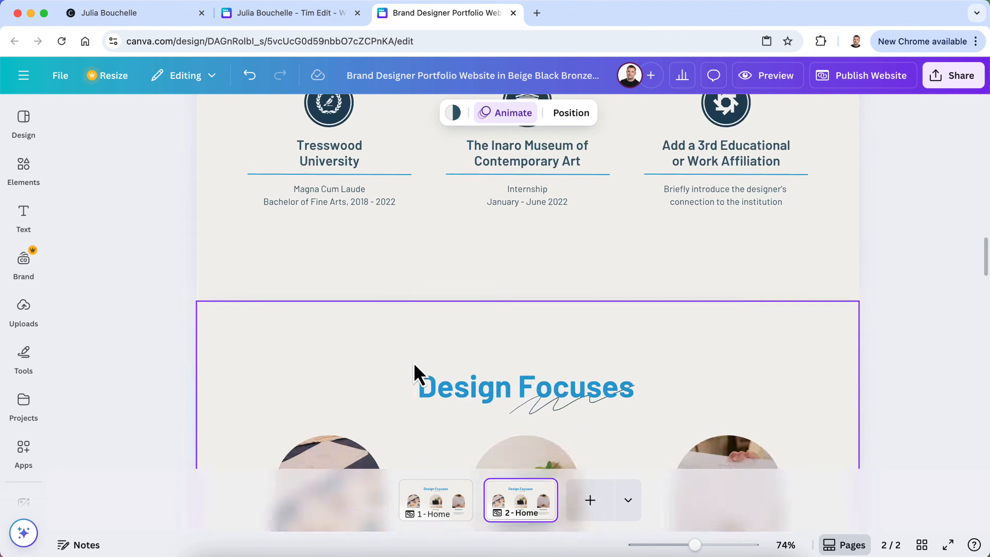
scroll(418, 374, down, 8)
scroll(418, 374, up, 20)
scroll(418, 373, up, 8)
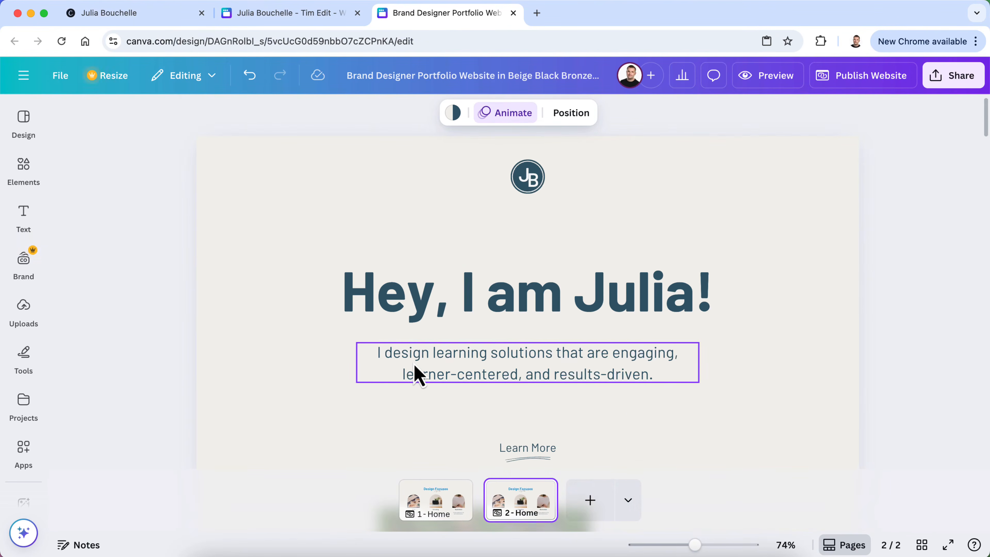
scroll(418, 374, down, 2)
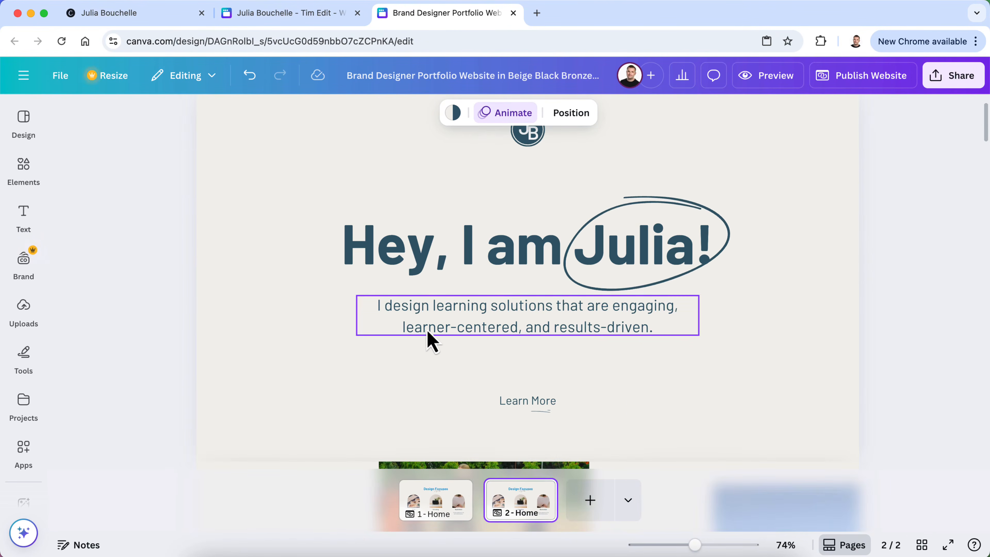
scroll(512, 276, down, 5)
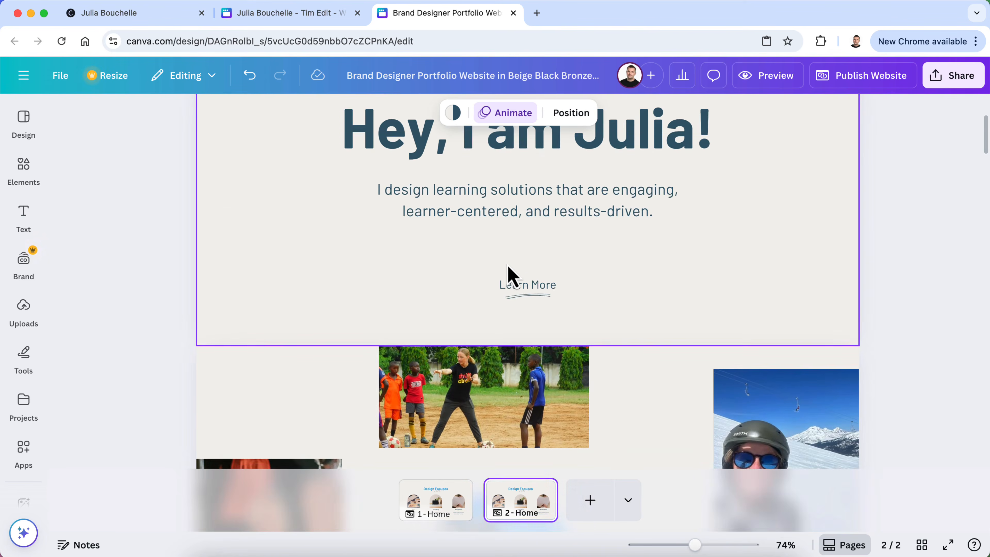
scroll(494, 197, up, 3)
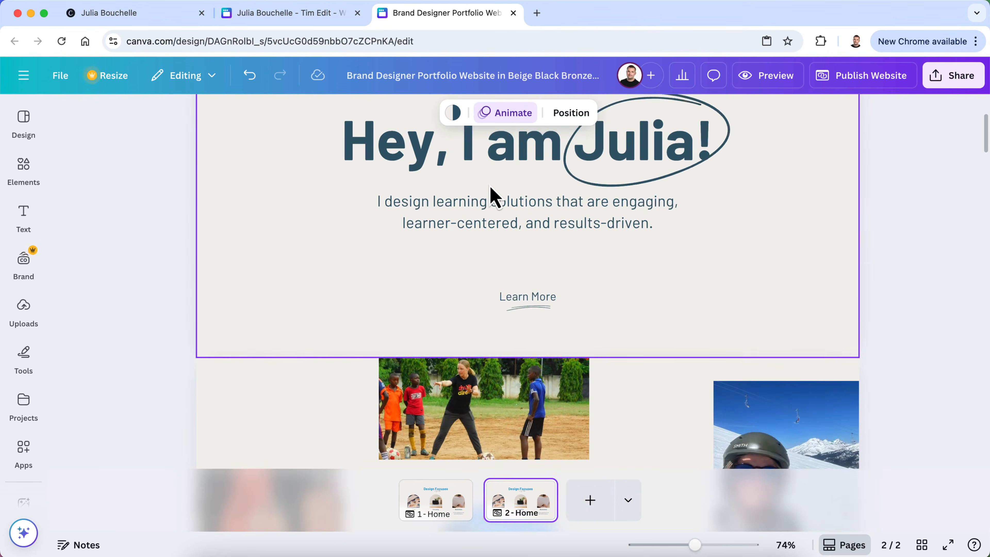
scroll(494, 197, down, 12)
scroll(489, 188, down, 5)
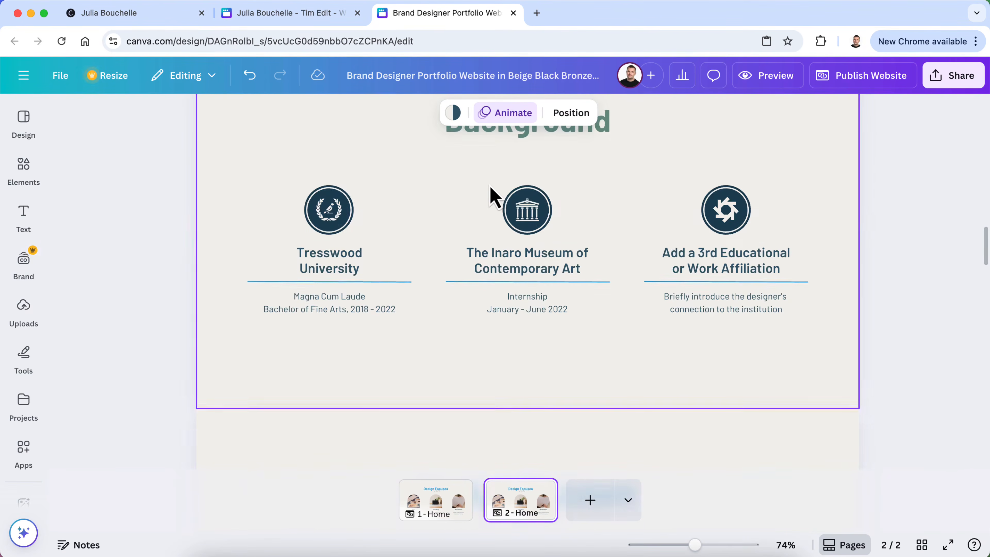
scroll(610, 345, down, 7)
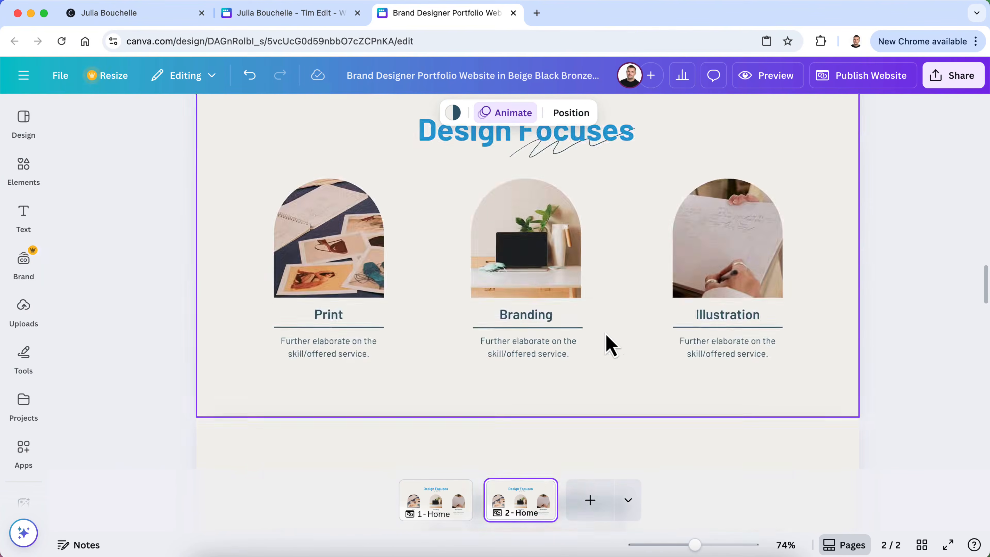
scroll(606, 335, up, 1)
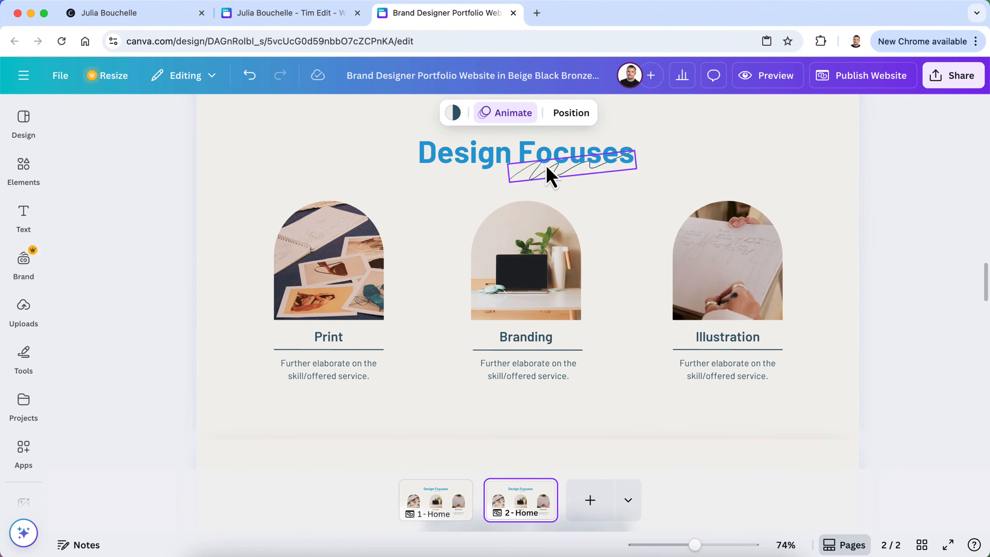
scroll(622, 242, down, 12)
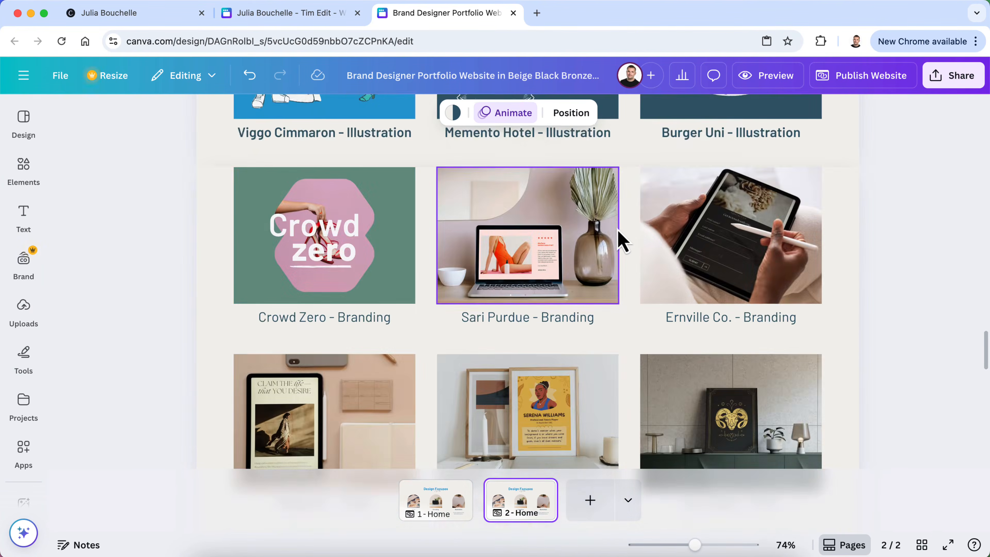
scroll(622, 241, down, 10)
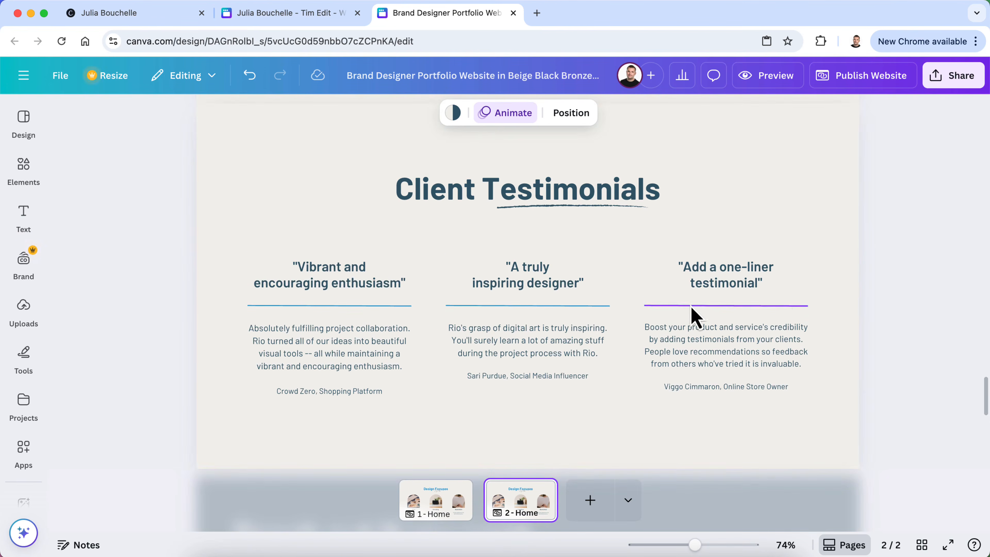
scroll(666, 343, down, 5)
scroll(667, 343, up, 5)
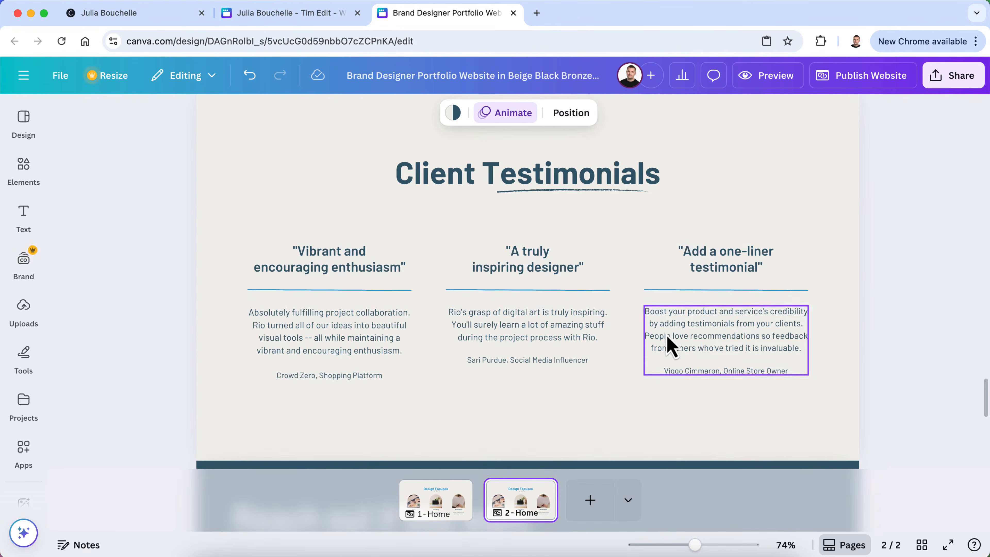
scroll(698, 206, up, 2)
scroll(224, 244, down, 3)
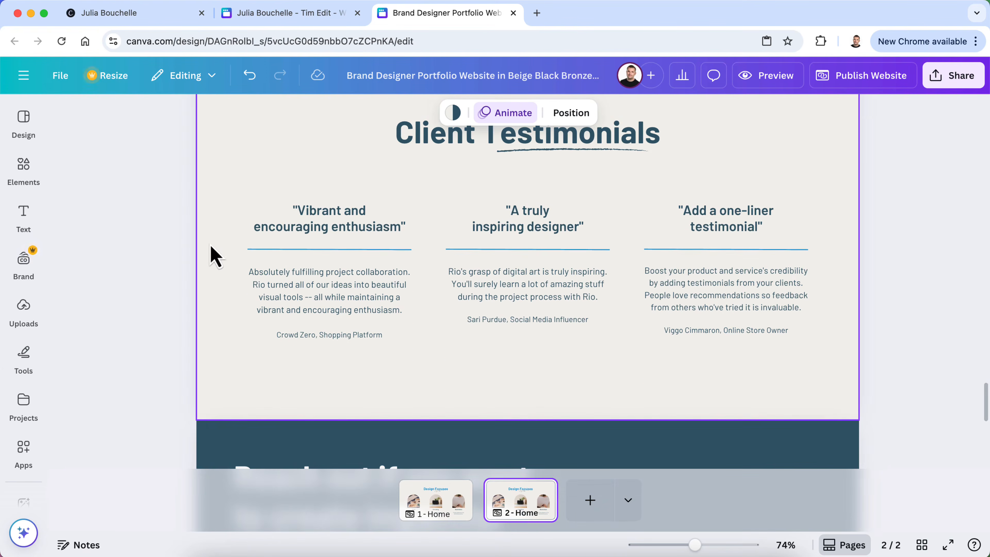
Delete the Client Testimonials, branding and print grid, and Project Gallery sections from page 2
click(229, 365)
click(181, 153)
scroll(291, 376, up, 9)
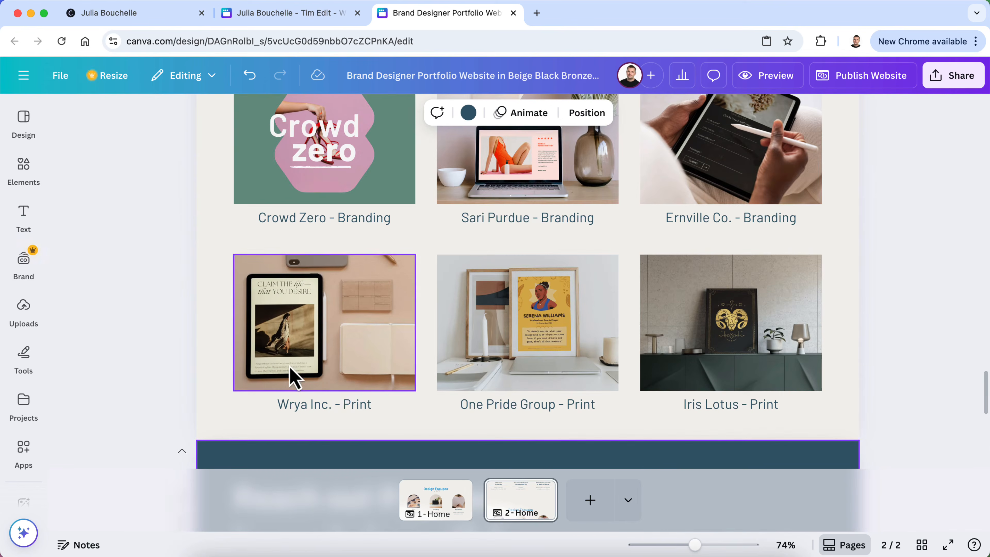
click(220, 291)
click(182, 172)
scroll(249, 294, up, 5)
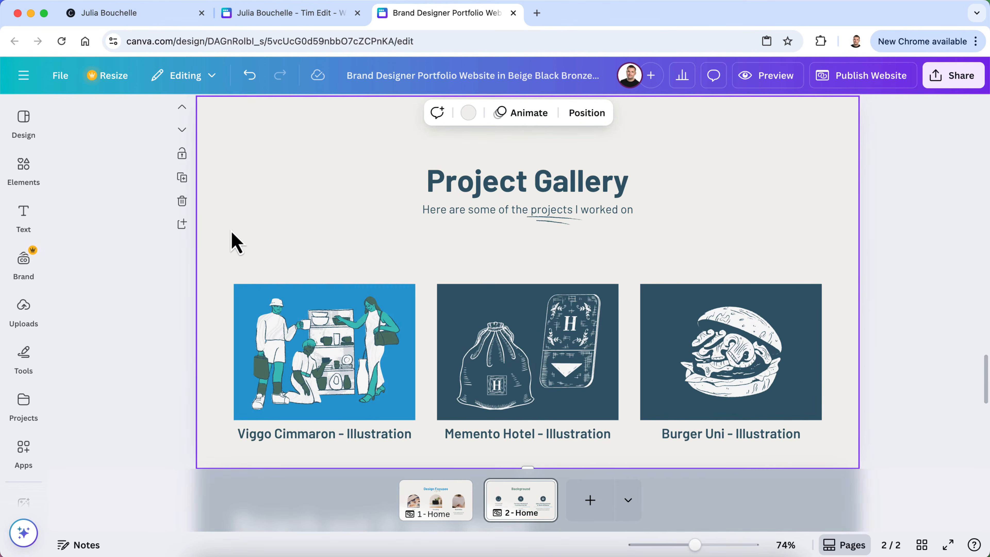
click(182, 200)
scroll(214, 306, up, 5)
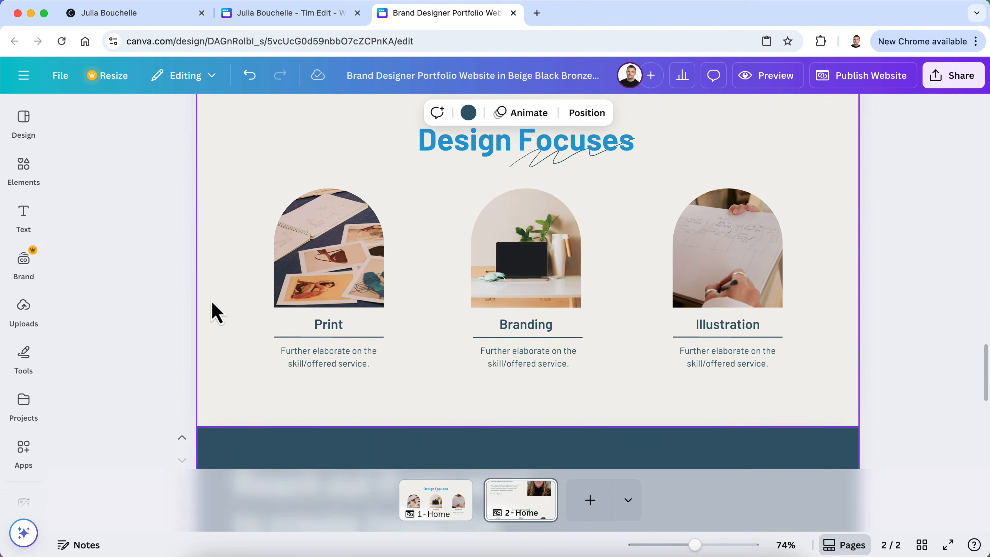
scroll(211, 302, up, 3)
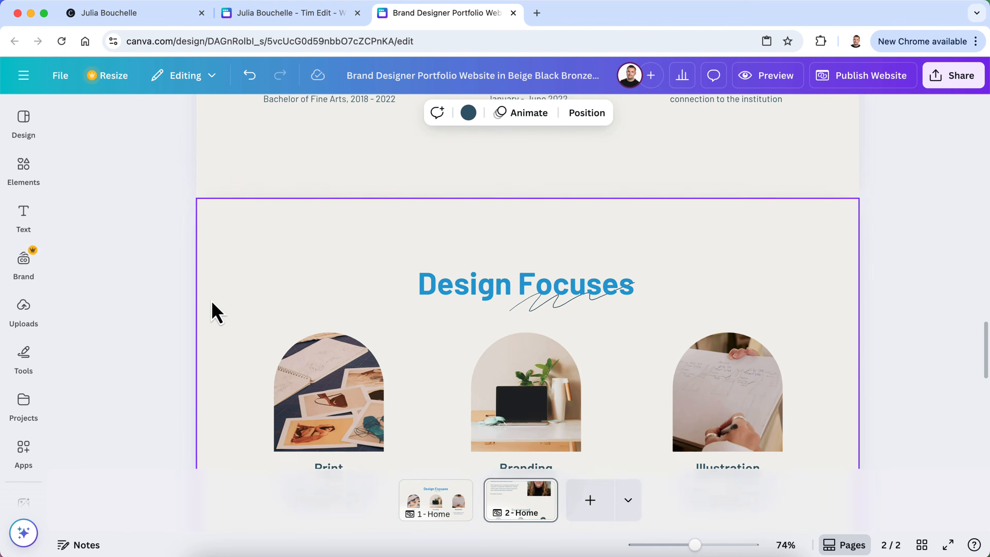
scroll(211, 300, down, 8)
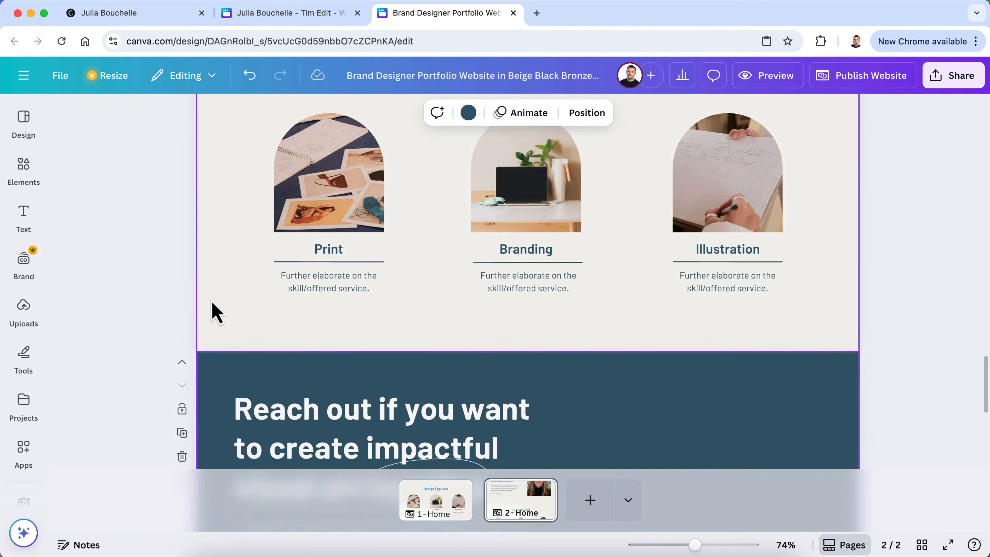
scroll(211, 300, up, 14)
scroll(211, 300, down, 5)
scroll(211, 301, up, 15)
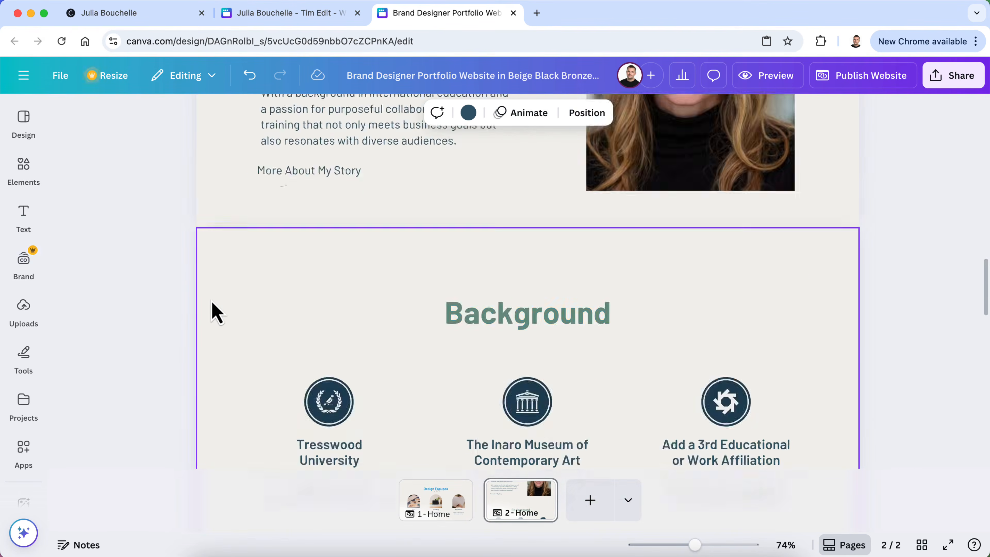
scroll(211, 301, up, 10)
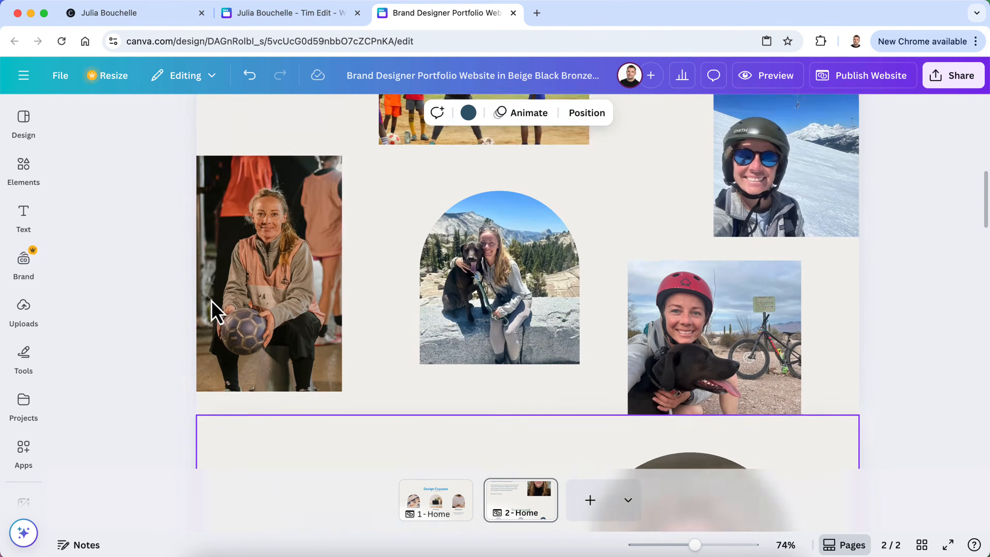
scroll(215, 312, down, 3)
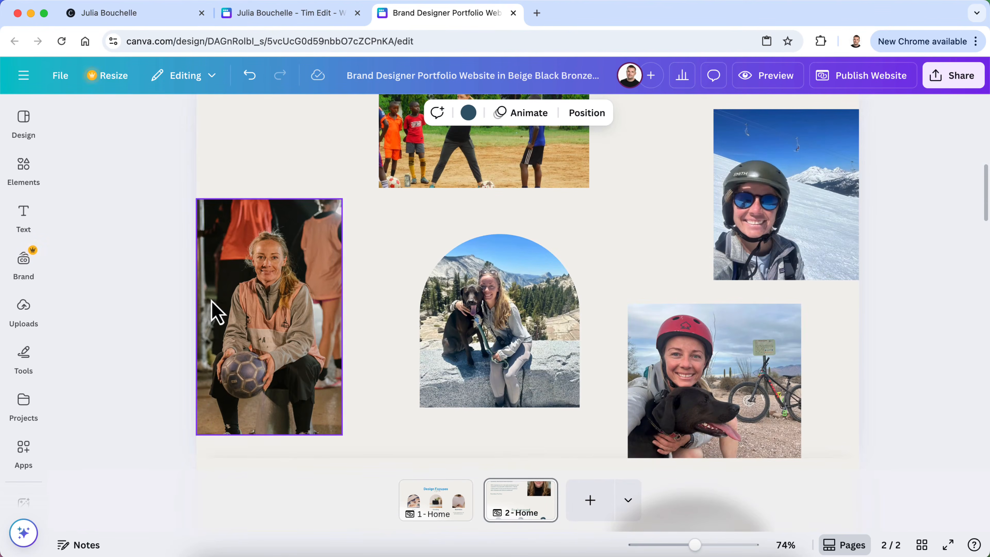
scroll(393, 298, up, 1)
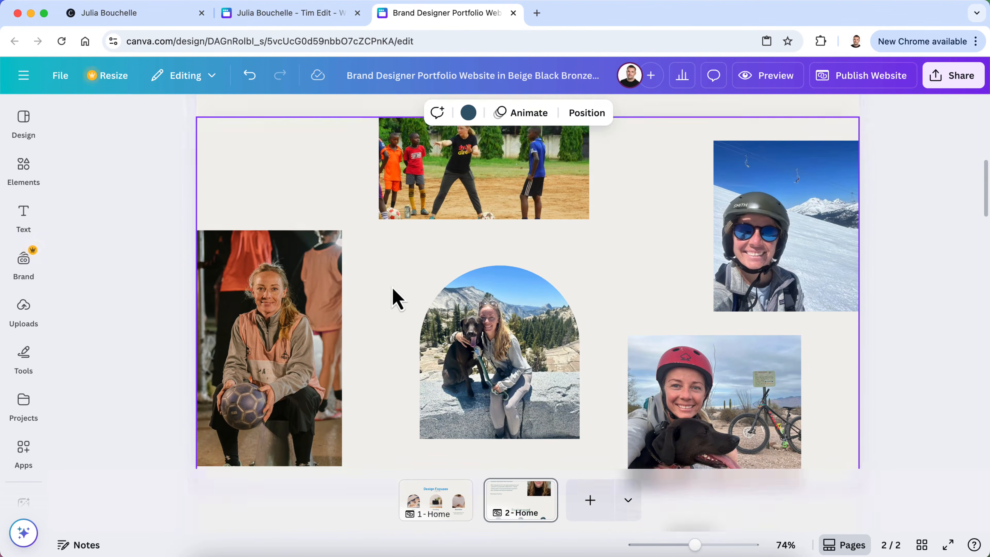
scroll(393, 298, down, 3)
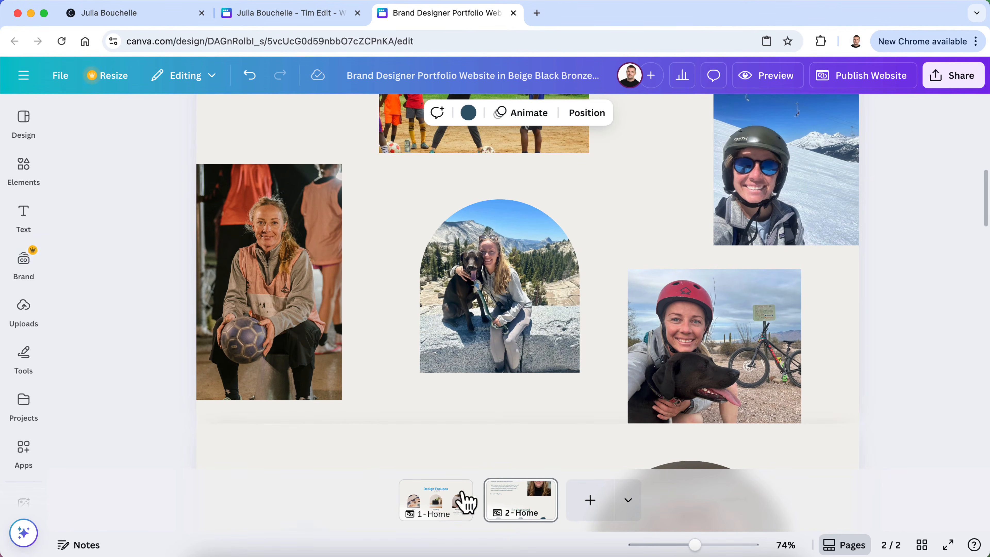
On the first page, move the photo collage section down below About Me
click(448, 502)
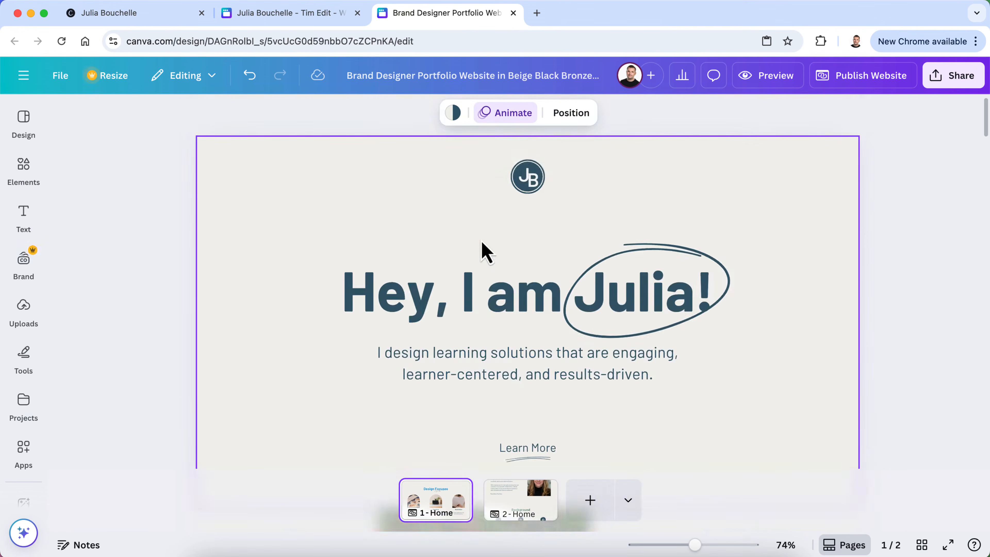
scroll(483, 251, down, 5)
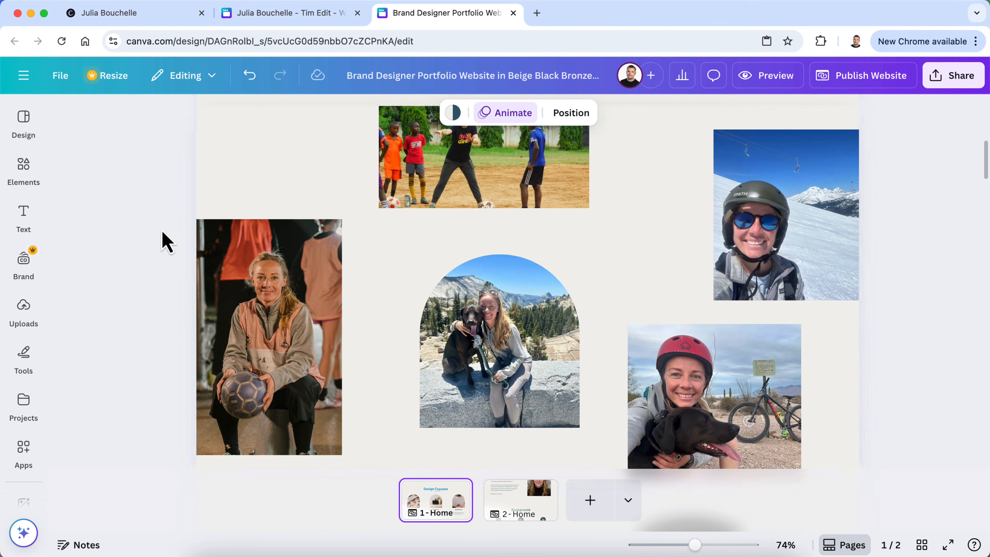
scroll(217, 194, up, 2)
click(226, 210)
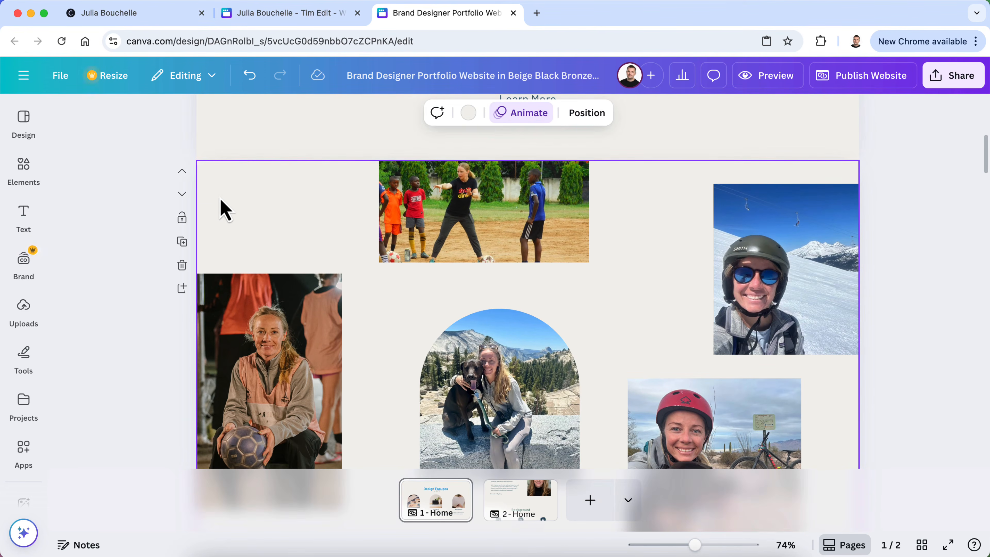
click(530, 507)
click(433, 505)
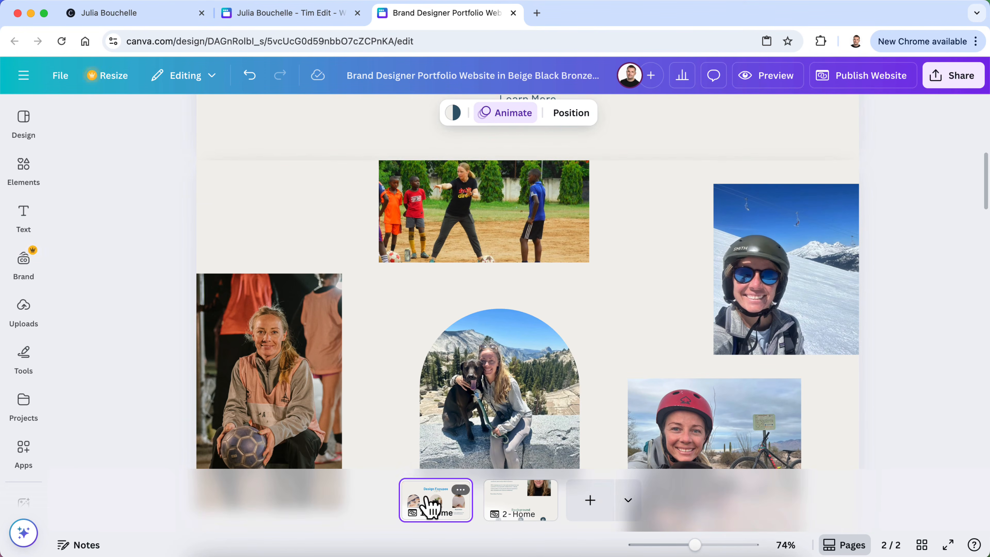
click(246, 242)
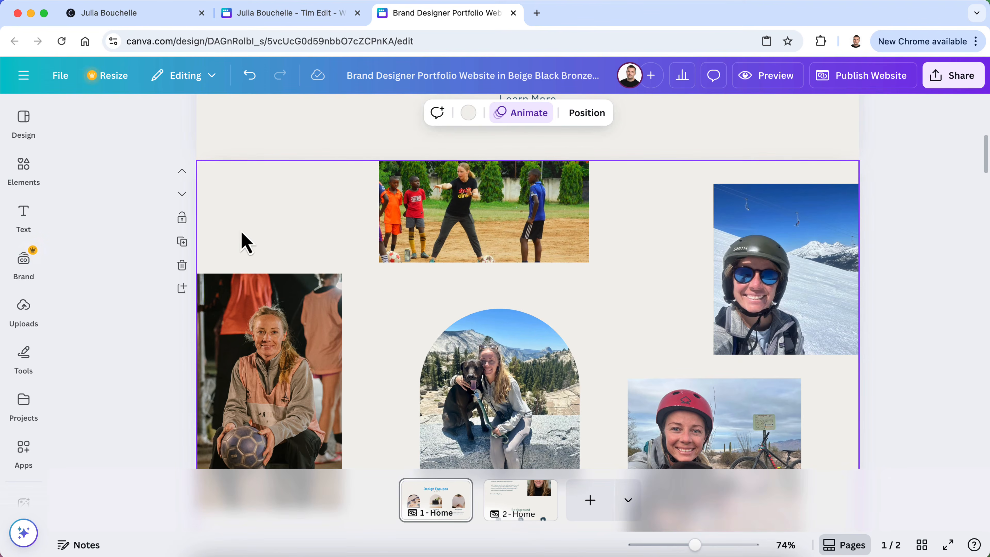
click(182, 194)
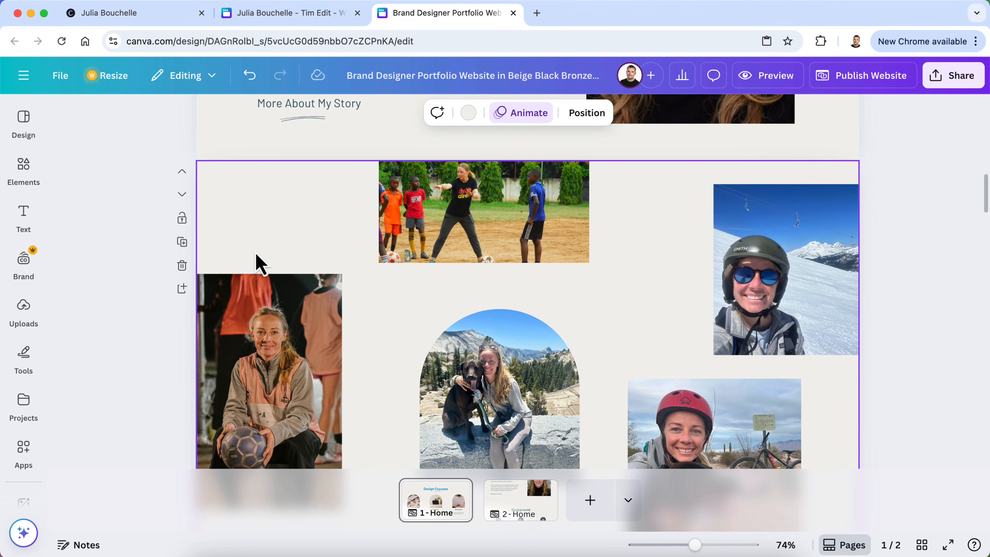
Open the full-screen website preview
scroll(256, 255, up, 10)
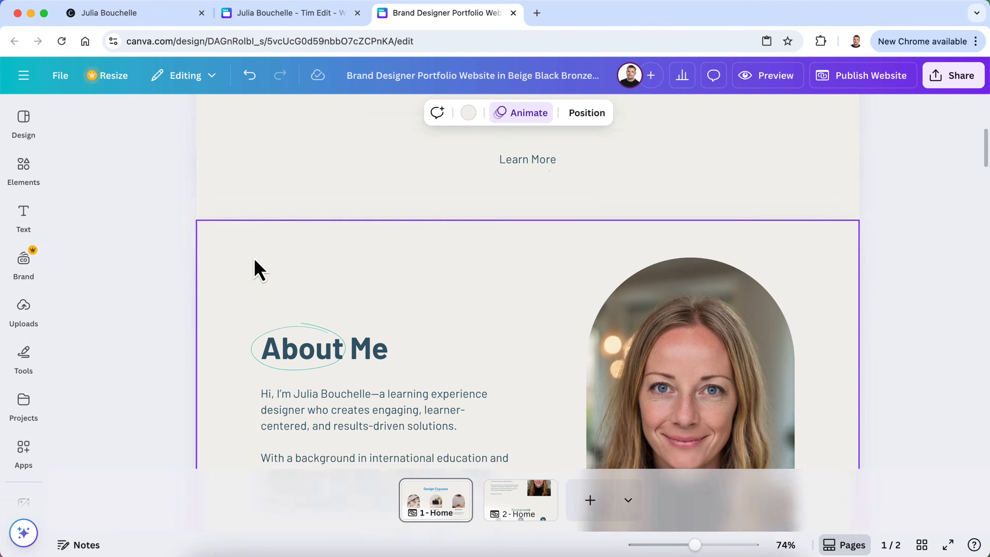
click(791, 78)
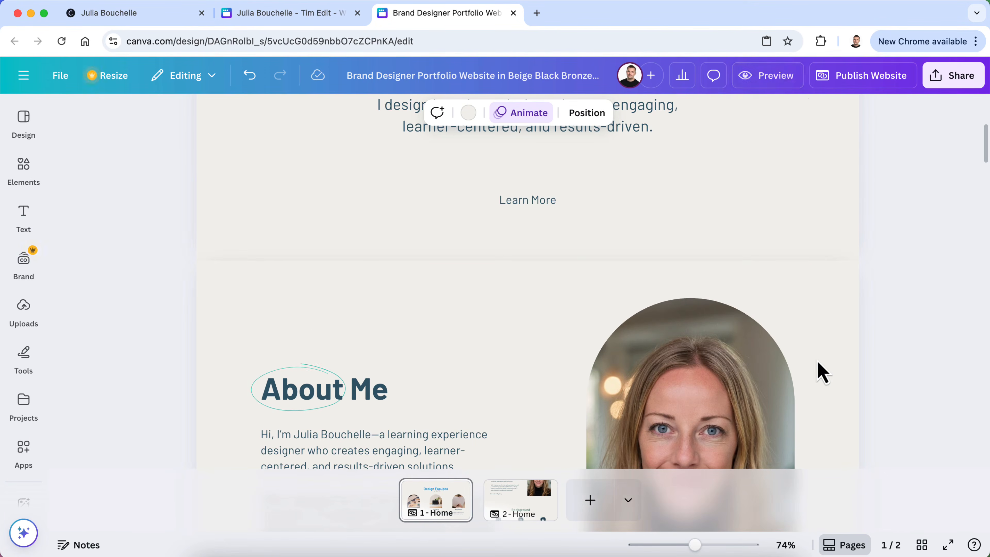
scroll(526, 448, down, 2)
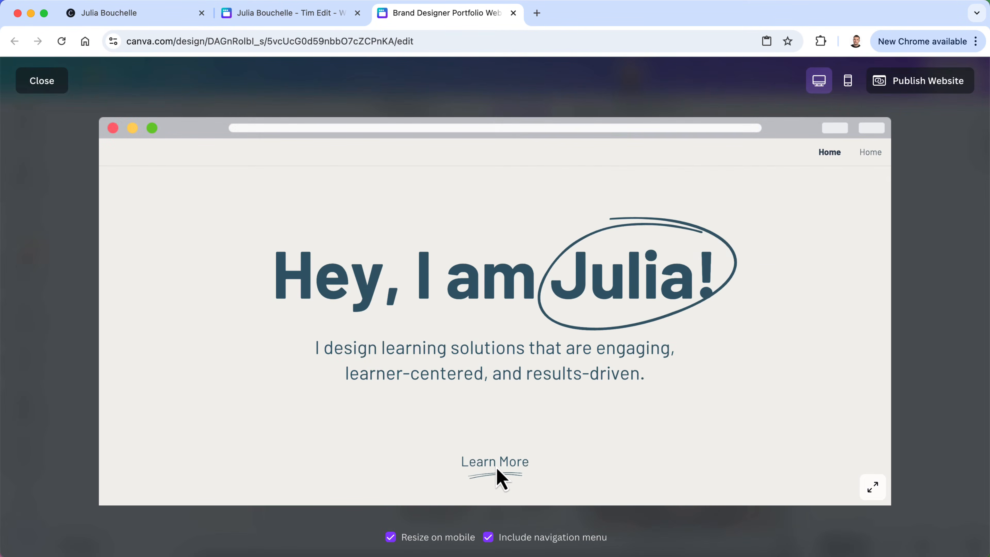
Scroll through the full-site preview, then close it to return to the editor
scroll(505, 464, down, 5)
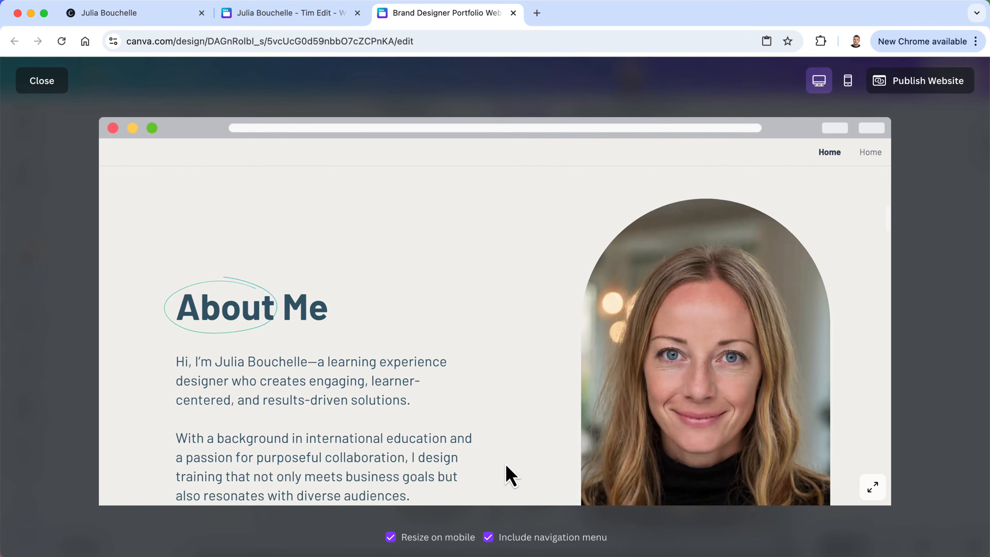
scroll(507, 473, down, 8)
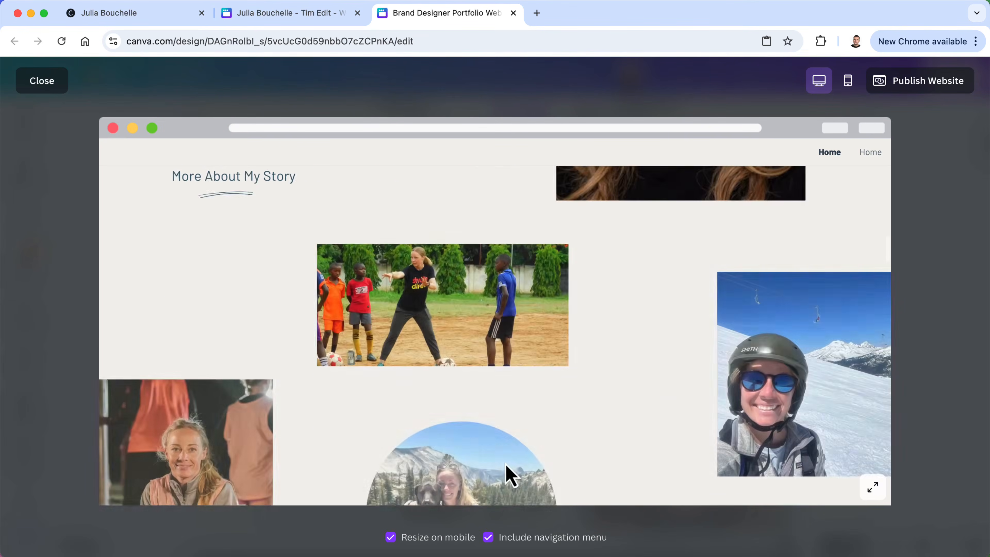
scroll(505, 464, down, 10)
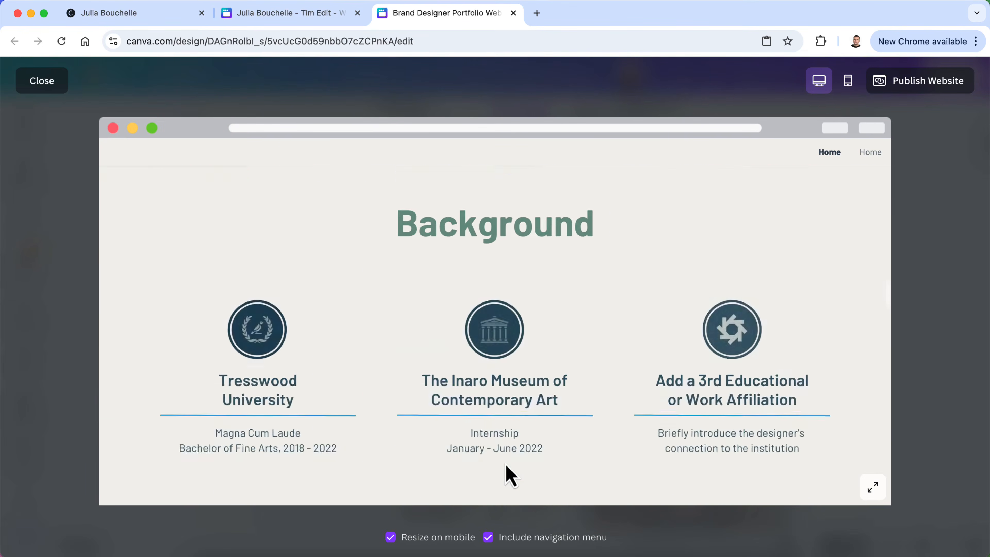
scroll(507, 471, up, 15)
scroll(506, 471, down, 10)
scroll(506, 466, down, 15)
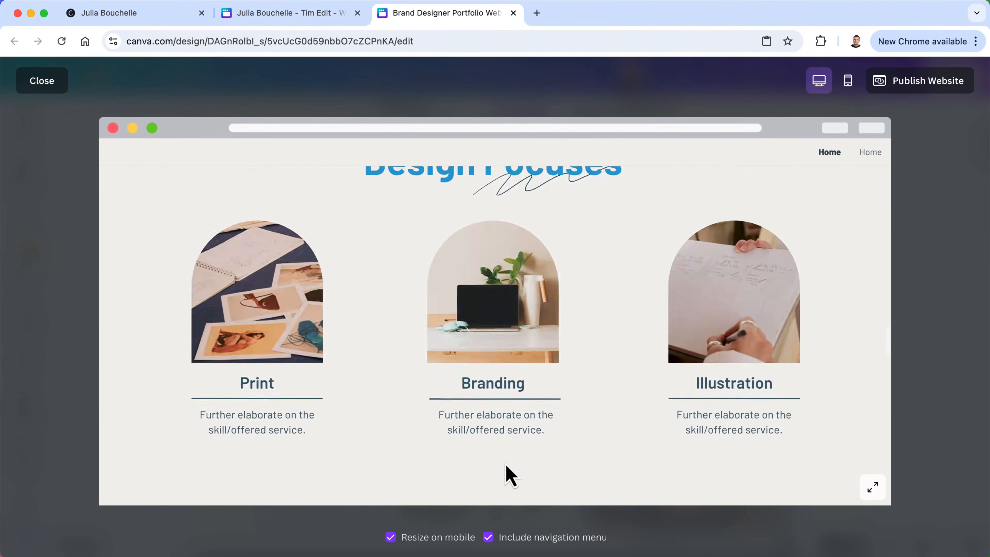
scroll(509, 476, down, 5)
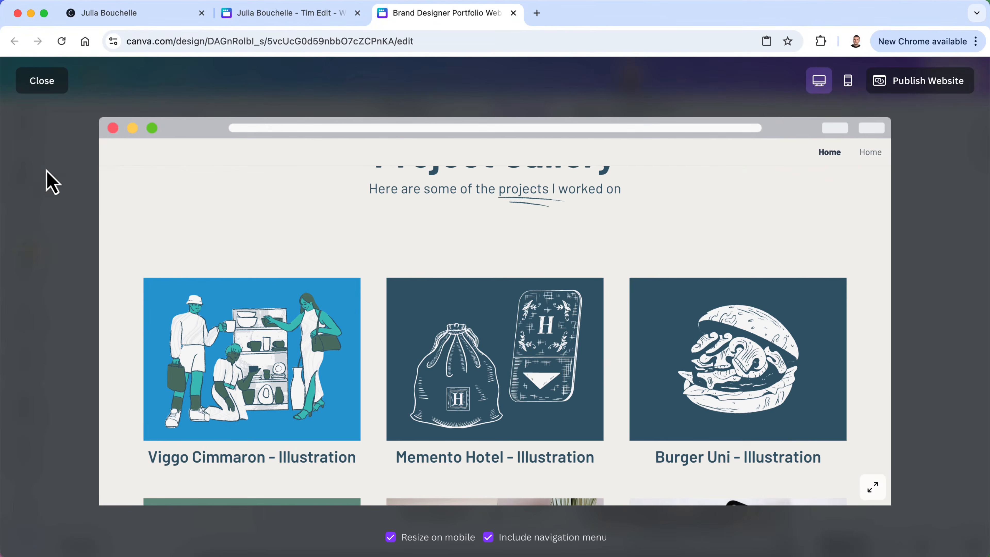
click(40, 86)
scroll(360, 416, up, 2)
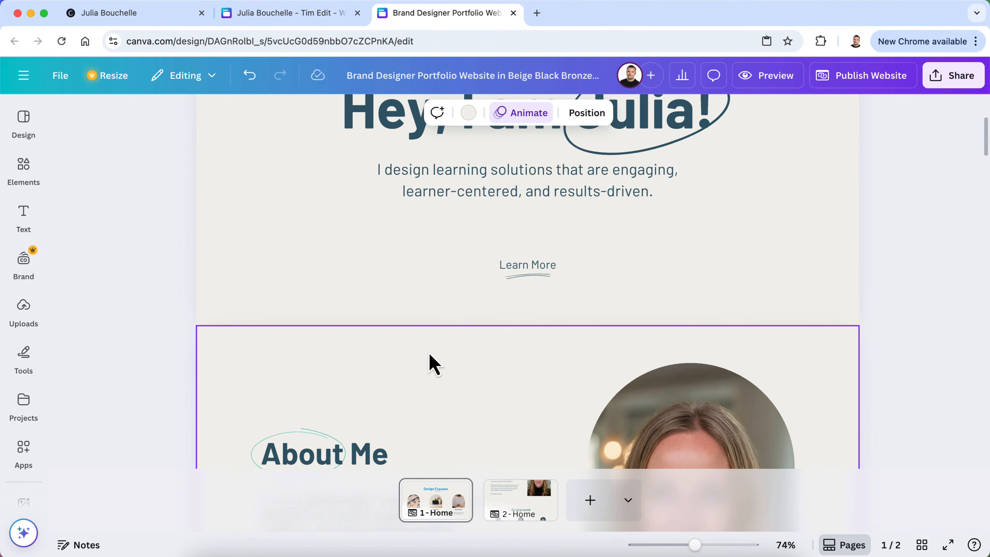
Delete the photo collage section from the first Home page
scroll(429, 359, down, 5)
scroll(440, 339, down, 8)
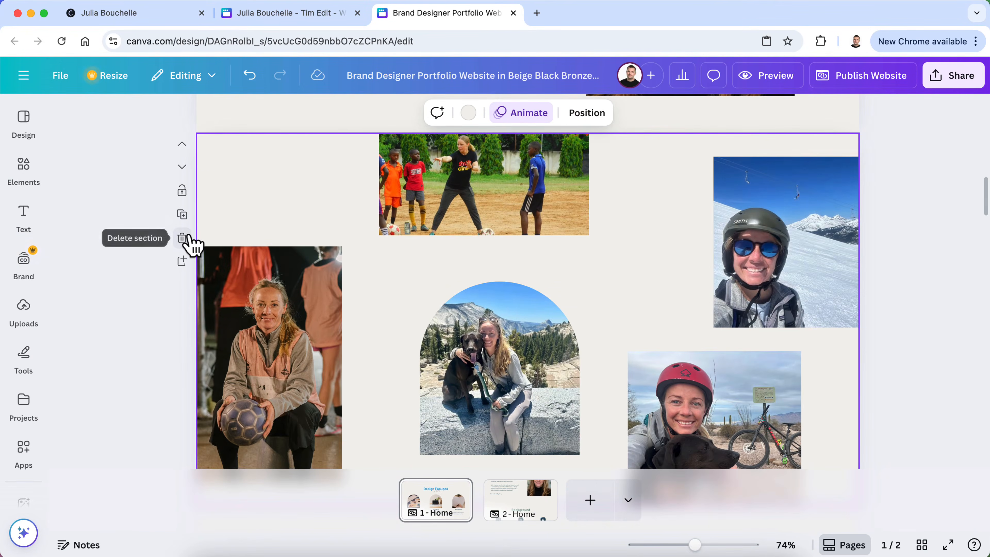
click(182, 238)
Review the second page's hero, collage, About Me, Background and Design Focuses sections
click(515, 515)
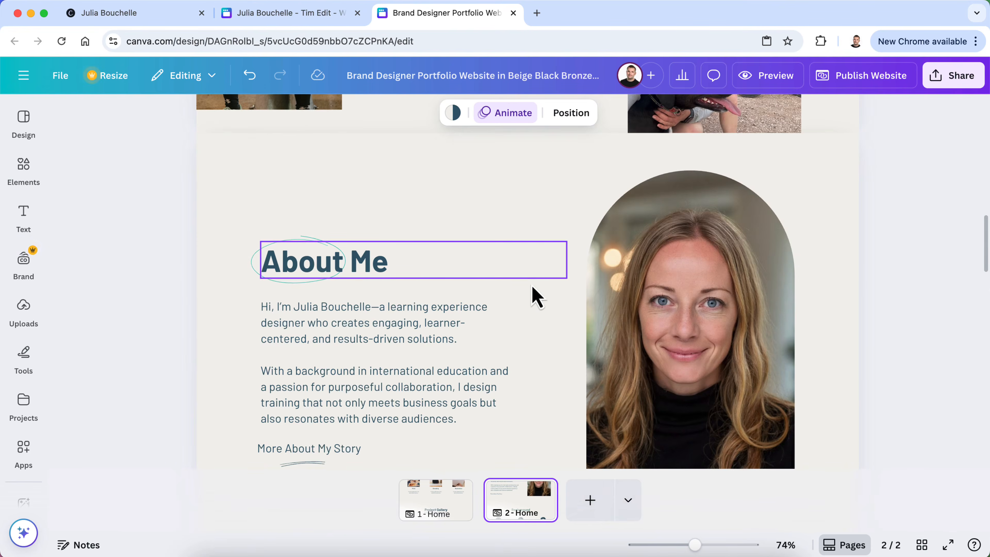
scroll(534, 290, up, 10)
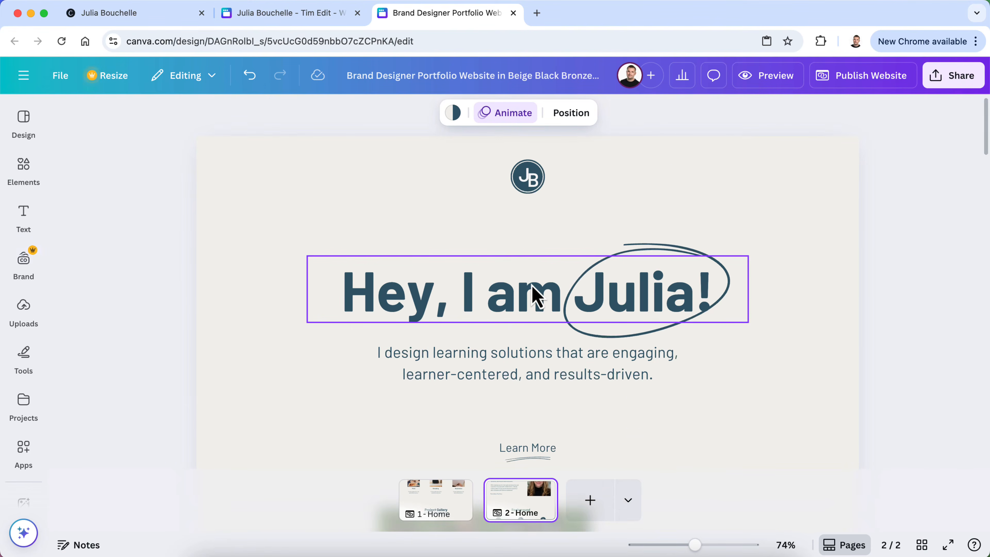
scroll(535, 296, down, 12)
scroll(535, 296, down, 8)
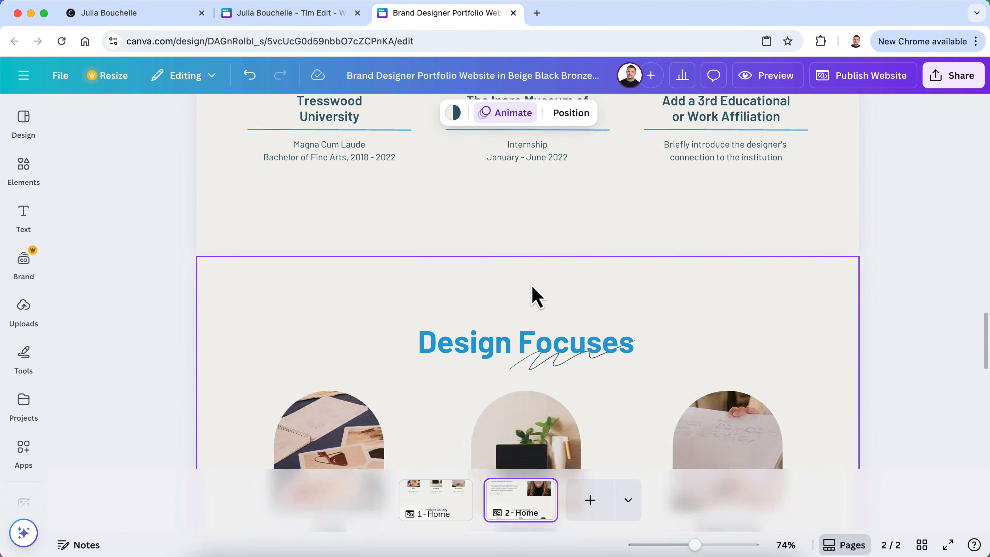
scroll(535, 296, down, 8)
scroll(535, 296, up, 12)
scroll(536, 296, up, 8)
scroll(535, 296, down, 3)
scroll(536, 297, down, 1)
scroll(536, 298, up, 6)
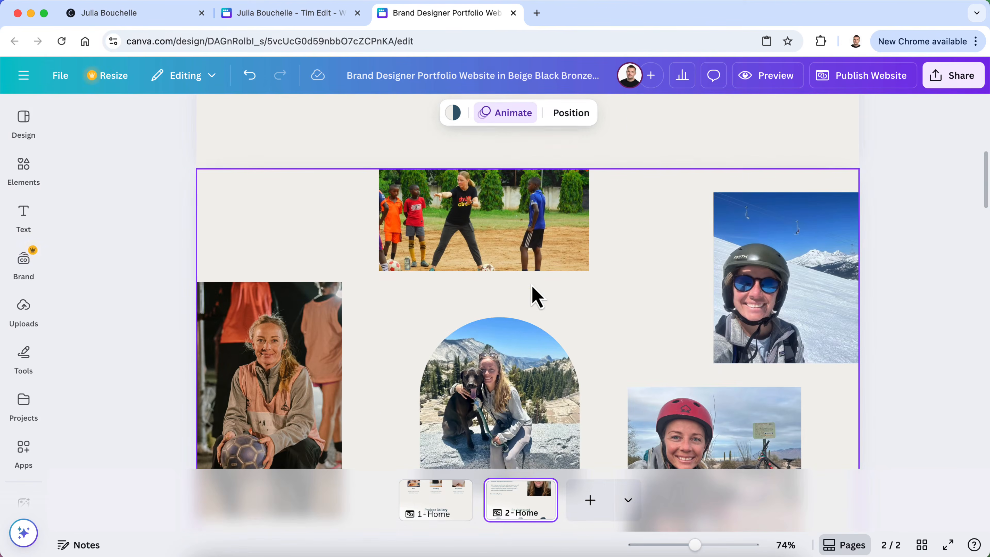
scroll(534, 297, down, 3)
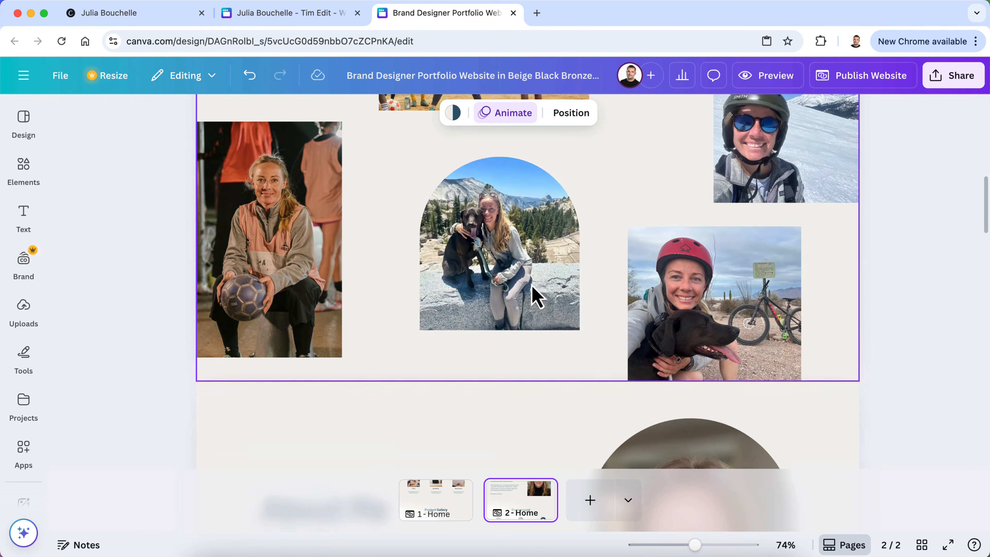
scroll(536, 297, up, 6)
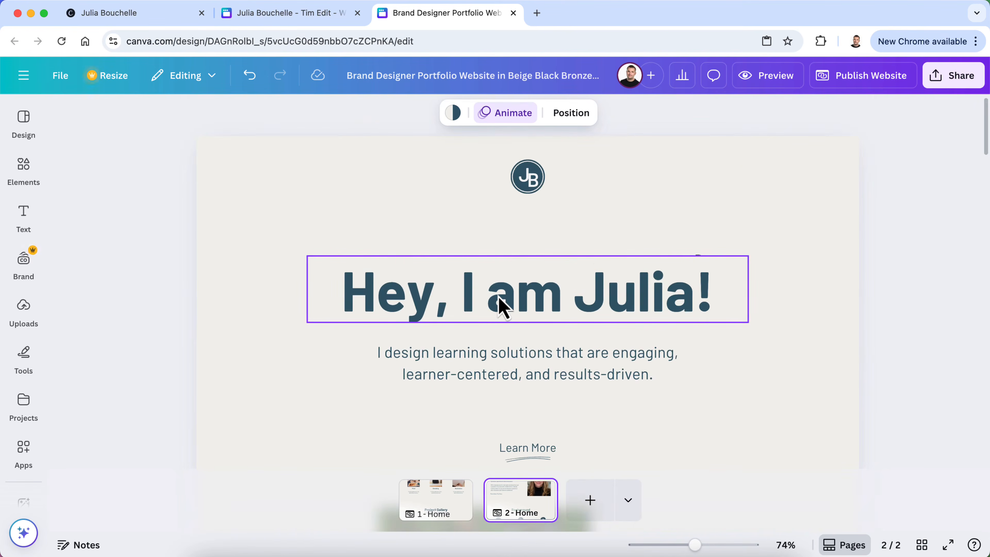
Change the second page's hero heading to 'My Story' and move the oval scribble around 'Story'
click(497, 297)
click(497, 297)
text(A)
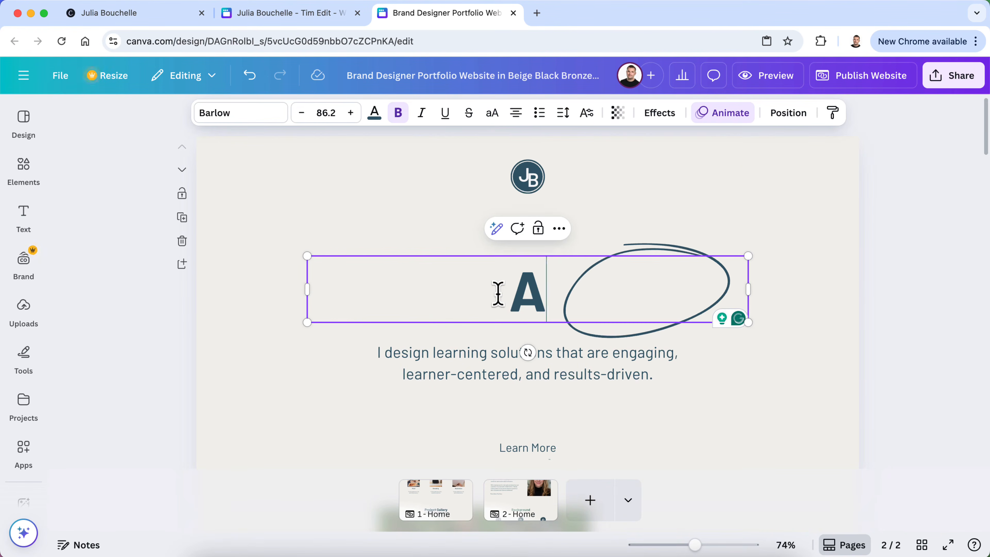
text(b)
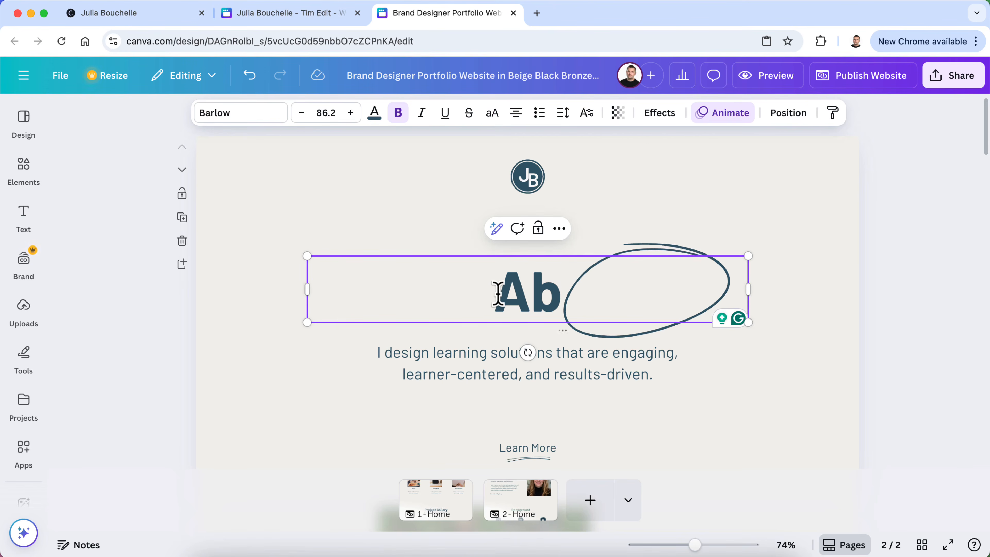
text(My Story)
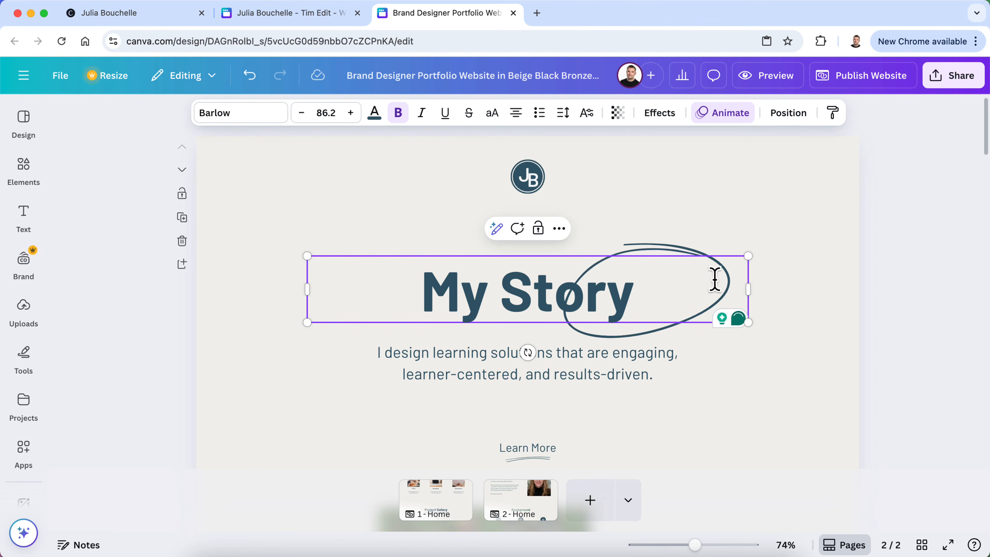
drag(689, 260, 617, 251)
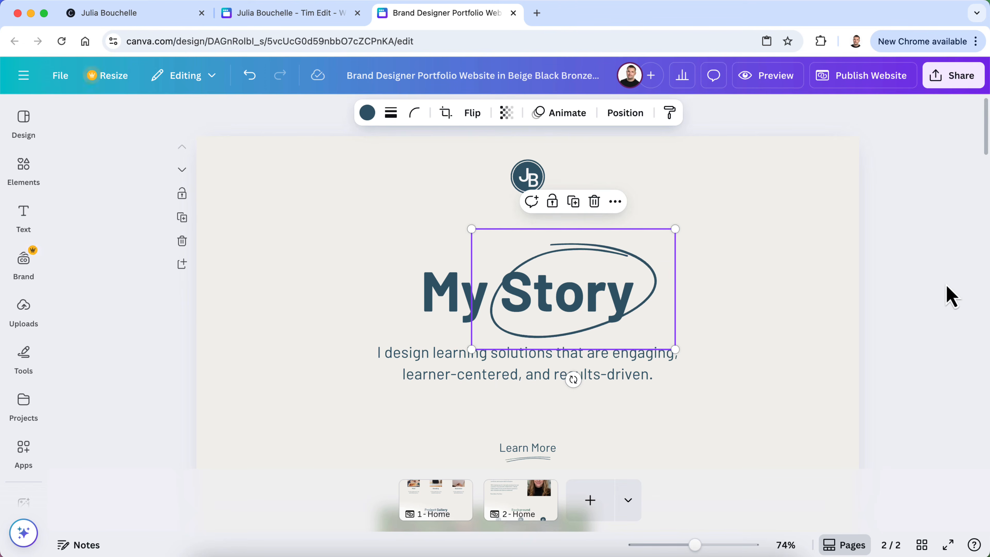
click(950, 294)
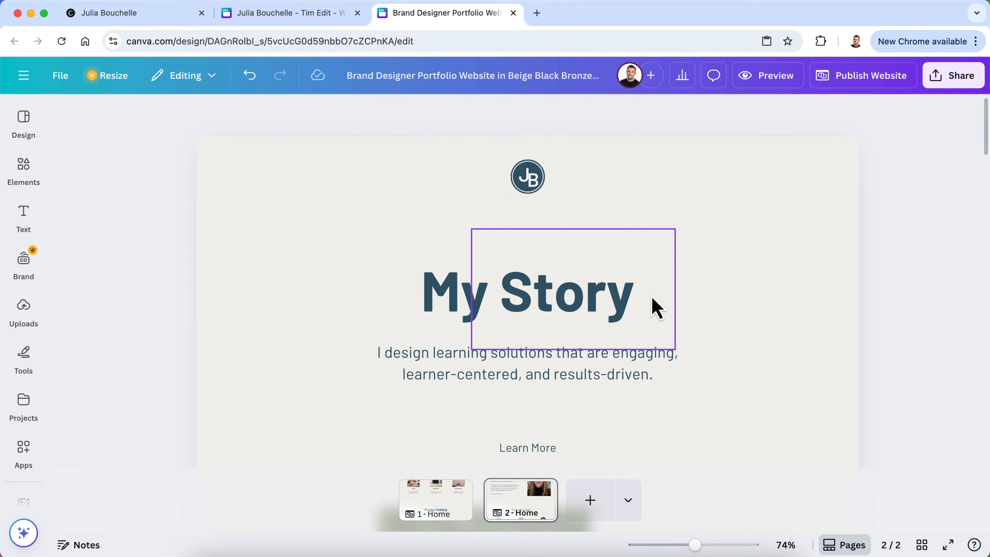
click(448, 499)
Look over the Home page and then the My Story page
scroll(515, 294, down, 10)
scroll(516, 289, up, 2)
scroll(515, 287, down, 1)
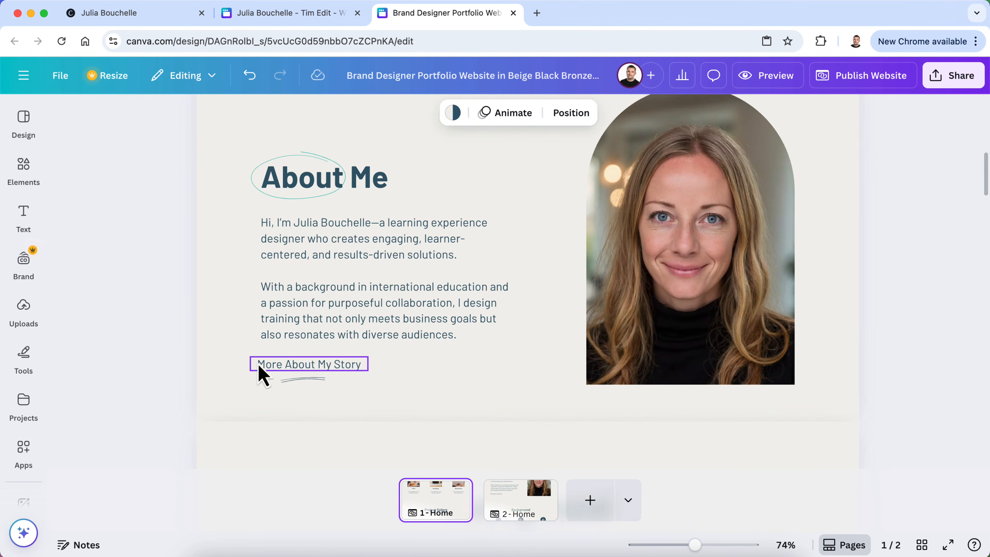
scroll(362, 384, up, 10)
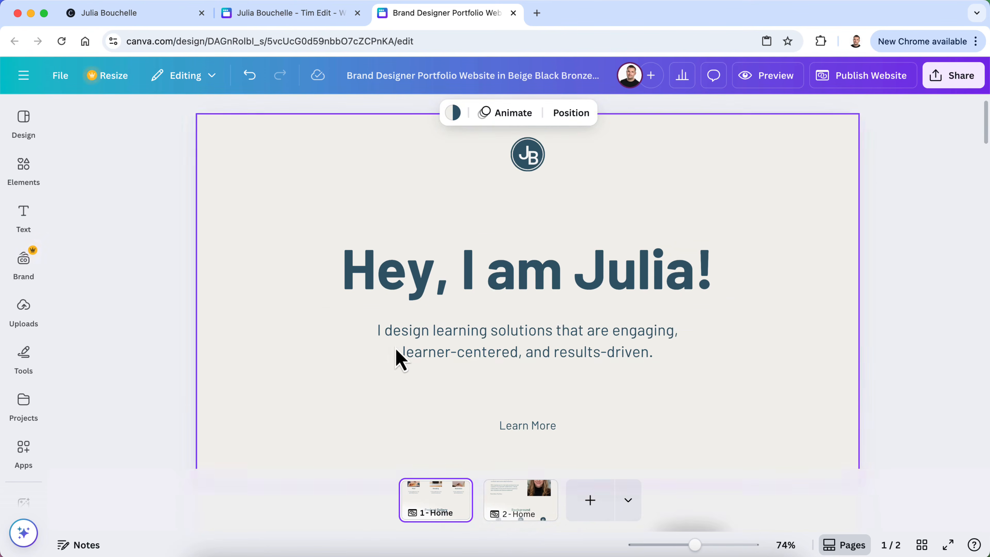
click(510, 507)
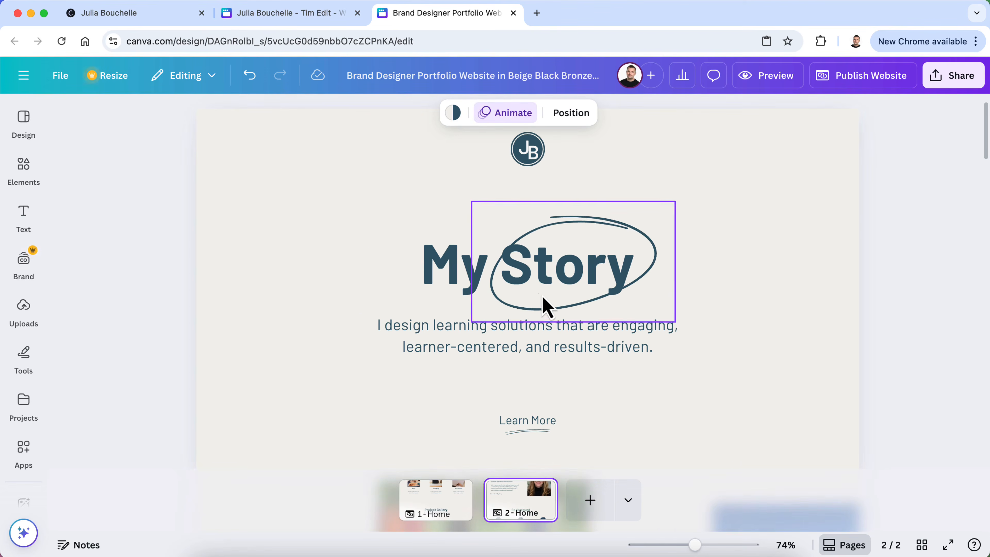
scroll(460, 350, down, 5)
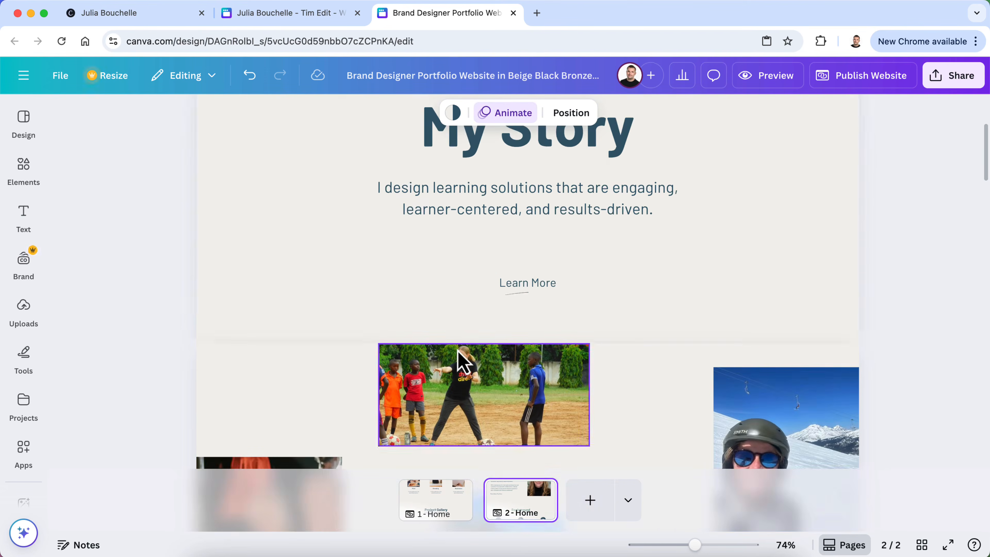
scroll(527, 307, down, 15)
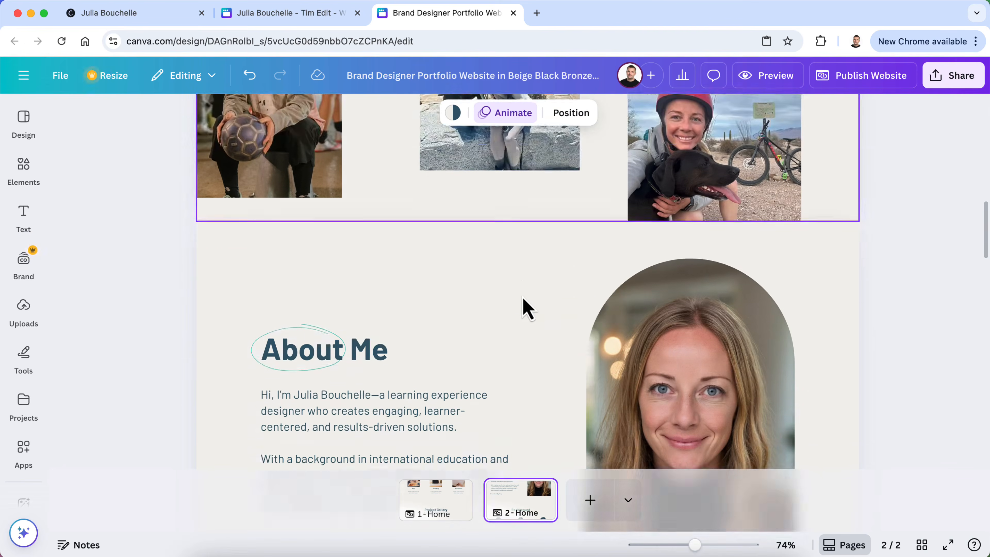
scroll(526, 308, up, 3)
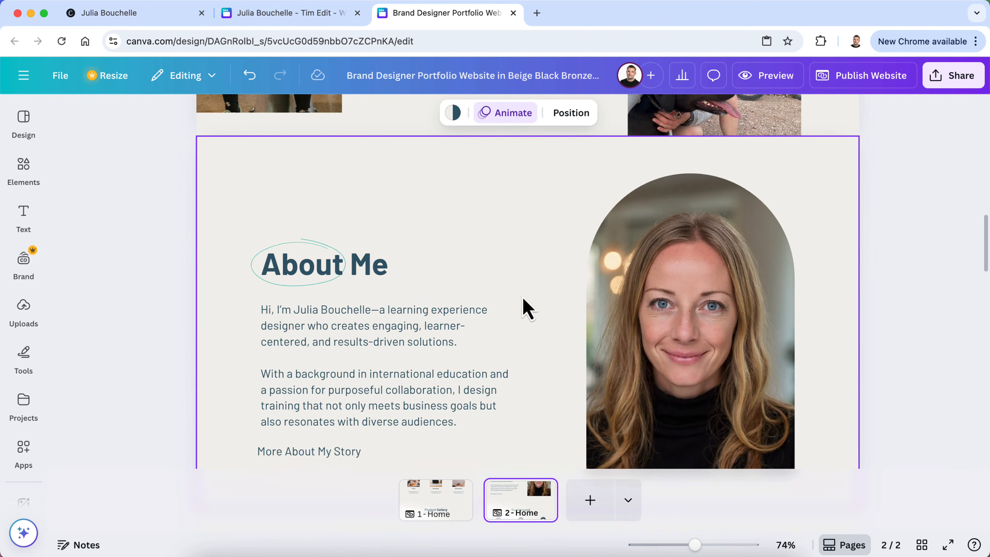
scroll(526, 308, up, 10)
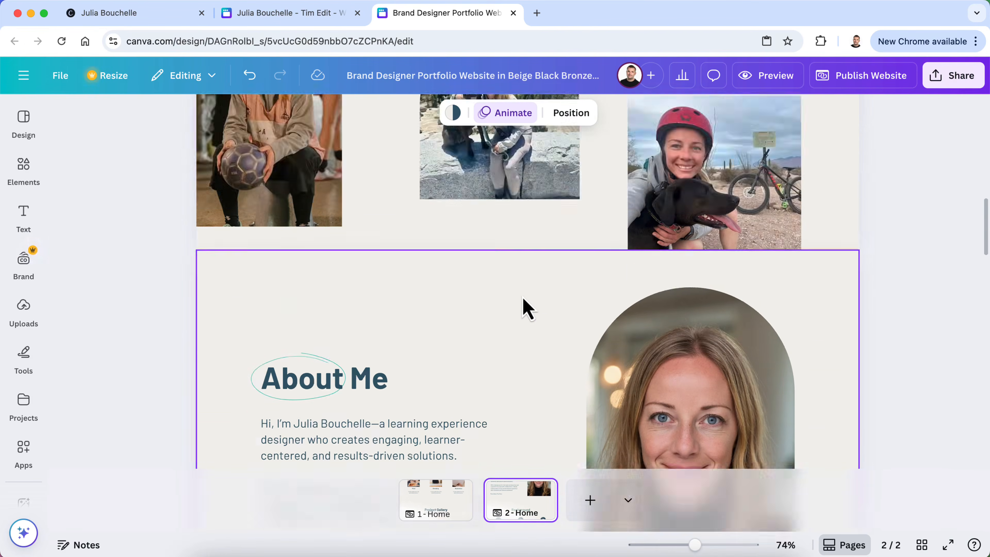
scroll(524, 314, down, 1)
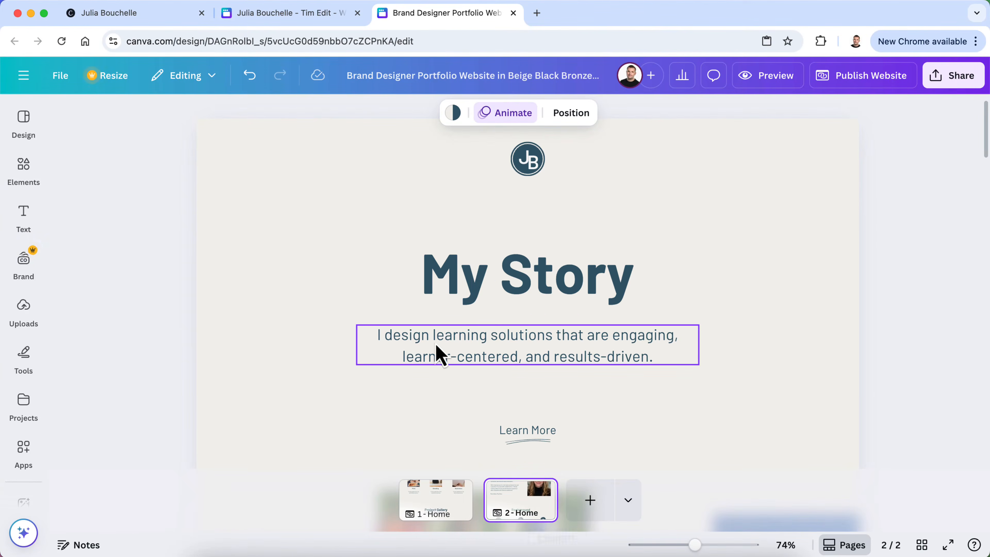
Bring ChatGPT to the front and scroll to its suggested portfolio taglines
click(524, 551)
scroll(511, 300, down, 18)
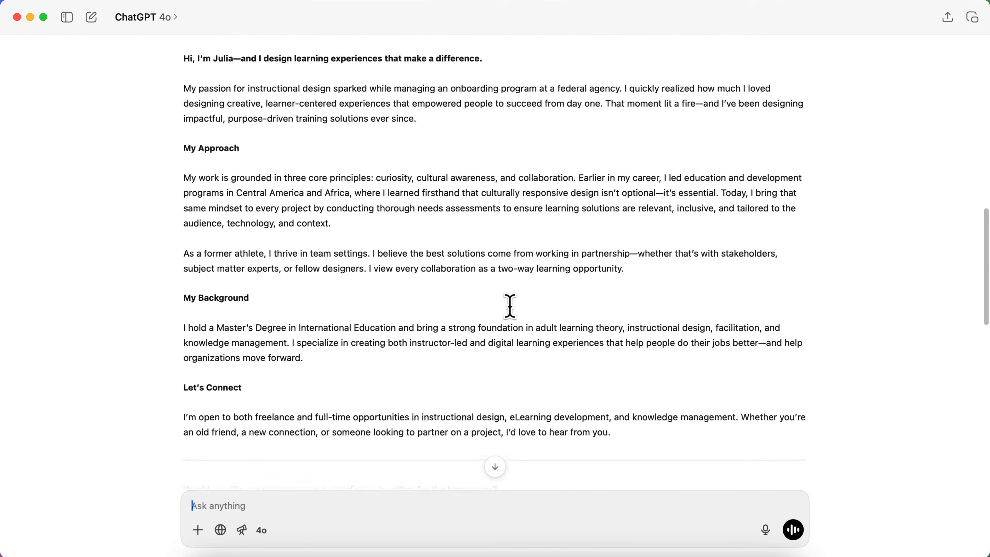
scroll(510, 306, down, 5)
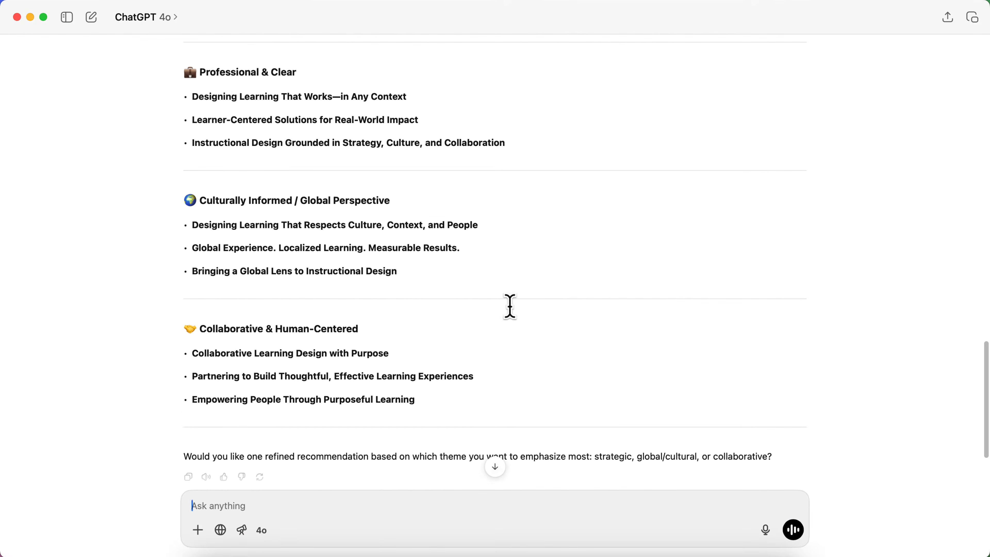
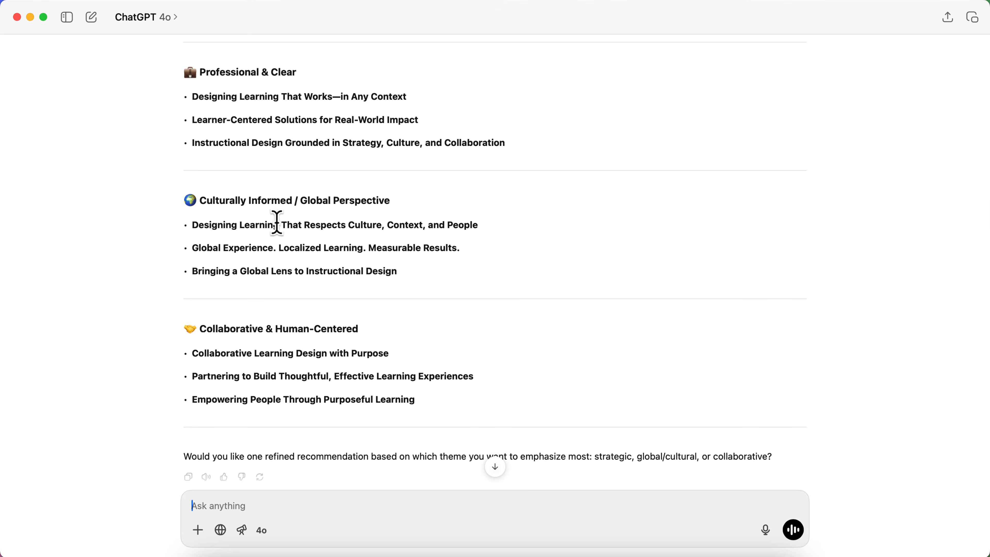
Copy the ChatGPT tagline 'Designing Learning That Respects Culture, Context, and People' for the Canva subtitle
drag(492, 225, 200, 228)
right_click(201, 228)
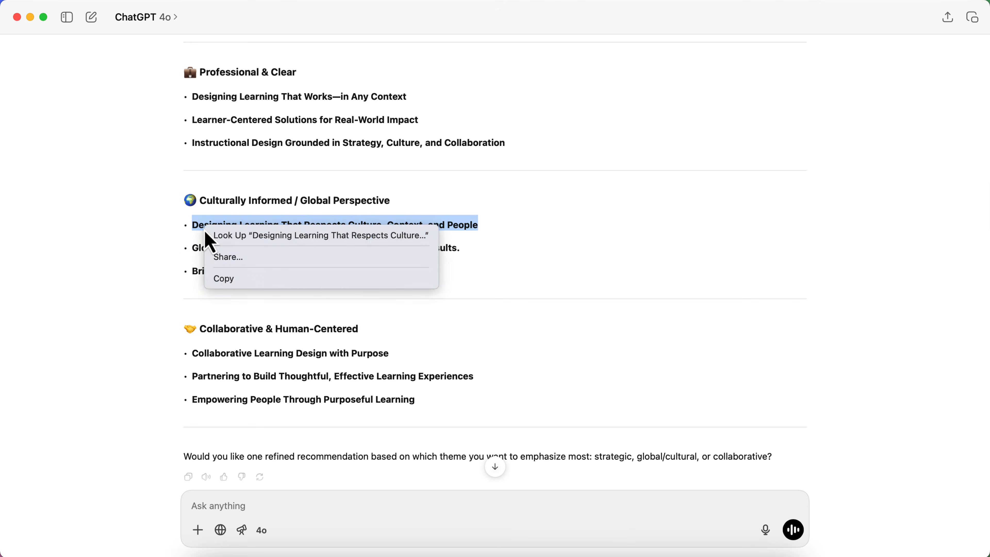
click(249, 279)
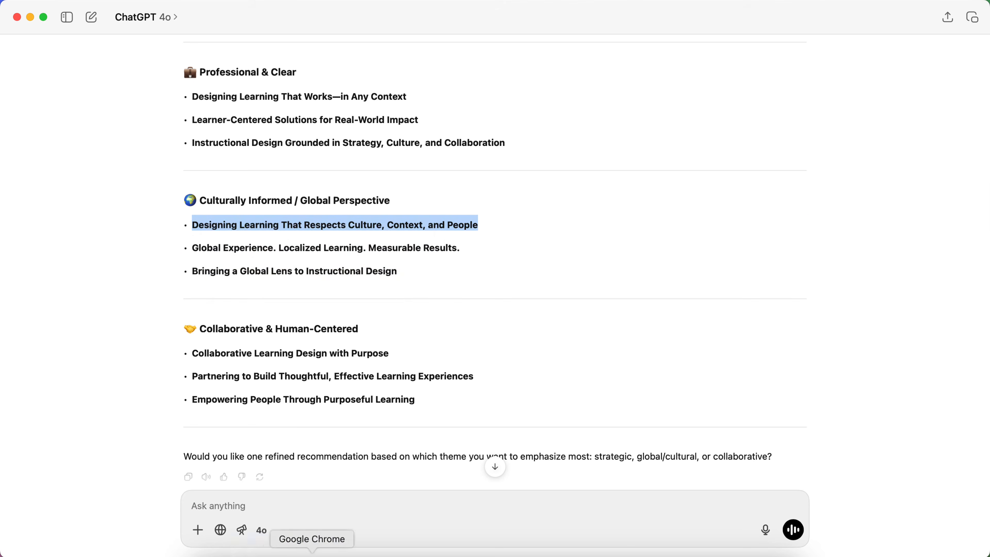
click(310, 552)
click(475, 357)
Paste the copied tagline over the subtitle under My Story
triple_click(473, 350)
click(486, 346)
drag(652, 356, 371, 325)
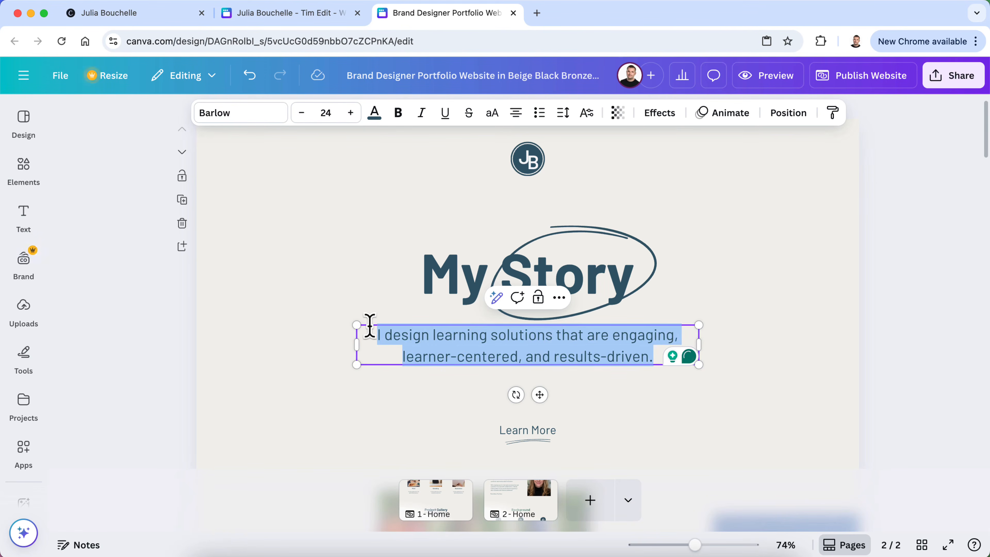
key(super+v)
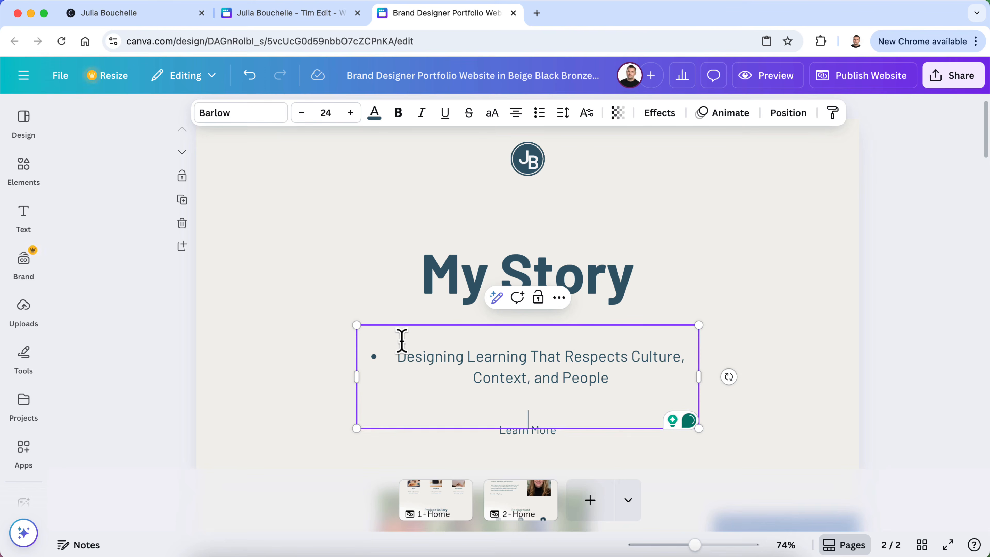
Remove the tagline's bullet and blank line, narrow it to two lines and centre it
triple_click(446, 360)
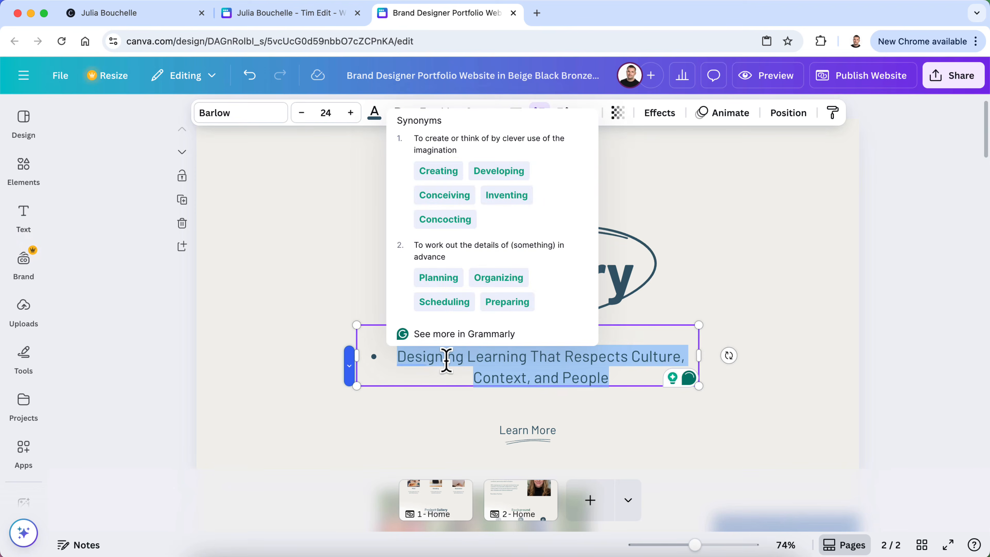
click(506, 357)
key(Left)
key(BackSpace)
key(BackSpace)
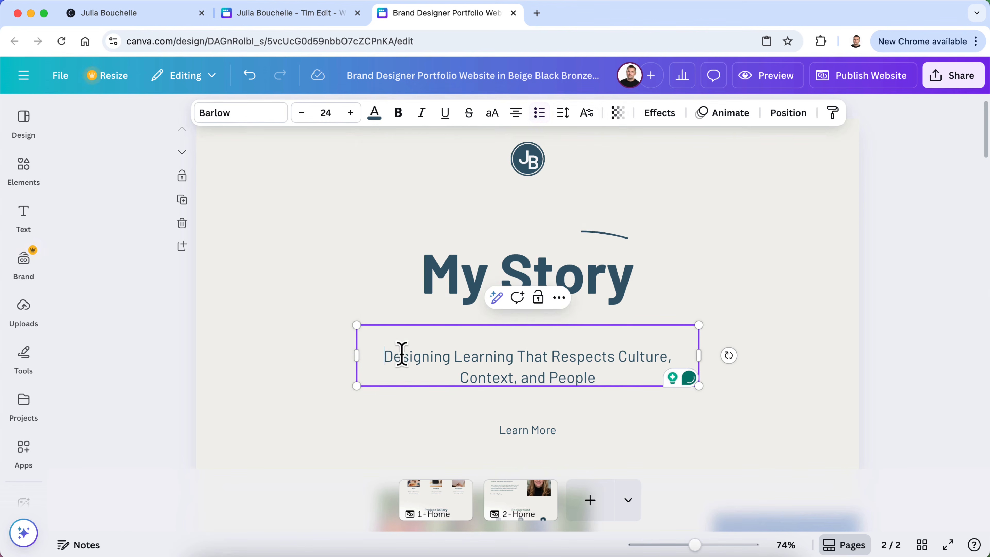
click(621, 333)
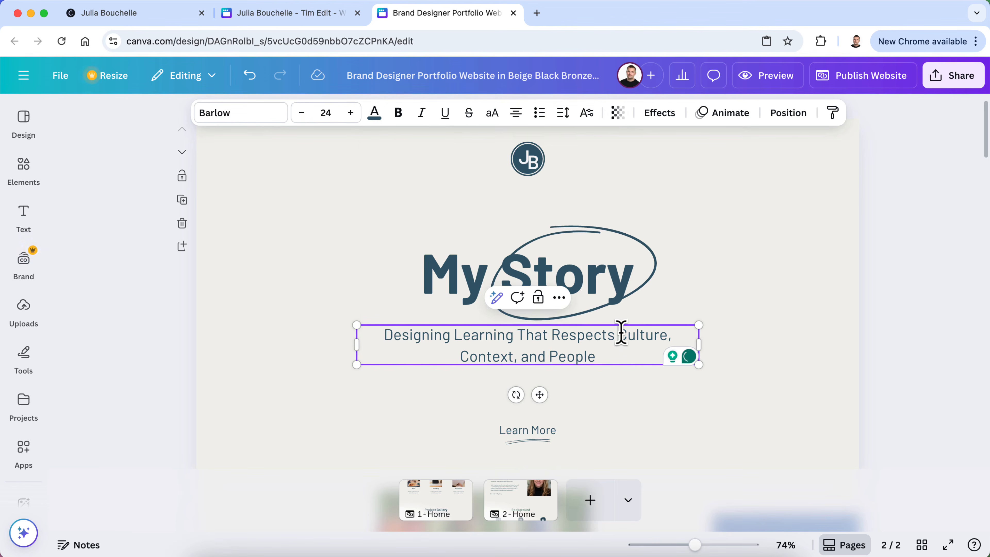
drag(698, 344, 602, 353)
click(917, 347)
click(507, 353)
drag(503, 343, 552, 344)
click(942, 324)
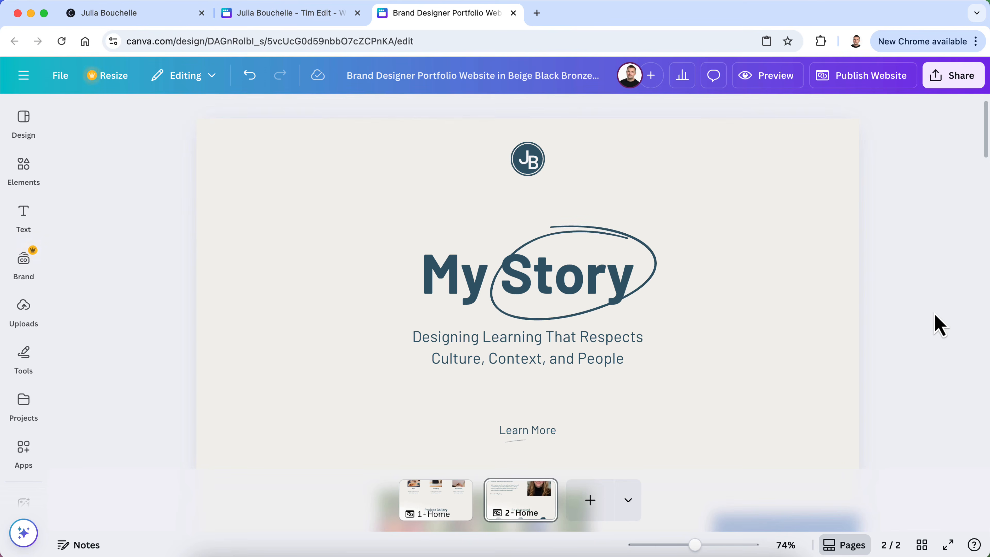
Scroll through page 2 and compare its Design Focuses section with page 1
scroll(817, 362, down, 4)
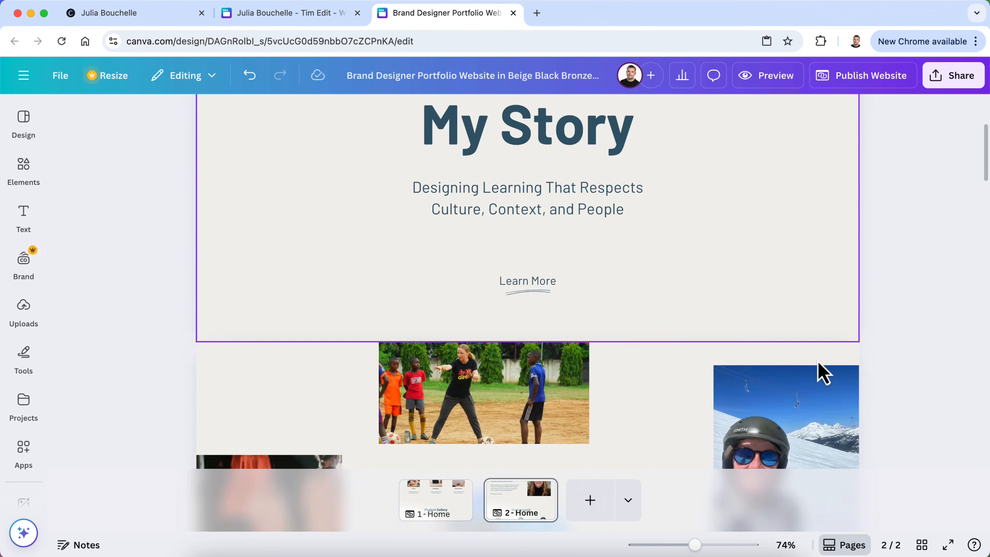
scroll(818, 362, up, 4)
scroll(817, 371, down, 5)
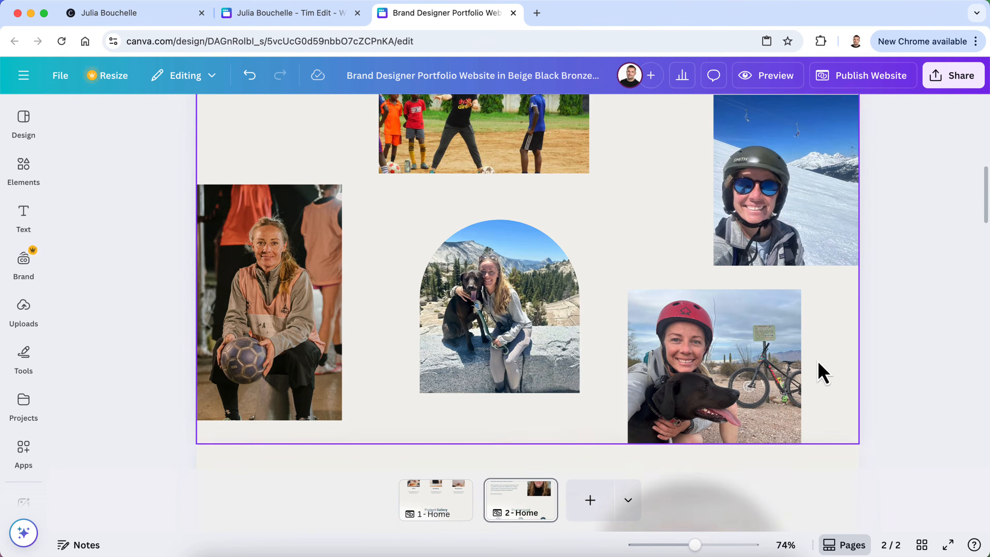
scroll(685, 376, down, 10)
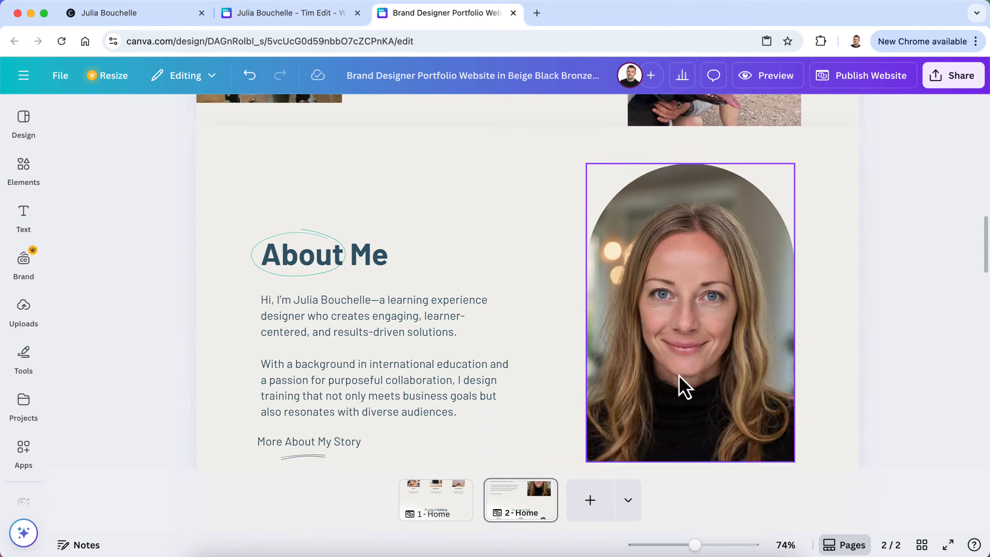
scroll(680, 377, down, 6)
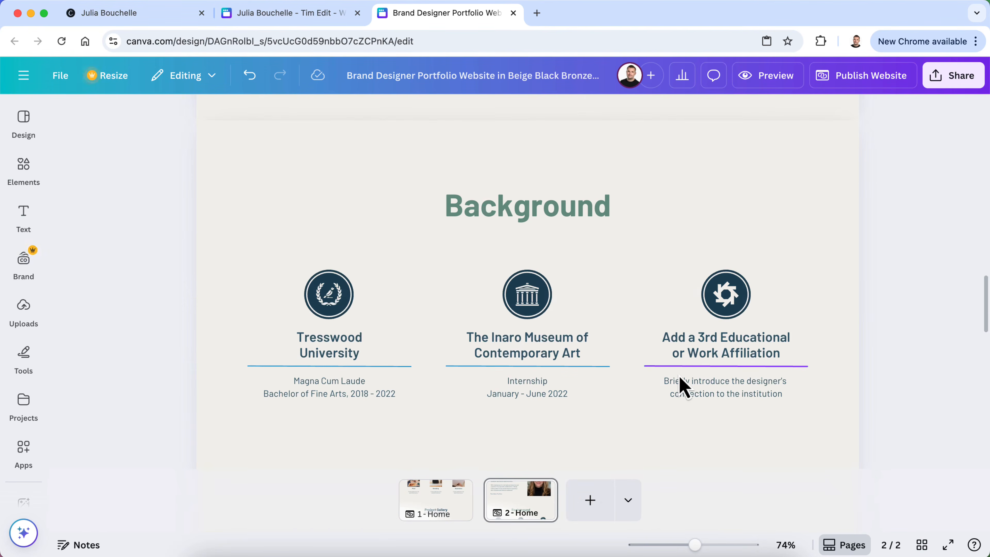
scroll(683, 387, down, 4)
scroll(684, 388, down, 4)
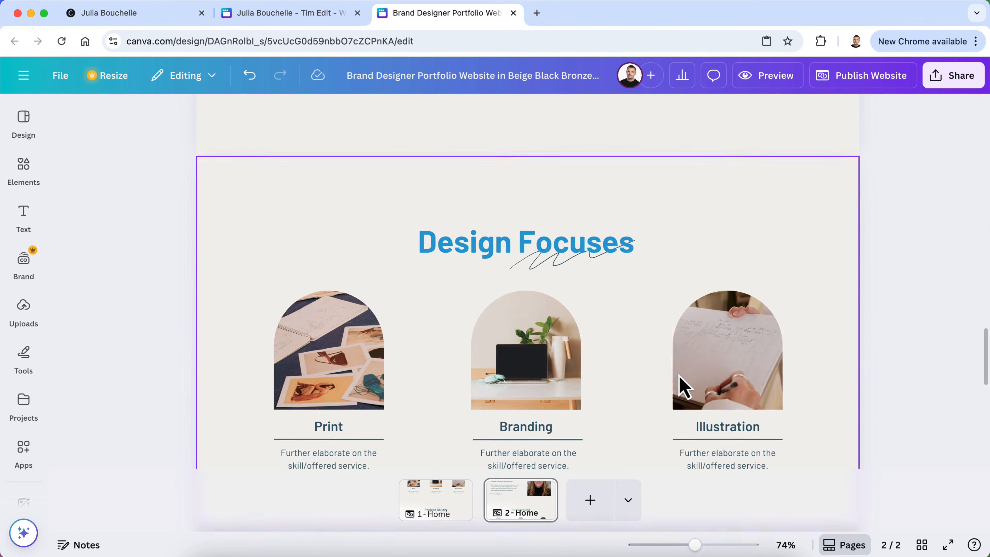
scroll(684, 387, down, 3)
scroll(682, 386, up, 3)
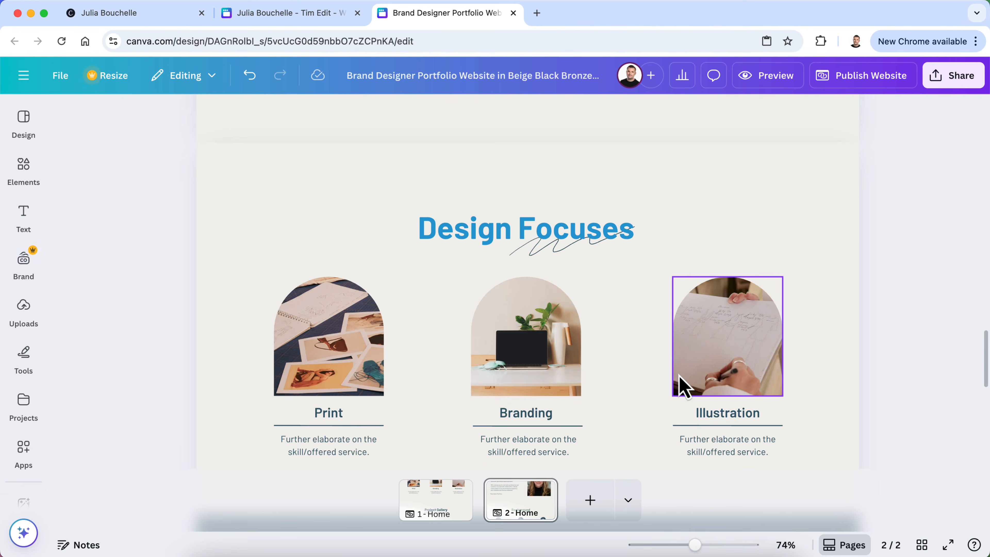
scroll(683, 386, down, 1)
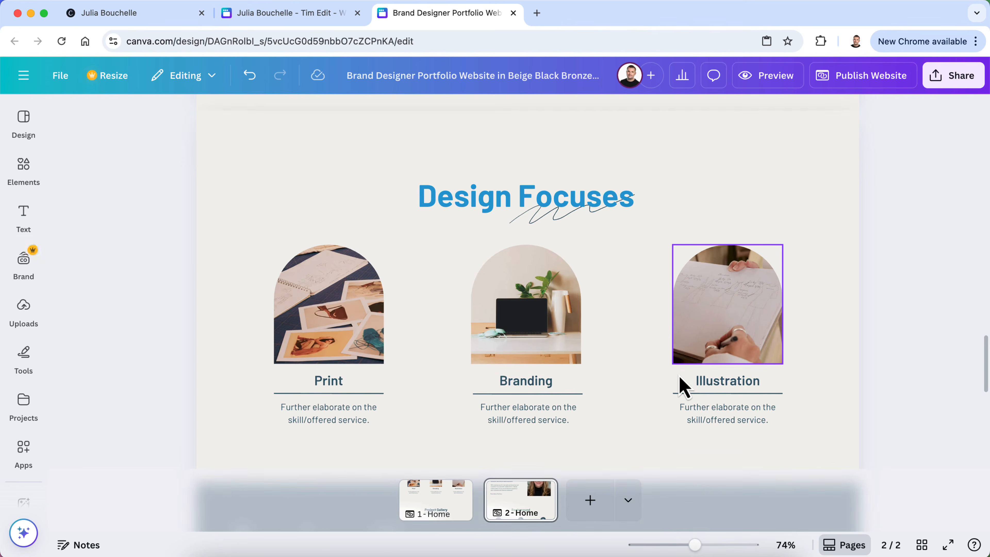
click(261, 214)
click(420, 503)
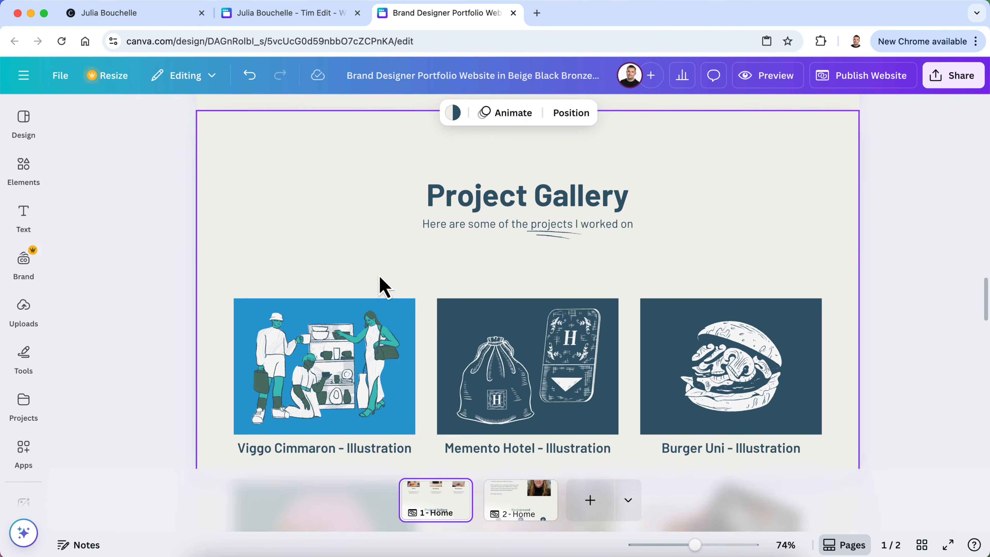
scroll(380, 283, down, 10)
scroll(380, 283, up, 3)
click(522, 500)
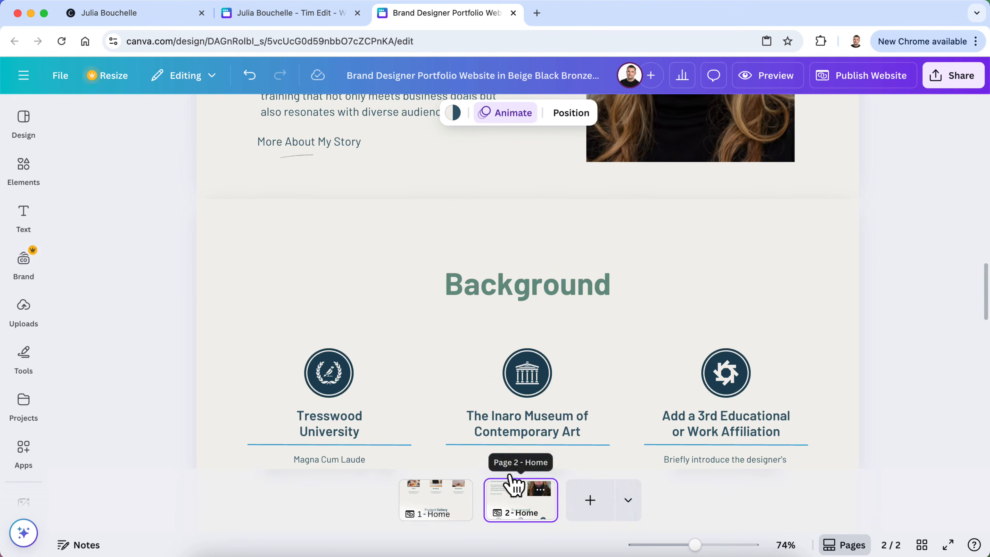
Delete the Design Focuses section from page 2 and open the website preview
scroll(347, 216, down, 10)
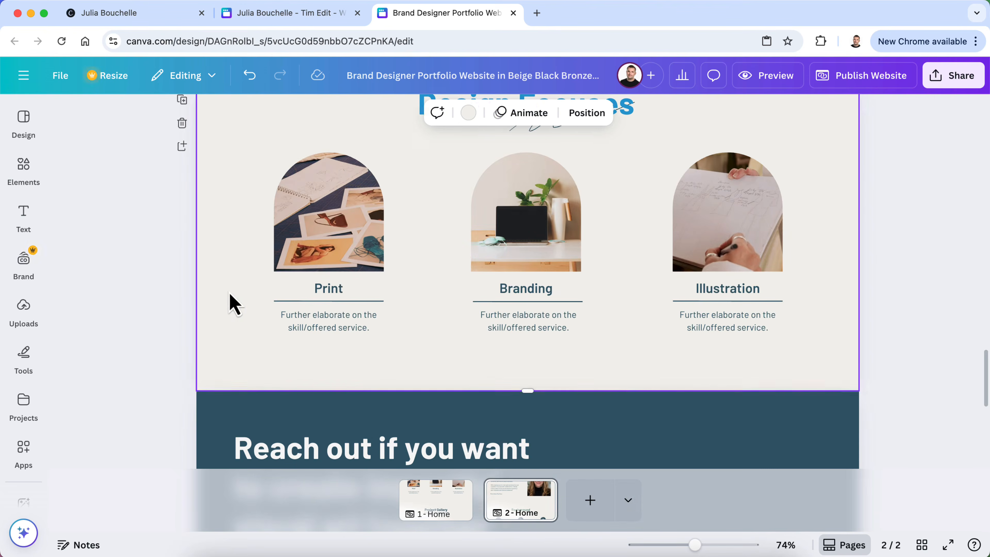
click(229, 291)
click(182, 202)
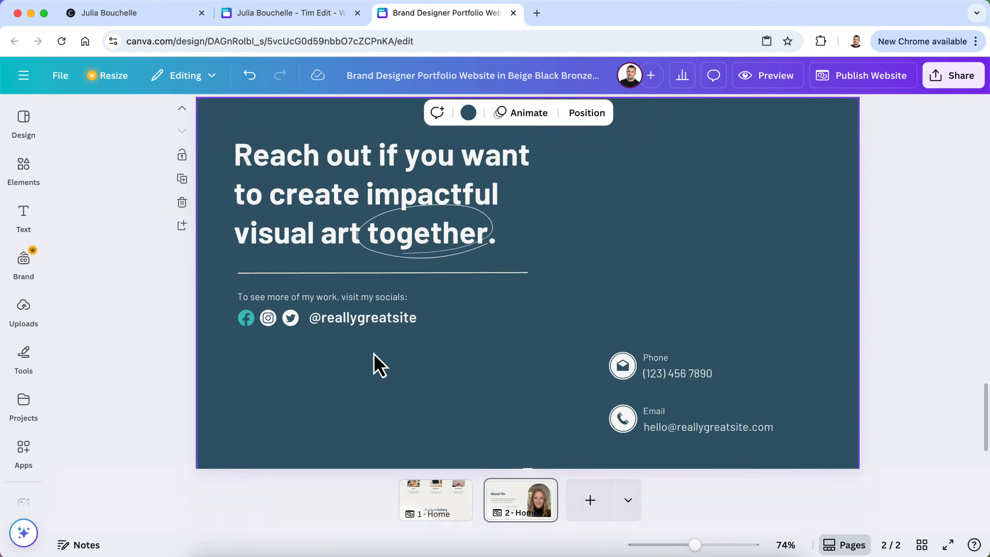
scroll(375, 364, up, 10)
scroll(374, 361, up, 15)
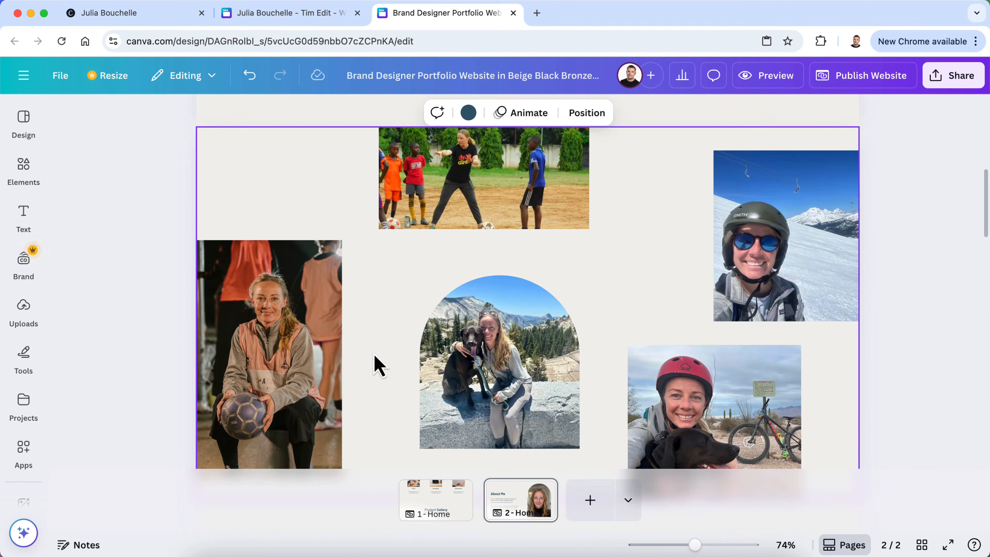
click(764, 78)
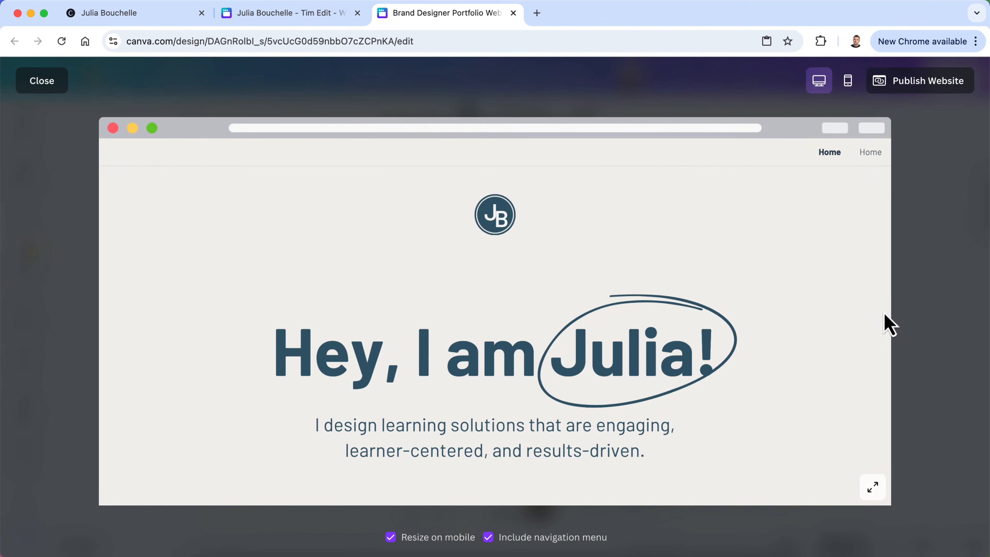
Review the previewed Home page from the header down to Background, then close the preview
scroll(783, 351, down, 5)
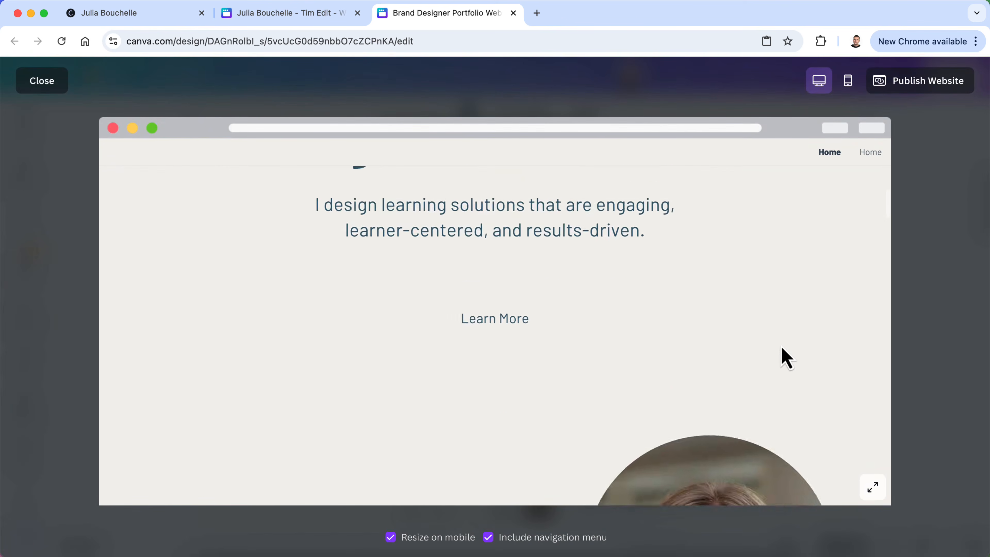
scroll(780, 332, up, 5)
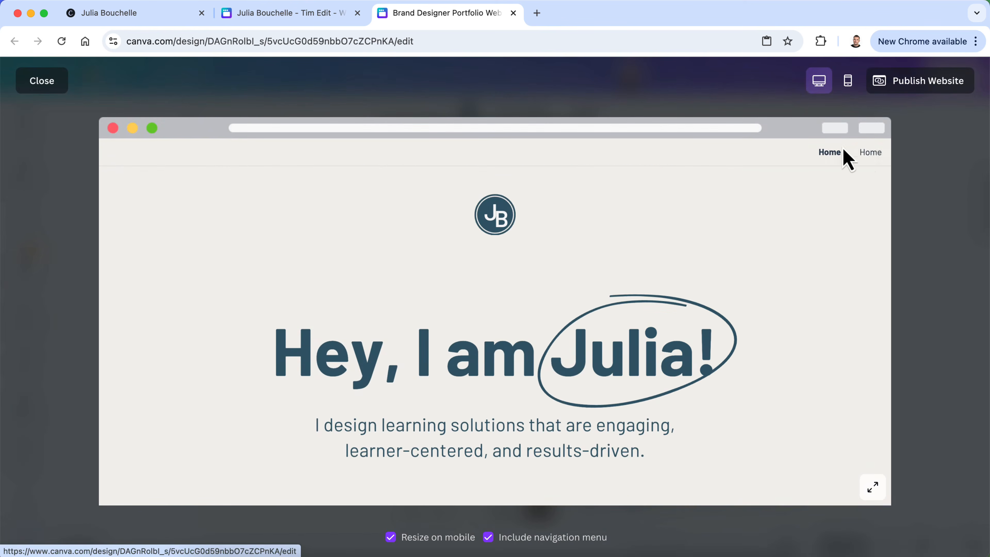
scroll(748, 281, down, 10)
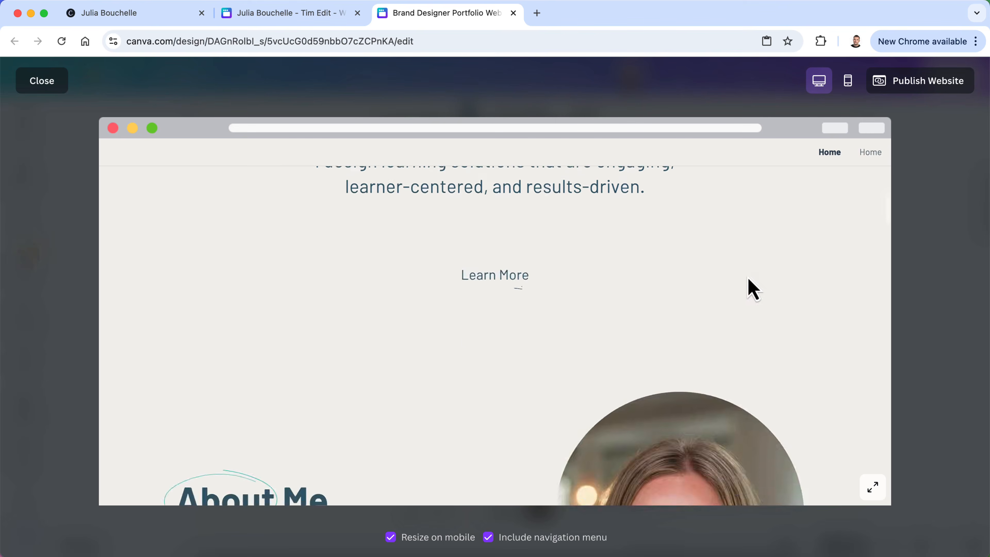
scroll(747, 278, down, 10)
scroll(748, 278, up, 2)
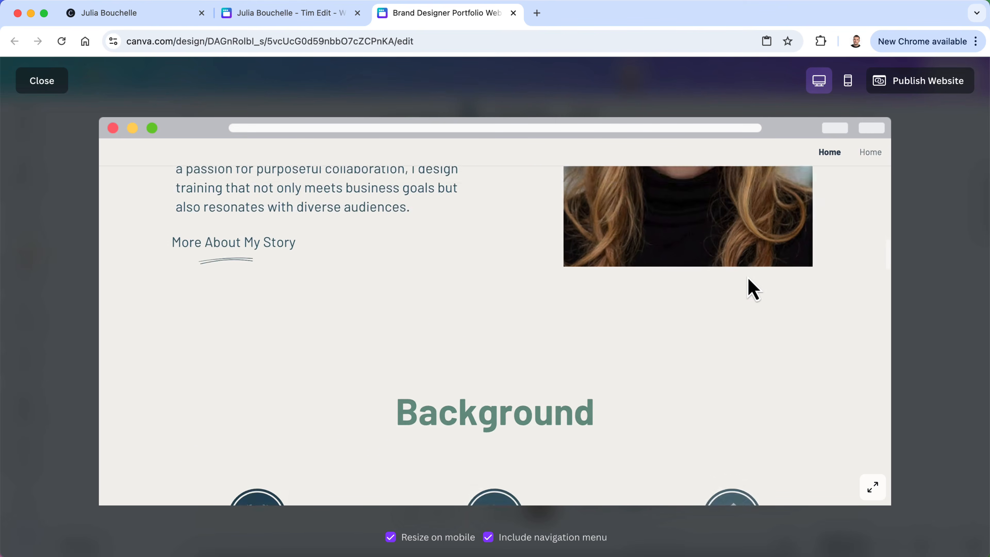
scroll(747, 277, down, 3)
scroll(748, 277, up, 5)
scroll(747, 278, down, 8)
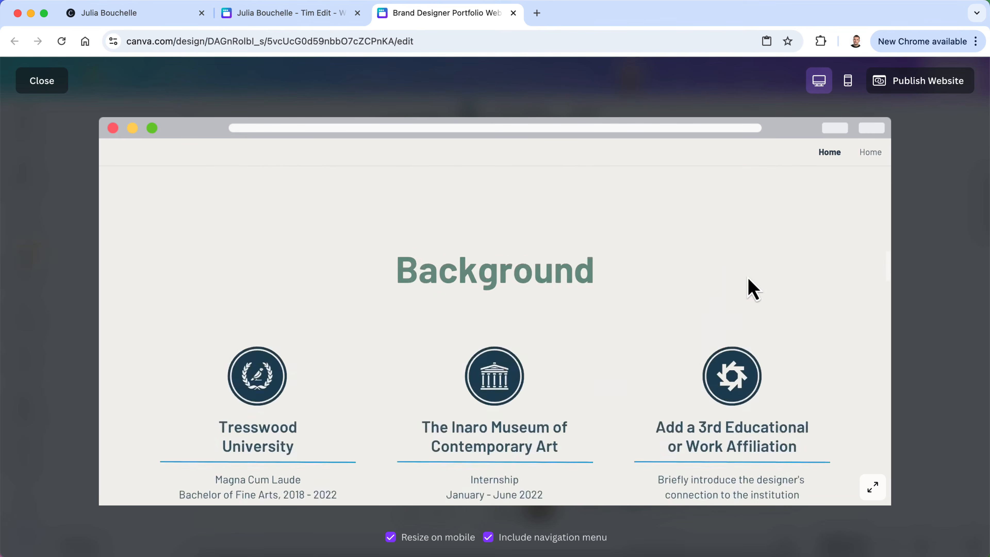
scroll(752, 289, down, 6)
scroll(752, 289, up, 10)
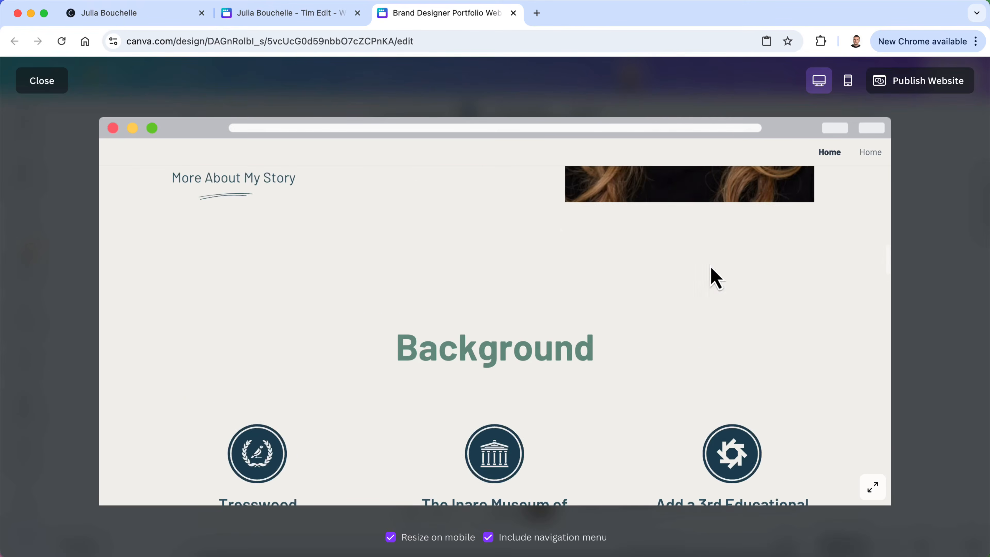
click(42, 86)
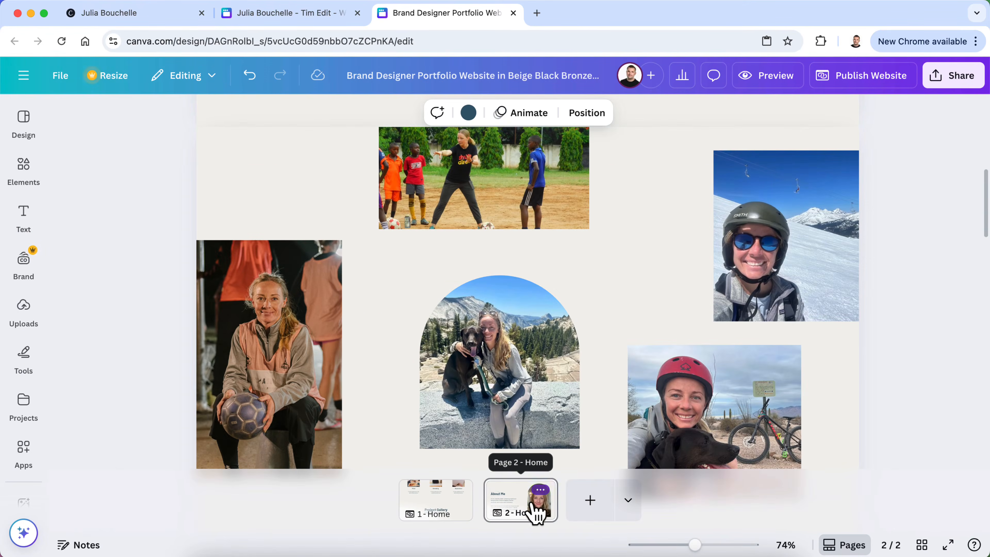
Retitle page 2 as My Story from its page options
click(541, 490)
click(563, 86)
text(About M)
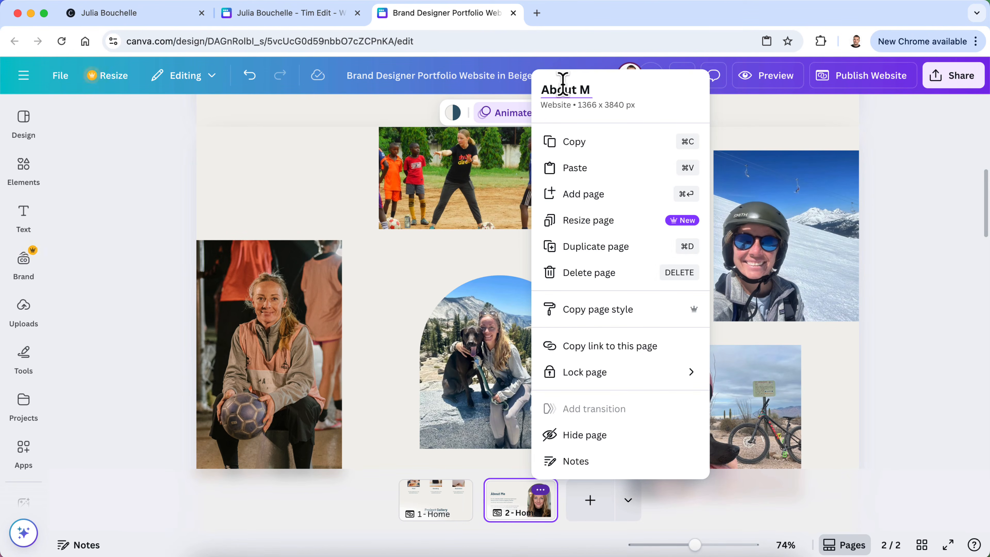
key(BackSpace)
key(BackSpace)
key(BackSpace)
key(BackSpace)
text(My S)
Preview the My Story page, test where Learn More leads, then reselect Learn More
click(934, 237)
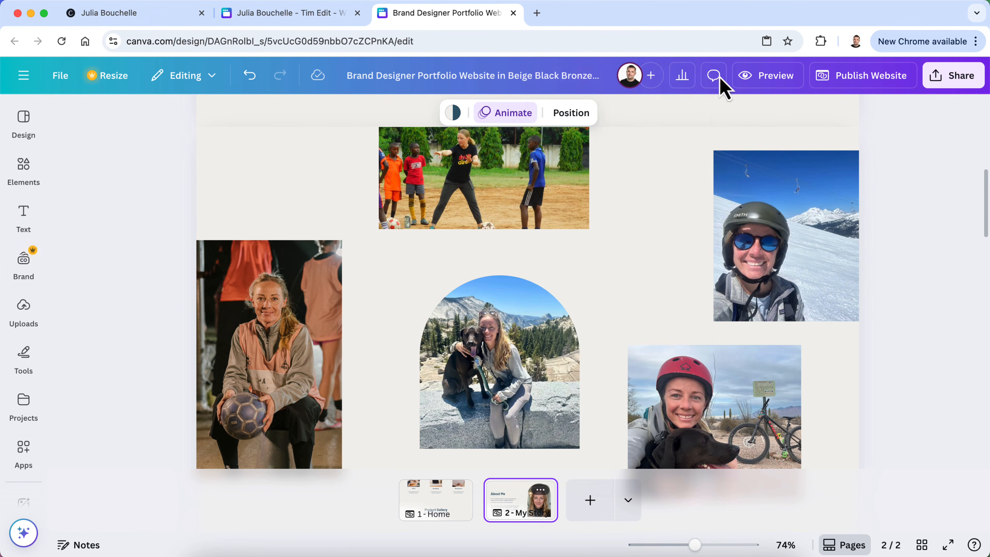
click(750, 78)
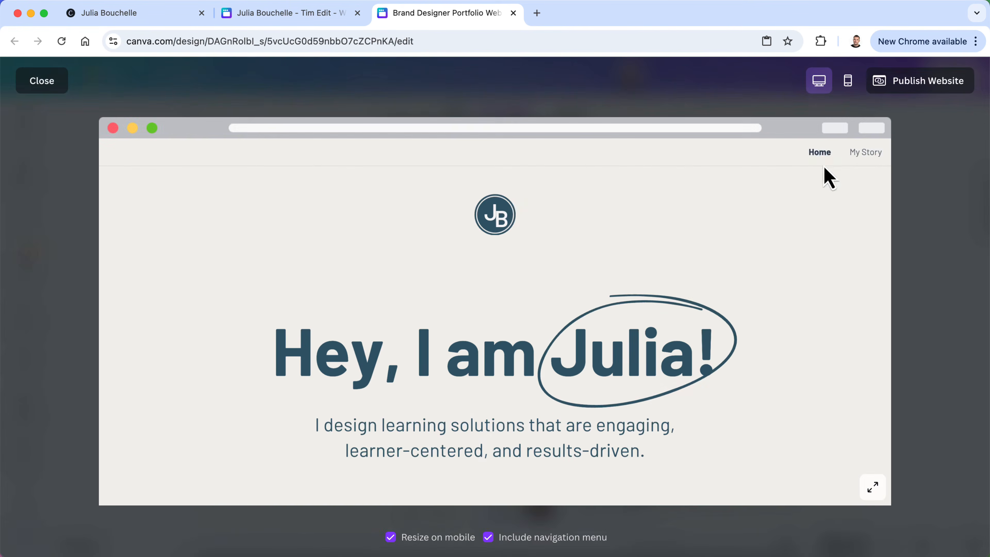
click(871, 155)
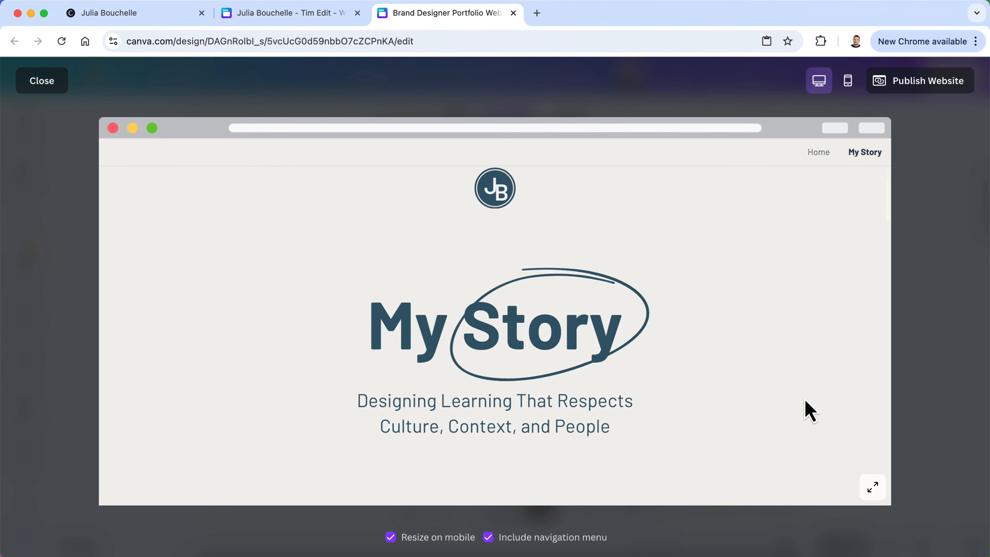
click(495, 449)
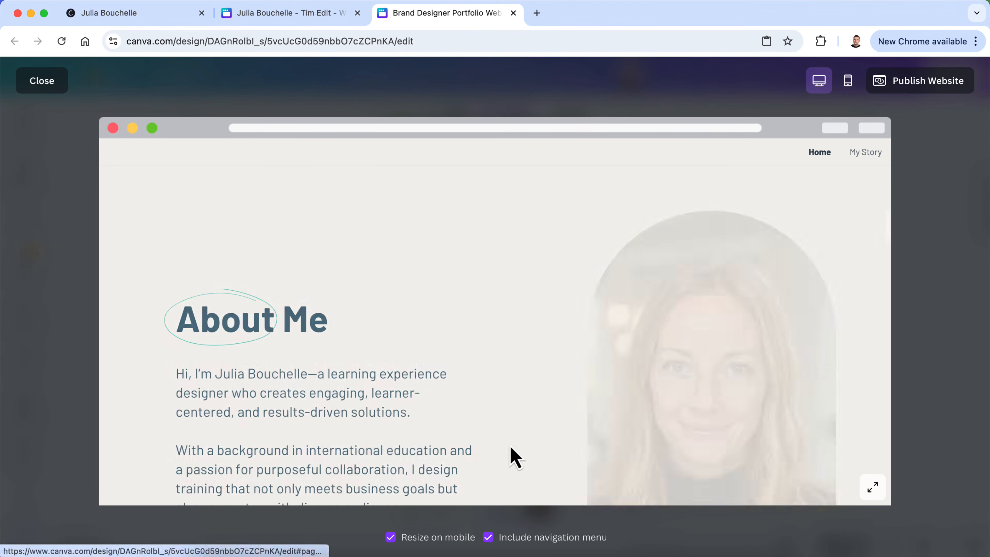
scroll(510, 458, down, 10)
scroll(511, 450, up, 10)
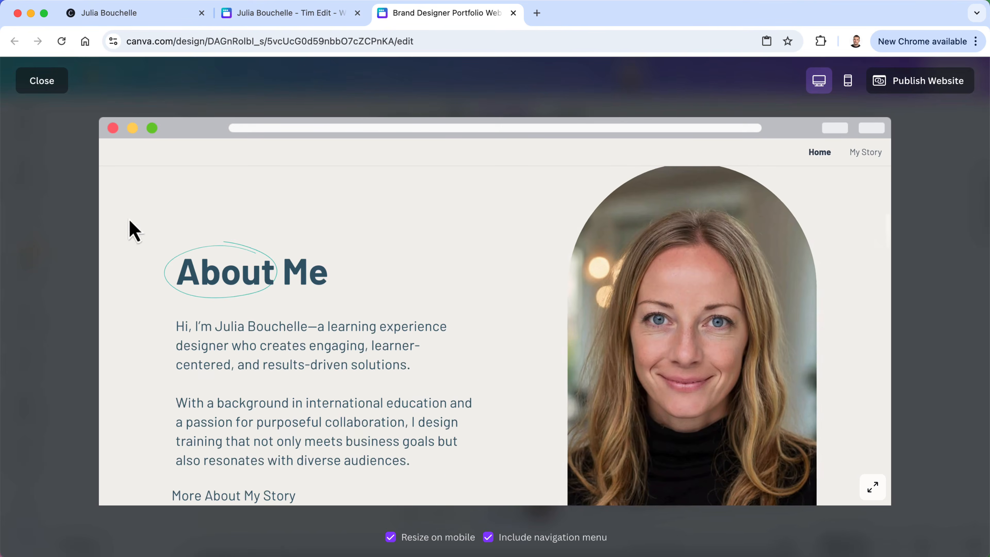
click(42, 81)
scroll(452, 293, up, 3)
scroll(452, 303, up, 5)
scroll(453, 303, down, 2)
click(527, 325)
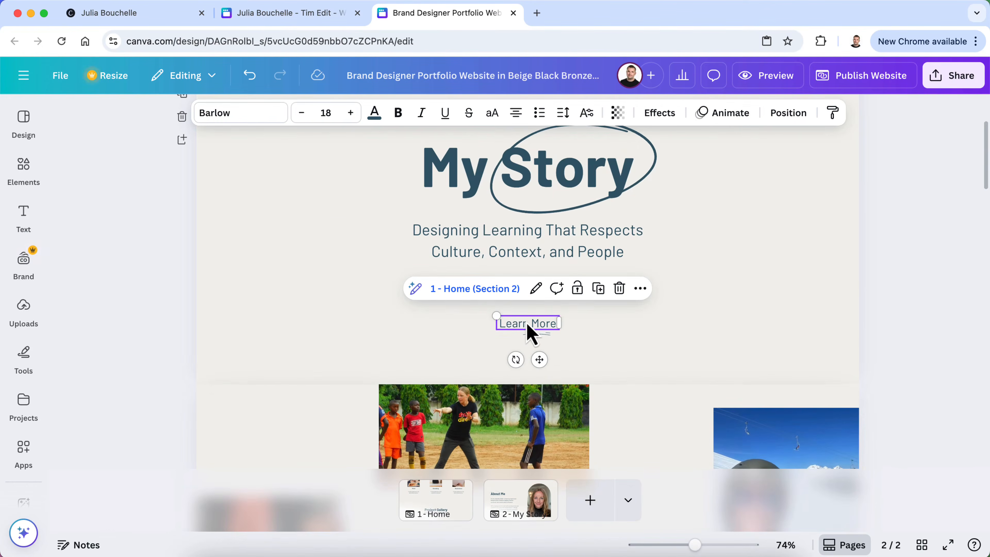
Follow the Learn More link to check its Home destination, then return to My Story
click(487, 290)
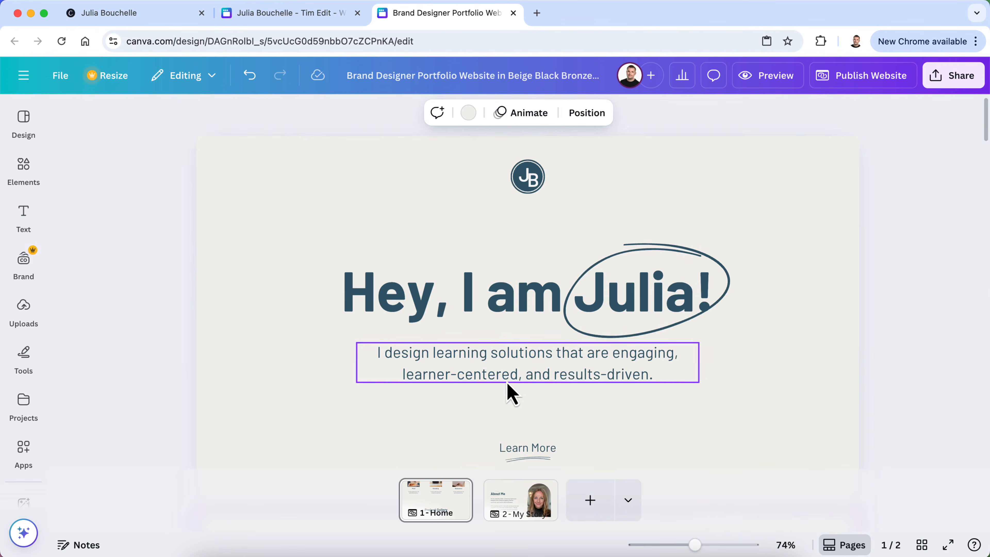
click(508, 503)
scroll(468, 310, down, 5)
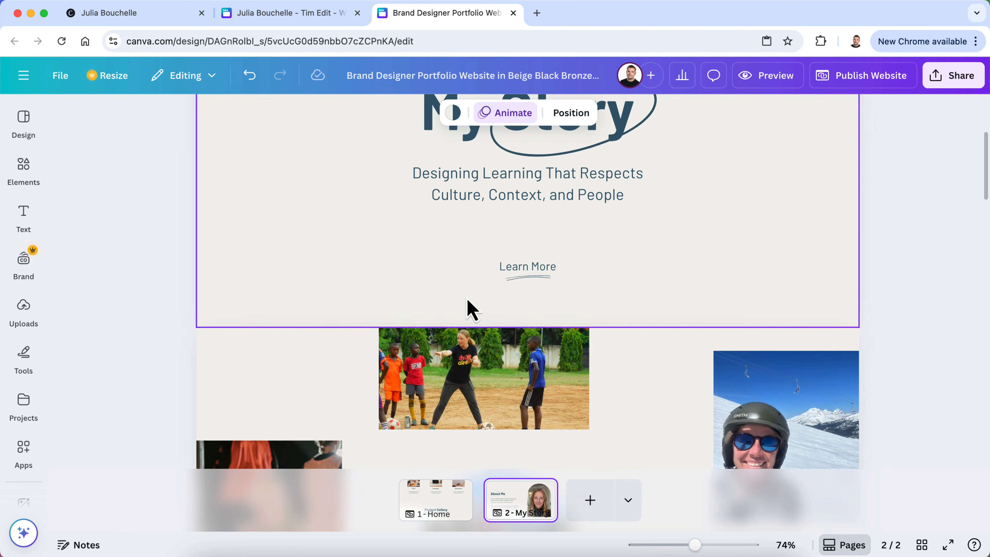
Relink Learn More to 2 - My Story, Section 3, replacing the Home page destination
click(508, 270)
click(538, 234)
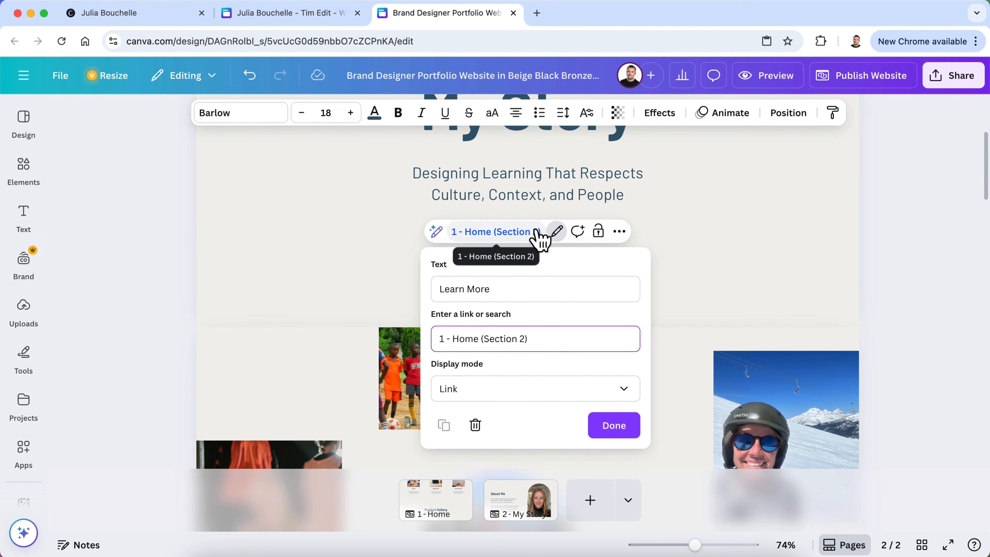
triple_click(553, 340)
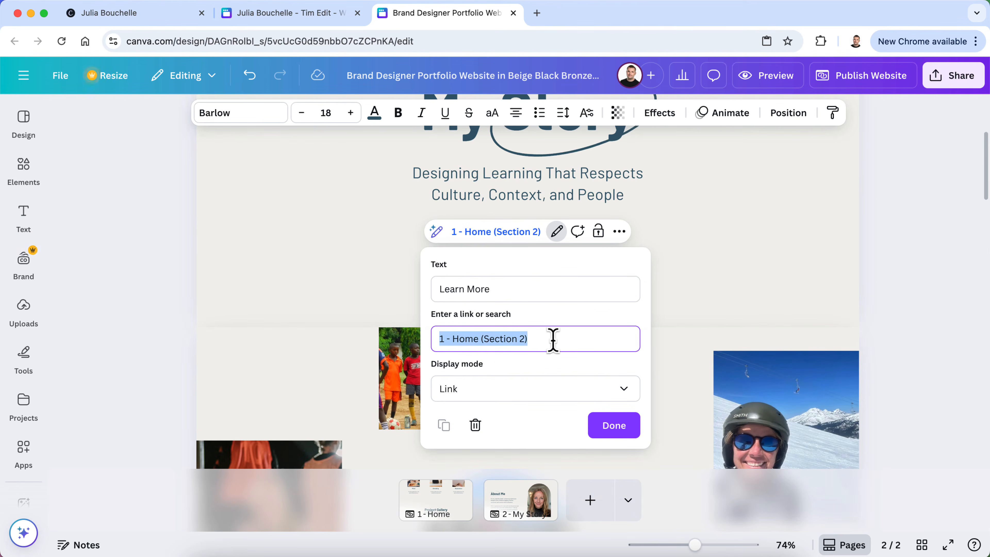
key(BackSpace)
scroll(552, 427, down, 6)
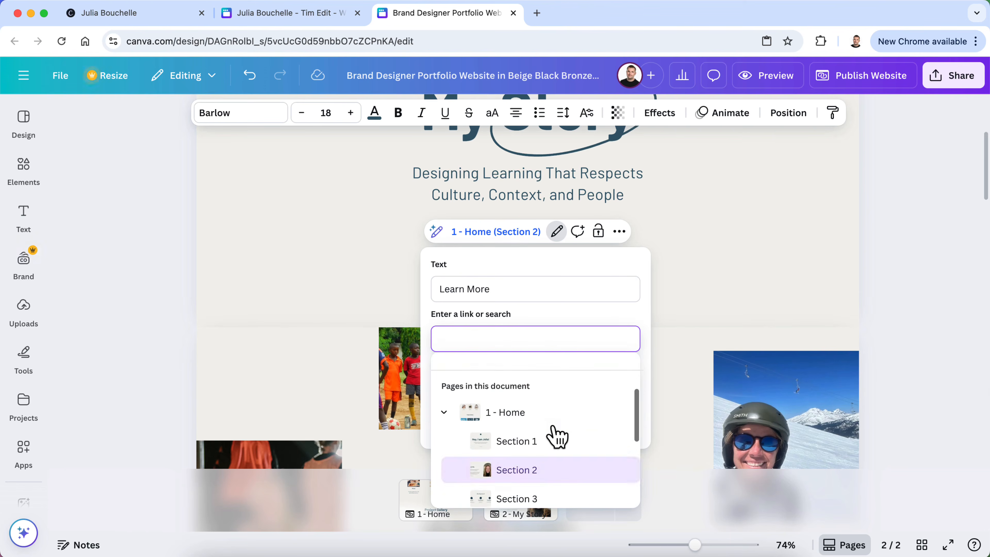
scroll(549, 470, down, 2)
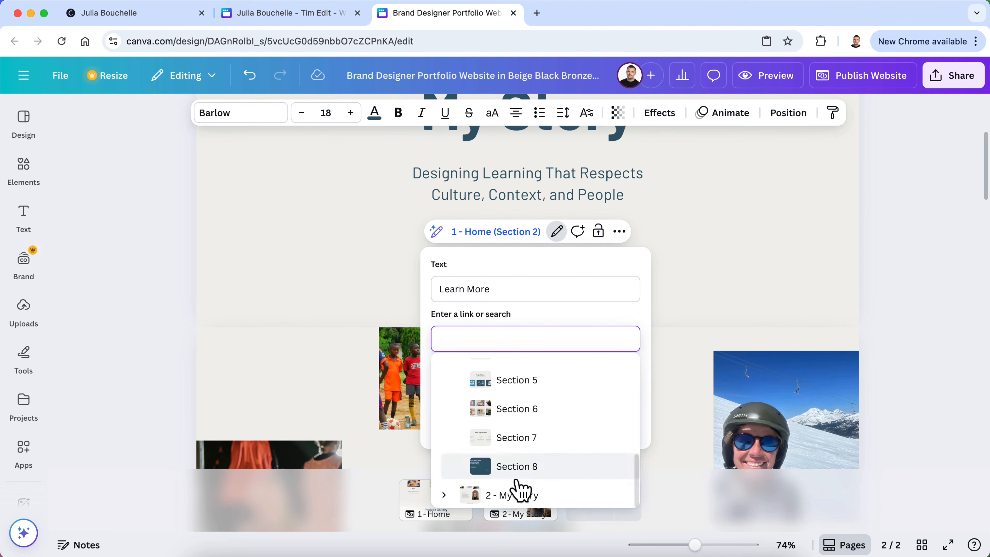
scroll(542, 459, down, 3)
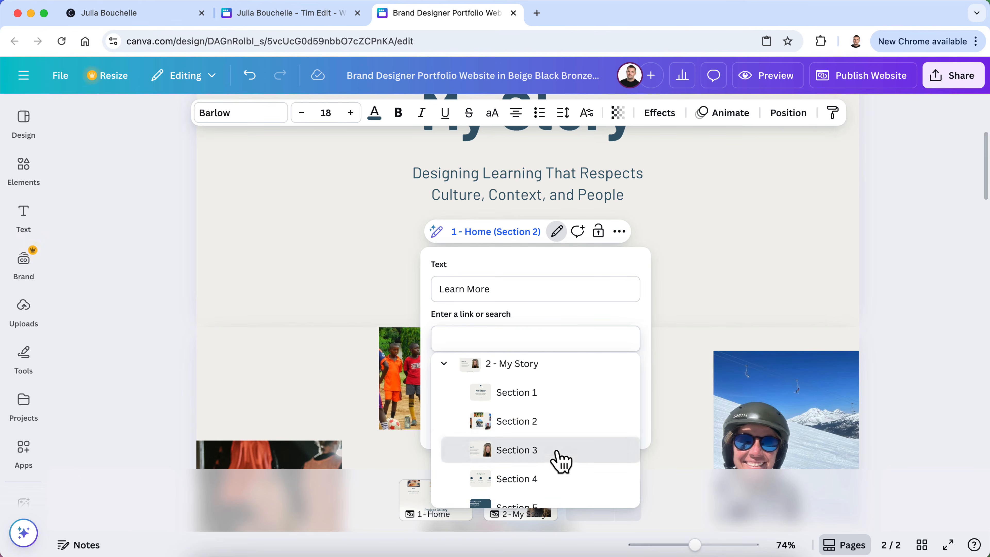
click(553, 456)
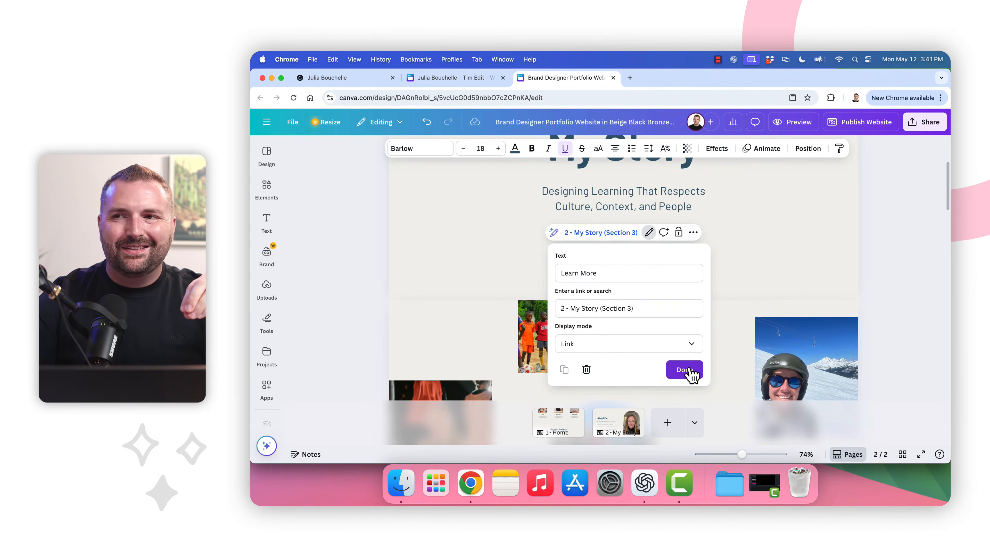
click(689, 370)
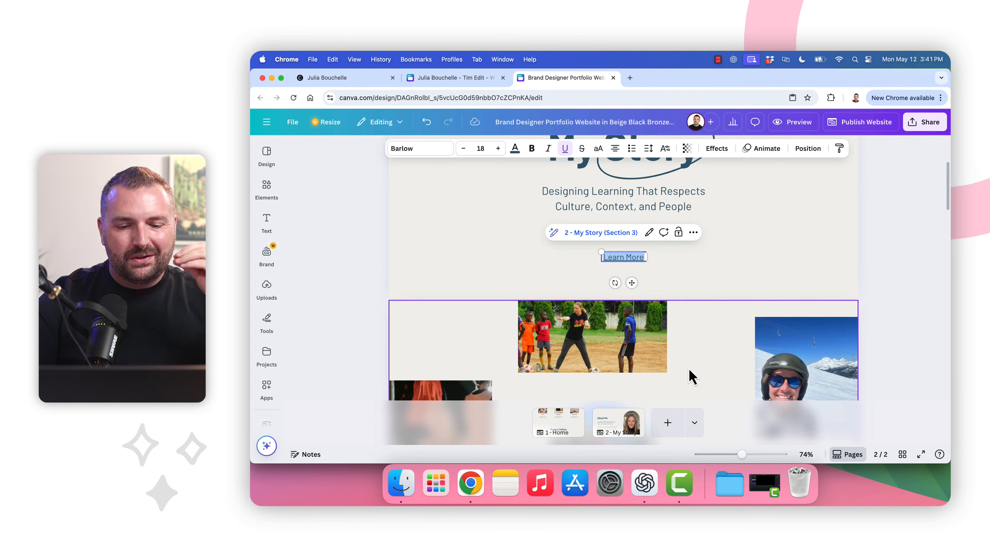
scroll(673, 312, down, 10)
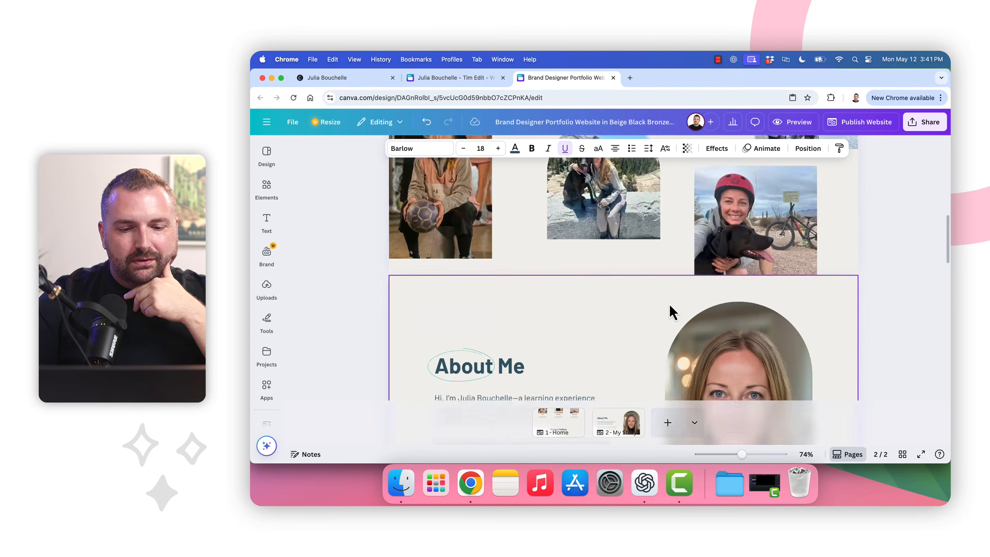
click(418, 256)
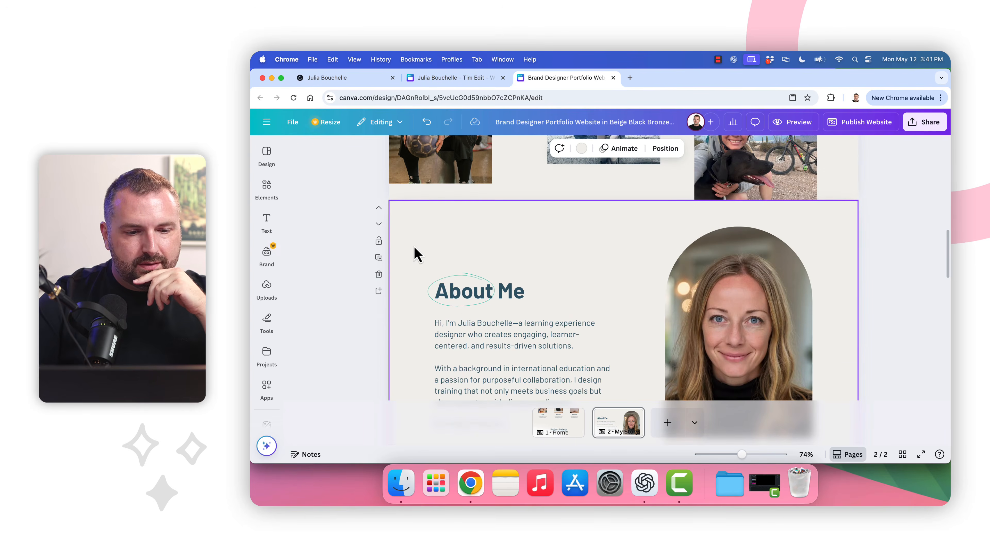
right_click(407, 257)
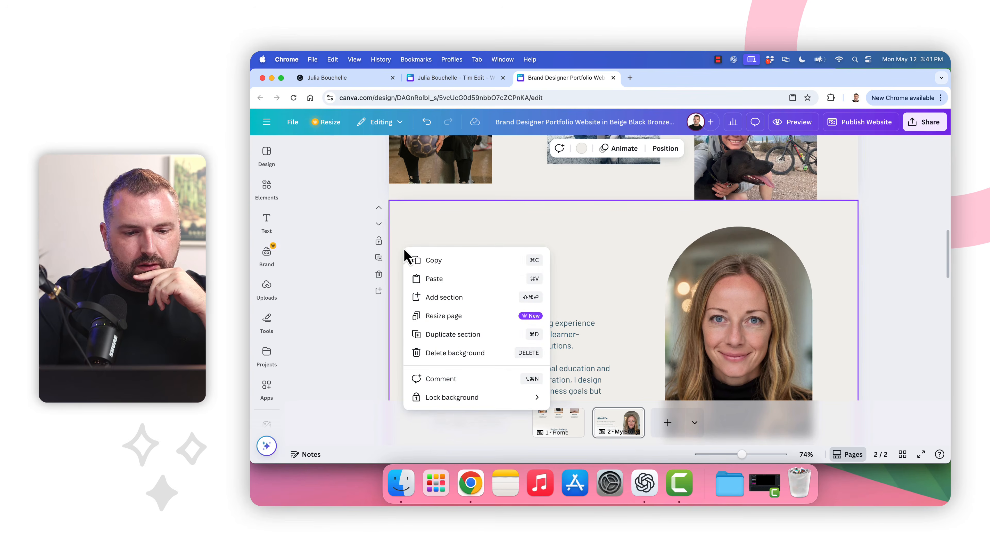
click(407, 247)
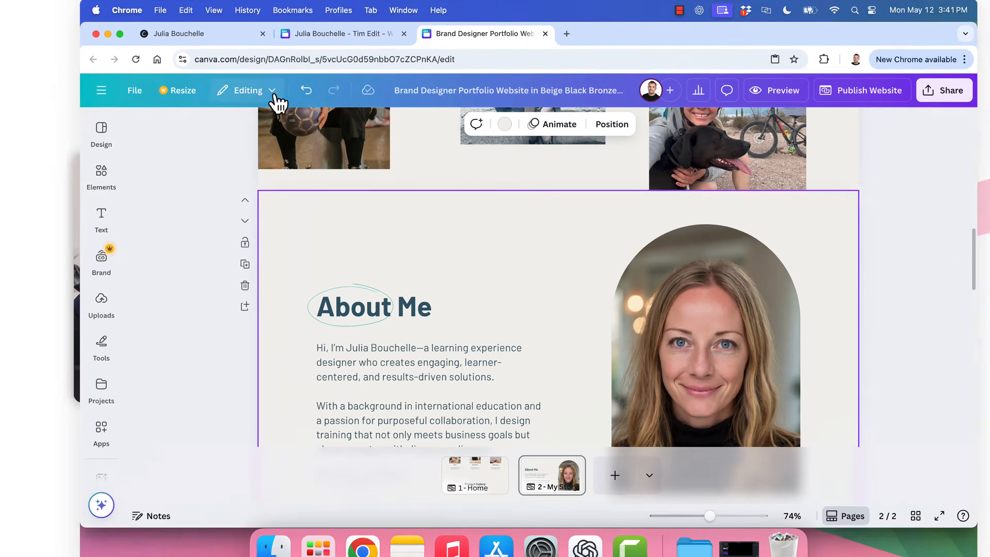
click(399, 123)
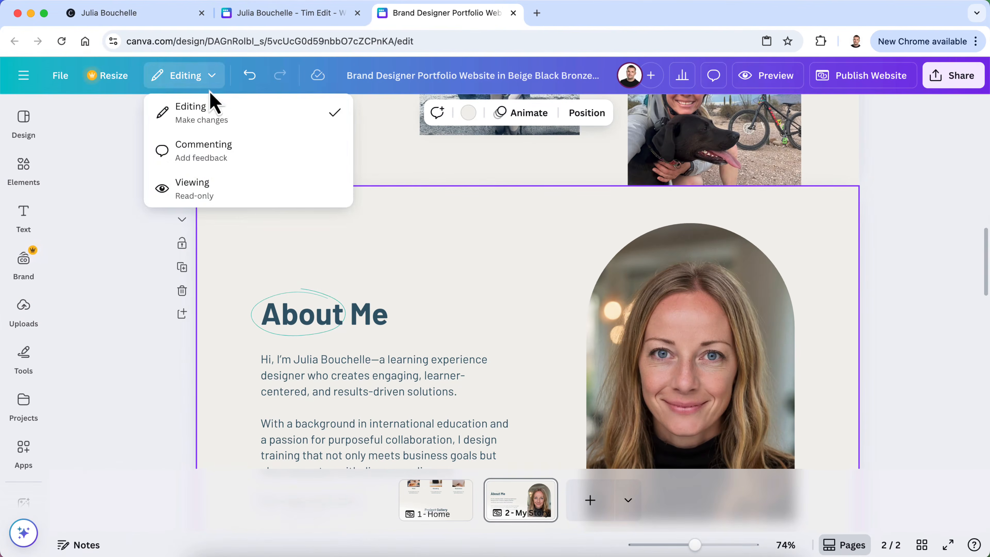
click(177, 377)
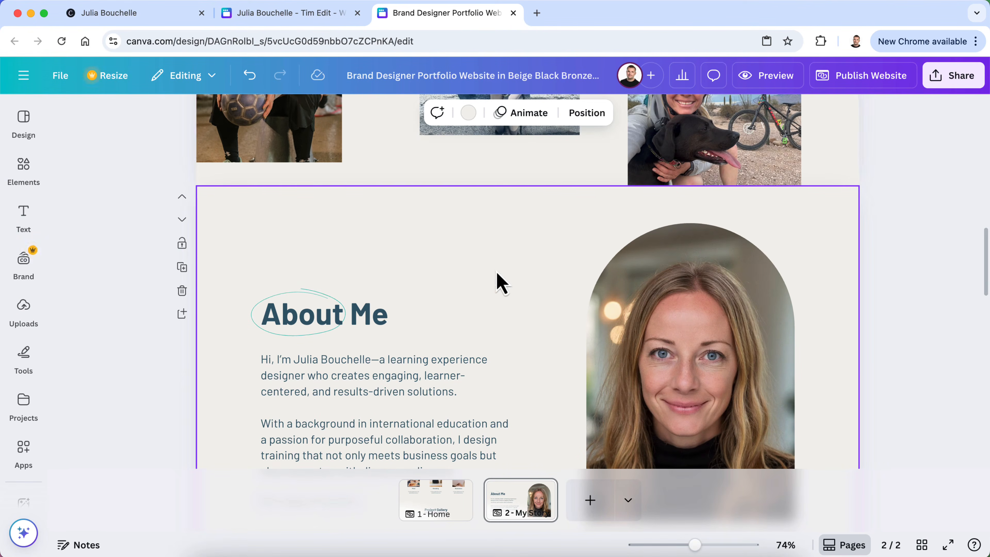
scroll(500, 282, up, 8)
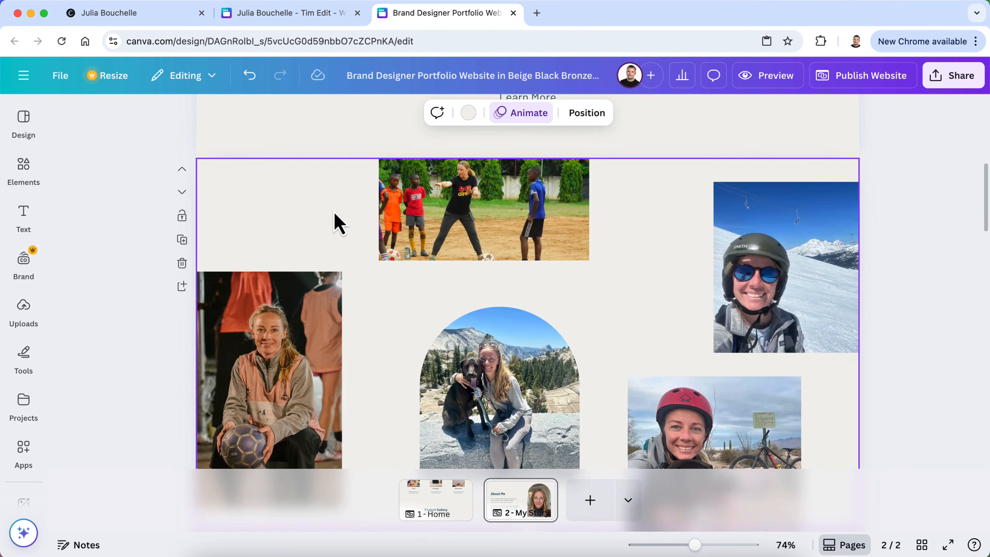
scroll(339, 224, up, 10)
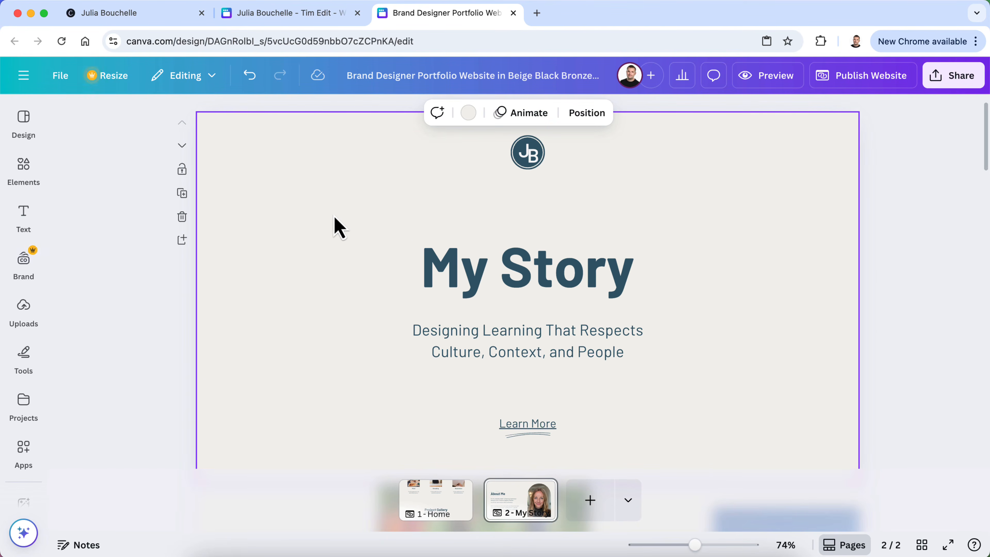
click(452, 488)
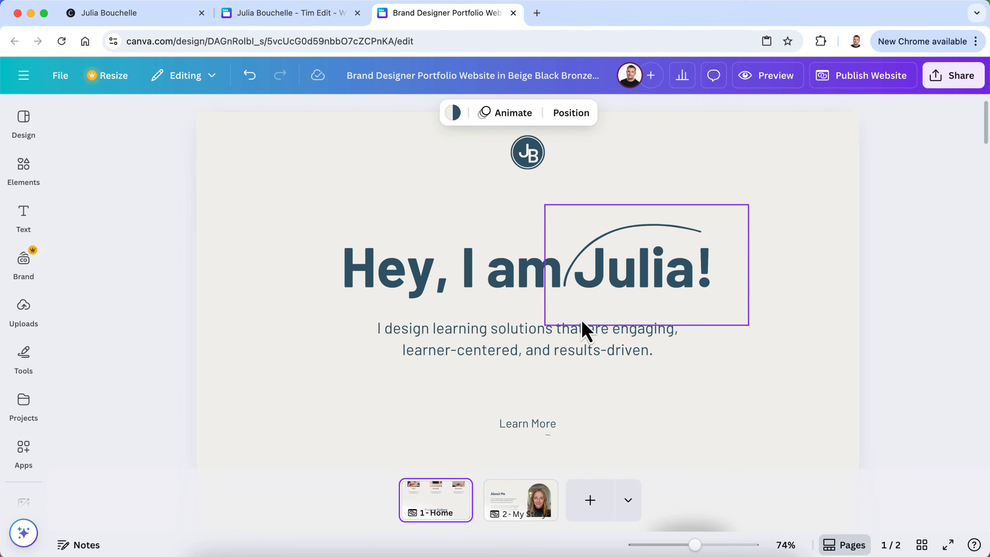
scroll(586, 330, down, 3)
scroll(353, 355, down, 8)
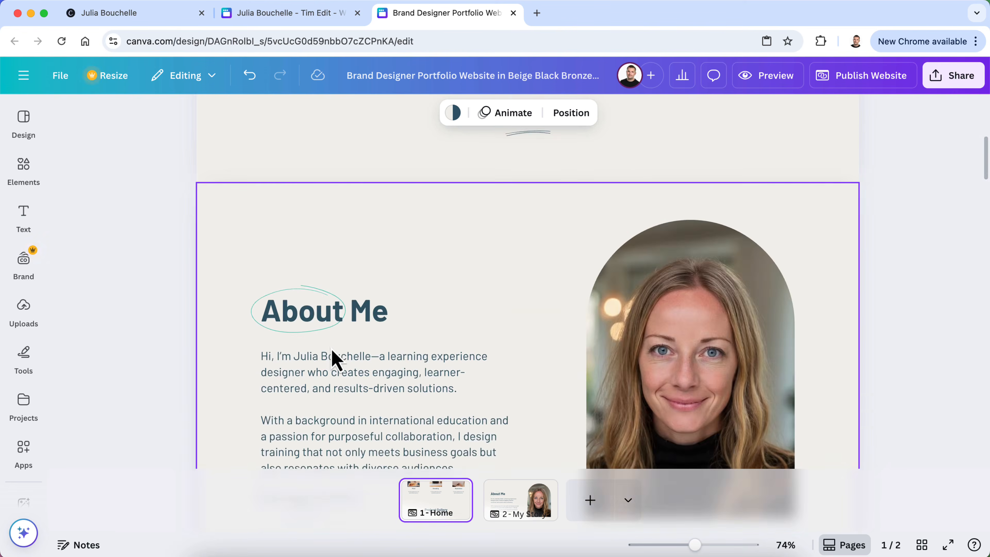
scroll(463, 436, down, 10)
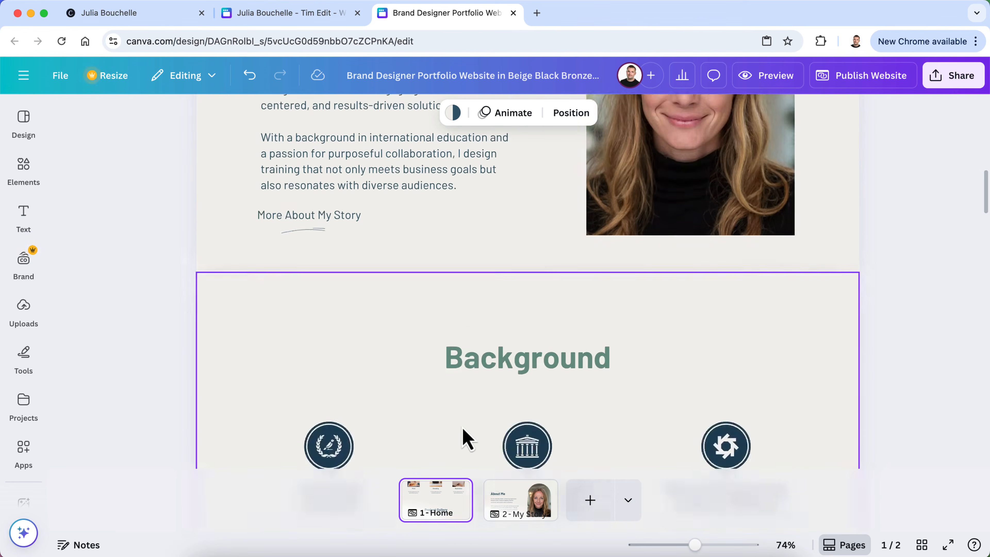
scroll(433, 316, down, 2)
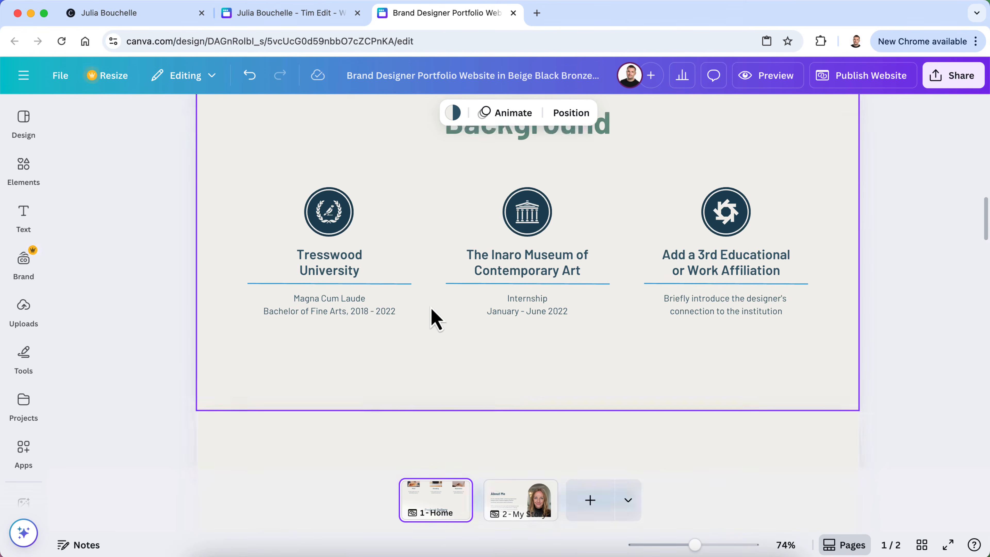
scroll(433, 316, up, 3)
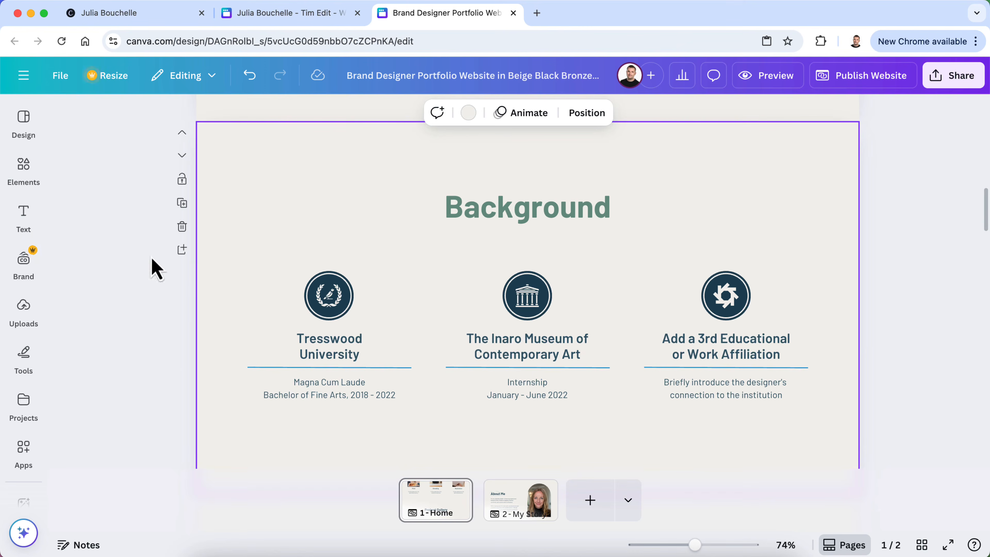
click(182, 227)
scroll(400, 339, down, 8)
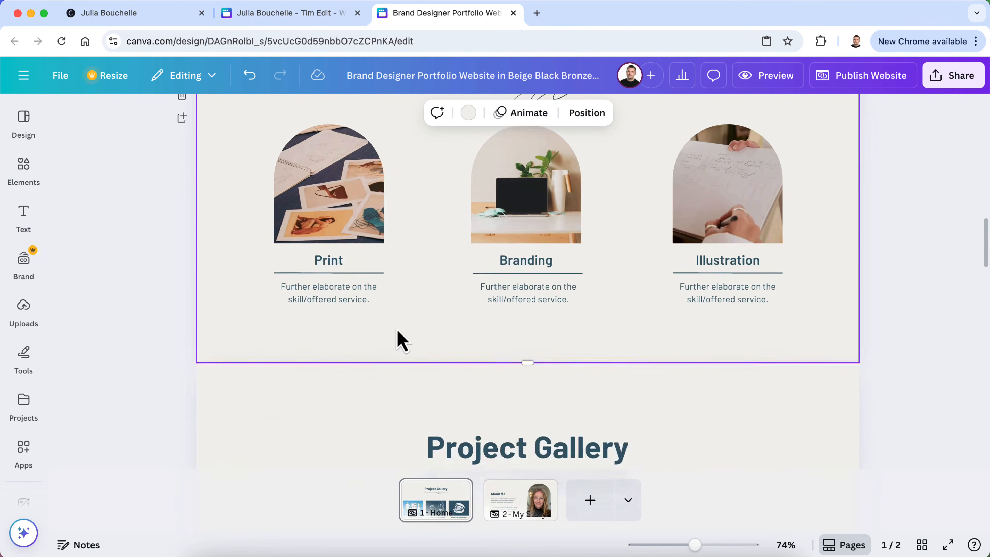
scroll(401, 340, up, 8)
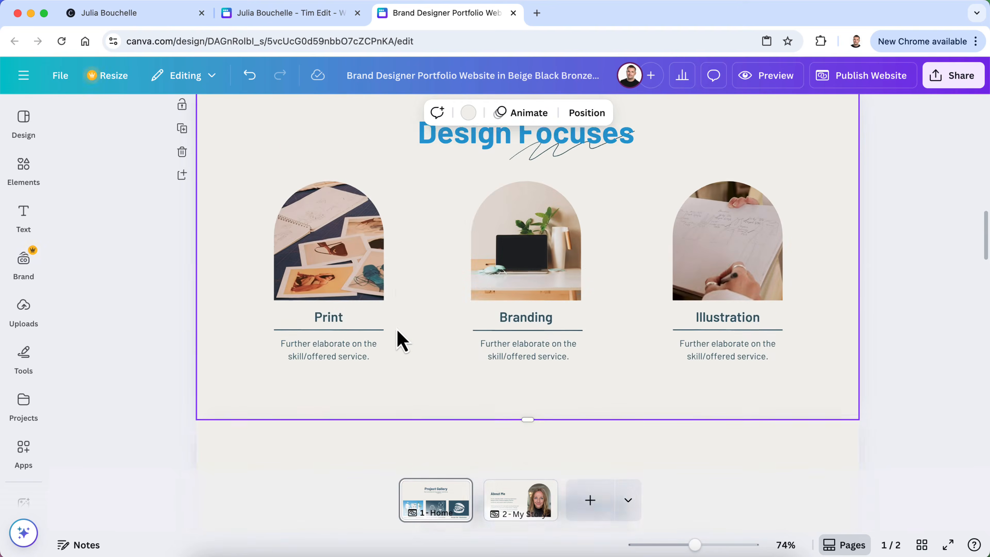
scroll(401, 339, up, 2)
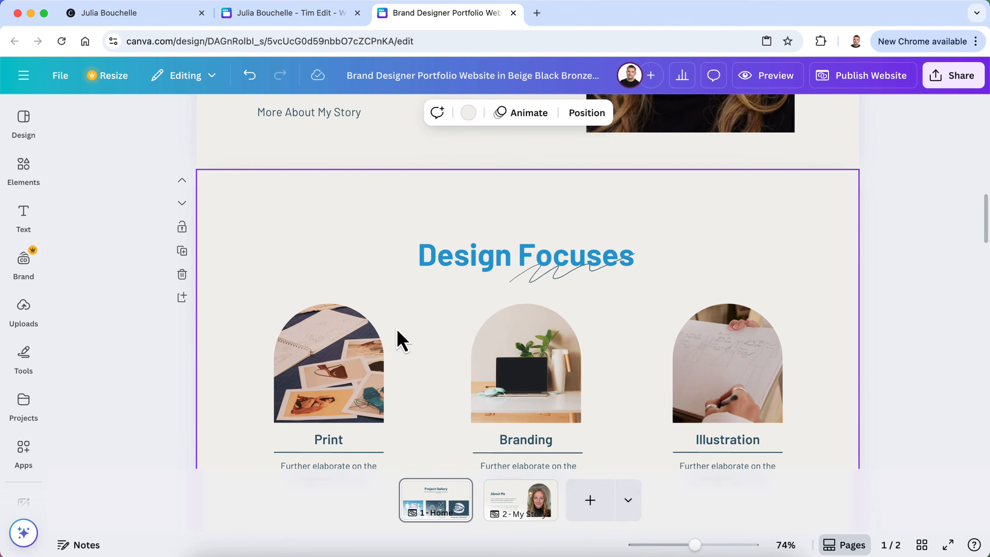
scroll(400, 339, down, 10)
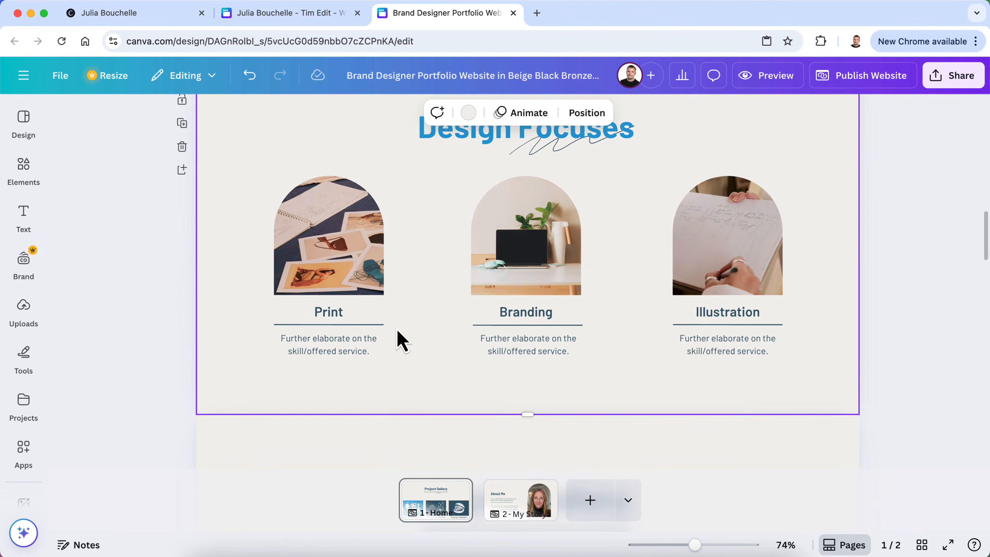
scroll(400, 339, up, 1)
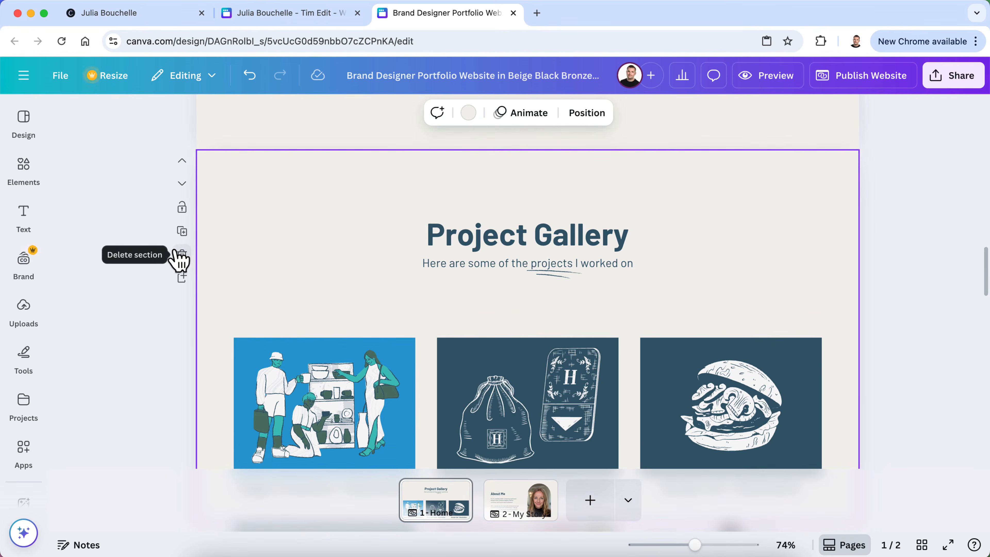
click(516, 517)
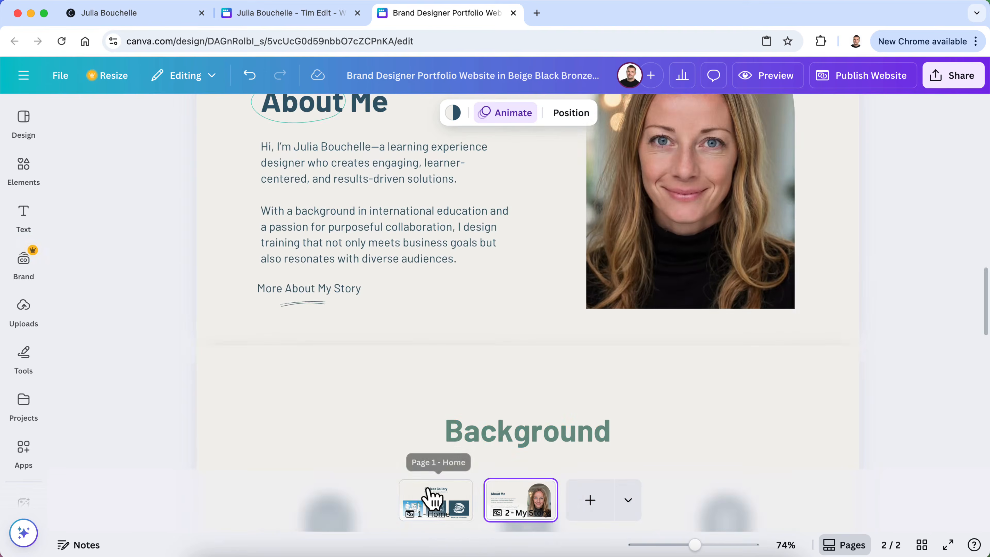
click(433, 499)
scroll(339, 250, up, 15)
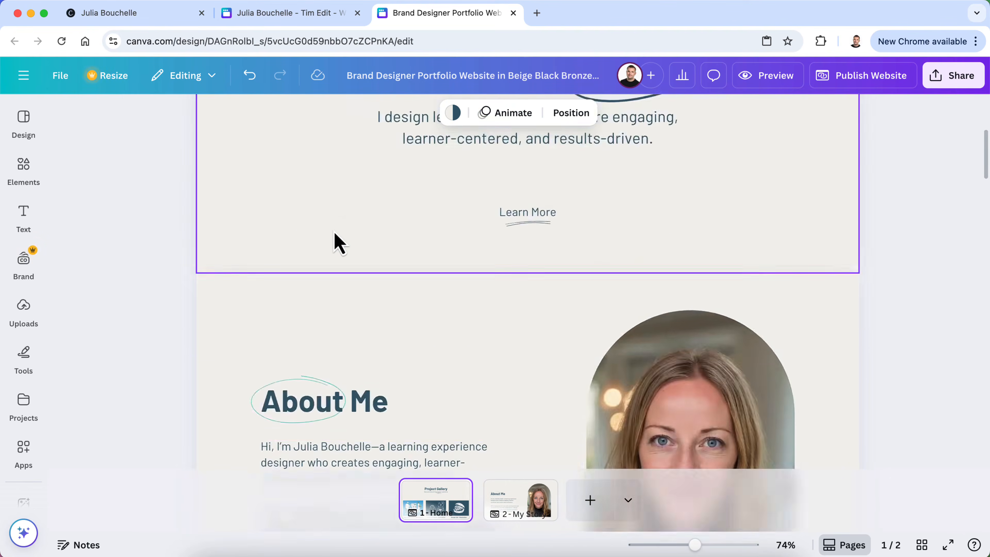
scroll(337, 242, up, 5)
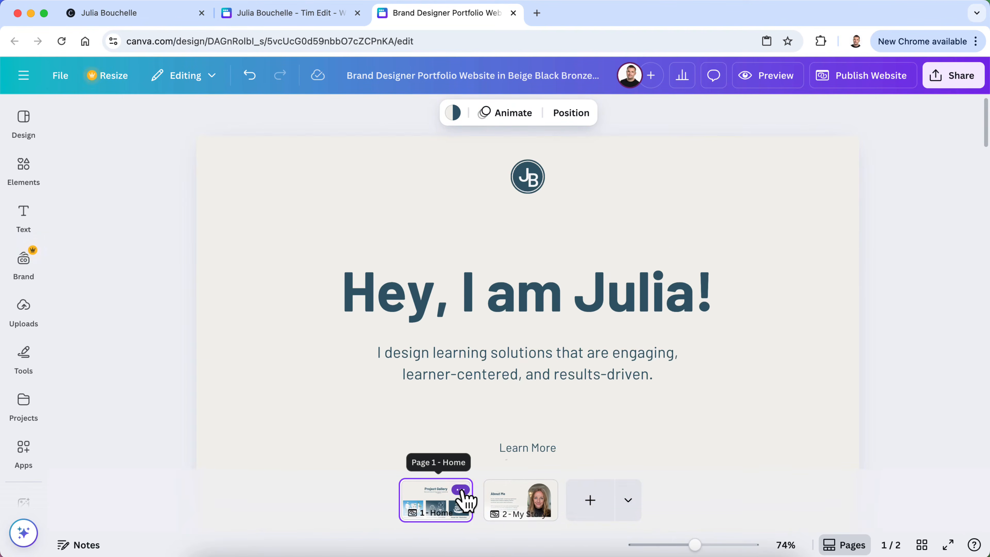
Duplicate the Home page, move the copy to the end and title it My Work
click(460, 490)
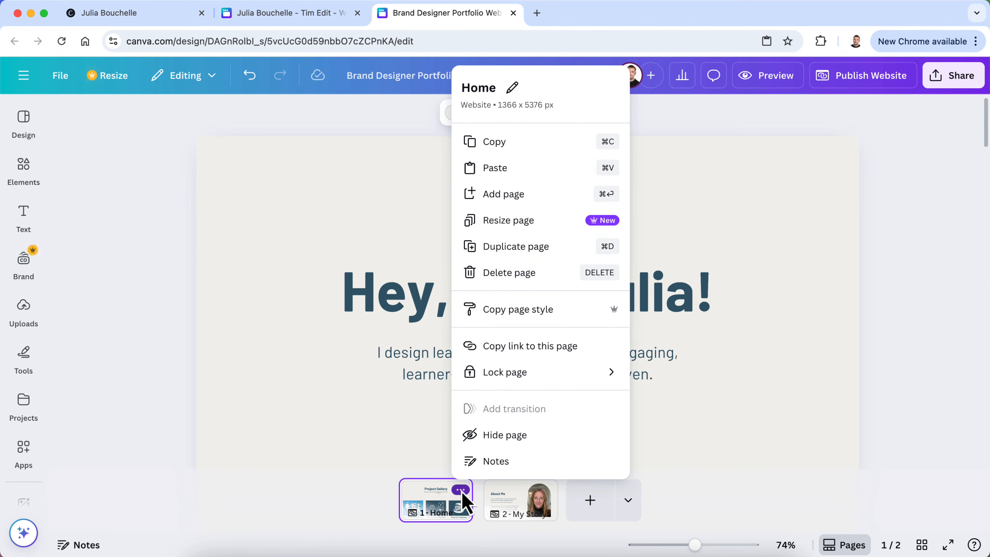
click(534, 252)
drag(470, 506, 612, 510)
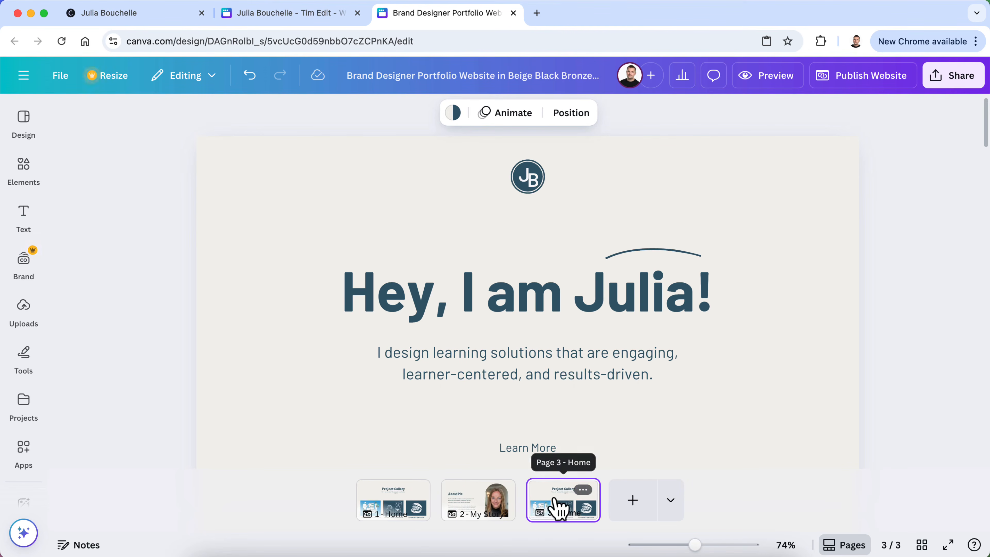
click(583, 490)
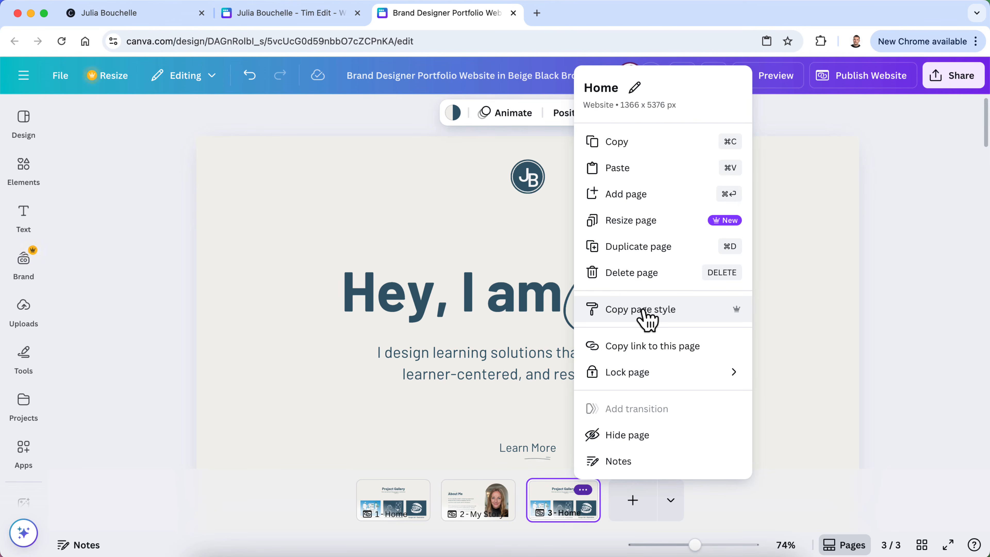
click(609, 86)
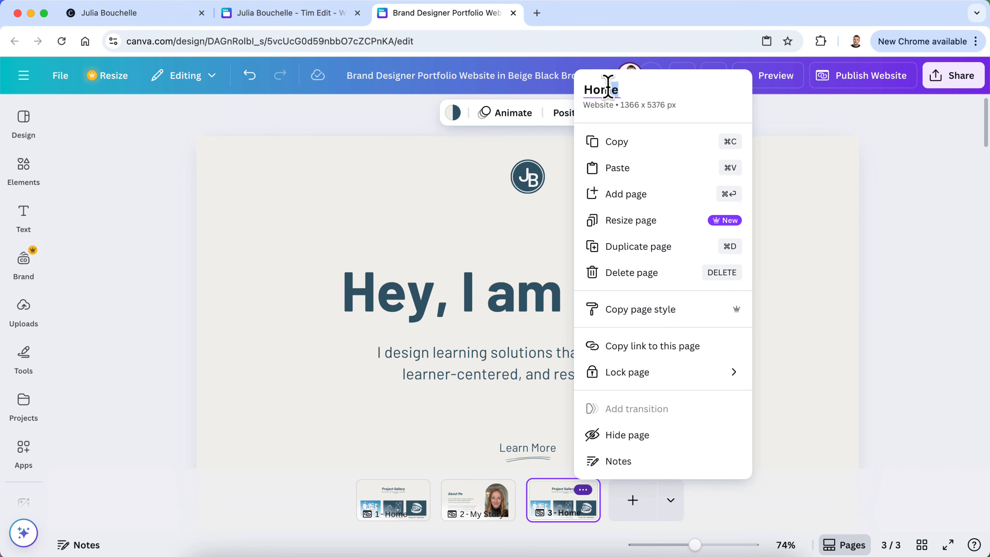
text(My Work)
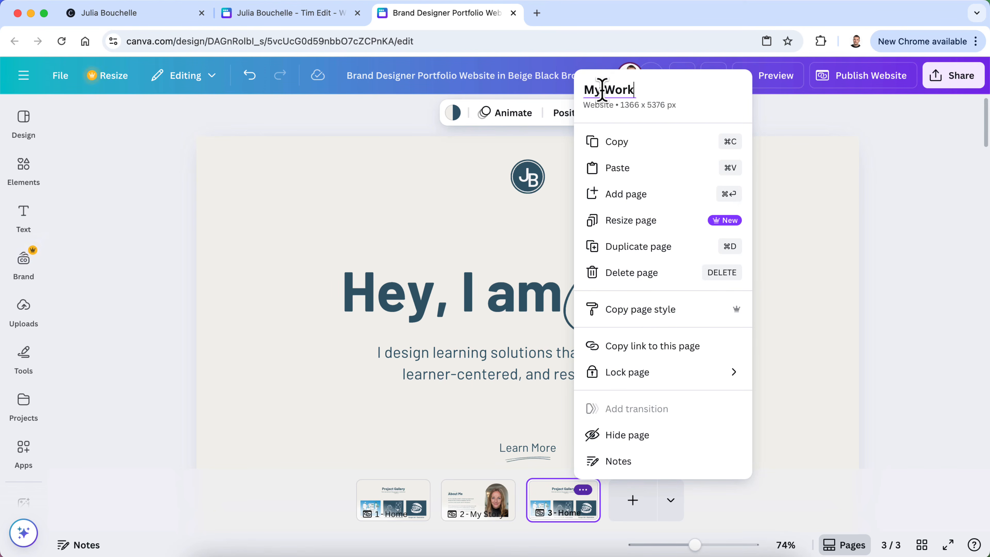
key(Return)
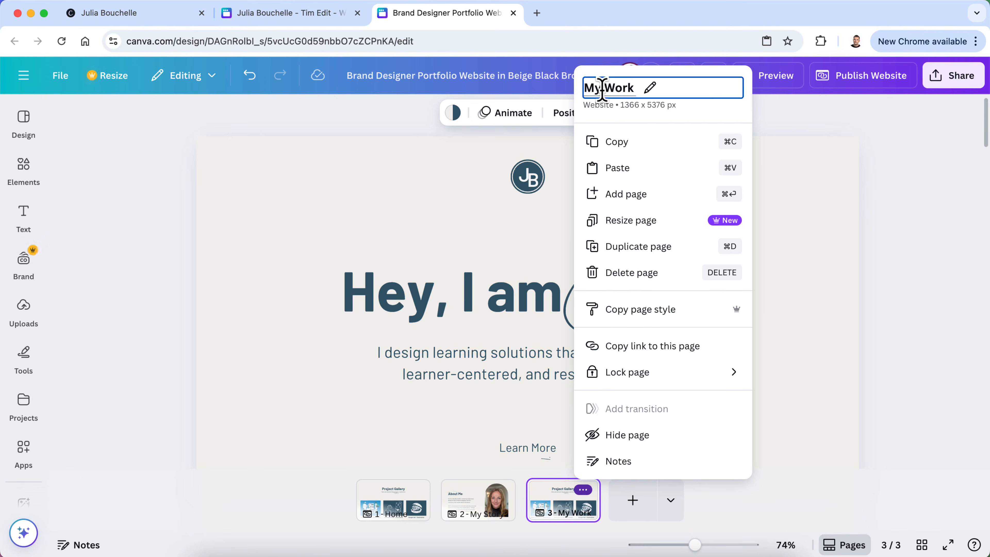
click(390, 505)
click(409, 503)
Delete the Project Gallery section and the project grid below it from the Home page
scroll(425, 355, down, 10)
scroll(425, 355, up, 5)
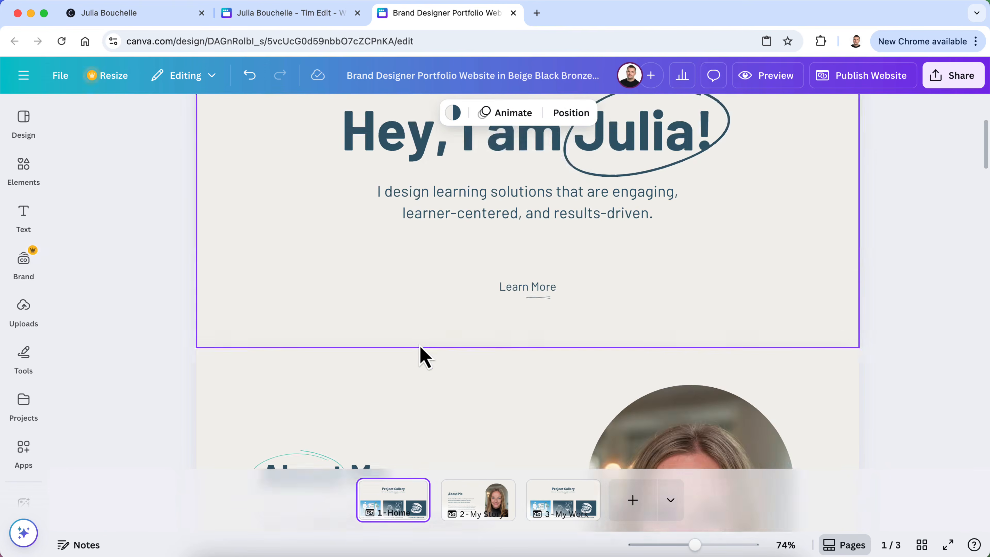
scroll(425, 354, down, 15)
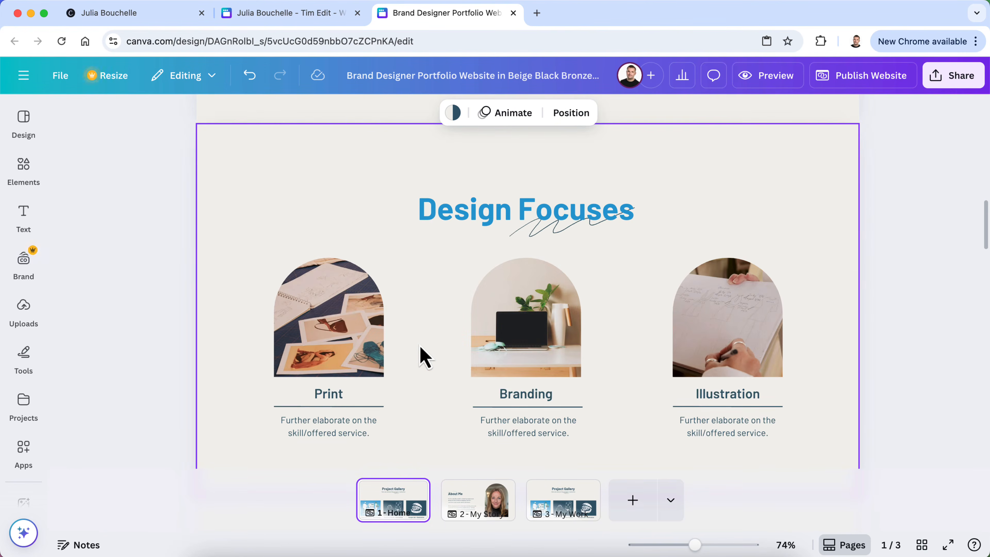
scroll(425, 355, up, 5)
scroll(421, 353, down, 15)
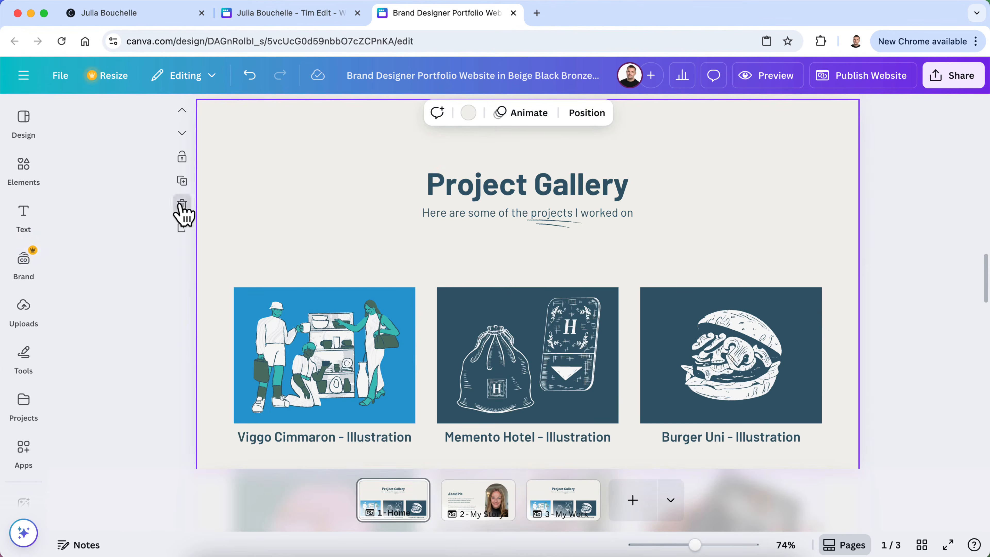
click(181, 205)
scroll(338, 250, up, 3)
click(182, 331)
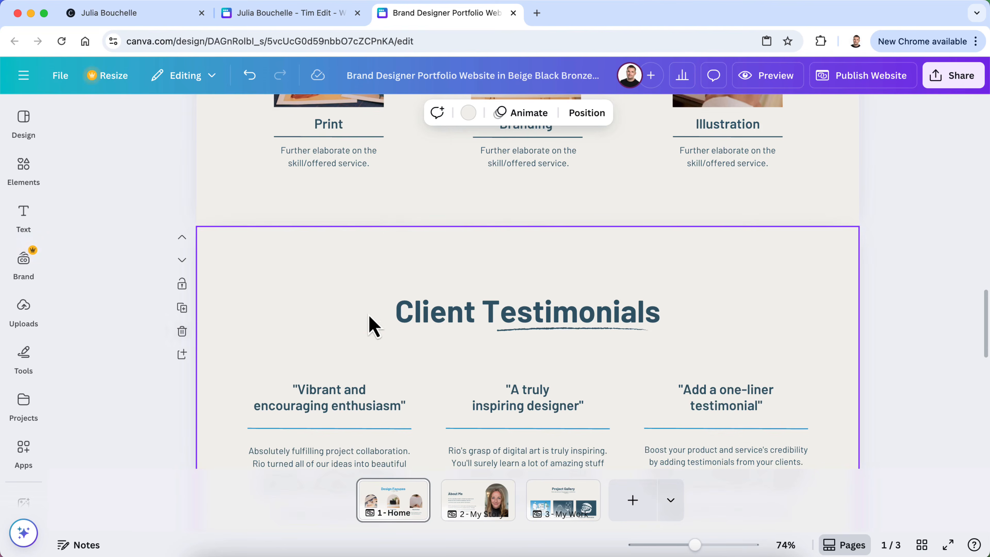
Delete the Client Testimonials section so Design Focuses leads into Reach out
scroll(379, 332, down, 3)
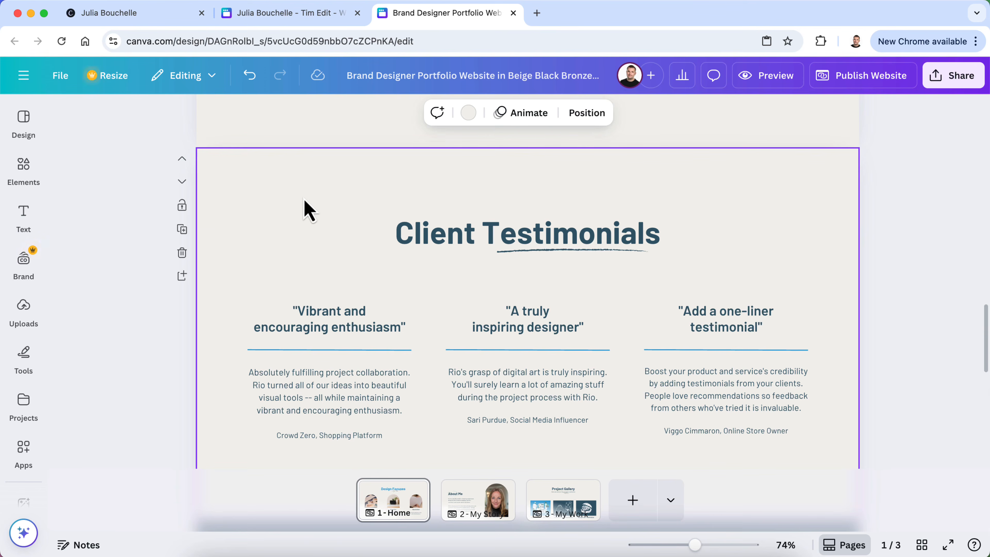
scroll(306, 209, down, 5)
scroll(305, 209, up, 4)
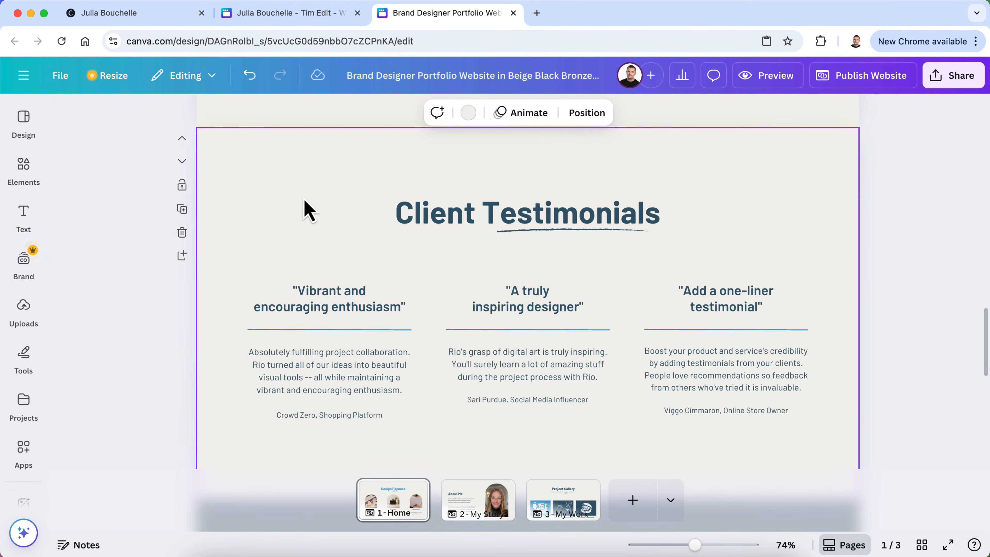
click(182, 233)
scroll(331, 381, up, 2)
scroll(331, 381, down, 2)
scroll(333, 380, up, 5)
scroll(334, 381, up, 8)
Copy the 'More About My Story' link text together with its squiggle underline
scroll(334, 382, down, 5)
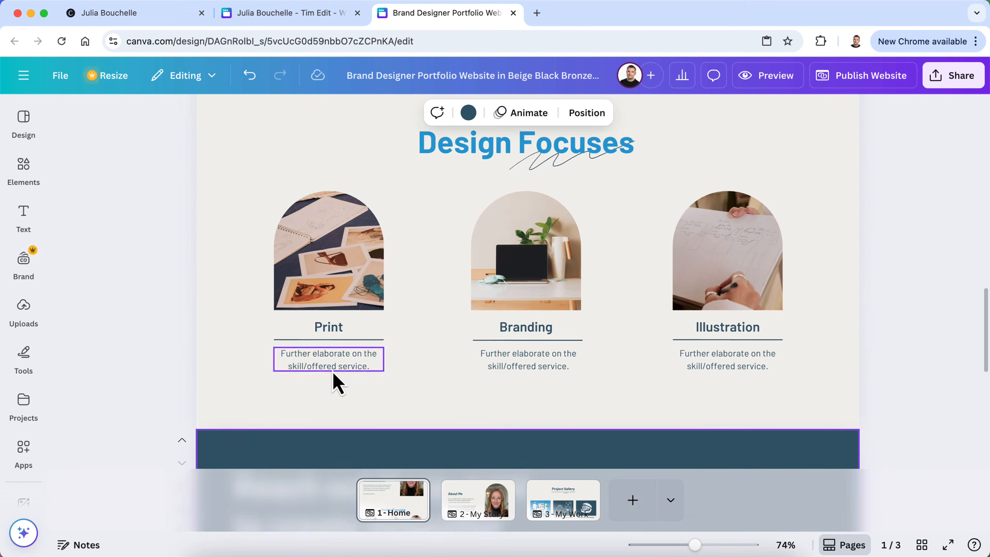
scroll(334, 382, up, 7)
scroll(334, 382, down, 4)
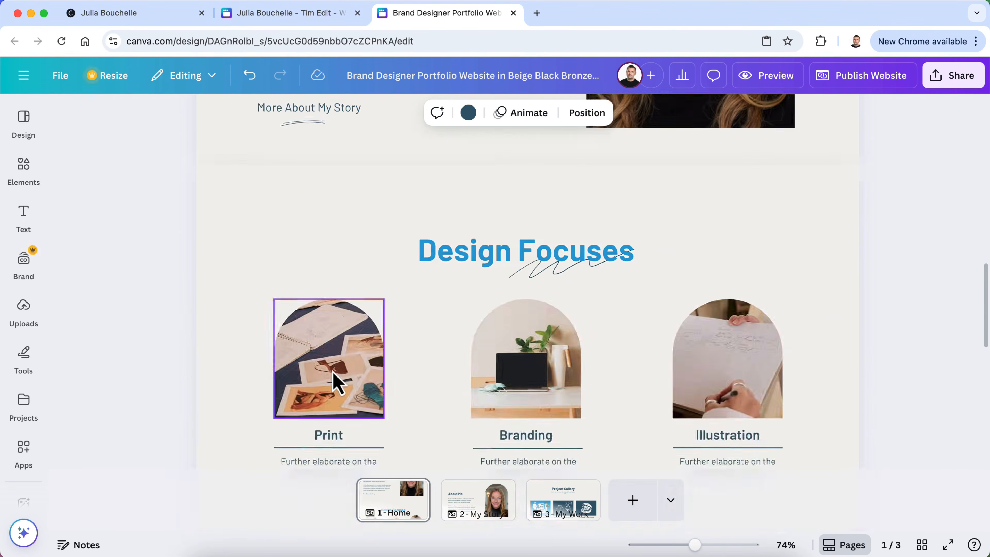
scroll(335, 384, down, 3)
scroll(473, 391, up, 4)
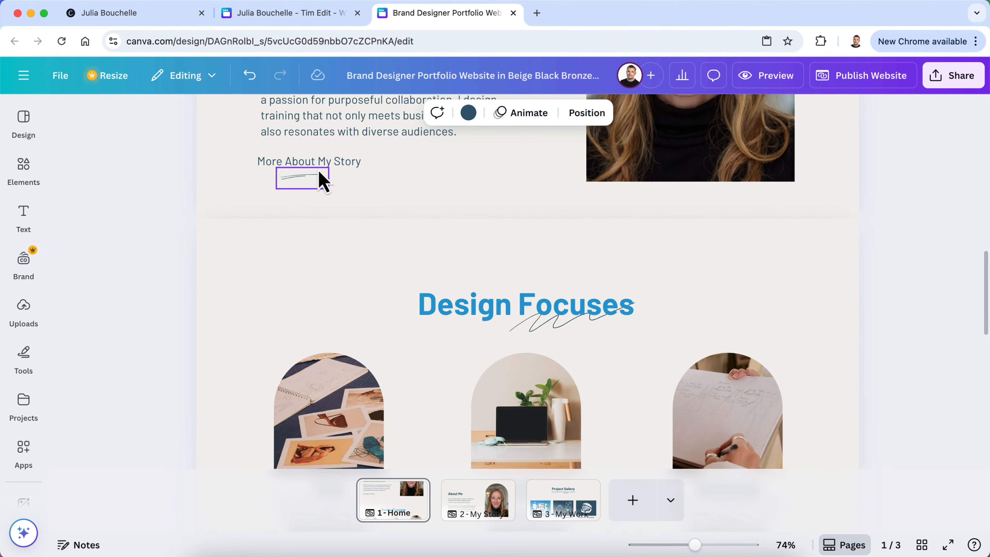
click(321, 158)
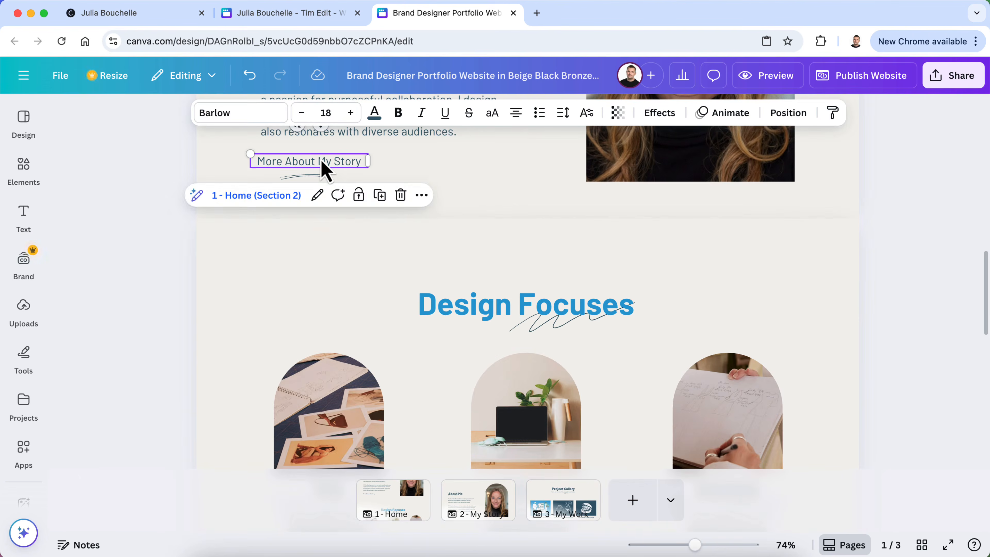
shift+click(314, 176)
right_click(313, 175)
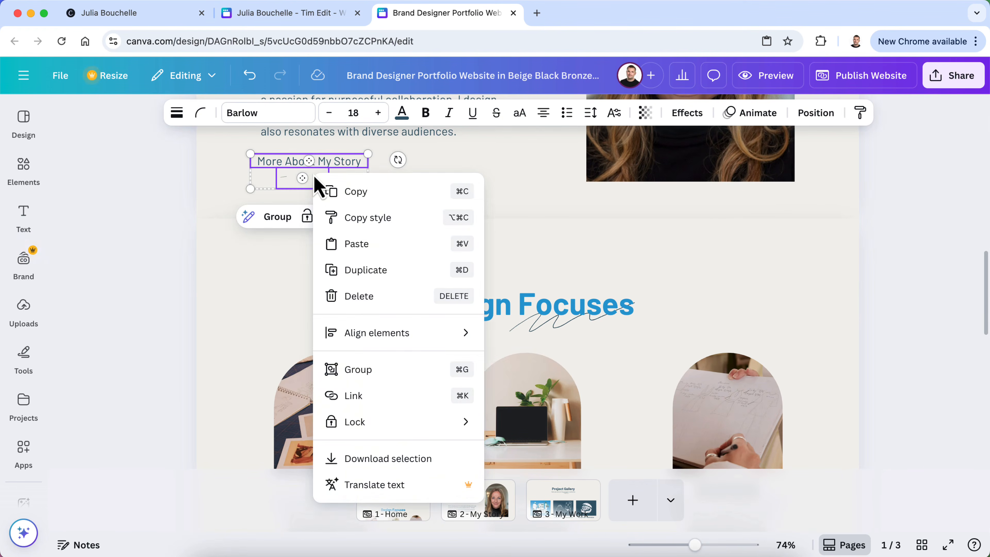
click(353, 270)
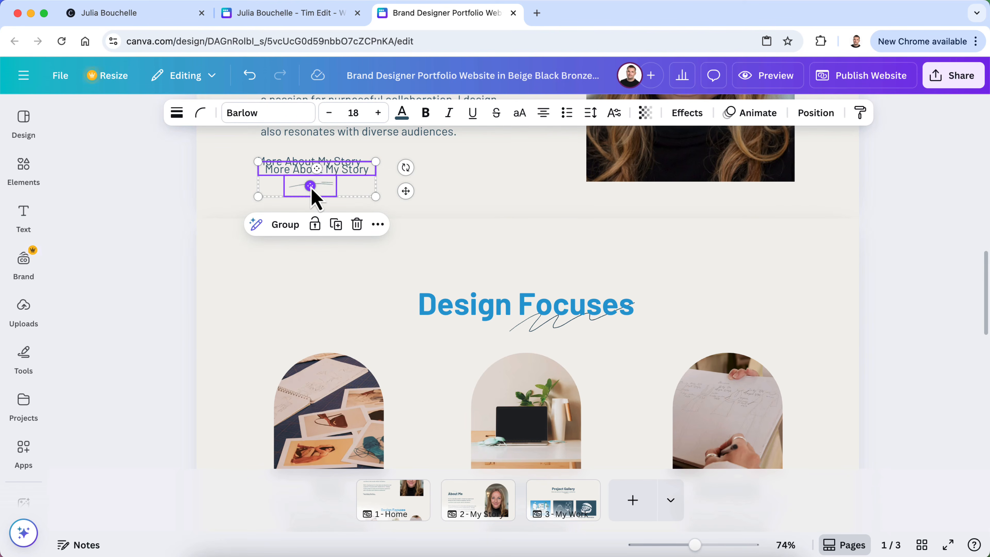
click(249, 75)
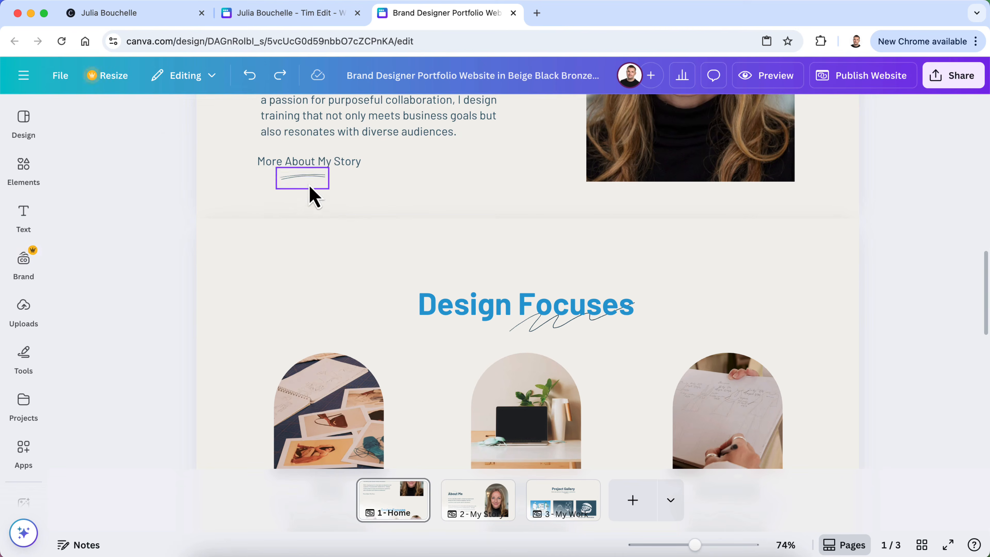
click(317, 176)
shift+click(339, 161)
right_click(344, 167)
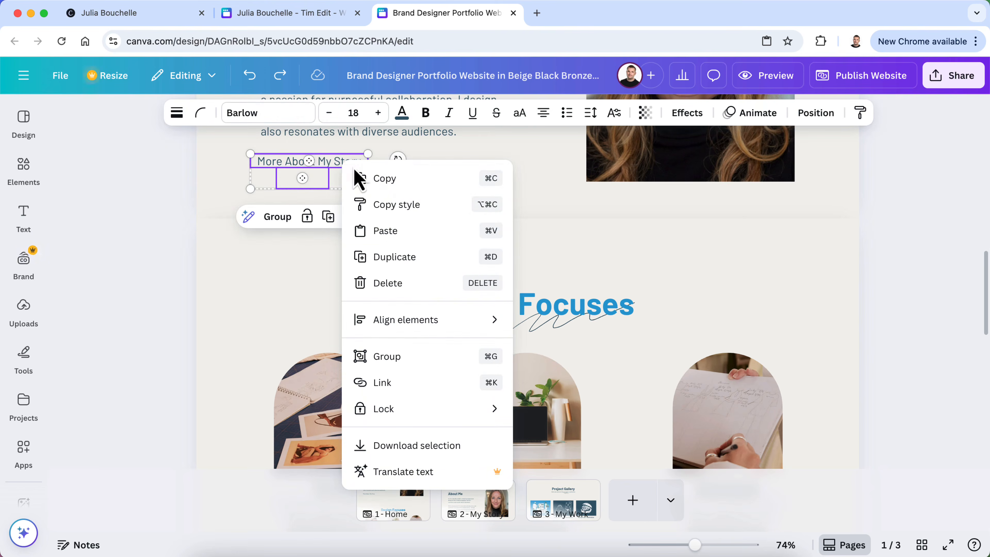
click(363, 178)
Paste the link below the Branding column in Design Focuses and make that section taller
scroll(896, 363, down, 4)
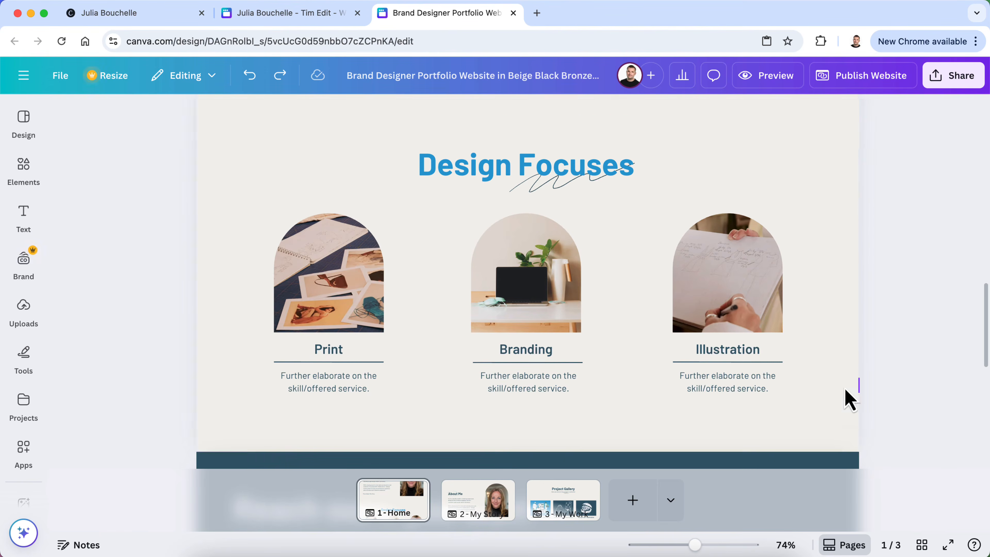
right_click(822, 413)
click(741, 357)
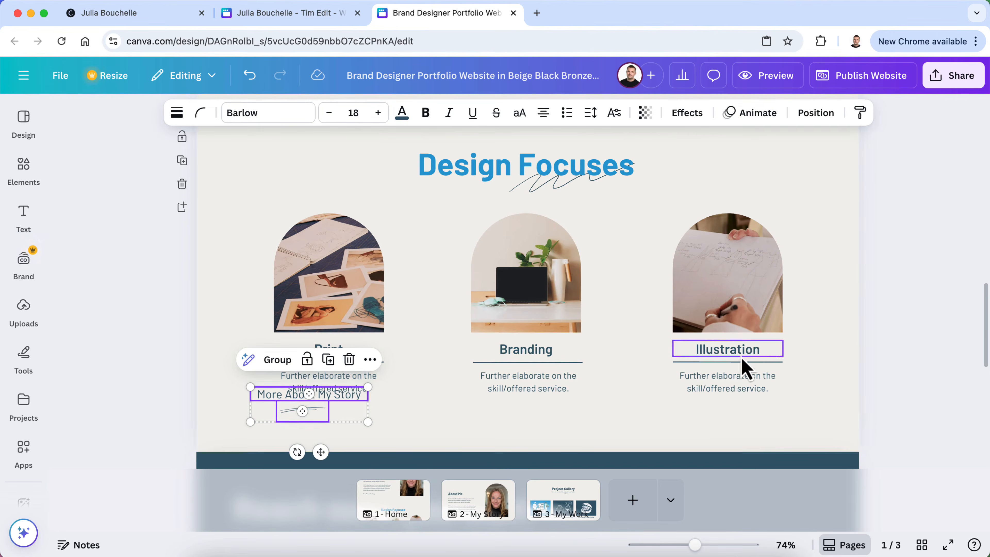
scroll(398, 436, down, 3)
drag(304, 356, 521, 384)
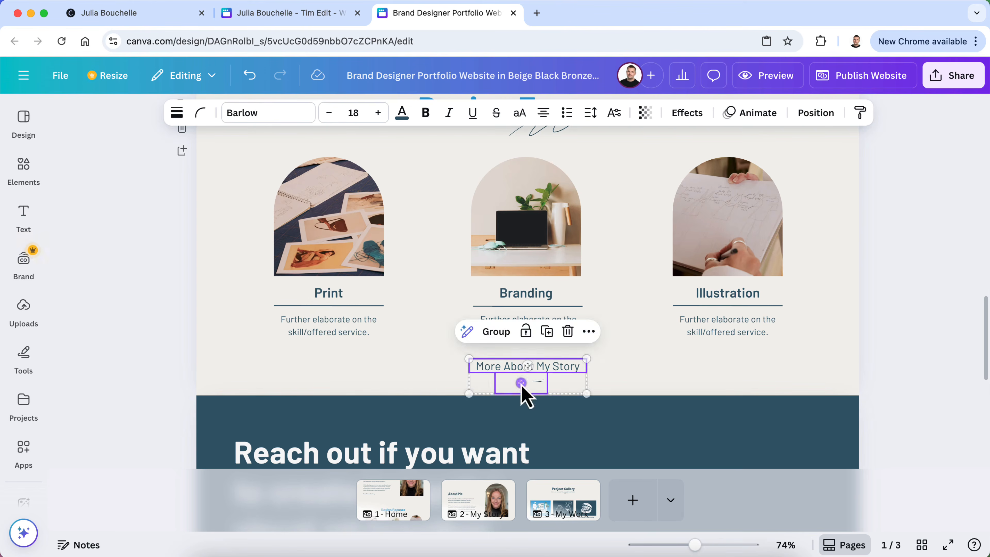
click(436, 395)
drag(527, 398, 532, 450)
scroll(532, 450, down, 3)
click(533, 333)
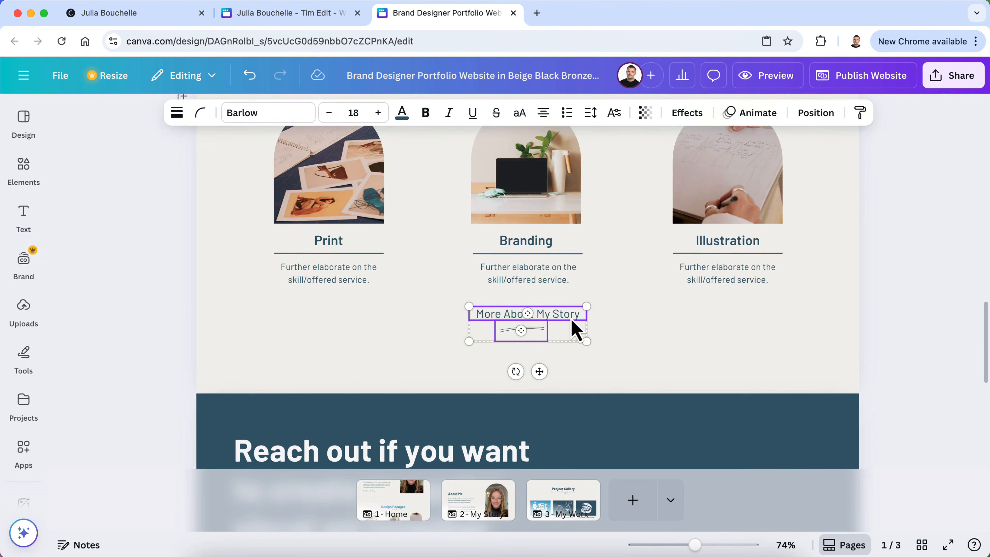
drag(529, 318, 517, 354)
click(689, 388)
Retype the pasted link text as 'View More of My Work'
click(529, 321)
click(510, 334)
double_click(510, 335)
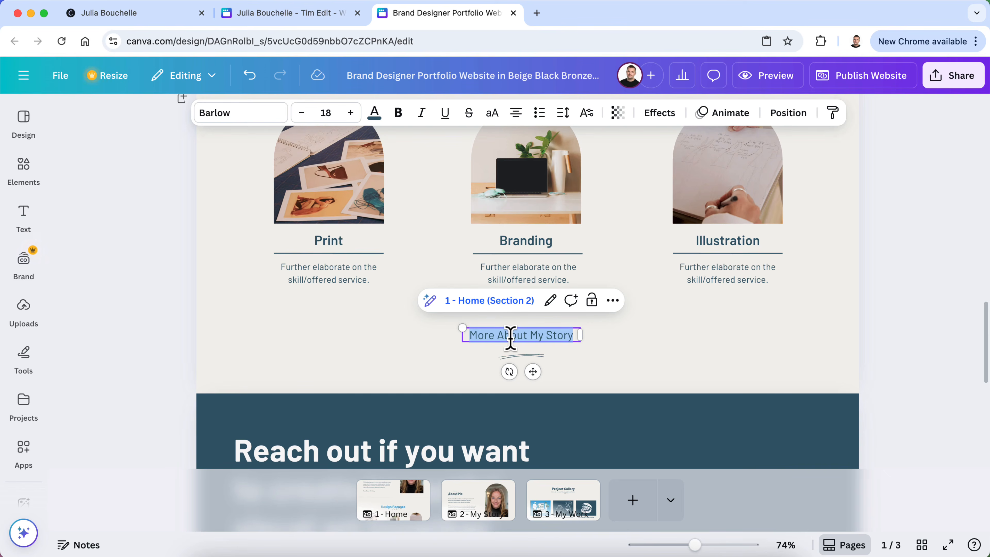
key(BackSpace)
text(Vi)
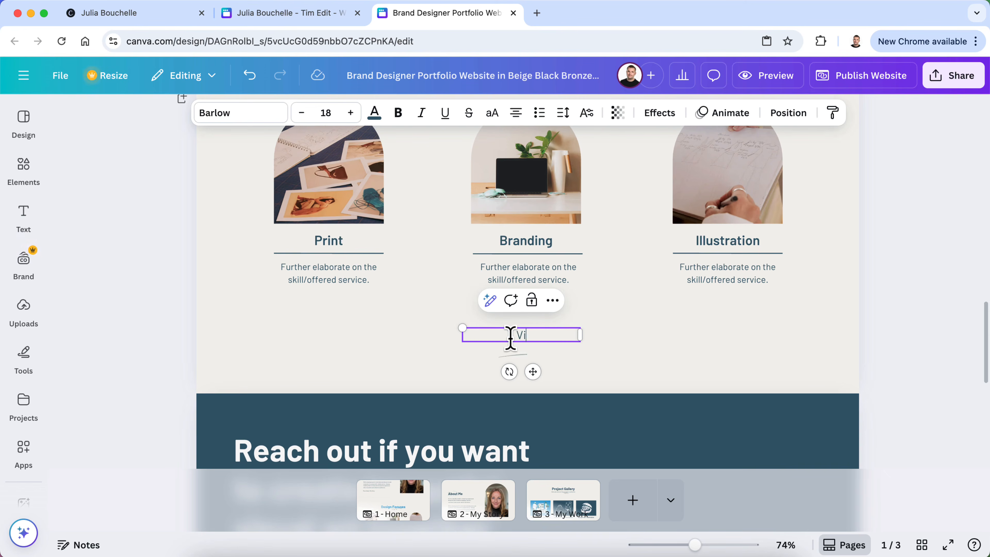
key(BackSpace)
text(Ch)
key(BackSpace)
key(BackSpace)
text(View More of My Work)
click(570, 390)
click(535, 363)
click(597, 376)
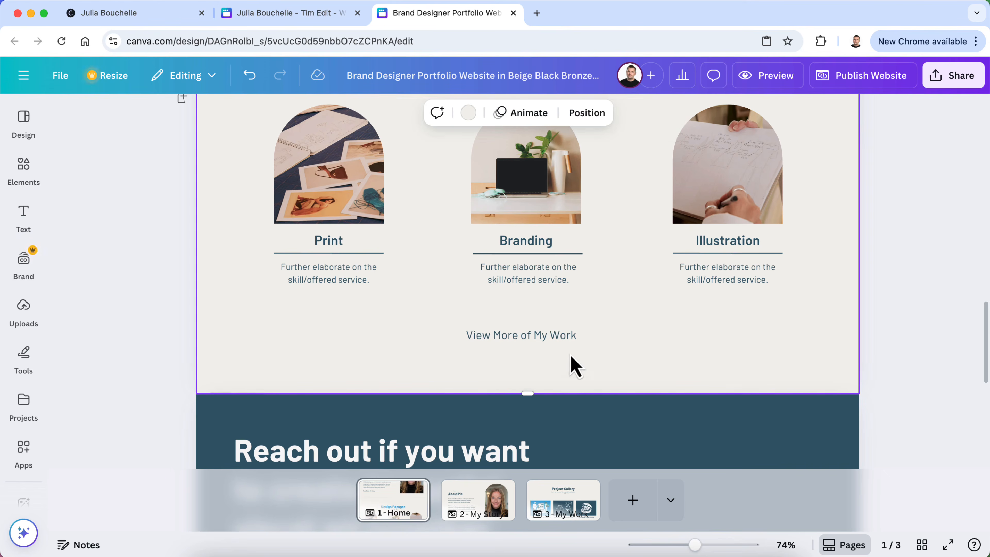
scroll(166, 336, up, 10)
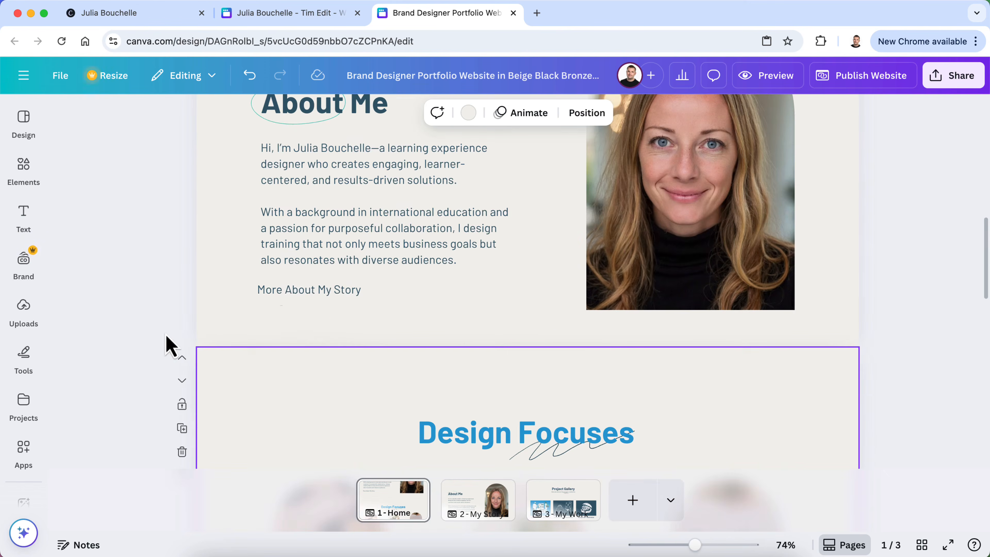
Add 'Learn' to the About Me link, widen it to one line, and centre the squiggle beneath
click(277, 289)
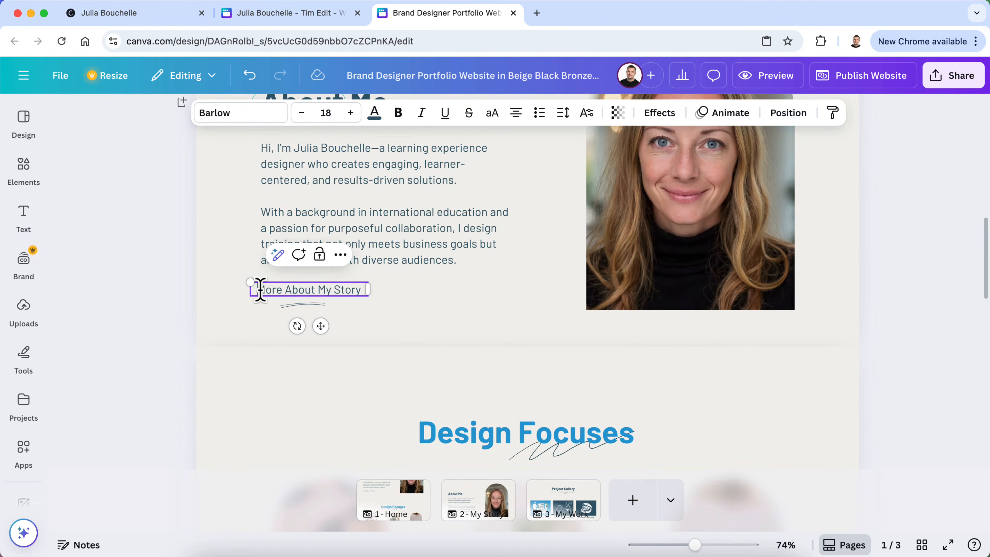
text(Learn)
mouse_move(367, 298)
mouse_down()
mouse_move(399, 302)
mouse_move(384, 298)
mouse_up()
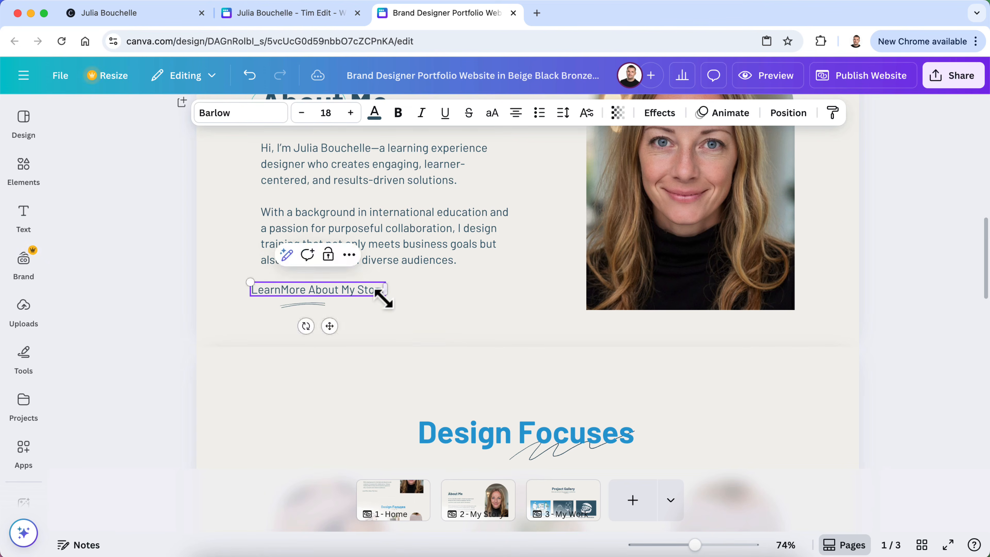
drag(313, 305, 329, 304)
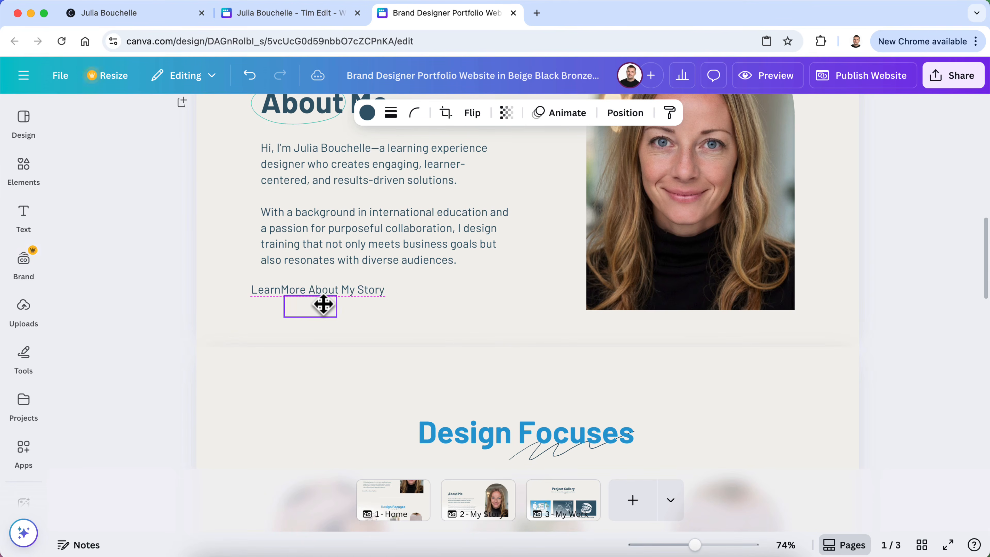
drag(325, 304, 330, 309)
click(379, 345)
click(334, 310)
click(176, 321)
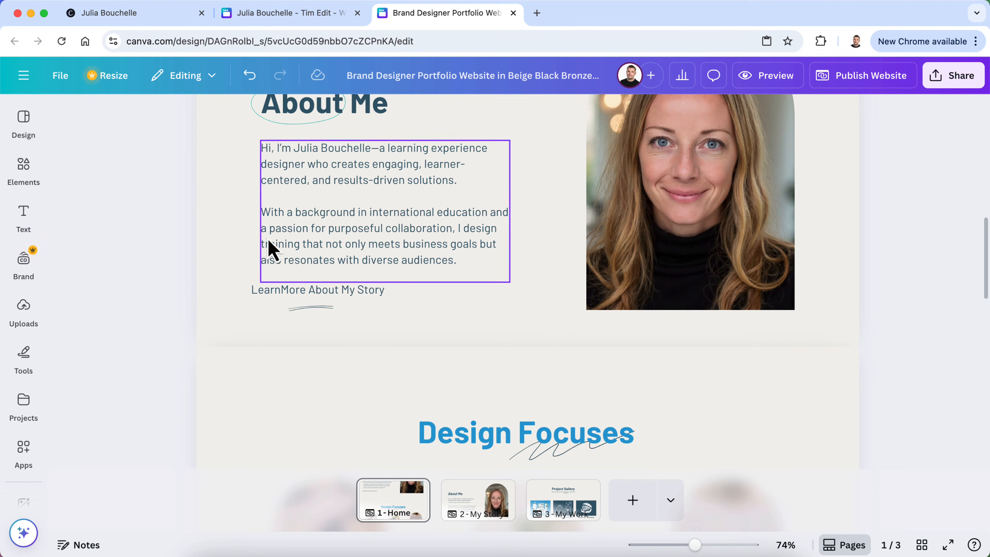
click(271, 290)
drag(271, 290, 281, 291)
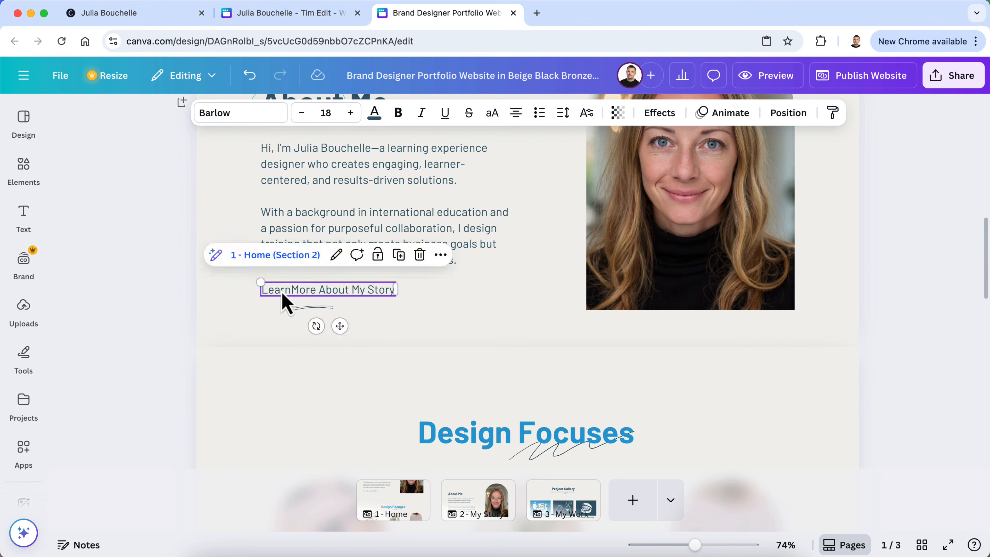
drag(323, 315, 336, 306)
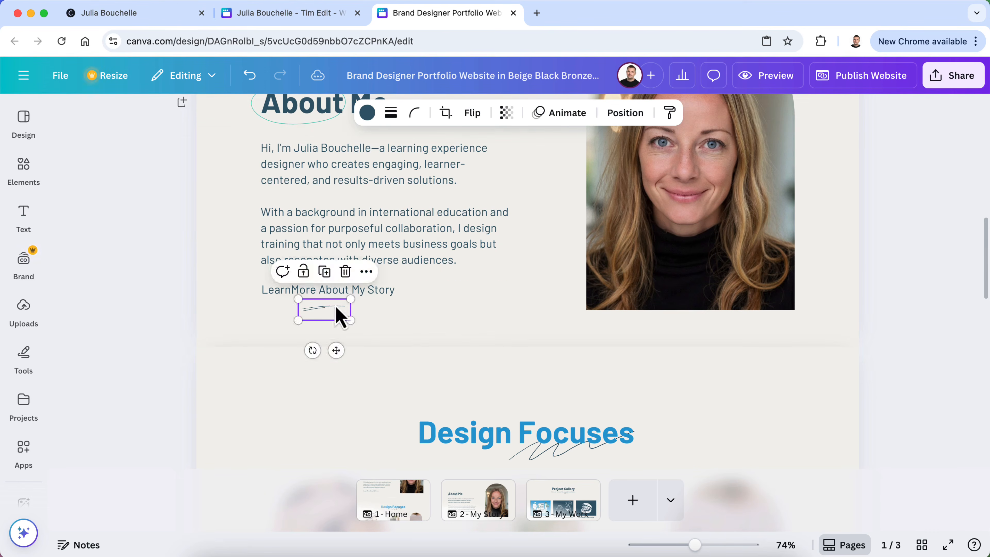
click(163, 303)
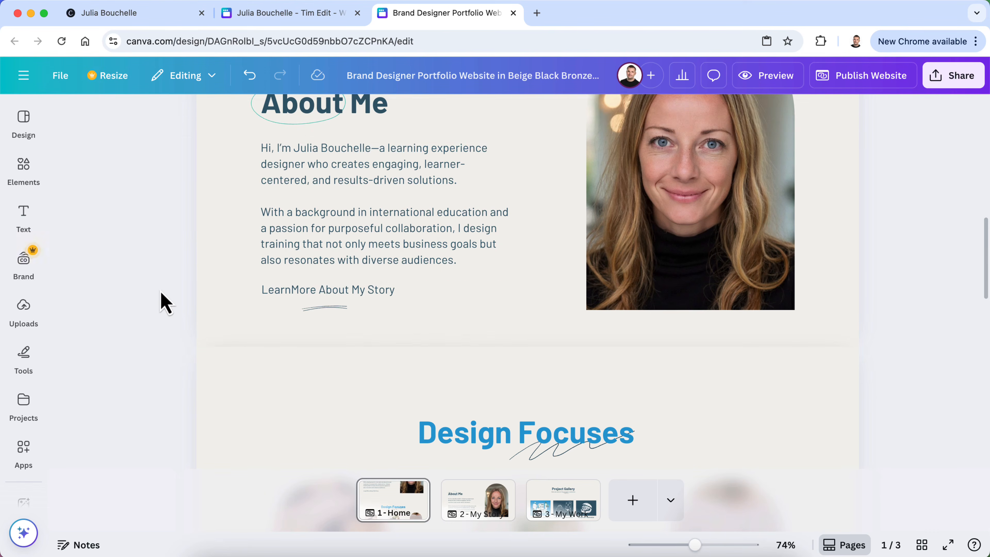
Make the About Me link text bold and widen its box so it stays on one line
double_click(341, 290)
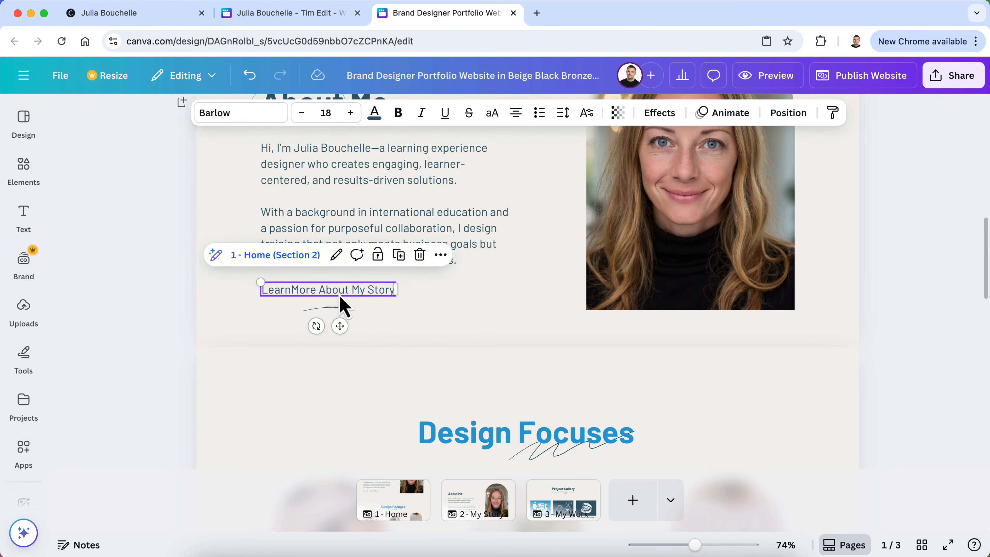
click(398, 112)
mouse_move(395, 298)
mouse_down()
mouse_move(416, 308)
mouse_move(404, 298)
mouse_up()
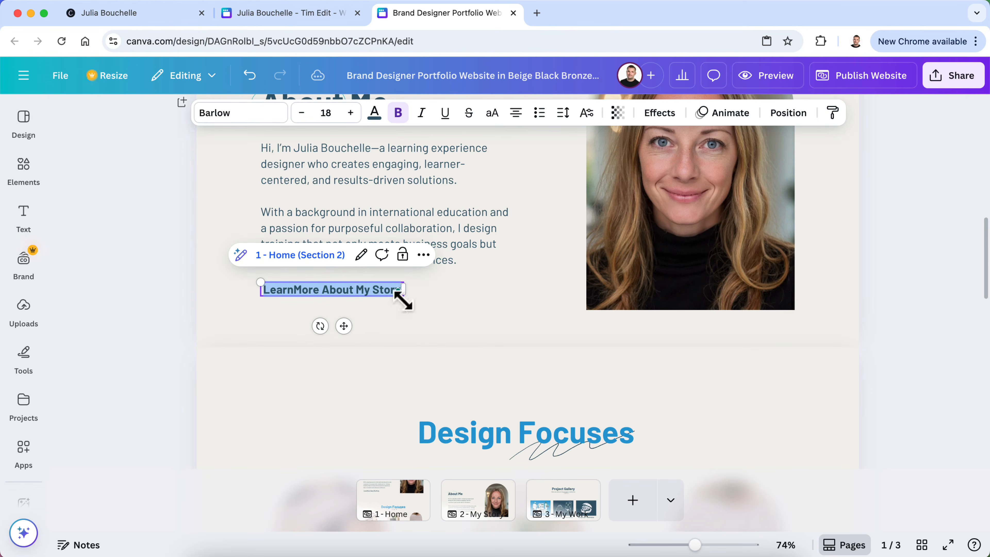
click(385, 324)
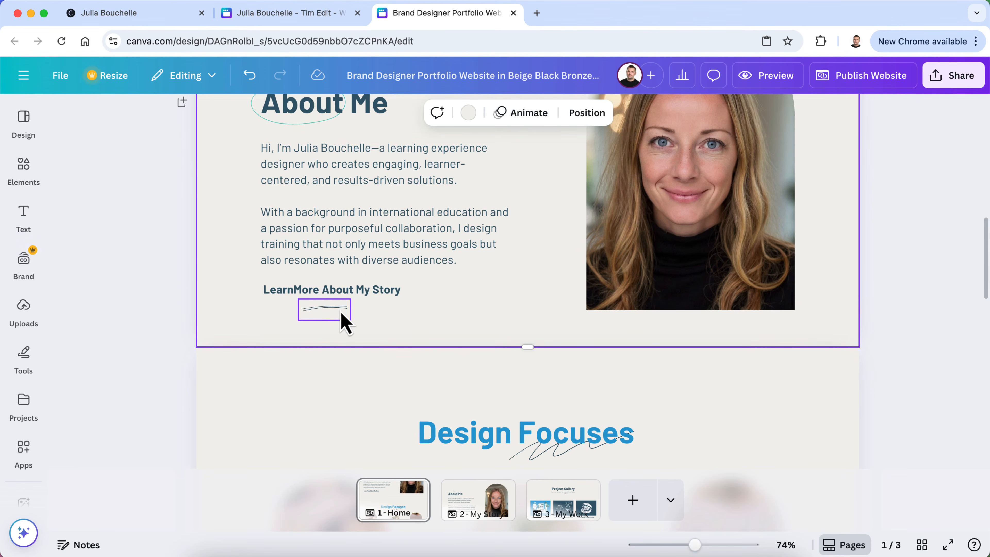
click(342, 309)
Make the header 'Learn More' link and the 'View More of My Work' link bold
scroll(183, 296, up, 9)
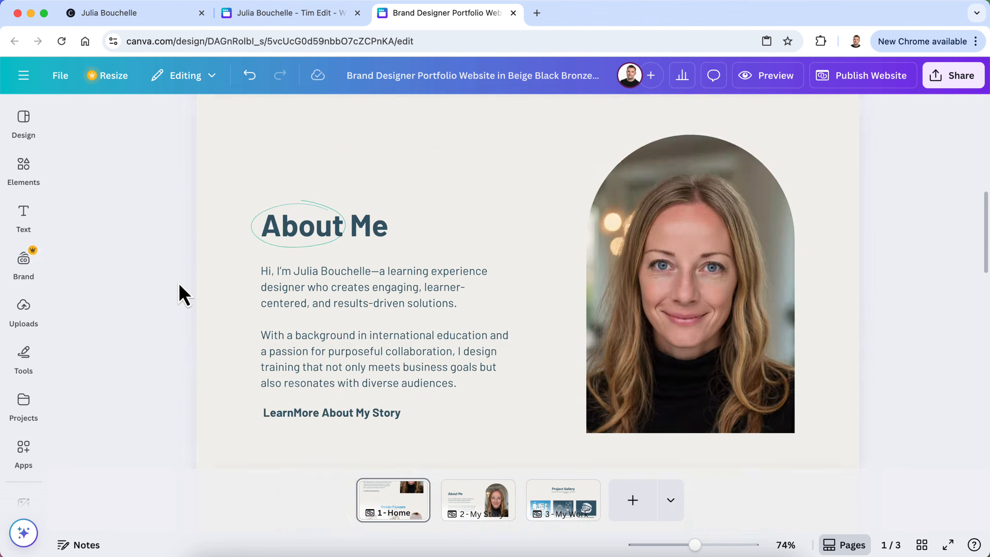
click(511, 268)
click(506, 261)
click(398, 112)
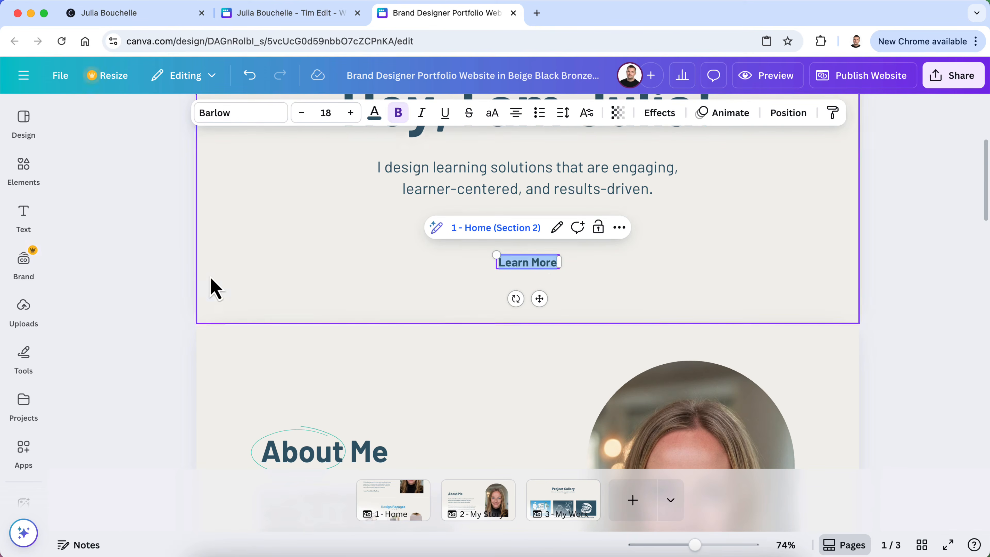
click(170, 281)
scroll(194, 265, up, 3)
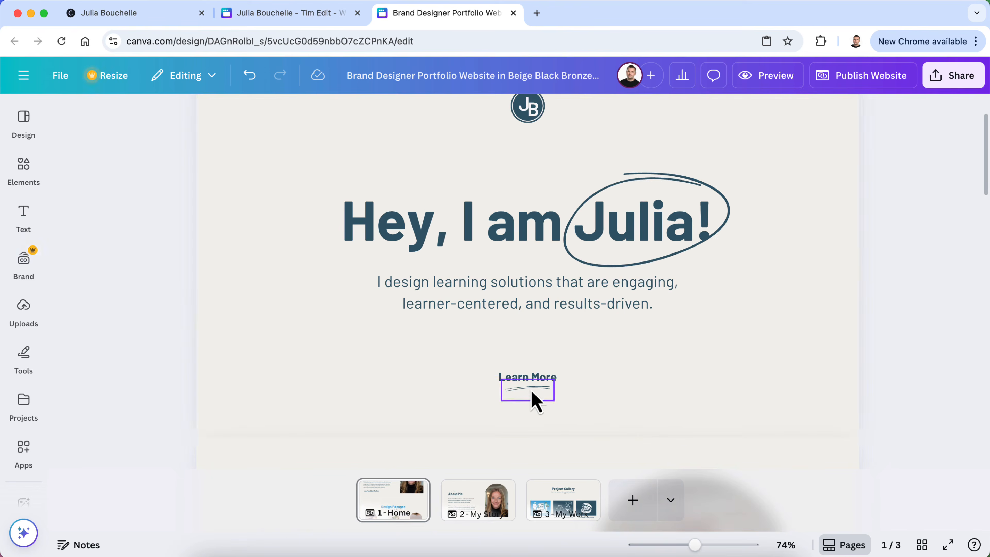
scroll(304, 380, down, 15)
scroll(304, 380, down, 5)
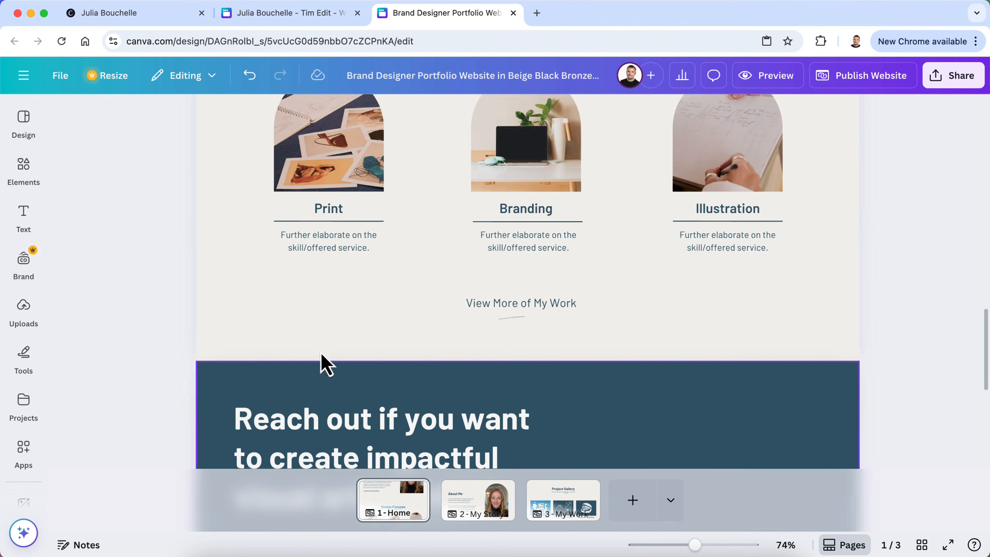
double_click(487, 302)
click(398, 113)
Add the missing space after 'Learn' in the About Me link and preview the website
scroll(172, 333, down, 5)
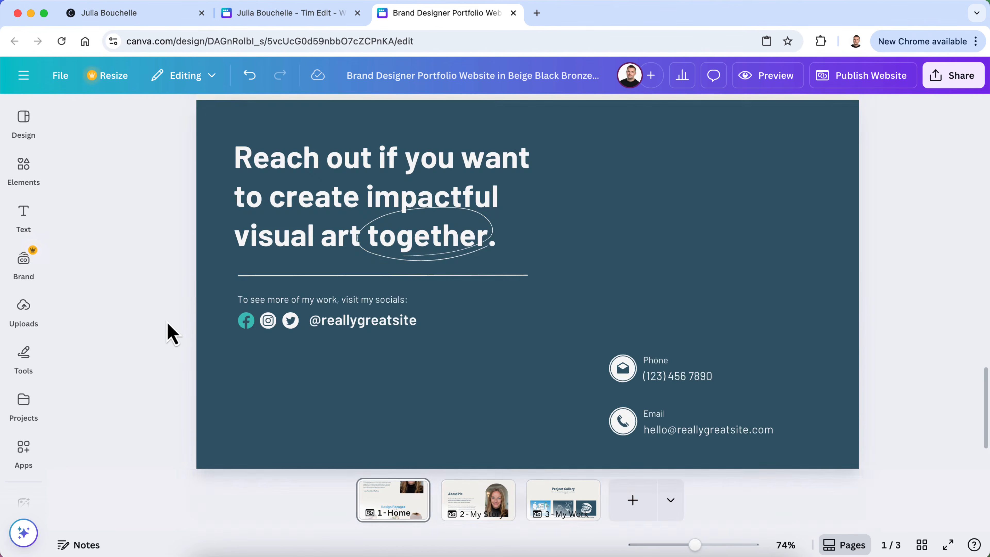
scroll(171, 333, up, 7)
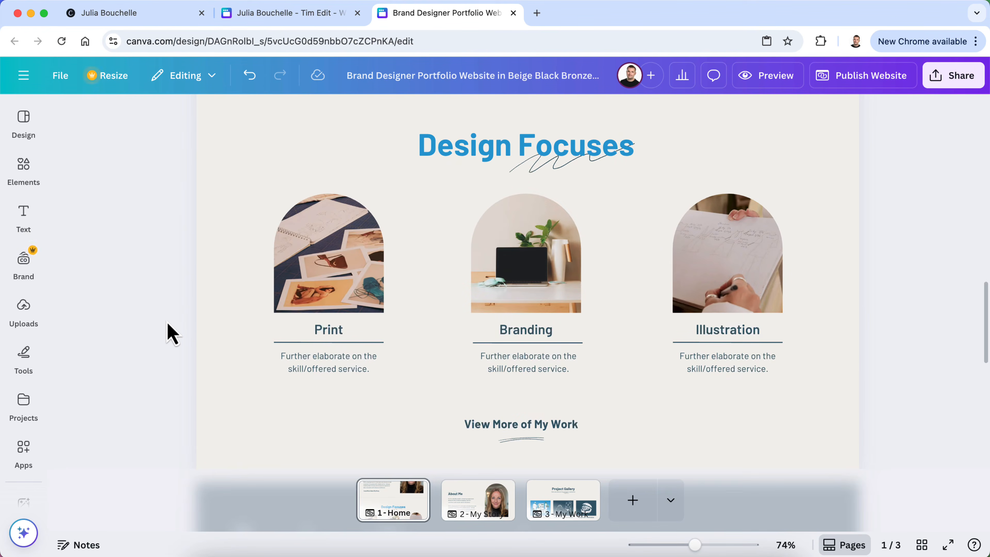
scroll(171, 333, up, 6)
click(291, 309)
click(291, 309)
click(146, 333)
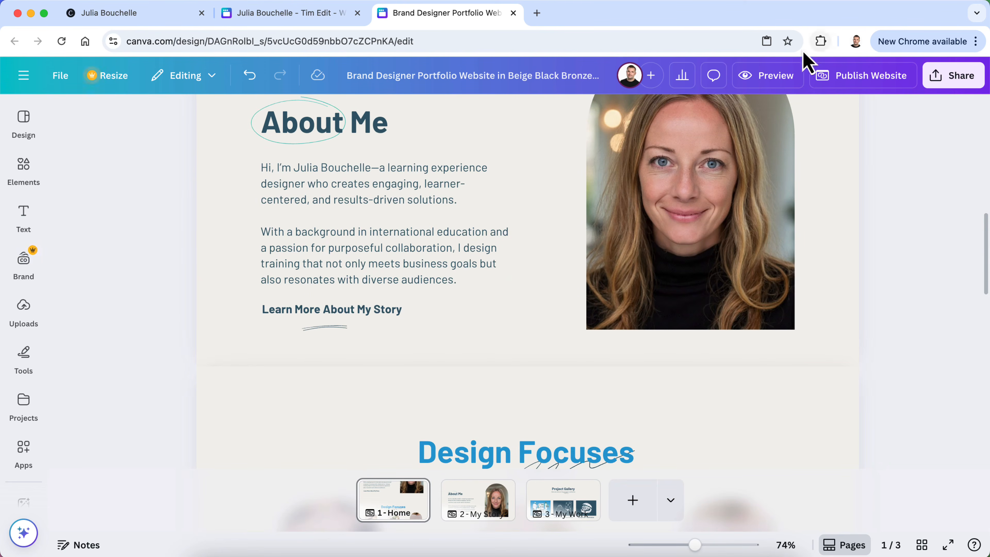
click(775, 80)
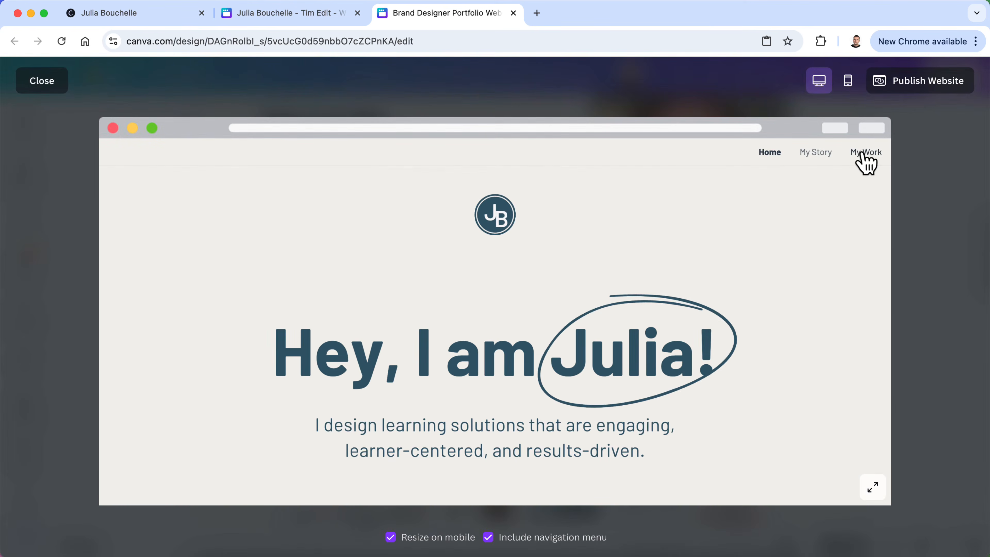
scroll(802, 309, down, 3)
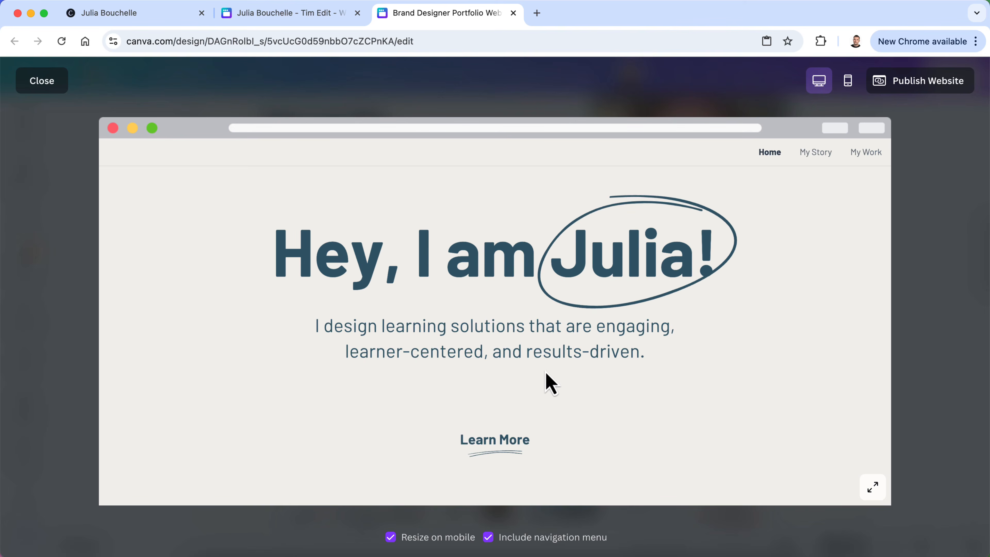
scroll(547, 382, down, 3)
scroll(510, 385, down, 5)
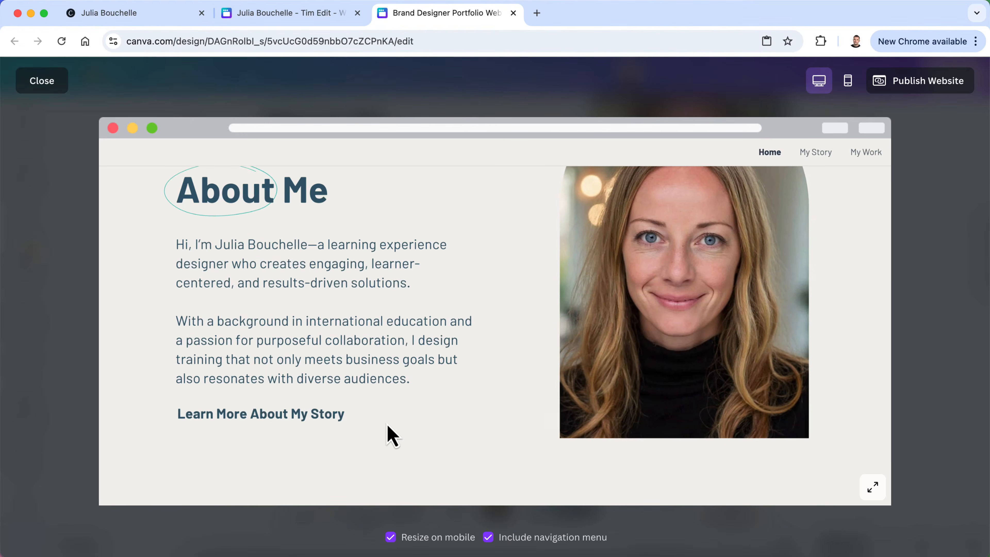
scroll(388, 435, down, 10)
scroll(387, 436, down, 3)
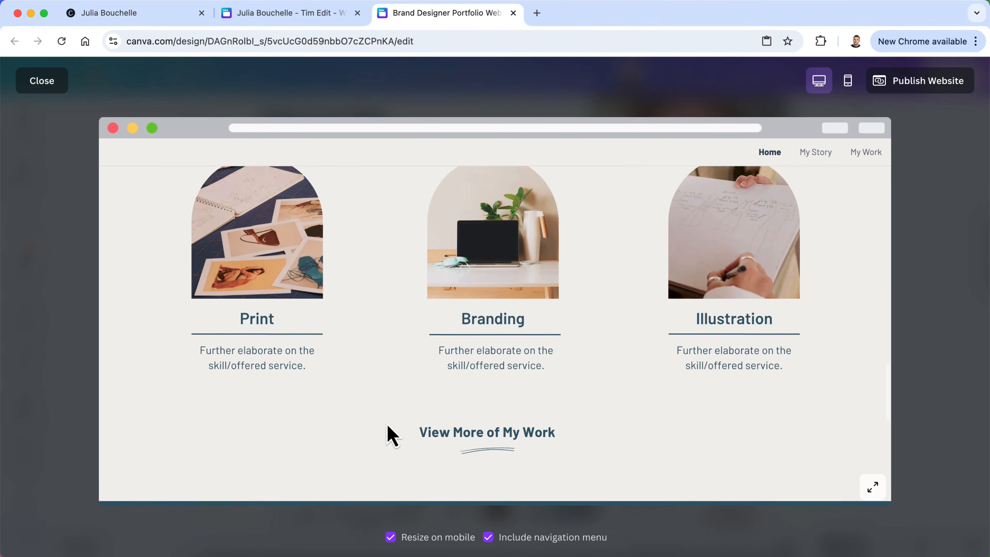
scroll(393, 436, down, 8)
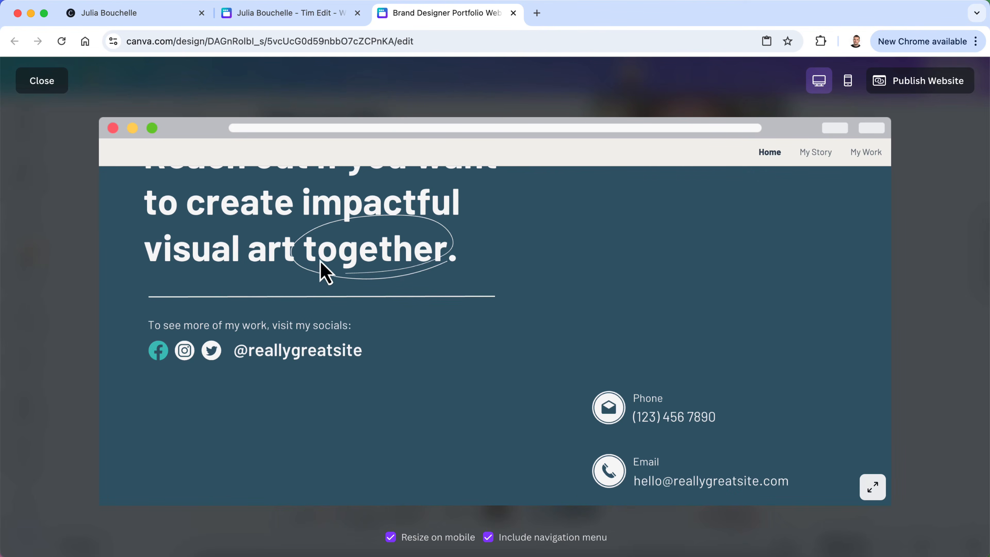
scroll(331, 277, up, 3)
scroll(324, 319, down, 4)
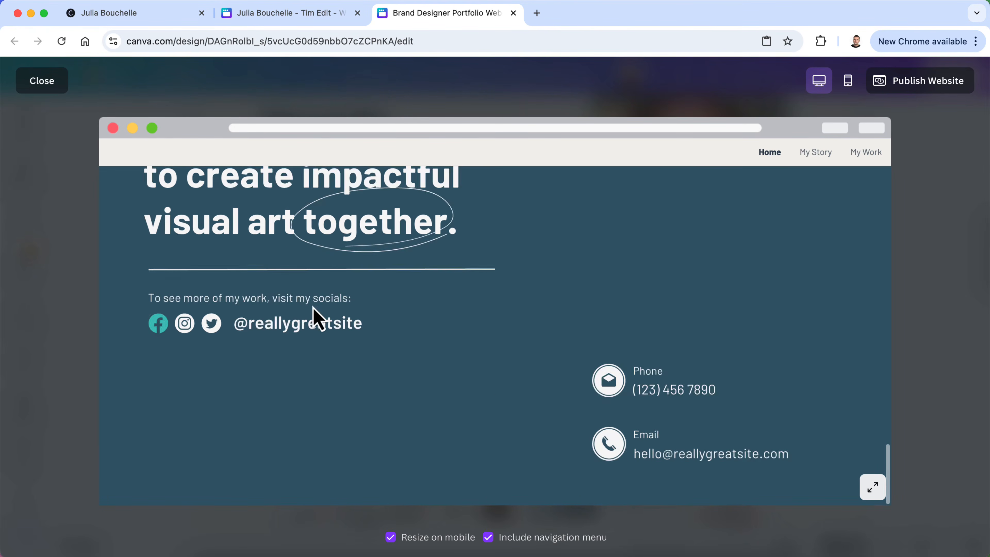
scroll(316, 318, up, 15)
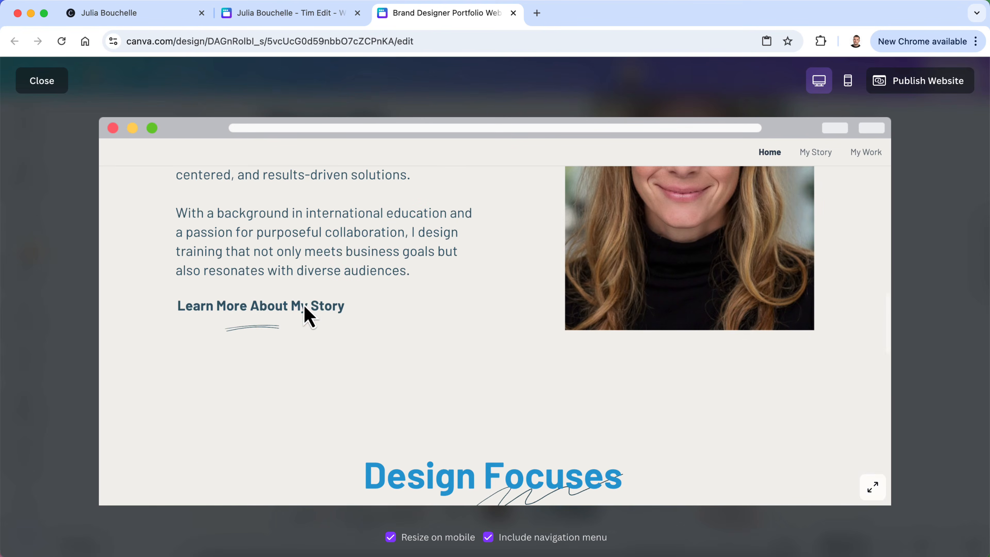
scroll(409, 280, up, 3)
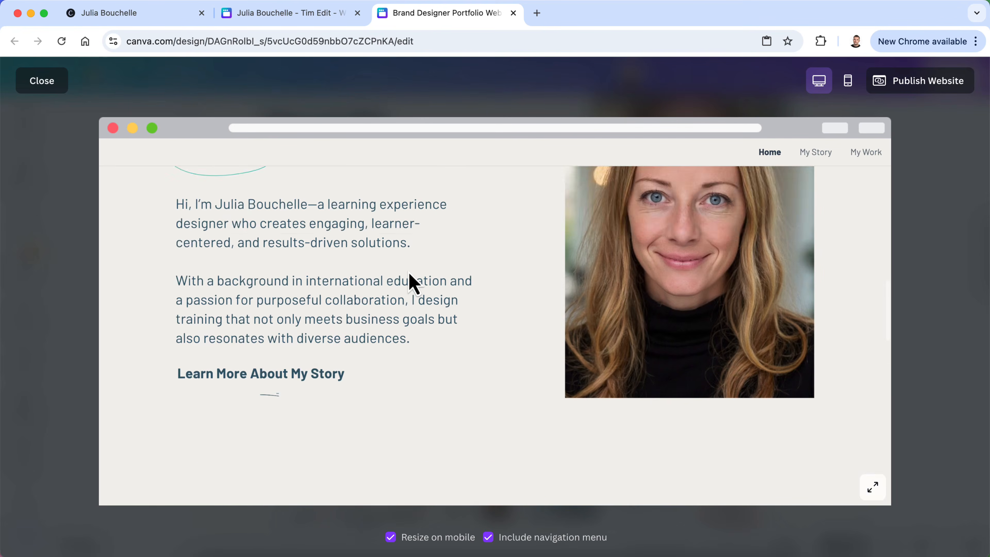
scroll(409, 281, down, 7)
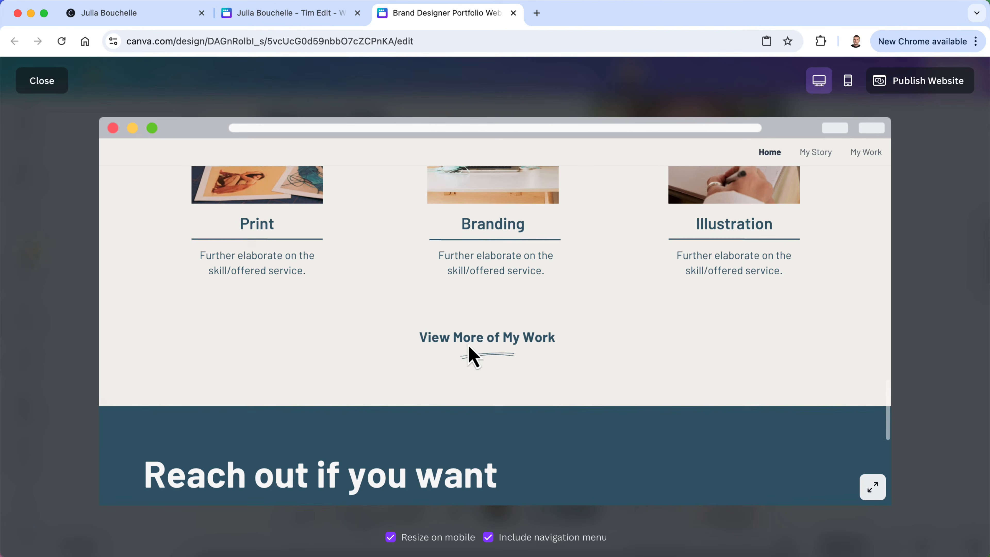
scroll(471, 347, up, 8)
click(43, 81)
scroll(405, 323, up, 5)
scroll(405, 323, up, 5)
Open the link settings for 'Learn More About My Story', keeping the display mode as Link
scroll(404, 320, down, 8)
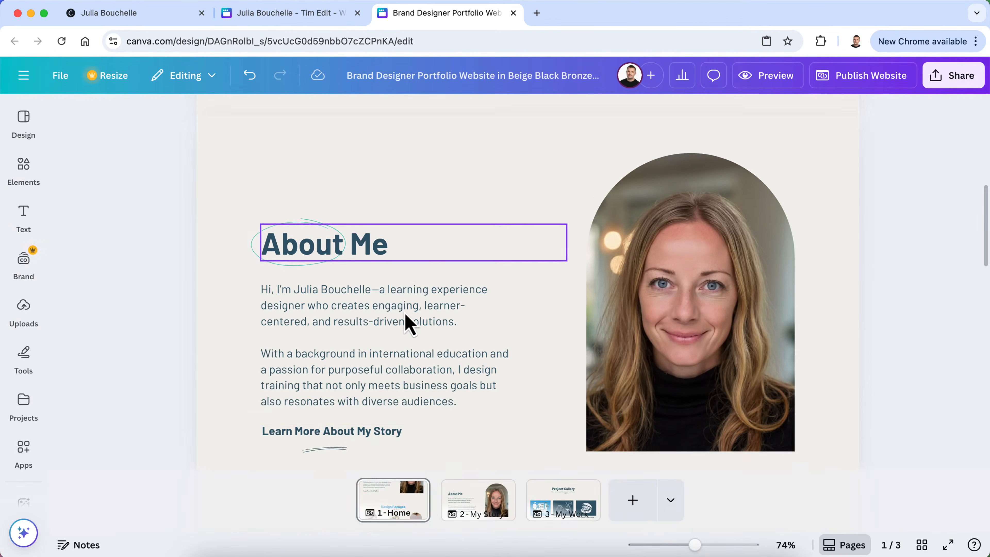
click(342, 426)
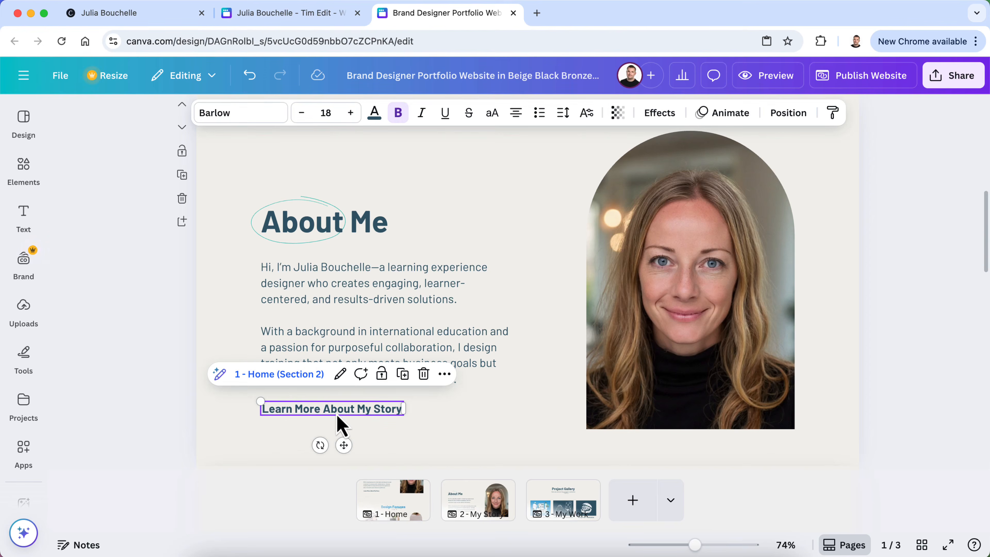
click(339, 373)
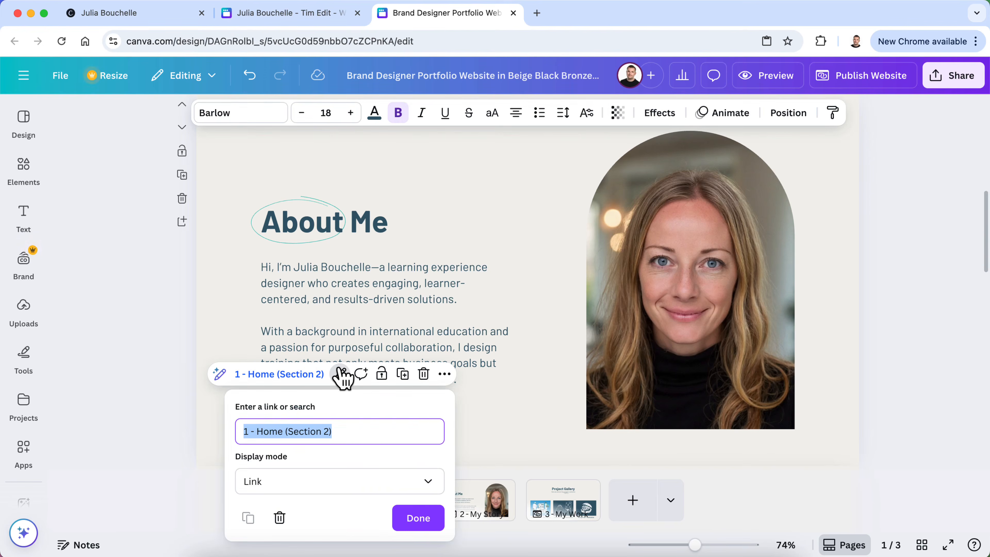
click(371, 487)
click(372, 489)
click(375, 435)
click(375, 437)
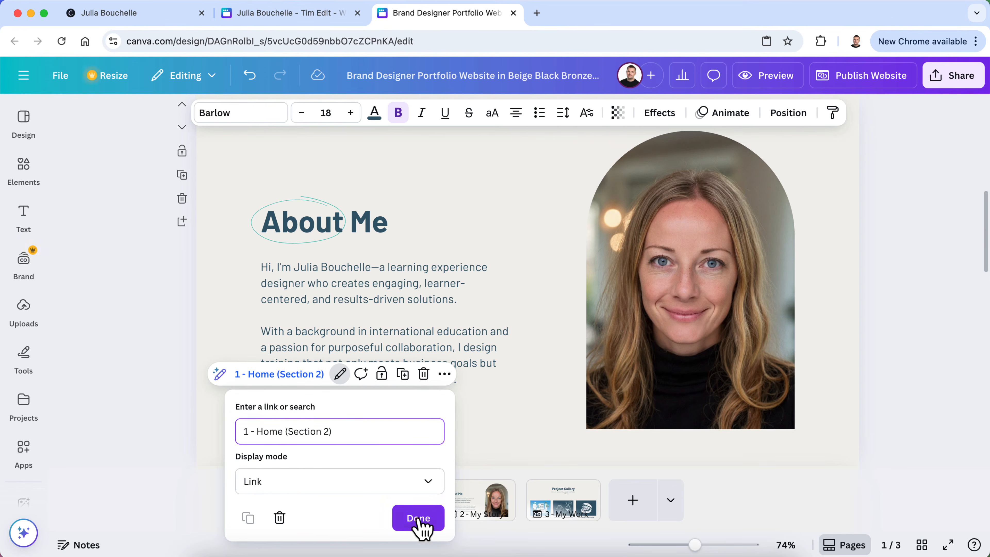
click(328, 483)
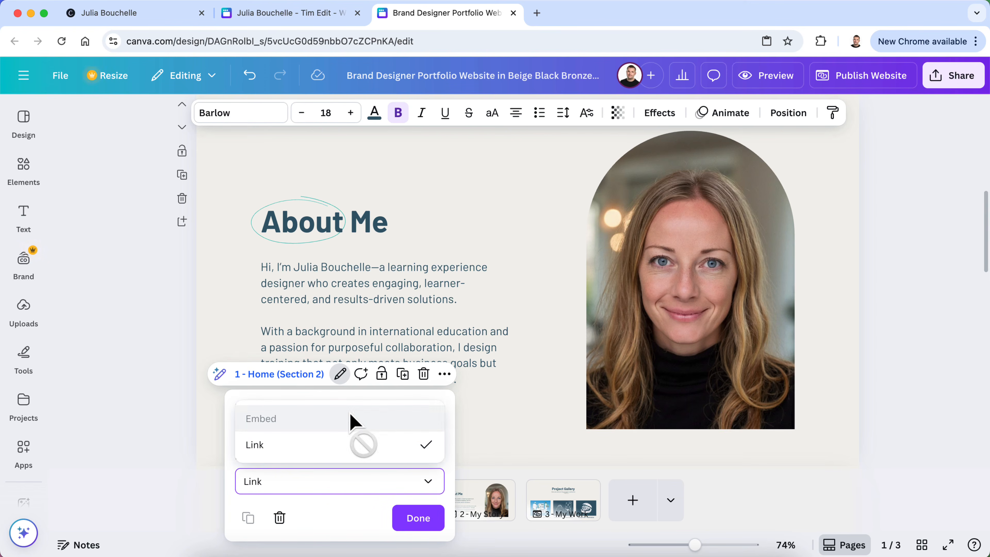
click(365, 451)
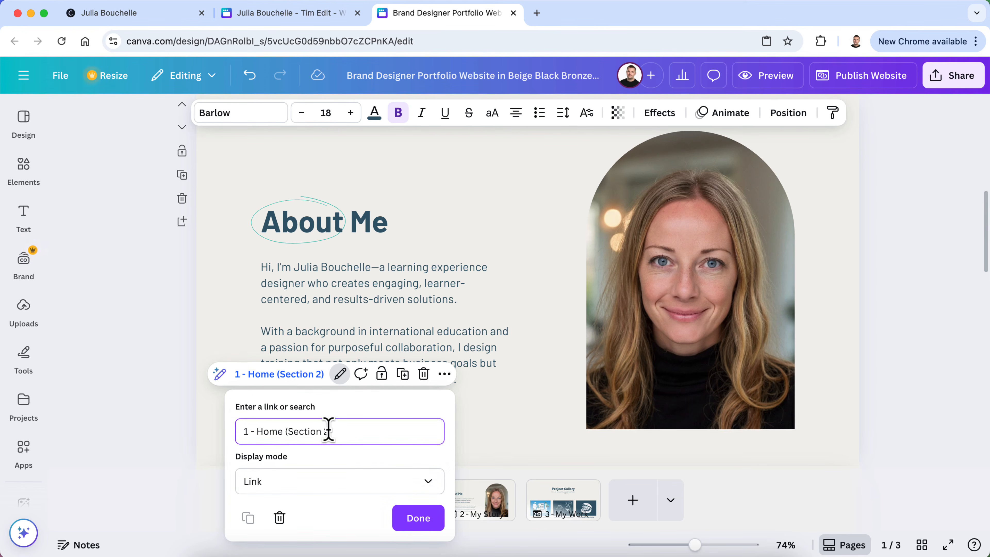
Replace the link target with the '2 - My Story' page and confirm
click(280, 429)
key(super+a)
key(BackSpace)
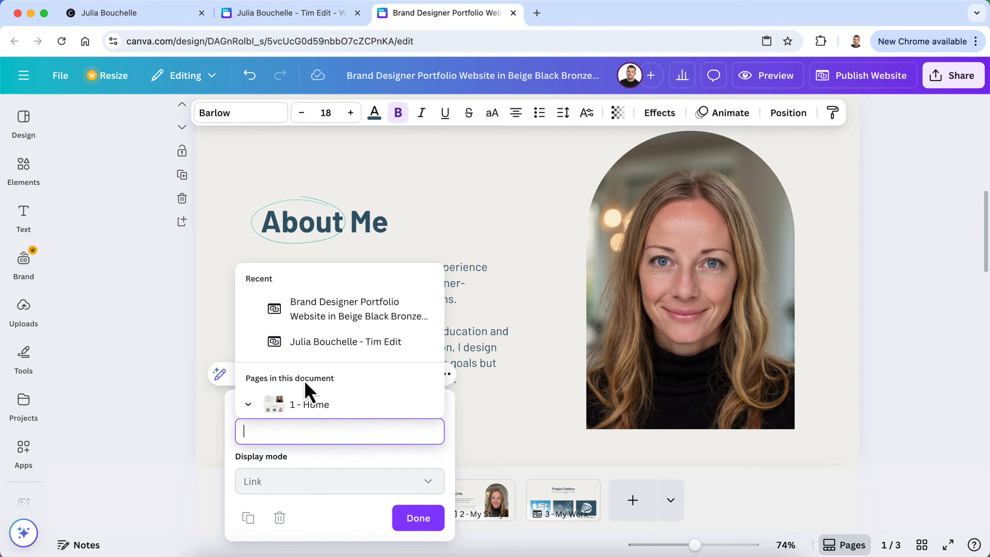
scroll(308, 390, down, 5)
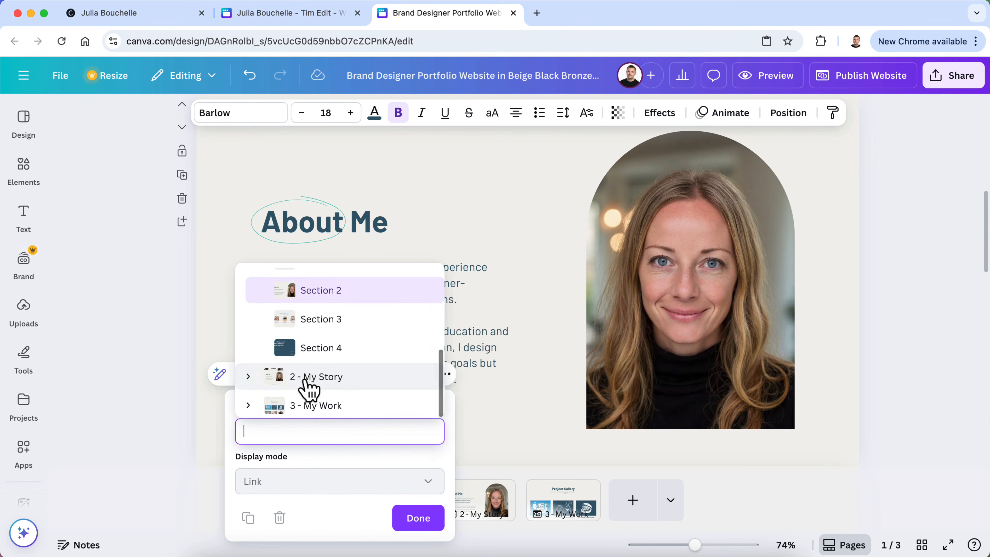
click(338, 377)
click(419, 519)
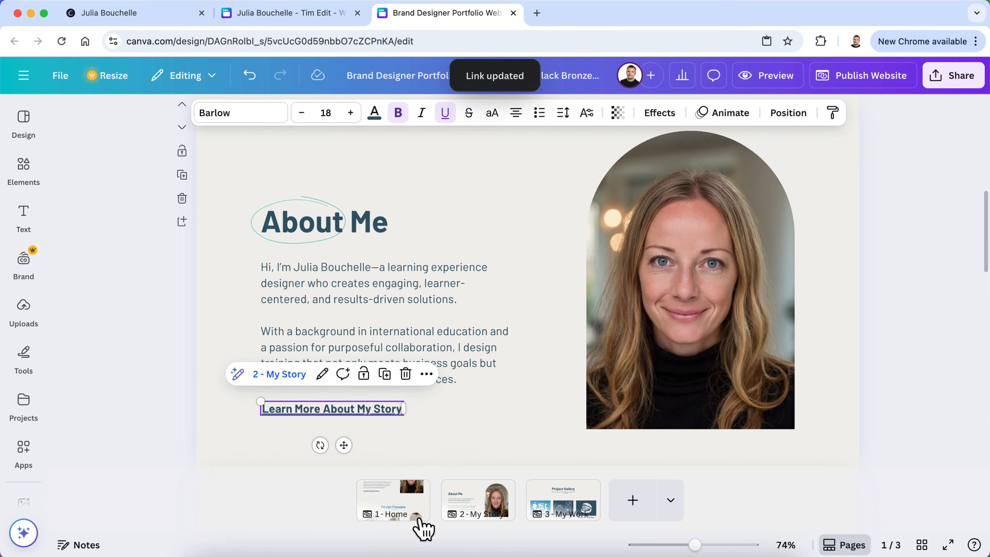
Remove the underline from the 'Learn More About My Story' text
click(156, 414)
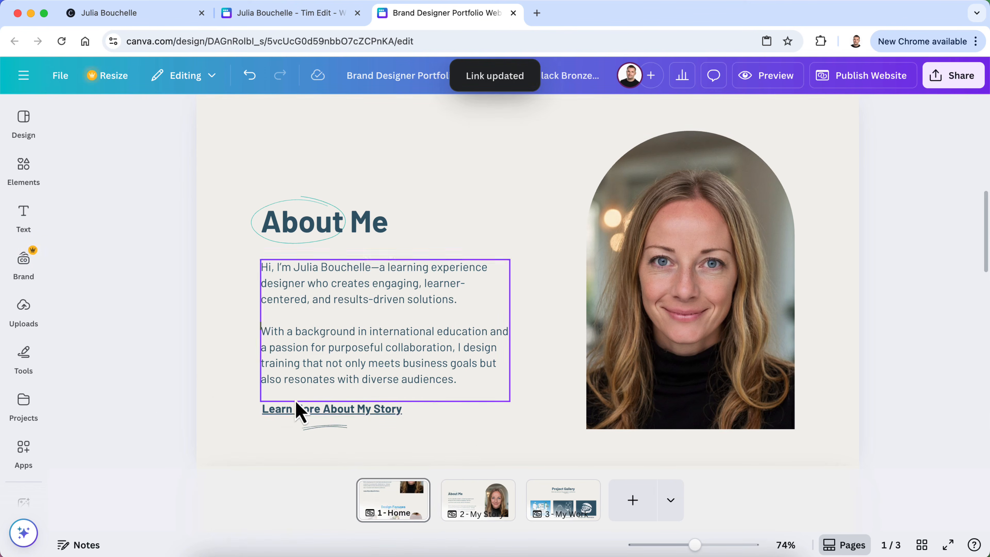
double_click(337, 411)
triple_click(337, 411)
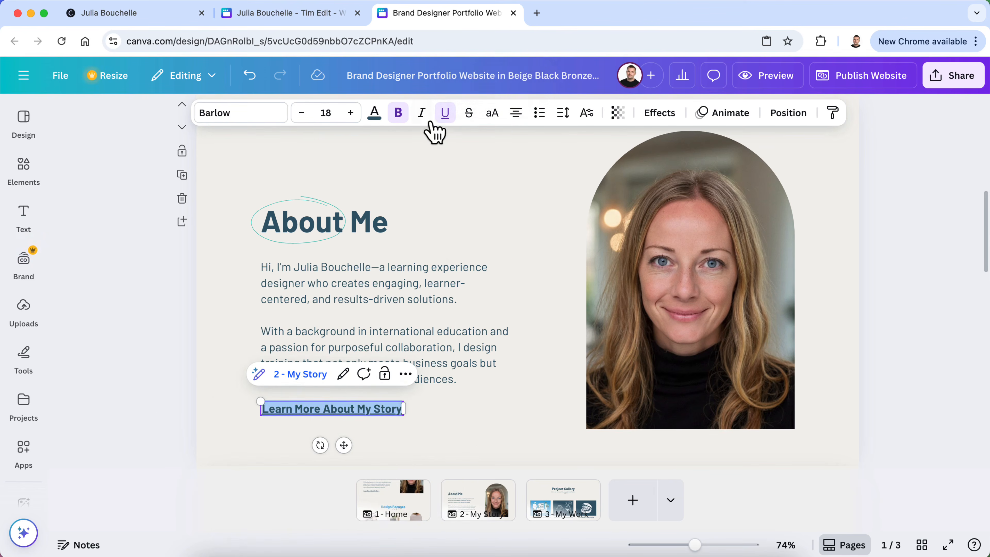
click(101, 406)
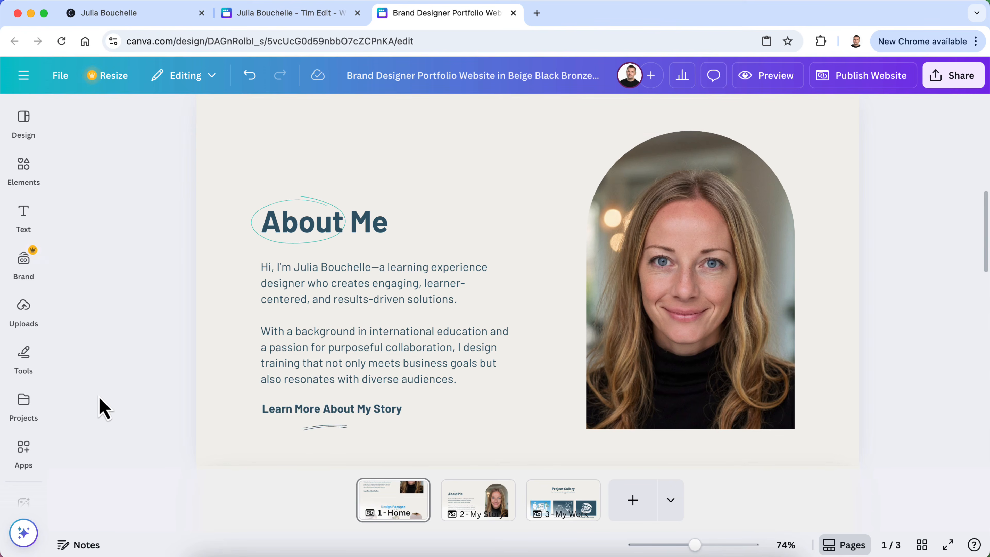
scroll(135, 413, down, 10)
scroll(135, 413, down, 2)
Link 'View More of My Work' to the '3 - My Work' page
click(501, 295)
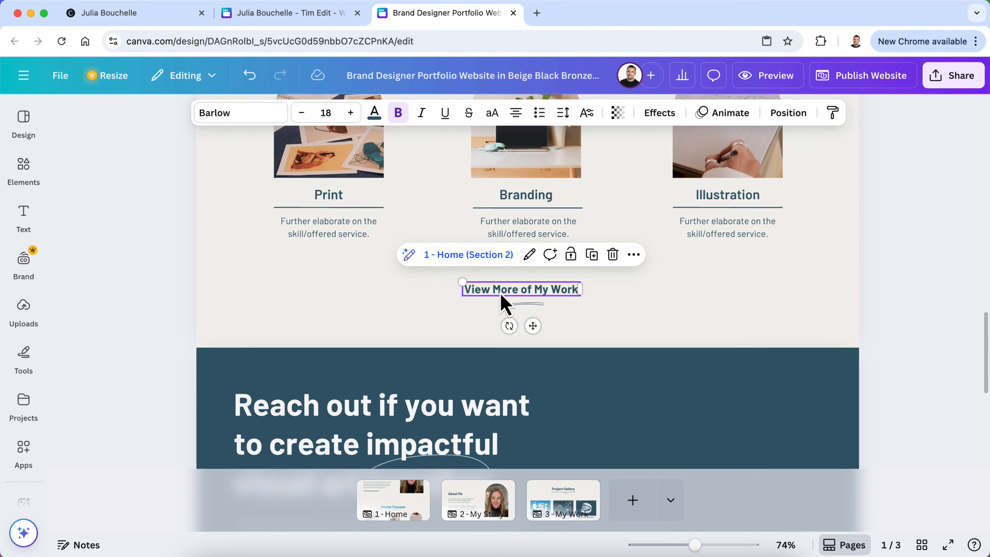
click(530, 256)
click(520, 314)
key(super+a)
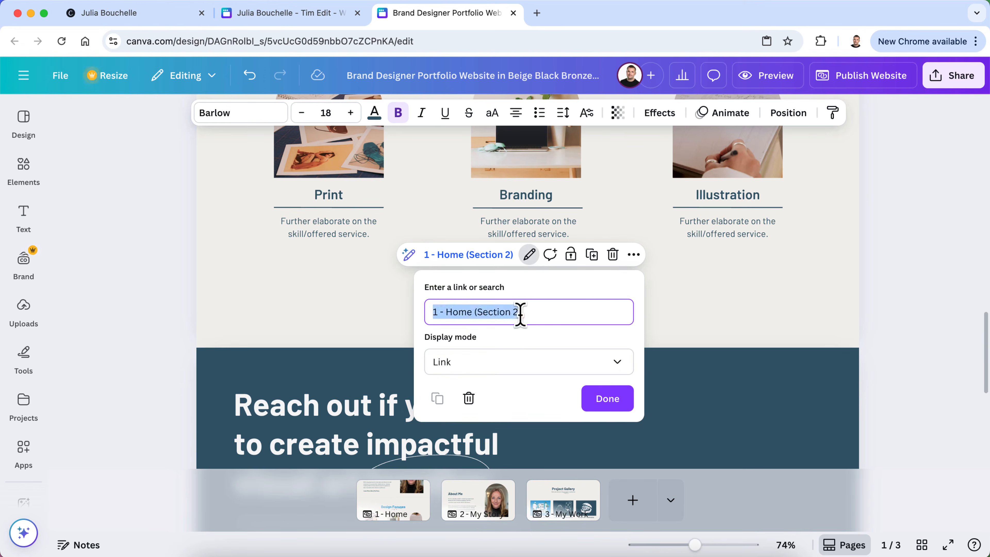
key(BackSpace)
scroll(531, 380, down, 5)
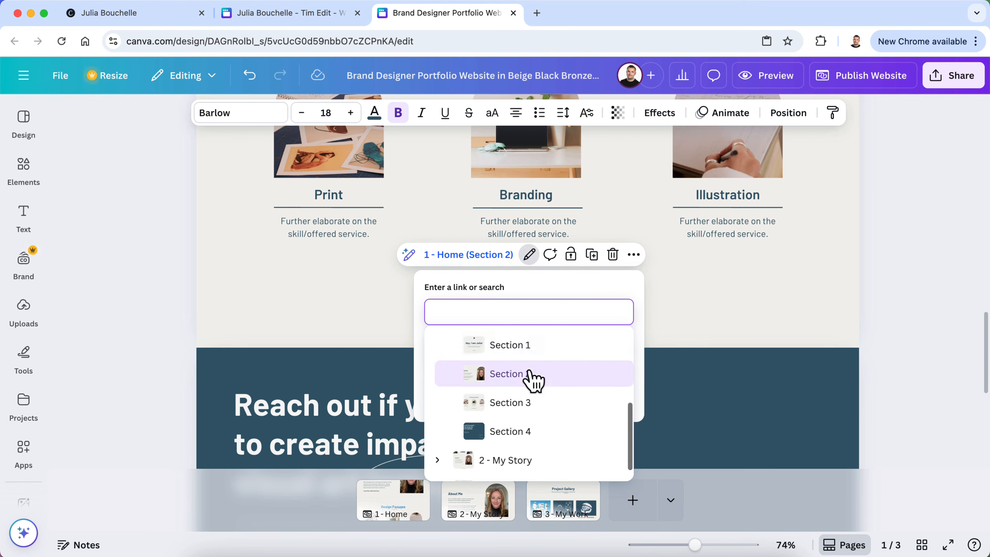
click(504, 469)
click(611, 402)
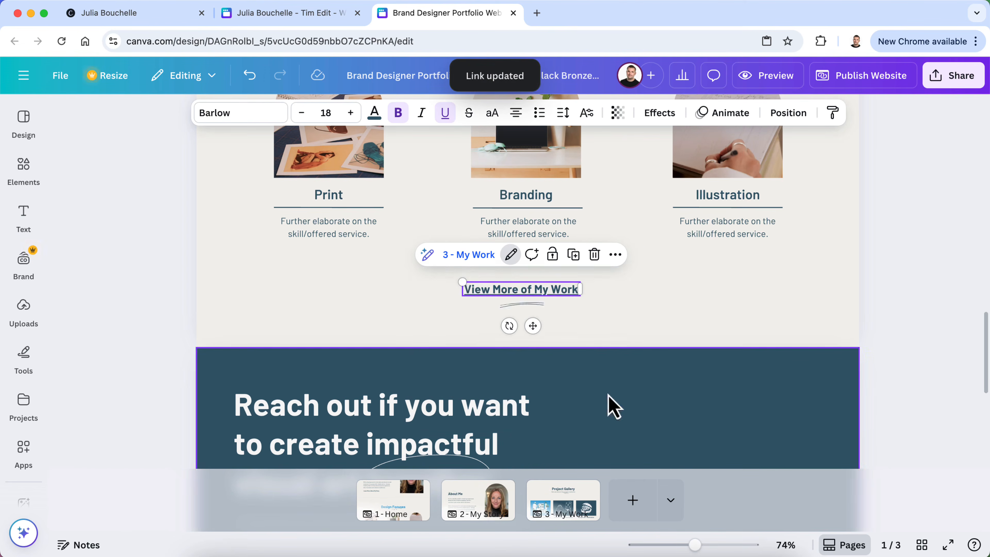
Remove the underline from 'View More of My Work' and open the website preview
triple_click(504, 289)
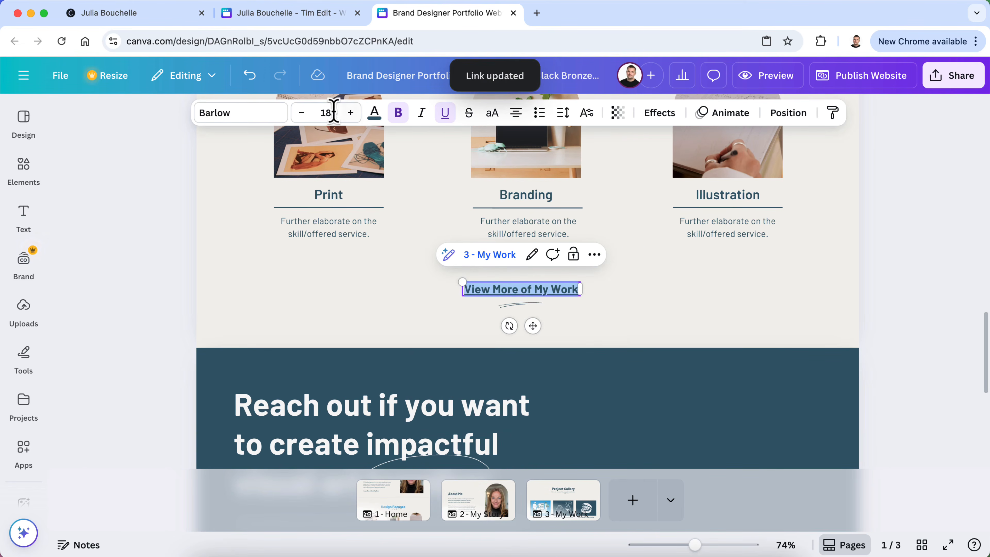
click(449, 120)
click(165, 265)
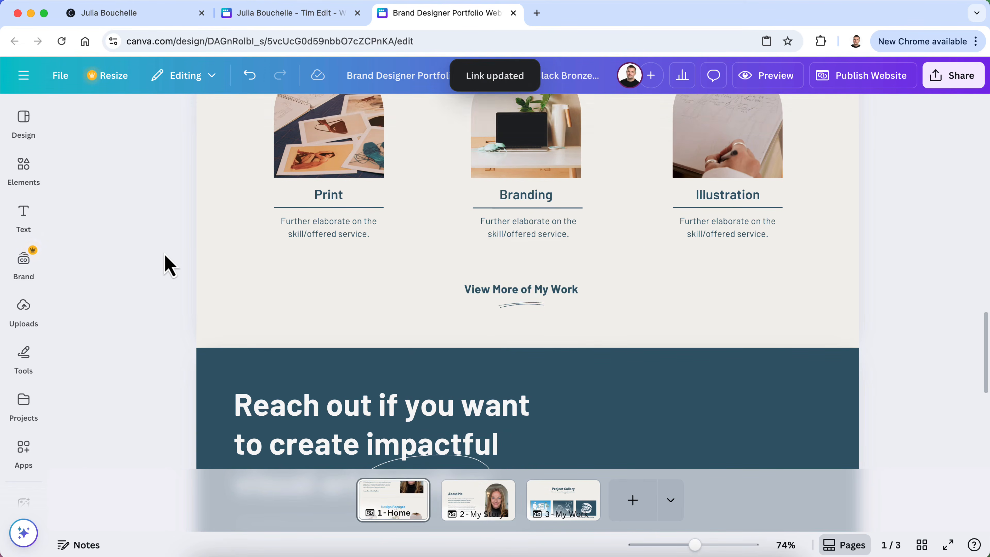
scroll(169, 267, down, 3)
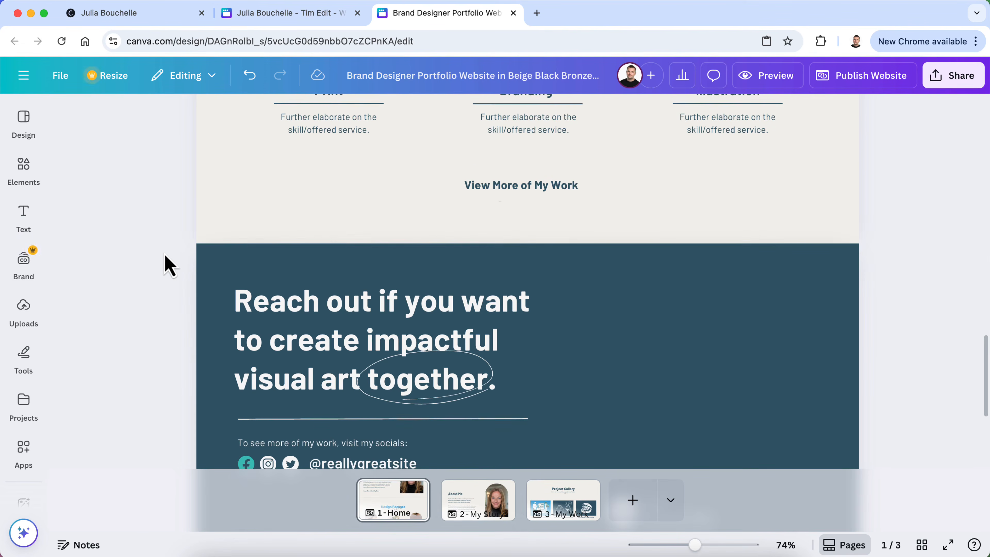
scroll(267, 221, up, 2)
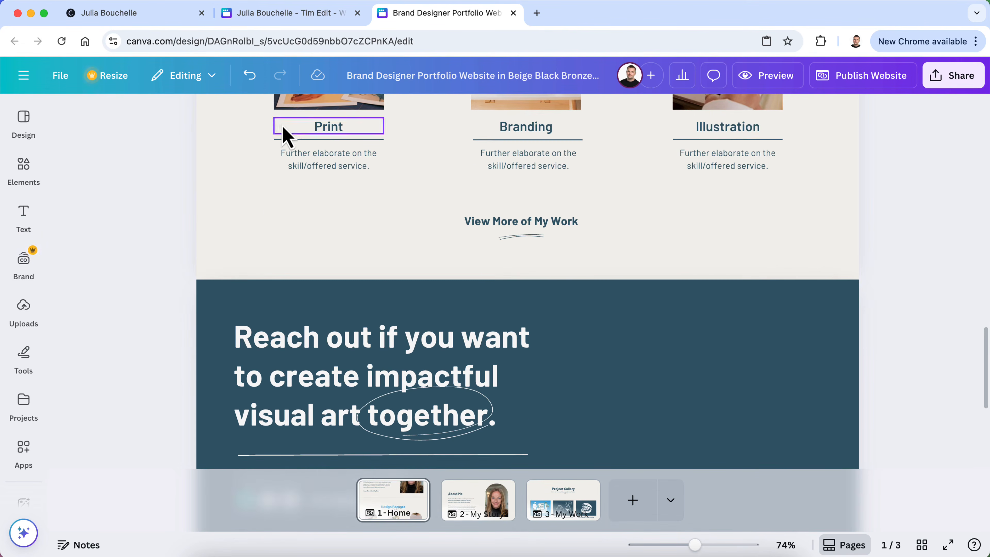
click(764, 81)
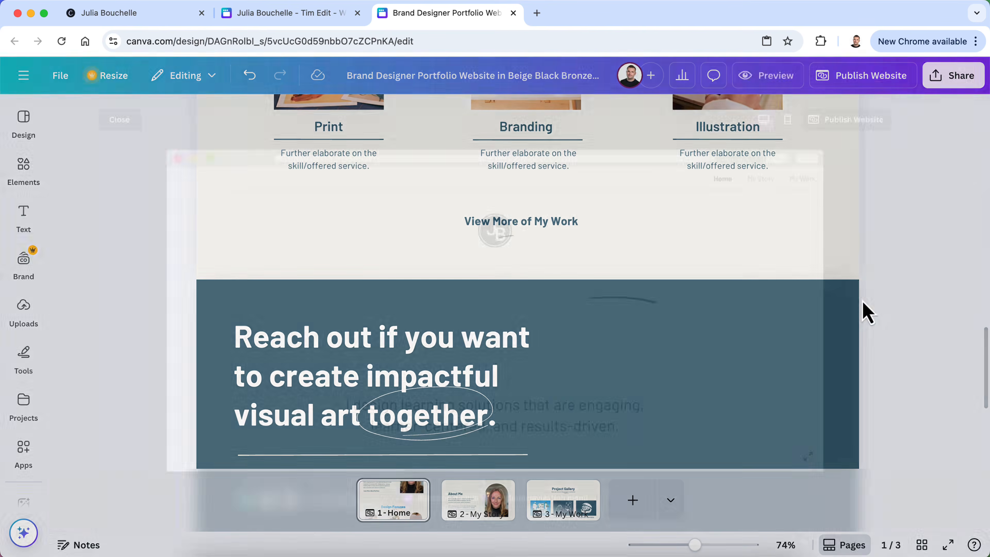
Confirm in the preview that 'Learn More About My Story' opens My Story, then return Home
scroll(757, 380, down, 6)
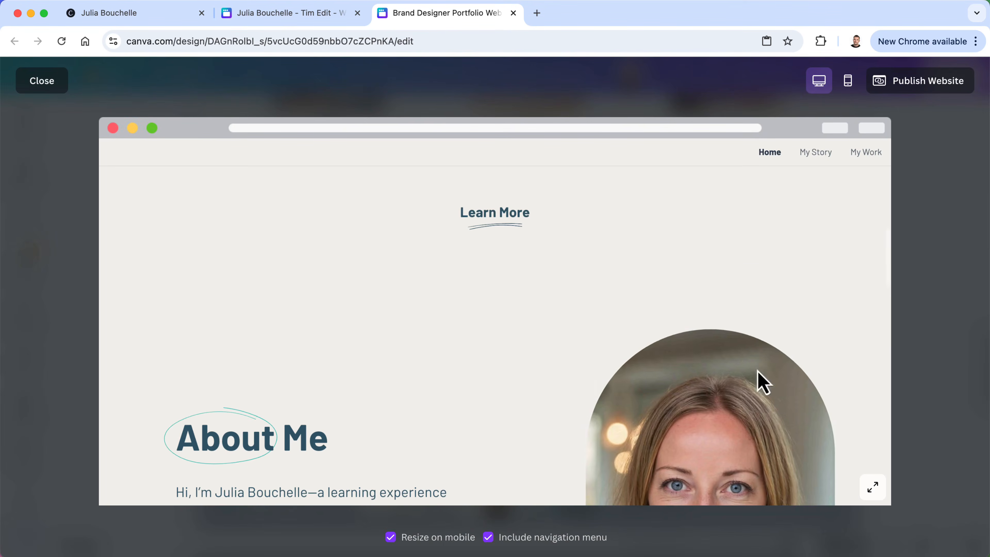
scroll(524, 325, down, 4)
scroll(523, 325, down, 2)
scroll(524, 325, down, 3)
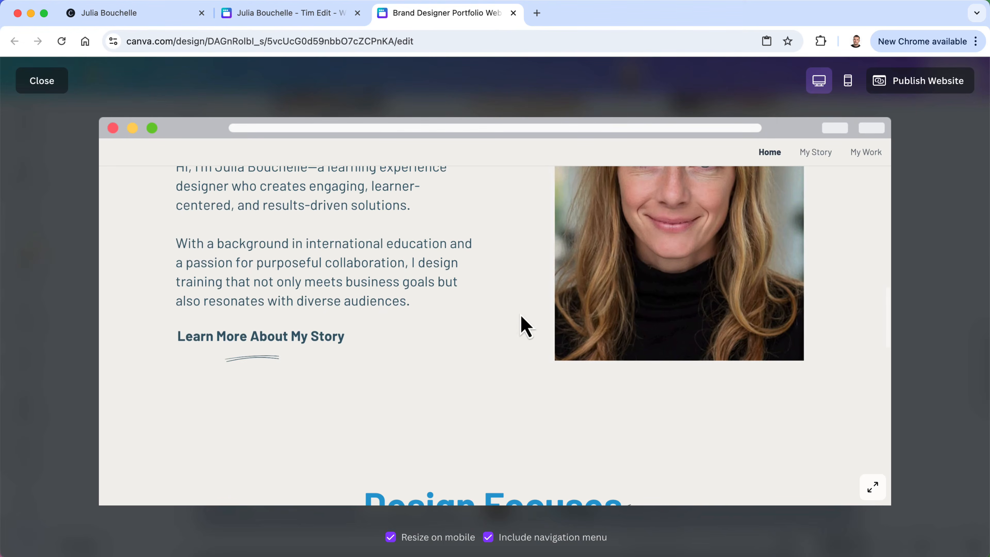
click(268, 338)
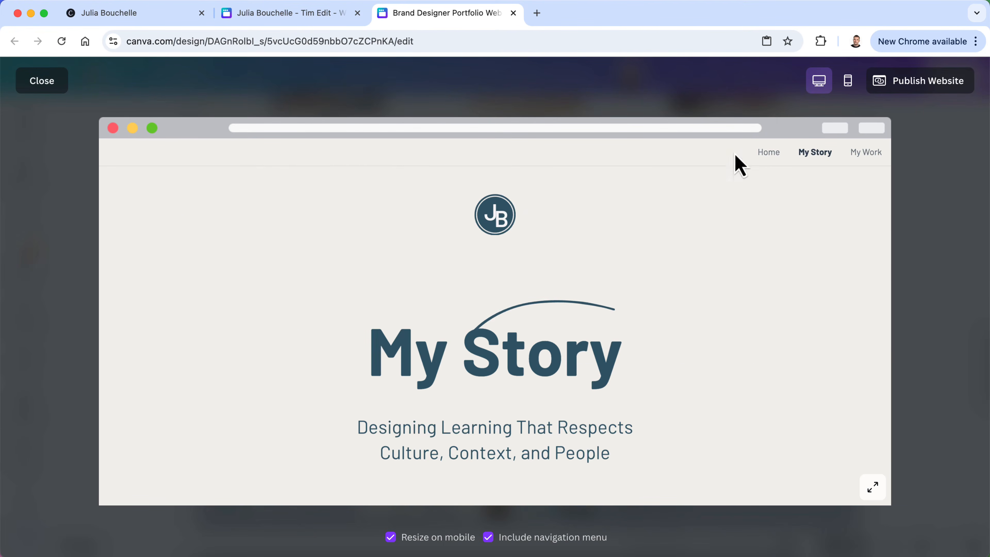
click(767, 153)
Confirm 'View More of My Work' opens My Work, then close the preview
scroll(701, 249, down, 8)
scroll(689, 272, down, 10)
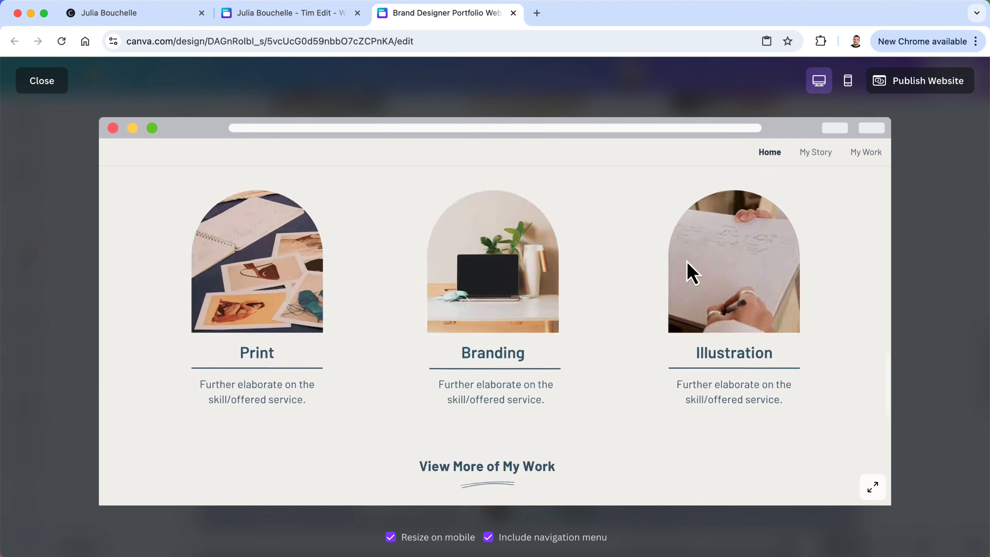
click(520, 326)
scroll(520, 328, down, 10)
scroll(522, 336, down, 5)
scroll(520, 336, up, 10)
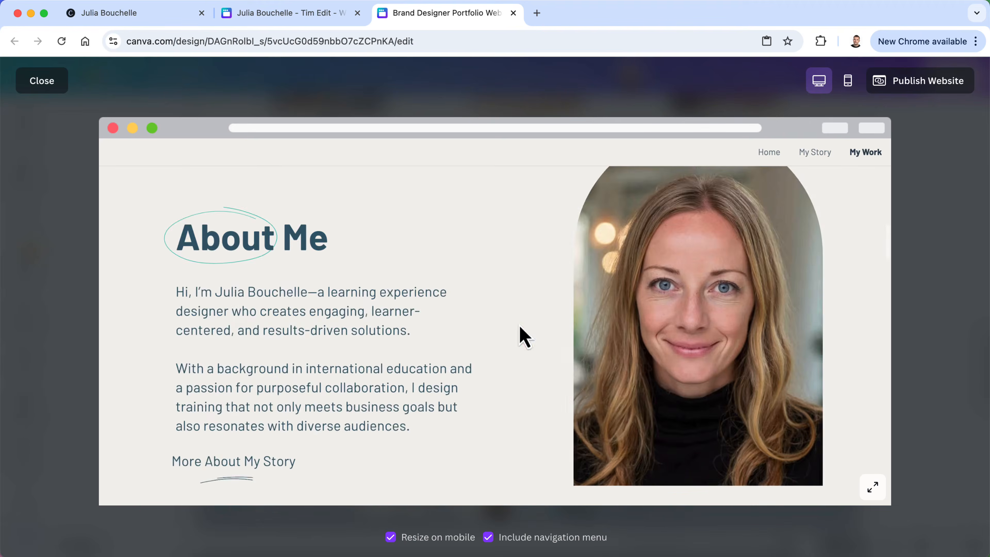
click(56, 88)
scroll(360, 354, down, 2)
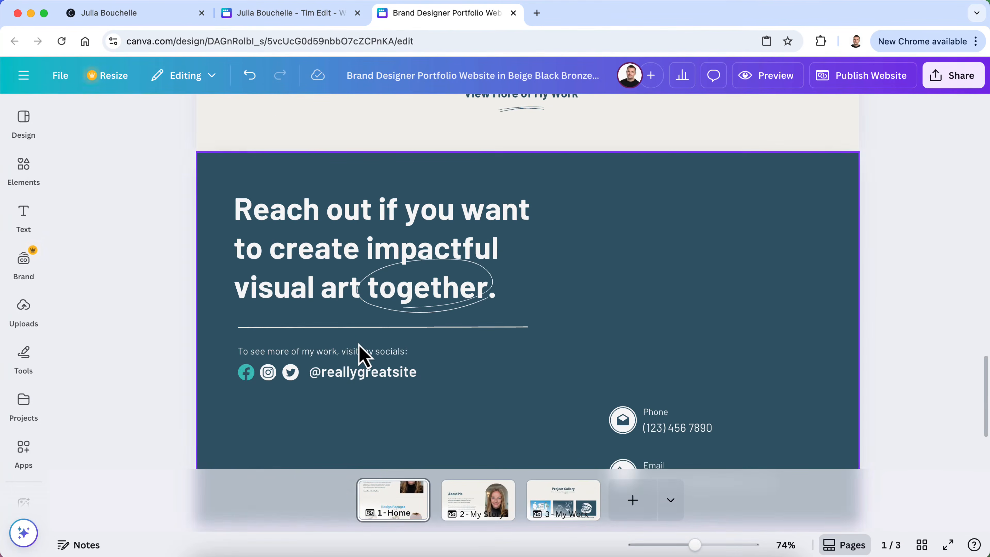
scroll(360, 354, down, 2)
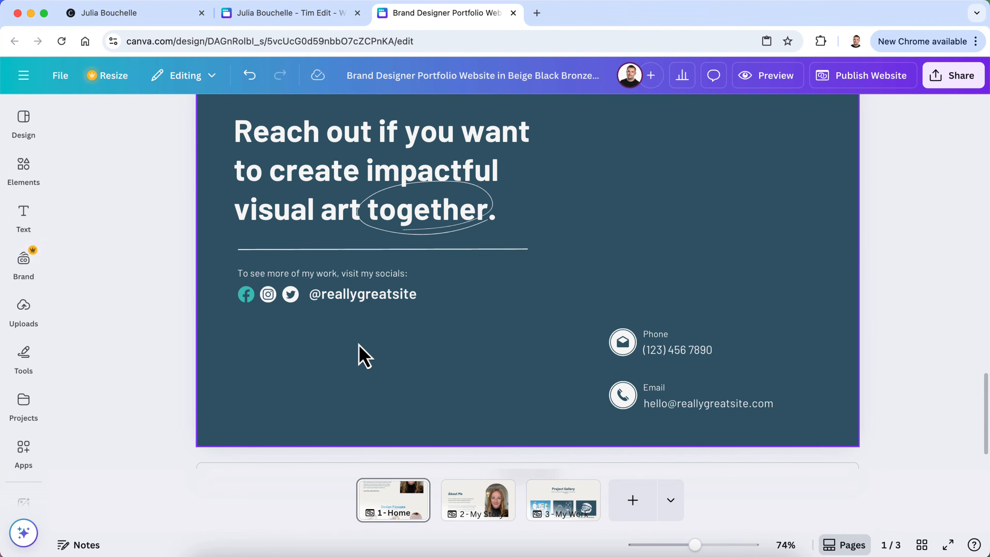
scroll(360, 353, up, 2)
scroll(360, 354, down, 2)
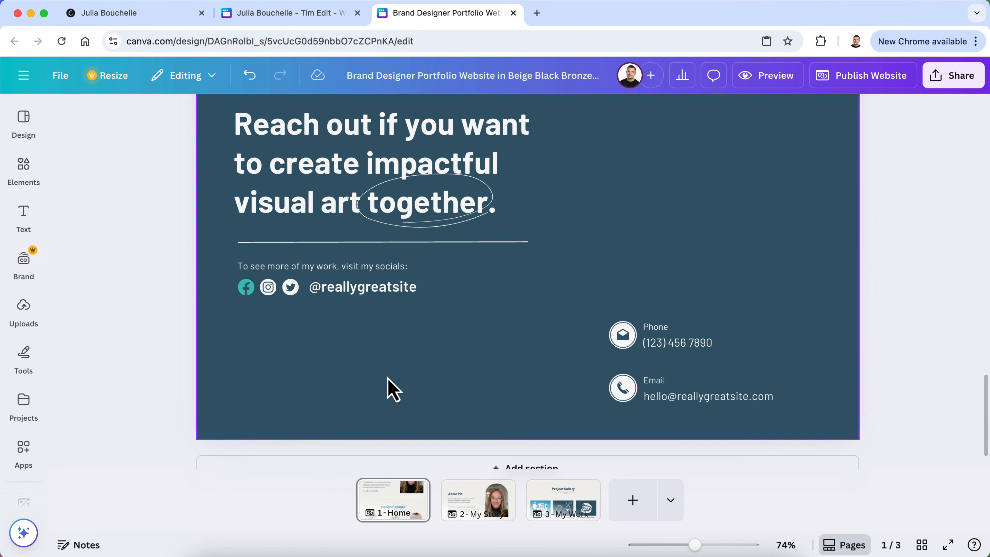
scroll(390, 388, up, 2)
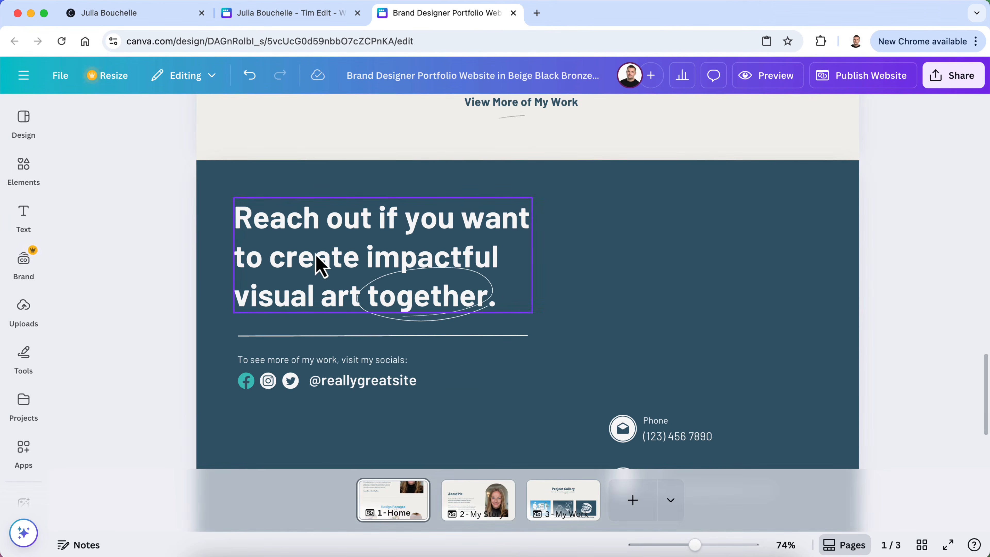
click(556, 553)
Copy the ChatGPT tagline 'Partnering to Build Thoughtful, Effective Learning Experiences' and switch back to Canva
scroll(505, 230, up, 2)
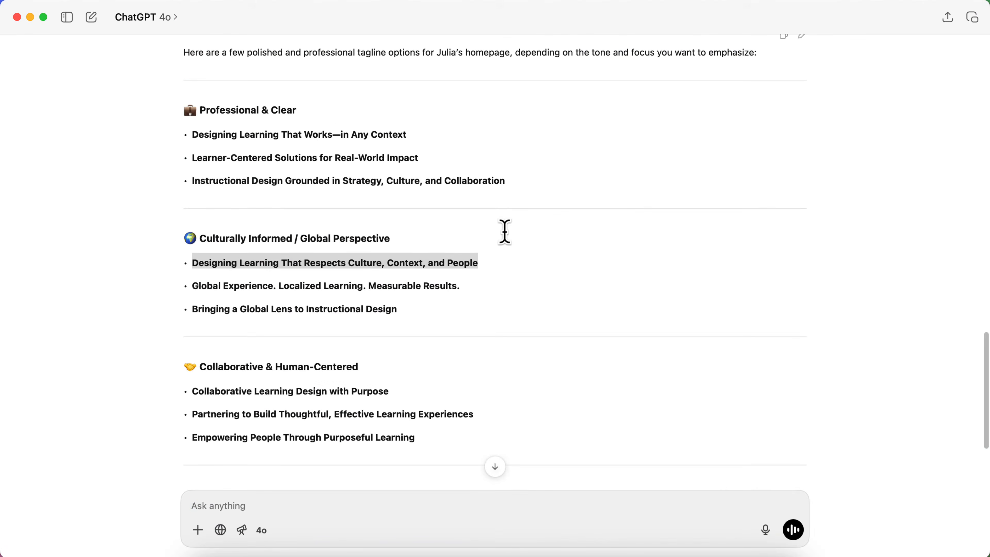
scroll(504, 231, down, 1)
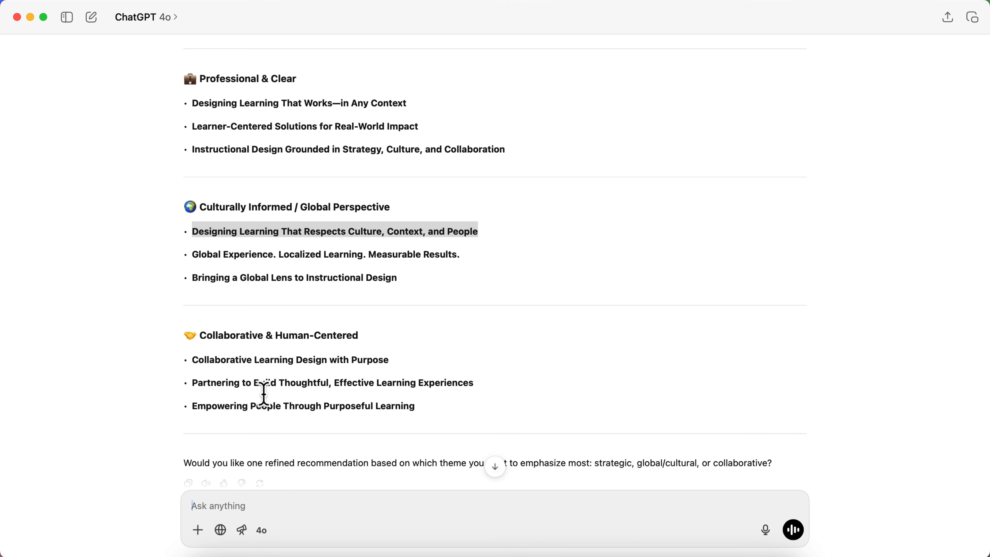
drag(484, 381, 199, 381)
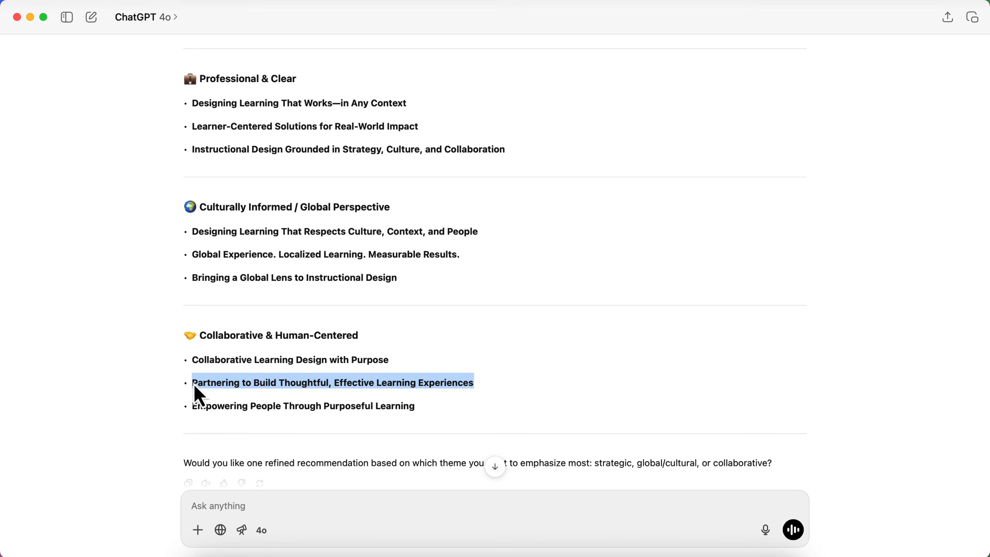
key(ctrl+Up)
click(250, 238)
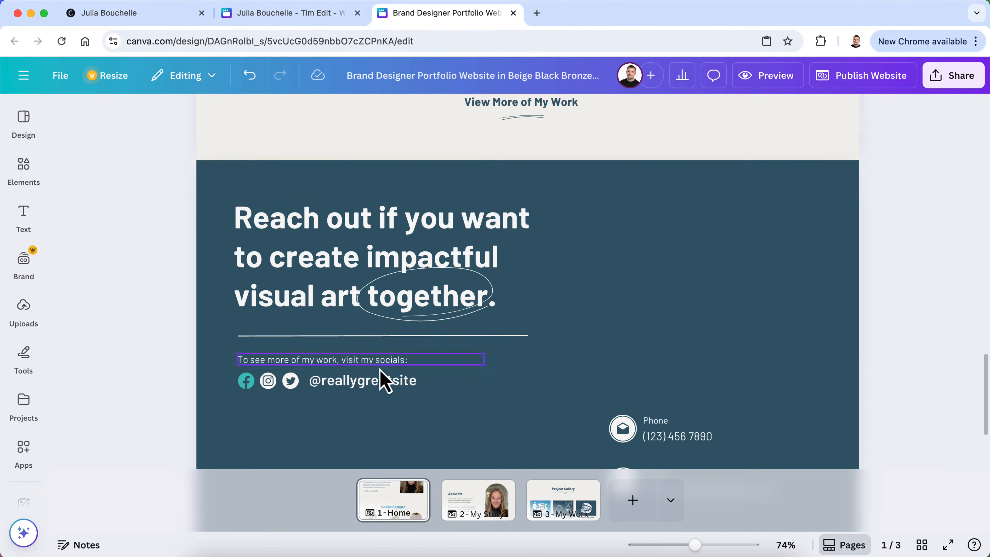
Paste the new tagline over the home page closing heading, remove its bullet, and widen the box
click(312, 237)
click(311, 238)
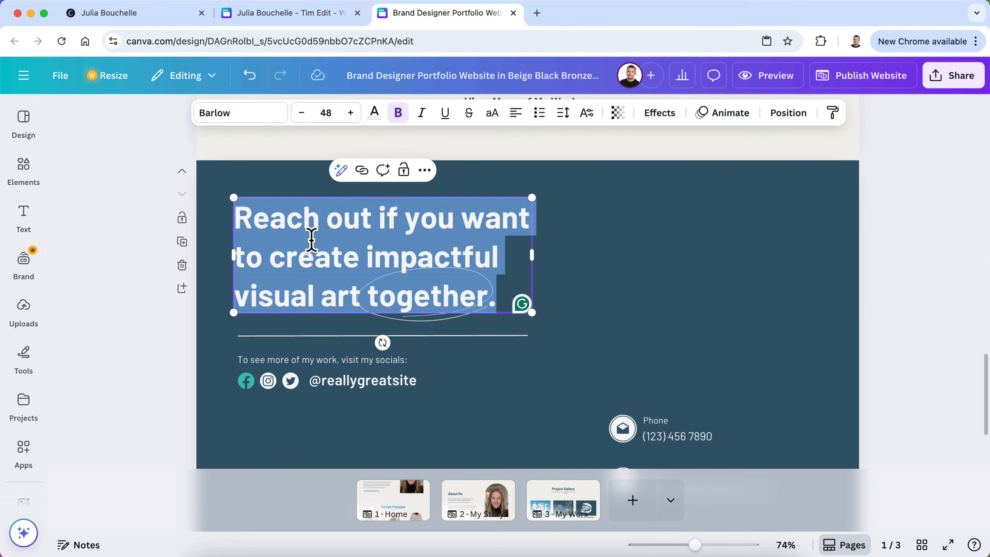
text(Partnering to Build Thoughtful, Effective Learning Experiences)
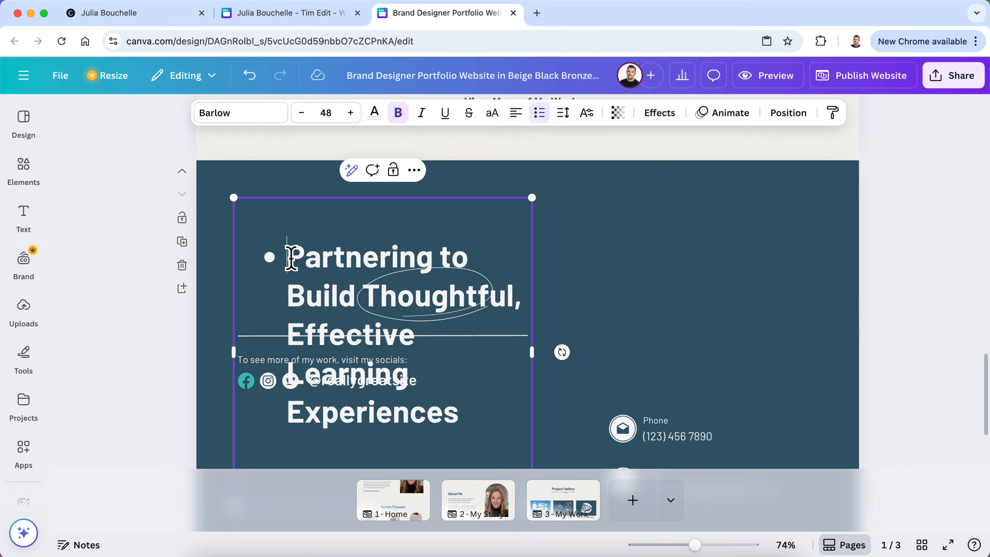
key(BackSpace)
drag(532, 316, 557, 316)
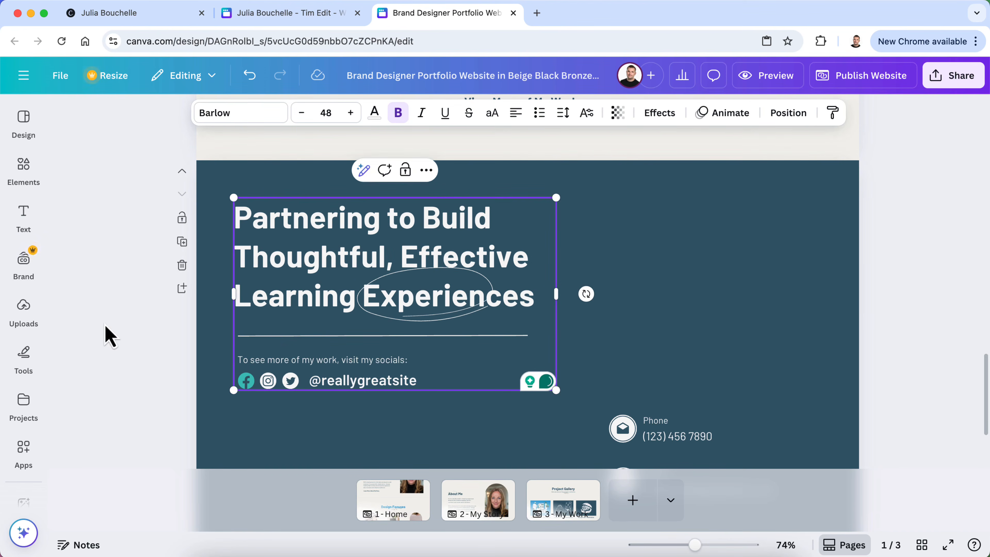
click(109, 336)
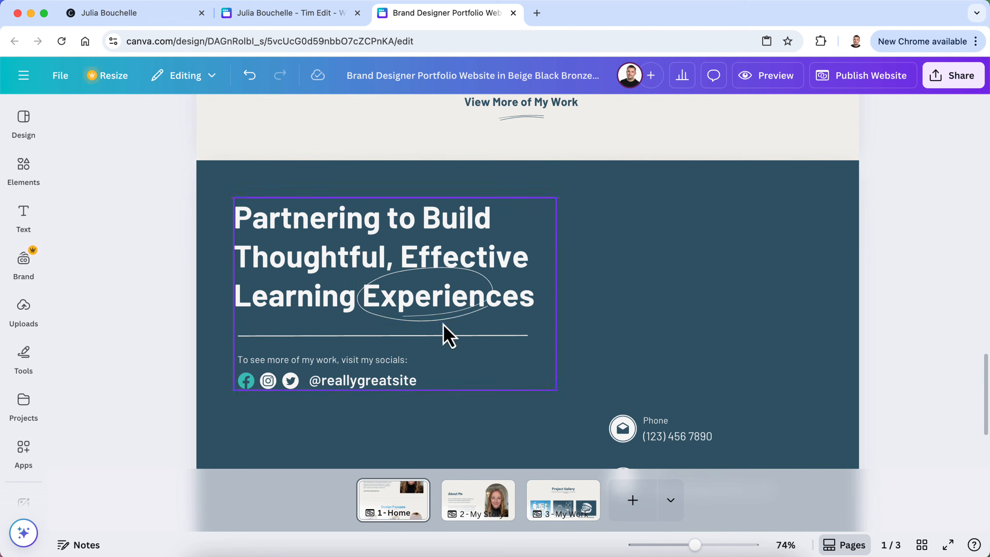
Move the circle accent off 'Experiences' and change 'Build' to 'Create' in the heading
click(446, 333)
drag(449, 318, 624, 299)
click(466, 233)
double_click(460, 221)
text(Create)
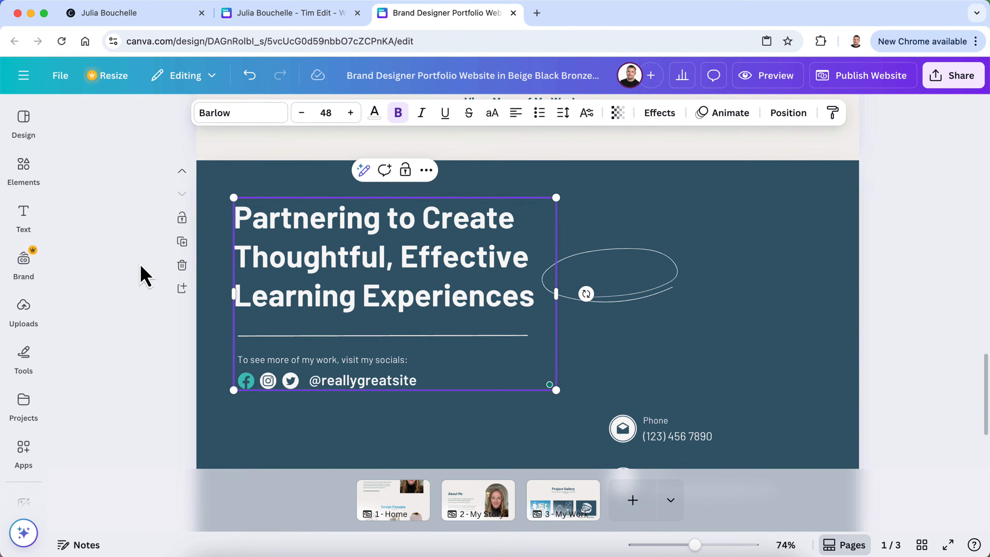
click(145, 274)
Move the hand-drawn circle onto 'Create' and shrink it to fit tightly around the word
drag(620, 307, 494, 240)
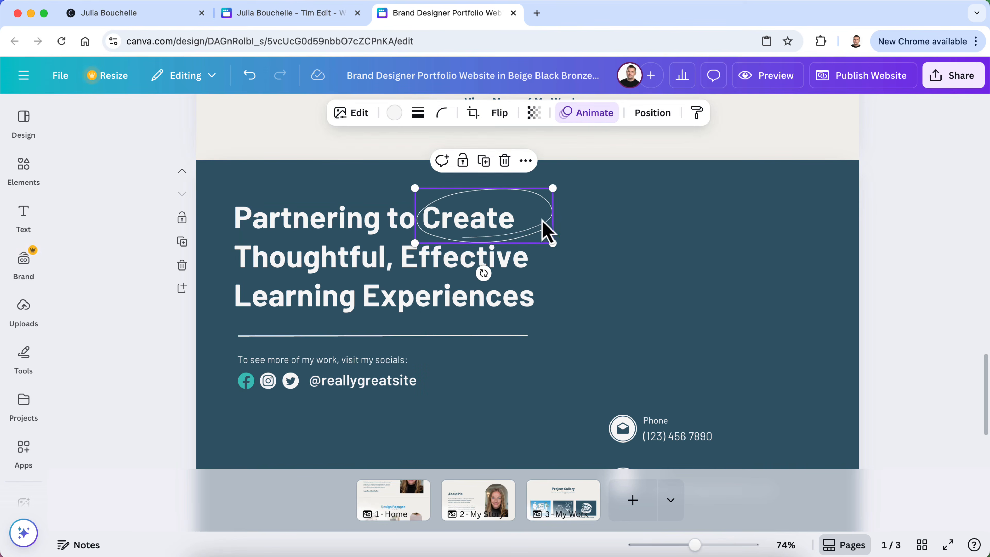
drag(554, 246, 475, 237)
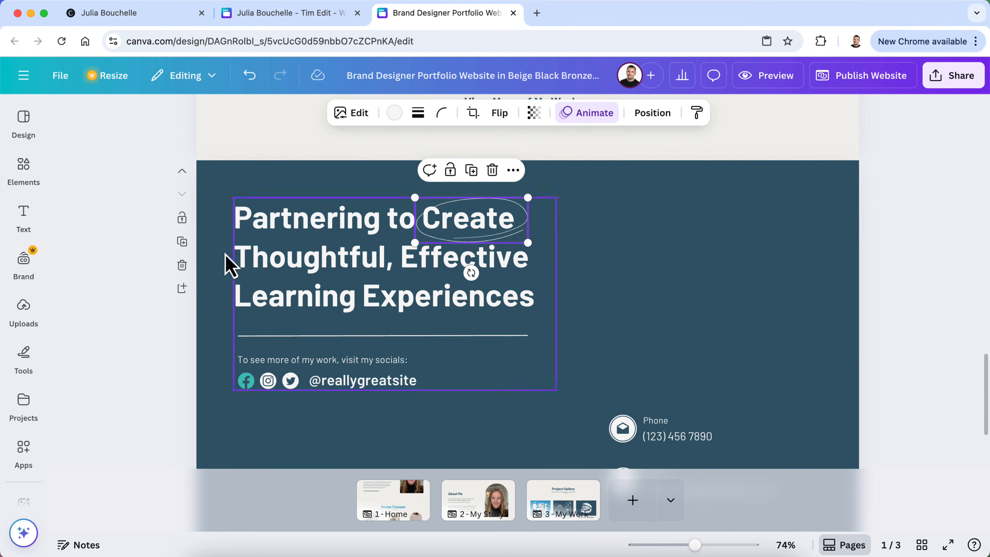
click(160, 270)
scroll(353, 347, down, 3)
scroll(353, 346, up, 4)
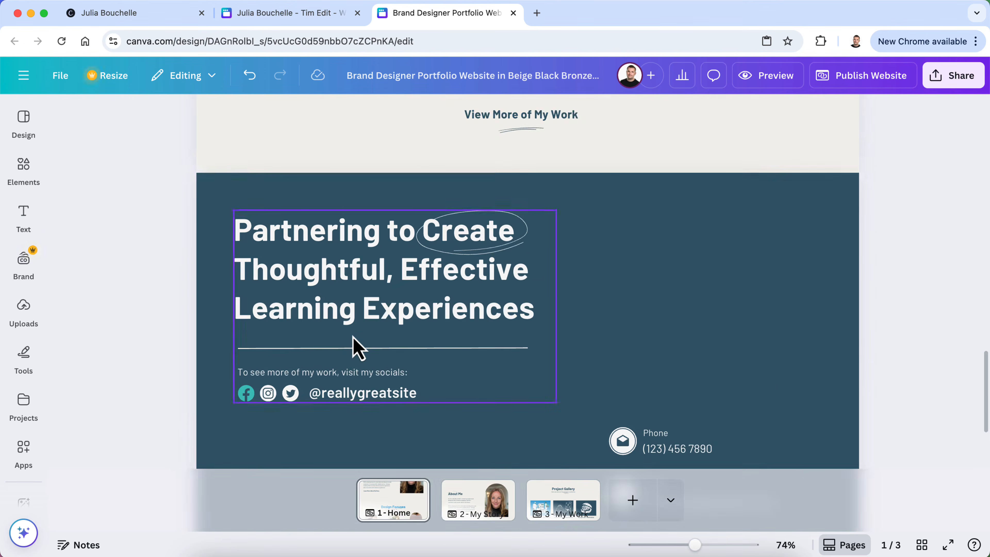
click(497, 515)
scroll(488, 366, down, 10)
scroll(488, 364, up, 2)
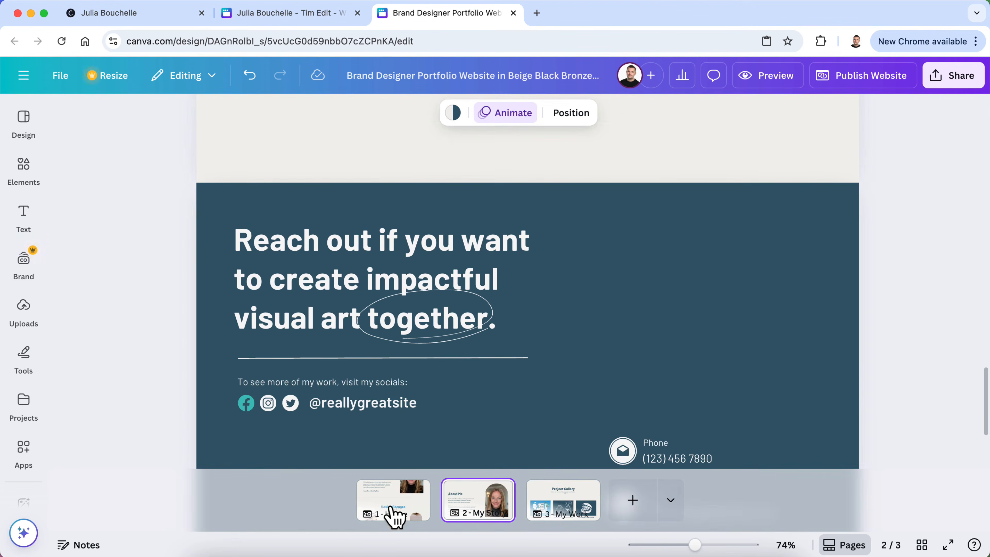
Copy page 1's closing heading text onto page 2's closing heading and widen it to three lines
click(394, 515)
click(320, 159)
click(318, 148)
key(super+c)
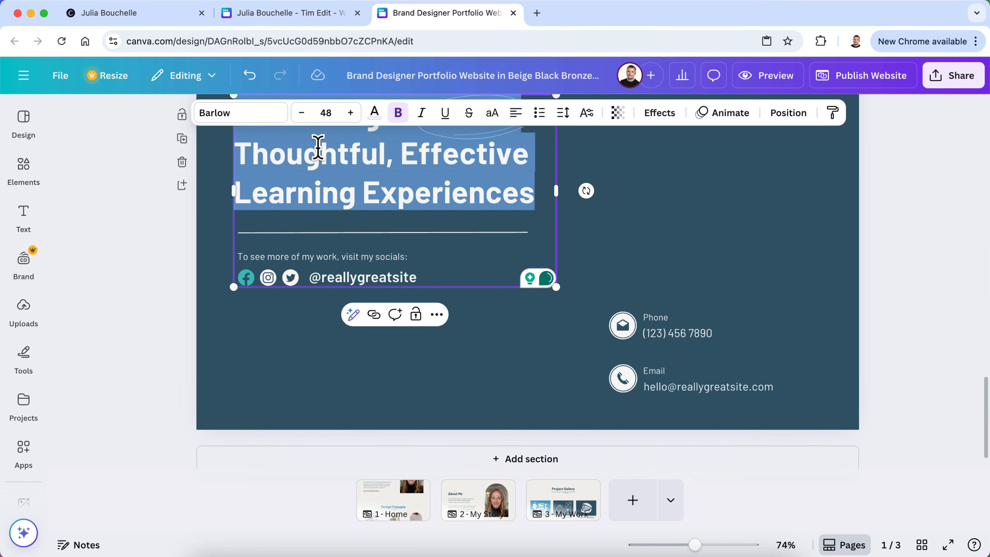
click(495, 503)
scroll(389, 331, down, 5)
scroll(358, 210, up, 2)
click(309, 222)
click(309, 221)
key(super+v)
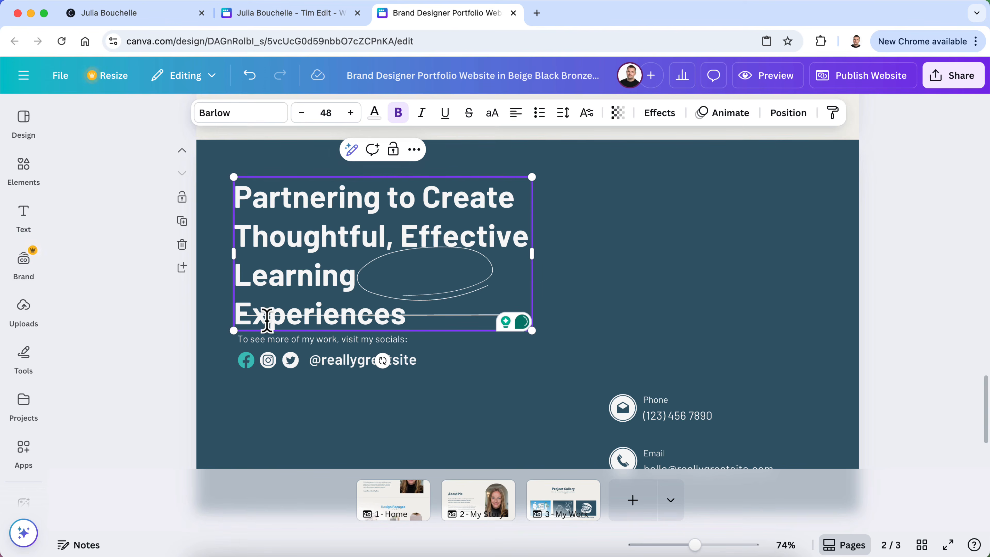
drag(533, 253, 542, 254)
Paste the new heading text over page 3's closing heading and widen it to reflow to three lines
click(567, 506)
scroll(417, 331, down, 15)
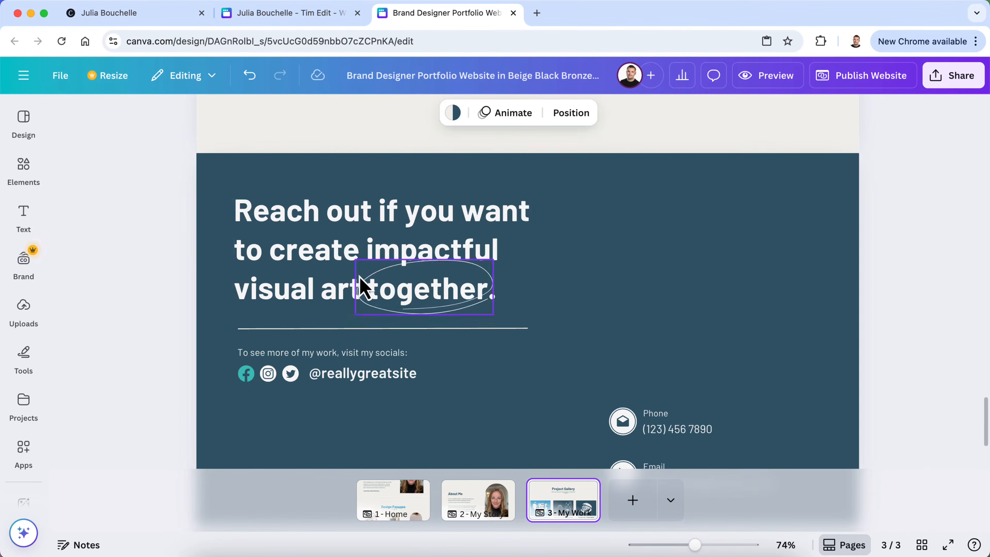
double_click(324, 249)
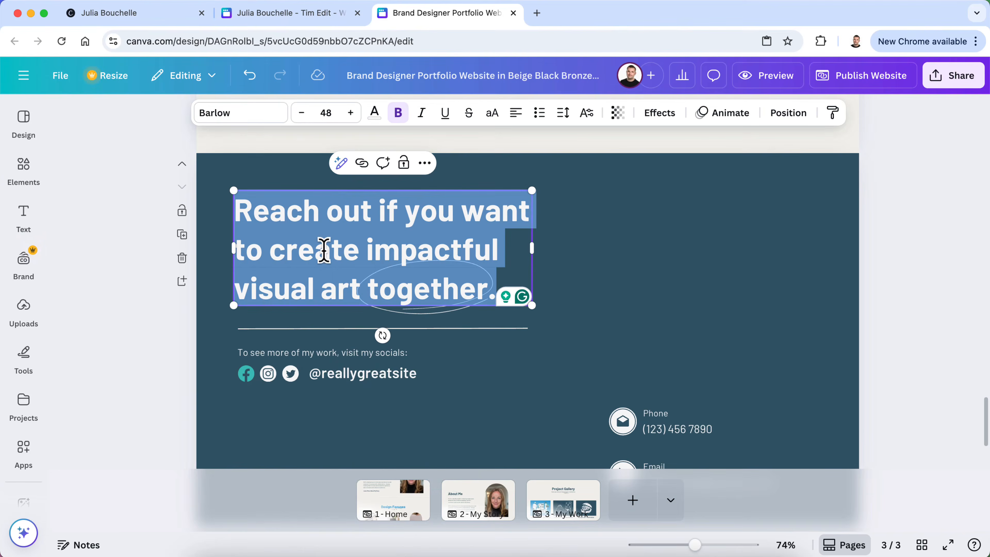
key(super+v)
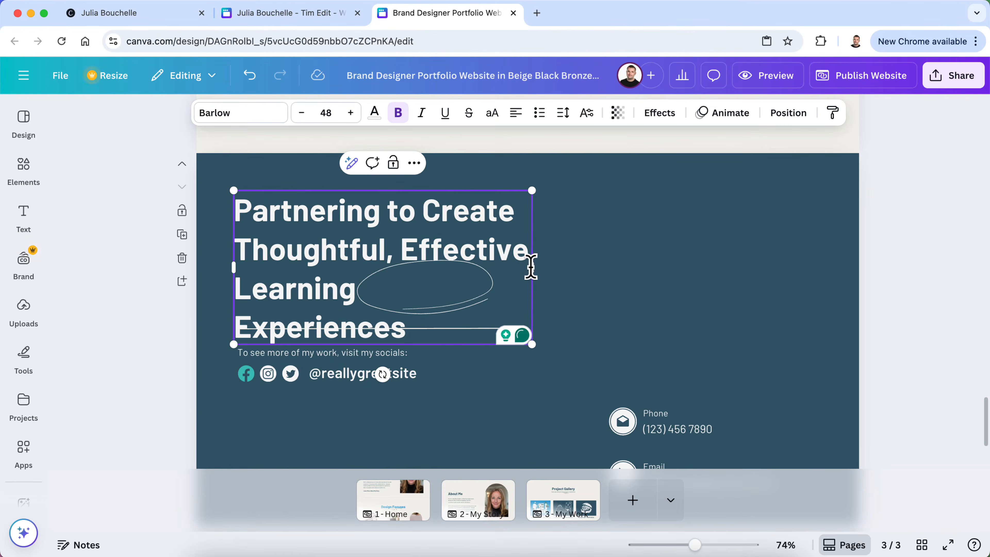
drag(535, 271, 554, 270)
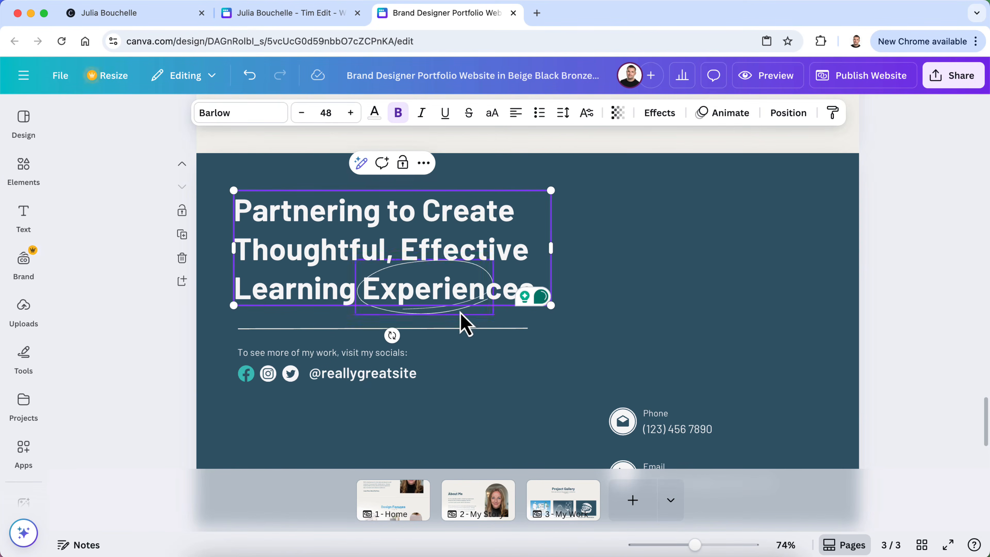
click(466, 320)
click(466, 376)
On page 2, delete the circle around 'Experiences' and paste a copy of page 1's 'Create' circle
click(470, 506)
click(422, 203)
key(Delete)
click(382, 500)
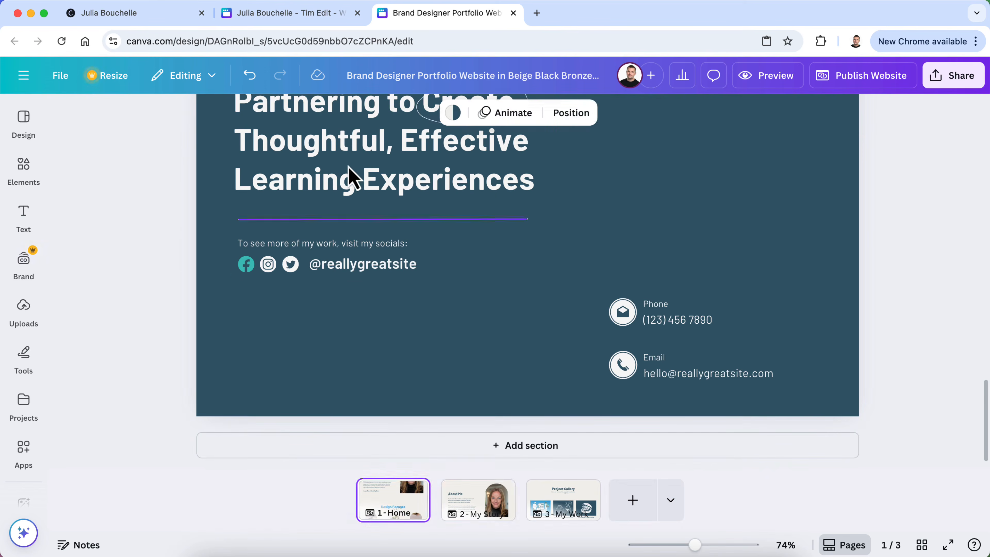
scroll(346, 211, up, 3)
click(471, 216)
right_click(471, 213)
click(501, 218)
click(461, 519)
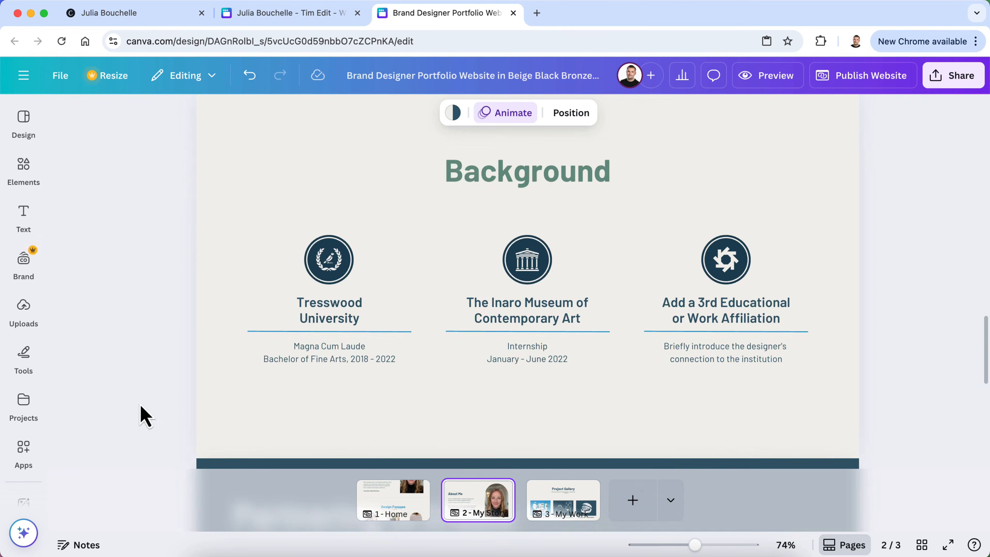
scroll(168, 433, down, 10)
scroll(191, 457, up, 2)
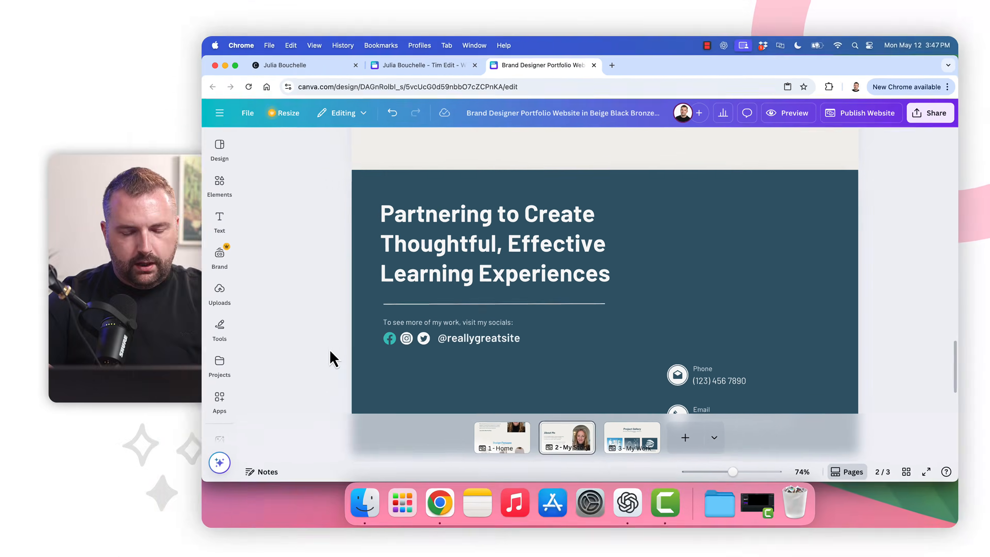
key(super+v)
Paste the 'Create' circle accent onto page 3's closing heading
click(648, 423)
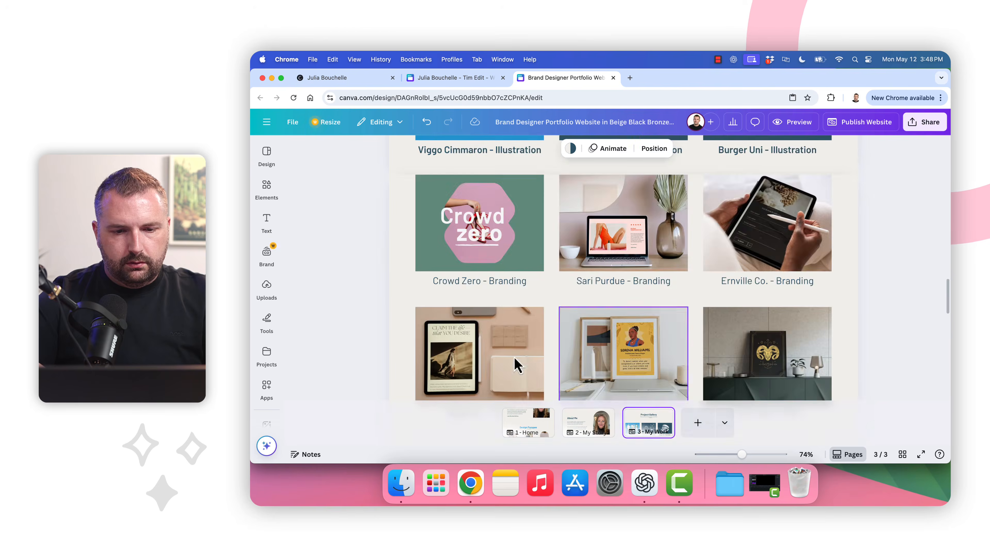
scroll(457, 364, down, 10)
scroll(457, 365, up, 2)
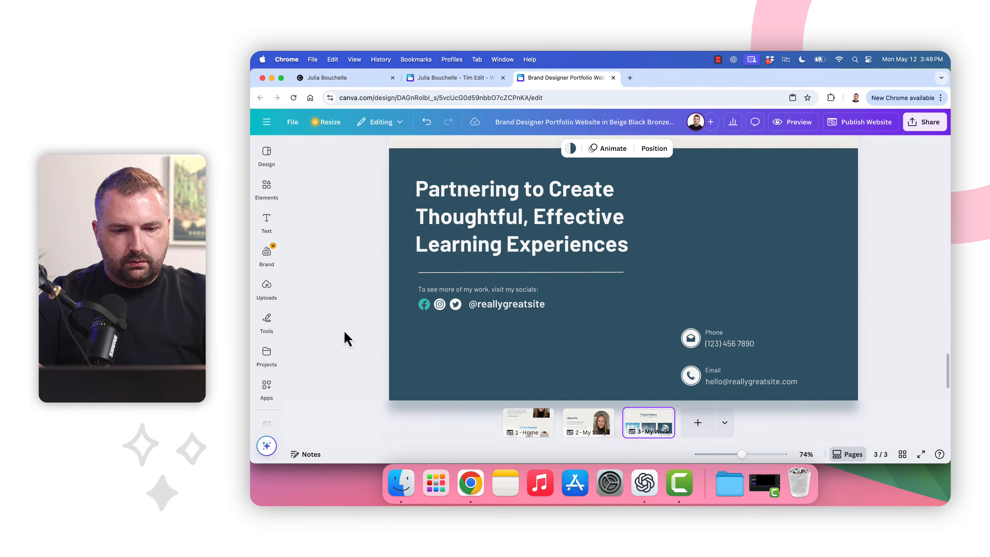
key(super+v)
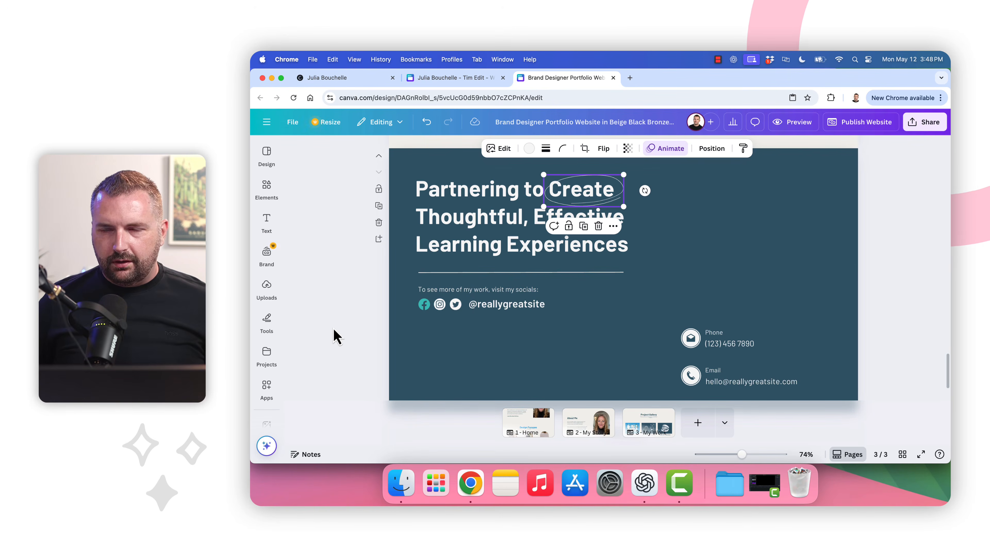
click(344, 290)
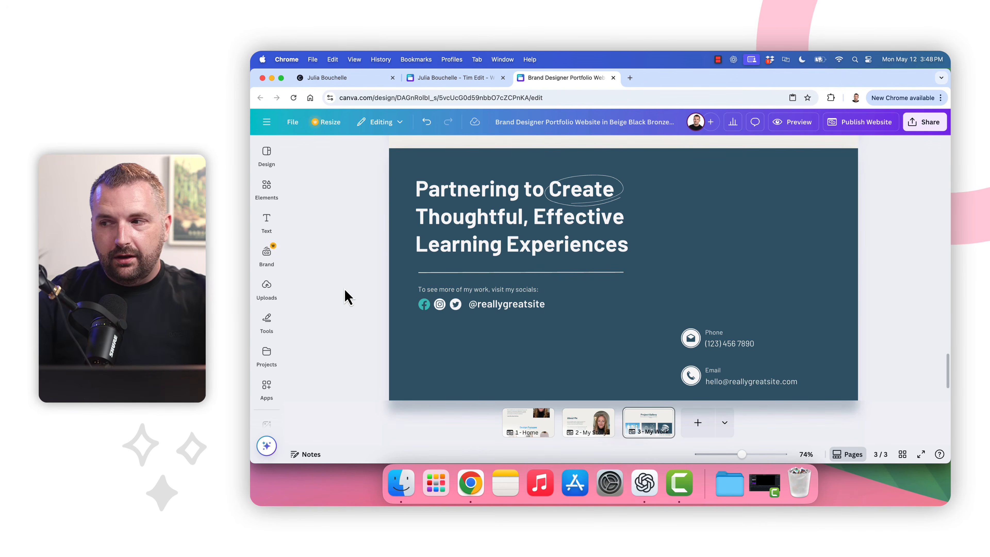
Find page 1's Design Focuses section and select its heading text
scroll(345, 290, up, 10)
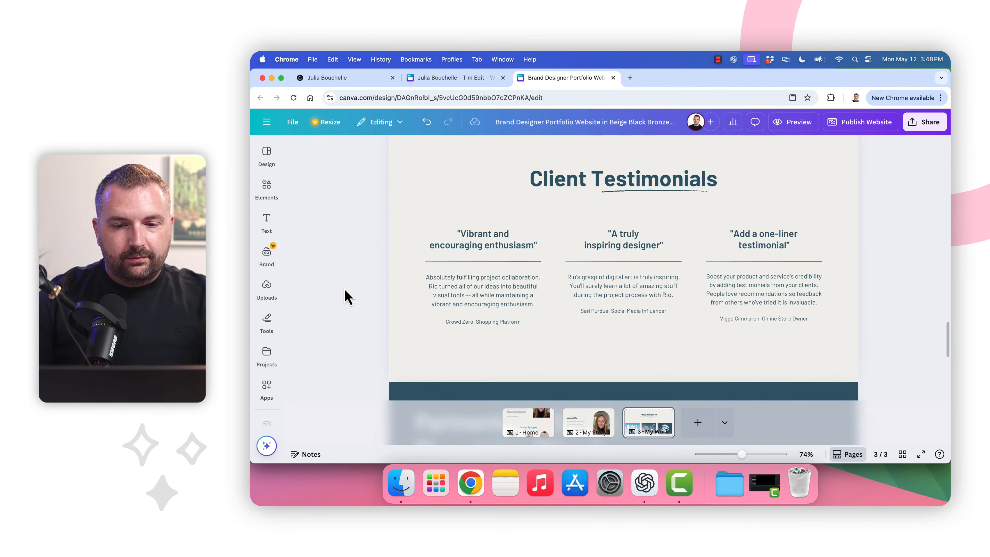
scroll(344, 290, up, 5)
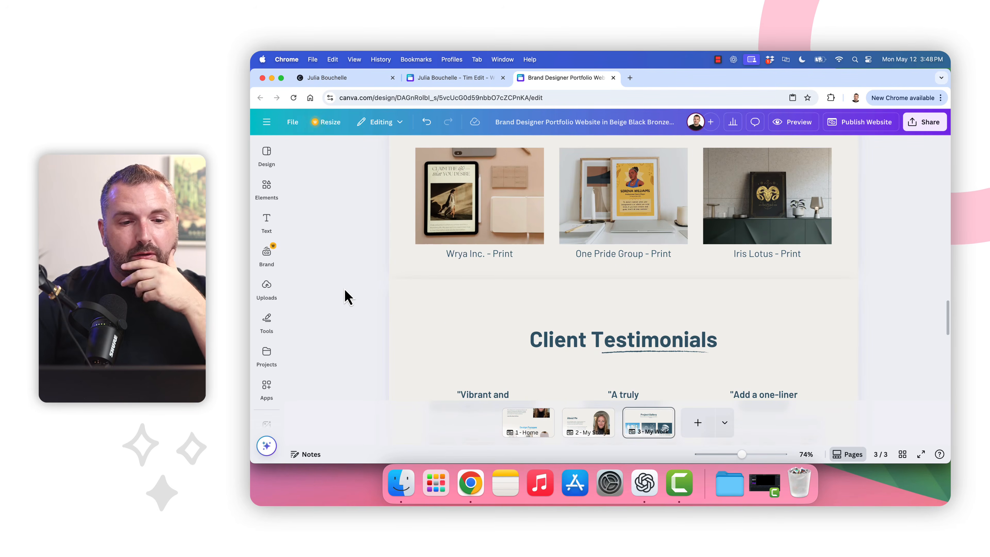
scroll(345, 290, up, 15)
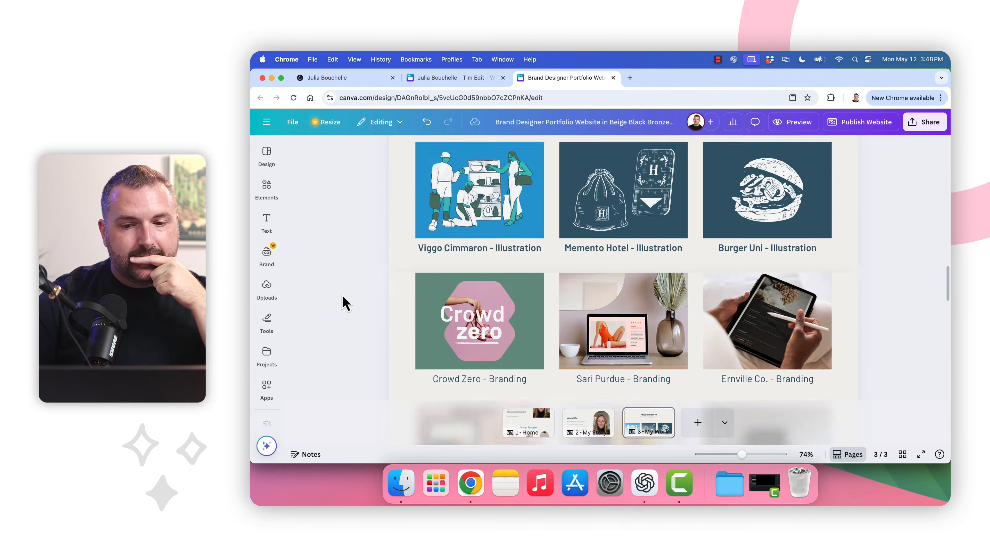
scroll(342, 303, up, 4)
scroll(345, 308, up, 5)
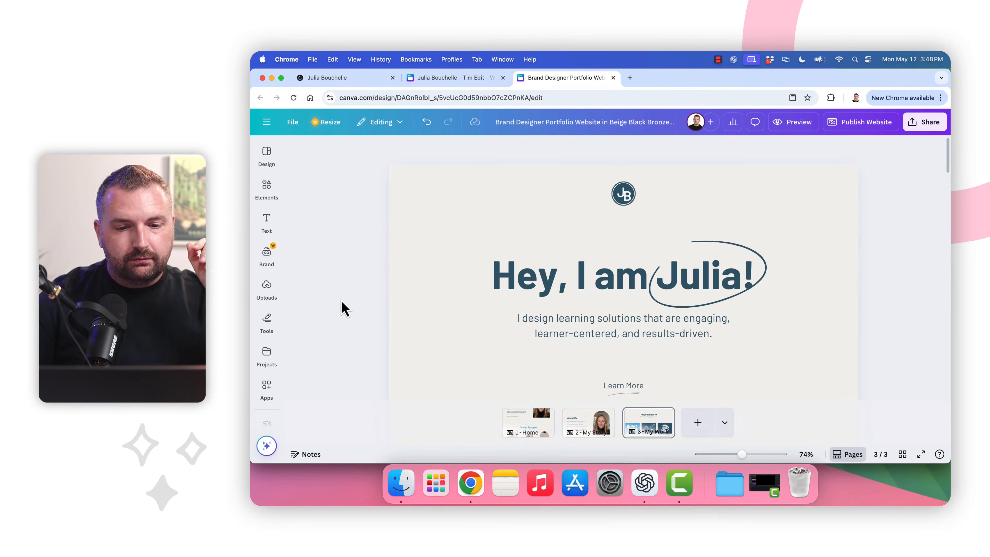
click(519, 430)
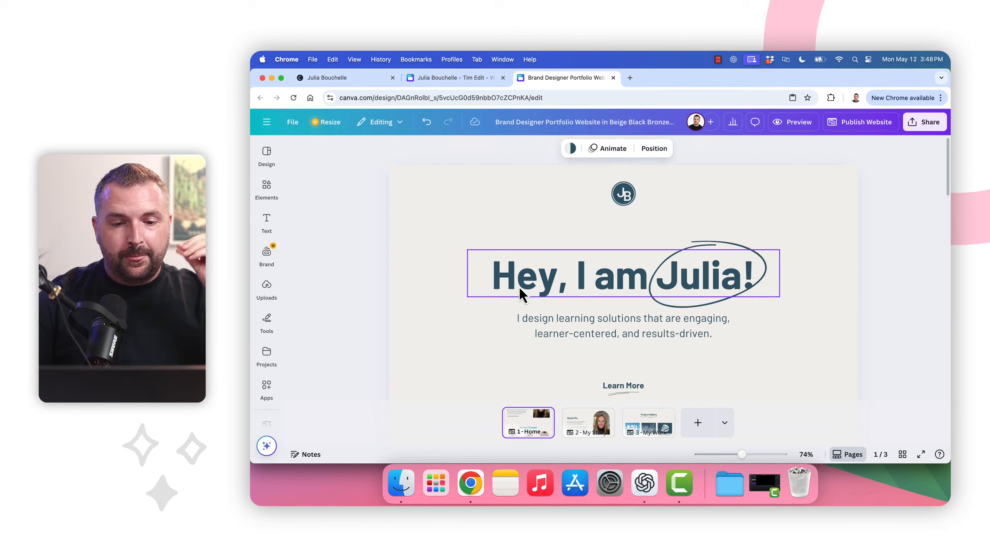
scroll(521, 288, down, 10)
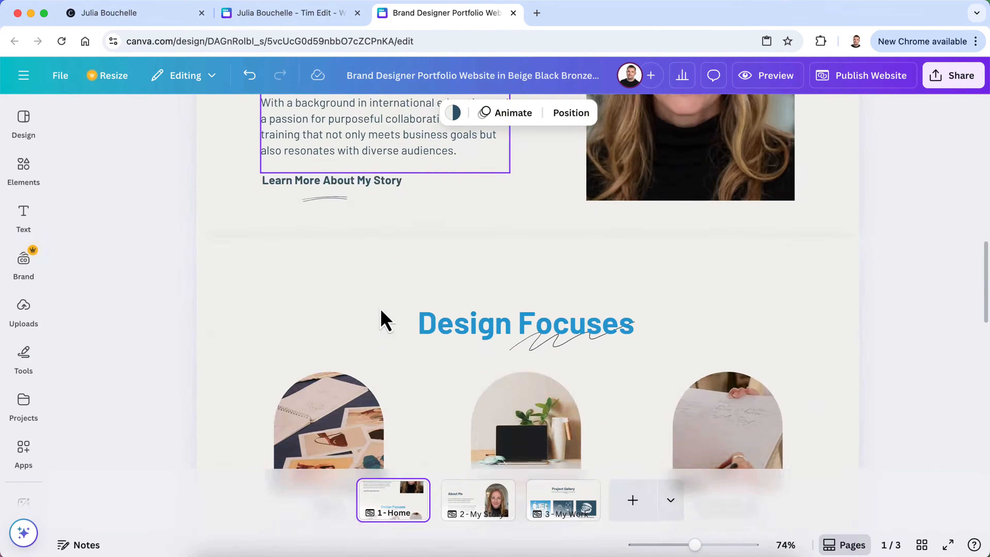
scroll(386, 320, down, 10)
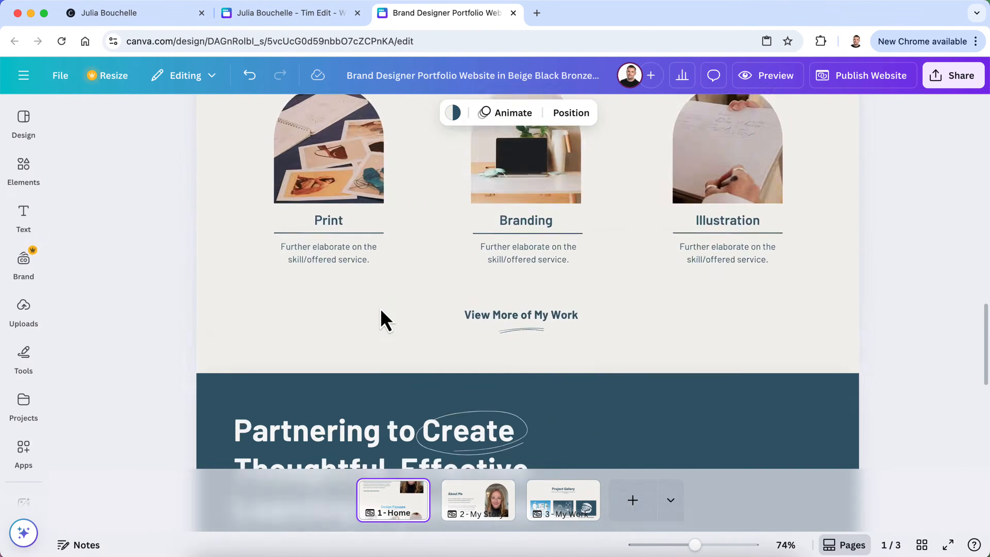
scroll(385, 320, up, 6)
scroll(386, 320, up, 8)
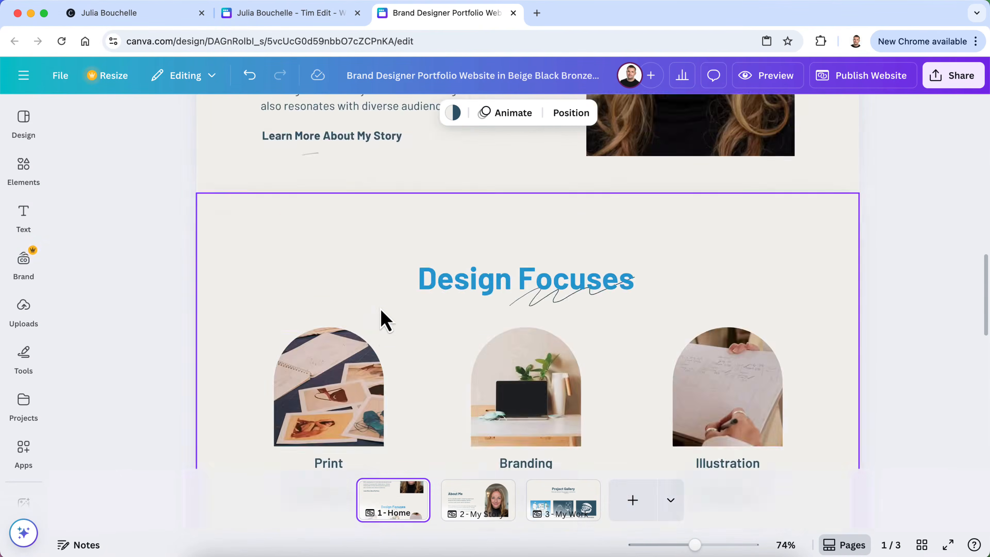
scroll(386, 321, down, 5)
scroll(385, 321, down, 3)
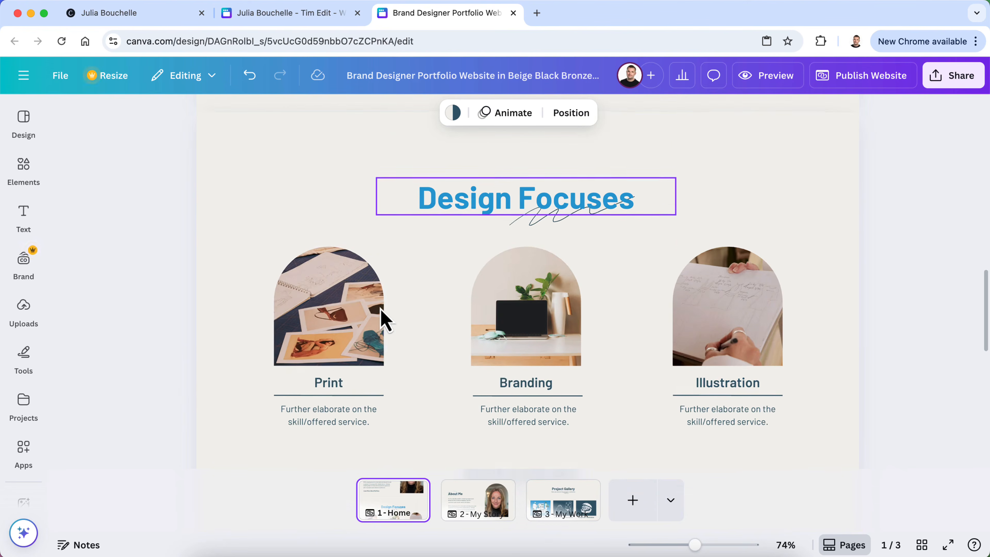
scroll(385, 320, up, 8)
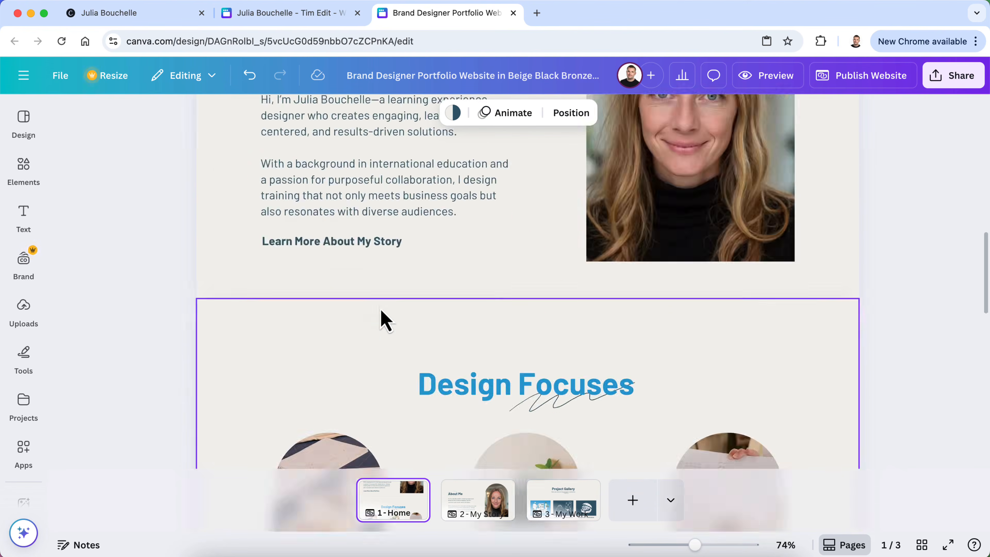
scroll(386, 321, down, 6)
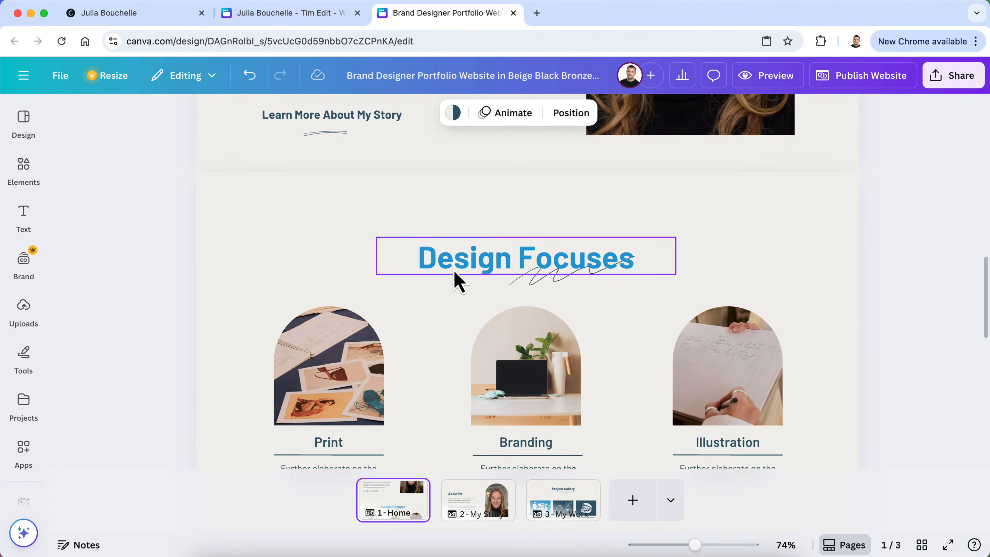
double_click(452, 268)
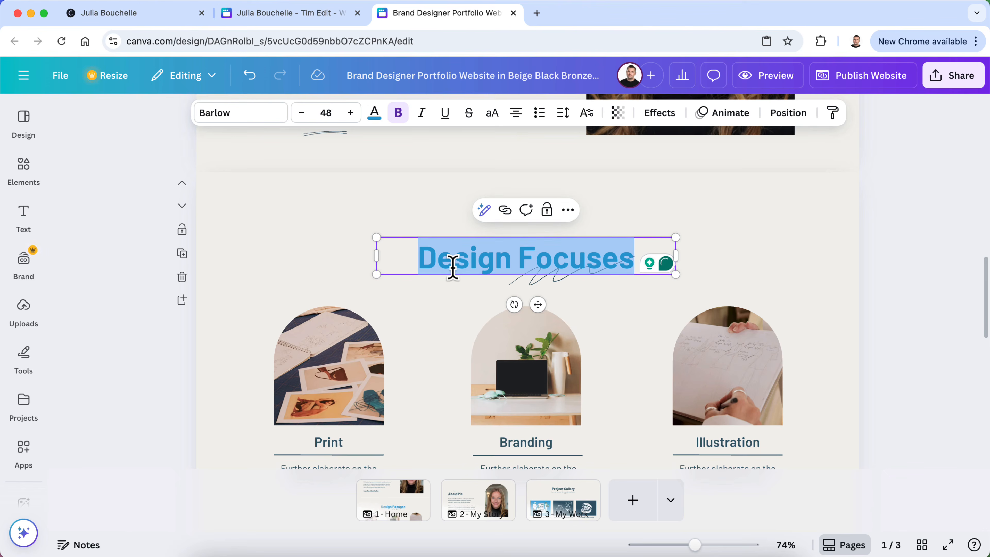
scroll(541, 375, down, 2)
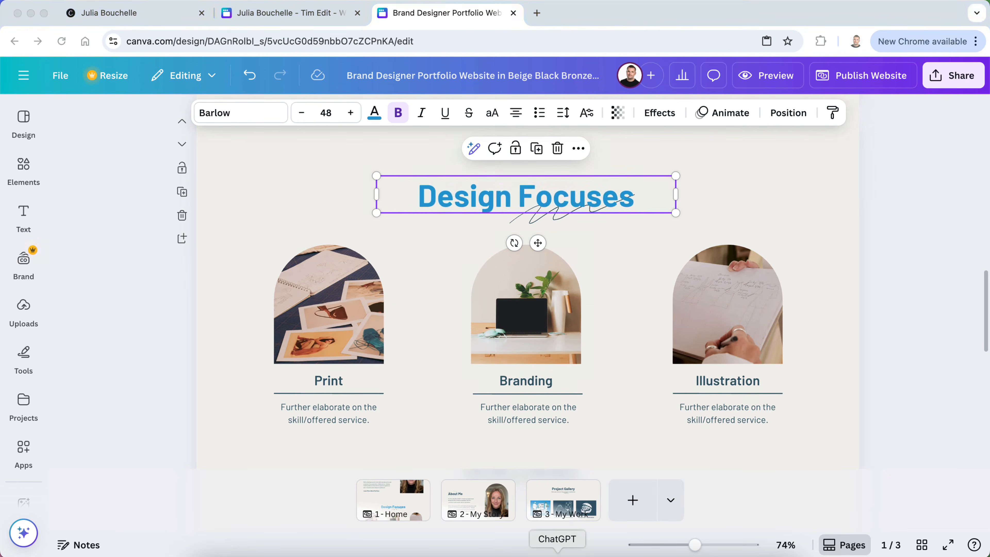
click(559, 551)
Ask ChatGPT to suggest a more engaging portfolio home page header than 'Design Focuses'
scroll(441, 346, down, 2)
text(For the home page)
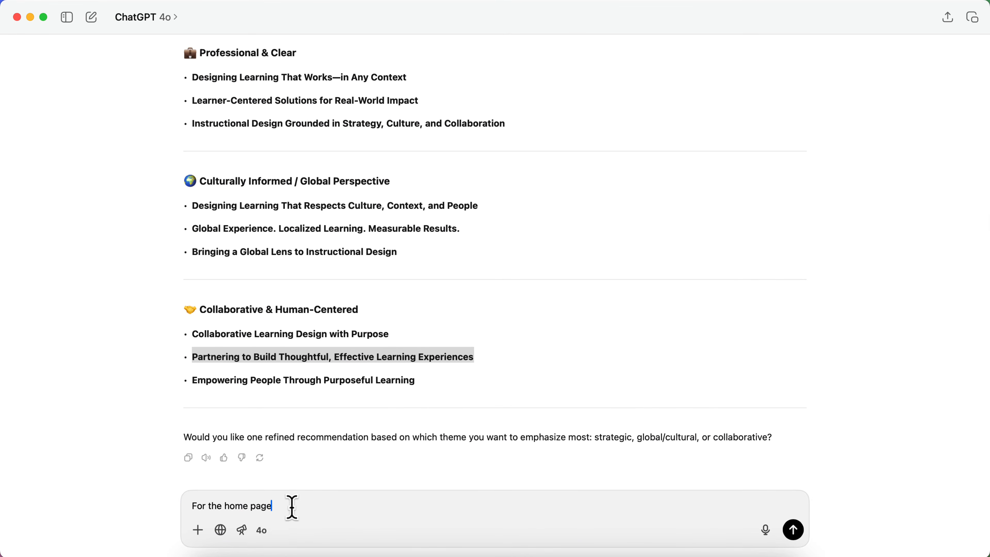
text(, I need to create a section that's a call to action to visit ju)
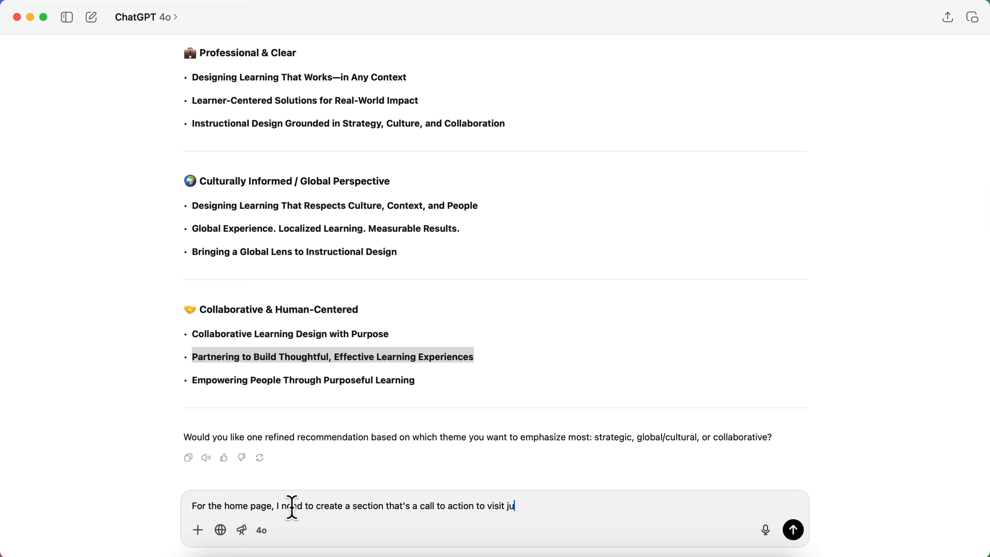
text(portfolio page.)
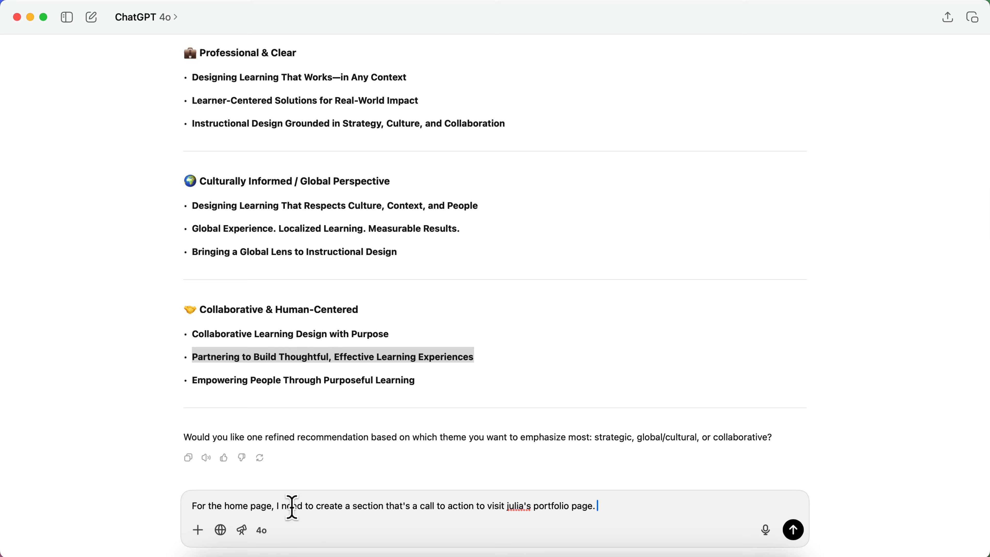
text( I need a header, along with t)
text(hree)
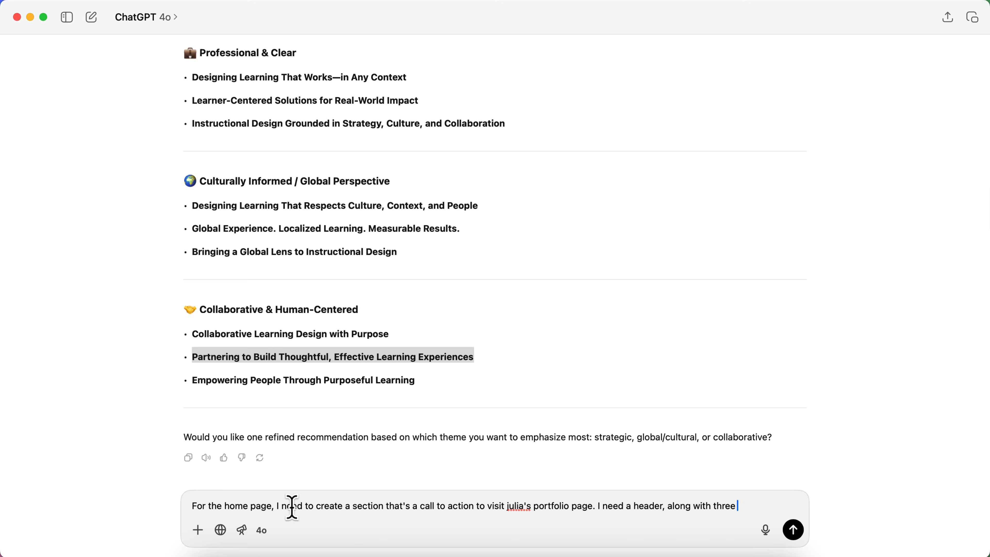
text( areas of focus. )
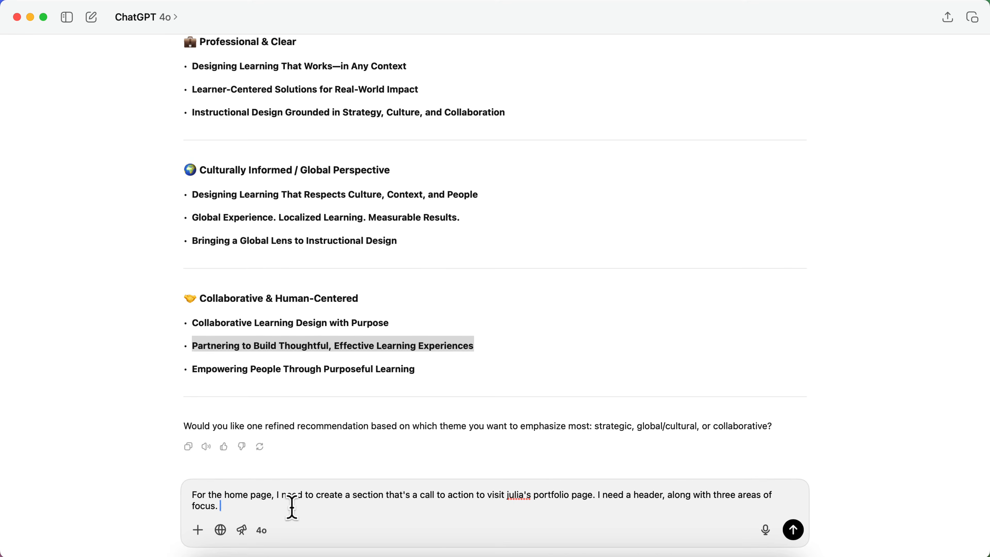
text(Right now, the template say's)
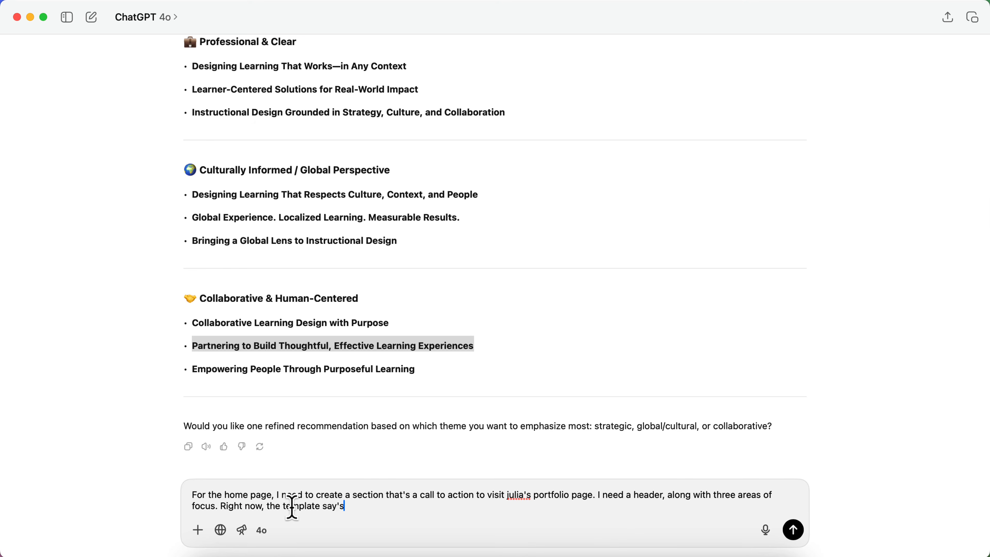
click(316, 548)
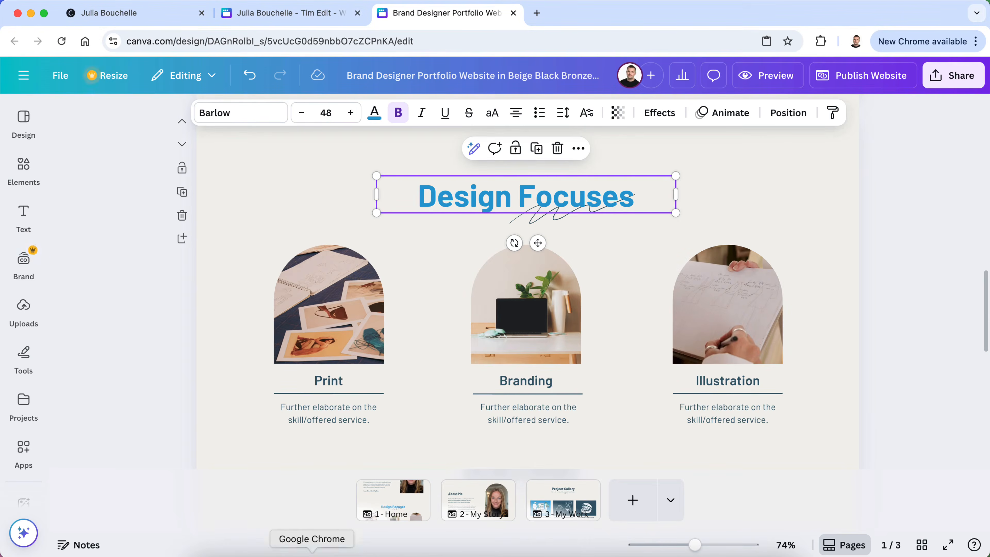
click(558, 549)
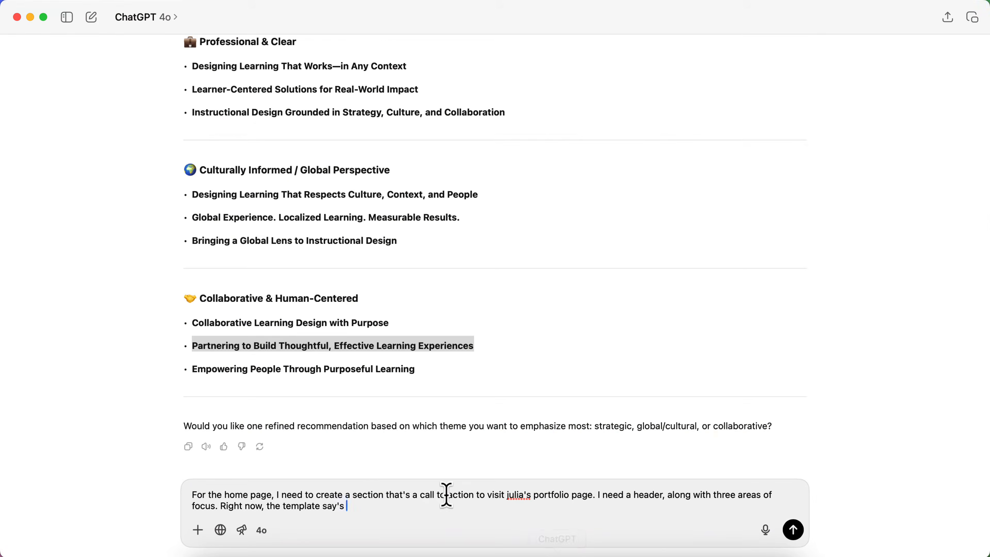
text(e says "Design Focuses." I don't really like that. What might you suggest that's)
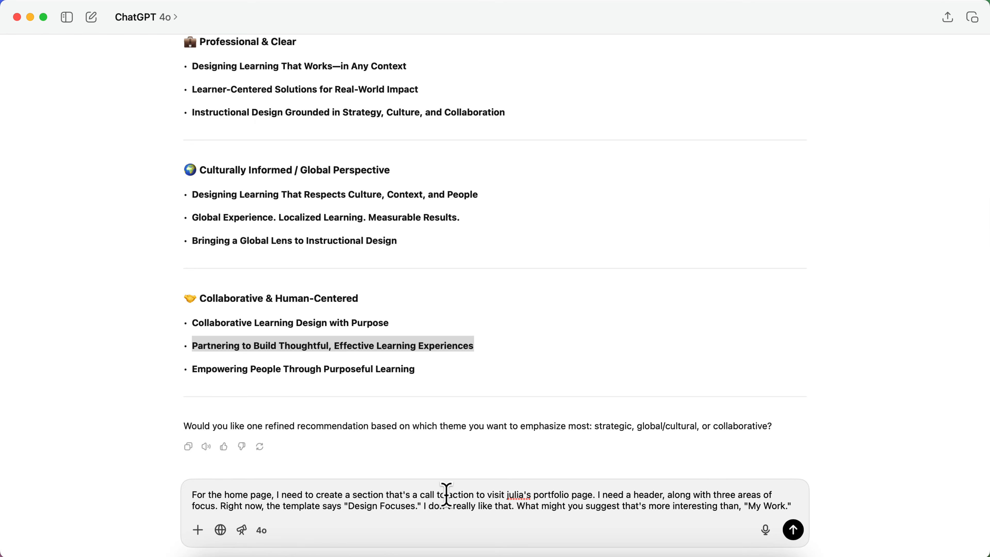
text(?)
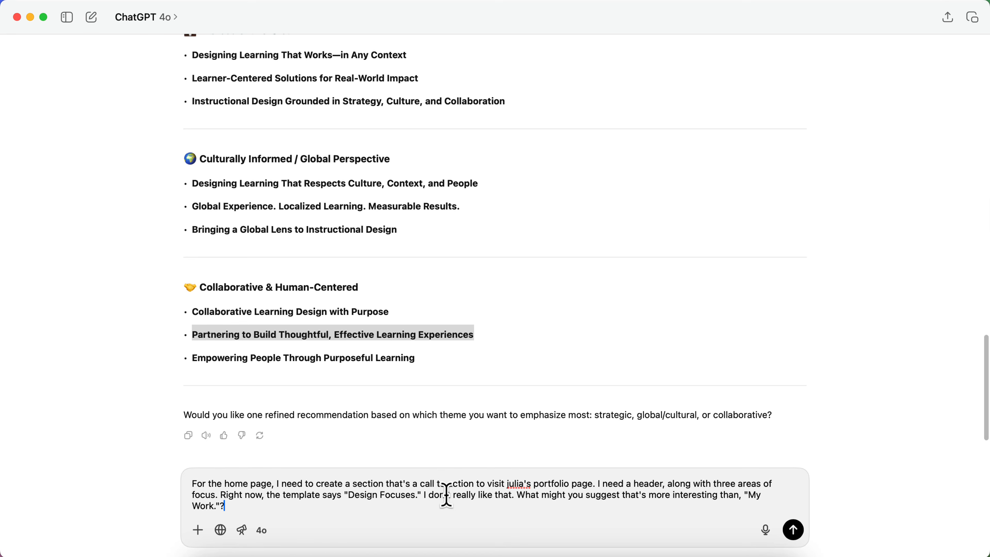
Request one-sentence headlines for Instructional Design, eLearning Development and Performance Support, and send the prompt
key(shift+Return)
key(shift+Return)
text(As for the three area)
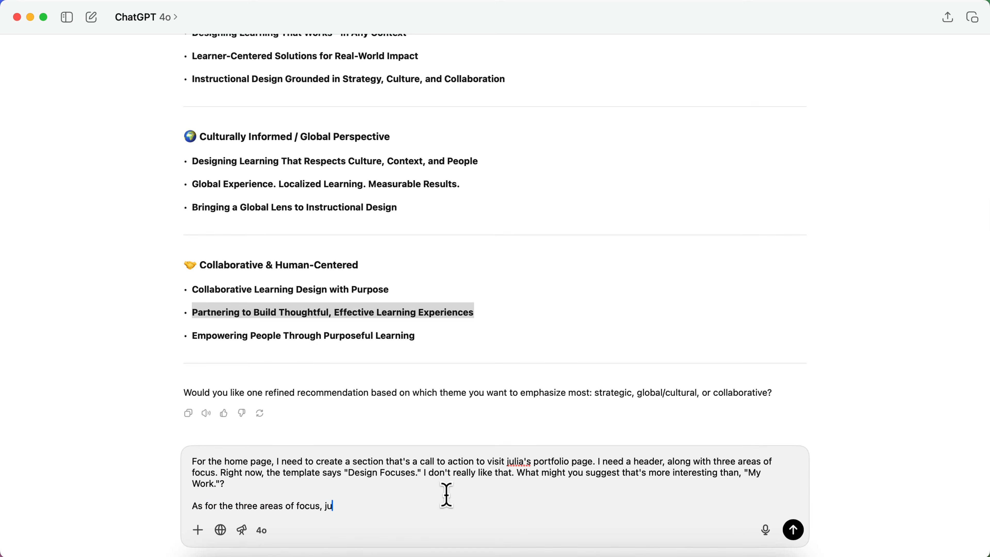
text(s of focus, Julia focuses on Instructional Design, eLearning Development, and Performance Support)
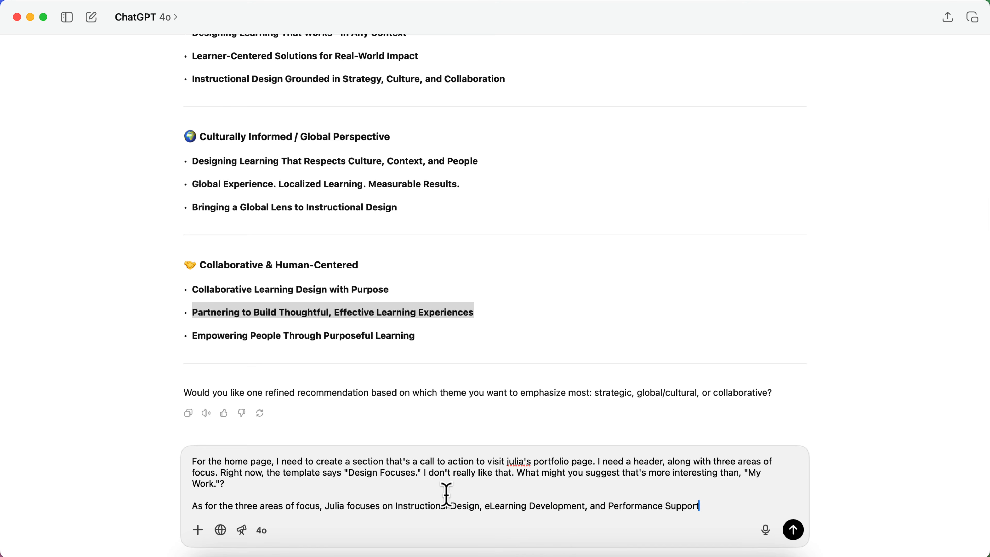
text(. What is a one sentance headline for each of these?)
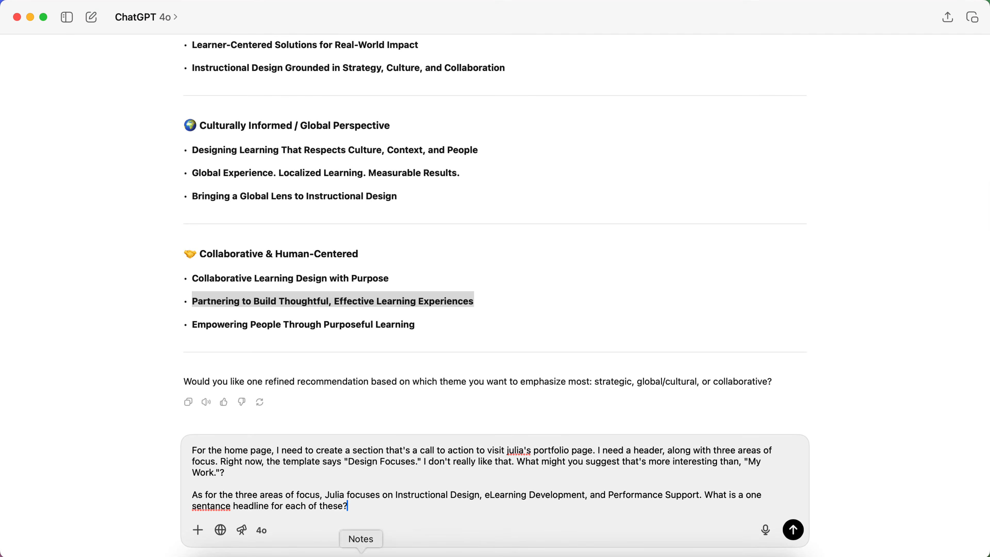
click(316, 550)
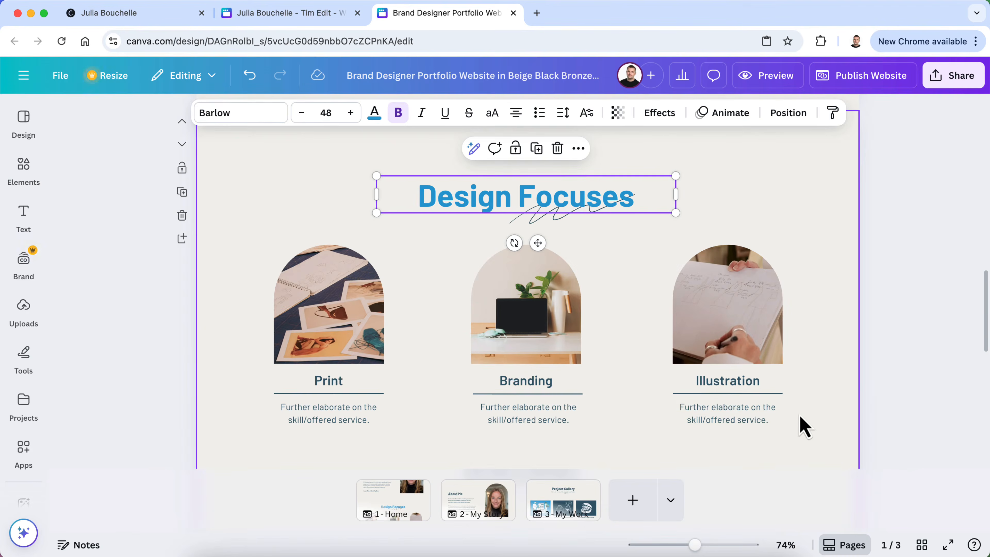
click(556, 550)
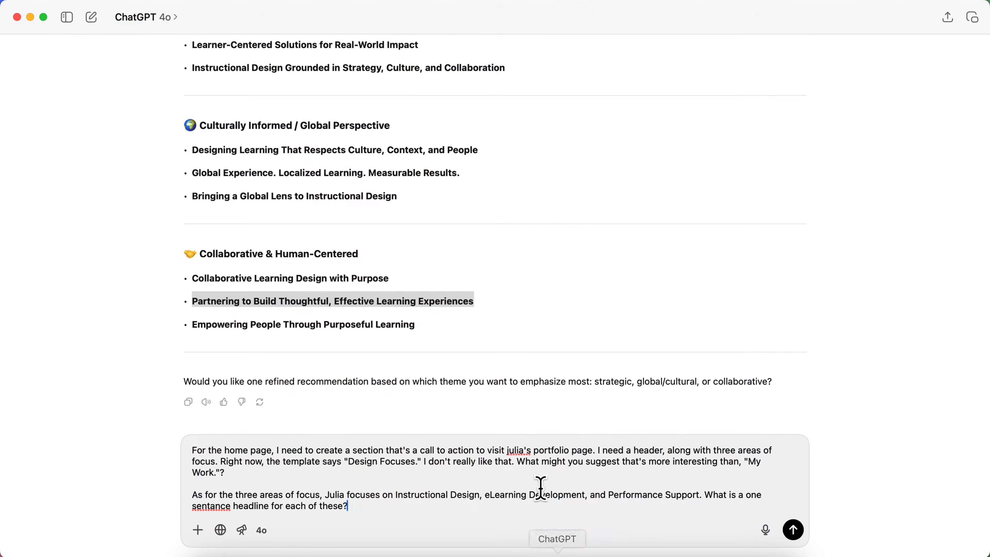
key(Return)
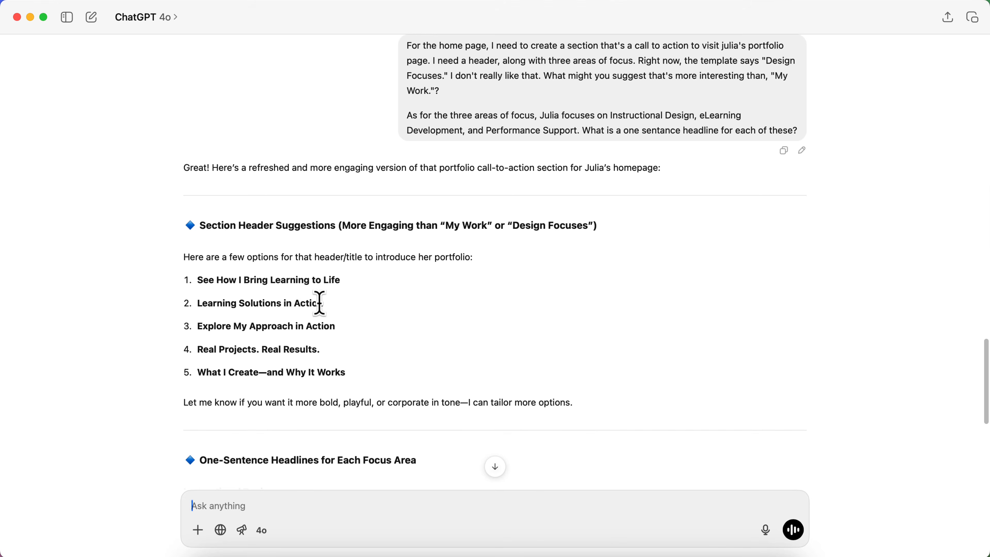
Select the suggested header 'See How I Bring Learning to Life' from ChatGPT's reply and return to Canva
scroll(294, 329, down, 1)
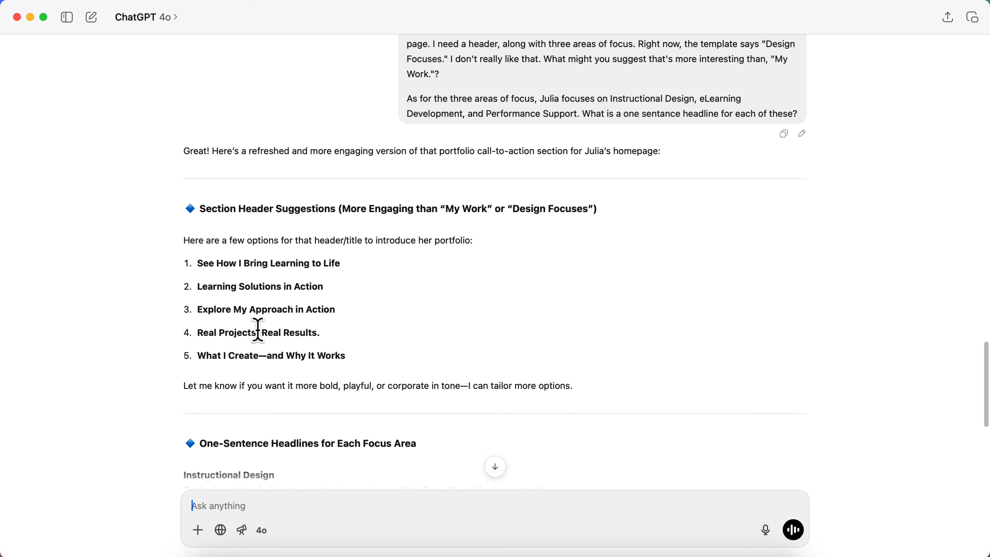
scroll(279, 358, down, 1)
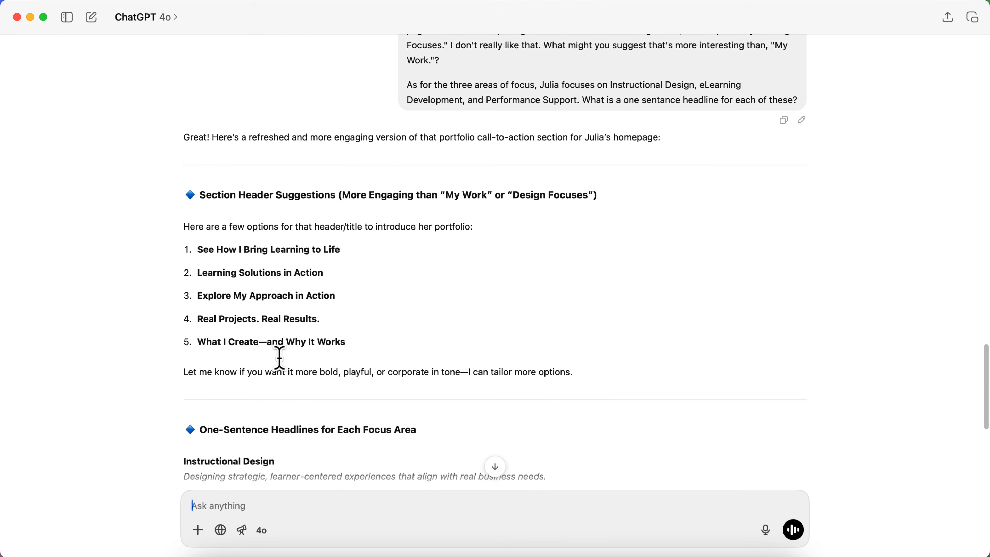
scroll(279, 358, down, 10)
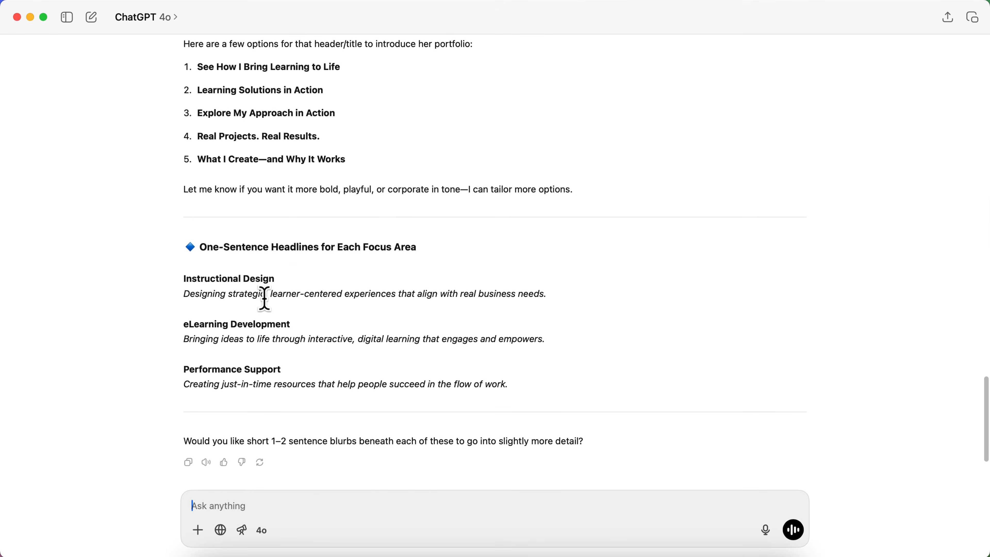
scroll(504, 308, up, 5)
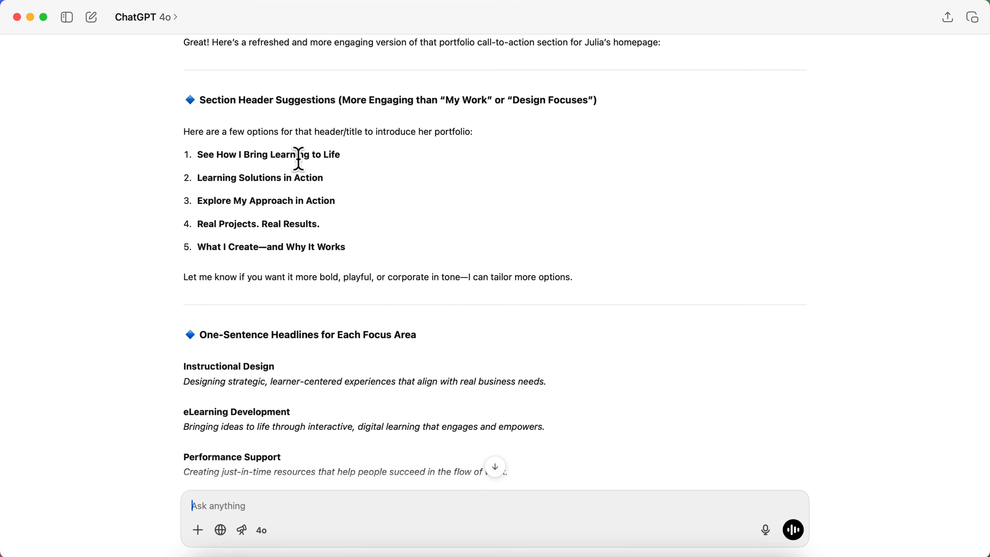
drag(357, 158, 199, 157)
key(super+c)
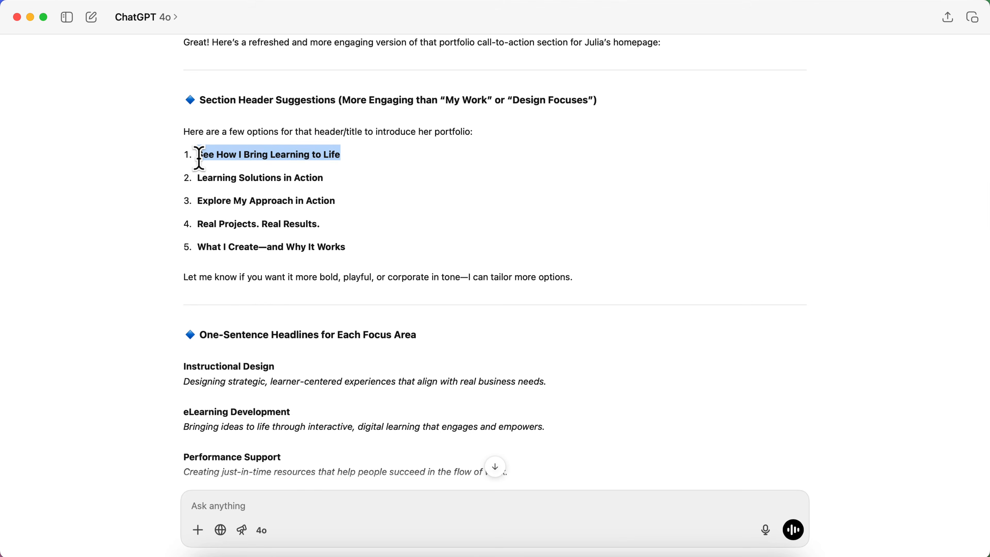
click(321, 550)
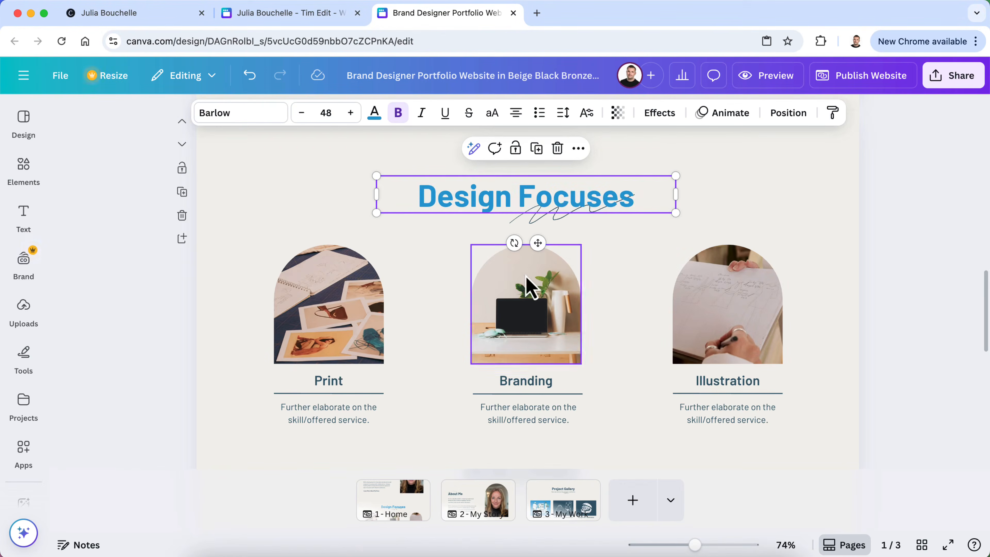
Replace the Design Focuses title with 'See How I Bring Learning to Life' and remove its list number
triple_click(488, 198)
key(super+v)
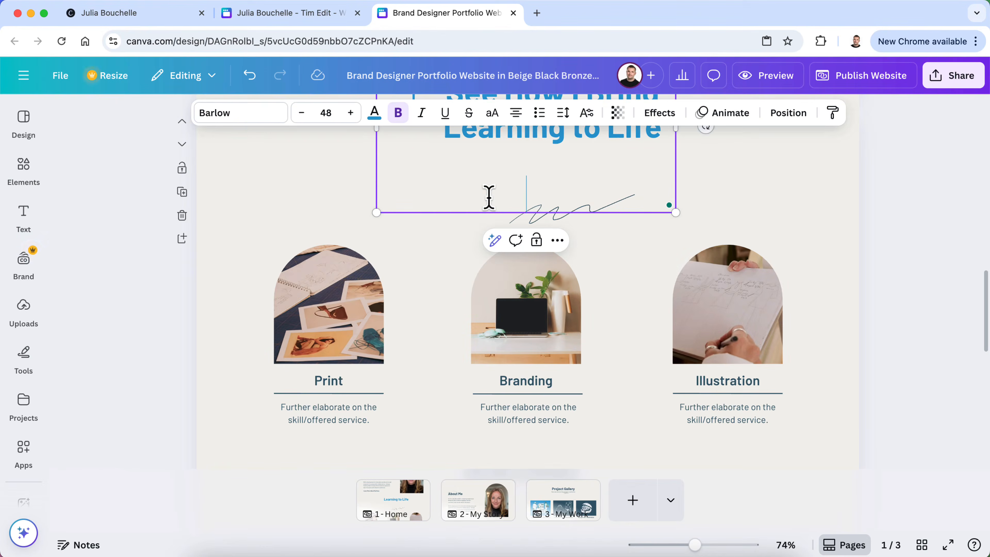
click(453, 166)
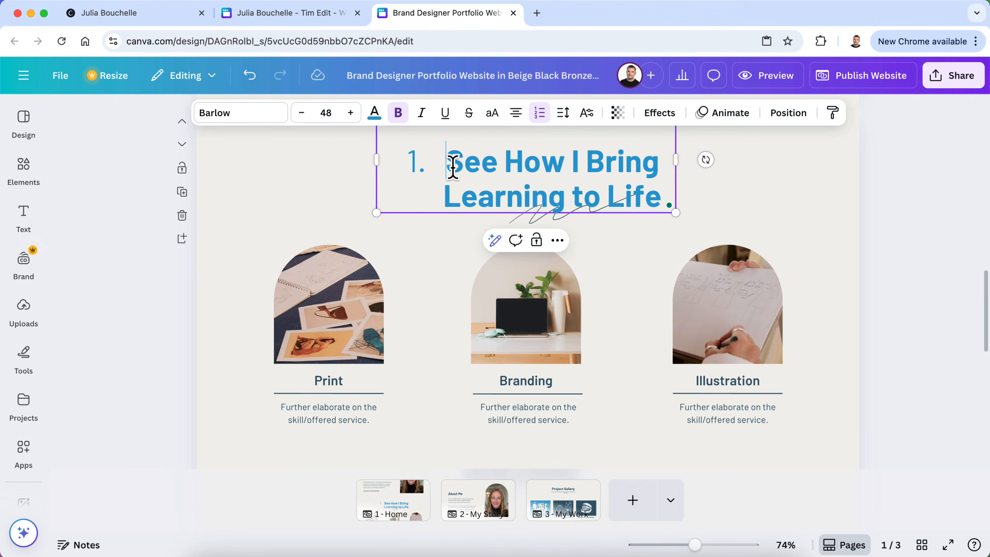
key(BackSpace)
Widen the title to one line, centre it, and move the squiggle beneath 'to Life'
scroll(453, 166, up, 3)
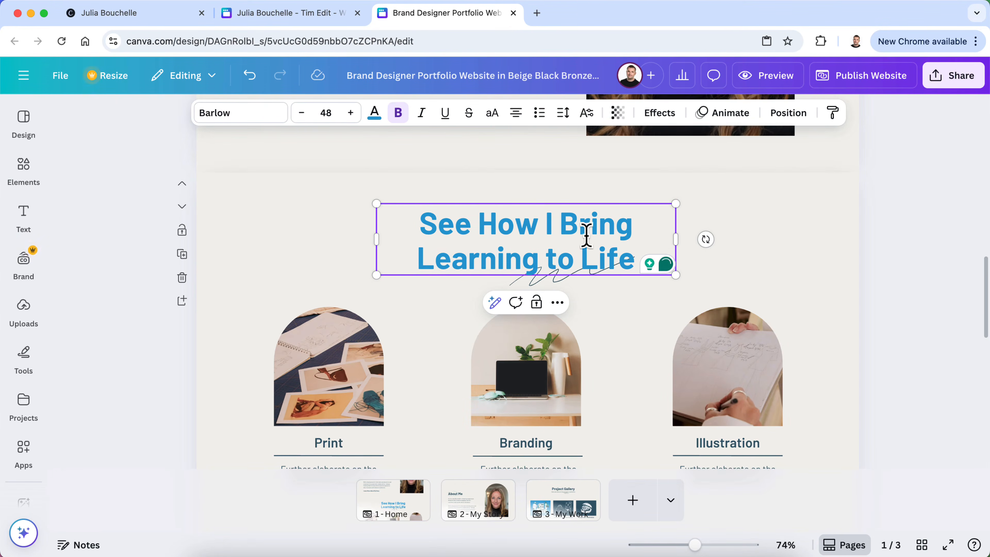
drag(671, 237, 822, 251)
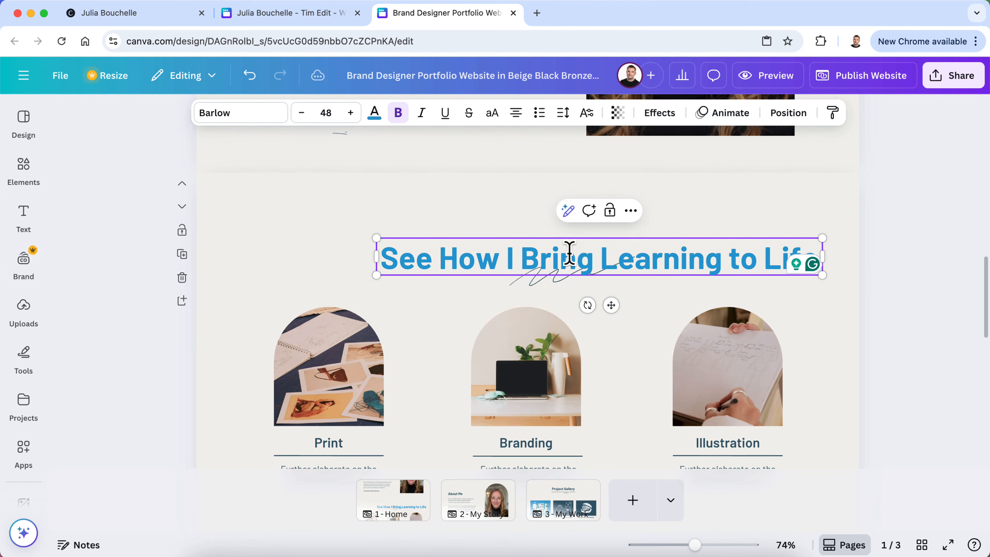
click(892, 226)
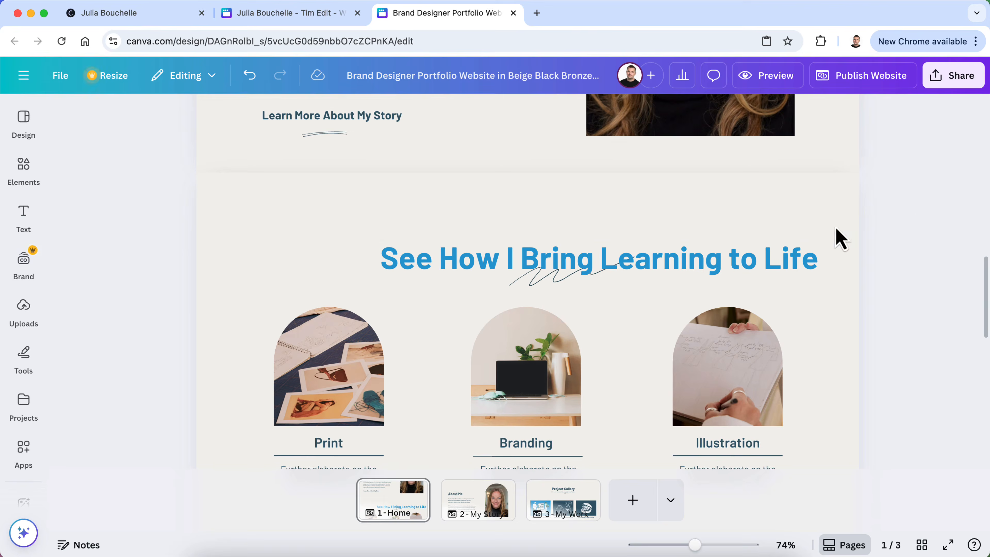
drag(762, 263, 687, 245)
drag(579, 288, 720, 284)
click(911, 309)
scroll(910, 310, down, 4)
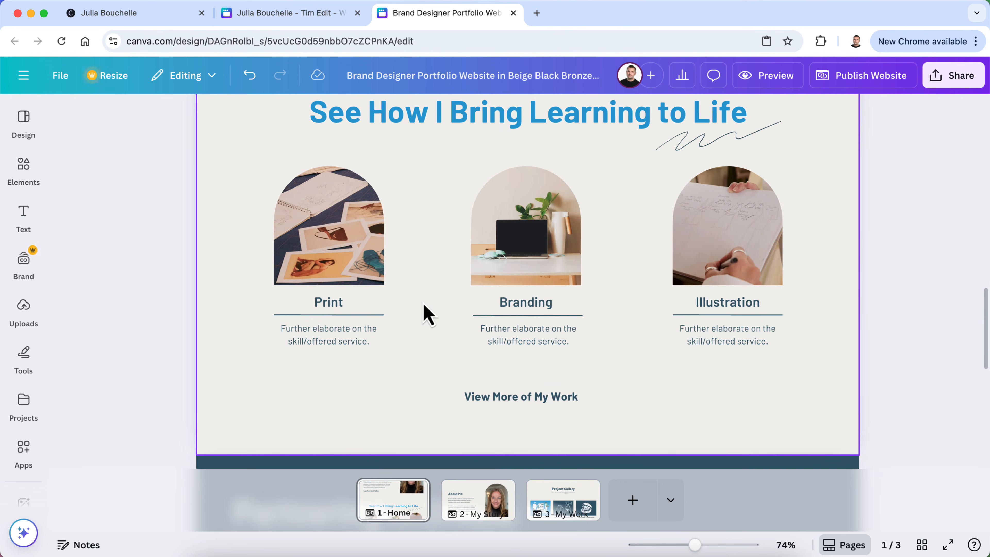
Rename the Print card title to 'Instructional Design' and fit it on one line
click(335, 307)
double_click(334, 302)
text(In)
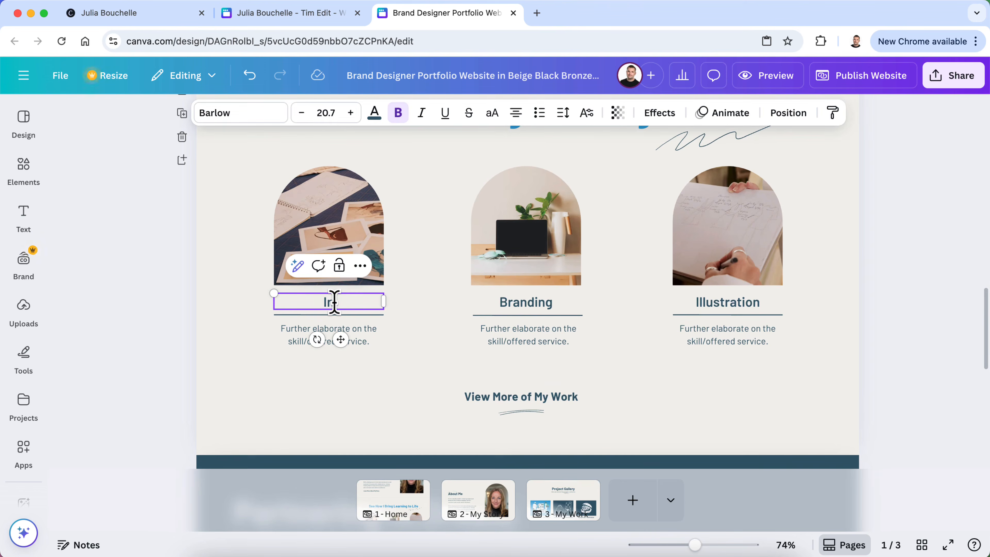
text(structional Design)
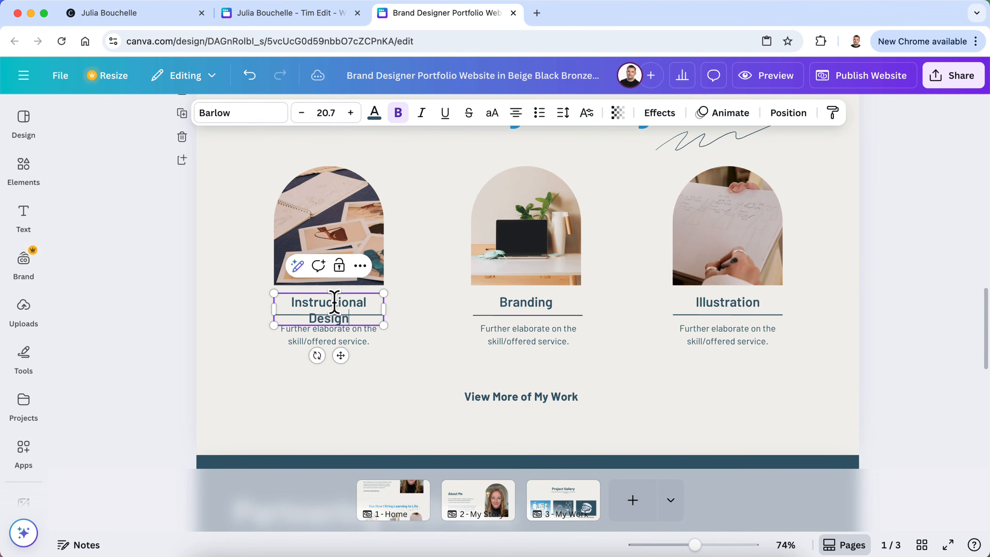
mouse_move(387, 308)
mouse_down()
mouse_move(404, 323)
mouse_move(373, 308)
mouse_up()
click(405, 329)
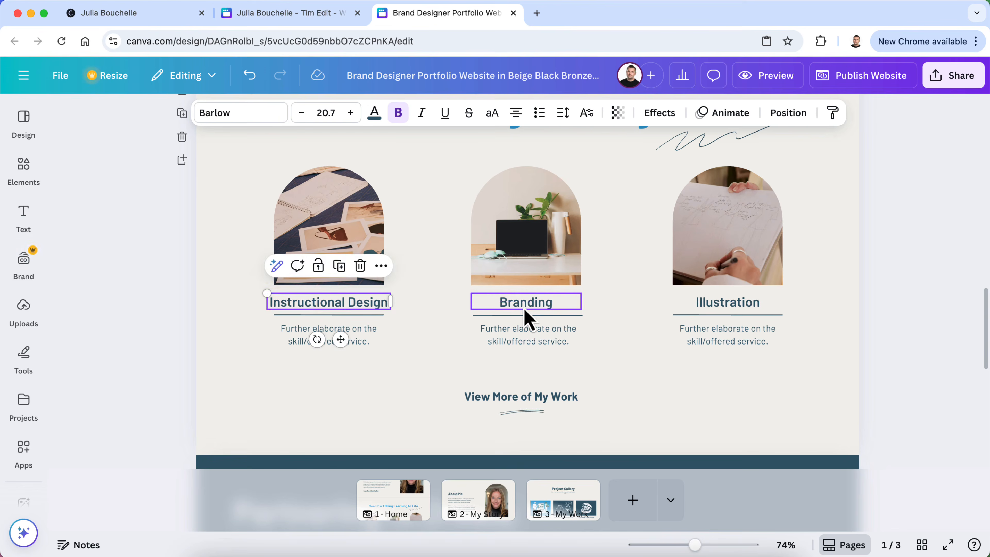
Rename the Branding card title to 'eLearning Development' and widen its text box
double_click(524, 303)
key(BackSpace)
text(eLearning Development)
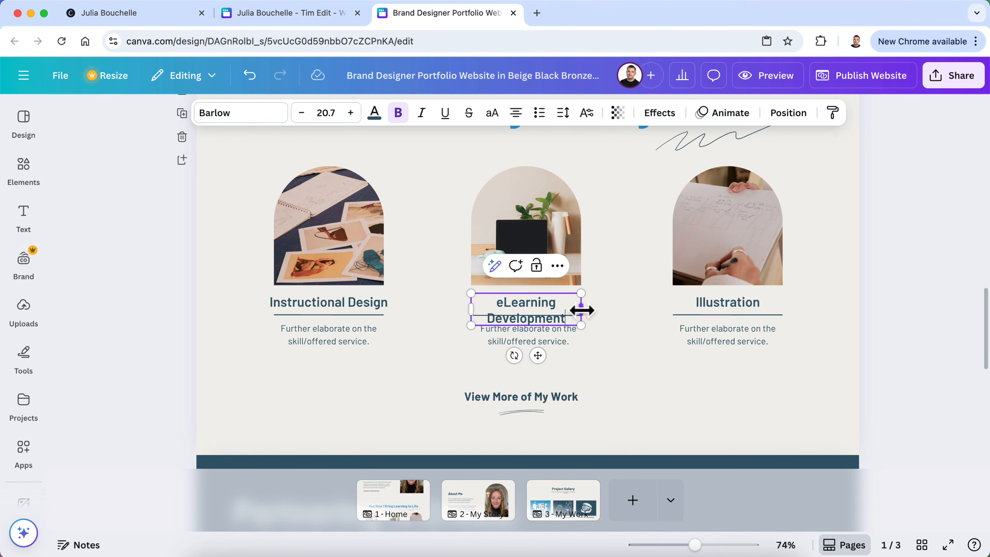
mouse_move(581, 308)
mouse_down()
mouse_move(621, 325)
mouse_move(621, 314)
mouse_move(588, 306)
mouse_up()
click(605, 324)
click(603, 306)
Rename the Illustration card title to 'Performance Support' and fit it on one line
double_click(714, 308)
text(P)
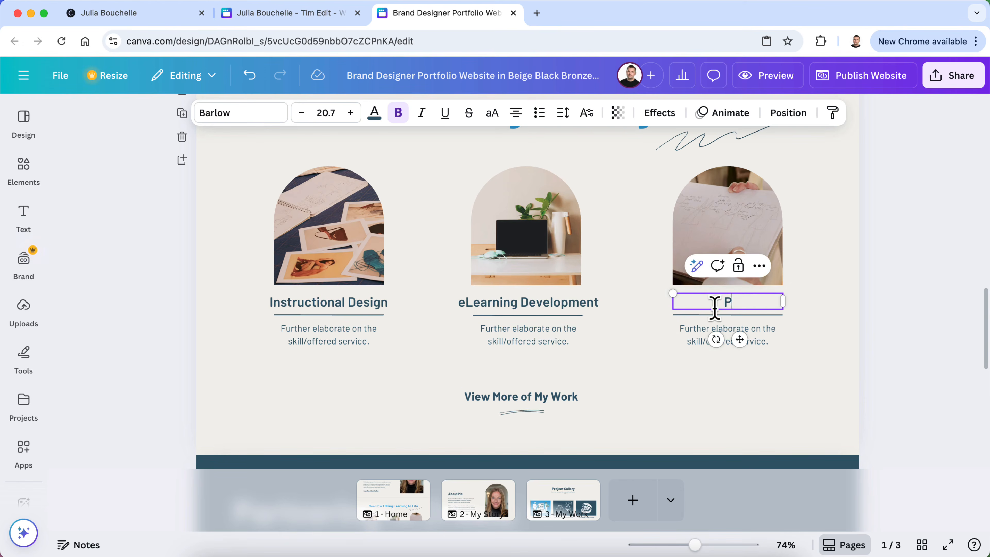
text(erformance Support)
mouse_move(782, 309)
mouse_down()
mouse_move(810, 315)
mouse_move(771, 306)
mouse_up()
click(877, 324)
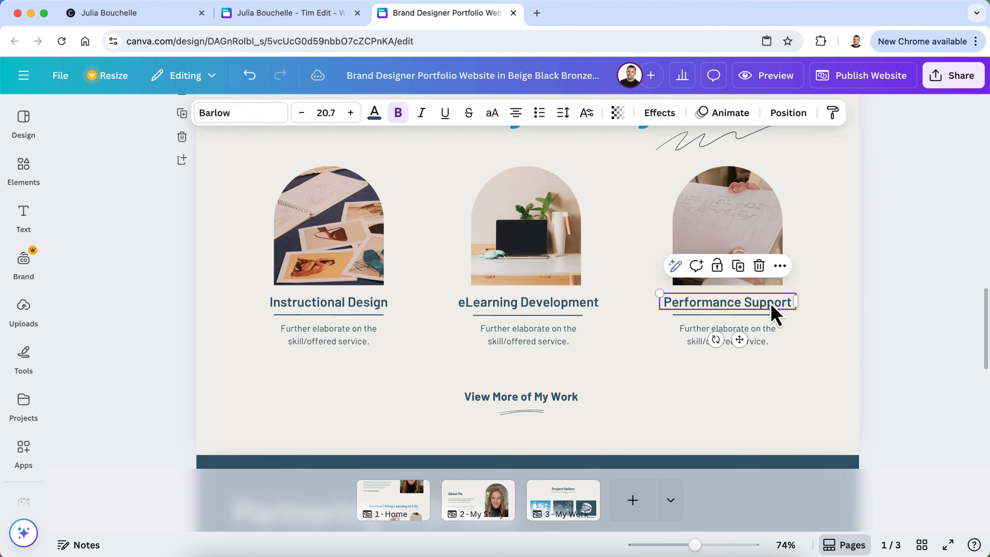
click(557, 541)
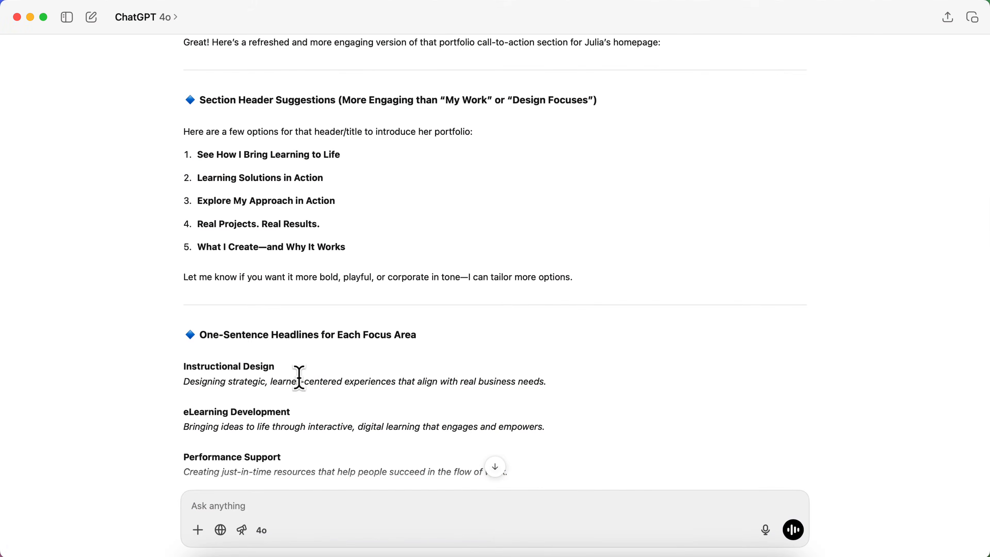
Paste the Instructional Design sentence over its placeholder, widen it to three lines and centre it
scroll(302, 382, down, 1)
drag(574, 355, 183, 360)
key(super+c)
click(320, 550)
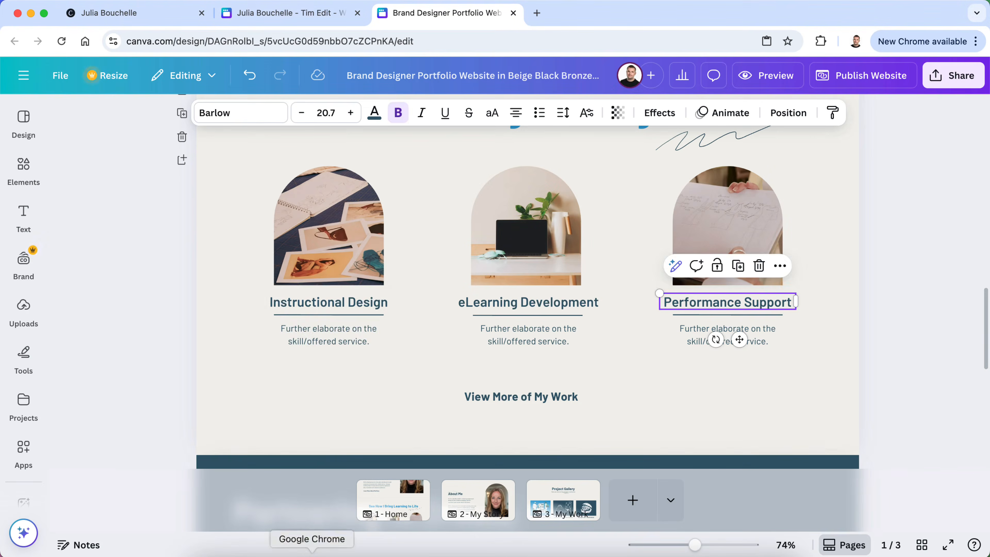
double_click(322, 338)
key(super+v)
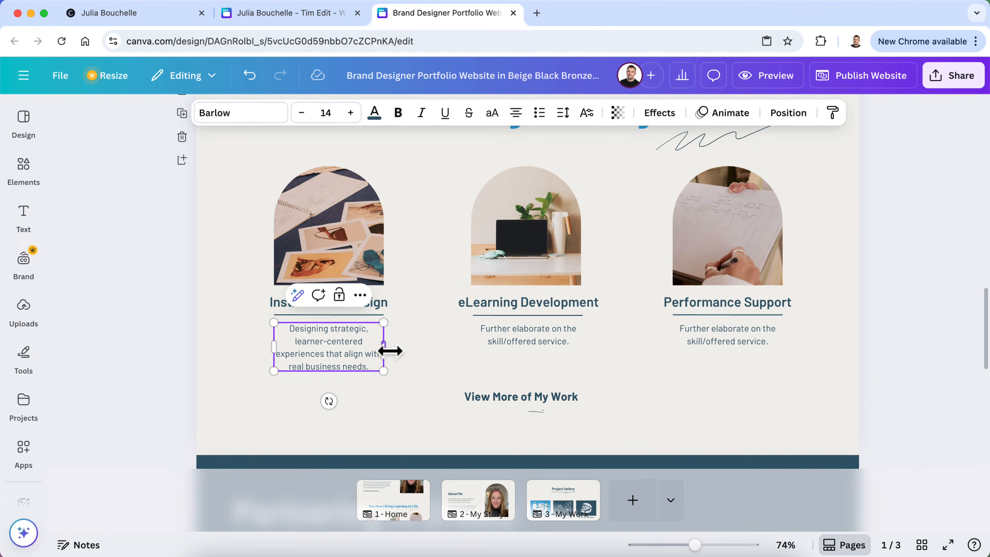
drag(385, 353, 353, 342)
click(369, 372)
click(361, 343)
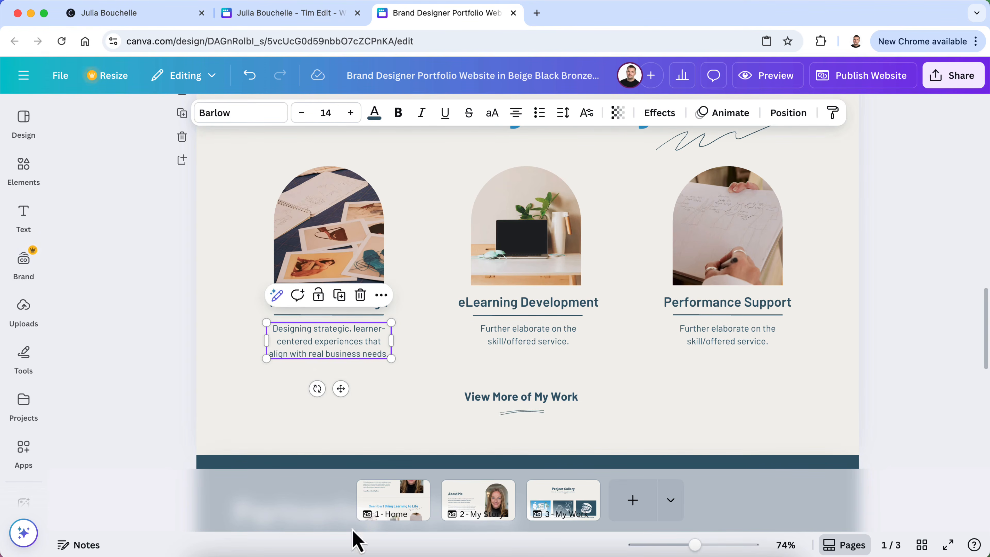
Copy the eLearning Development sentence from ChatGPT into its placeholder and widen it to three lines
click(552, 544)
triple_click(354, 403)
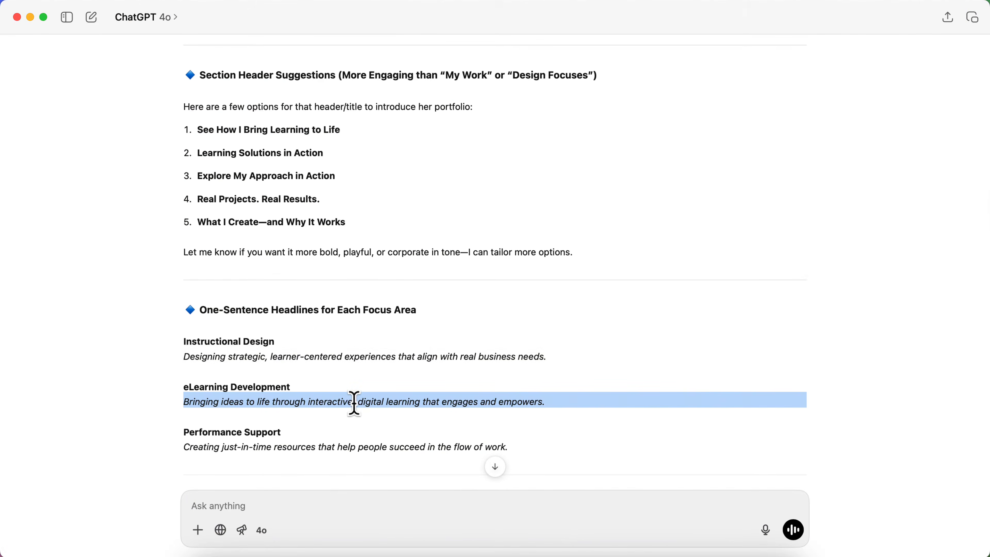
key(super+c)
click(312, 545)
click(530, 350)
click(523, 338)
key(super+v)
key(BackSpace)
click(640, 399)
click(569, 354)
drag(583, 345, 554, 343)
click(615, 371)
click(560, 355)
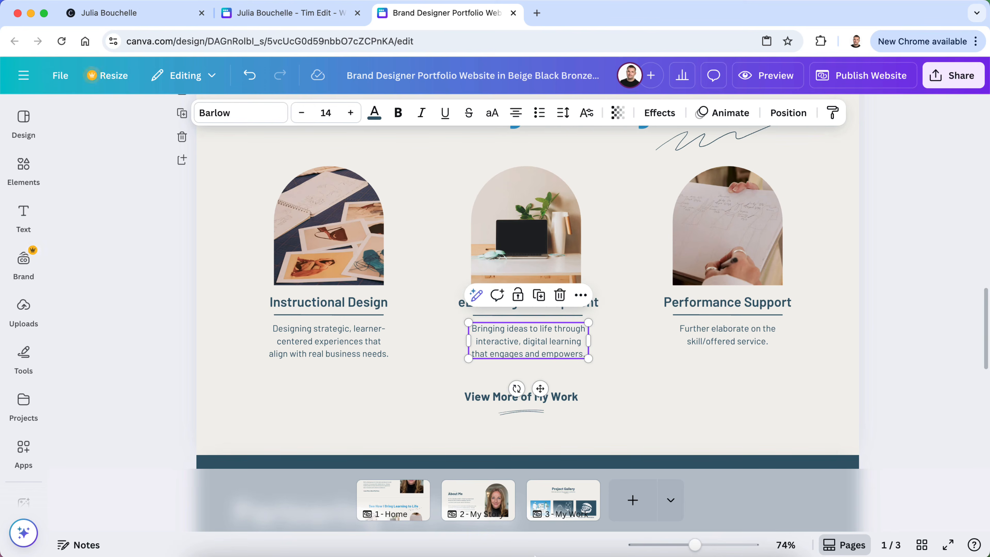
Give Performance Support 'Creating just-in-time resources that help people succeed in the flow of work.', widened and centred
click(557, 553)
triple_click(281, 447)
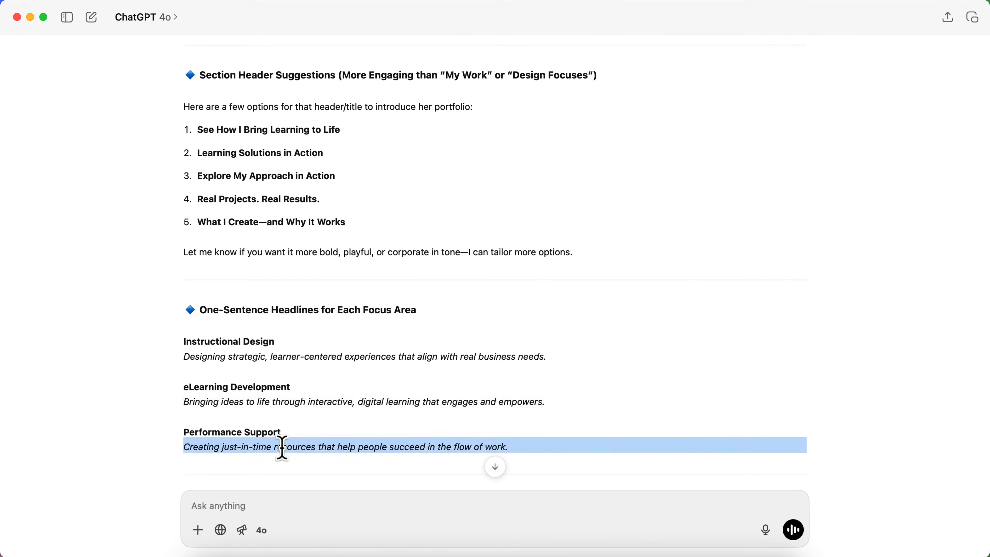
click(311, 553)
click(729, 345)
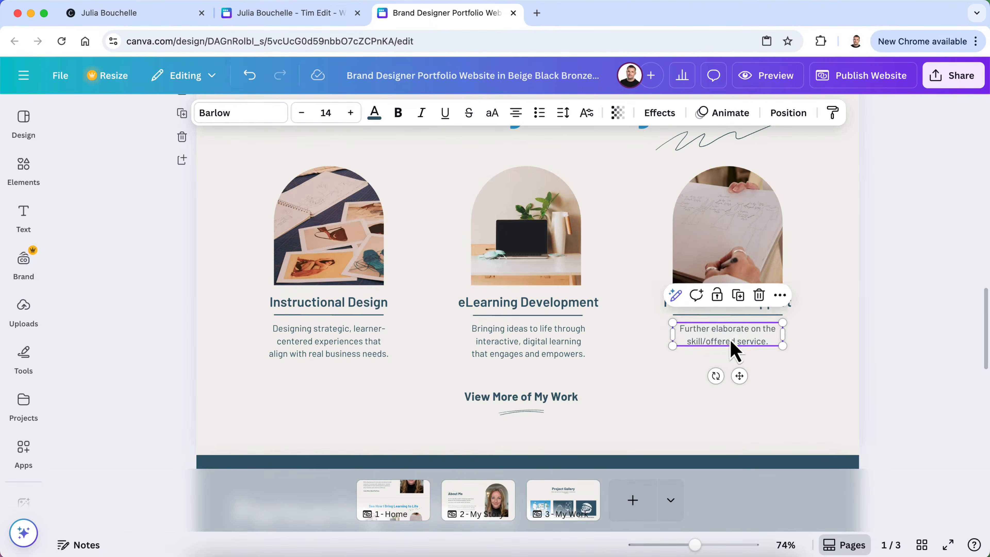
click(779, 347)
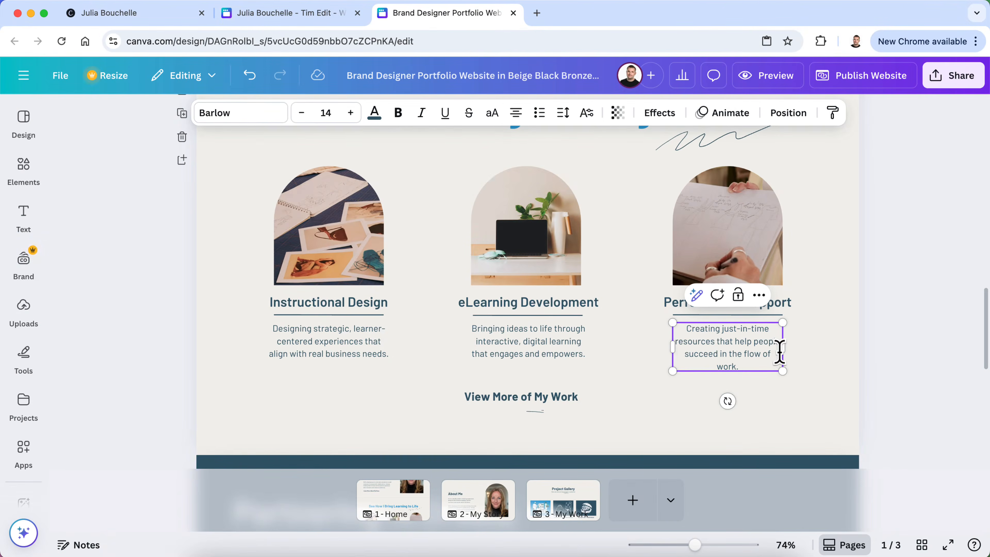
drag(785, 349, 753, 338)
click(904, 343)
click(935, 344)
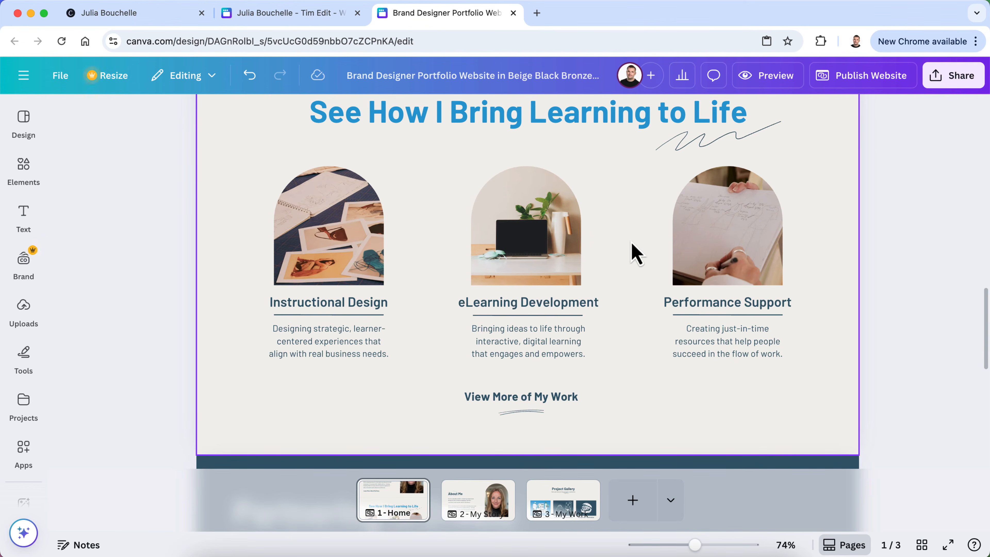
scroll(637, 253, up, 1)
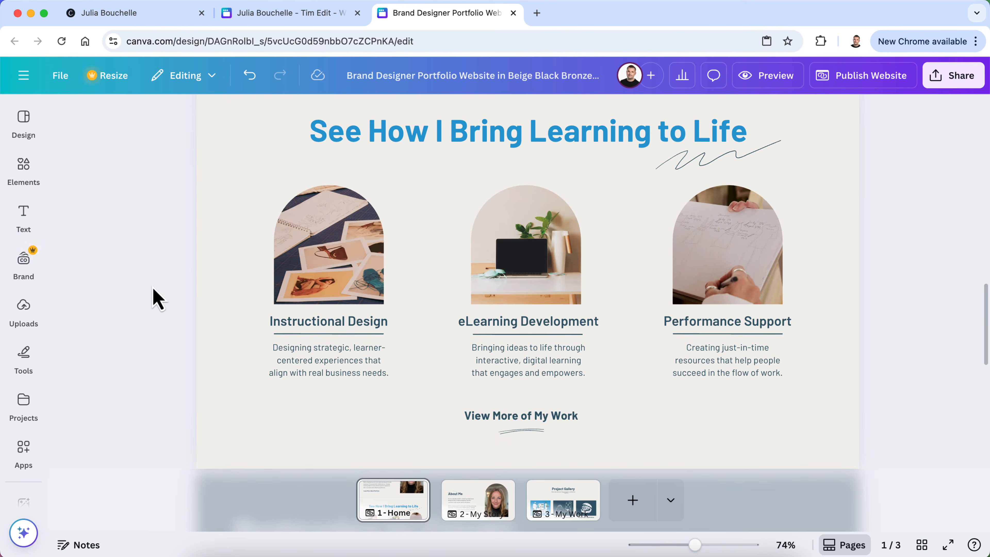
Check the current Instructional Design arch photo, then search the stock photos for 'design'
click(349, 251)
double_click(348, 263)
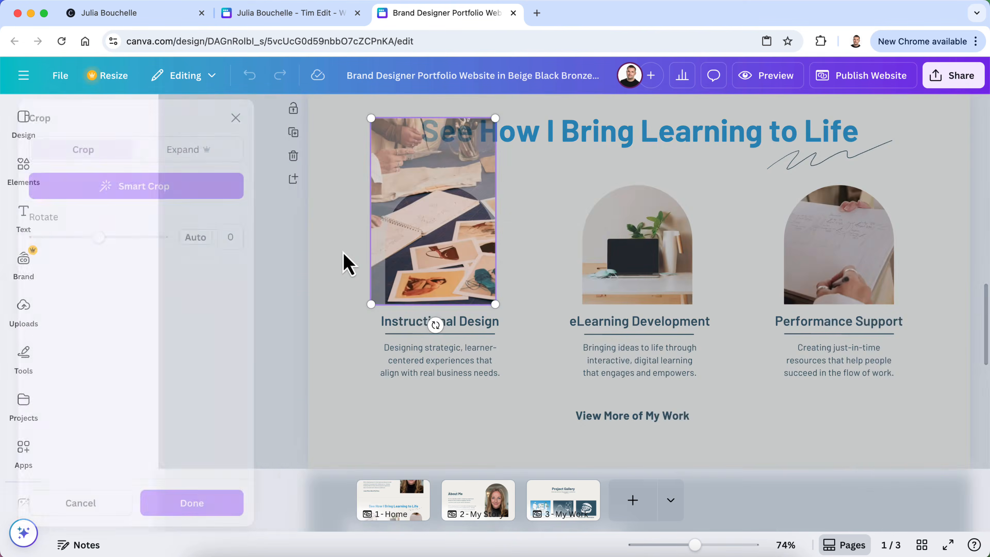
click(265, 117)
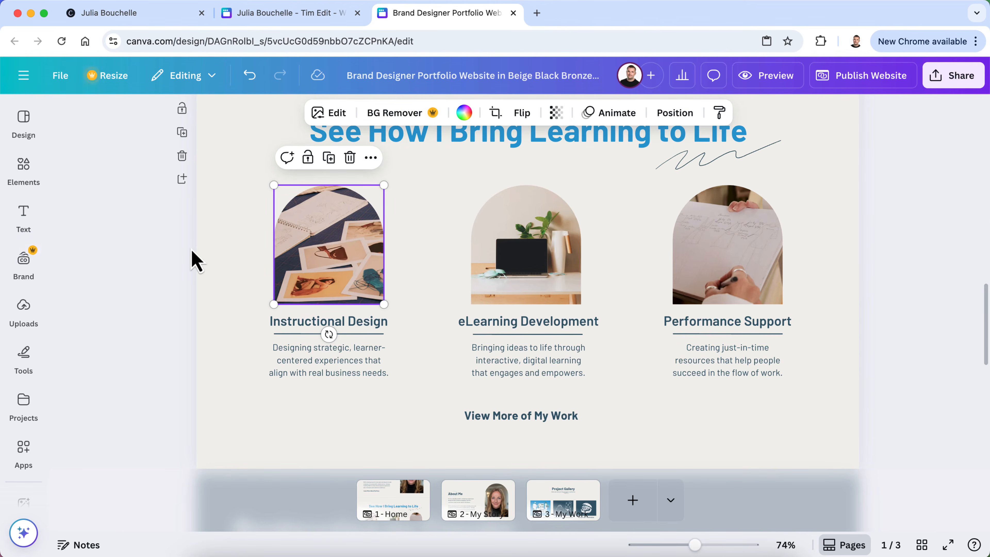
click(25, 177)
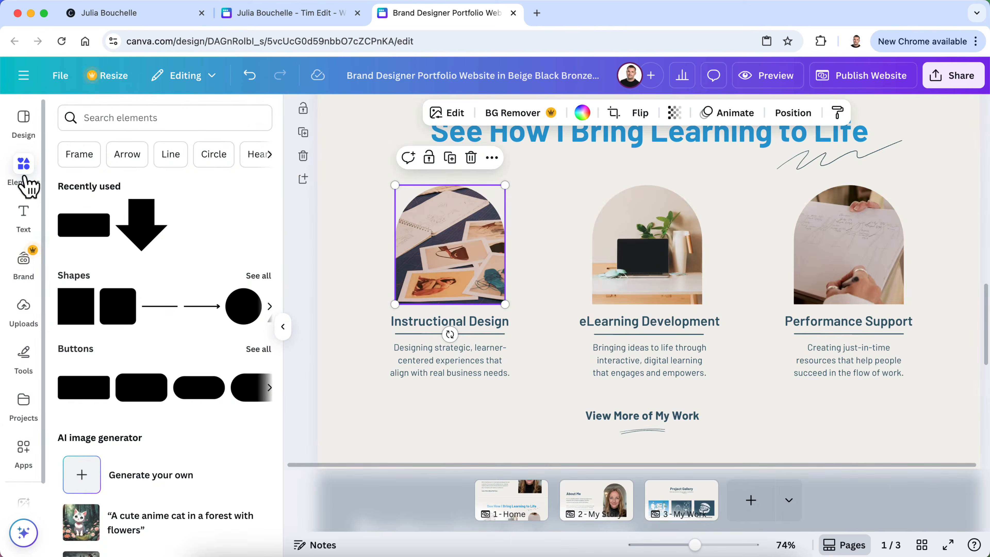
scroll(132, 245, down, 10)
scroll(132, 245, down, 9)
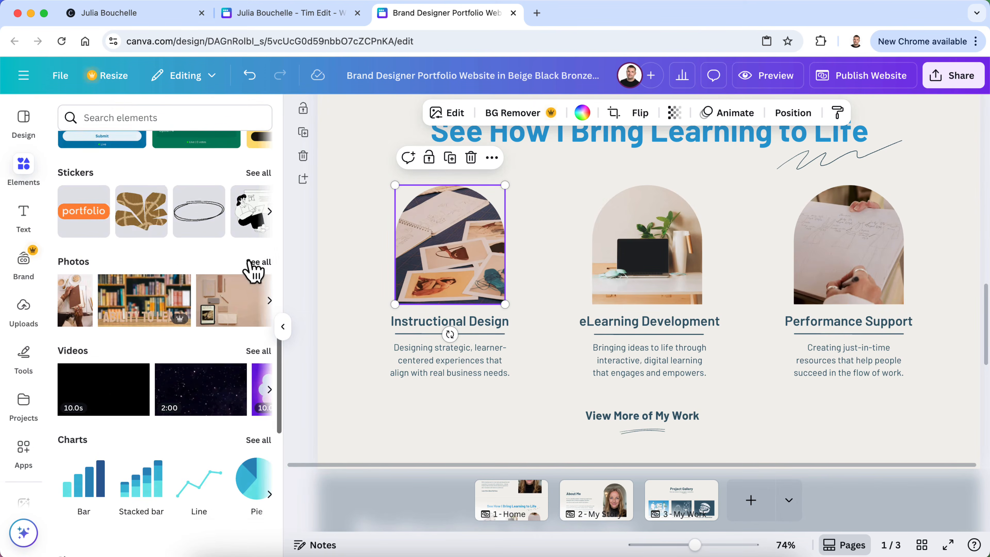
click(254, 261)
click(128, 145)
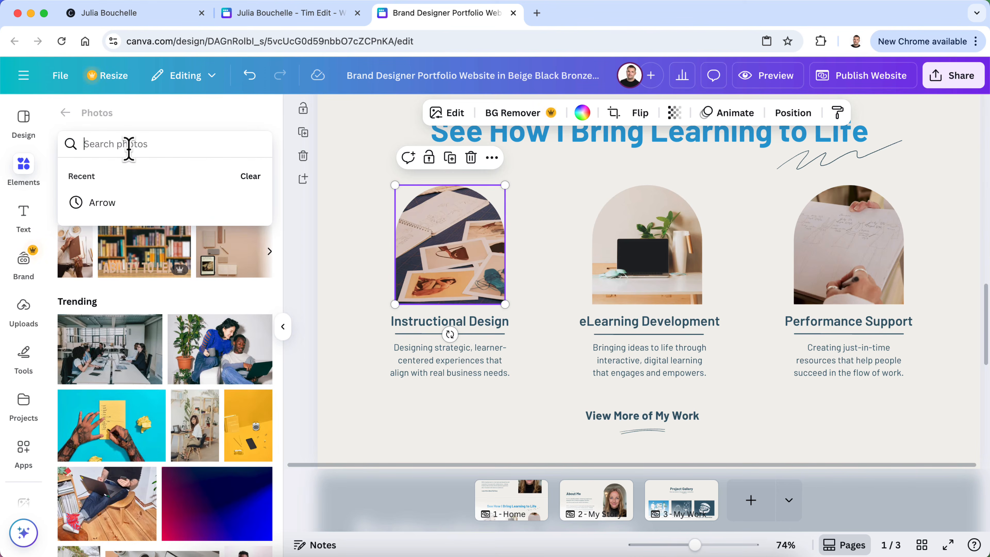
text(design)
key(Return)
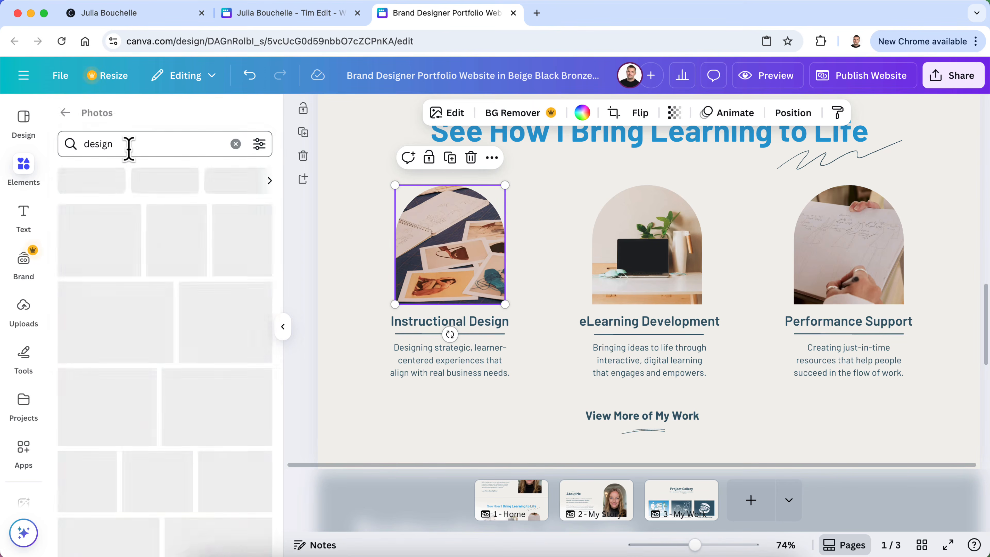
Search 'writing' and fit the laptop-and-pencil photo into the Instructional Design arch frame
scroll(159, 303, down, 5)
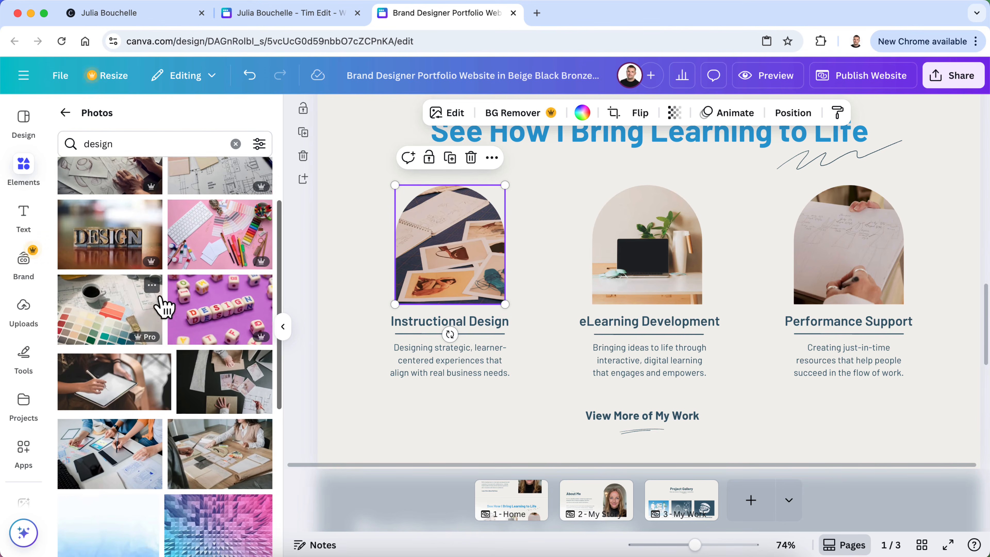
scroll(164, 306, down, 1)
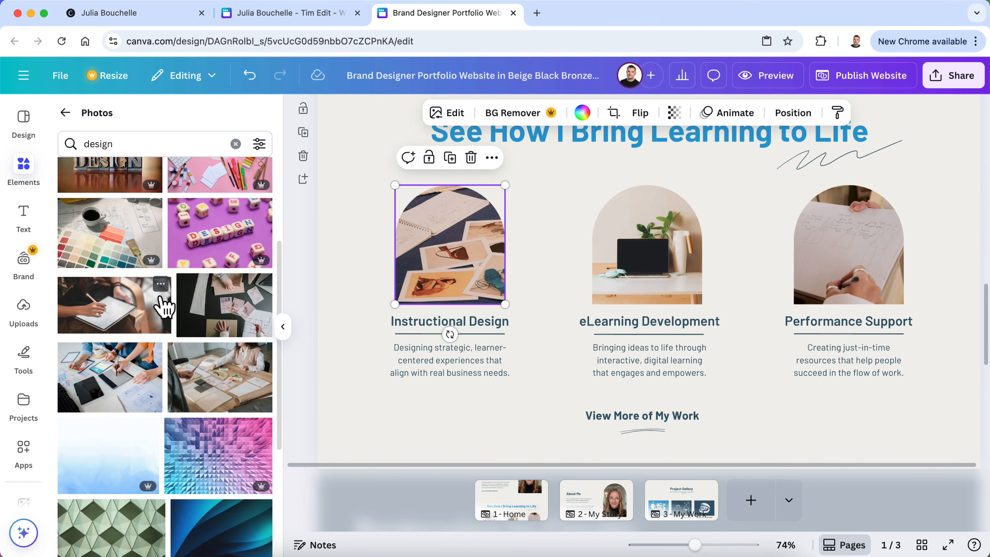
scroll(162, 304, down, 7)
click(154, 144)
double_click(155, 143)
text(writin)
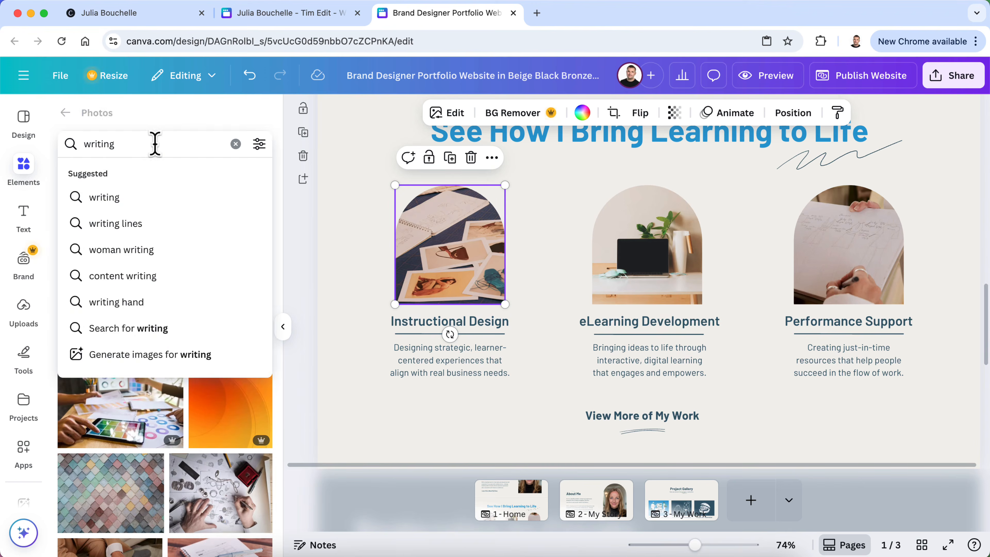
text(g)
key(Return)
scroll(178, 287, down, 4)
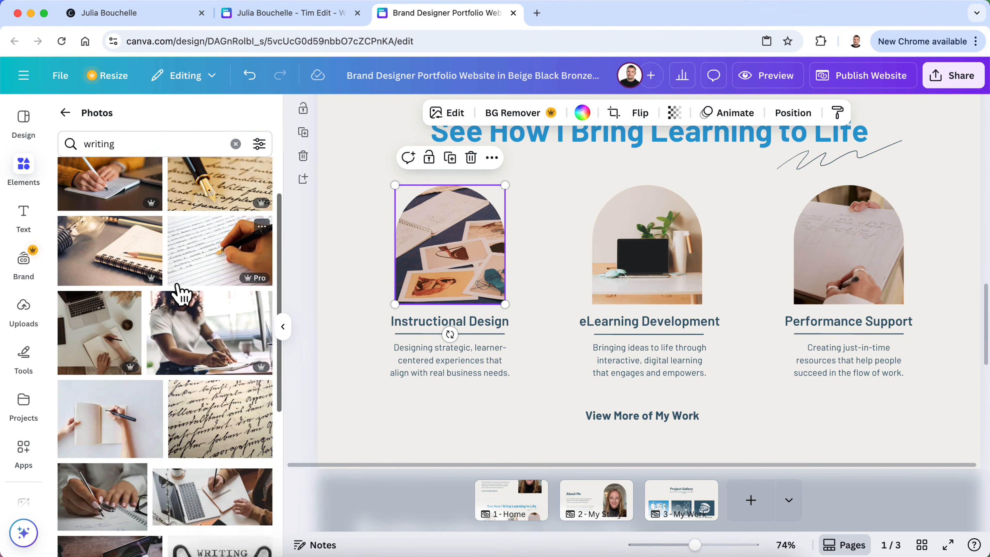
scroll(179, 294, down, 5)
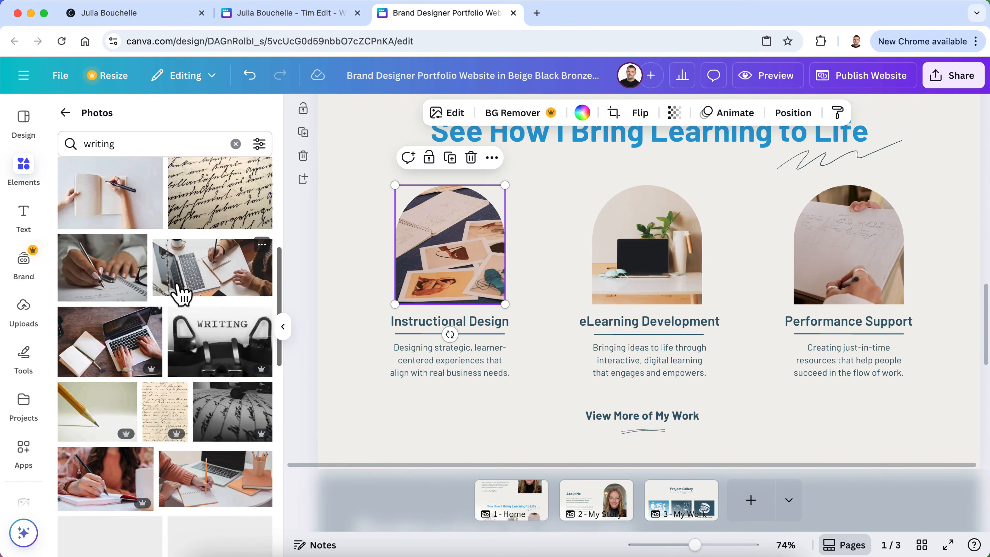
scroll(179, 294, down, 1)
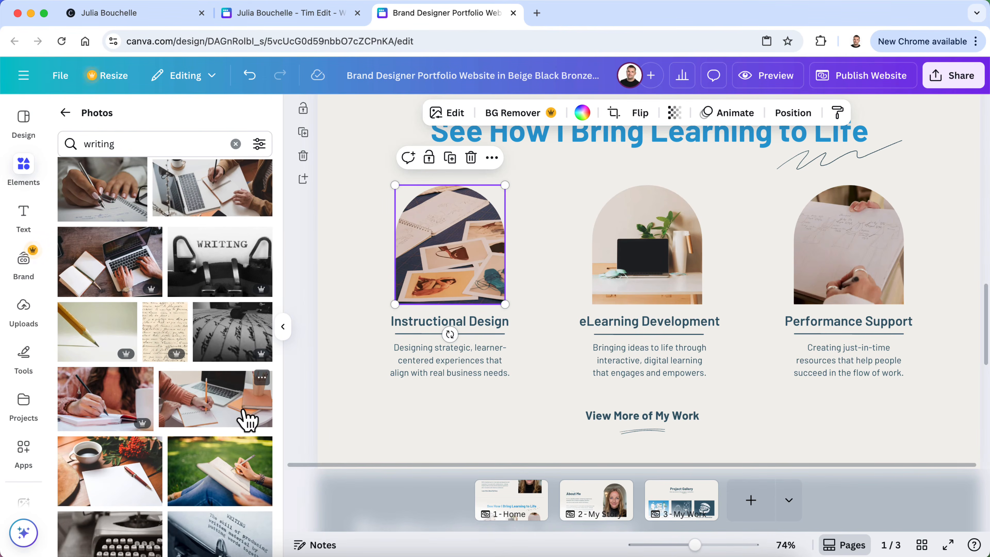
mouse_move(230, 416)
mouse_down()
mouse_move(459, 235)
mouse_move(468, 254)
mouse_move(493, 257)
mouse_up()
double_click(458, 262)
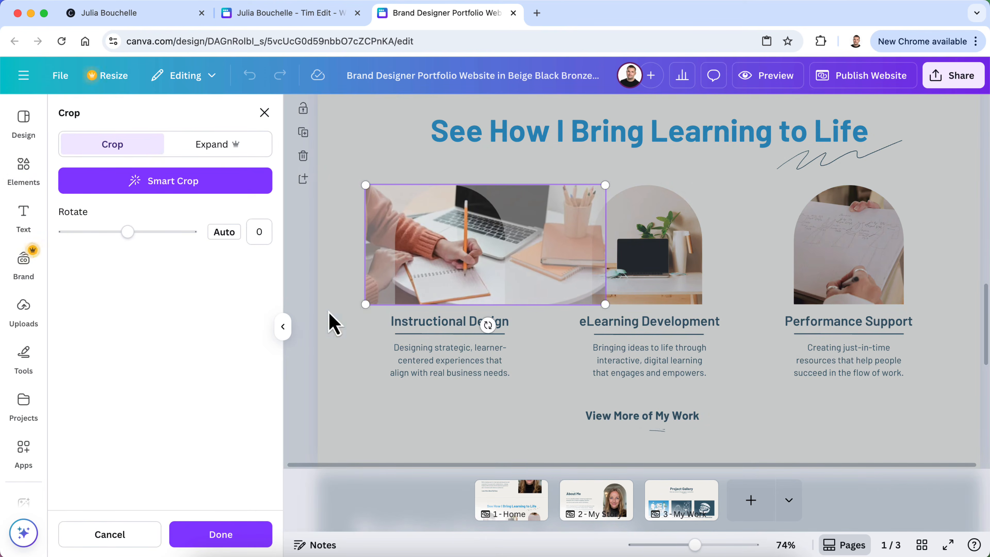
click(302, 331)
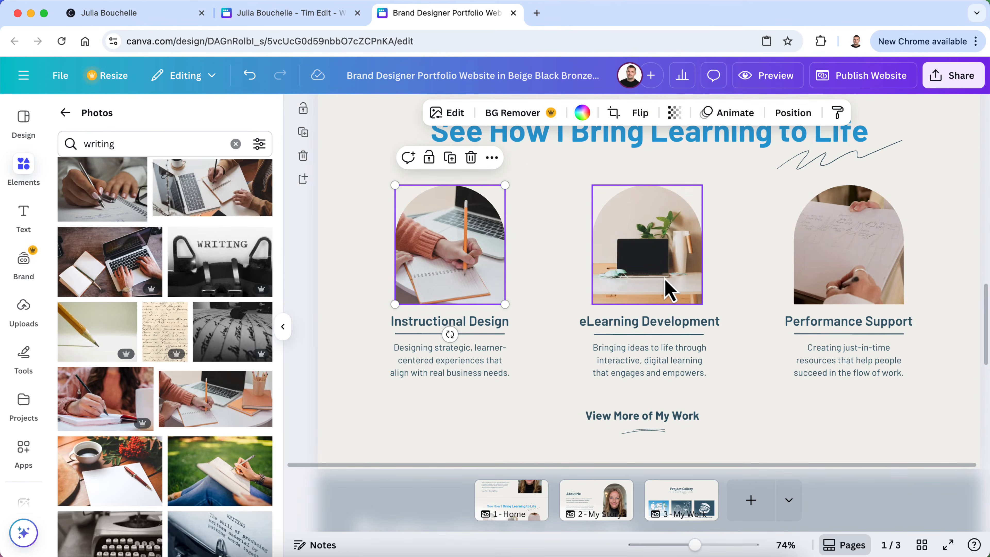
Search the stock photos for 'computer' and browse the results
click(122, 140)
text(computer)
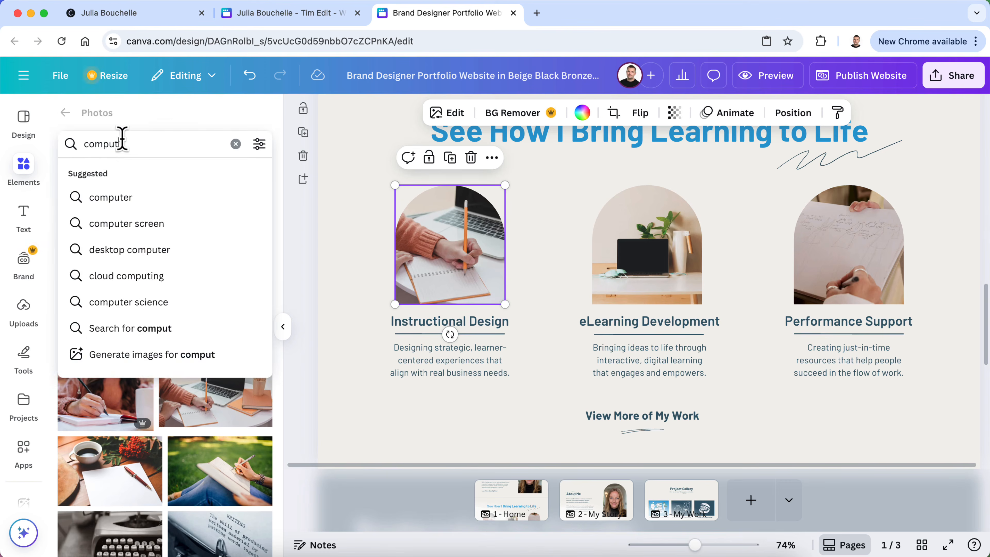
key(Return)
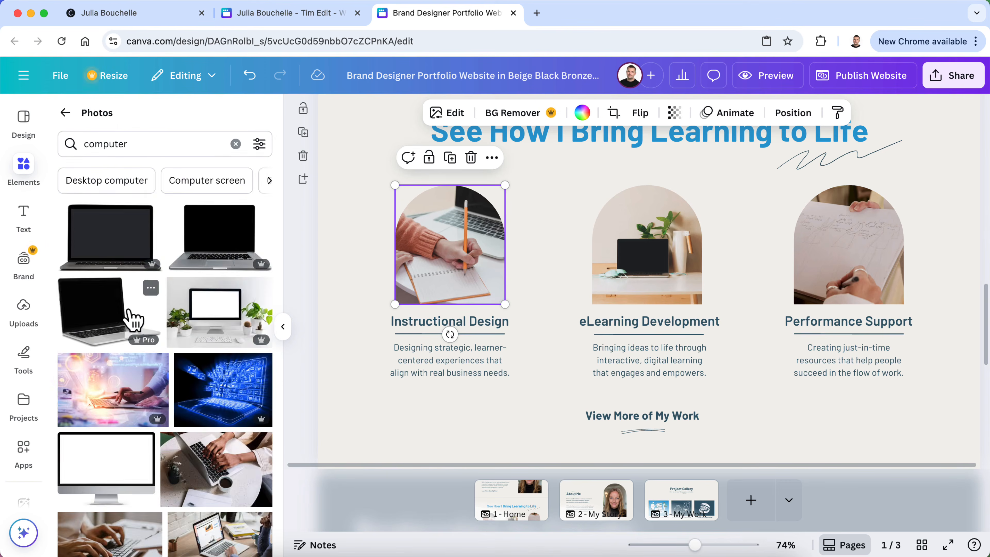
scroll(133, 317, down, 4)
scroll(133, 318, down, 2)
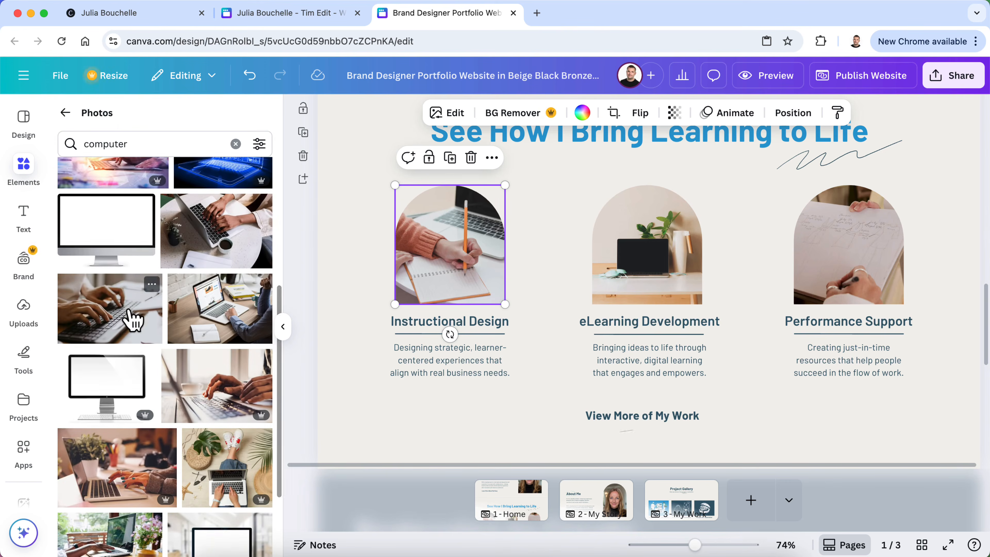
scroll(131, 319, down, 2)
scroll(108, 432, down, 3)
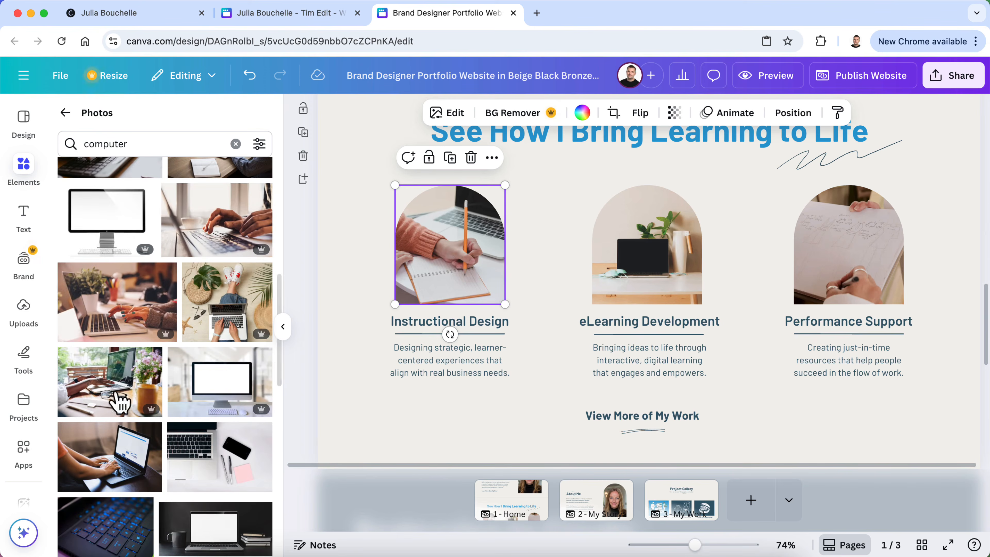
scroll(134, 323, down, 2)
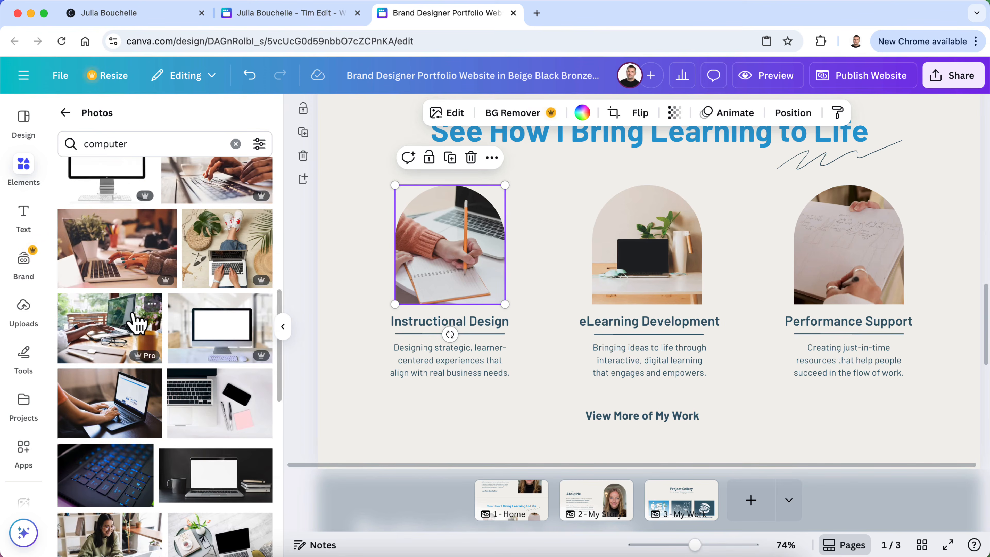
scroll(137, 323, down, 1)
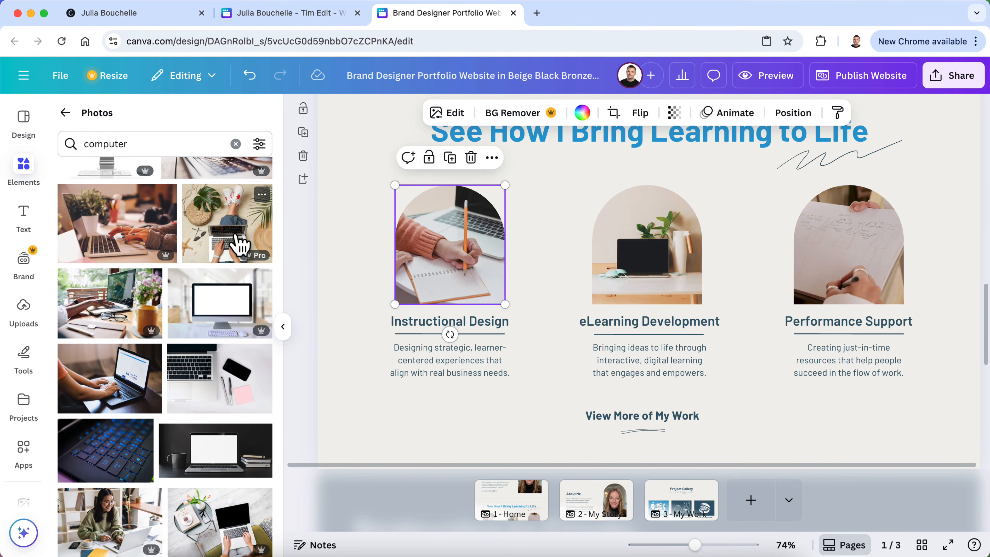
Place the overhead laptop photo in the eLearning Development arch, enlarging it and shifting it left
drag(232, 248, 652, 239)
double_click(642, 250)
drag(716, 186, 753, 151)
right_click(678, 240)
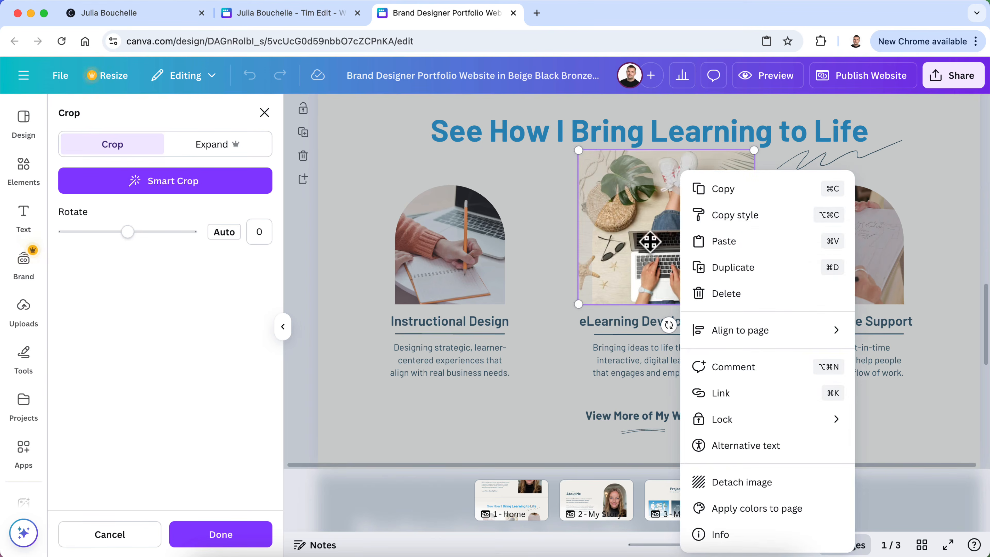
click(647, 249)
drag(636, 248, 607, 247)
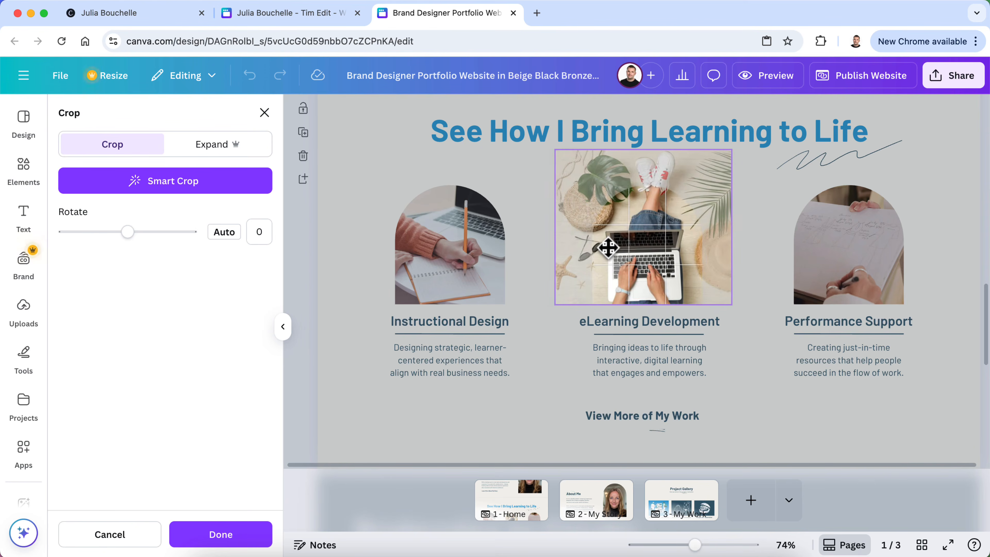
click(953, 288)
Replace the 'computer' photo search with 'document' and scroll through the stock results
scroll(698, 309, up, 10)
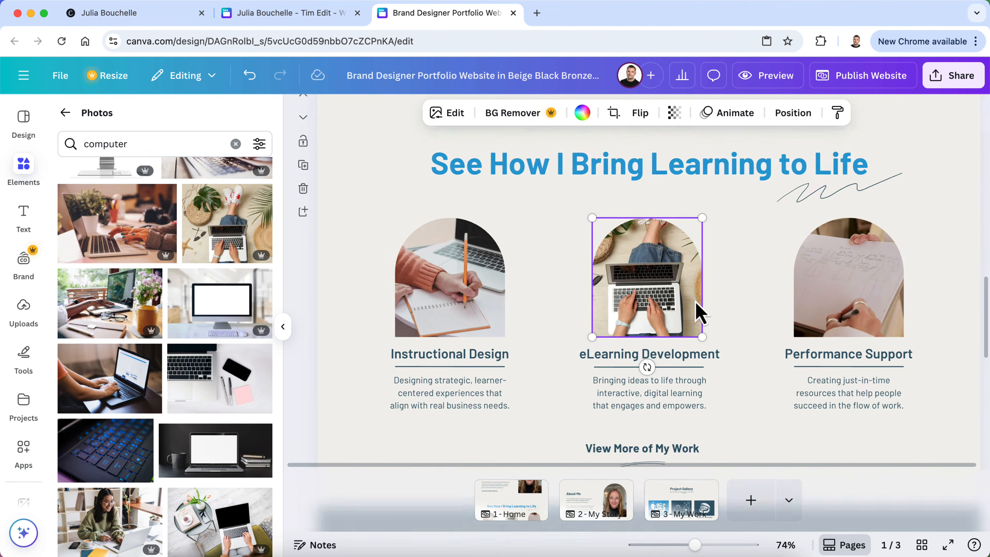
scroll(698, 312, up, 3)
scroll(698, 311, down, 10)
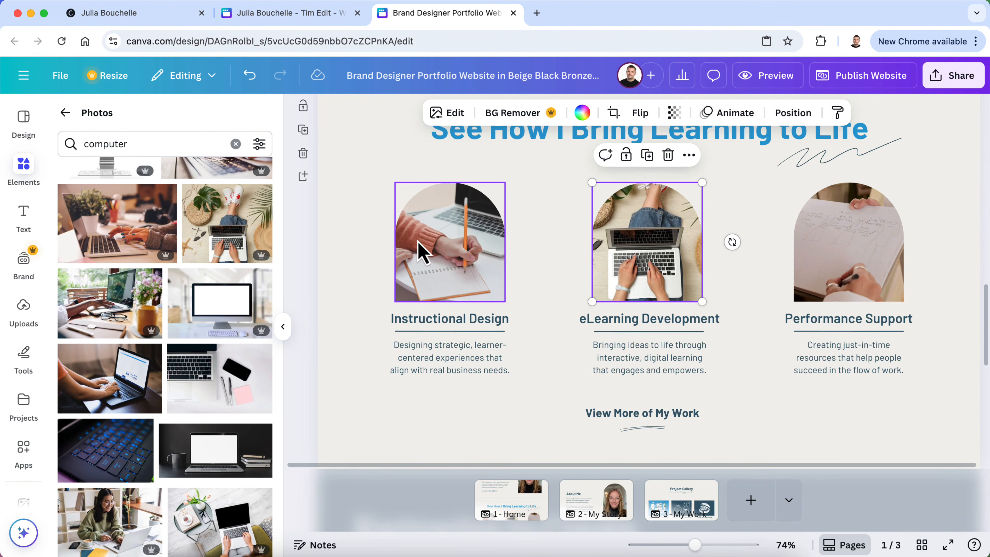
scroll(502, 167, up, 15)
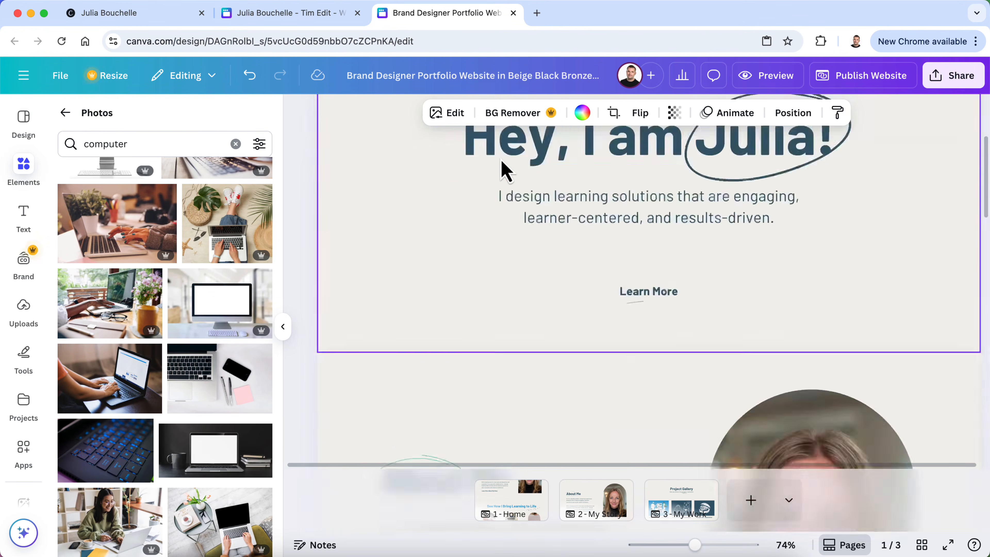
scroll(503, 168, down, 3)
scroll(503, 167, down, 10)
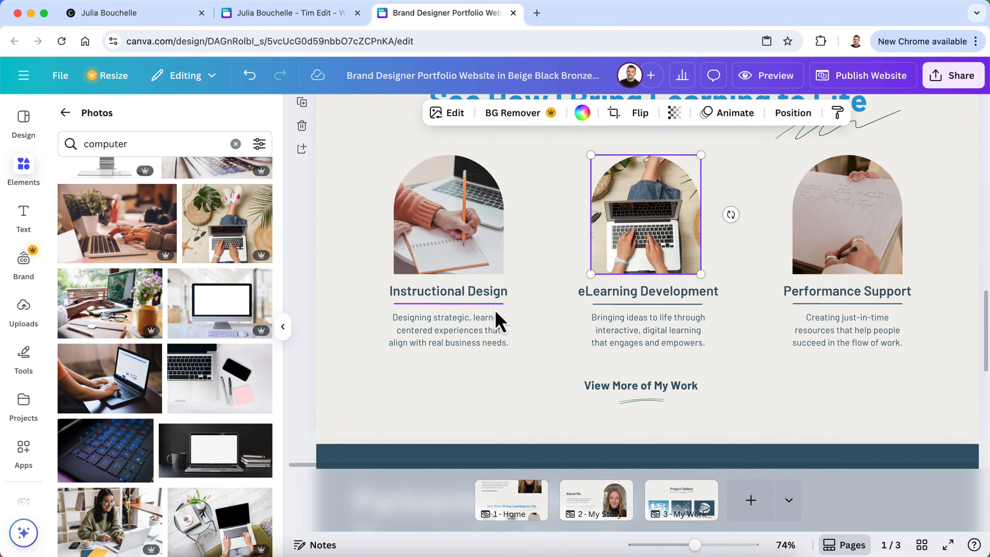
double_click(158, 148)
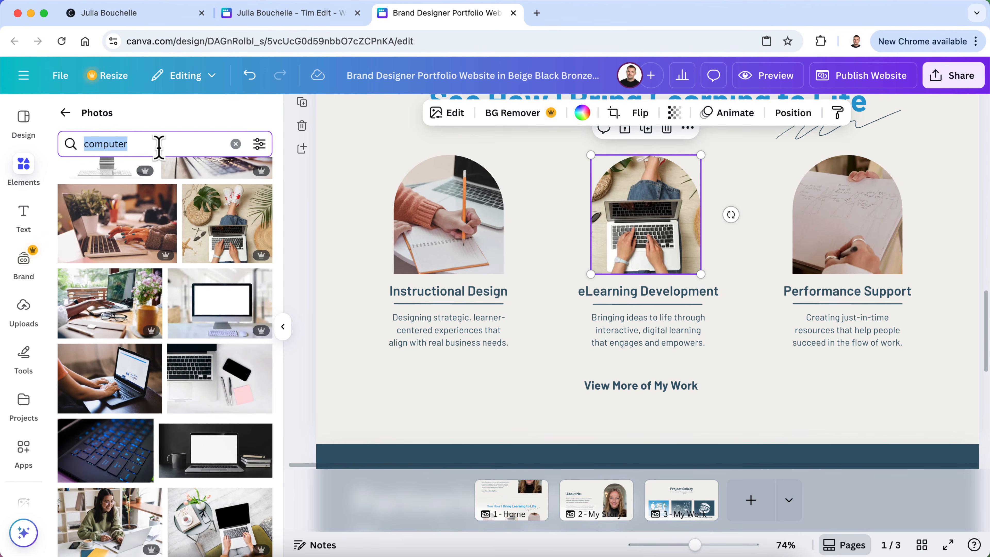
text(document)
key(Return)
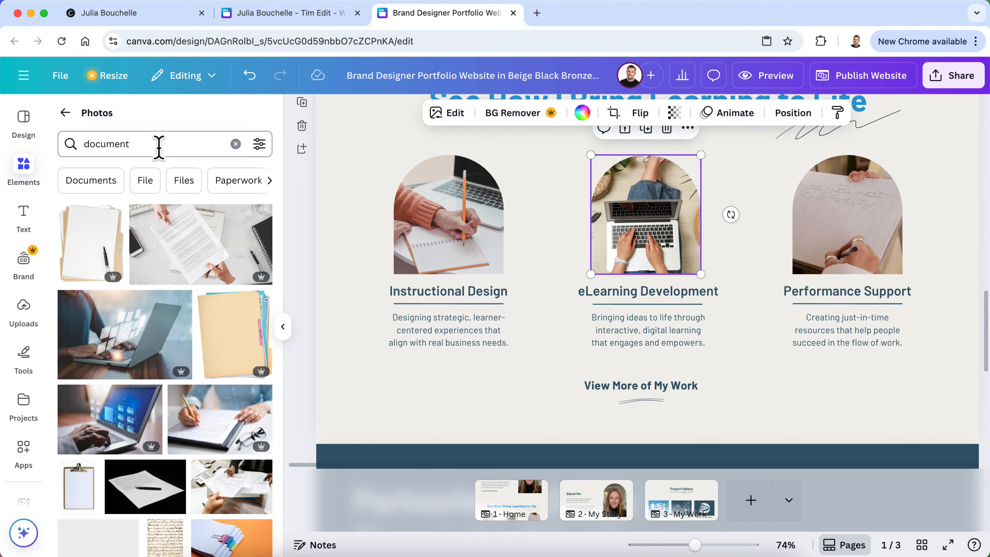
scroll(140, 288, down, 5)
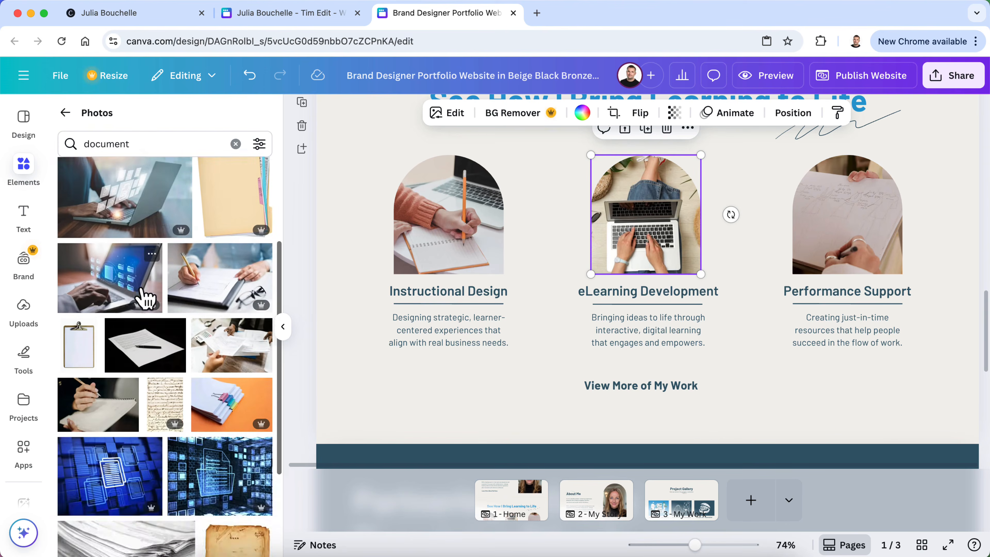
scroll(146, 298, up, 3)
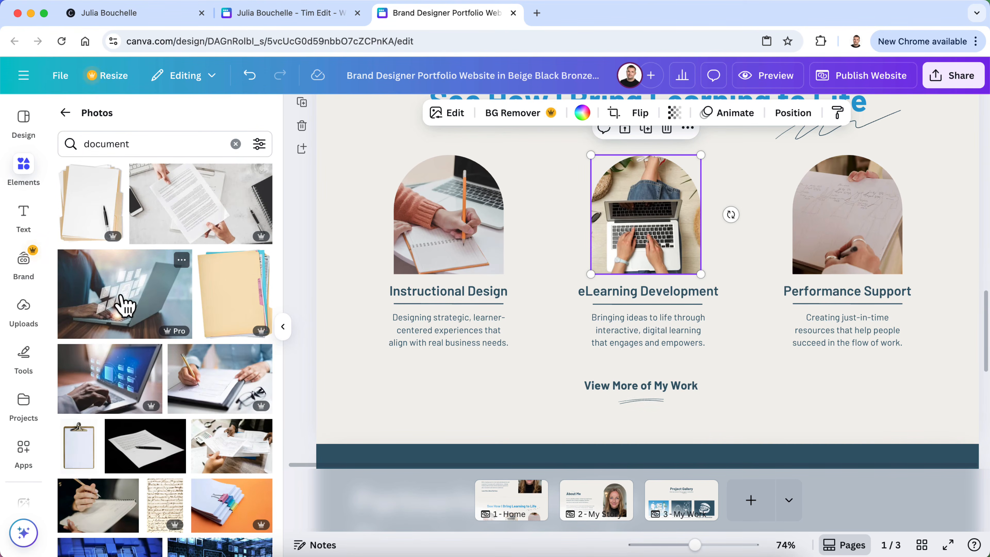
scroll(125, 310, down, 2)
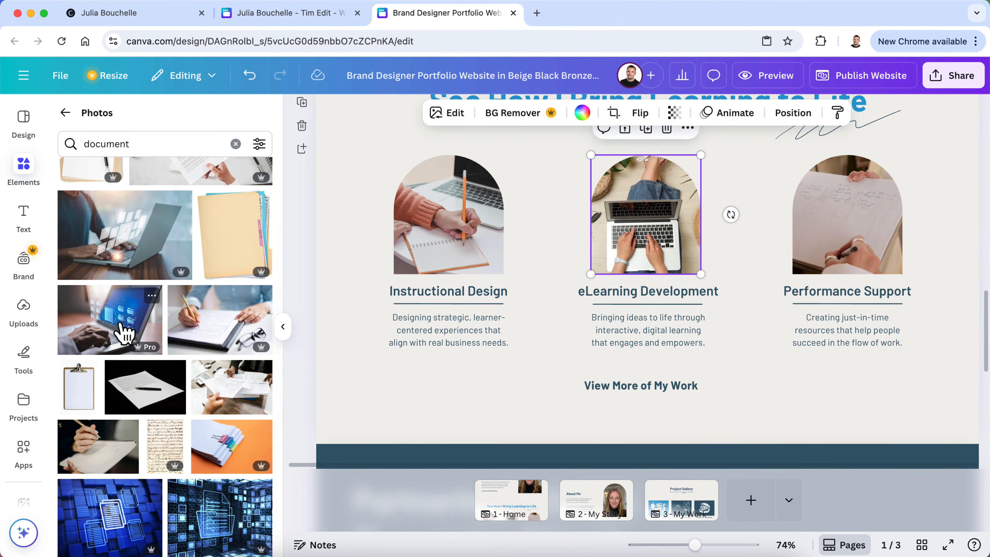
scroll(124, 323, down, 3)
scroll(125, 331, down, 1)
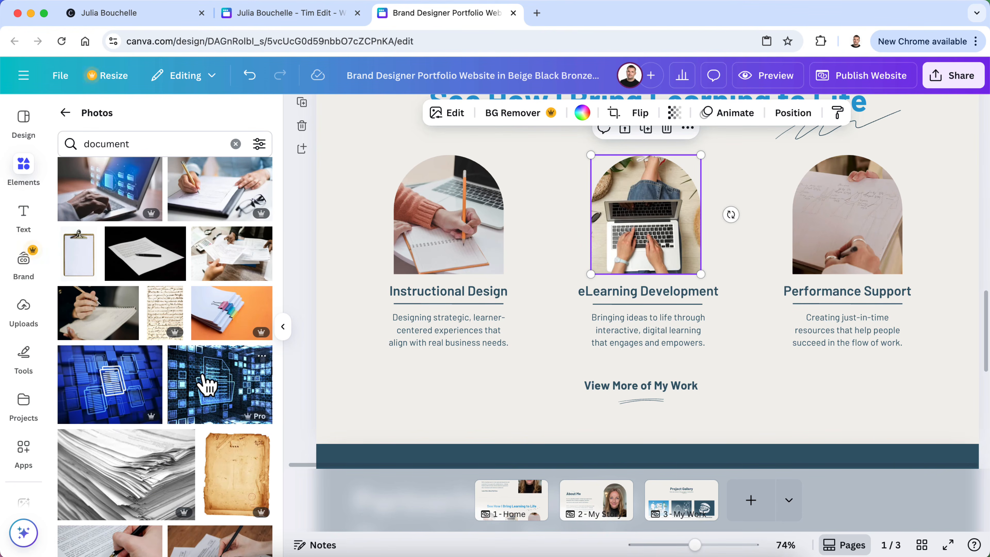
scroll(206, 384, down, 3)
scroll(233, 353, down, 3)
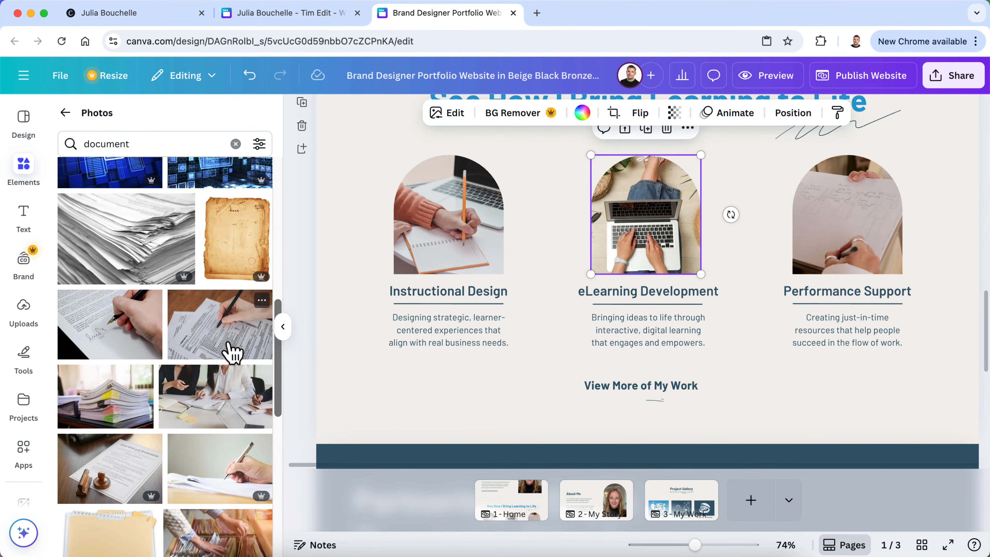
scroll(233, 353, down, 2)
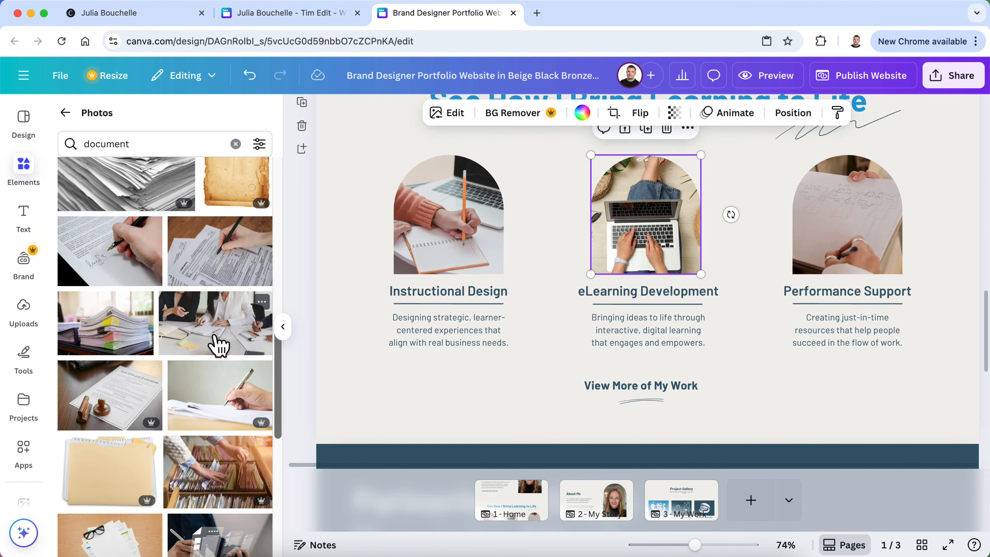
scroll(172, 321, down, 3)
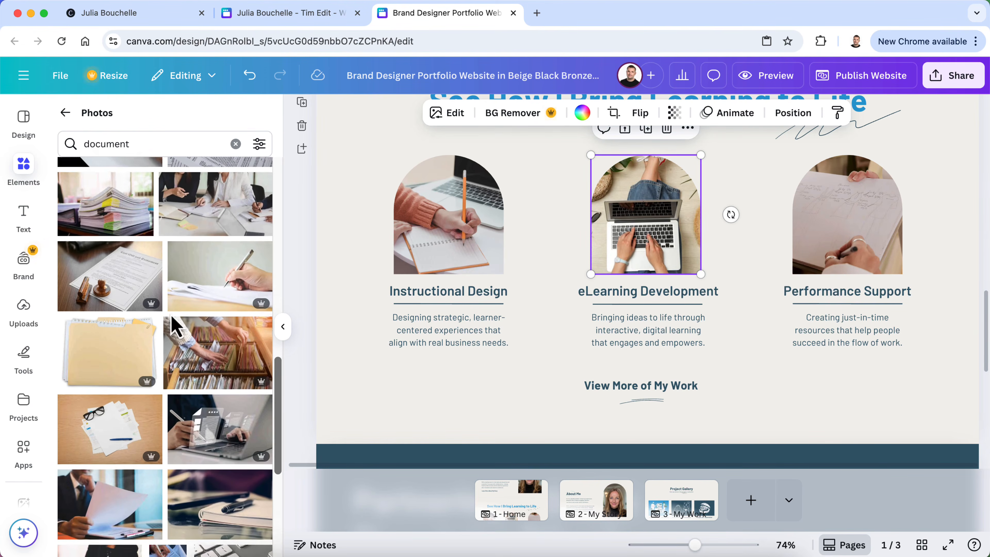
scroll(174, 324, down, 3)
scroll(224, 333, down, 6)
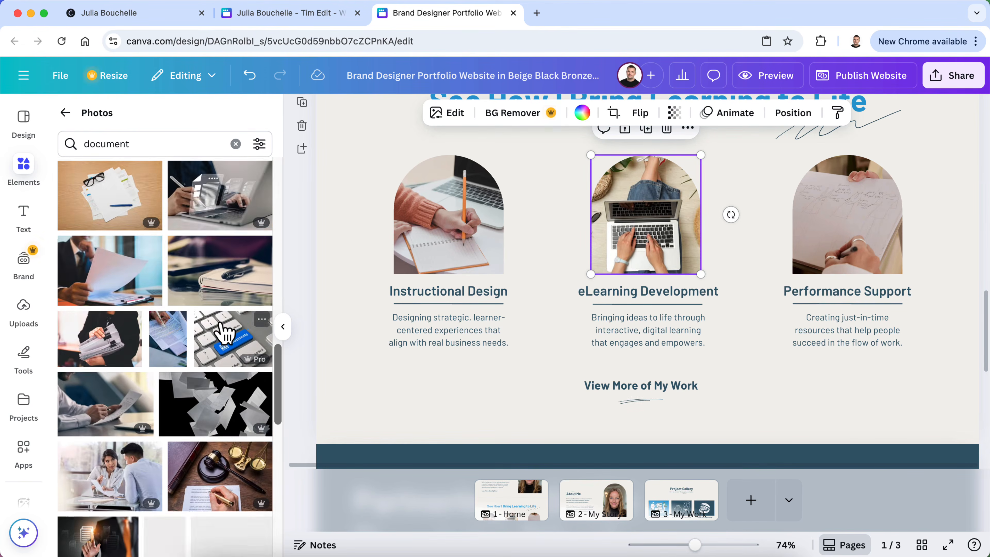
scroll(218, 345, down, 6)
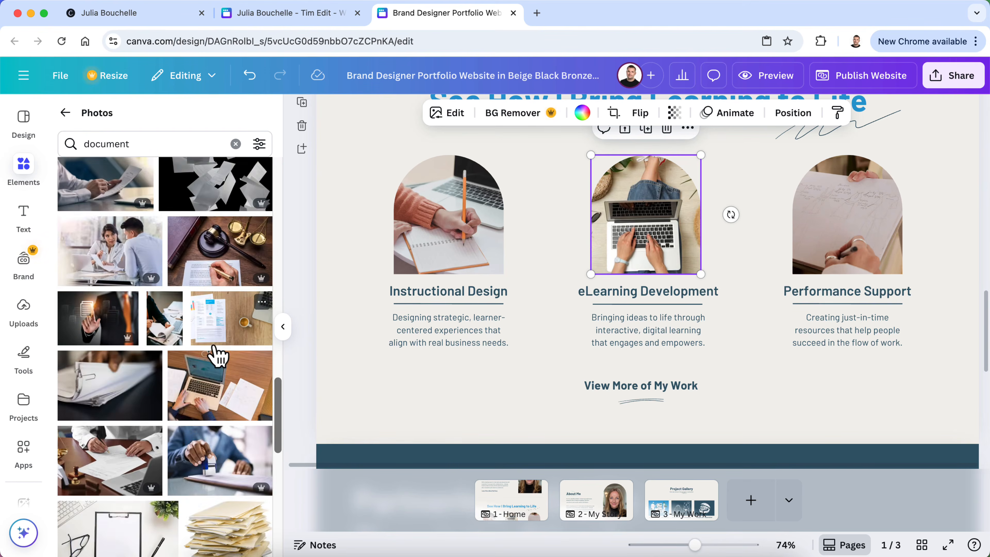
scroll(218, 355, down, 2)
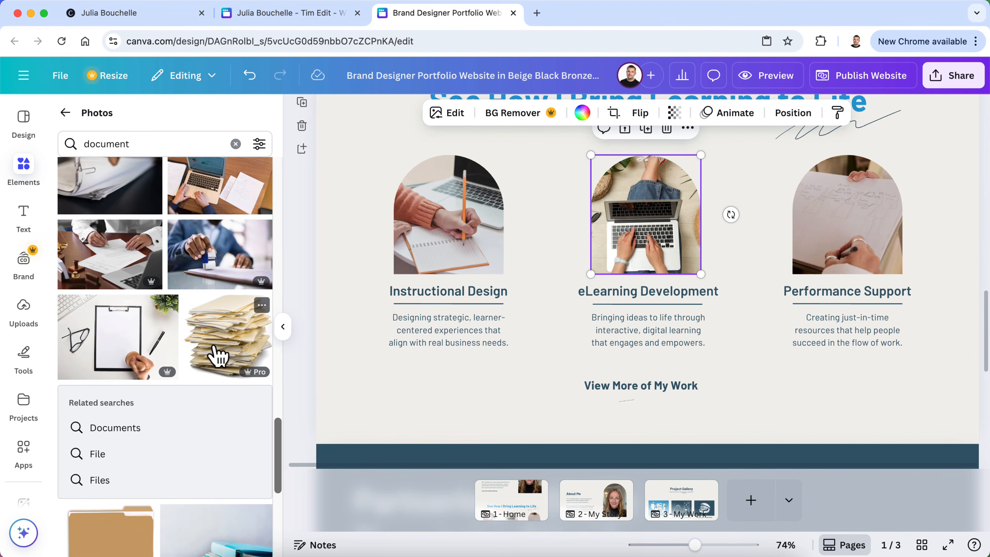
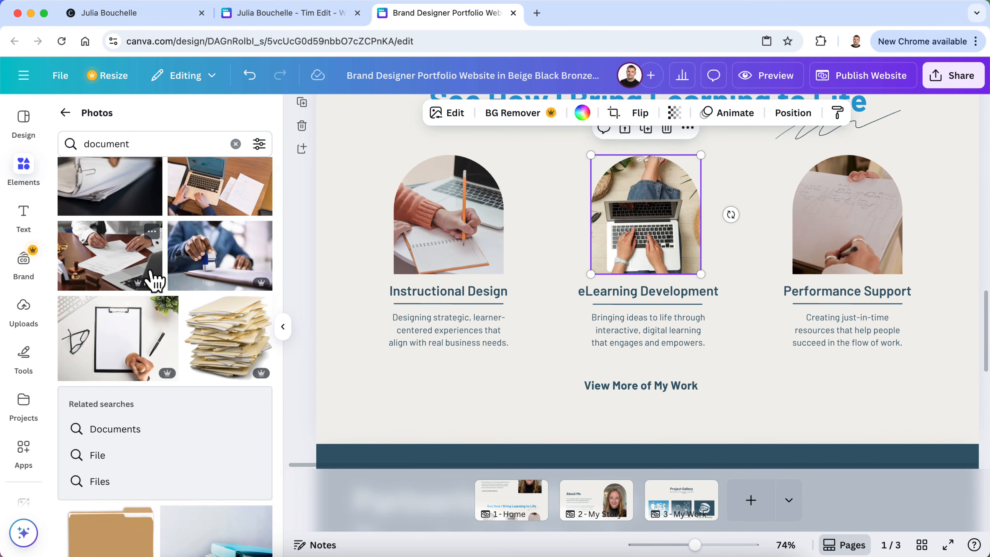
Find the hand-signing photo in the 'document' results and drop it into the Performance Support frame
scroll(154, 280, down, 8)
scroll(155, 280, down, 6)
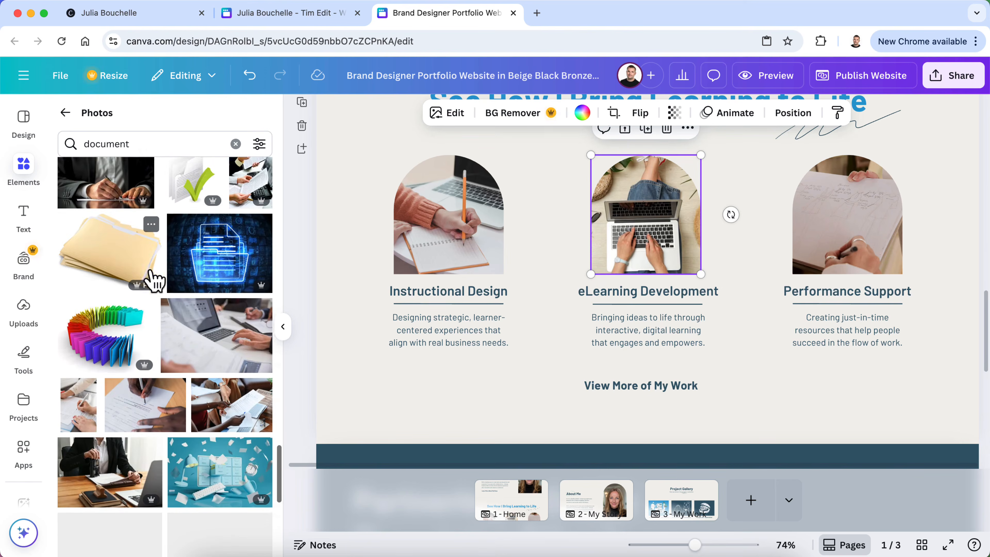
scroll(155, 280, down, 1)
scroll(152, 275, down, 5)
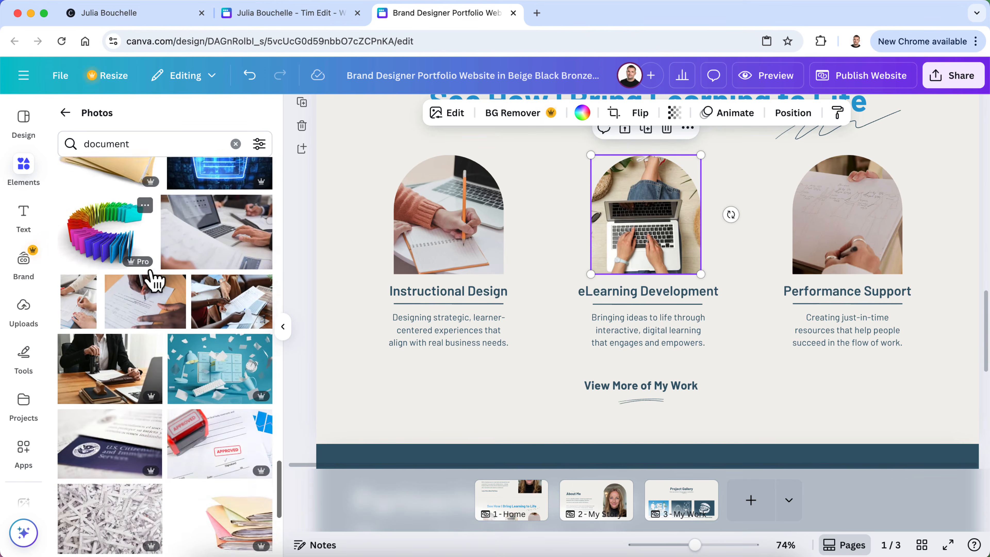
scroll(155, 279, down, 1)
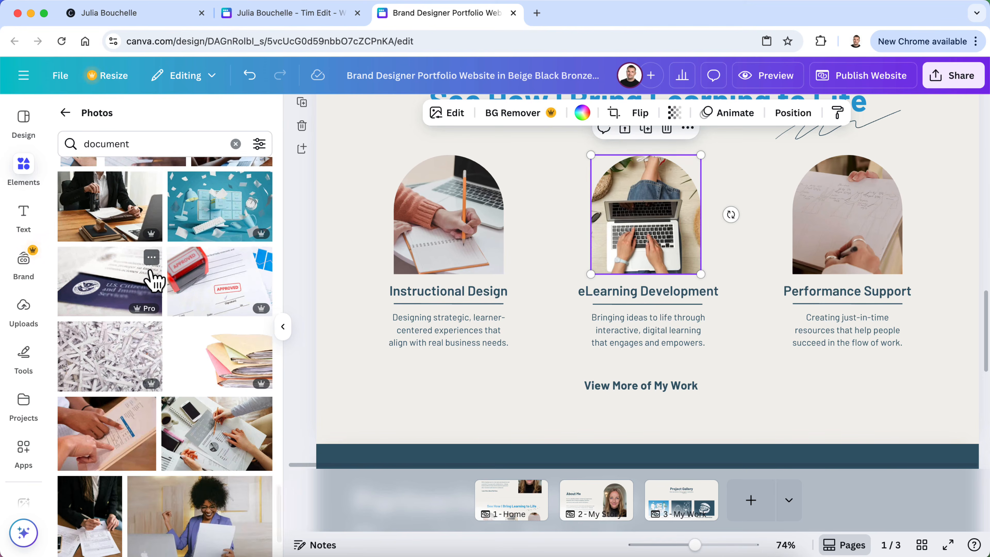
scroll(155, 280, down, 2)
scroll(154, 280, down, 2)
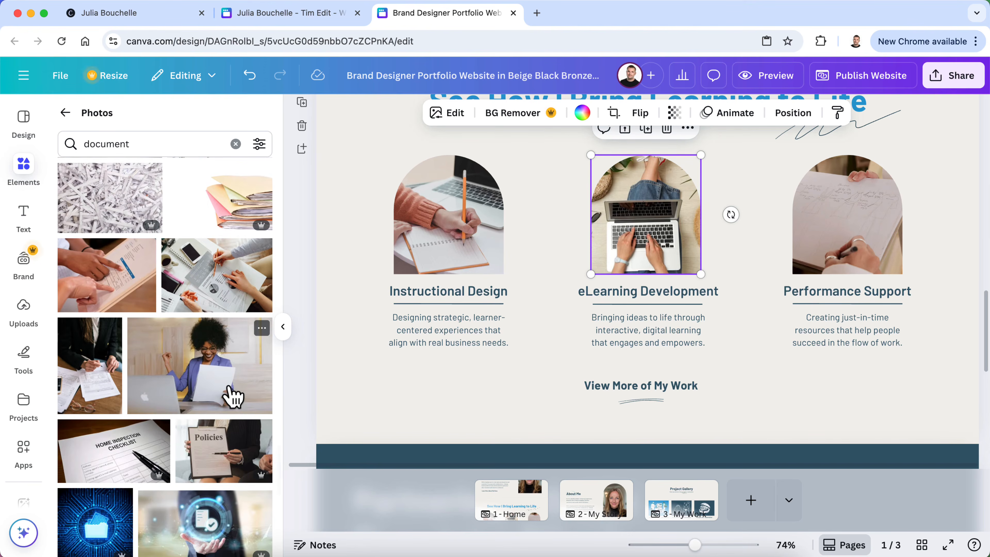
scroll(234, 396, down, 7)
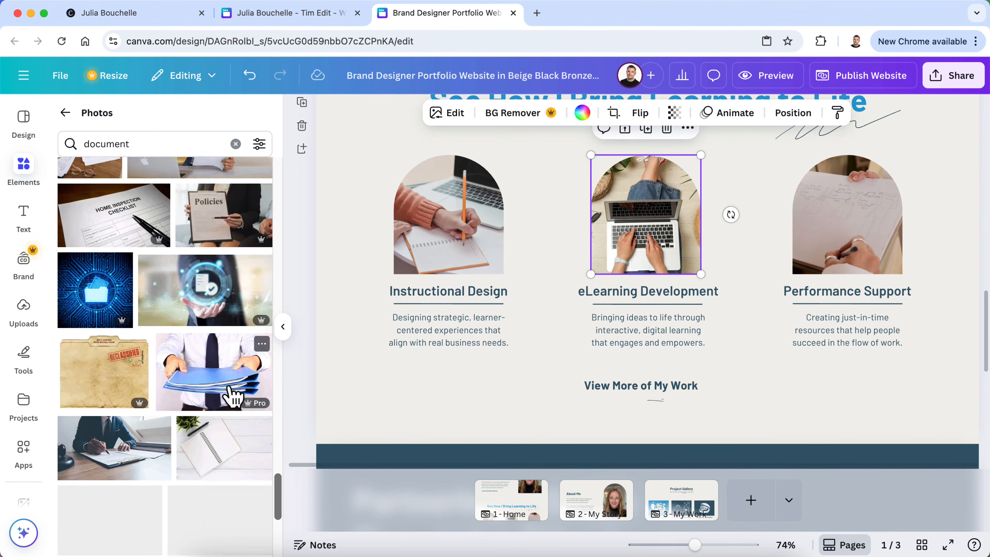
scroll(229, 396, down, 3)
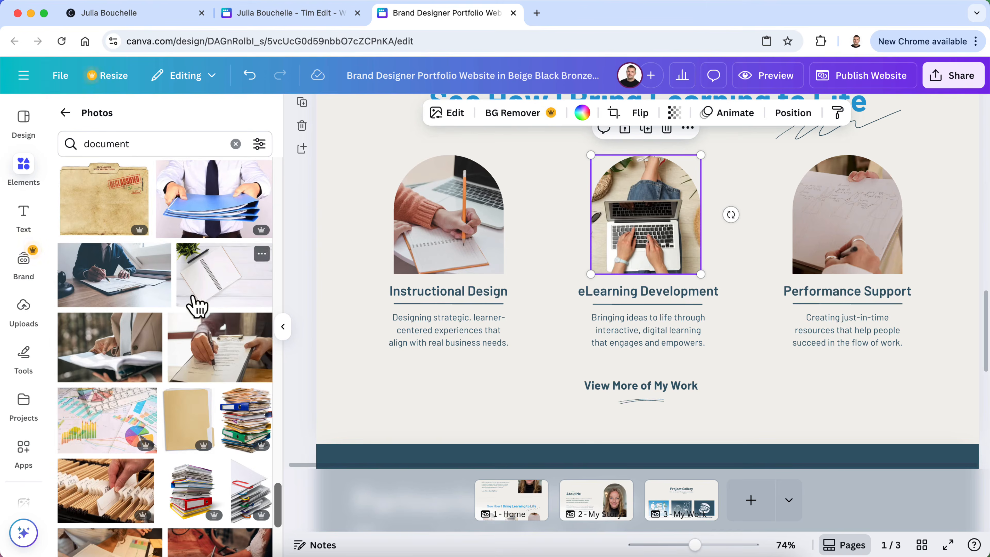
scroll(202, 327, down, 4)
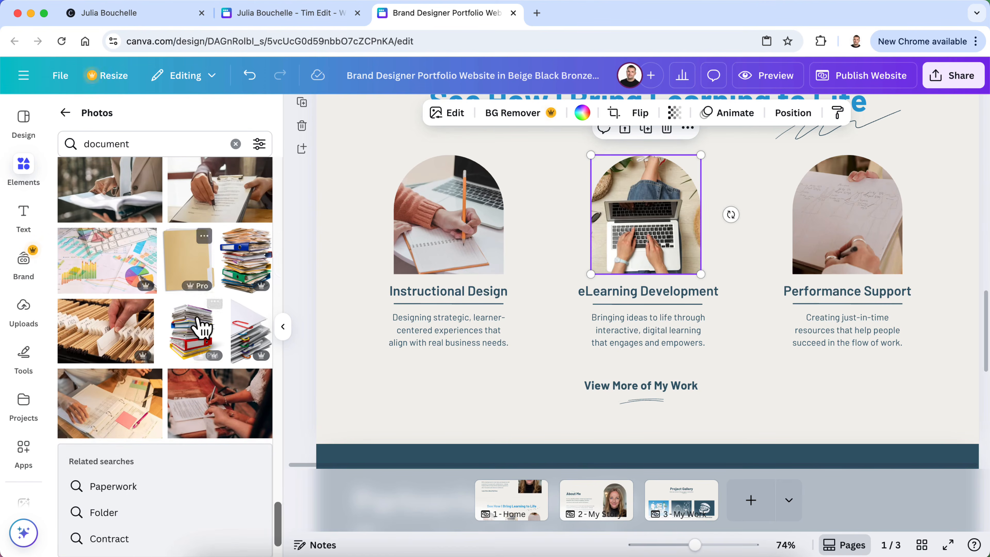
scroll(201, 328, down, 8)
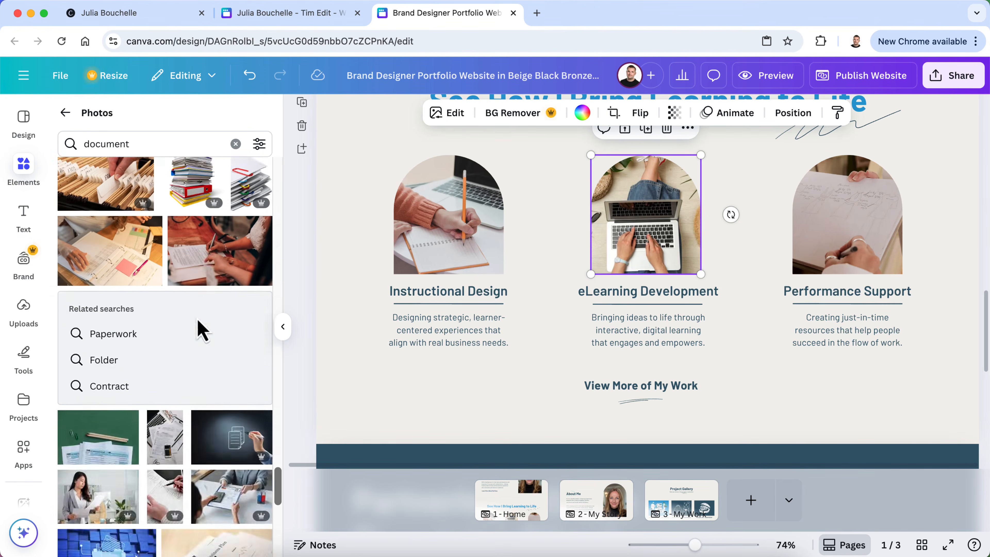
scroll(201, 328, down, 5)
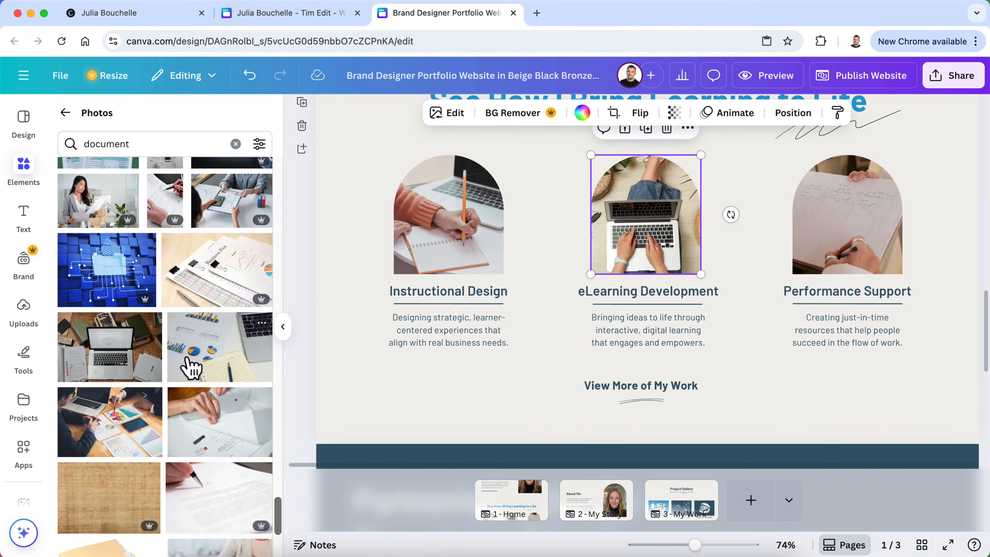
scroll(191, 367, down, 4)
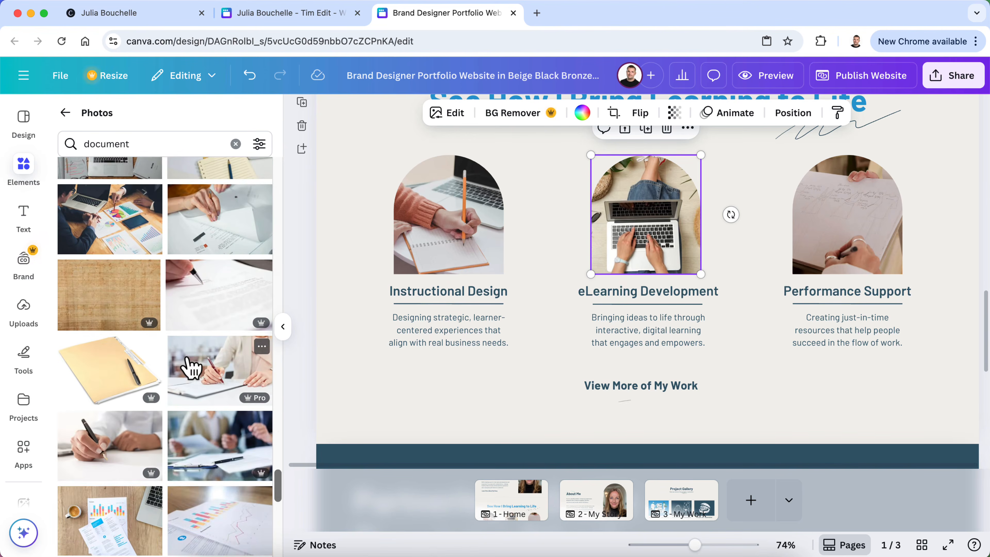
scroll(191, 366, down, 2)
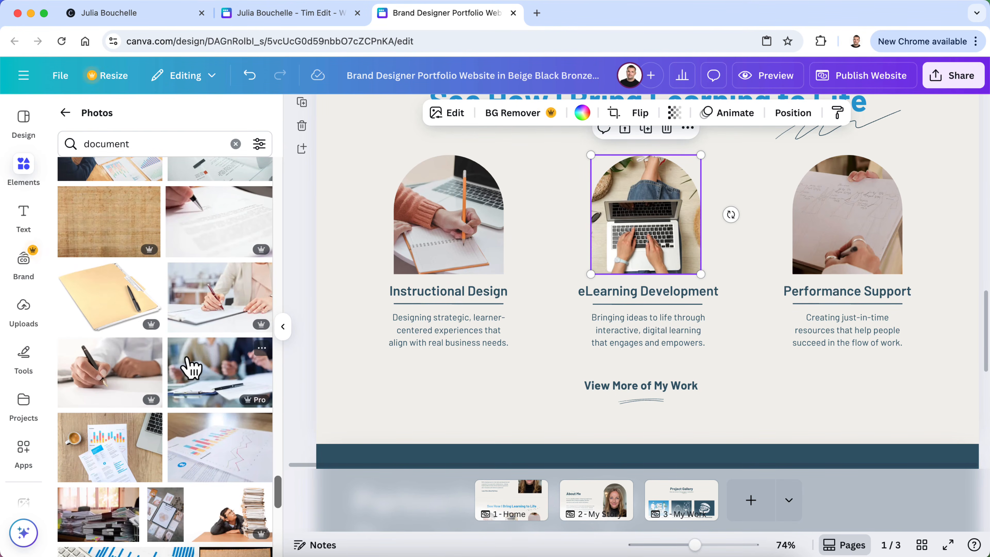
scroll(191, 367, down, 2)
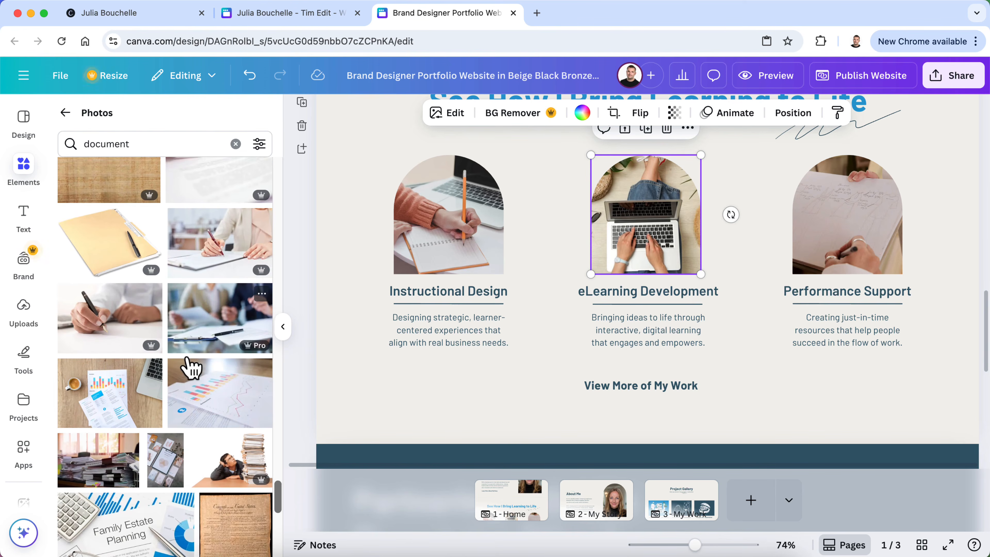
scroll(191, 368, up, 1)
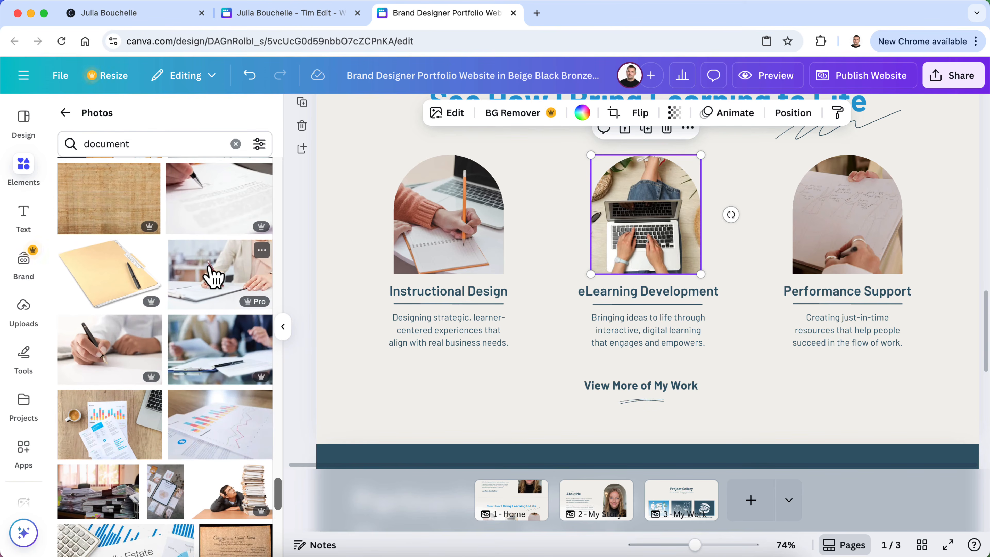
drag(212, 275, 833, 195)
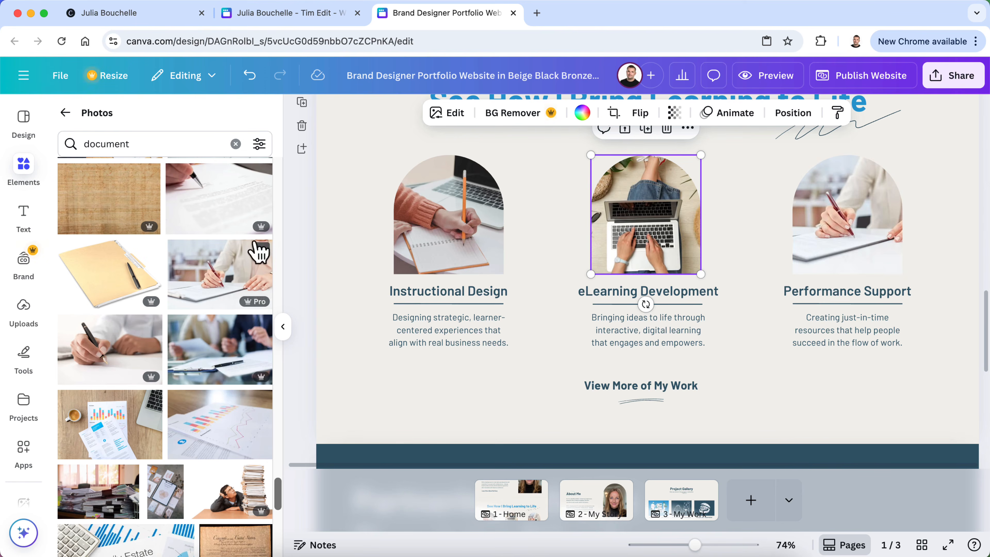
click(283, 327)
Preview the website and scroll through the home page's three service cards, then close it
click(947, 225)
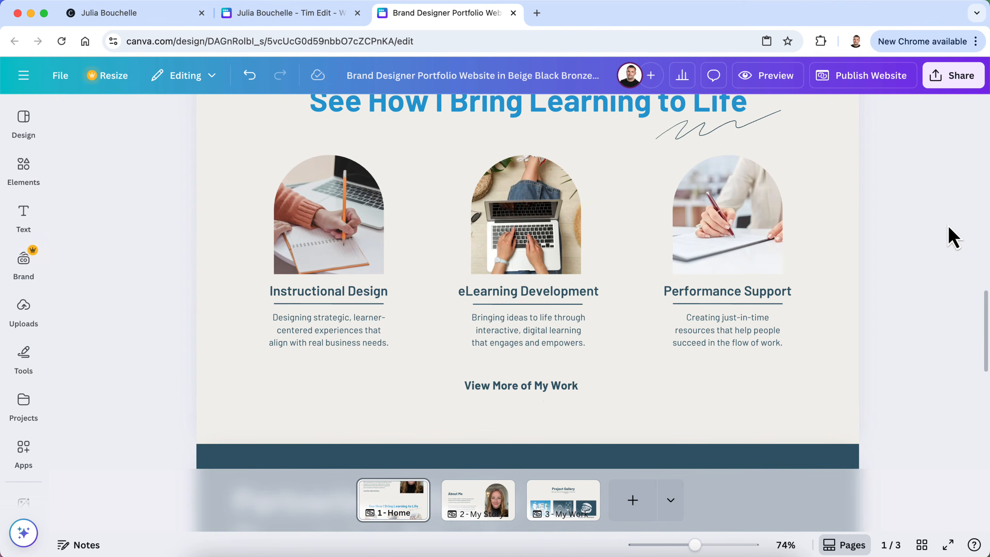
scroll(947, 225, up, 3)
scroll(947, 225, down, 2)
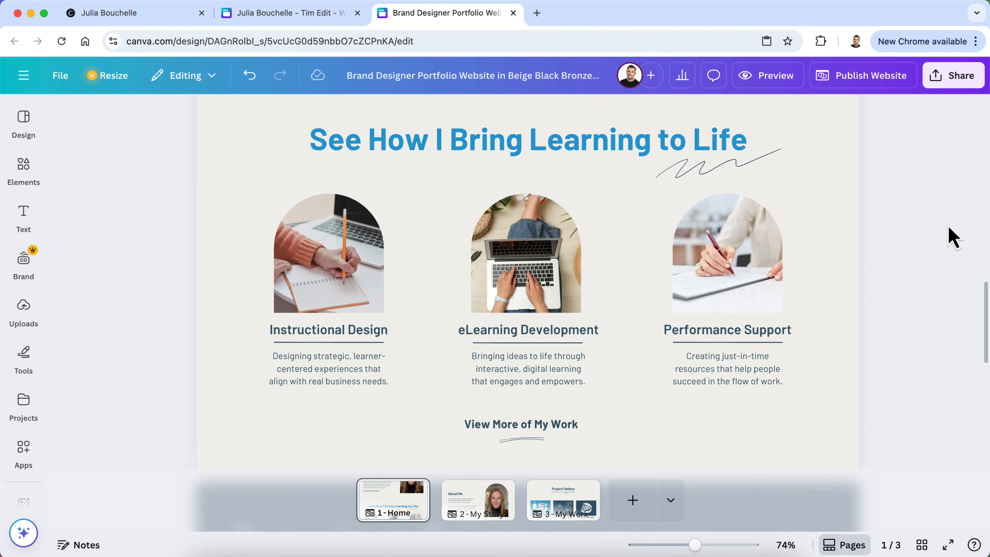
scroll(947, 225, down, 1)
click(767, 75)
scroll(771, 353, down, 10)
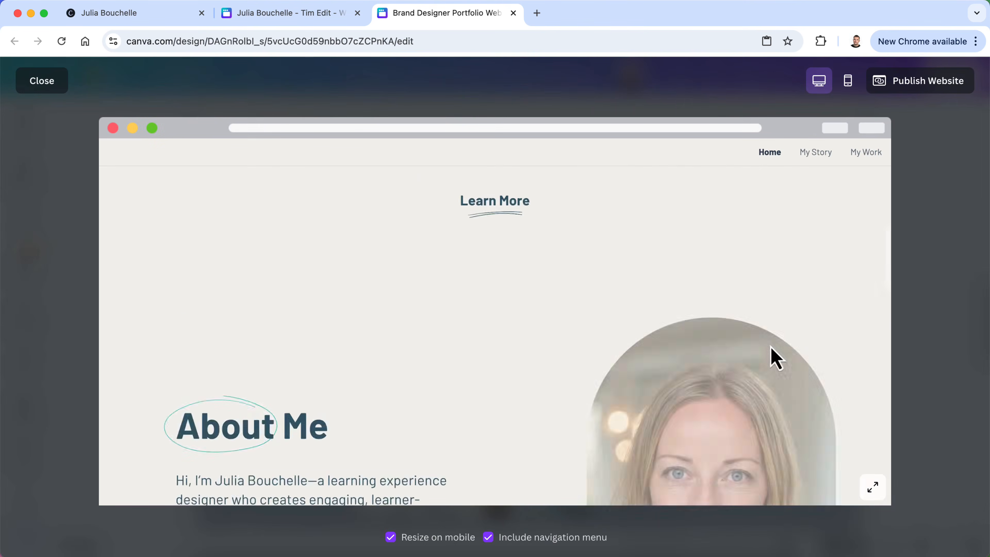
scroll(776, 359, down, 10)
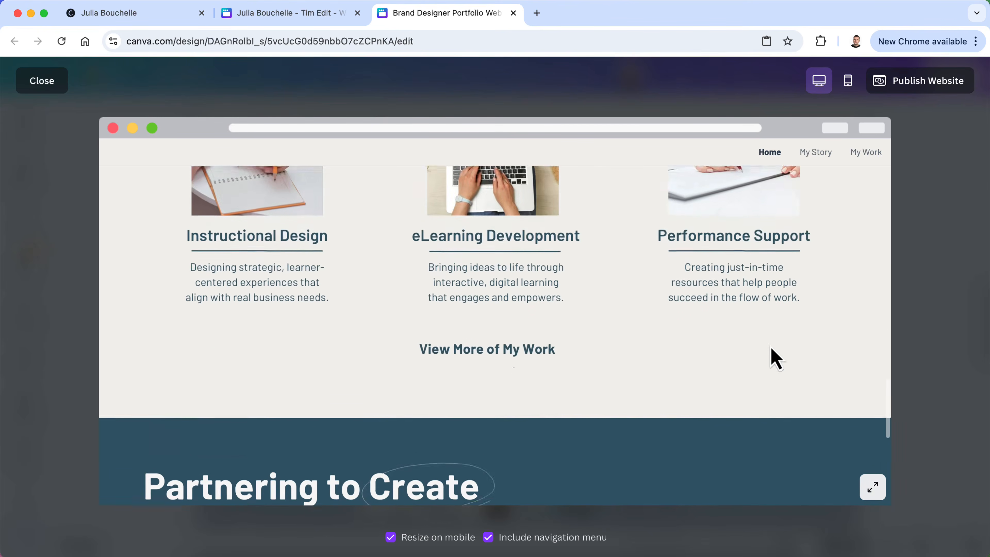
scroll(646, 353, down, 5)
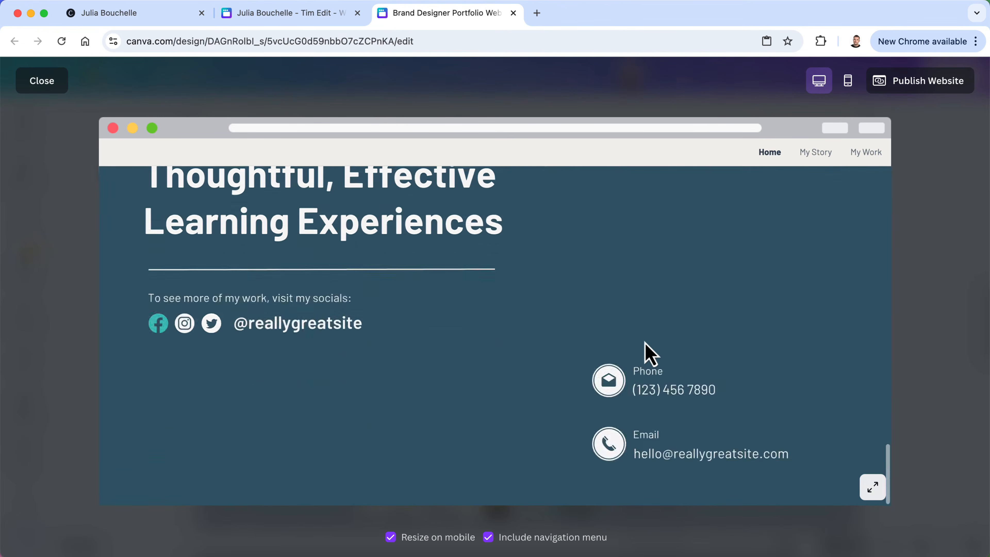
scroll(645, 353, up, 7)
scroll(648, 354, up, 2)
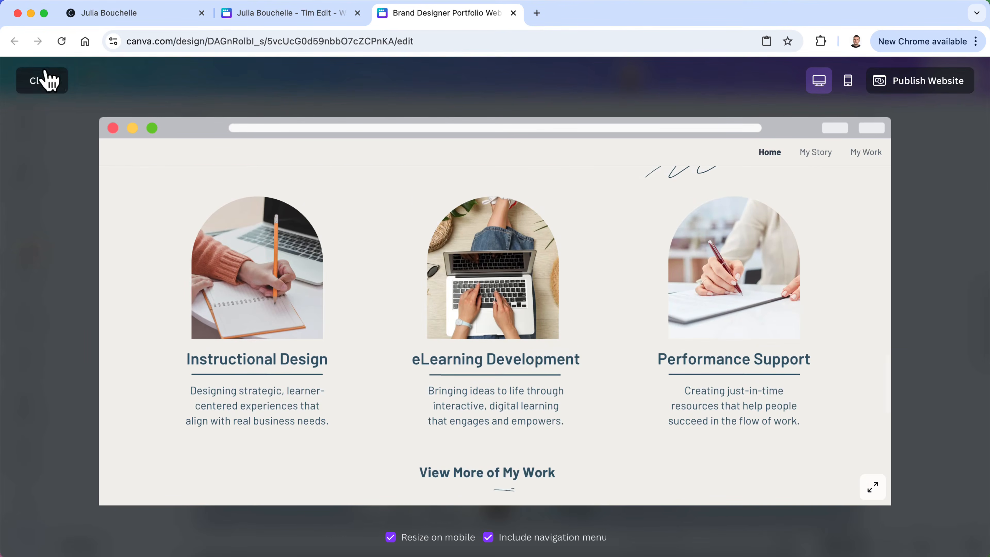
click(47, 80)
Go to the My Story page and scroll to the Background heading
click(487, 507)
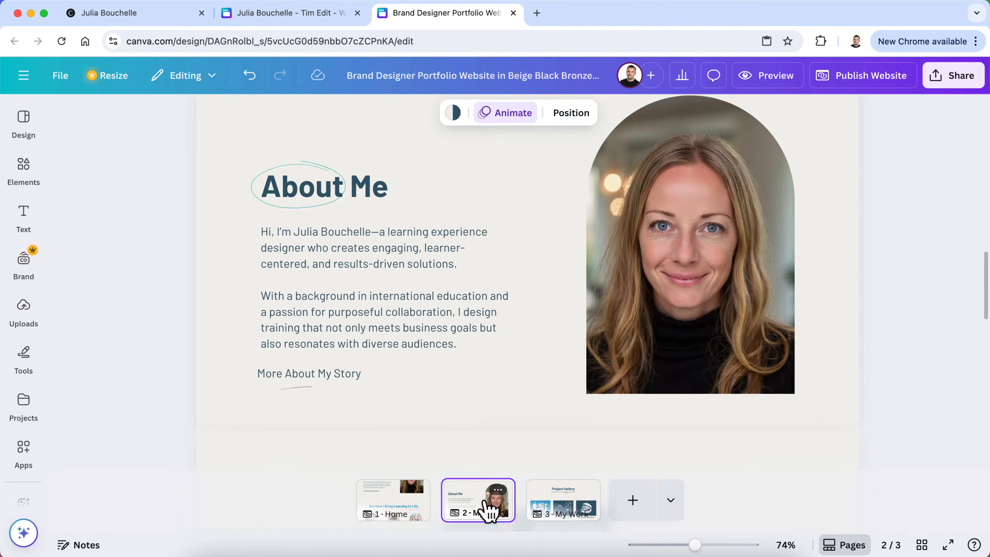
scroll(568, 305, up, 15)
scroll(569, 306, down, 10)
scroll(569, 306, up, 3)
scroll(569, 306, down, 5)
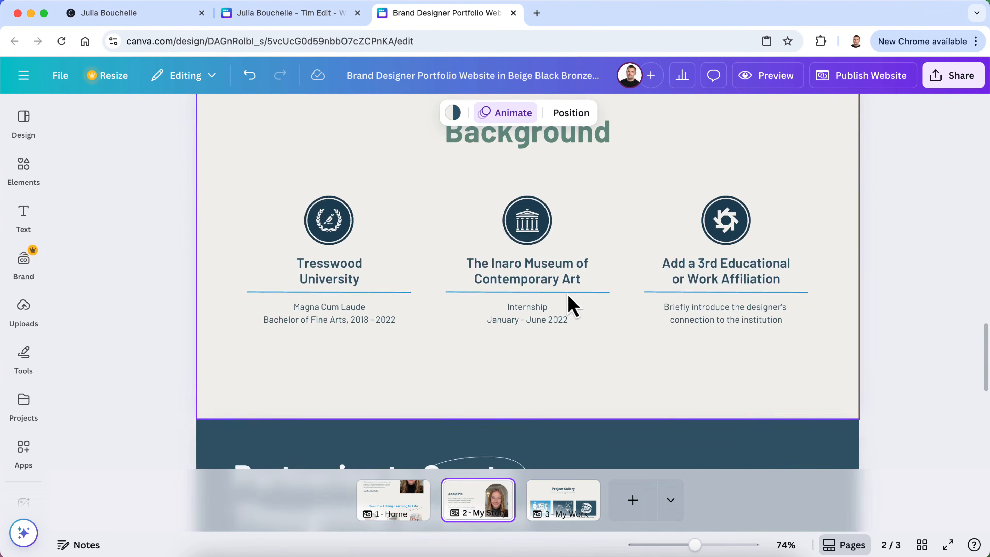
scroll(569, 306, down, 5)
scroll(569, 306, up, 4)
scroll(568, 306, up, 10)
scroll(568, 305, down, 4)
scroll(555, 382, up, 3)
scroll(553, 392, up, 2)
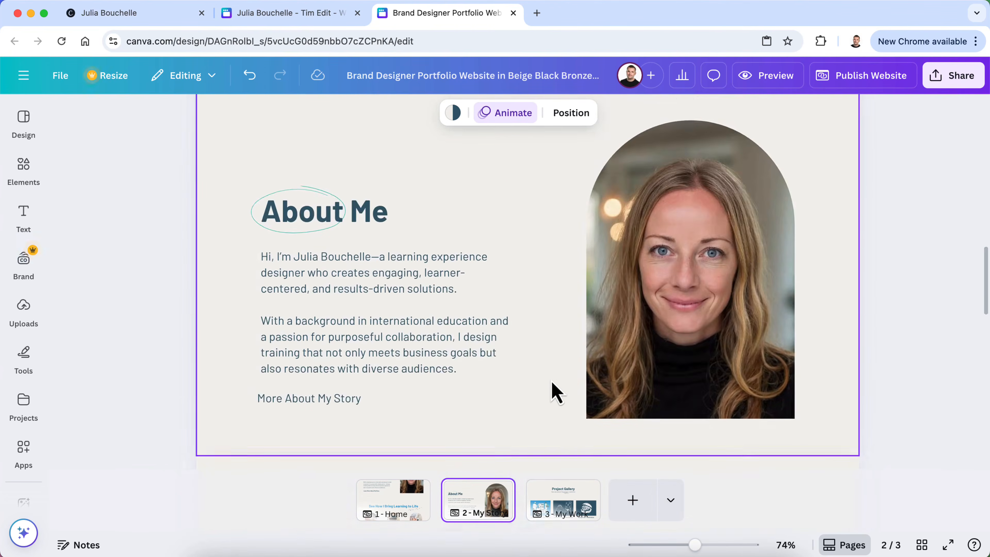
scroll(531, 407, down, 5)
Insert 'Muy' before the Background heading so it reads 'Muy Background'
click(518, 413)
double_click(450, 410)
click(450, 409)
text(Muy Background)
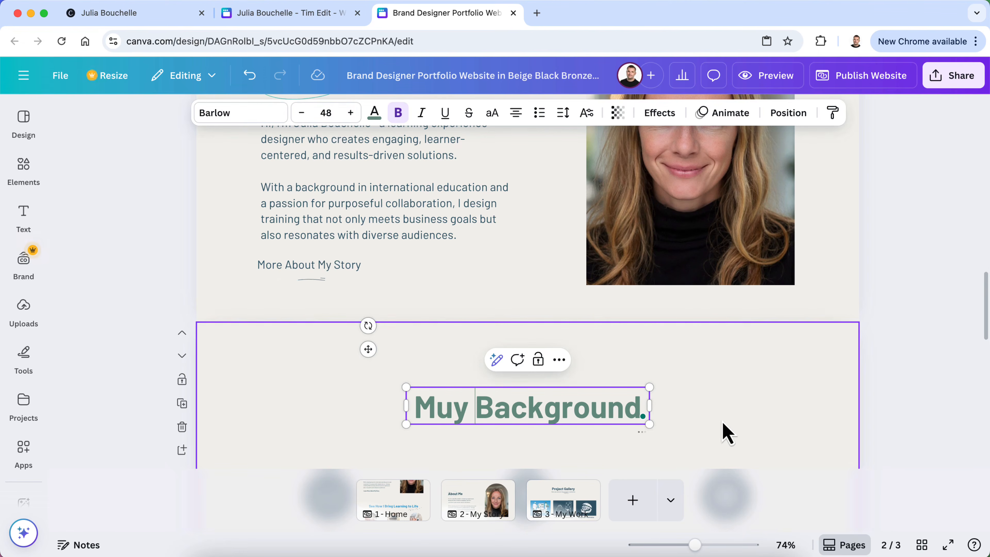
click(642, 417)
click(934, 347)
scroll(902, 368, up, 5)
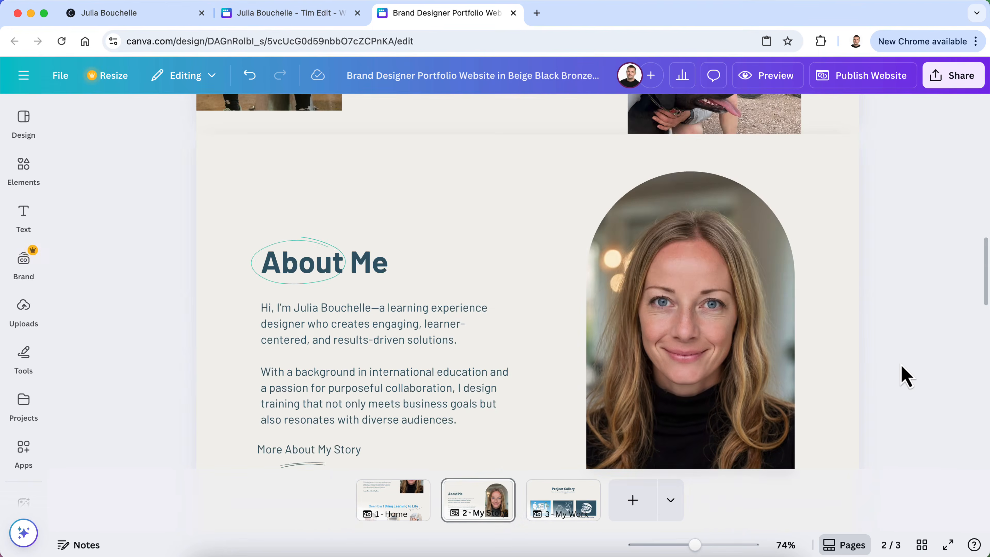
scroll(906, 376, down, 2)
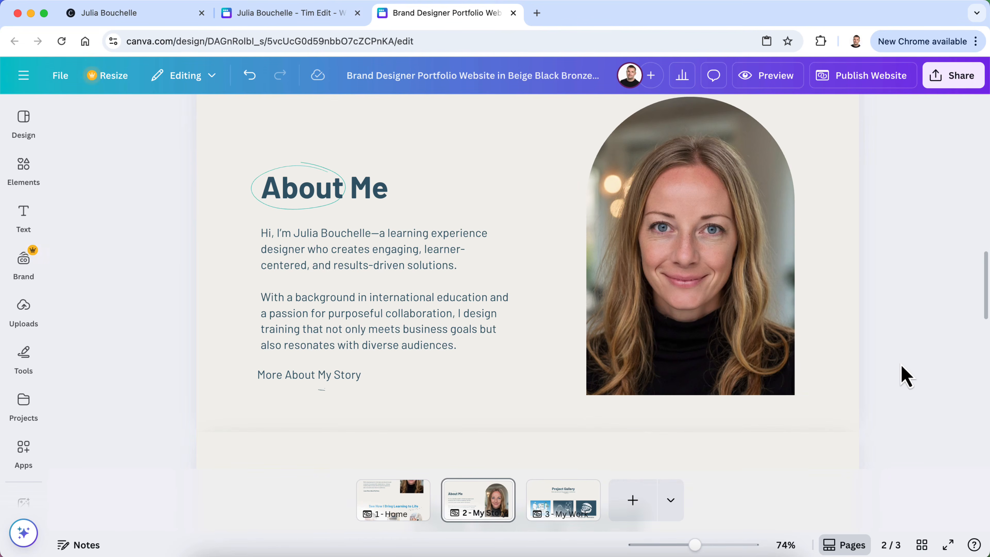
scroll(905, 376, up, 1)
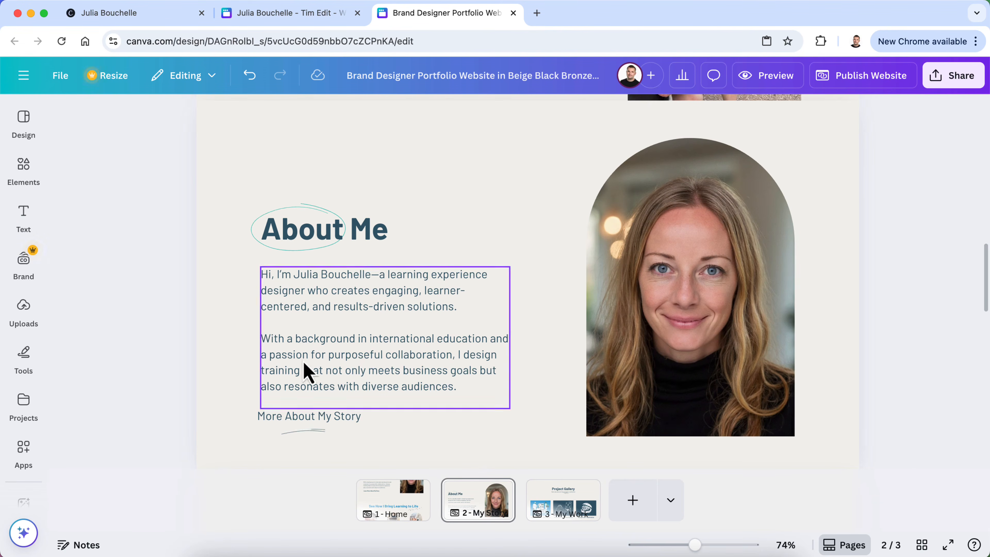
click(29, 311)
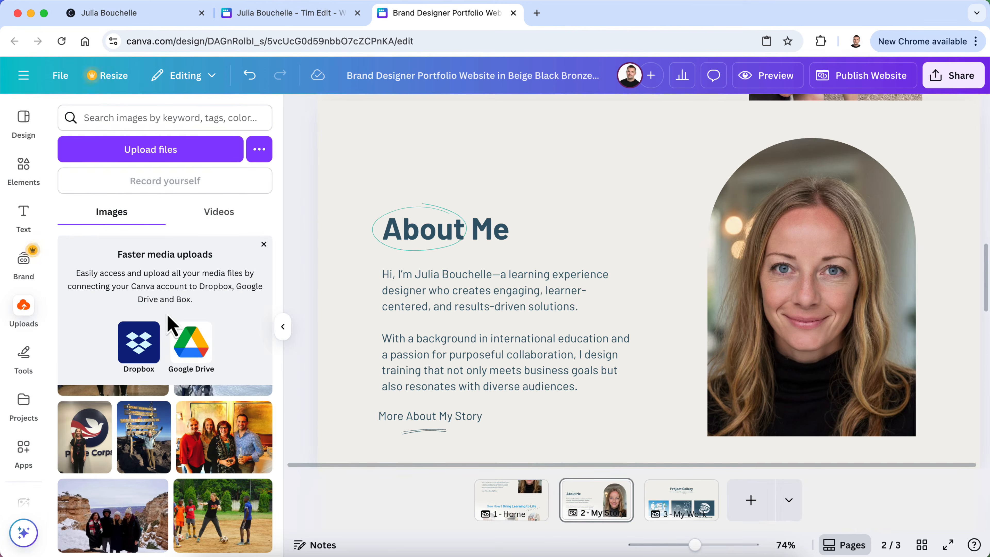
scroll(174, 421, up, 10)
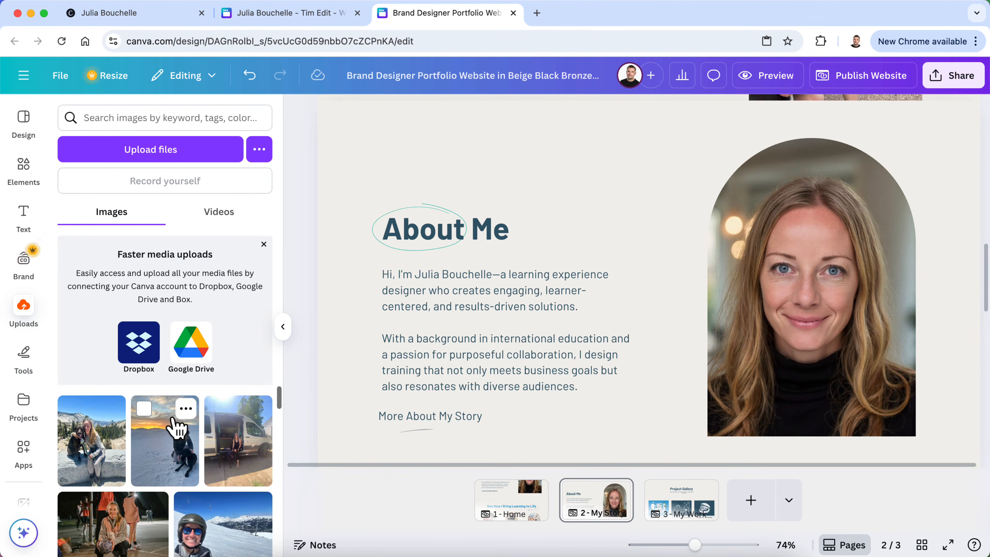
scroll(173, 429, down, 5)
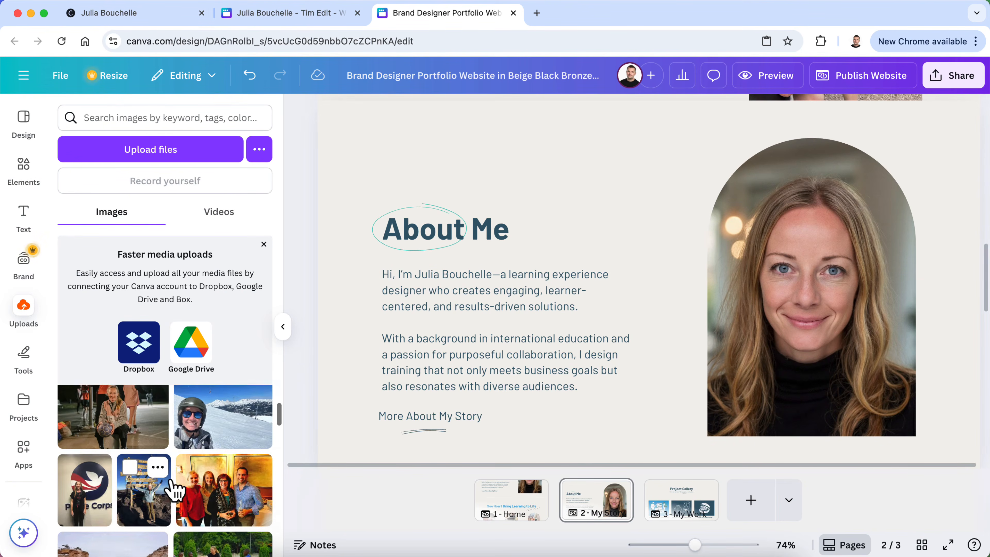
scroll(174, 495, down, 10)
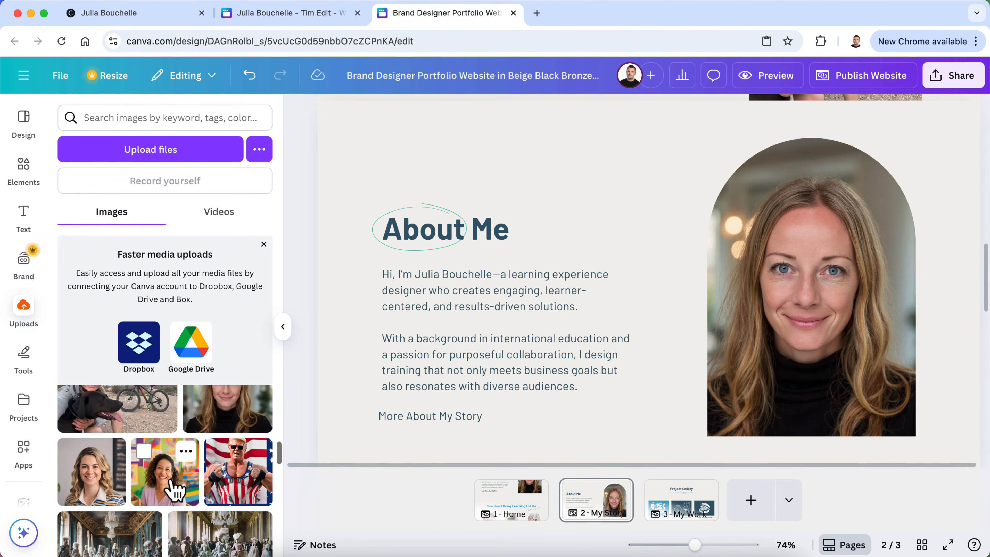
scroll(175, 489, up, 5)
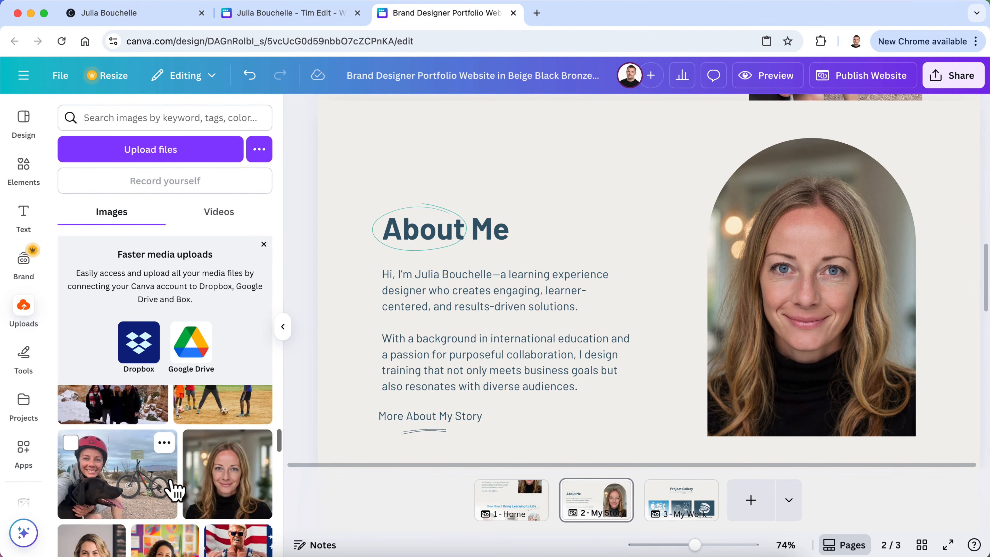
scroll(175, 489, up, 3)
scroll(174, 493, up, 5)
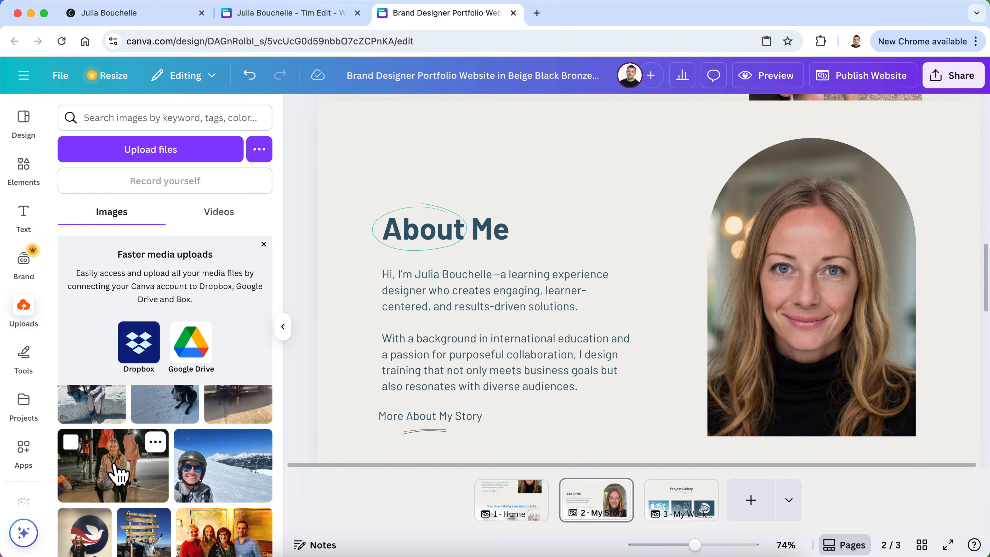
scroll(113, 480, up, 2)
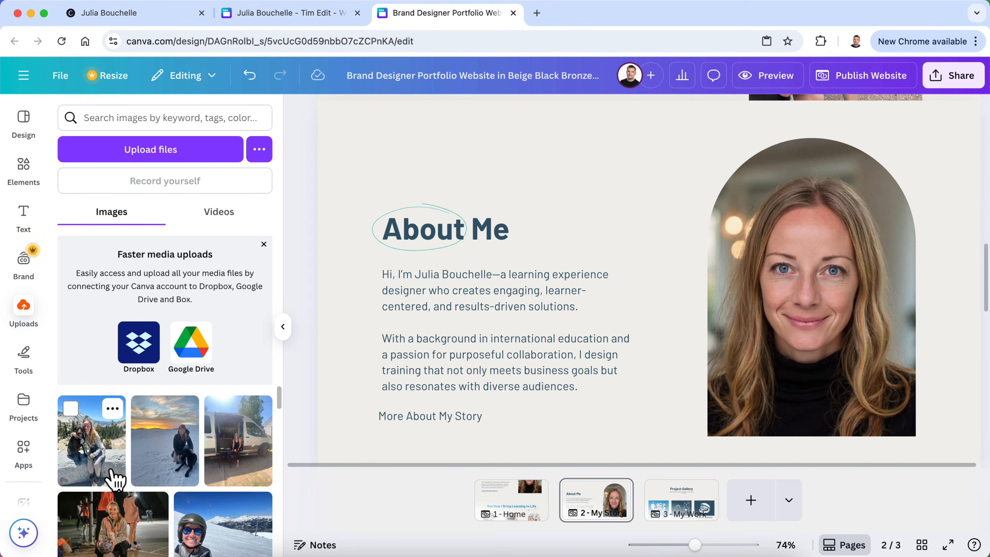
Fill the About Me arch with the uploaded woman-and-dog photo, enlarged and shifted within the crop
drag(97, 452, 741, 322)
double_click(793, 226)
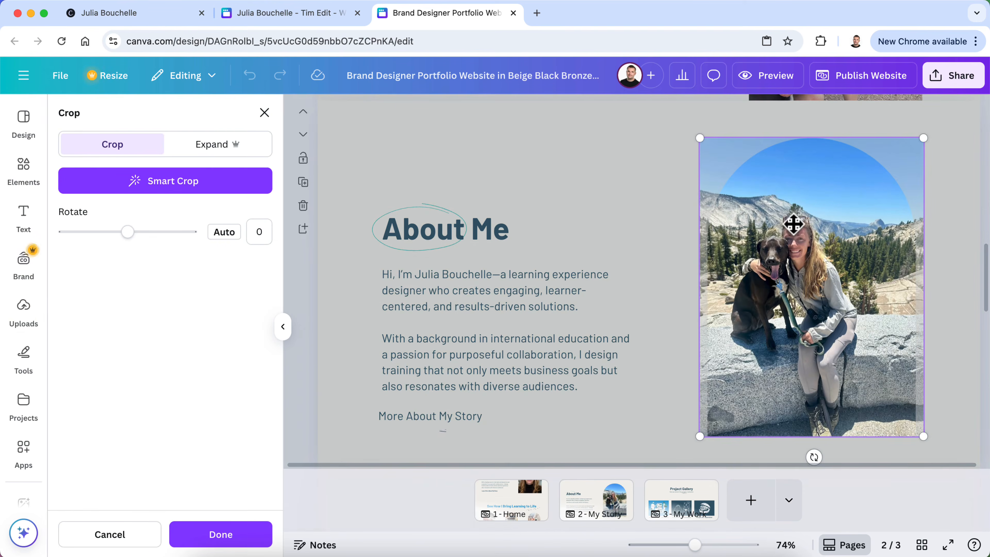
drag(702, 140, 567, 81)
drag(787, 242, 879, 312)
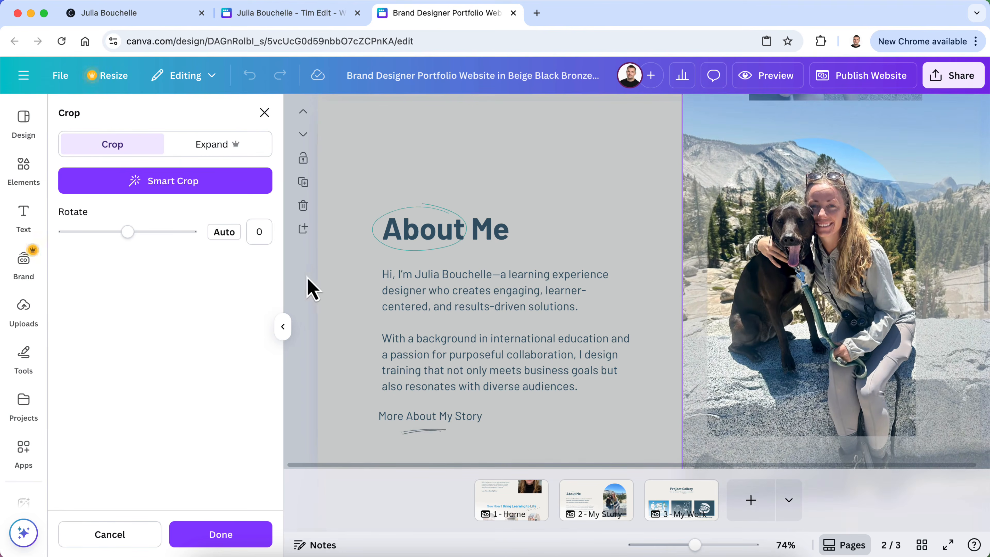
click(309, 288)
click(284, 329)
Select the collage's arch photo and browse the uploaded photos for a replacement
click(904, 235)
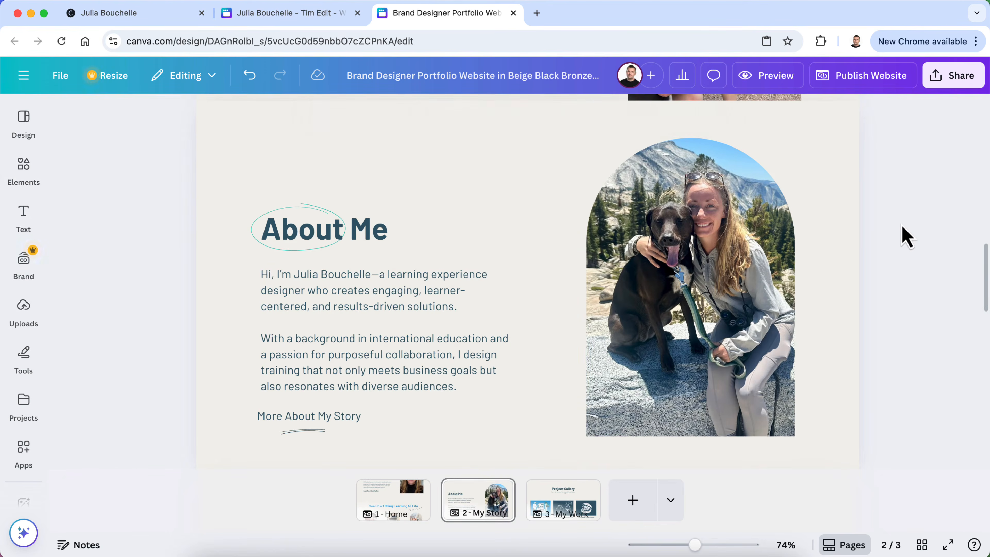
scroll(905, 236, up, 10)
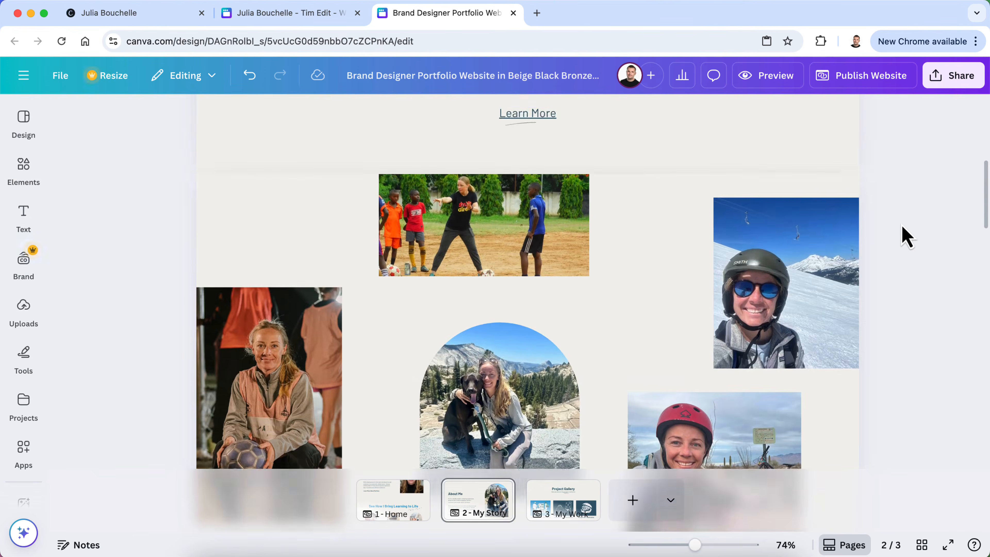
scroll(904, 235, down, 3)
click(481, 318)
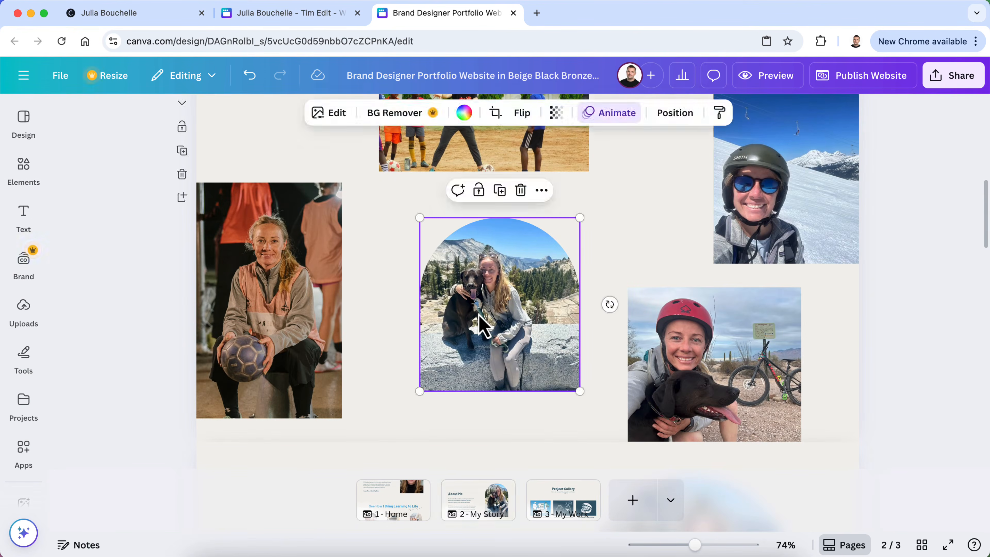
double_click(478, 314)
click(263, 117)
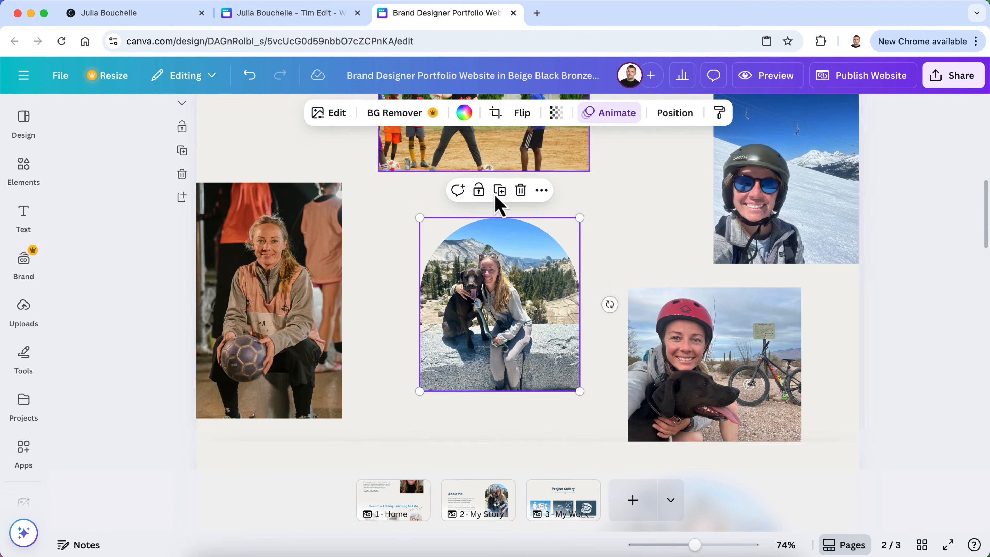
click(38, 315)
click(21, 415)
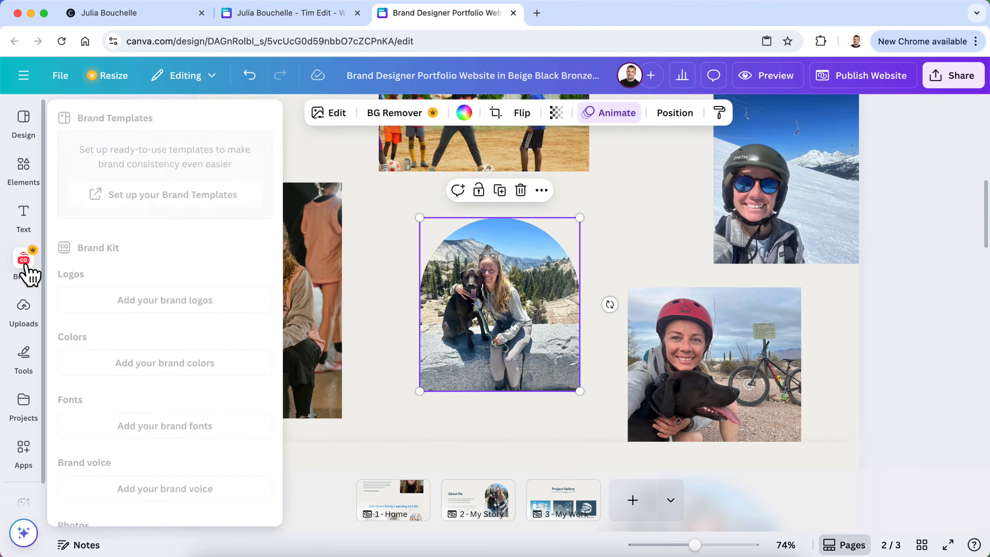
click(27, 318)
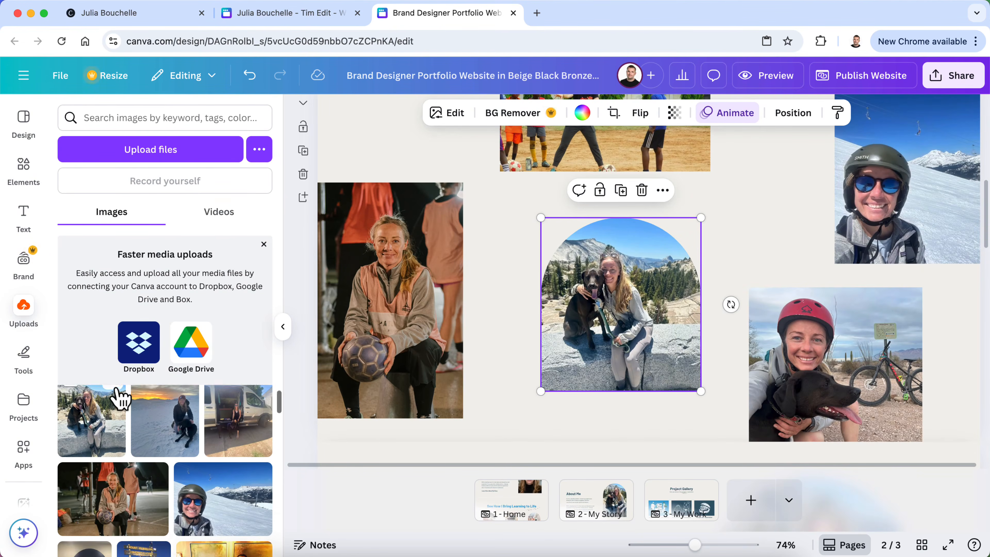
scroll(600, 368, up, 2)
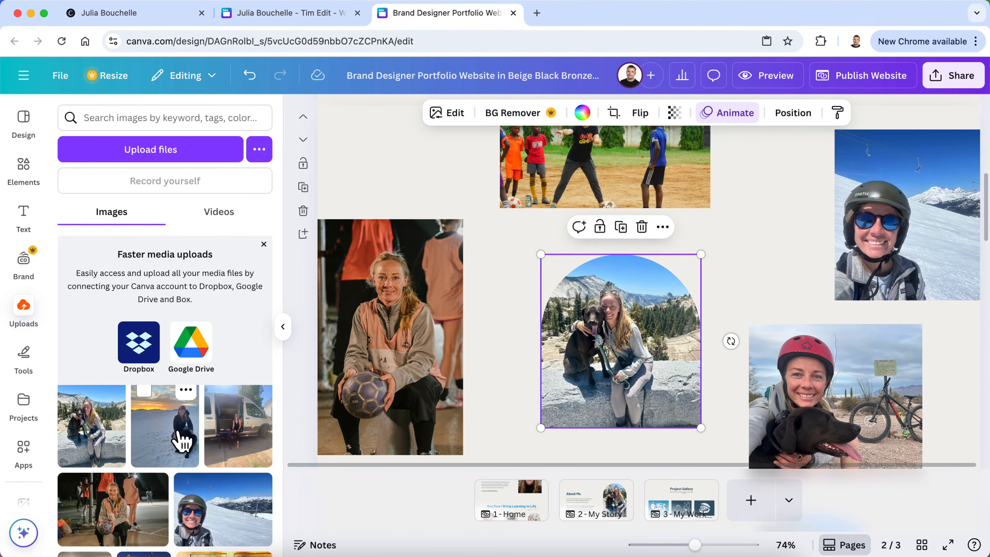
scroll(182, 441, down, 2)
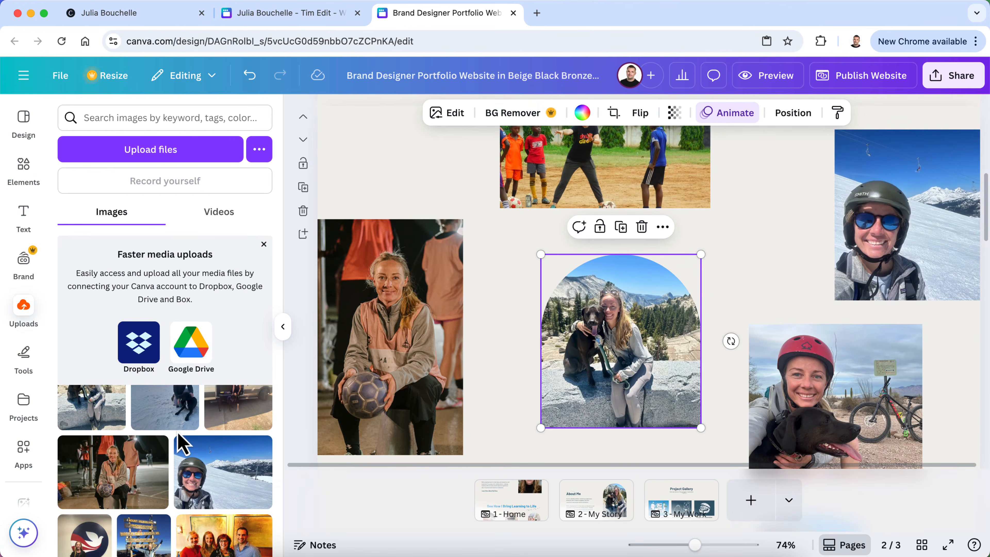
scroll(179, 443, up, 3)
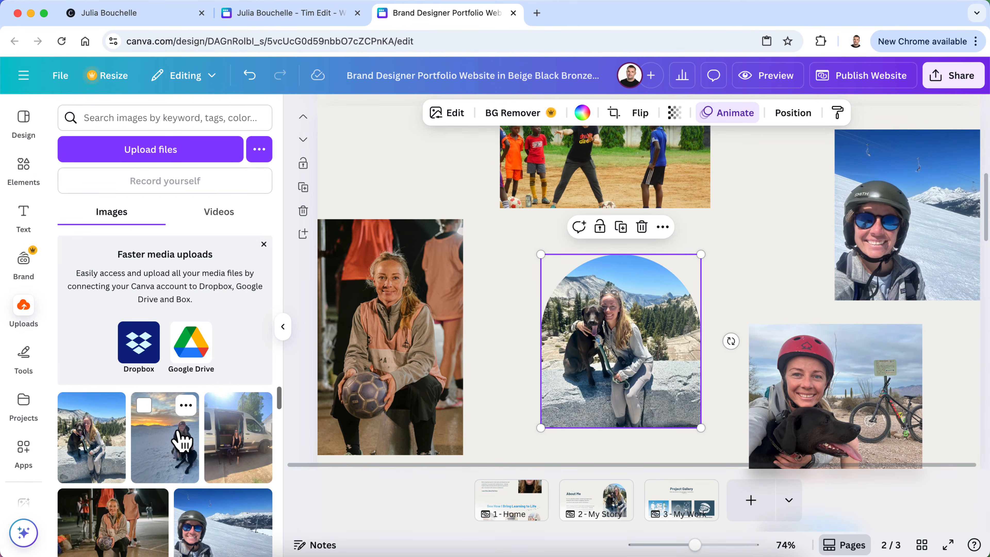
scroll(181, 440, down, 4)
scroll(181, 441, down, 7)
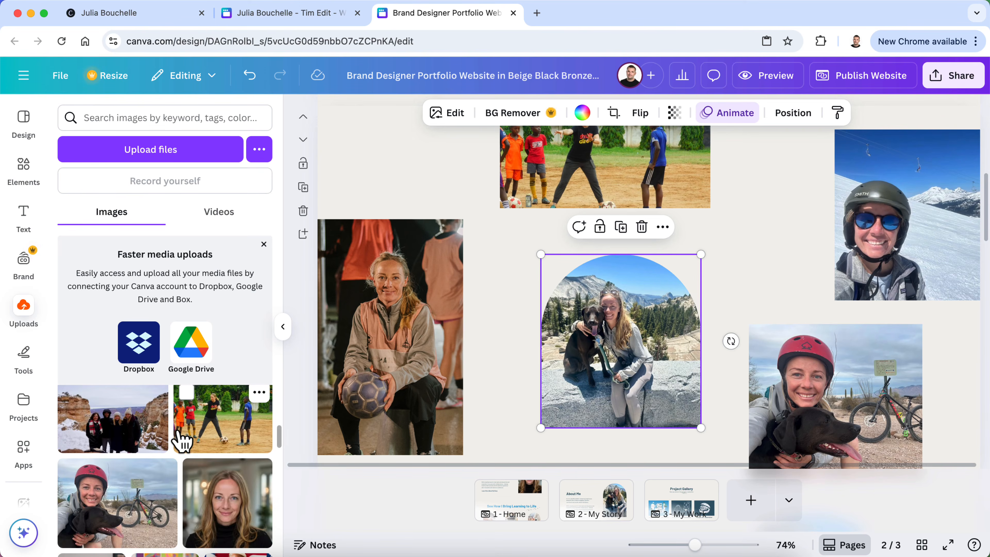
scroll(180, 441, up, 3)
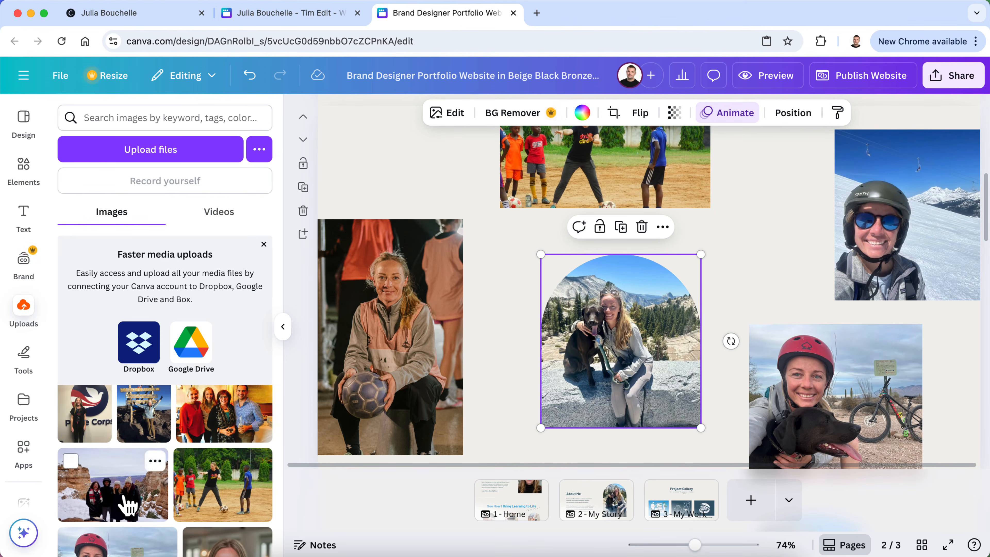
scroll(128, 505, up, 6)
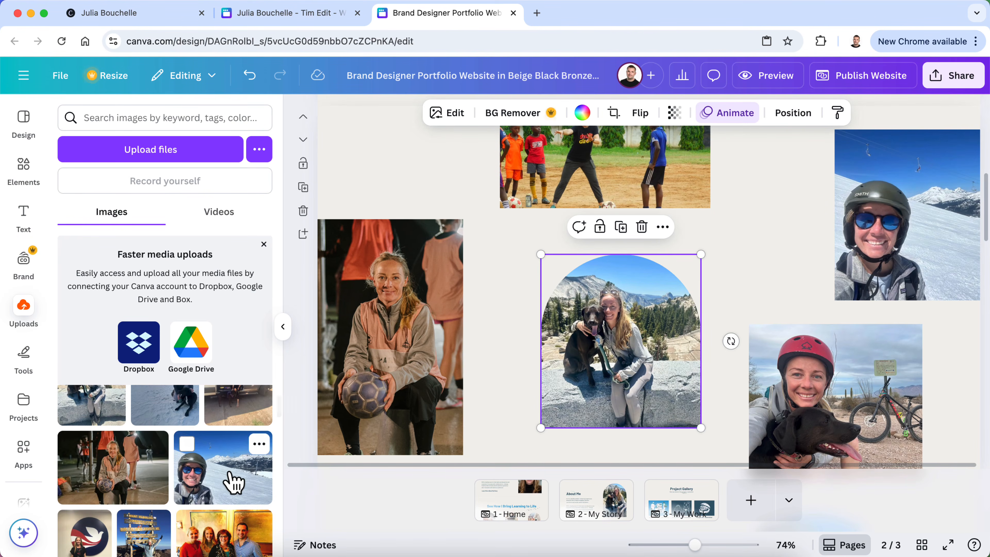
scroll(231, 479, up, 3)
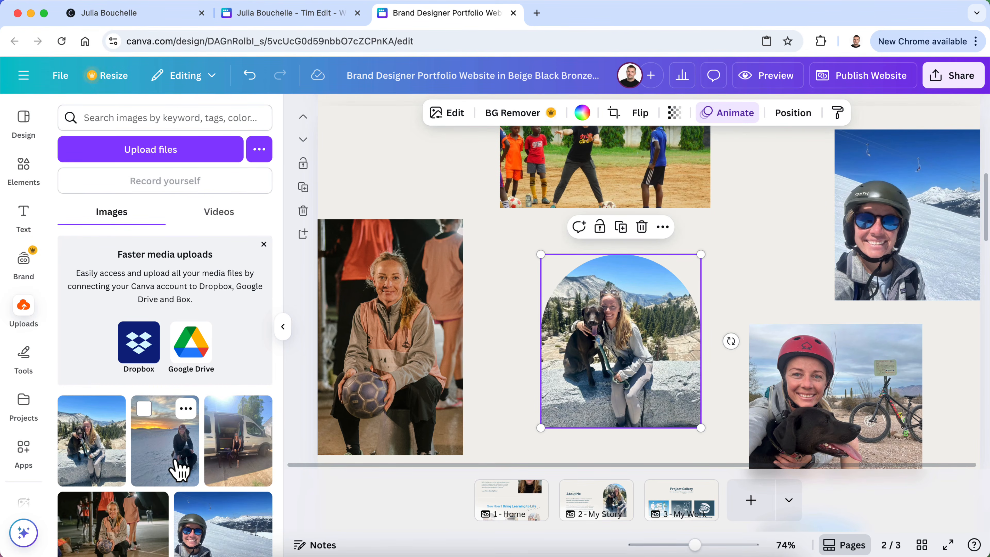
Replace the arch photo with the snowy sunset dog photo, enlarged within the frame
drag(191, 458, 626, 371)
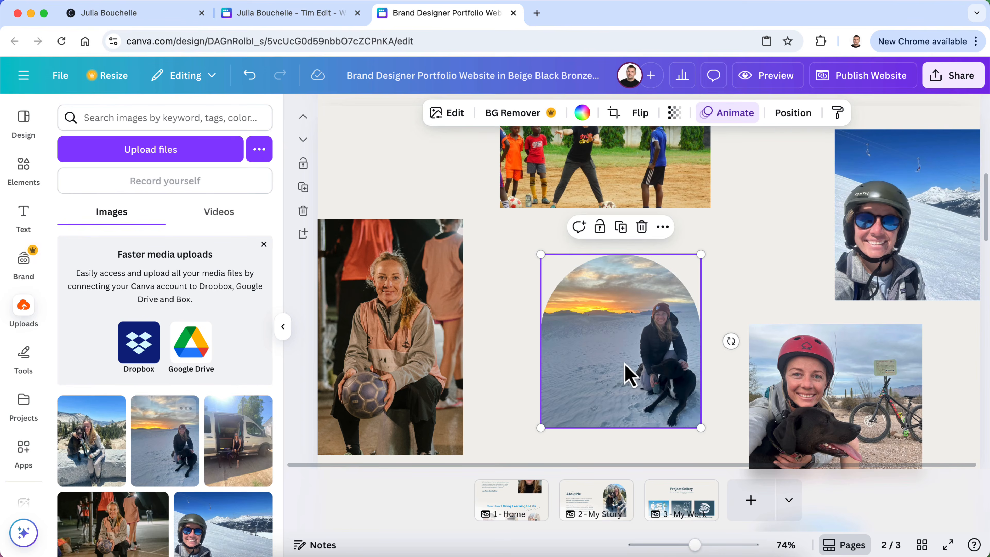
double_click(593, 352)
drag(542, 234, 511, 209)
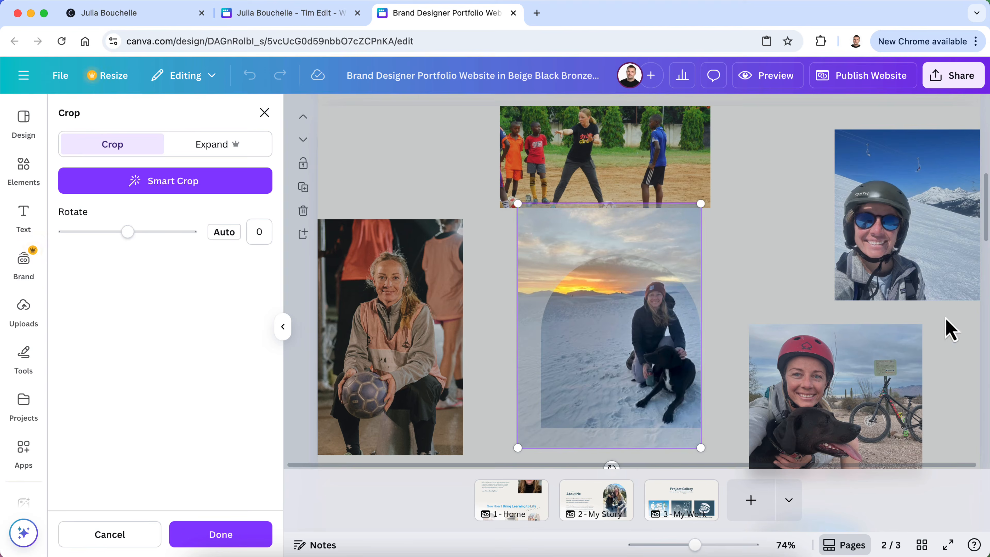
click(947, 326)
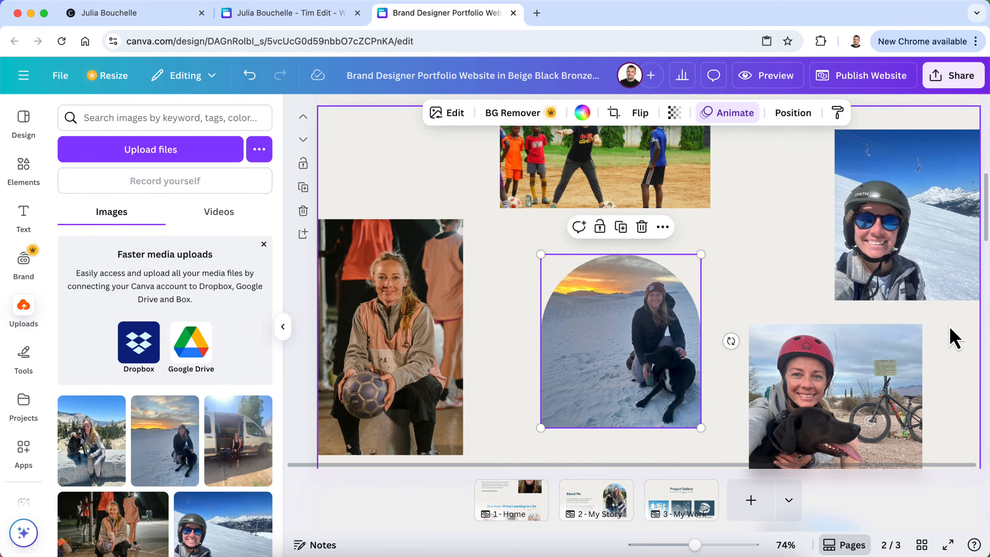
click(281, 325)
scroll(282, 338, up, 10)
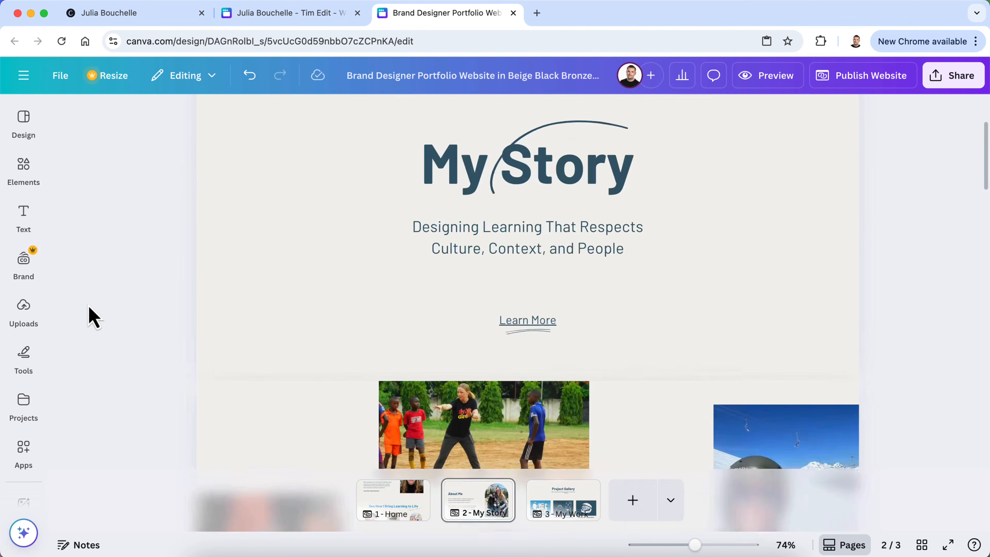
scroll(93, 317, down, 15)
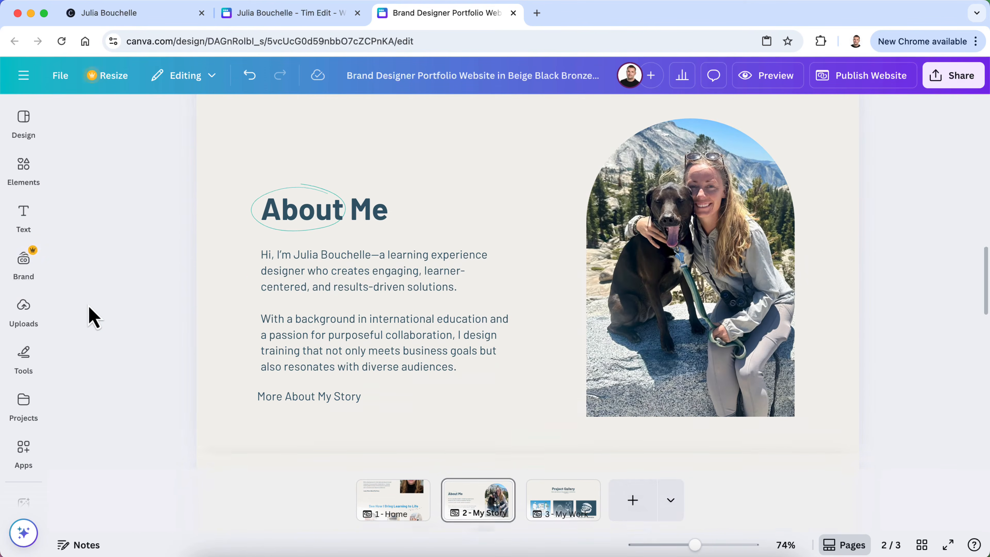
click(760, 76)
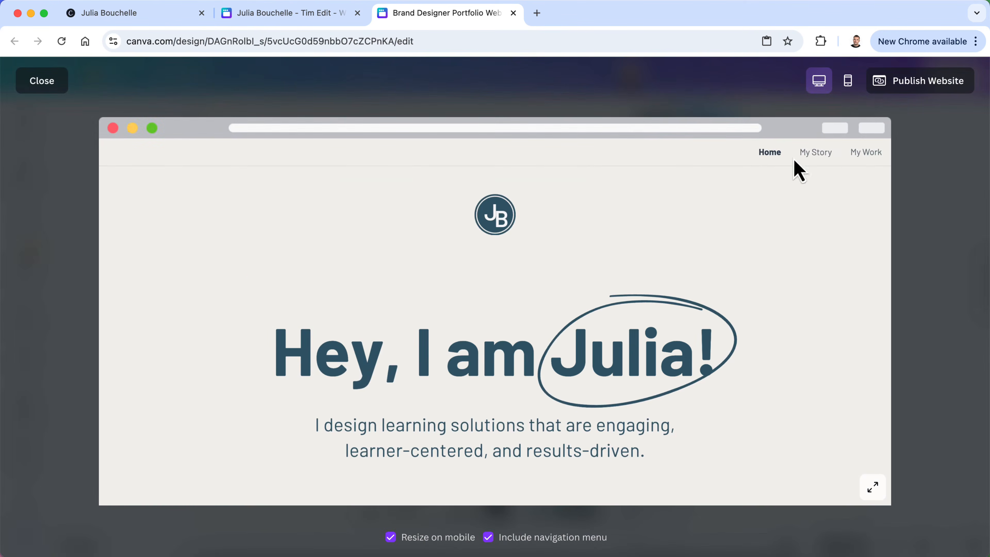
click(809, 153)
scroll(740, 411, down, 3)
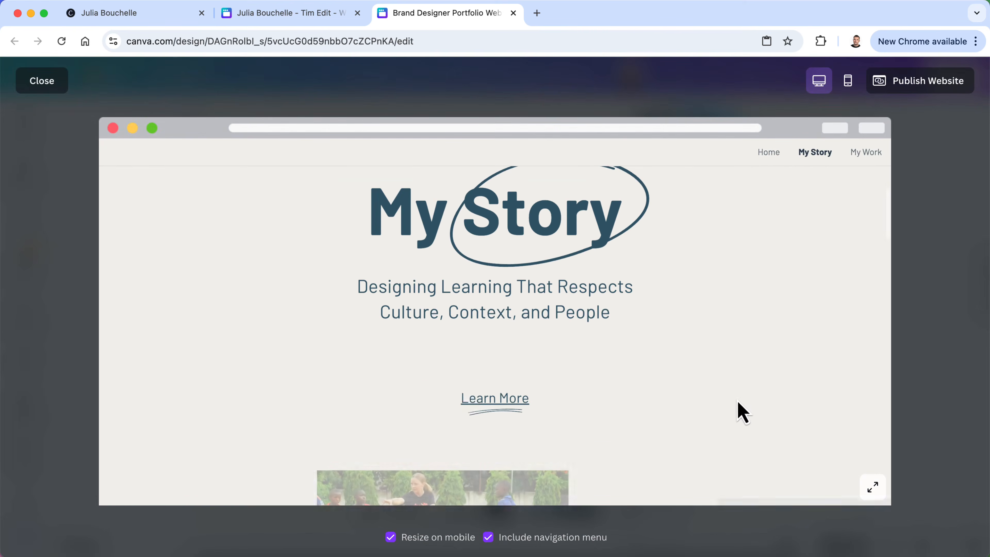
click(507, 402)
scroll(507, 409, down, 10)
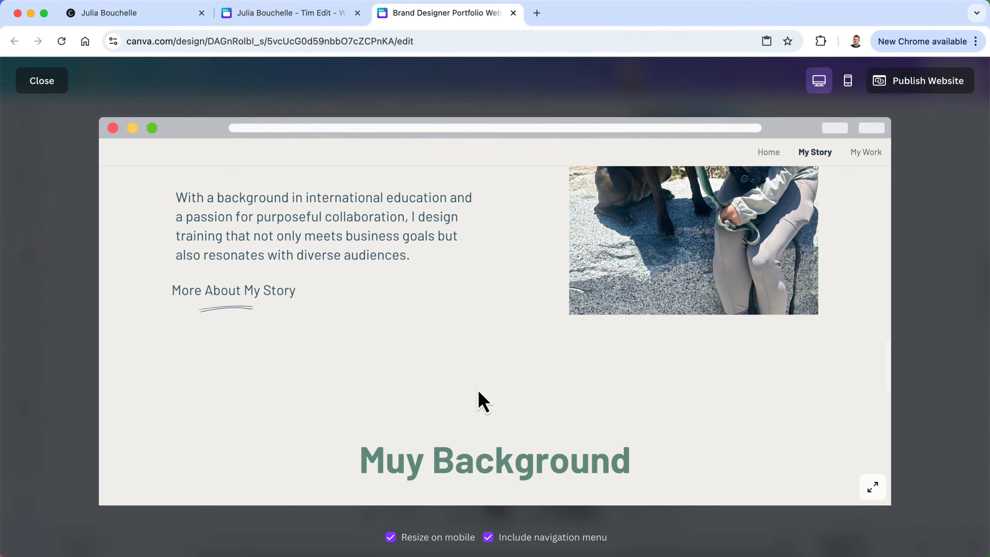
scroll(369, 404, down, 5)
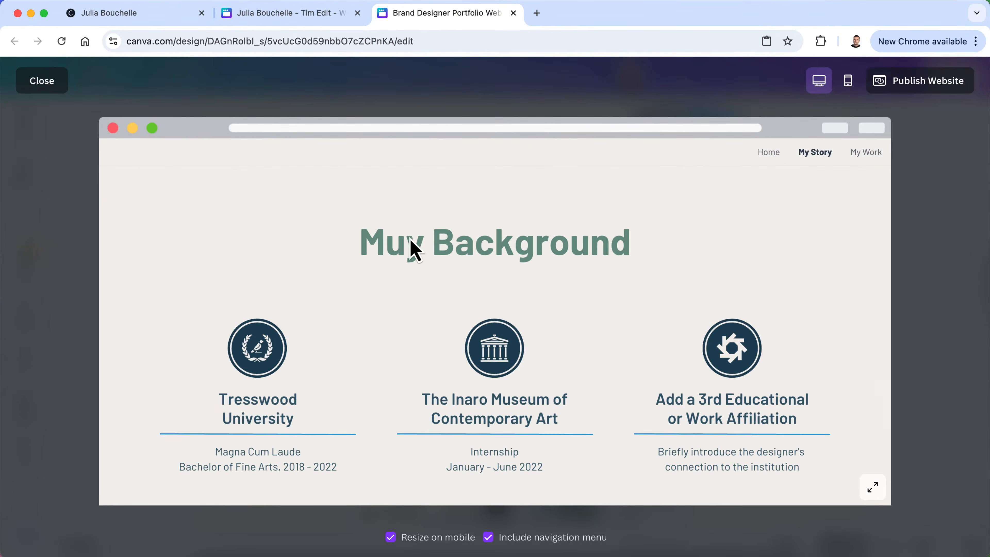
scroll(400, 397, down, 8)
scroll(400, 398, up, 12)
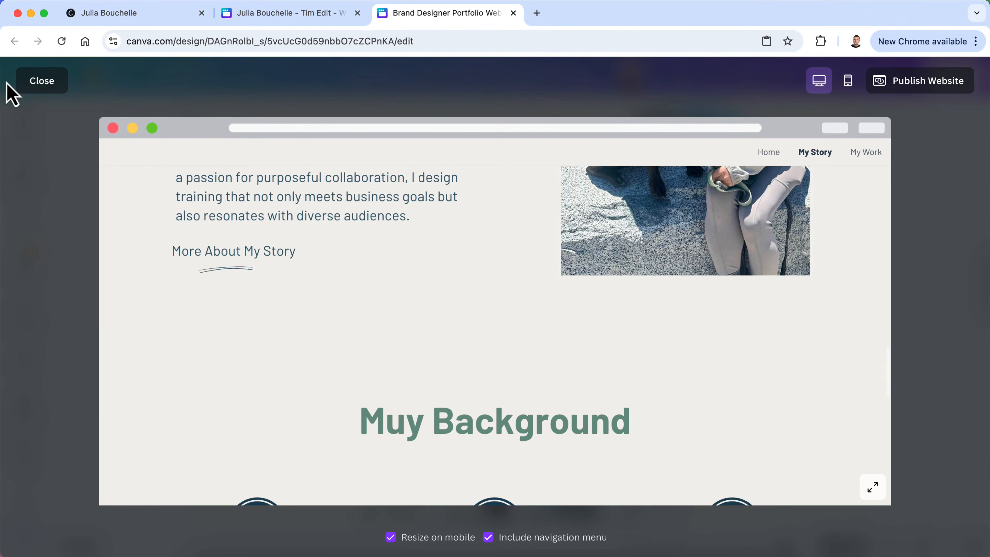
click(35, 89)
scroll(446, 338, up, 10)
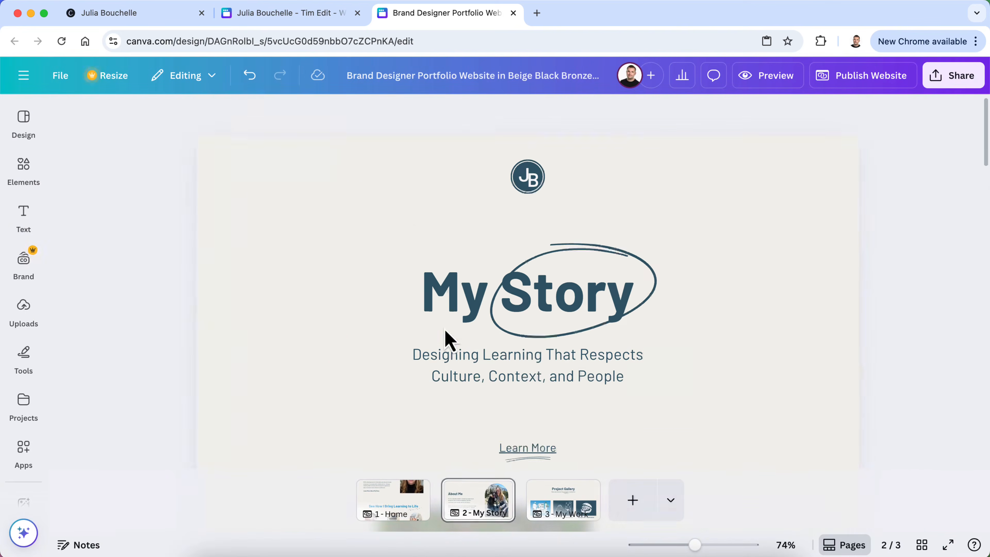
Remove the underline from the Learn More text
click(530, 401)
triple_click(531, 401)
click(445, 113)
scroll(420, 248, down, 2)
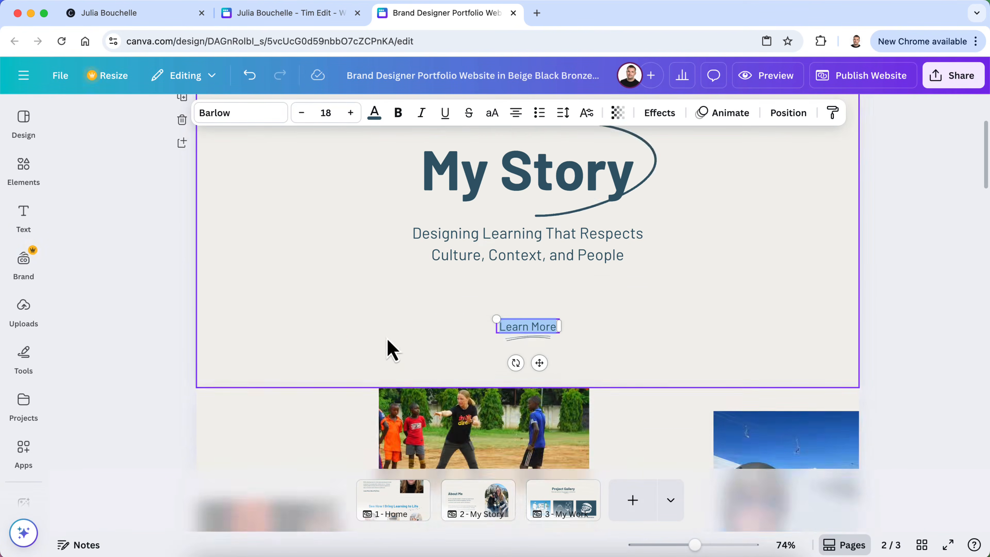
scroll(391, 349, down, 20)
scroll(391, 349, up, 20)
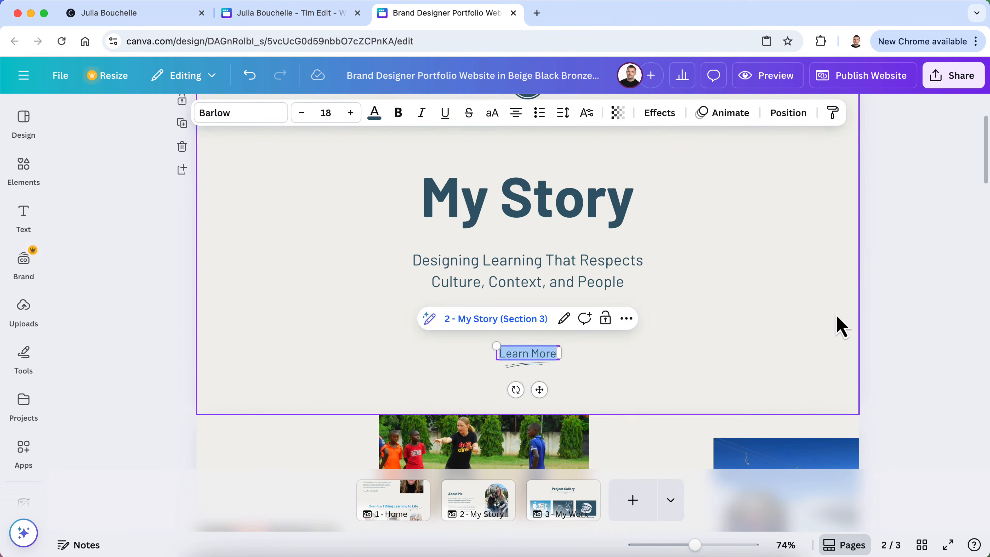
click(904, 332)
Delete the 'More About My Story' text and correct 'Muy' to 'My' in the heading
scroll(530, 298, down, 12)
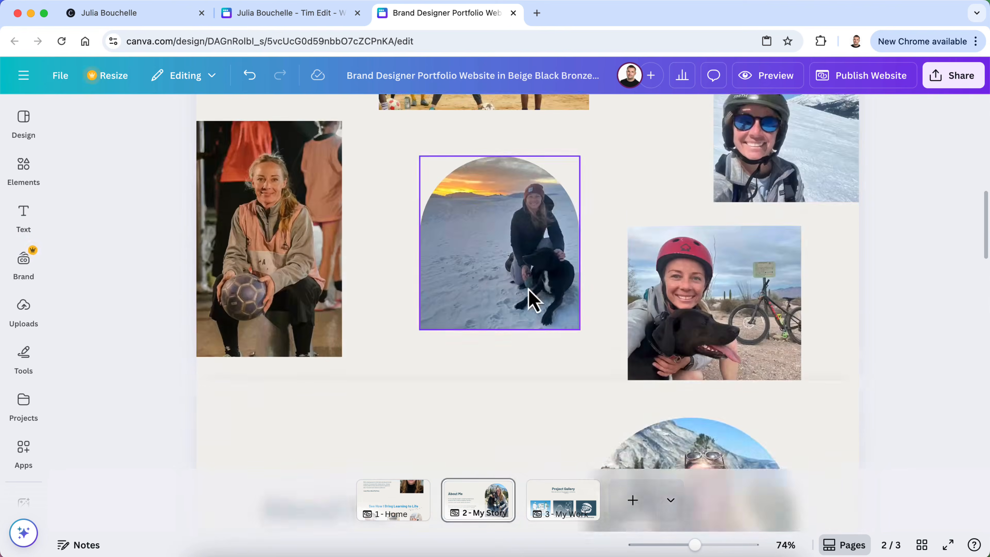
click(313, 279)
key(Delete)
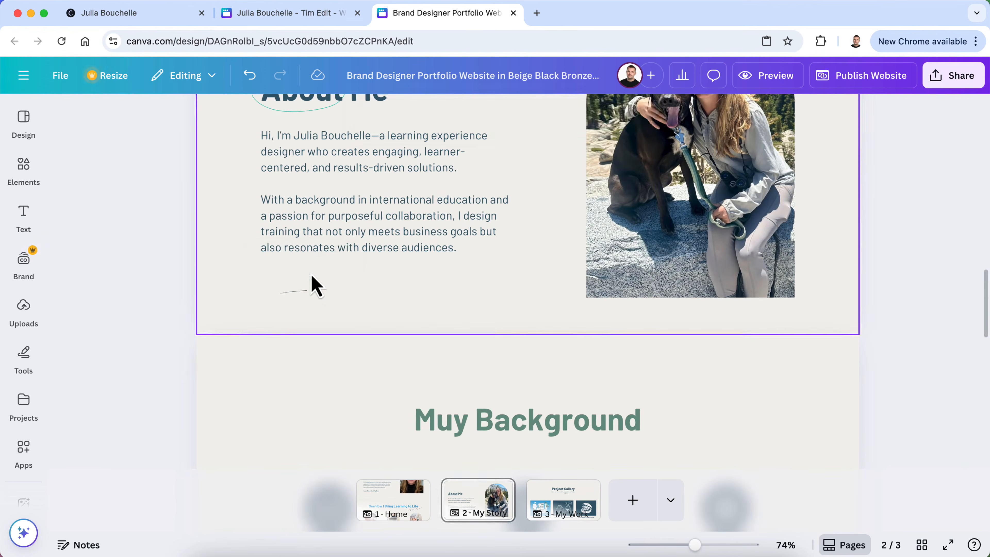
click(454, 430)
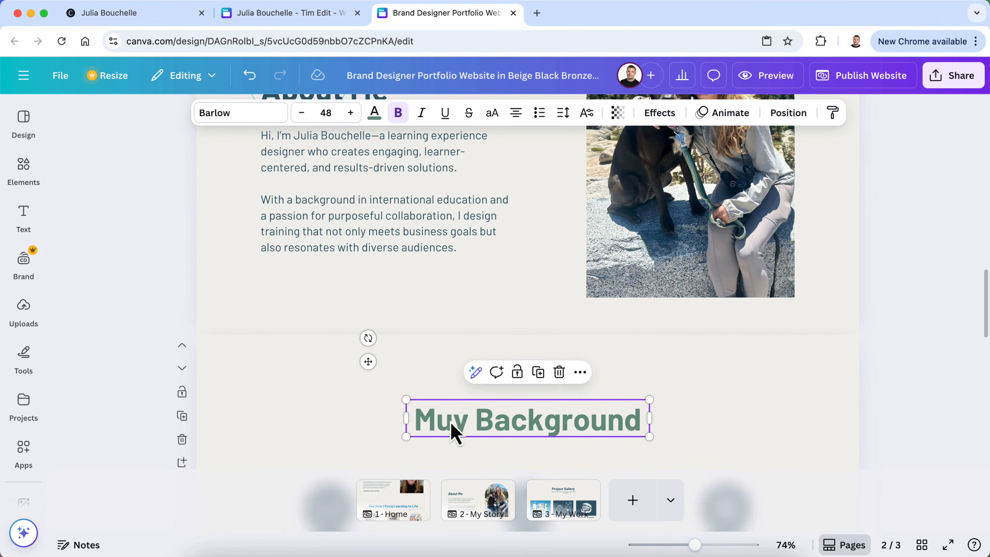
key(BackSpace)
scroll(985, 319, up, 5)
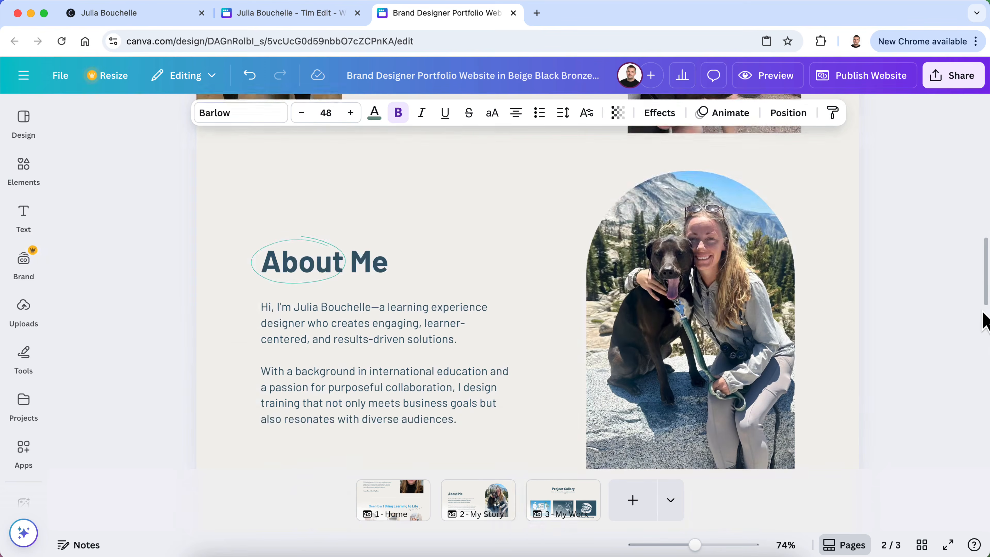
scroll(984, 320, down, 6)
Recolour the My Background heading to About Me's slate blue
double_click(578, 365)
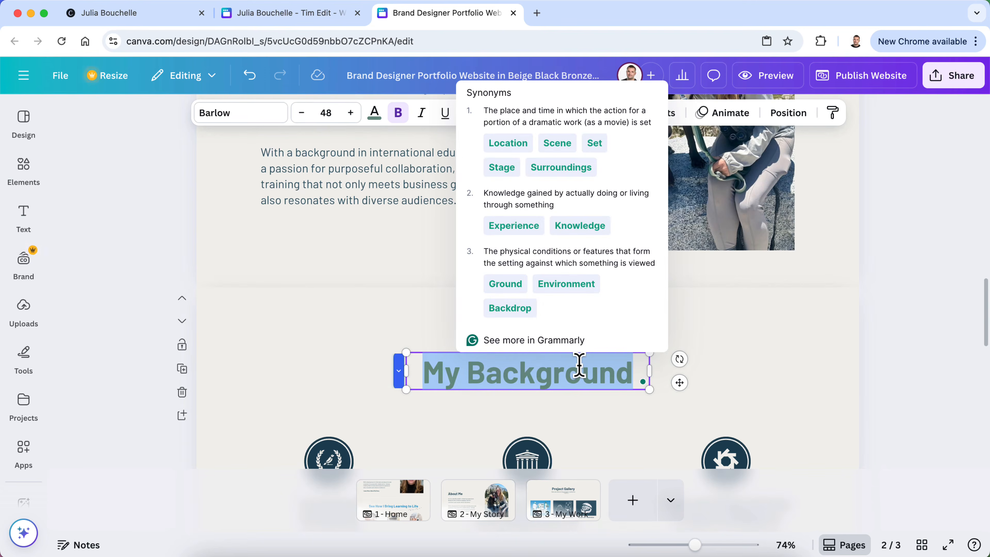
click(374, 113)
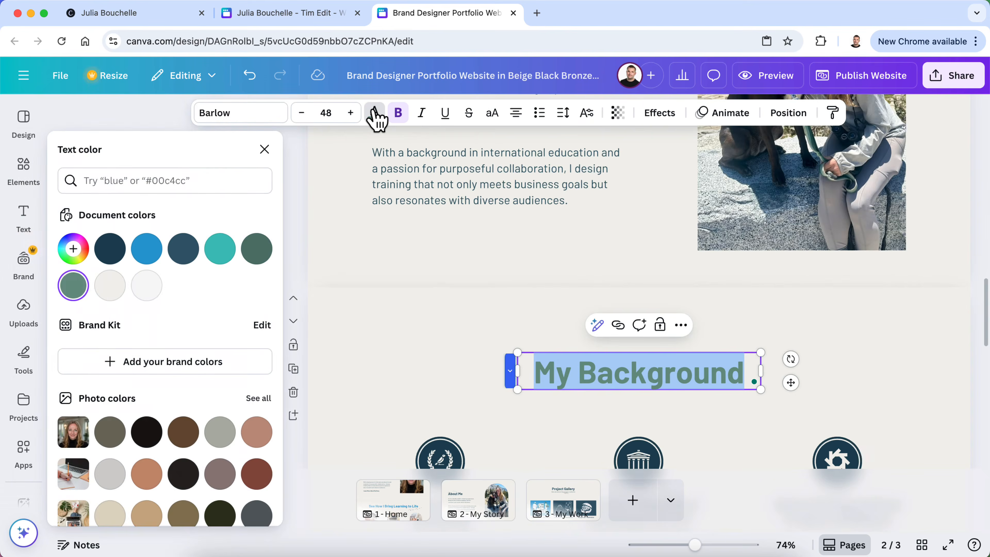
click(111, 249)
scroll(378, 316, up, 8)
scroll(378, 315, down, 5)
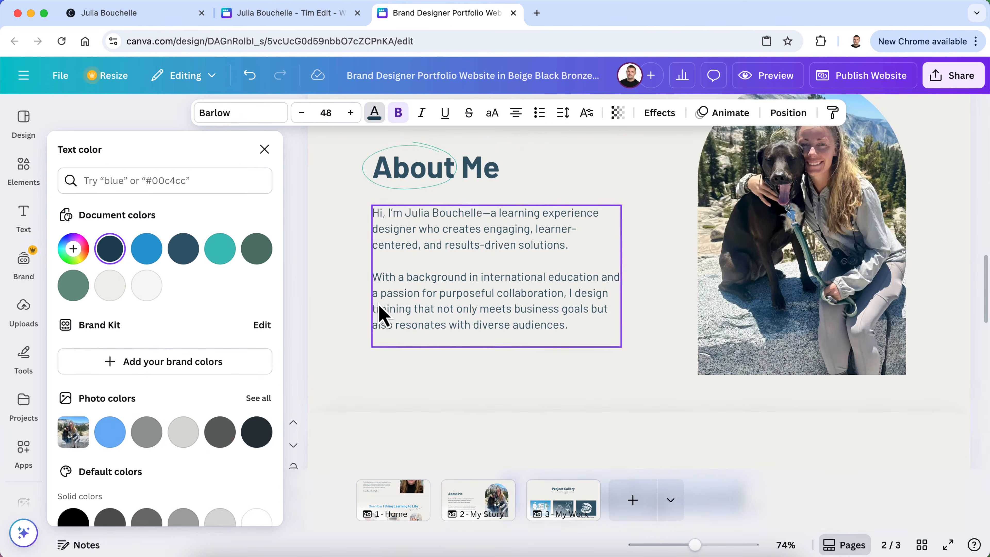
click(493, 177)
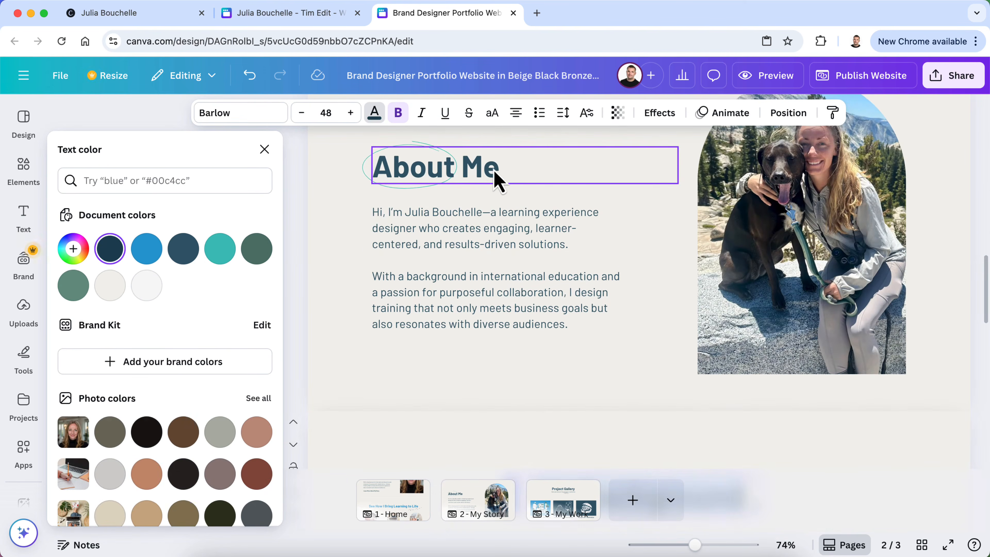
double_click(482, 176)
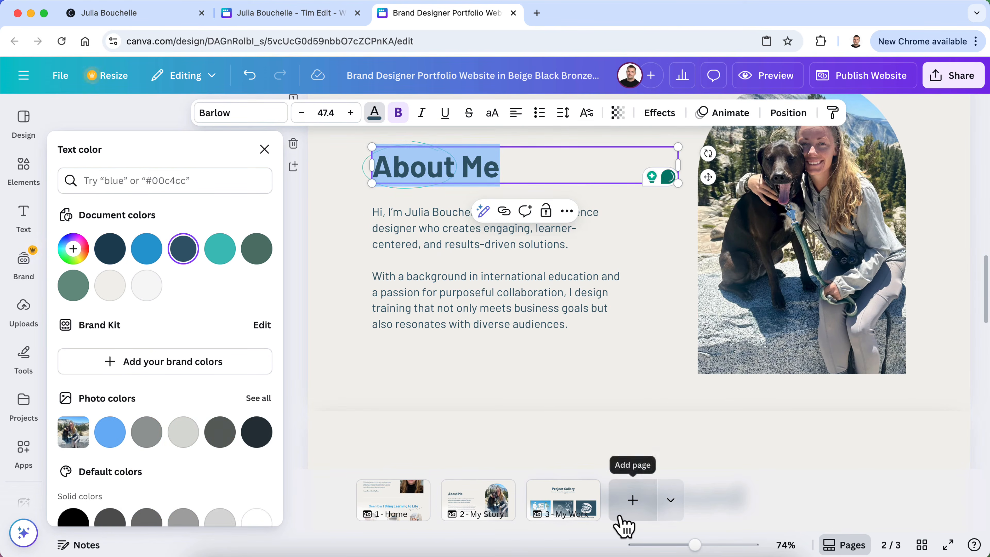
scroll(616, 428, down, 2)
click(592, 453)
double_click(589, 443)
click(180, 257)
click(264, 149)
click(144, 342)
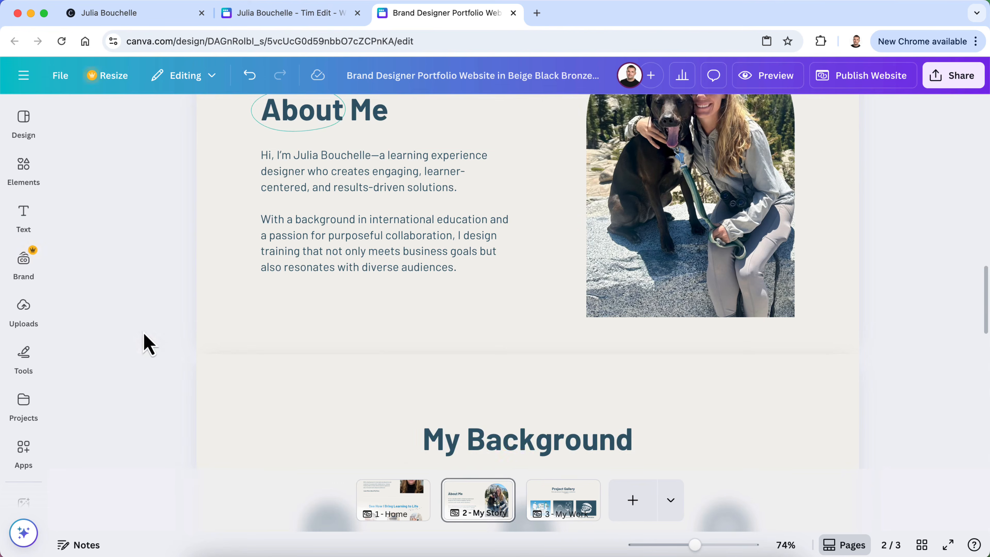
Select the About Me paragraph box on the My Story page
scroll(287, 283, up, 3)
scroll(287, 283, up, 5)
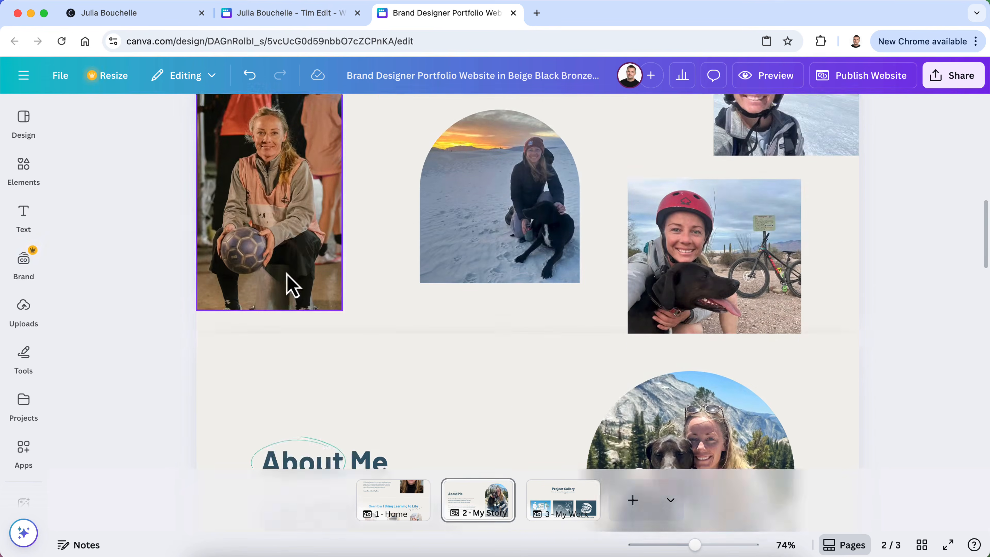
scroll(287, 283, down, 6)
scroll(291, 284, up, 2)
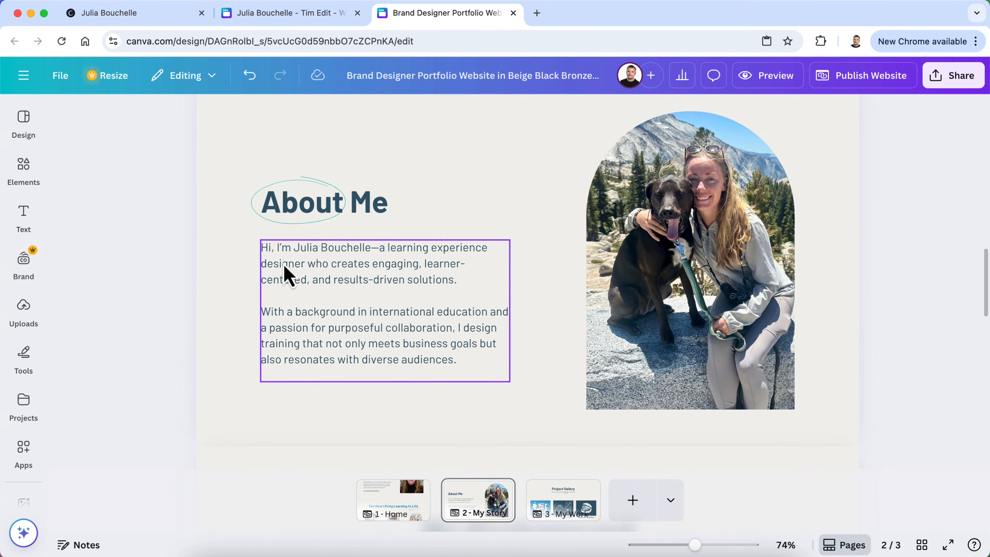
click(293, 258)
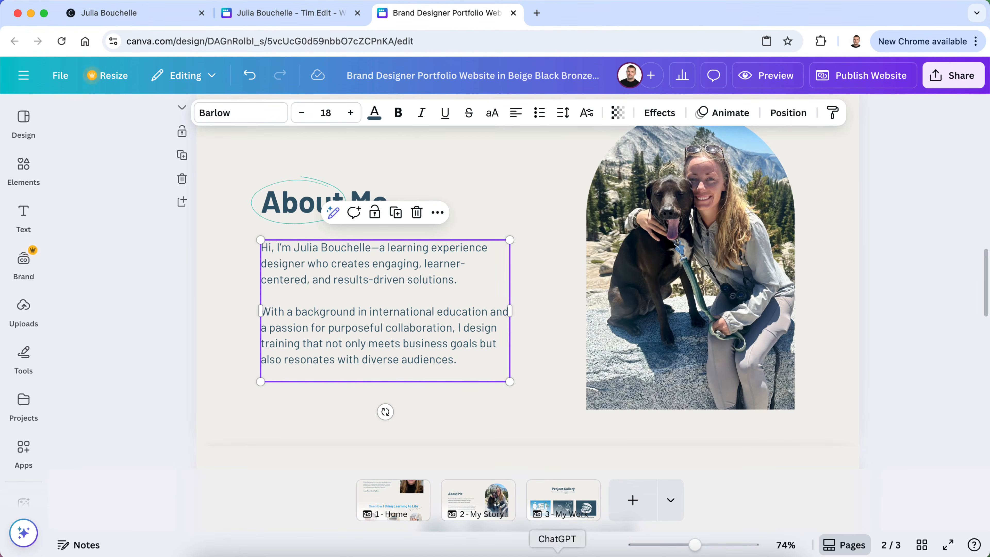
click(557, 553)
Copy ChatGPT's expanded About Me text from 'My passion' to 'move forward.' and return to Canva
scroll(502, 336, up, 10)
scroll(500, 324, up, 15)
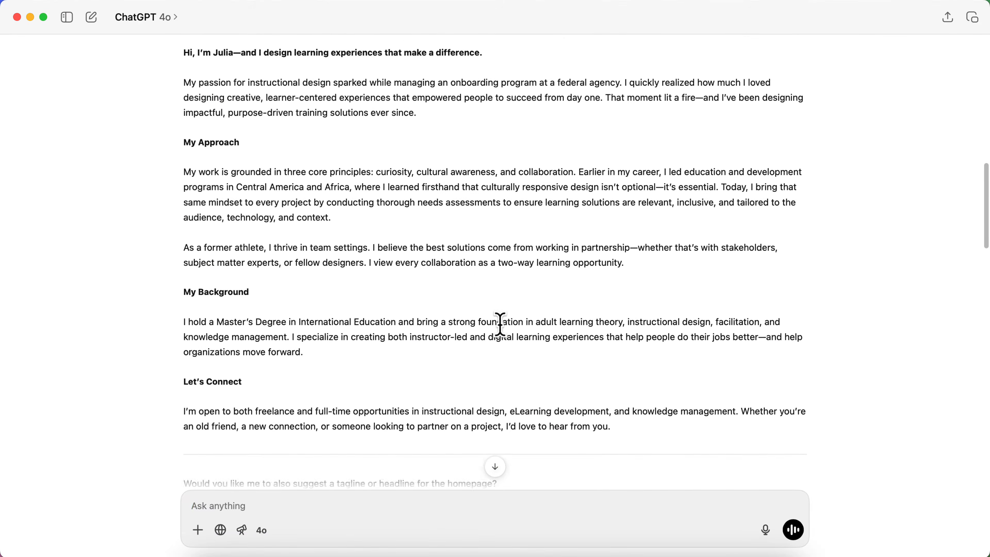
scroll(500, 324, up, 2)
scroll(371, 163, up, 1)
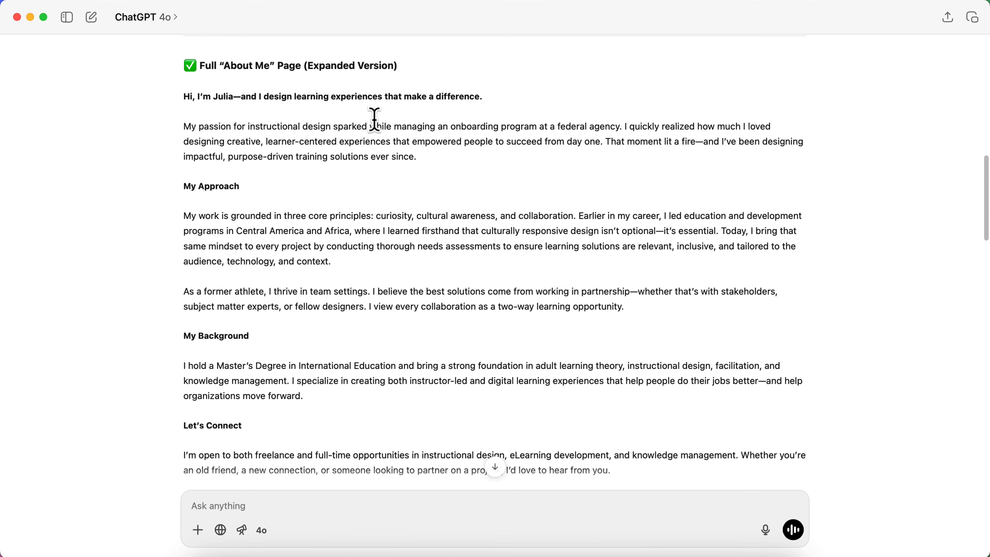
scroll(346, 197, down, 3)
scroll(371, 222, up, 2)
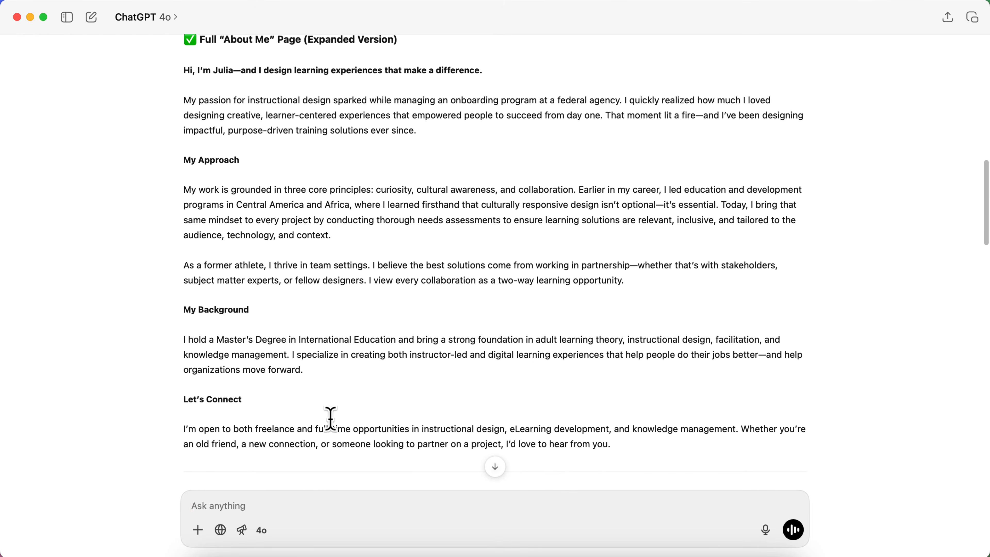
scroll(311, 409, up, 1)
drag(305, 391, 167, 120)
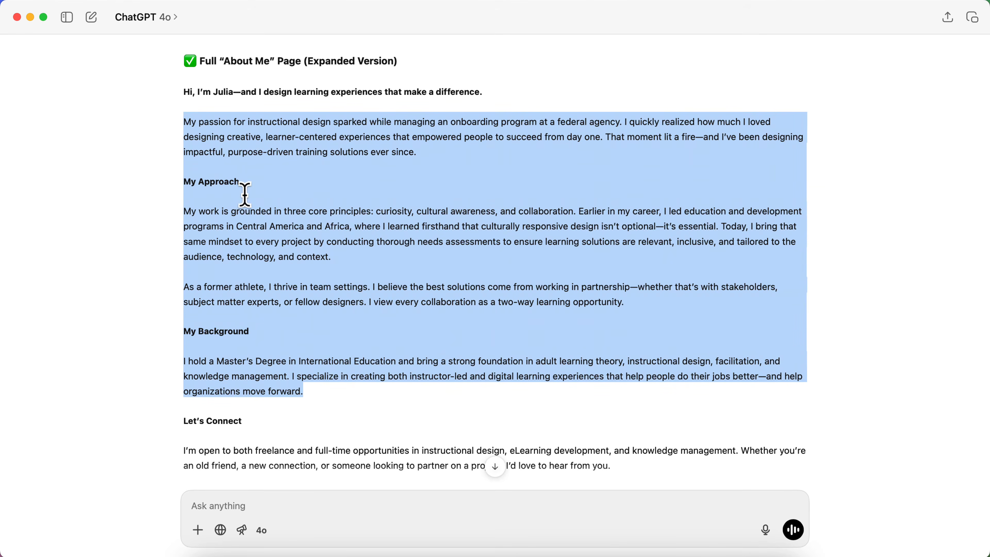
key(ctrl+Up)
click(303, 239)
scroll(210, 436, down, 1)
scroll(525, 289, down, 2)
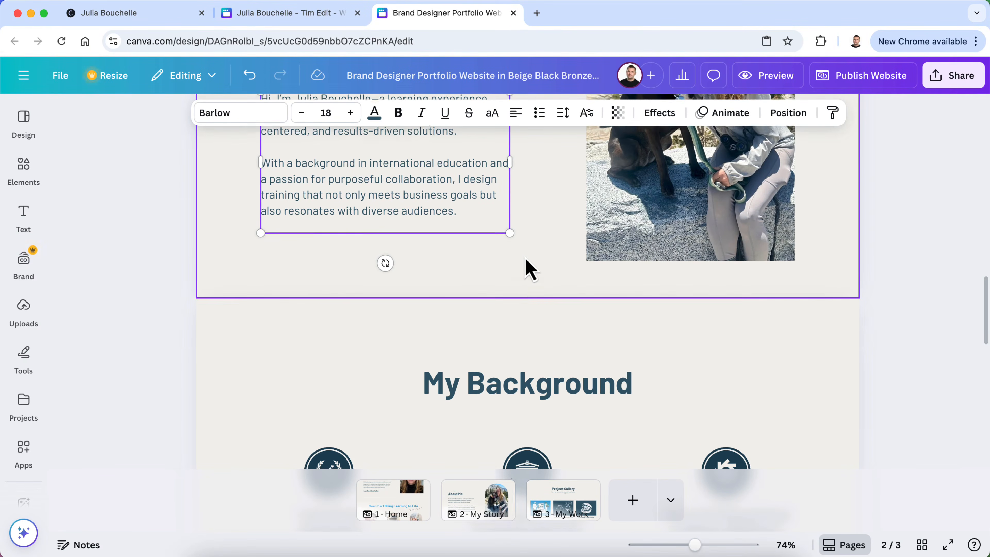
click(526, 293)
drag(523, 295, 508, 450)
scroll(473, 358, up, 10)
click(451, 327)
double_click(470, 336)
click(461, 336)
drag(462, 337, 289, 222)
key(BackSpace)
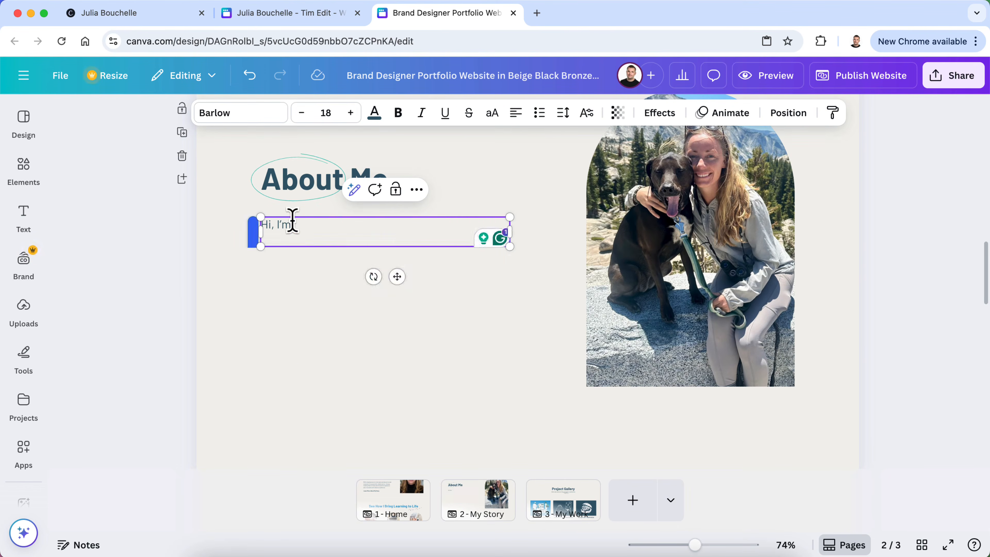
key(cmd+v)
key(BackSpace)
key(BackSpace)
key(BackSpace)
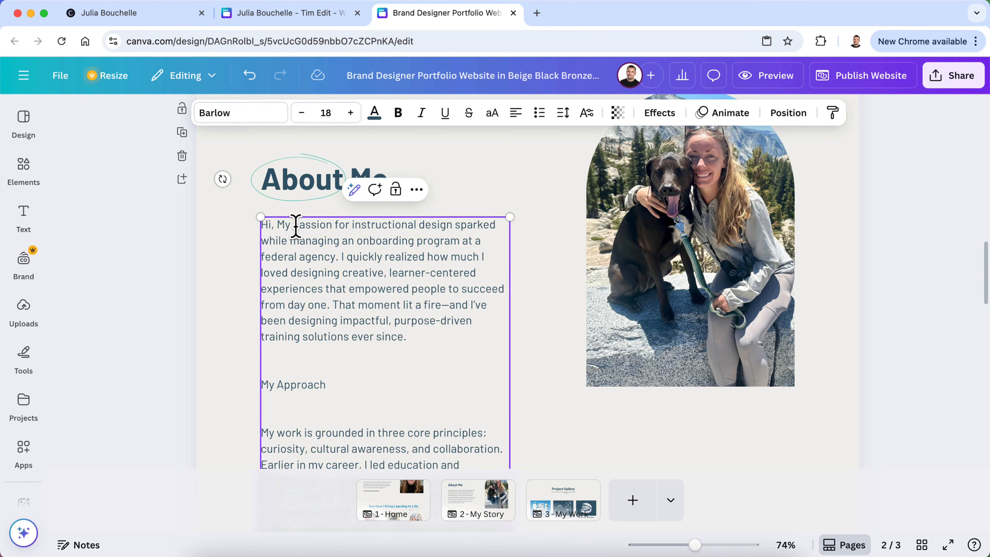
key(BackSpace)
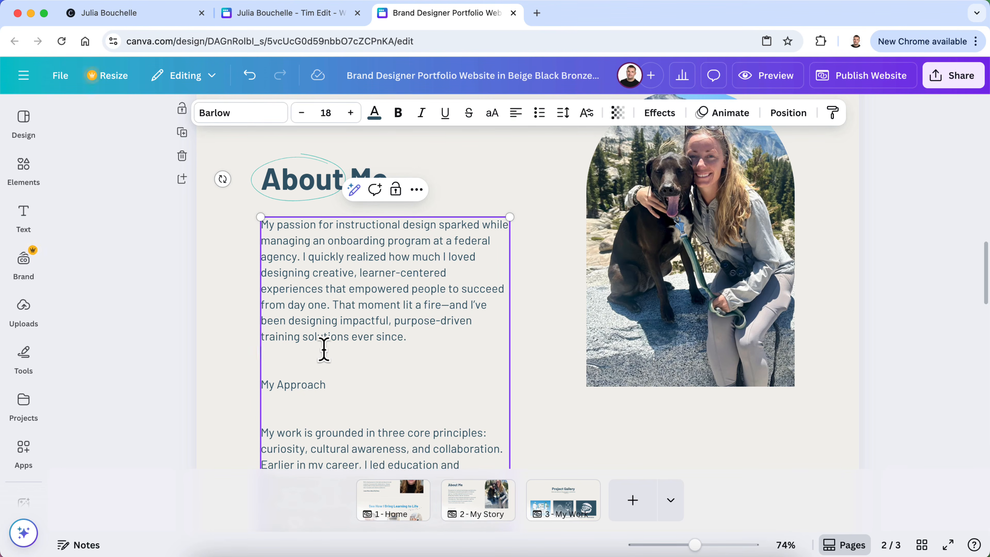
scroll(338, 354, down, 10)
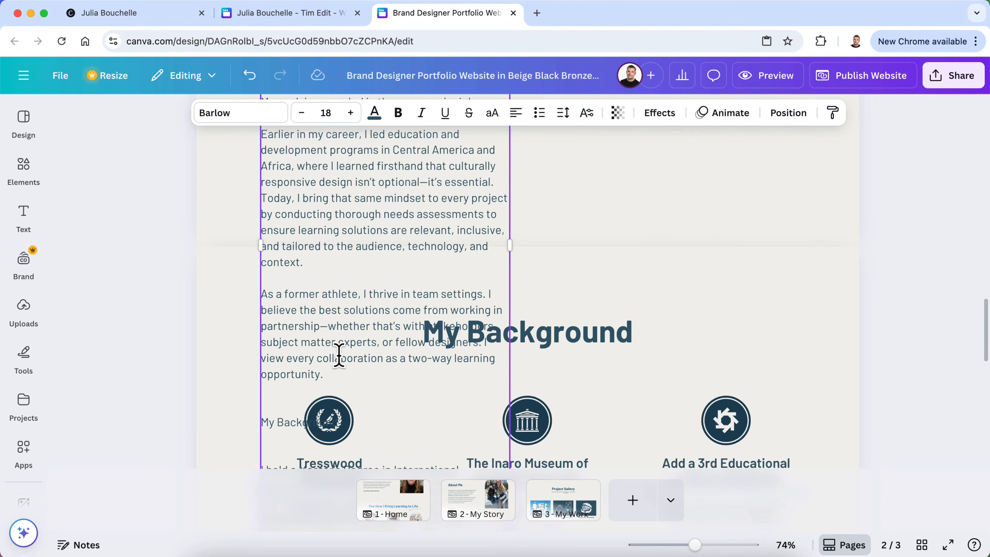
scroll(338, 355, up, 10)
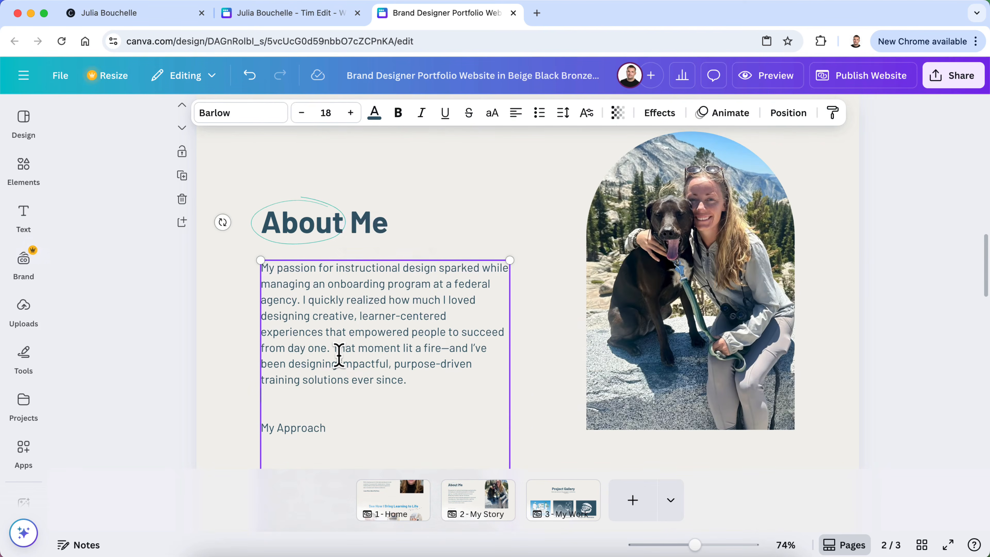
key(super+z)
key(super+z)
key(super+z)
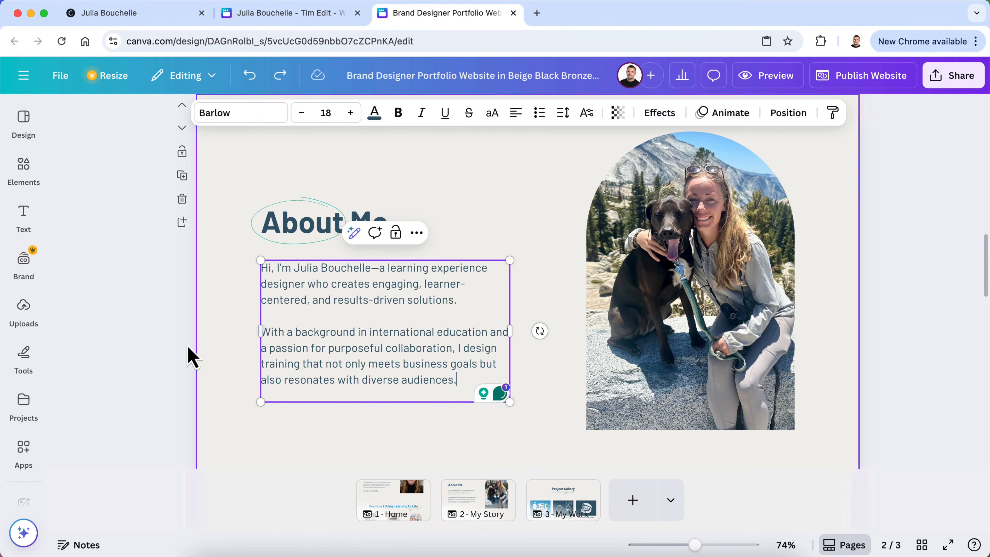
click(217, 239)
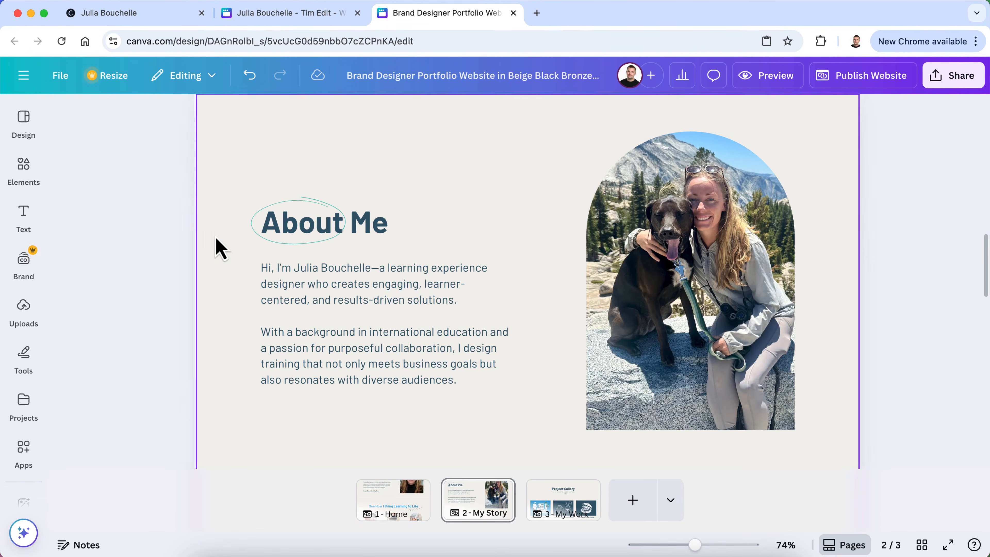
scroll(217, 242, up, 2)
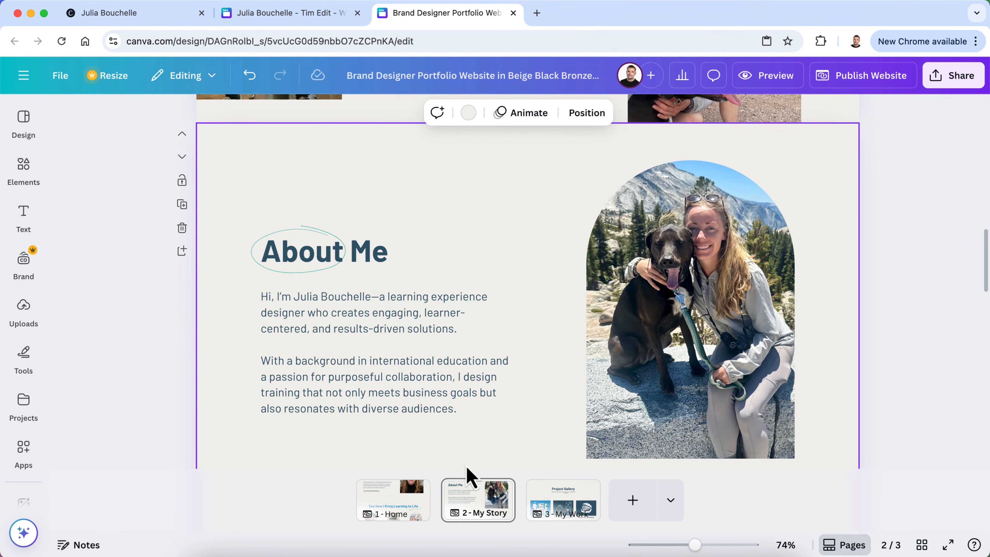
click(557, 552)
scroll(439, 314, up, 5)
click(214, 169)
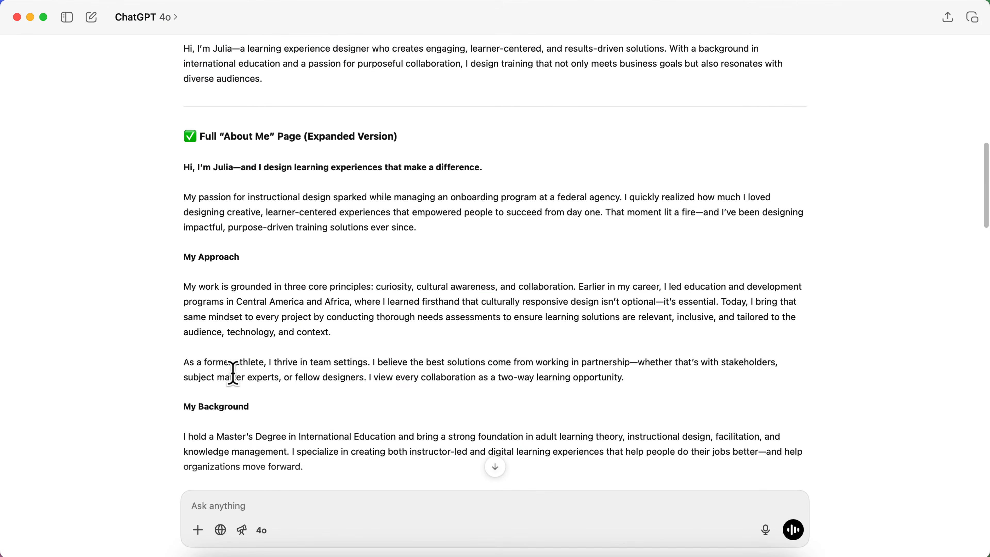
scroll(233, 373, down, 4)
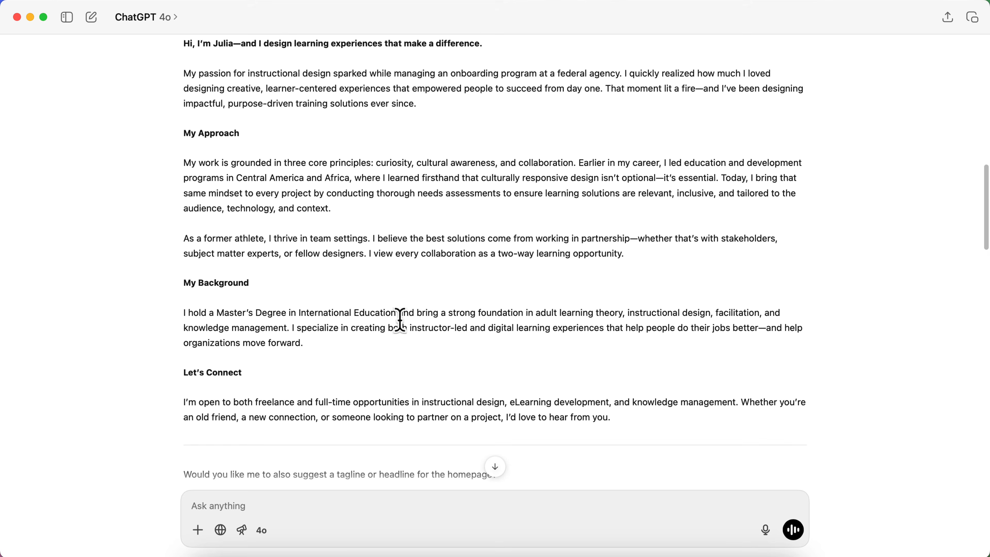
click(312, 553)
scroll(442, 354, down, 10)
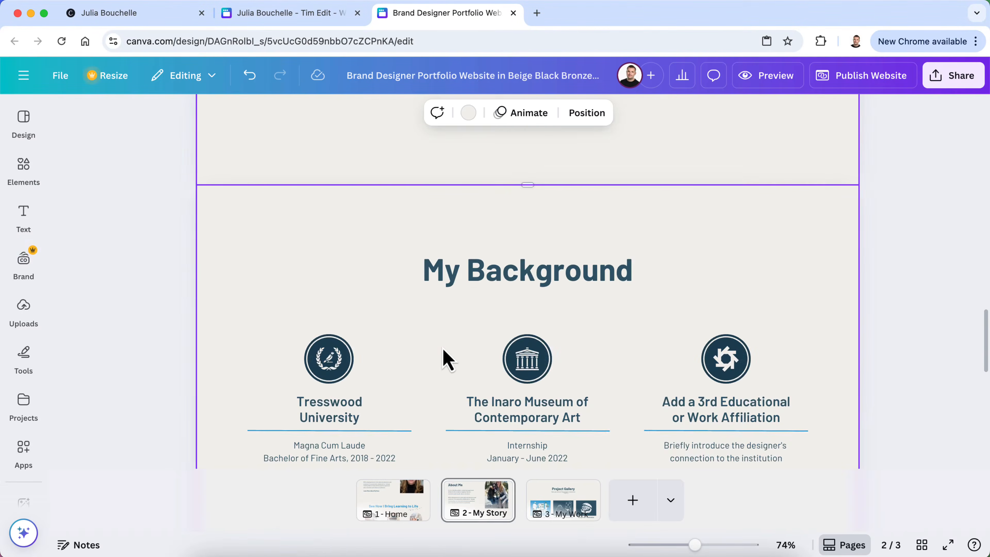
scroll(448, 359, up, 10)
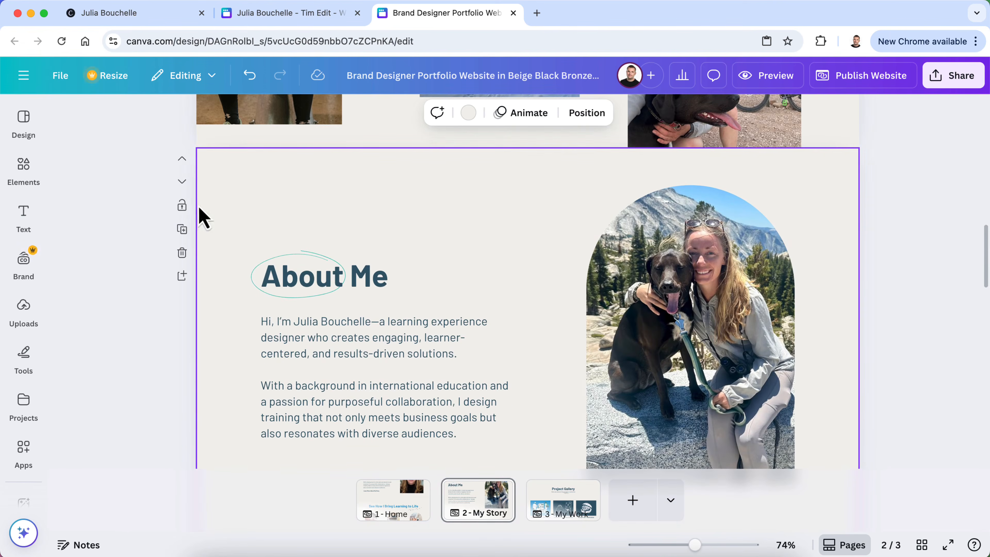
Leave one duplicate of About Me below the original, undoing an accidental resize and removing an extra copy
click(182, 230)
scroll(458, 381, down, 5)
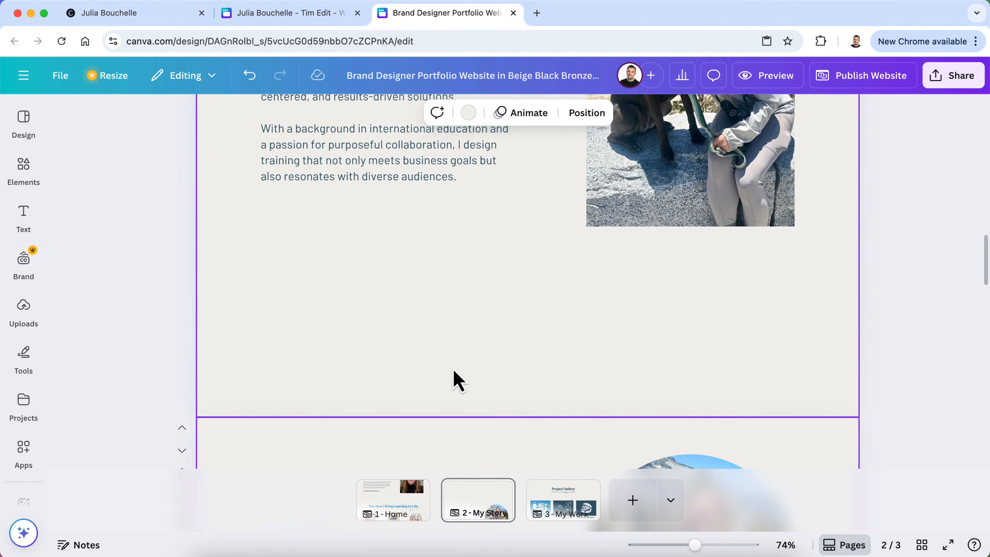
drag(526, 416, 532, 347)
key(super+z)
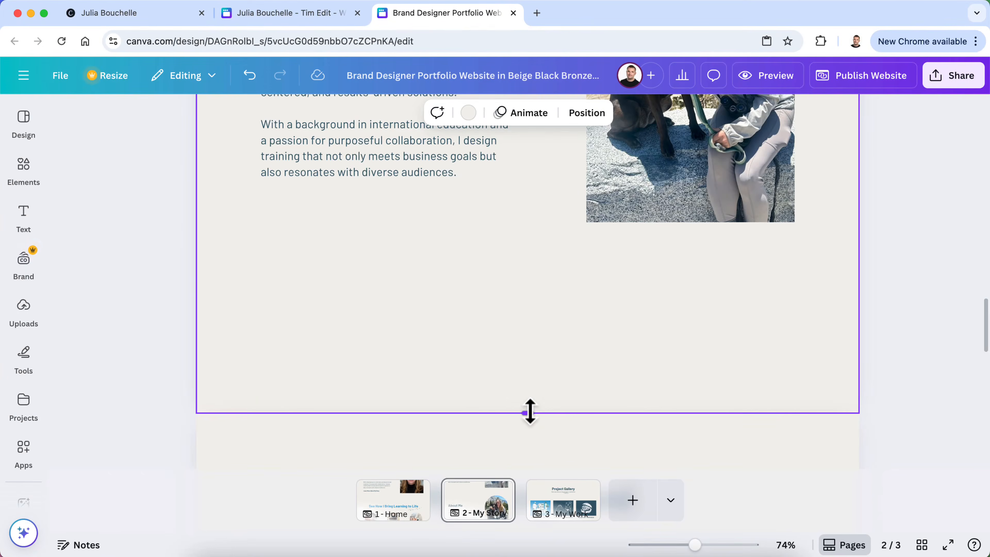
key(super+z)
click(182, 353)
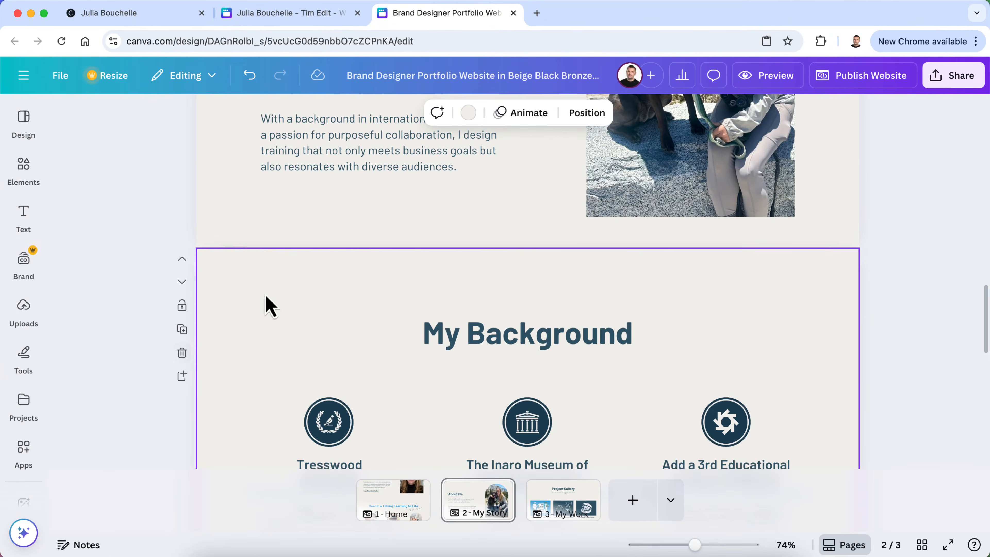
scroll(264, 313, up, 6)
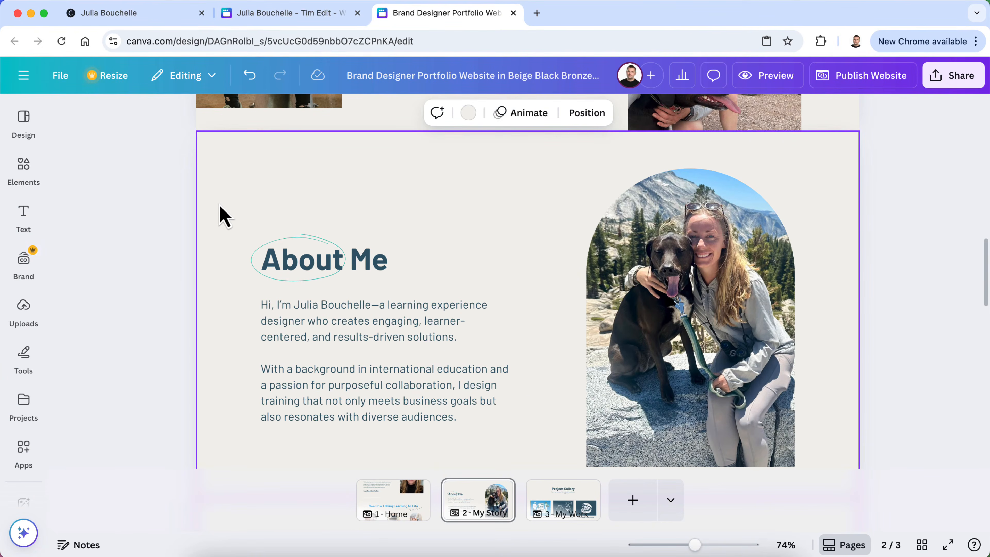
click(182, 212)
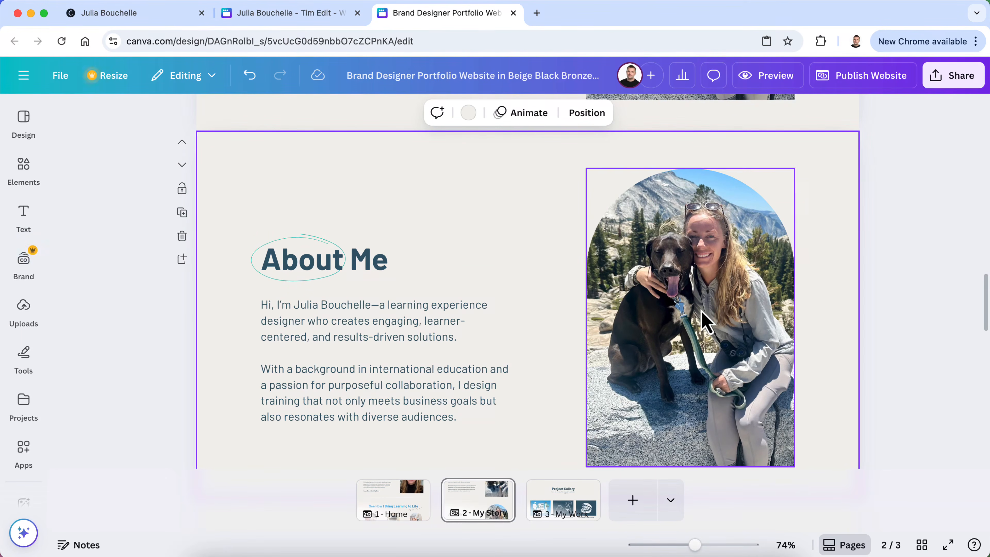
Move the arch photo left, the heading and text right, and the scribbled ellipse onto the heading
drag(680, 310, 324, 307)
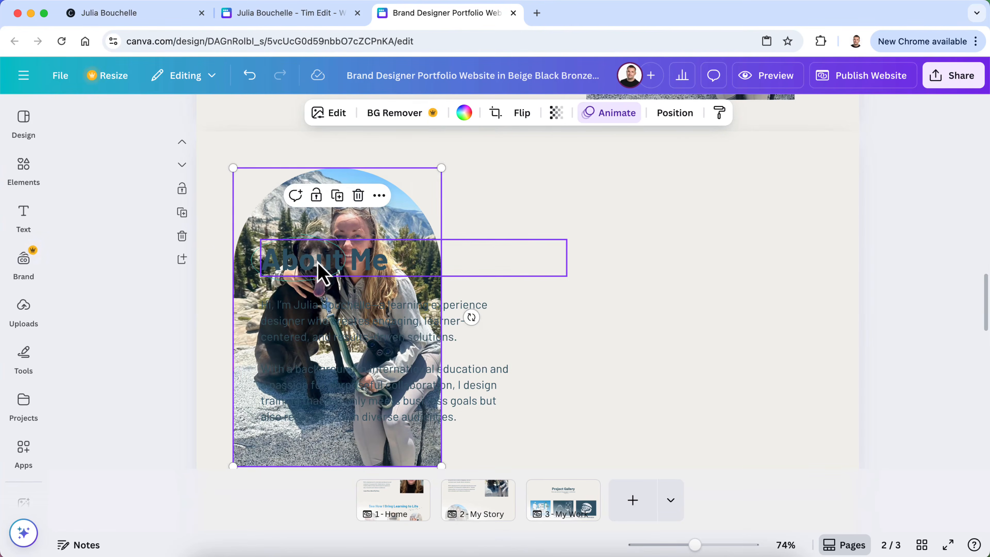
click(323, 261)
shift+click(345, 367)
drag(342, 344, 581, 347)
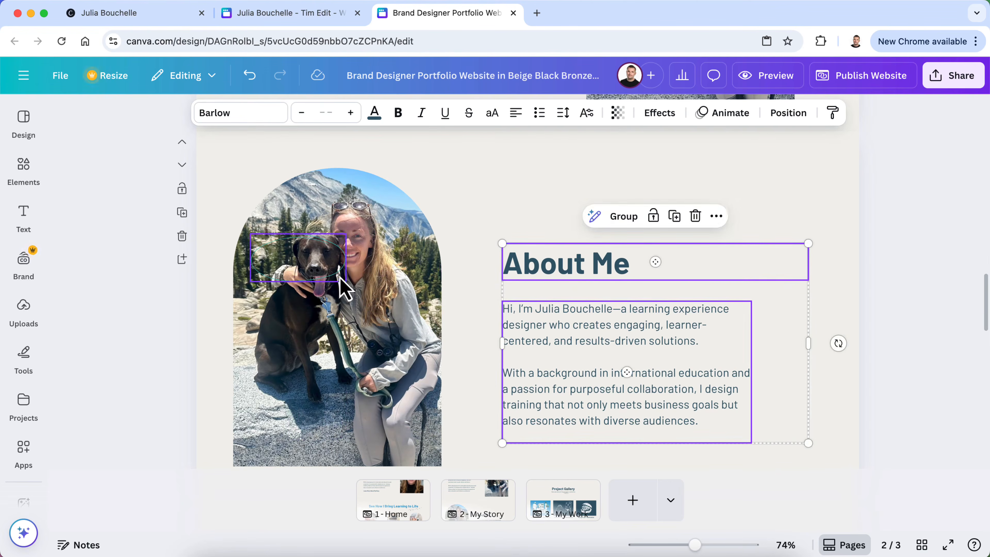
drag(334, 281, 585, 281)
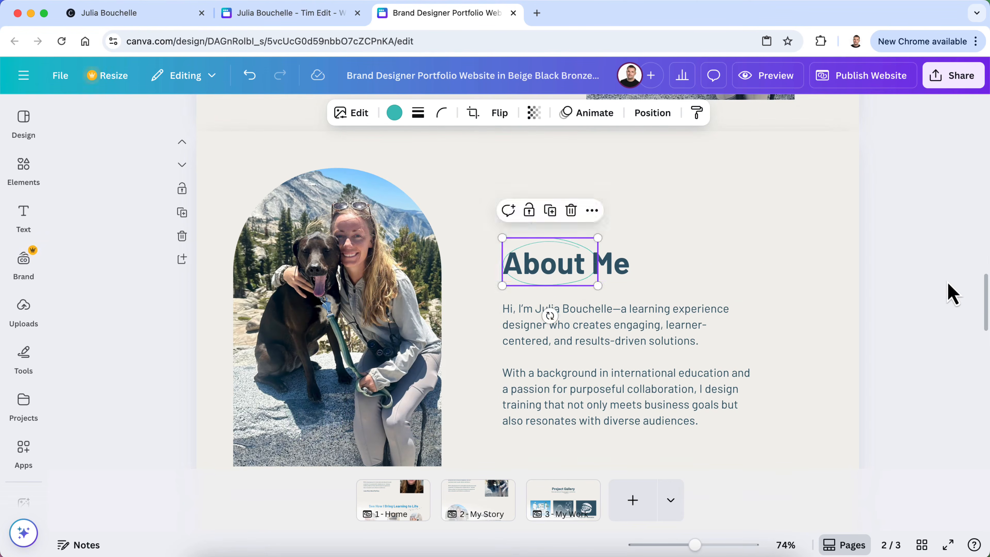
click(964, 295)
Check the Home and My Story pages, then bring ChatGPT to the front
scroll(964, 295, up, 5)
scroll(965, 294, down, 1)
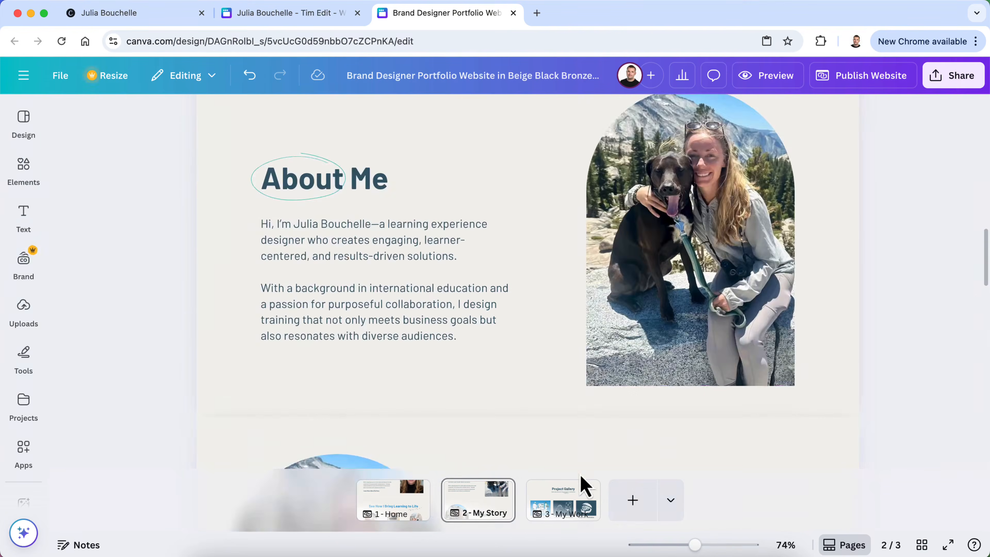
scroll(623, 401, up, 5)
scroll(623, 400, up, 3)
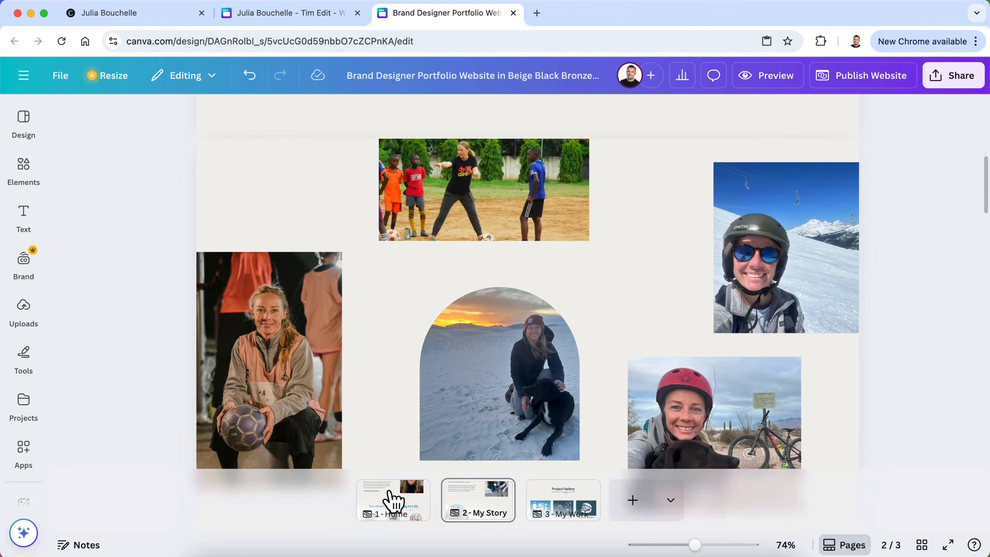
click(391, 499)
click(475, 492)
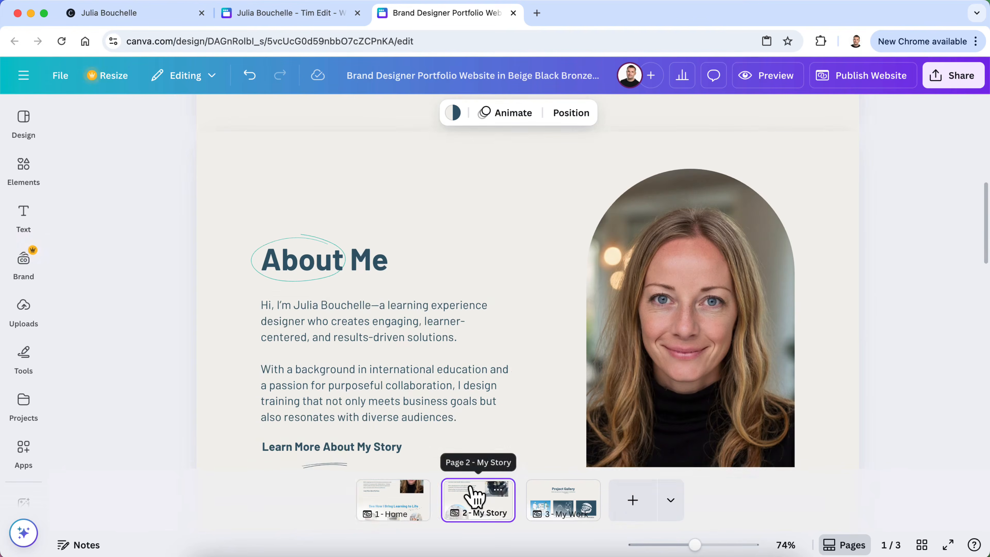
scroll(515, 295, up, 6)
scroll(515, 297, down, 10)
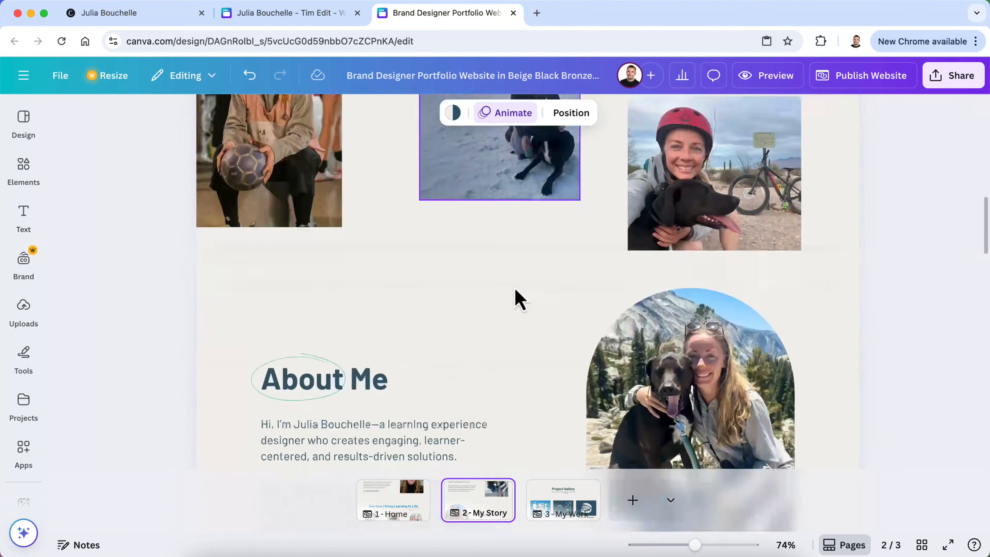
click(557, 554)
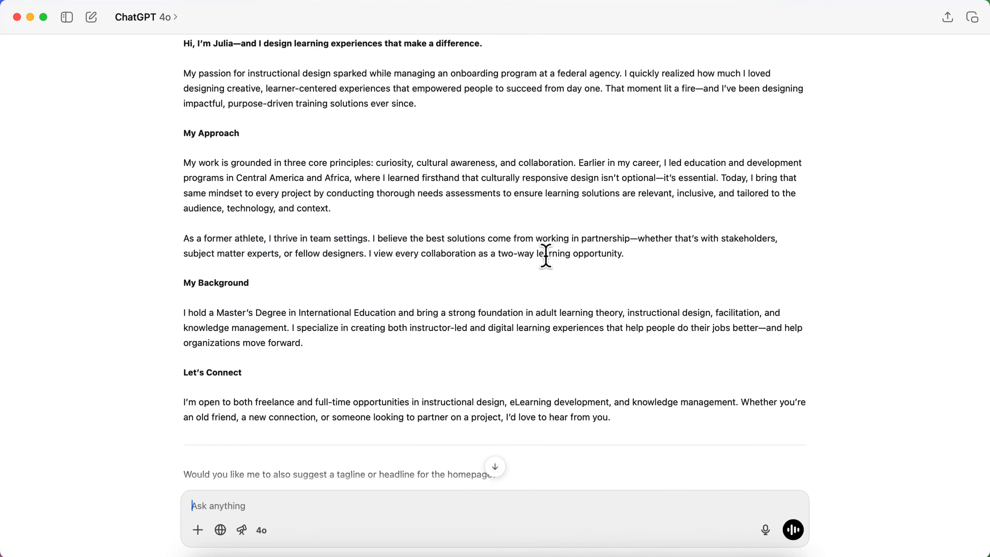
Copy ChatGPT's 'My passion for instructional design' paragraph and select the About Me body text in Canva
scroll(546, 256, up, 3)
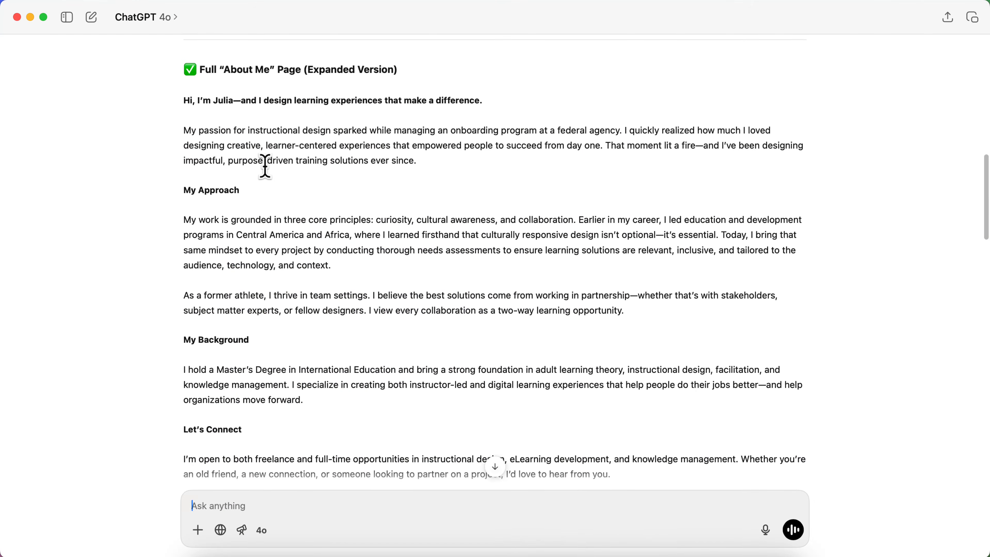
triple_click(245, 145)
key(super+c)
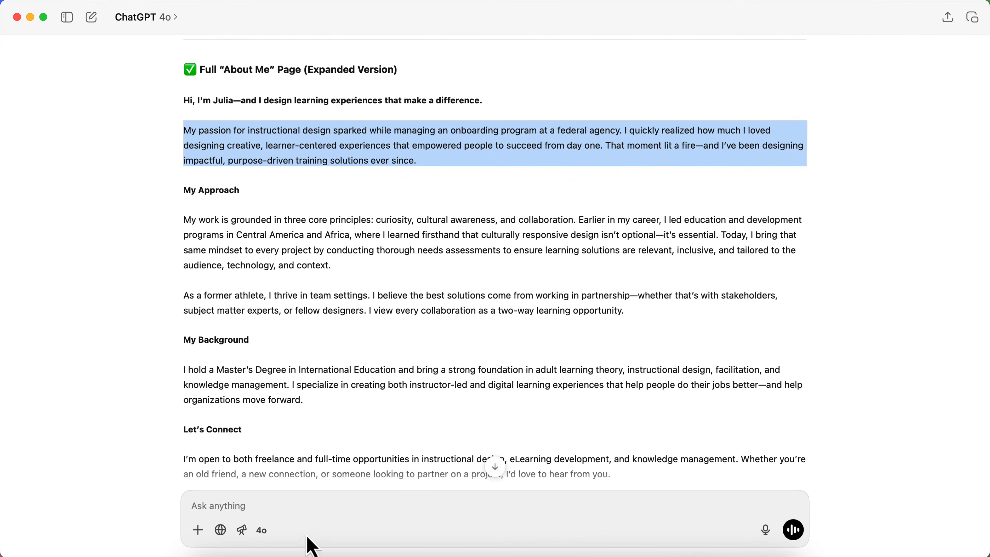
click(312, 554)
triple_click(344, 230)
drag(451, 310, 277, 207)
Paste the copied paragraph into the About Me box and delete the leftover 'Hi,'
key(super+v)
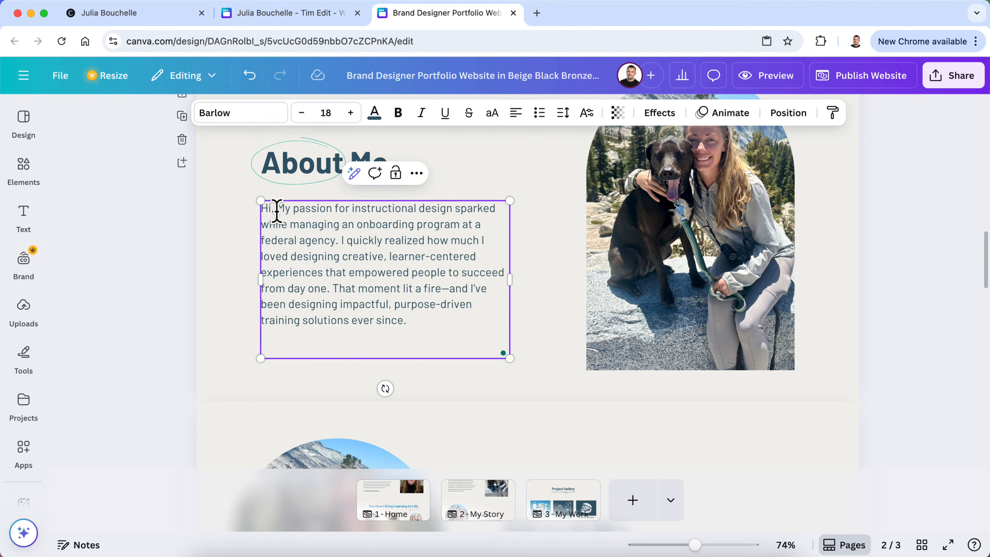
click(276, 206)
key(BackSpace)
key(BackSpace)
key(BackSpace)
key(BackSpace)
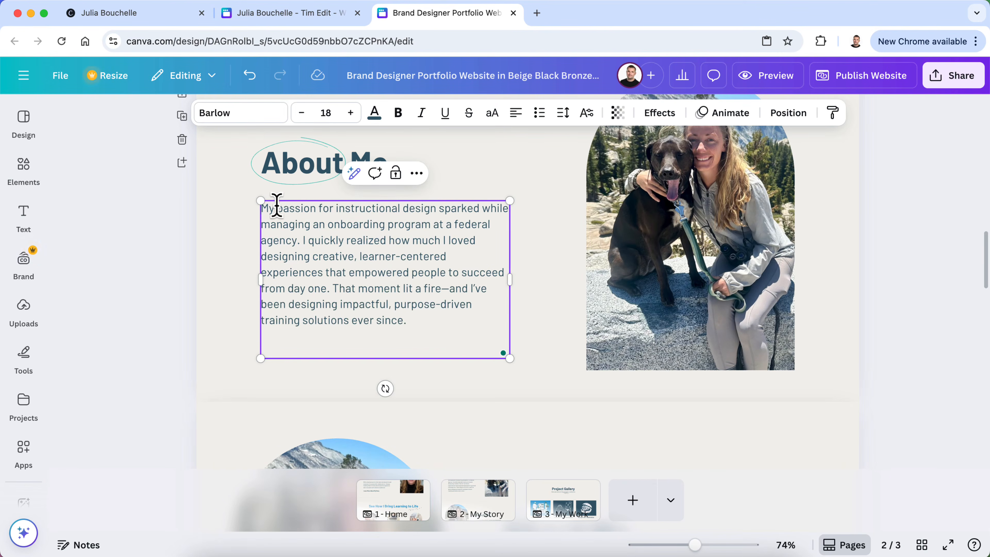
click(82, 257)
Widen the paragraph's text box so the text reflows into fewer lines
click(394, 280)
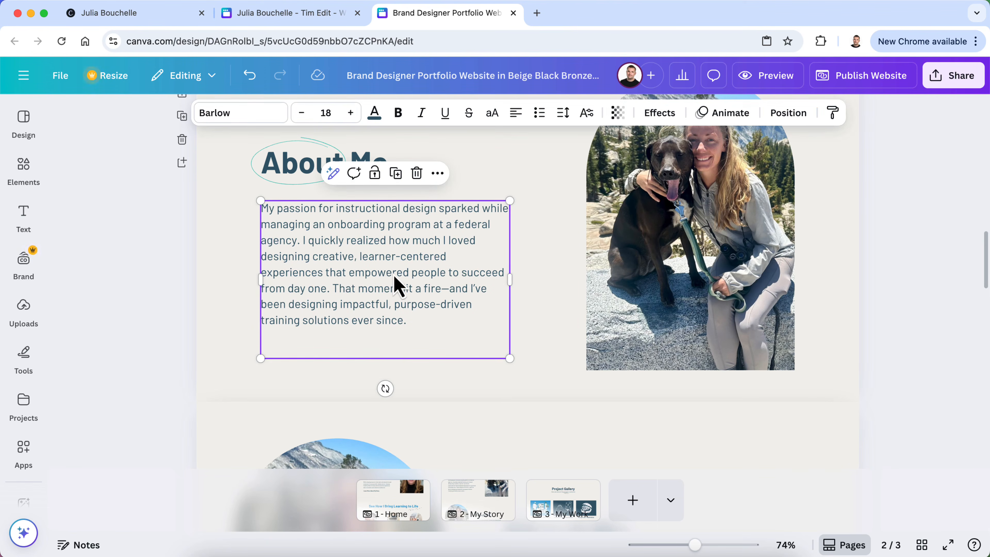
drag(510, 280, 535, 285)
click(143, 274)
scroll(138, 271, down, 5)
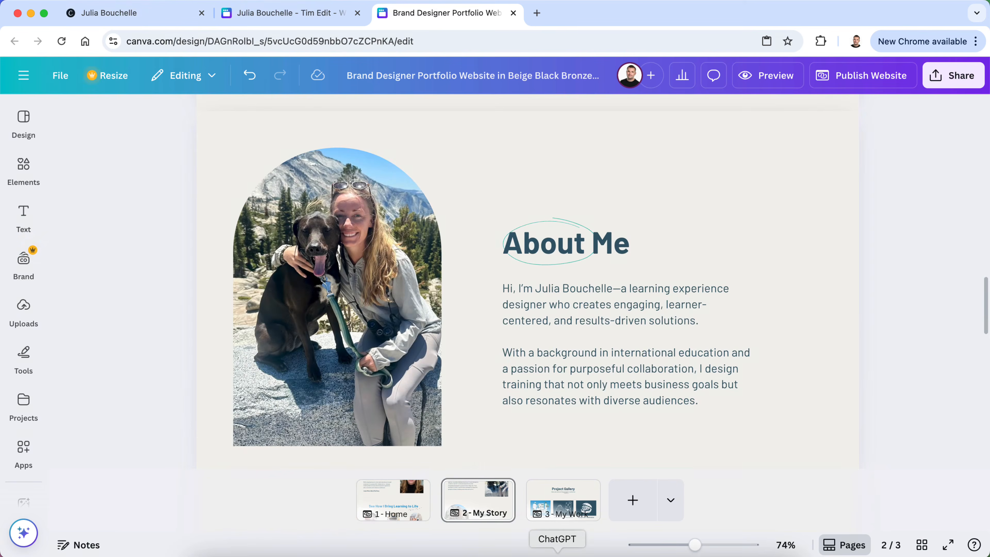
Rename the copied section's heading to 'My Approach' and move its ellipse up and right off it
click(557, 554)
click(320, 551)
click(564, 259)
click(560, 244)
text(MN)
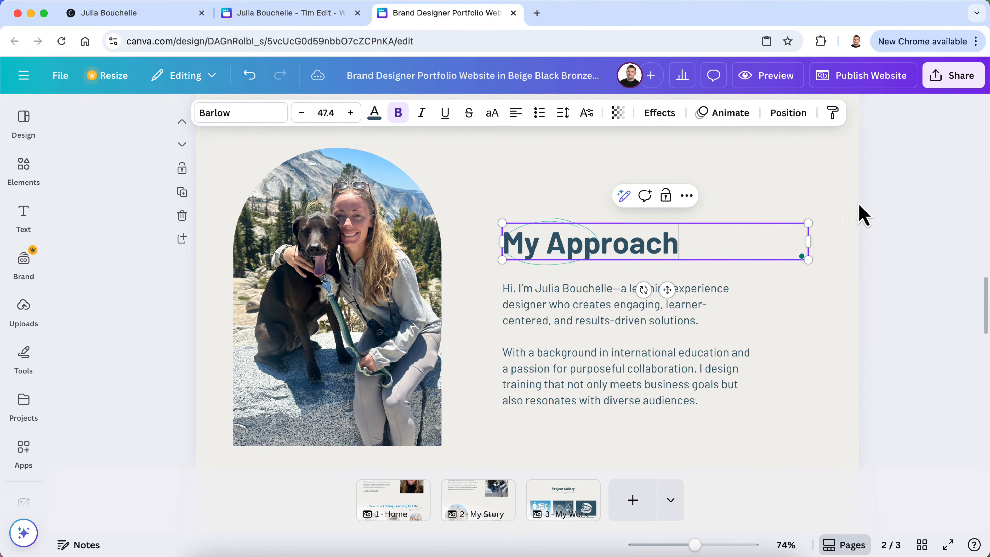
click(916, 257)
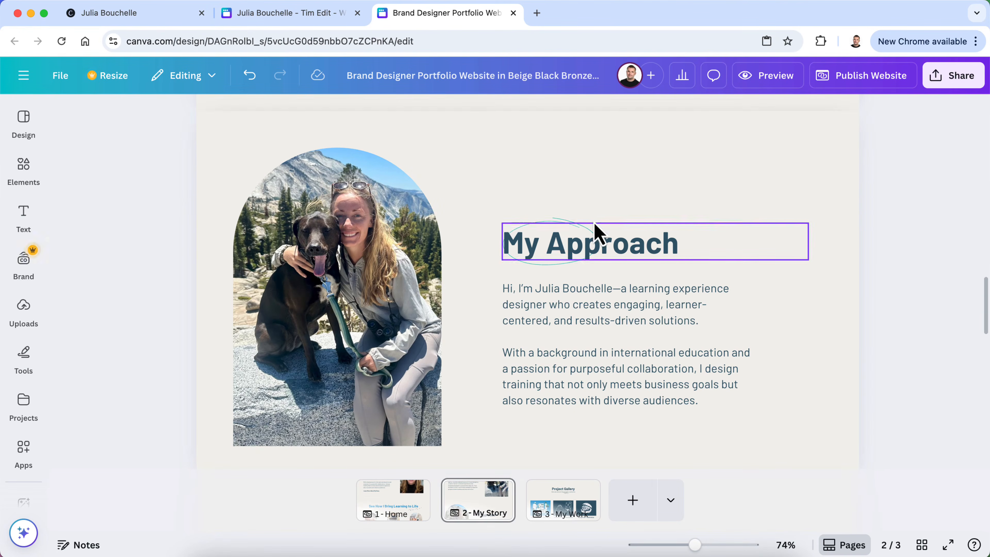
click(563, 229)
drag(561, 228, 765, 177)
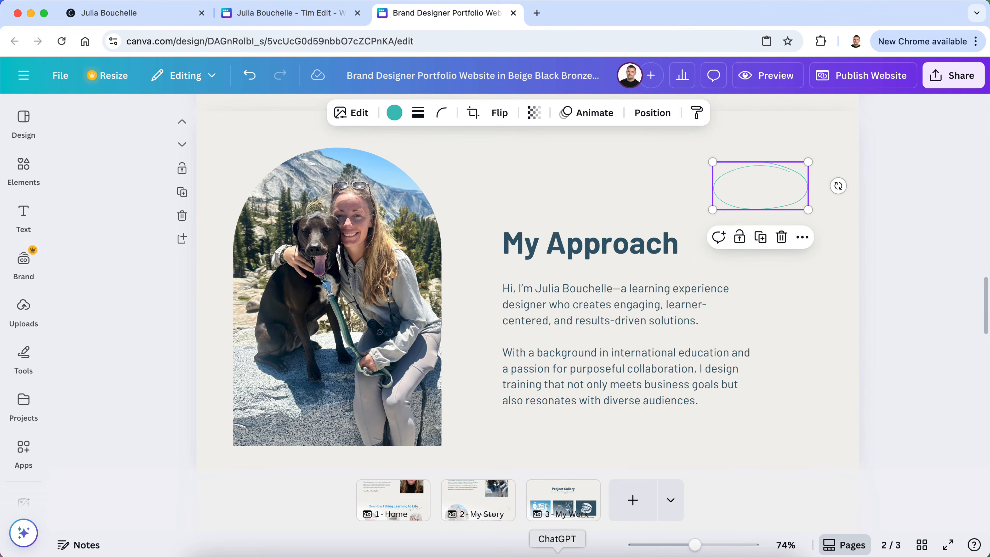
In ChatGPT, select the two My Approach paragraphs
click(557, 555)
click(329, 277)
right_click(634, 314)
click(206, 253)
drag(627, 310, 187, 222)
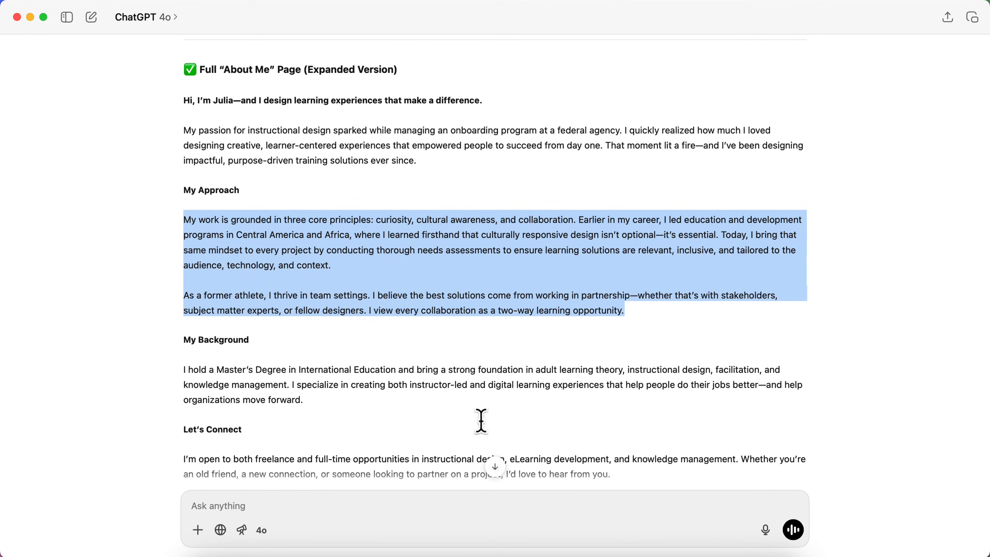
Replace the My Approach body text with the two pasted ChatGPT paragraphs
click(312, 554)
click(632, 343)
click(634, 342)
click(713, 399)
drag(711, 398, 513, 291)
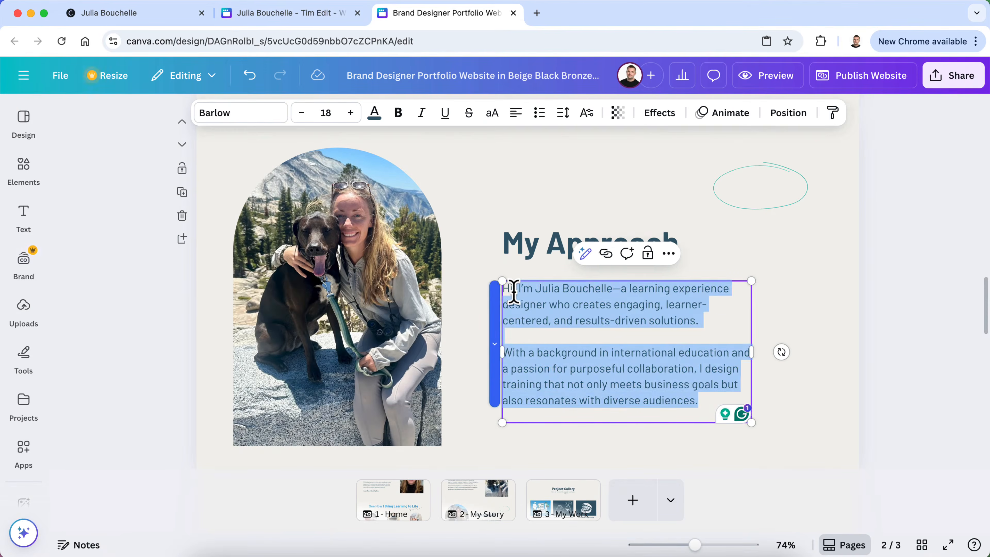
text(My work is grounded in three core principles: curiosity, cultural awareness, and collaboration. Earlier in my career, I led education and development programs in Central America and Africa, where I learned firsthand that culturally responsive design isn’t optional—it’s essential. Today, I bring that same mindset to every project by conducting thorough needs assessments to ensure learning solutions are relevant, inclusive, and tailored to the audience, technology, and context.)
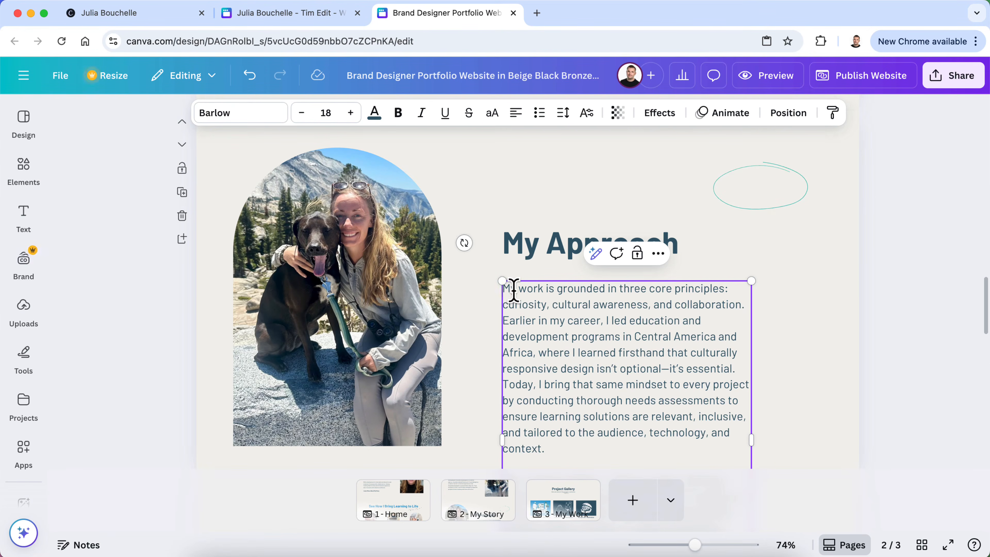
Make the My Approach section taller and widen its text box so the paragraphs fit
scroll(569, 353, down, 5)
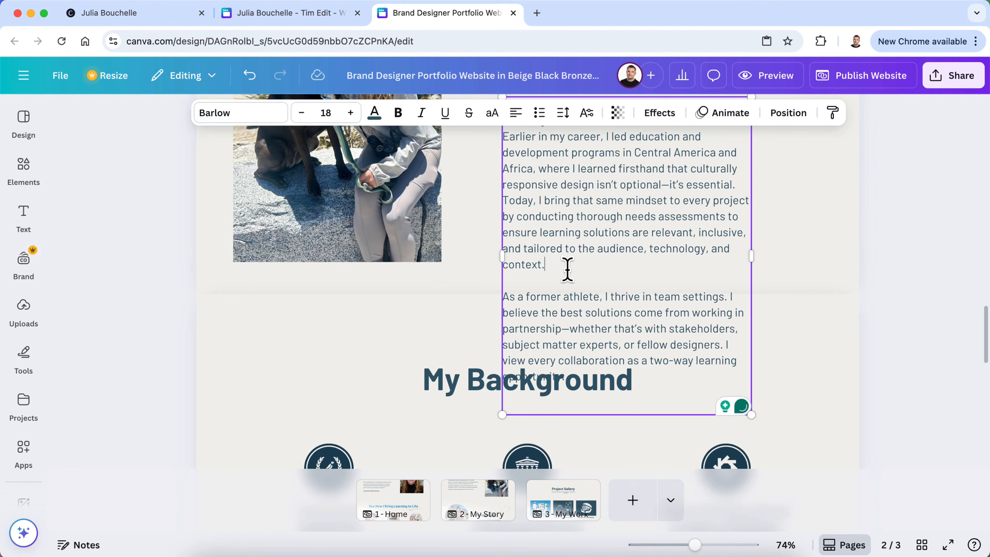
click(463, 283)
drag(523, 293, 529, 405)
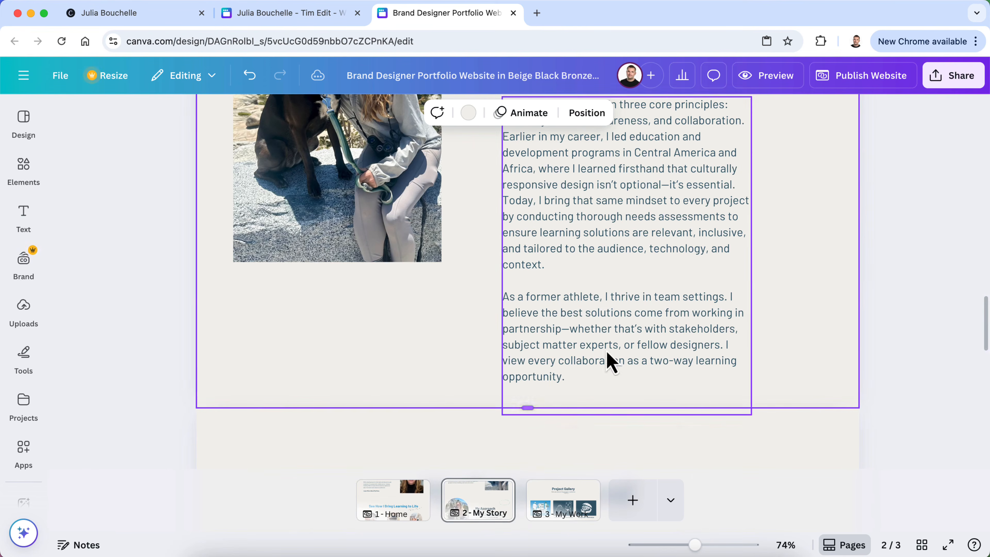
click(659, 312)
drag(754, 258, 780, 269)
scroll(777, 258, up, 3)
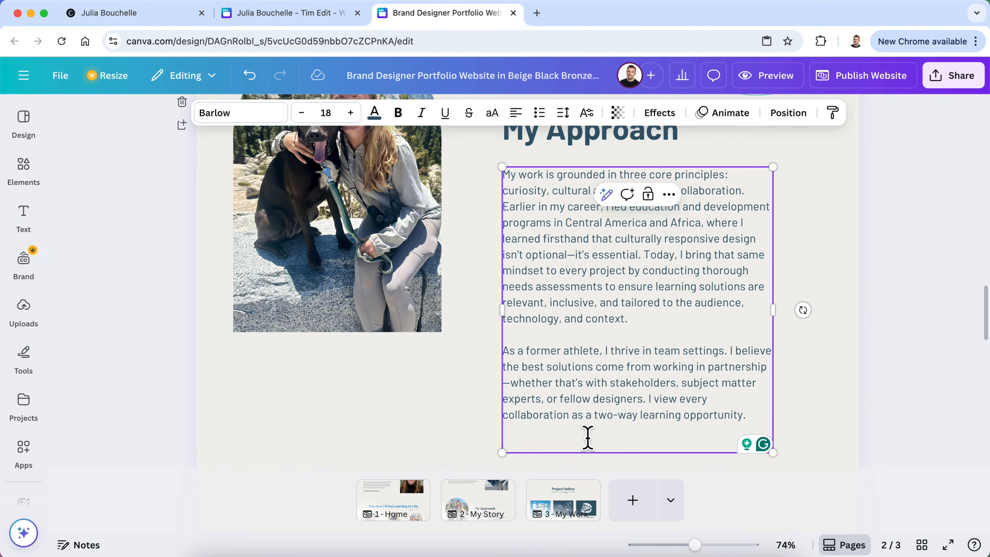
click(943, 408)
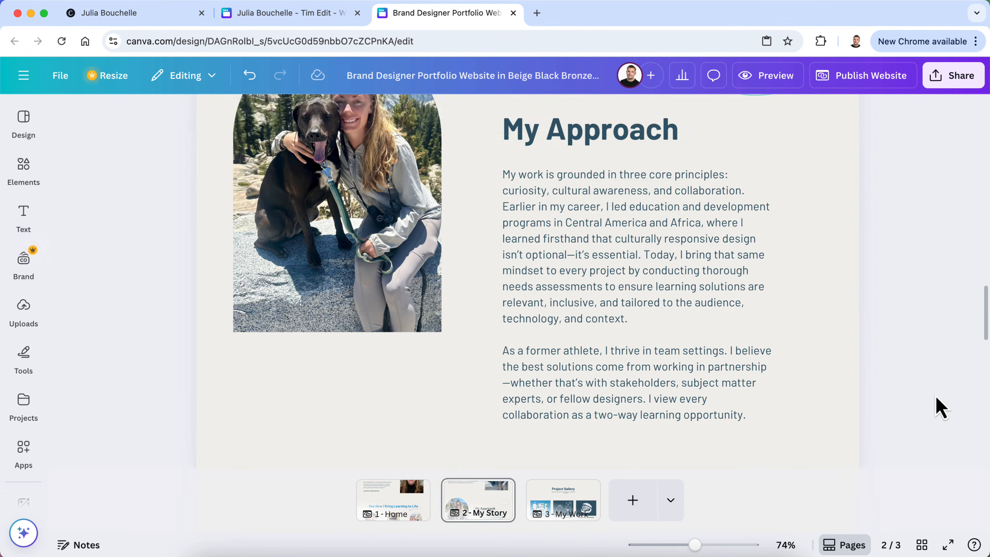
scroll(943, 408, down, 1)
scroll(943, 408, up, 6)
scroll(941, 407, up, 5)
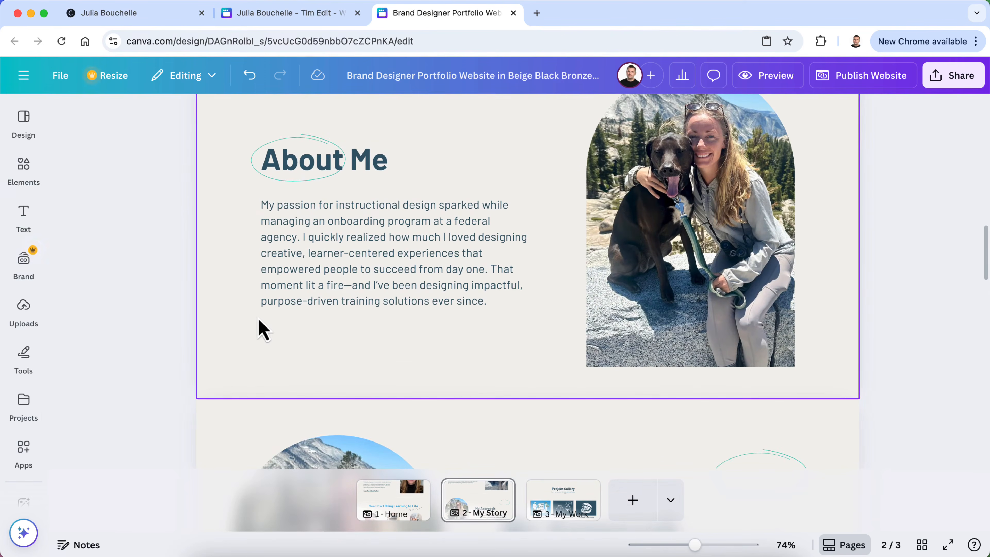
click(24, 171)
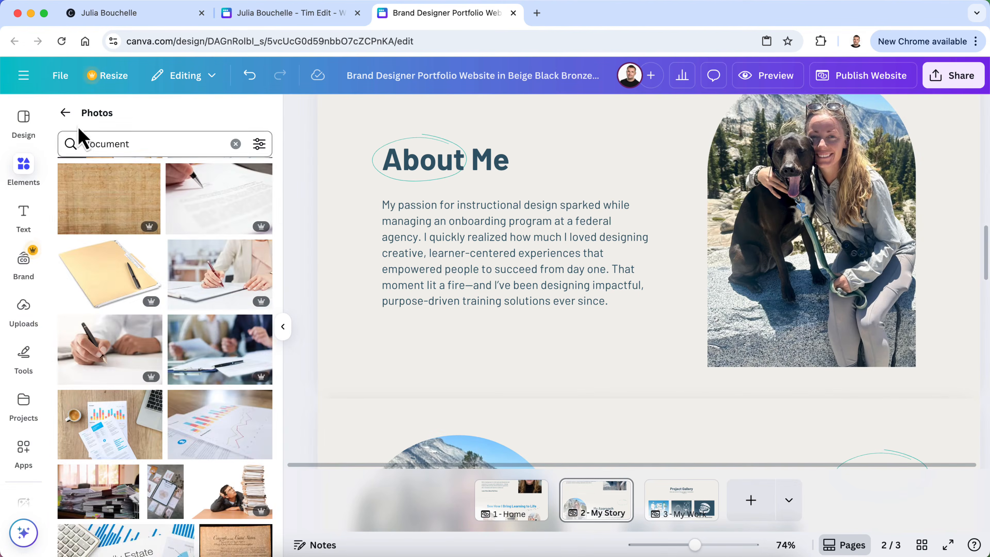
Clear the document search and browse all shapes in the elements library
click(66, 112)
scroll(135, 251, up, 10)
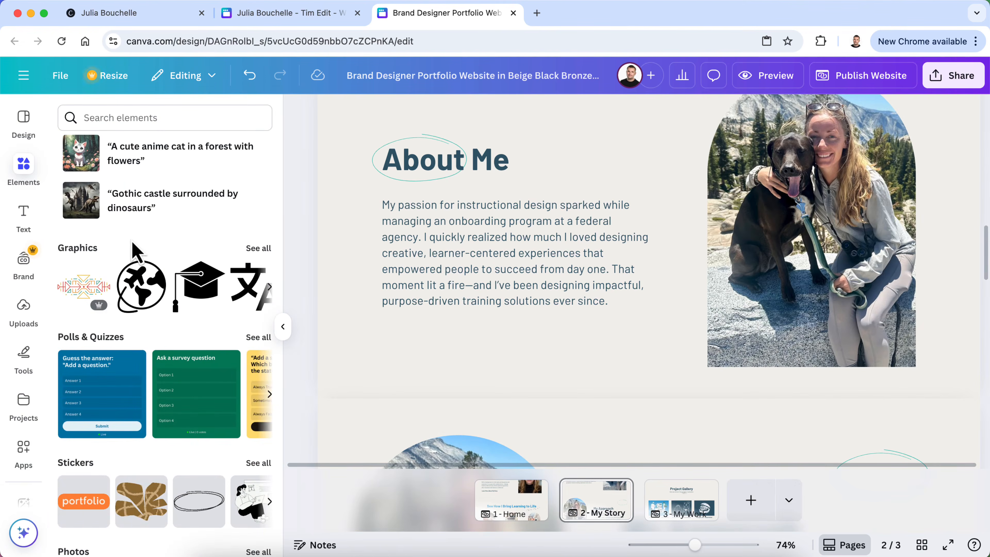
scroll(133, 249, up, 10)
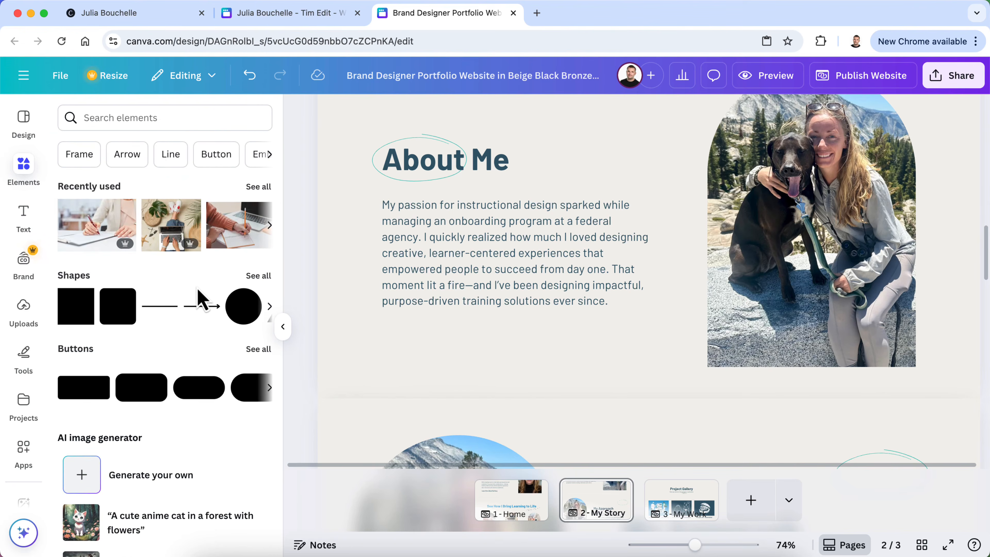
click(259, 275)
scroll(226, 336, down, 5)
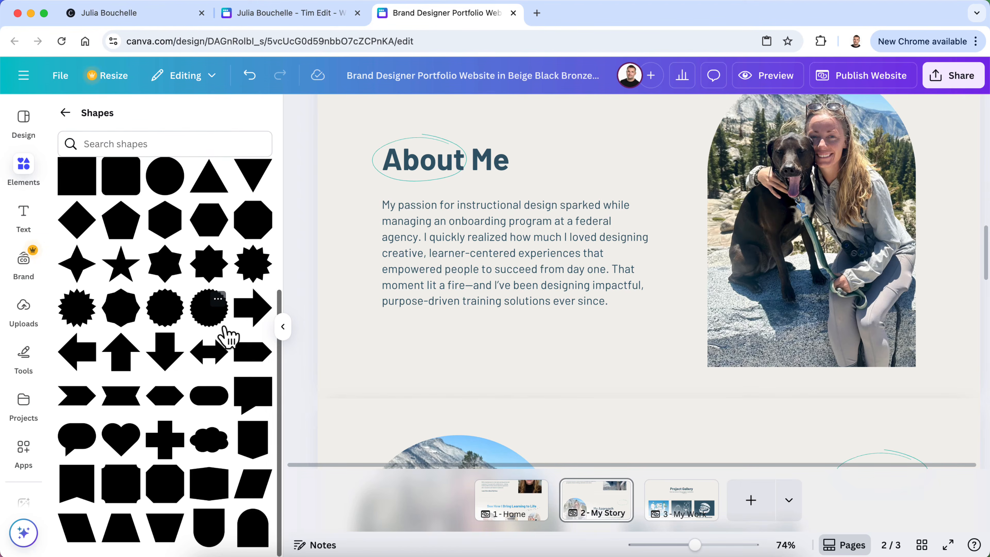
scroll(228, 336, up, 5)
click(65, 112)
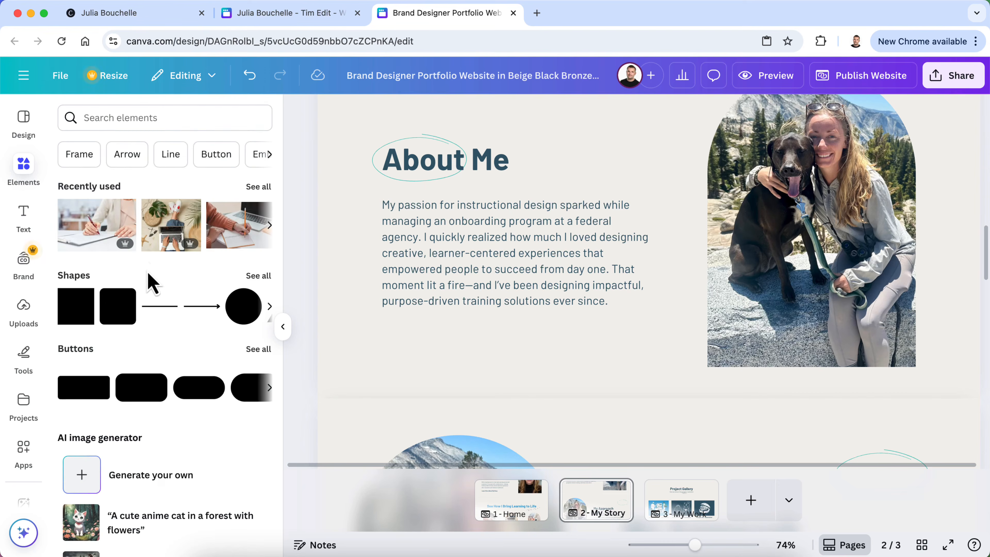
scroll(152, 277, down, 1)
scroll(163, 269, down, 3)
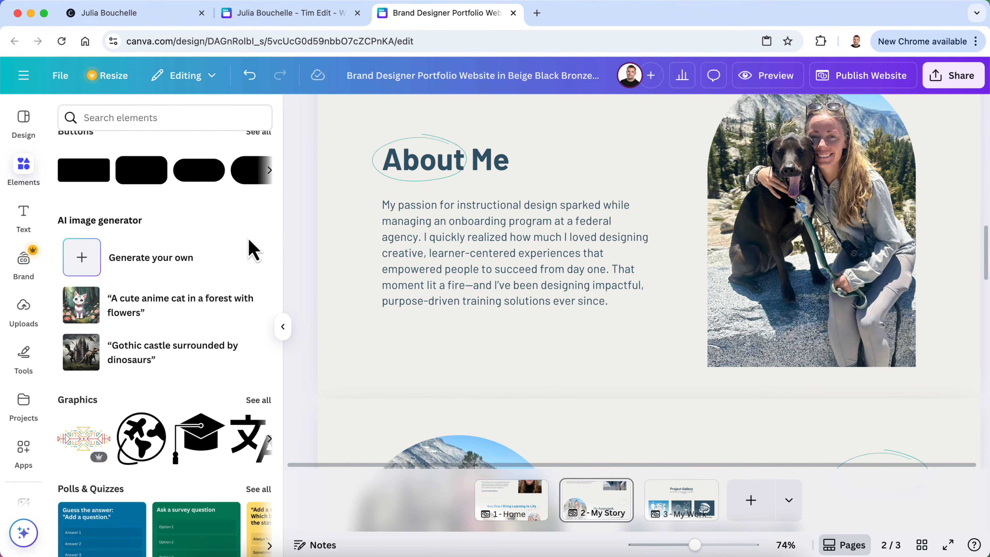
scroll(213, 346, down, 3)
scroll(213, 345, down, 3)
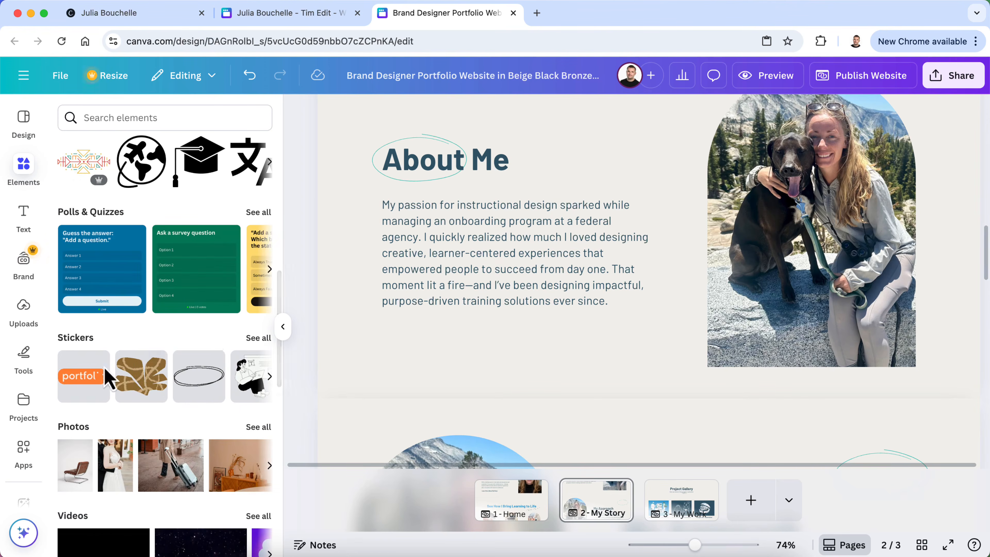
scroll(218, 397, down, 6)
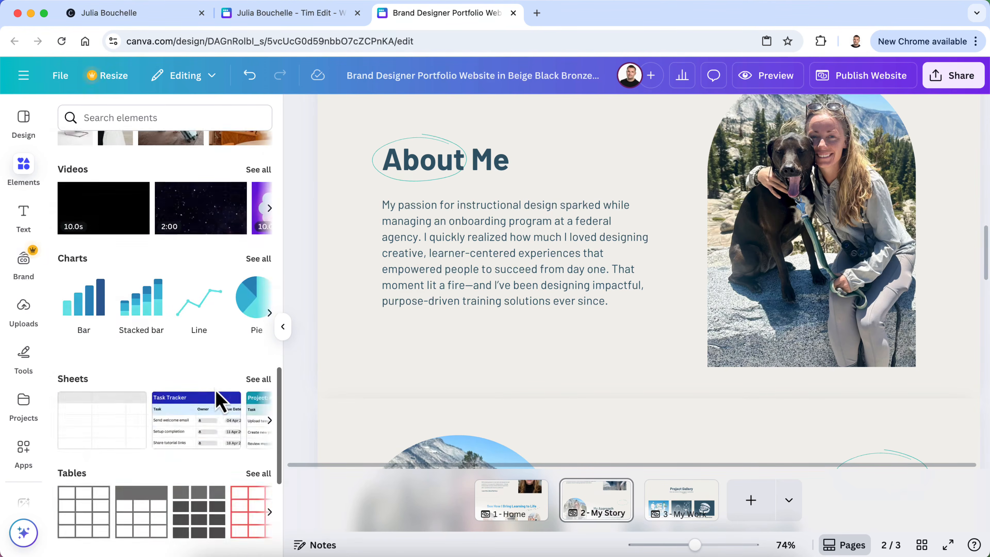
scroll(217, 398, down, 8)
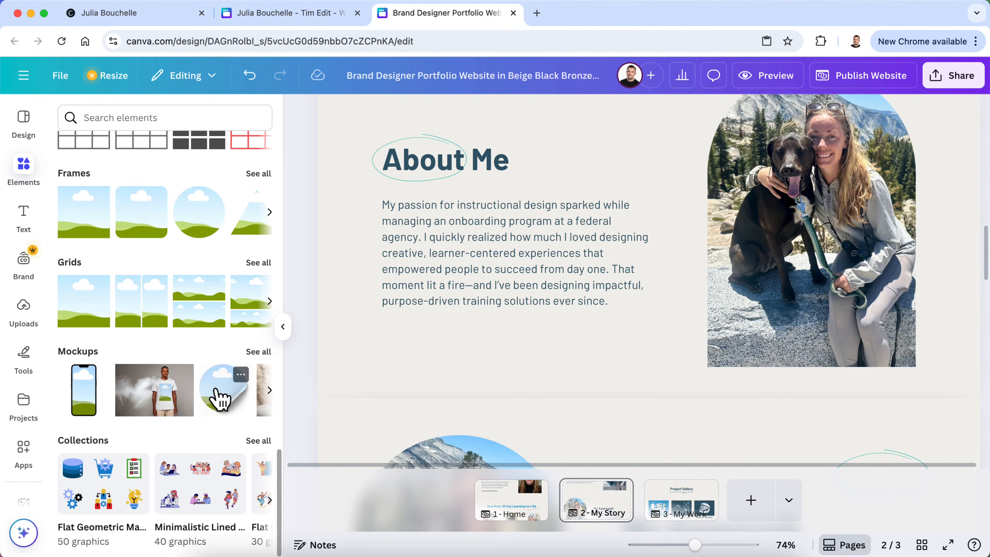
scroll(218, 398, up, 10)
Search the elements library for 'circle hand drawn' graphics
click(161, 117)
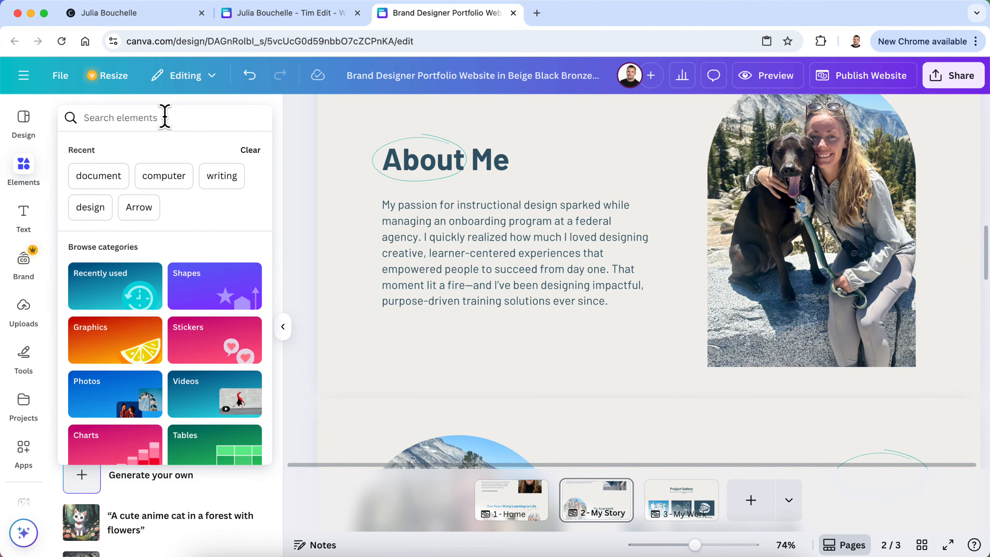
text(circle)
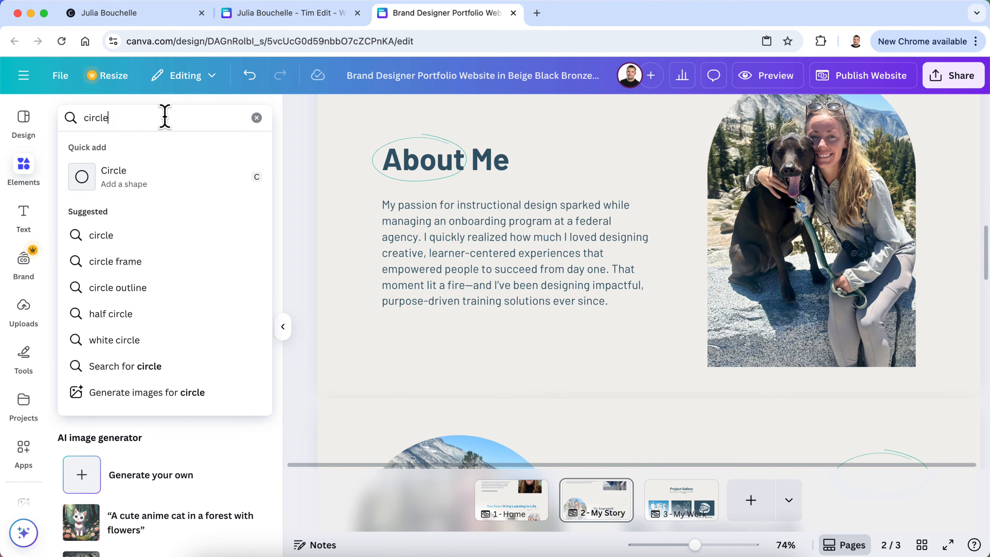
text( han)
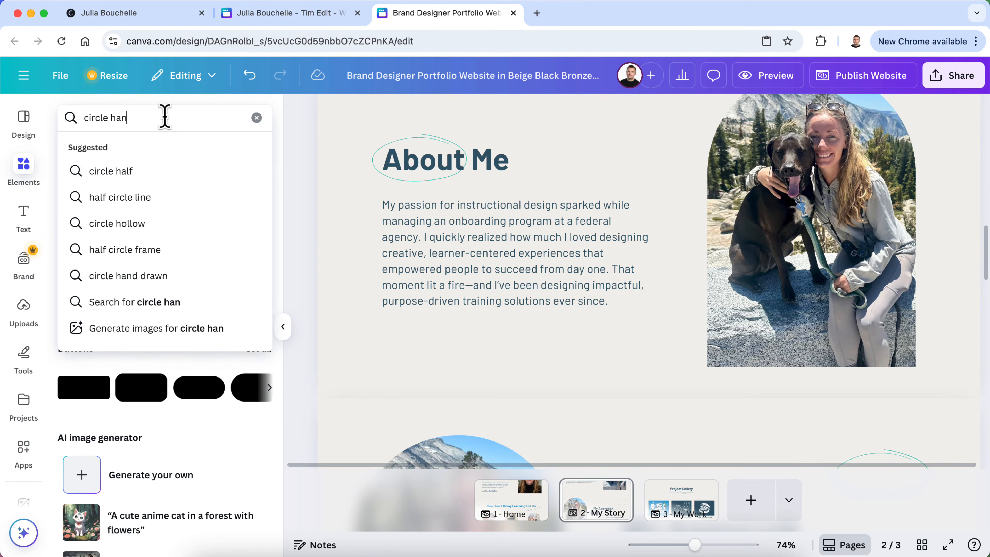
click(176, 175)
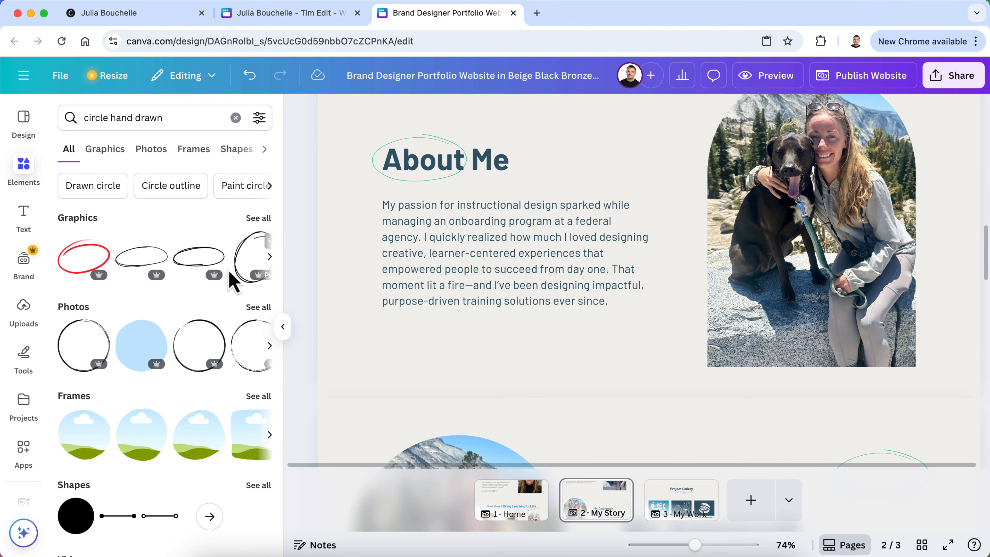
scroll(221, 316, down, 5)
scroll(221, 315, up, 4)
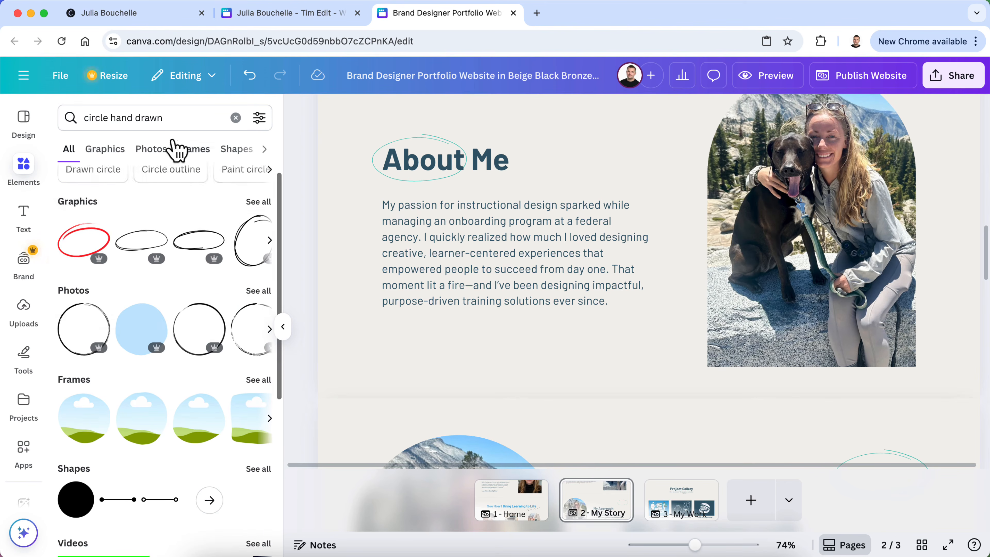
Search for 'underline' and show all Graphics results
double_click(167, 118)
text(underline)
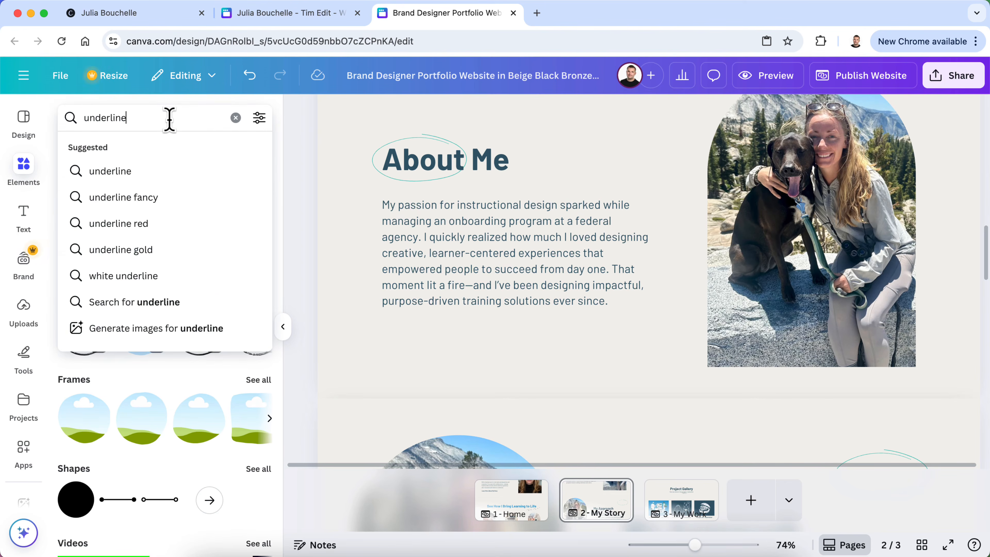
click(171, 178)
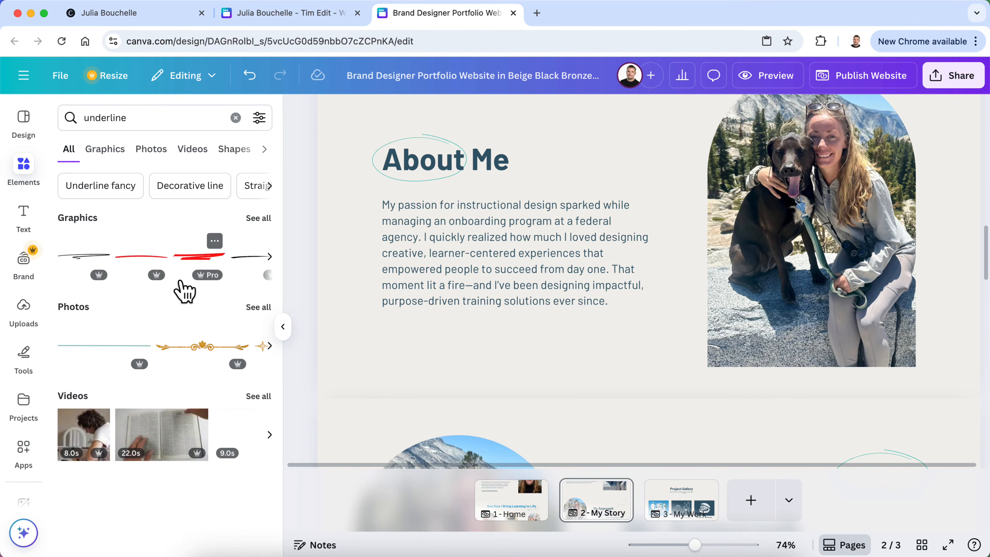
click(260, 219)
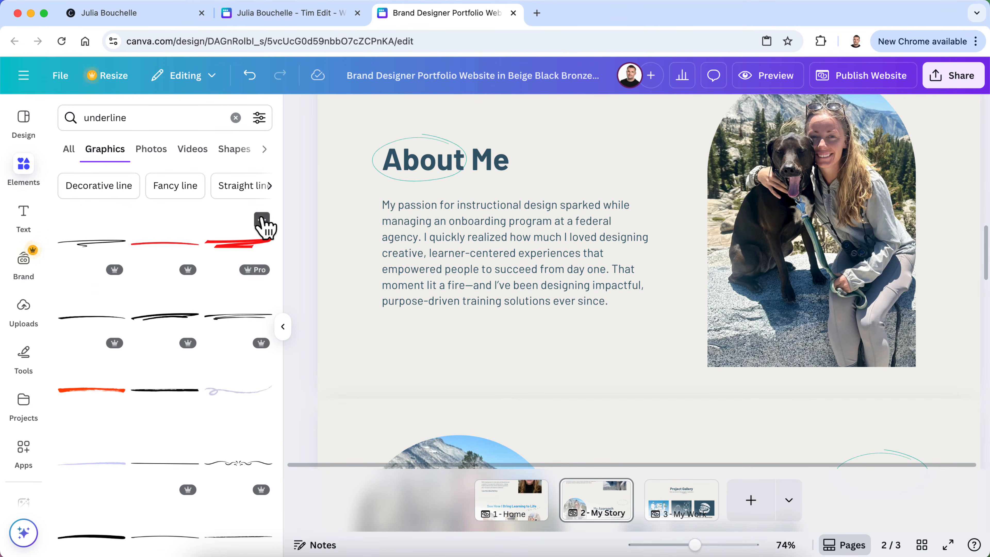
scroll(183, 388, down, 1)
scroll(182, 388, up, 1)
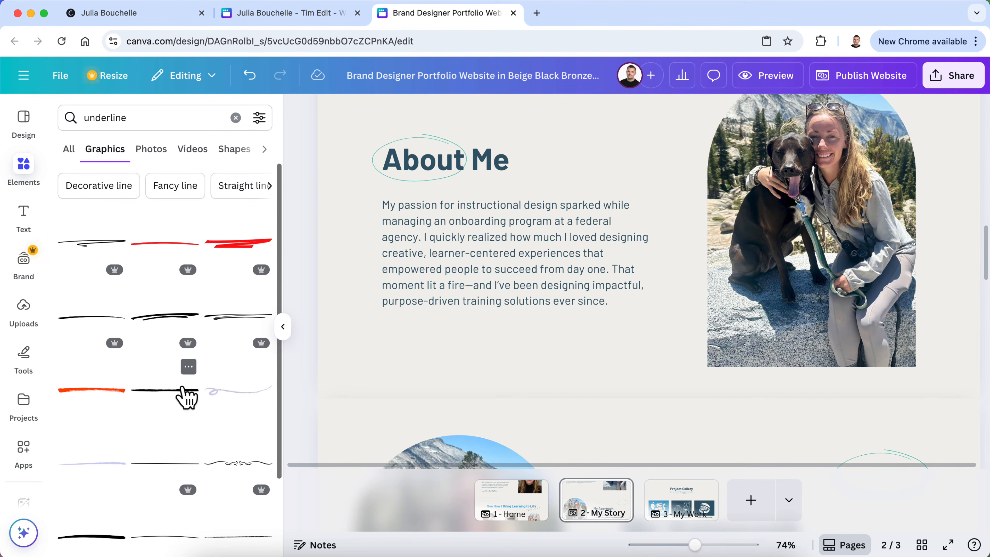
Add a brush-stroke underline below About Me and color it the oval's teal
drag(235, 327, 427, 230)
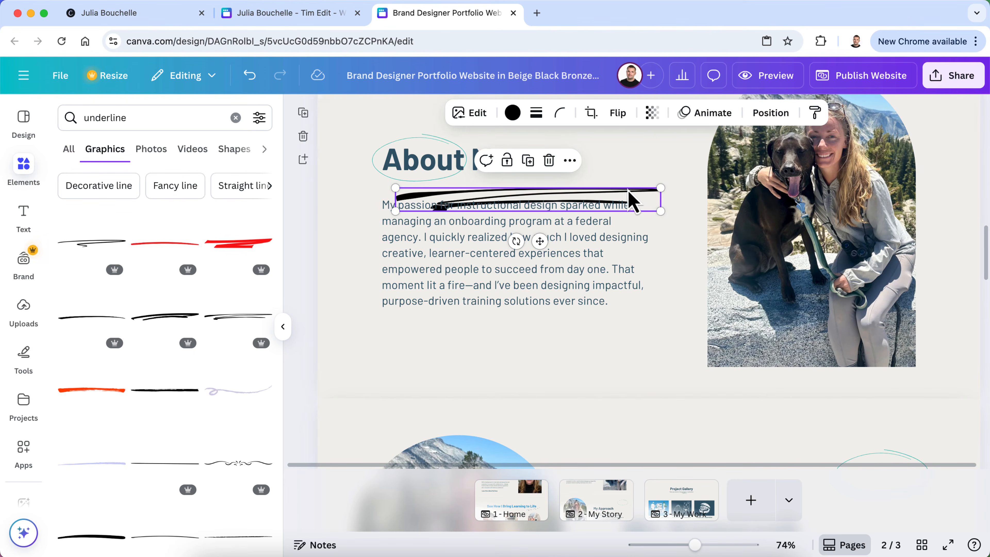
click(437, 146)
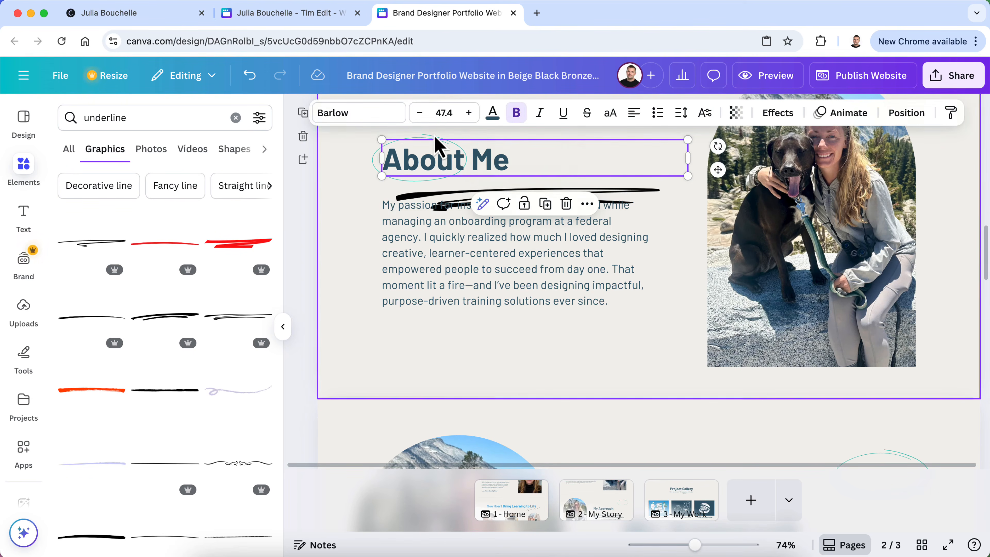
click(436, 146)
click(511, 113)
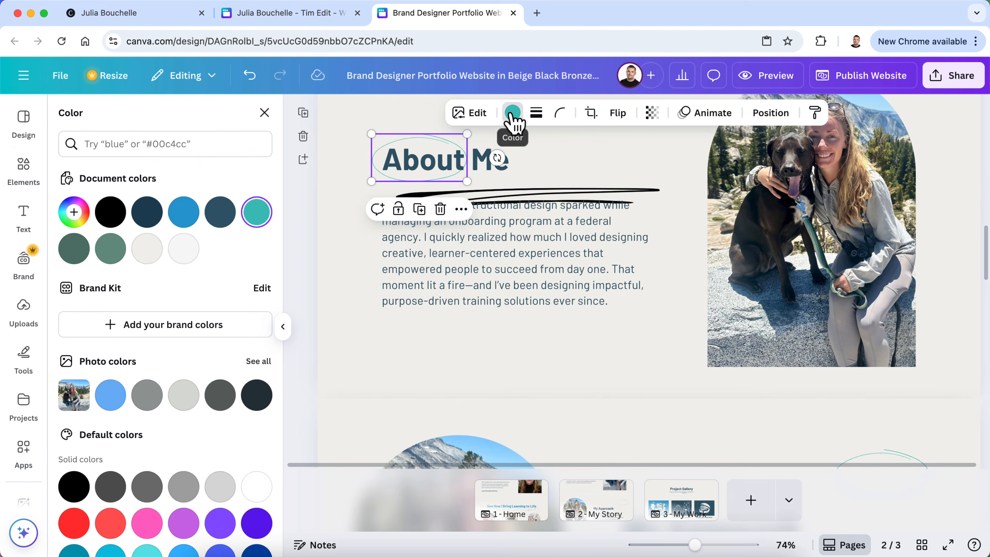
click(635, 191)
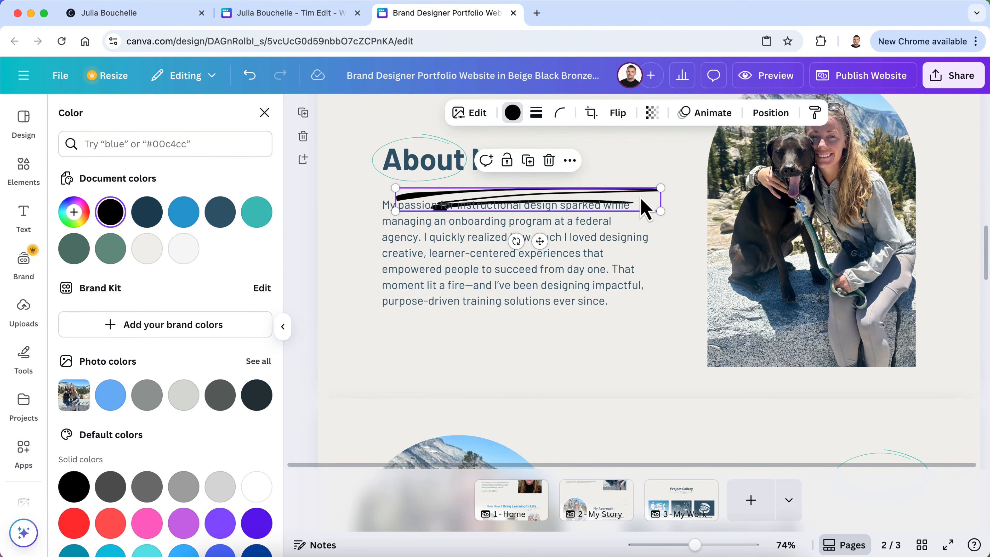
click(512, 113)
click(512, 113)
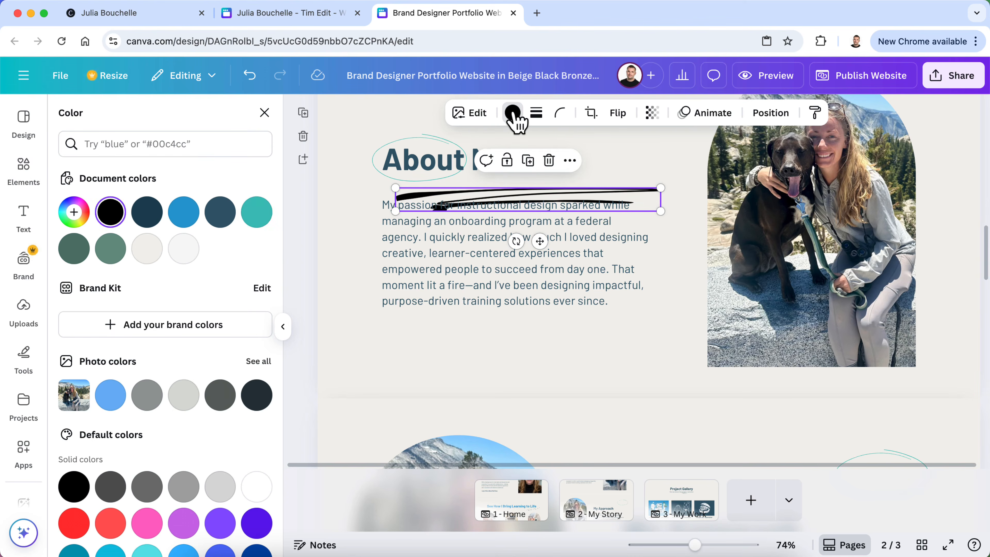
click(264, 219)
Delete the oval around About and shorten the underline to sit under About
click(414, 141)
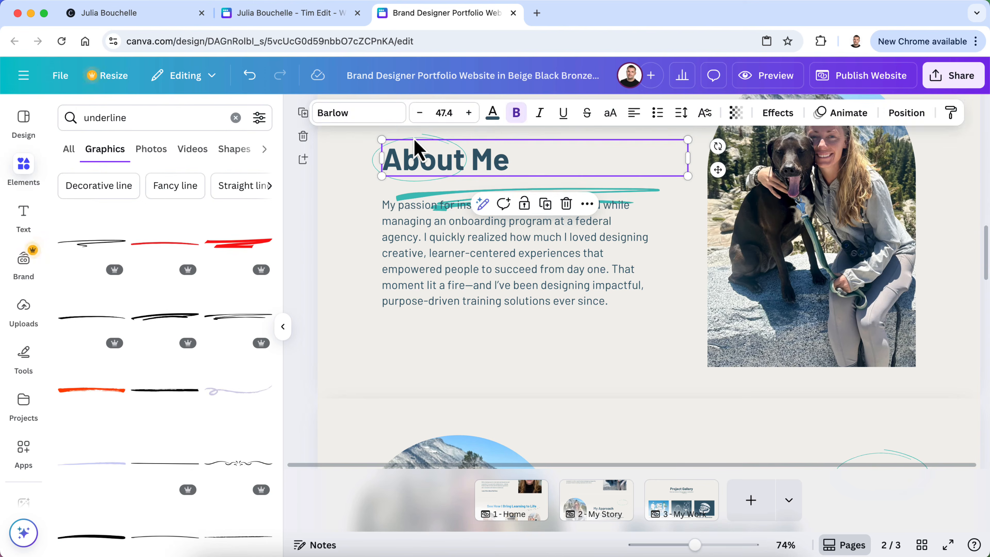
click(422, 138)
key(Delete)
click(570, 199)
click(603, 198)
drag(662, 211, 467, 191)
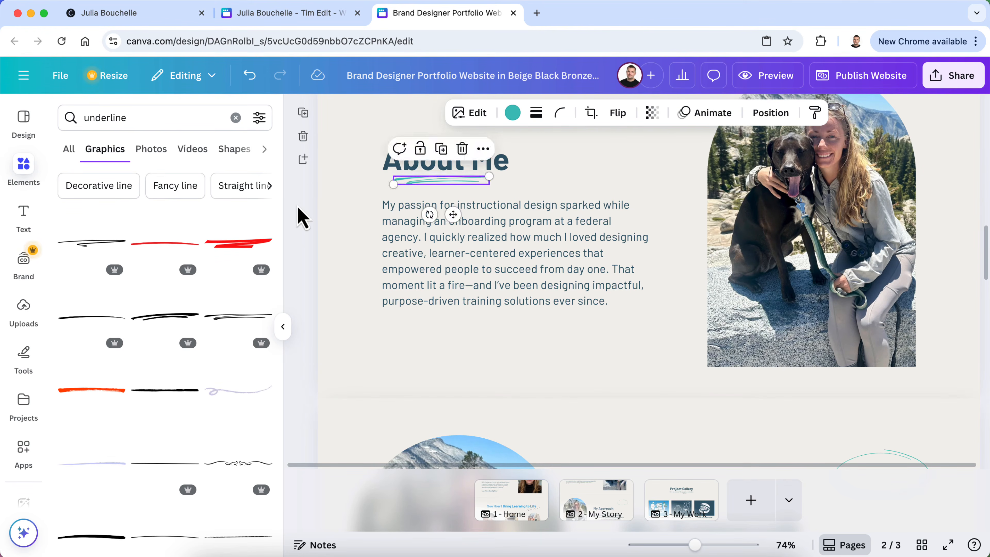
click(302, 218)
Delete the leftover teal oval near the My Approach heading
scroll(298, 214, up, 3)
scroll(298, 214, down, 10)
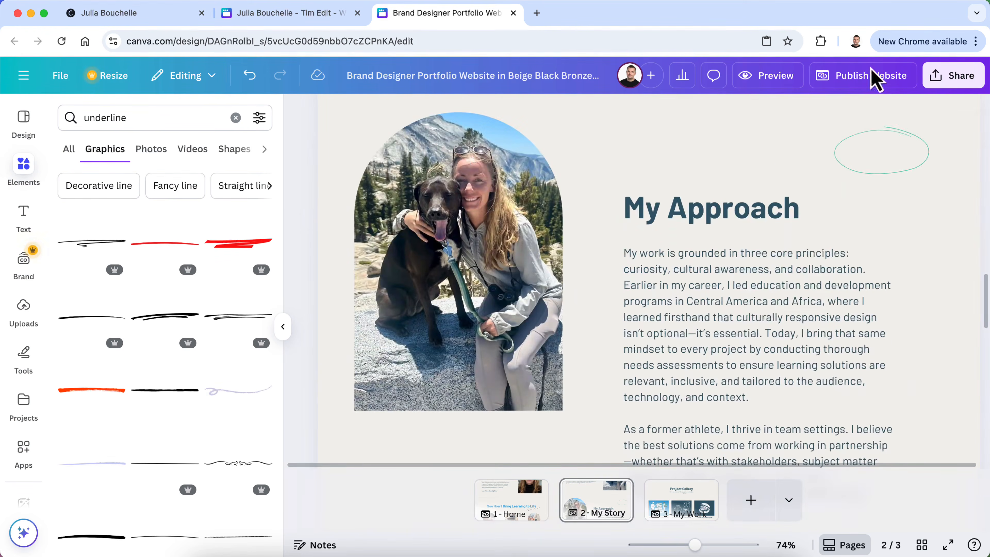
click(875, 151)
key(Delete)
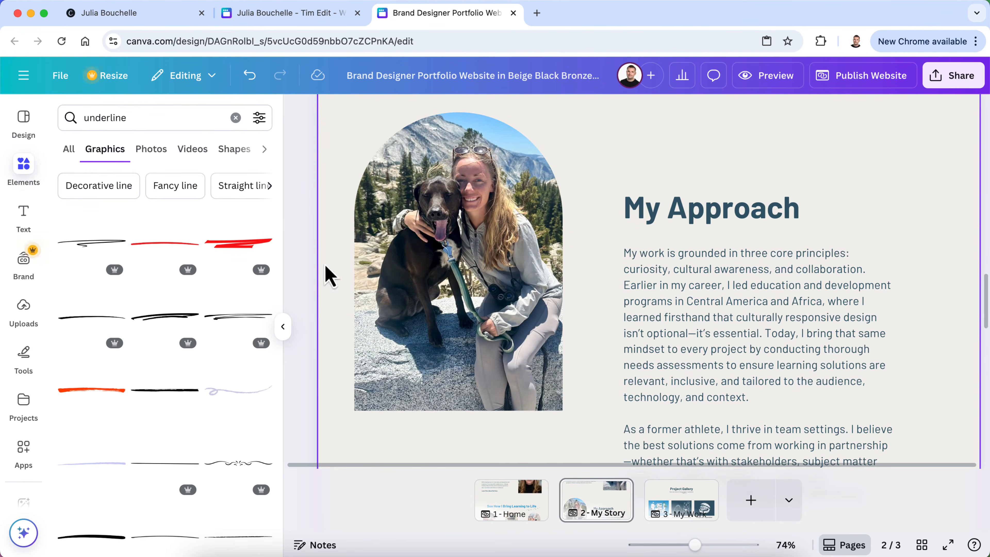
Add a double-line underline under My Approach, shortened to the heading's width and nudged closer
scroll(266, 352, down, 6)
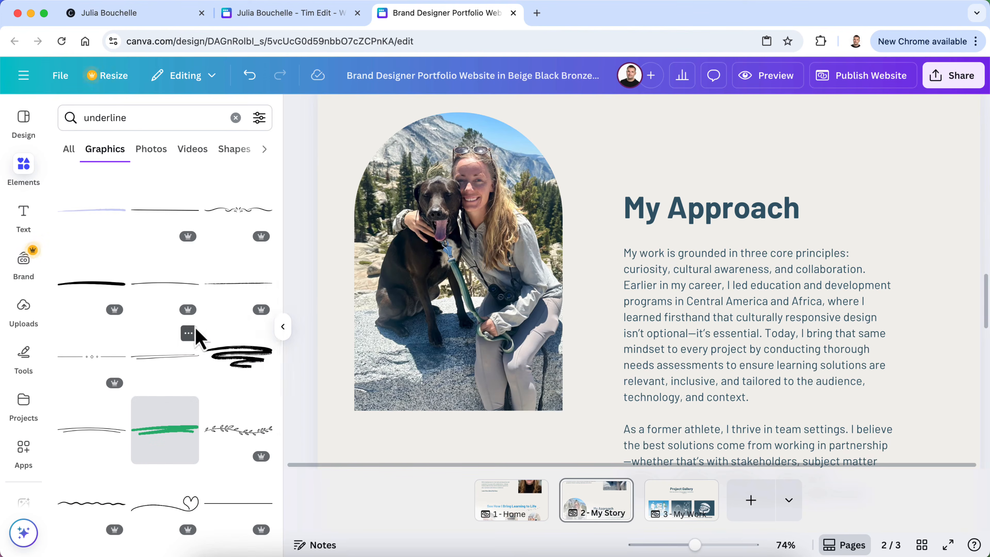
scroll(197, 335, down, 1)
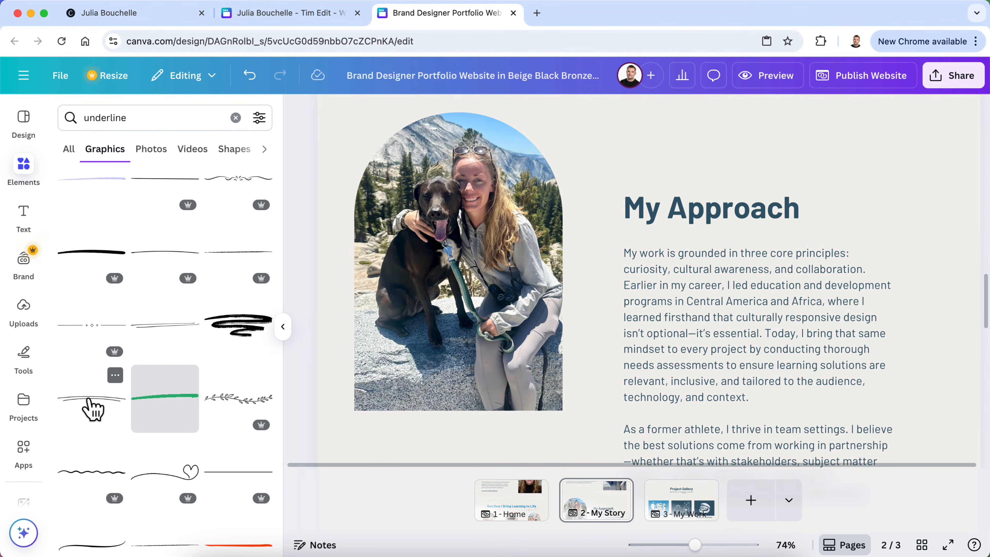
drag(93, 409, 760, 244)
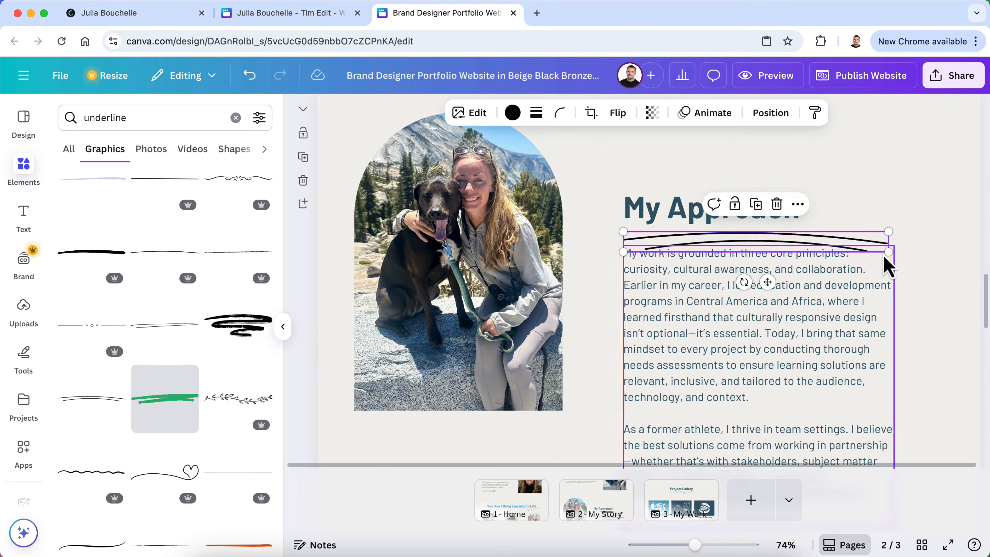
drag(886, 250, 785, 237)
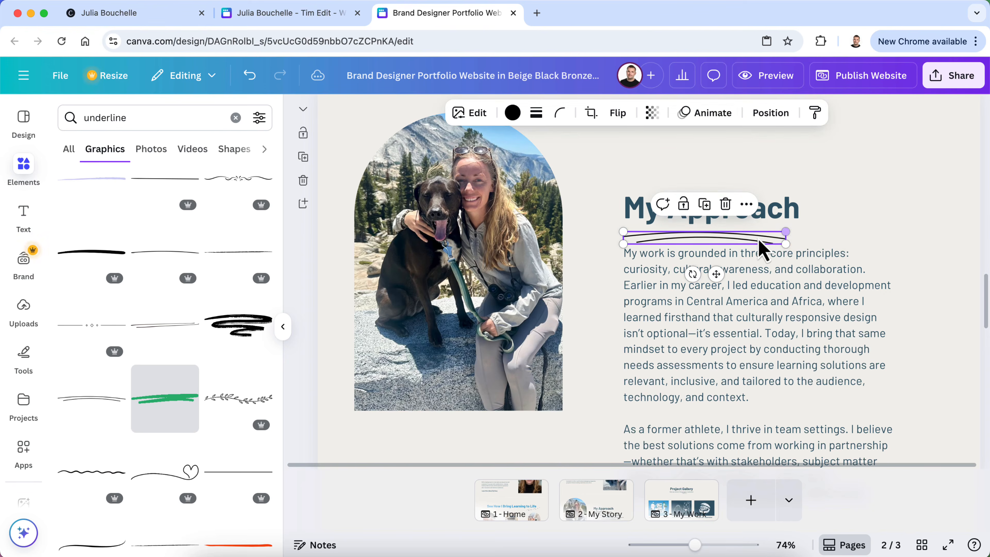
right_click(759, 239)
click(732, 243)
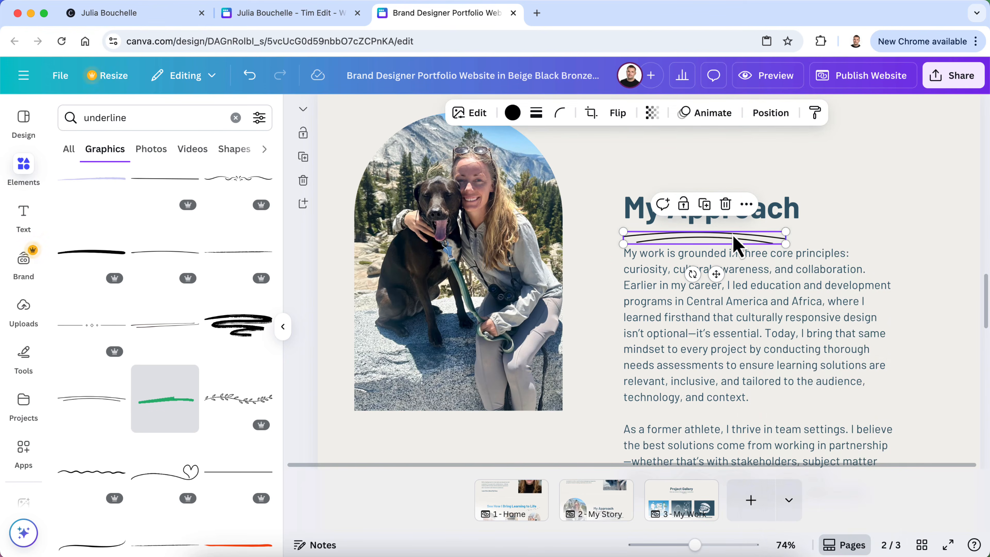
drag(735, 238, 736, 235)
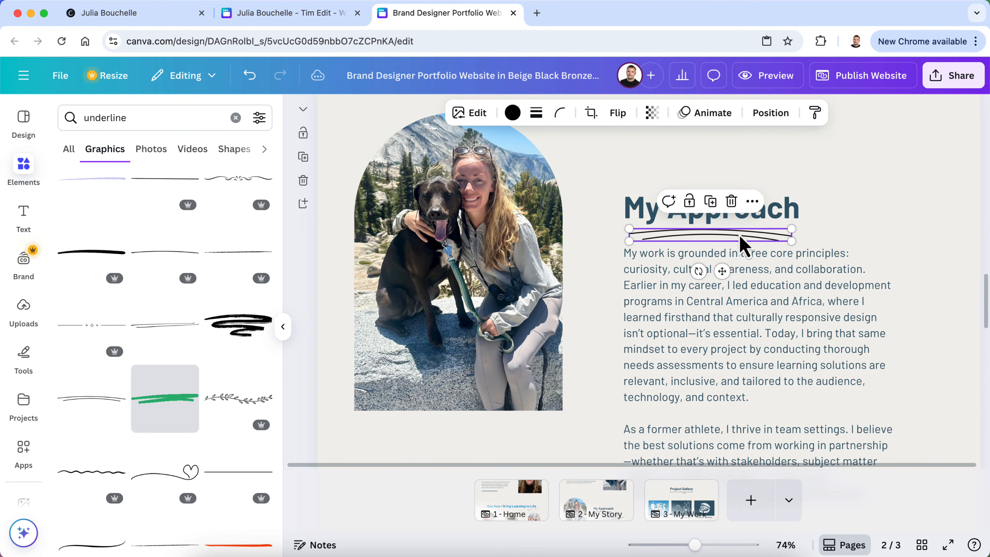
Color the My Approach underline teal and hide the side panel
click(512, 113)
click(257, 212)
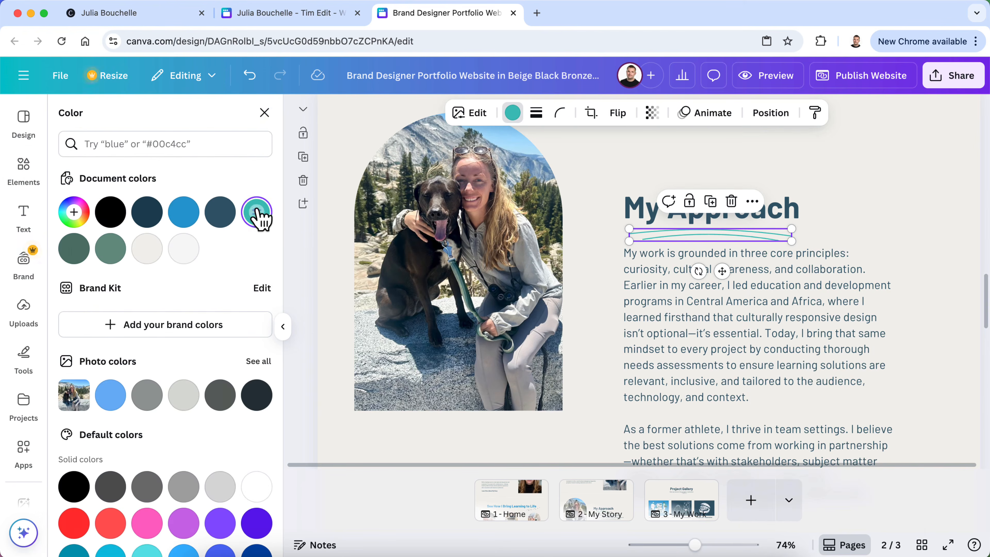
click(265, 113)
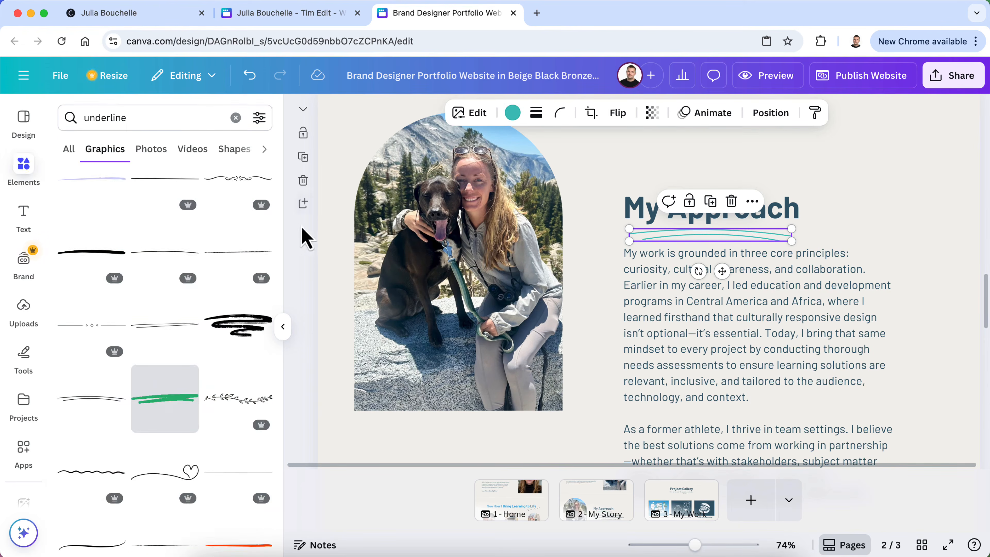
click(282, 326)
click(148, 302)
Swap the dog picture in the My Approach arch for the night soccer-ball photo from Uploads
scroll(173, 302, up, 10)
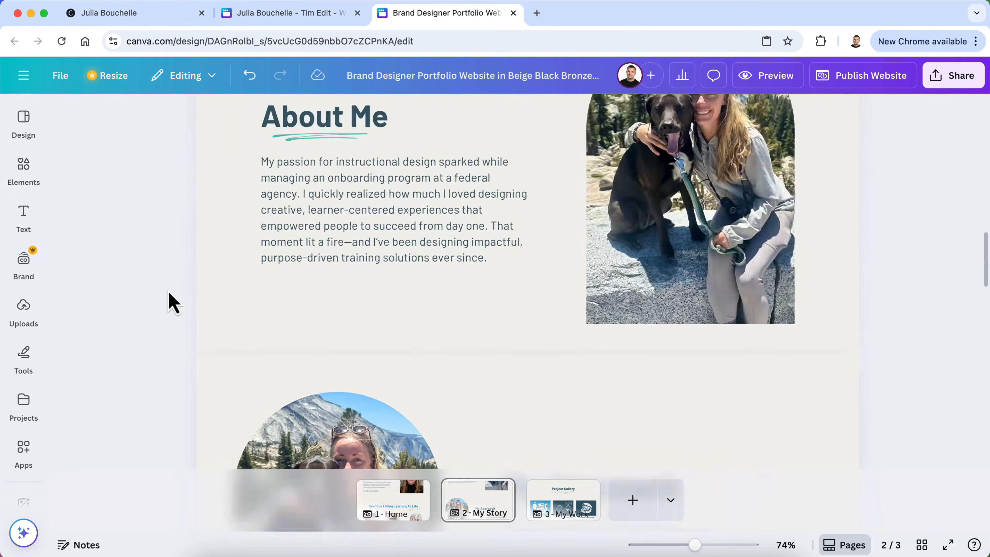
scroll(174, 302, down, 10)
scroll(173, 302, down, 2)
scroll(173, 302, up, 15)
scroll(173, 302, up, 8)
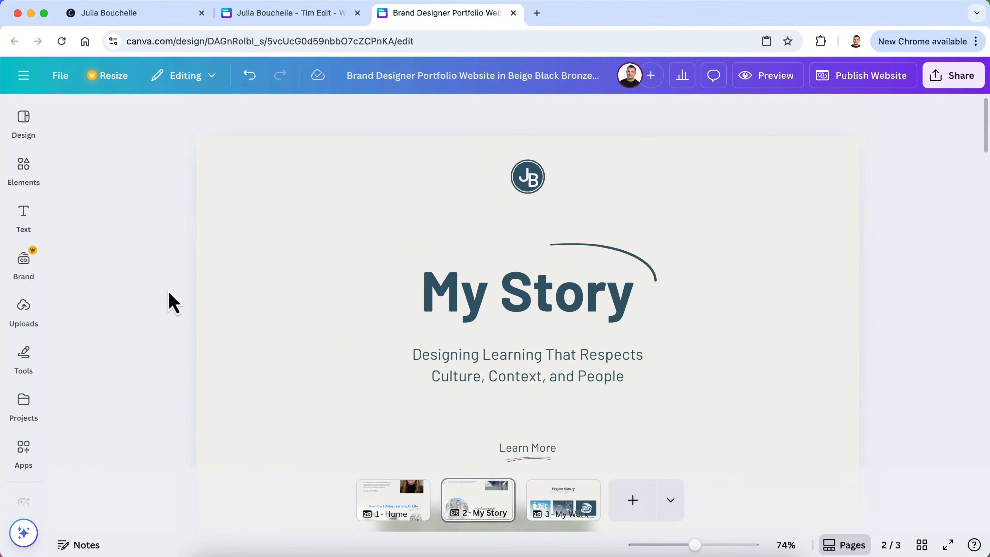
scroll(173, 302, down, 12)
scroll(173, 302, up, 2)
scroll(174, 302, down, 10)
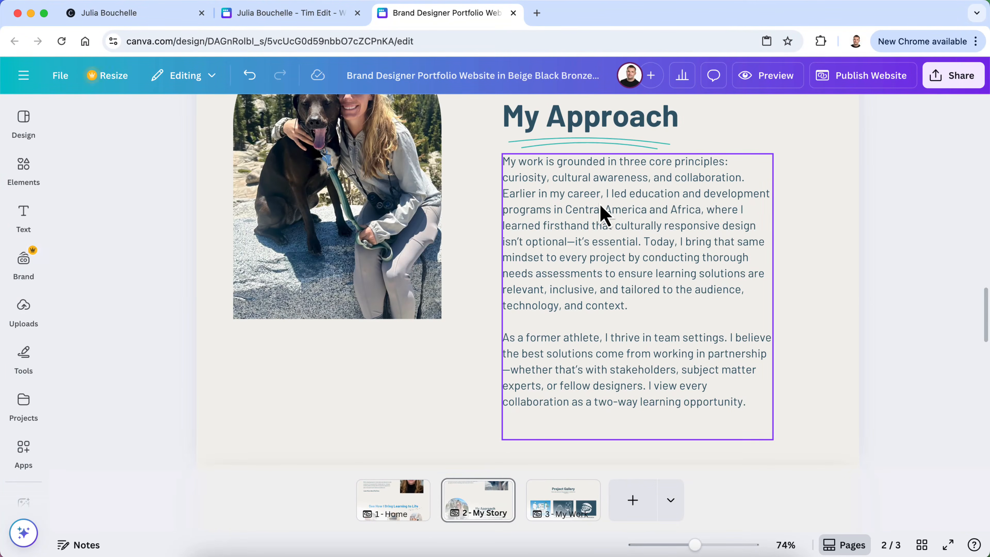
scroll(679, 310, up, 15)
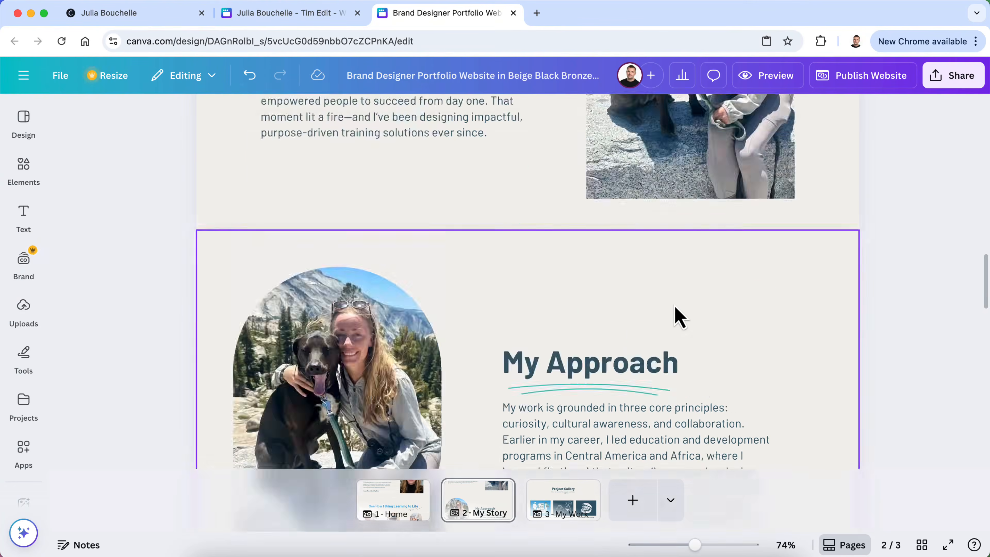
scroll(679, 316, down, 10)
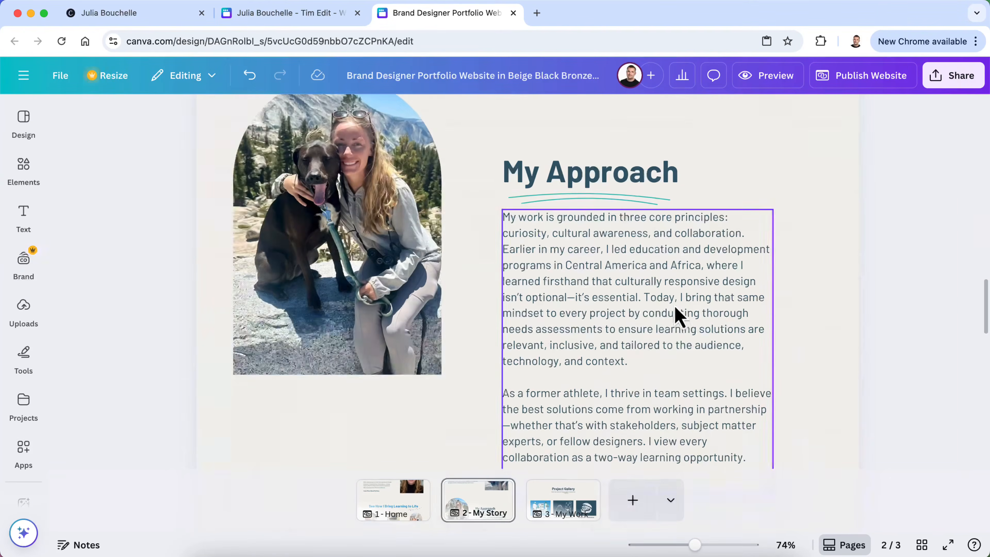
click(331, 246)
click(23, 308)
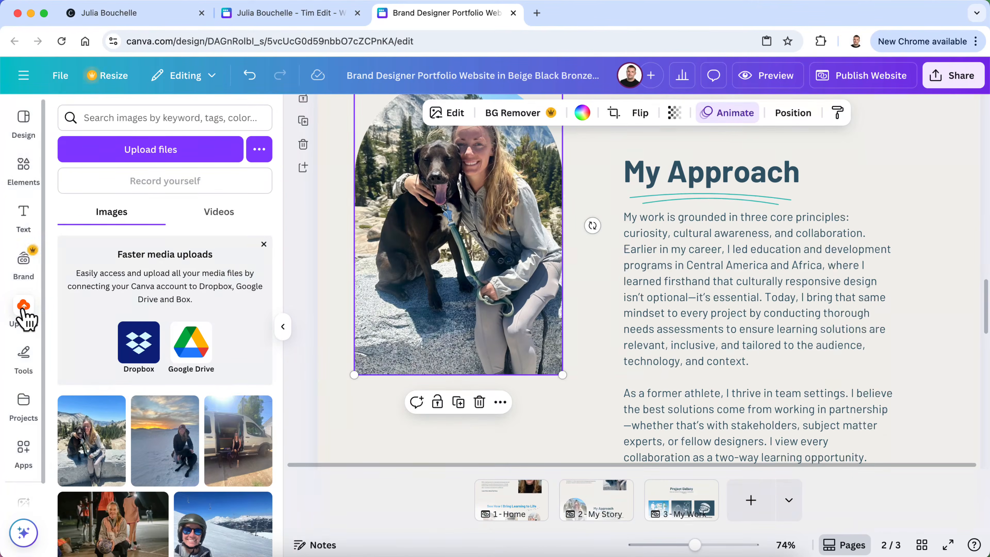
scroll(140, 456, down, 5)
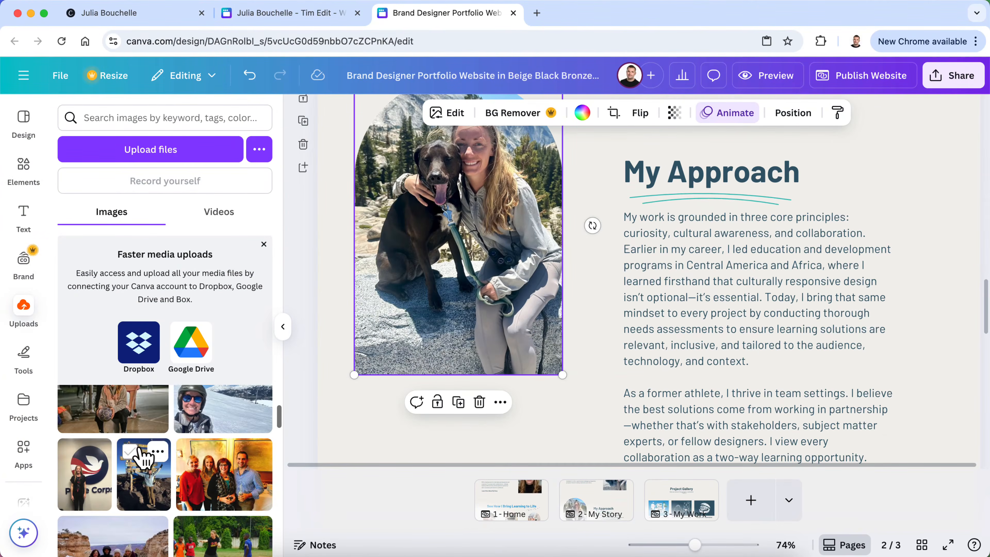
scroll(144, 458, down, 2)
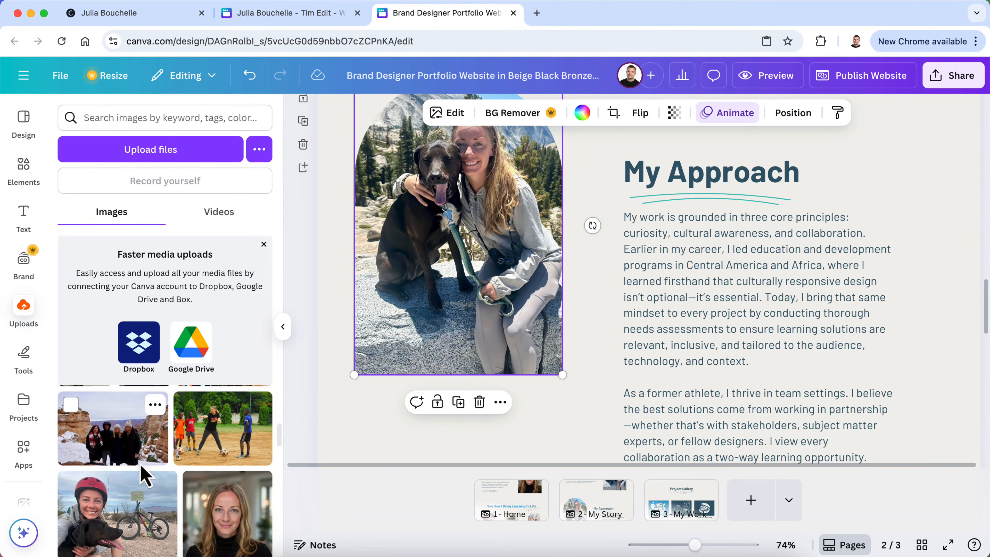
scroll(143, 480, down, 5)
scroll(133, 499, up, 3)
scroll(132, 497, up, 5)
scroll(133, 495, up, 1)
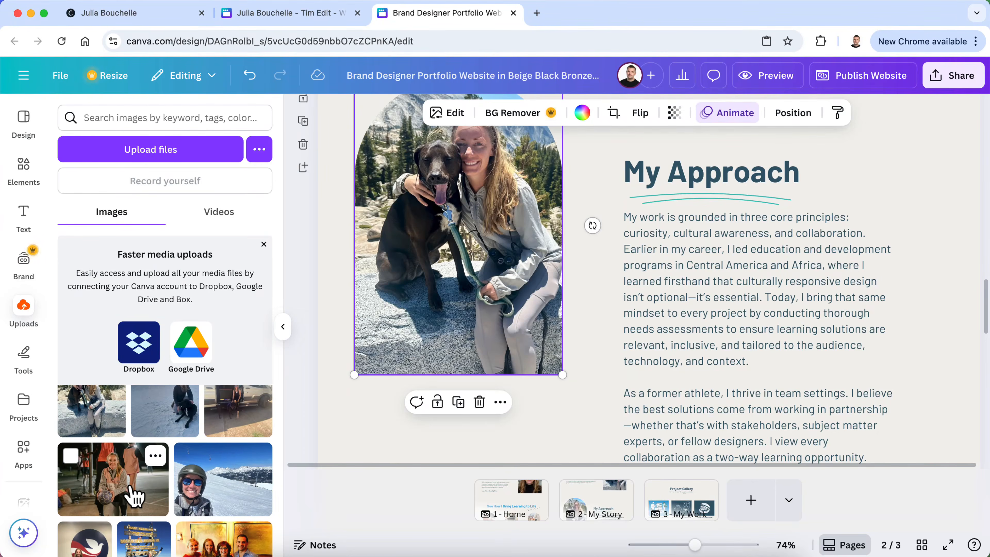
scroll(134, 495, up, 1)
drag(114, 499, 469, 234)
scroll(387, 391, up, 4)
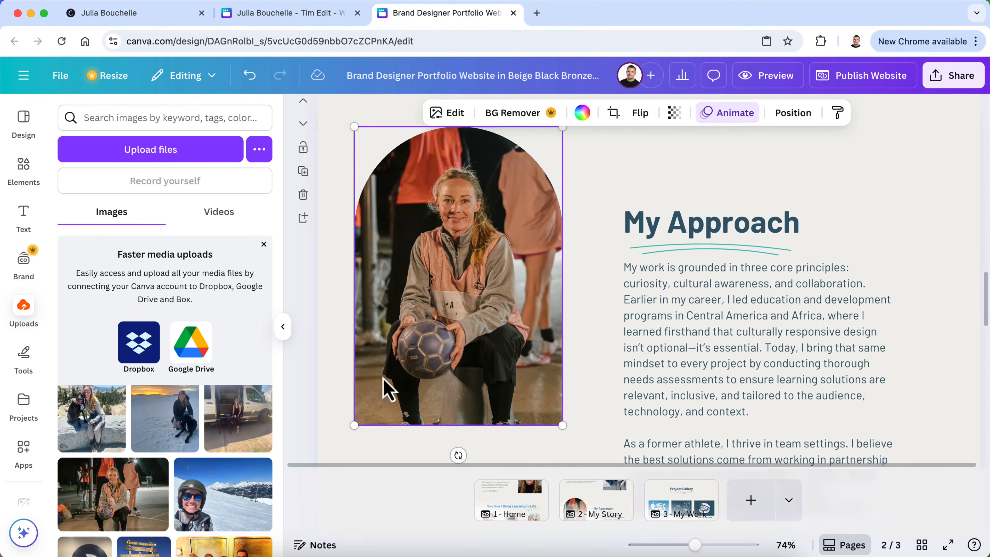
scroll(388, 390, down, 8)
scroll(387, 391, up, 8)
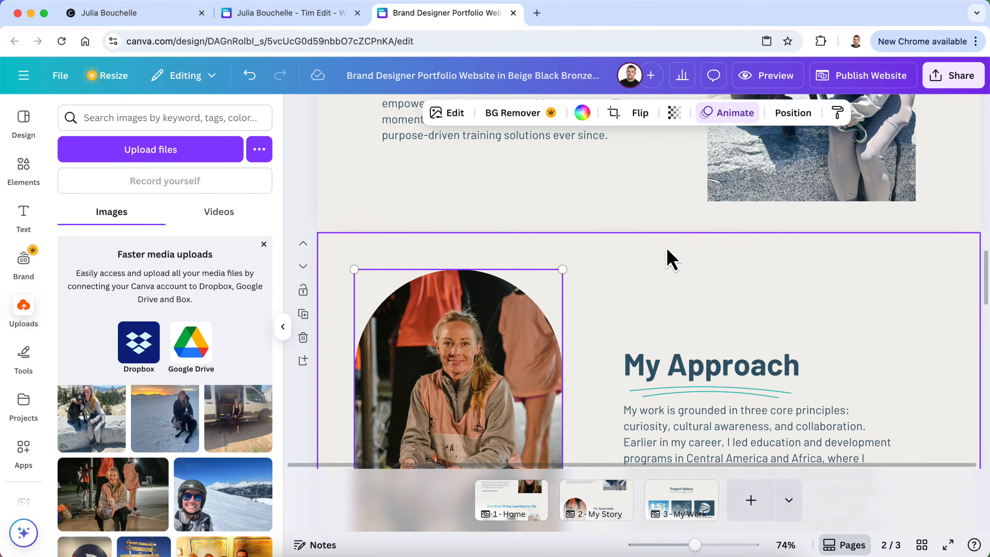
scroll(623, 305, up, 7)
scroll(608, 274, down, 2)
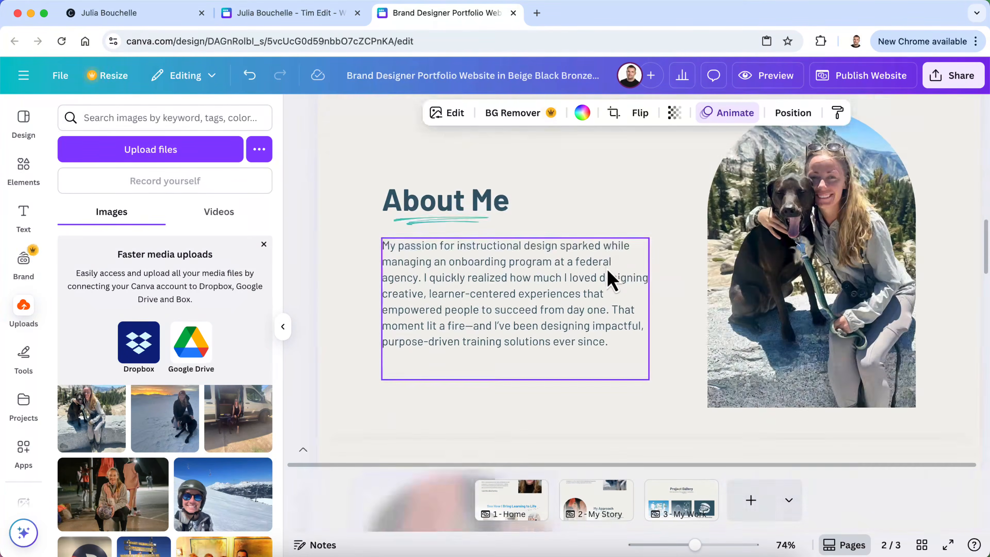
scroll(610, 277, up, 5)
scroll(607, 270, up, 6)
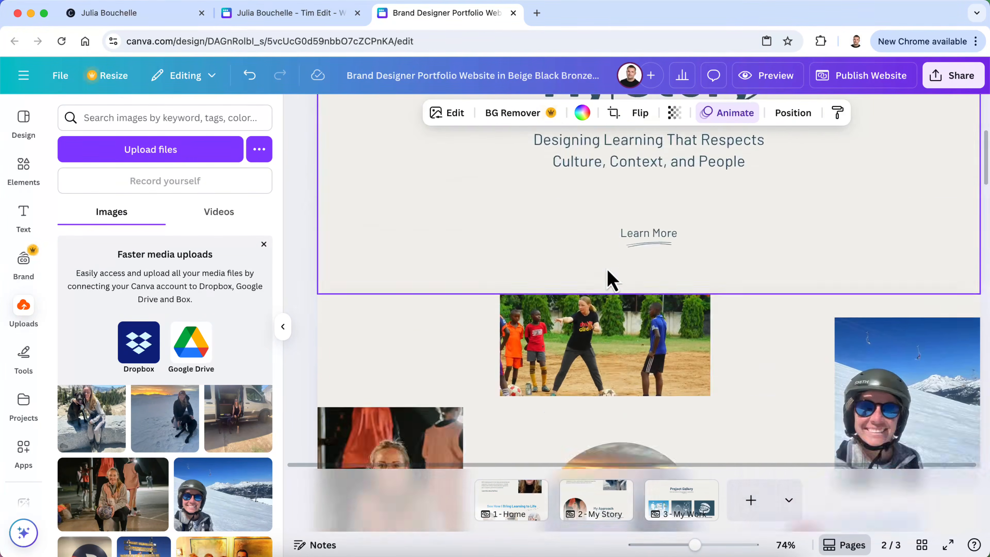
scroll(607, 270, down, 8)
scroll(608, 269, down, 1)
click(284, 329)
scroll(458, 371, down, 6)
scroll(464, 359, up, 1)
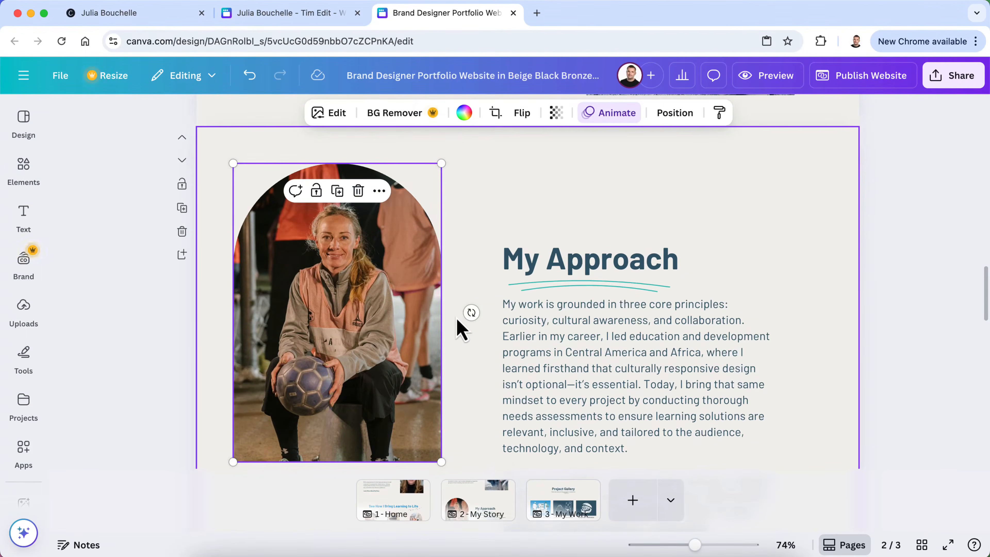
Move the My Approach heading, underline and body text up together by about 175 px
click(570, 266)
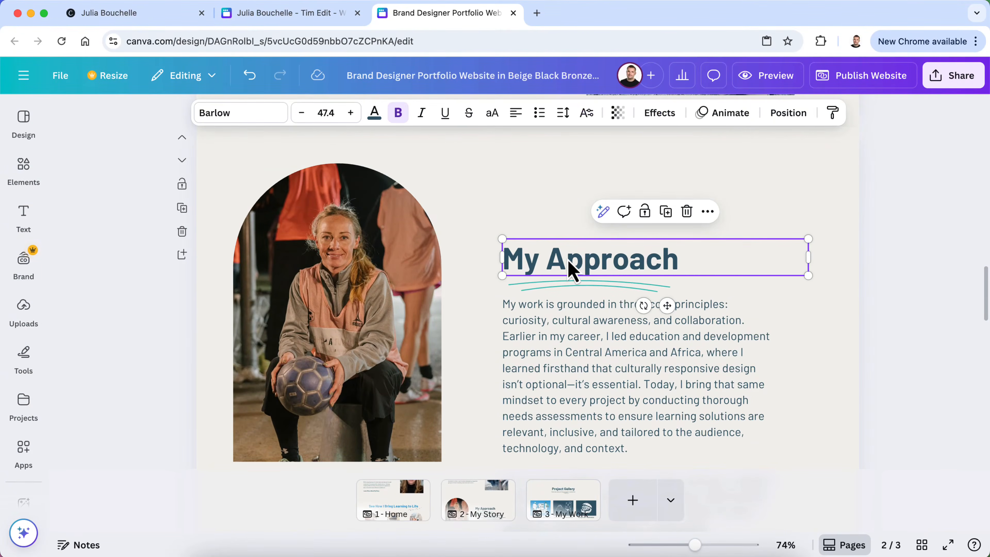
shift+click(569, 289)
drag(572, 275, 566, 200)
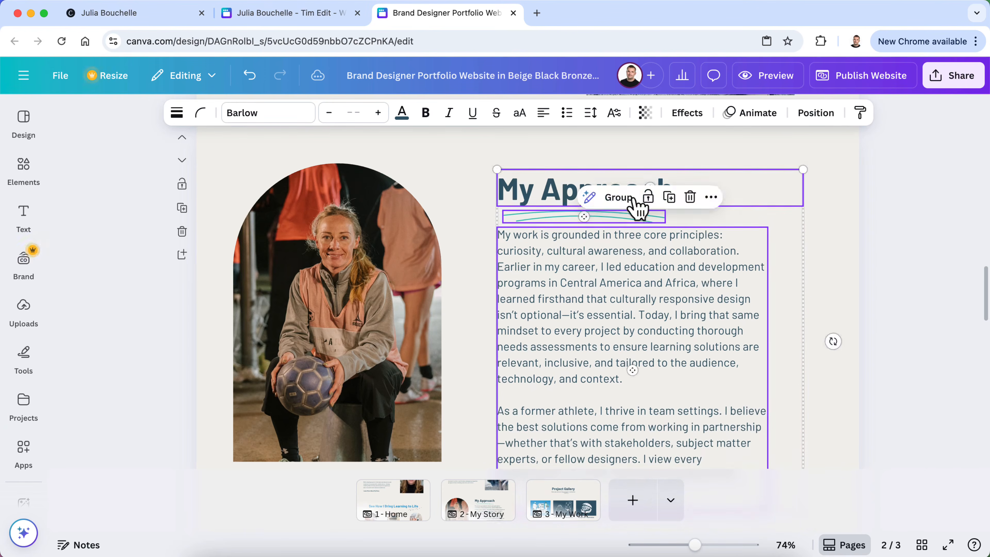
click(930, 349)
Shorten the My Approach page section to remove the empty space below the text
scroll(912, 375, down, 4)
scroll(909, 377, down, 2)
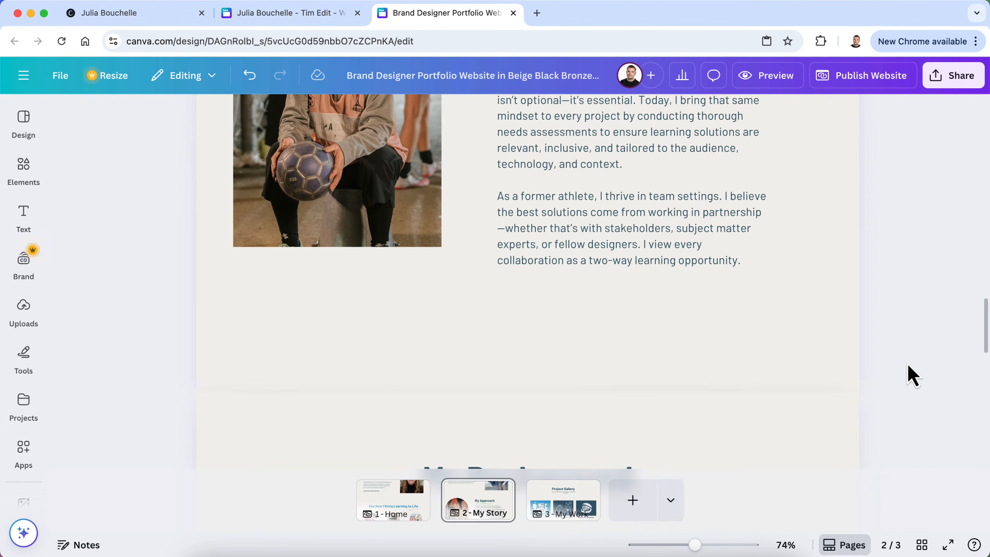
click(490, 359)
drag(523, 391, 525, 343)
scroll(923, 343, down, 3)
click(913, 351)
scroll(908, 350, down, 7)
scroll(907, 349, up, 20)
scroll(907, 351, up, 5)
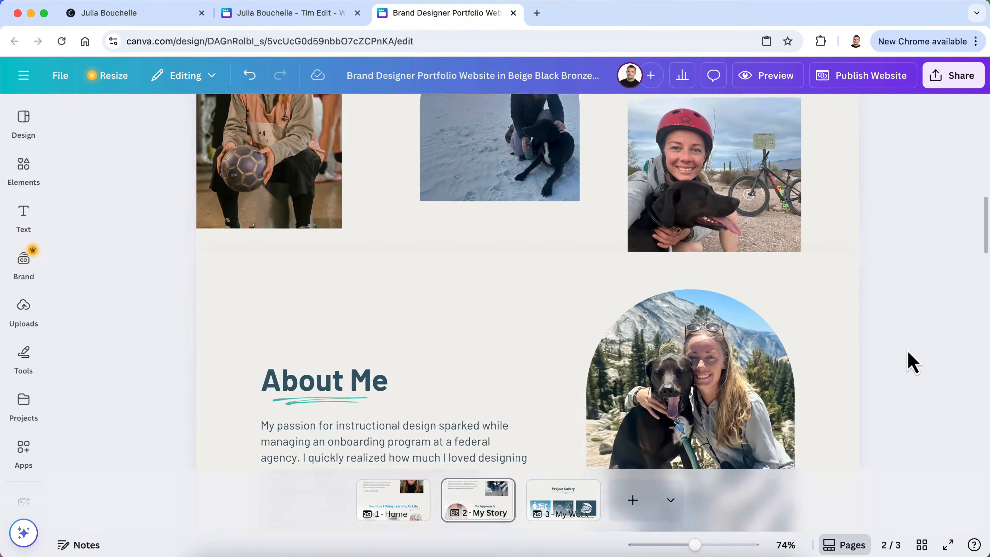
scroll(906, 350, down, 10)
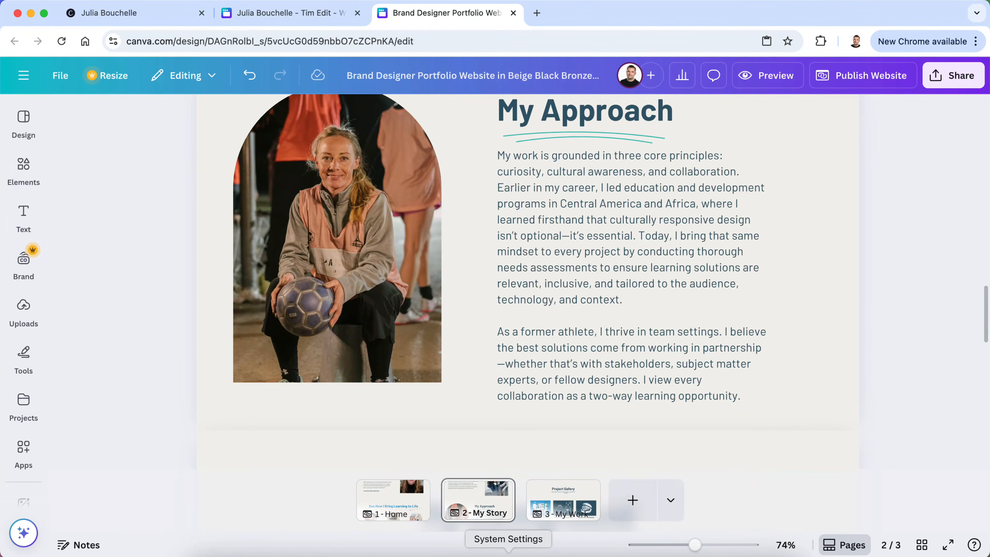
Check the My Approach text against the ChatGPT draft, then return to the Canva design
click(557, 553)
scroll(468, 251, down, 4)
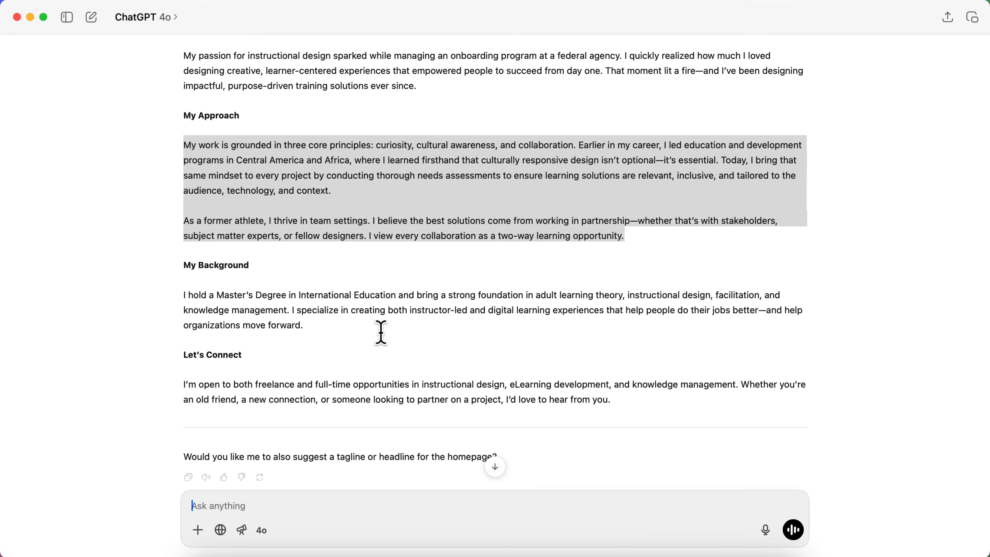
click(311, 552)
scroll(364, 351, down, 6)
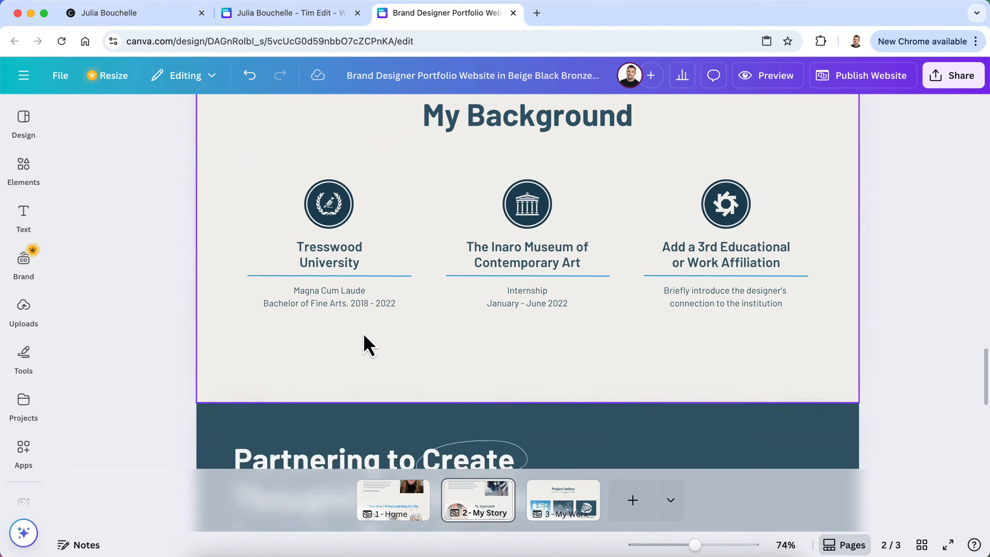
scroll(364, 343, up, 1)
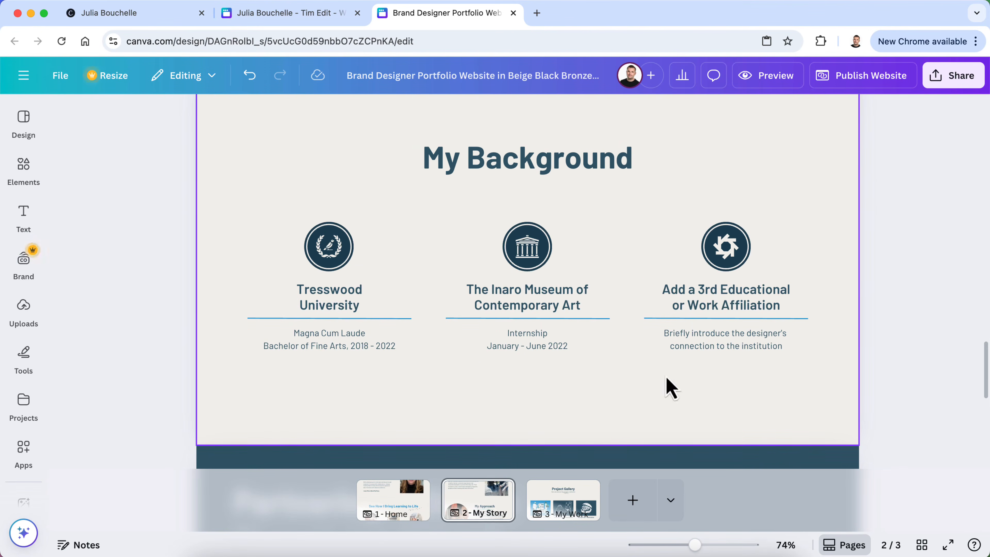
scroll(688, 436, down, 4)
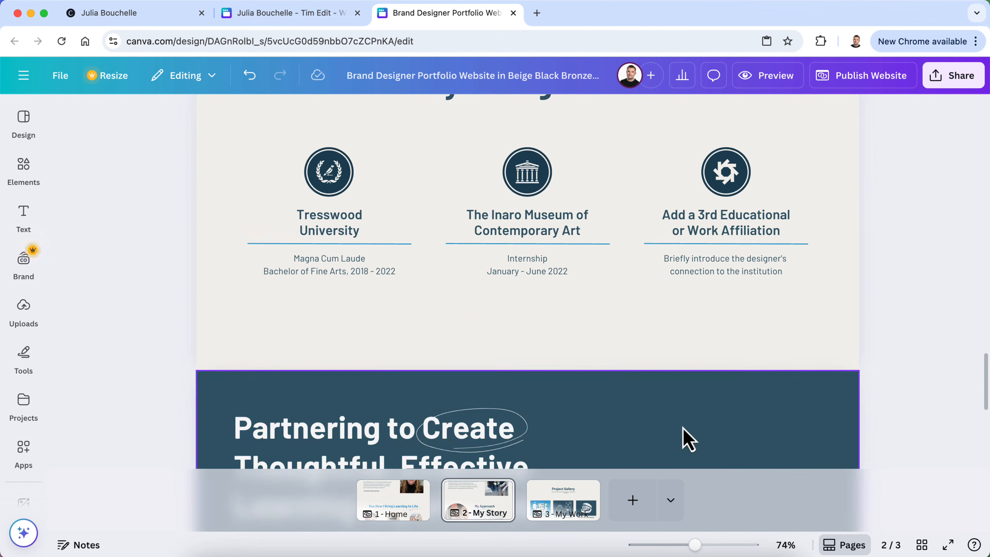
scroll(686, 436, up, 10)
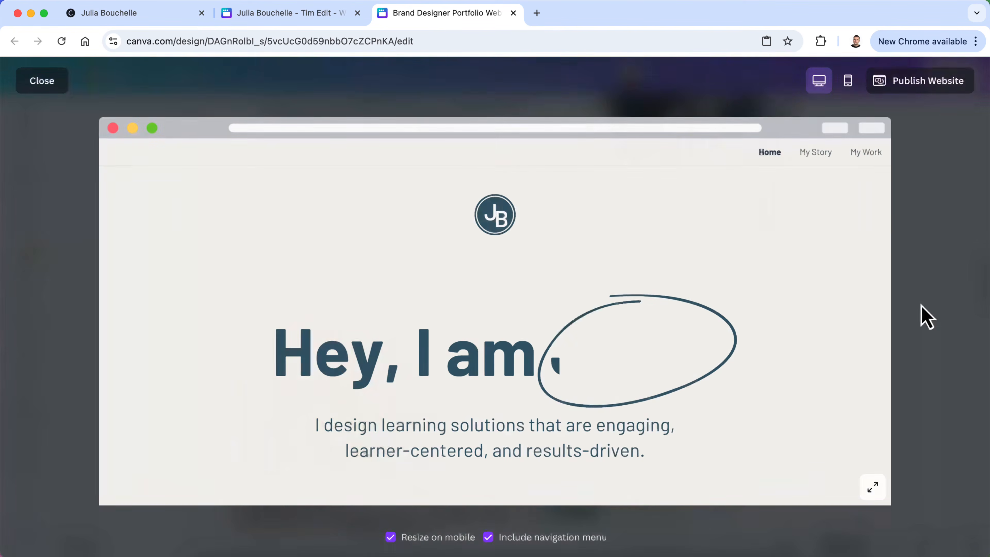
In the preview, scroll the Home page and confirm its link opens the My Story page
scroll(851, 348, down, 3)
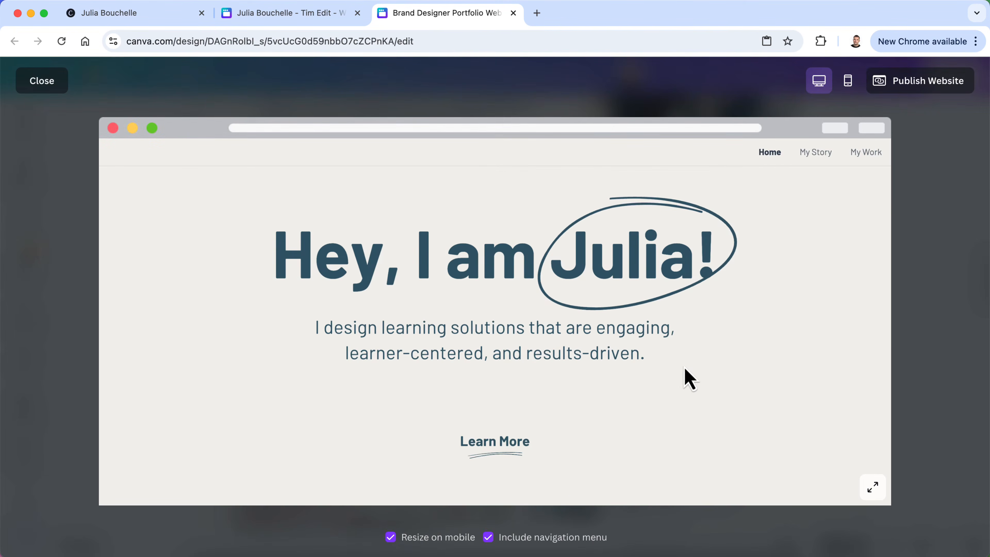
scroll(612, 413, down, 4)
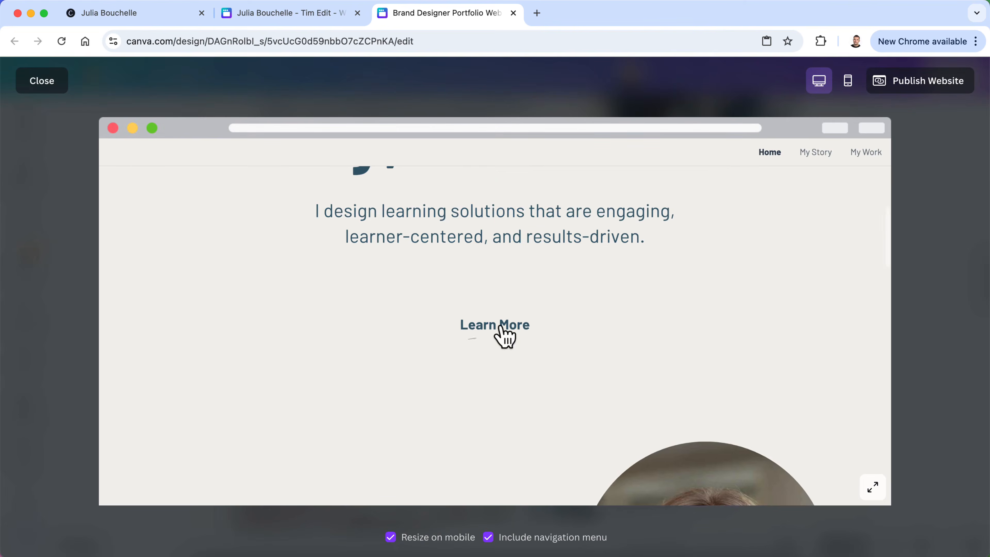
scroll(504, 339, down, 10)
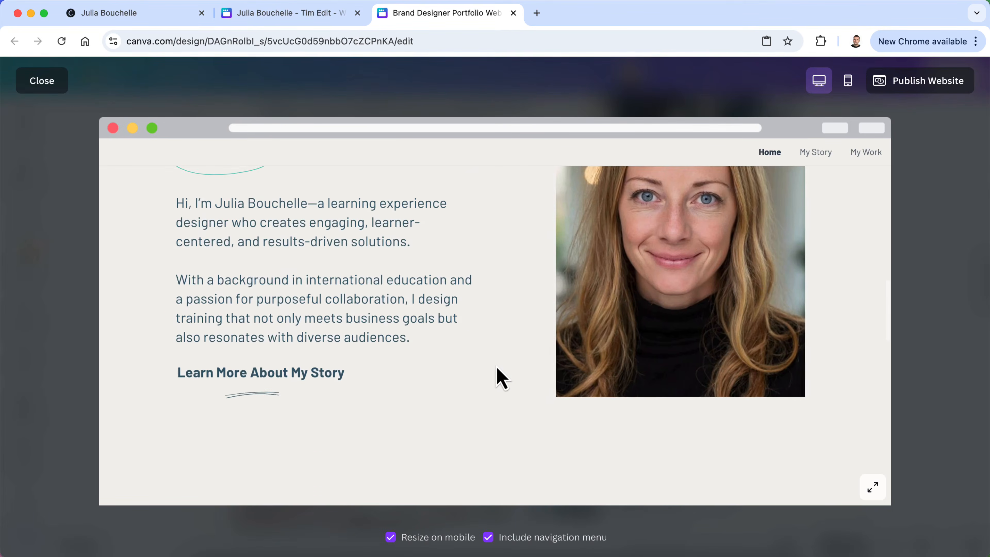
scroll(387, 402, down, 8)
scroll(385, 401, up, 12)
scroll(384, 402, down, 9)
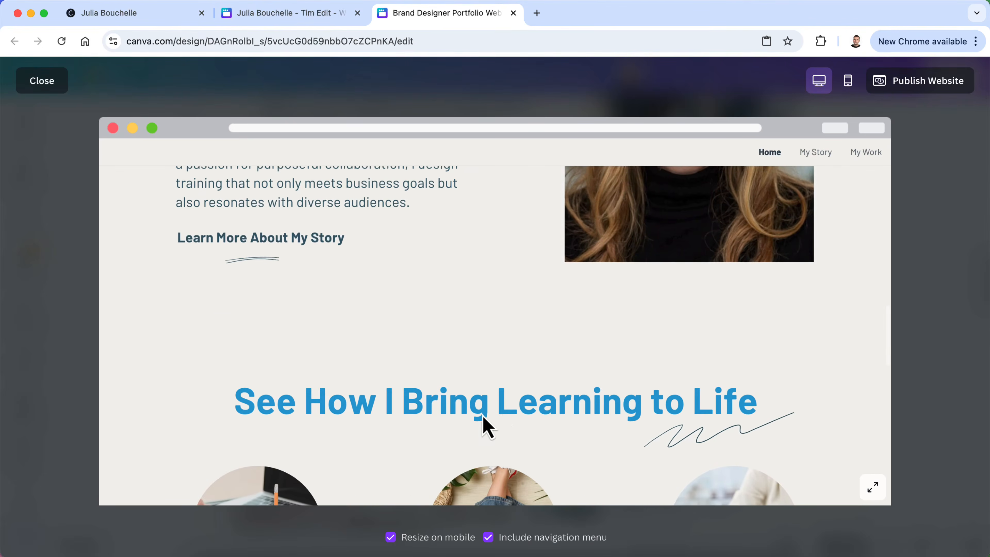
scroll(532, 408, down, 4)
scroll(524, 287, down, 12)
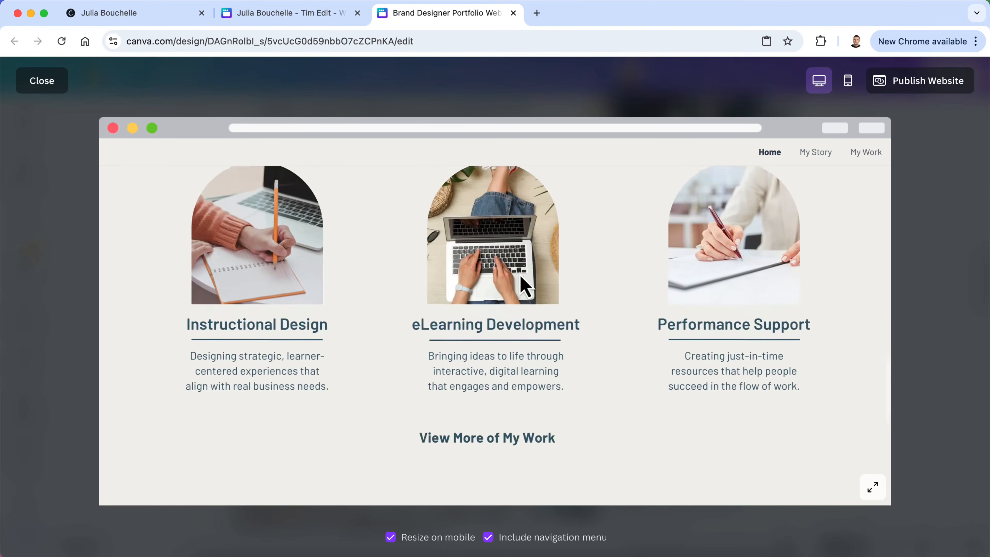
scroll(523, 283, up, 4)
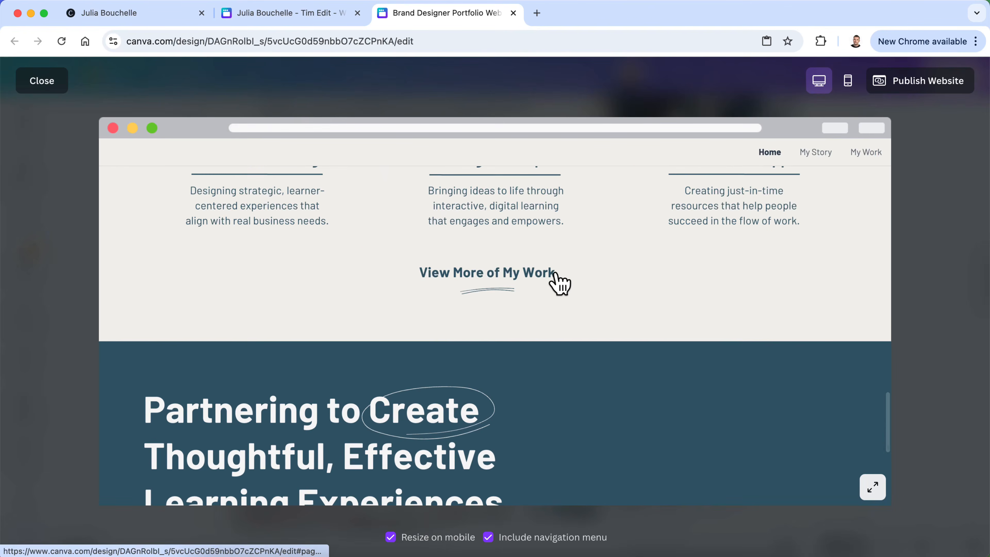
scroll(558, 281, up, 10)
click(320, 273)
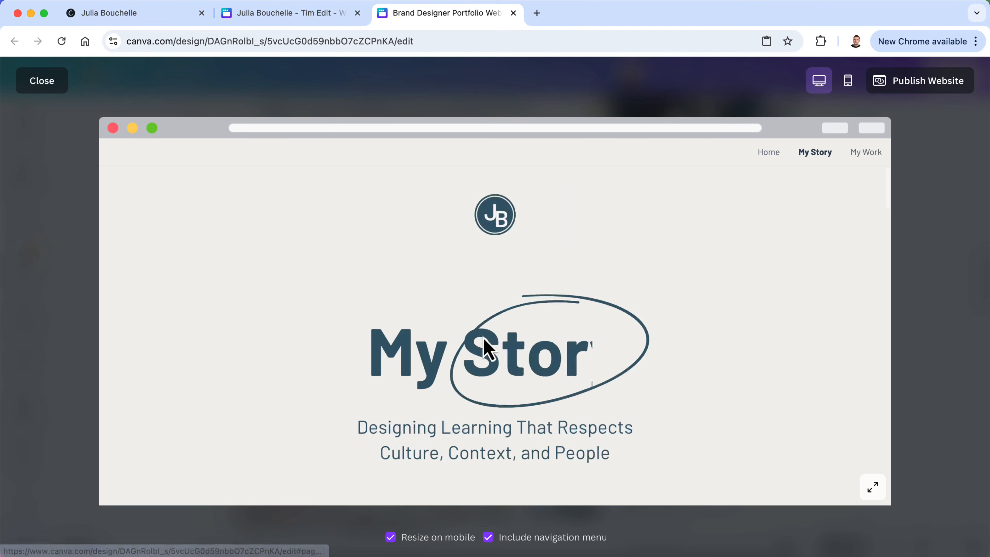
Test the Learn More link on My Story, then close the preview to resume editing
scroll(463, 396, down, 5)
scroll(466, 395, up, 5)
scroll(463, 396, up, 1)
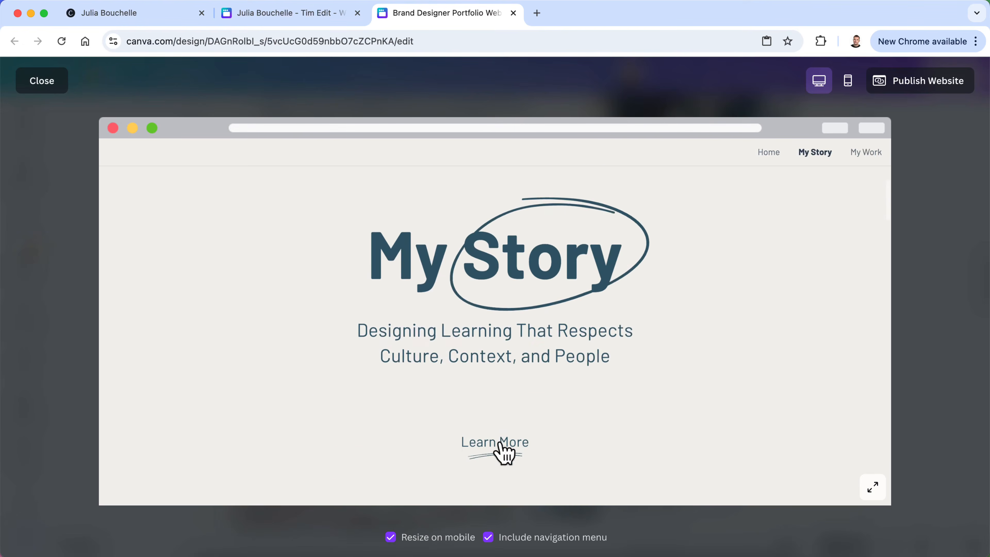
click(502, 453)
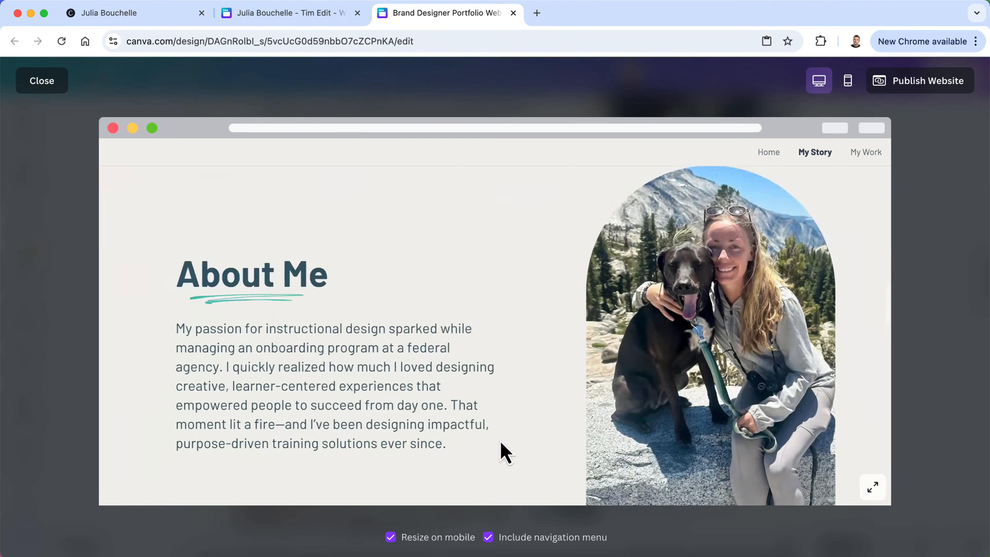
scroll(500, 442, down, 15)
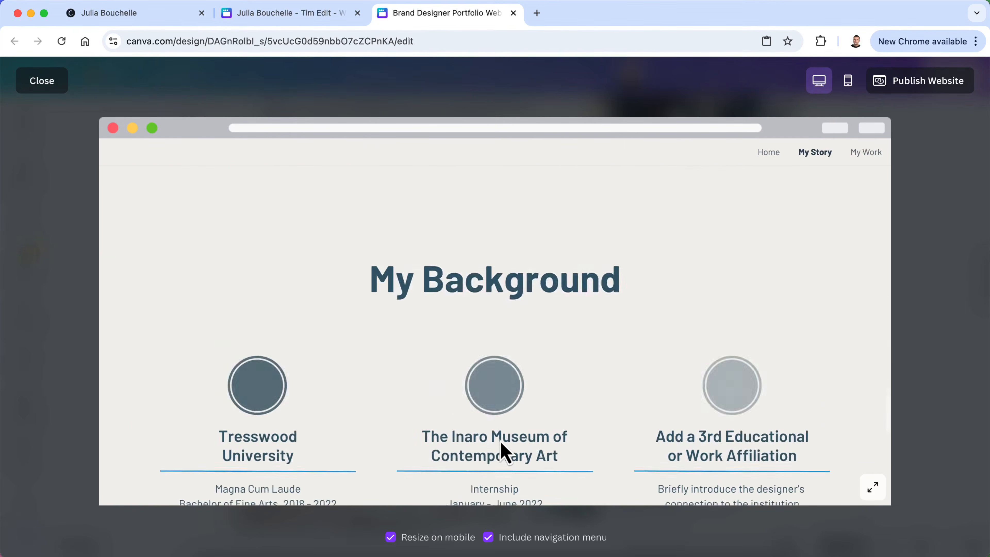
scroll(500, 440, down, 8)
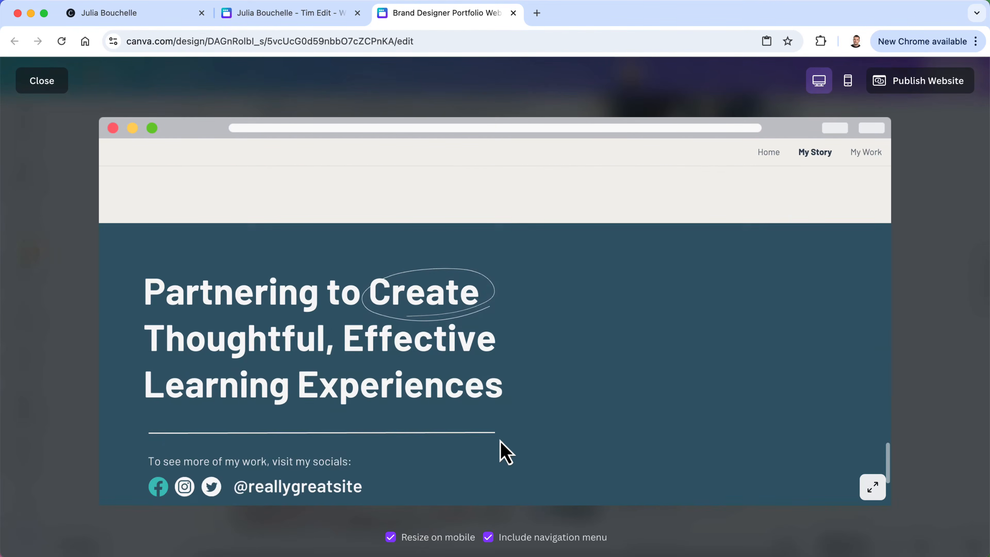
scroll(499, 440, up, 6)
click(35, 81)
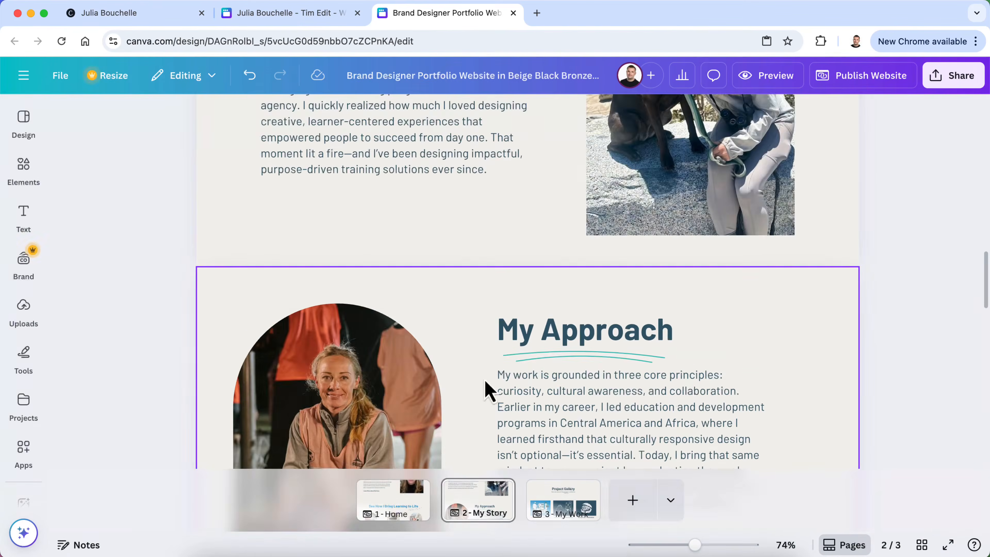
On the Home page, recolour the See How I Bring Learning to Life heading dark slate
click(379, 501)
scroll(460, 320, down, 5)
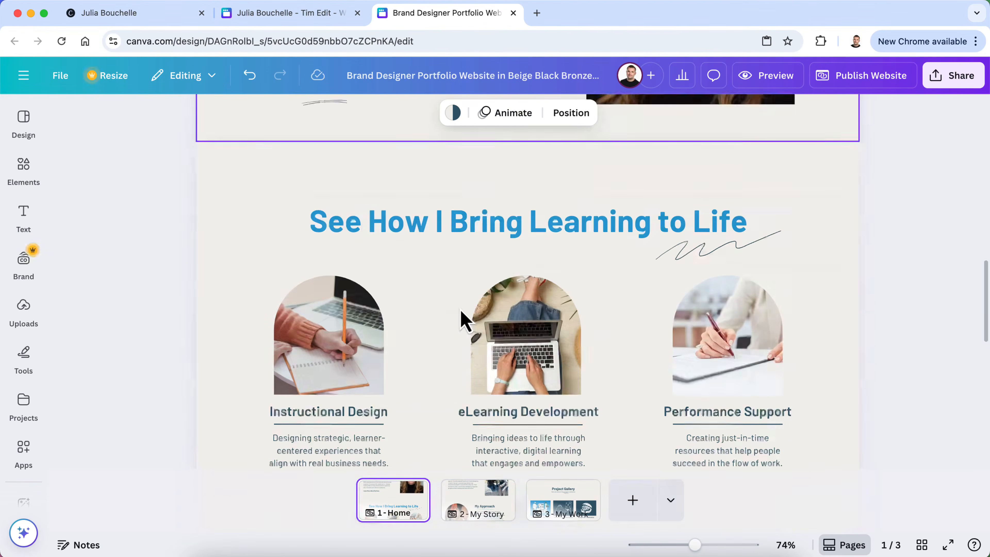
scroll(475, 203, up, 5)
click(358, 246)
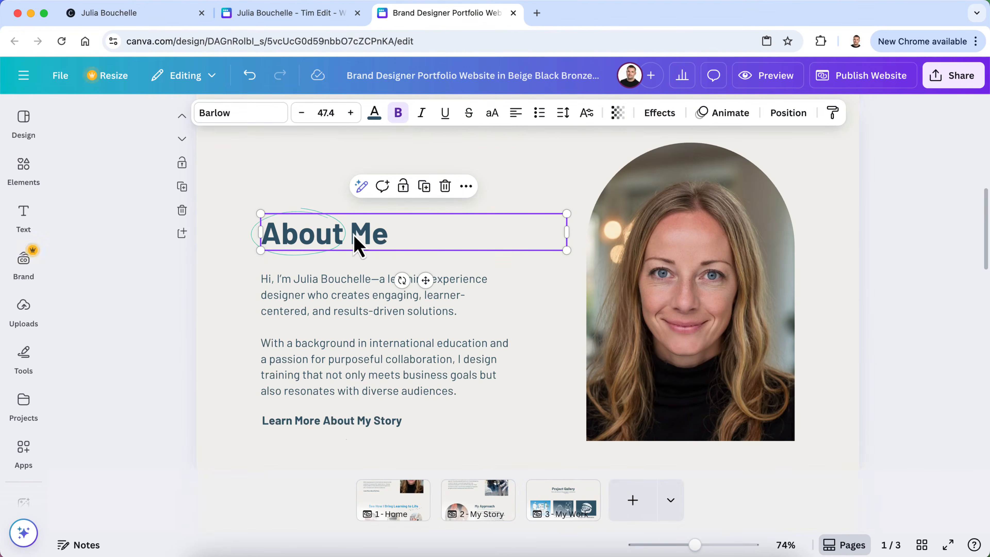
click(374, 114)
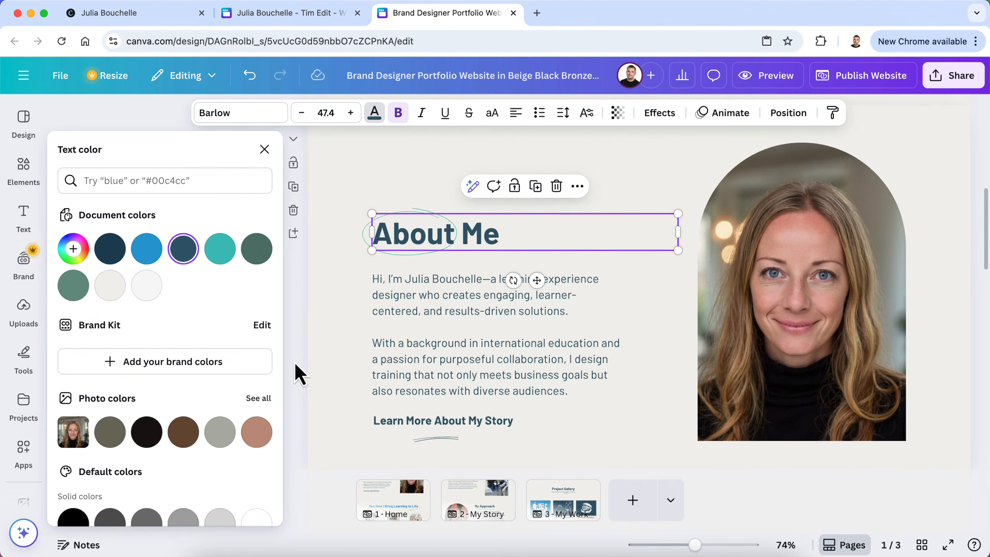
scroll(443, 387, down, 5)
click(477, 343)
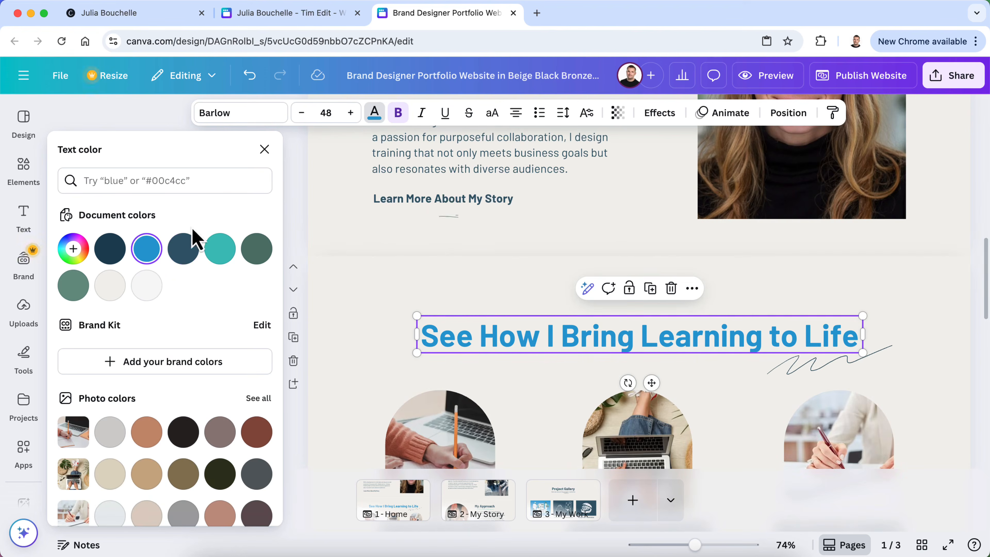
click(183, 249)
Turn the Home page's Learn More and Learn More About My Story link texts blue
scroll(336, 275, up, 8)
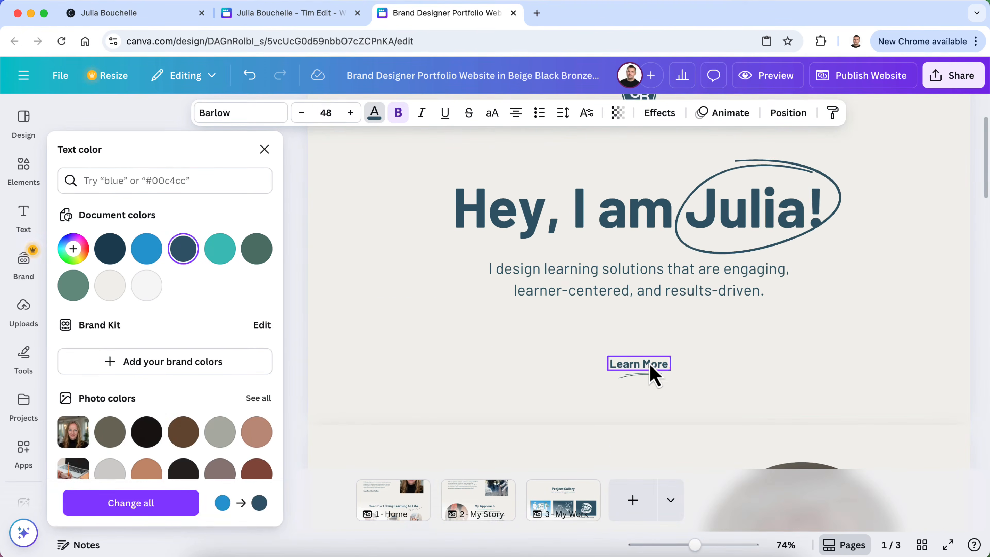
click(644, 368)
click(153, 253)
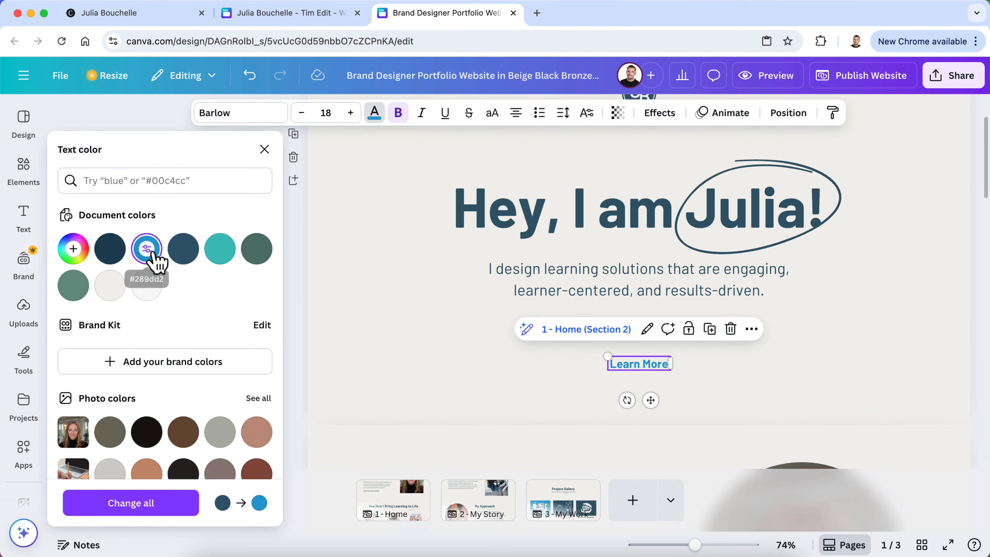
click(292, 305)
click(929, 300)
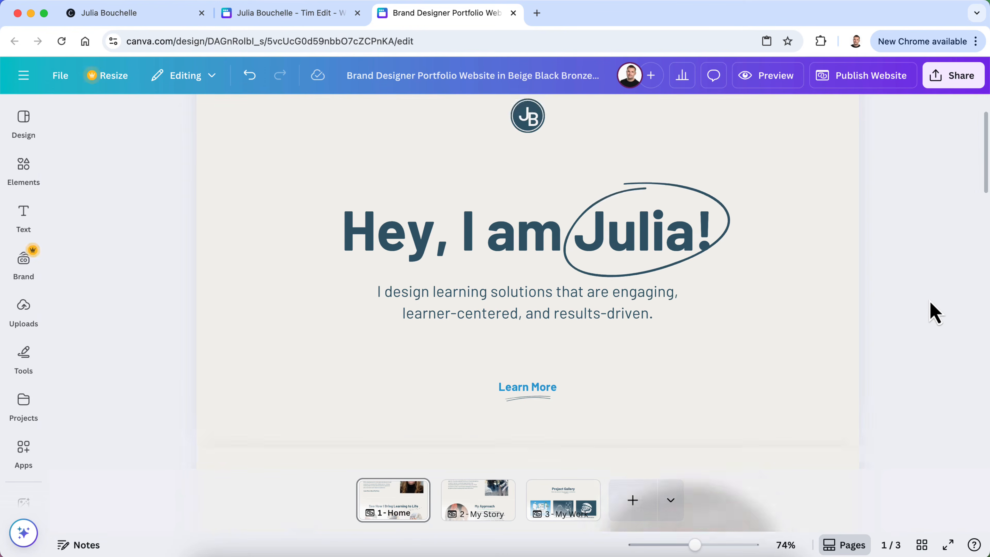
scroll(930, 301, down, 10)
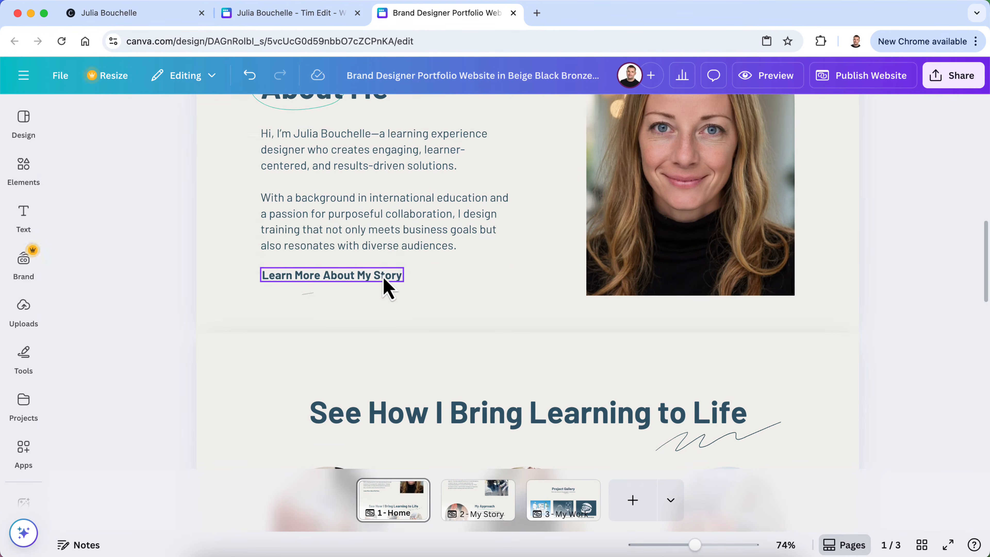
click(387, 285)
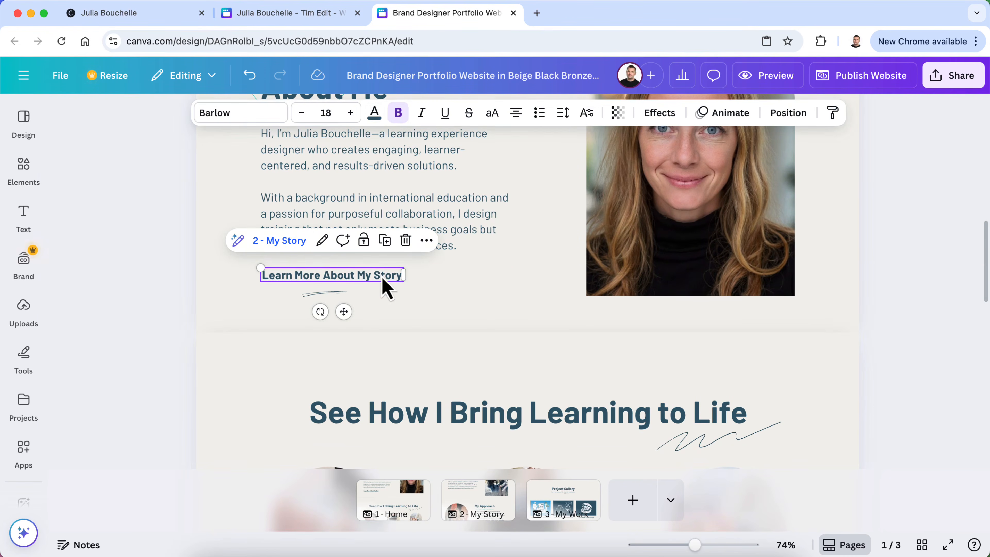
click(373, 124)
click(152, 252)
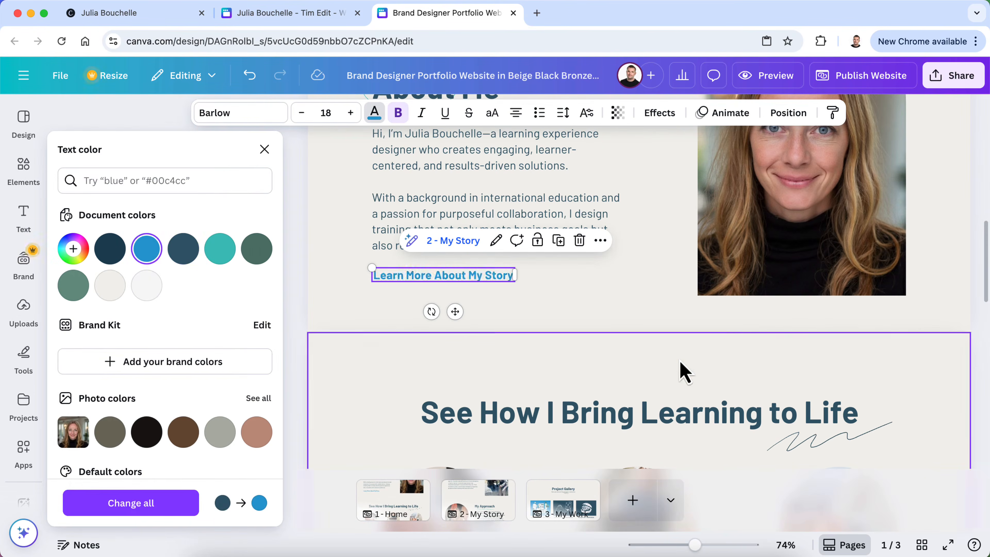
Make the View More of My Work link text blue as well
scroll(693, 368, down, 8)
click(663, 372)
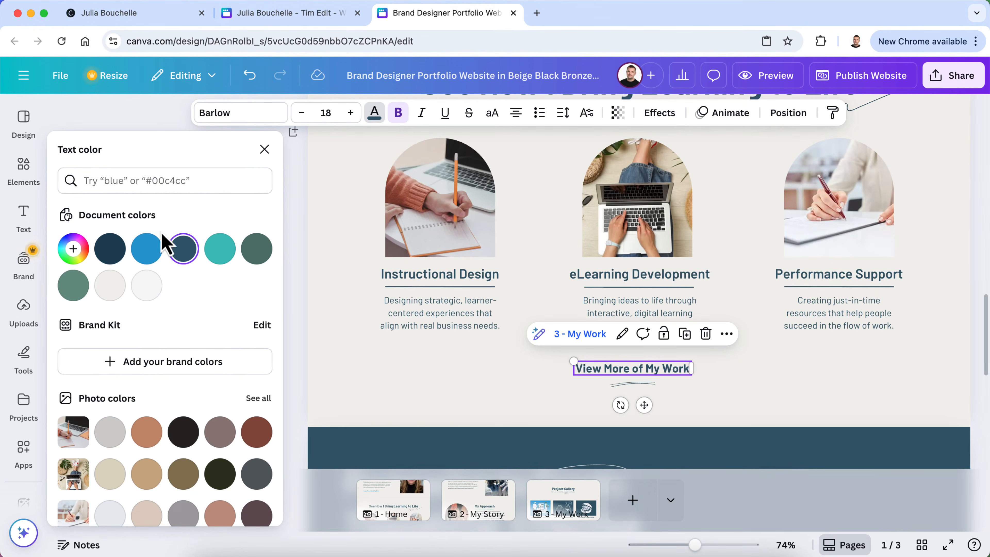
click(147, 250)
click(268, 148)
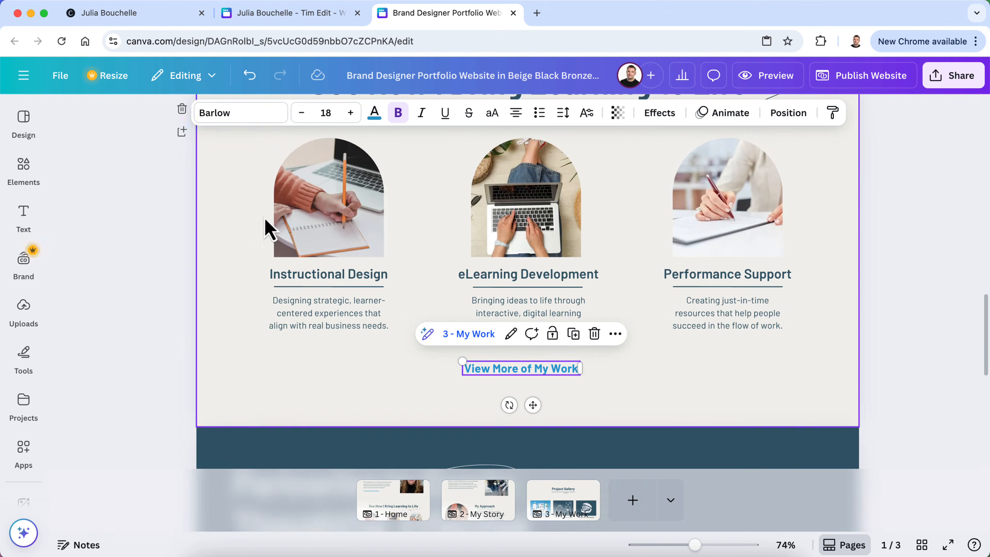
click(164, 335)
scroll(164, 335, up, 15)
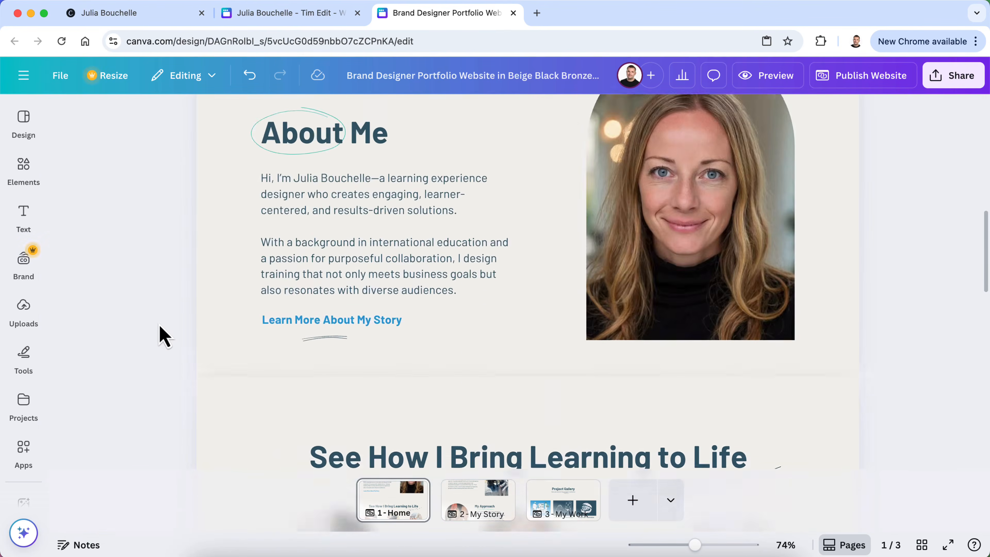
scroll(163, 335, up, 2)
On the My Story page, make the Learn More link text blue
click(477, 507)
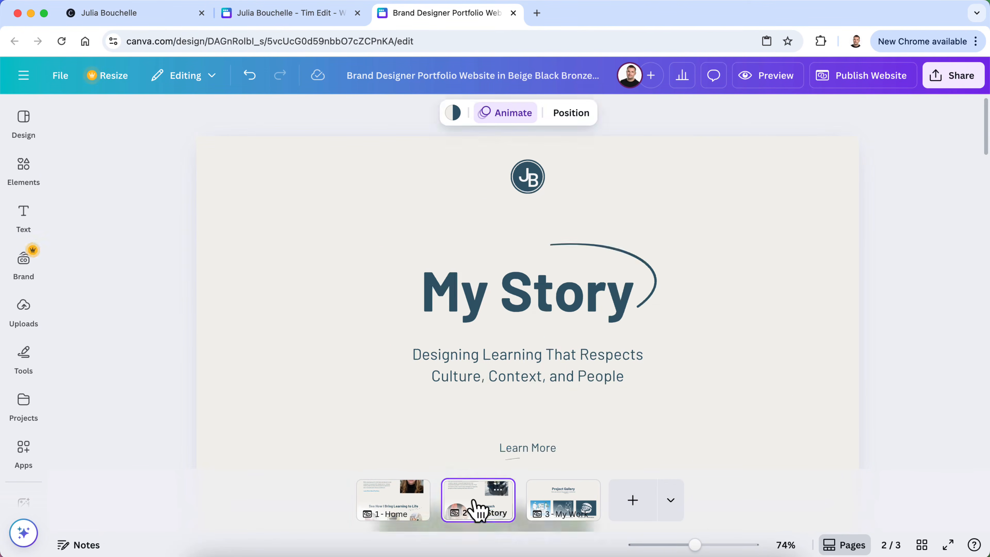
scroll(503, 327, down, 5)
click(518, 257)
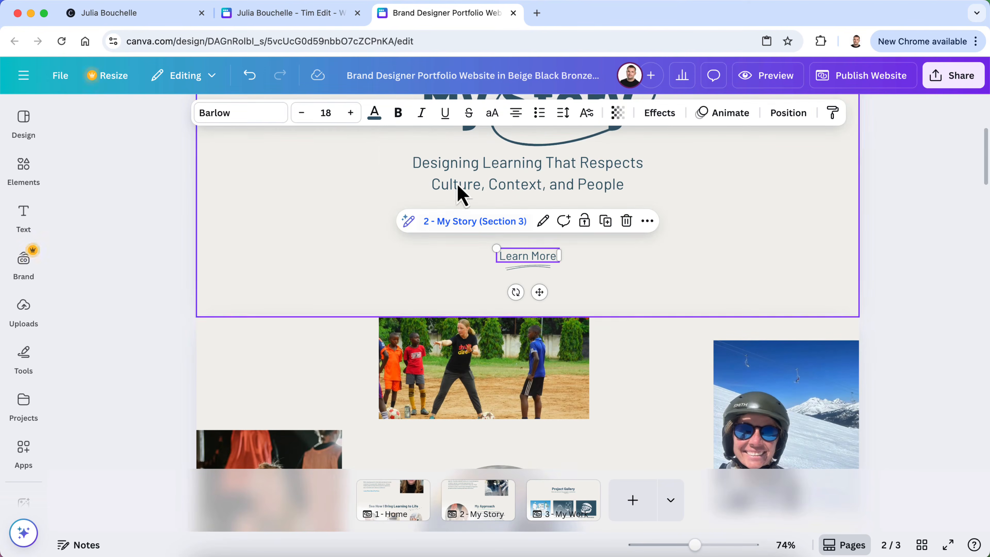
click(374, 113)
click(148, 249)
click(265, 149)
Review the Home and My Story pages, then move on to the third page, My Work
scroll(325, 310, down, 10)
scroll(323, 302, down, 15)
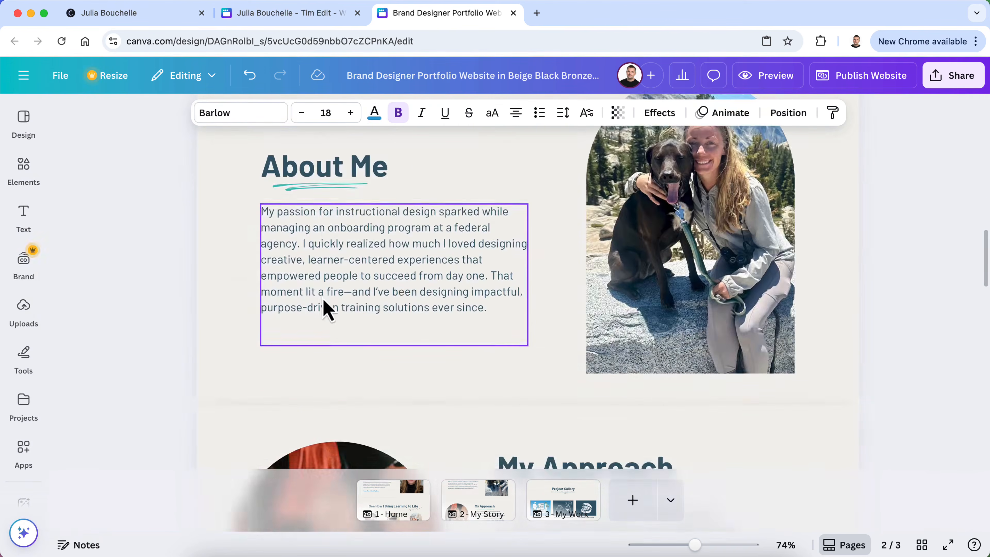
scroll(326, 310, up, 15)
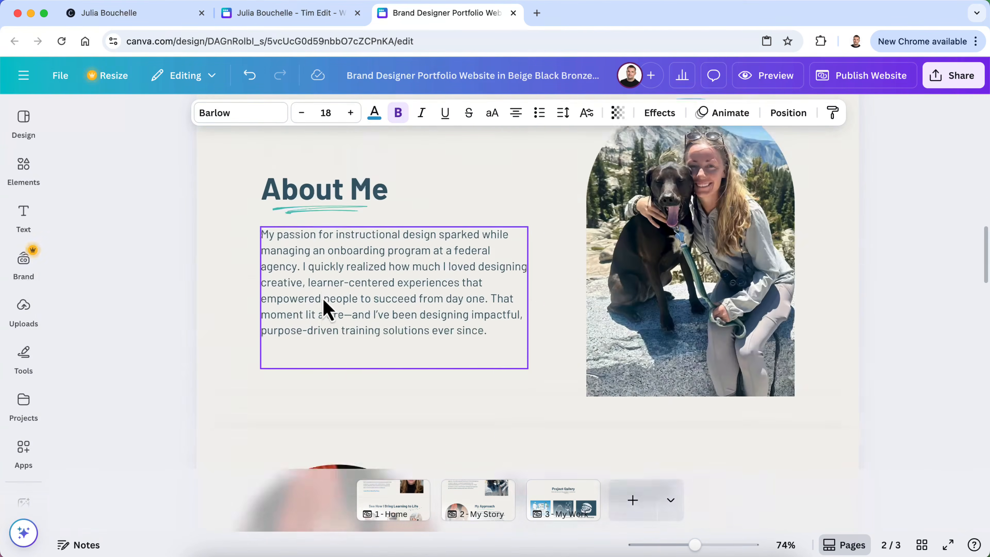
scroll(326, 310, down, 15)
scroll(326, 310, down, 10)
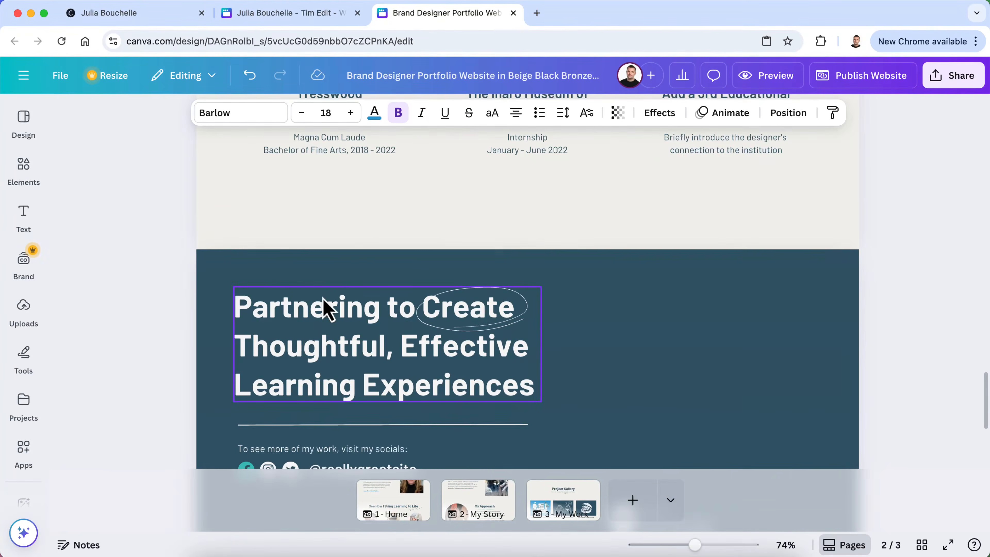
scroll(324, 304, down, 5)
scroll(324, 310, up, 20)
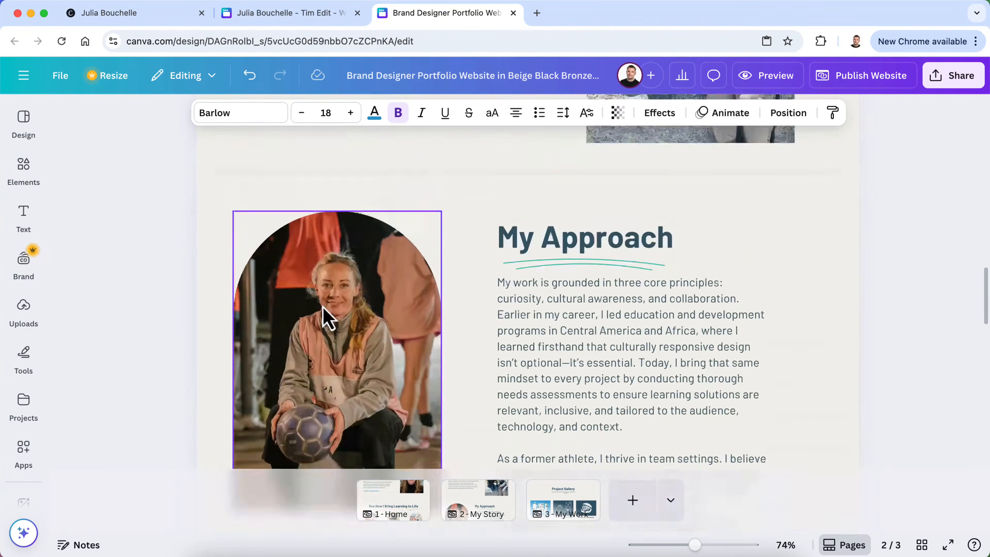
scroll(323, 314, up, 7)
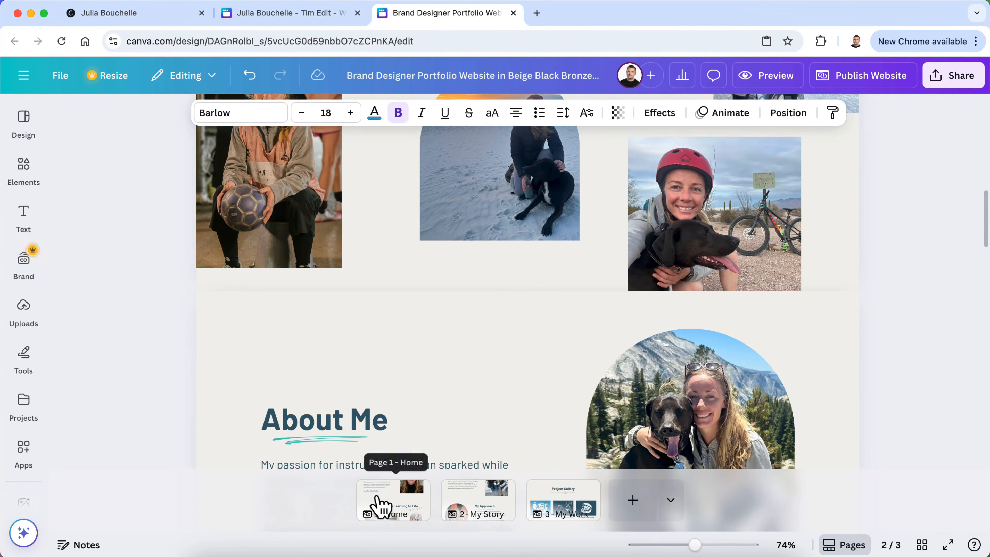
click(376, 503)
click(479, 513)
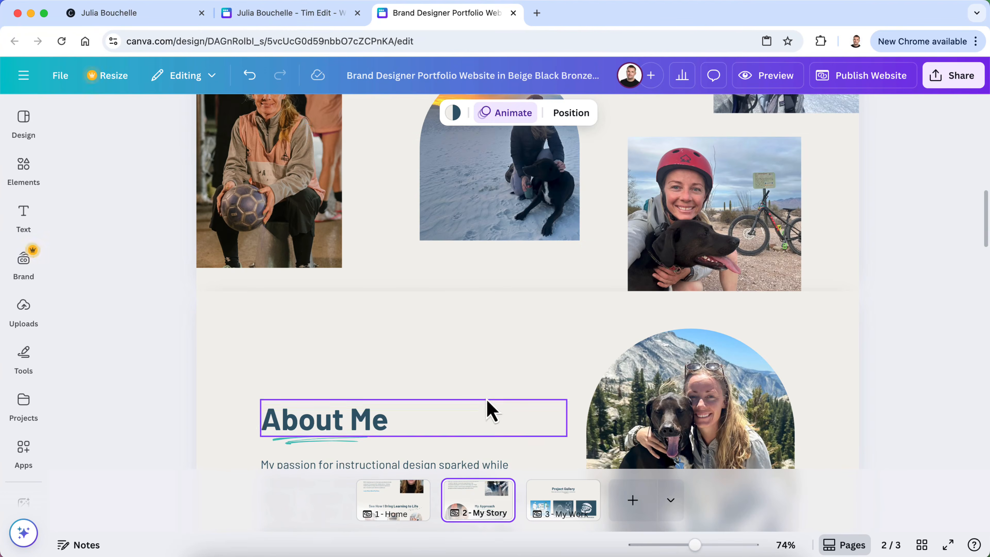
click(568, 509)
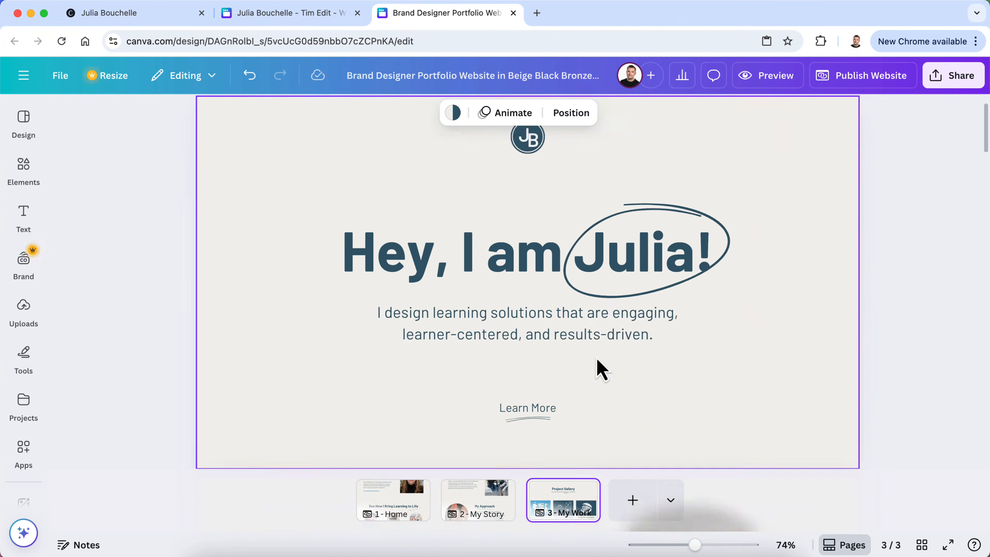
click(492, 507)
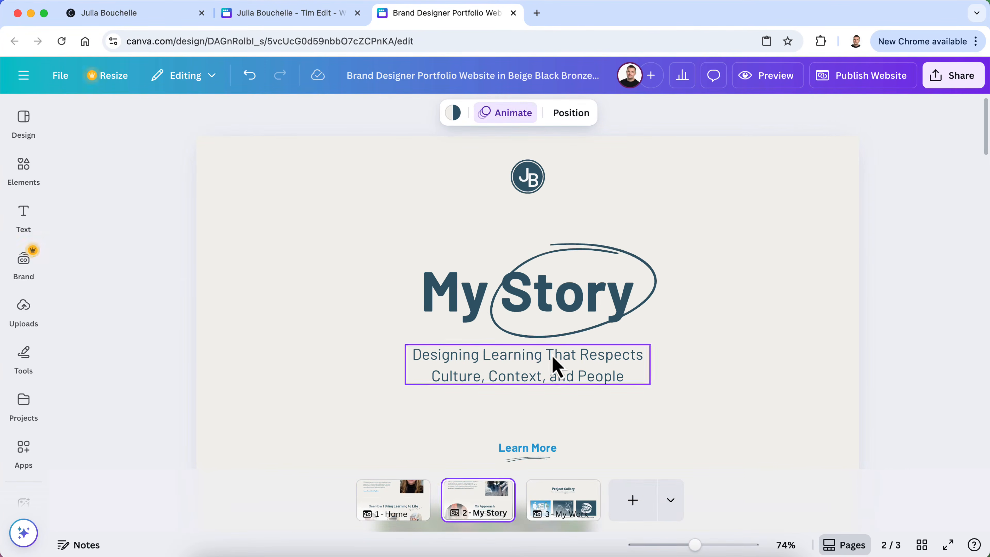
click(568, 503)
Replace the copied 'Hey, I am Julia!' heading with 'My Work'
click(487, 314)
double_click(486, 306)
text(My Work)
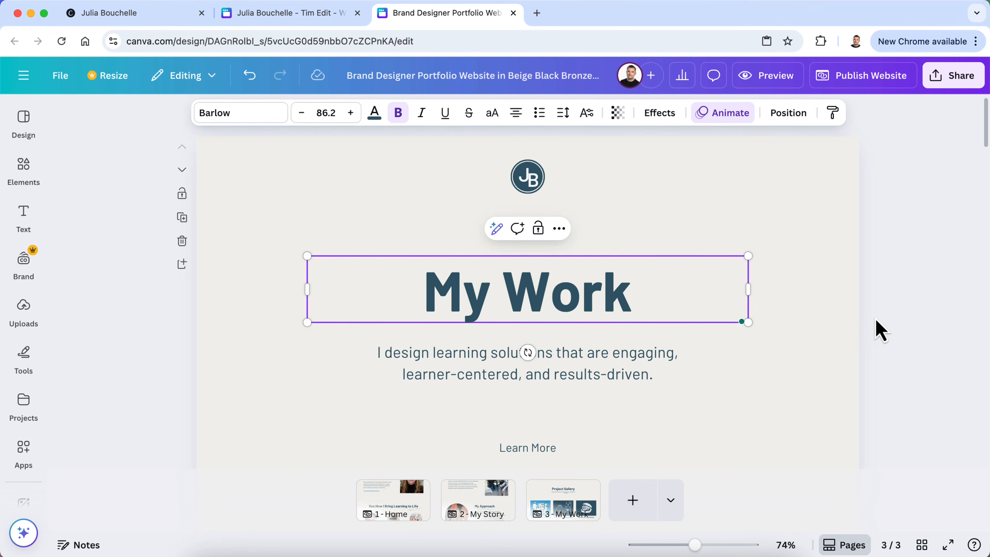
click(880, 329)
Move the oval scribble so it circles 'Work' and make it blue
click(663, 271)
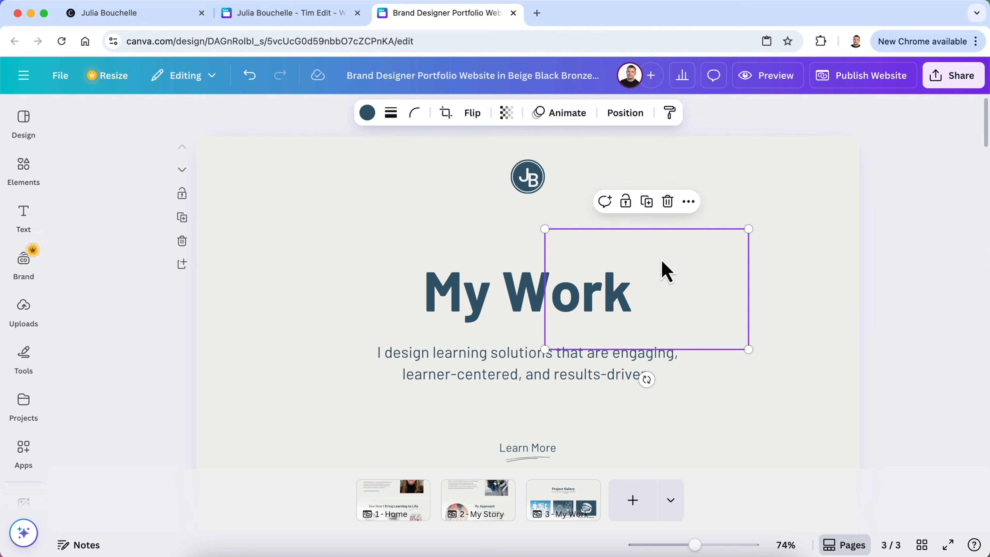
drag(662, 260, 575, 260)
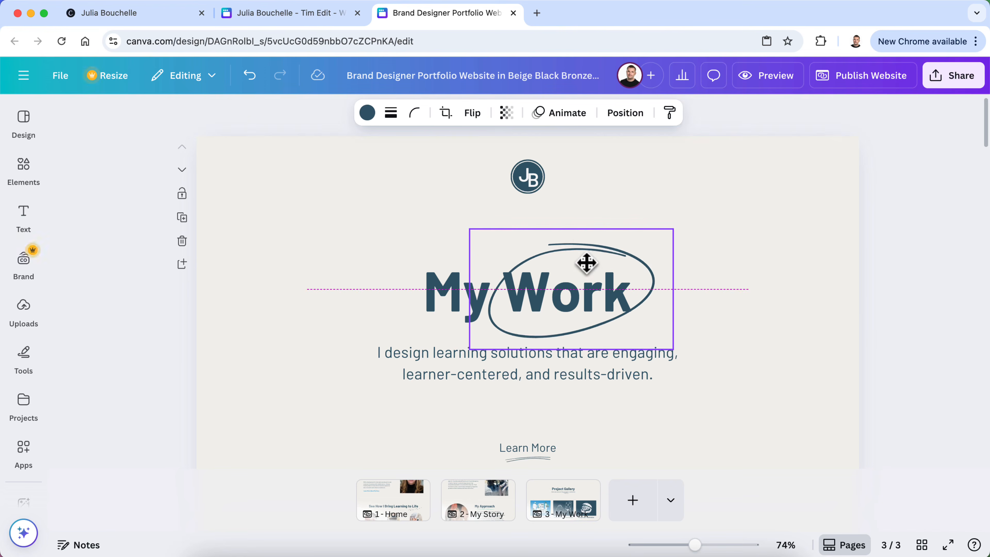
click(368, 112)
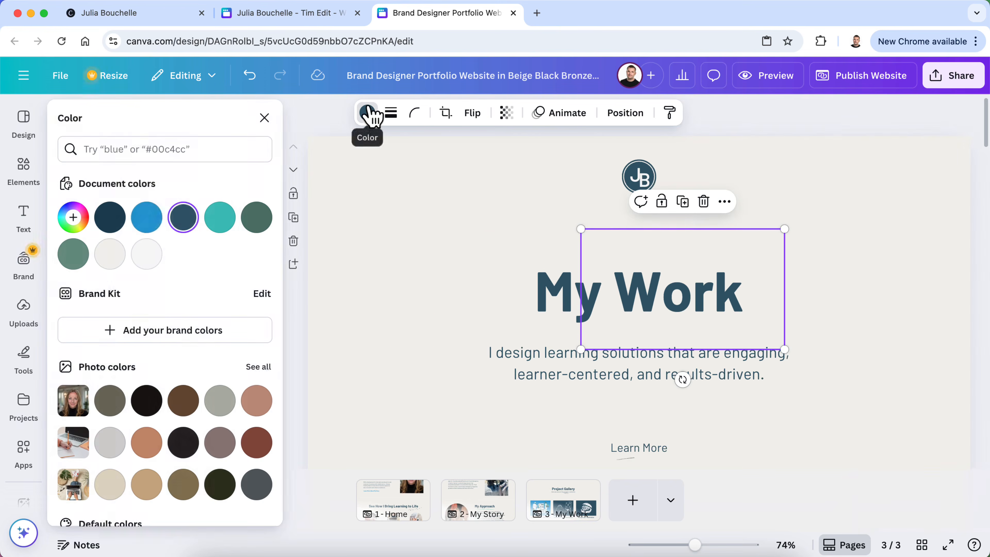
click(146, 216)
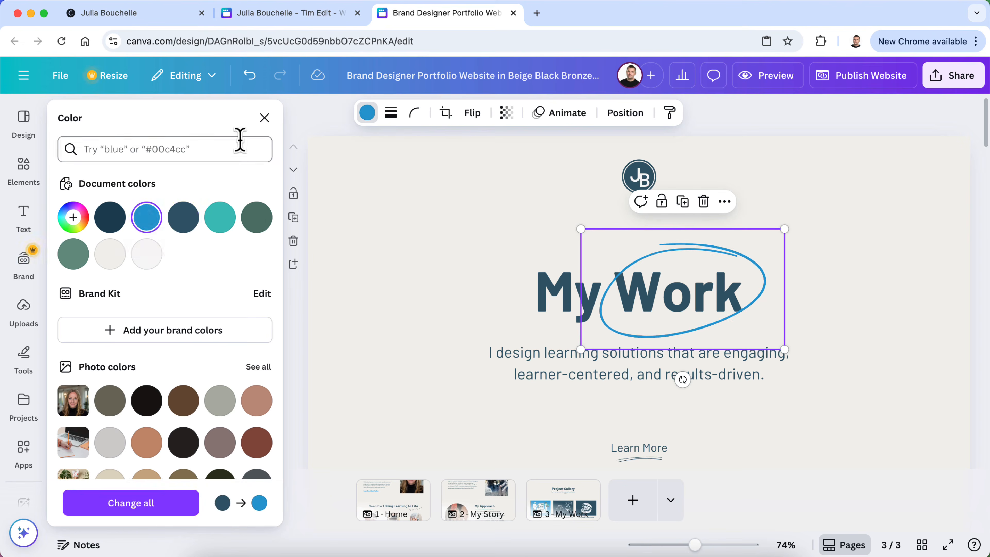
click(265, 118)
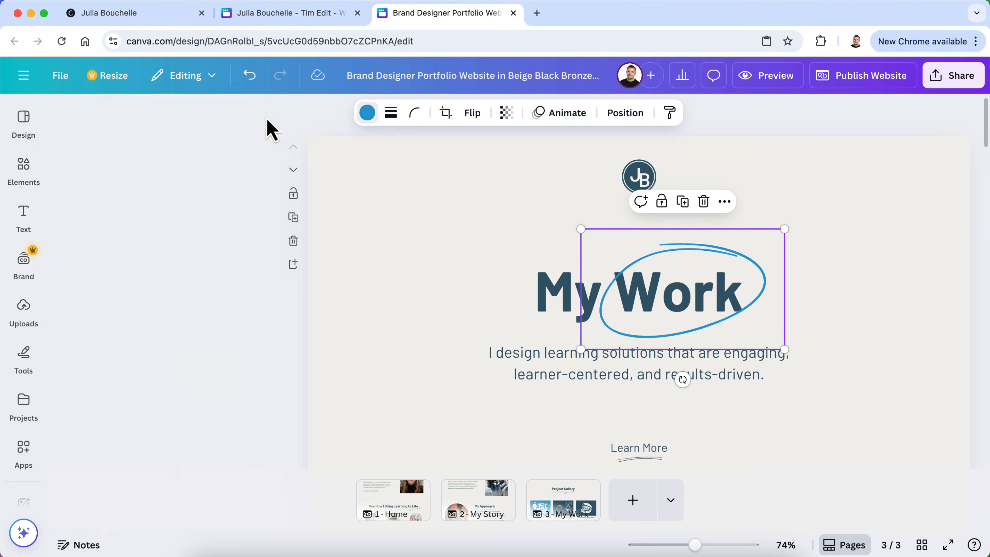
Turn the oval scribbles on the My Story and Home pages blue
click(469, 497)
click(571, 255)
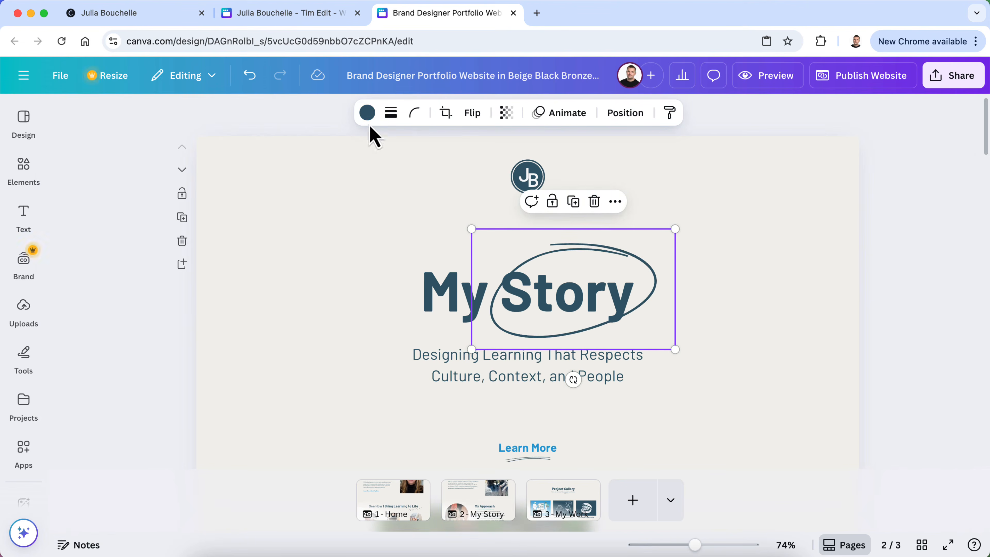
click(368, 113)
click(146, 217)
click(264, 119)
click(401, 513)
click(647, 250)
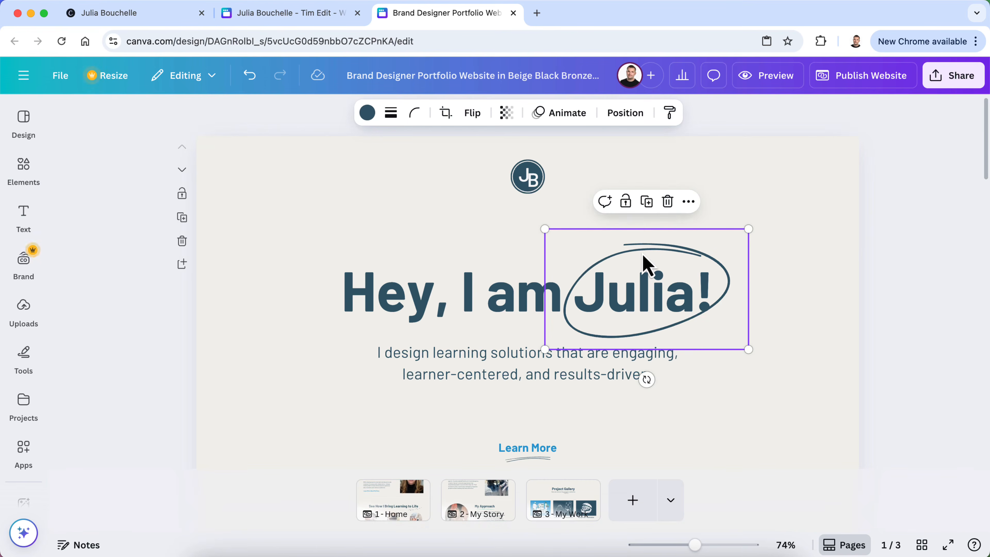
click(367, 113)
click(146, 217)
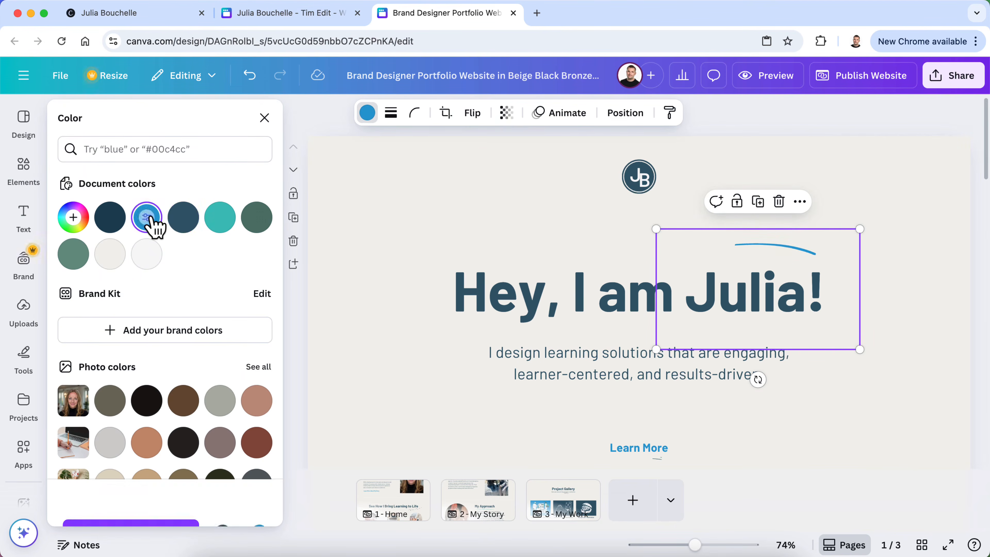
click(267, 116)
click(170, 331)
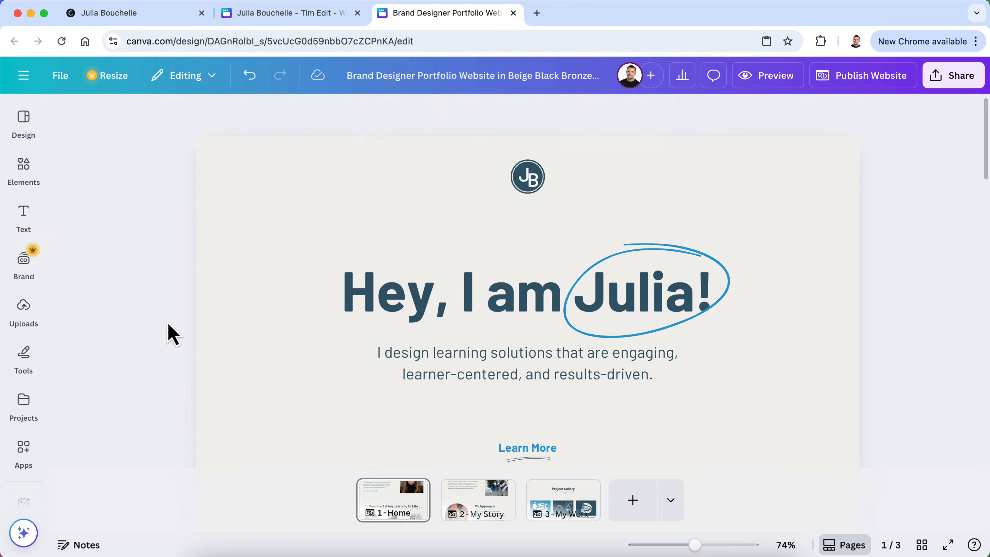
Make the Learn More link text on the My Work page blue
scroll(417, 322, down, 9)
scroll(417, 322, up, 5)
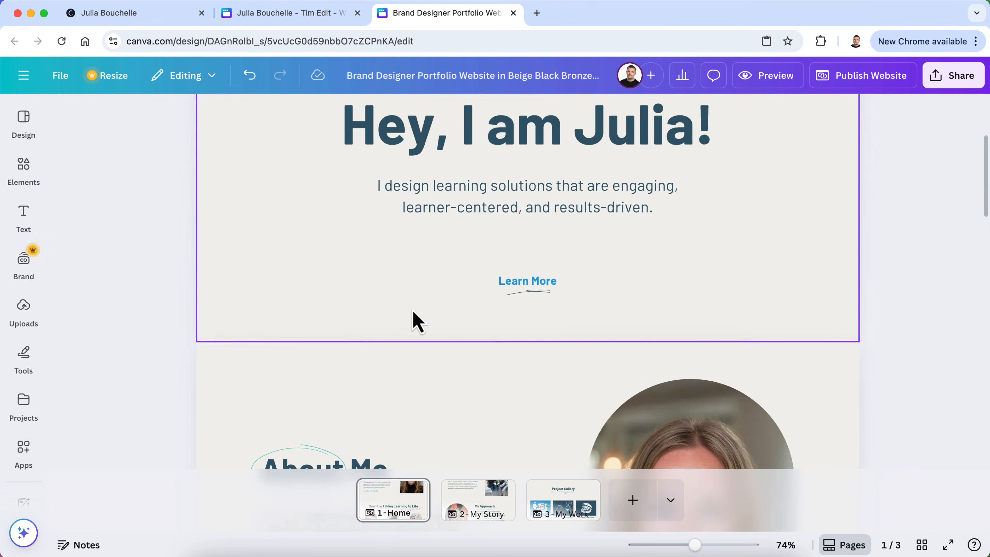
click(552, 511)
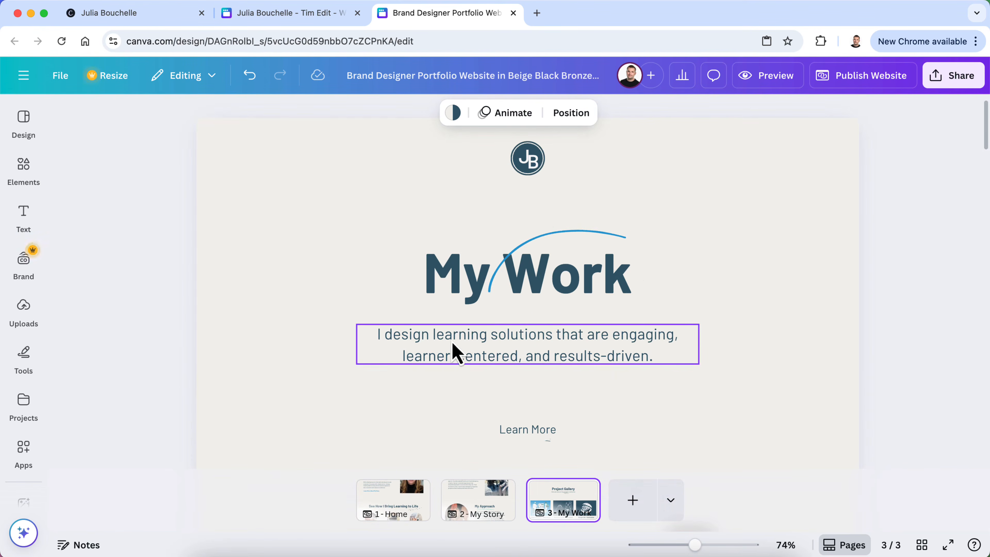
scroll(528, 352, down, 4)
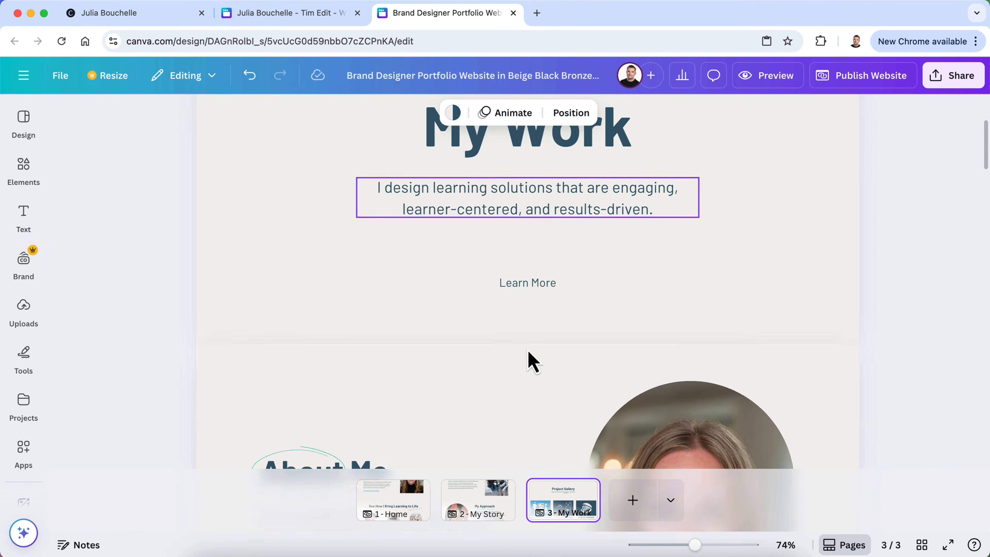
click(531, 280)
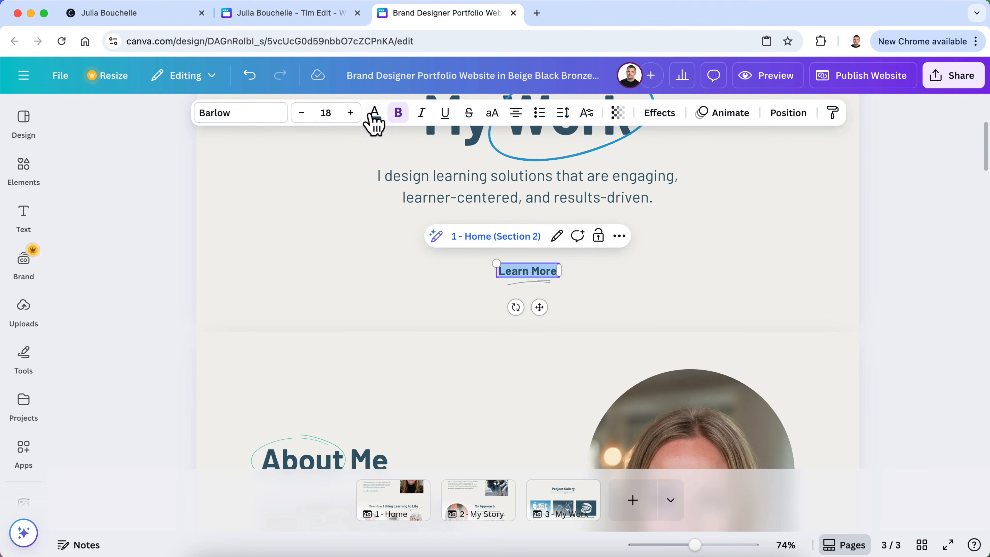
click(375, 113)
click(147, 249)
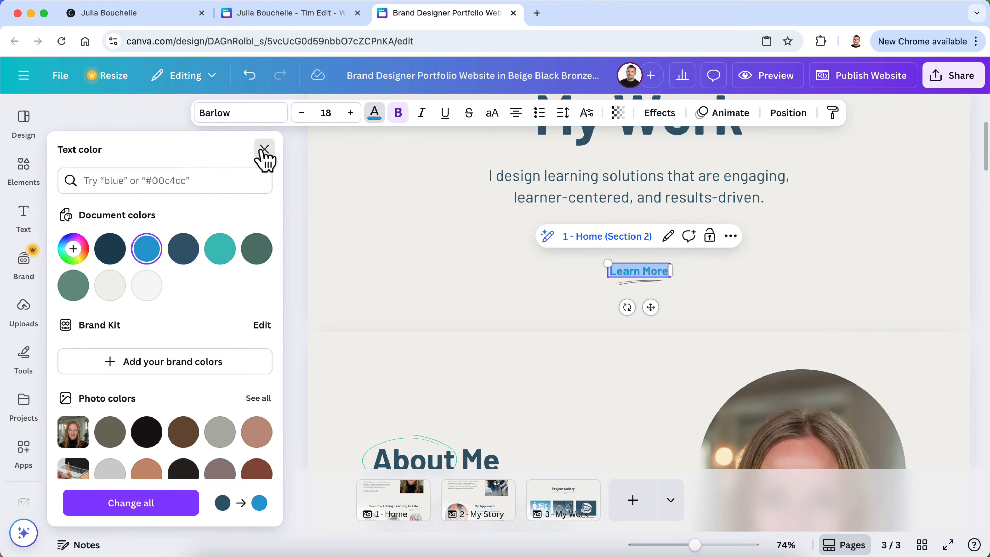
click(265, 148)
click(172, 273)
scroll(172, 271, down, 5)
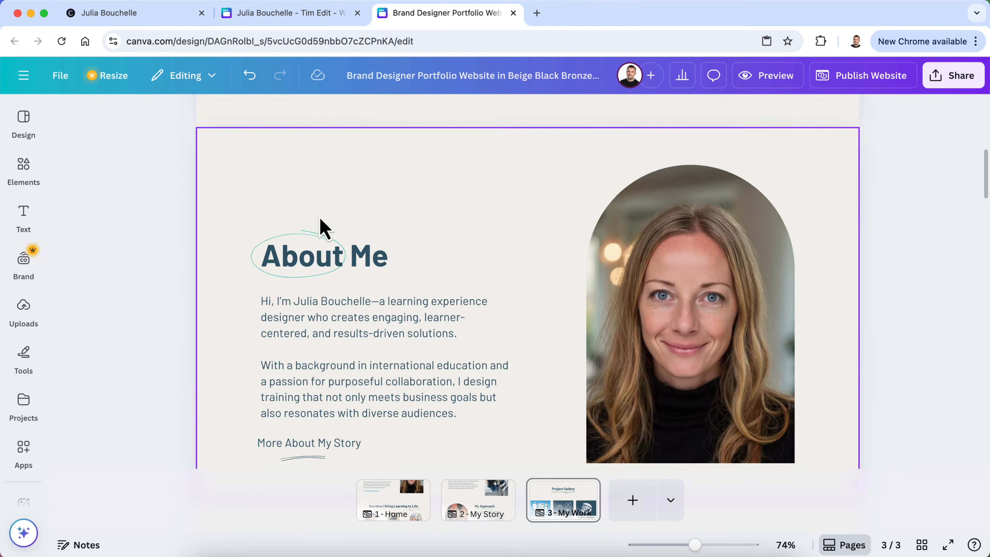
Delete the About Me section from the My Work page
scroll(304, 242, down, 6)
scroll(288, 256, up, 5)
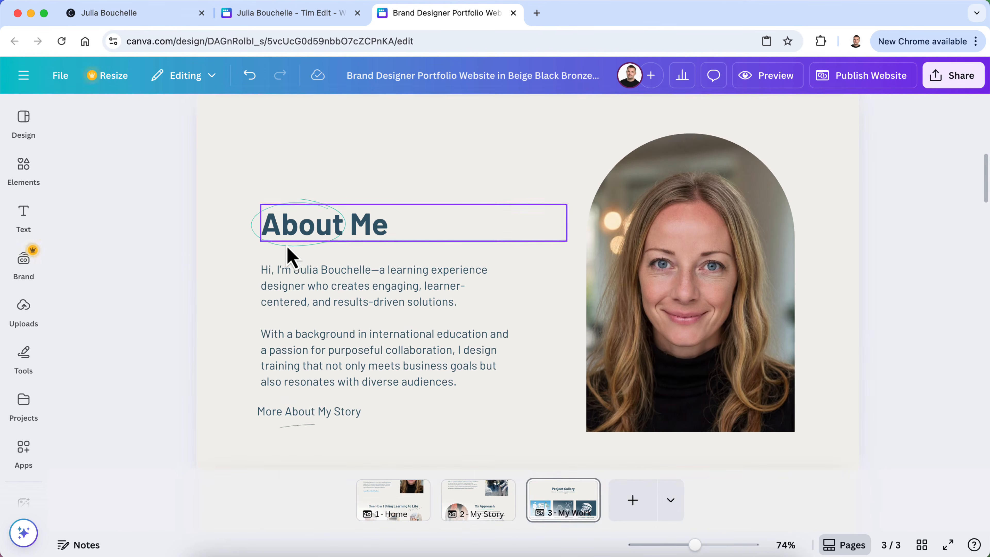
click(230, 199)
click(182, 201)
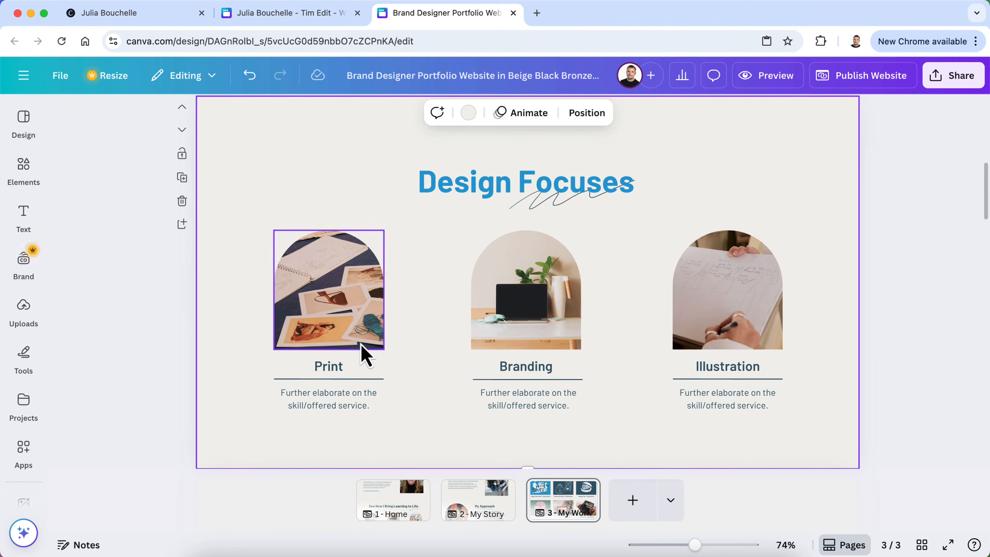
Review the updated page, then start a new ChatGPT message with 'Ok'
scroll(269, 297, down, 8)
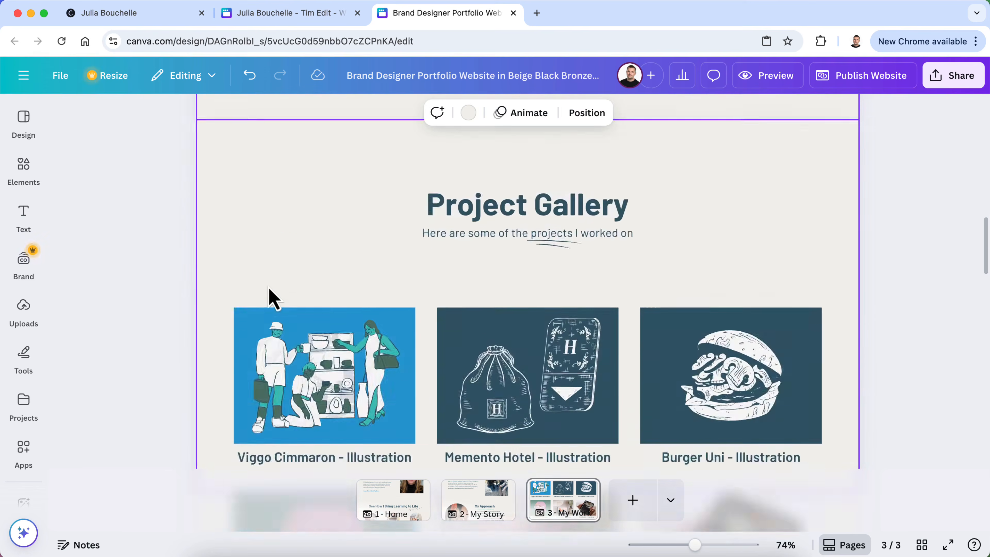
scroll(269, 296, up, 10)
scroll(298, 312, up, 5)
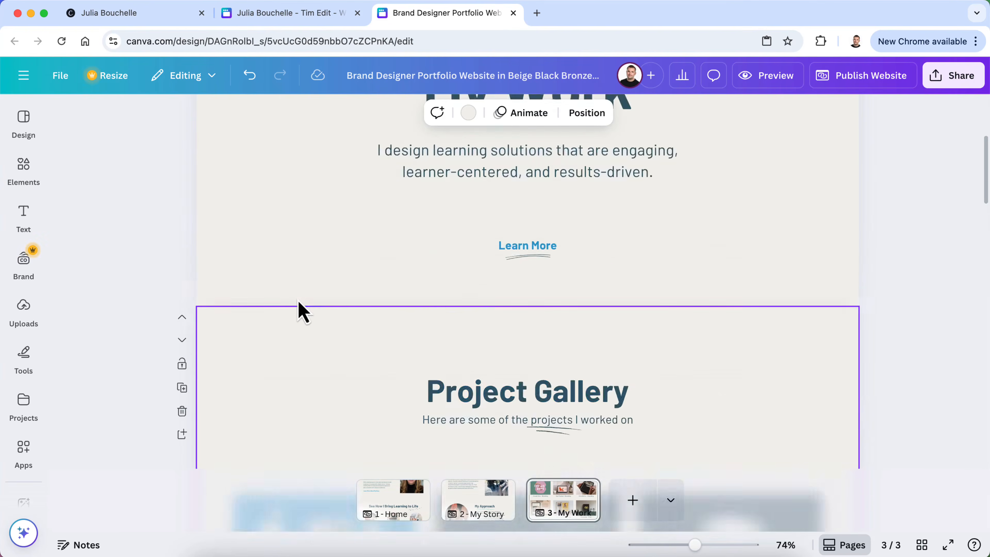
scroll(298, 312, down, 7)
scroll(298, 312, up, 5)
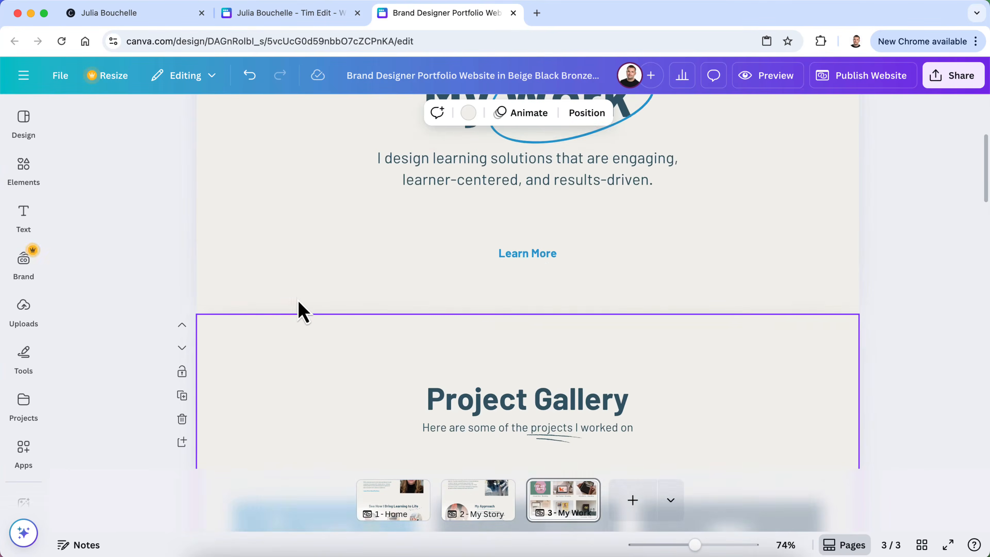
scroll(390, 364, down, 5)
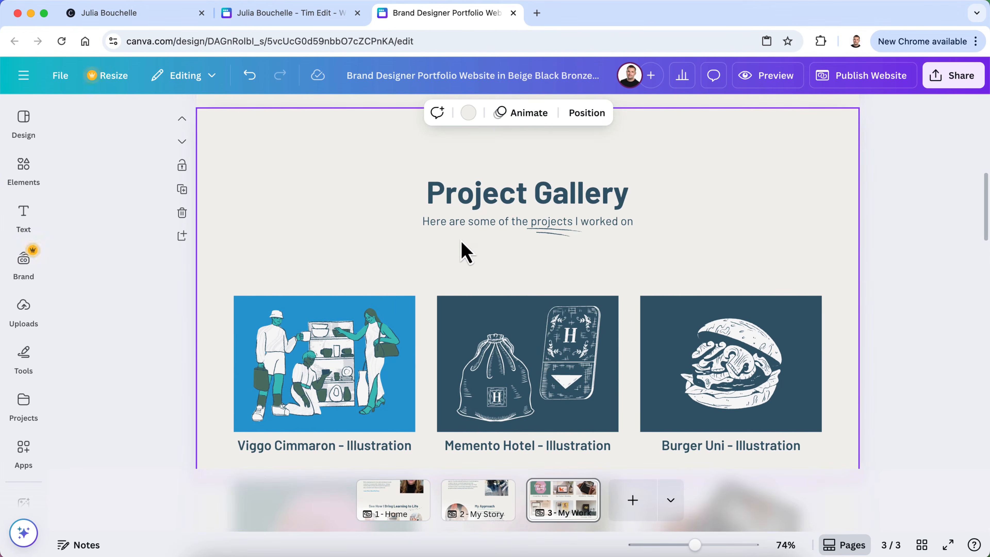
scroll(462, 243, up, 7)
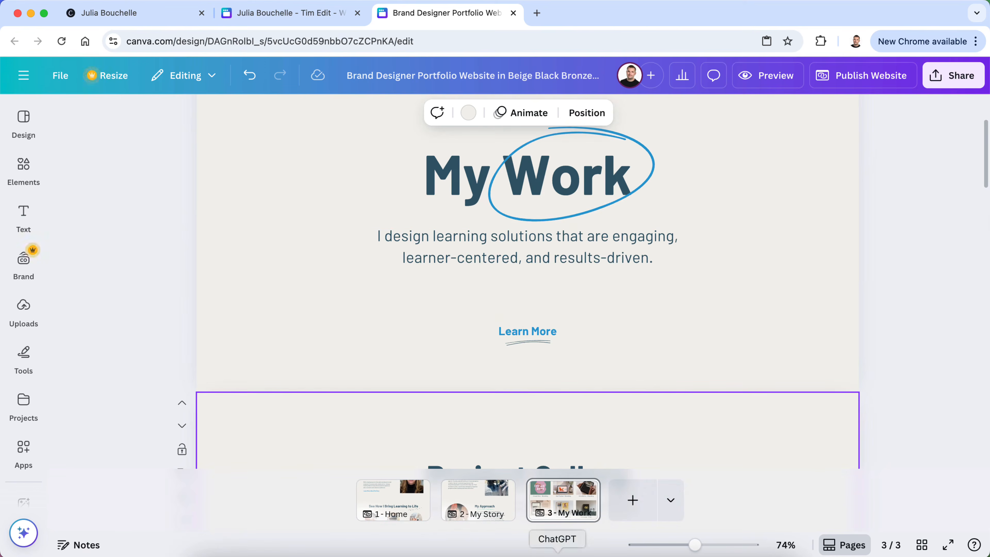
click(555, 546)
text(Okay.)
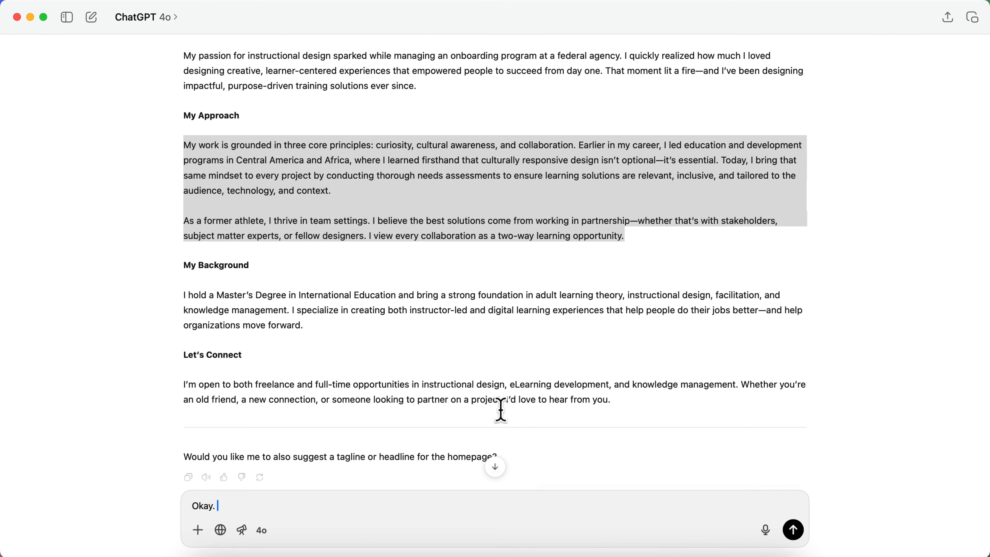
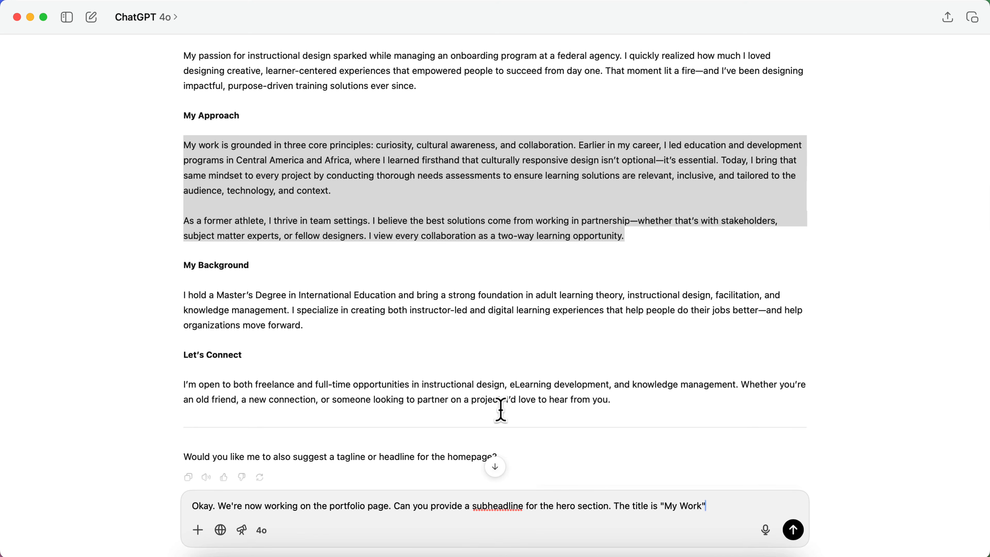
Send the hero subheadline request to ChatGPT and select the second 'Explore real-world projects…' option
key(Return)
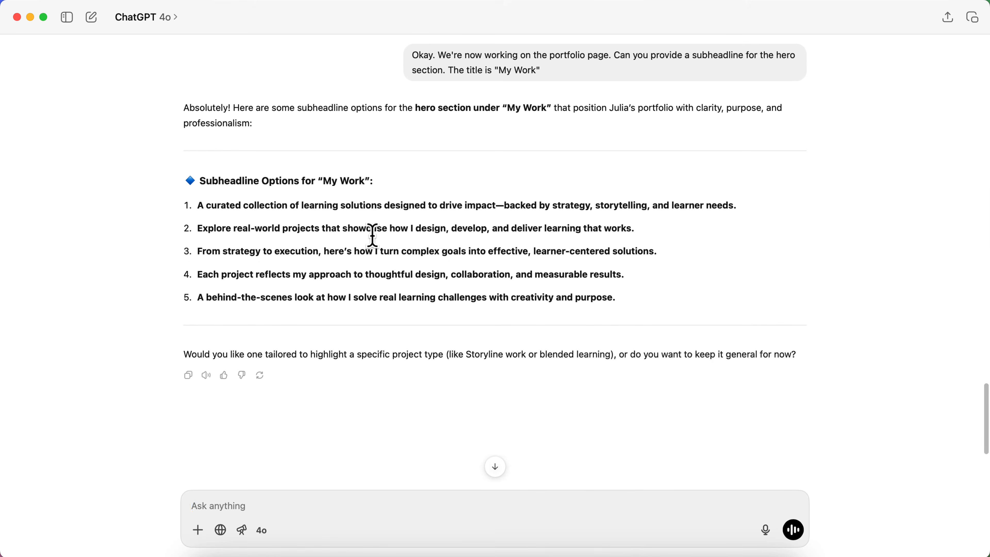
key(ctrl+Up)
click(407, 320)
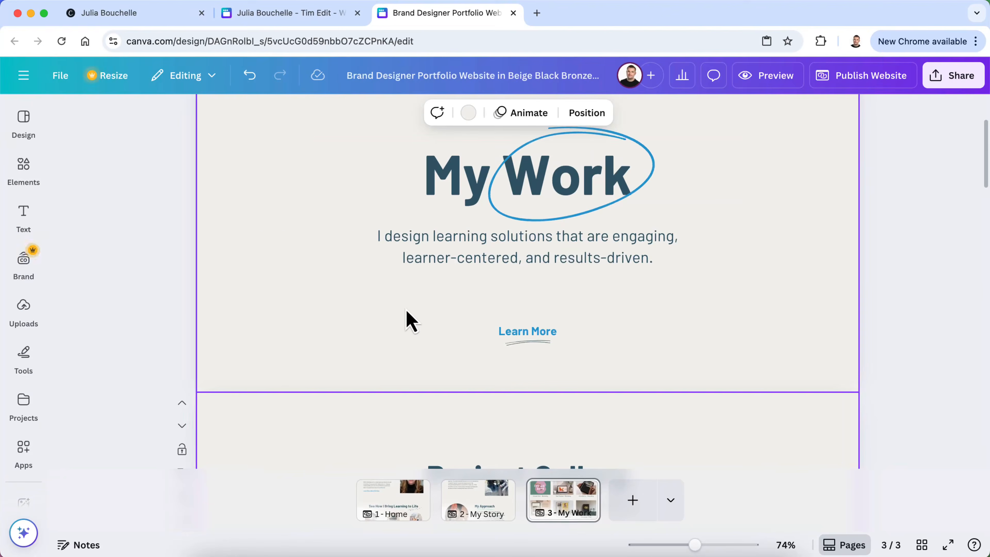
key(ctrl+Up)
click(276, 192)
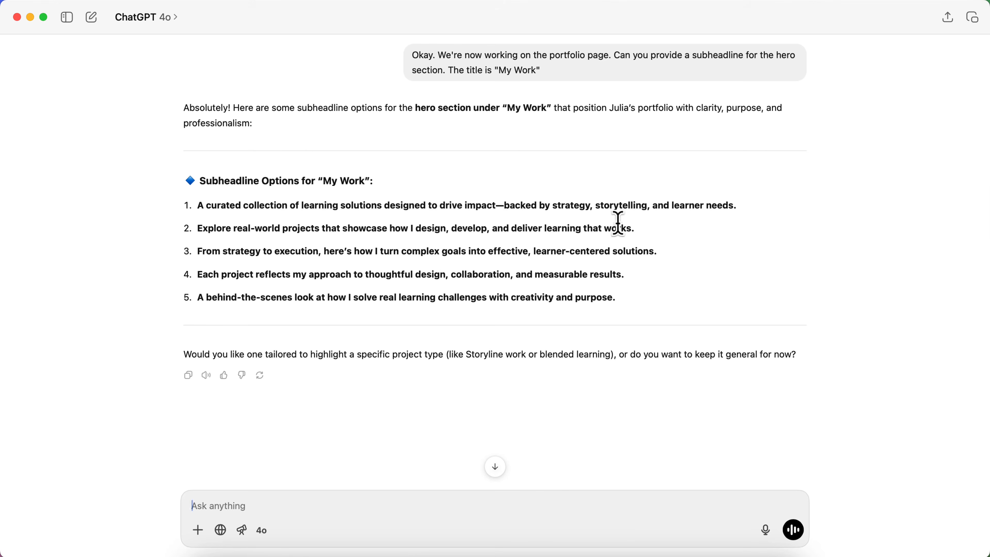
drag(634, 226, 196, 229)
key(super+c)
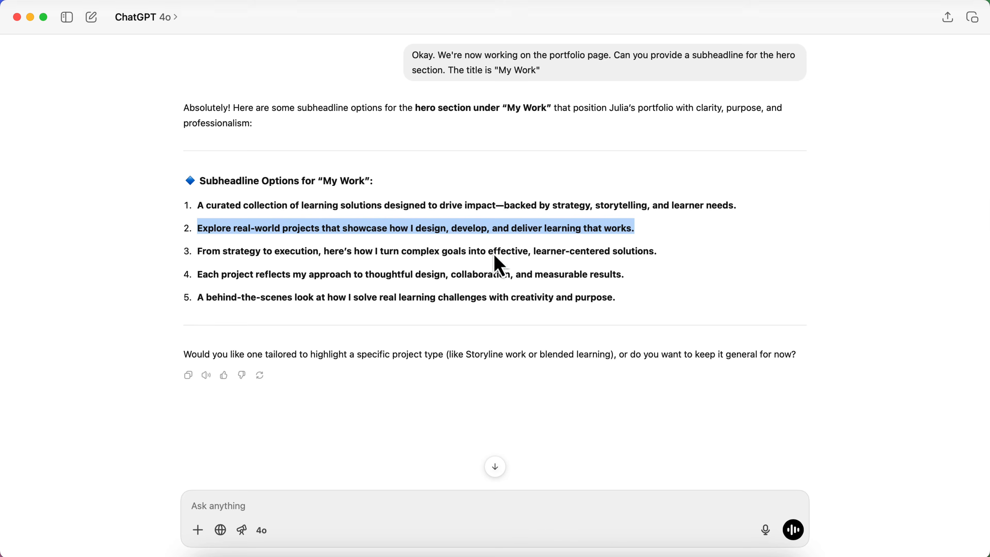
Back in Canva, select the existing My Work hero subheadline text
key(ctrl+Up)
click(295, 203)
triple_click(458, 240)
click(529, 251)
drag(652, 257, 388, 234)
Replace the hero subheadline with the pasted 'Explore real-world projects…' line, without numbering or empty lines
key(BackSpace)
key(super+v)
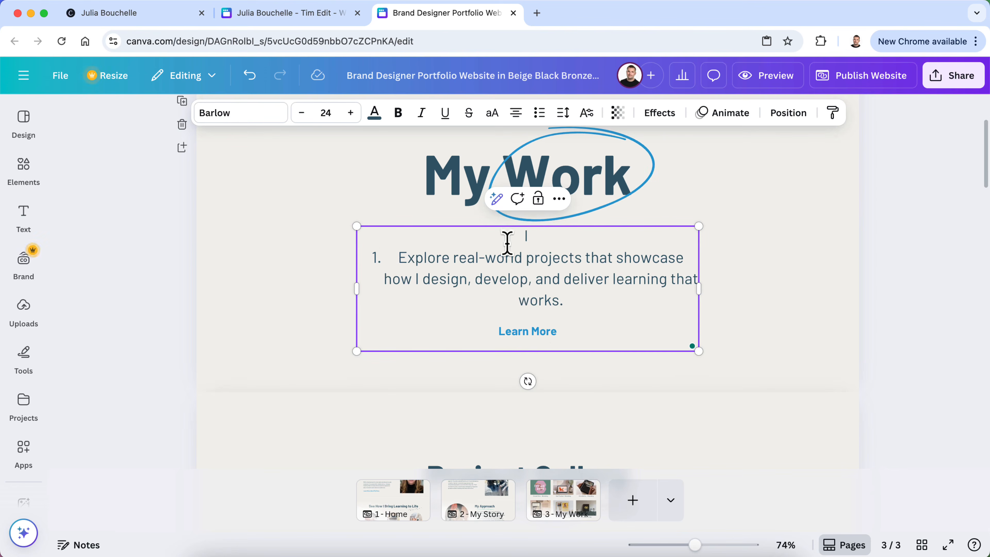
click(397, 260)
key(BackSpace)
key(BackSpace)
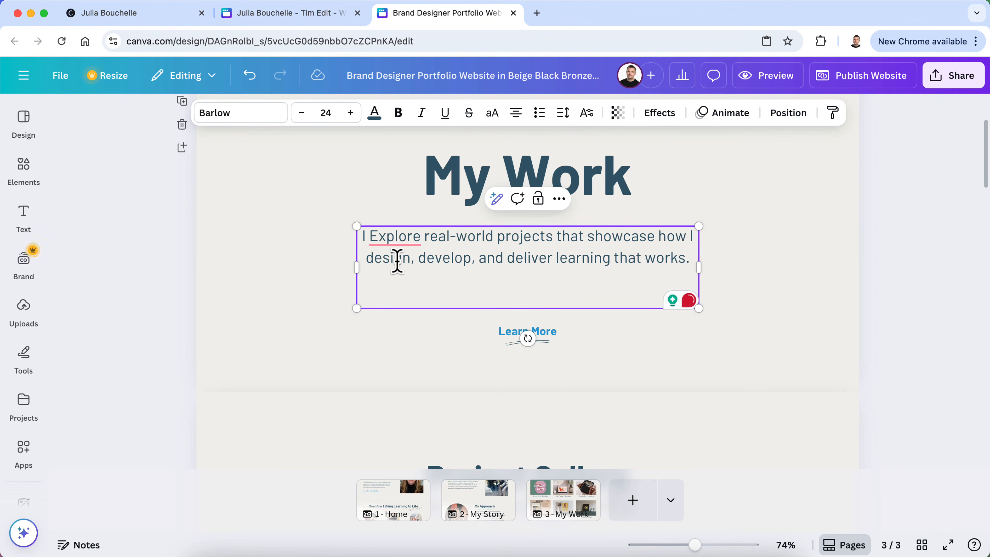
key(BackSpace)
key(BackSpace)
click(417, 280)
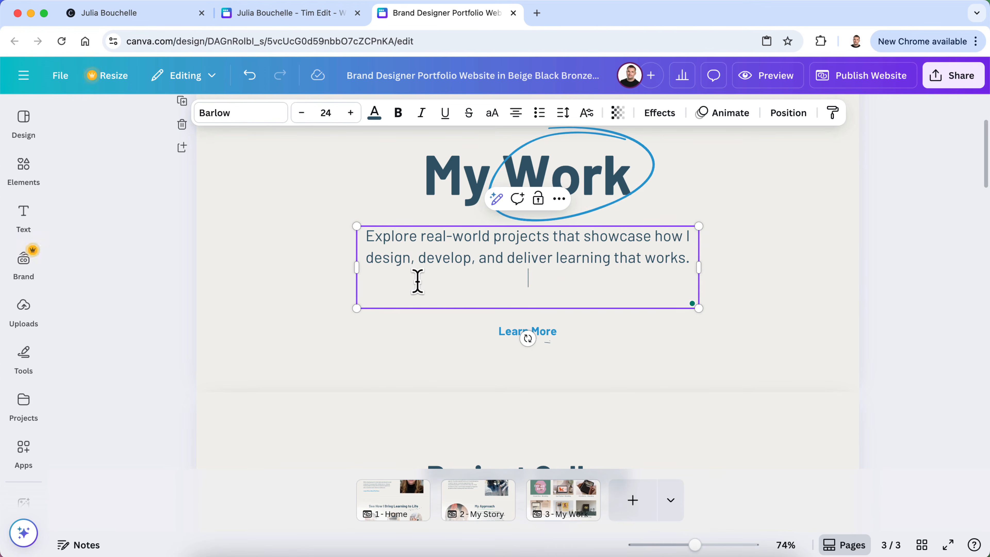
key(BackSpace)
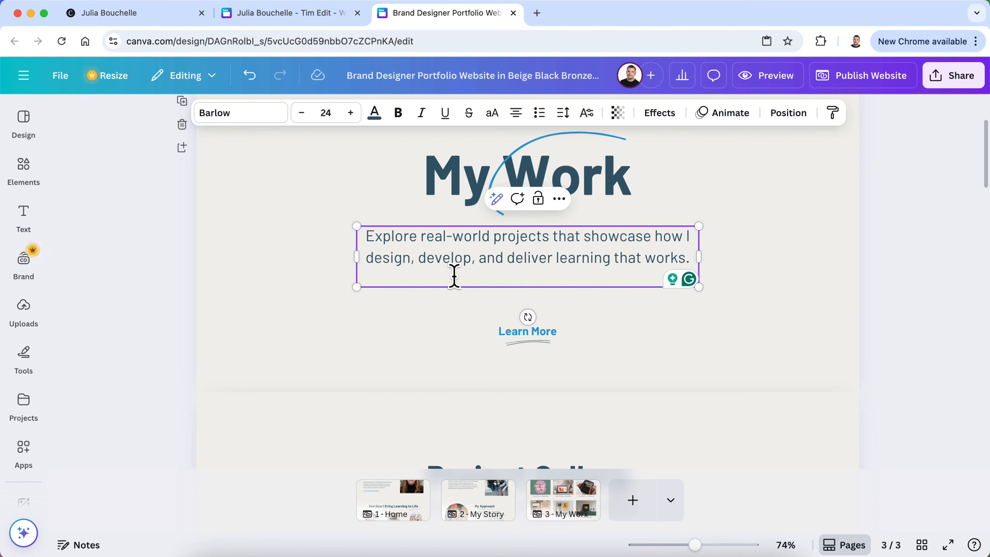
key(BackSpace)
click(911, 239)
Change the Project Gallery subtitle to 'Explore some of the projects I've worked on'
scroll(912, 240, up, 3)
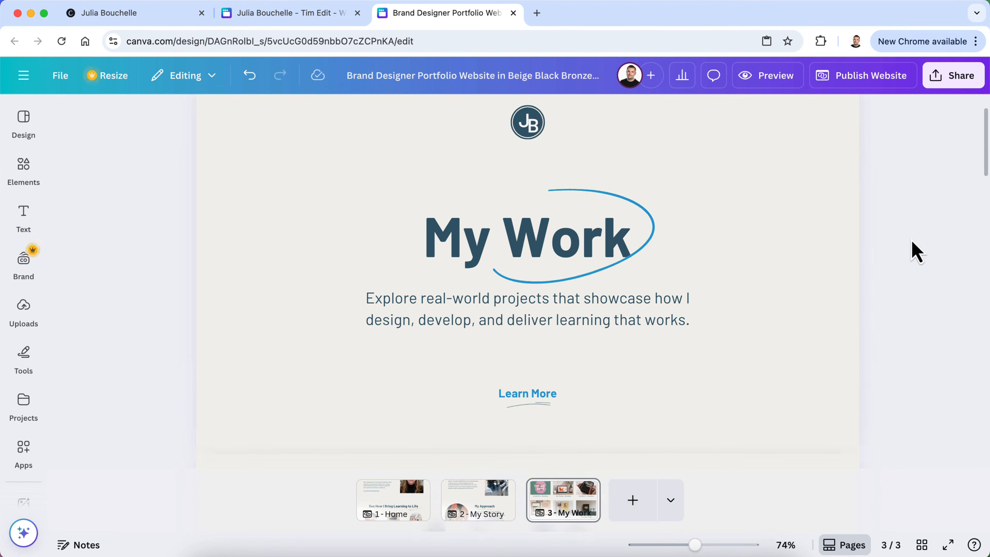
scroll(912, 240, down, 1)
scroll(914, 250, down, 10)
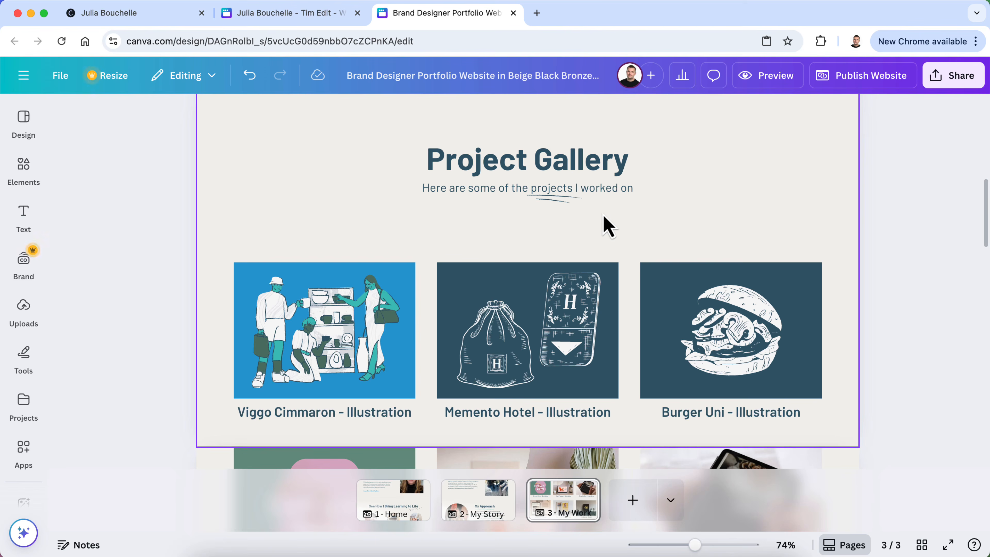
scroll(606, 225, up, 1)
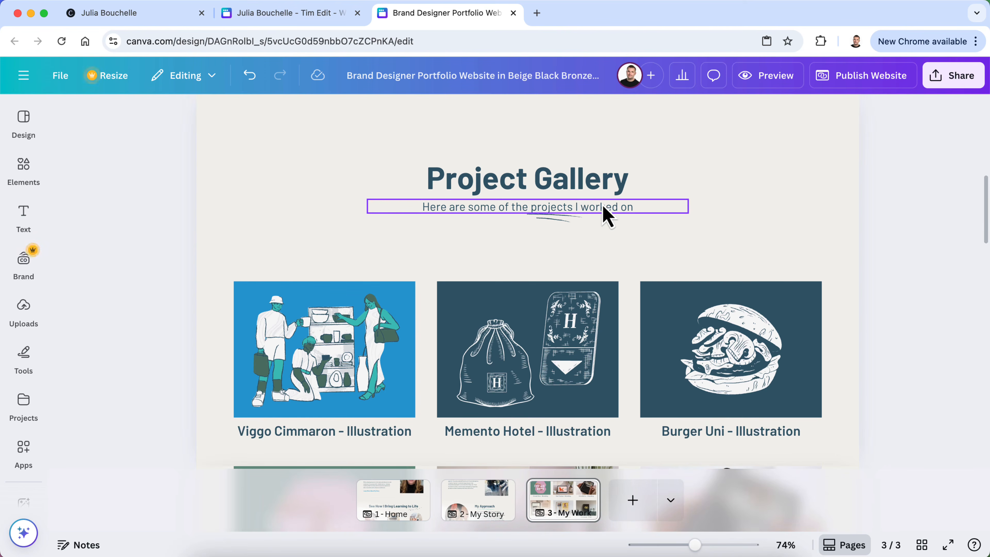
click(480, 213)
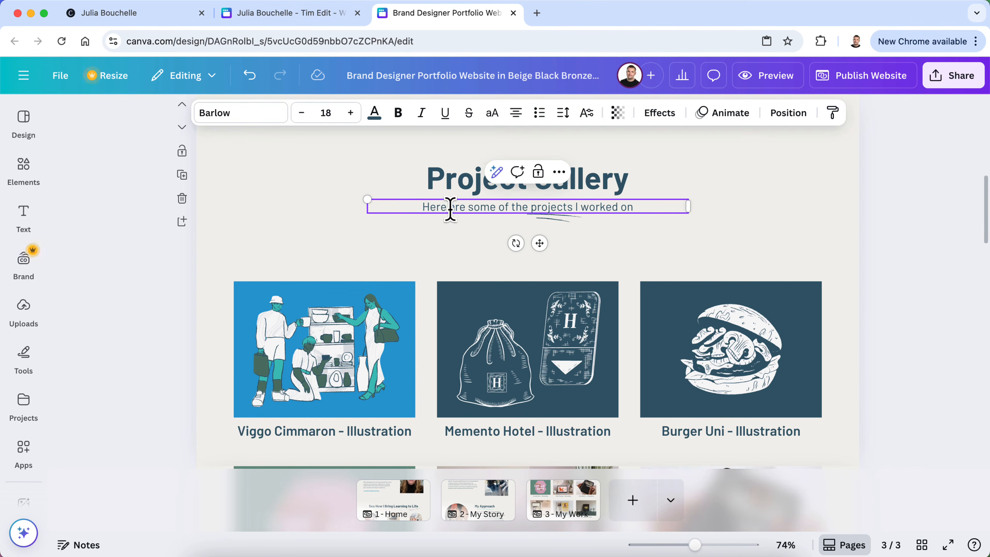
drag(463, 208, 419, 207)
text(Explore)
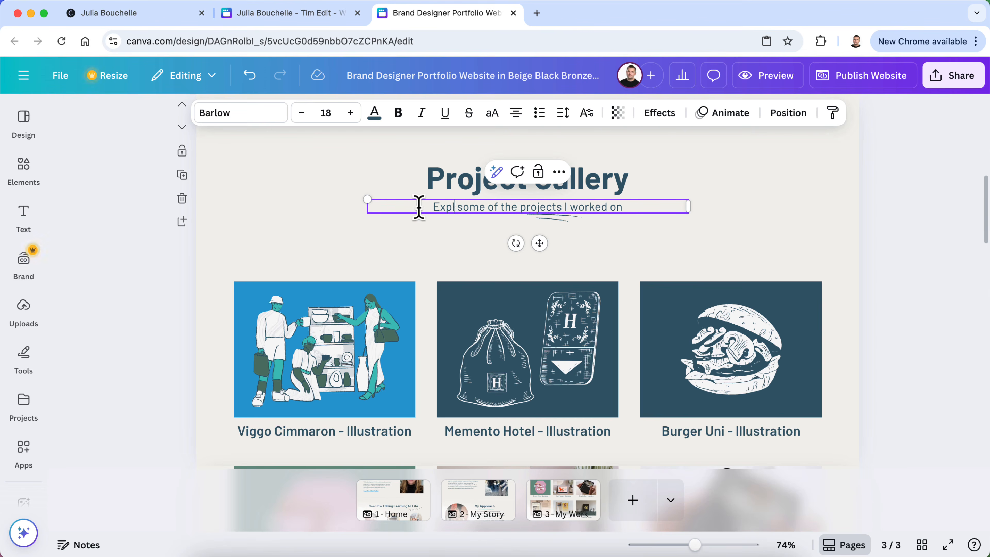
click(577, 207)
text('ve)
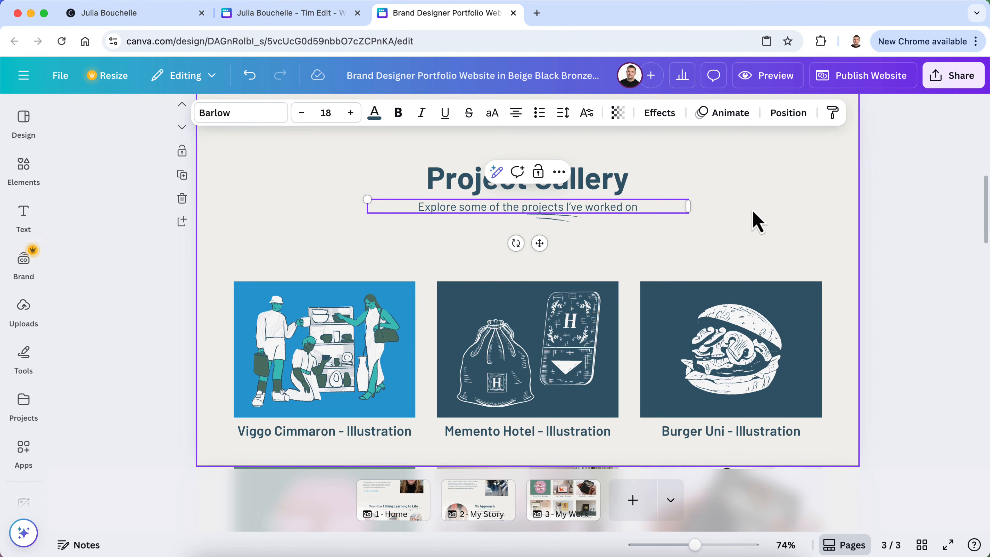
click(905, 235)
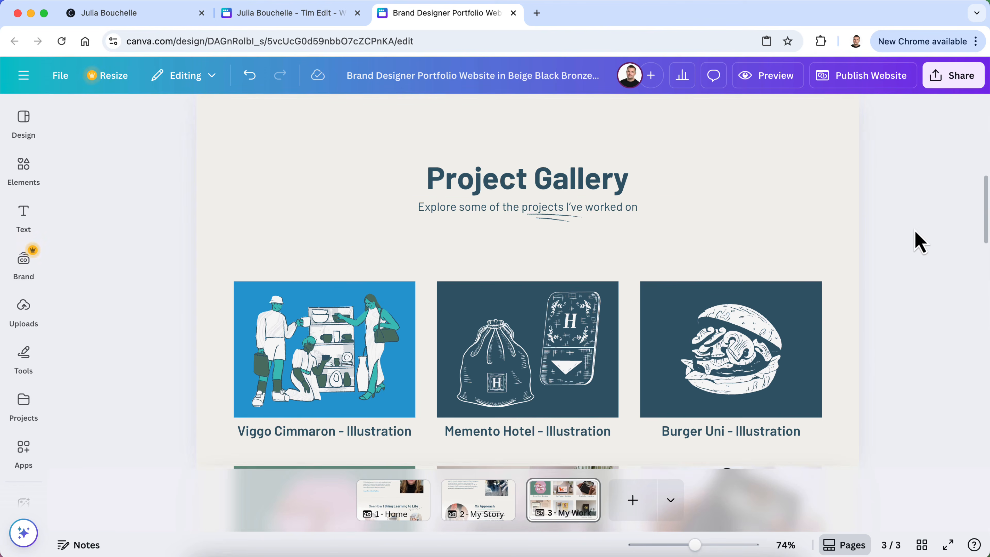
Retype the Client Testimonials heading as 'What Other Have Said' and widen its text box
scroll(920, 242, down, 10)
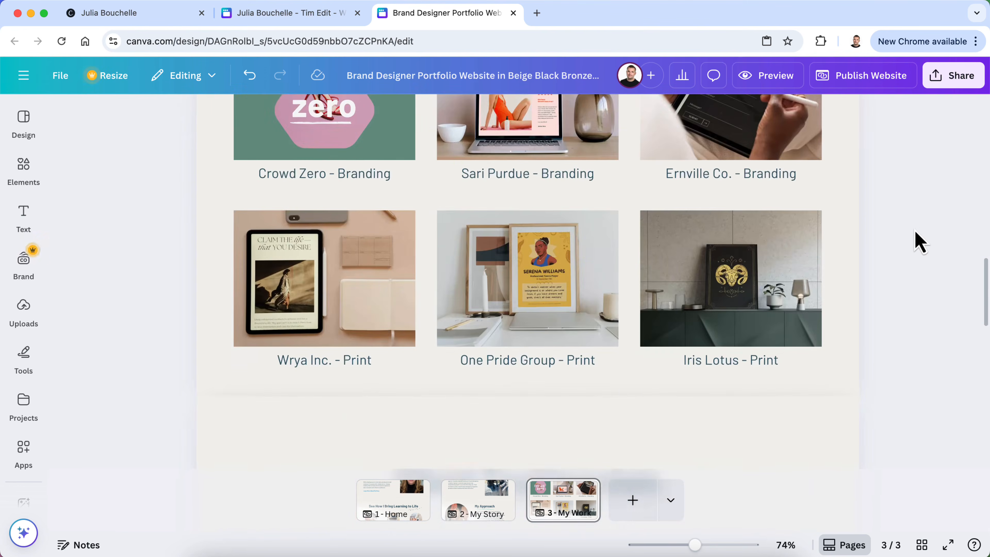
scroll(920, 241, down, 8)
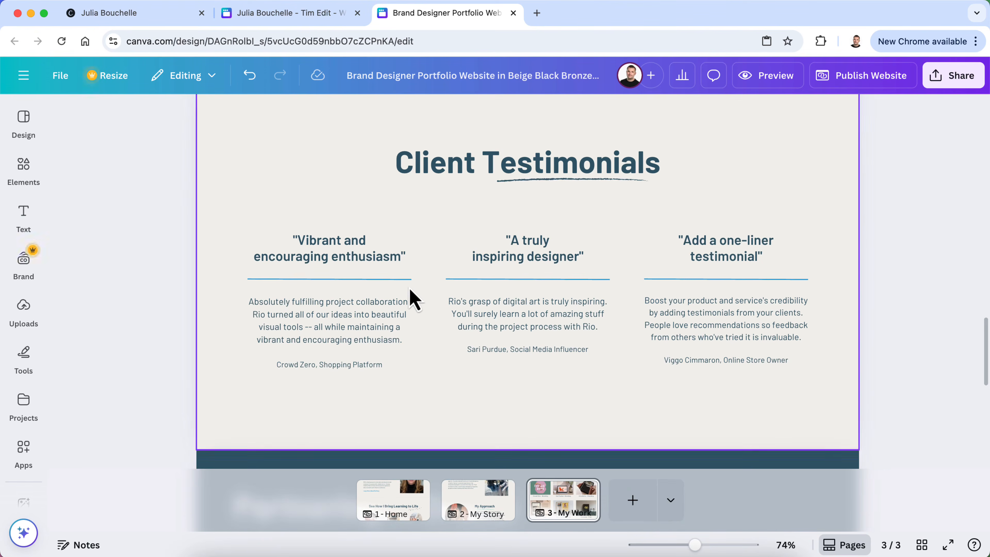
scroll(448, 289, up, 2)
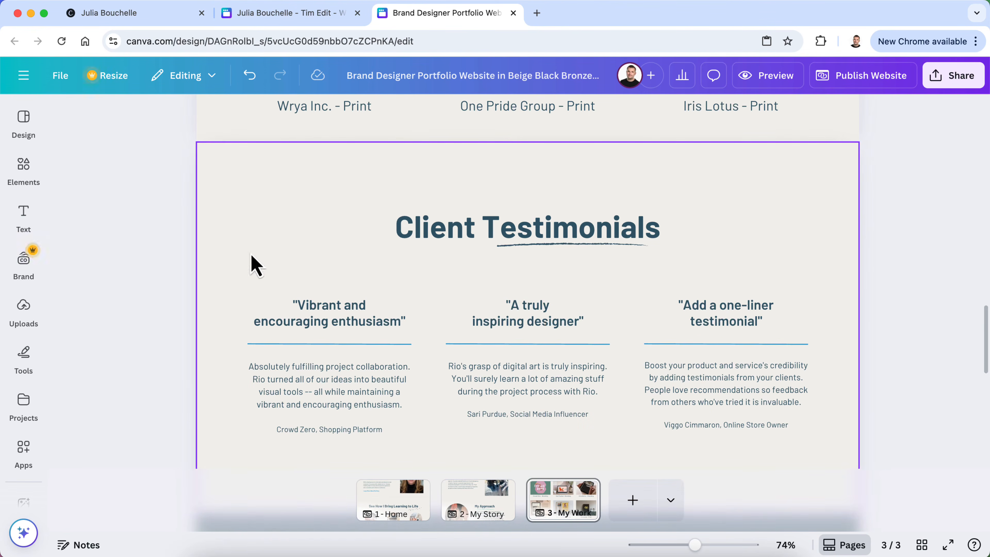
scroll(132, 338, down, 8)
scroll(128, 349, up, 9)
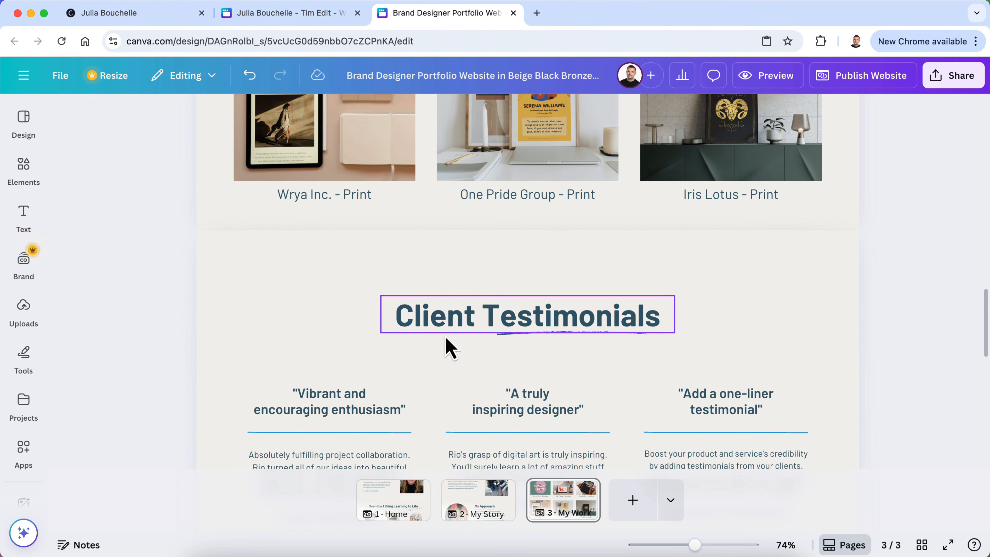
click(448, 327)
click(445, 315)
text(Wh)
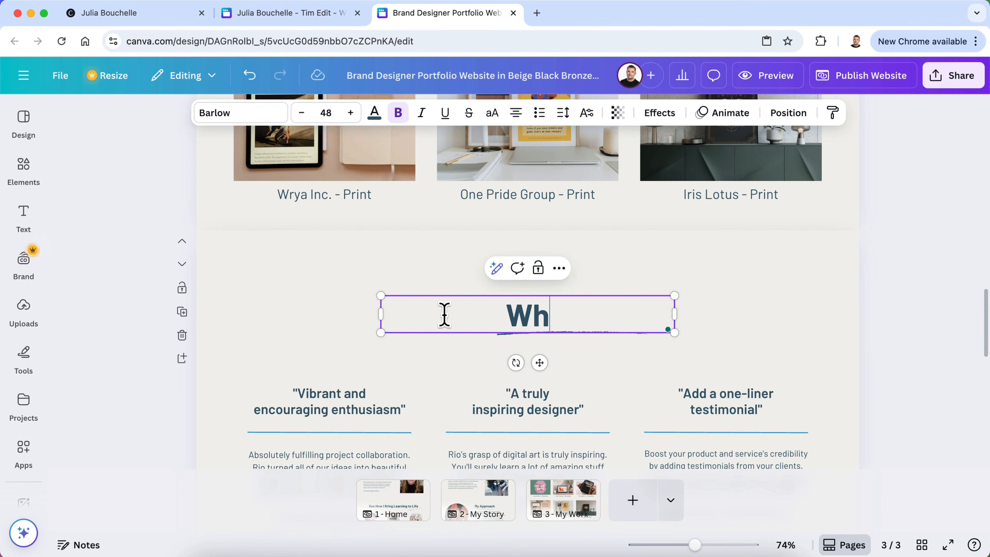
text(at Other Have Said)
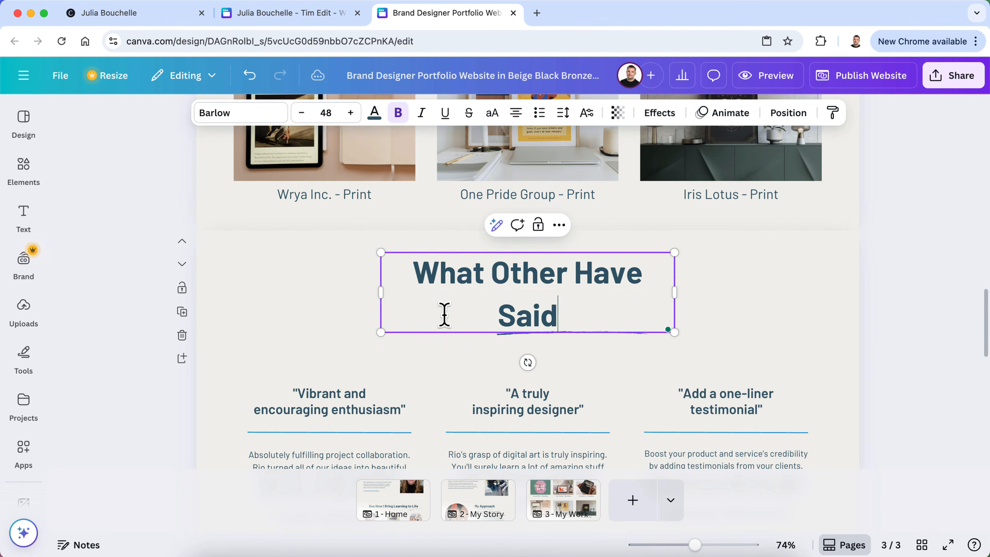
mouse_move(680, 291)
mouse_down()
mouse_move(690, 309)
mouse_move(687, 291)
mouse_up()
click(963, 316)
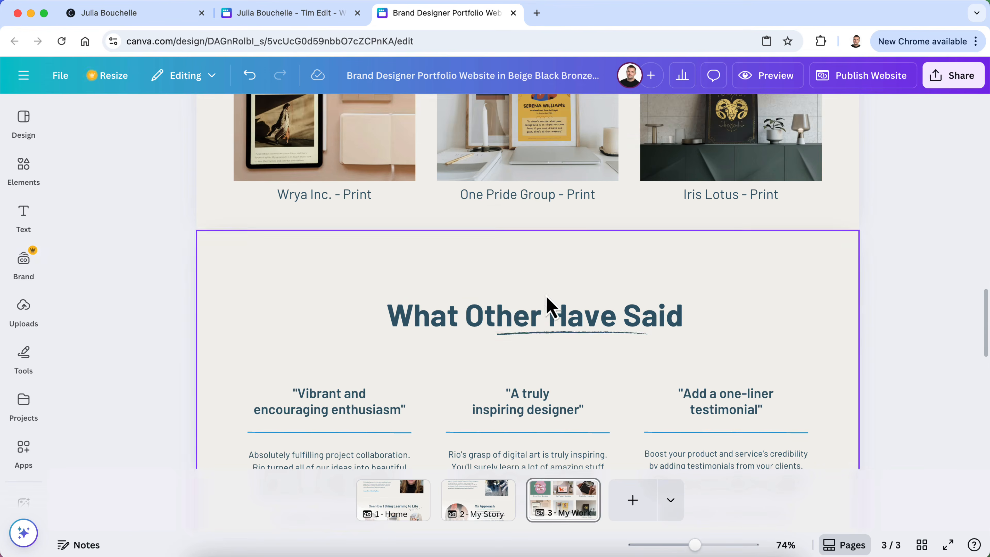
Correct the heading to 'What Others Have Said' on one line, recentre it, and move the underline beneath
click(535, 315)
click(537, 316)
text(s)
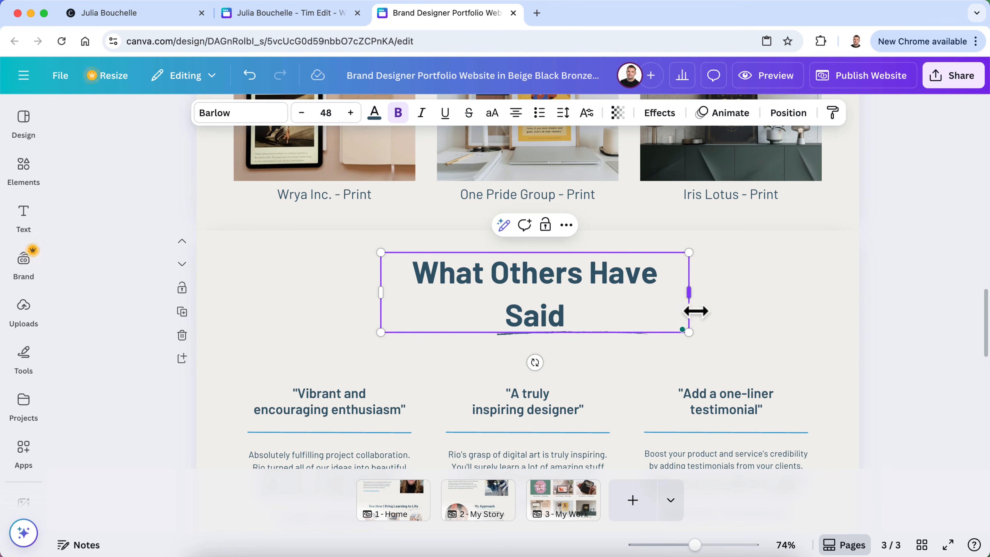
drag(689, 295, 701, 310)
click(927, 306)
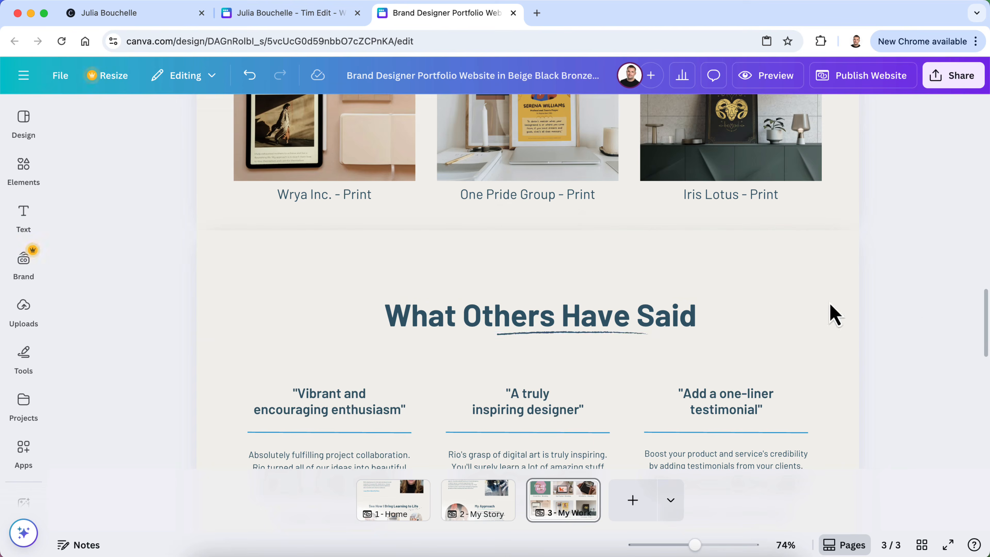
drag(614, 325, 598, 309)
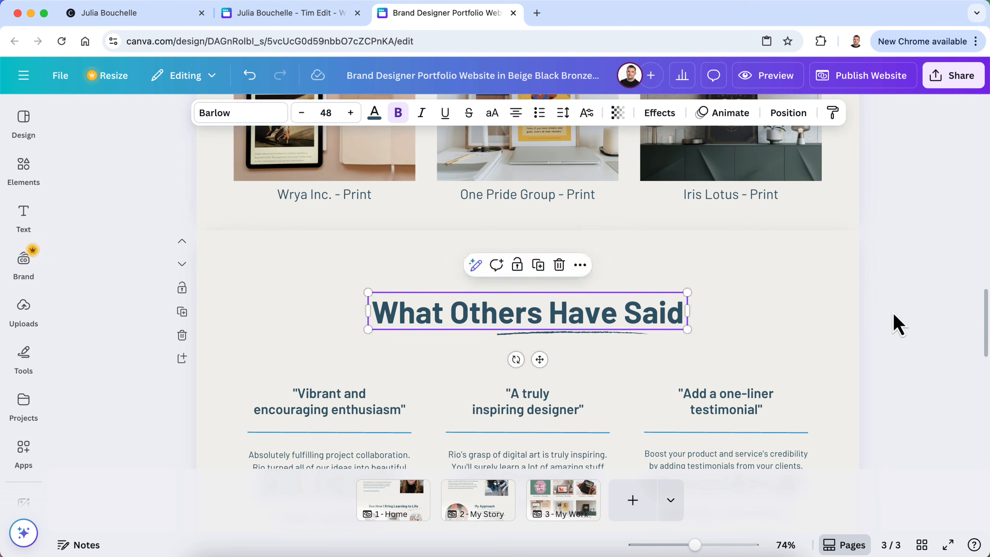
click(894, 324)
click(550, 334)
drag(550, 334, 545, 344)
Delete the Branding and Print gallery section from the My Work page
click(926, 373)
scroll(924, 370, down, 5)
scroll(619, 375, up, 10)
scroll(617, 376, up, 8)
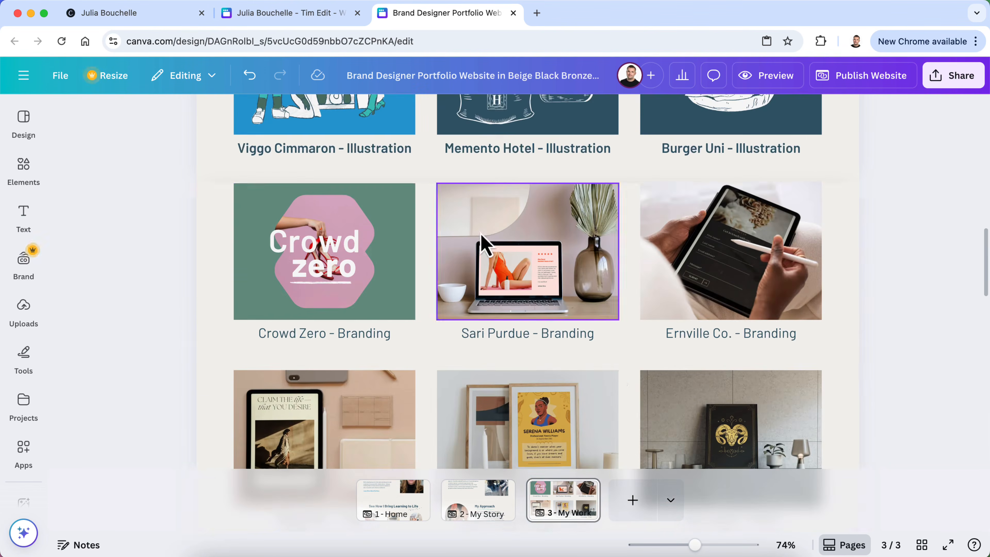
scroll(636, 221, up, 4)
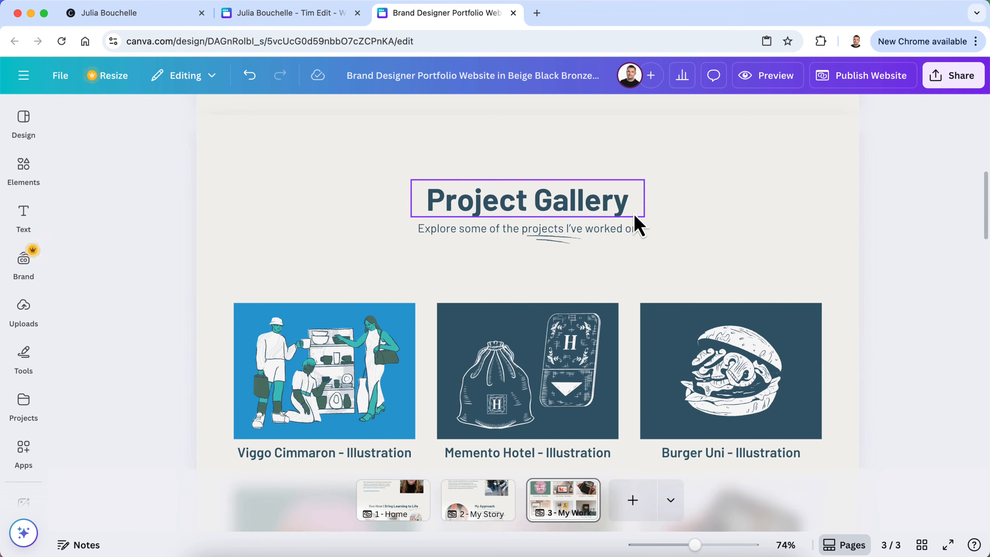
scroll(788, 343, down, 5)
scroll(805, 312, down, 3)
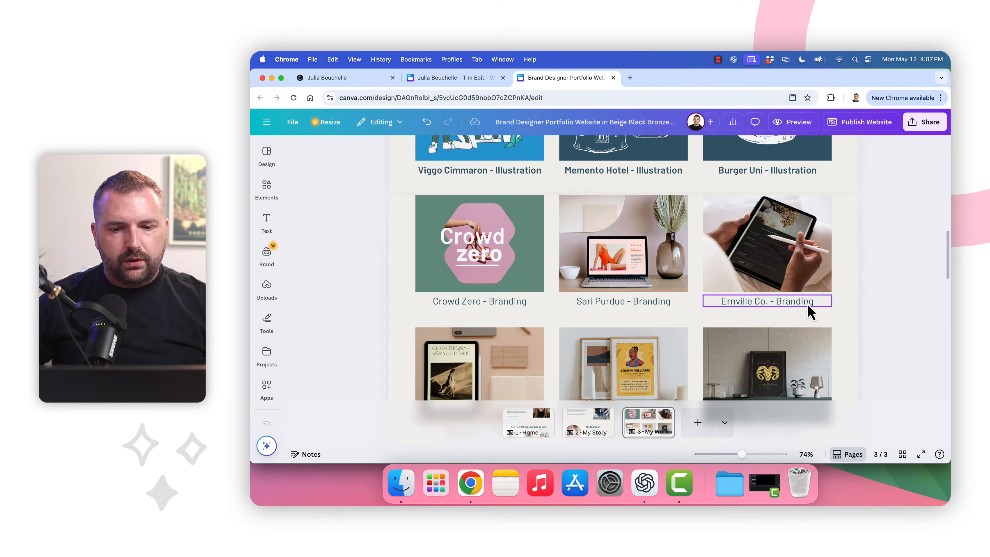
scroll(866, 287, down, 3)
scroll(865, 287, up, 5)
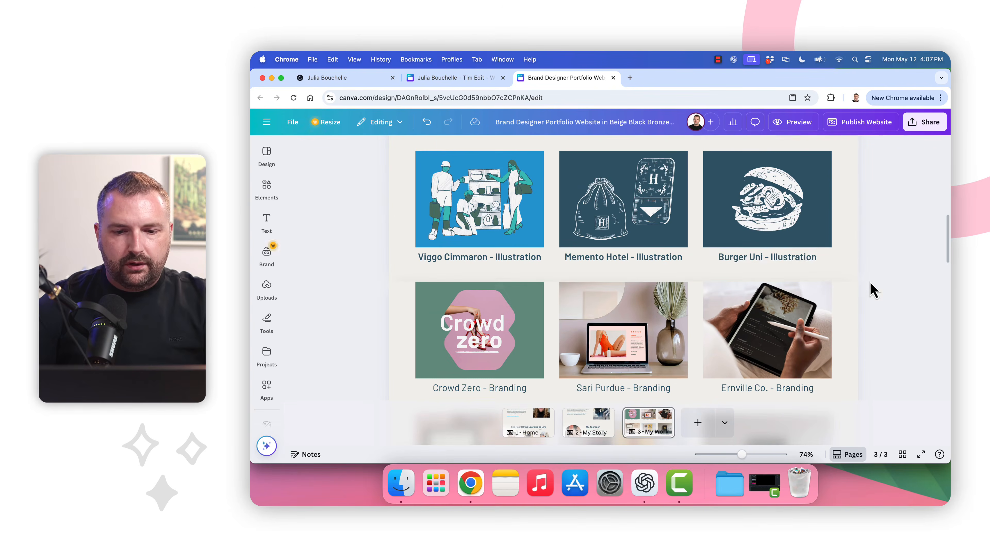
scroll(849, 281, up, 3)
scroll(699, 273, down, 5)
scroll(704, 320, down, 5)
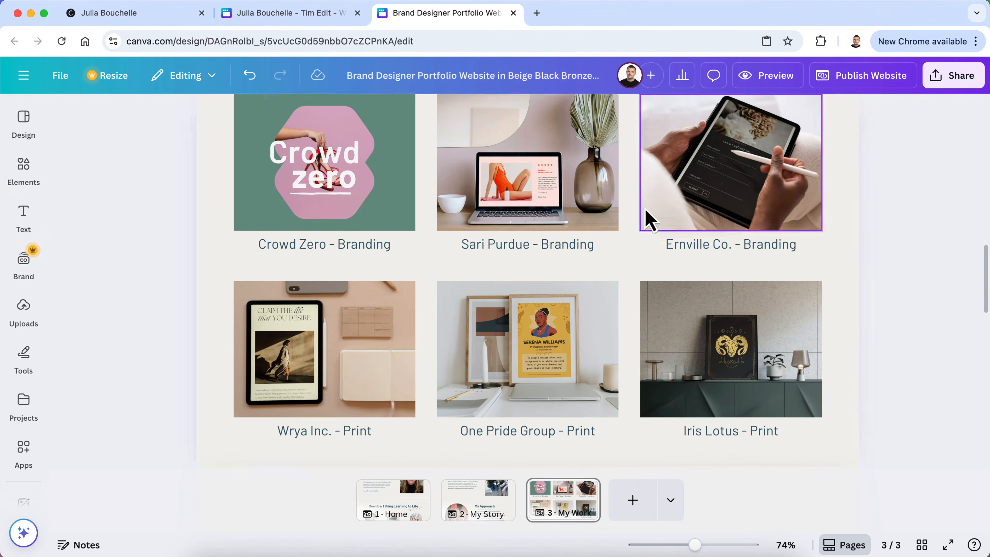
scroll(570, 358, up, 3)
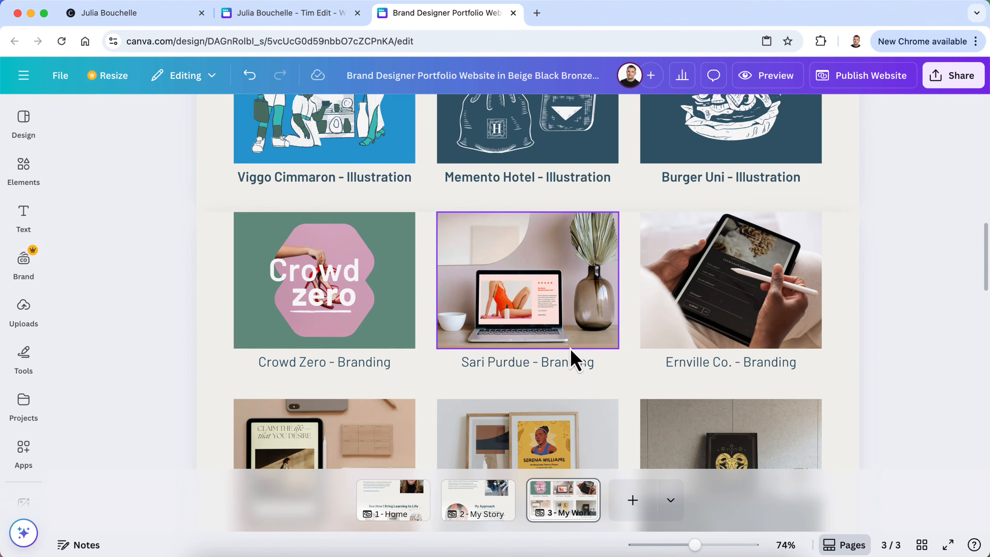
click(224, 327)
scroll(216, 328, down, 3)
scroll(194, 304, up, 1)
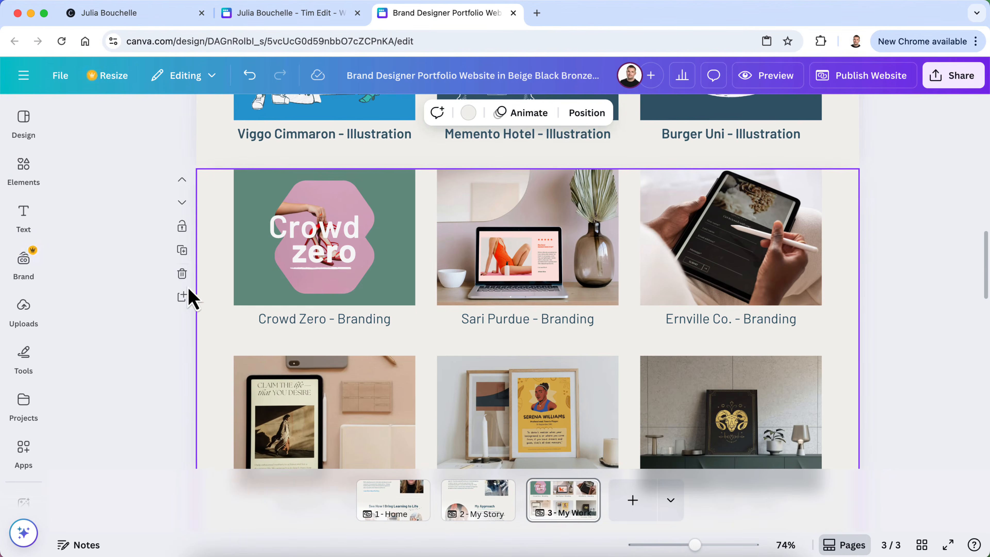
click(182, 273)
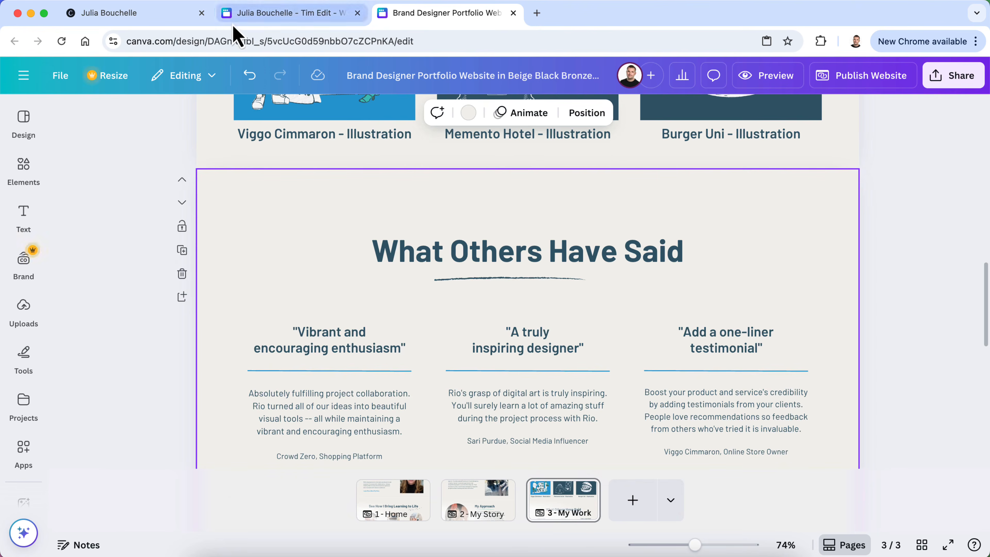
Look through the Tim Edit design, then return to the portfolio website design
click(266, 16)
scroll(254, 280, down, 3)
scroll(254, 281, up, 6)
scroll(254, 281, down, 8)
scroll(254, 281, down, 8)
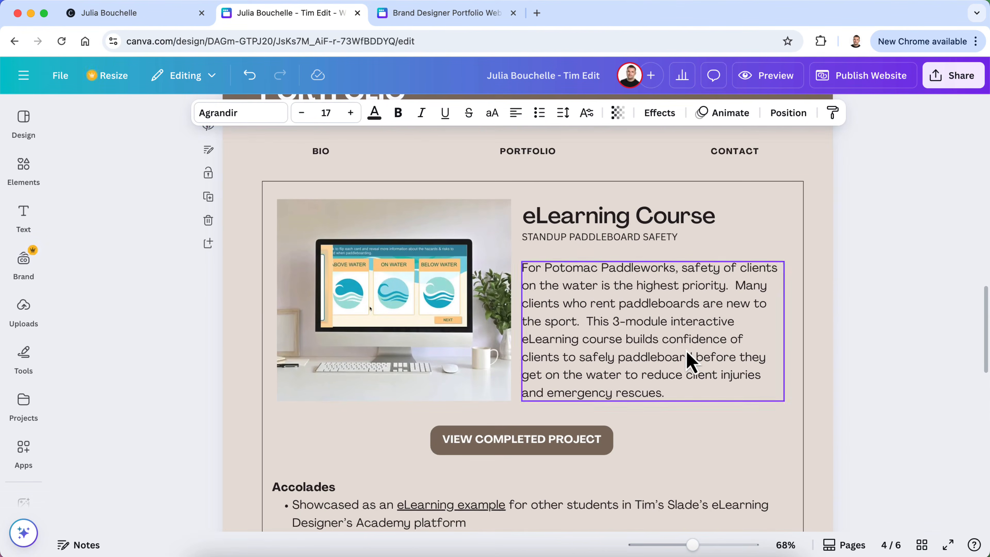
scroll(689, 361, down, 4)
scroll(689, 360, up, 3)
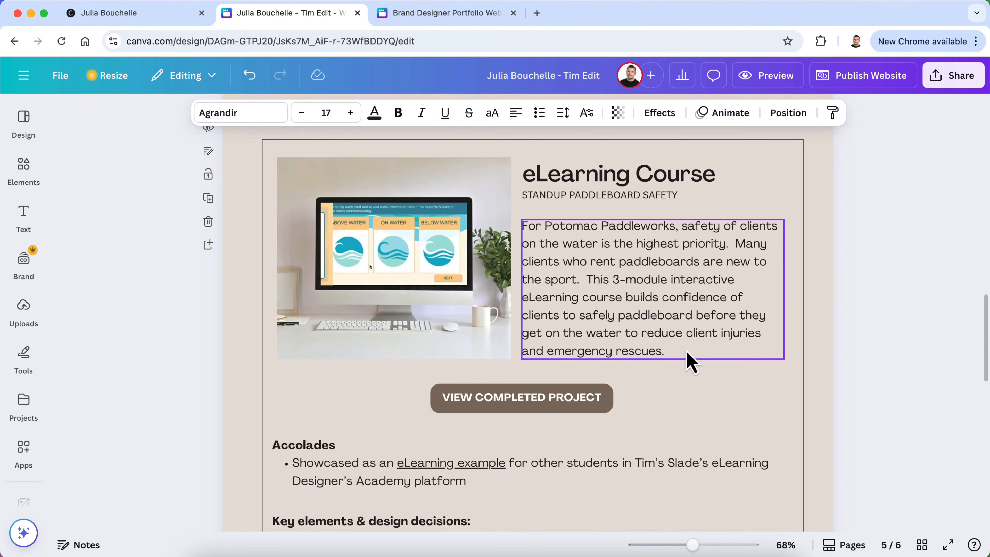
click(391, 18)
scroll(472, 371, up, 5)
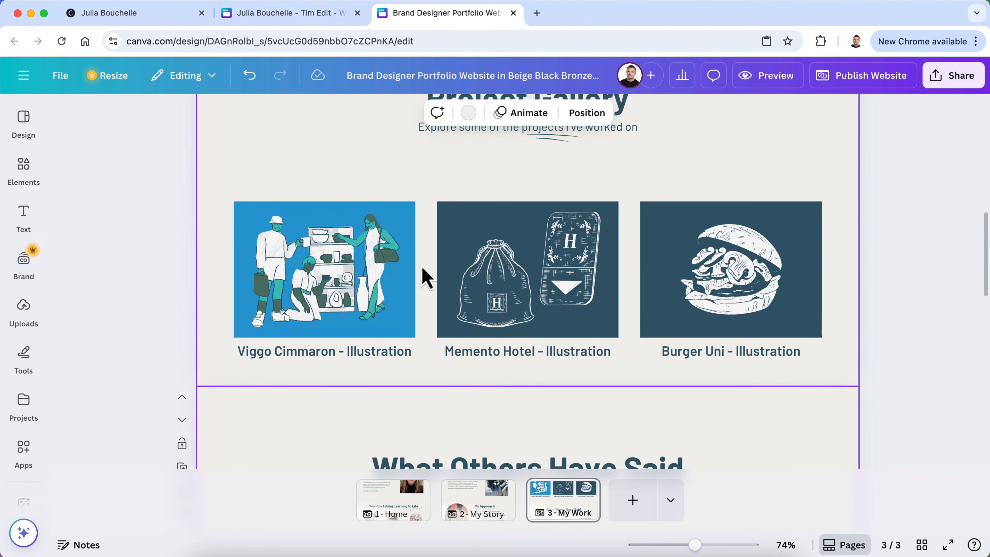
Delete the Memento Hotel bag and card, Burger Uni and Viggo Cimmaron illustrations from the gallery tiles
click(313, 277)
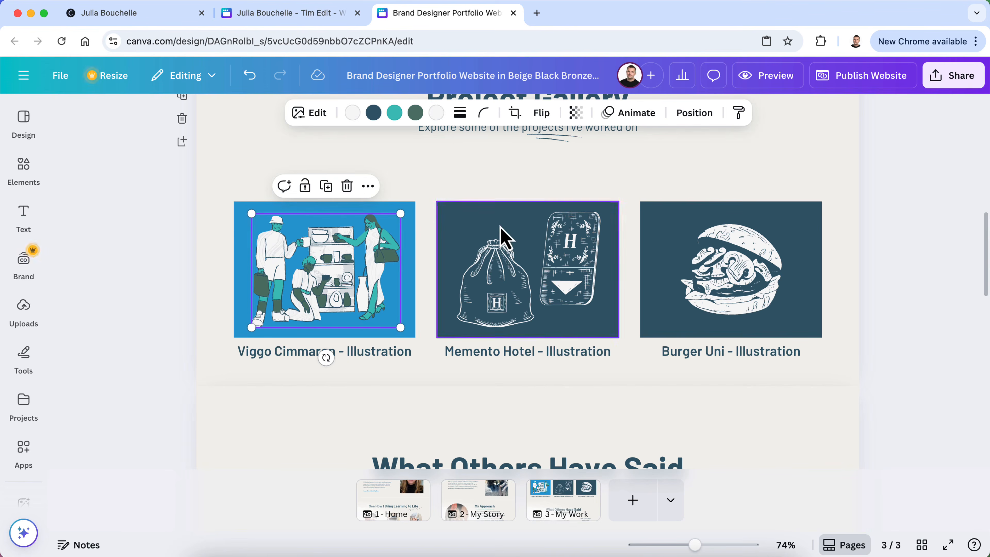
click(509, 258)
key(Delete)
click(584, 266)
key(Delete)
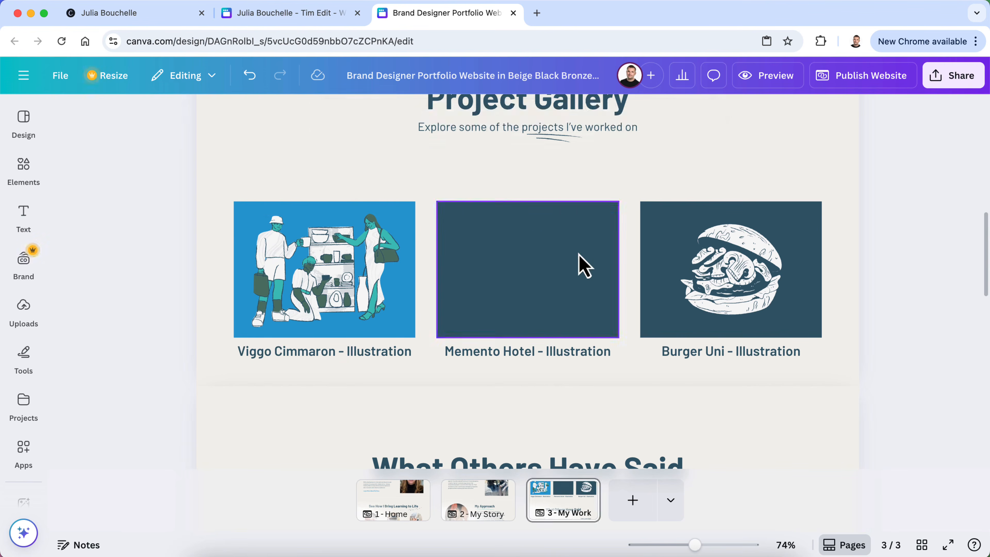
click(718, 289)
key(Delete)
click(297, 262)
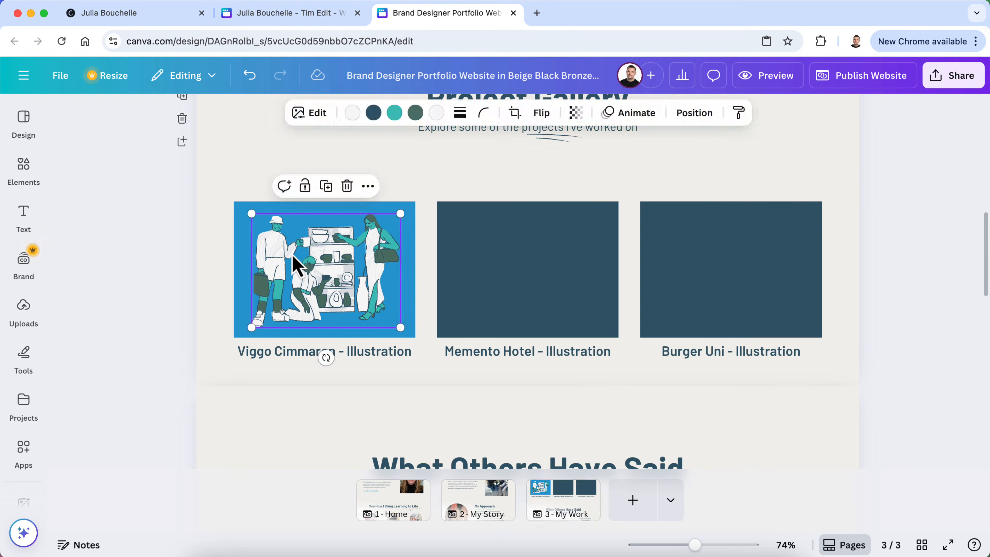
key(Delete)
Check the plain blue tile, then bring up options for Tim Edit's VIEW COMPLETED PROJECT button
click(412, 273)
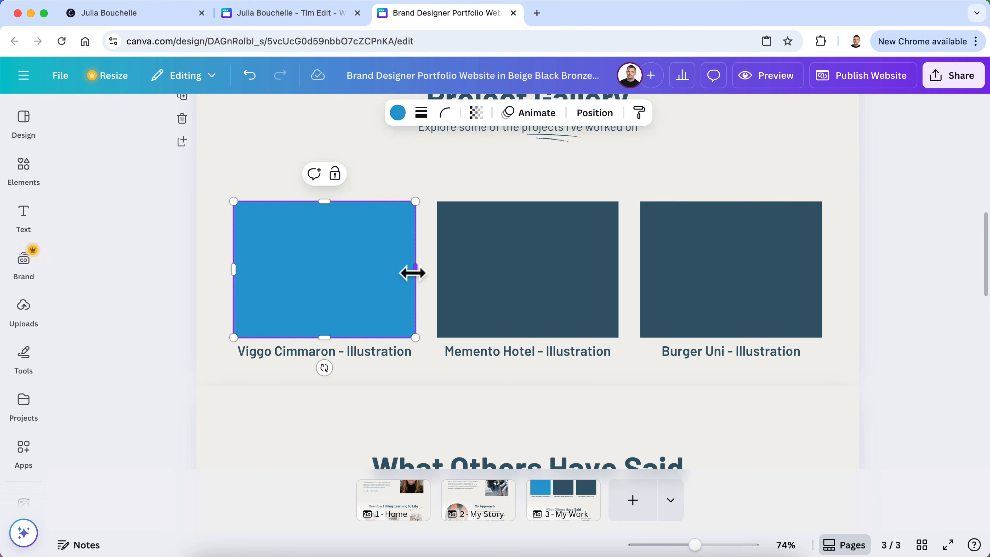
scroll(362, 275, up, 1)
click(24, 218)
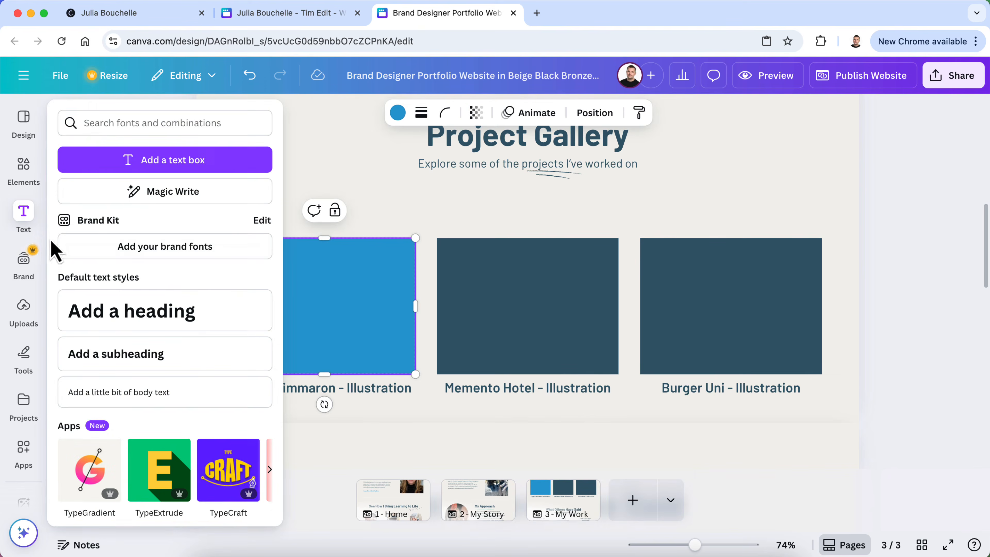
click(274, 312)
click(953, 278)
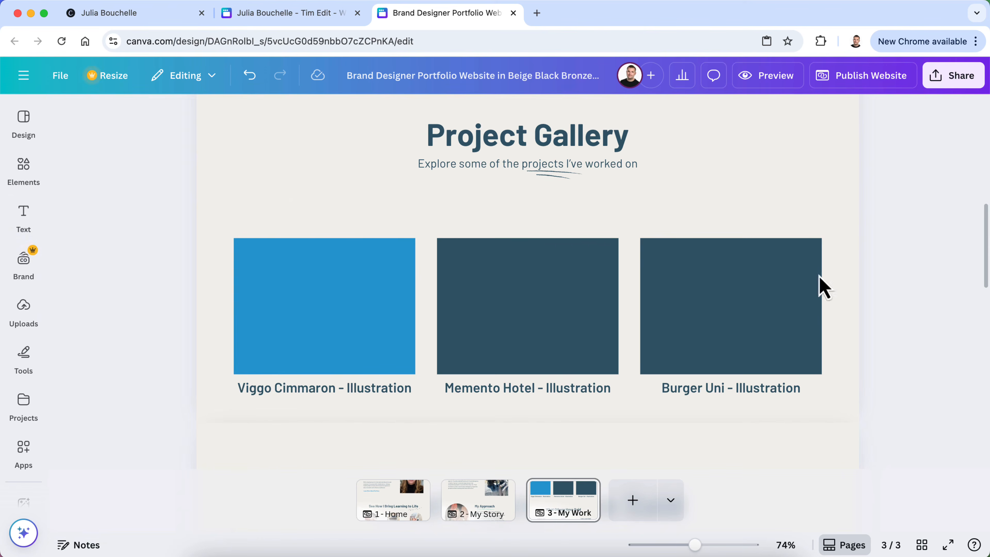
click(291, 16)
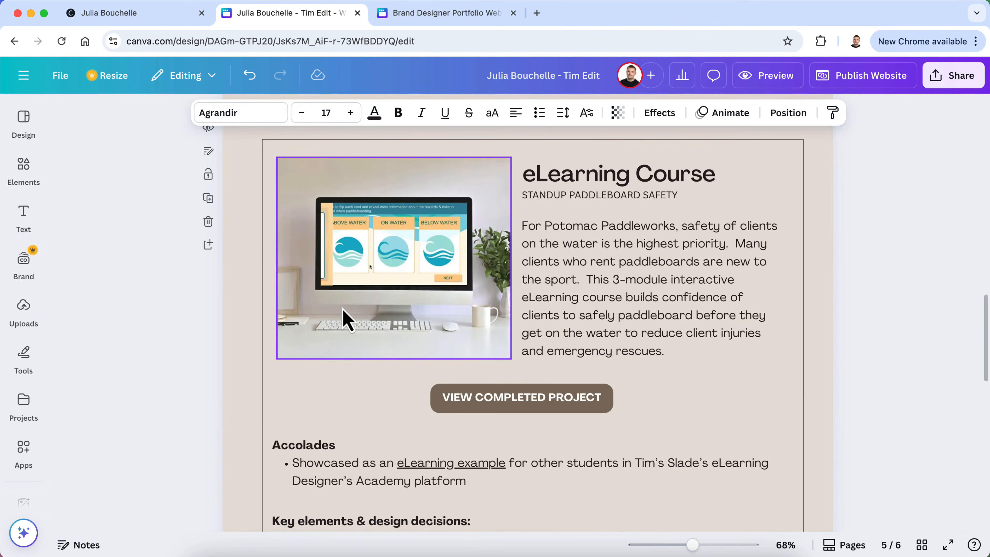
right_click(545, 407)
Open the Stand Up Paddleboard Safety course from the live site's VIEW COMPLETED PROJECT link and restart it
click(507, 413)
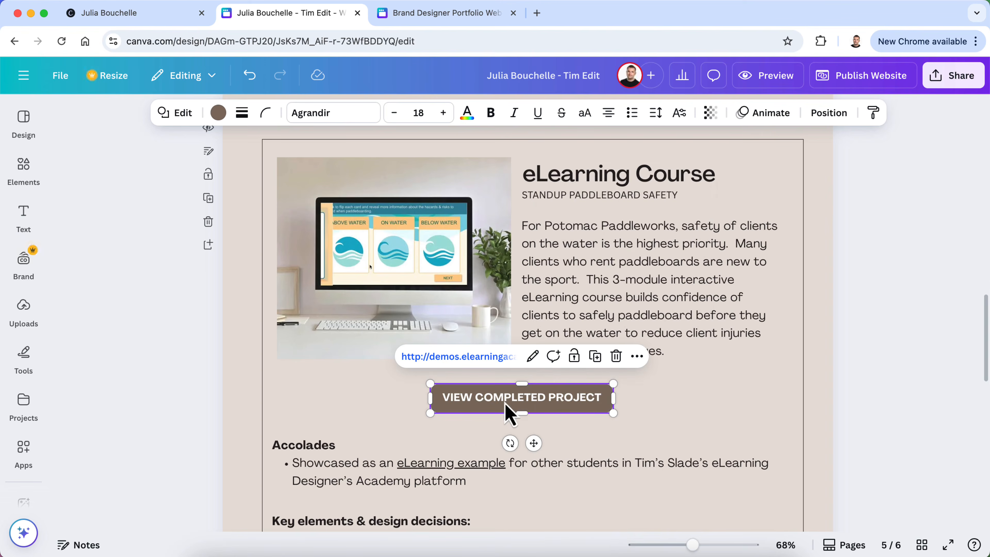
click(111, 18)
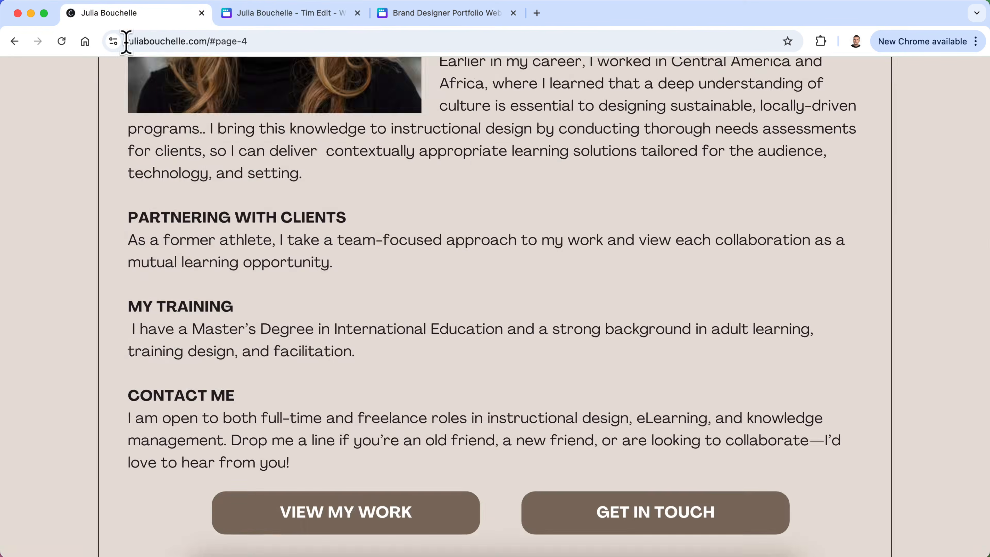
scroll(346, 421, up, 10)
scroll(347, 435, down, 3)
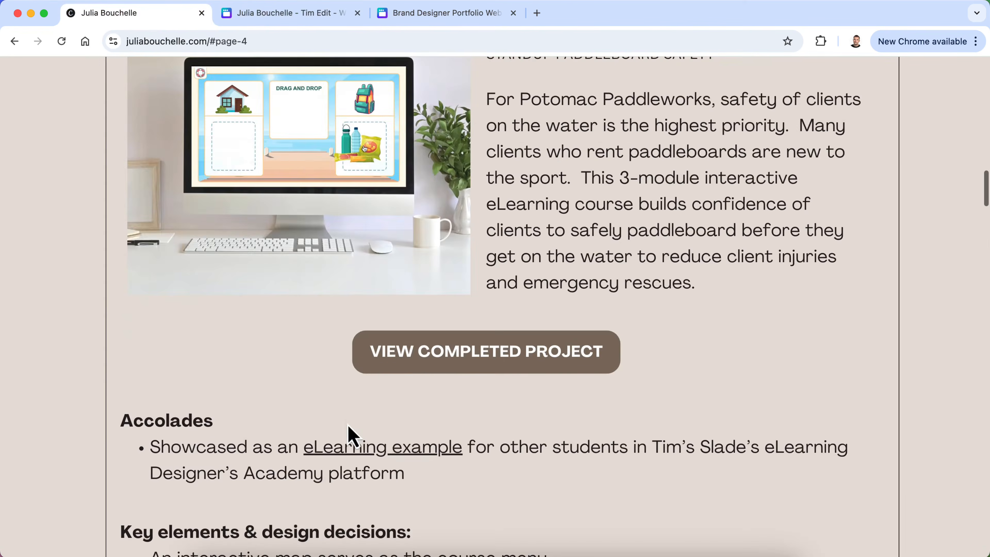
click(433, 355)
click(507, 526)
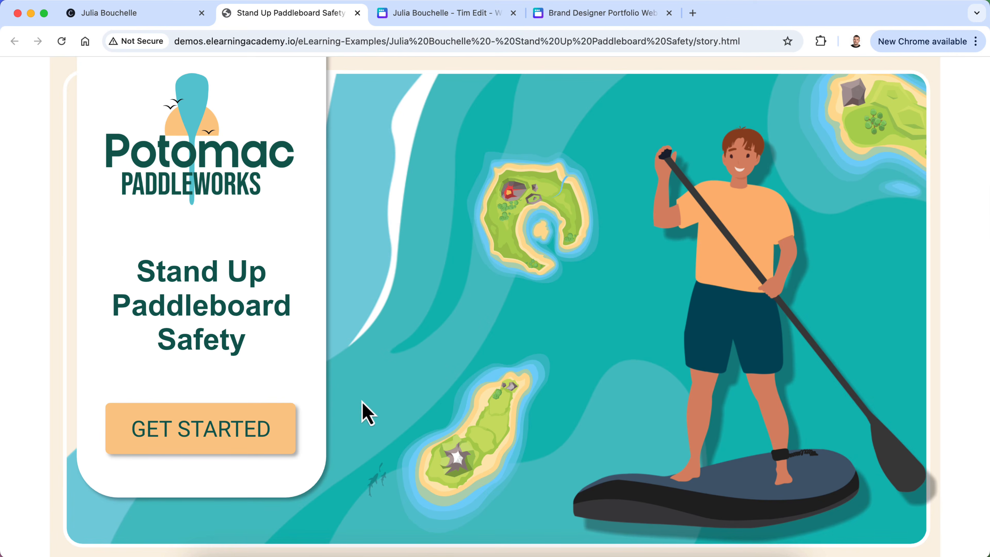
Launch Snagit 2024 and capture a region covering the paddleboard course title slide
click(283, 550)
text(snag)
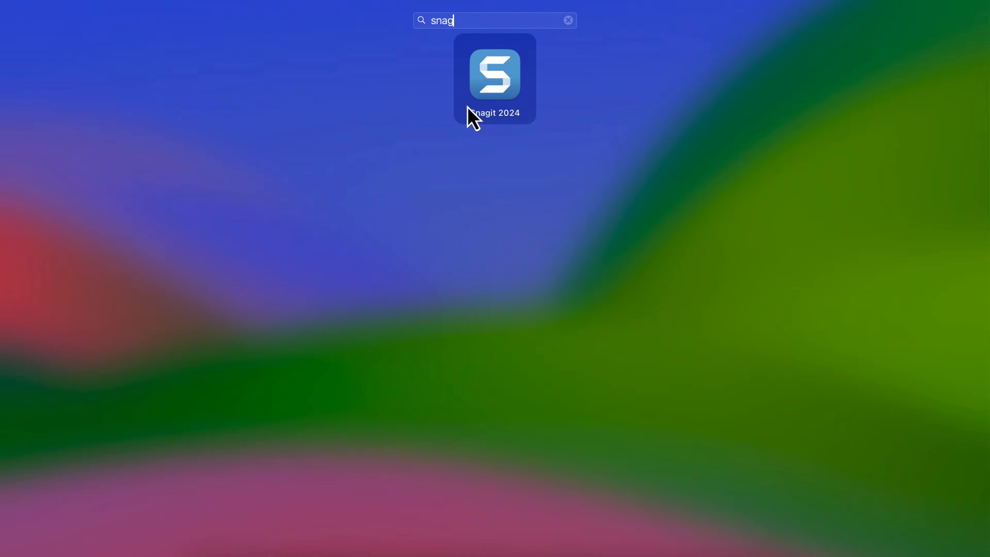
click(456, 114)
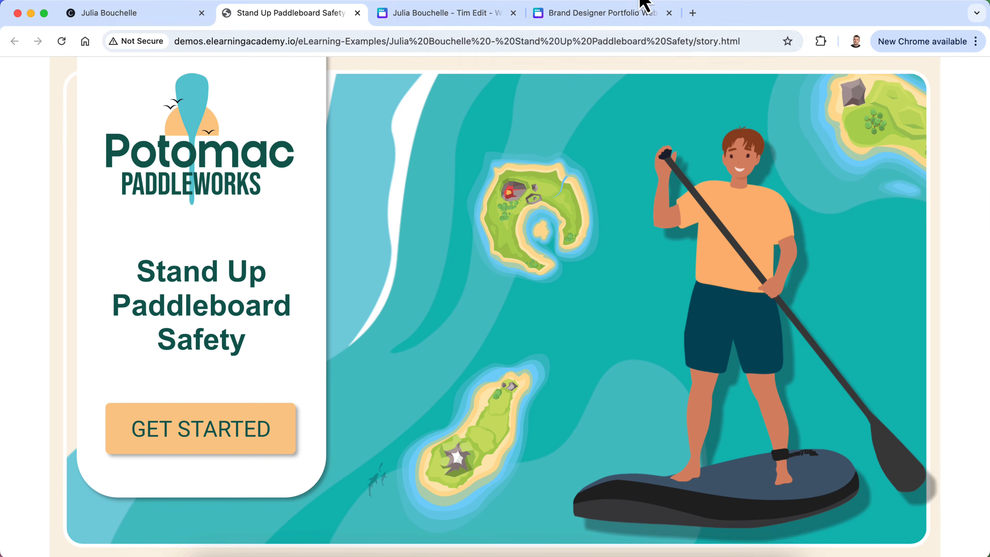
click(811, 62)
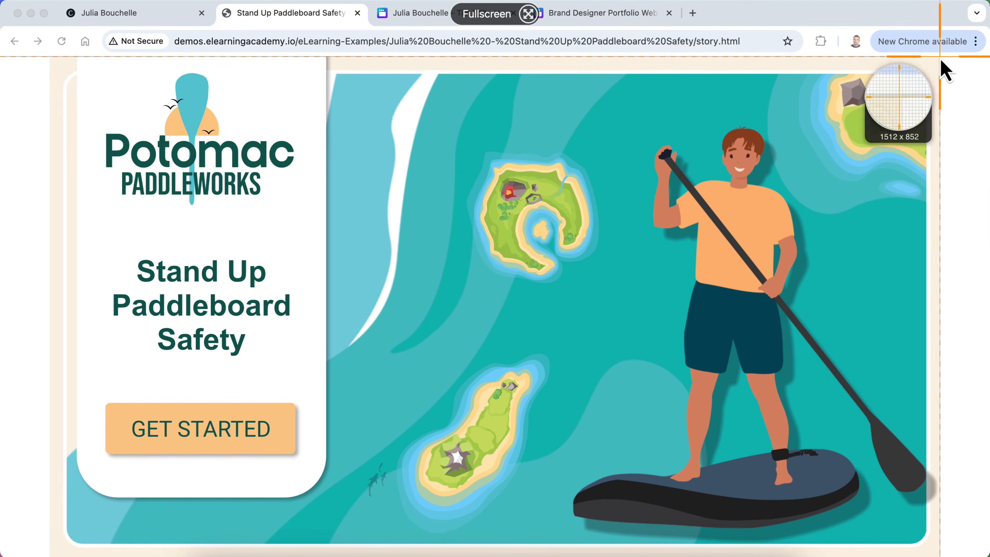
drag(940, 57, 52, 556)
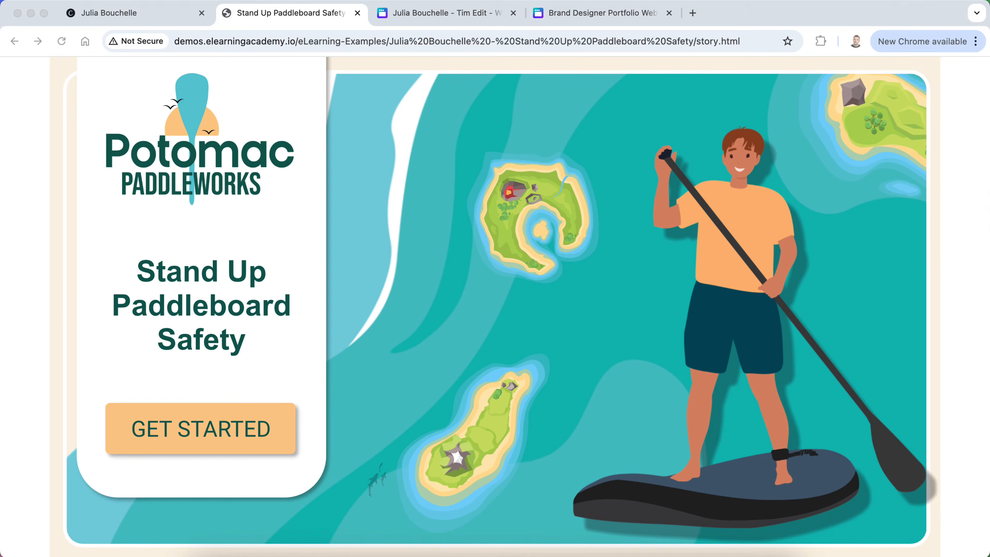
click(313, 40)
Go to Placeit and open its iMac mockups collection
text(placeit.net)
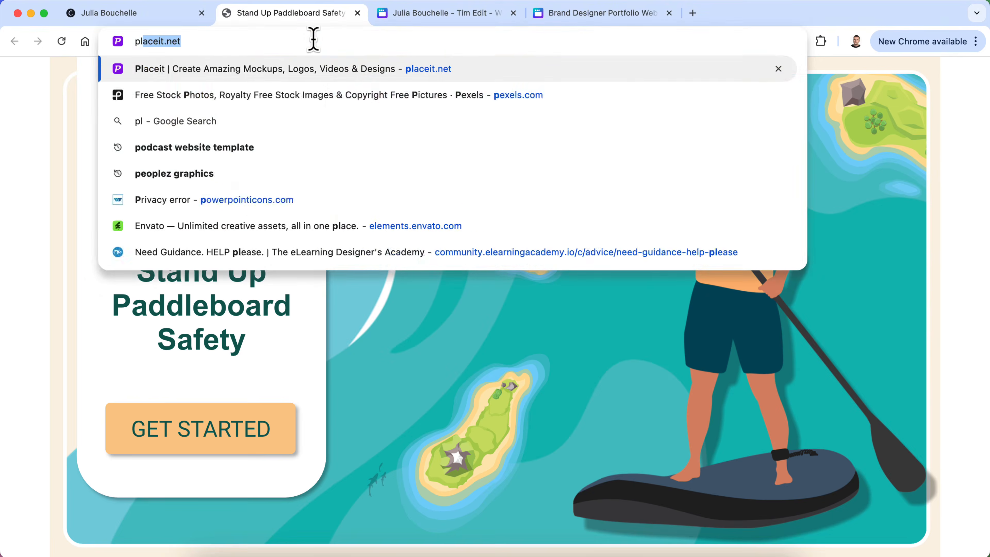
key(Return)
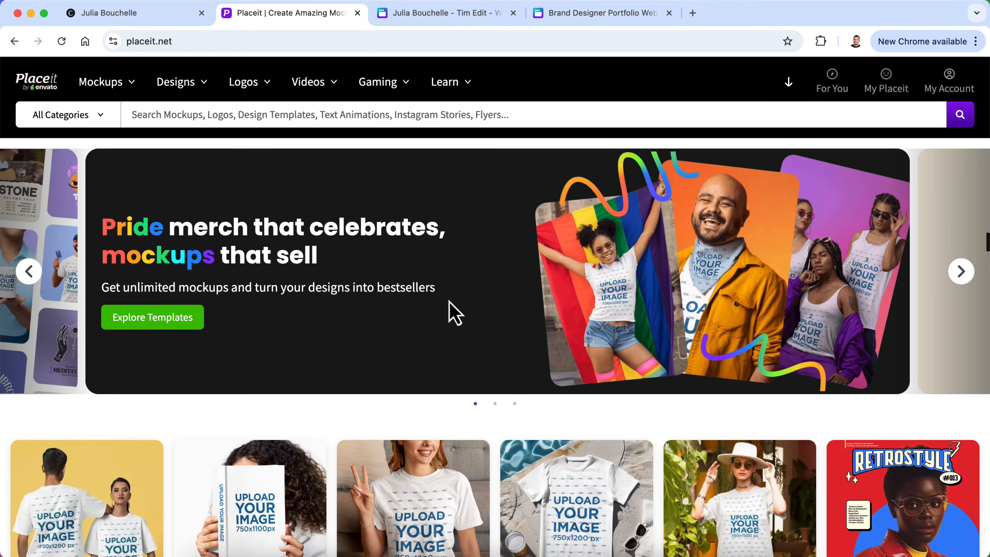
mouse_move(129, 88)
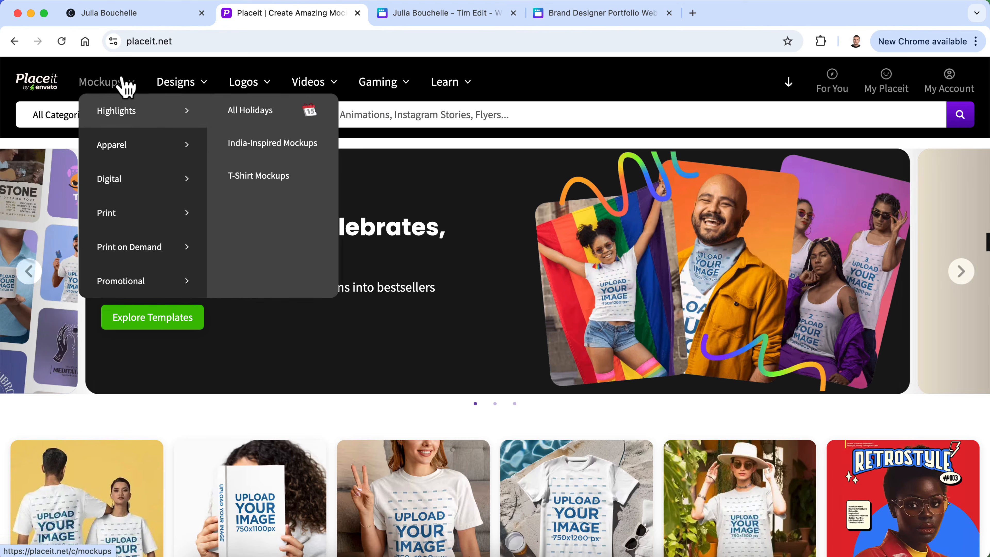
mouse_move(141, 195)
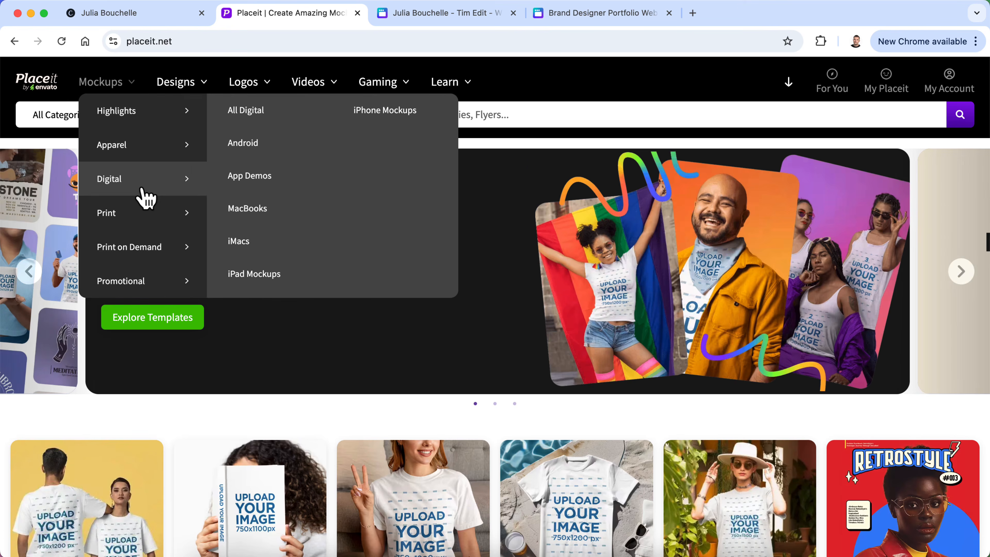
click(250, 243)
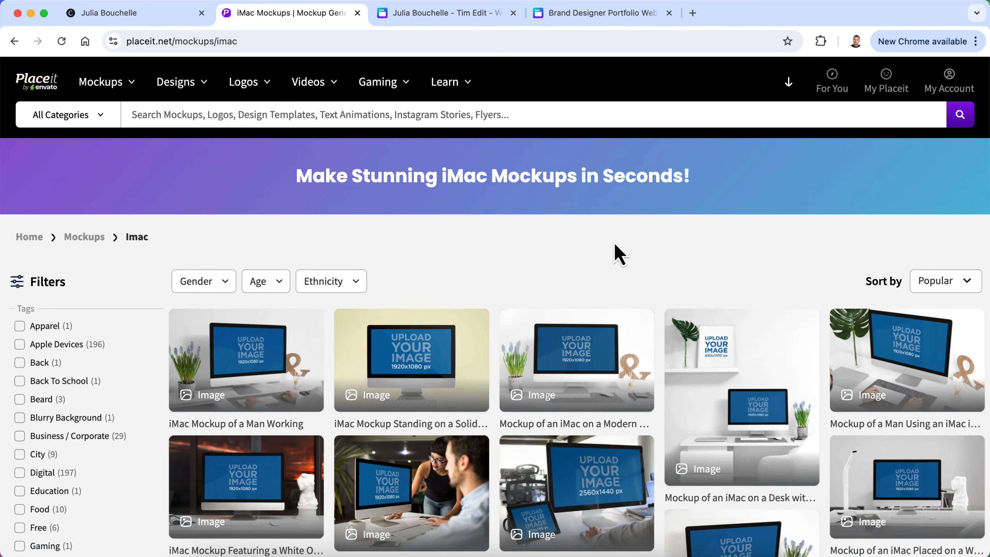
On page 2, open the 'Angled Shot of an iMac Mockup' on a wooden desk in the editor
scroll(625, 260, down, 1)
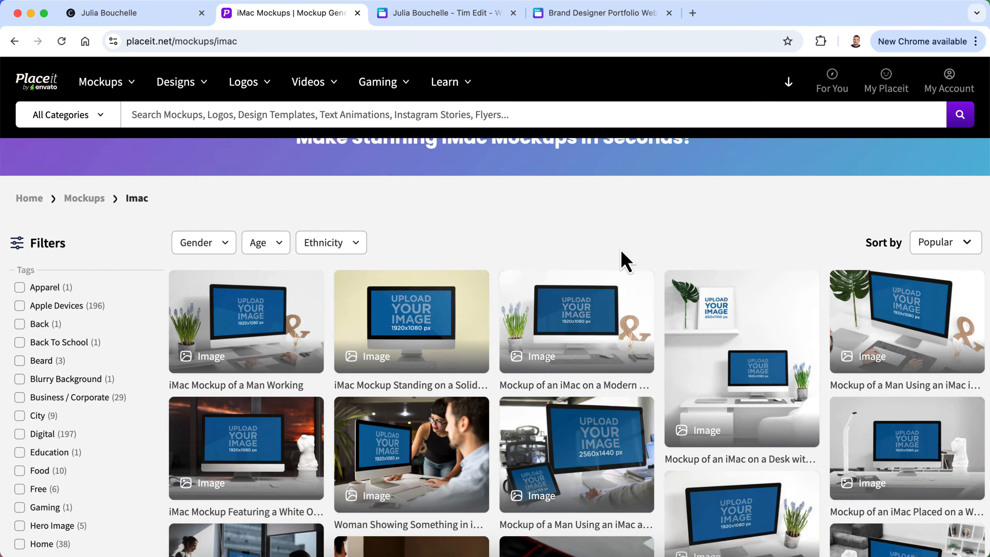
scroll(624, 261, down, 8)
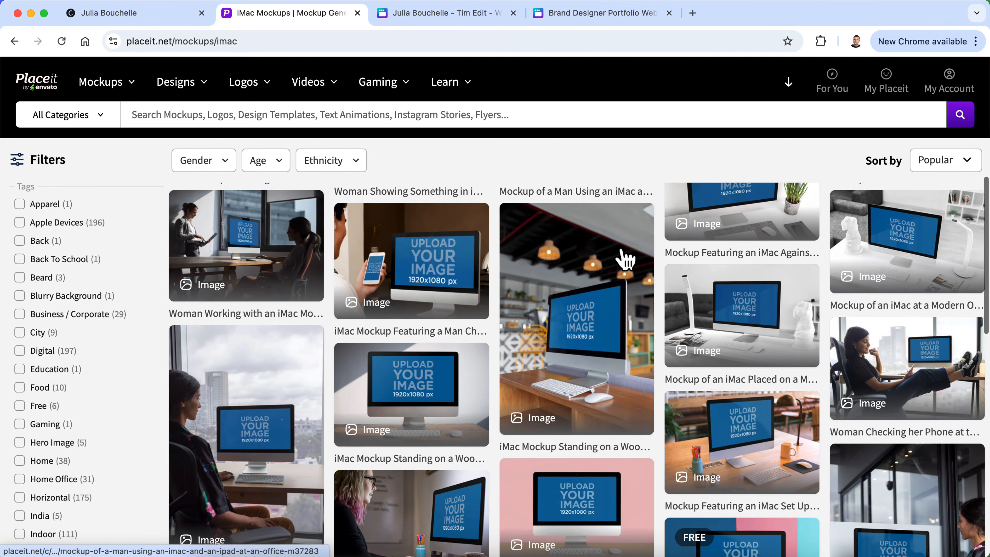
scroll(624, 260, down, 4)
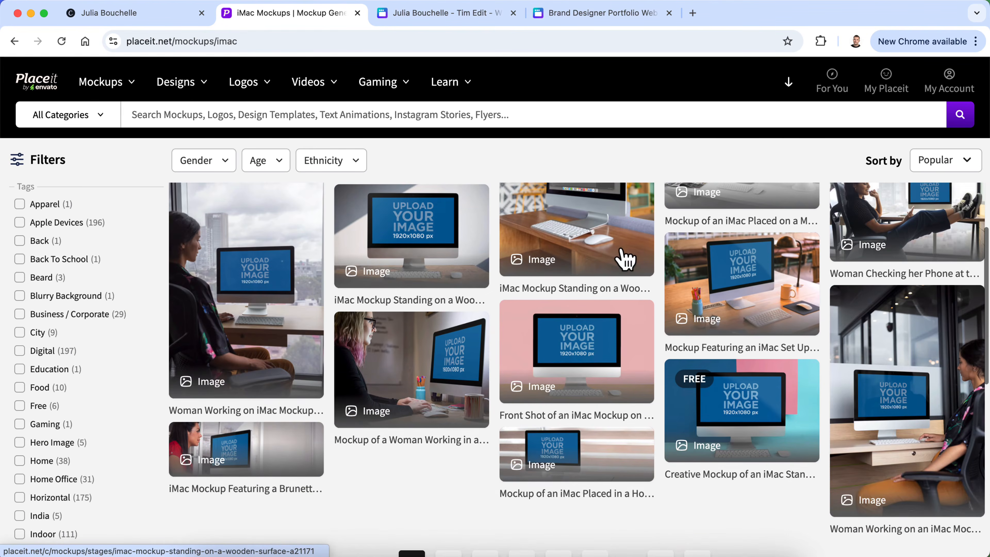
scroll(624, 261, down, 1)
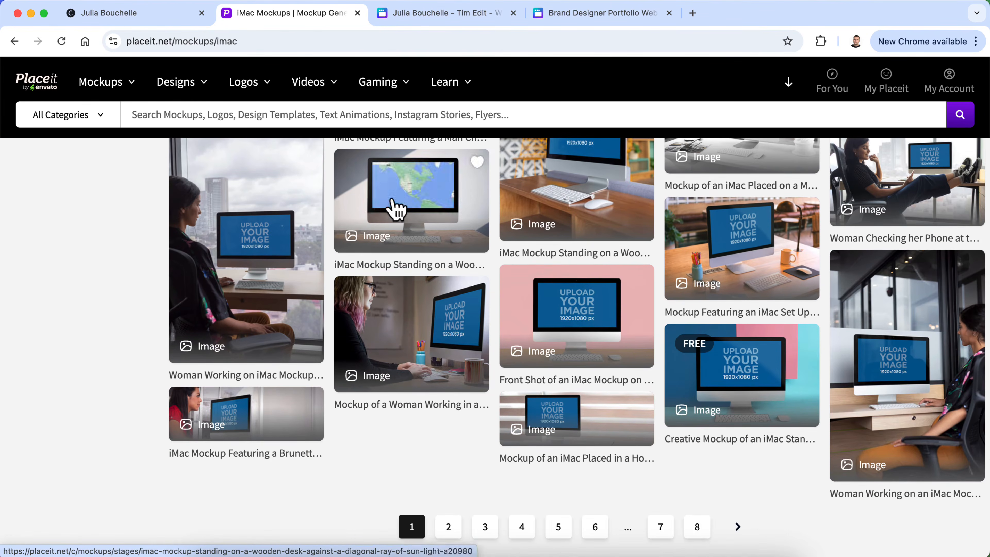
scroll(426, 350, down, 4)
click(452, 360)
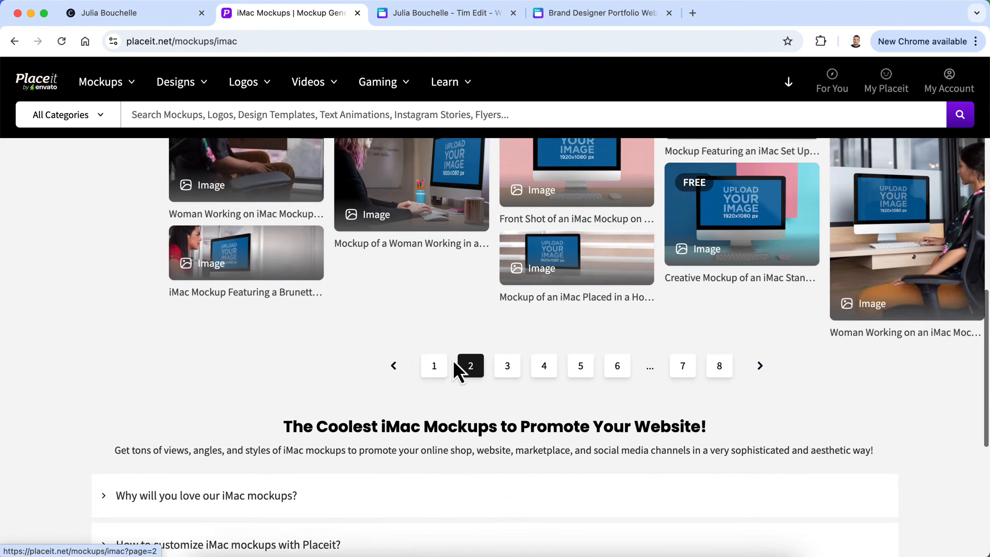
scroll(561, 277, down, 1)
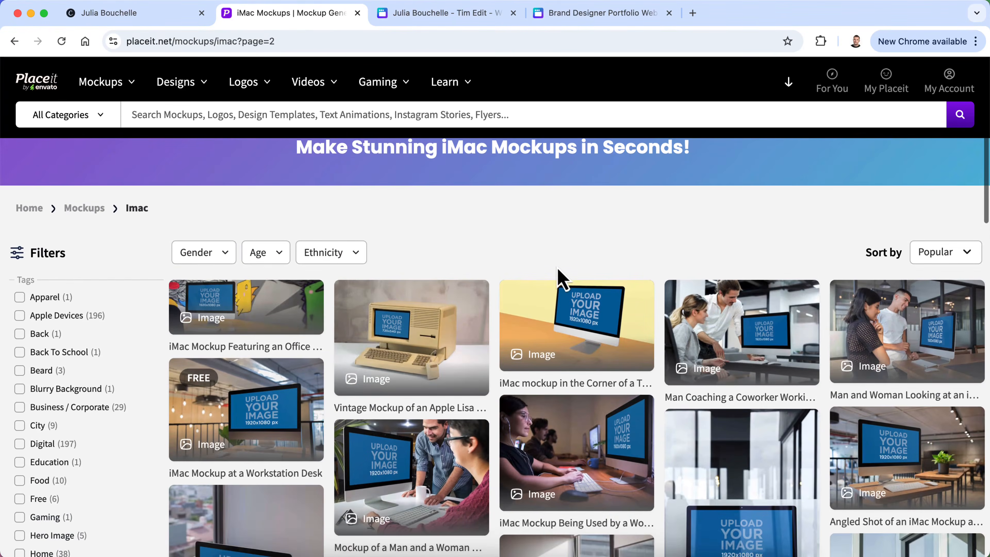
scroll(557, 279, down, 2)
scroll(548, 284, down, 2)
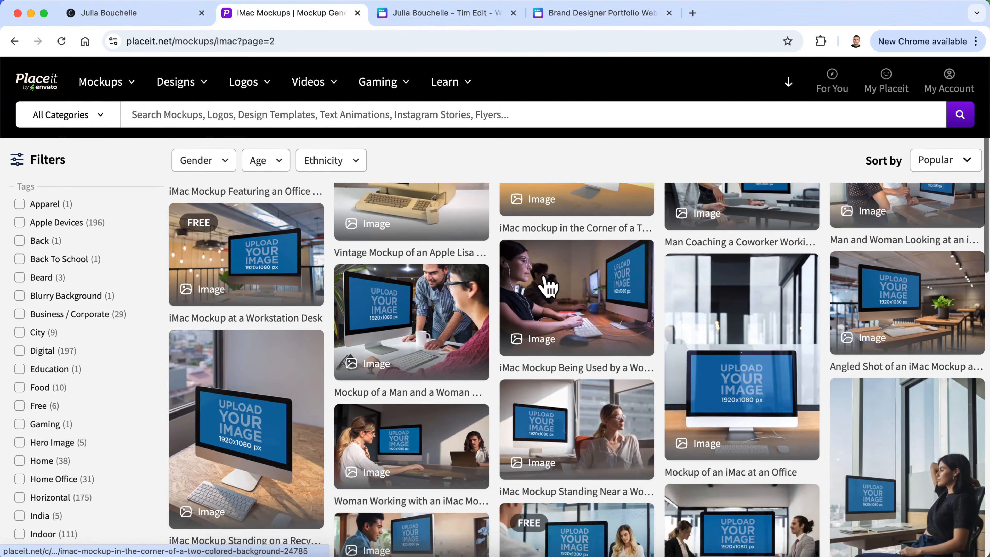
scroll(546, 283, down, 1)
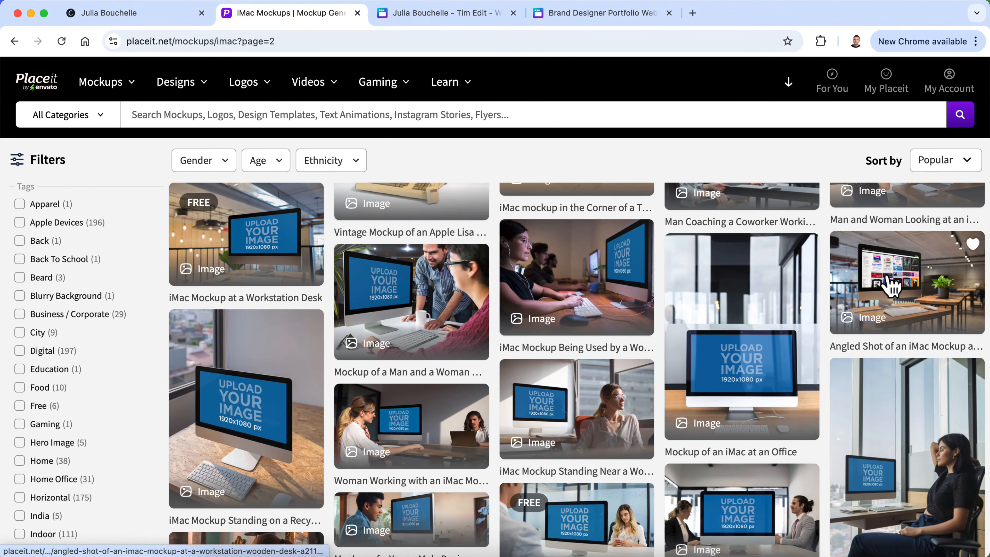
click(890, 286)
click(479, 105)
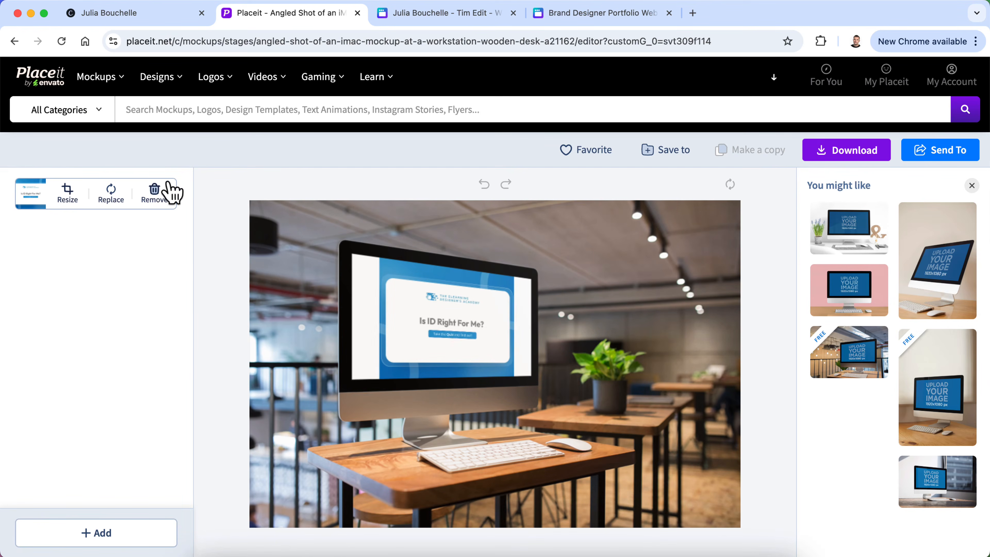
Replace the iMac screen image with the Potomac Paddleboard Safety screenshot from the Desktop, cropped at 100%
click(112, 197)
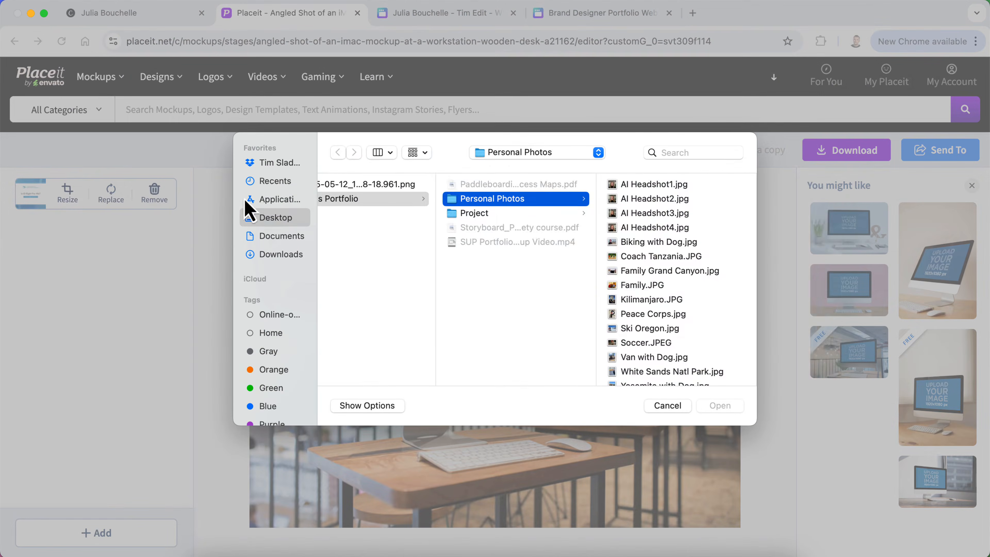
click(272, 217)
click(374, 185)
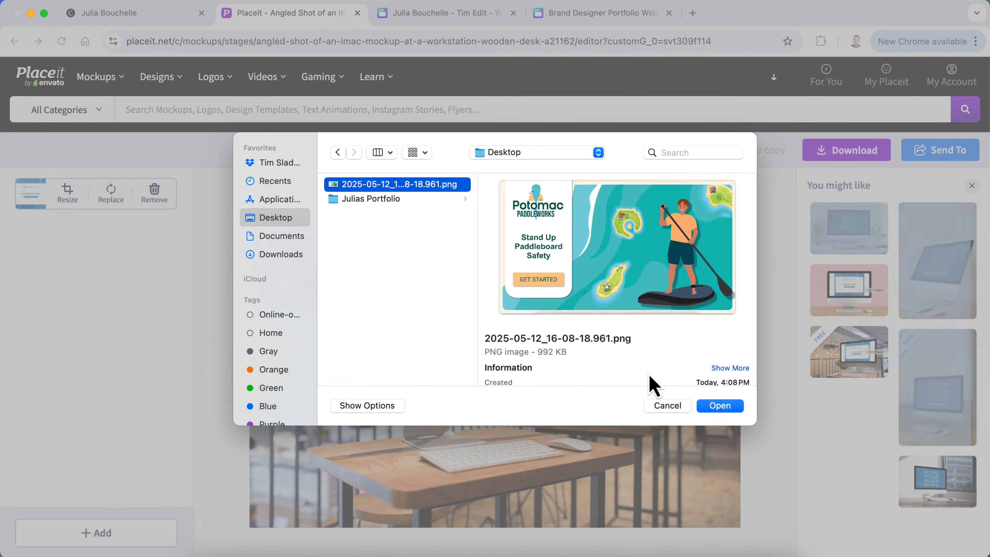
click(721, 408)
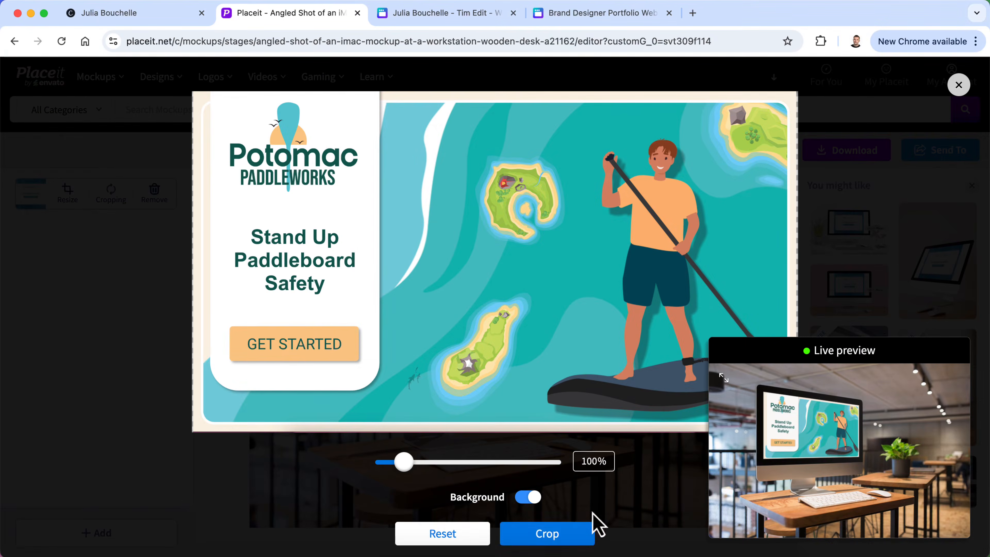
click(577, 539)
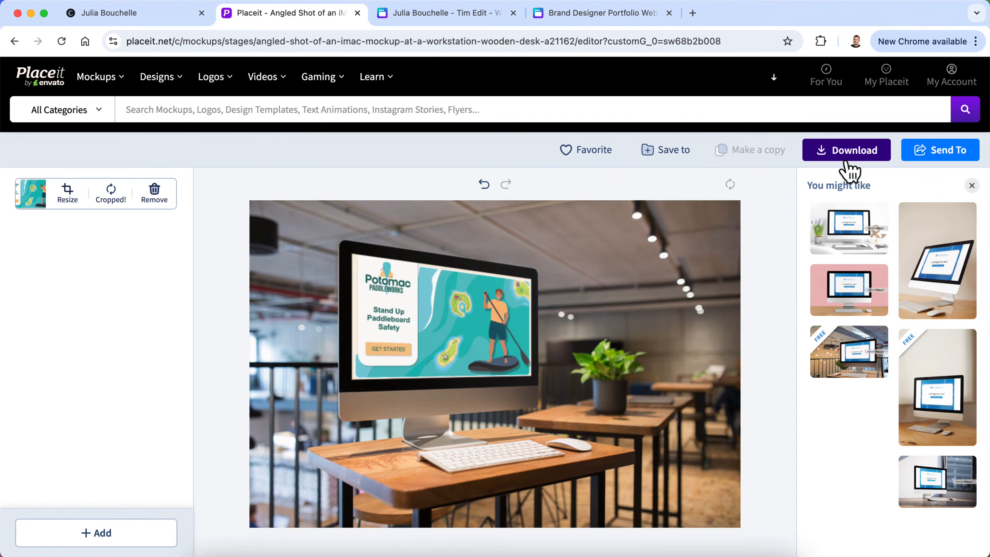
Download the finished mockup as a PNG
click(846, 162)
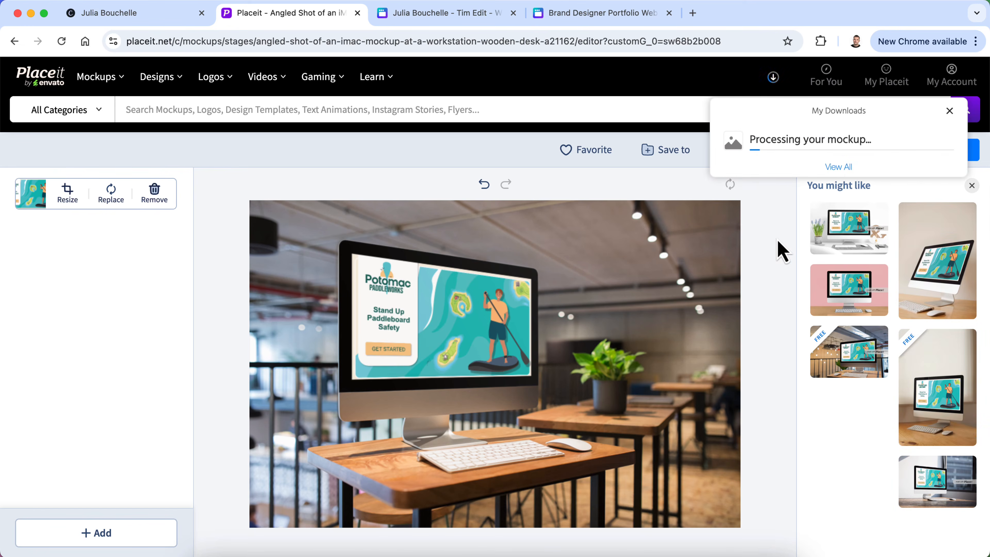
click(846, 142)
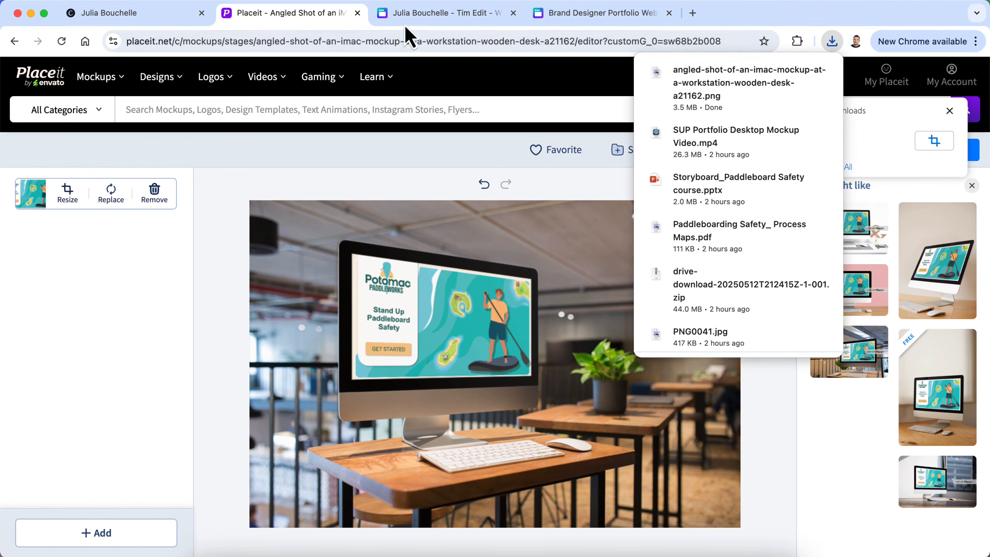
click(448, 16)
Upload the downloaded angled-shot iMac mockup PNG from Downloads into the Canva portfolio design
click(358, 13)
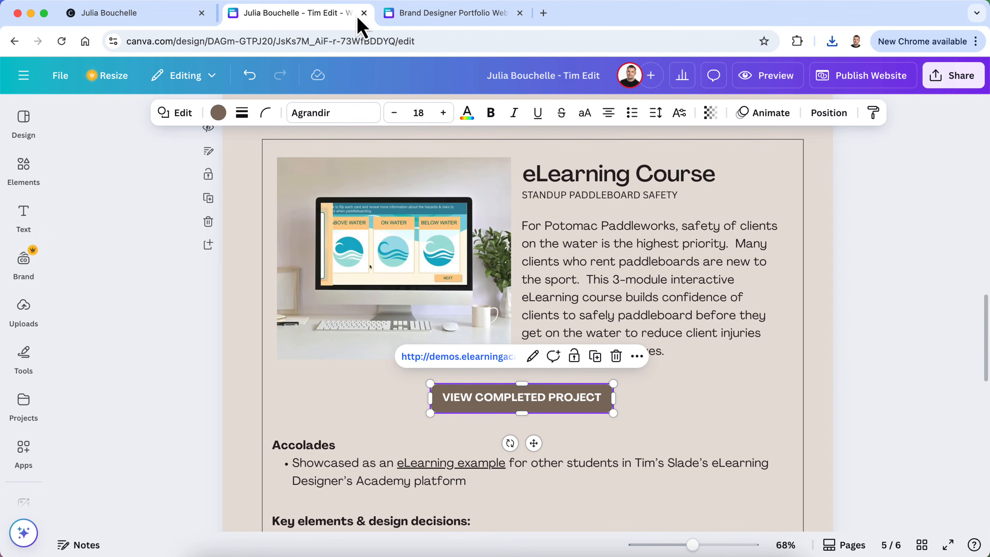
click(414, 13)
click(342, 315)
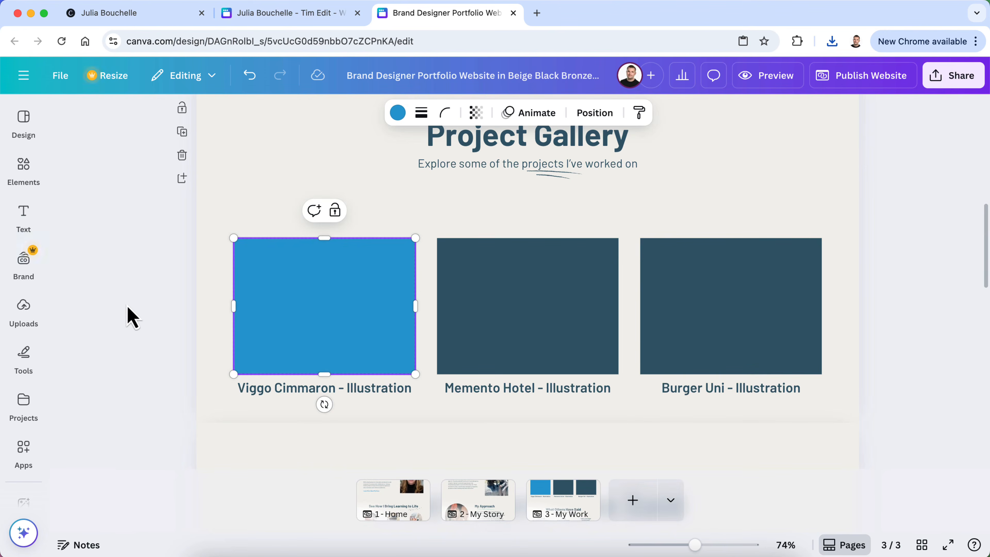
click(21, 313)
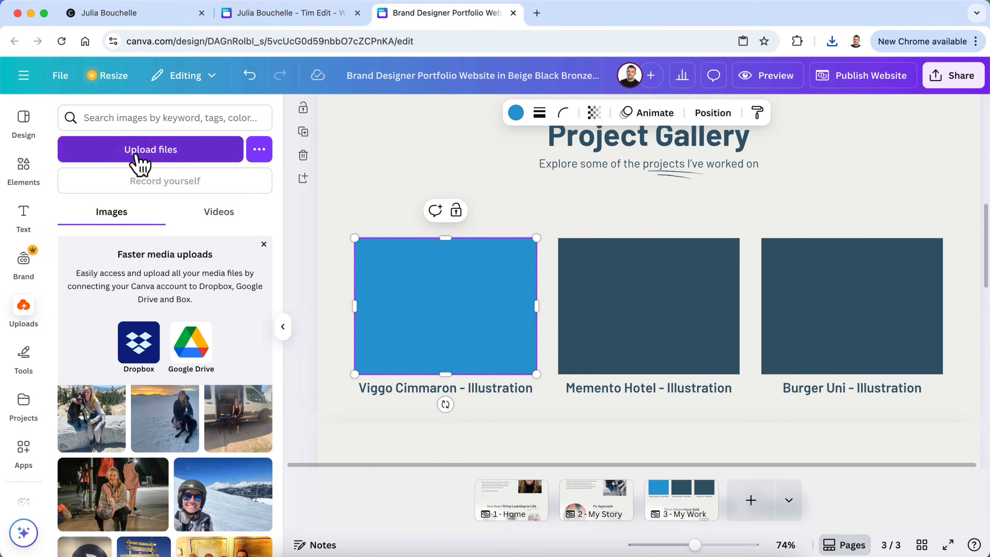
click(136, 156)
click(279, 255)
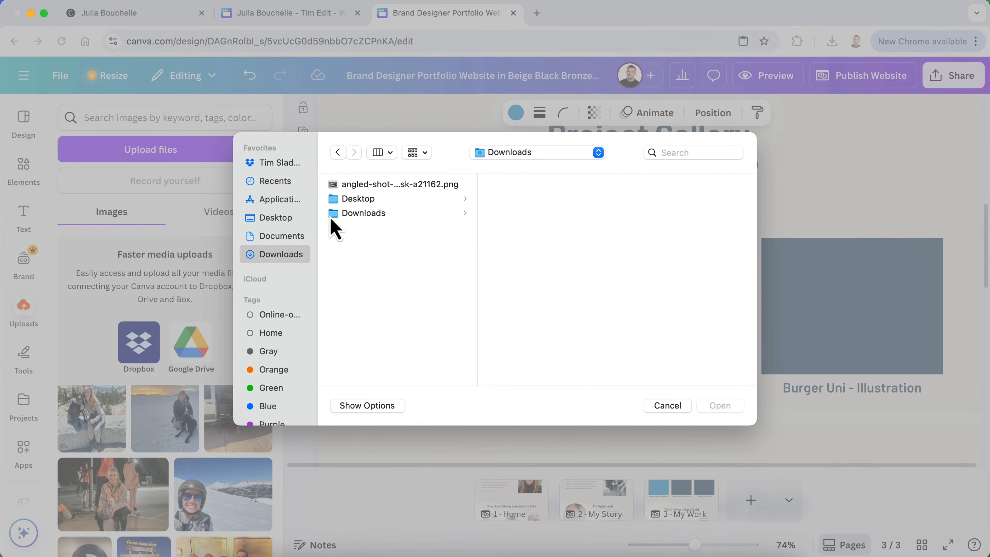
click(356, 186)
click(720, 405)
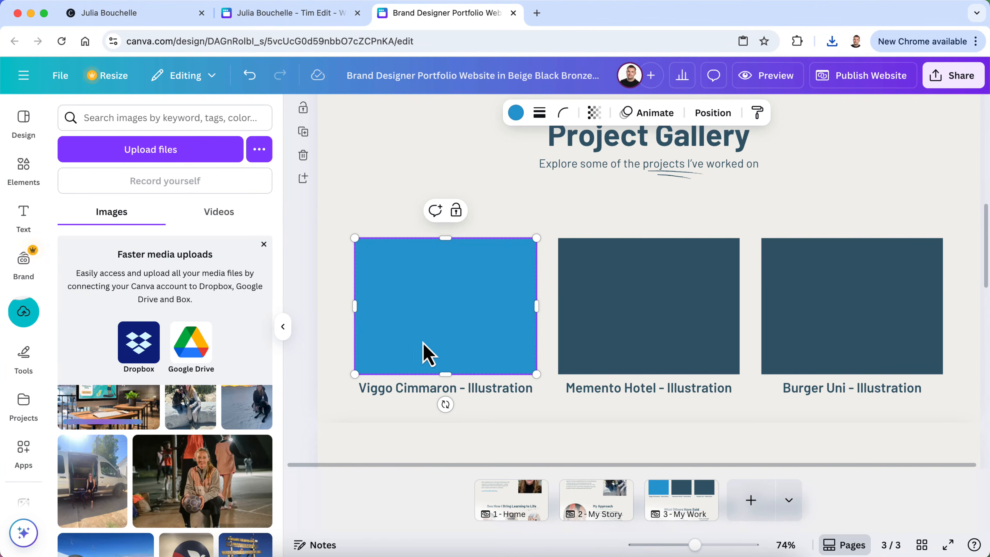
Drop the mockup image into all three Project Gallery frames
drag(103, 412, 407, 339)
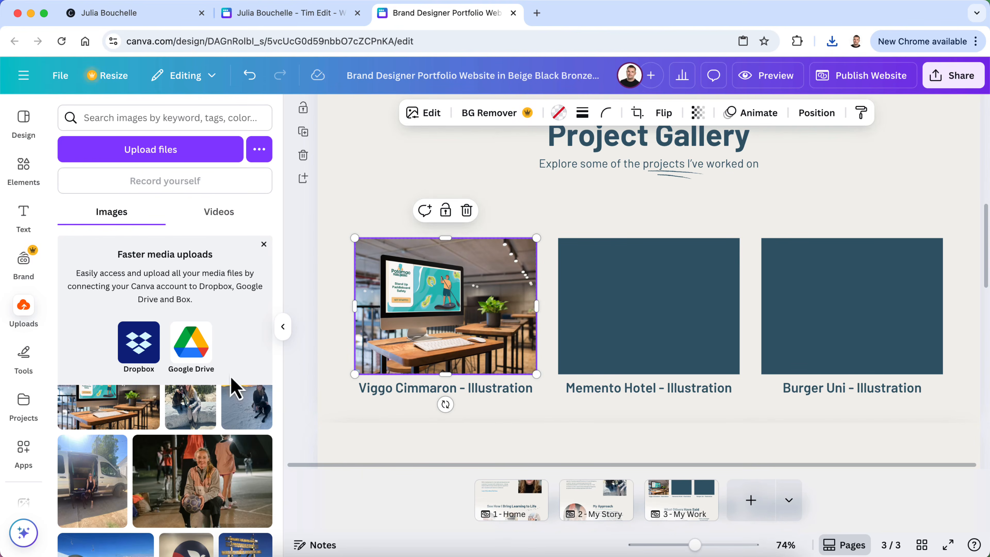
drag(129, 403, 606, 301)
drag(92, 413, 828, 336)
click(657, 390)
Replace the Memento Hotel and Burger Uni captions with 'Project Title'
click(657, 390)
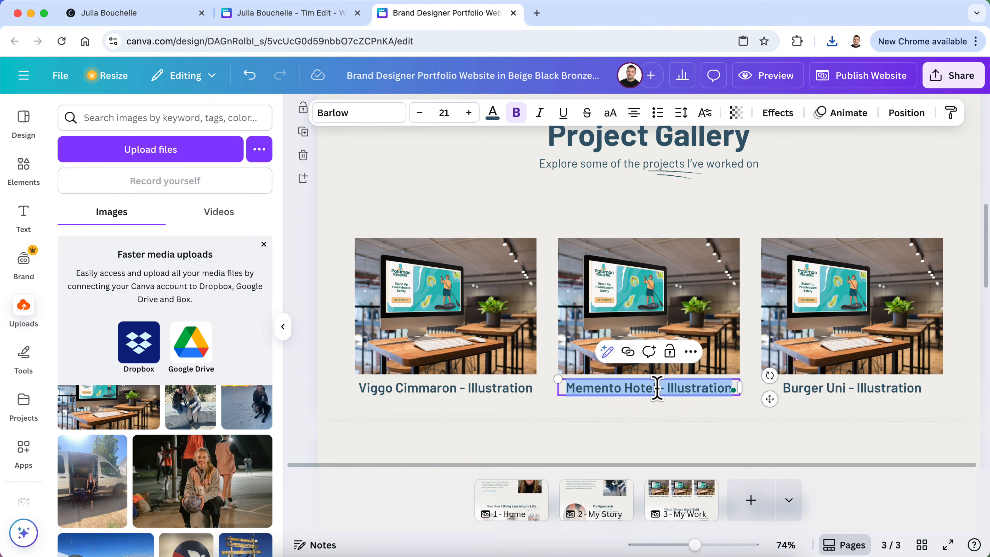
text(Pro)
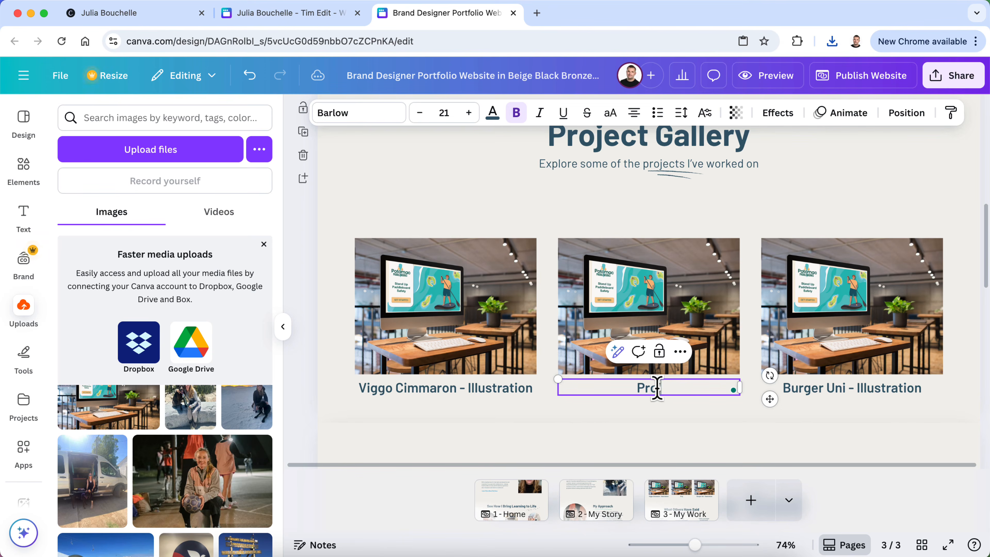
text(ject Title)
click(883, 388)
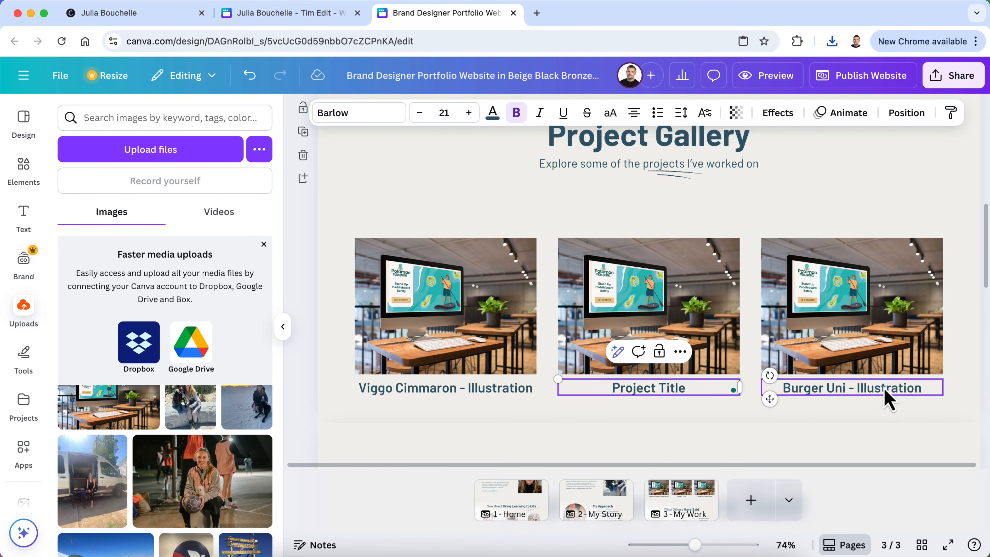
click(882, 388)
text(Project Title)
Hide the uploads panel and compare against the published site and the other portfolio design
click(284, 330)
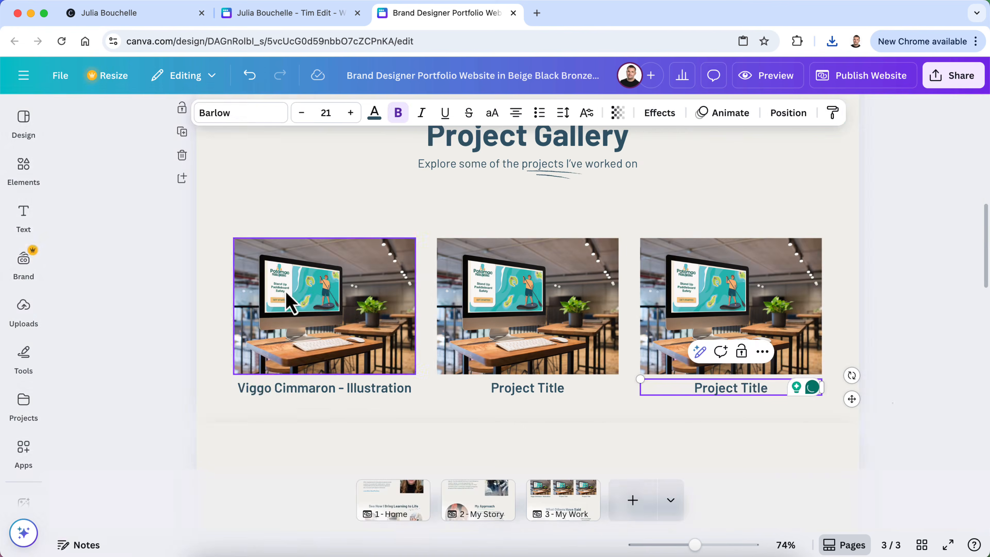
click(191, 16)
scroll(284, 332, up, 6)
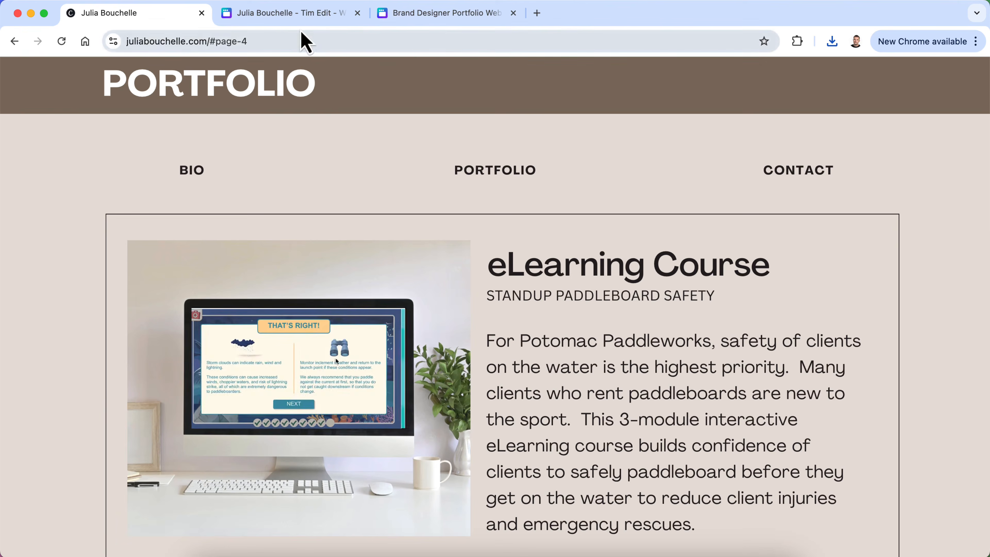
click(292, 14)
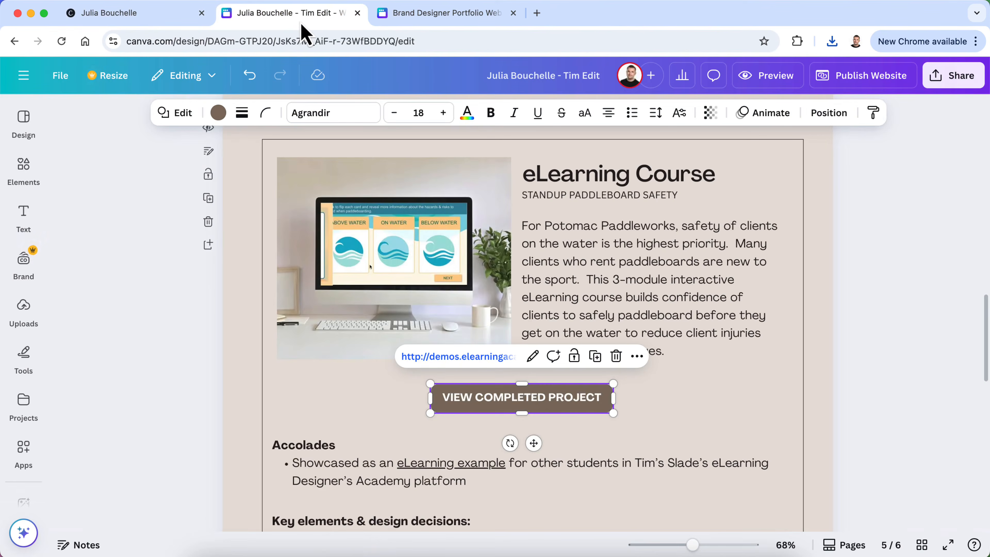
click(405, 18)
Retitle the first gallery caption 'Standup Paddleboard Safety', matching the other design's spelling
click(348, 390)
click(346, 389)
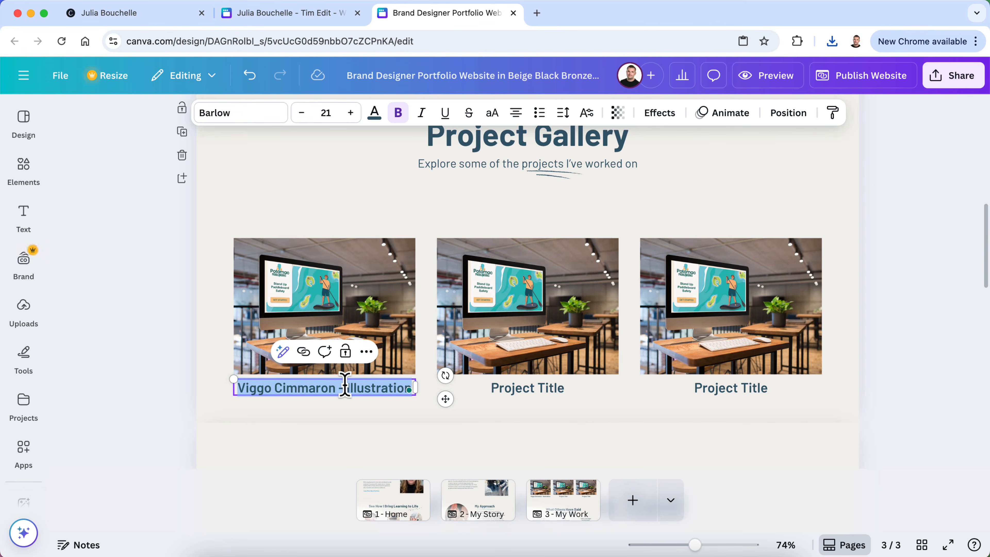
text(Stand)
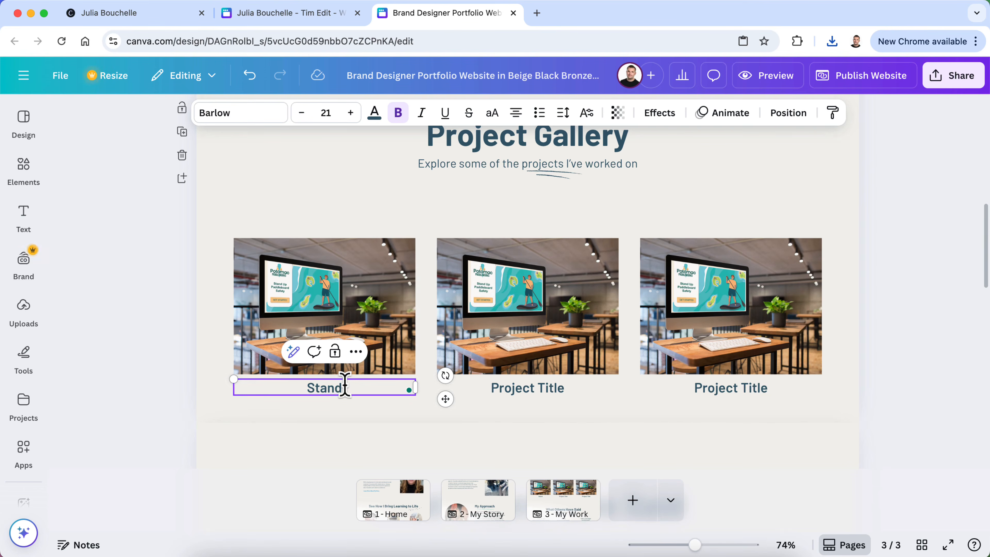
text(up Paddle Board S)
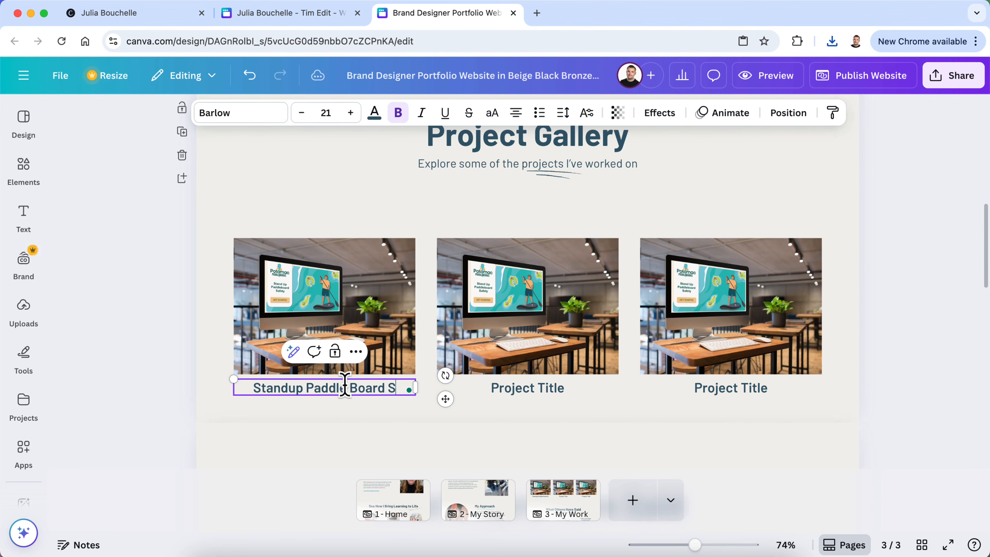
text(afety)
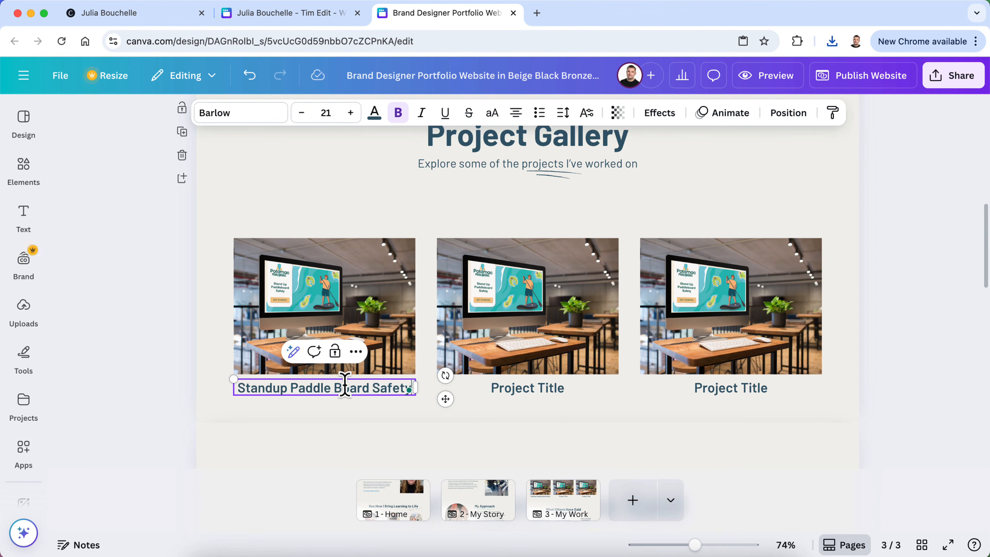
click(293, 20)
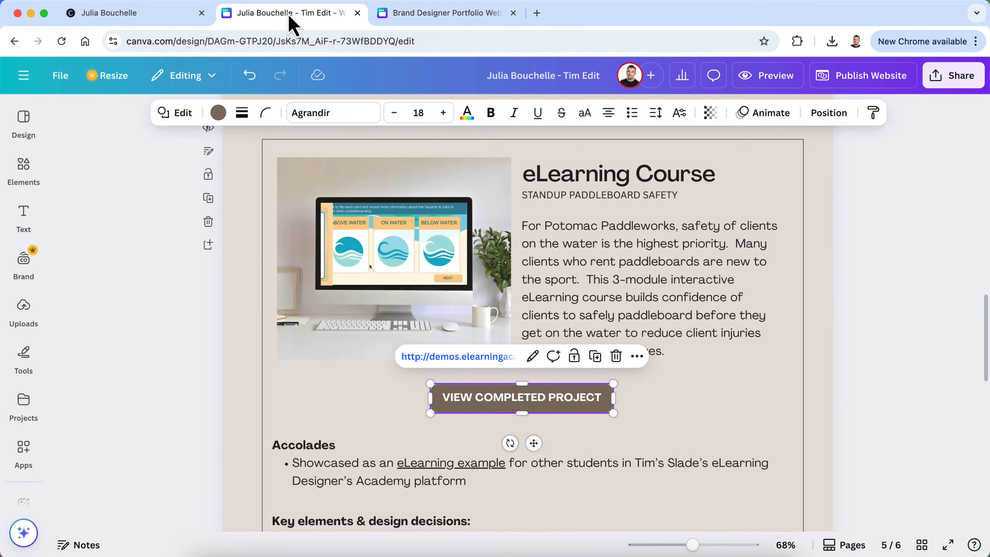
click(488, 20)
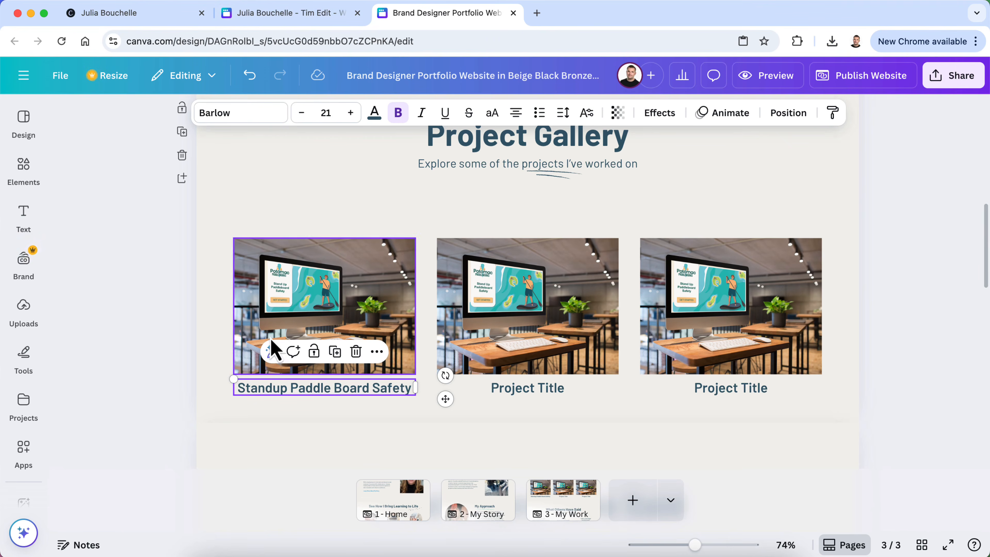
double_click(336, 388)
click(343, 389)
key(BackSpace)
key(BackSpace)
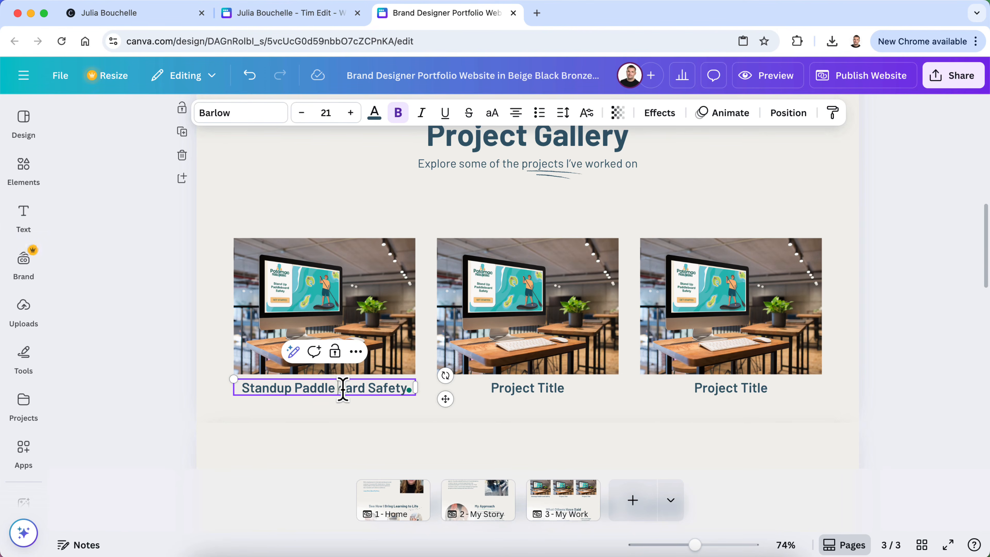
text(b)
click(163, 343)
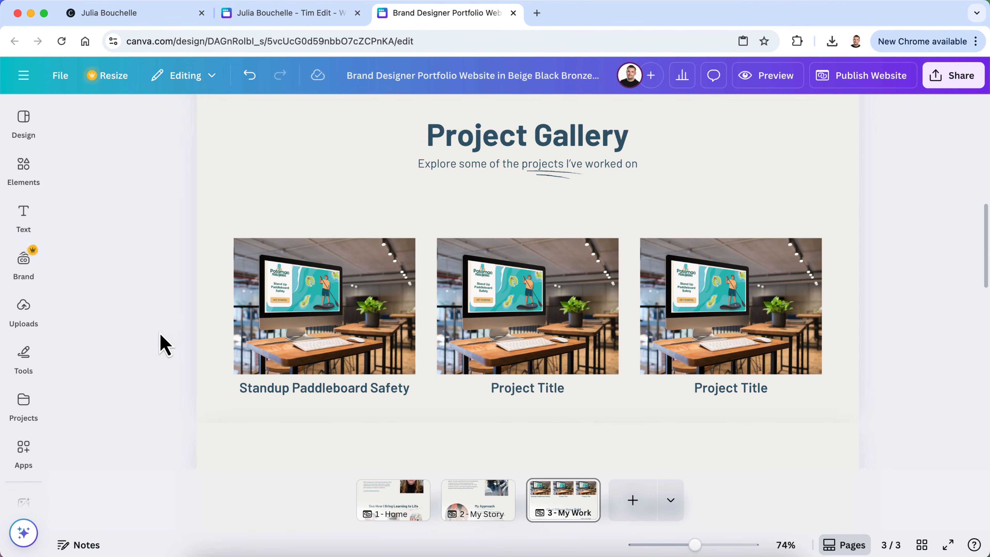
Glance at the other portfolio design and return to the gallery
click(268, 18)
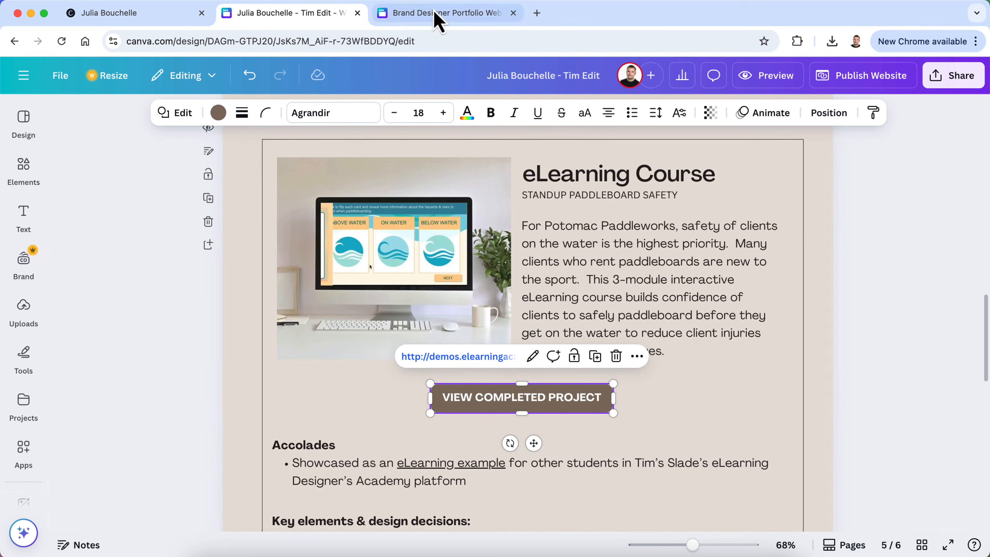
click(409, 18)
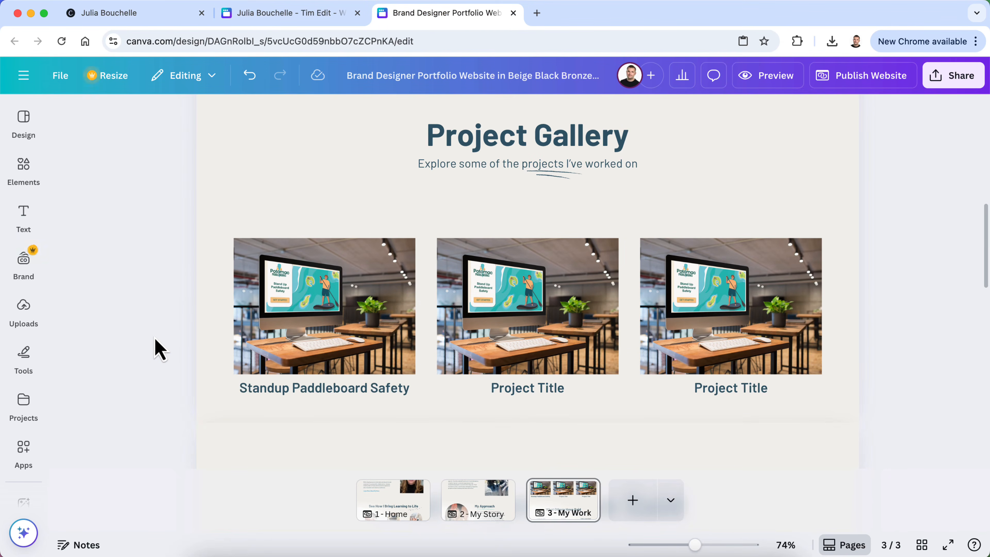
scroll(160, 349, up, 3)
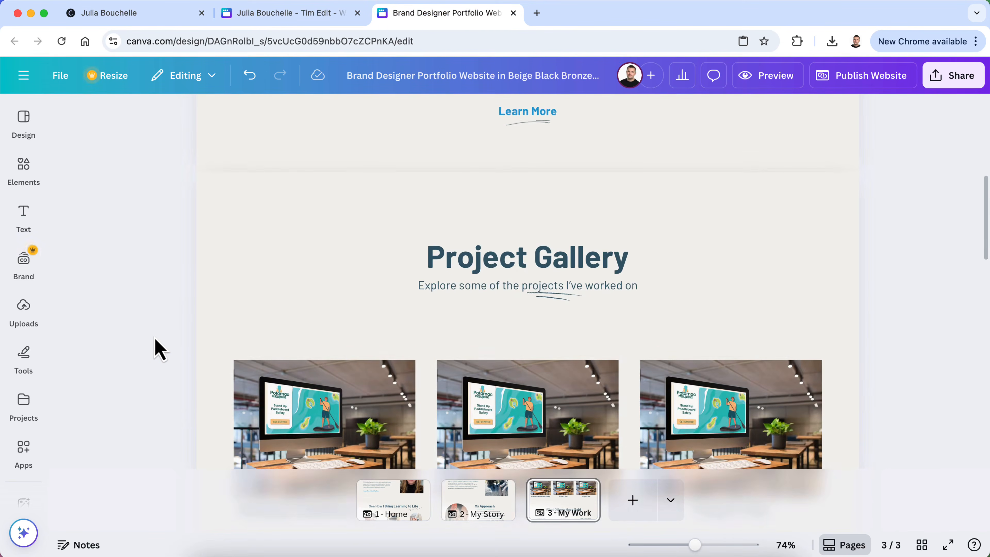
scroll(160, 349, down, 5)
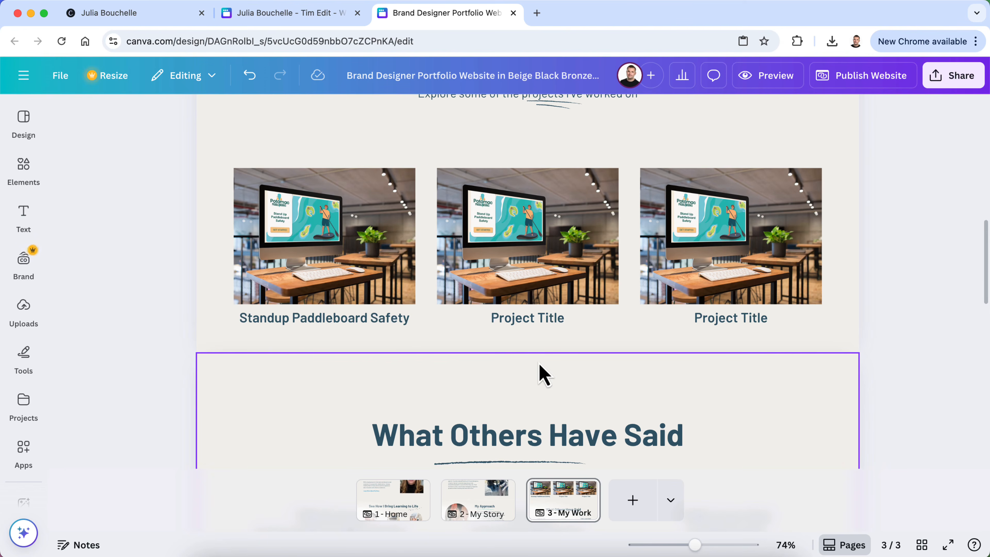
Stretch the Project Gallery section taller by dragging its bottom edge down
click(314, 279)
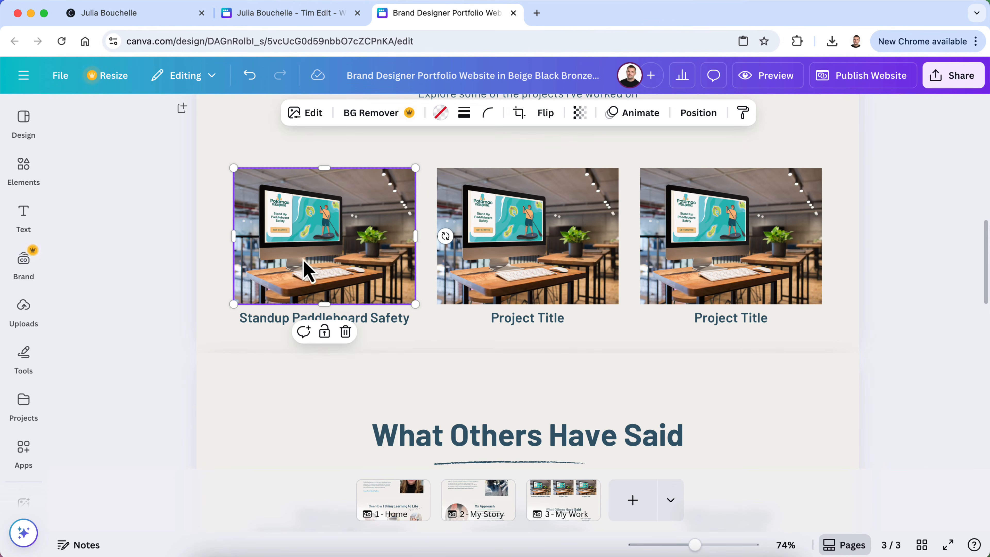
click(152, 334)
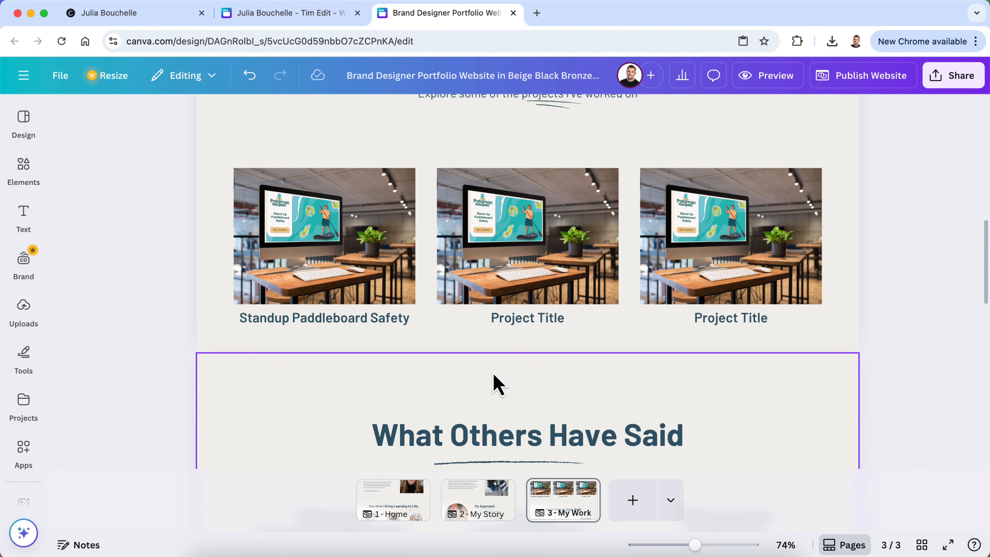
click(536, 357)
drag(523, 353, 524, 405)
scroll(495, 354, up, 5)
Copy the Learn More link together with its squiggle underline
scroll(492, 351, up, 4)
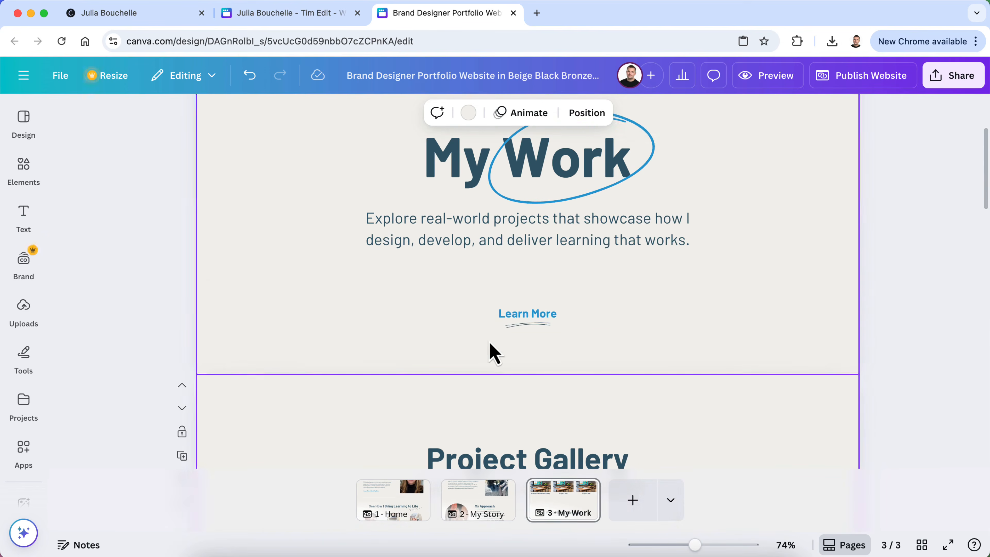
click(519, 336)
shift+click(528, 317)
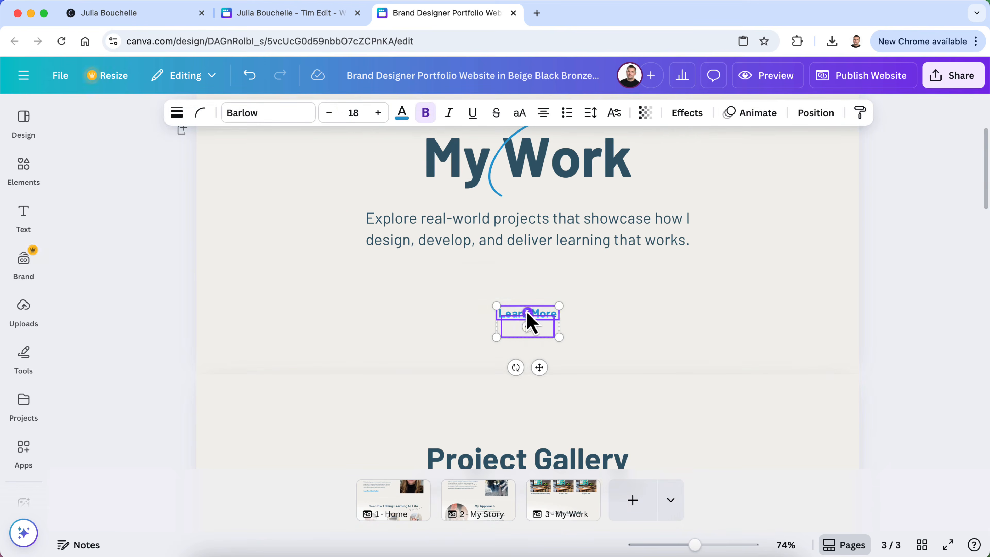
right_click(530, 320)
click(596, 252)
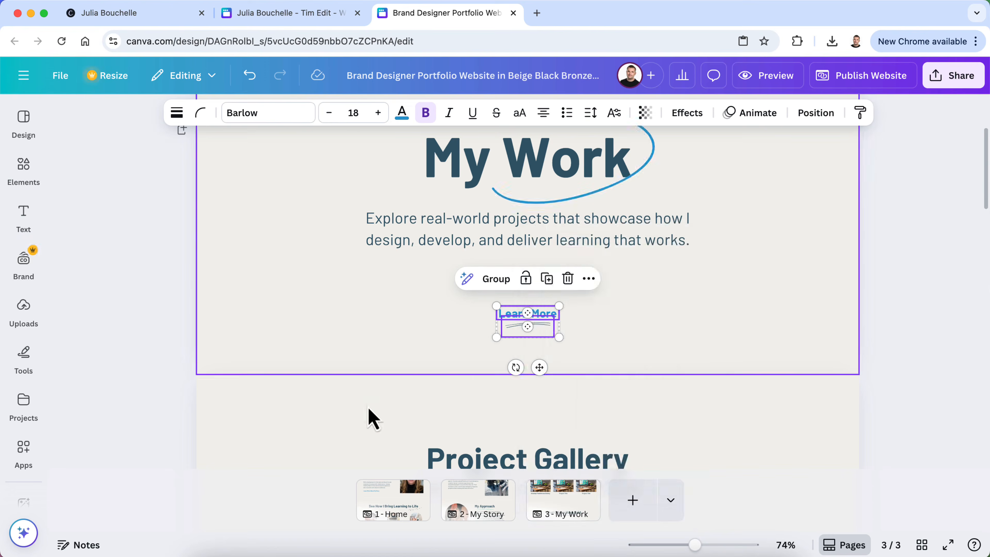
Paste the Learn More link into the gallery below the Standup Paddleboard Safety caption
scroll(358, 427, down, 6)
click(166, 384)
right_click(166, 384)
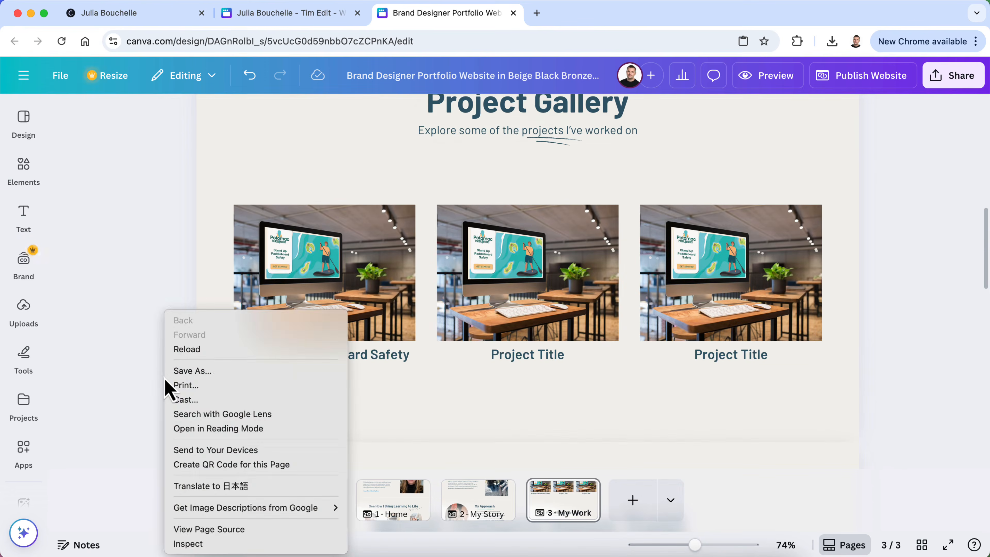
key(Escape)
right_click(250, 391)
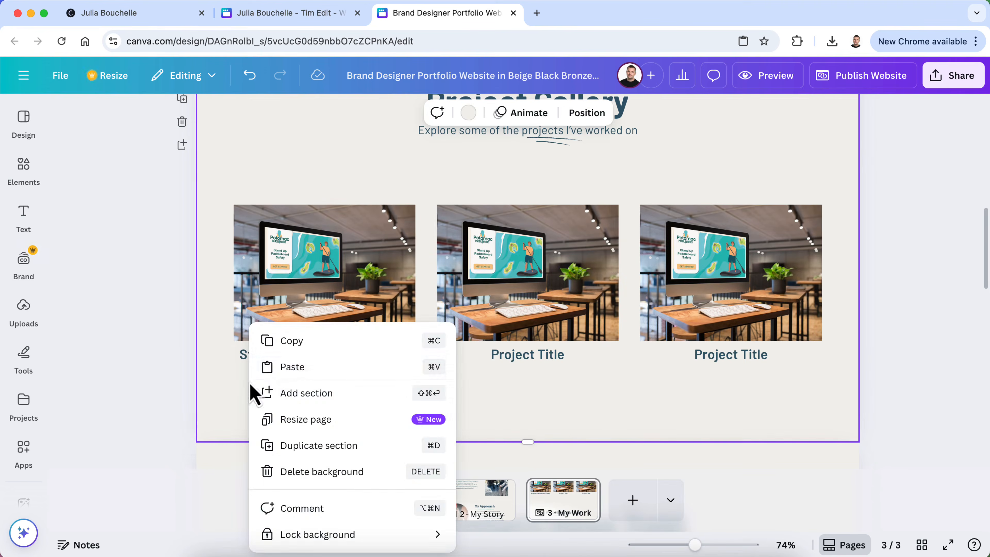
click(274, 368)
mouse_move(541, 332)
mouse_down()
mouse_move(360, 406)
mouse_move(334, 385)
mouse_up()
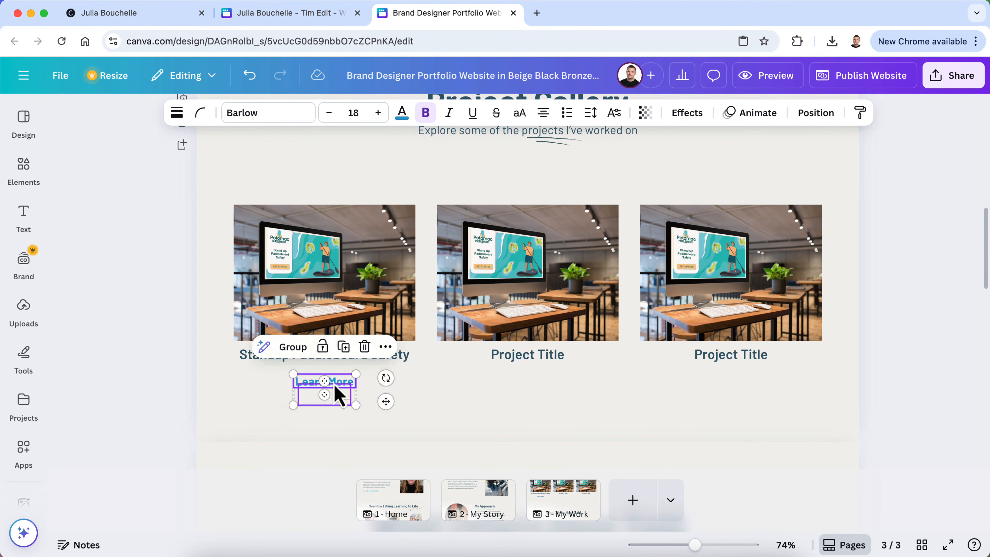
click(334, 385)
click(241, 393)
double_click(314, 388)
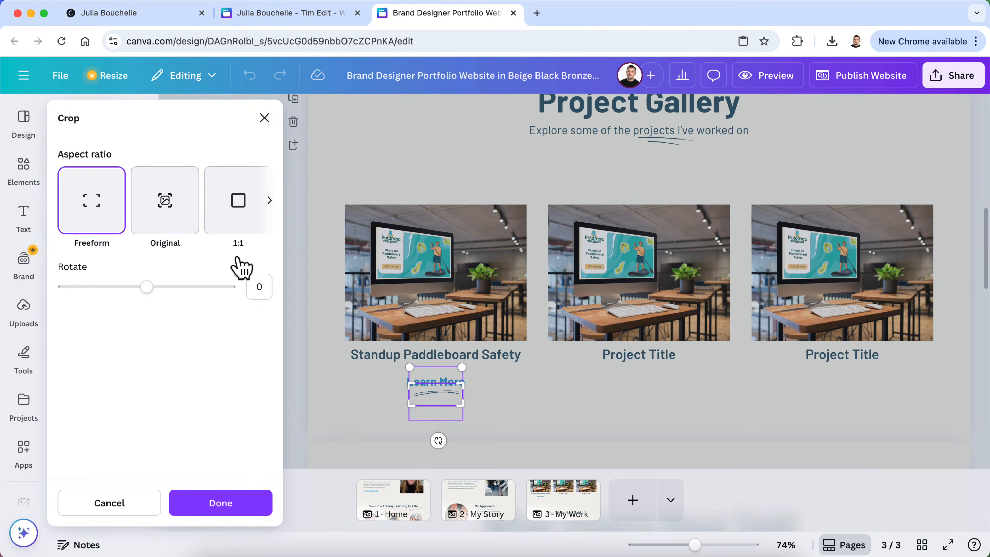
click(265, 118)
click(295, 392)
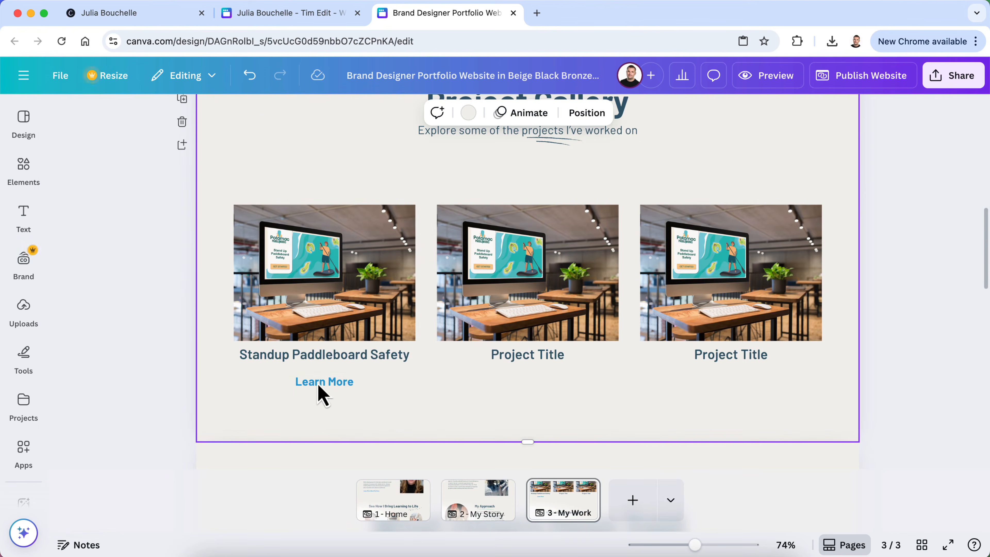
Retype the pasted link as bold 'View Project', widened and centred under the caption
double_click(346, 382)
text(View)
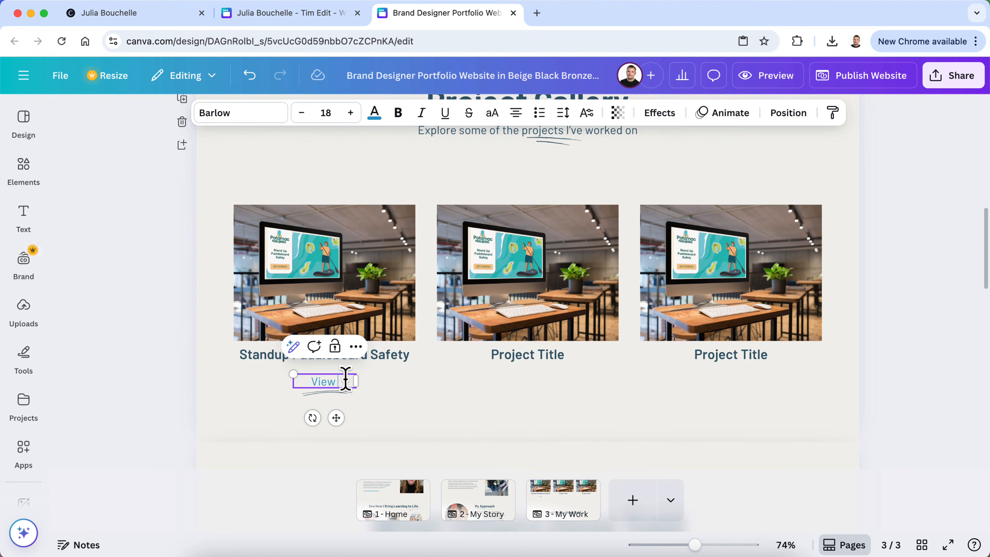
text( Project)
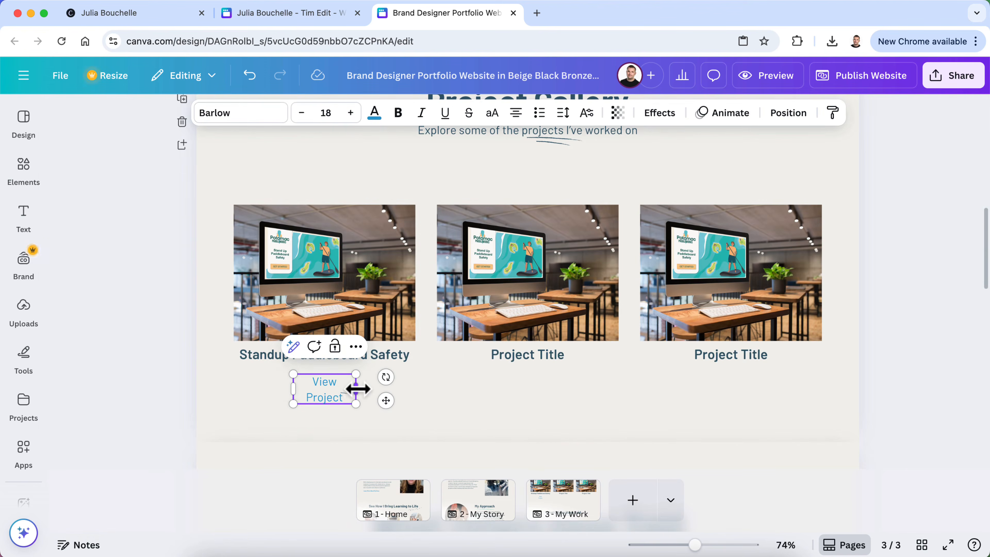
drag(357, 389, 368, 389)
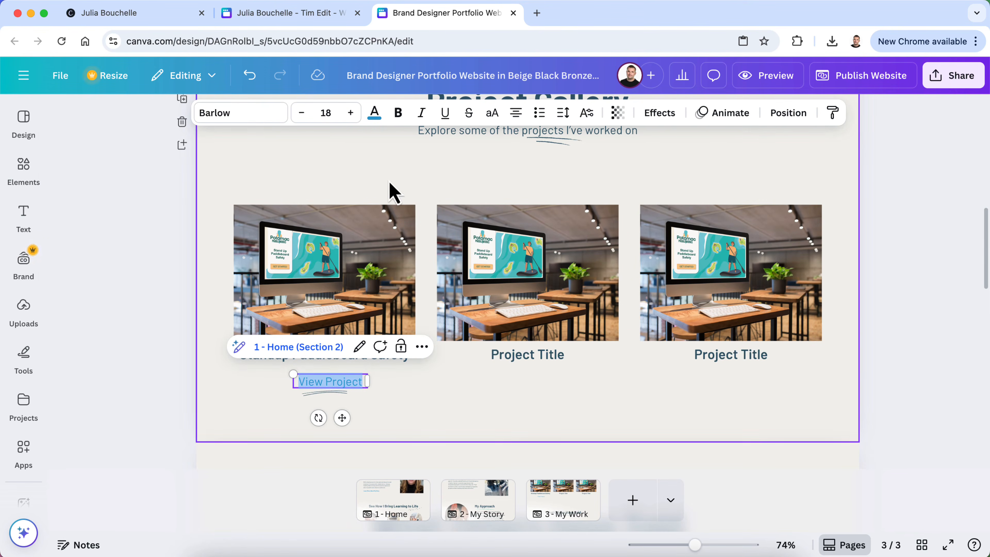
click(398, 113)
click(253, 386)
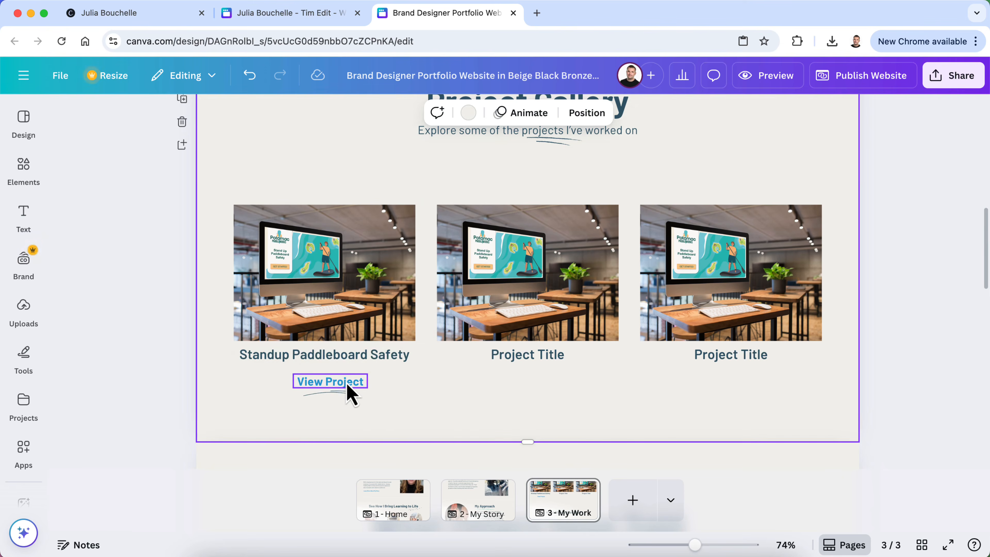
drag(347, 386, 343, 383)
click(251, 407)
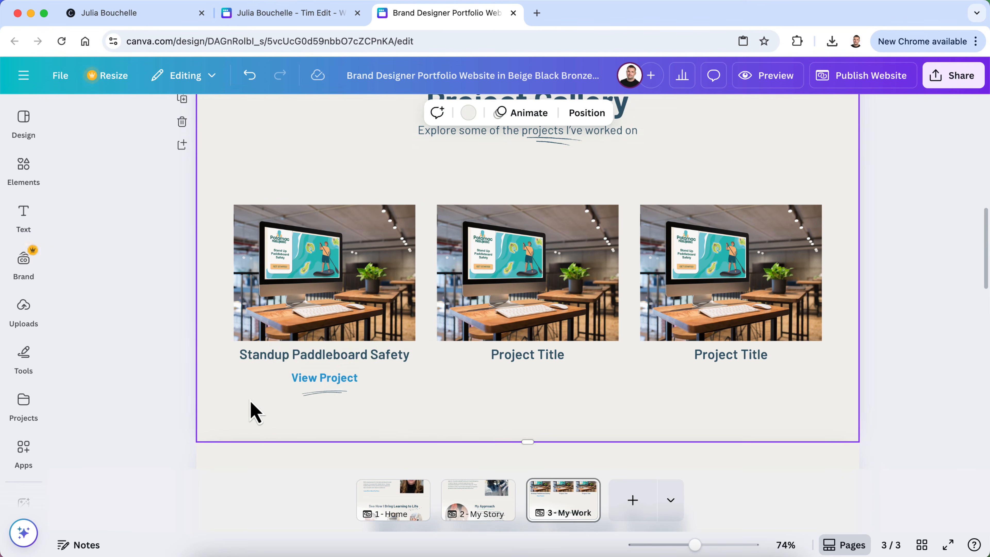
Delete the extra squiggle, then duplicate View Project and its underline under the middle title
click(331, 397)
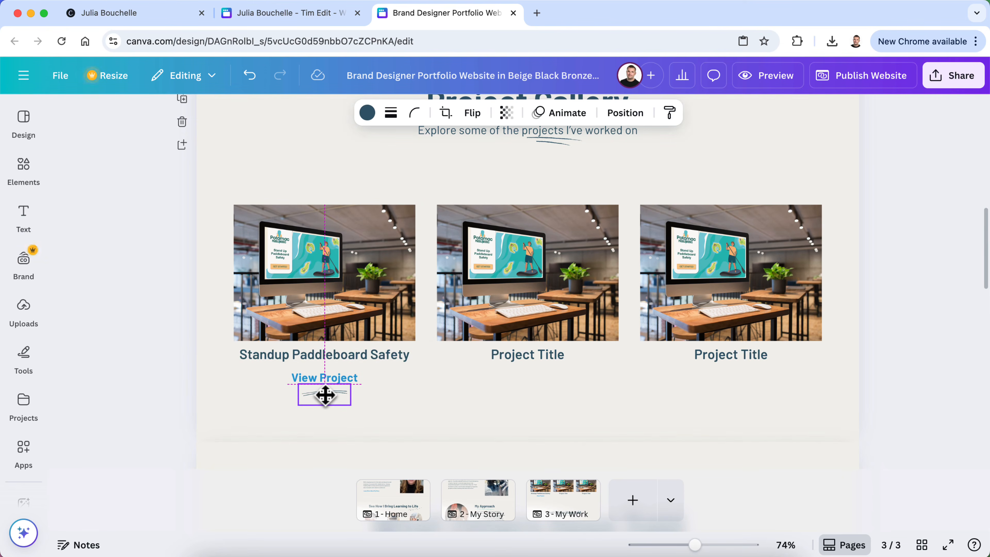
key(Delete)
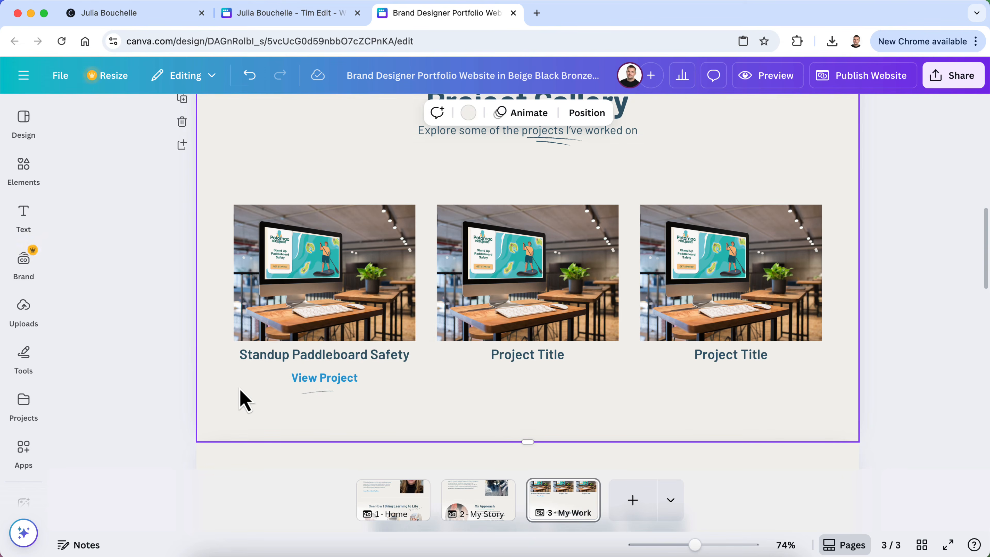
click(343, 381)
shift+click(325, 393)
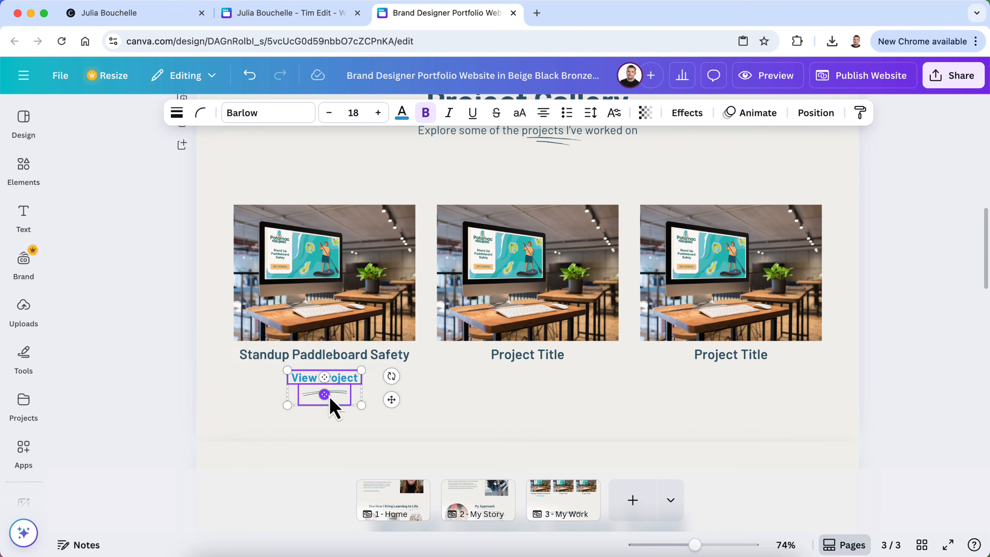
key(super+d)
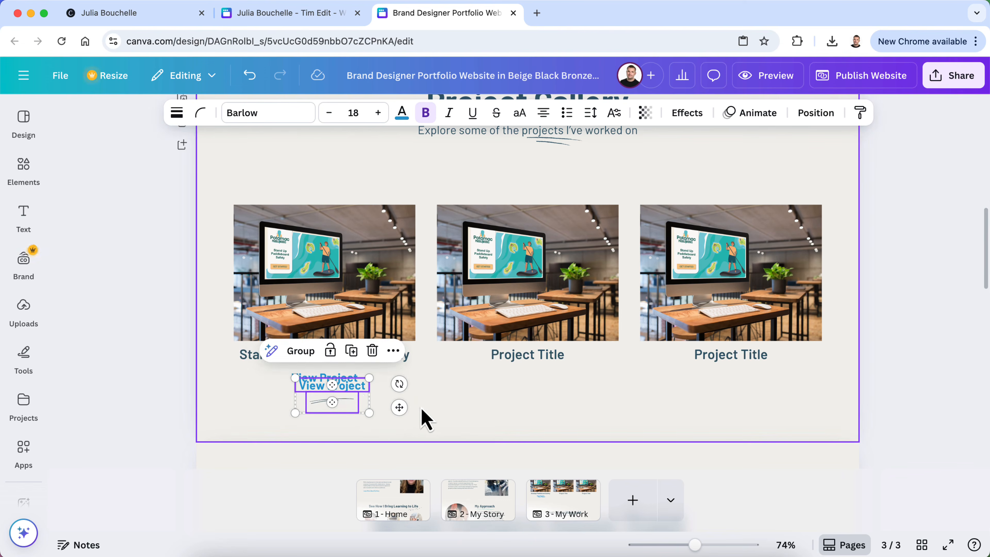
drag(333, 386, 551, 381)
Line up the squiggle underline beneath the middle View Project link
click(441, 420)
right_click(538, 401)
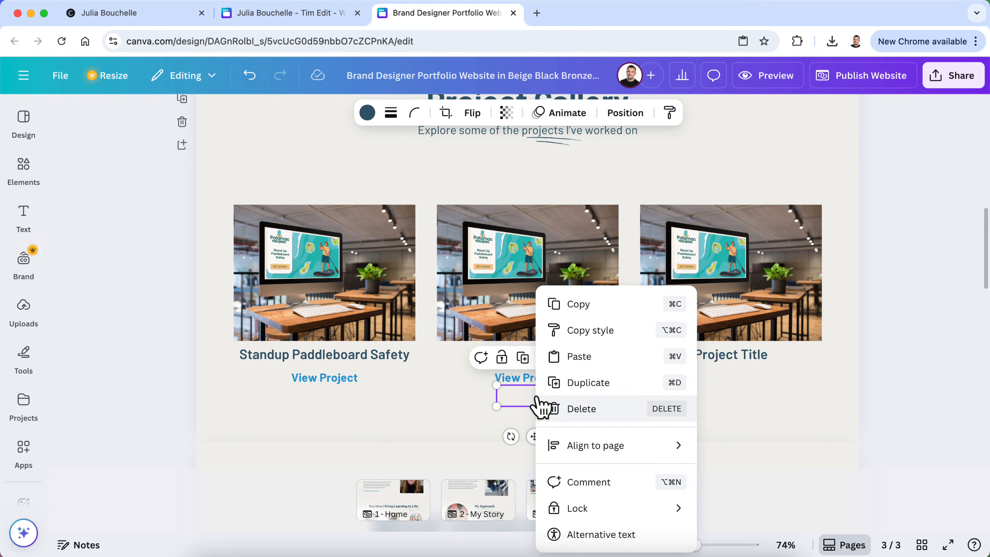
click(509, 407)
mouse_move(532, 406)
mouse_down()
mouse_move(528, 397)
mouse_move(539, 410)
mouse_move(536, 393)
mouse_up()
click(420, 423)
click(474, 424)
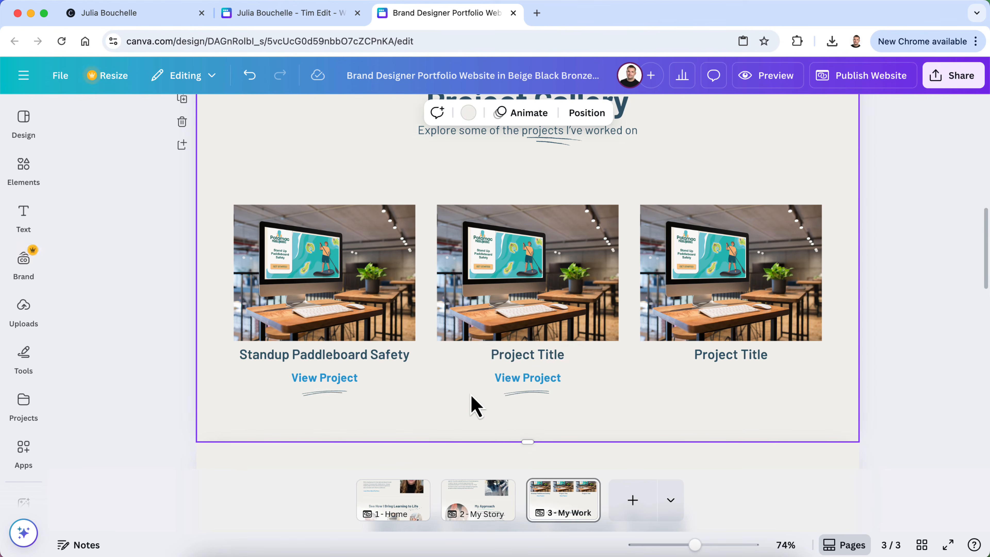
Paste a third View Project link under the right Project Title and align it with the others
key(super+v)
drag(332, 393, 733, 392)
click(669, 402)
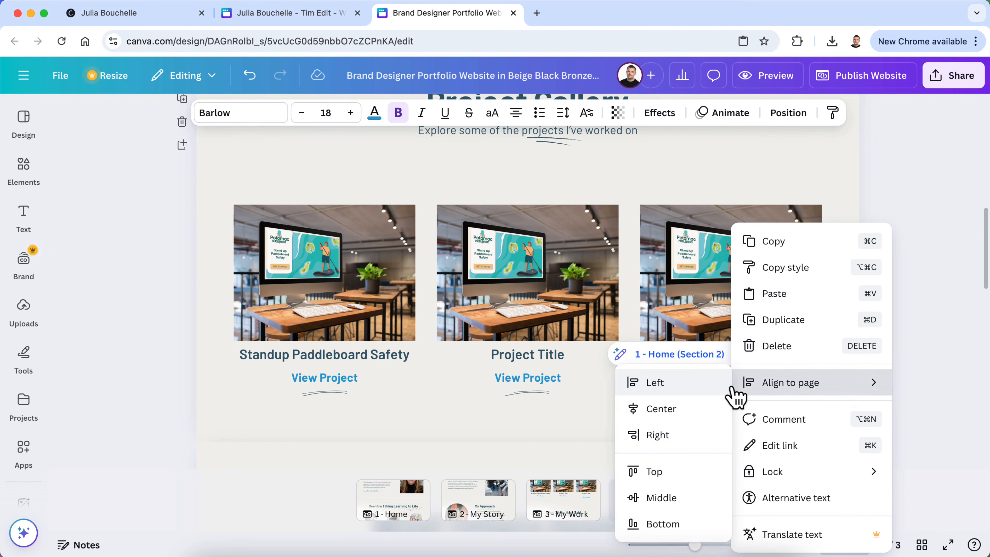
click(732, 388)
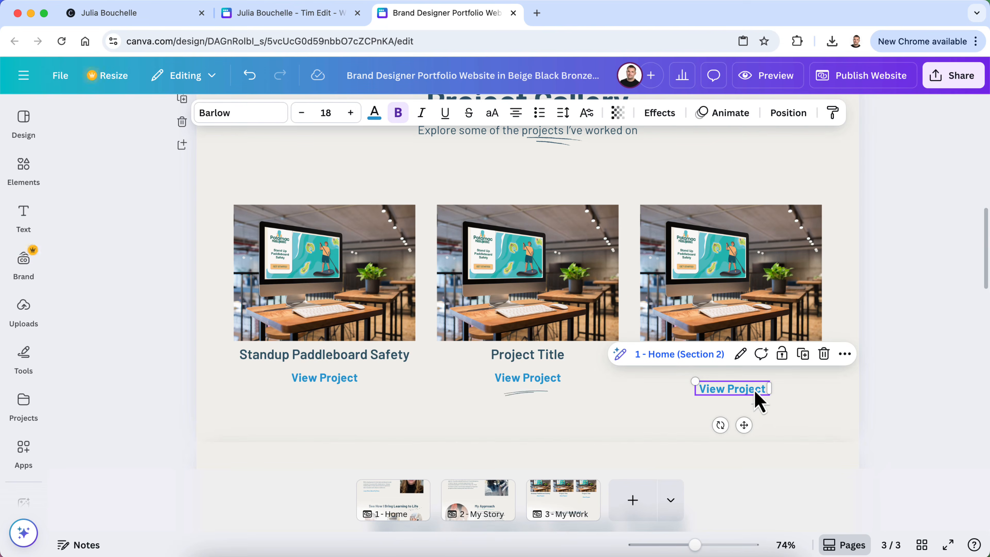
mouse_move(745, 391)
mouse_down()
mouse_move(750, 381)
mouse_move(743, 412)
mouse_move(740, 394)
mouse_up()
click(911, 389)
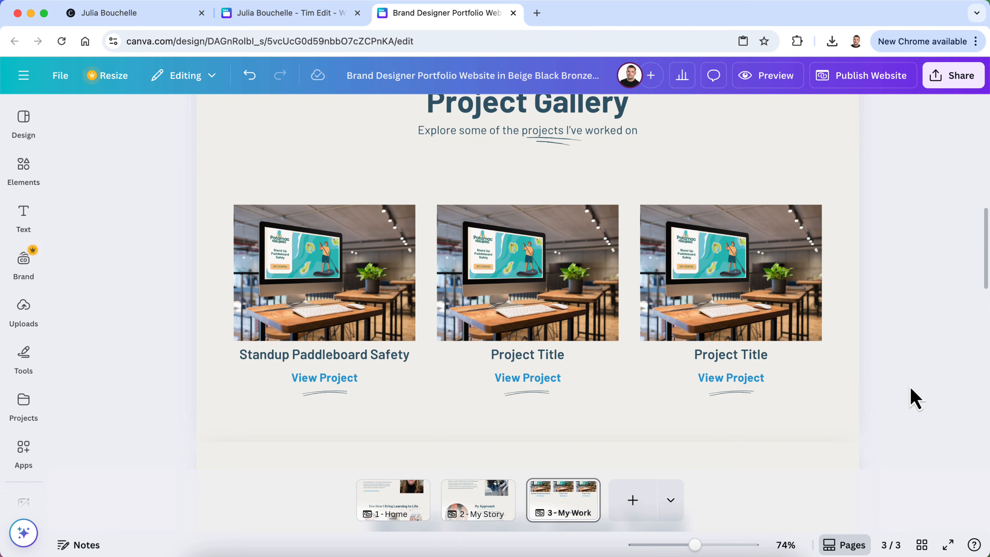
Remove the 1 - Home (Section 2) links from the second and third View Project buttons
click(546, 378)
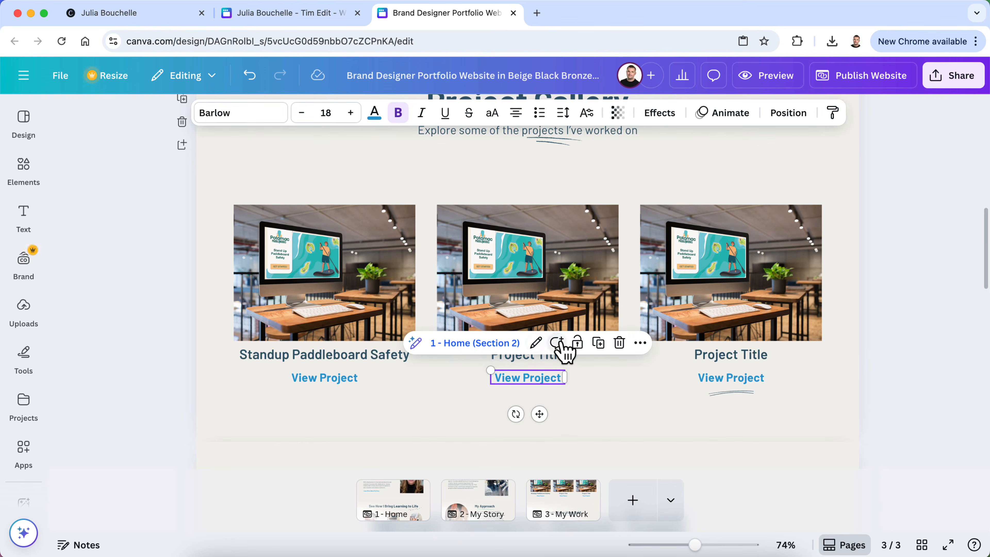
click(542, 342)
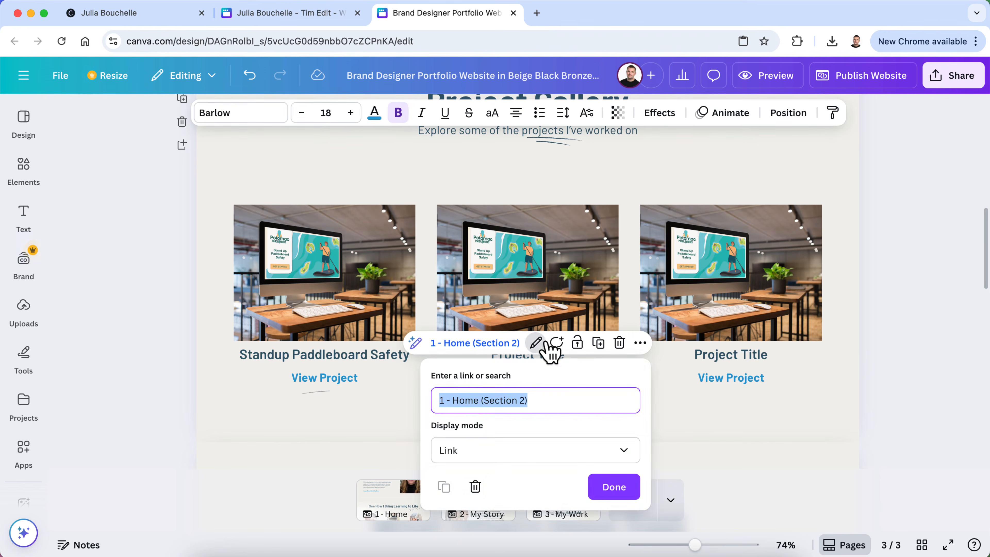
click(475, 486)
click(750, 384)
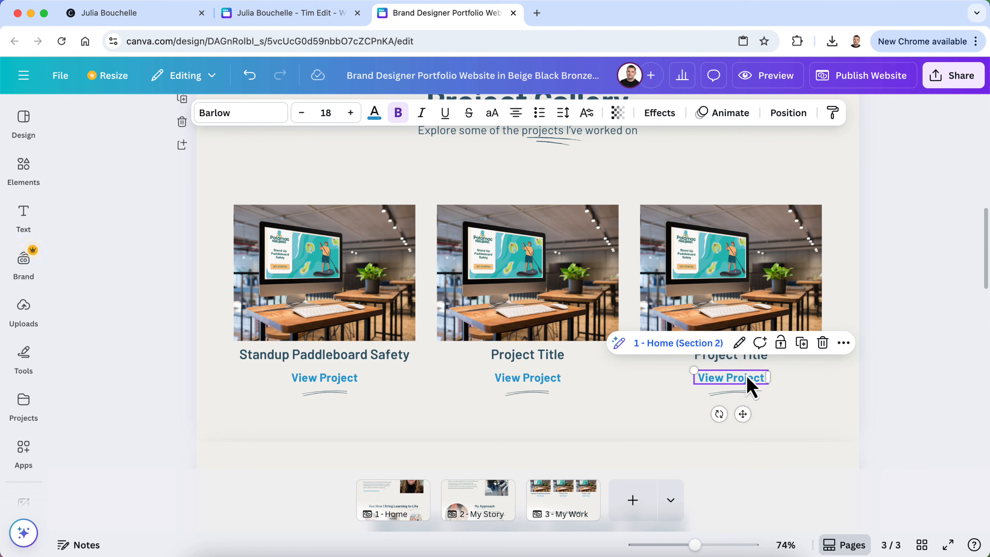
click(739, 343)
click(677, 488)
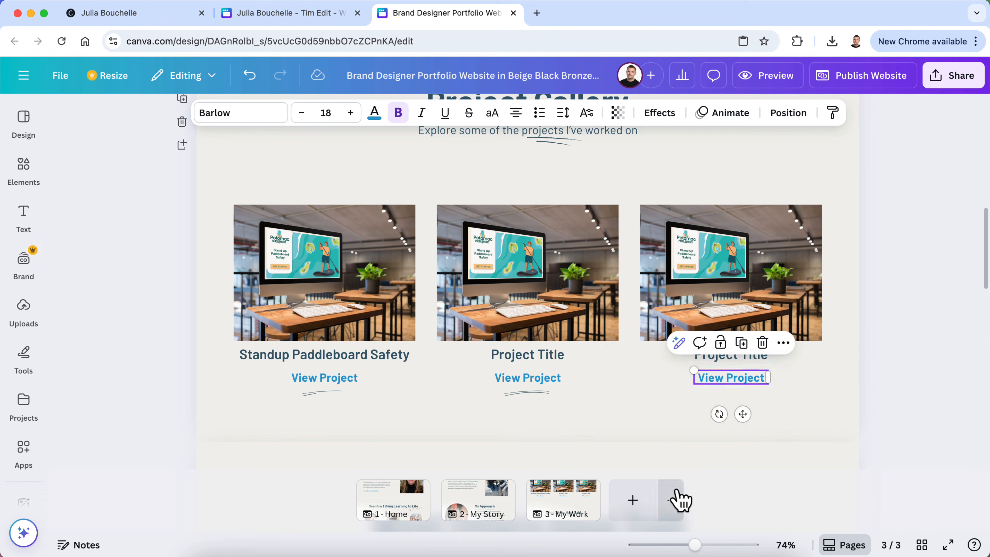
click(555, 382)
click(762, 384)
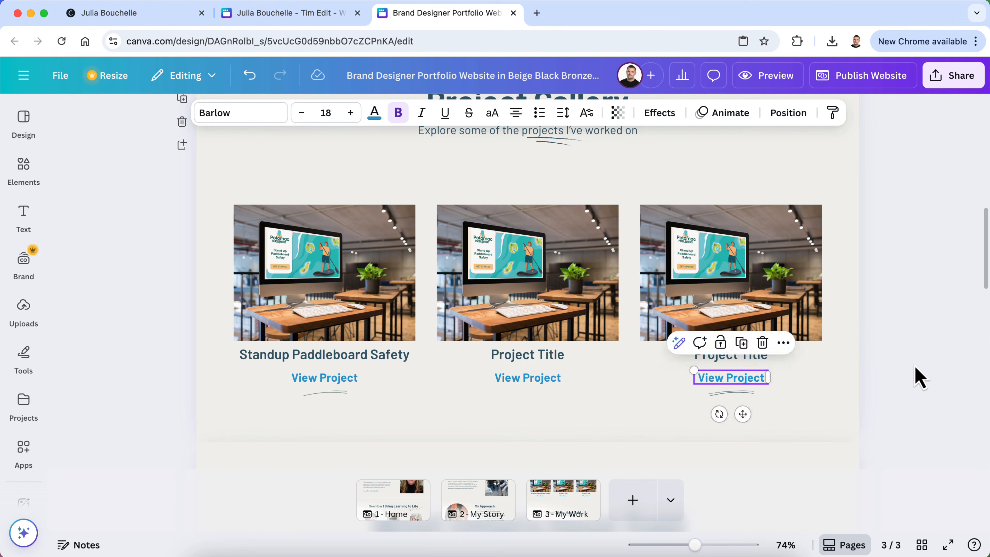
click(920, 377)
scroll(335, 394, up, 5)
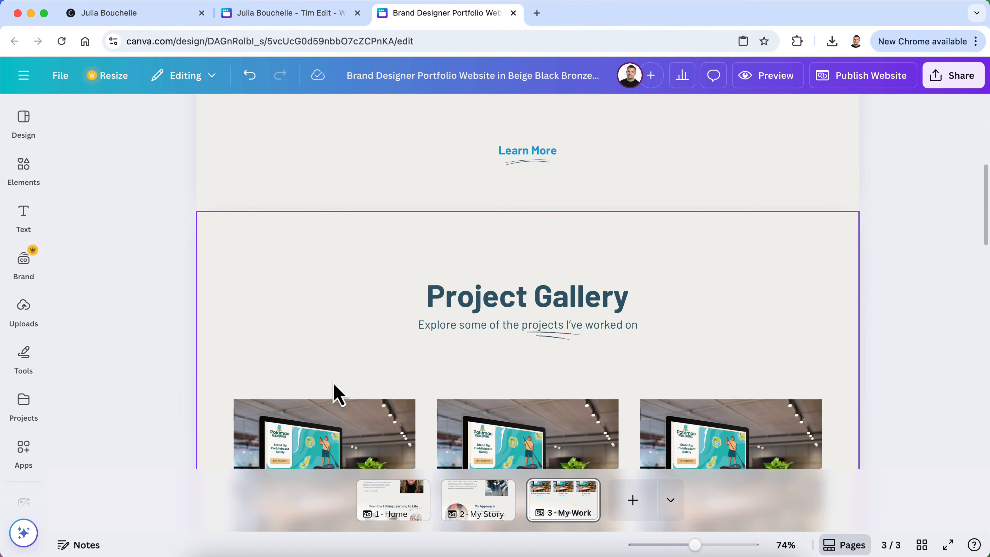
Review the three-tile Project Gallery, then open the Design panel of website templates
click(557, 342)
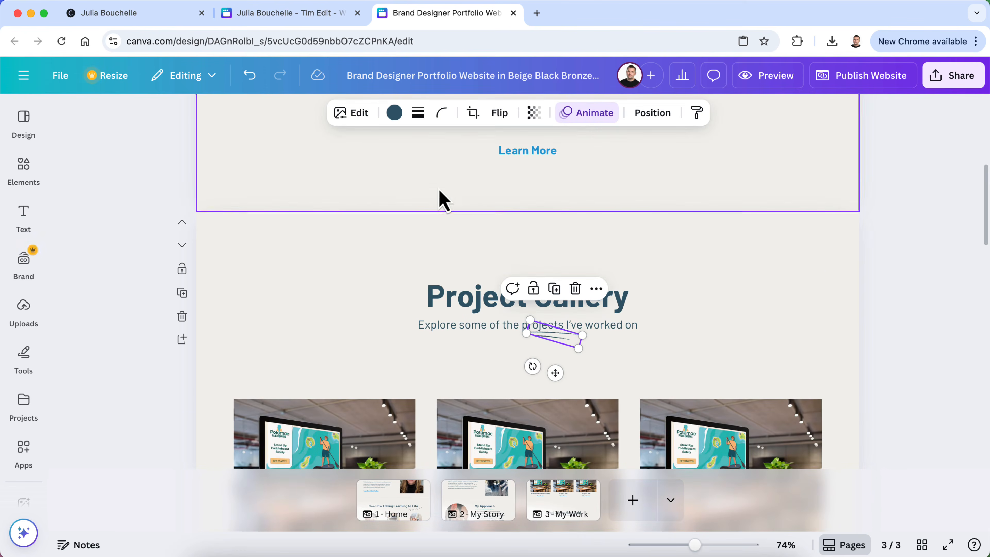
scroll(394, 320, down, 5)
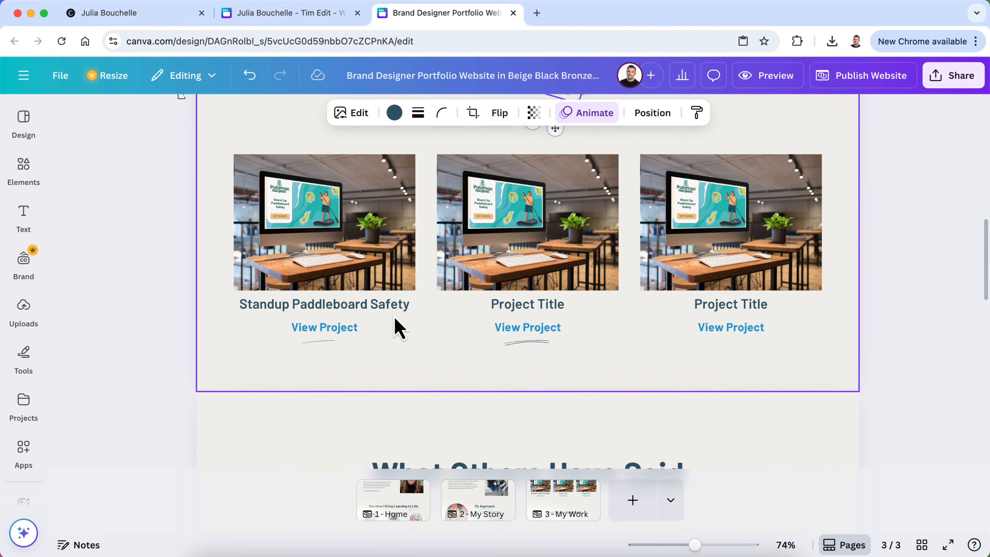
scroll(394, 322, up, 2)
scroll(395, 327, up, 2)
click(908, 265)
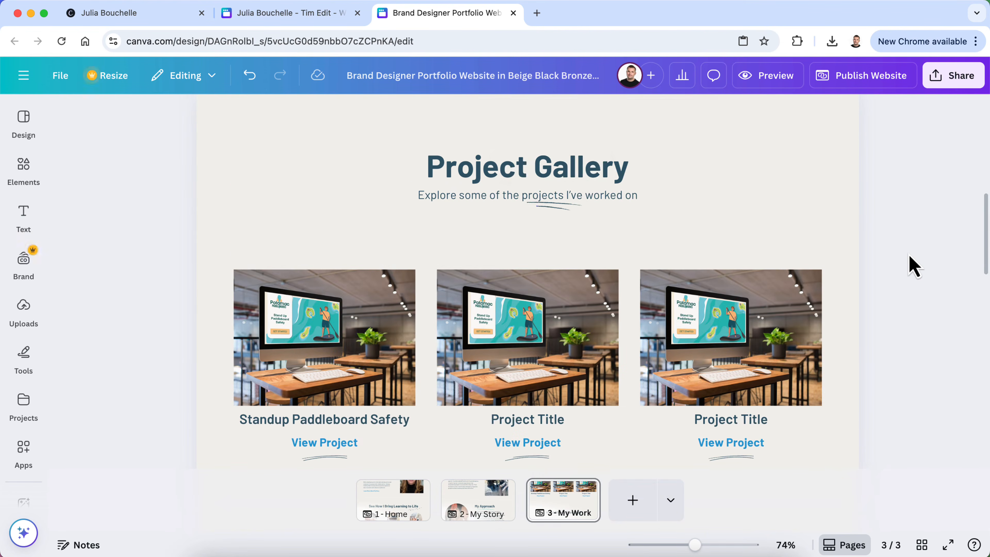
scroll(910, 258, up, 10)
scroll(909, 257, down, 3)
scroll(910, 265, down, 15)
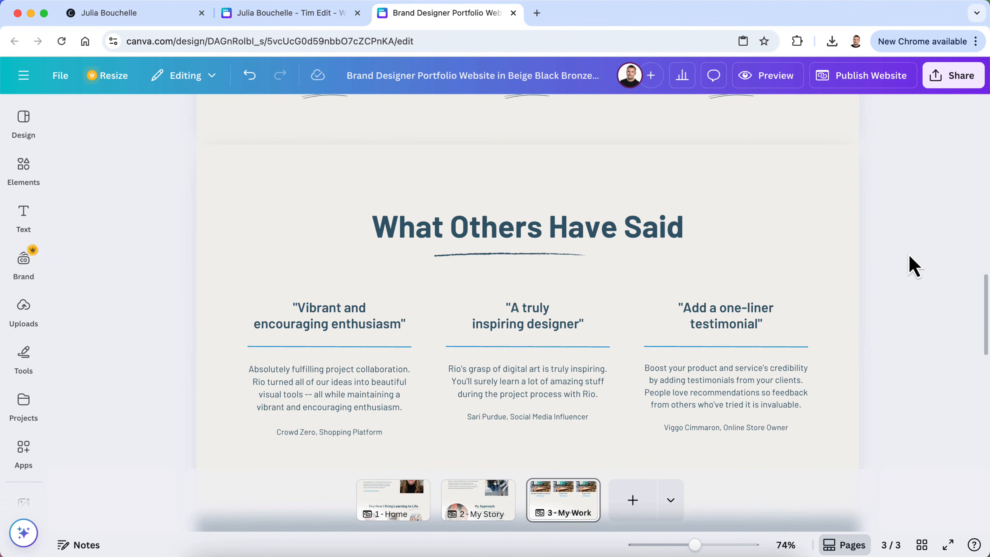
scroll(545, 348, down, 4)
scroll(545, 348, up, 5)
scroll(545, 348, up, 4)
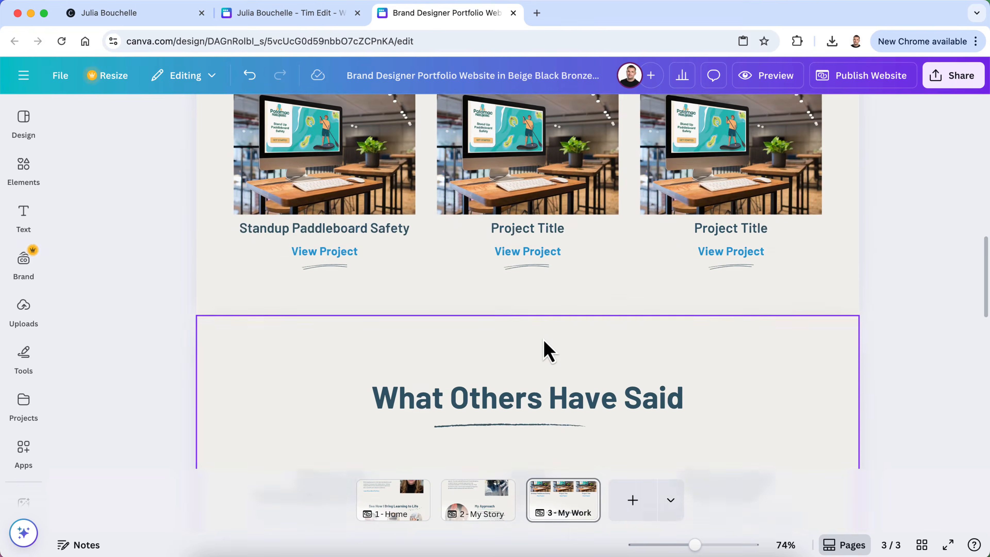
scroll(336, 219, up, 2)
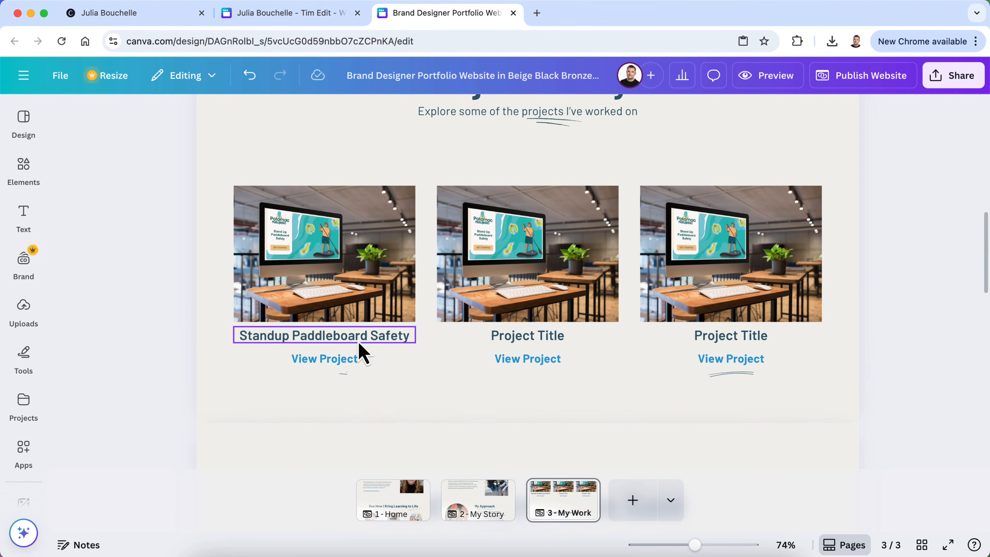
scroll(362, 353, up, 10)
scroll(362, 352, down, 2)
scroll(362, 353, down, 8)
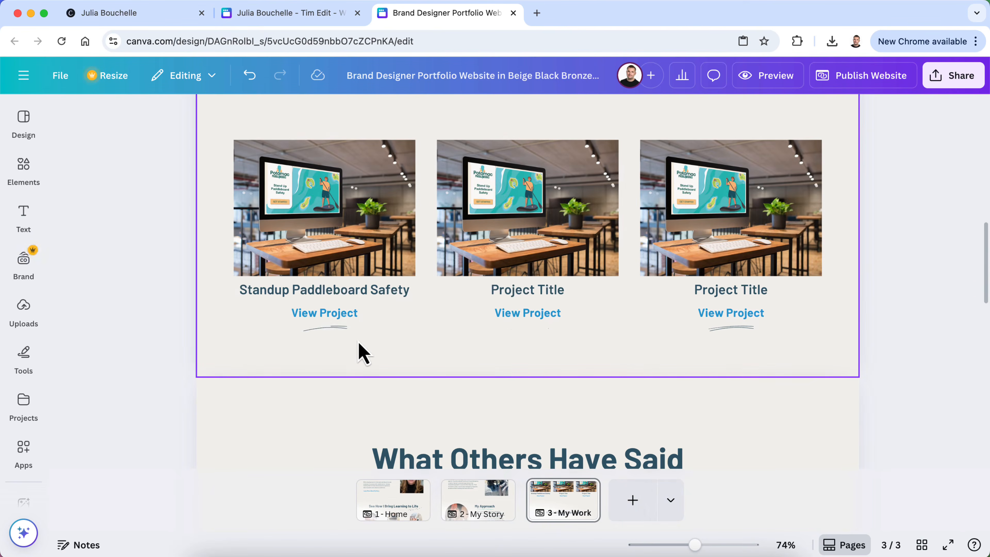
click(26, 119)
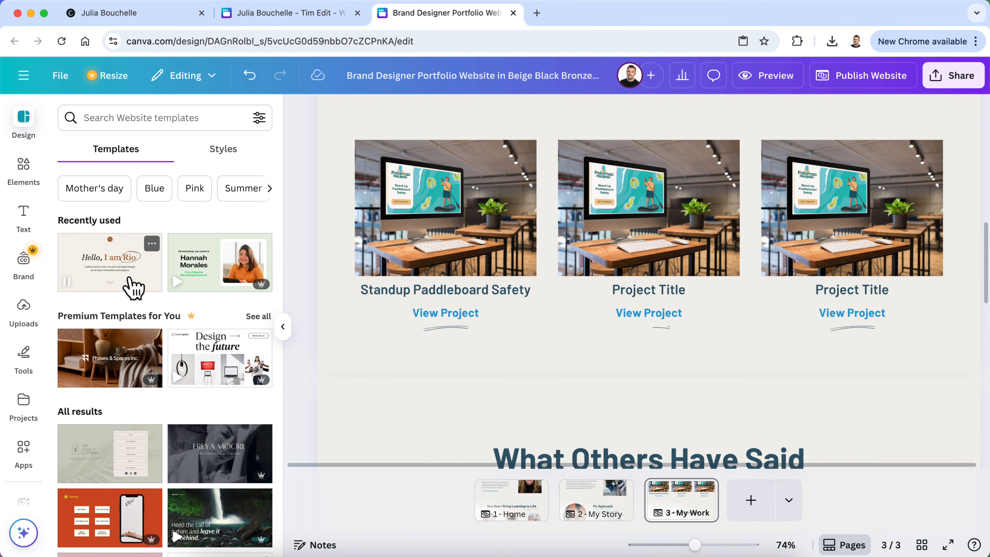
Preview the nine pages of the recently used portfolio template, then collapse the templates panel
click(152, 244)
click(143, 215)
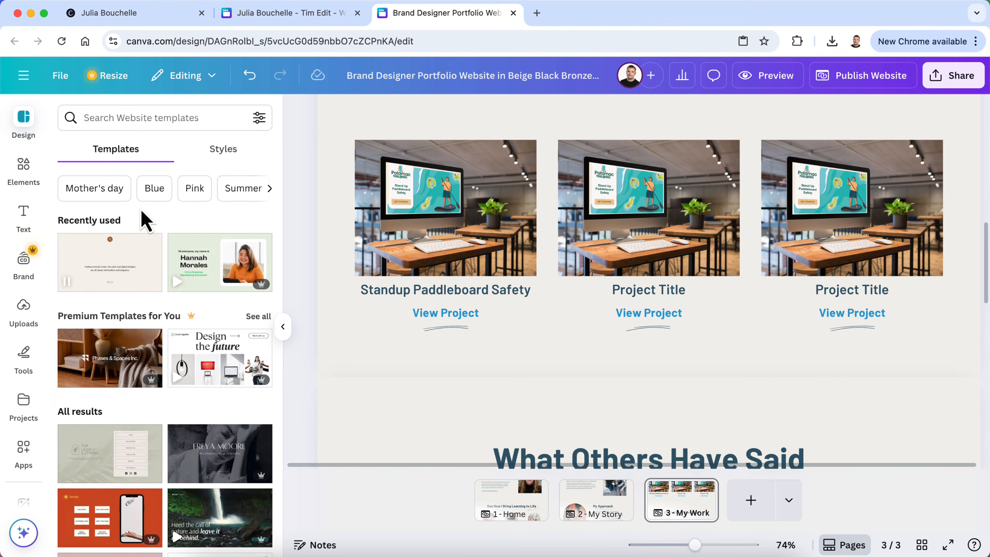
click(122, 276)
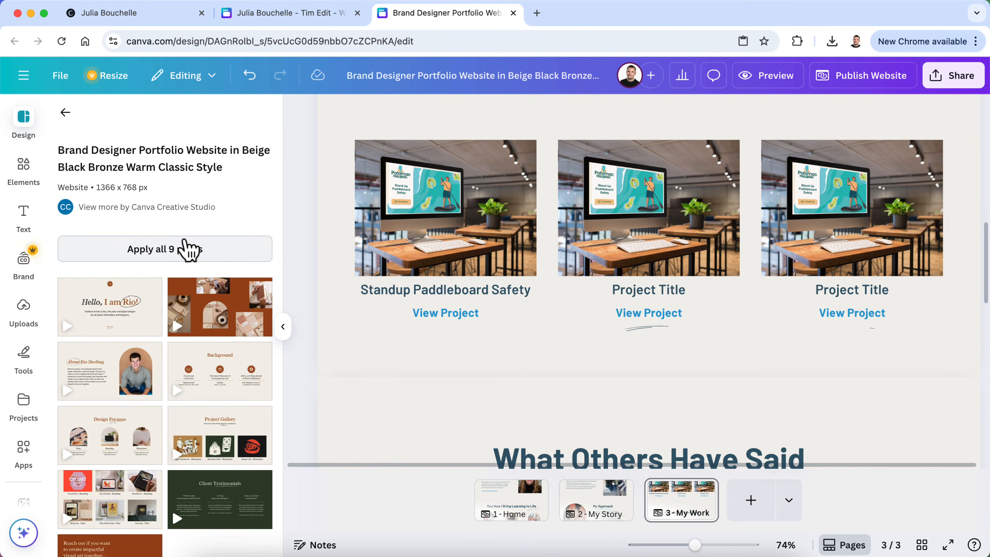
scroll(181, 332, down, 3)
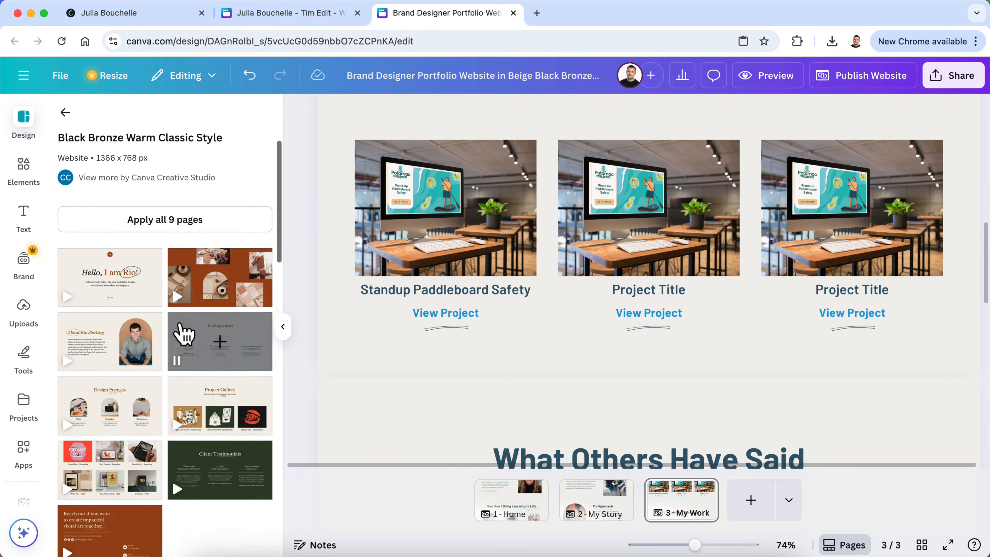
scroll(210, 486, down, 3)
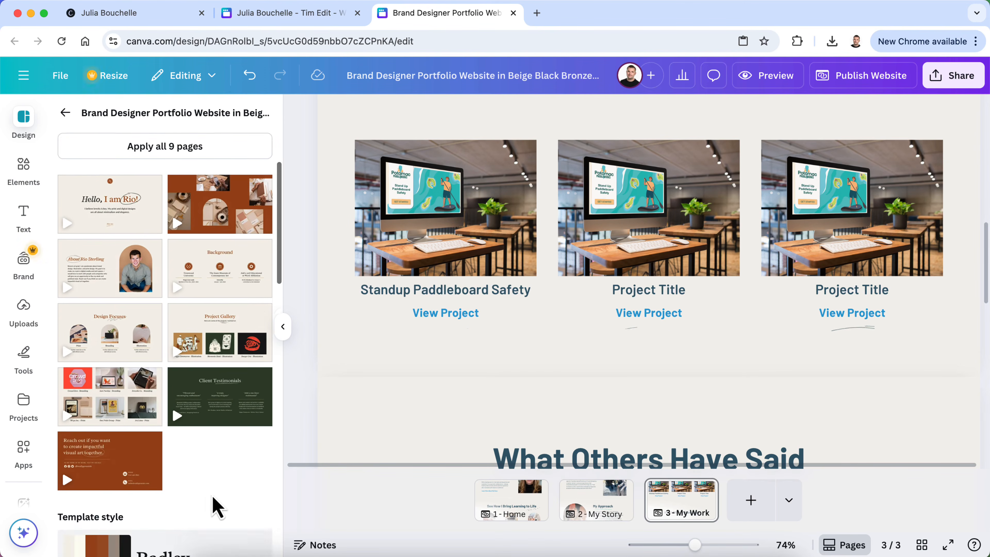
scroll(216, 505, down, 5)
scroll(216, 505, up, 5)
scroll(216, 505, up, 2)
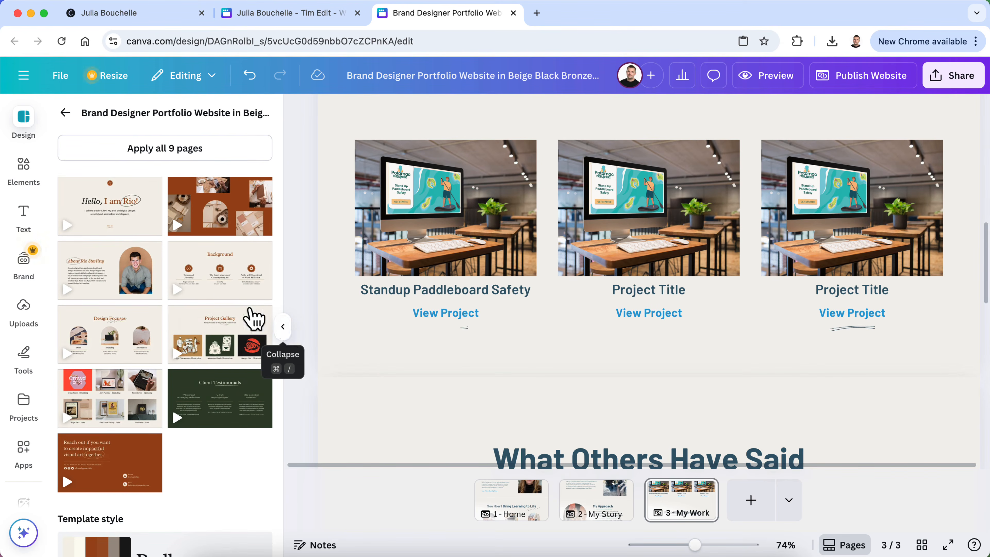
click(281, 329)
Scroll through the eLearning Course page in the Tim Edit design, then return to Brand Designer Portfolio
click(266, 15)
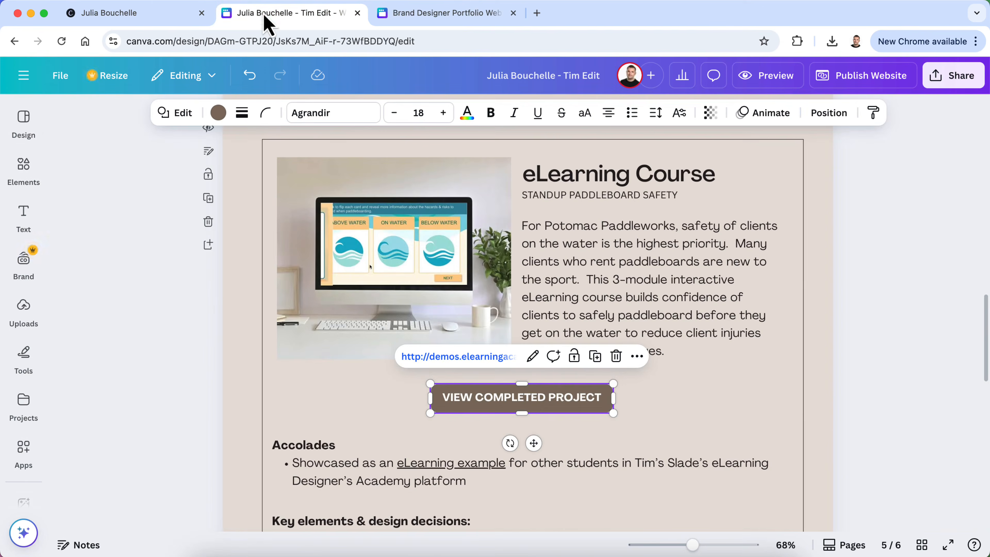
click(172, 304)
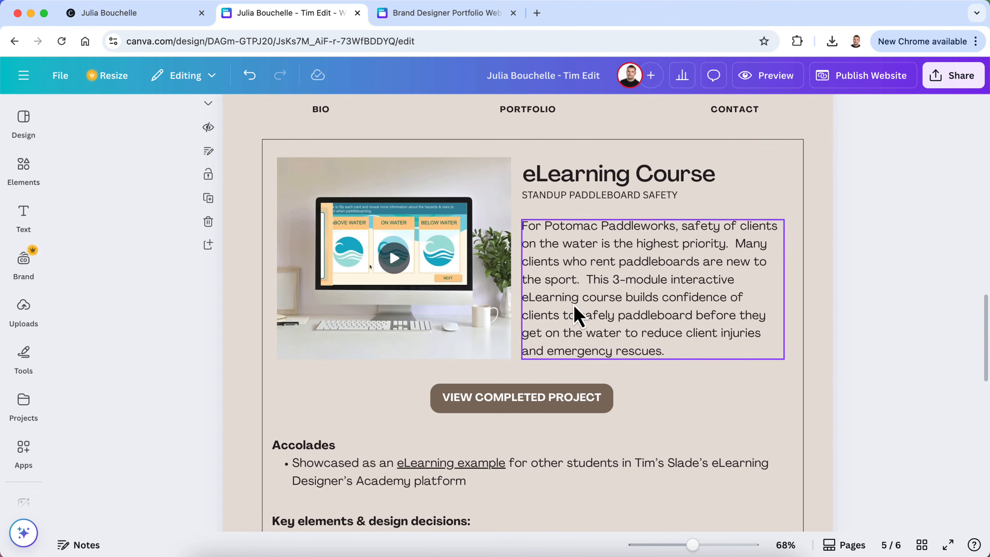
scroll(515, 409, down, 10)
scroll(528, 416, down, 1)
scroll(526, 415, down, 2)
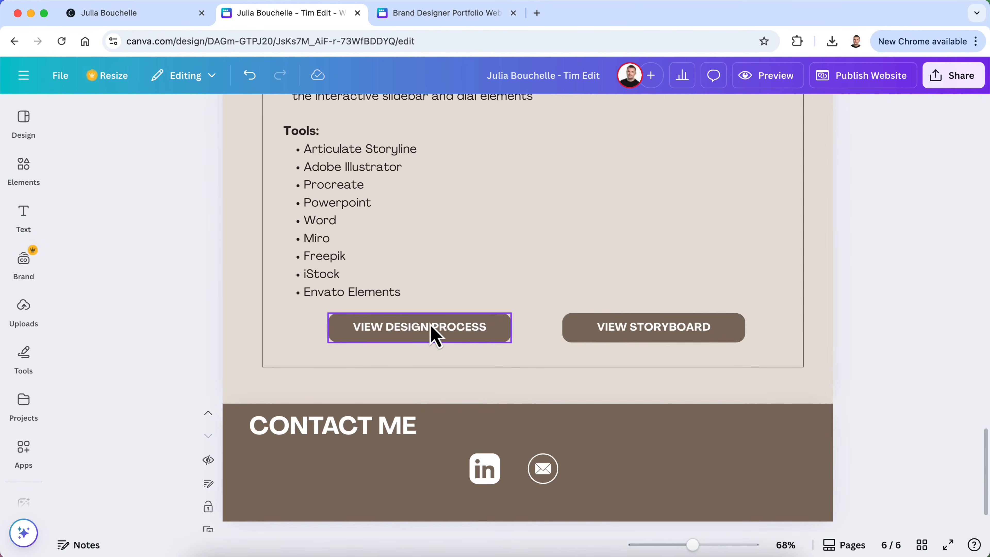
scroll(663, 364, up, 9)
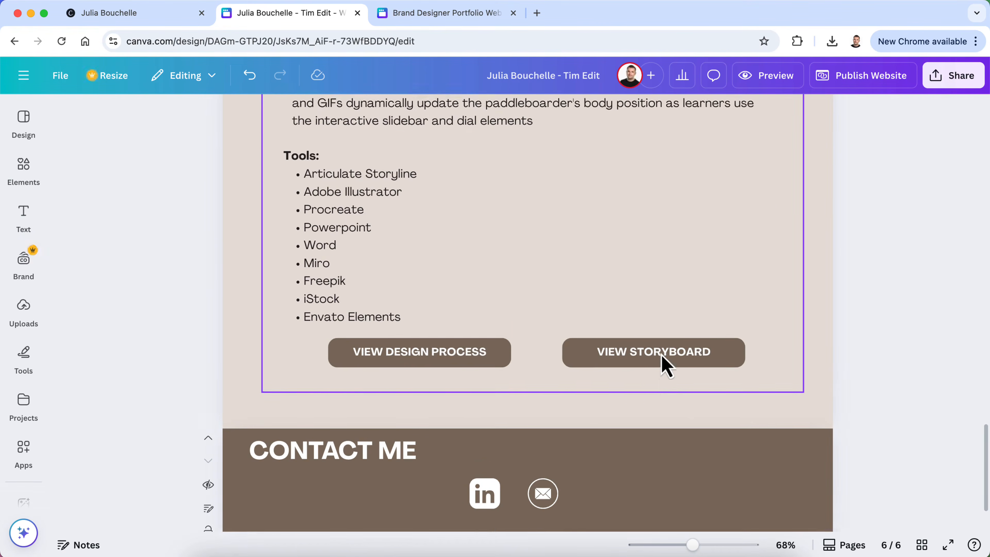
scroll(665, 367, up, 4)
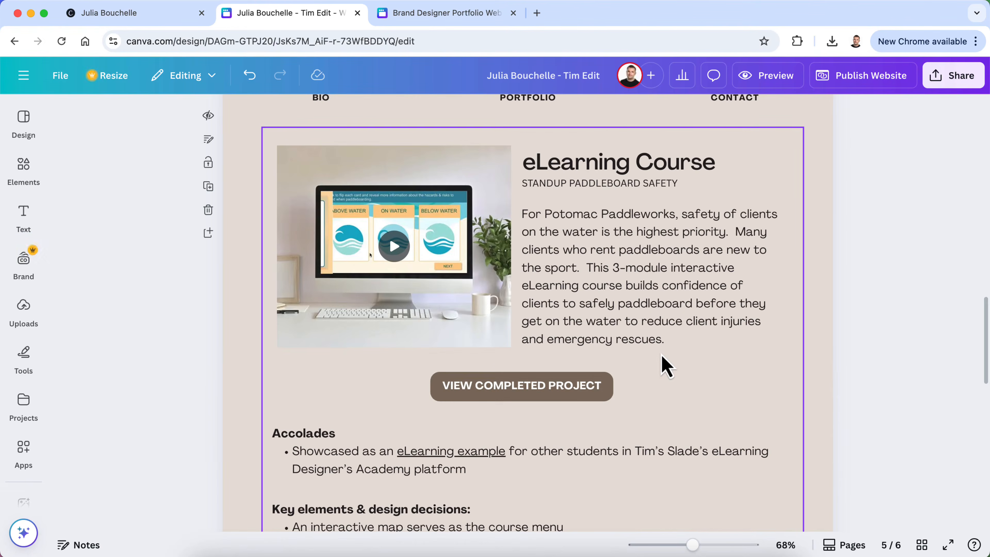
click(447, 20)
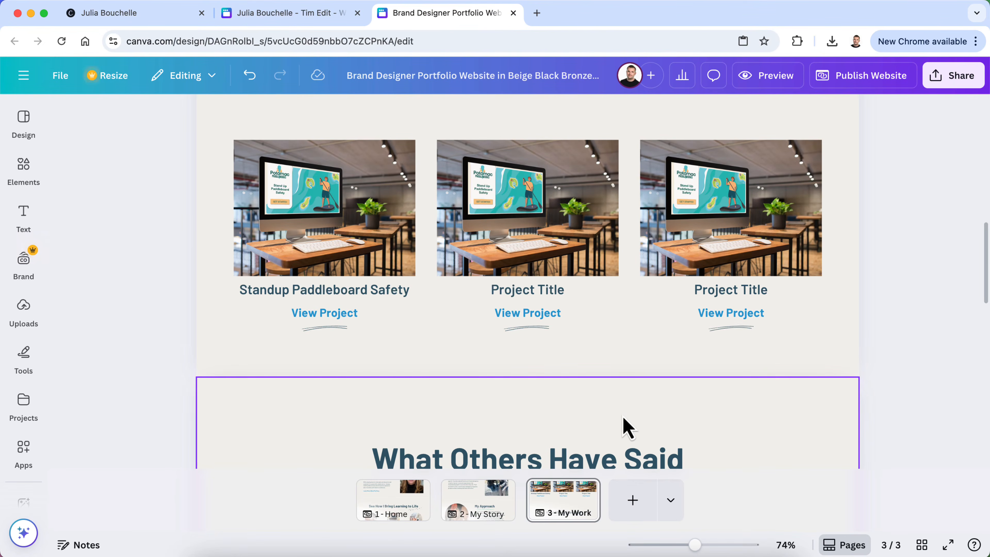
scroll(625, 427, up, 11)
scroll(625, 427, down, 9)
scroll(625, 427, down, 16)
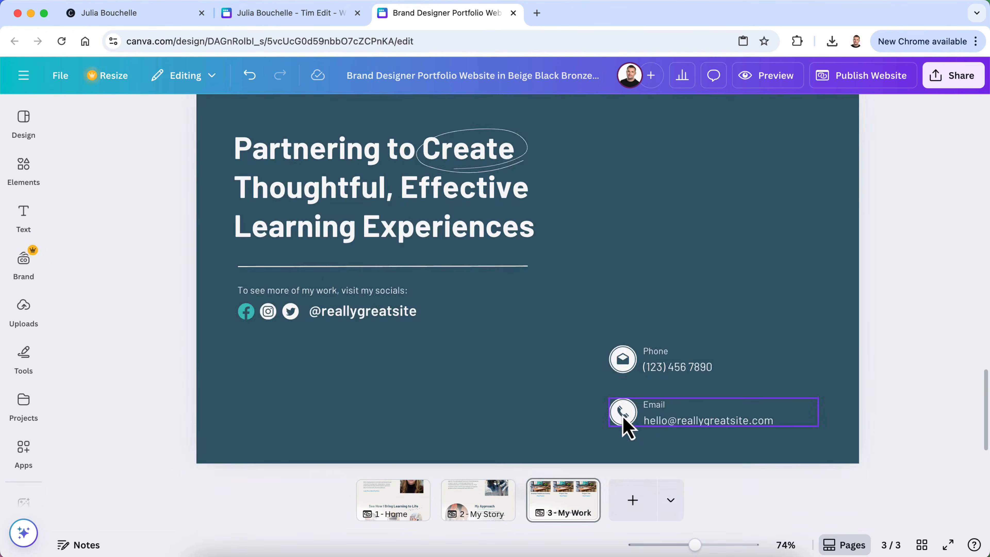
click(485, 487)
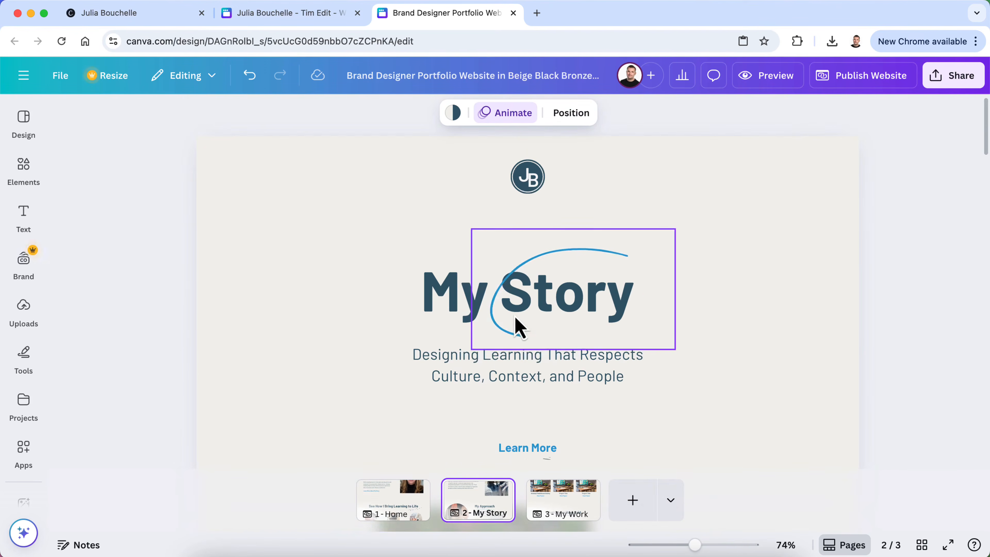
click(382, 506)
scroll(482, 353, down, 5)
scroll(483, 353, down, 4)
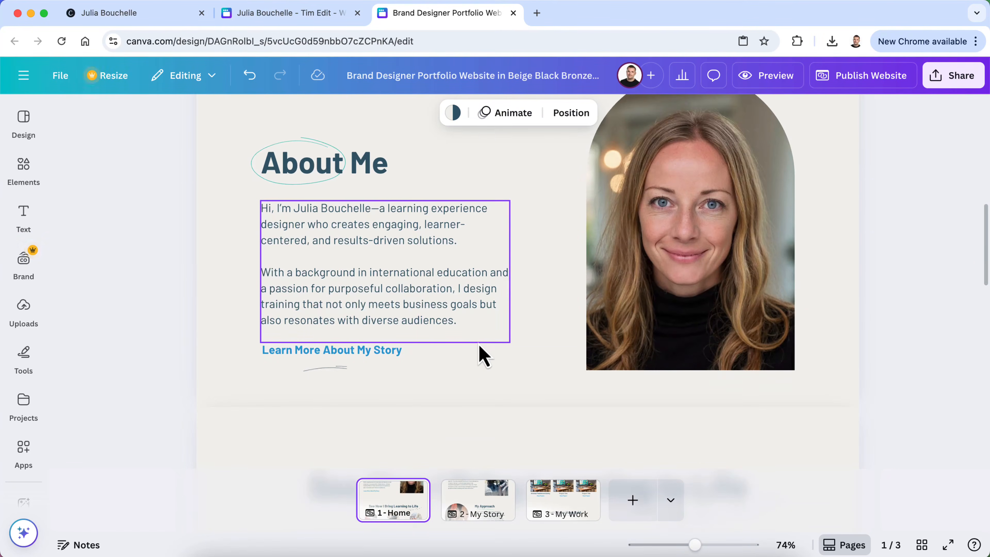
scroll(483, 354, down, 12)
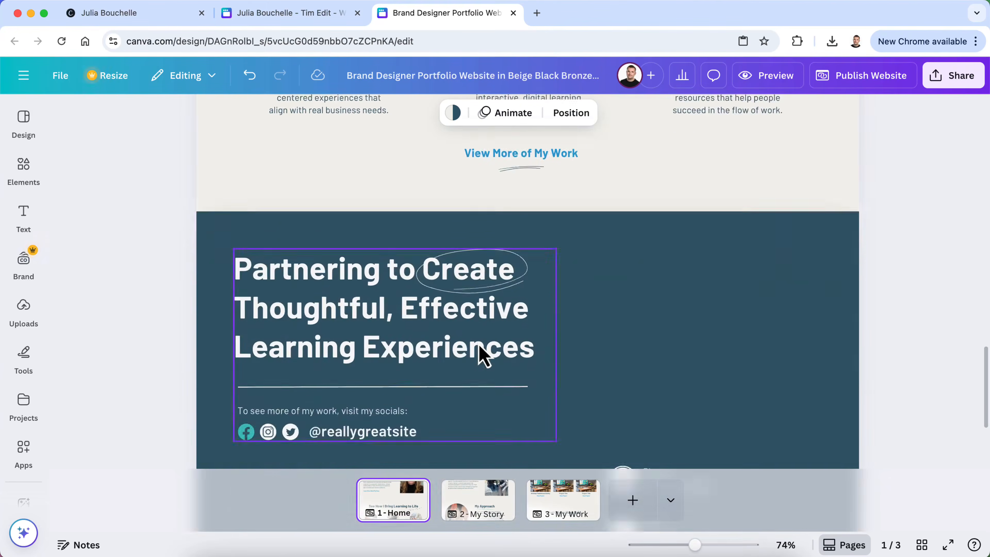
scroll(483, 354, up, 9)
scroll(482, 354, down, 2)
scroll(482, 354, up, 8)
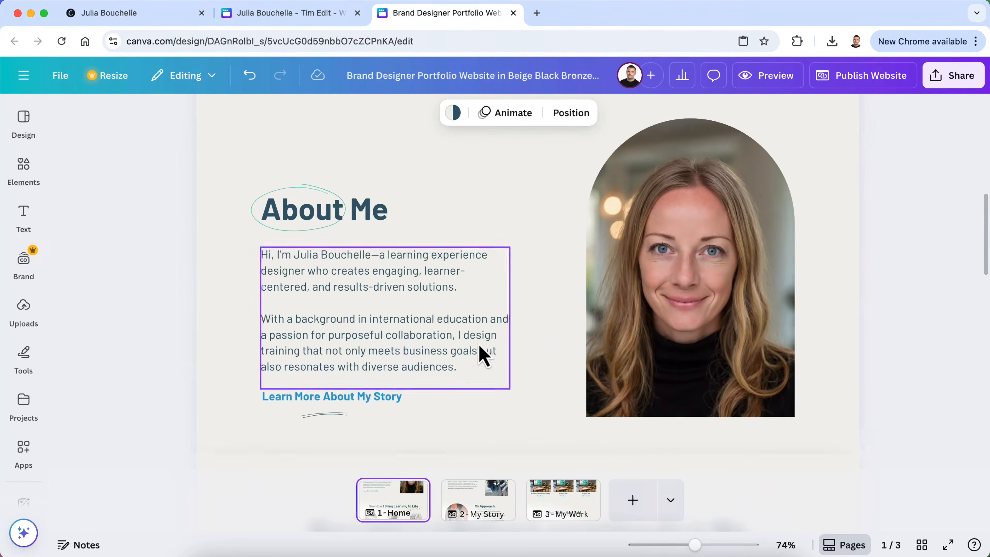
scroll(508, 320, up, 3)
scroll(554, 409, up, 1)
click(563, 510)
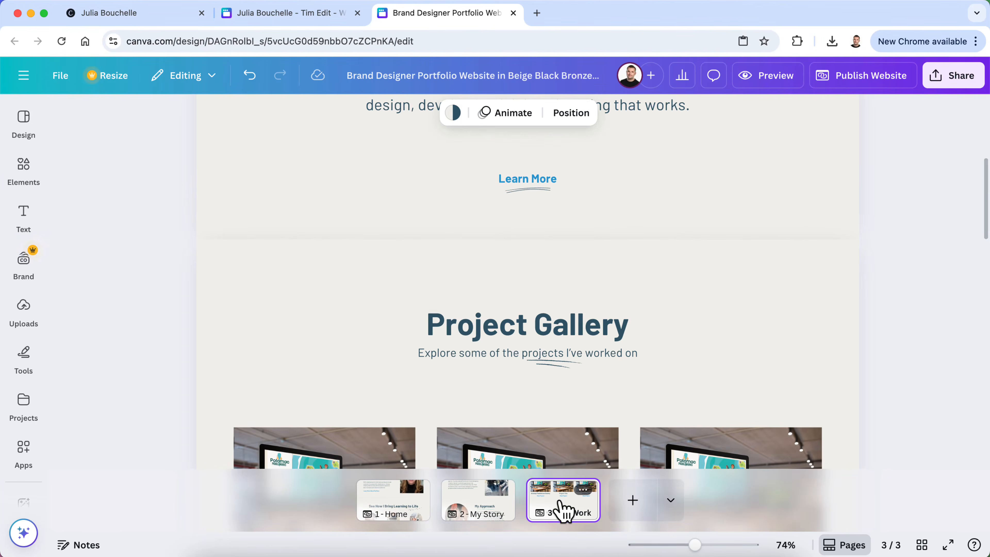
Duplicate the My Work page and name the new fourth page 'Paddleboard Safety Project'
click(584, 490)
click(639, 246)
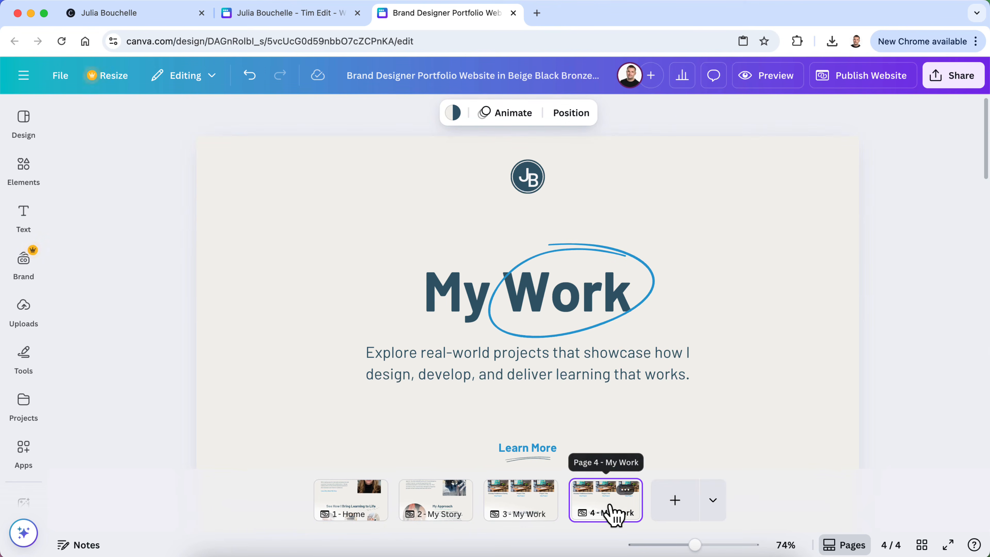
click(625, 490)
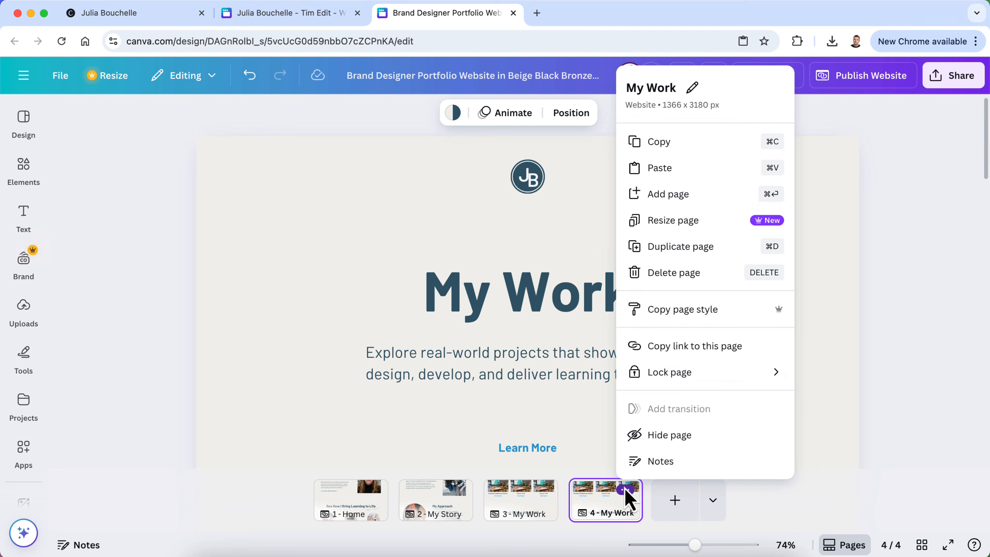
drag(676, 91, 659, 90)
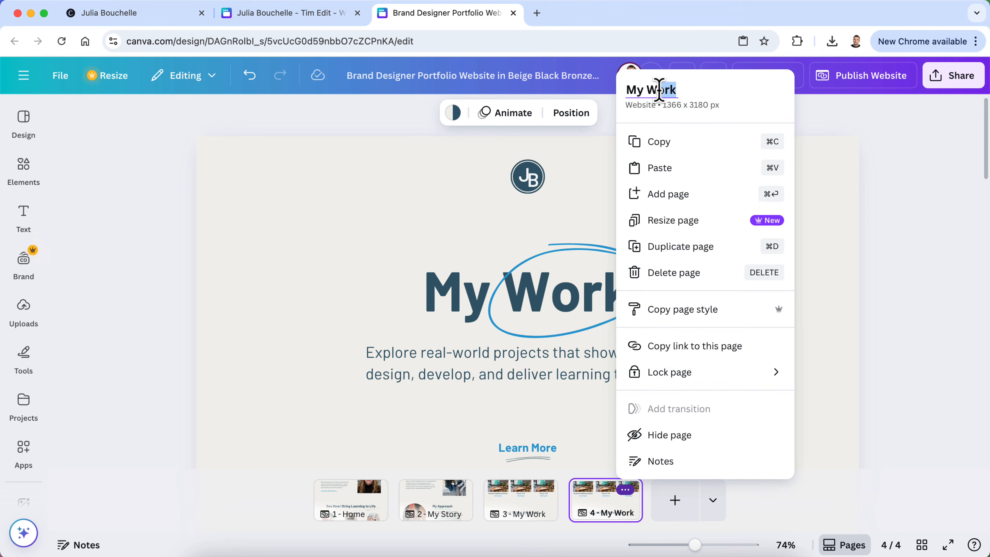
text(Paddleboard Saf)
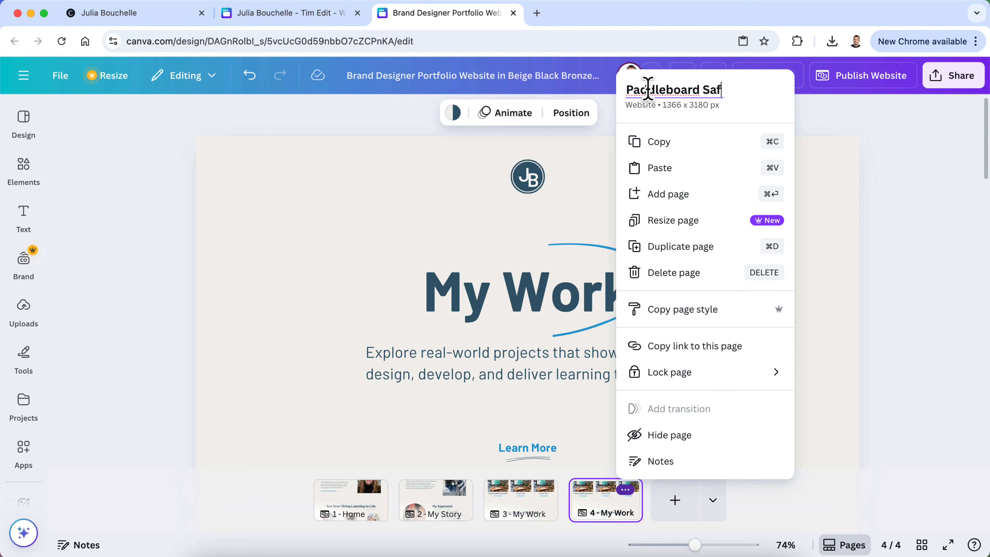
key(Return)
Reopen page 4's options to check the 'Paddleboard Safety Project' name, then close them
click(650, 75)
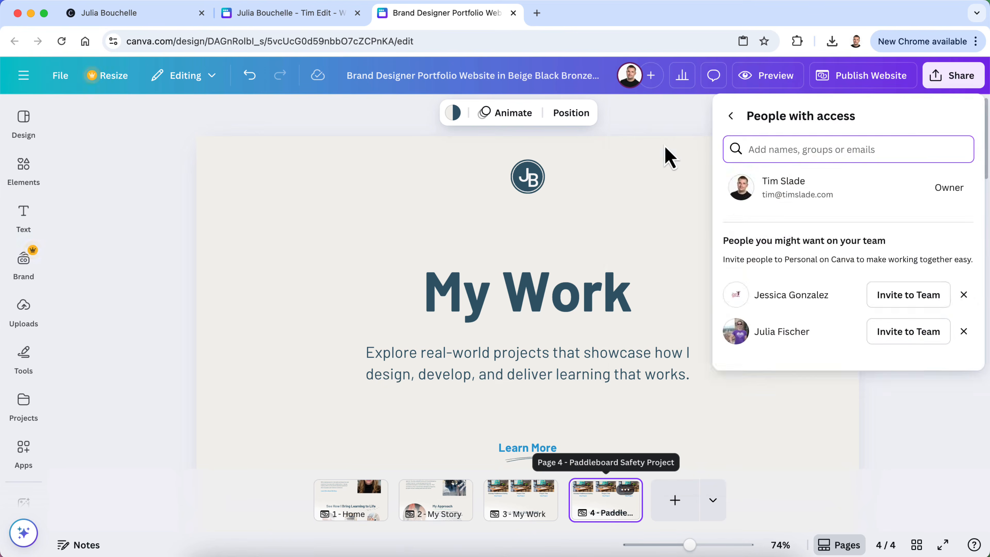
click(672, 172)
click(625, 490)
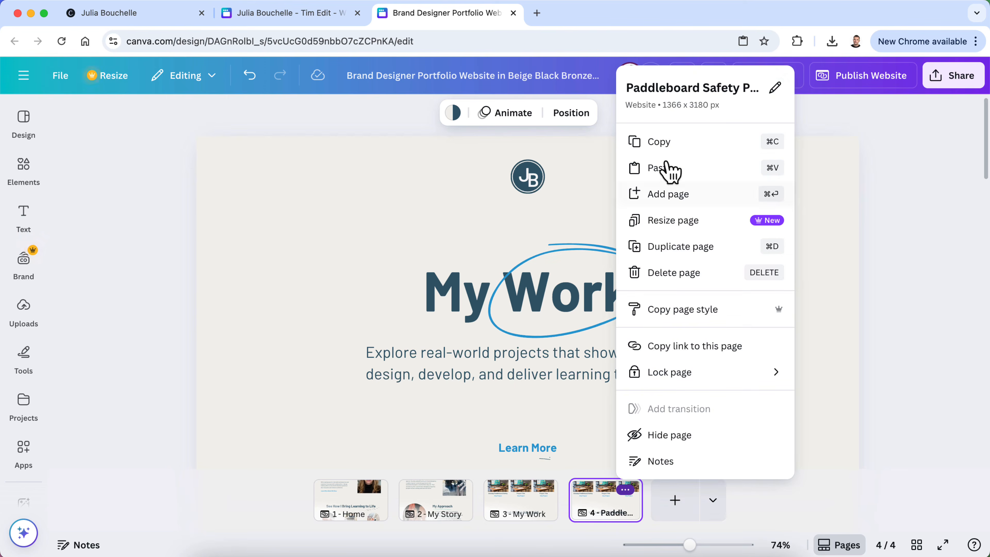
click(775, 88)
right_click(644, 88)
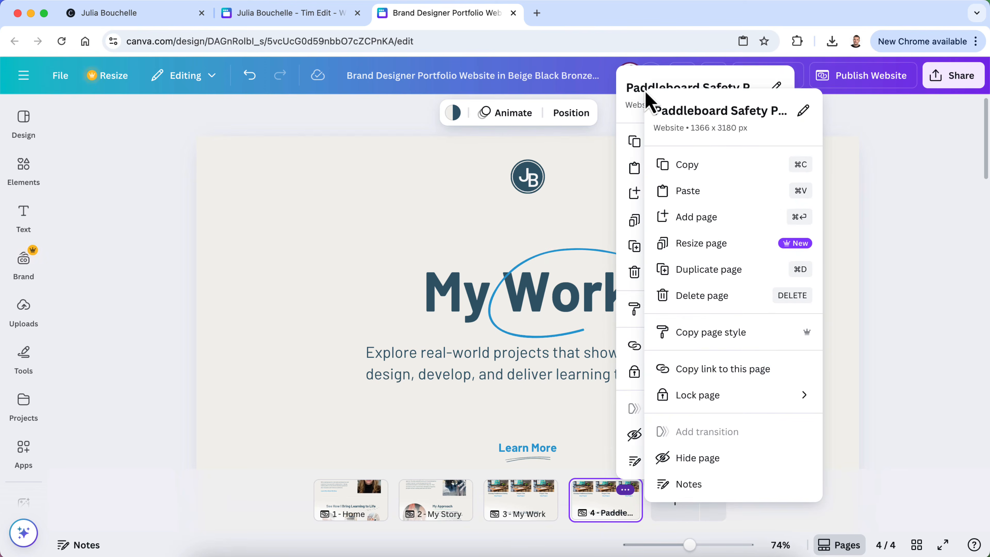
click(638, 96)
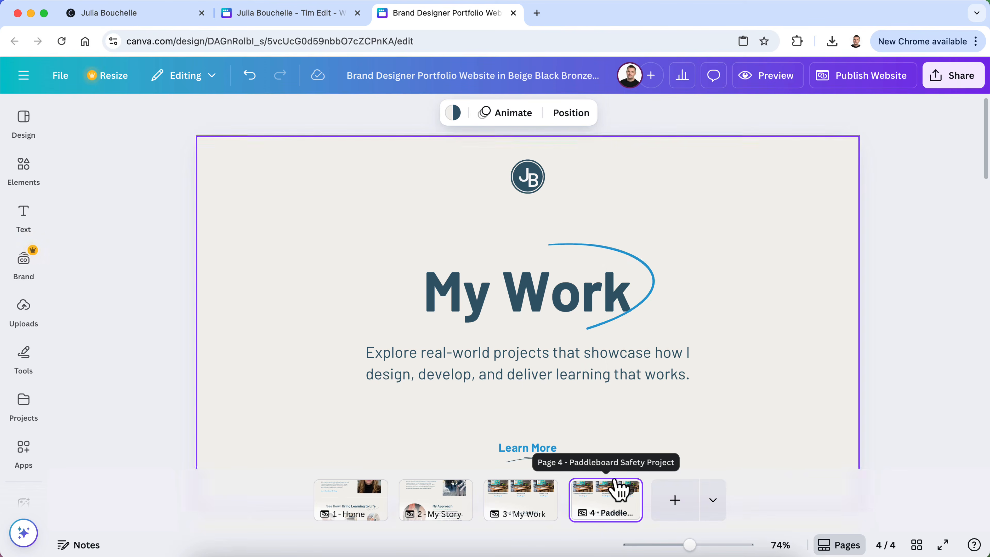
click(945, 398)
Scroll the Paddleboard Safety Project page and bring up the template's page designs
scroll(945, 398, down, 5)
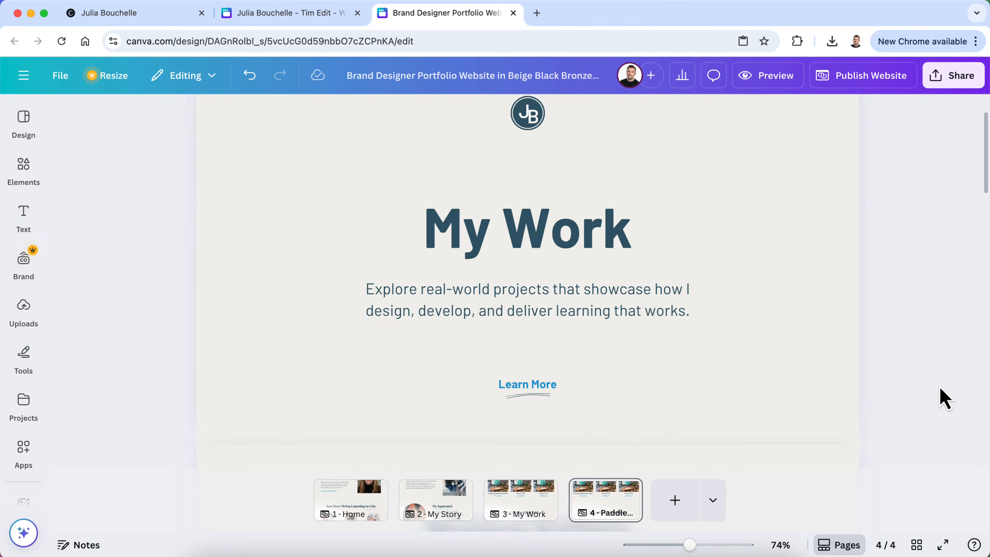
scroll(945, 397, down, 8)
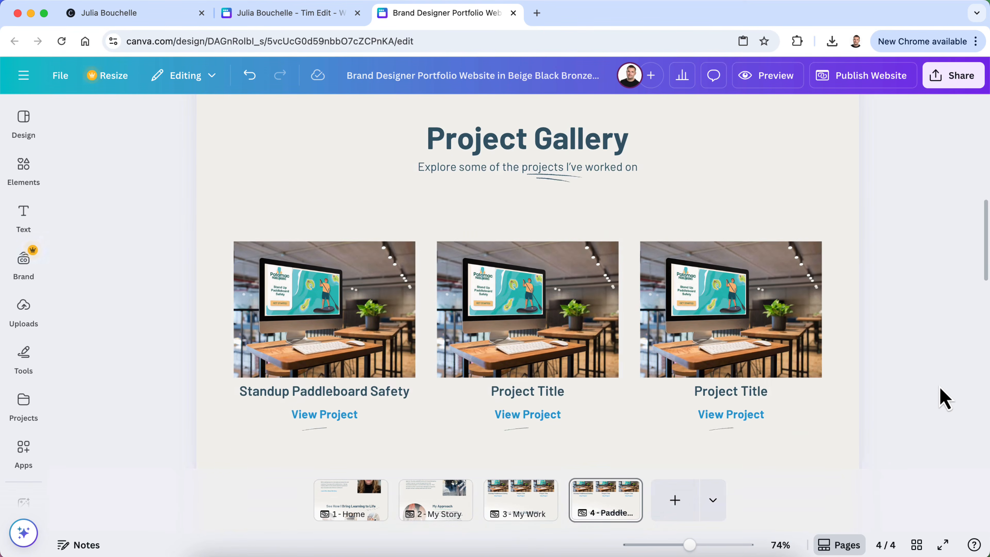
scroll(944, 398, down, 10)
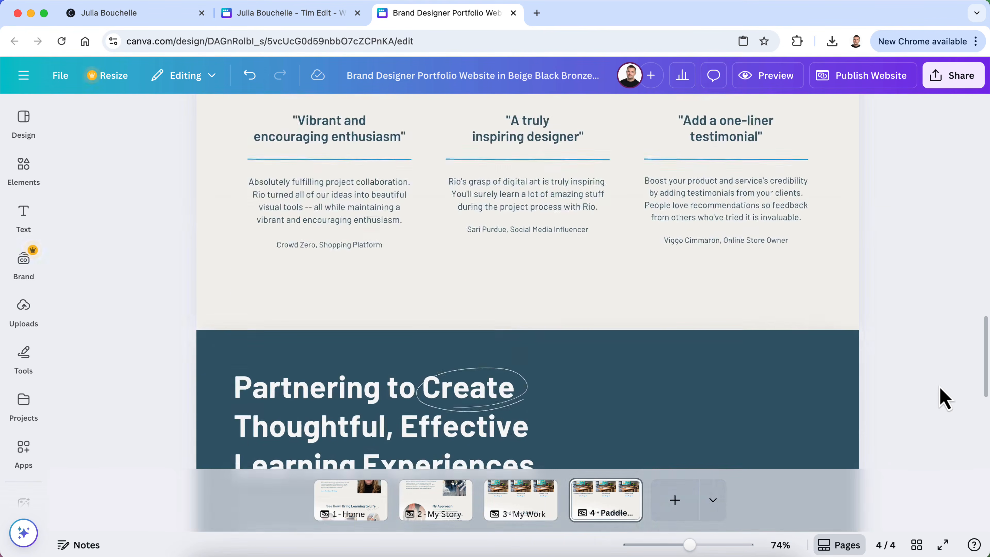
scroll(945, 397, up, 15)
scroll(945, 397, up, 8)
scroll(945, 398, down, 4)
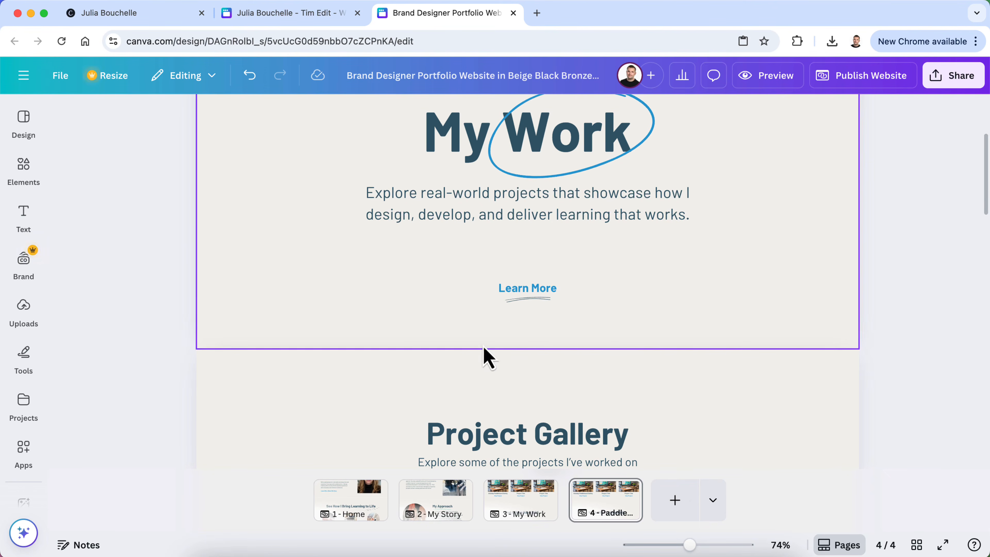
click(28, 122)
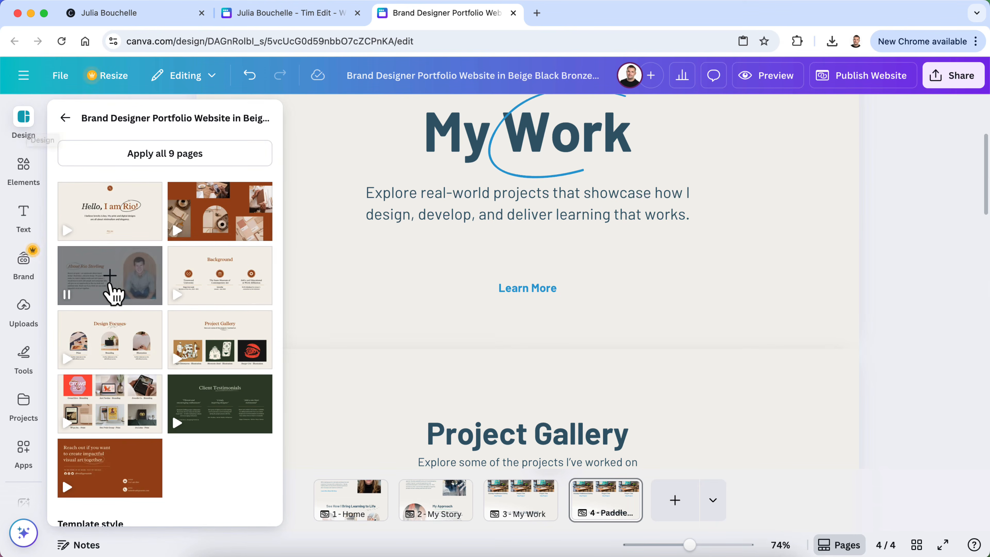
Try adding the 'About Rio Sterling' template page, dismissing the add-page prompt each time
click(112, 285)
click(403, 297)
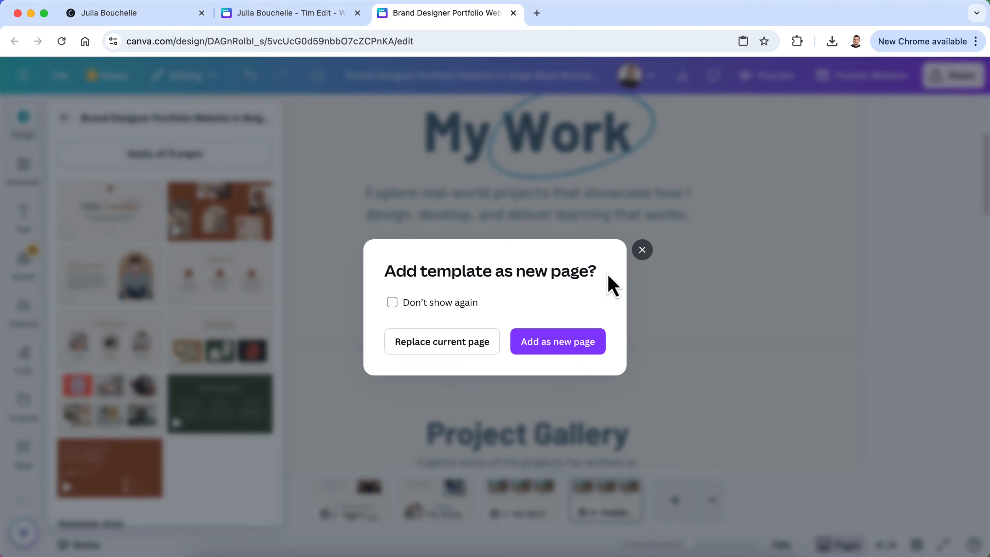
click(642, 250)
drag(126, 280, 449, 343)
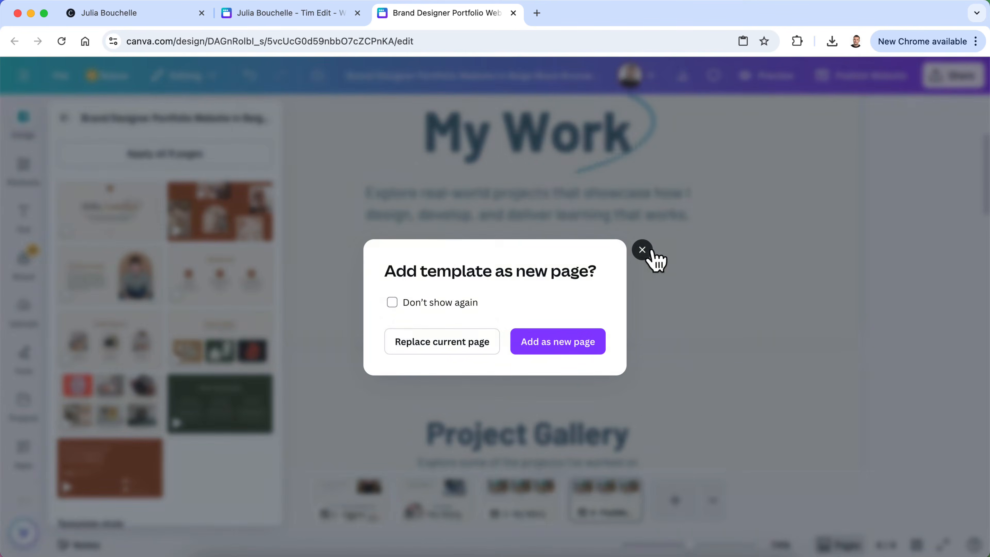
click(646, 251)
Add a new blank section below the footer of page 4
scroll(134, 407, down, 8)
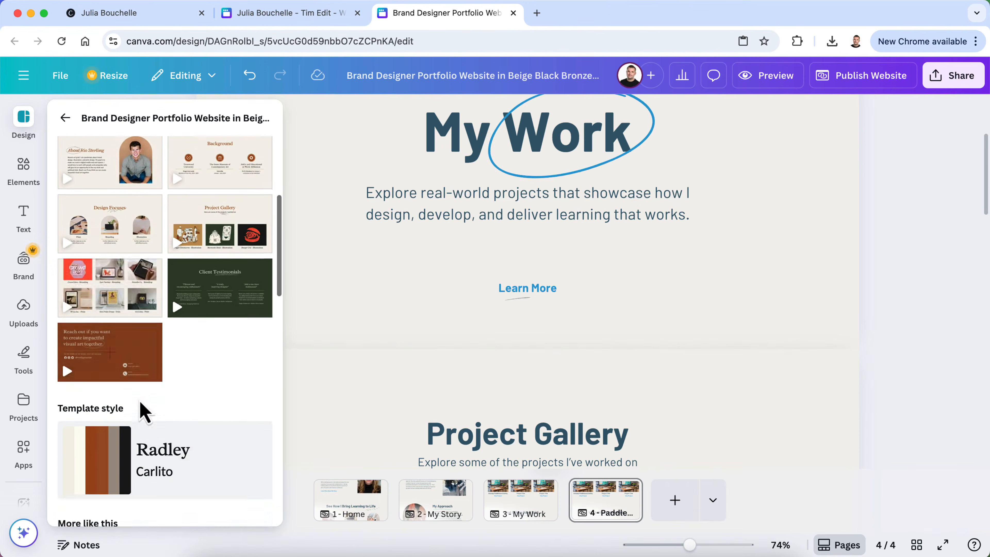
scroll(141, 404, up, 8)
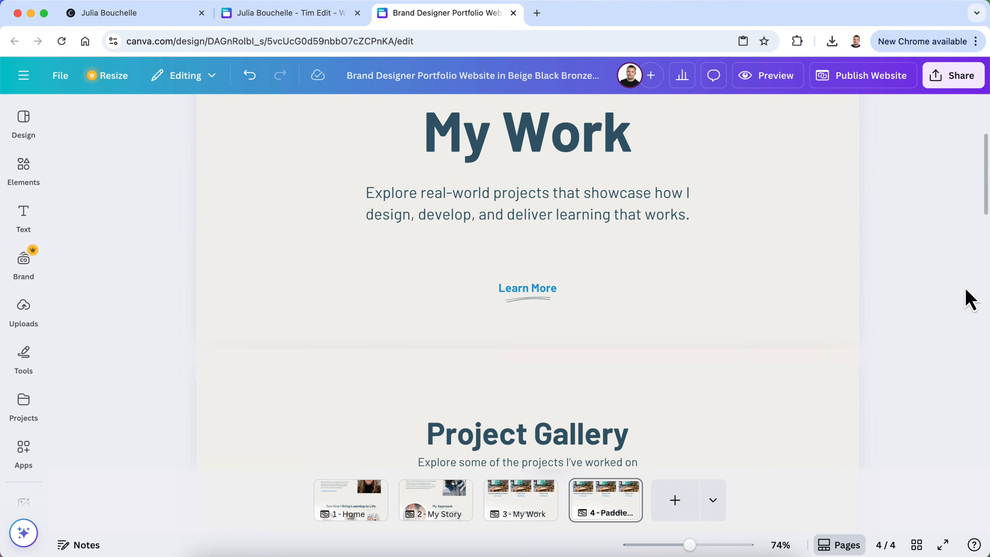
scroll(933, 306, down, 1)
scroll(937, 316, down, 10)
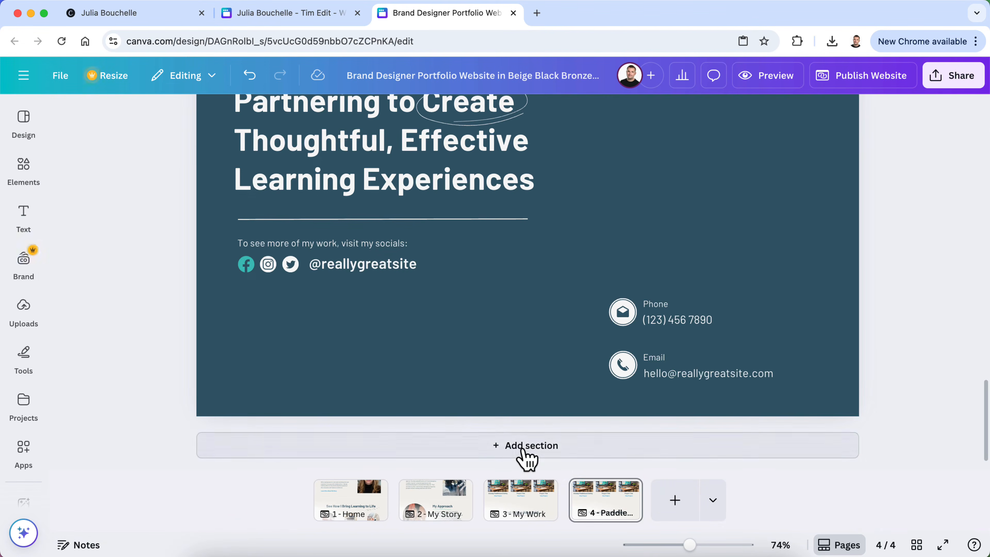
click(526, 457)
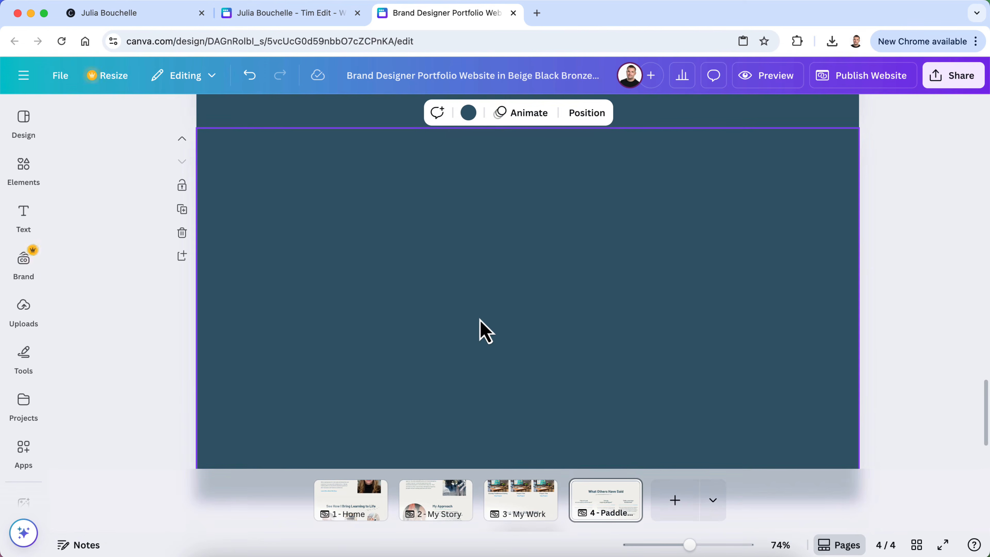
scroll(487, 332, down, 2)
scroll(486, 331, up, 1)
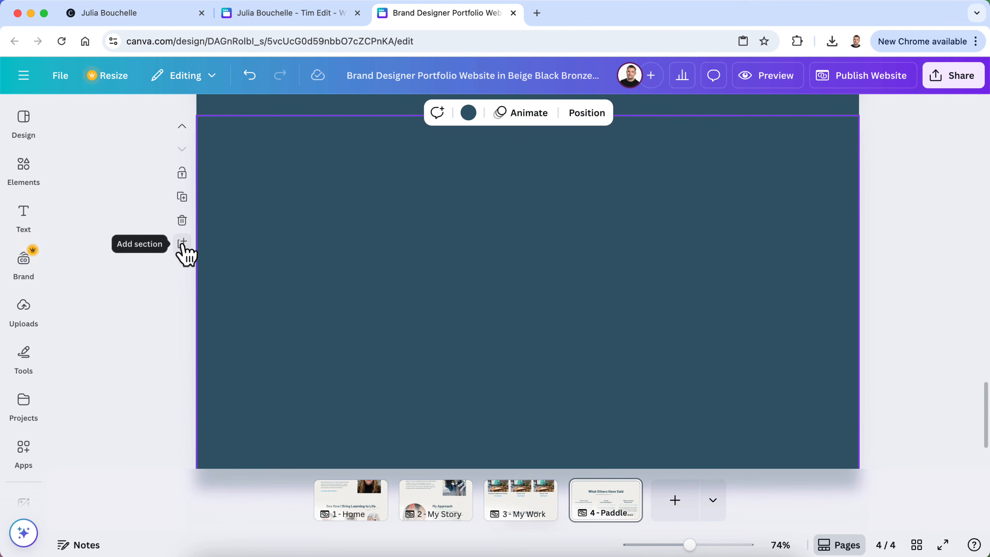
Copy the About Me section from the Home page
scroll(365, 365, down, 2)
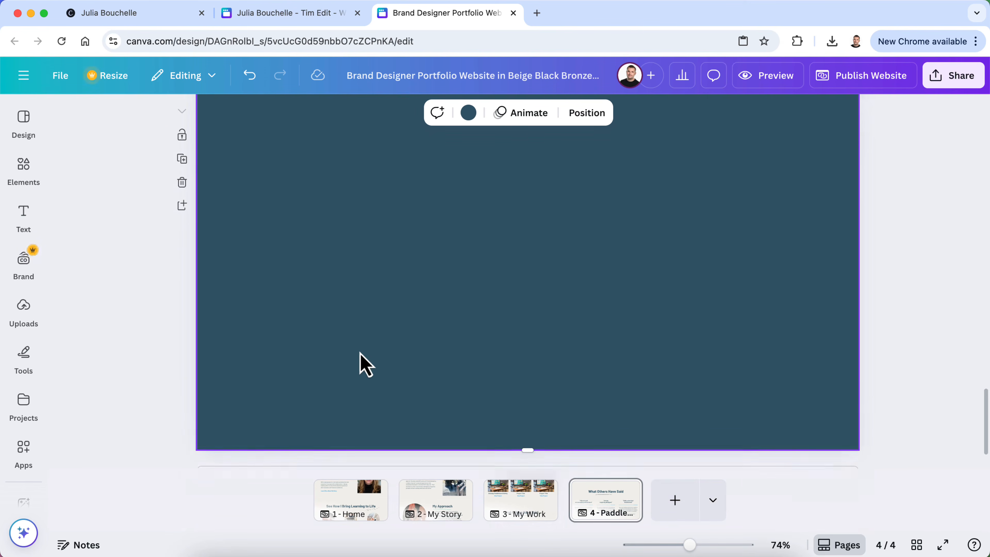
scroll(359, 352, down, 1)
scroll(359, 352, up, 2)
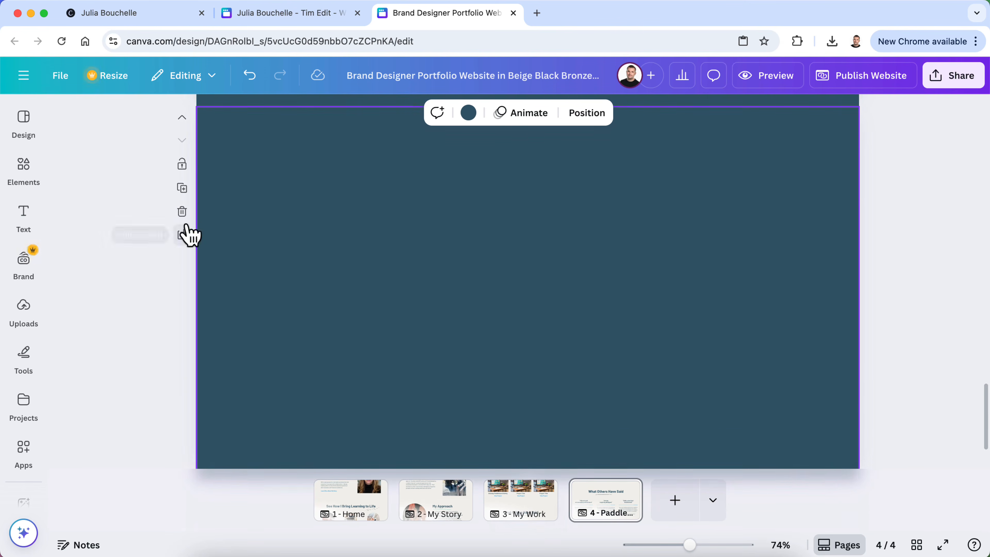
scroll(189, 236, down, 2)
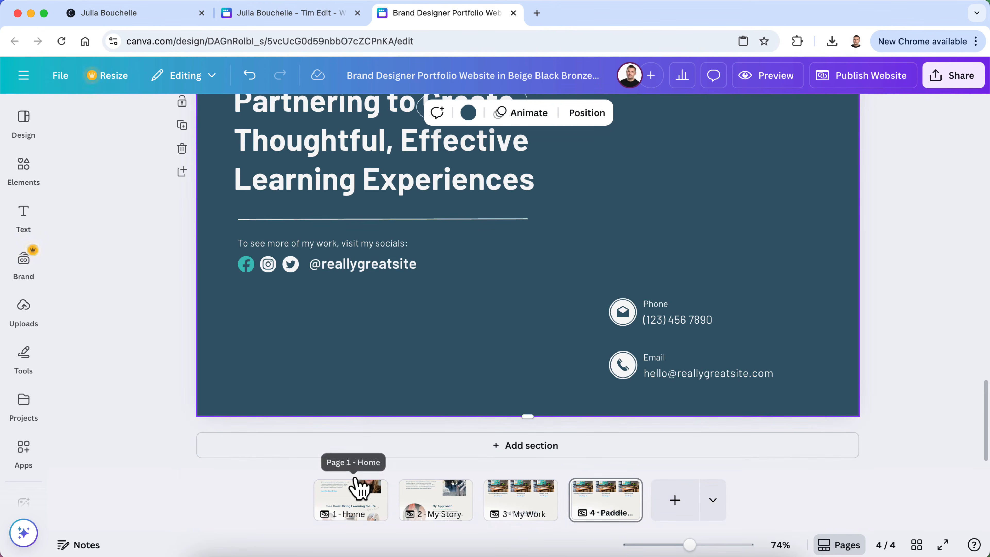
click(357, 489)
scroll(408, 297, up, 4)
scroll(409, 296, up, 10)
scroll(406, 294, down, 5)
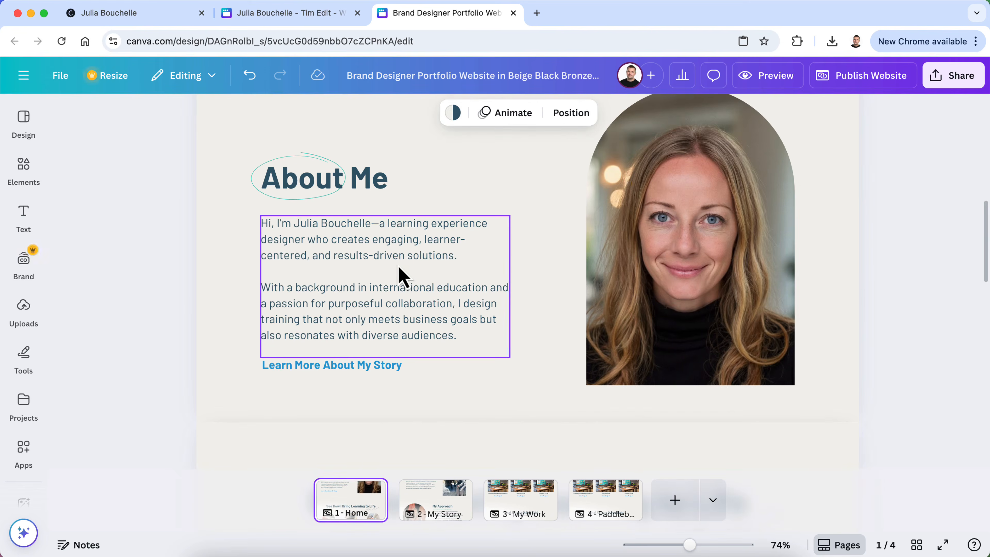
right_click(489, 145)
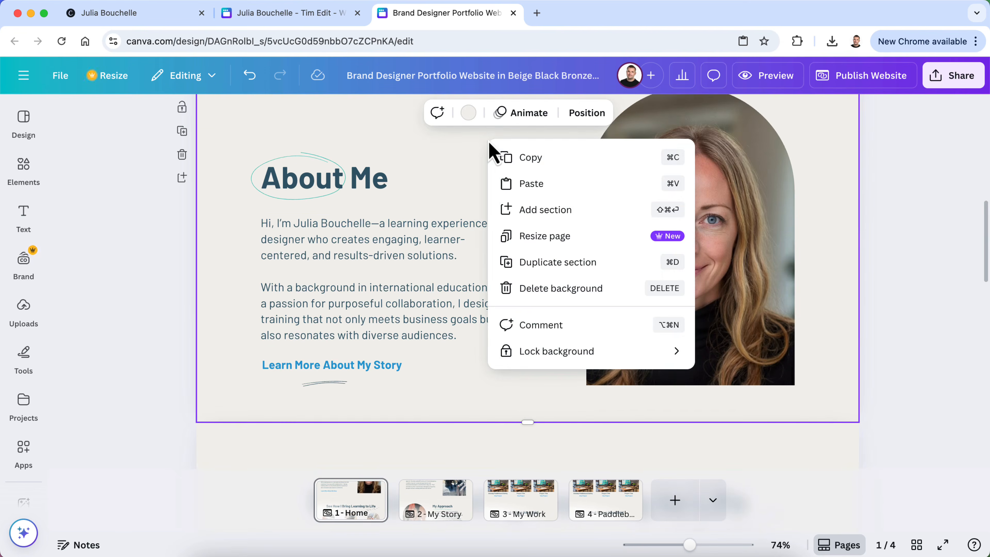
click(530, 158)
Paste the copied section into the Paddleboard Safety Project page
click(608, 503)
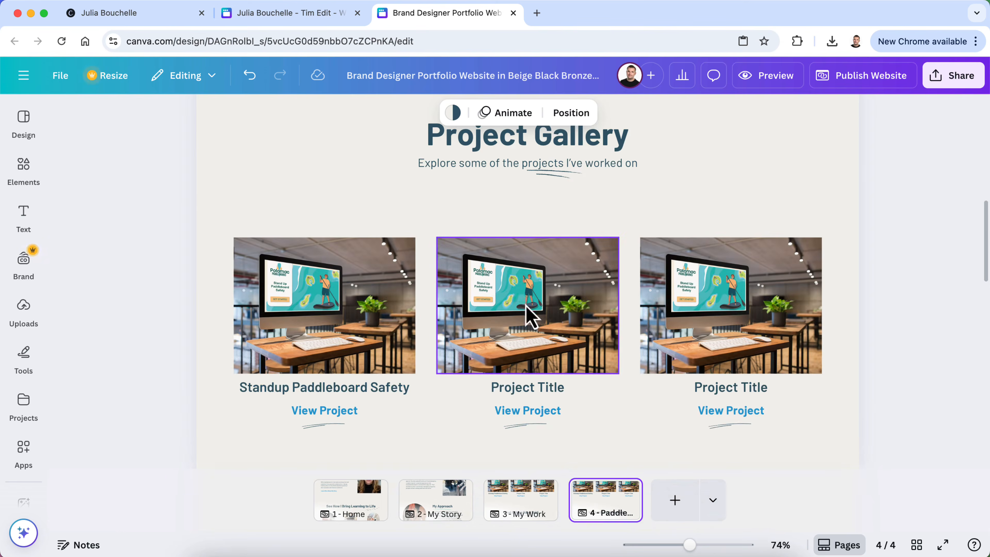
scroll(328, 198, up, 10)
right_click(324, 193)
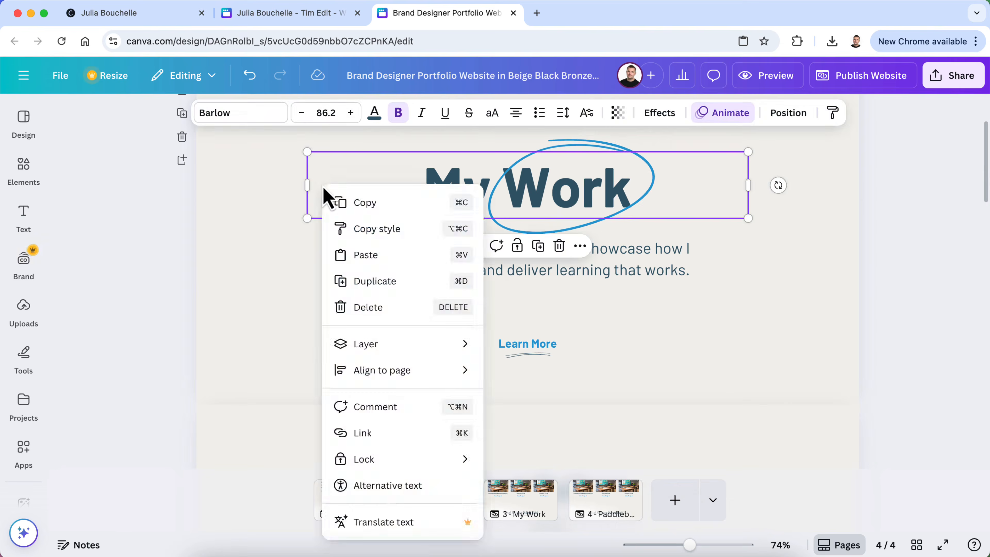
right_click(267, 192)
click(292, 240)
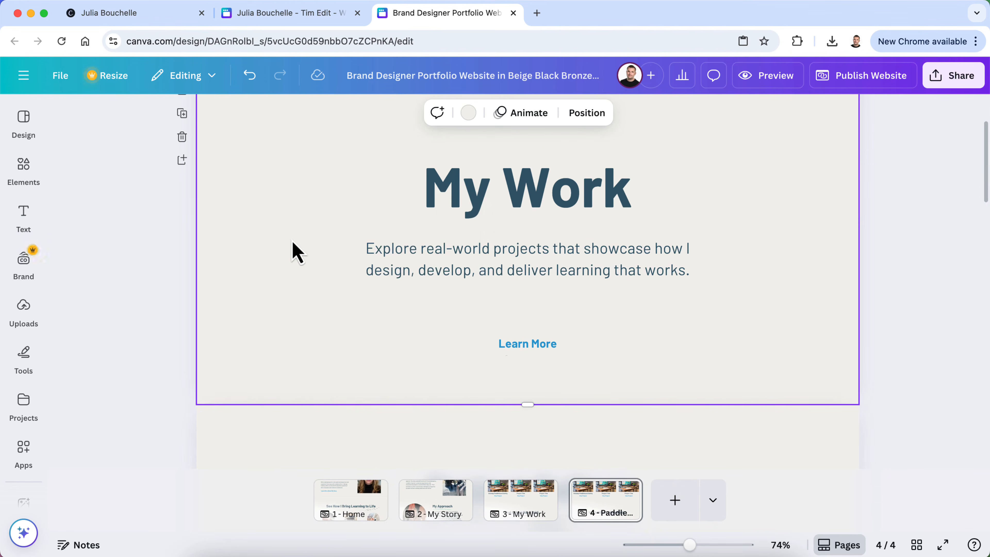
Paste a new blank dark teal section at the end of the page
scroll(296, 252, up, 2)
scroll(296, 252, down, 15)
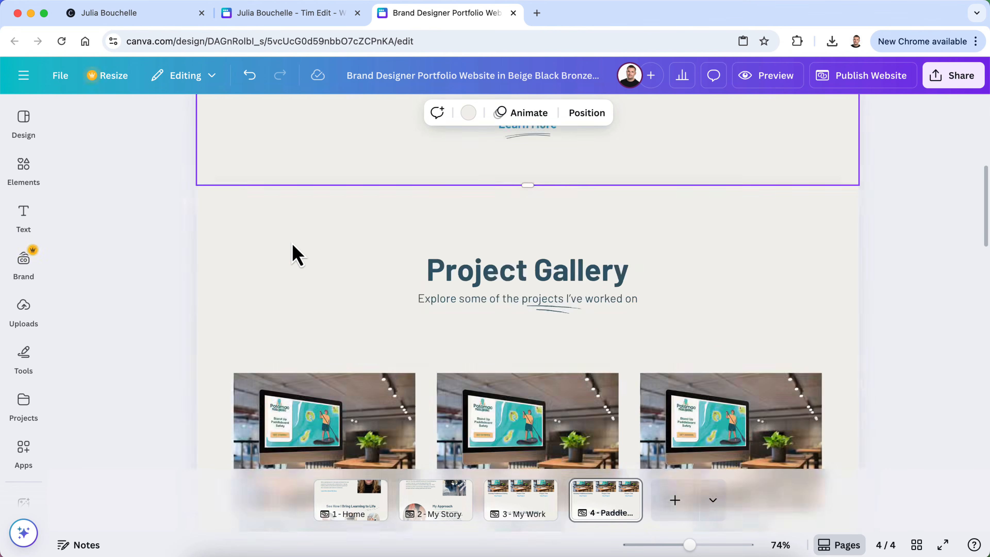
scroll(294, 249, down, 4)
scroll(293, 254, up, 12)
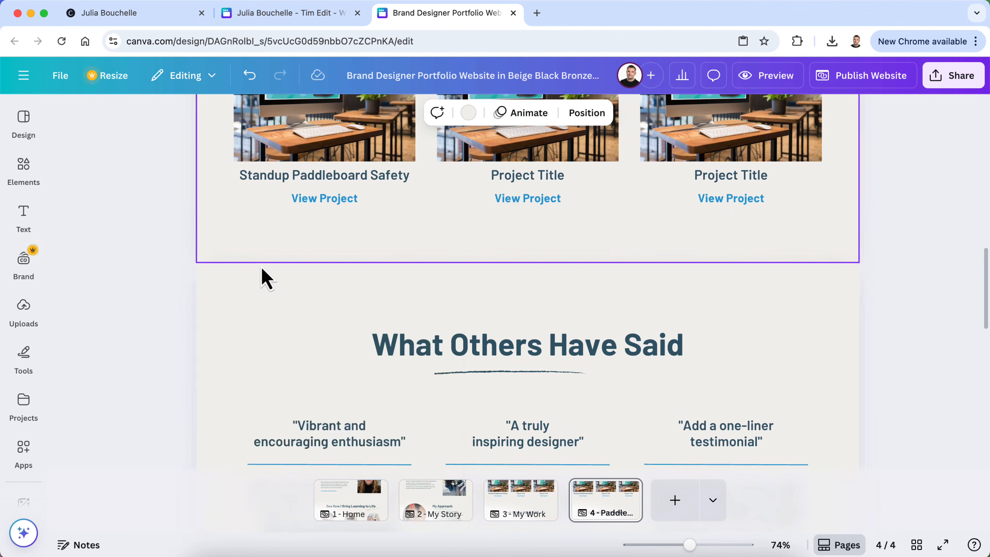
right_click(252, 317)
click(291, 357)
scroll(290, 370, down, 10)
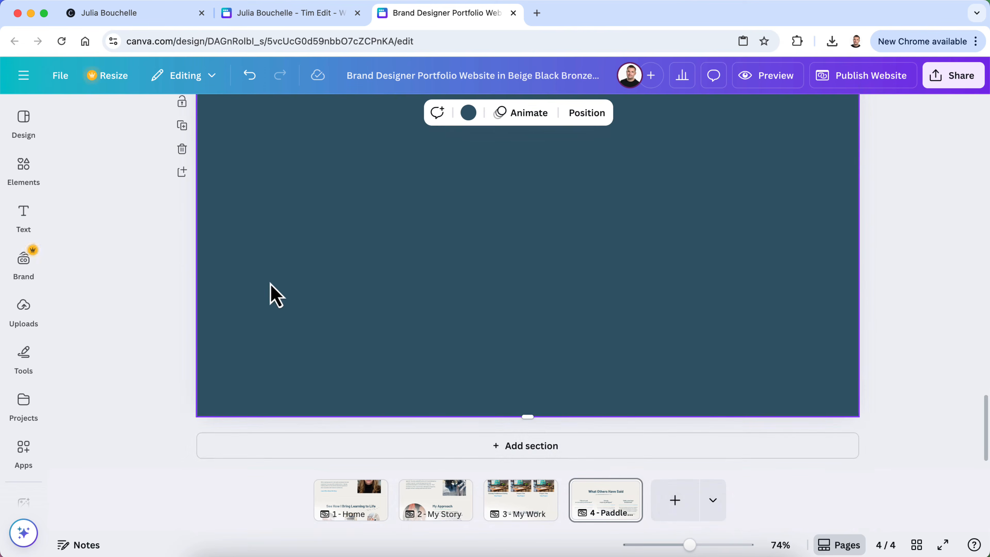
scroll(269, 294, up, 2)
click(28, 185)
click(25, 119)
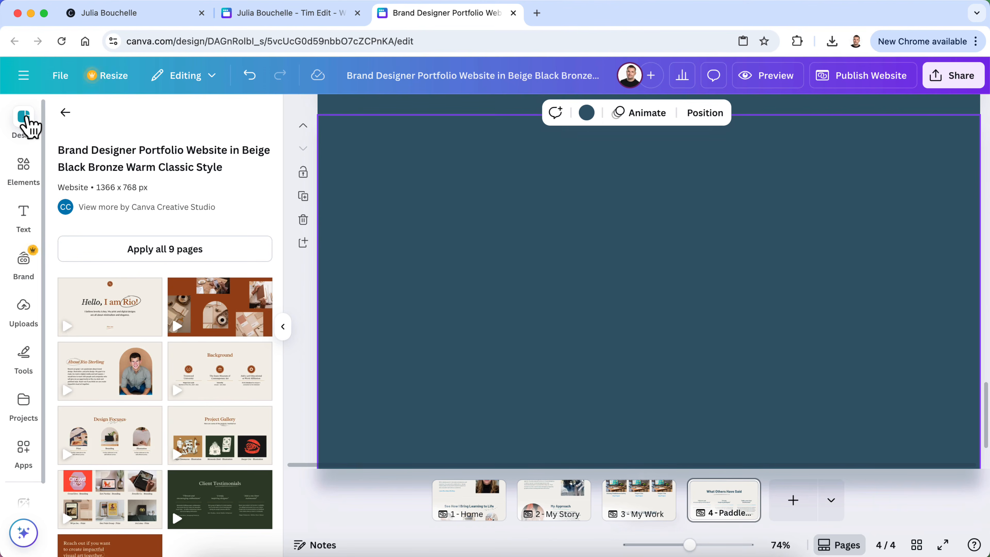
click(134, 252)
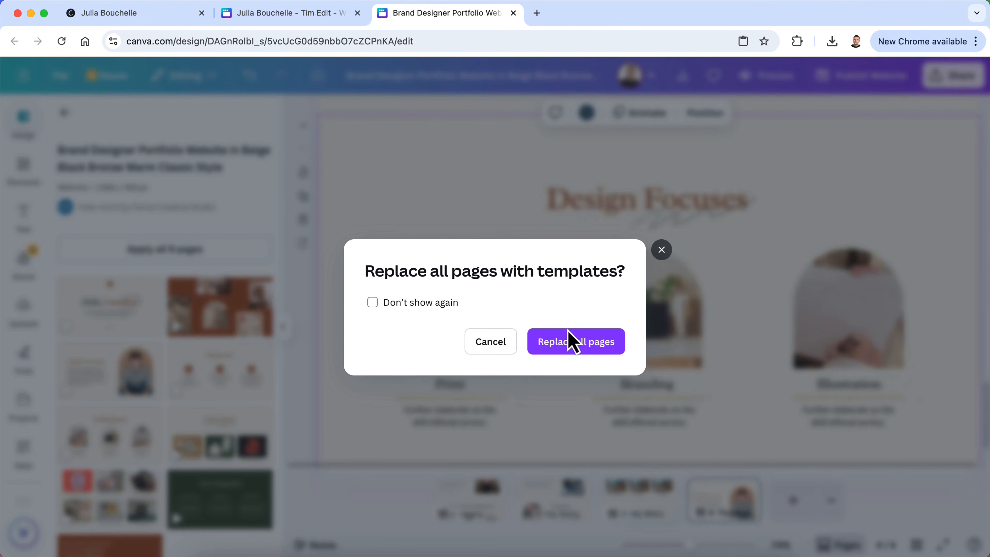
click(578, 344)
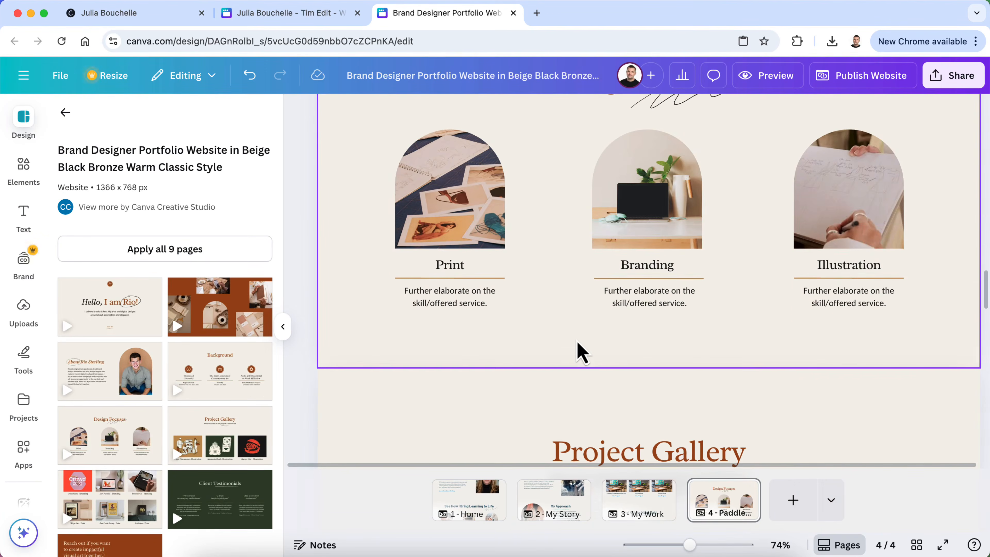
click(252, 77)
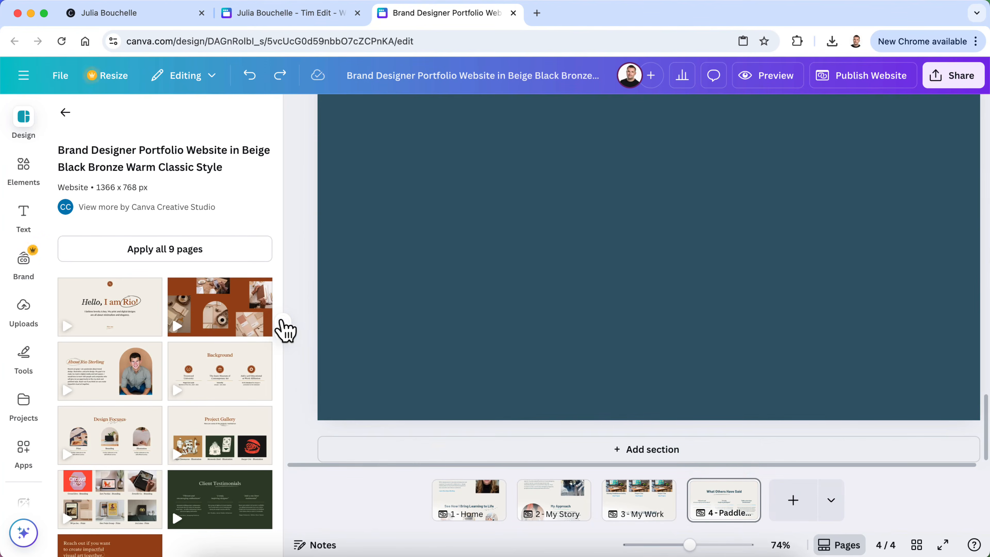
click(284, 327)
scroll(393, 307, down, 4)
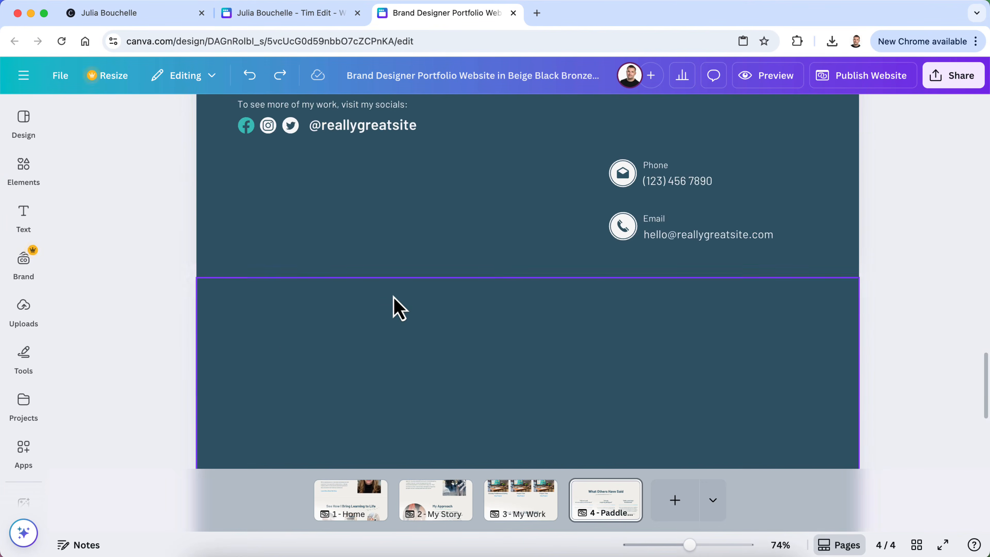
Delete the blank teal section from page 4
scroll(212, 354, down, 5)
click(212, 353)
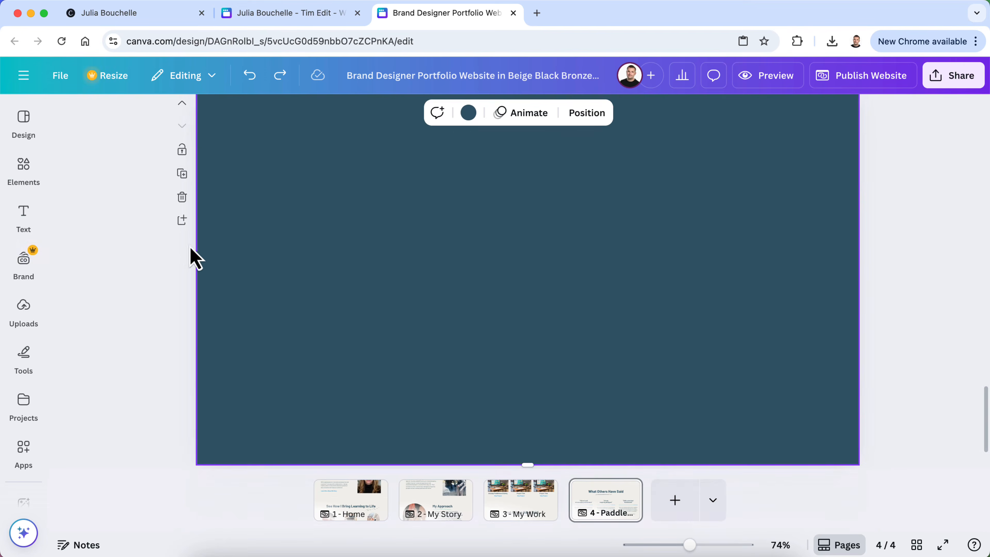
click(182, 197)
scroll(299, 278, up, 10)
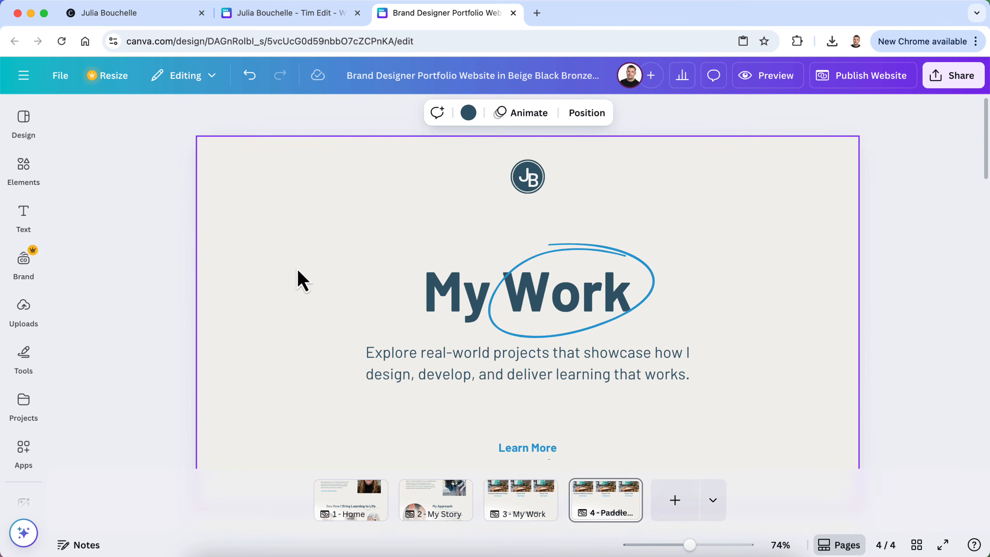
scroll(300, 280, down, 4)
Select the Home page's About Me ellipse, heading, bio, link, underline and portrait
click(357, 503)
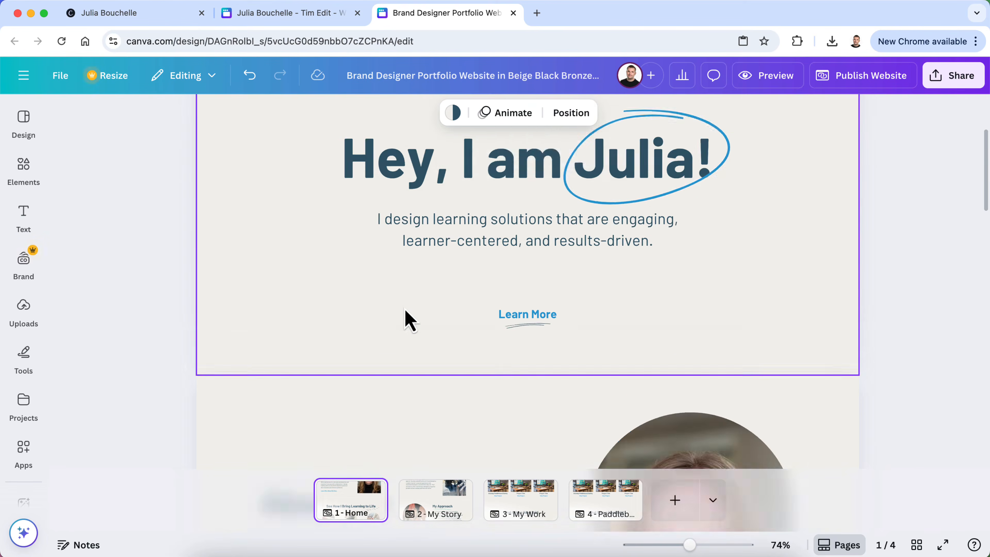
scroll(405, 320, down, 5)
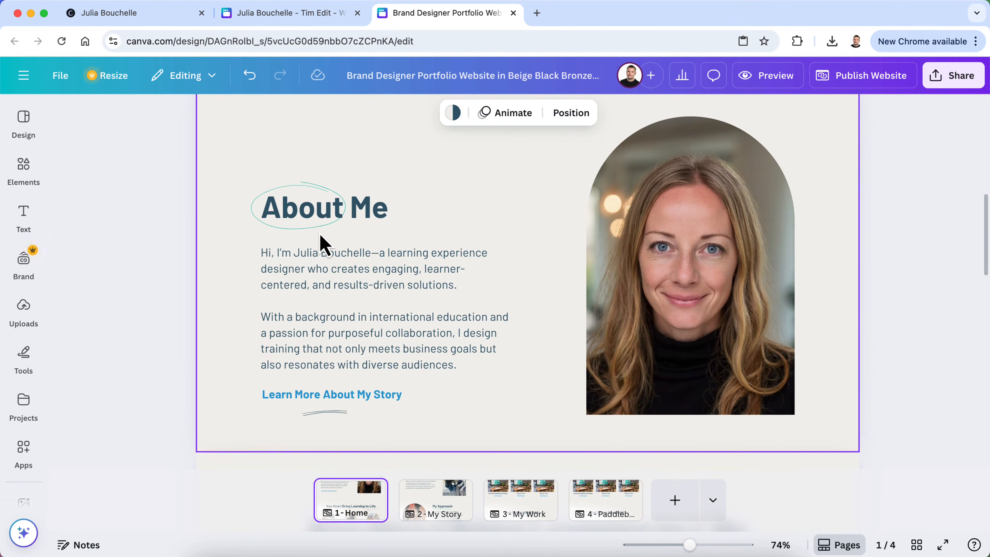
click(322, 234)
shift+click(380, 211)
shift+click(375, 311)
shift+click(343, 394)
shift+click(325, 412)
shift+click(723, 323)
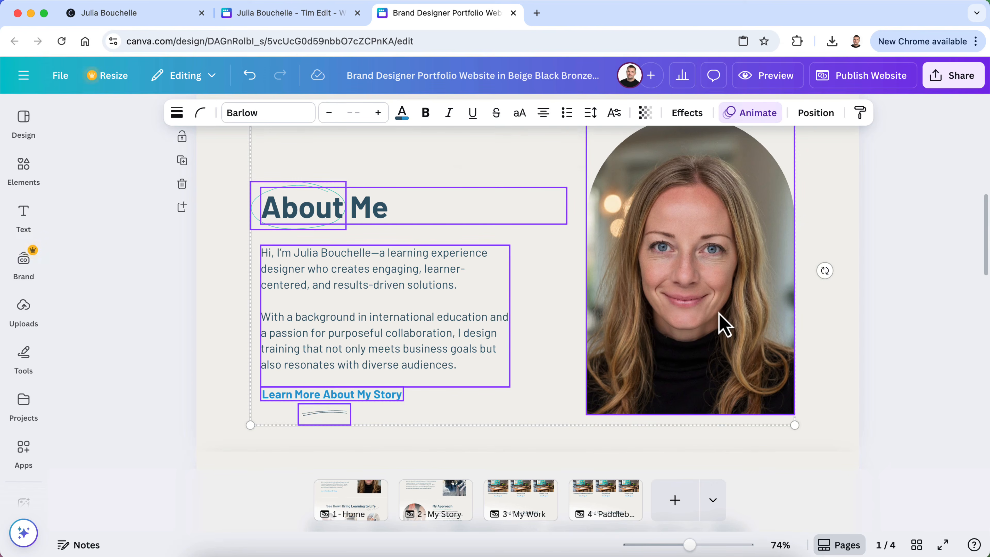
Delete the Project Gallery title, subtitle and underline on page 4
click(620, 499)
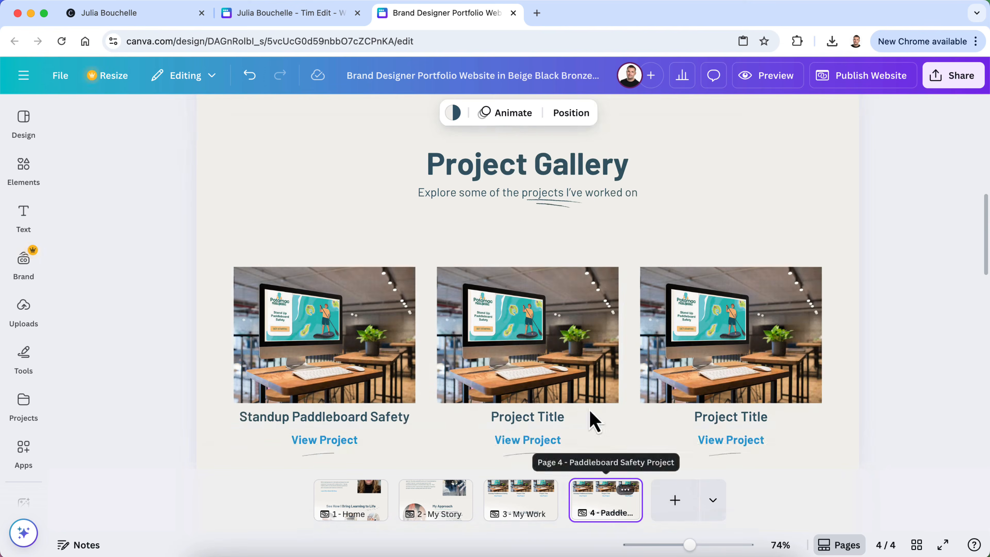
scroll(558, 269, down, 5)
scroll(559, 269, up, 5)
scroll(559, 269, down, 10)
scroll(559, 278, down, 10)
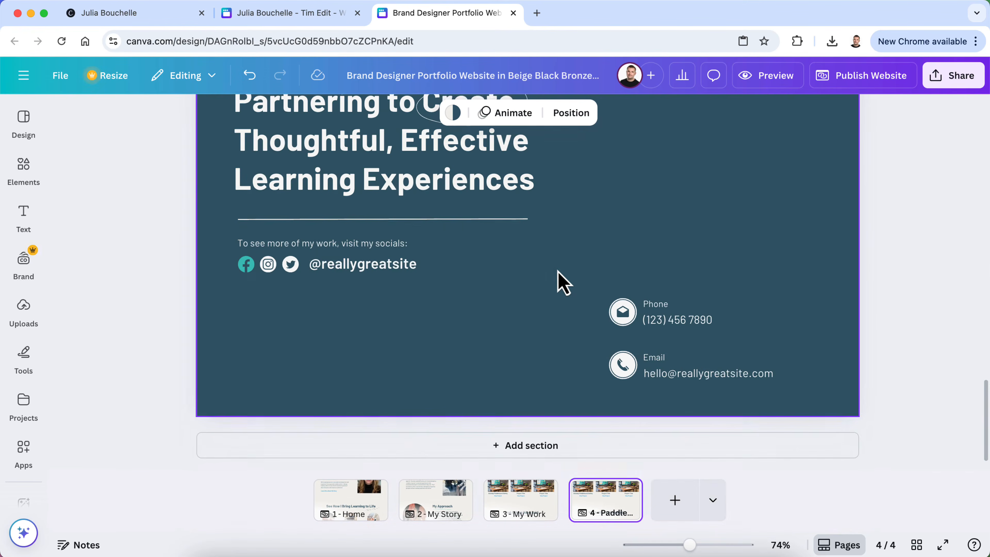
scroll(559, 269, up, 10)
scroll(558, 272, down, 5)
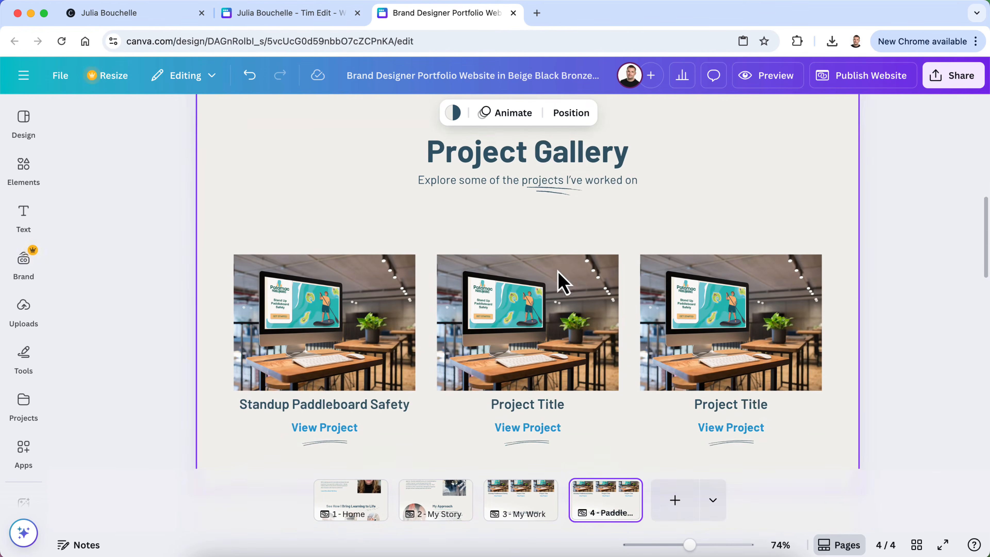
click(561, 191)
shift+click(596, 182)
shift+click(599, 167)
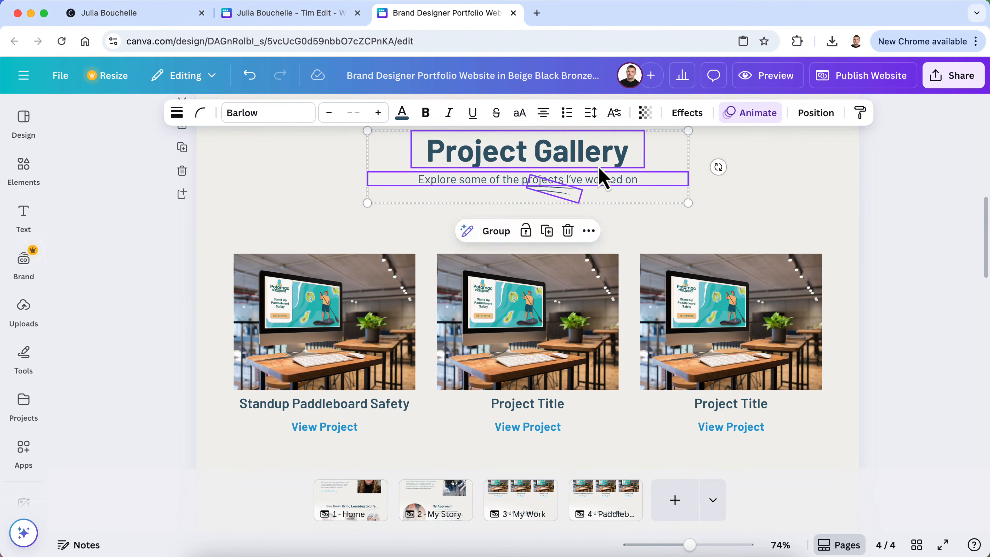
key(Delete)
Delete the three gallery project images and their three underlines
scroll(490, 341, down, 2)
click(338, 355)
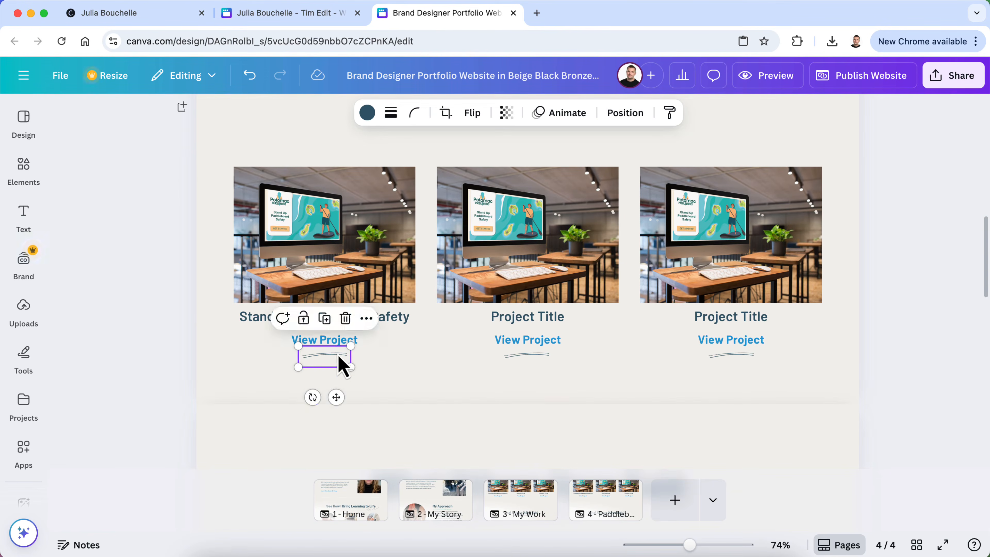
shift+click(543, 359)
shift+click(735, 358)
shift+click(723, 253)
shift+click(552, 261)
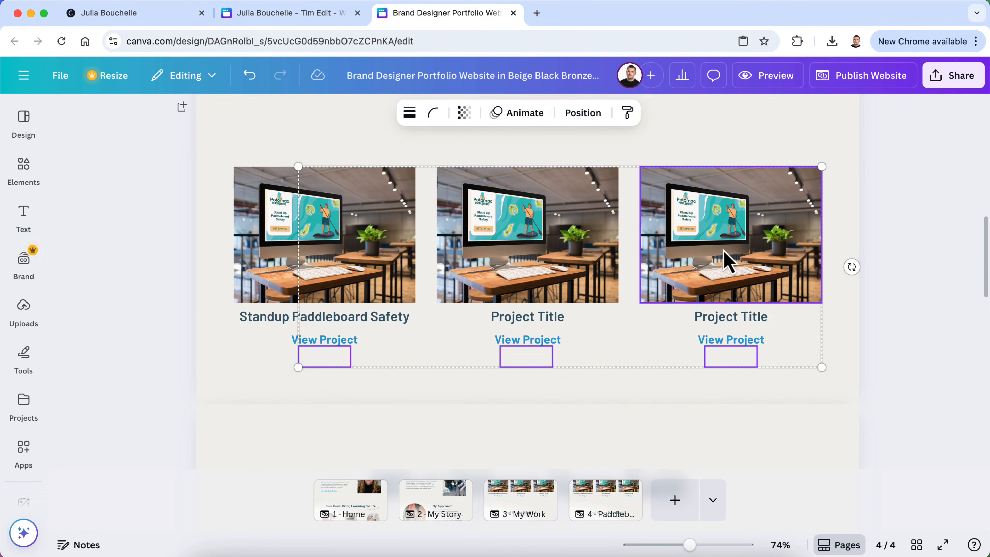
shift+click(360, 261)
key(Delete)
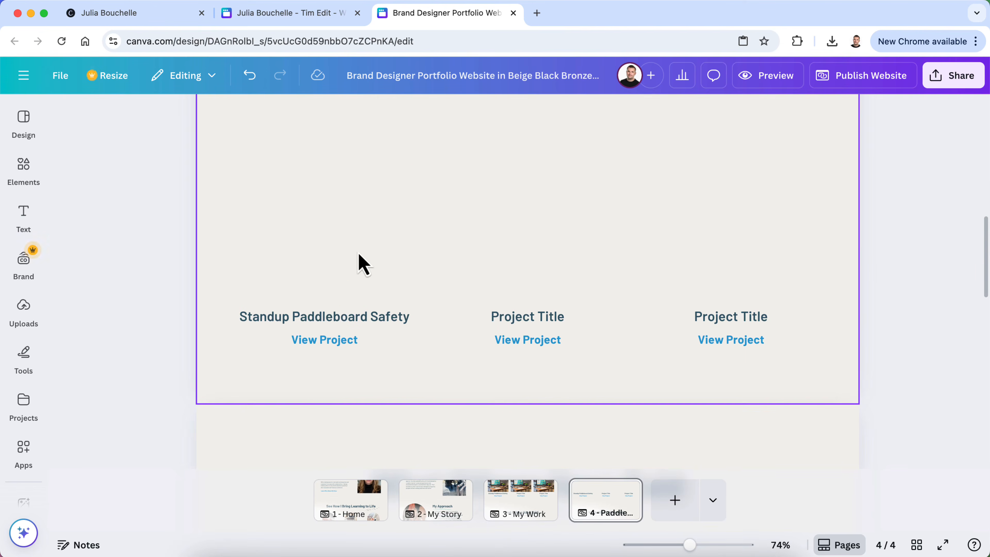
Delete the three project titles and their View Project links
click(320, 342)
shift+click(386, 322)
shift+click(520, 340)
shift+click(533, 322)
shift+click(725, 340)
shift+click(725, 322)
key(Delete)
Paste the About Me group onto page 4, then undo the paste
key(cmd+v)
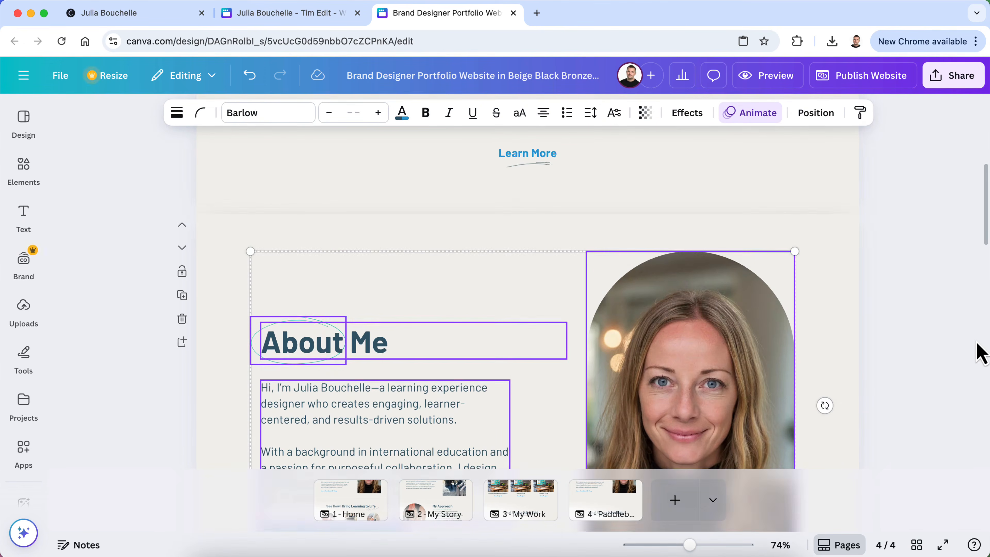
click(945, 339)
scroll(939, 338, up, 5)
scroll(943, 340, down, 8)
scroll(943, 340, up, 9)
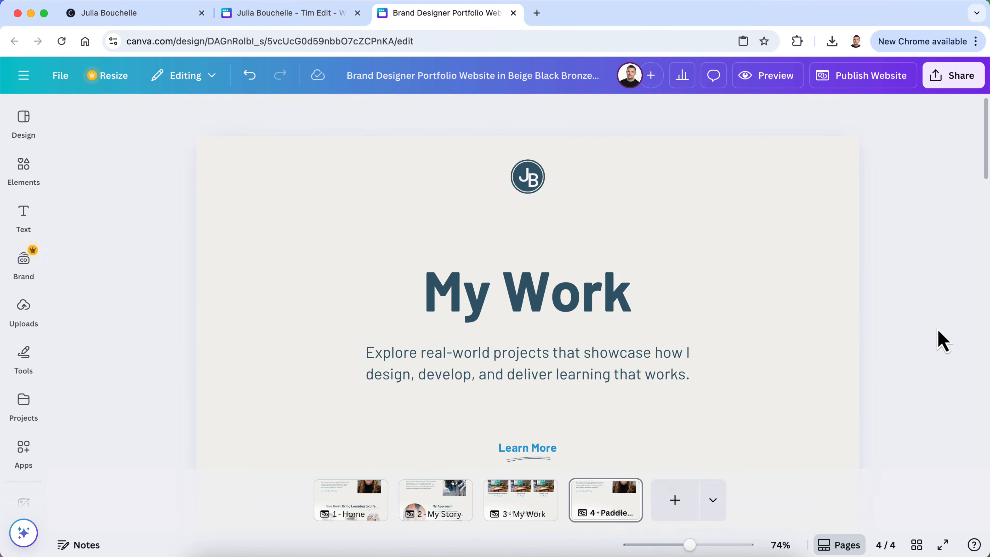
scroll(943, 341, down, 4)
scroll(943, 341, up, 1)
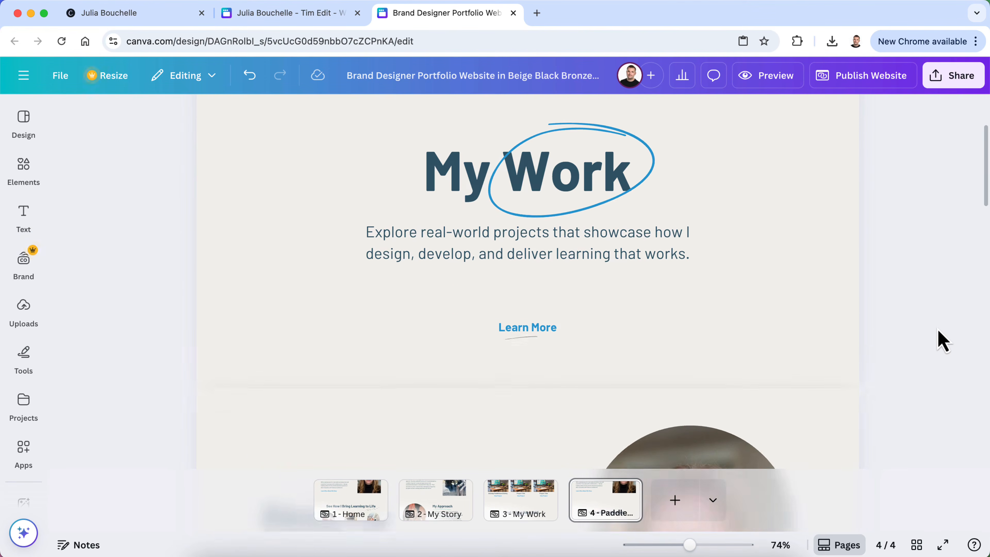
scroll(943, 341, up, 1)
scroll(943, 341, down, 10)
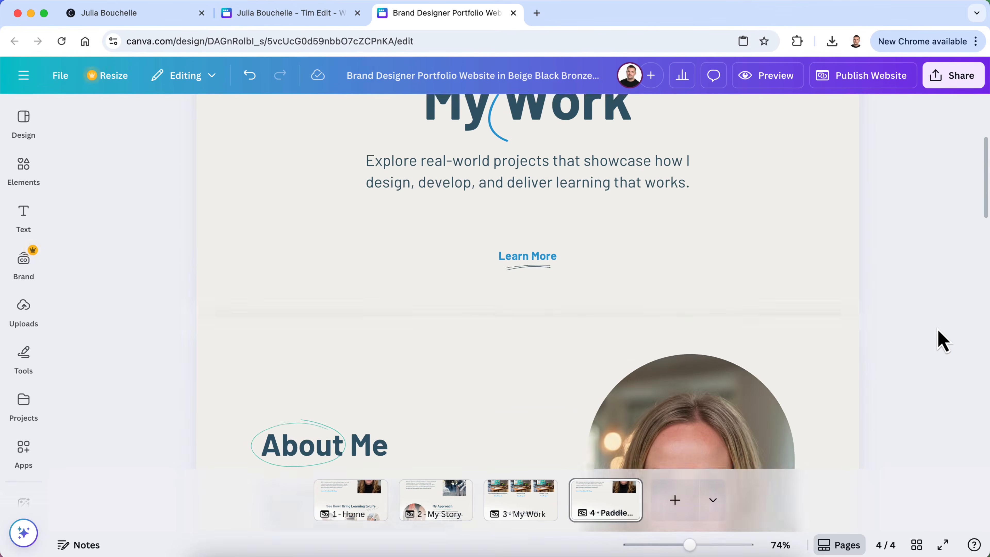
scroll(943, 341, up, 5)
scroll(943, 341, up, 6)
scroll(943, 341, down, 1)
scroll(942, 341, up, 2)
scroll(943, 341, down, 5)
scroll(943, 341, down, 5)
scroll(943, 341, up, 2)
key(super+z)
Delete the blue ellipse and the My Work heading from page 4
scroll(943, 341, up, 5)
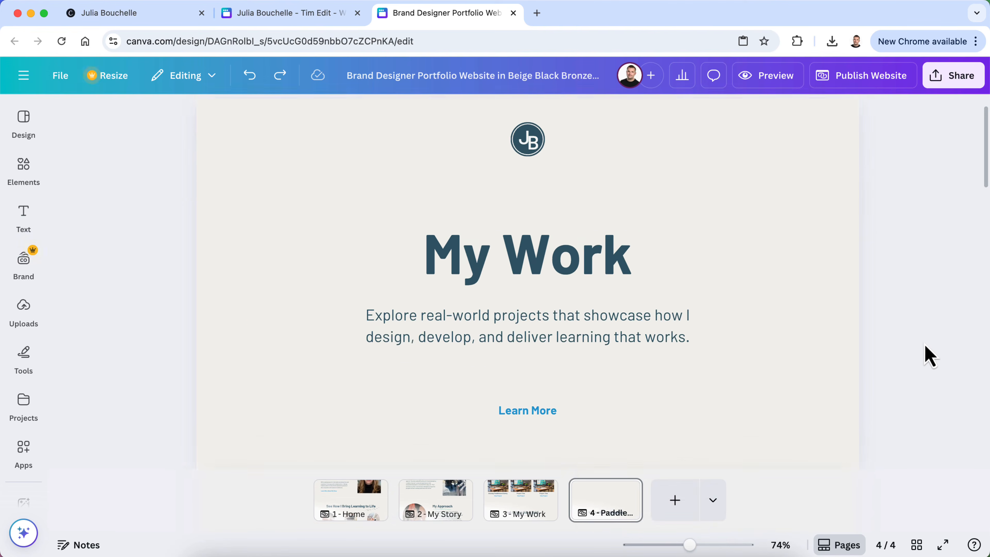
click(513, 277)
shift+click(464, 265)
shift+click(463, 266)
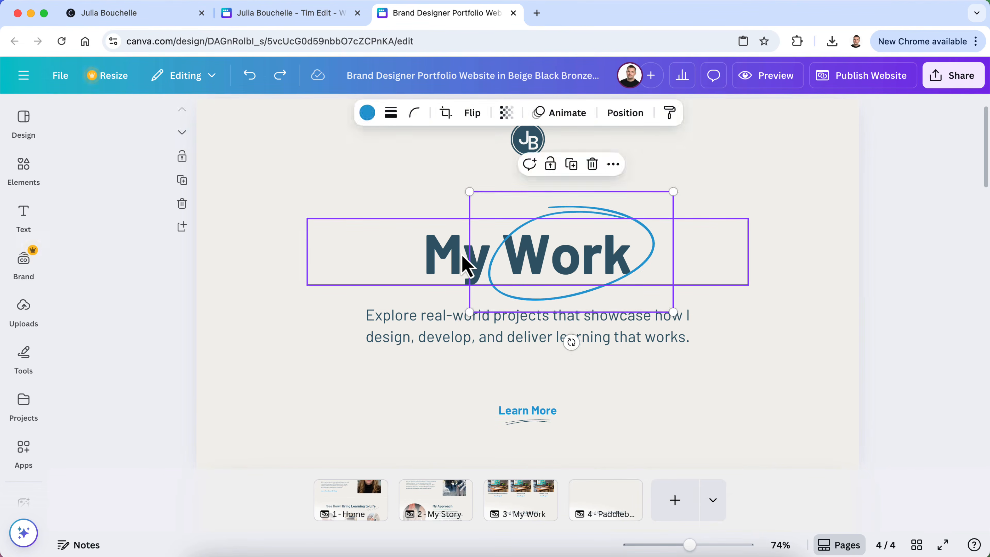
key(Delete)
click(516, 264)
key(Delete)
Delete the hero's description paragraph and Learn More link
click(518, 316)
key(Delete)
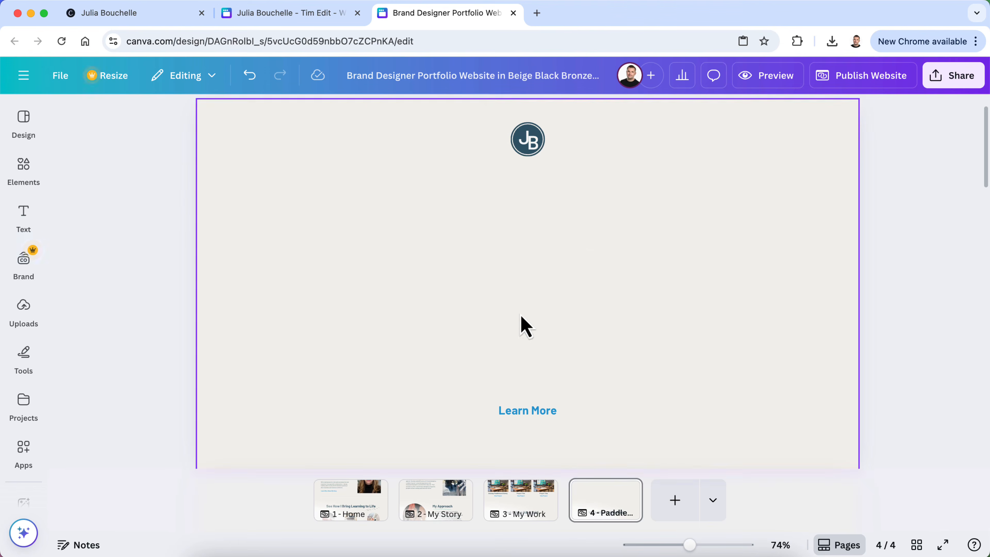
click(519, 413)
key(Escape)
click(518, 415)
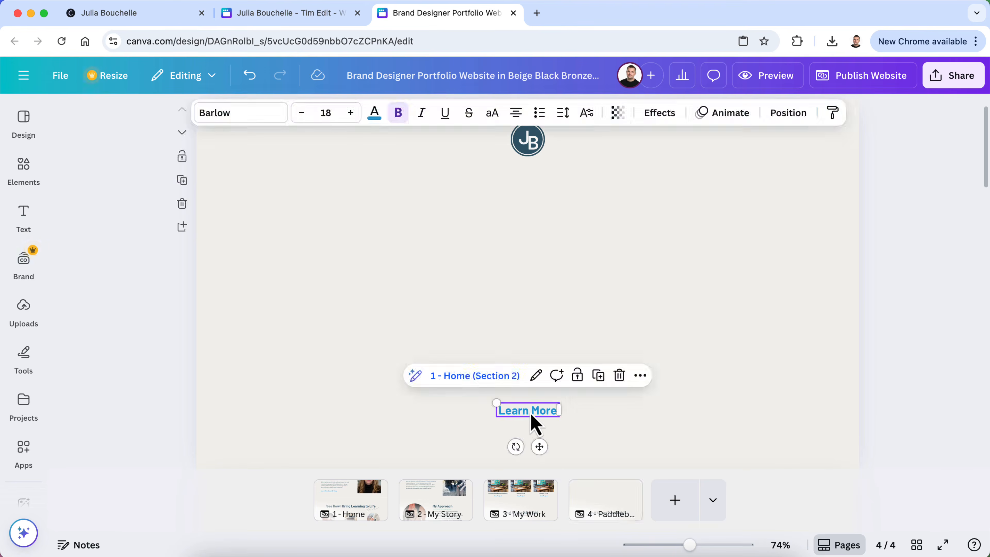
key(Delete)
Paste the About Me group onto page 4 and drag the page's bottom down to make it taller
key(super+v)
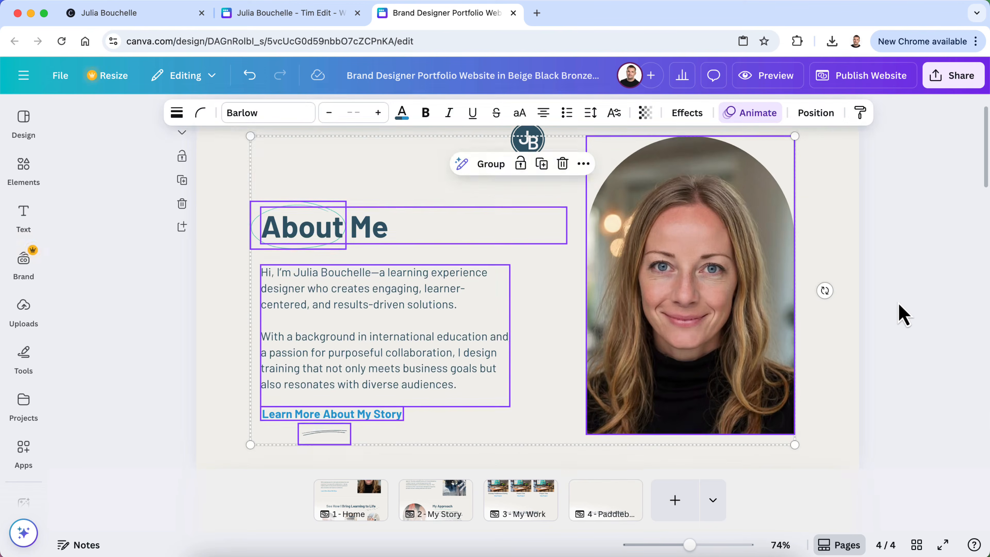
scroll(900, 316, up, 1)
scroll(900, 314, down, 2)
scroll(900, 311, down, 5)
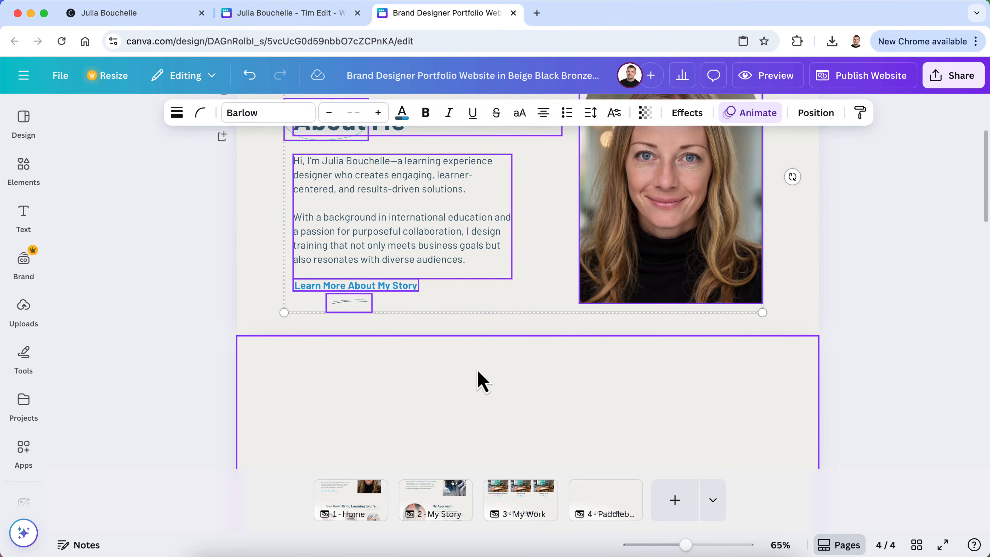
click(517, 334)
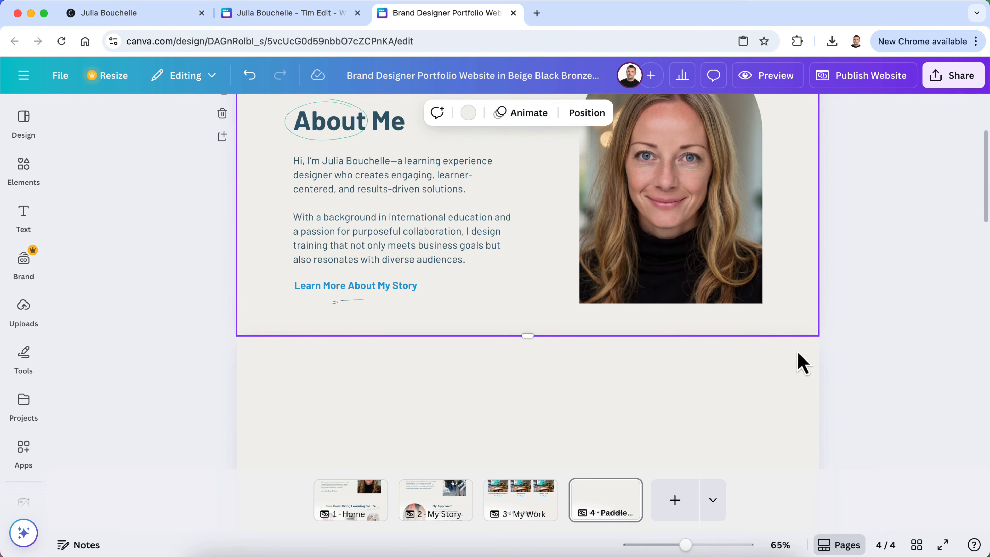
drag(529, 336, 528, 405)
Move the About Me heading, paragraph, link, squiggle and portrait lower together
click(353, 256)
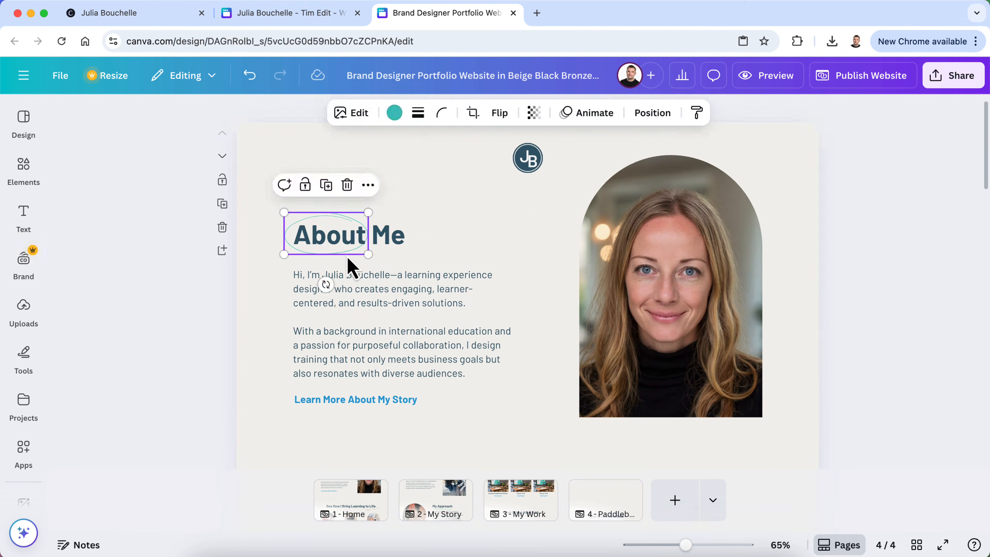
shift+click(413, 329)
shift+click(386, 402)
shift+click(353, 414)
shift+click(692, 296)
drag(692, 233, 691, 288)
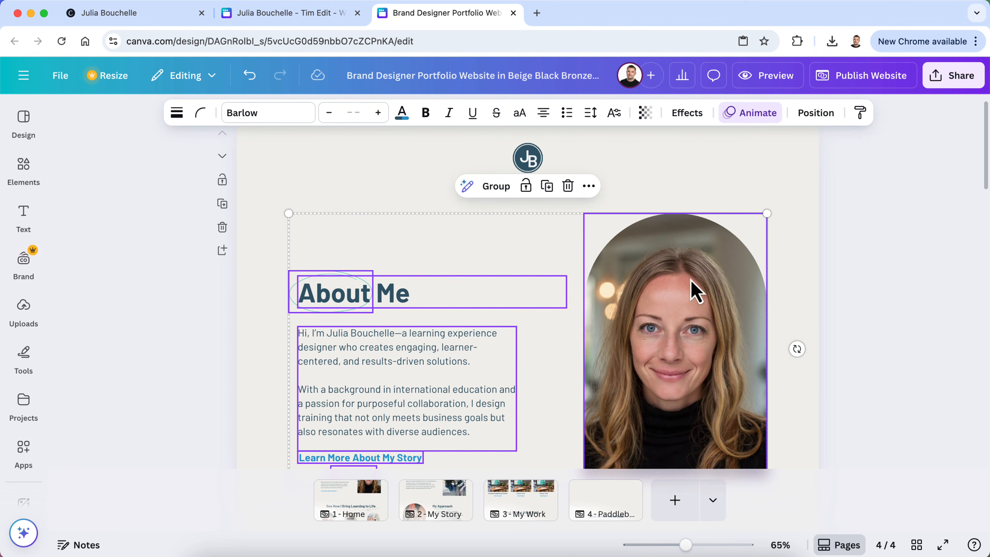
Retitle the About Me heading to 'Project Title'
click(842, 283)
scroll(845, 287, down, 2)
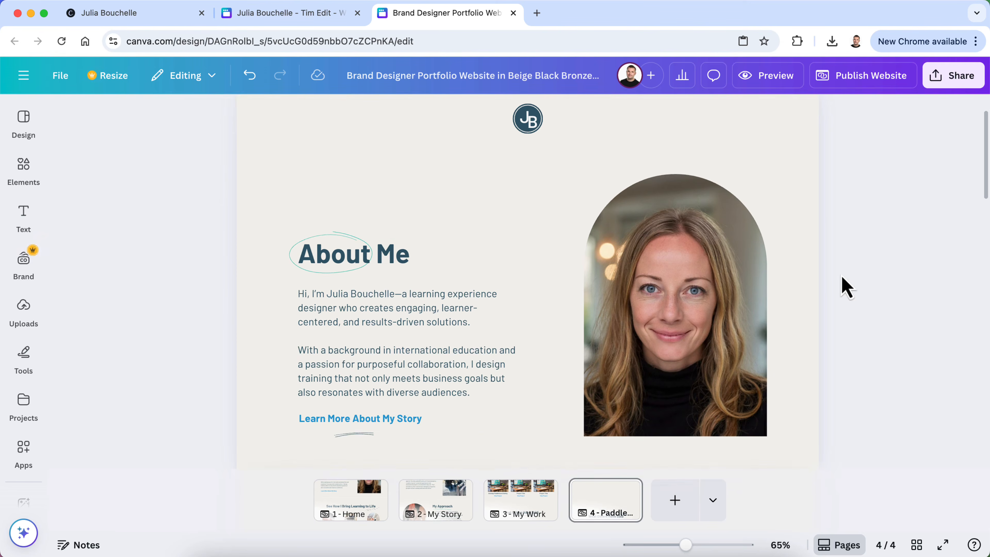
double_click(397, 264)
key(BackSpace)
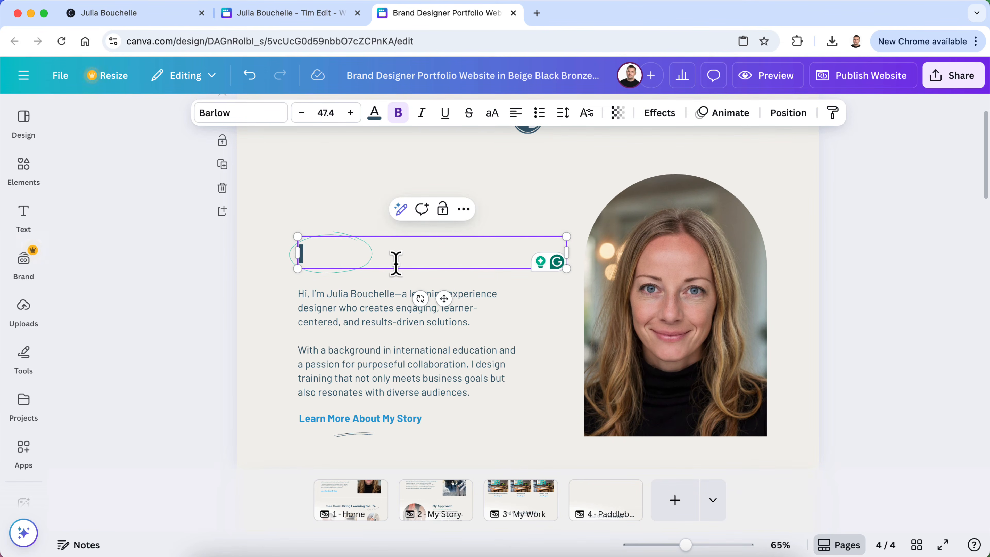
text(Project Title)
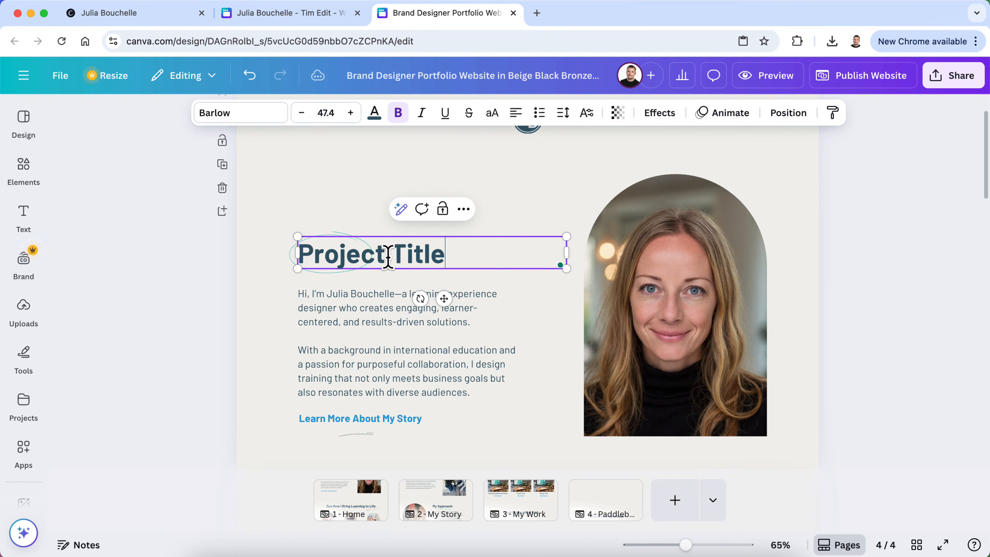
Replace the body paragraph with 'Project. Text'
click(192, 304)
click(327, 347)
click(327, 347)
click(472, 392)
drag(472, 392, 309, 288)
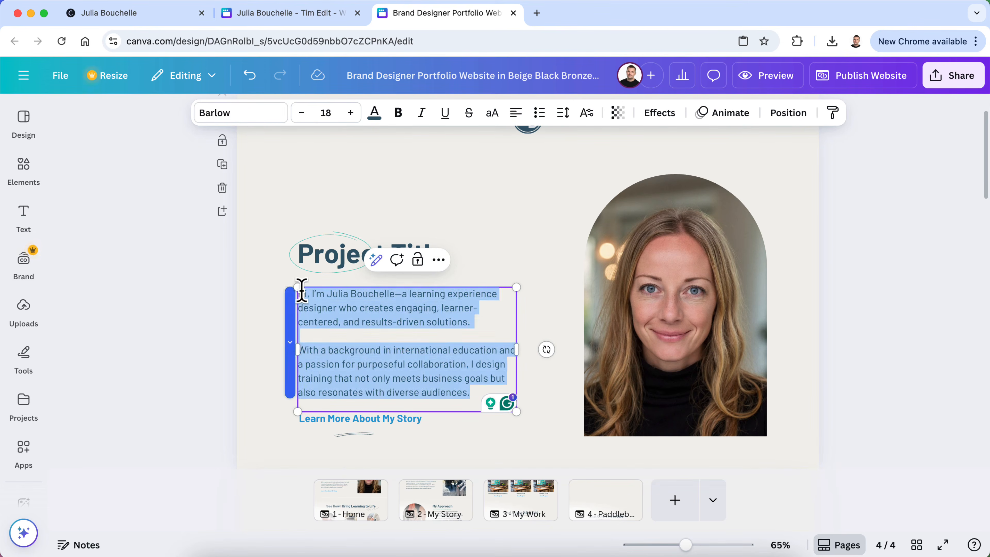
text(Project. Tex)
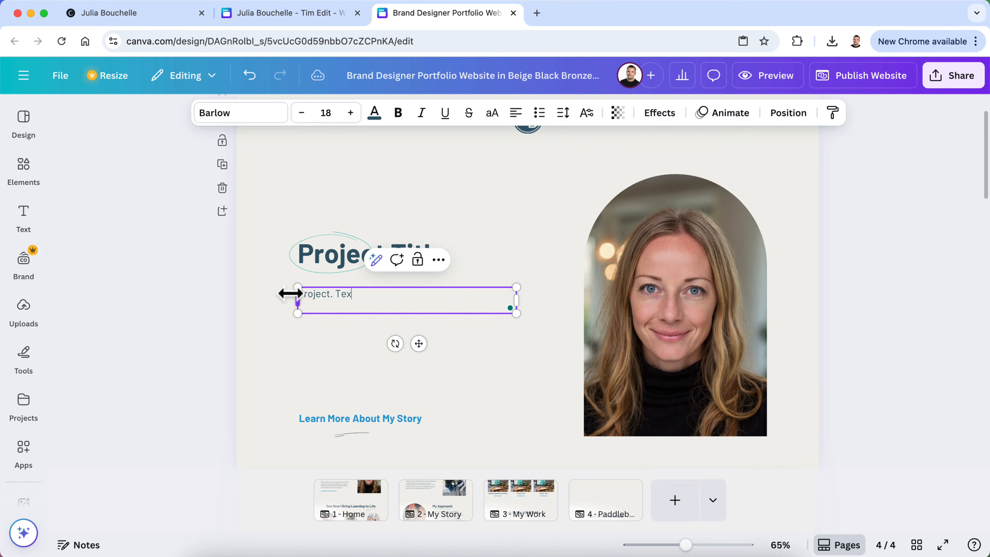
text(t)
Change the link text to a bold 'View Complete Project'
click(214, 385)
scroll(214, 385, down, 2)
click(331, 360)
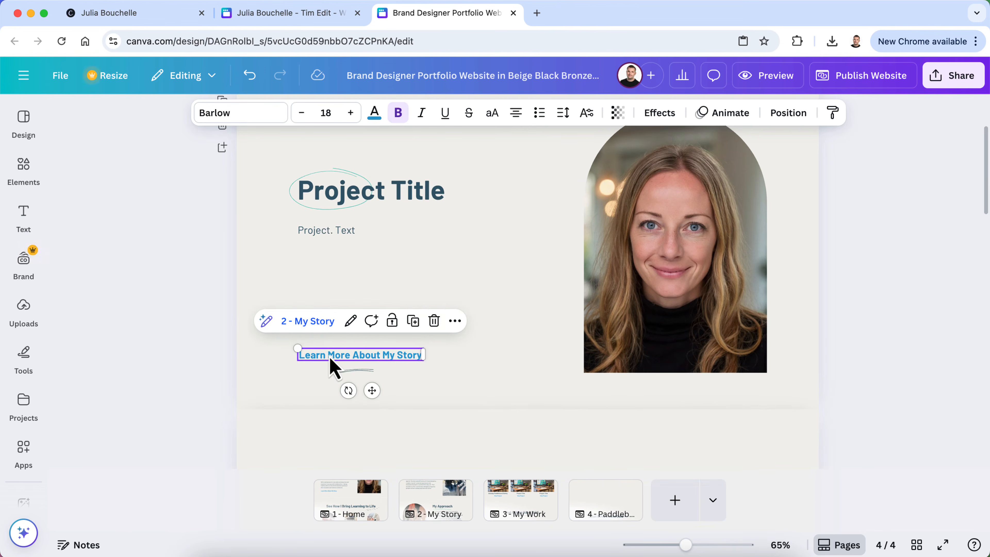
click(328, 354)
text(View Complete Project)
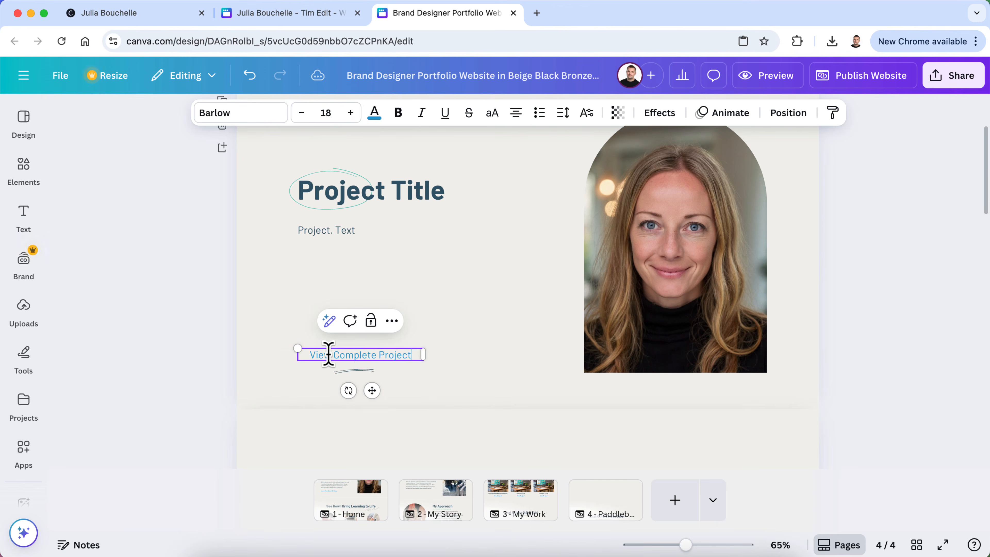
triple_click(361, 353)
click(398, 113)
click(155, 358)
scroll(180, 375, up, 1)
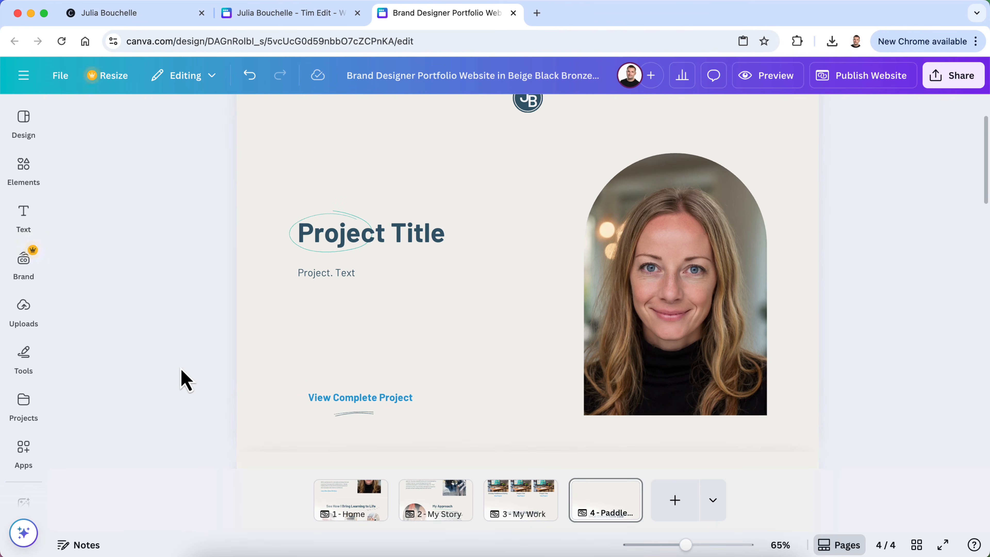
click(707, 324)
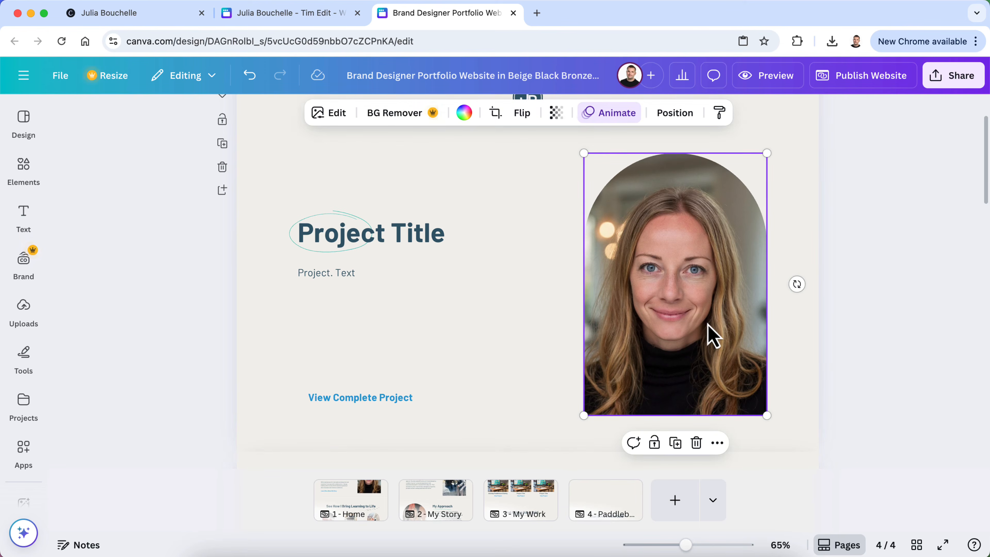
Delete the arched portrait photo and its empty arched frame from page 4
scroll(707, 324, down, 1)
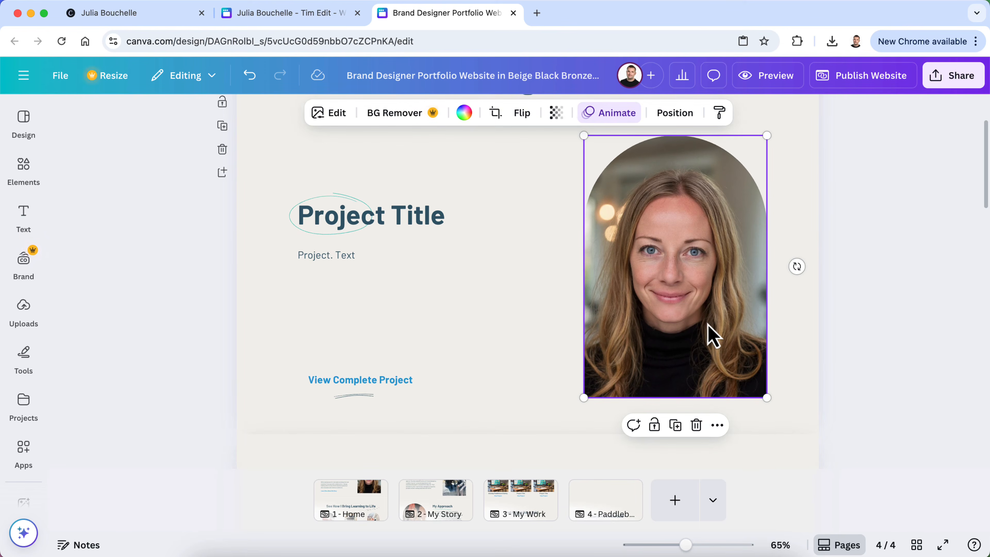
key(Delete)
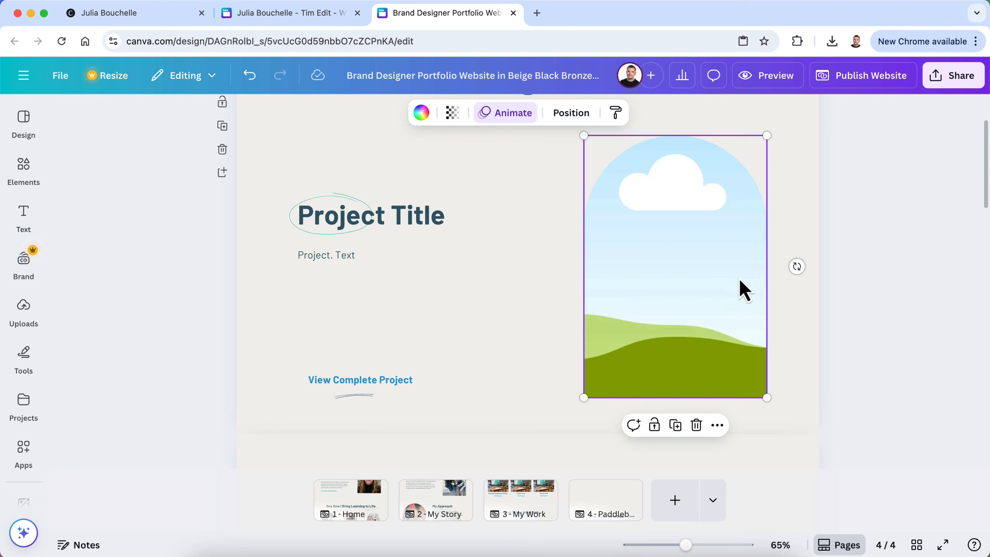
key(Delete)
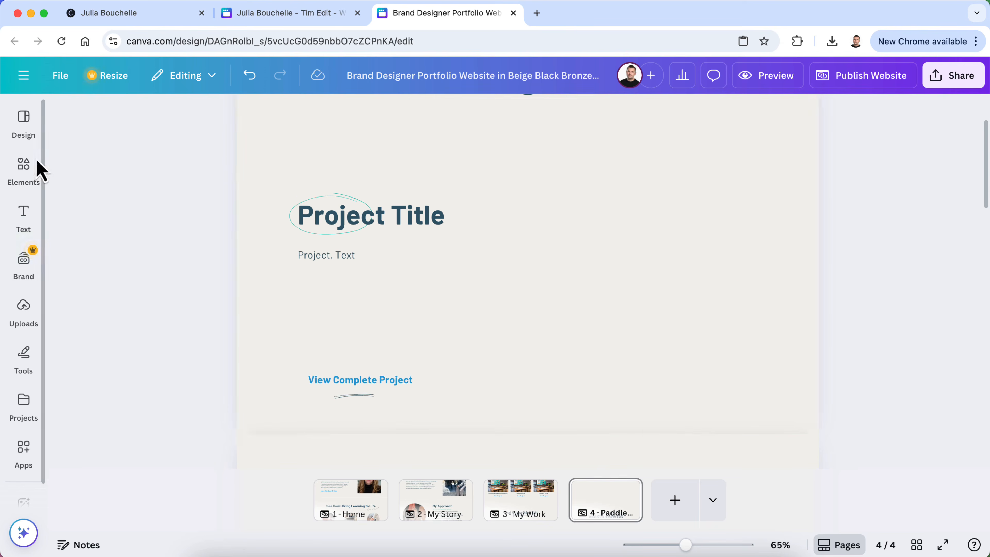
Add a square frame from the Elements library to the right of the Project Title heading
click(36, 170)
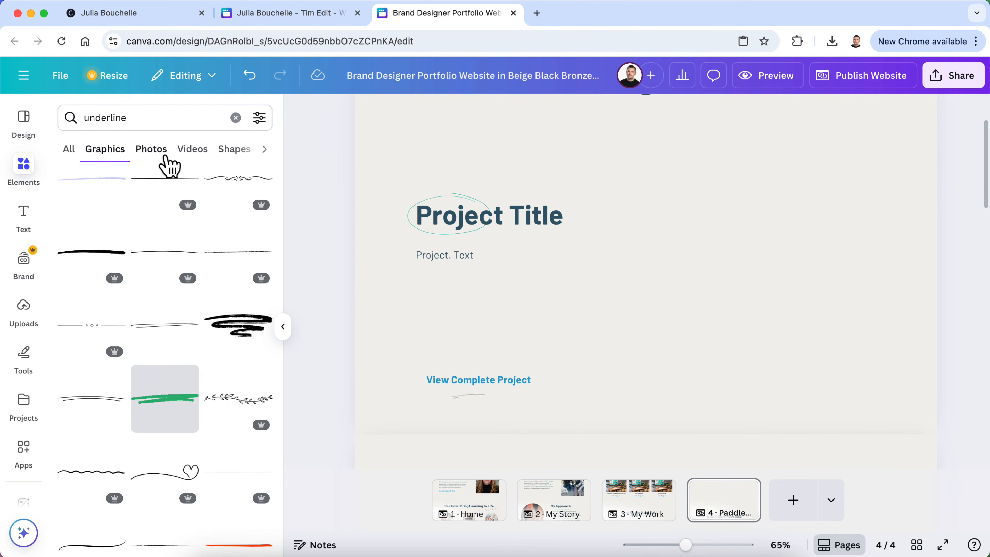
click(151, 155)
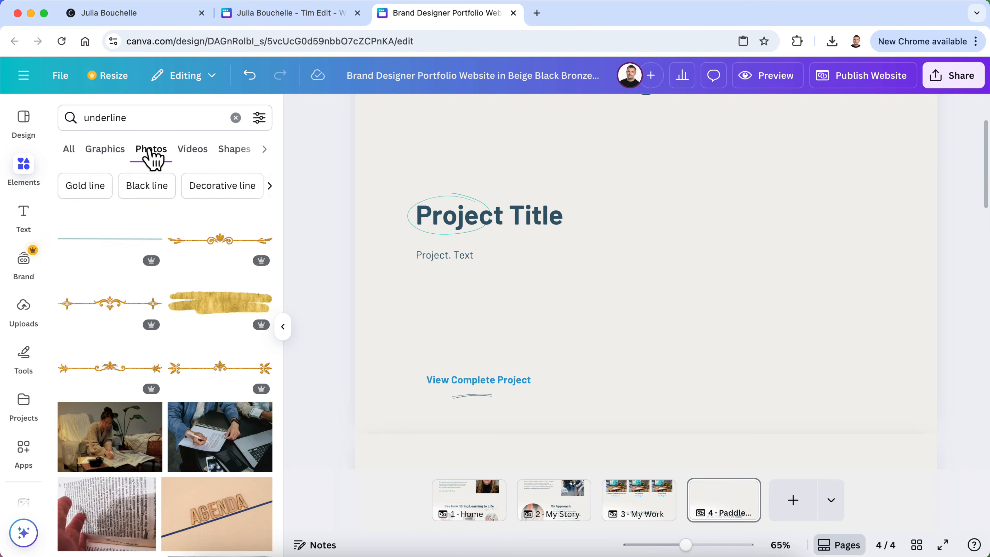
click(235, 117)
scroll(191, 295, down, 8)
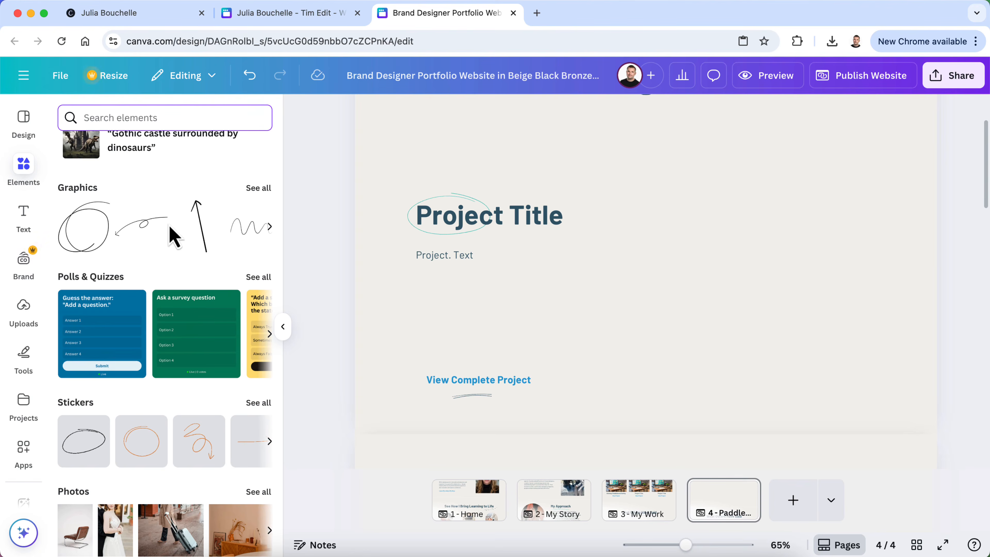
scroll(173, 236, down, 10)
scroll(173, 234, down, 8)
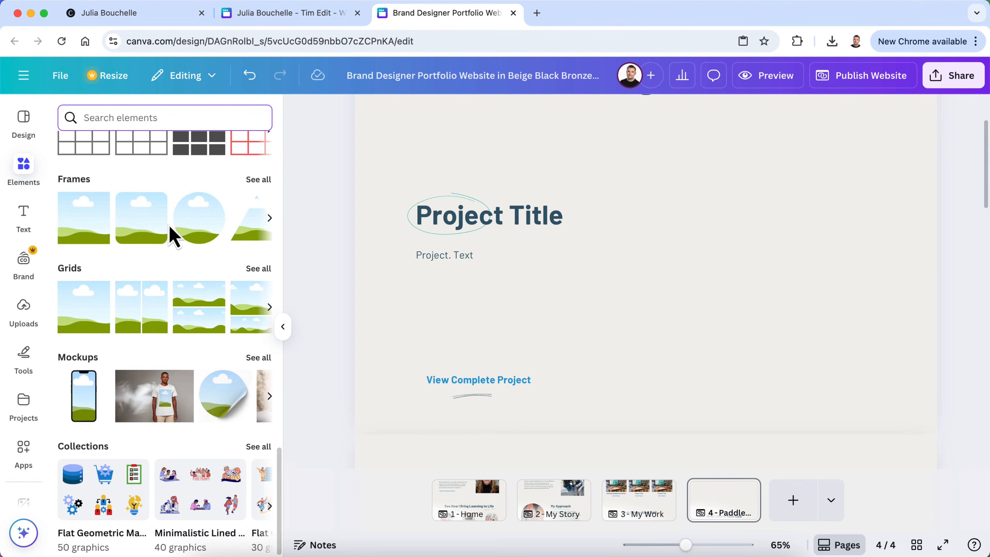
scroll(173, 236, down, 1)
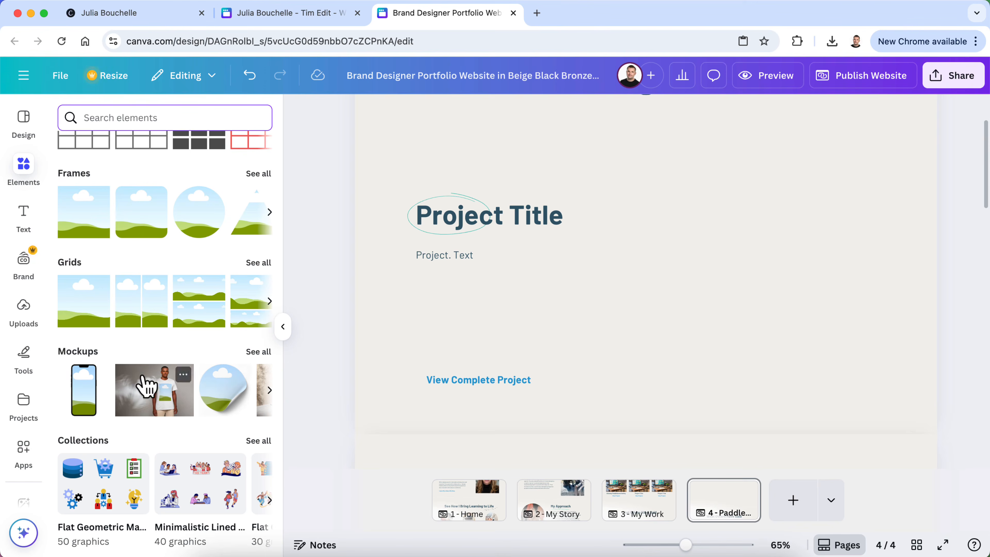
scroll(193, 272, up, 2)
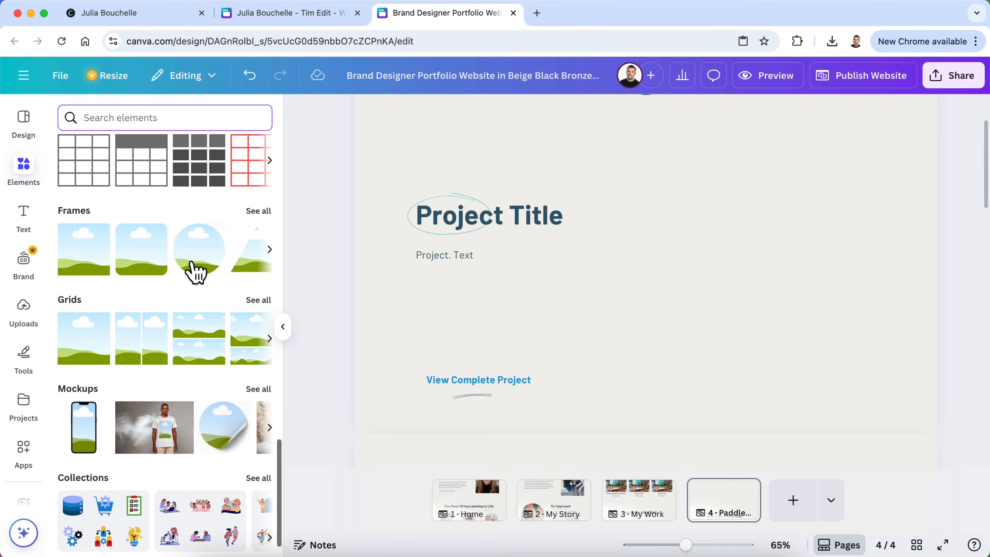
drag(143, 257, 701, 229)
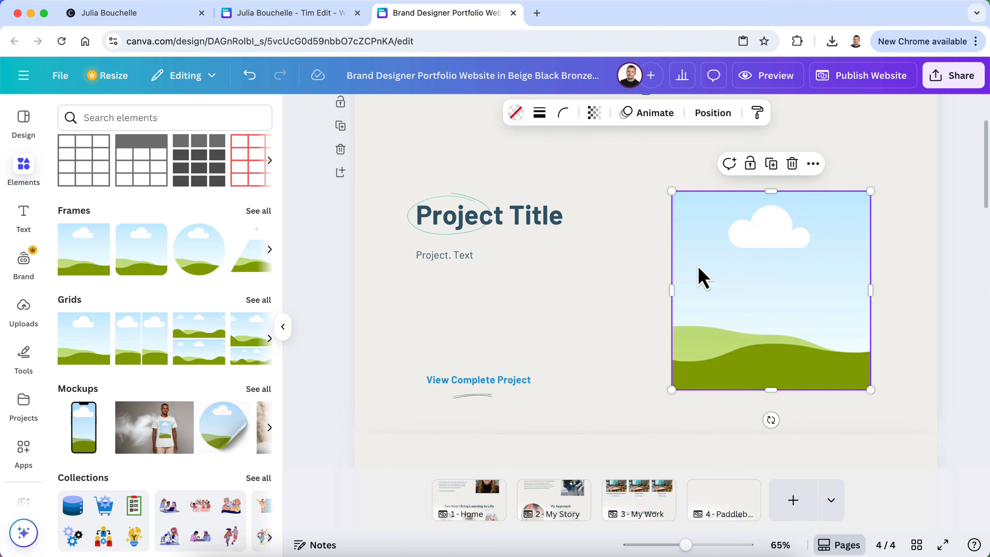
click(283, 331)
Drop the uploaded desk mockup image of the paddleboard safety course into the frame
click(26, 308)
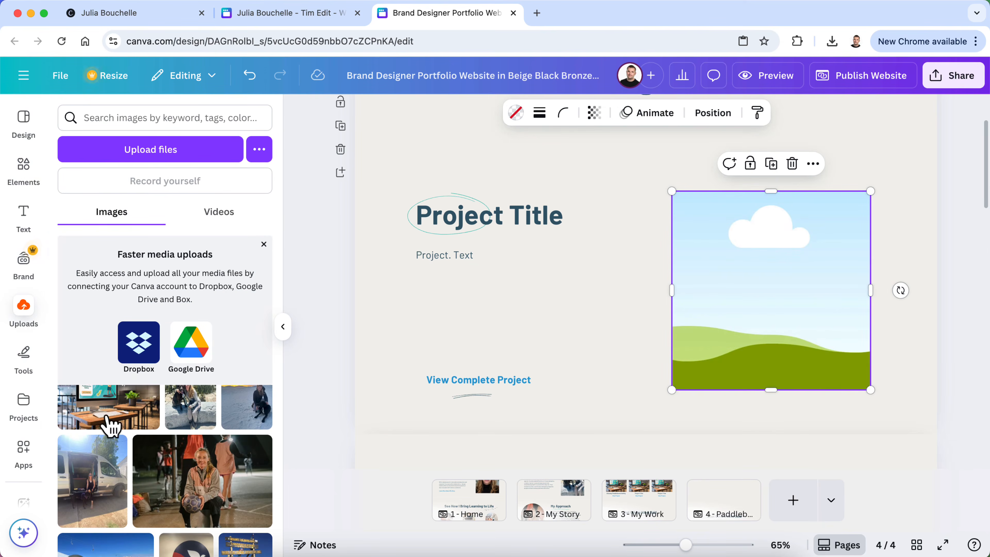
drag(106, 415, 771, 300)
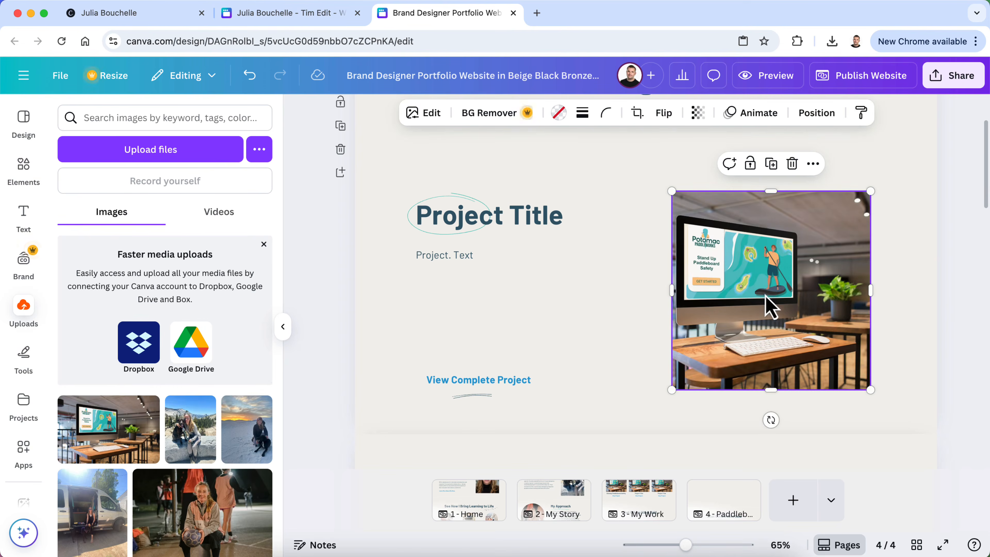
click(963, 289)
scroll(962, 290, up, 1)
scroll(715, 291, up, 1)
scroll(719, 302, down, 2)
Widen the mockup frame to landscape and align its top with the heading
click(755, 312)
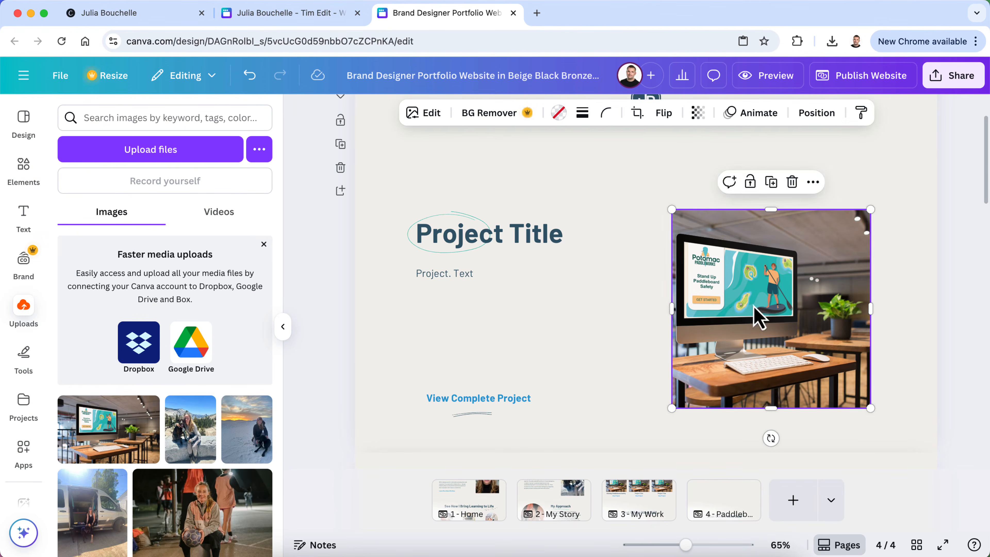
drag(670, 308, 609, 308)
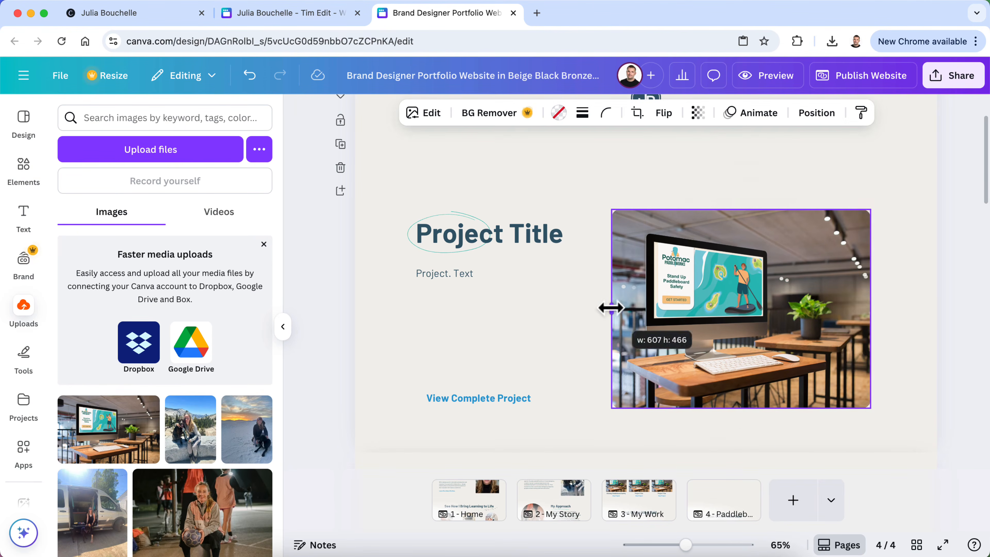
drag(871, 309, 888, 309)
drag(827, 327, 827, 330)
click(963, 290)
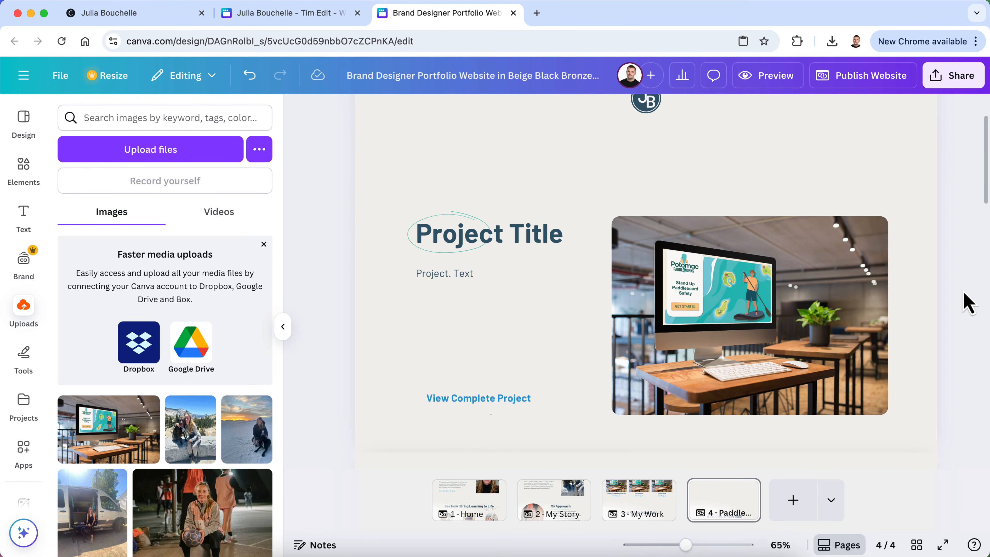
scroll(963, 290, up, 1)
scroll(963, 290, down, 2)
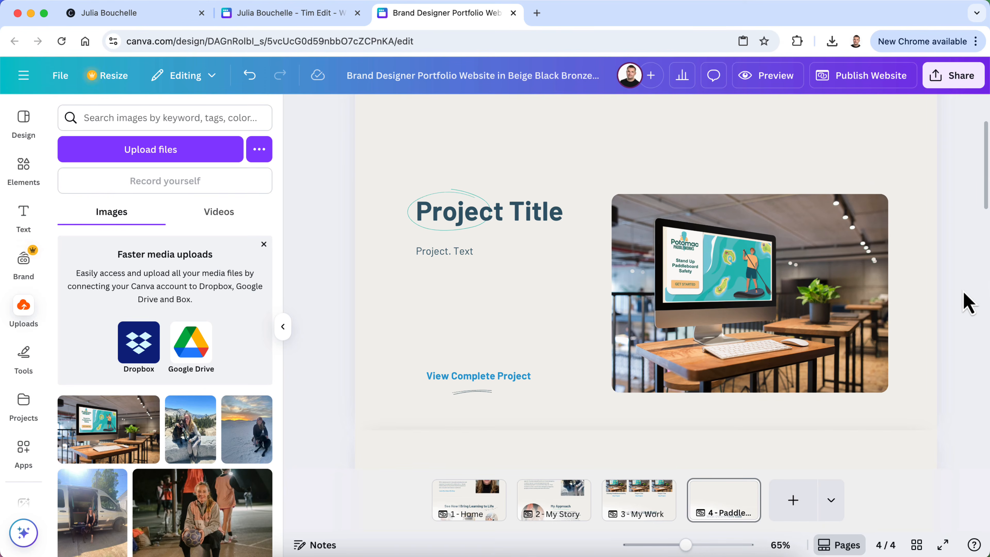
Replace the 'Project Title' heading text with 'Standup Paddleboard Safety'
click(561, 221)
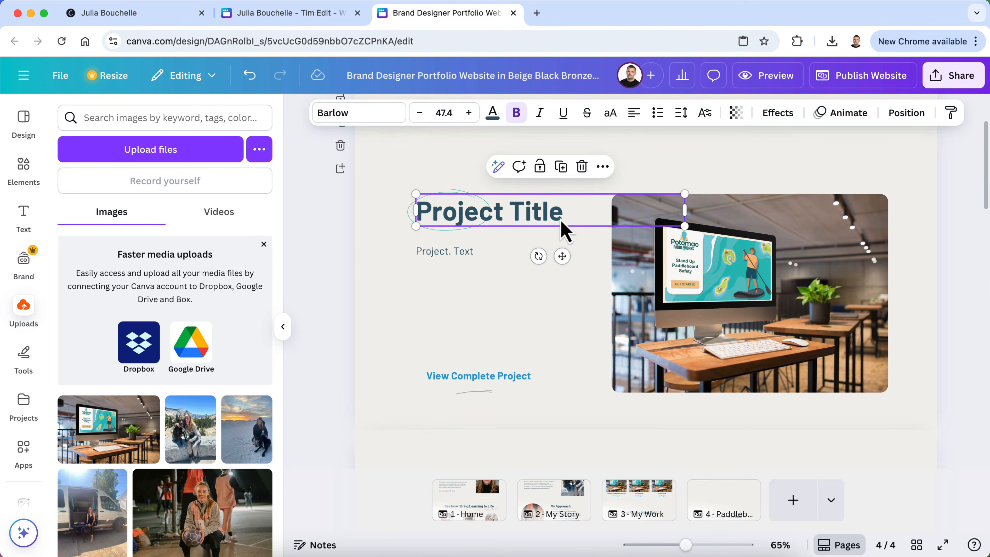
drag(685, 222, 620, 225)
key(super+z)
double_click(538, 219)
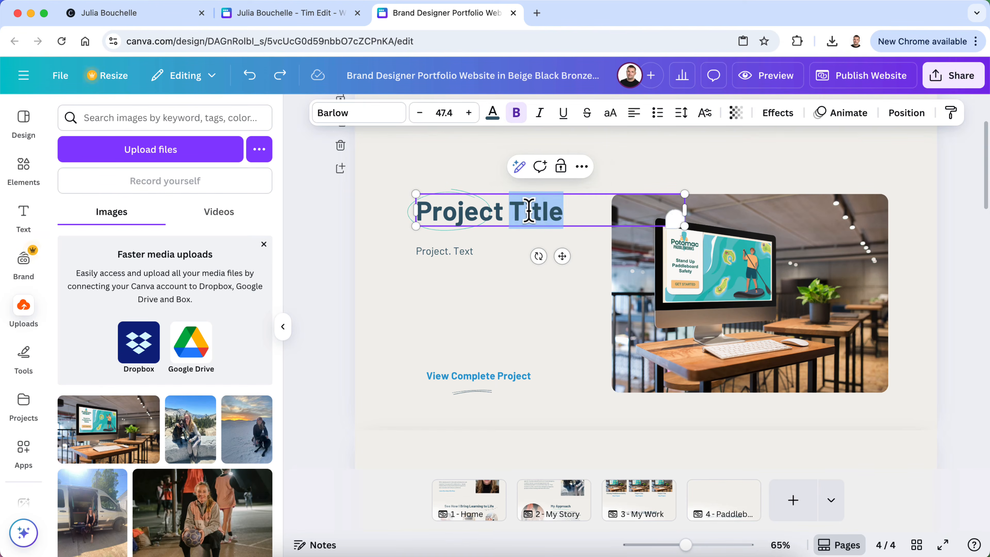
click(261, 14)
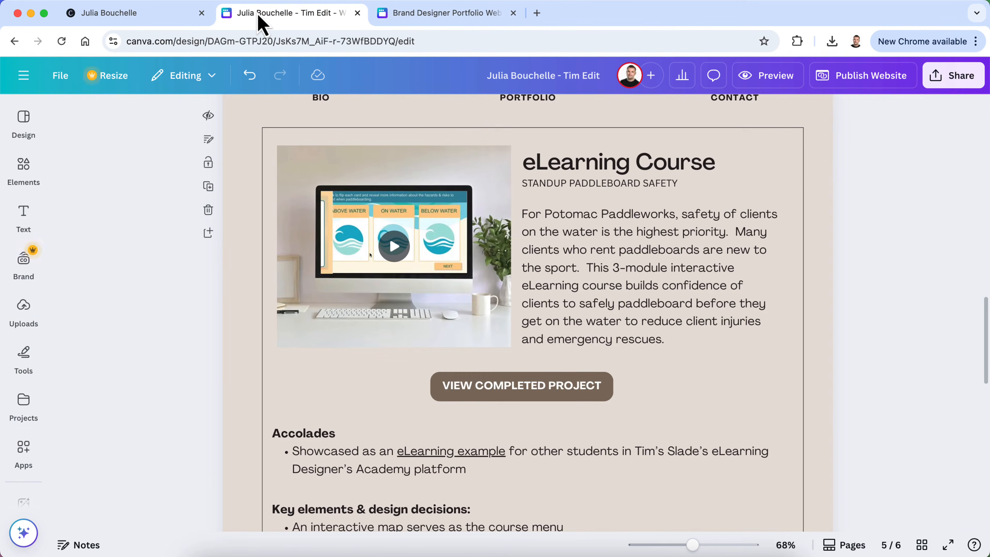
click(422, 16)
double_click(515, 216)
text(Standu)
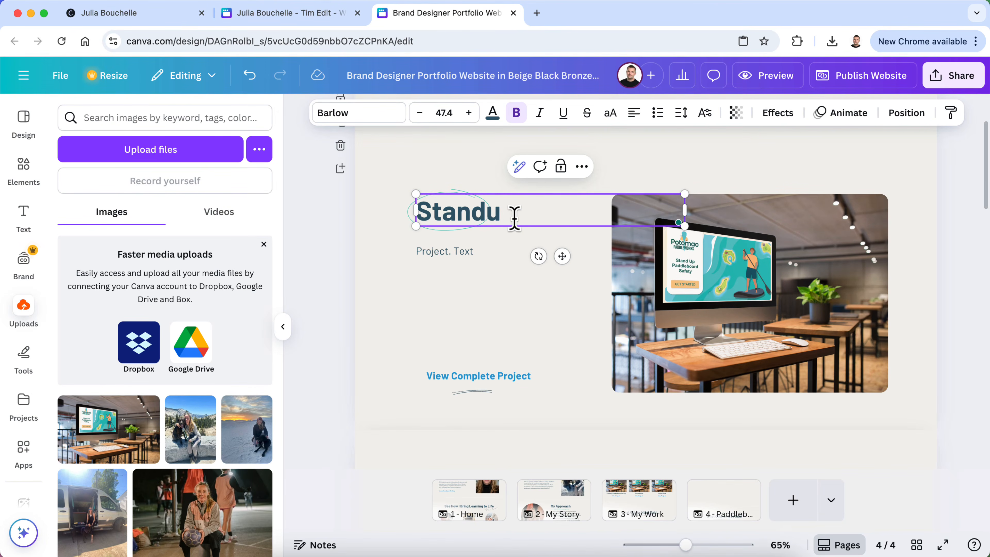
text(p Paddleboard)
key(Return)
text(Safety)
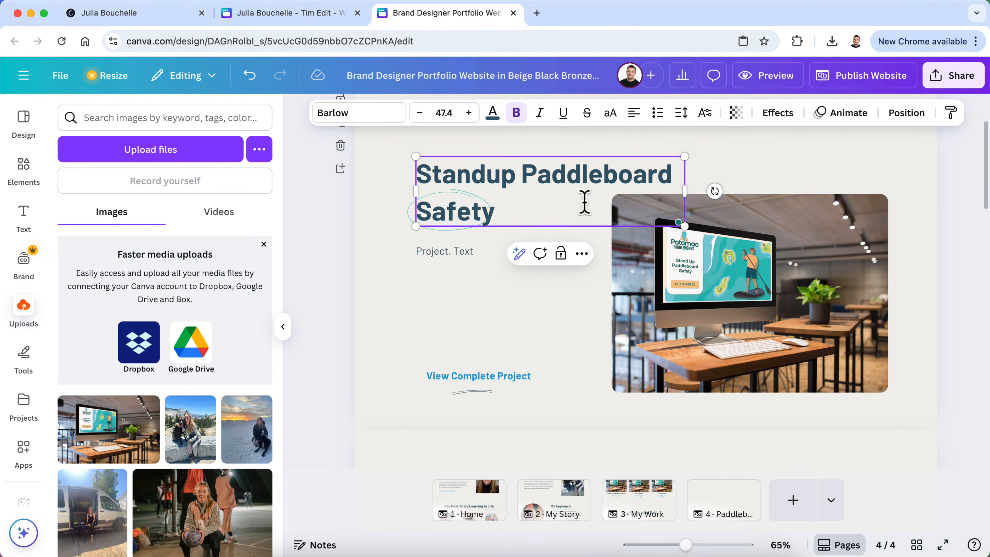
Wrap the heading onto three lines and move it down level with the mockup's top
drag(684, 197, 627, 206)
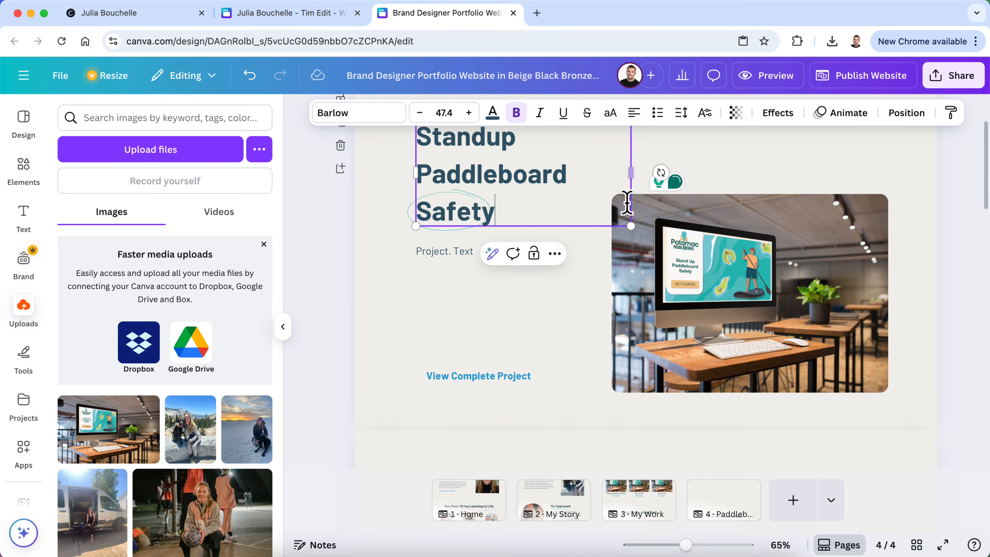
click(336, 285)
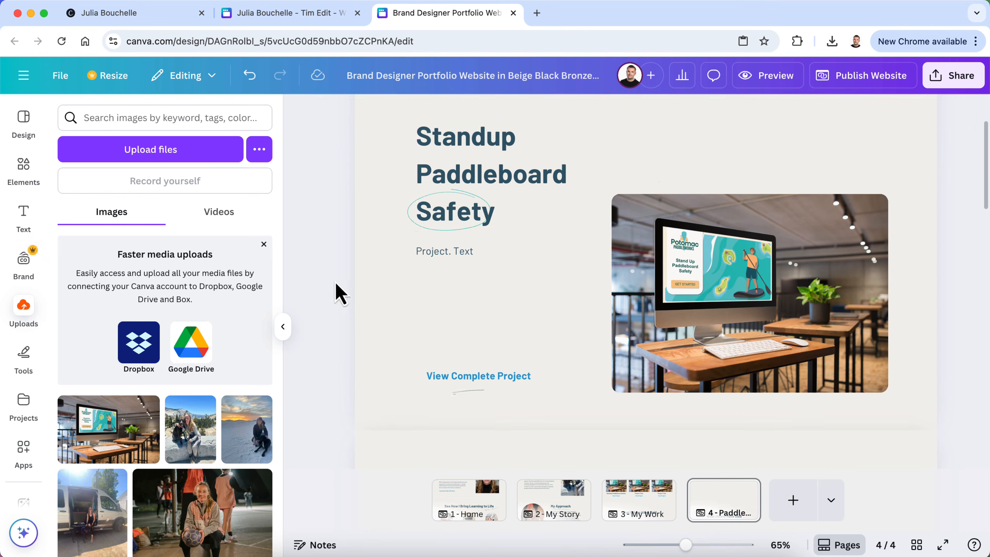
right_click(513, 185)
click(498, 179)
click(385, 218)
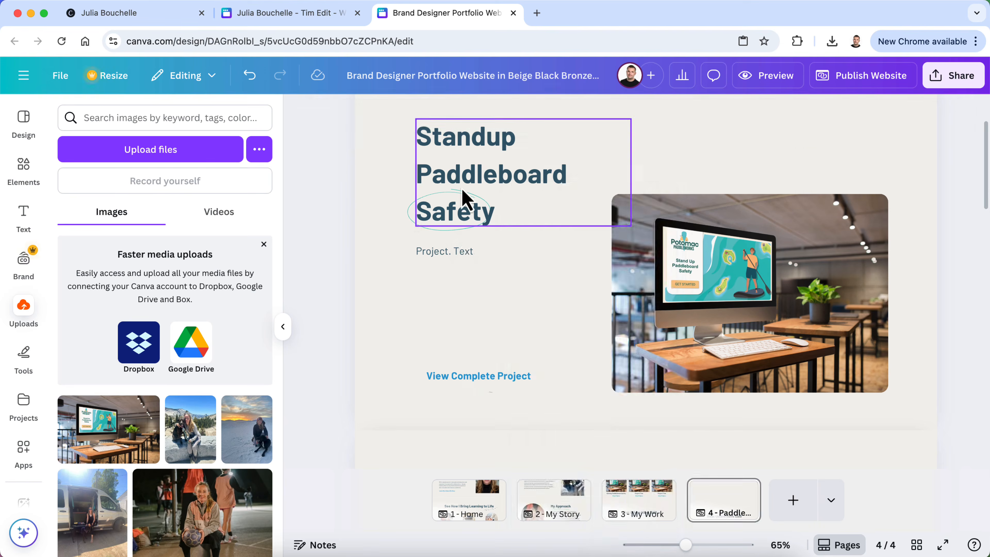
right_click(482, 180)
click(472, 179)
drag(485, 179, 494, 244)
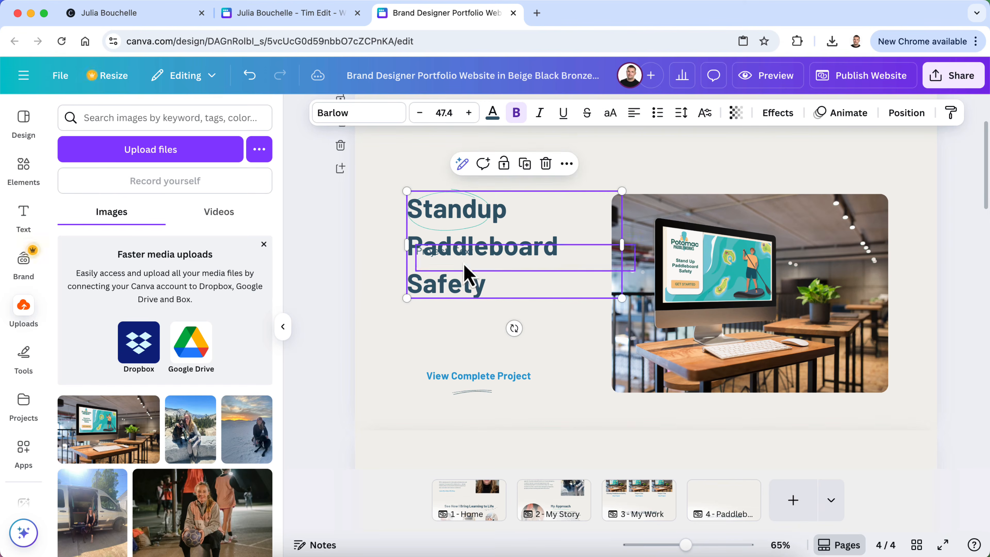
click(337, 316)
scroll(338, 315, down, 10)
scroll(338, 316, down, 5)
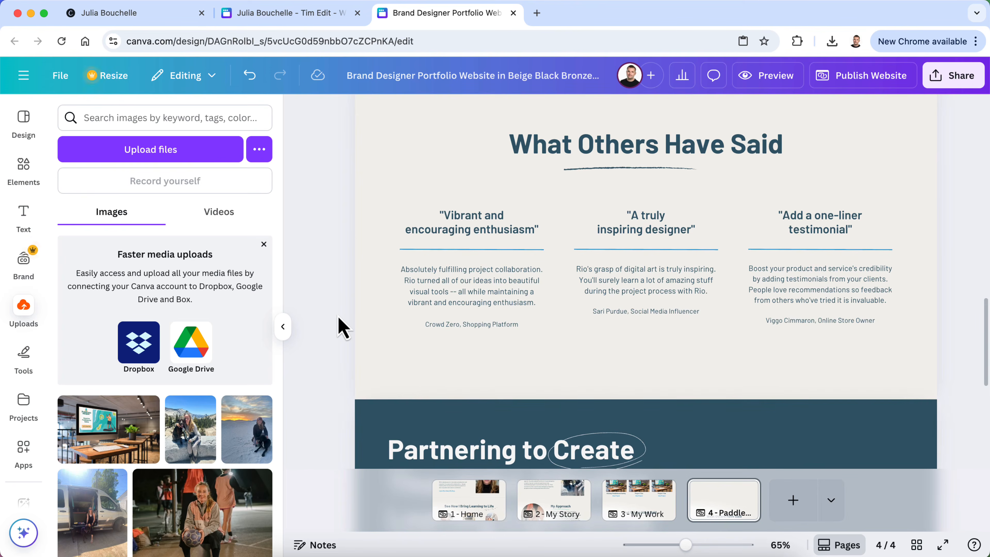
scroll(338, 316, up, 15)
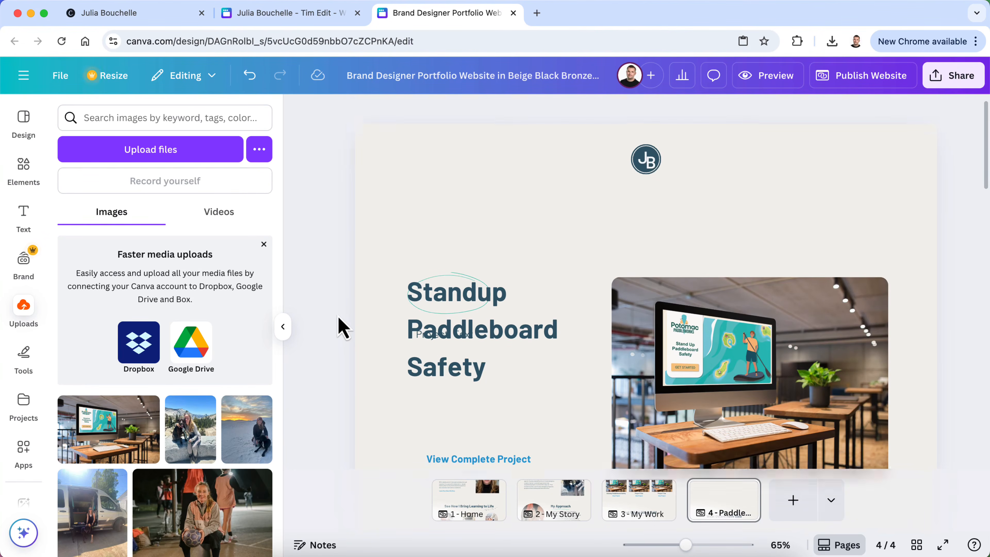
Undo the title, mockup and About Me edits until the My Work heading and ellipse return
click(250, 76)
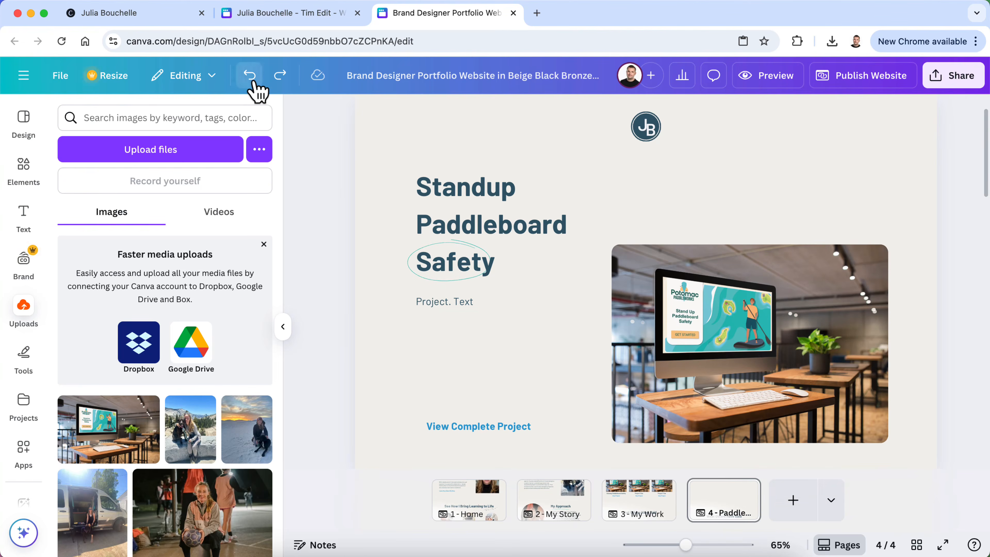
click(251, 79)
click(251, 80)
click(251, 80)
click(251, 80)
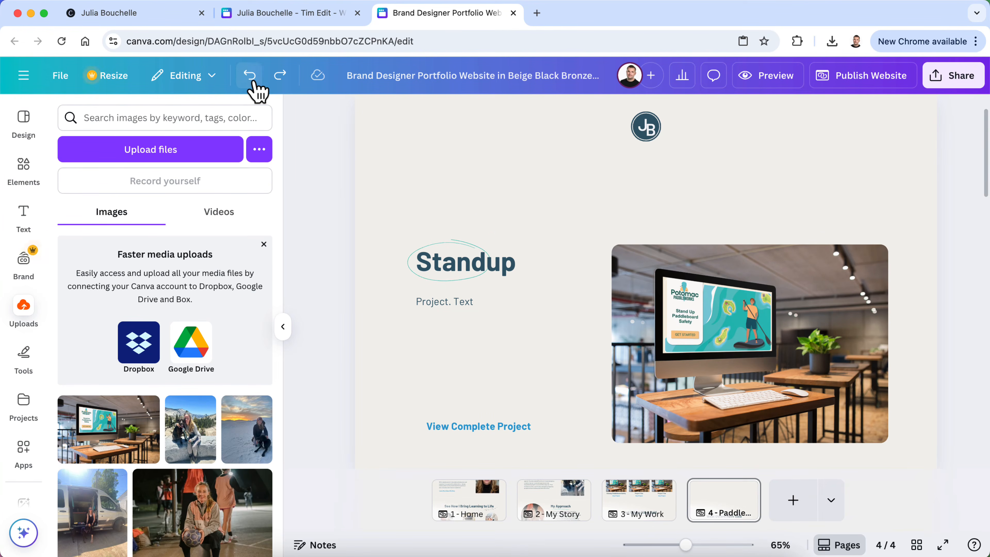
click(251, 80)
click(251, 80)
click(251, 80)
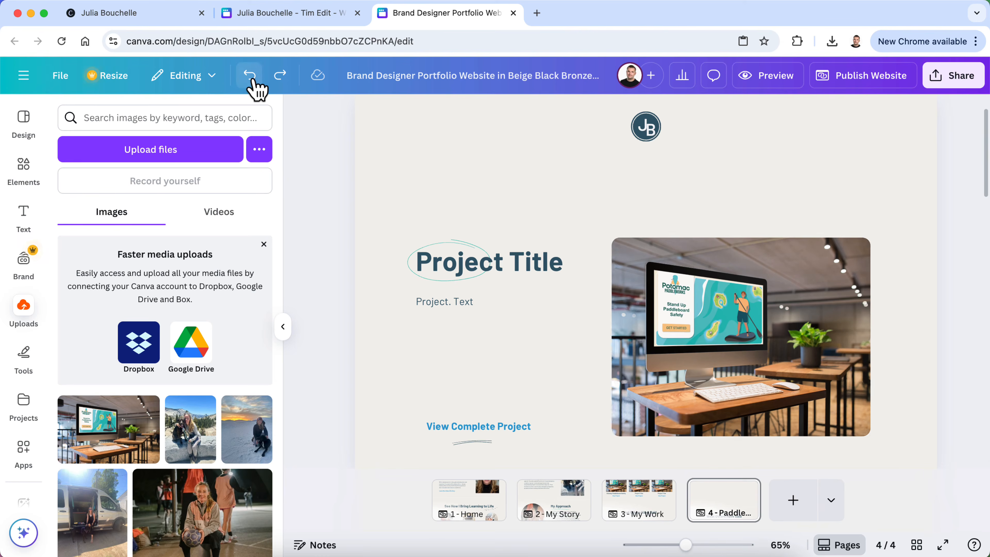
click(251, 80)
click(251, 80)
click(251, 80)
click(251, 80)
click(251, 80)
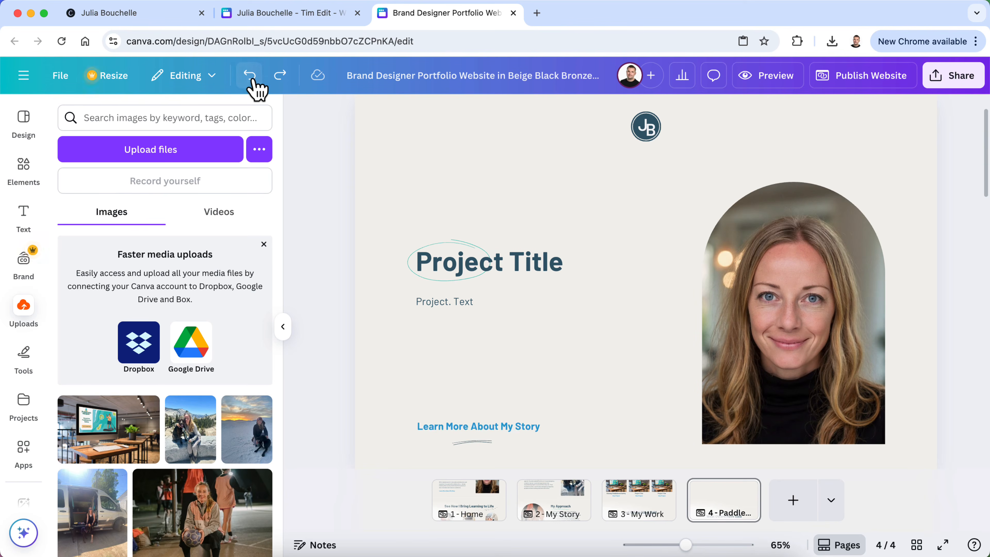
click(251, 80)
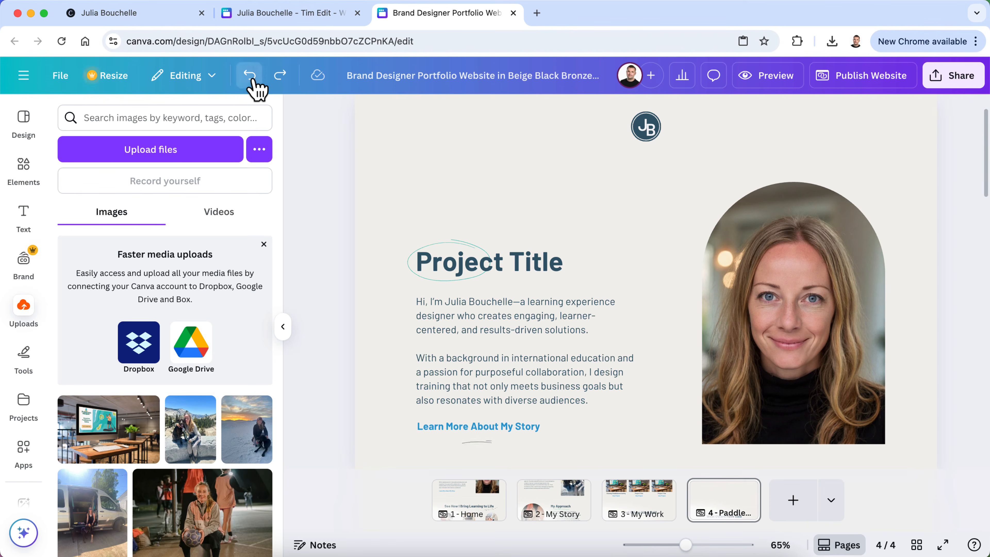
click(251, 80)
click(251, 80)
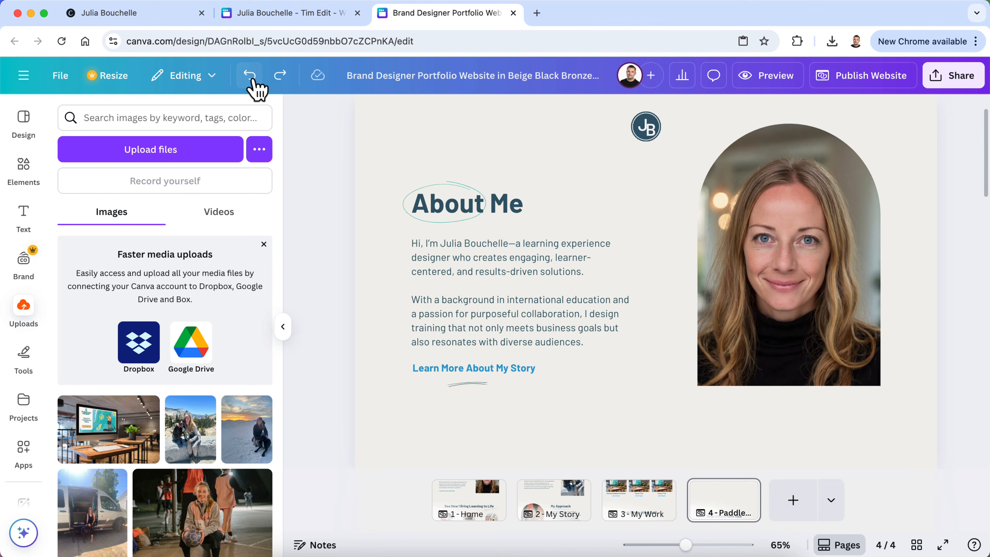
click(251, 80)
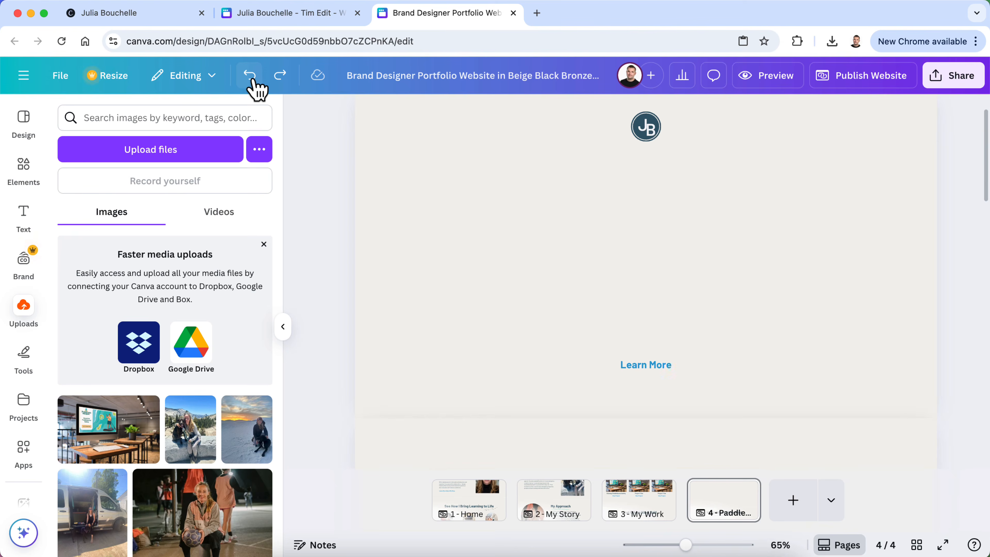
click(251, 80)
click(251, 80)
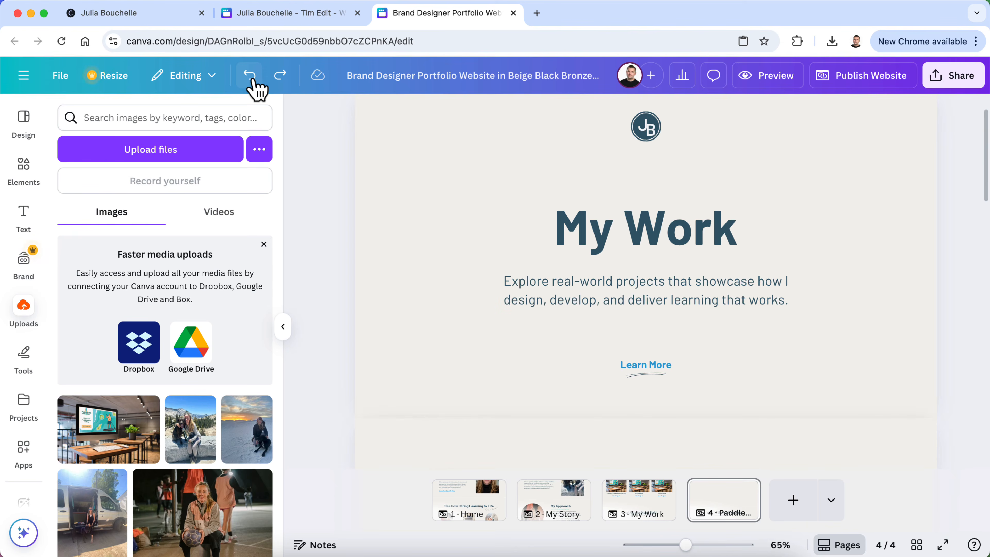
click(251, 80)
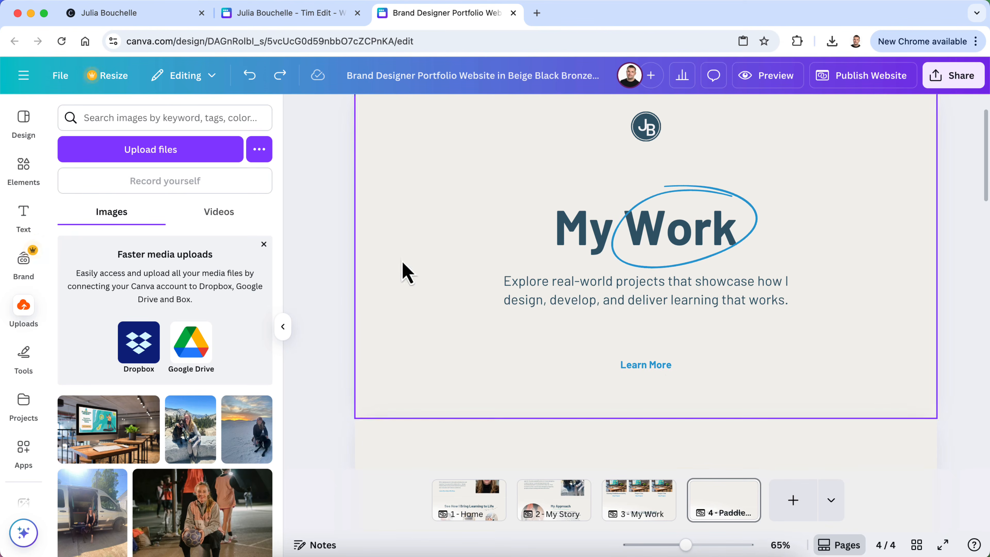
Keep undoing to restore the three project gallery images and the Project Gallery heading
scroll(329, 323, up, 1)
scroll(329, 322, down, 5)
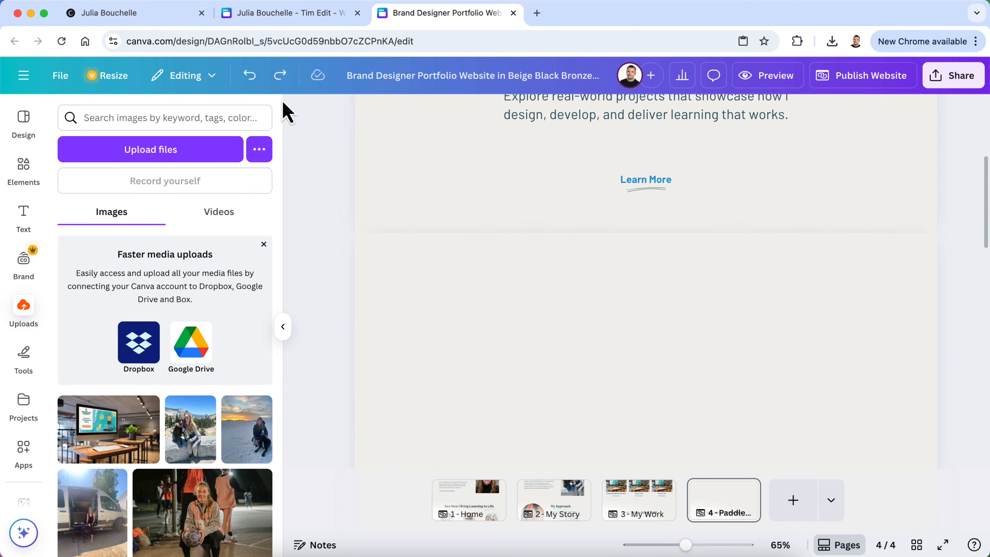
click(254, 79)
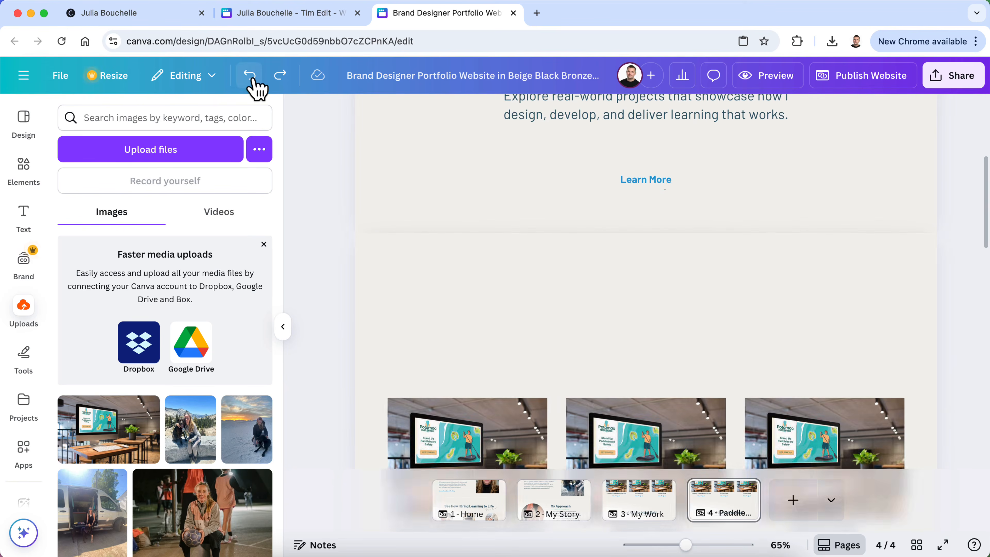
scroll(426, 311, down, 3)
click(250, 80)
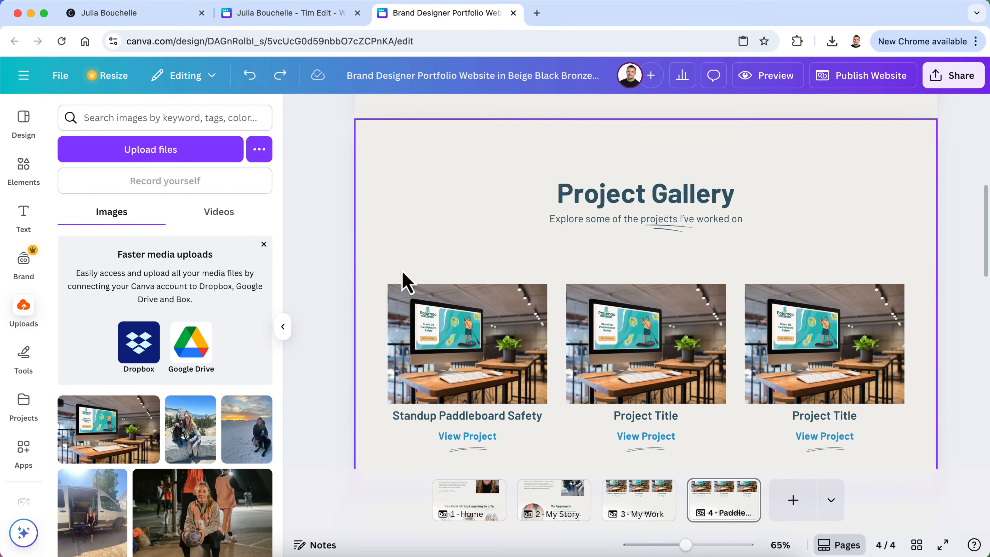
key(ctrl+z)
scroll(403, 273, down, 10)
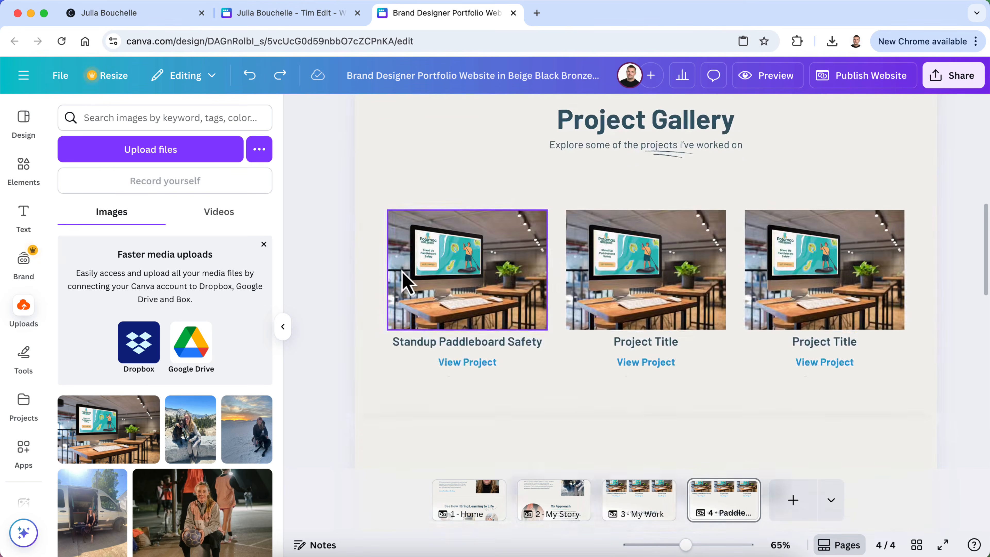
scroll(403, 273, up, 11)
Start replacing the My Work heading with 'Standup Paddle'
click(572, 286)
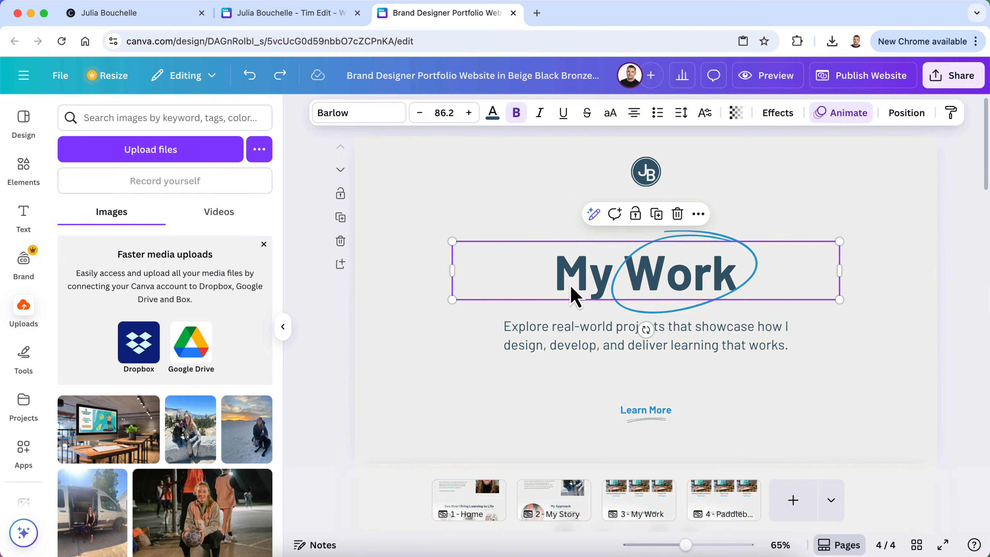
click(568, 281)
text(Stand)
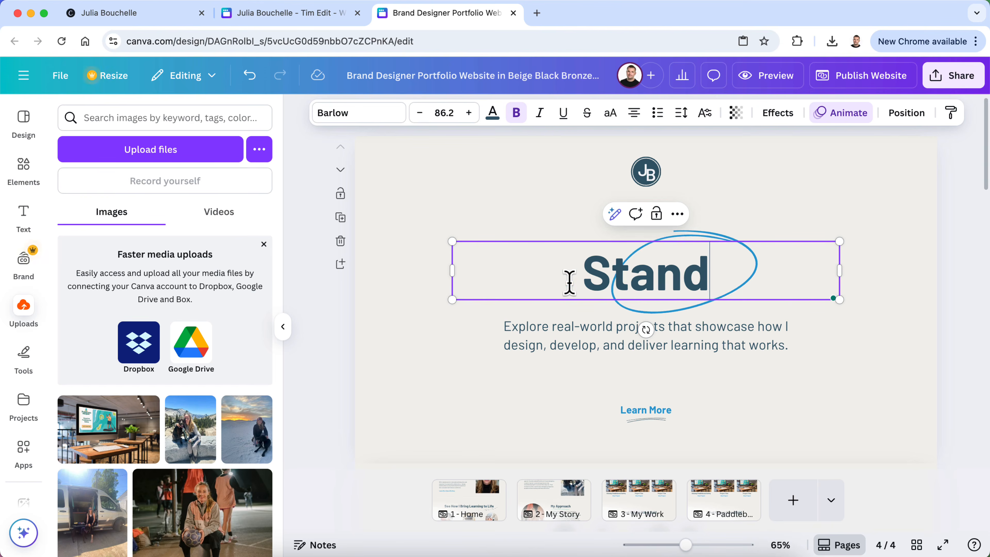
text(up Paddle)
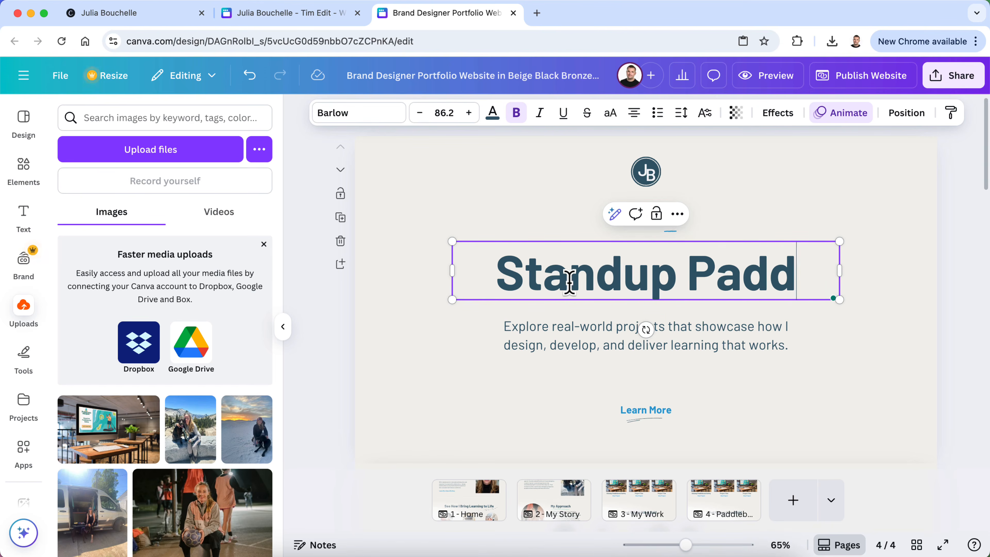
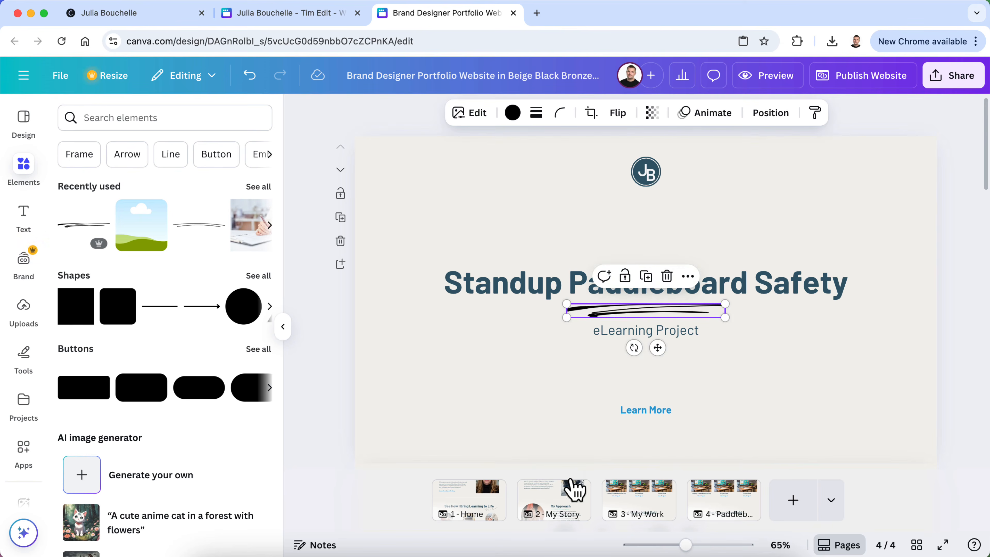
On the My Story page, check which colour the About Me brush-stroke underline uses
click(563, 495)
scroll(591, 355, down, 10)
scroll(592, 358, down, 2)
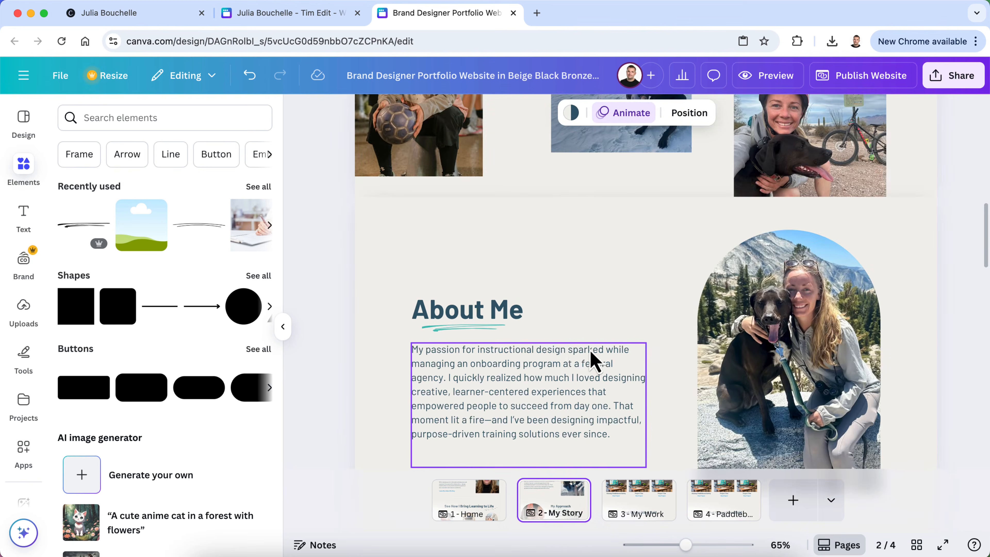
click(481, 329)
click(513, 113)
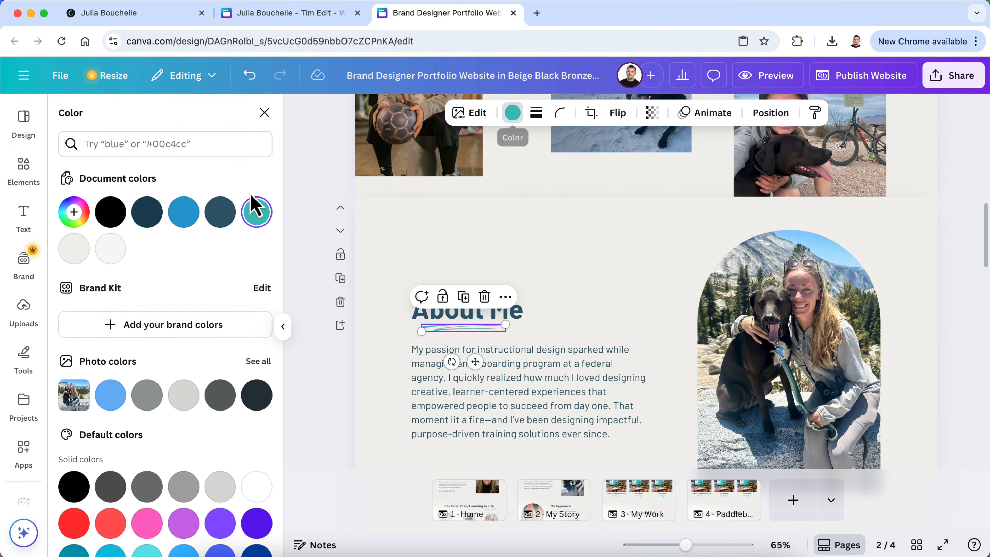
On the paddleboard page, recolour the title's brush-stroke underline to the matching teal document colour
click(721, 501)
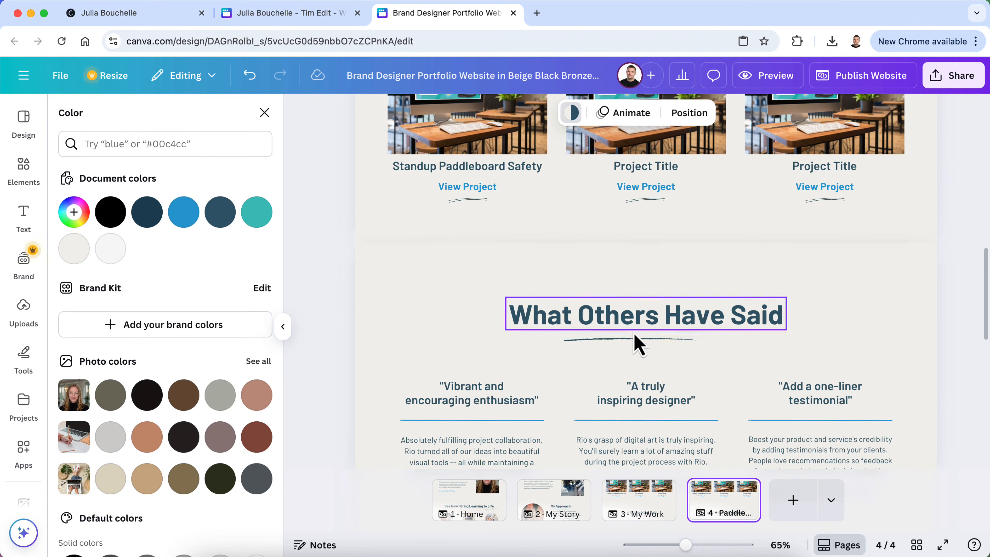
scroll(636, 342, up, 10)
click(631, 325)
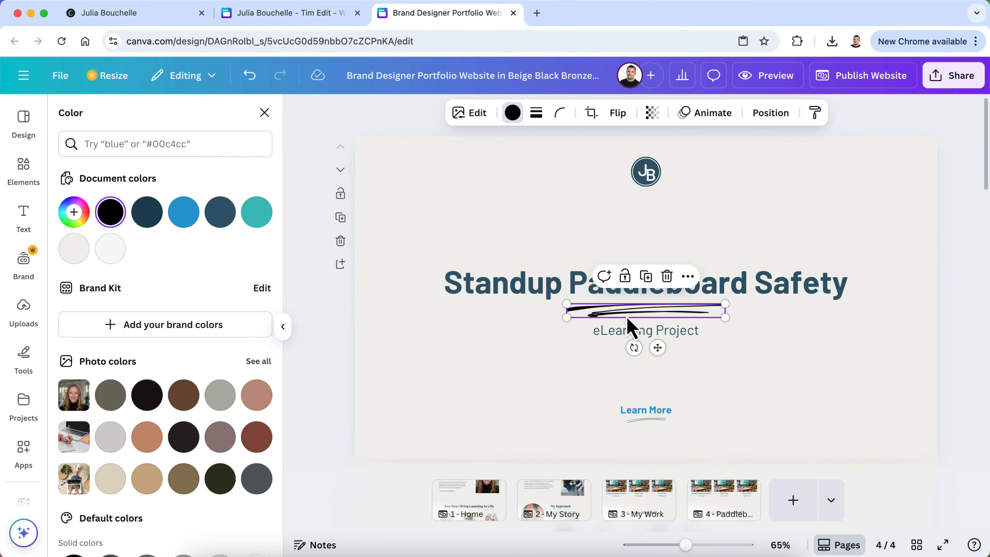
click(514, 115)
click(514, 114)
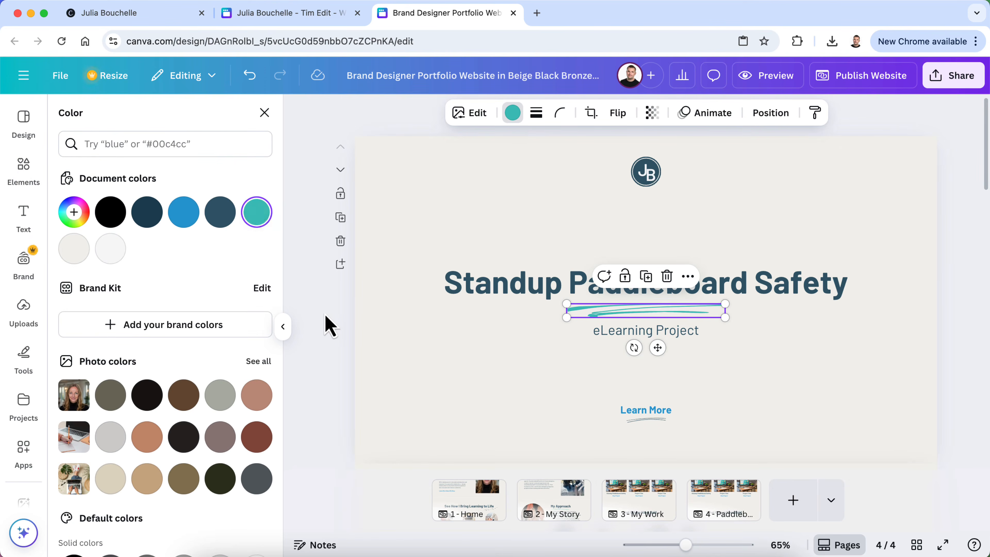
Review page 4, then bring up the Tim Edit design's Standup Paddleboard Safety eLearning Course page
scroll(370, 375, down, 3)
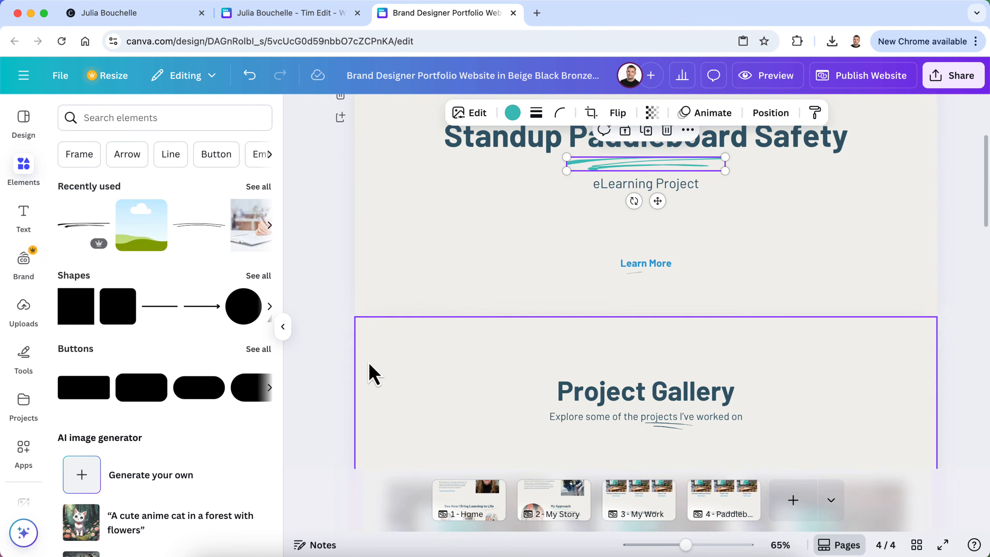
scroll(458, 275, down, 10)
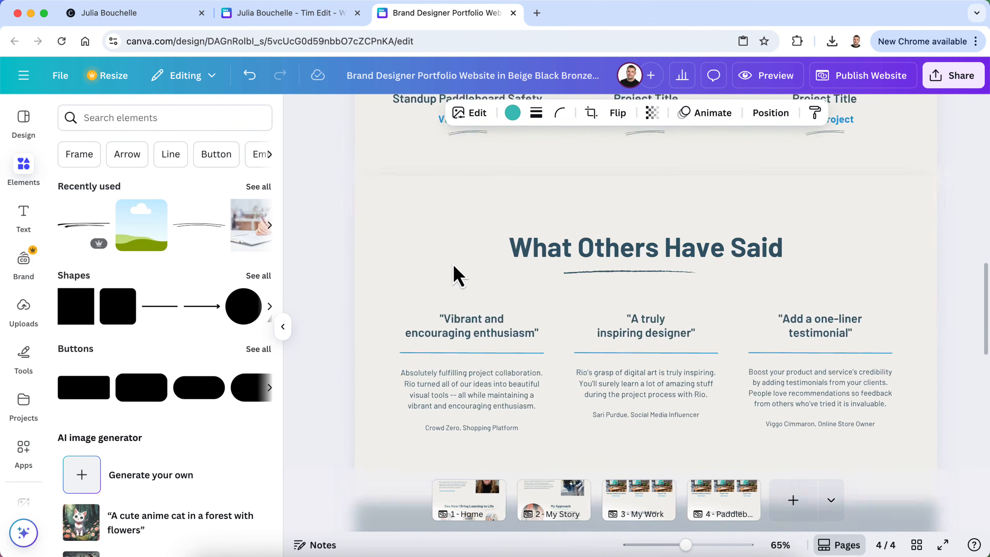
scroll(457, 275, down, 5)
scroll(457, 275, up, 8)
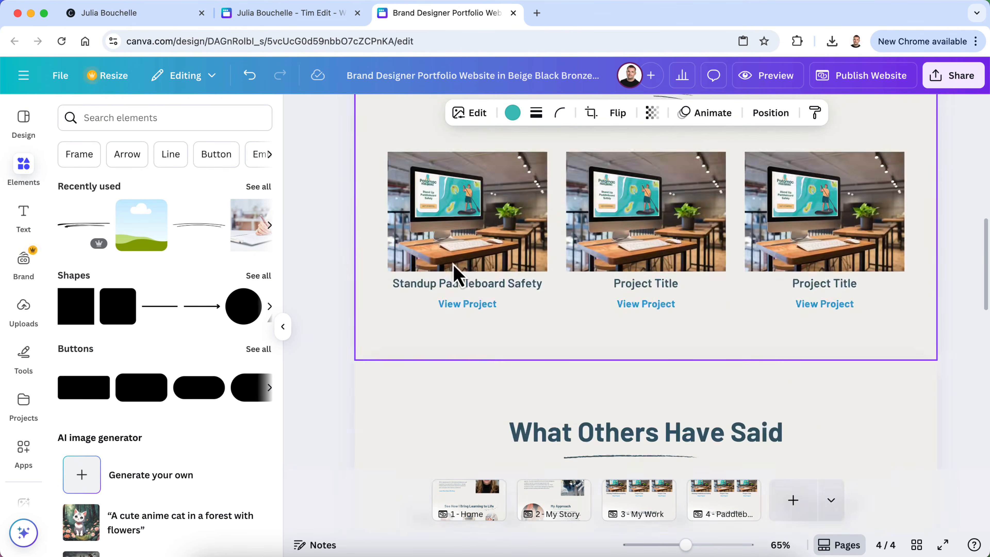
scroll(457, 275, up, 7)
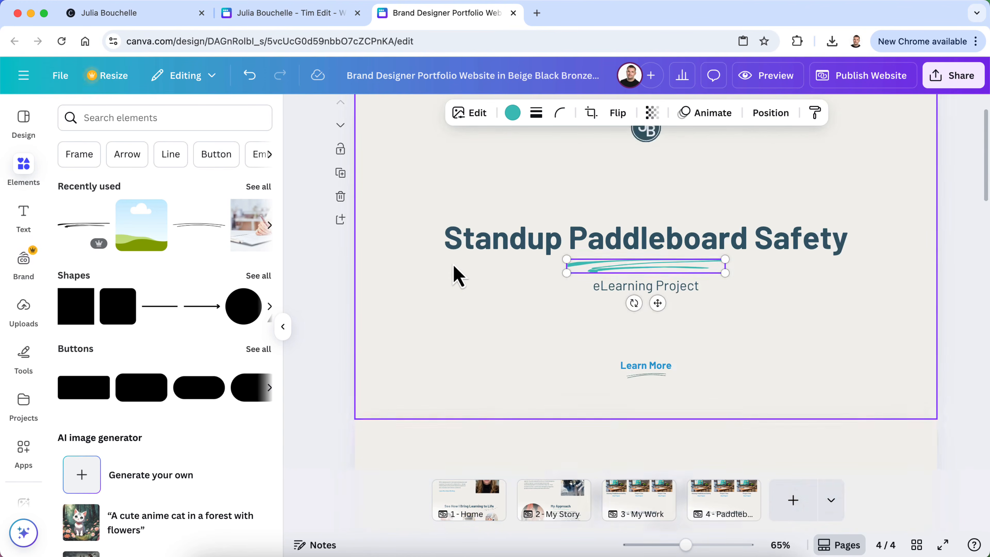
scroll(457, 275, down, 6)
scroll(458, 275, up, 2)
scroll(458, 275, down, 1)
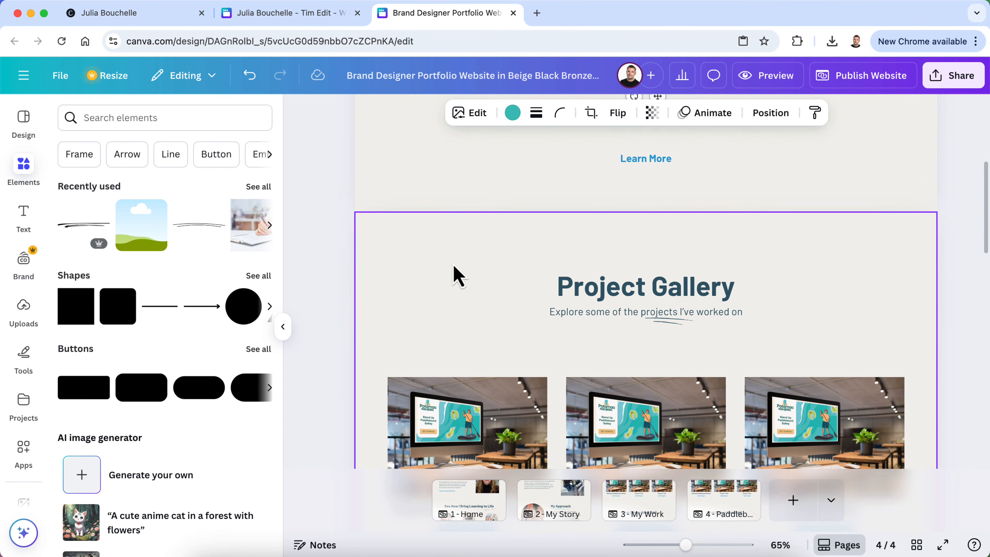
scroll(458, 275, up, 3)
scroll(457, 275, down, 7)
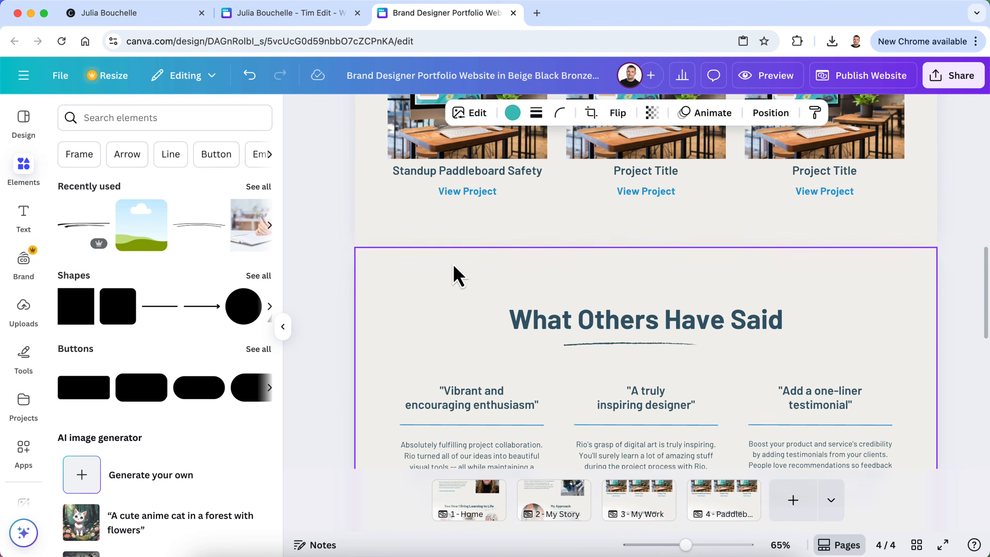
click(257, 15)
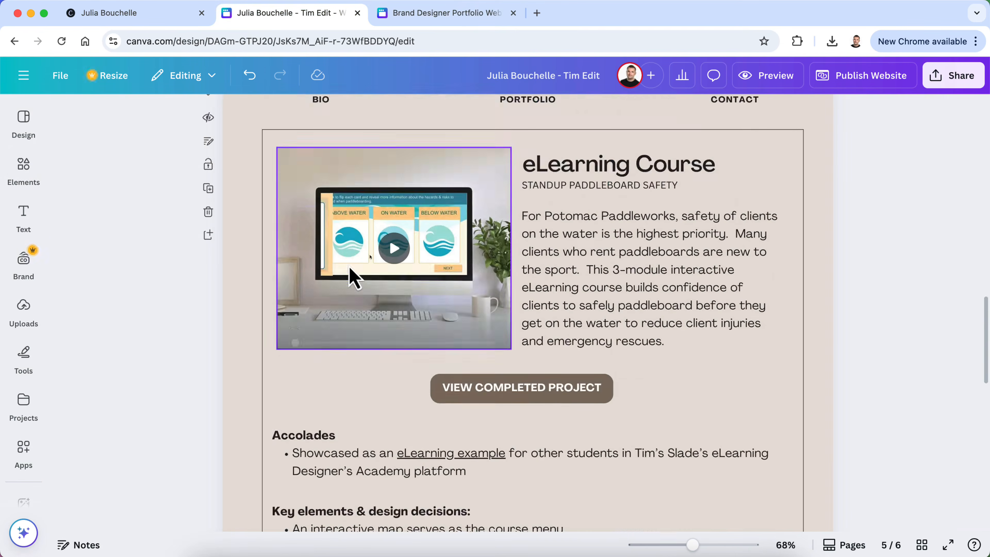
Go back to the Brand Designer Portfolio design and scroll to the three-card Project Gallery
scroll(350, 276, down, 8)
scroll(353, 277, up, 3)
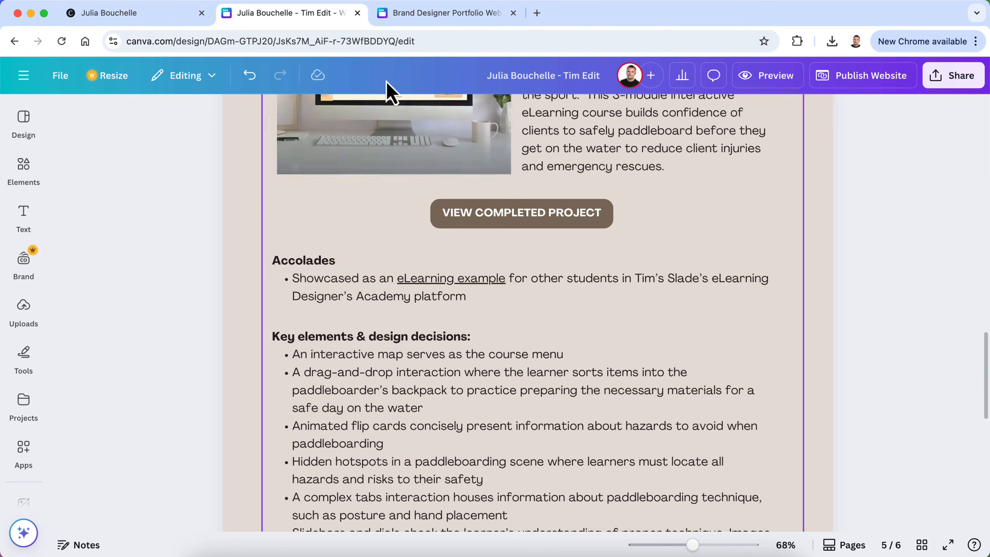
click(407, 15)
scroll(569, 350, up, 5)
scroll(570, 353, up, 3)
scroll(571, 353, down, 5)
scroll(570, 353, up, 5)
scroll(569, 358, up, 4)
scroll(575, 378, down, 8)
scroll(576, 378, up, 2)
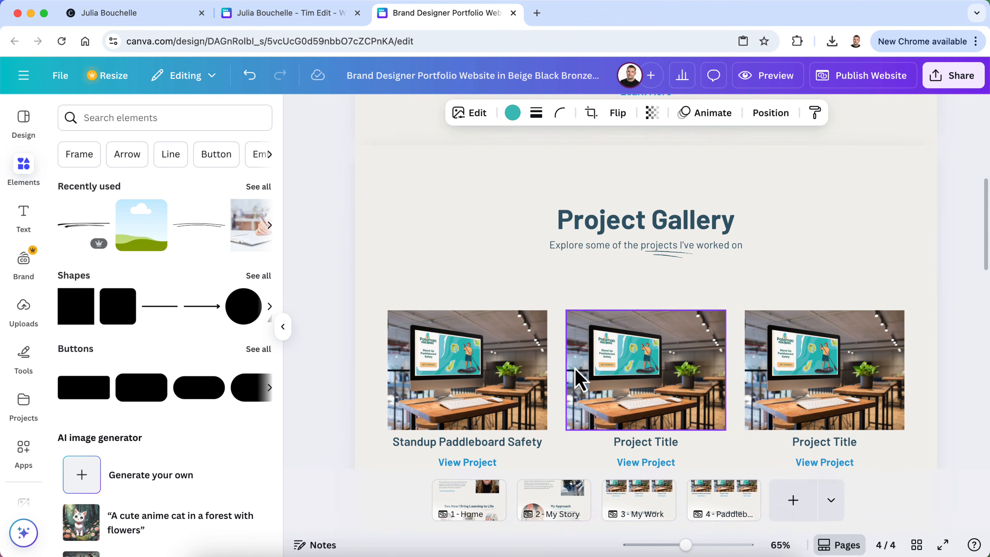
Delete the Project Gallery heading, its subtitle and a squiggle line
click(607, 232)
key(Delete)
click(615, 254)
key(Delete)
click(668, 253)
key(Delete)
Delete the first and middle View Project links along with their squiggle underlines
scroll(662, 269, down, 3)
click(472, 369)
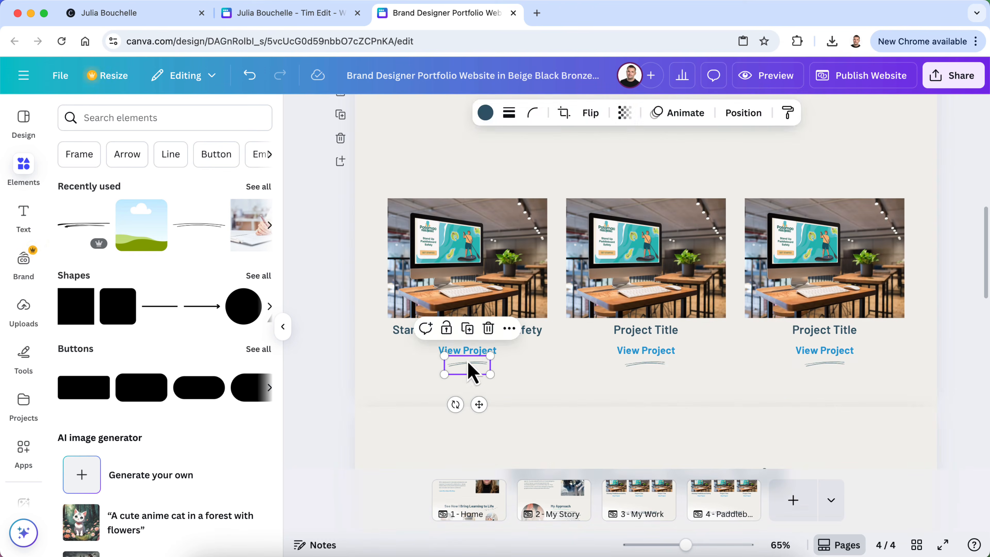
shift+click(490, 351)
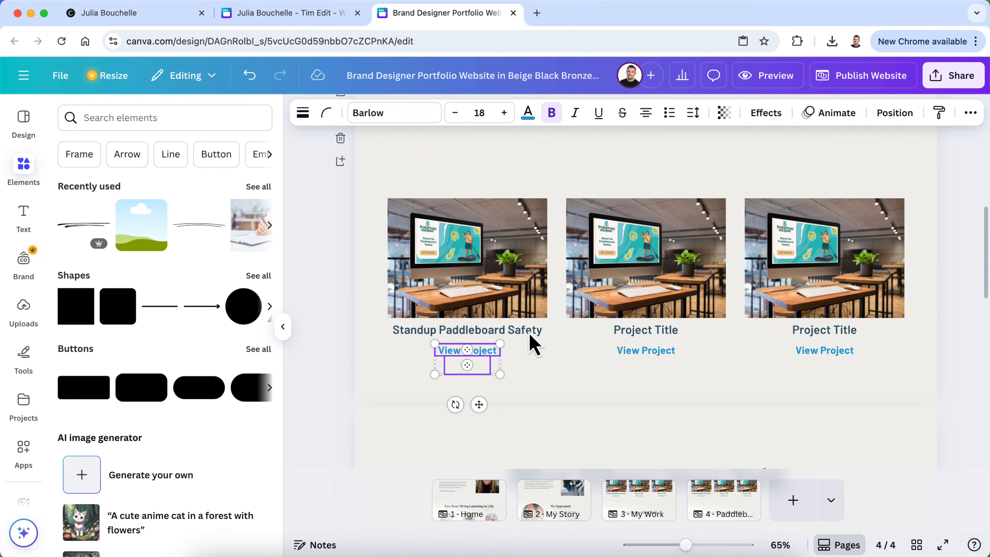
key(Delete)
click(659, 366)
key(Delete)
click(660, 354)
key(Delete)
Delete all three project cards' images and titles
click(501, 335)
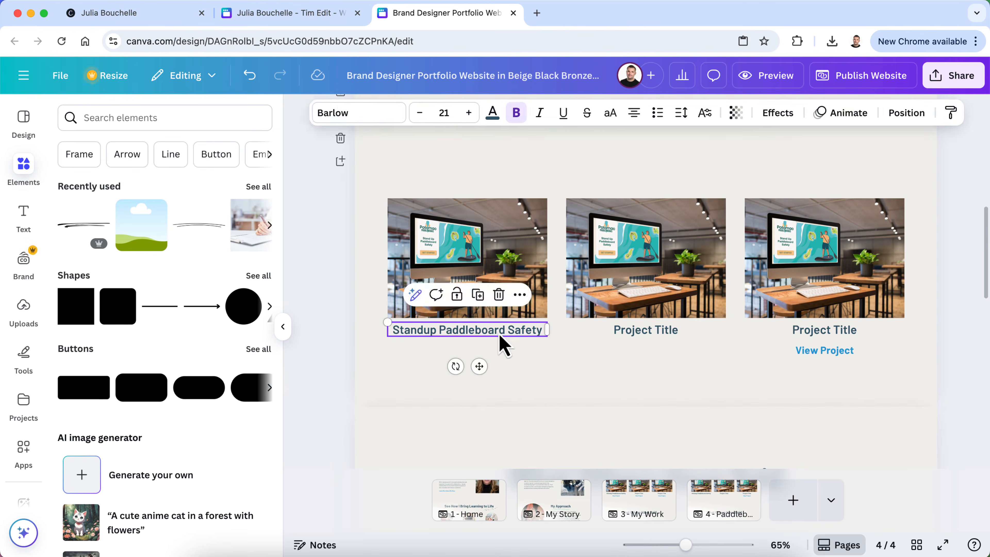
shift+click(541, 261)
key(Delete)
click(684, 340)
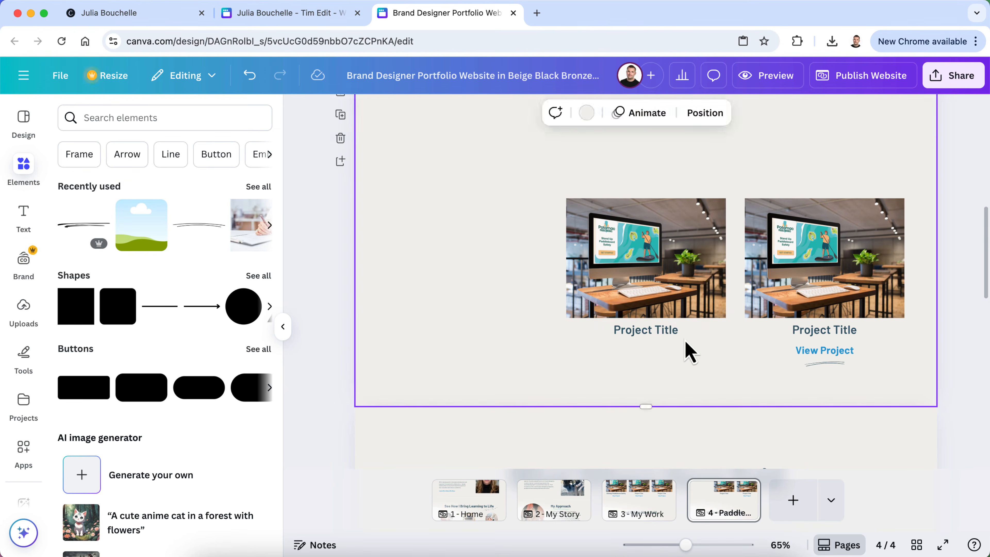
click(684, 332)
shift+click(699, 245)
shift+click(819, 257)
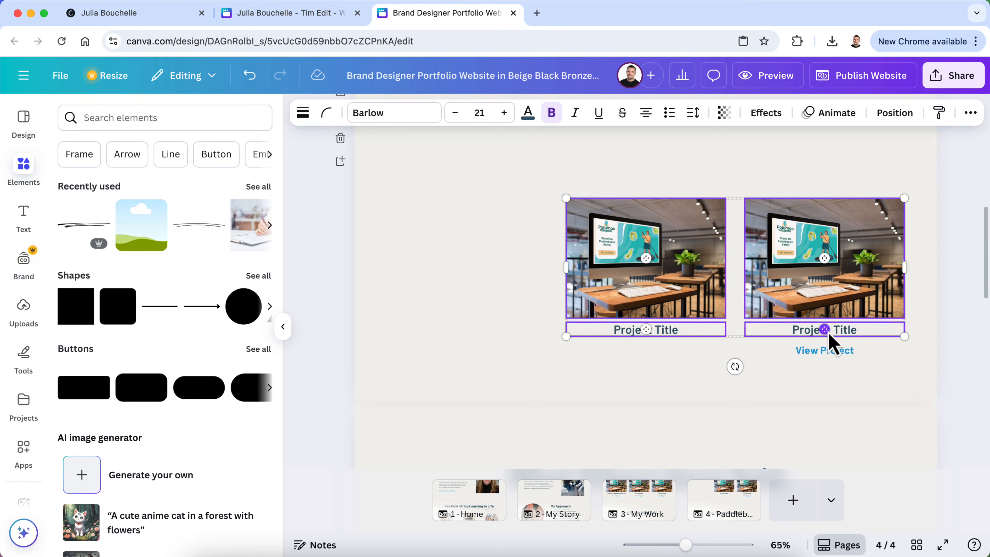
key(Delete)
Delete the leftover squiggle and the last View Project link
click(825, 375)
key(Delete)
click(824, 351)
key(Delete)
scroll(826, 367, up, 3)
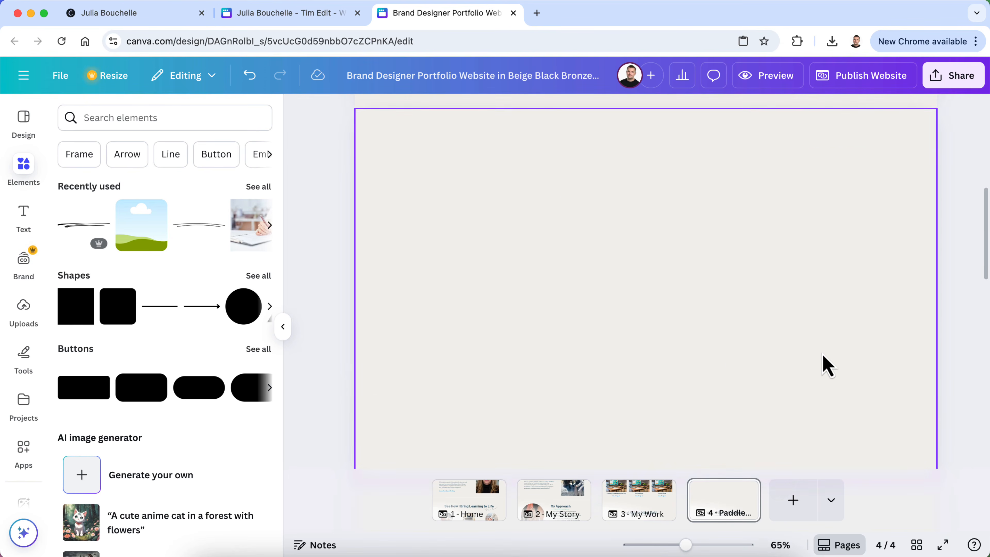
Place the landscape image frame from Recently used into the empty section and widen it
drag(138, 241, 510, 263)
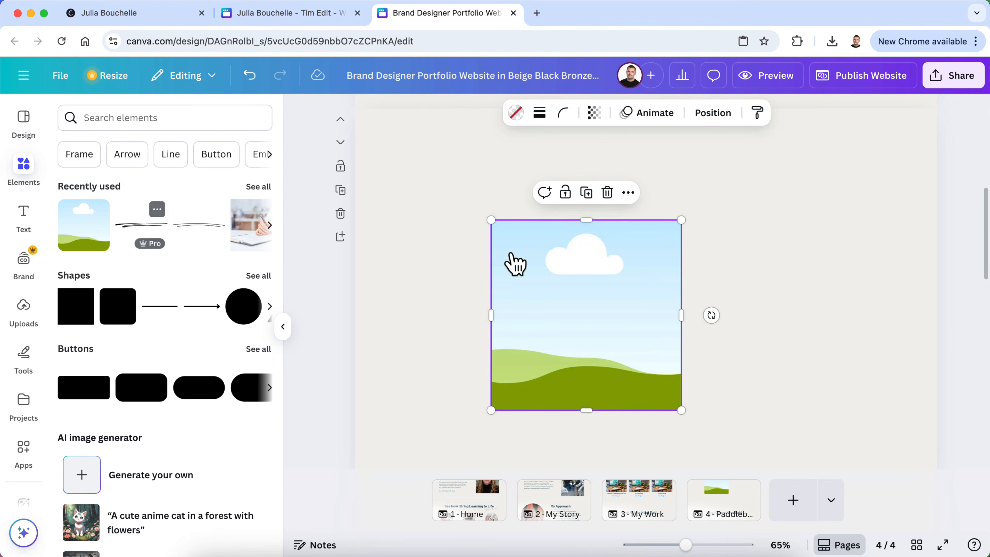
drag(680, 317, 897, 305)
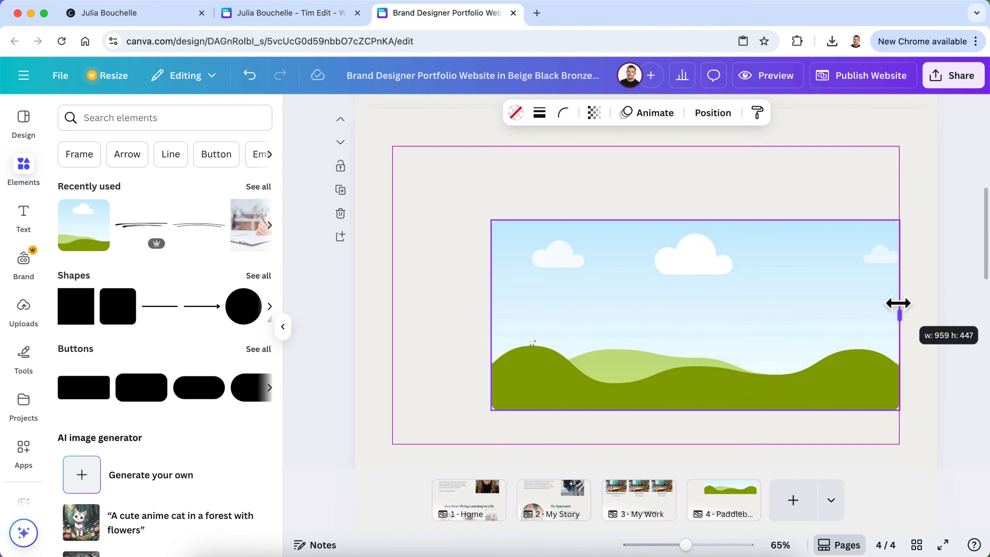
drag(812, 323, 711, 243)
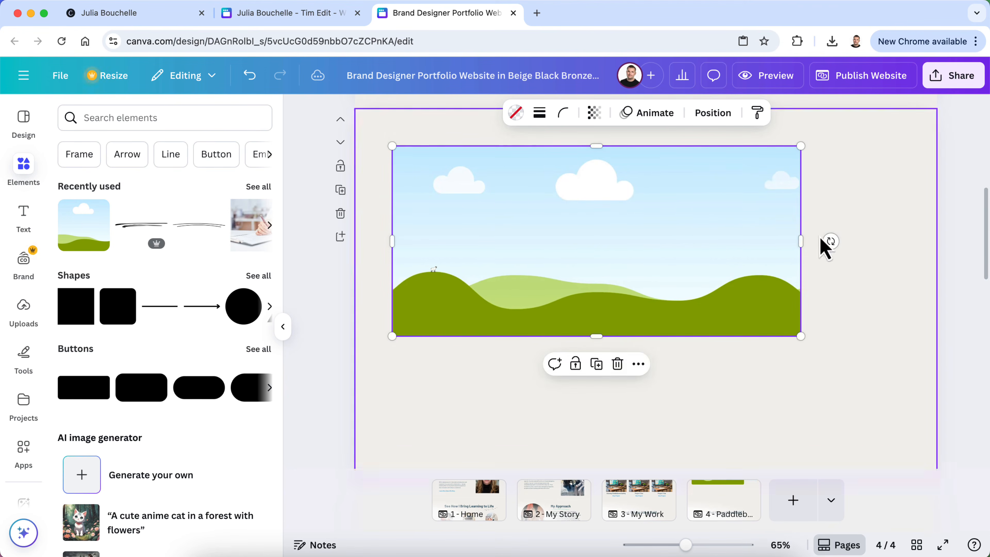
drag(803, 241, 899, 241)
drag(645, 335, 646, 369)
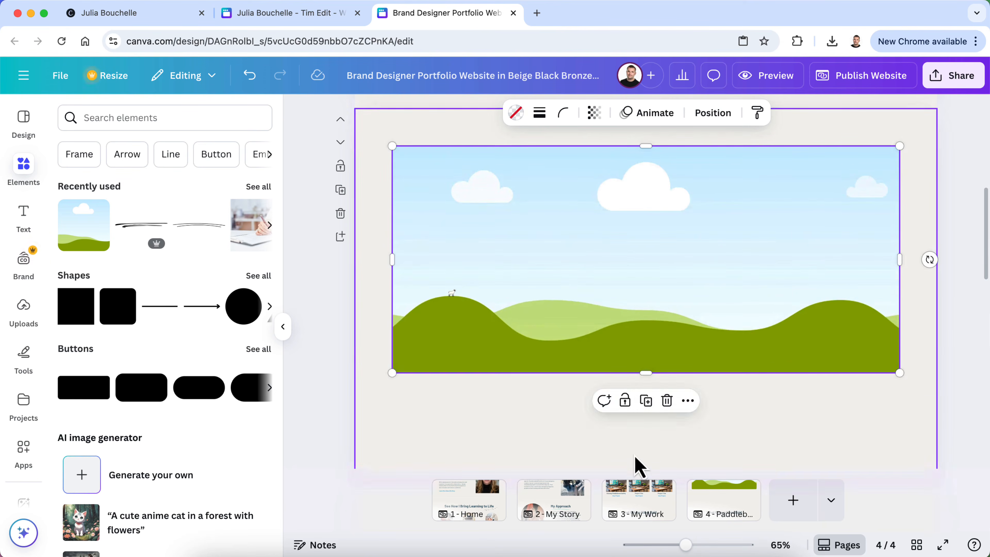
Shorten the page section by dragging its bottom edge up to fit the frame
scroll(636, 464, down, 2)
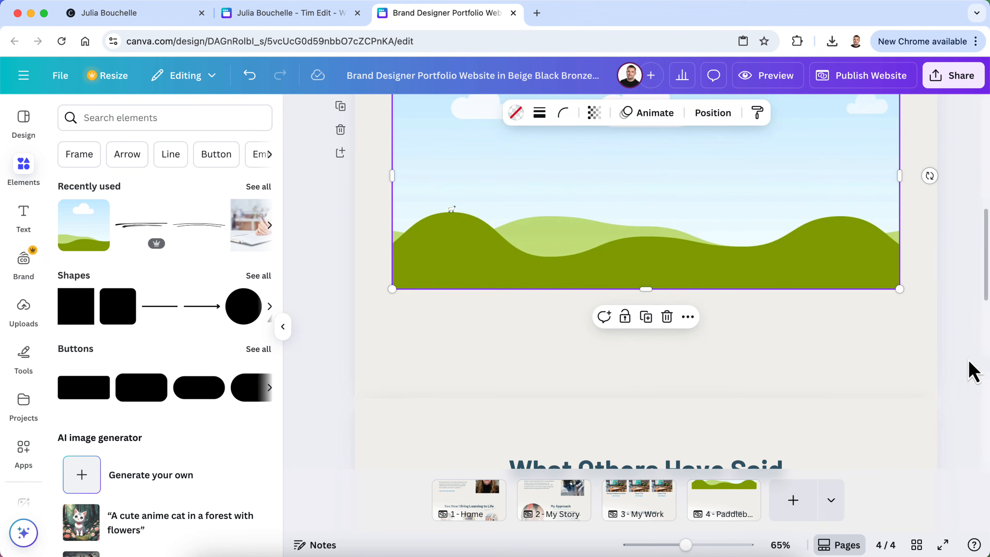
click(948, 366)
click(683, 397)
drag(642, 397, 642, 336)
scroll(645, 368, up, 3)
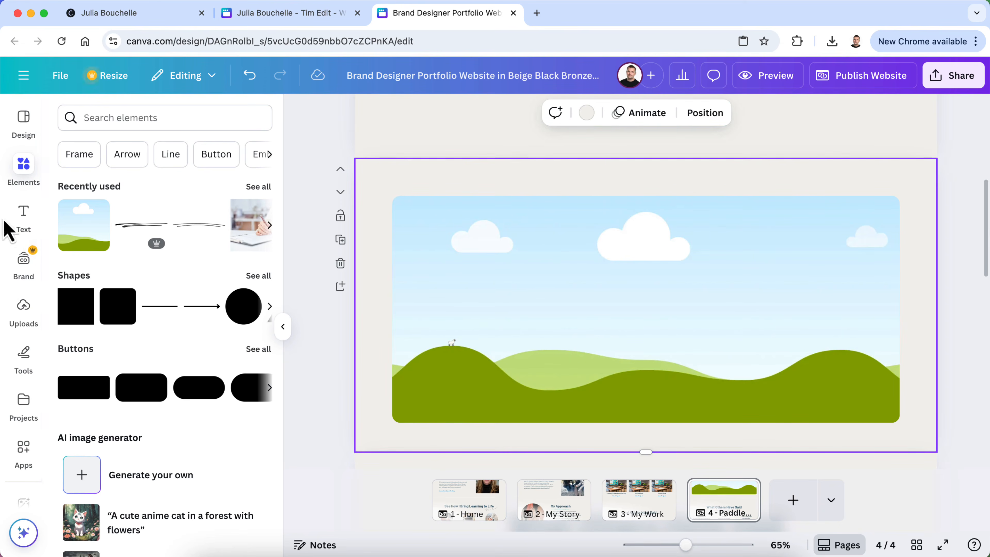
Fill the frame with the uploaded desk-monitor photo and shift it down within the crop
click(27, 325)
drag(111, 433, 449, 371)
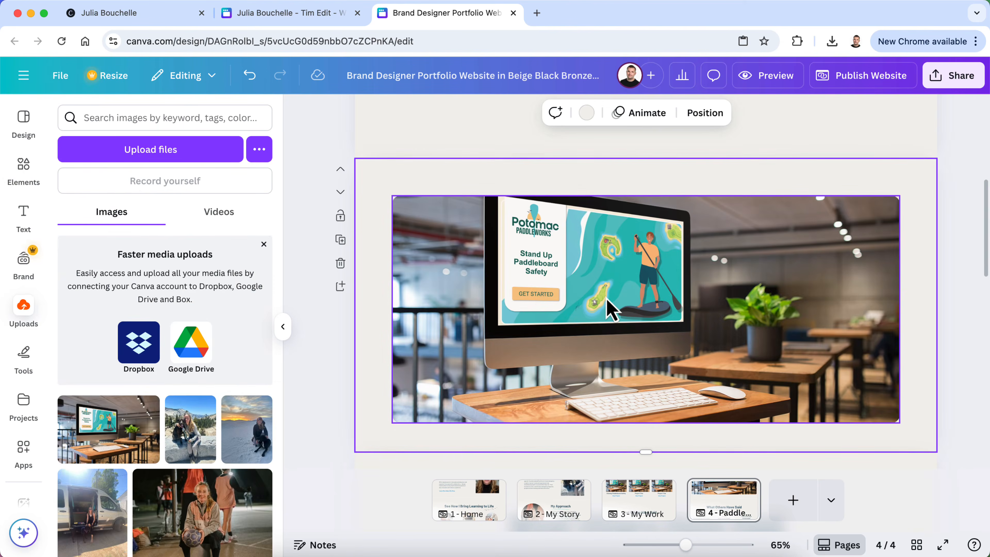
double_click(608, 300)
drag(610, 294, 643, 336)
click(970, 246)
Review the updated page, then switch to the other portfolio design
scroll(951, 278, up, 5)
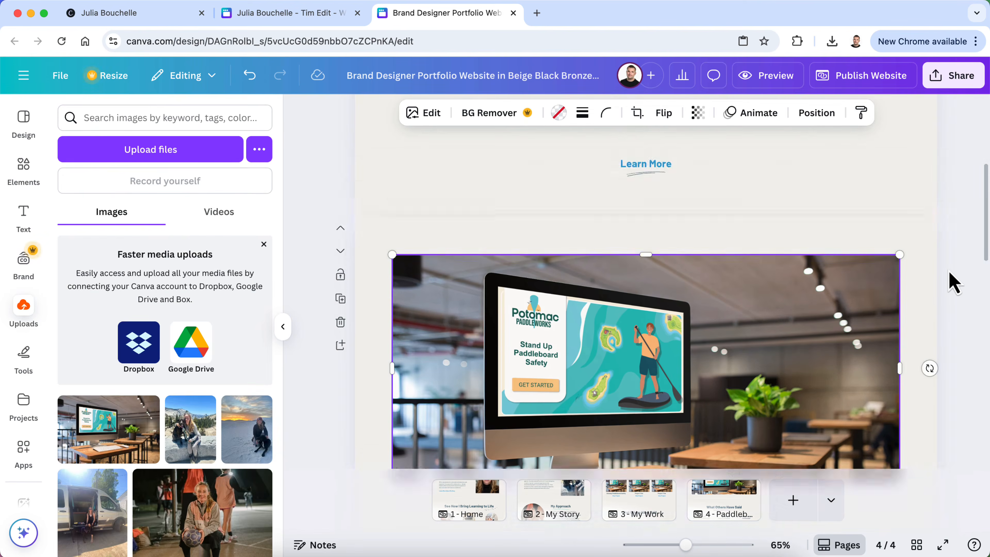
scroll(953, 283, down, 10)
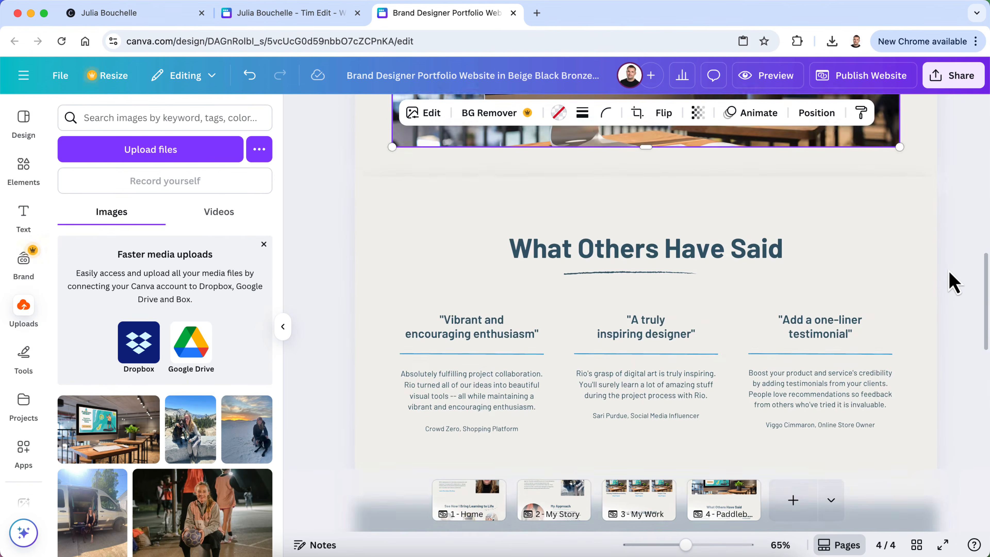
scroll(934, 310, down, 8)
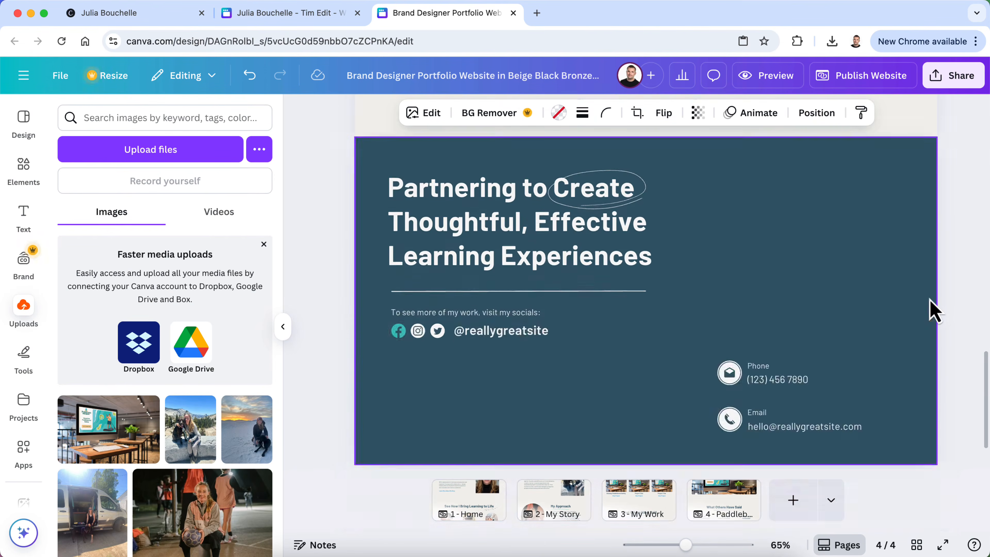
scroll(933, 310, up, 10)
scroll(933, 310, down, 3)
scroll(934, 311, down, 1)
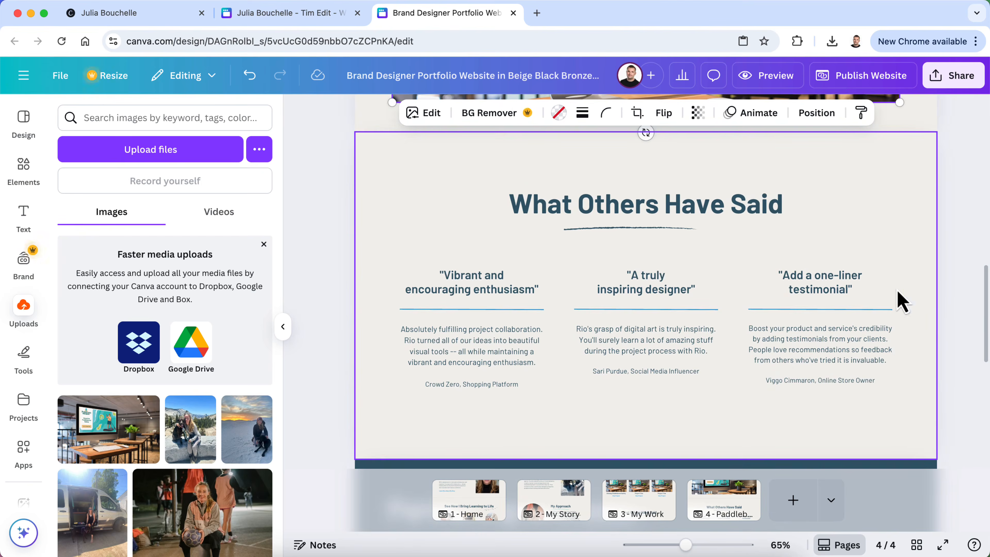
click(255, 15)
scroll(252, 194, up, 4)
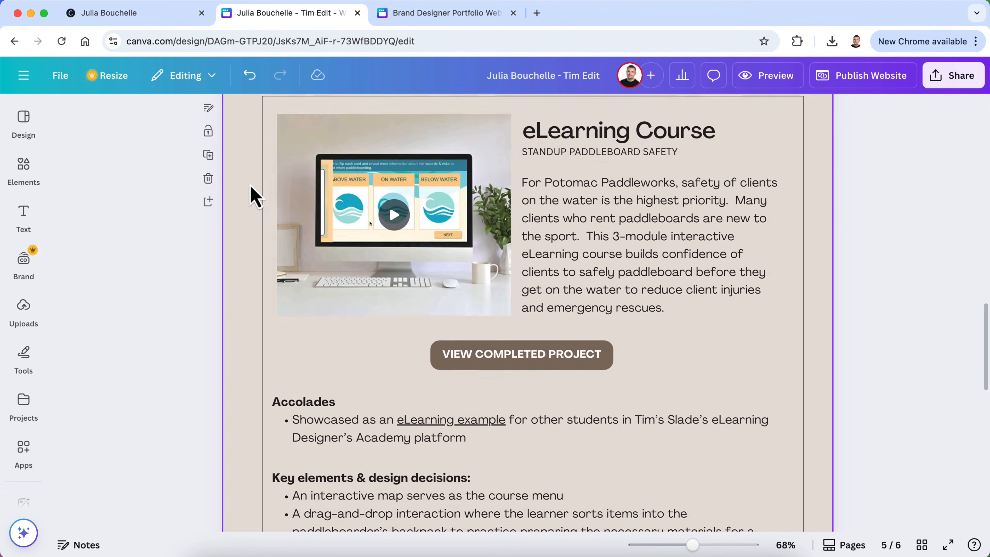
Switch between the two portfolio designs, ending on the Brand Designer Portfolio design
scroll(253, 194, up, 2)
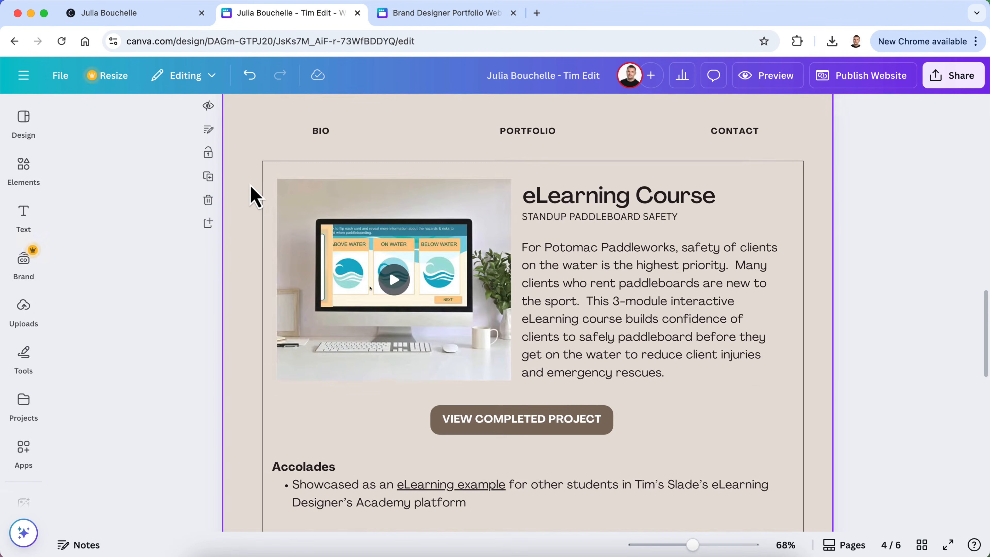
click(415, 2)
scroll(490, 308, up, 3)
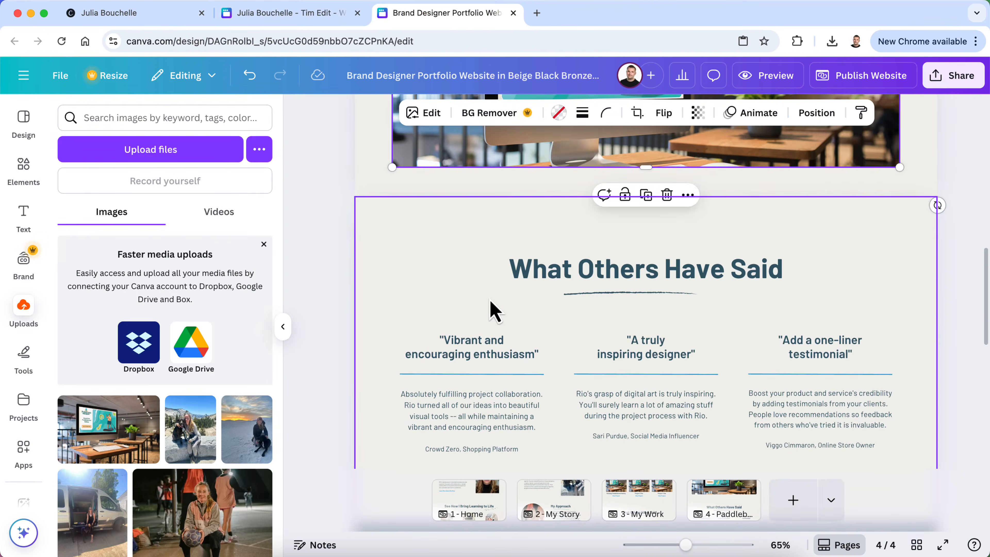
click(285, 16)
scroll(331, 254, down, 10)
scroll(331, 254, up, 5)
click(449, 13)
On the Home page, select and copy the About Me heading, intro paragraph and portrait
click(491, 501)
scroll(570, 387, up, 3)
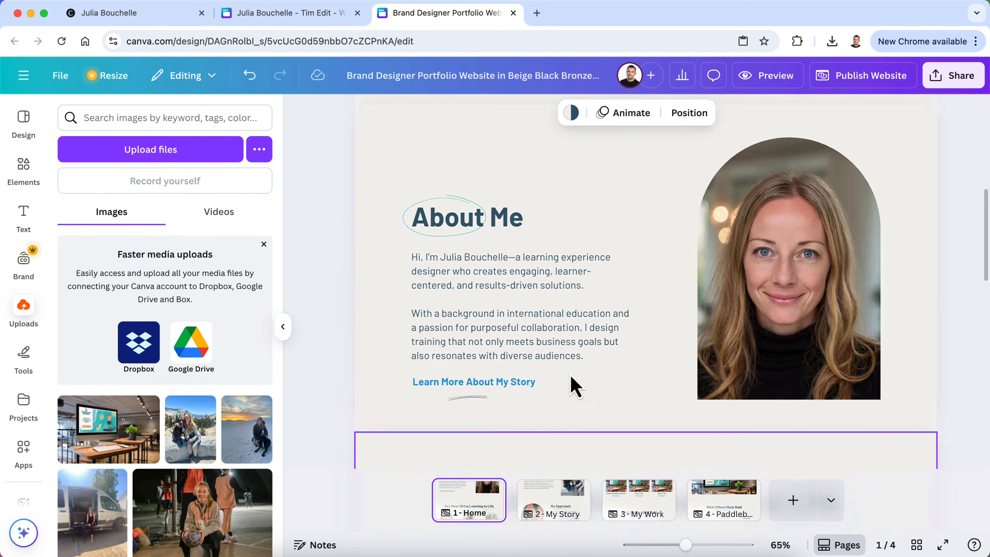
scroll(570, 386, down, 4)
scroll(570, 387, down, 5)
scroll(570, 386, up, 8)
scroll(575, 386, up, 5)
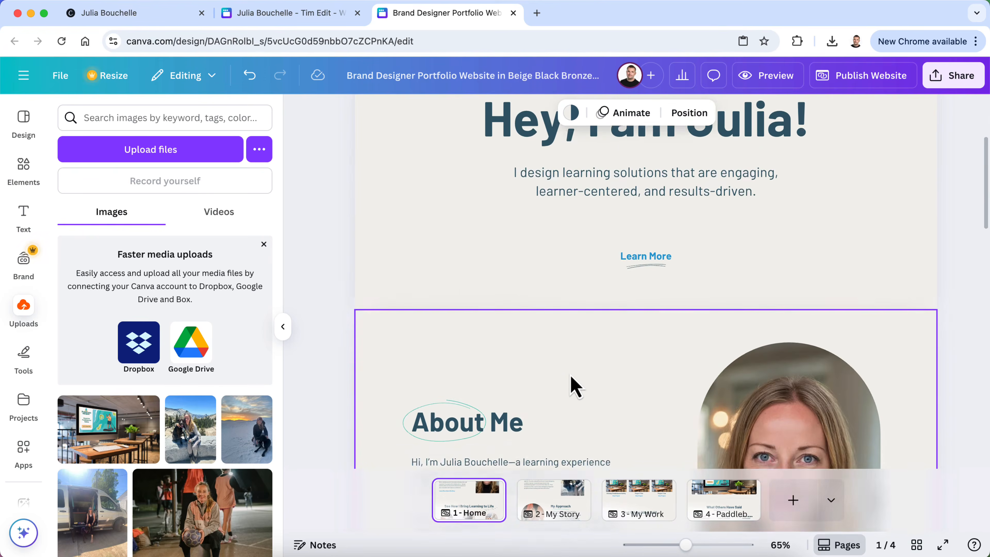
scroll(575, 386, down, 5)
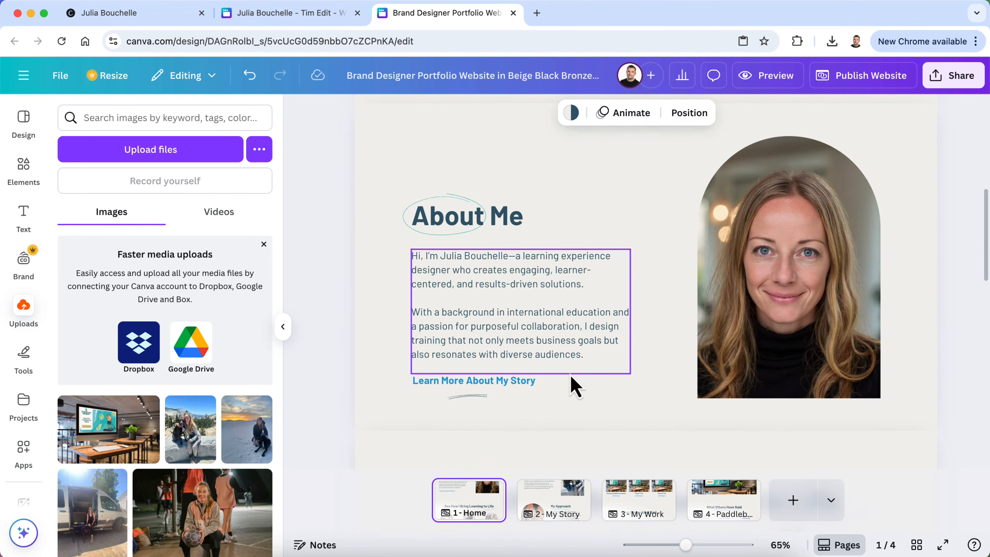
click(460, 238)
shift+click(454, 252)
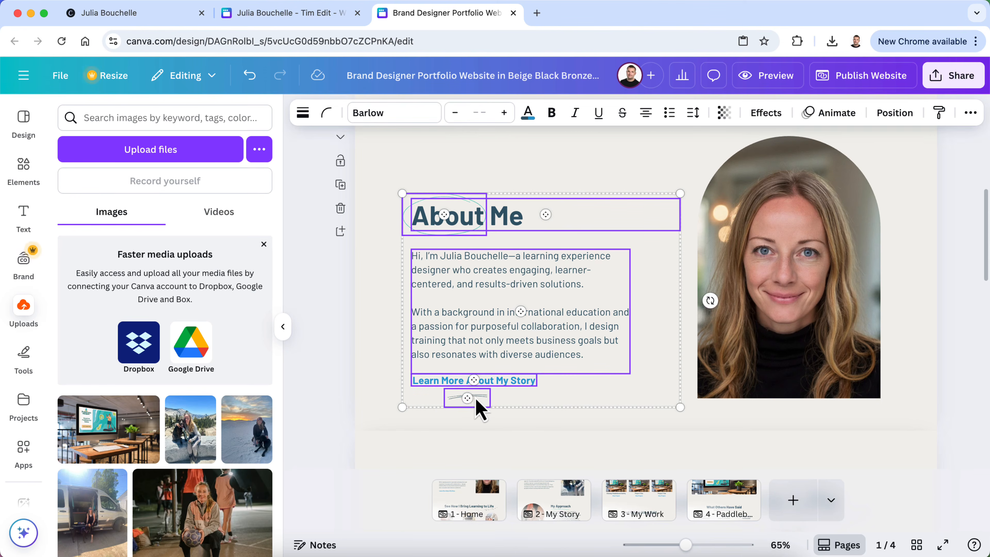
shift+click(807, 324)
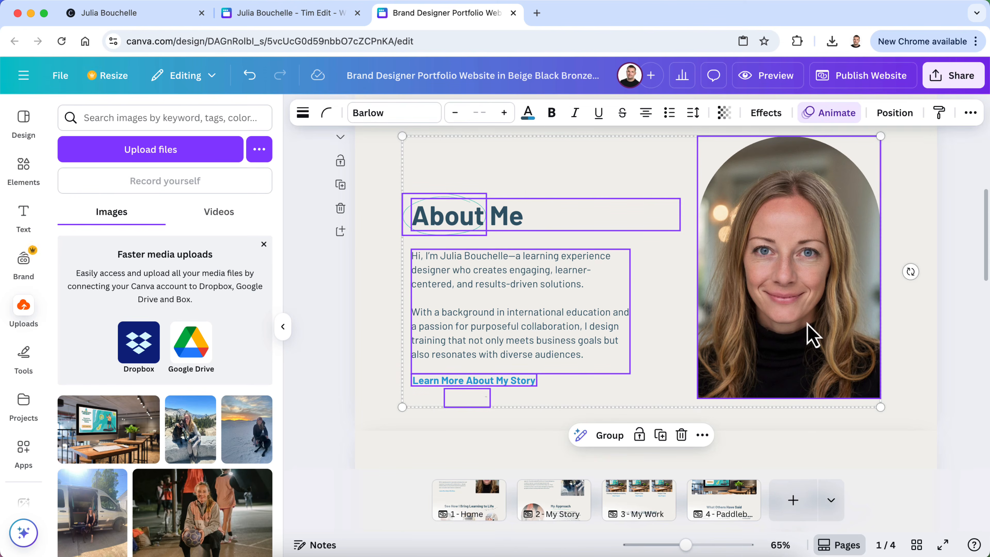
click(451, 39)
Jump to page 4 and select the What Others Have Said heading
click(727, 496)
scroll(697, 285, down, 3)
click(619, 329)
scroll(619, 329, down, 2)
Delete the What Others Have Said heading, its squiggle underline and the first two testimonials' text
key(Delete)
click(615, 258)
key(Delete)
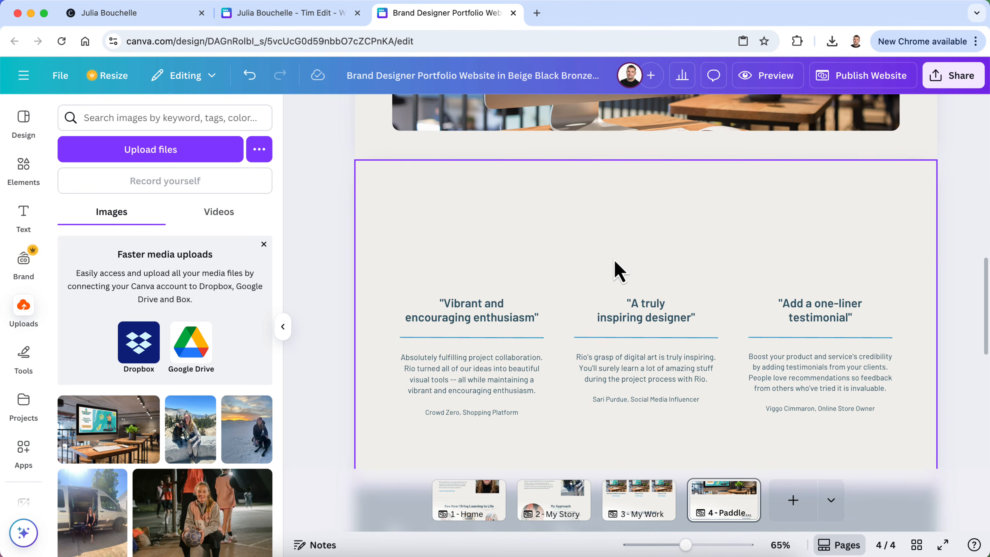
click(492, 316)
key(Delete)
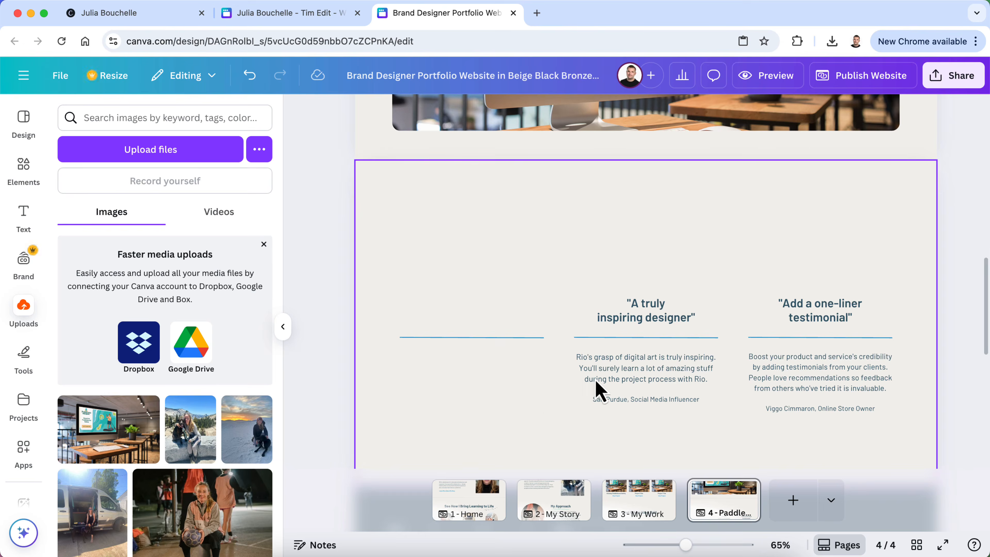
click(639, 338)
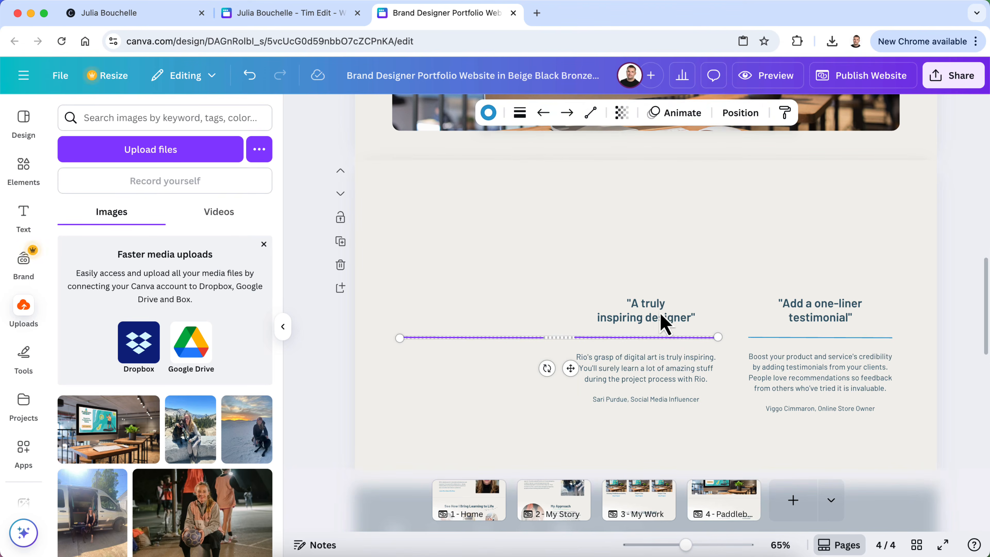
key(Delete)
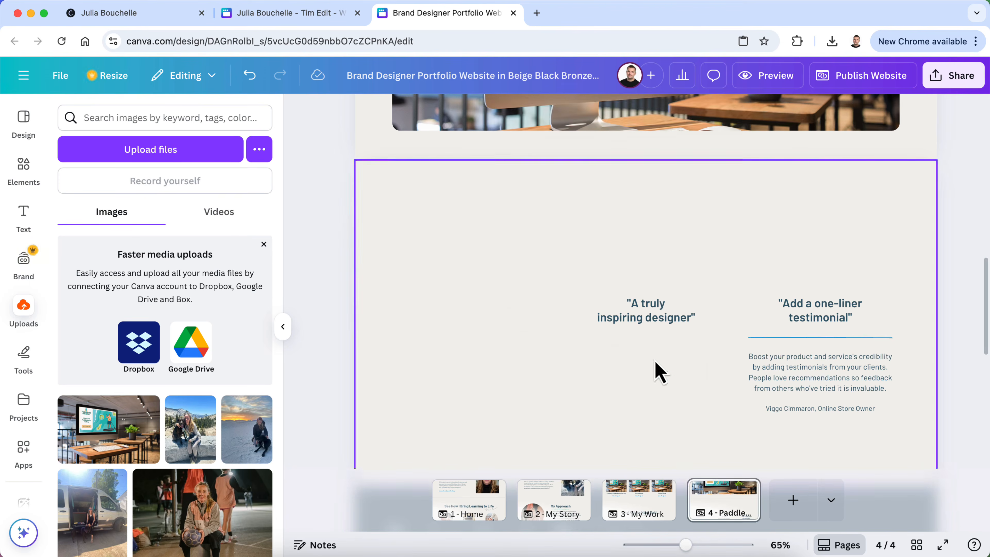
Delete the third testimonial's text, line and heading, the attribution and 'A truly inspiring designer' heading
click(800, 349)
key(Delete)
click(805, 338)
key(Delete)
click(811, 309)
key(Delete)
click(785, 409)
key(Delete)
click(641, 324)
key(Delete)
Paste the copied About Me block into the emptied section and nudge it up slightly
scroll(645, 331, down, 2)
scroll(647, 339, up, 2)
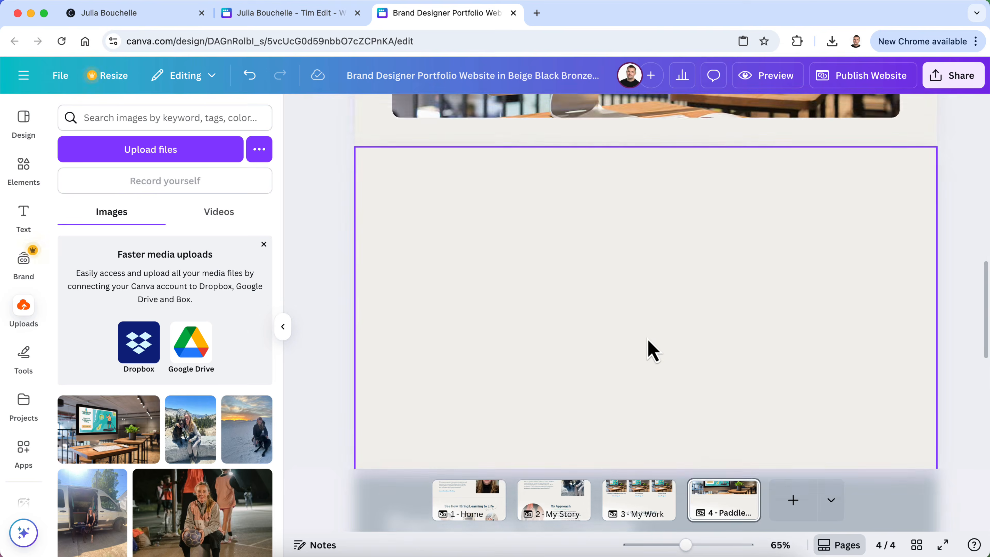
key(super+v)
drag(815, 322, 816, 318)
Retitle the heading 'About the Project' and relabel the link 'View the Complete Project'
click(507, 255)
click(506, 252)
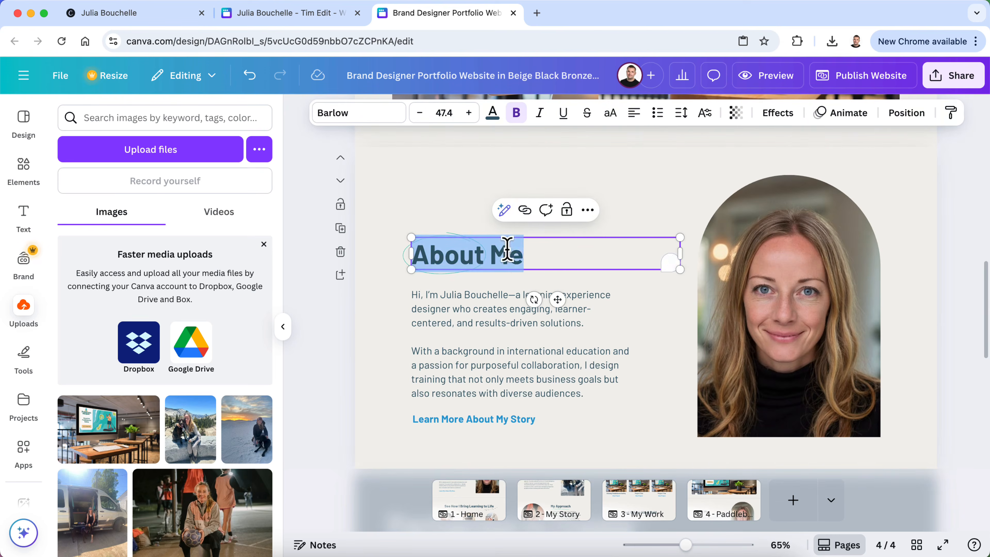
double_click(504, 253)
text(the Pro)
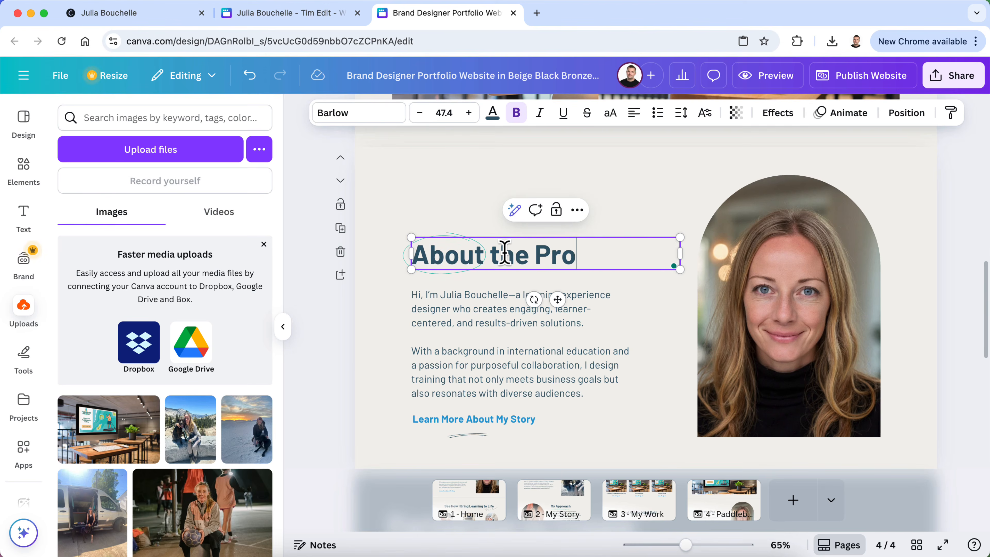
click(454, 421)
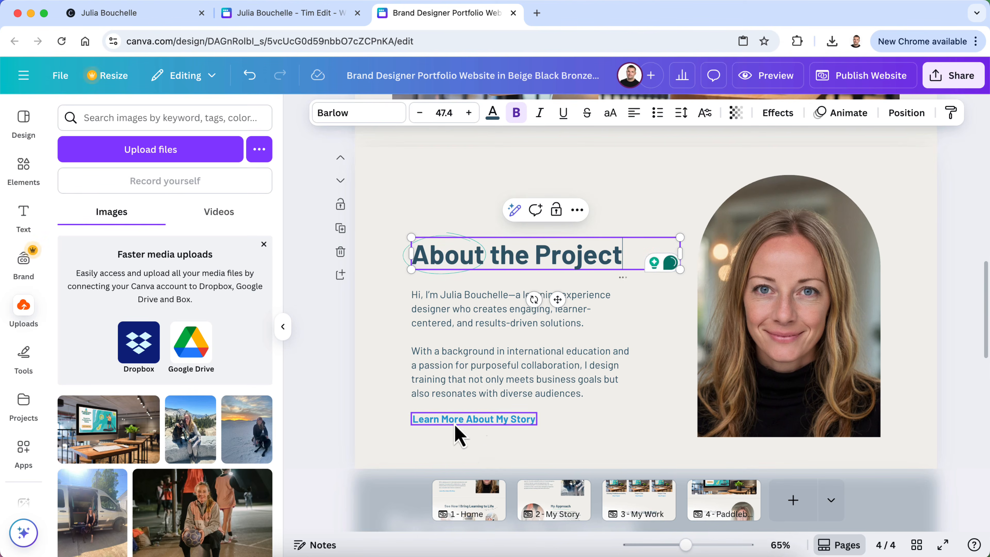
click(453, 420)
text(View the Complete Project)
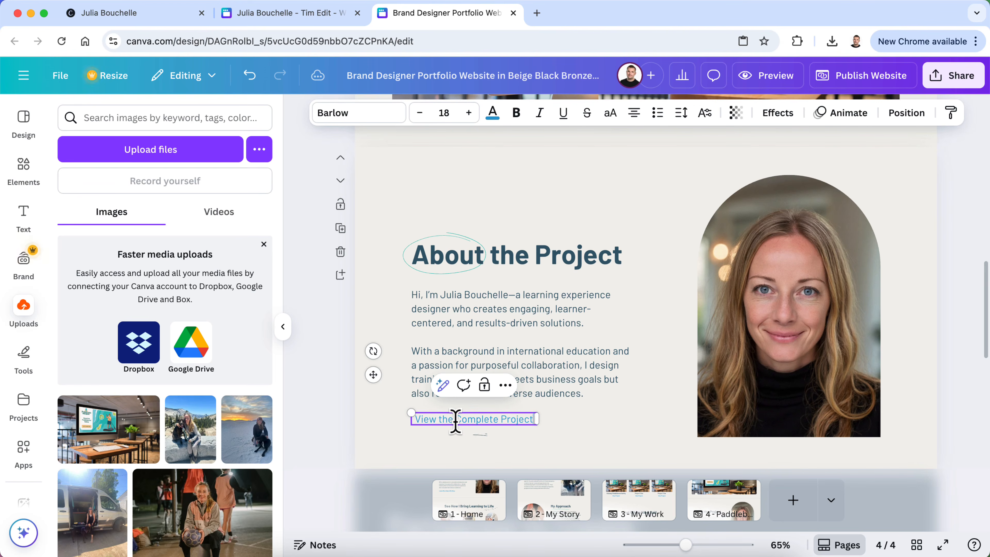
key(super+a)
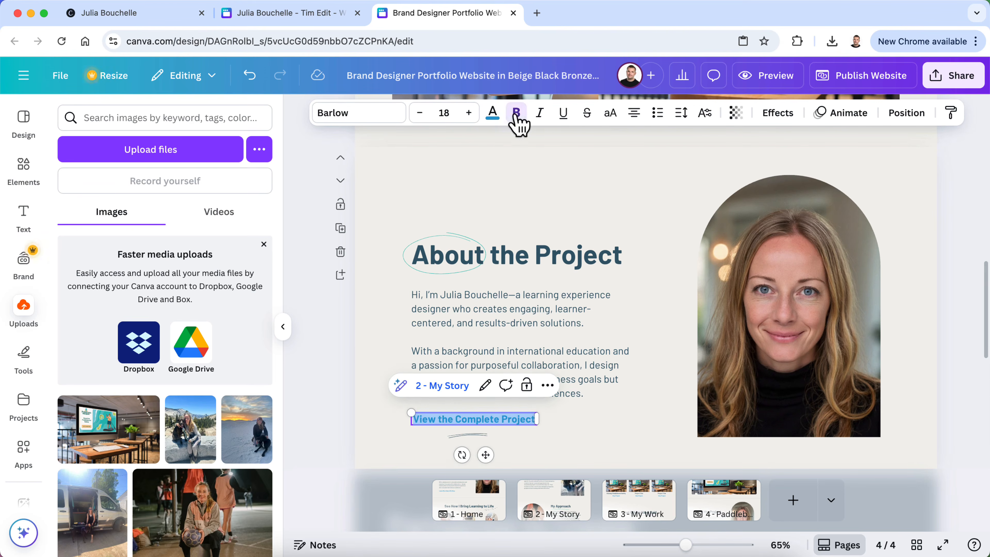
click(336, 347)
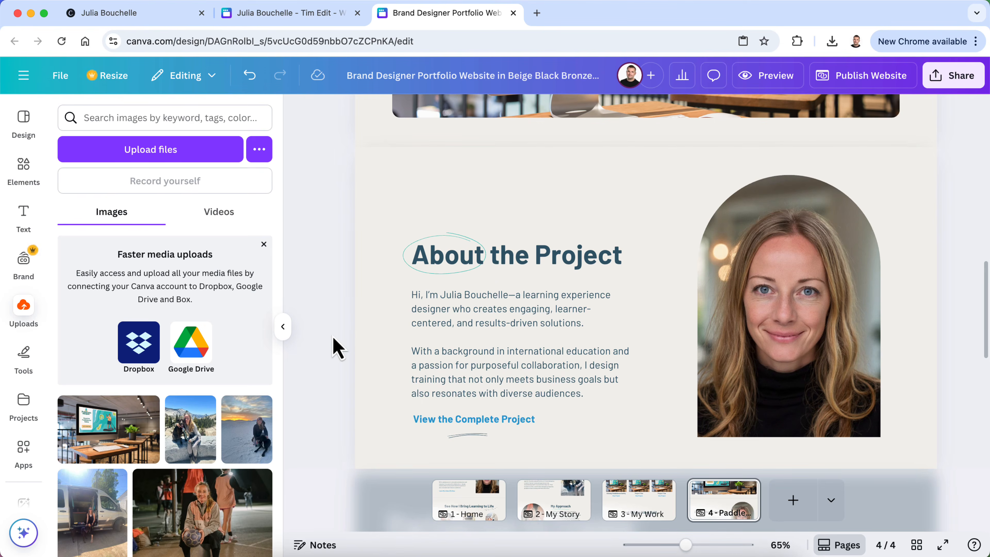
Replace the intro paragraph with the Potomac Paddleworks description copied from the older portfolio design
click(293, 15)
scroll(342, 336, up, 3)
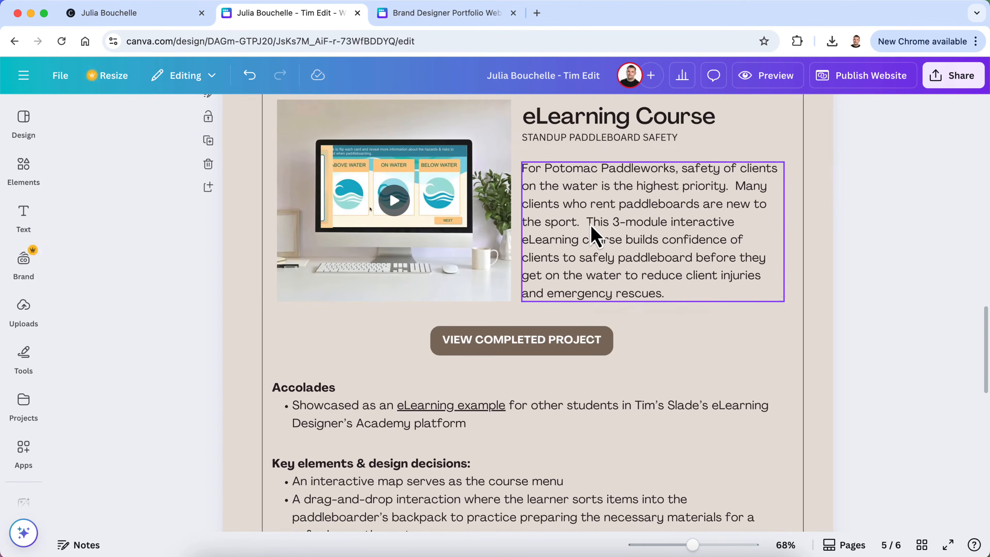
click(590, 228)
drag(668, 295, 522, 168)
key(super+c)
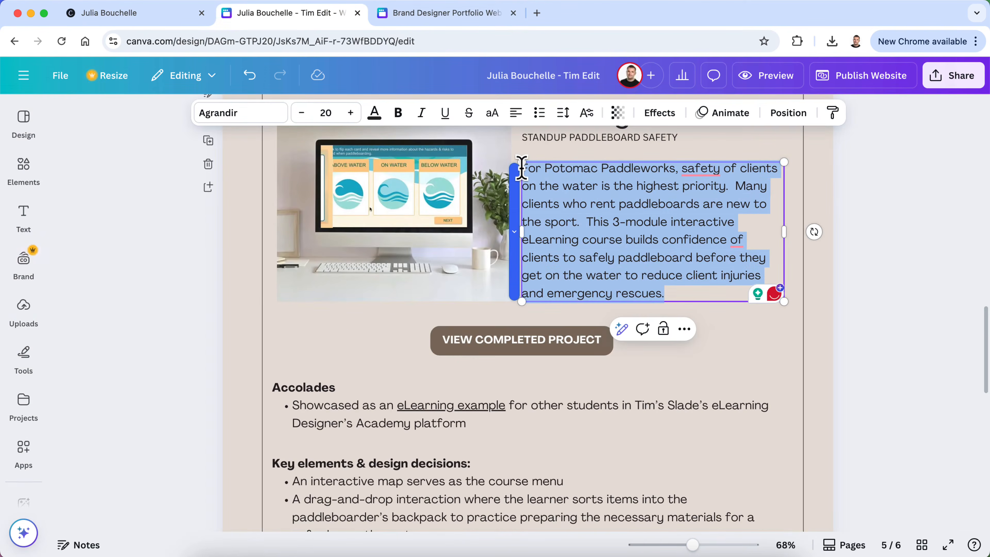
click(471, 13)
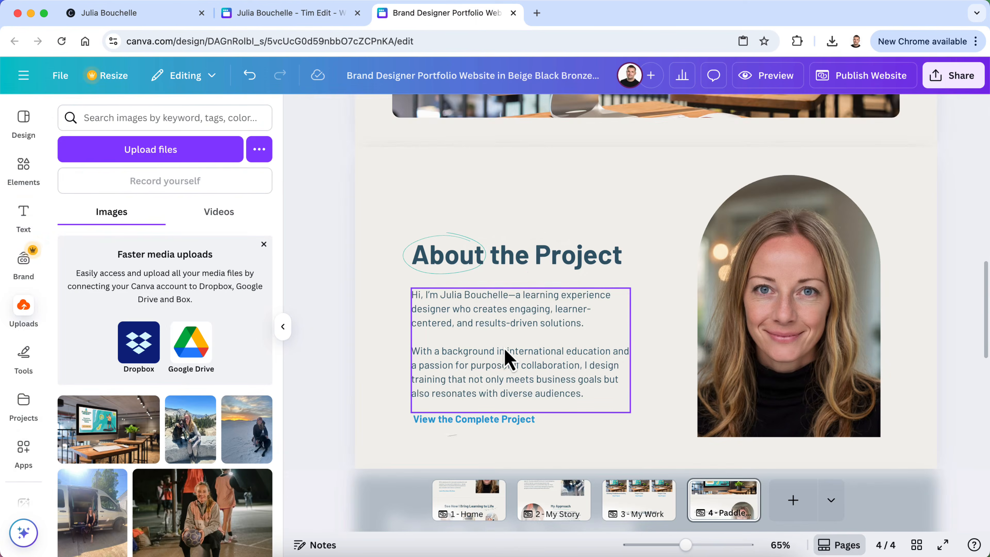
double_click(536, 362)
click(590, 380)
drag(591, 401, 398, 296)
key(super+v)
click(323, 398)
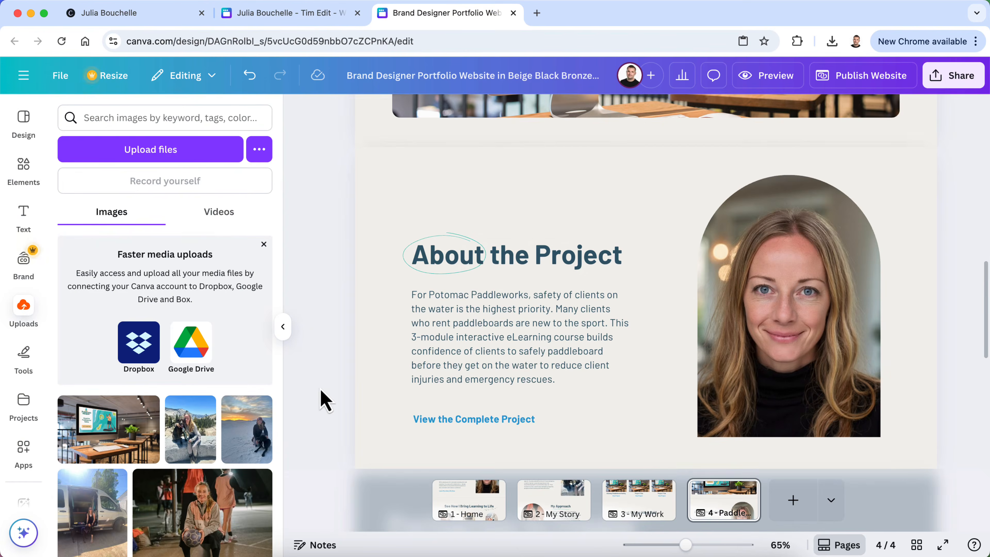
Add a squiggle underline to View the Complete Project and nudge it upward
click(481, 419)
shift+click(477, 434)
key(Up)
key(Up)
key(Up)
key(Up)
key(Up)
key(Up)
key(Up)
key(Up)
key(Up)
key(Up)
key(Up)
key(Up)
key(Up)
key(Up)
key(Up)
key(Up)
key(Up)
key(Up)
key(Up)
key(Up)
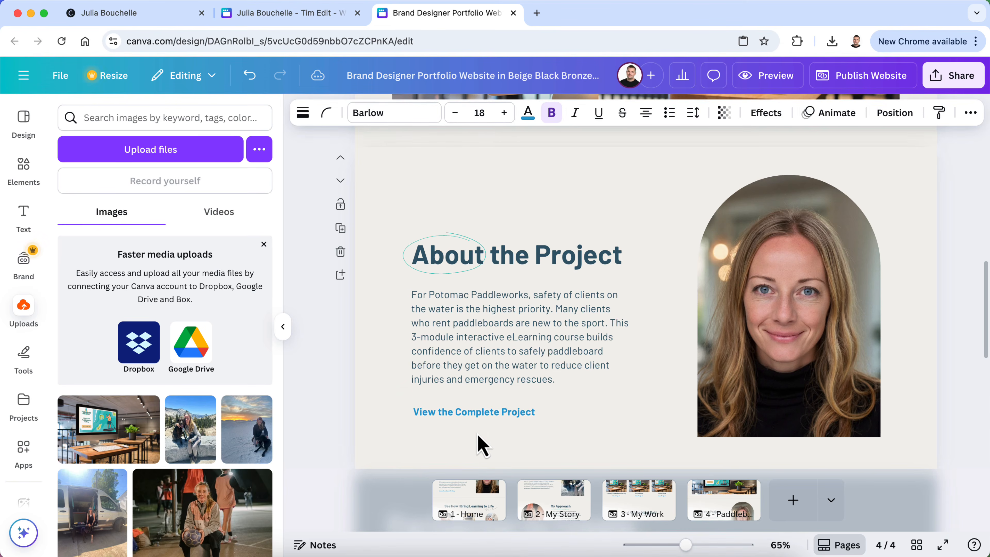
Link View the Complete Project to the completed project's web address copied from the published site
click(135, 12)
scroll(371, 310, down, 10)
right_click(433, 259)
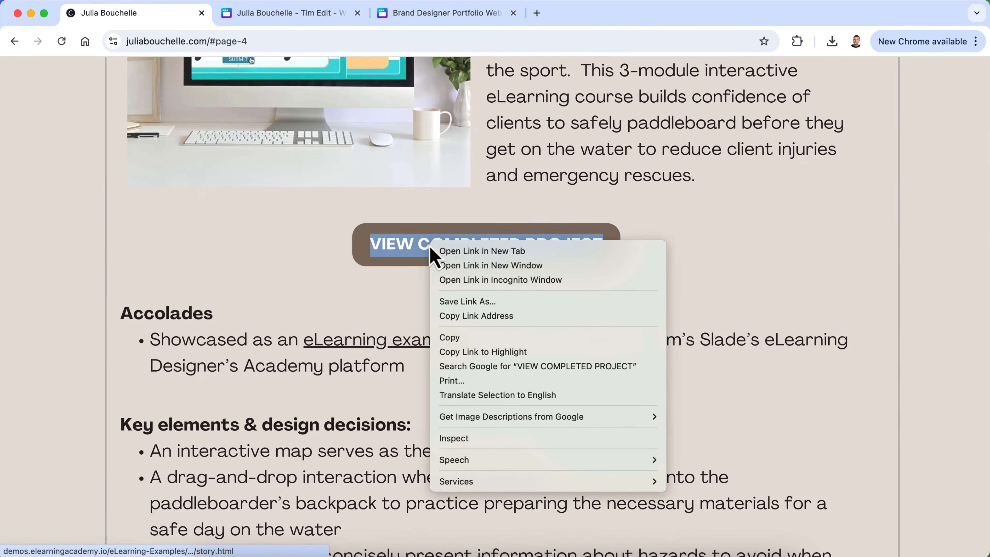
click(466, 315)
click(434, 21)
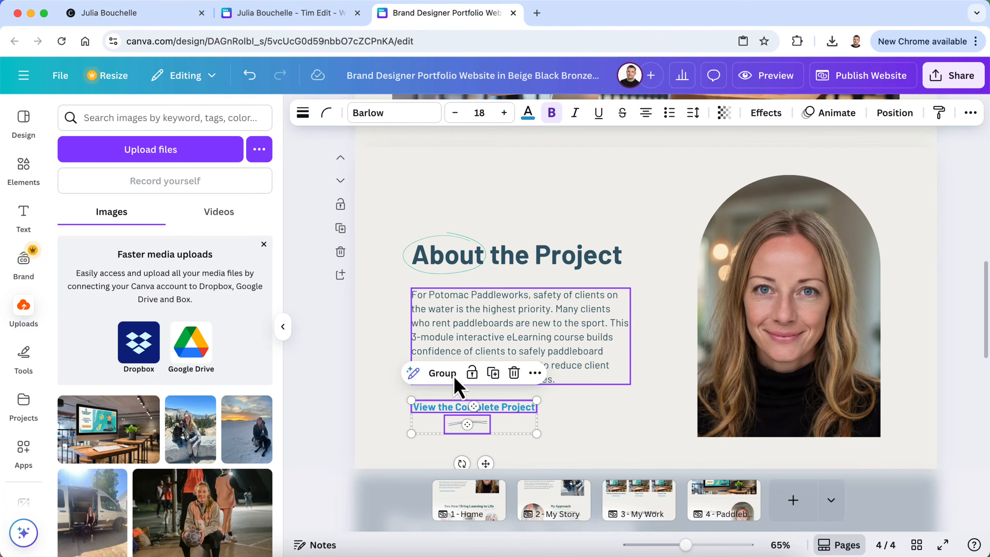
click(368, 398)
double_click(460, 407)
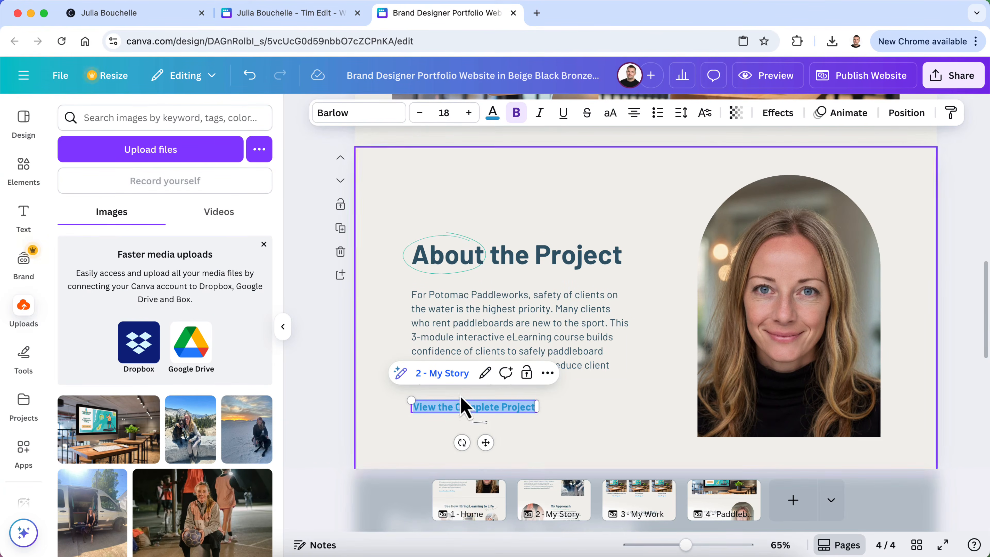
click(486, 374)
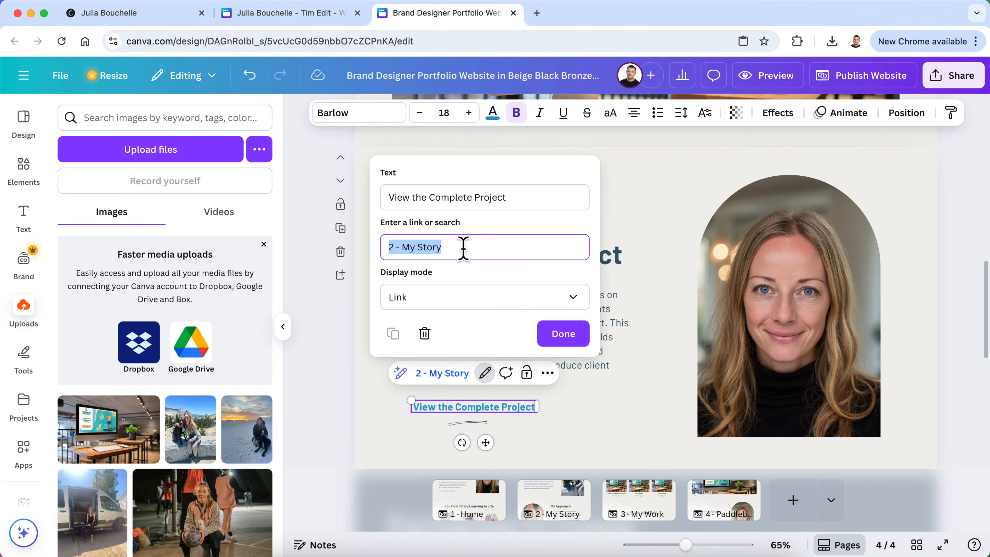
key(super+v)
click(571, 333)
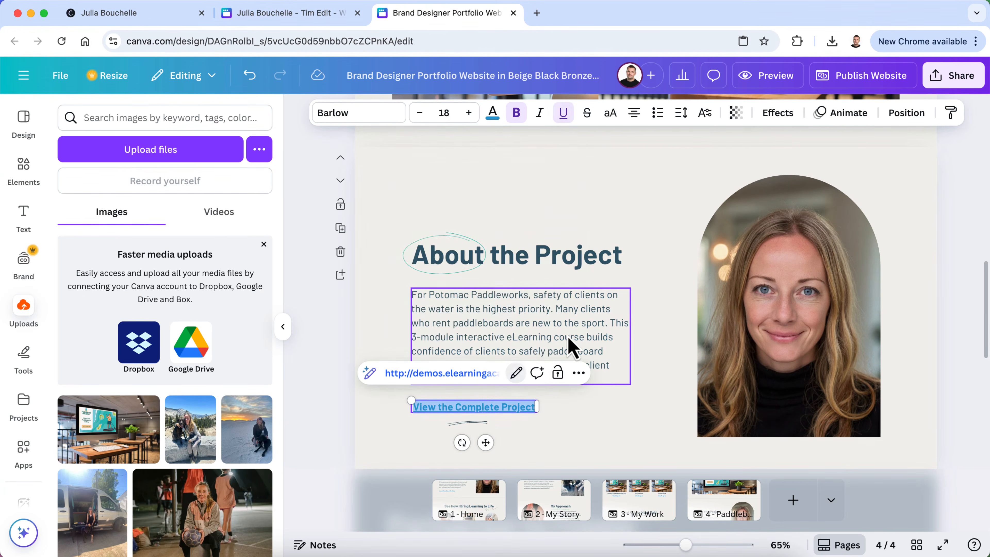
click(326, 420)
Repoint the Learn More link from Home to the Paddleboard Safety Project page's Section 3
scroll(325, 419, up, 3)
scroll(327, 428, up, 5)
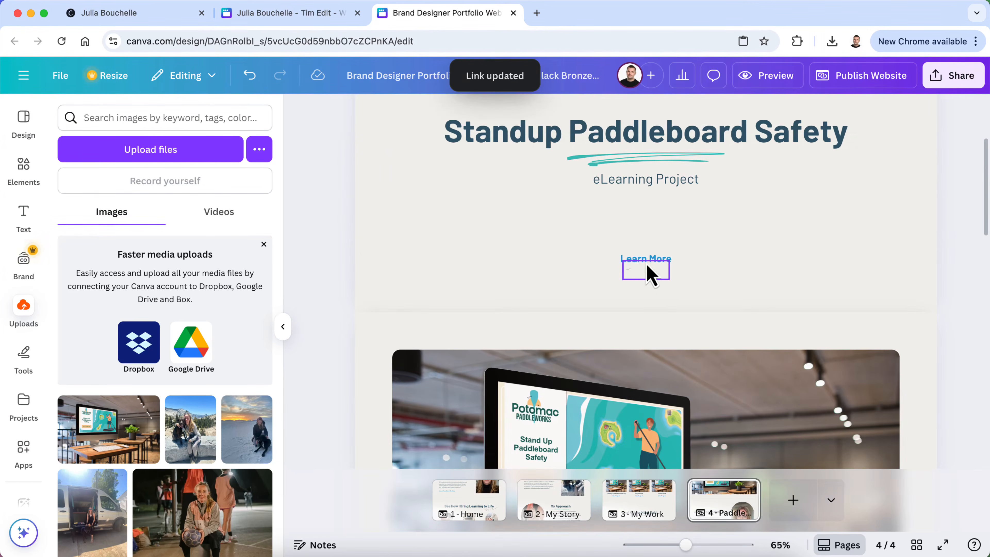
click(661, 272)
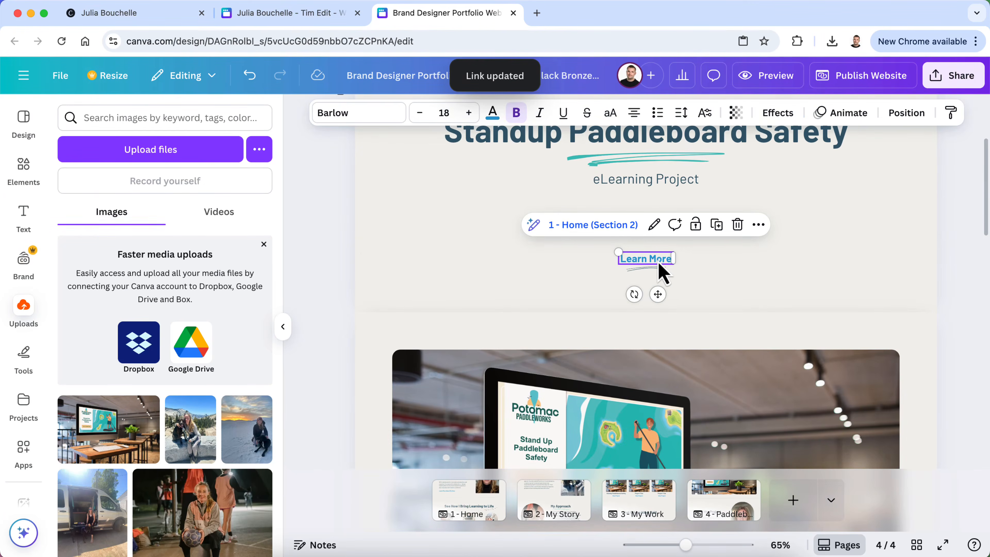
click(654, 225)
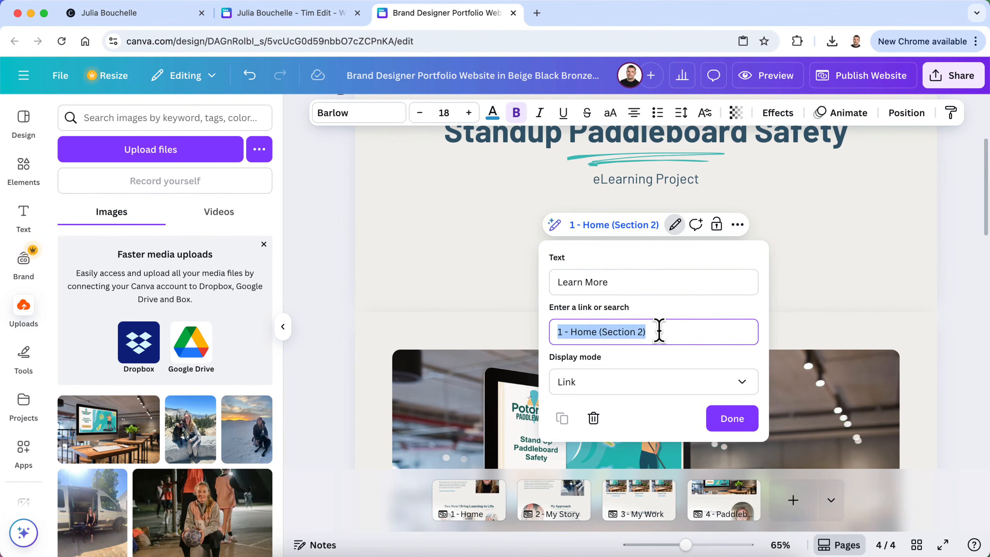
key(BackSpace)
scroll(656, 386, down, 4)
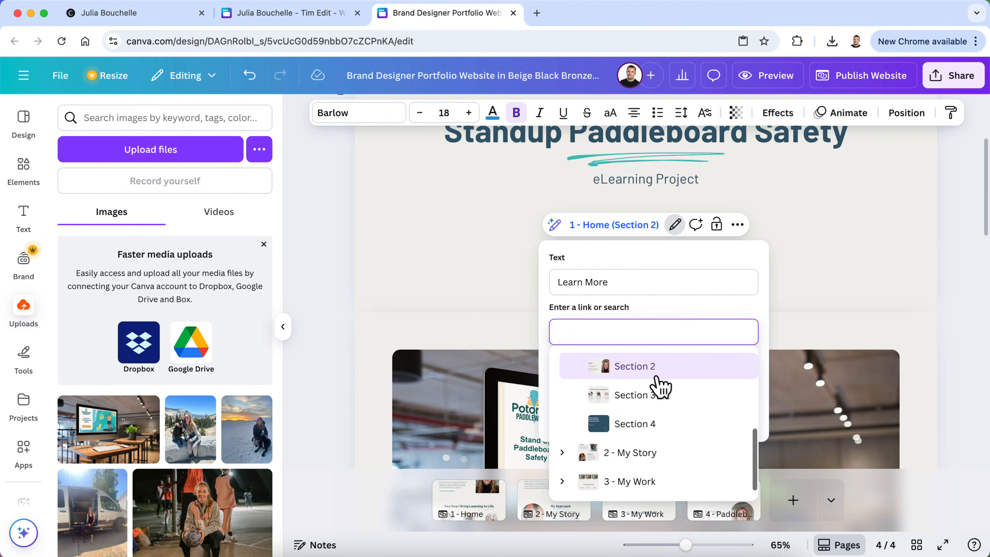
scroll(662, 385, down, 2)
click(562, 489)
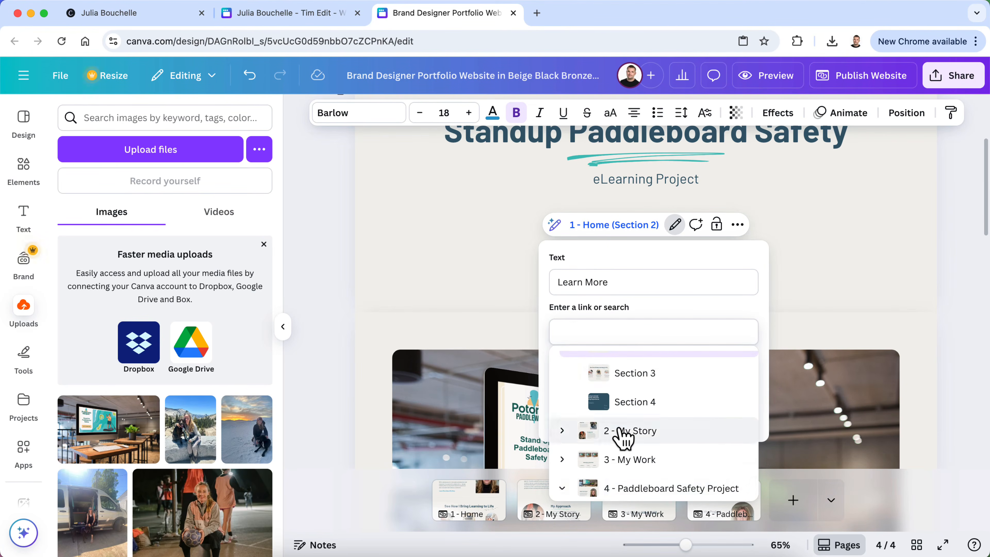
scroll(625, 437, down, 3)
click(625, 460)
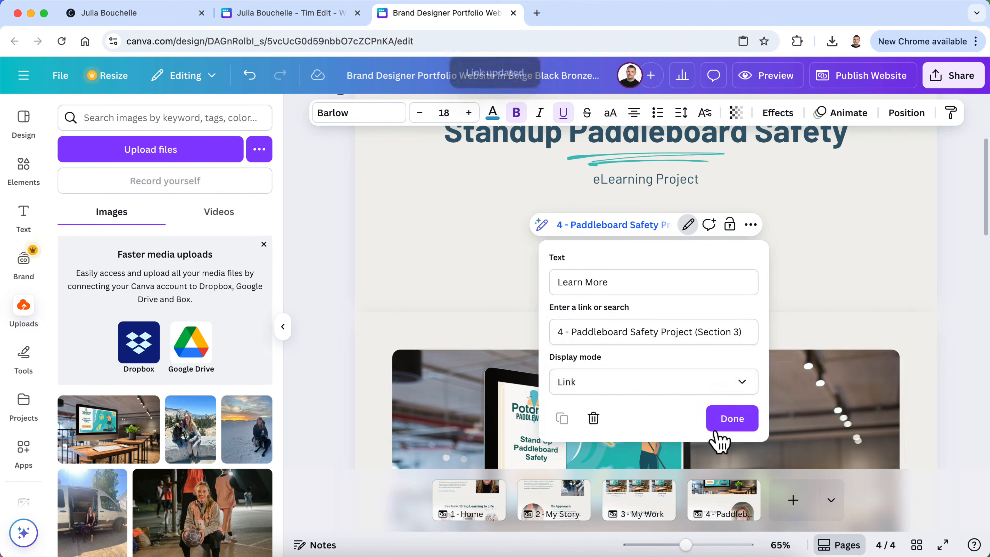
click(732, 415)
Remove the underline from View the Complete Project and collapse the side panel
scroll(634, 367, down, 10)
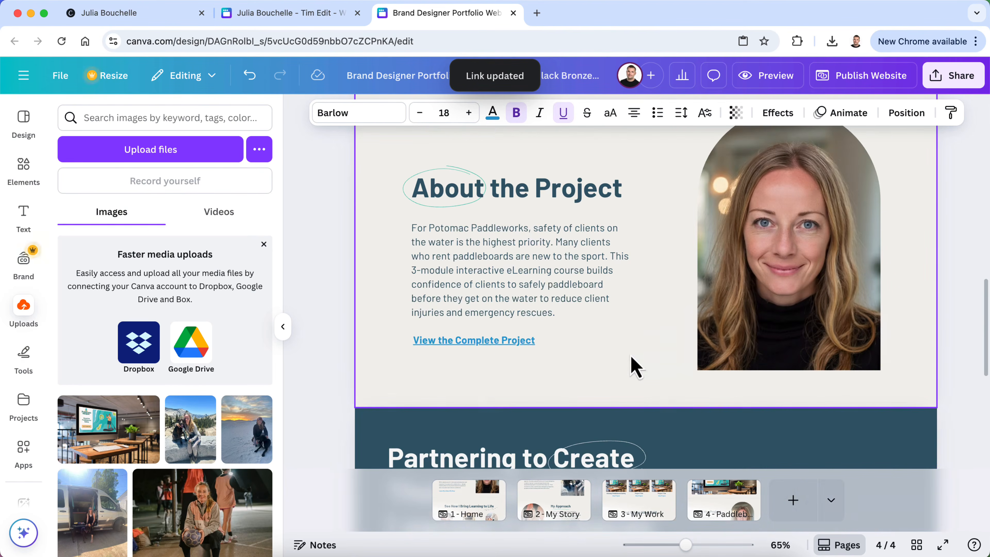
click(500, 343)
click(563, 117)
scroll(592, 281, up, 5)
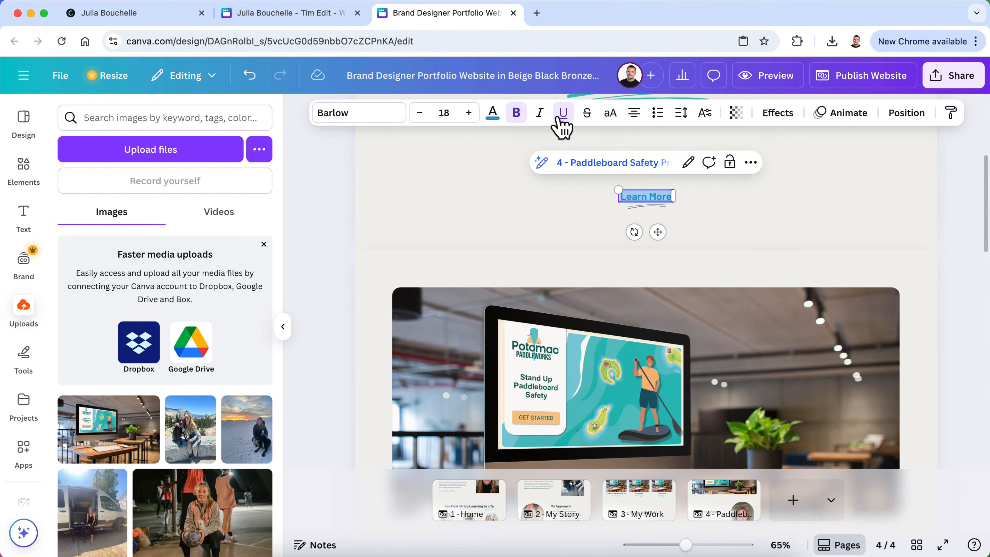
click(323, 310)
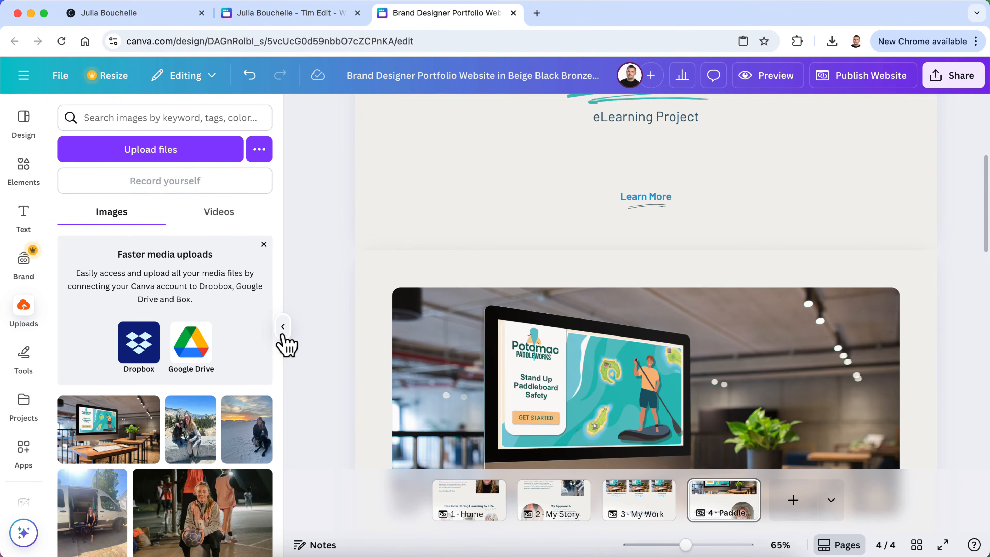
click(282, 326)
Preview the website and review the Paddleboard Safety Project page
click(765, 80)
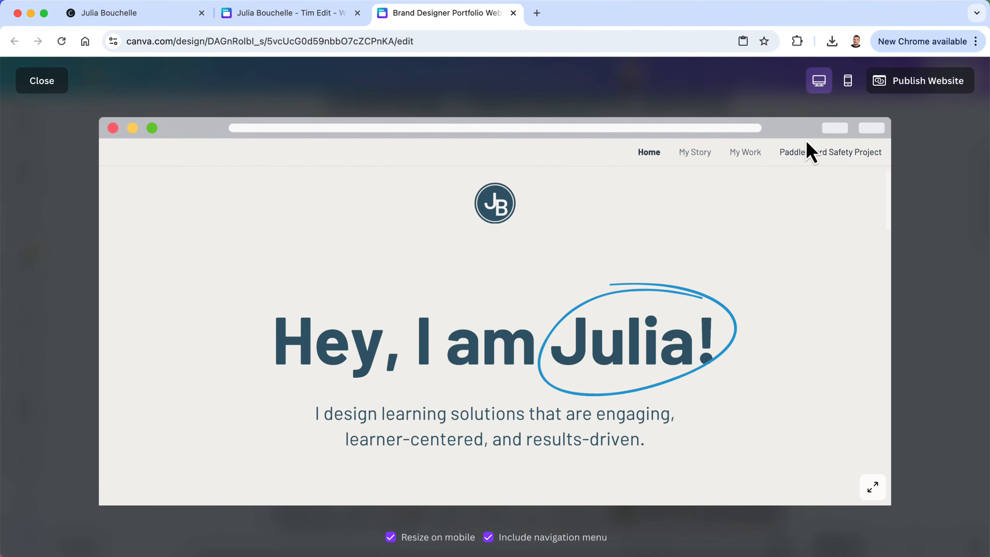
click(816, 153)
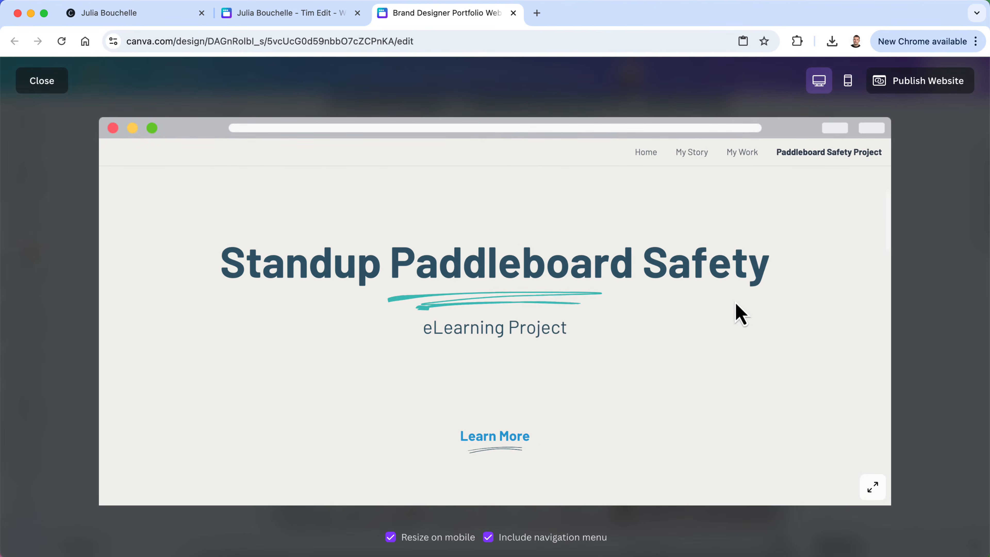
scroll(741, 314, down, 1)
scroll(510, 425, down, 10)
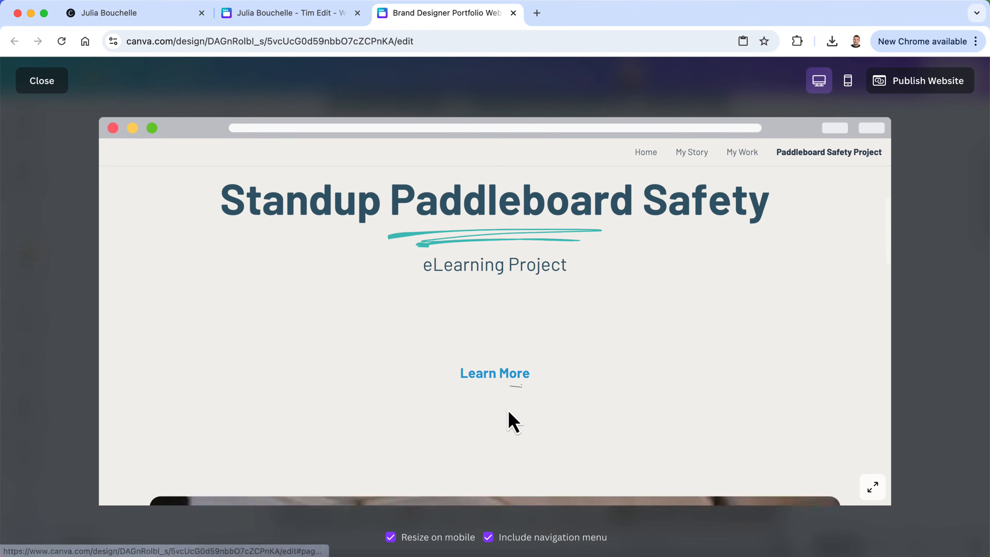
scroll(510, 425, up, 5)
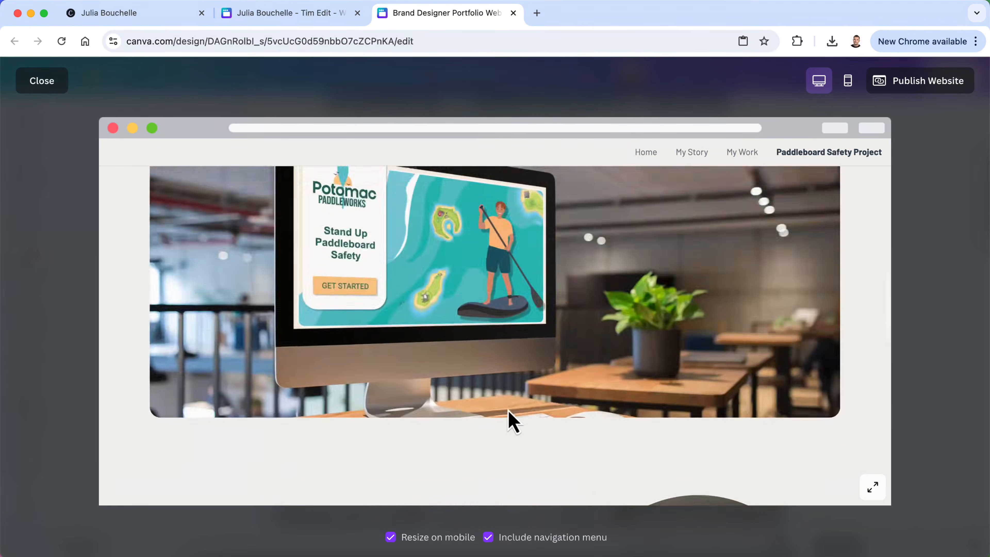
scroll(510, 425, down, 5)
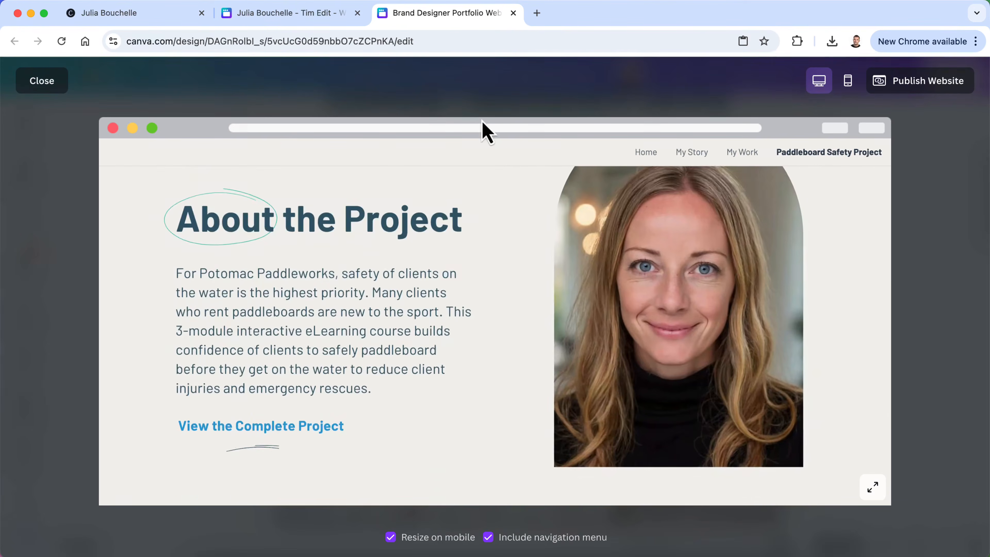
click(43, 83)
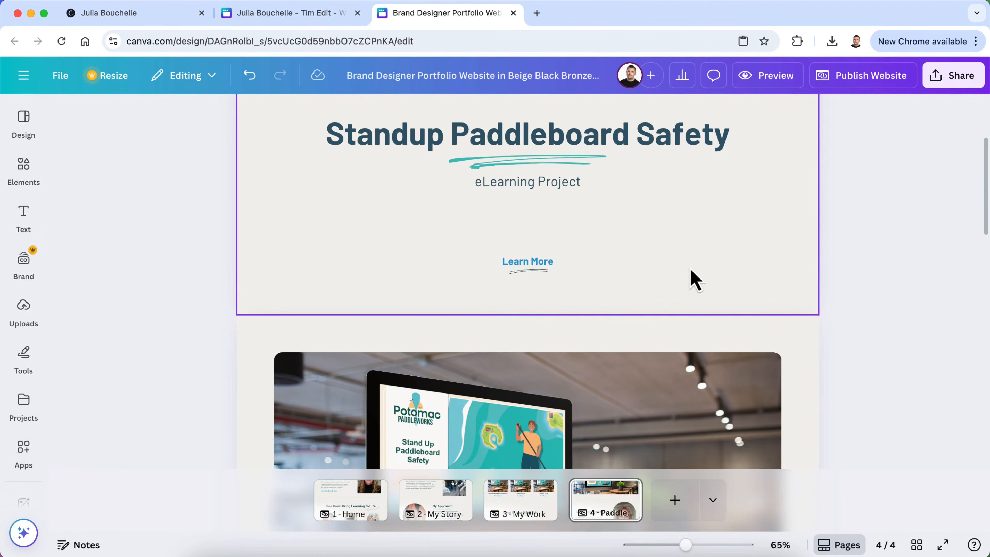
Hide page 4, the Paddleboard Safety Project page, via its page options
click(626, 490)
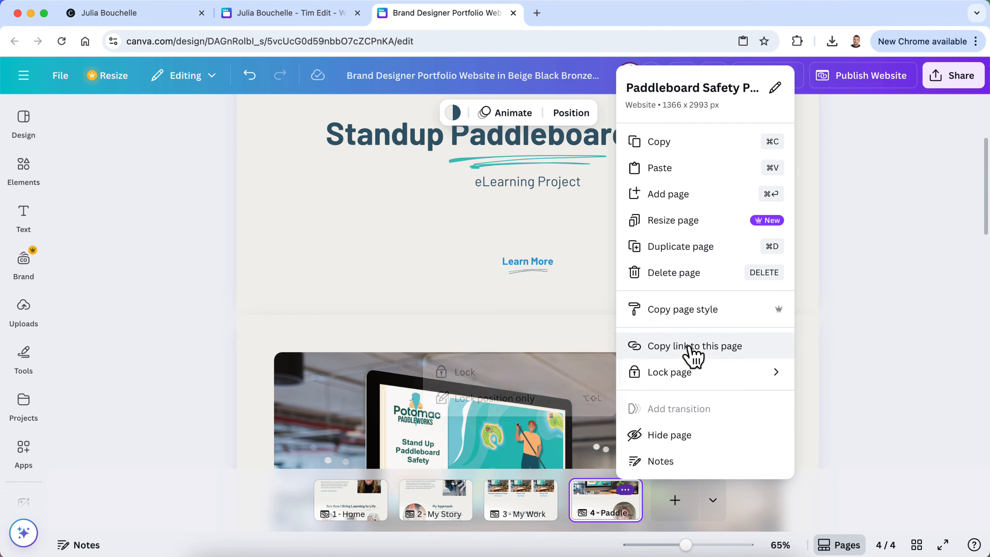
click(682, 435)
click(733, 217)
Preview the site again to check My Work, then switch the editor to page 3
click(759, 78)
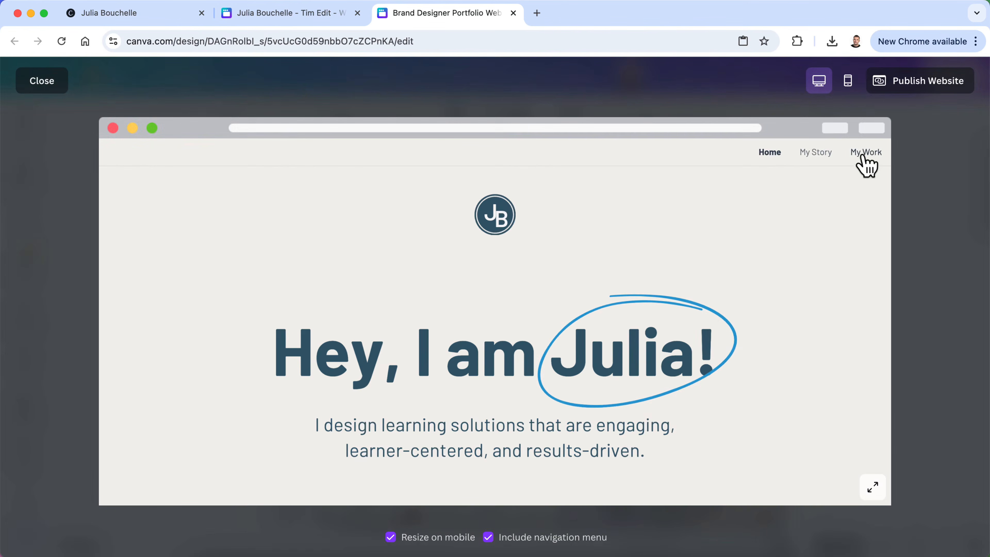
click(859, 154)
scroll(732, 374, down, 10)
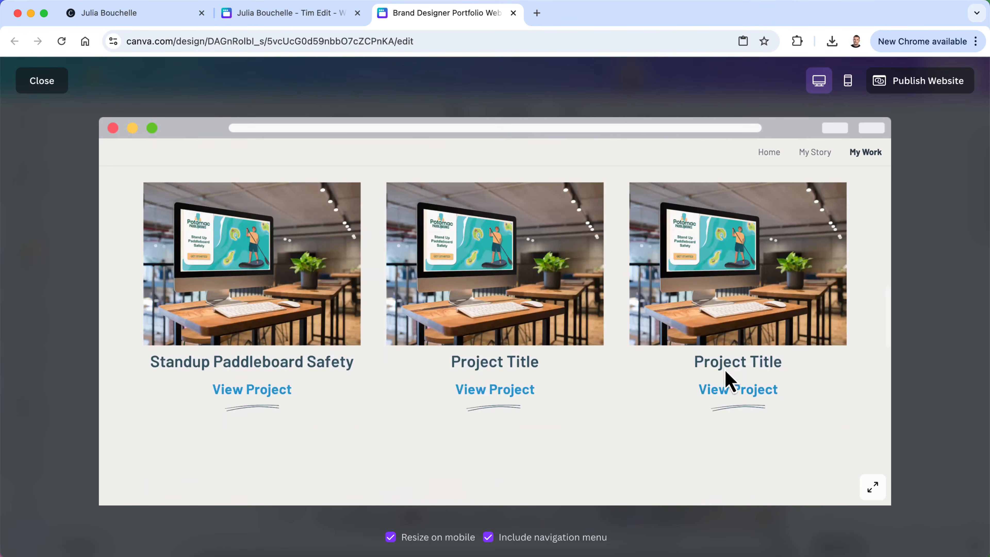
click(54, 87)
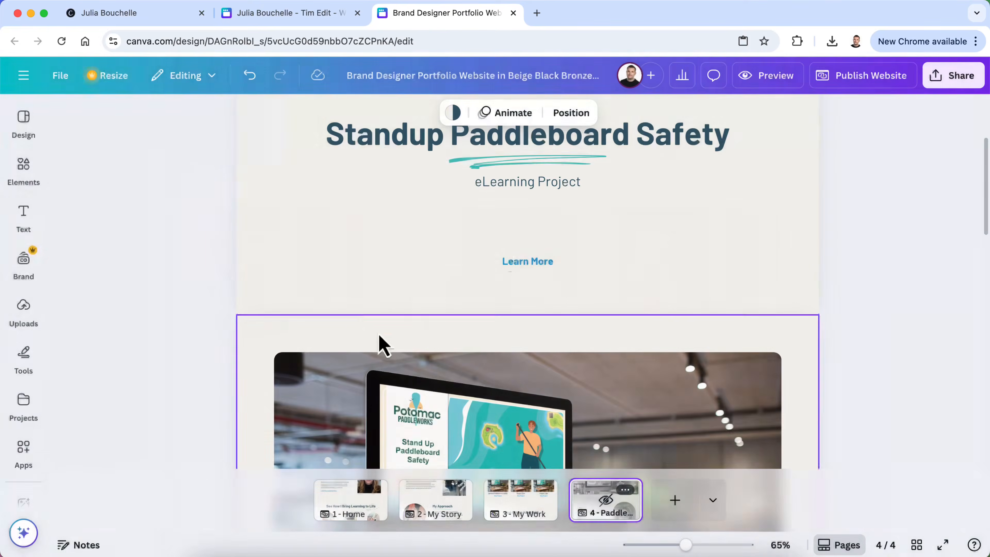
click(517, 522)
Link the first card's View Project to page 4, Paddleboard Safety Project
scroll(423, 327, down, 10)
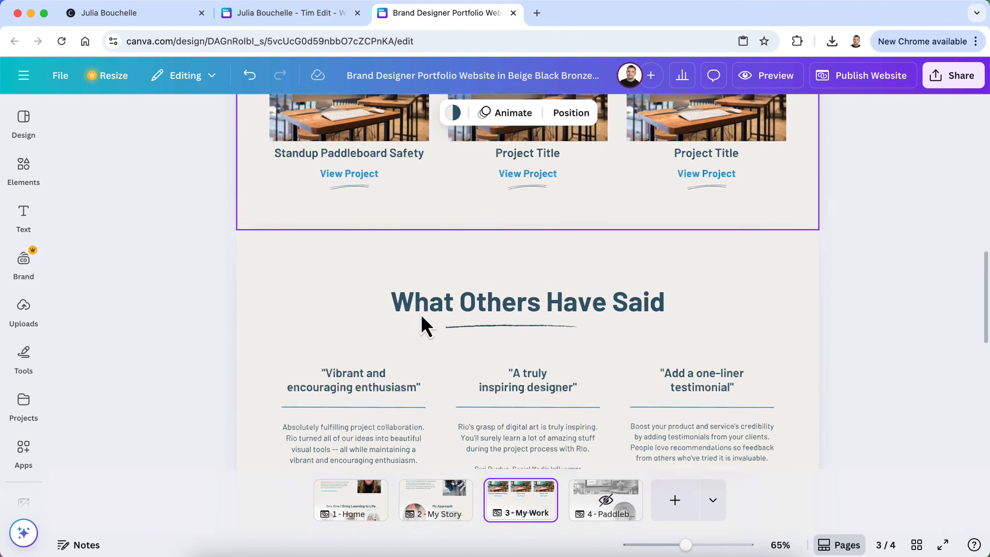
scroll(343, 161, up, 4)
click(356, 330)
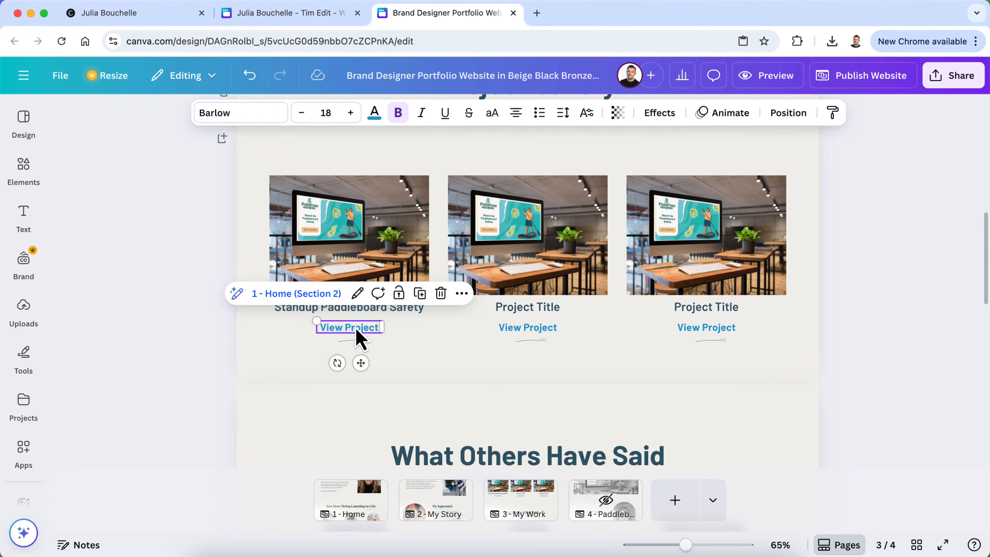
click(357, 295)
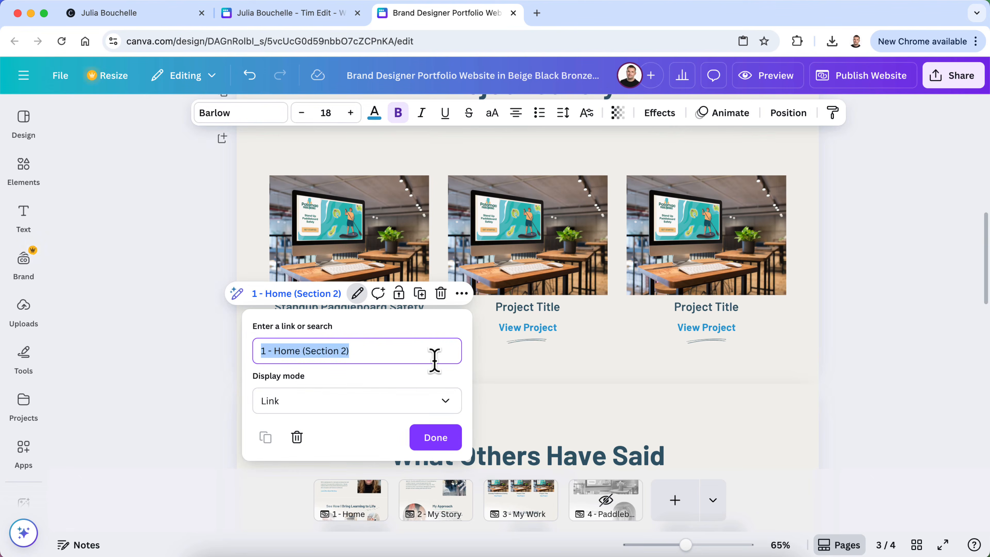
key(BackSpace)
scroll(396, 458, down, 1)
scroll(394, 457, down, 3)
click(362, 506)
click(416, 440)
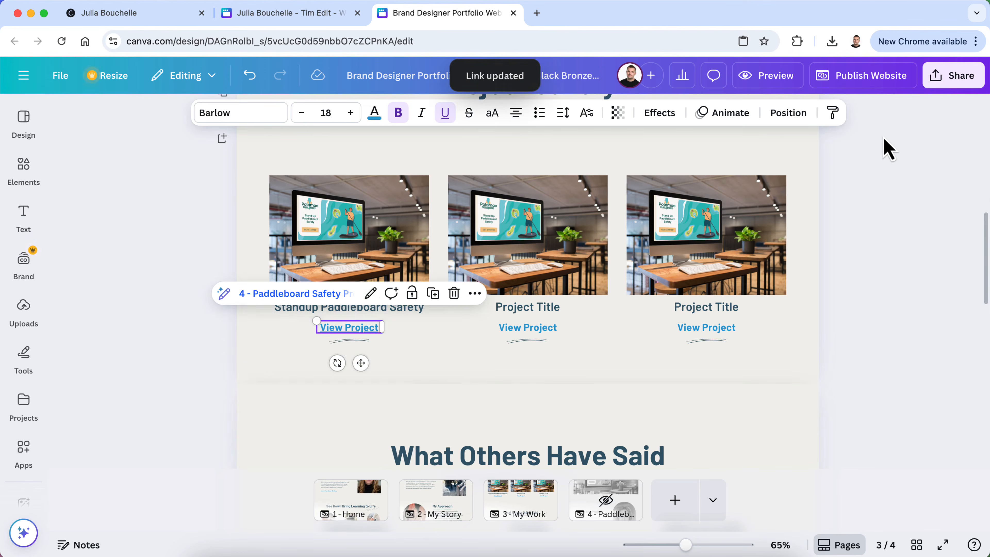
click(892, 172)
Preview the website and follow View More of My Work to check the My Work page
click(762, 80)
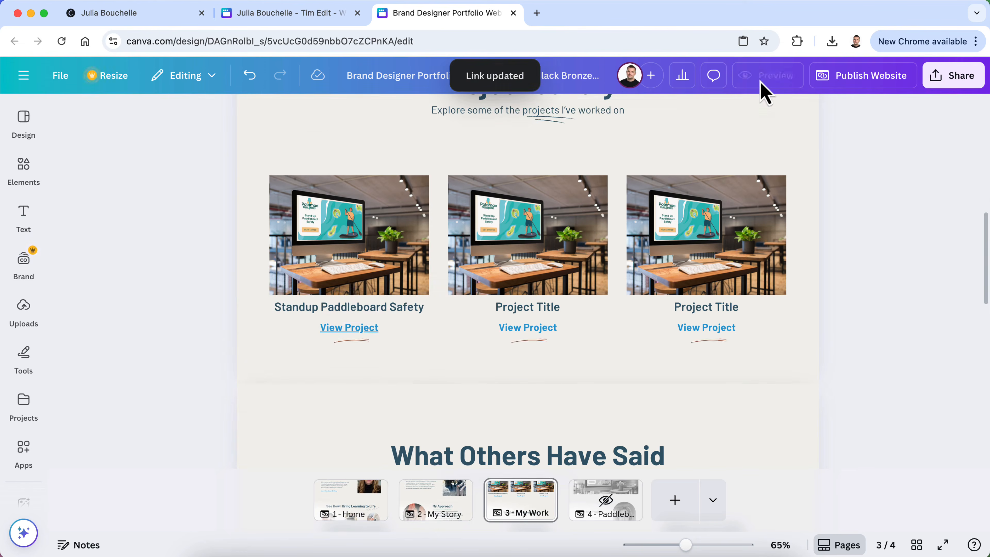
scroll(725, 310, down, 15)
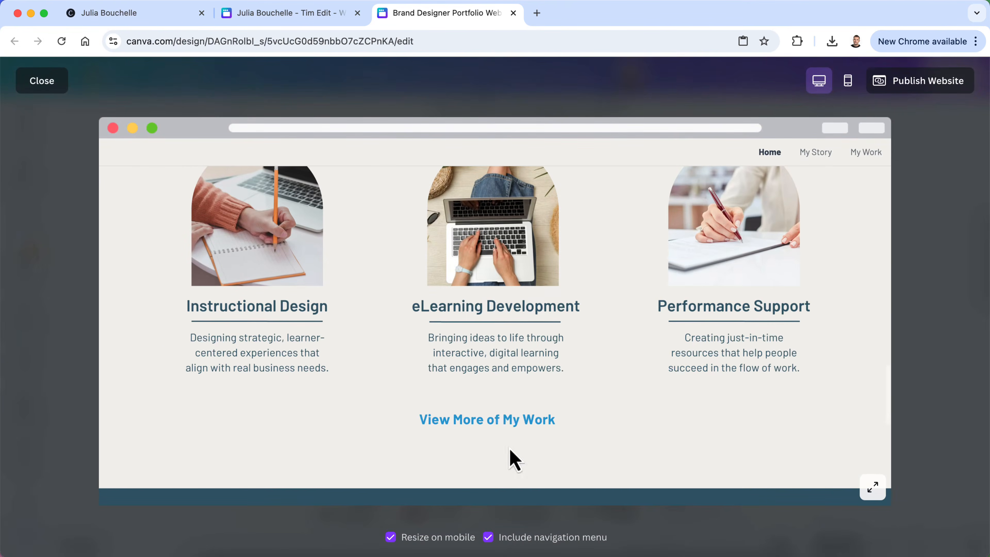
click(503, 422)
scroll(503, 424, down, 8)
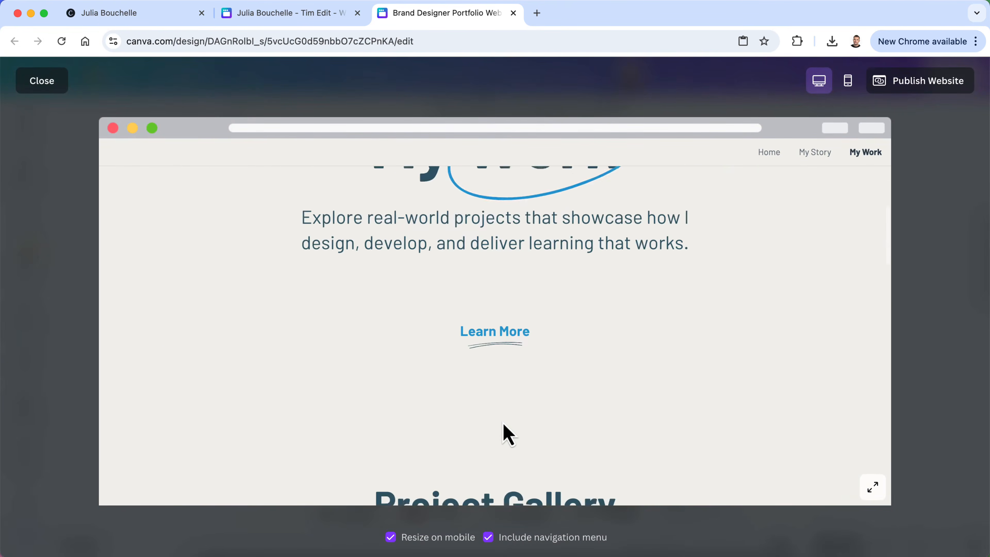
scroll(503, 425, down, 10)
scroll(491, 425, up, 3)
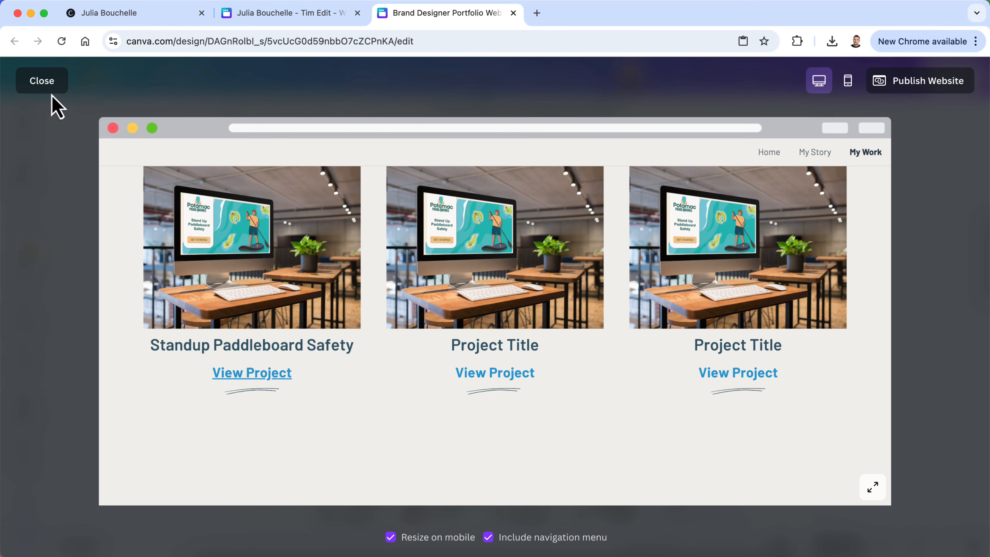
click(47, 82)
Remove the underline from View Project and go to page 4
double_click(351, 326)
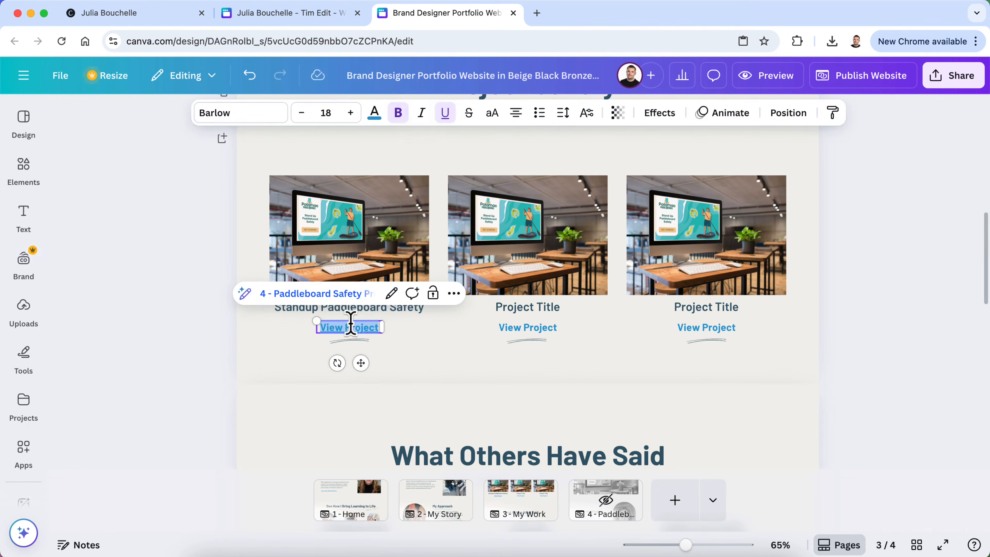
click(444, 112)
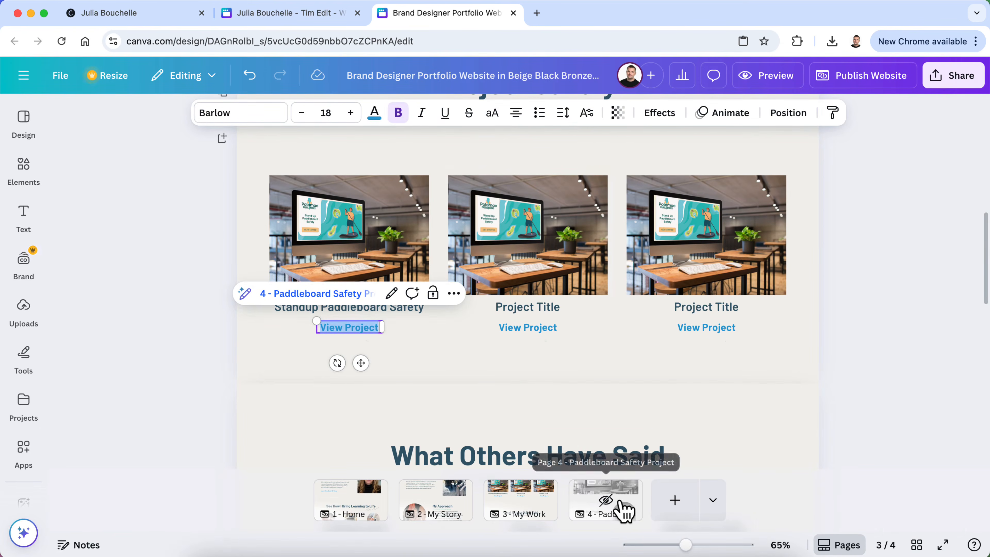
click(633, 511)
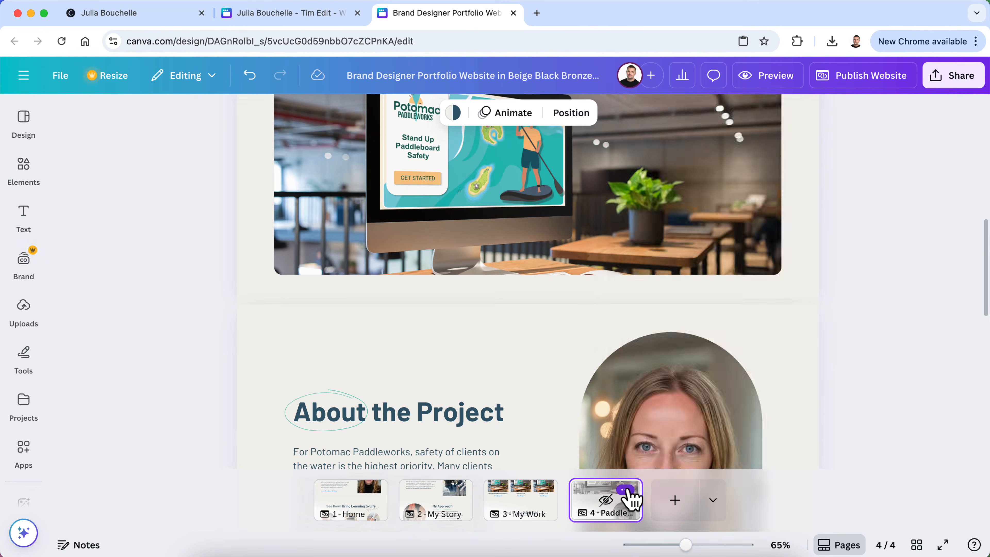
Unhide the Paddleboard Safety Project page
click(625, 489)
click(686, 435)
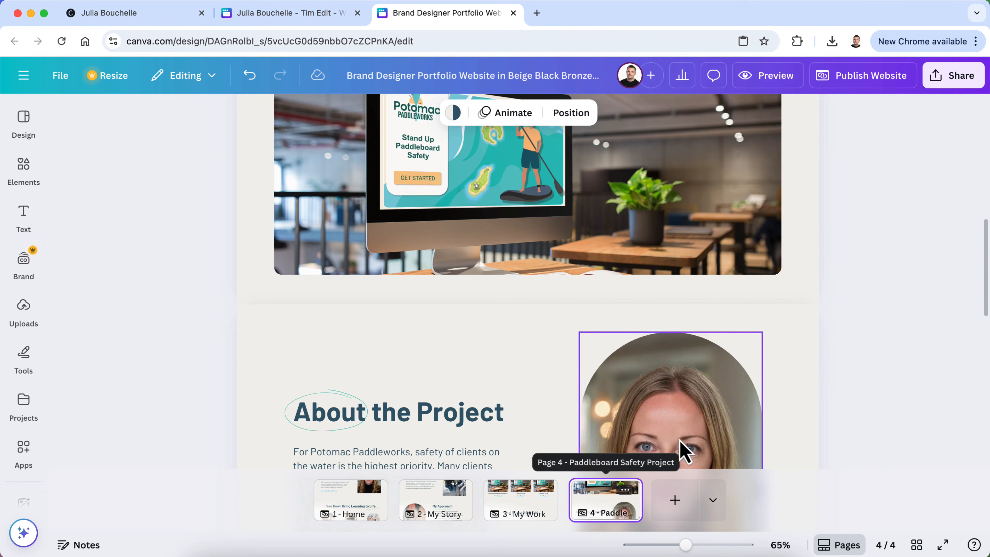
click(617, 509)
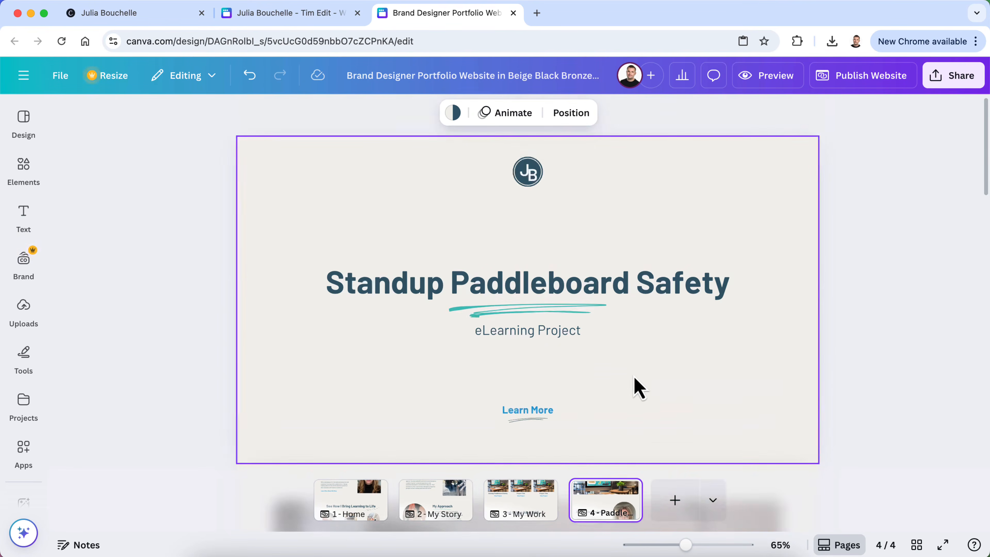
scroll(634, 377, down, 15)
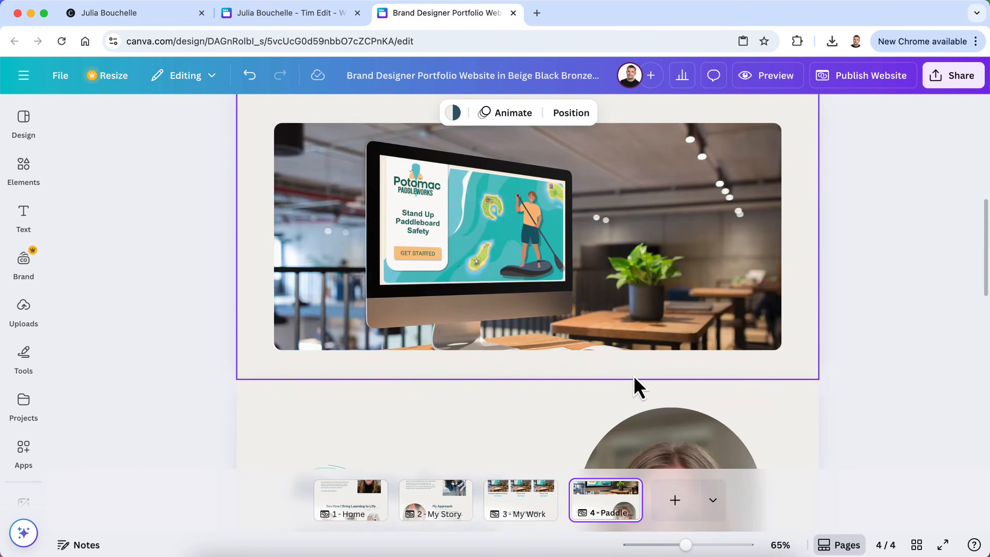
scroll(633, 375, down, 8)
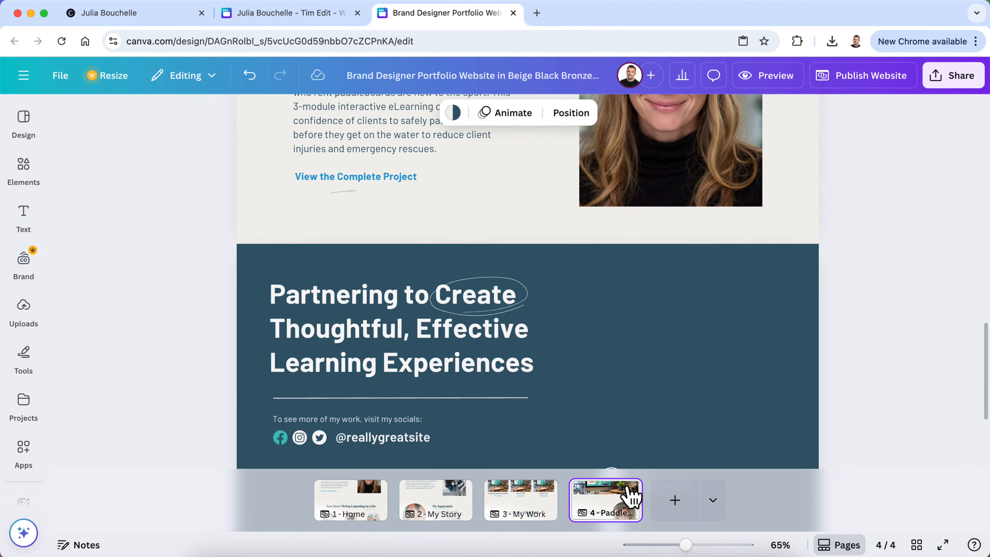
Edit page 4's title to Paddleboard Safety Project in its page options
click(625, 489)
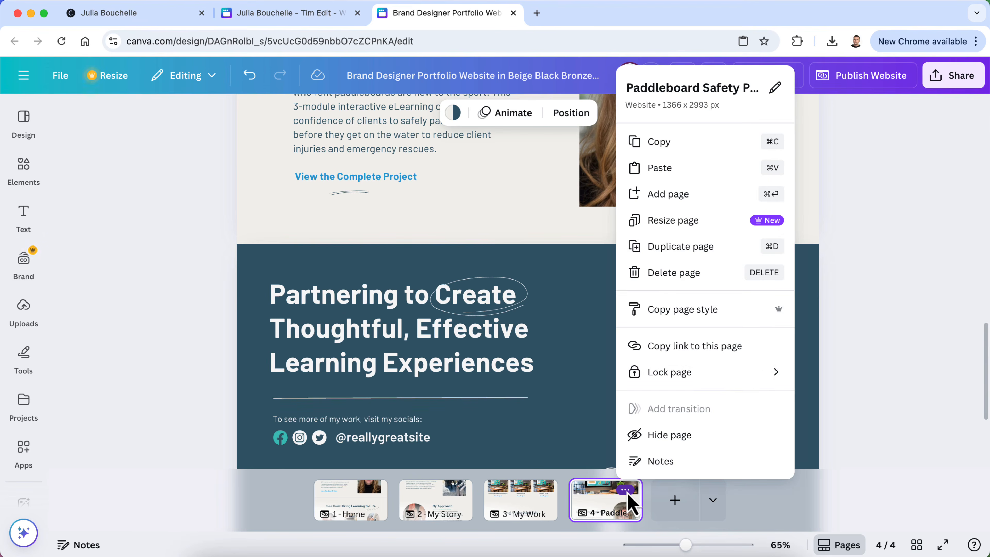
click(775, 94)
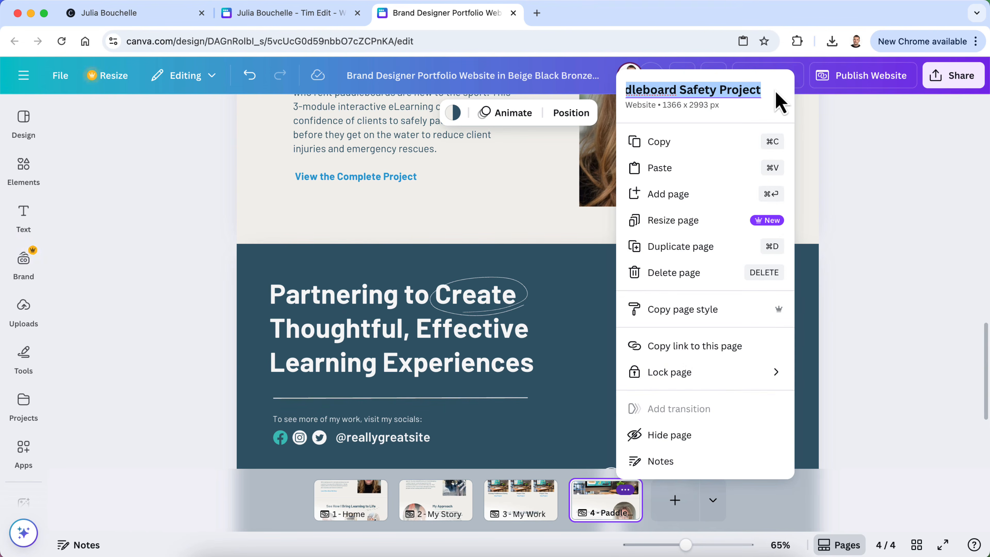
click(755, 102)
click(668, 82)
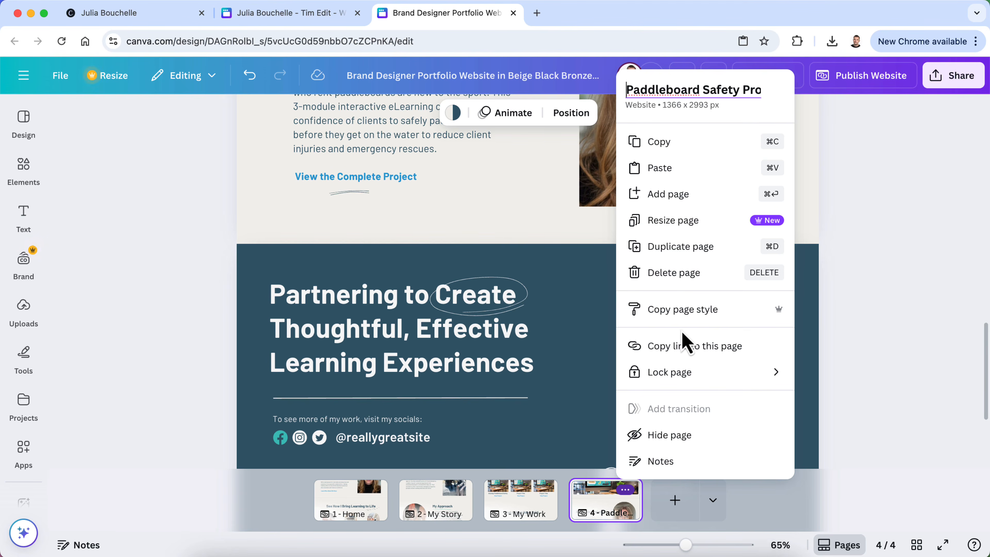
click(872, 352)
Preview the website to confirm the page appears in the navigation menu
scroll(902, 351, up, 15)
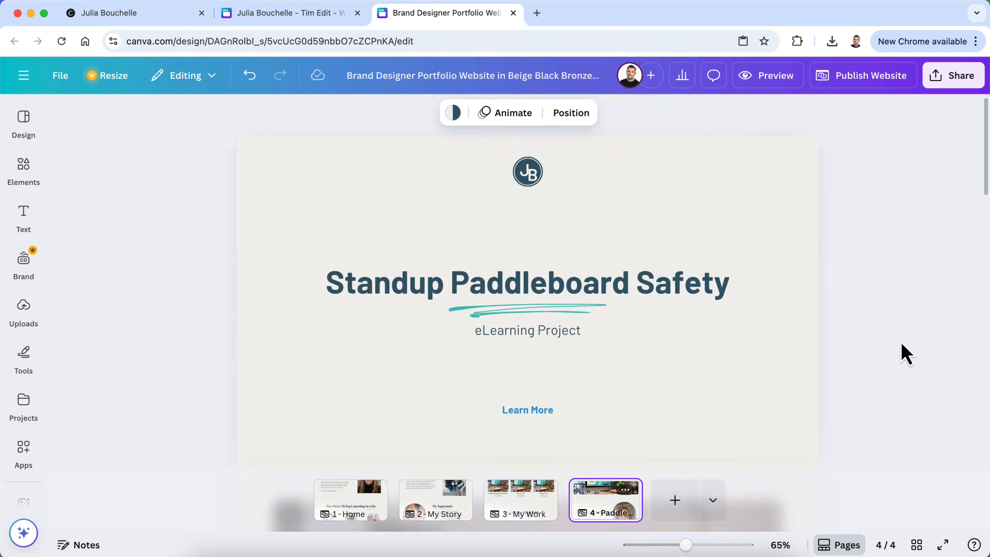
click(752, 83)
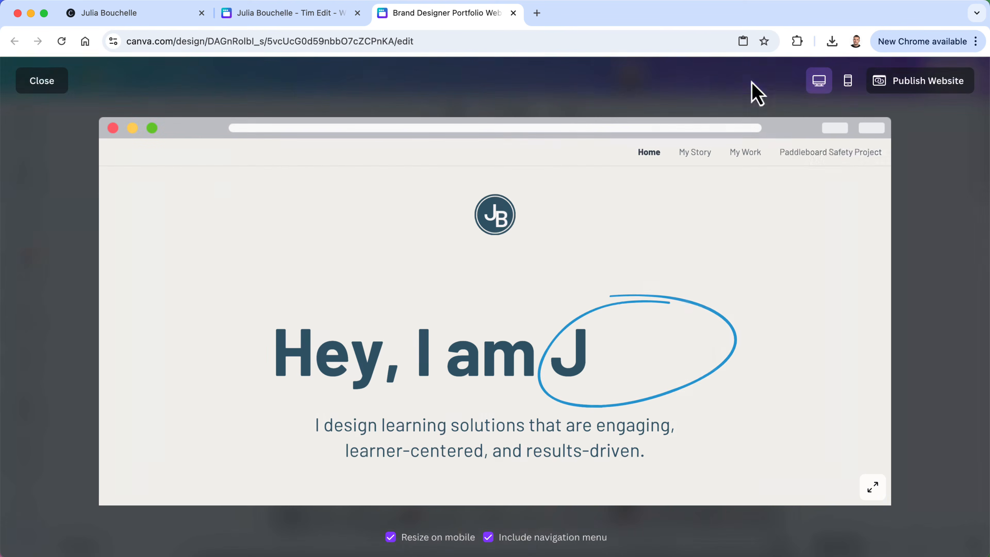
click(41, 83)
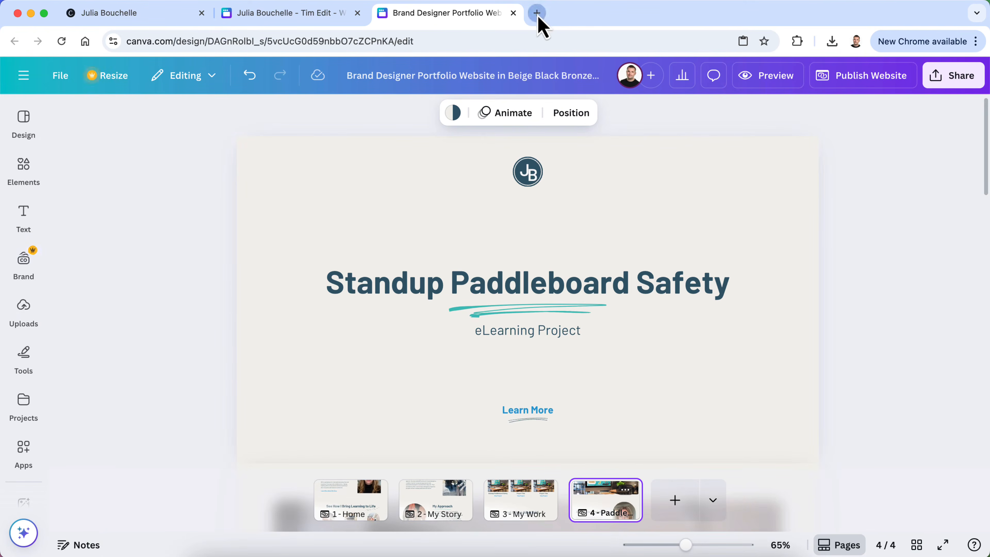
click(537, 13)
text(how to remove)
text(e)
key(BackSpace)
key(BackSpace)
text(a )
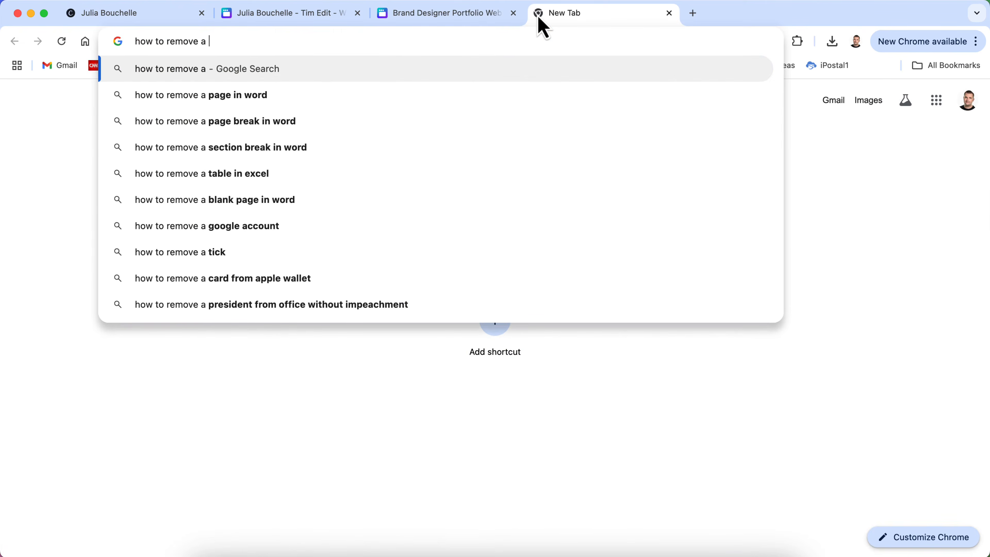
text(page from t)
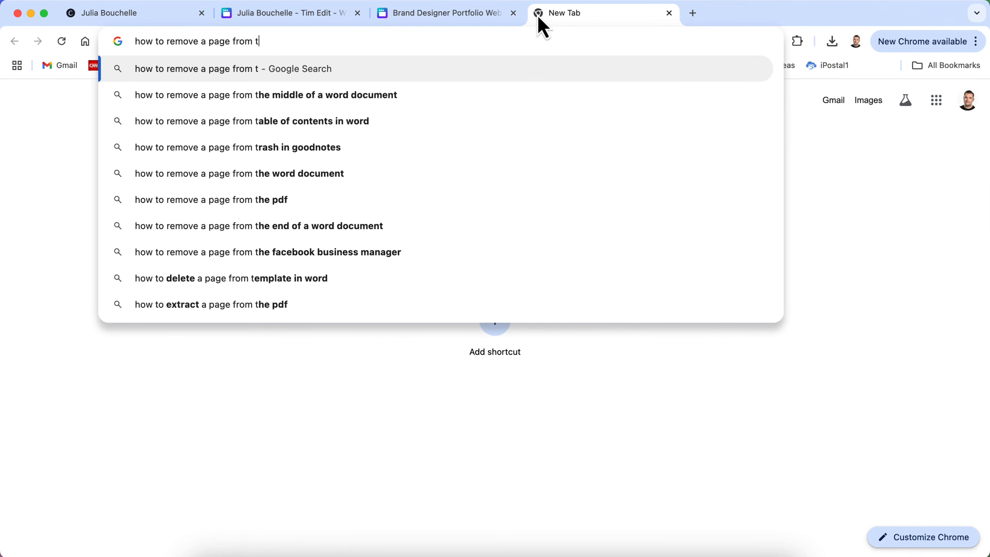
text(he nav in canva)
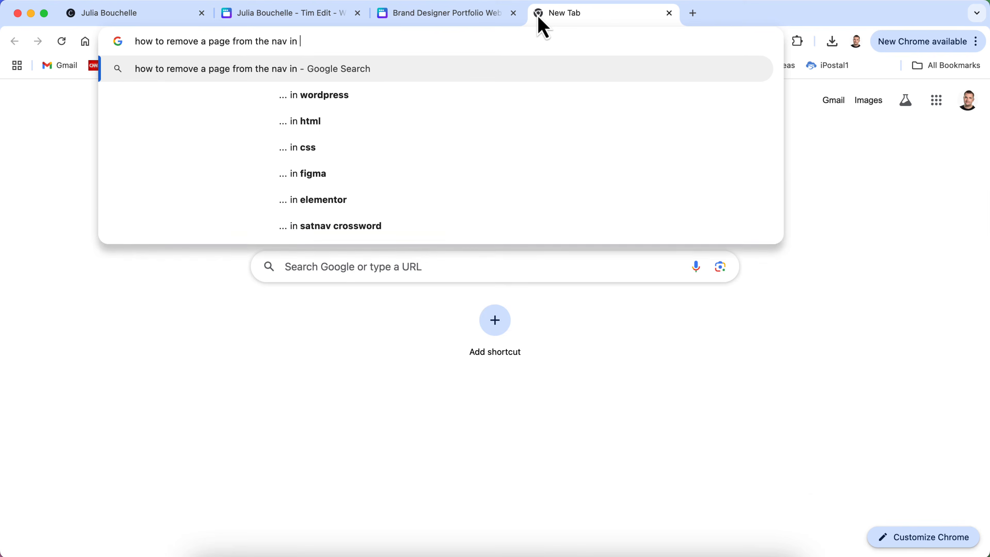
key(Return)
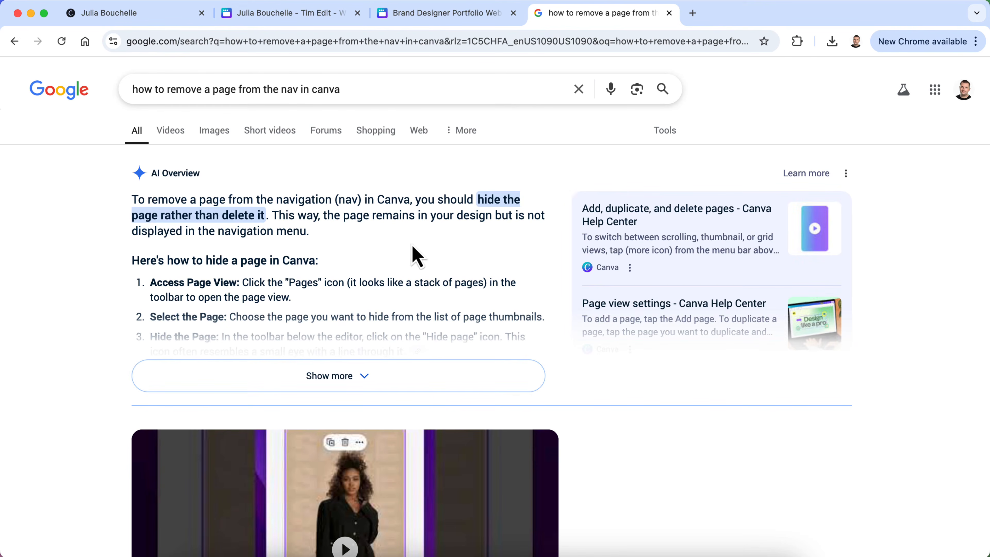
click(376, 383)
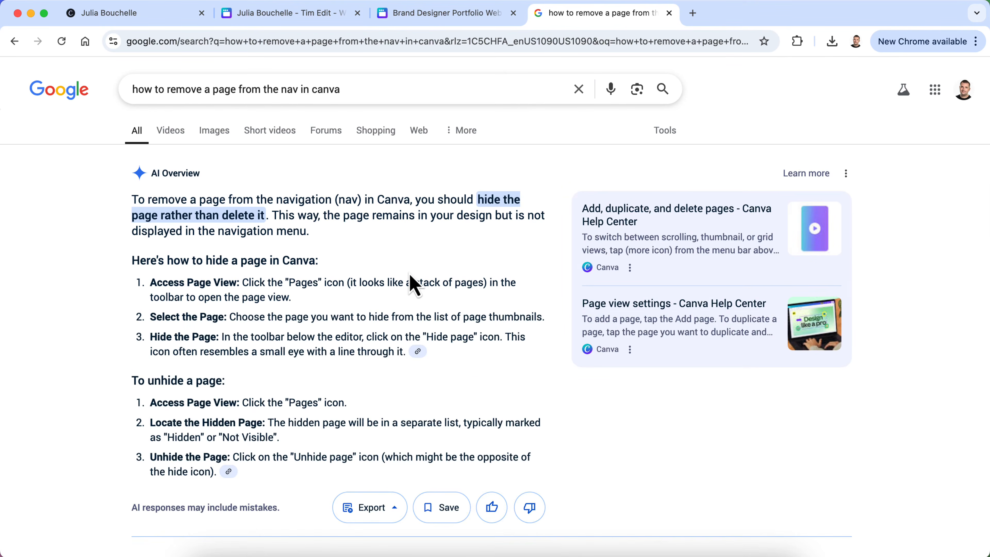
scroll(411, 283, down, 1)
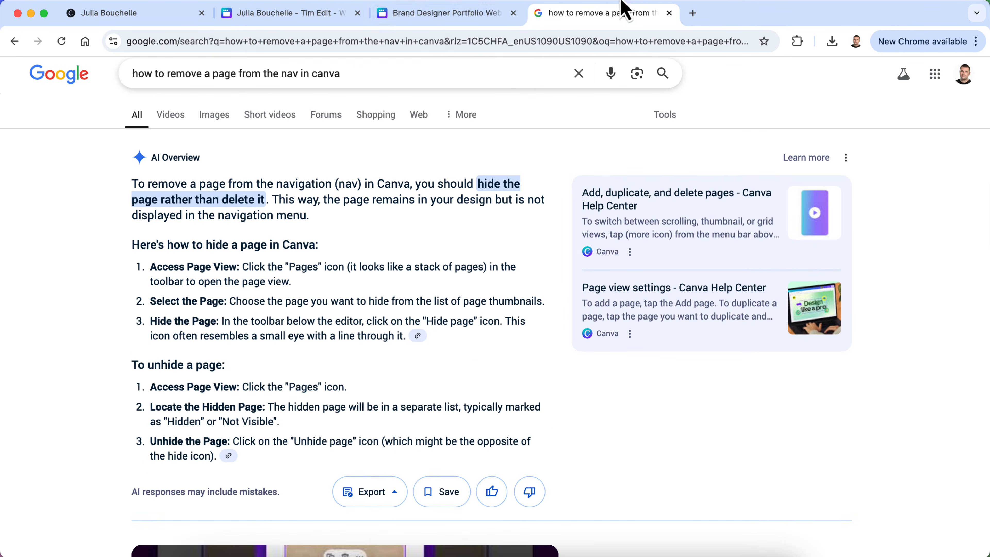
click(669, 13)
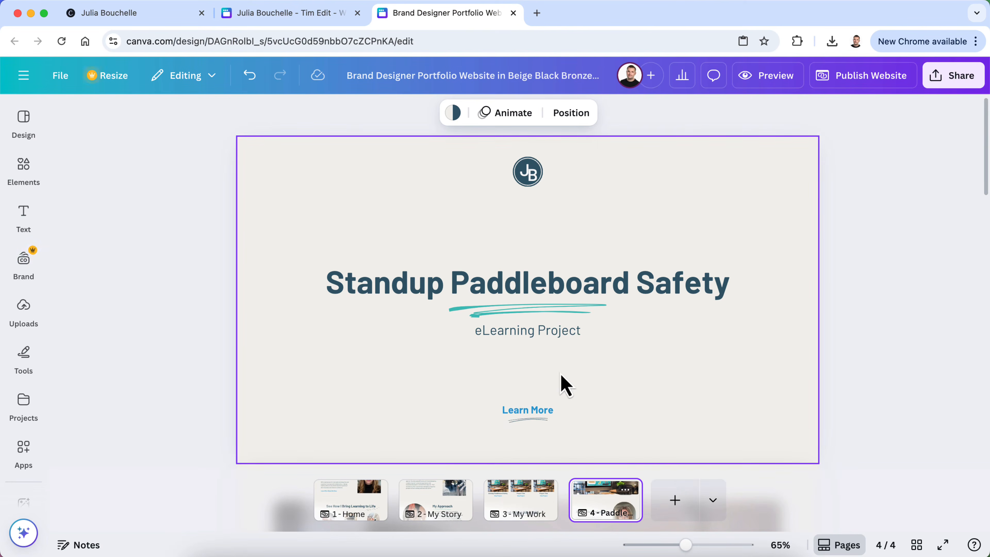
Hide page 4, then check the first View Project link on My Work
click(625, 490)
click(664, 435)
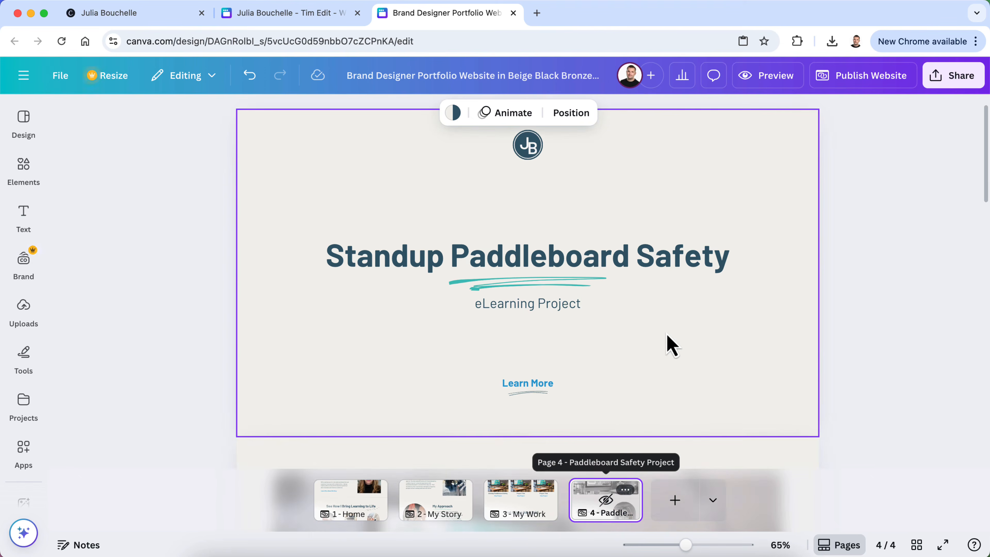
click(520, 503)
scroll(494, 357, down, 10)
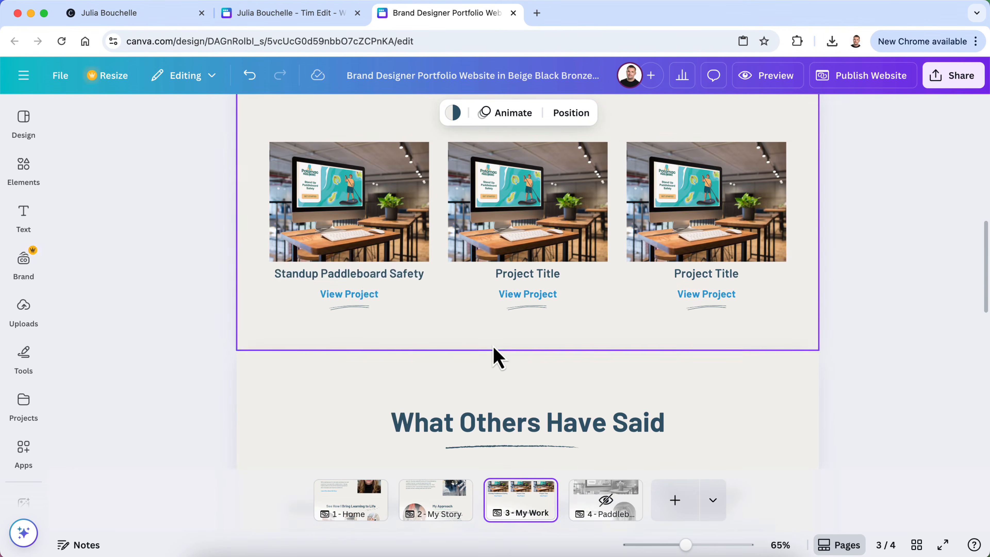
click(363, 300)
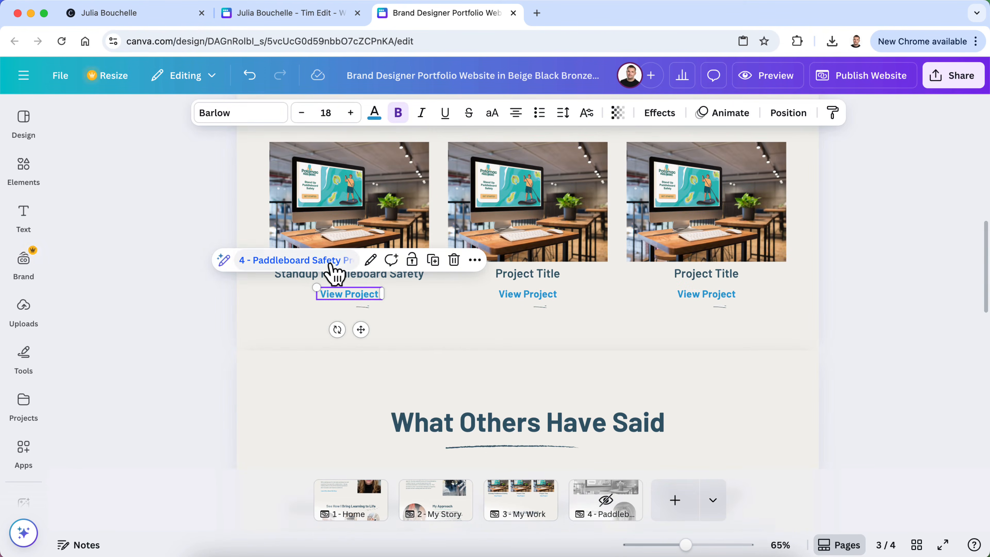
Preview the site, testing the My Work section and where Learn More leads
click(775, 75)
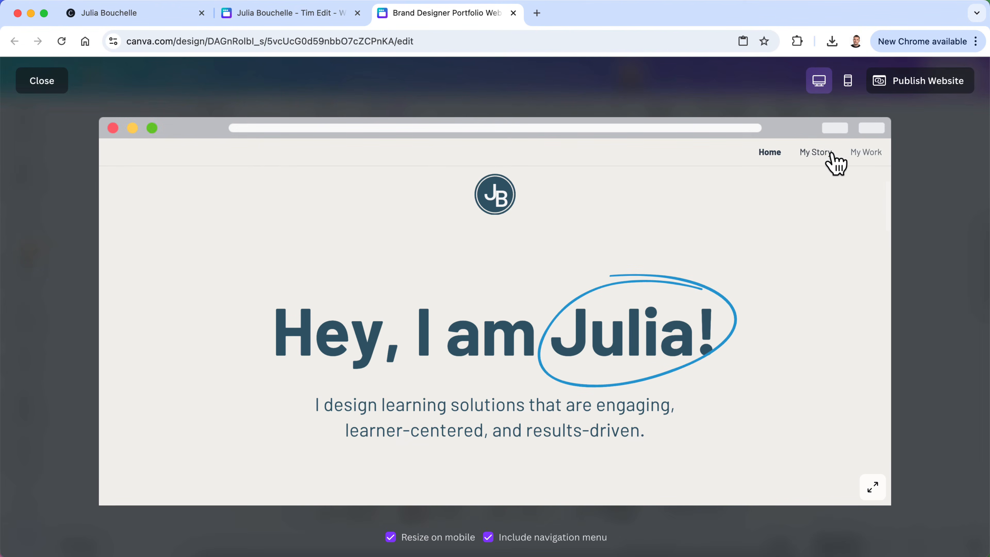
click(861, 153)
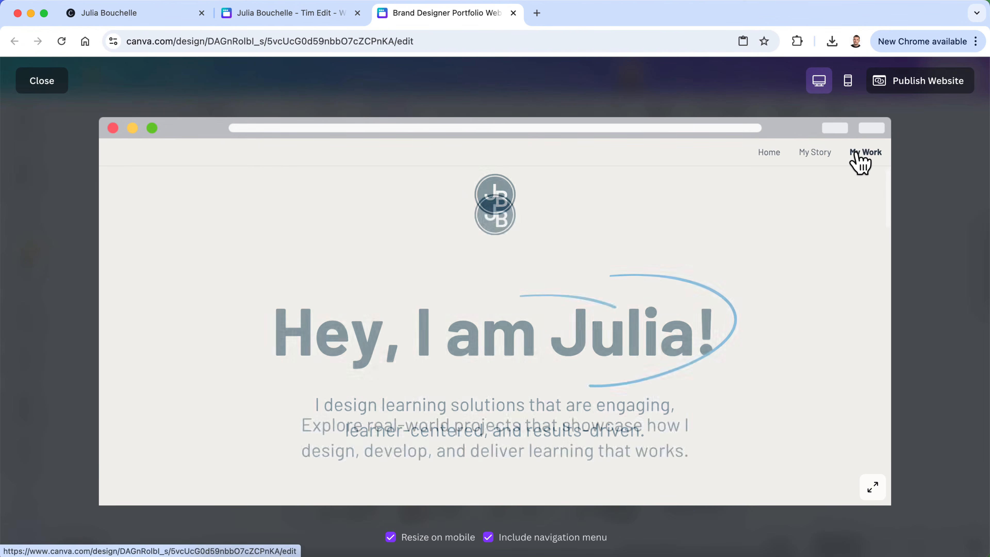
scroll(393, 389, down, 10)
scroll(393, 389, up, 5)
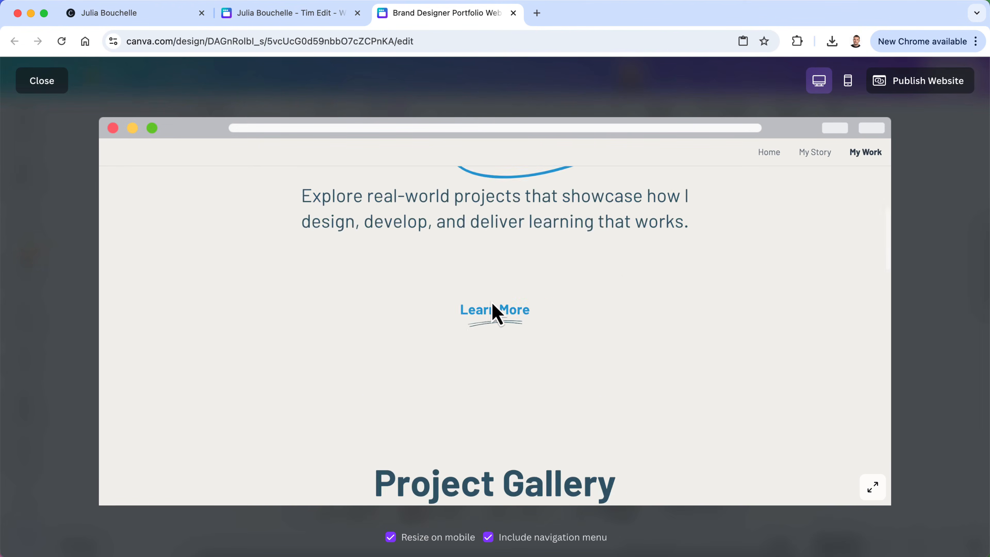
click(494, 309)
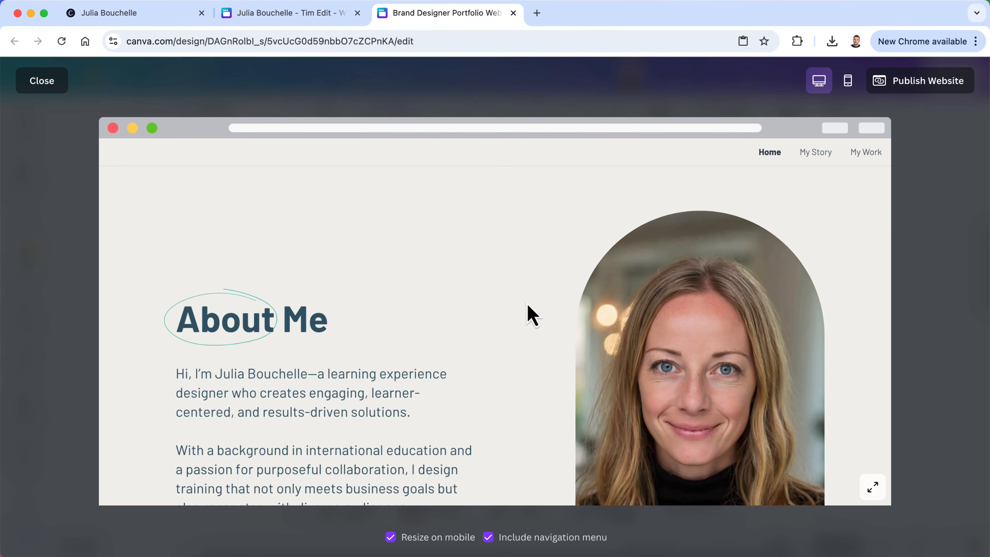
click(868, 154)
scroll(469, 361, down, 5)
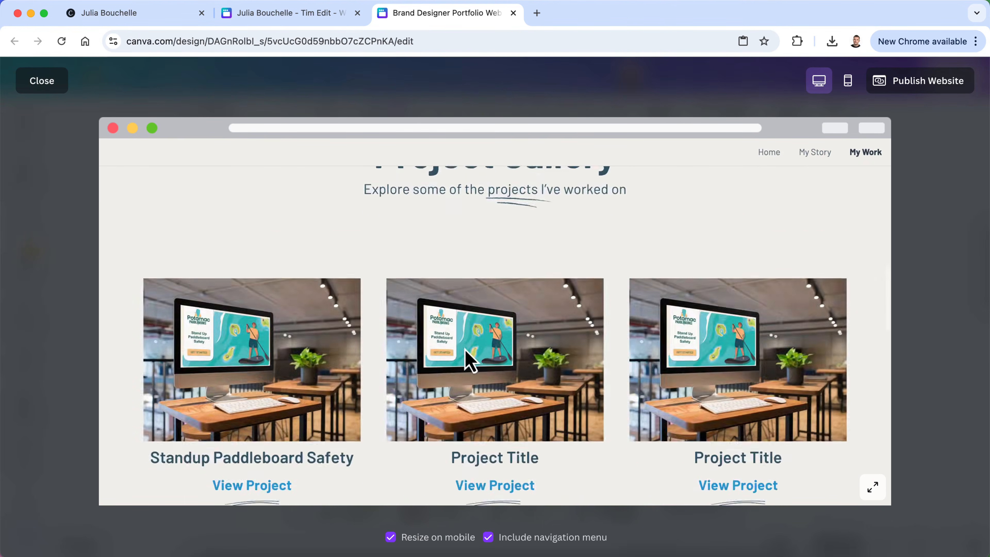
scroll(470, 361, down, 4)
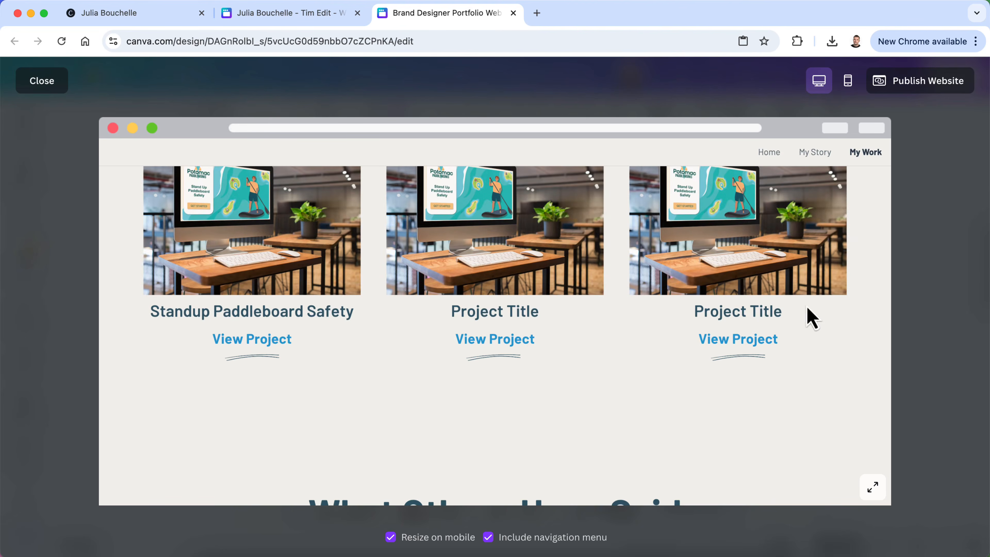
click(54, 84)
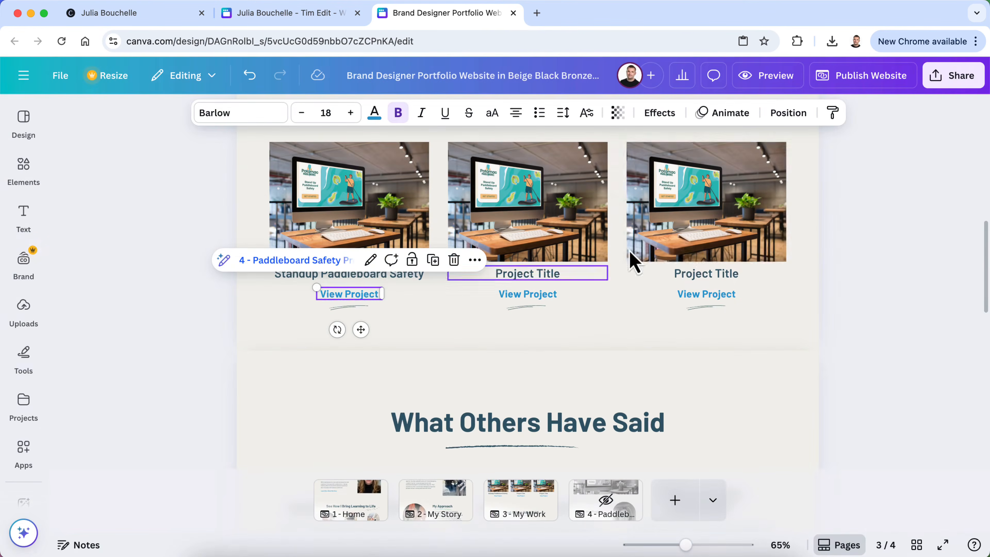
Check where My Work's Learn More link currently leads, then return to My Work
scroll(729, 247, up, 3)
scroll(729, 248, down, 4)
scroll(729, 248, up, 6)
scroll(728, 248, up, 3)
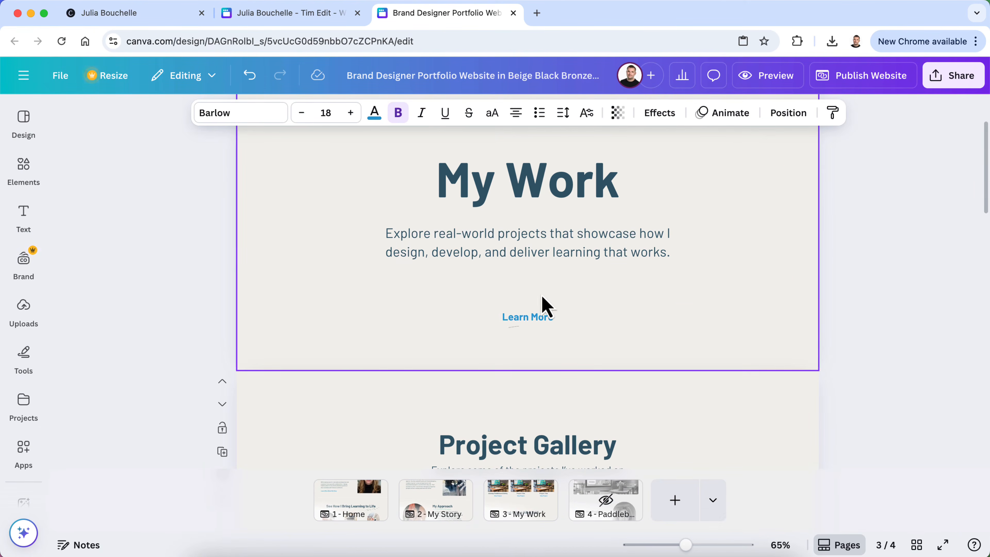
click(534, 318)
click(500, 284)
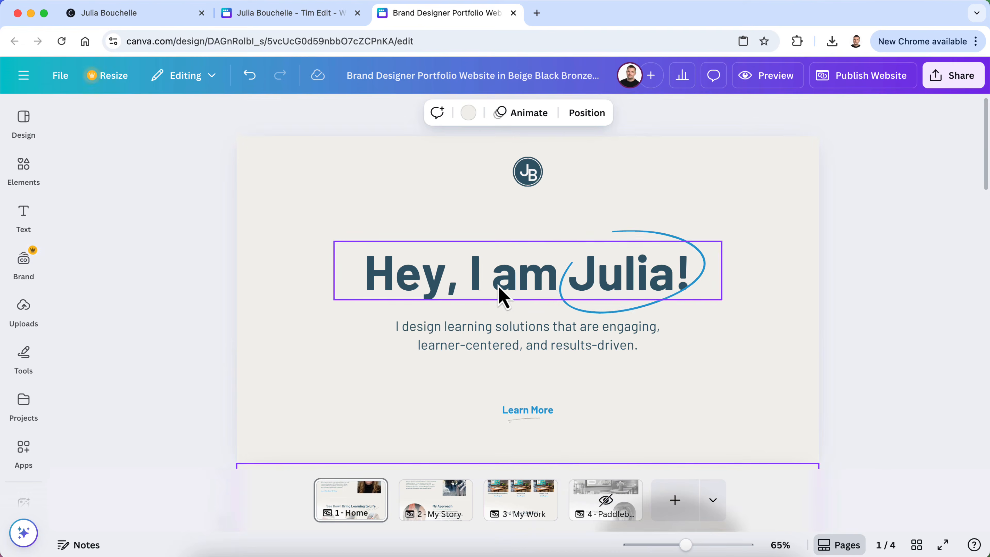
click(524, 505)
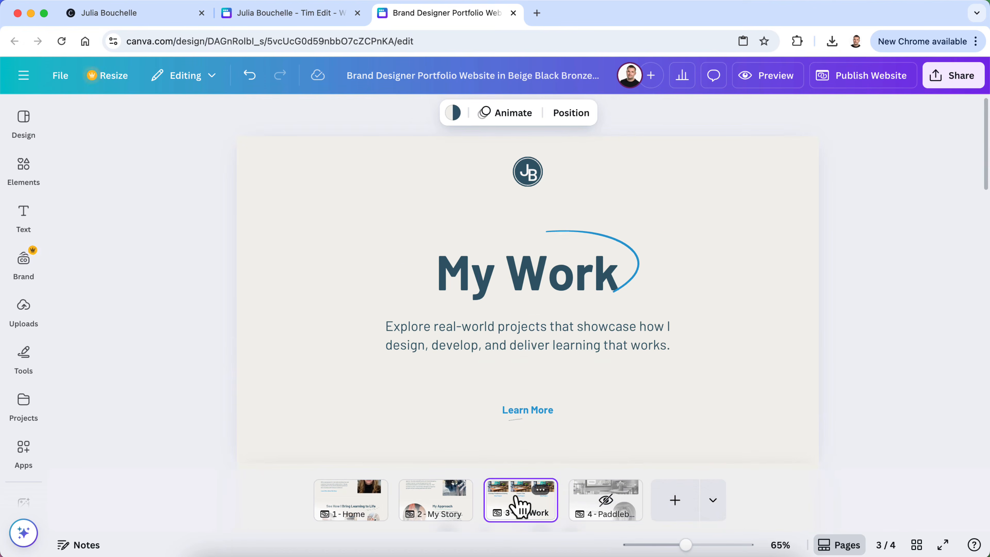
Replace the Learn More target with 3 - My Work, Section 2
click(524, 415)
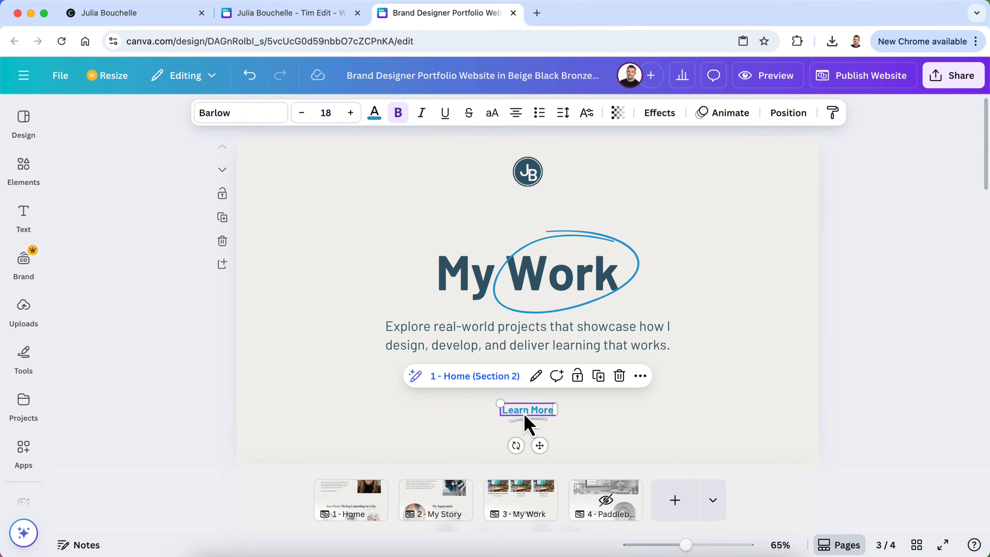
click(538, 376)
key(super+a)
key(BackSpace)
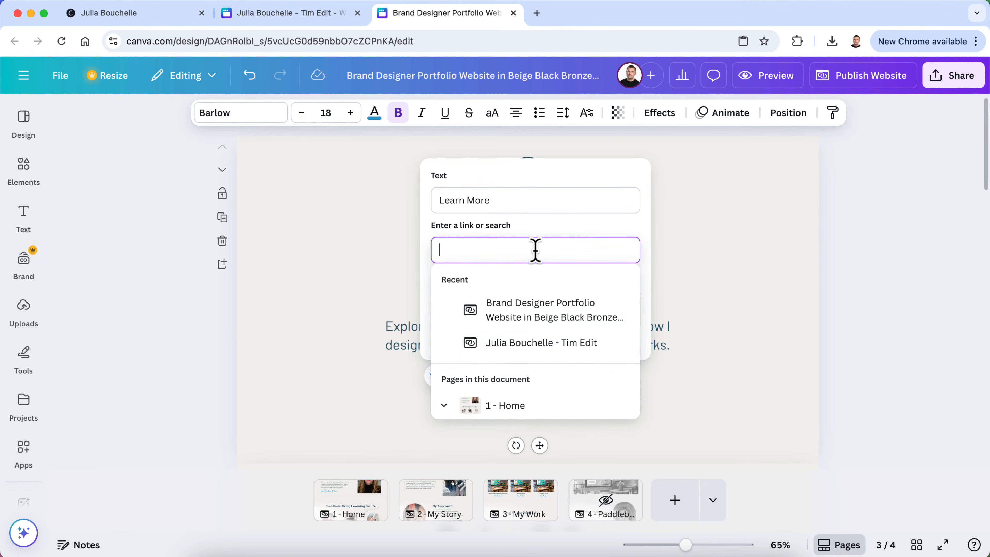
scroll(544, 343, down, 8)
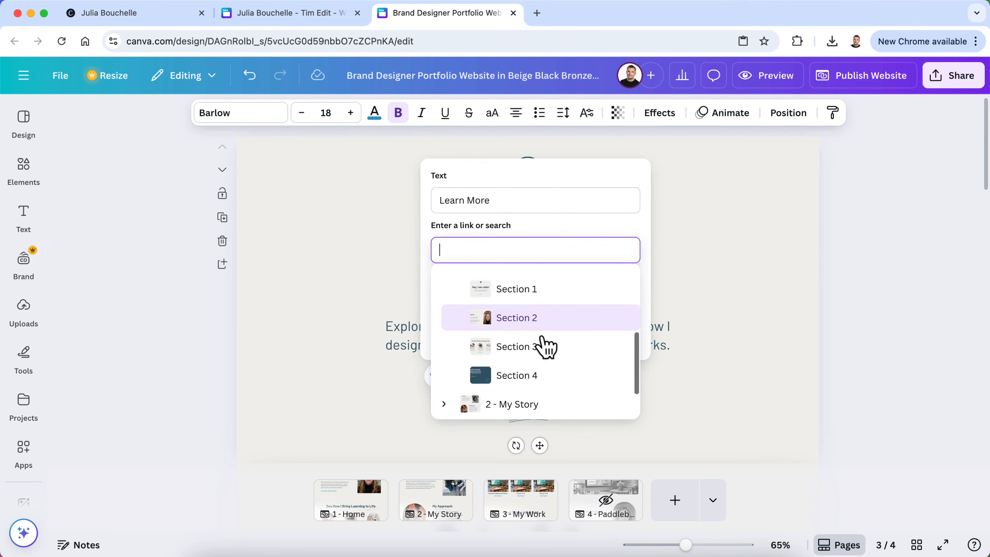
click(444, 378)
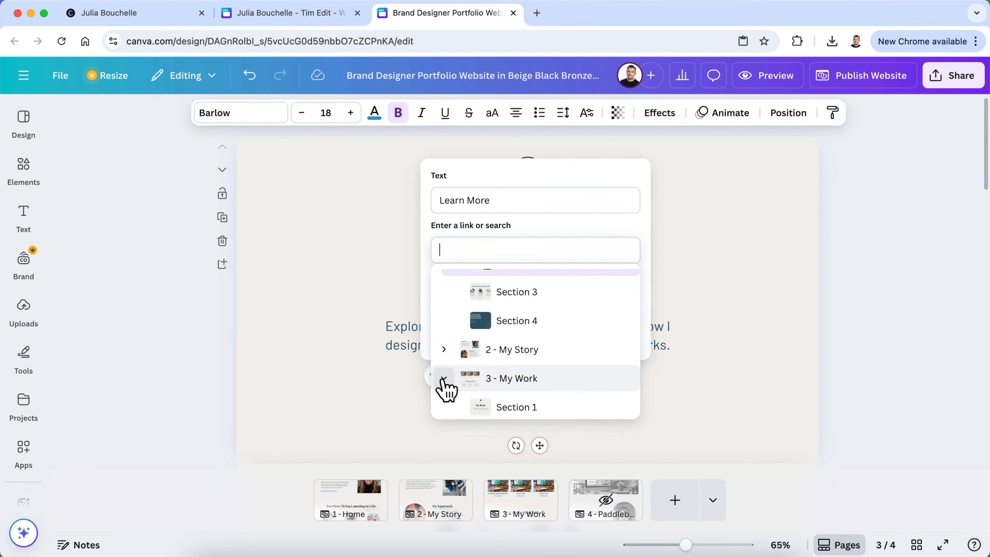
scroll(506, 390, down, 3)
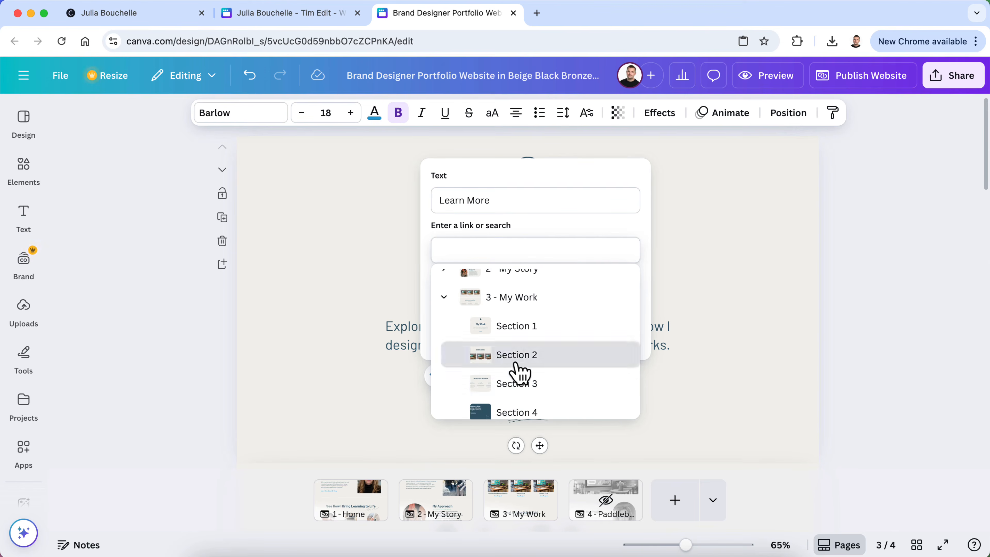
click(515, 362)
click(603, 340)
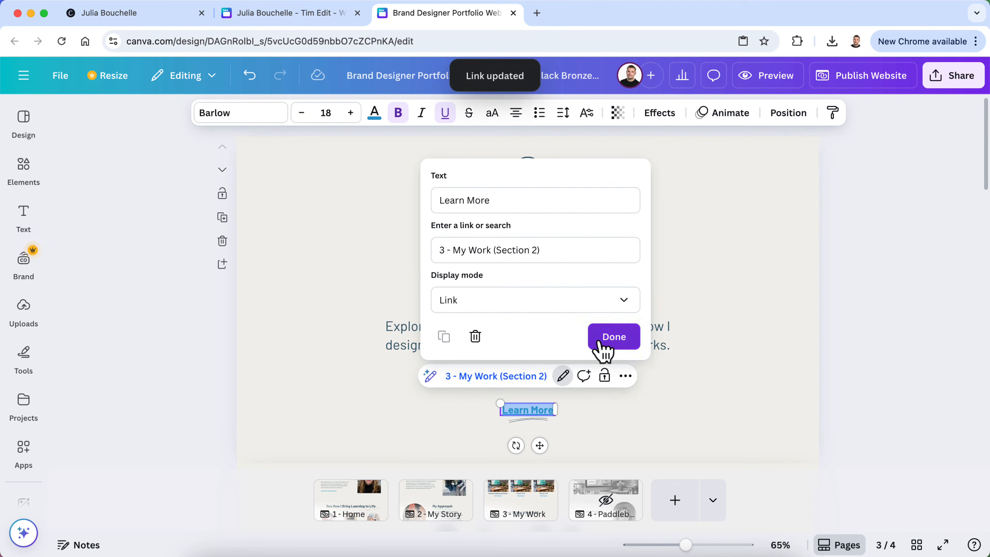
click(890, 257)
scroll(890, 257, down, 10)
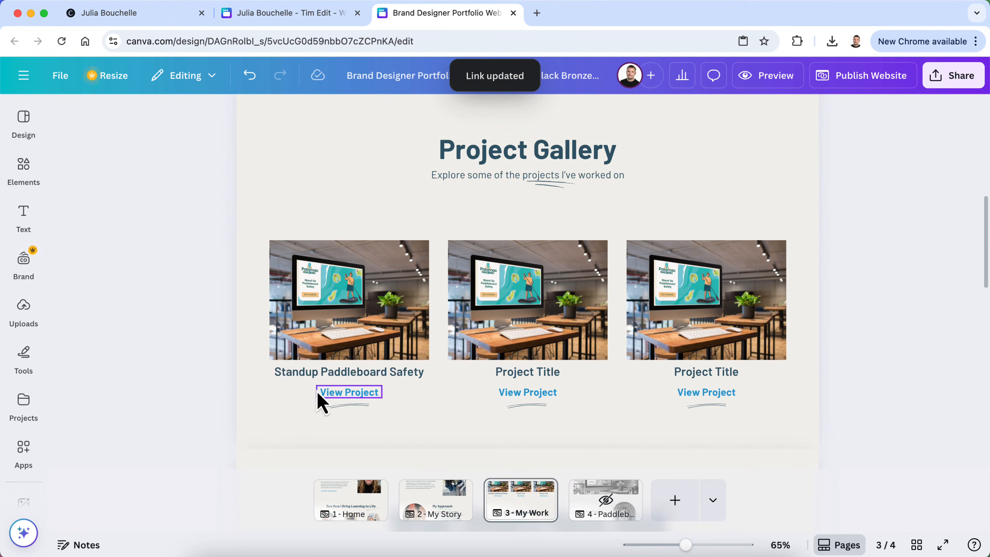
Jump to page 4 through the View Project link, then preview the website
click(338, 395)
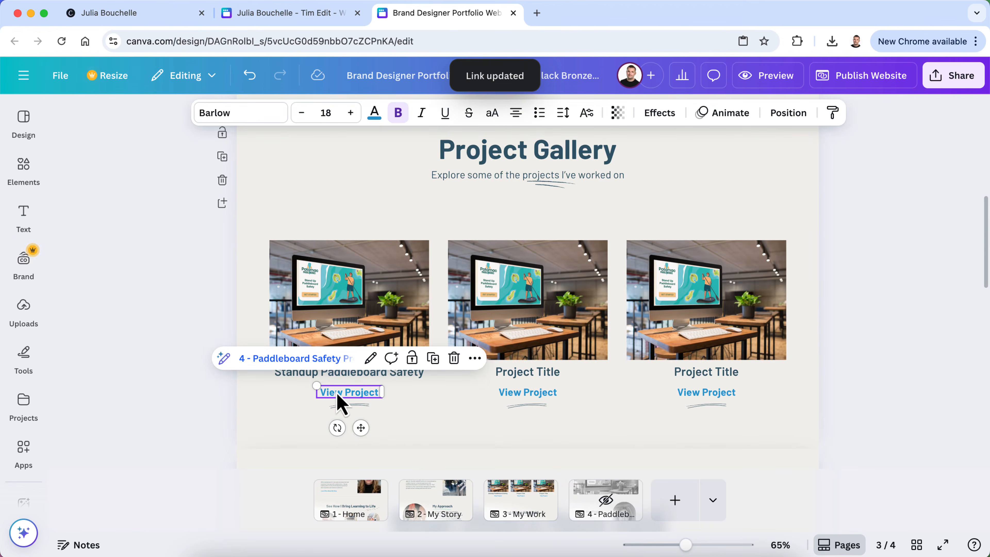
click(334, 364)
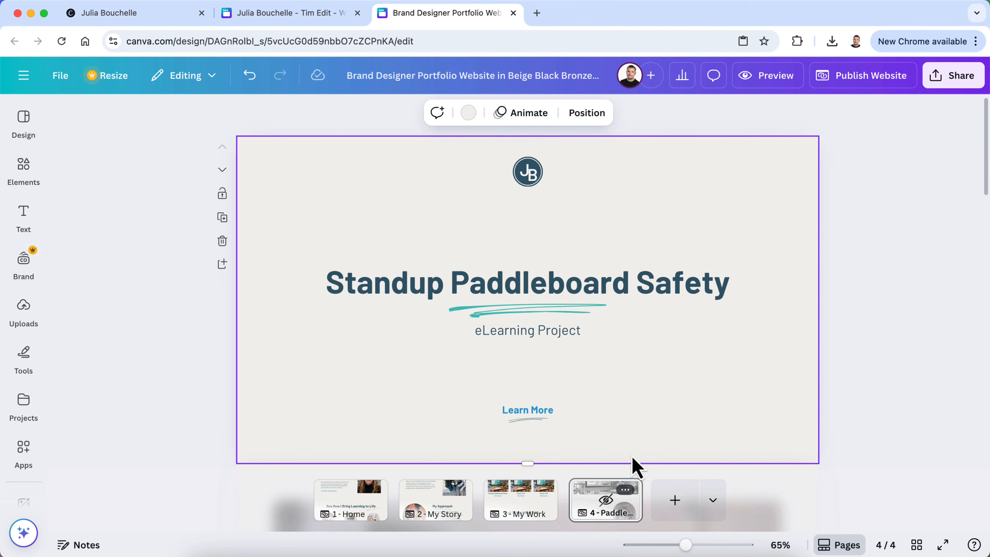
click(768, 76)
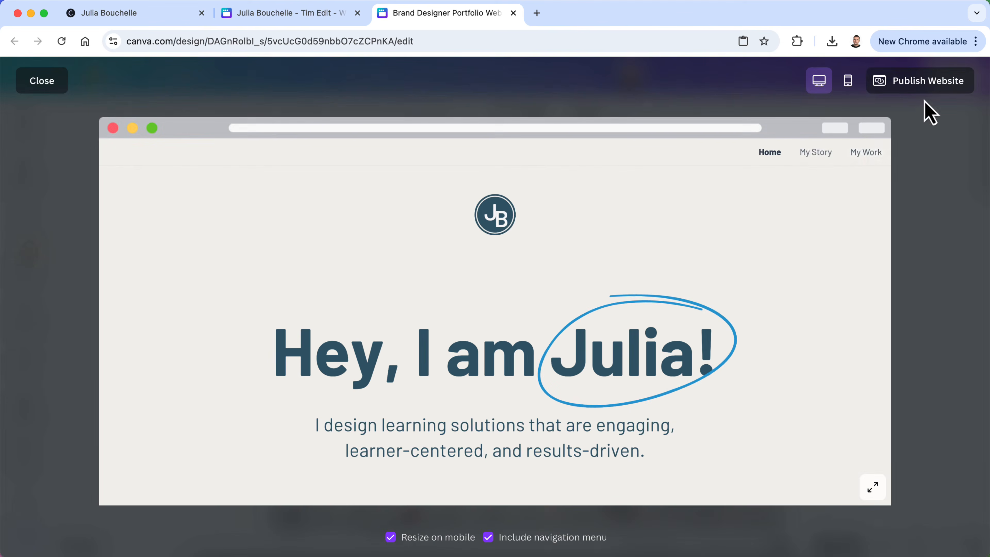
click(58, 80)
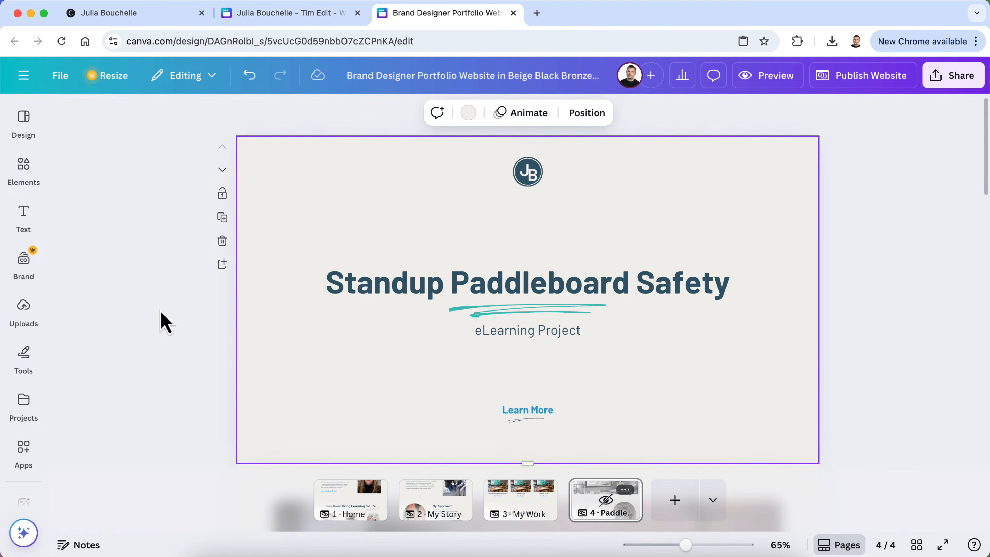
Browse the Apps panel and File menu, then close them
click(28, 448)
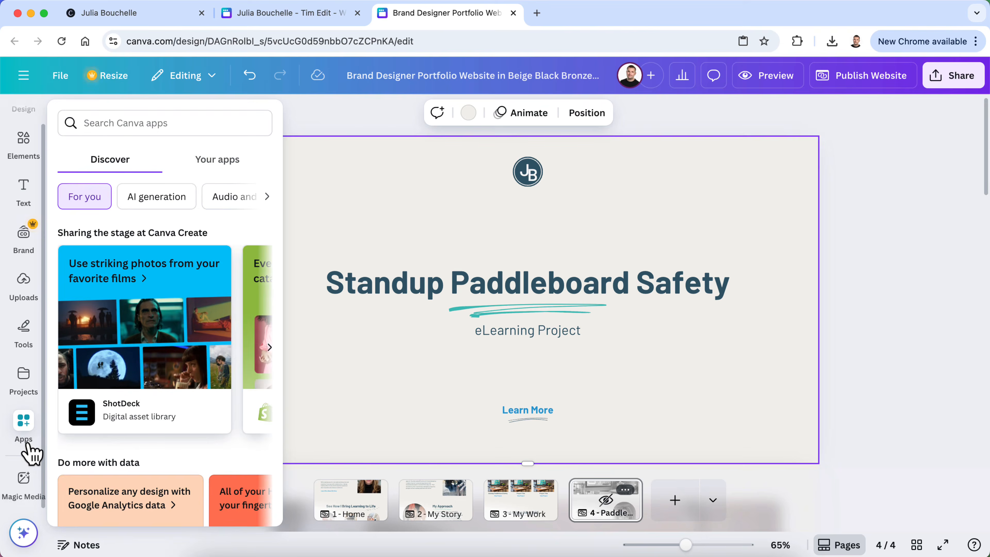
click(61, 76)
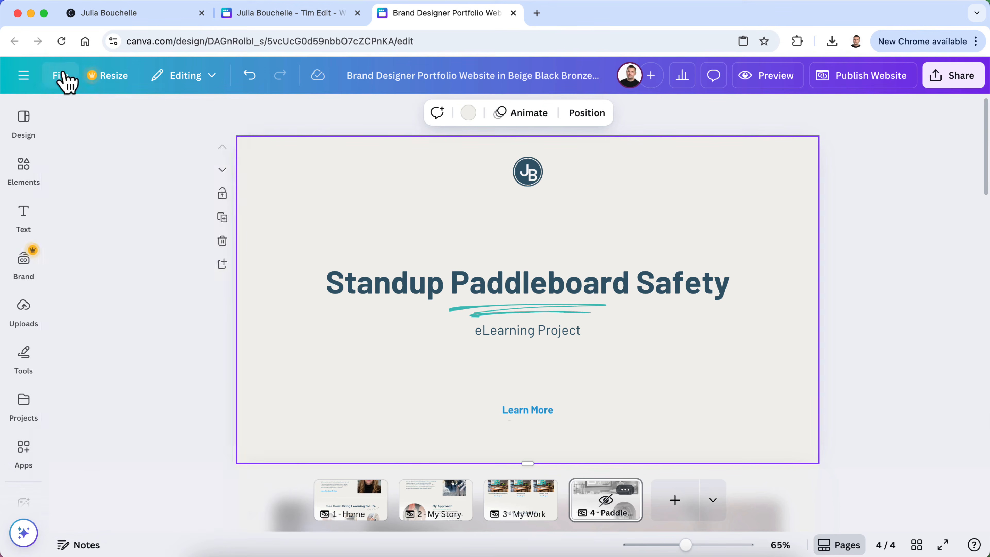
mouse_move(131, 238)
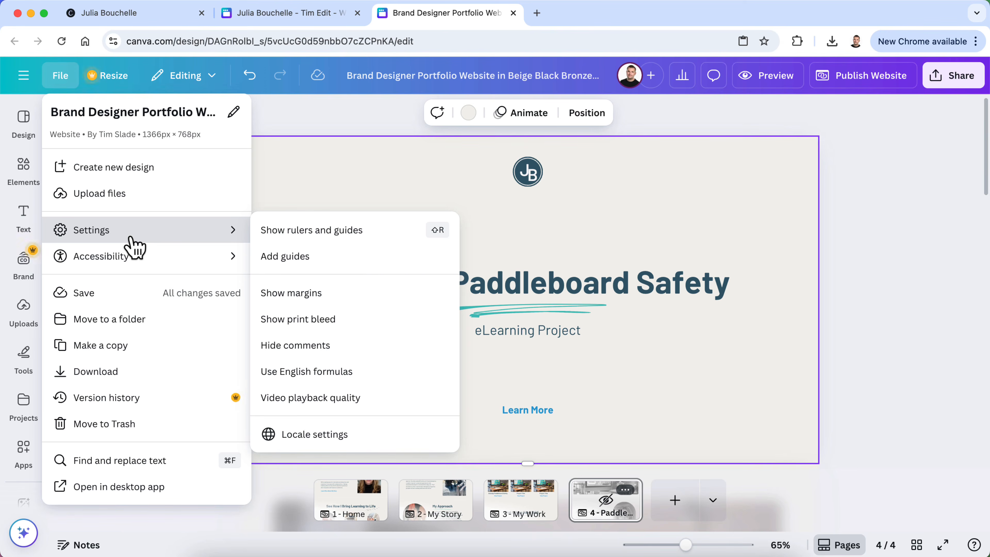
click(943, 250)
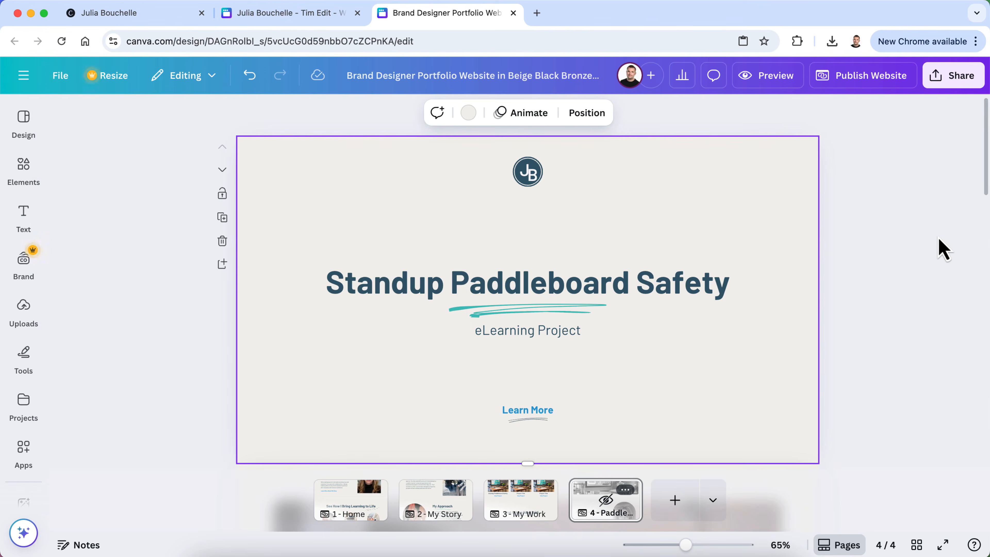
Scroll down to the About the Project section and select its portrait photo
scroll(634, 323, down, 4)
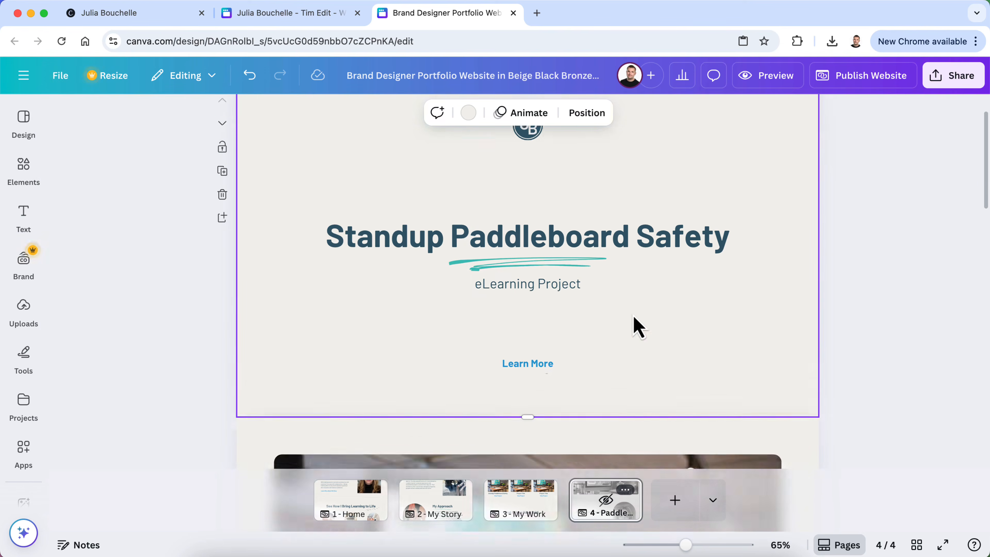
scroll(634, 323, up, 3)
scroll(511, 277, down, 12)
scroll(518, 327, down, 2)
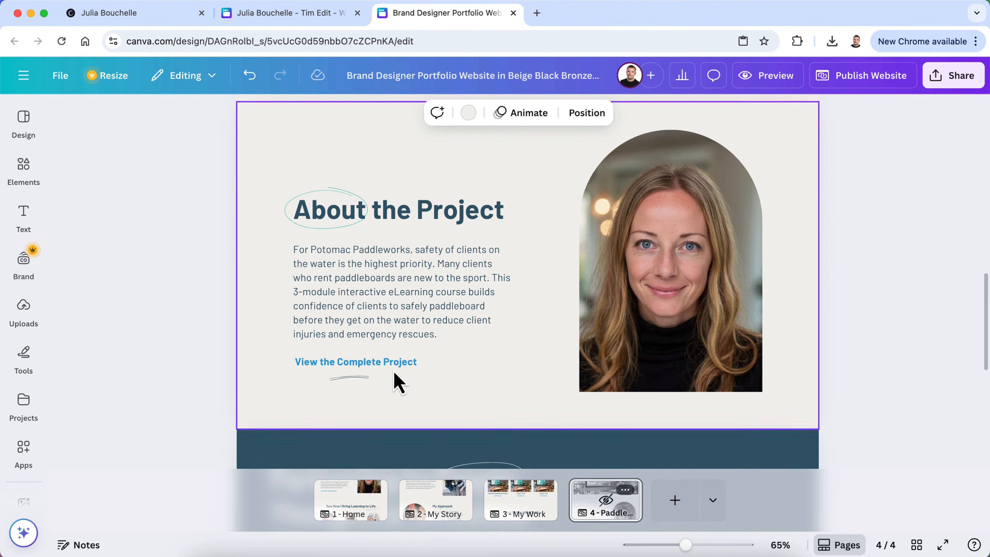
click(656, 295)
Delete the portrait and its arch frame, then upload SUP Portfolio Desktop Mockup Video.mp4 from Julias Portfolio
key(Delete)
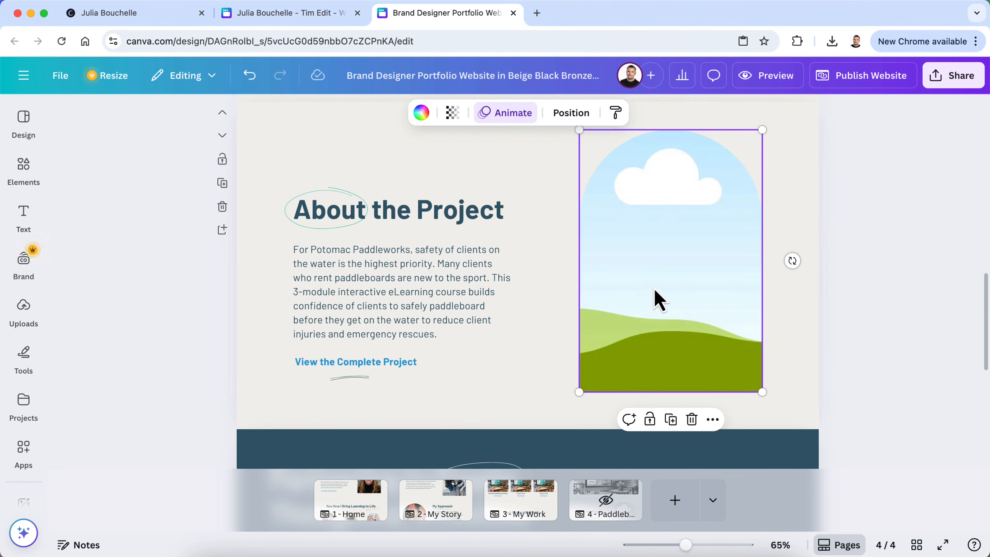
key(Delete)
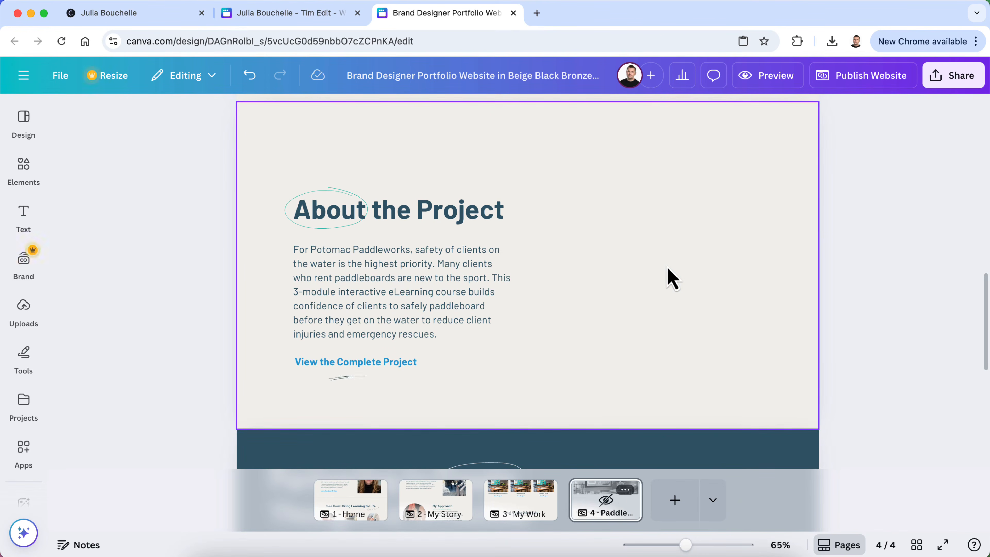
click(30, 314)
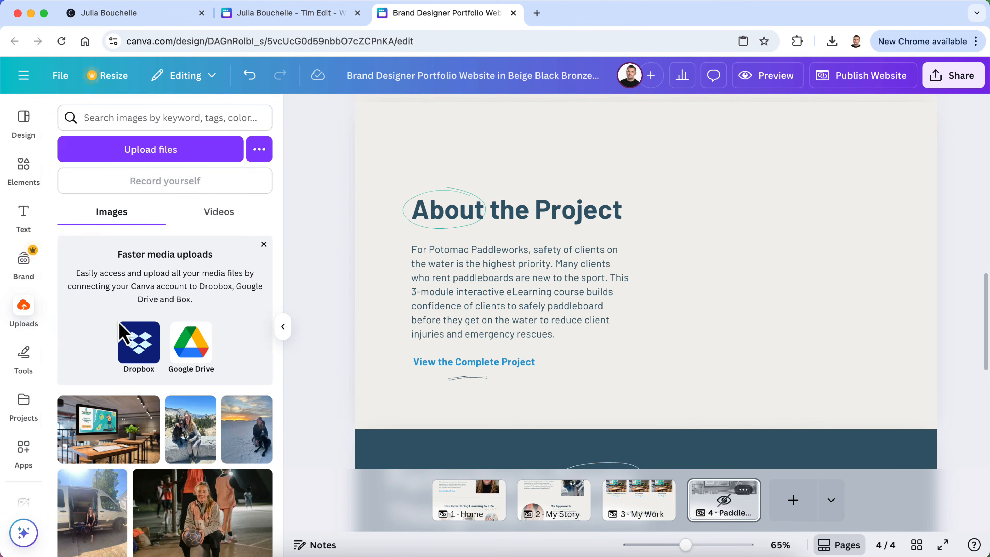
click(173, 160)
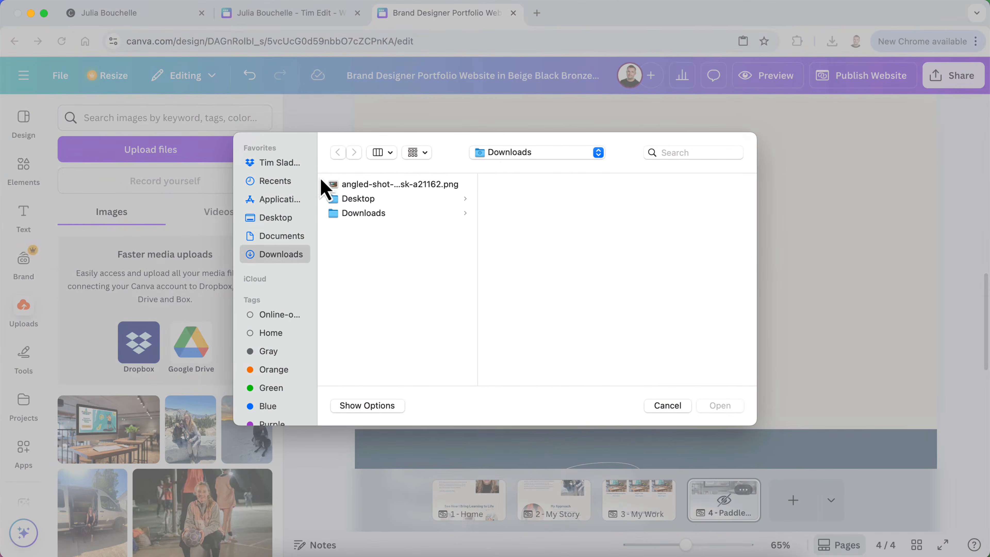
click(376, 200)
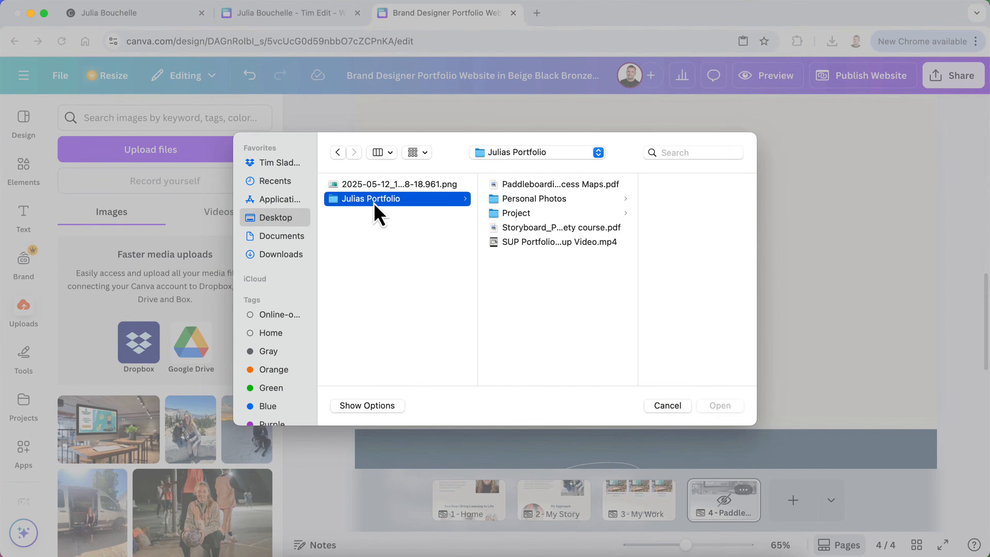
click(532, 242)
key(space)
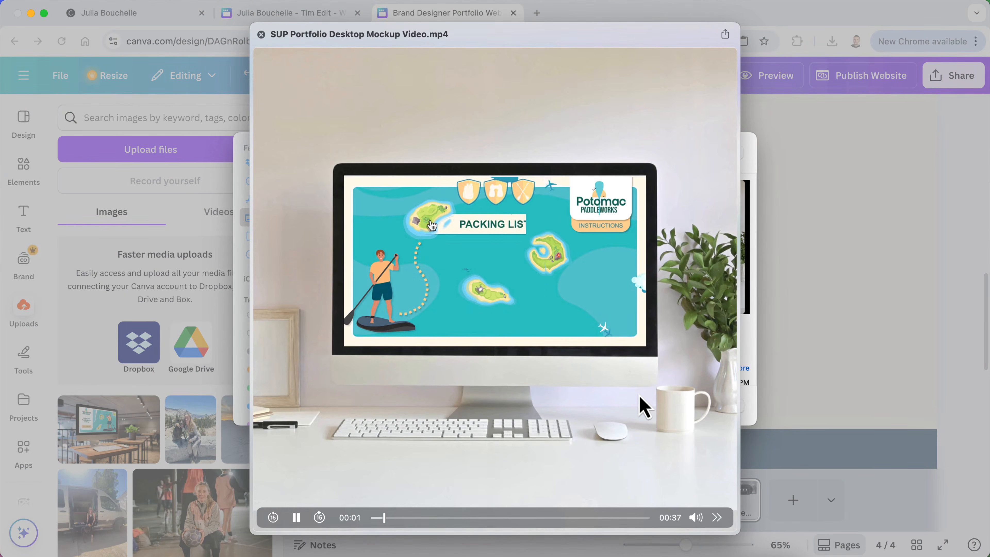
key(space)
click(727, 401)
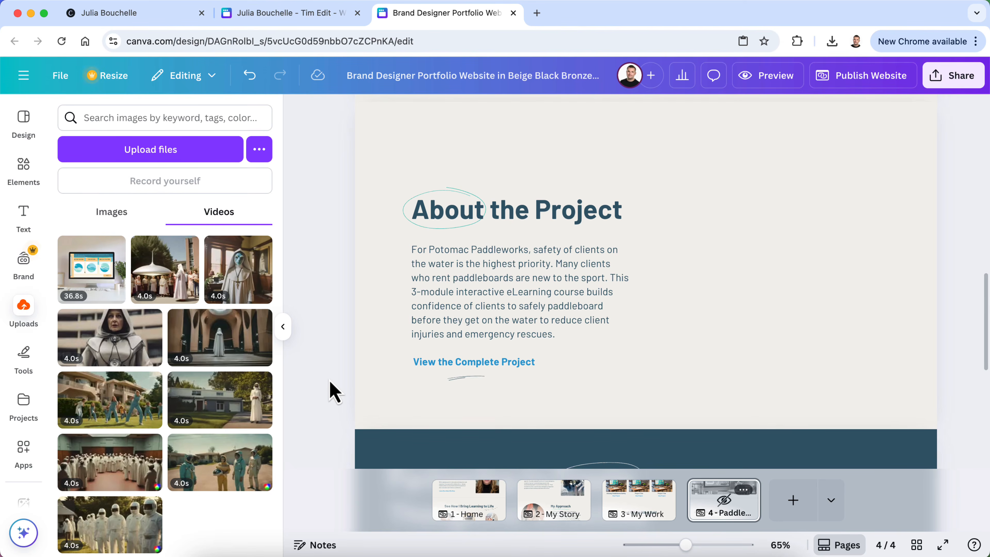
Place the mockup video right of the About the Project text, sized to fit beside it
drag(89, 288, 716, 228)
drag(785, 244, 751, 237)
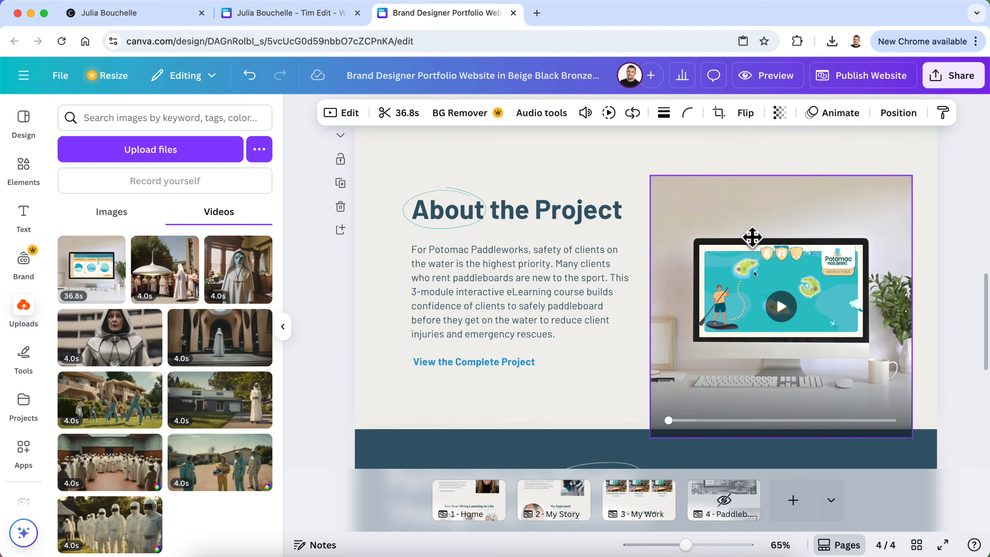
drag(650, 176, 687, 212)
drag(740, 244, 729, 200)
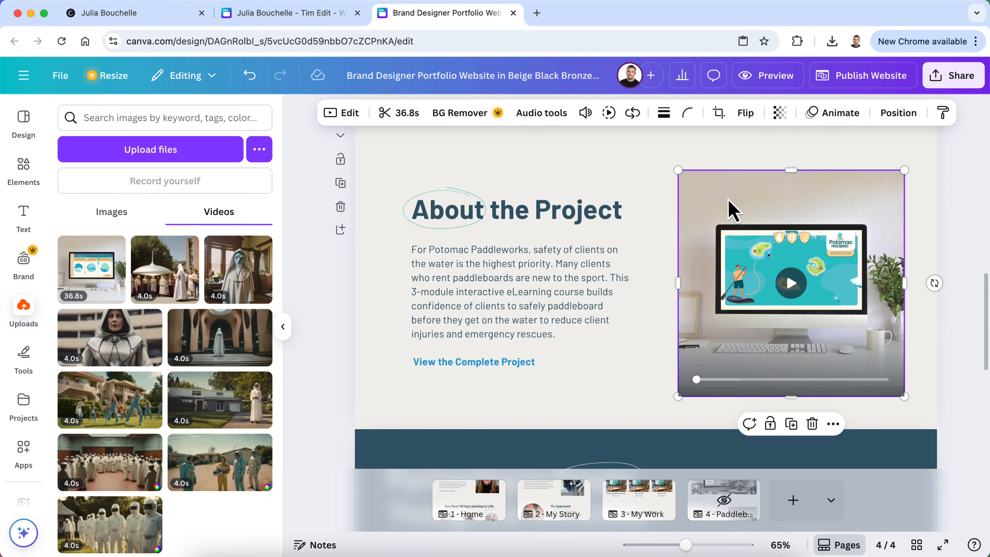
Round the video's corners to 24
click(688, 116)
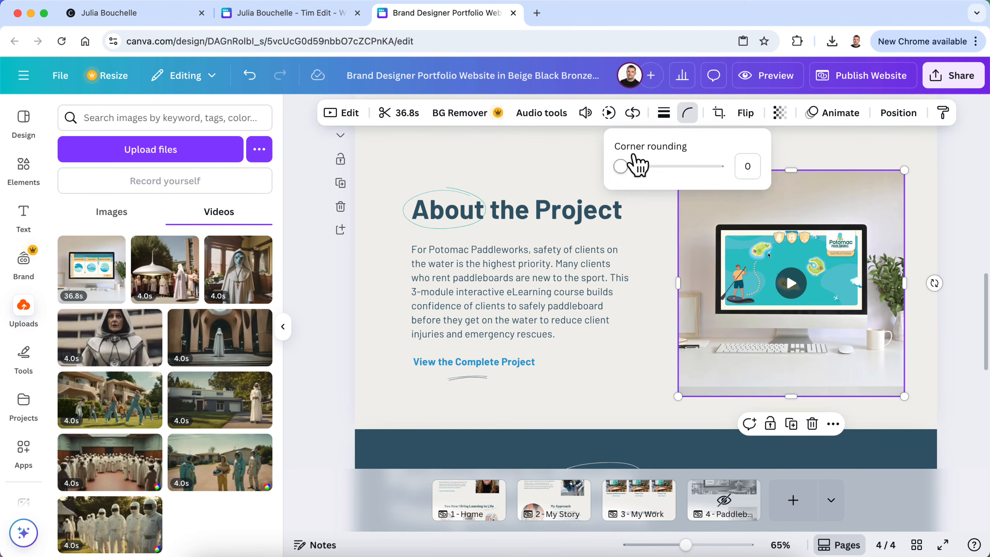
drag(621, 166, 628, 167)
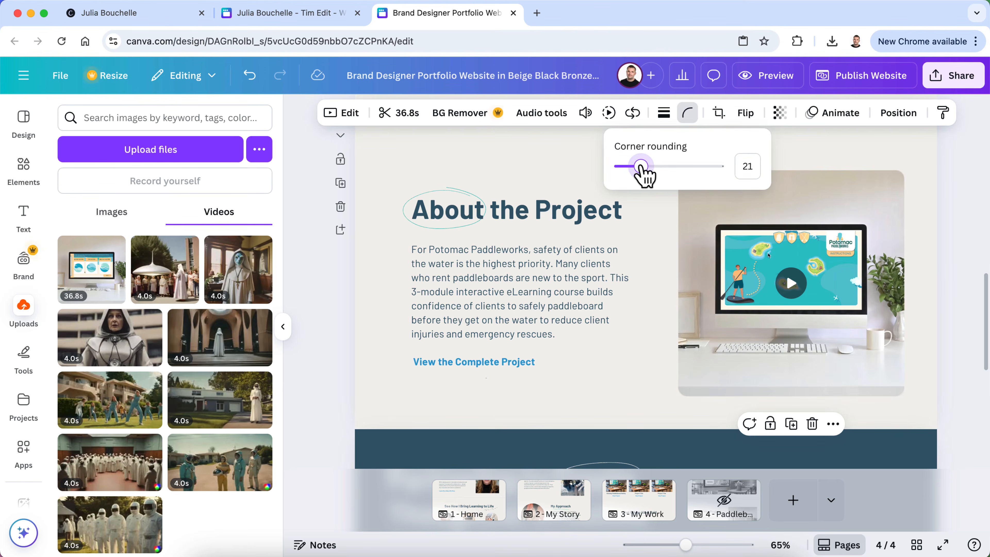
key(Escape)
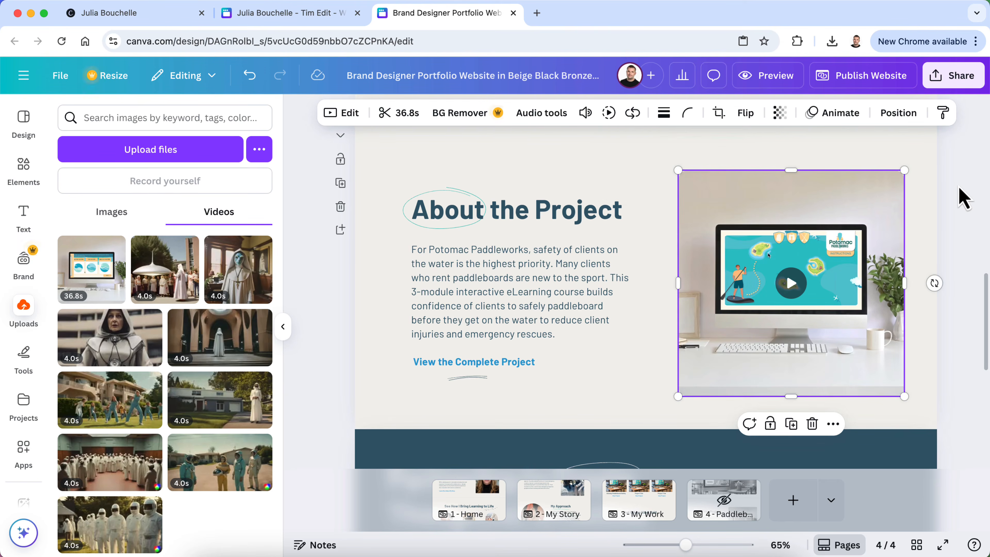
click(972, 212)
Compare the hero mockup image's corner rounding, then select the About the Project section
scroll(969, 212, up, 5)
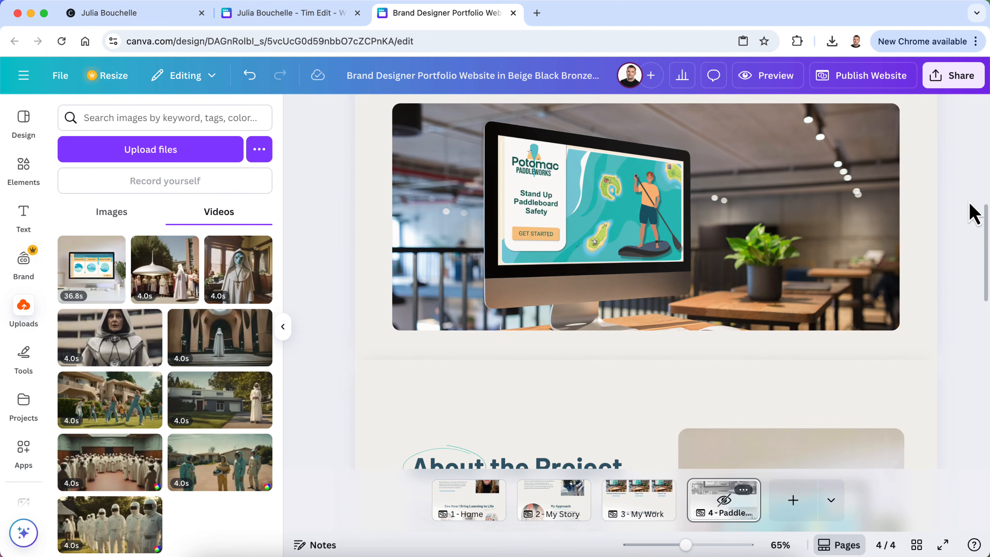
click(851, 282)
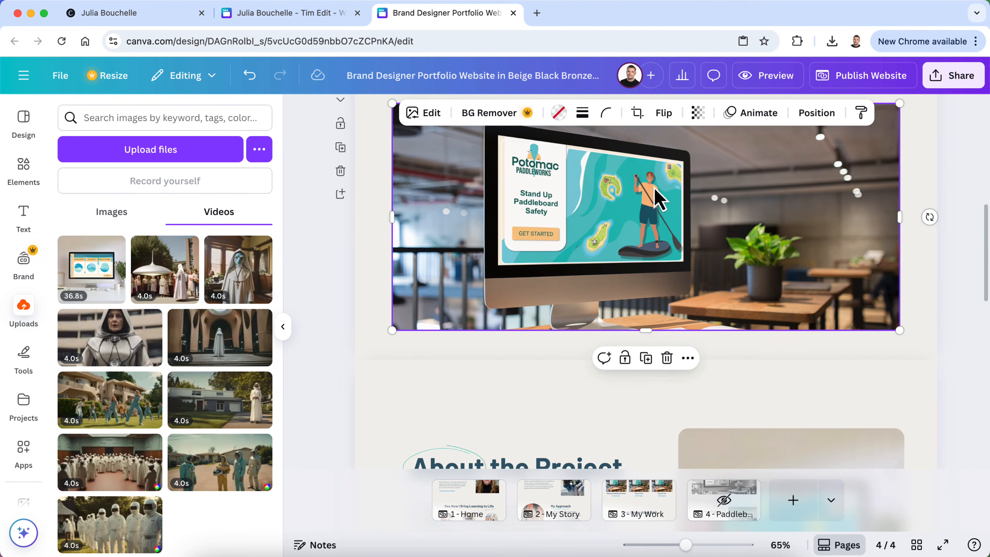
click(606, 114)
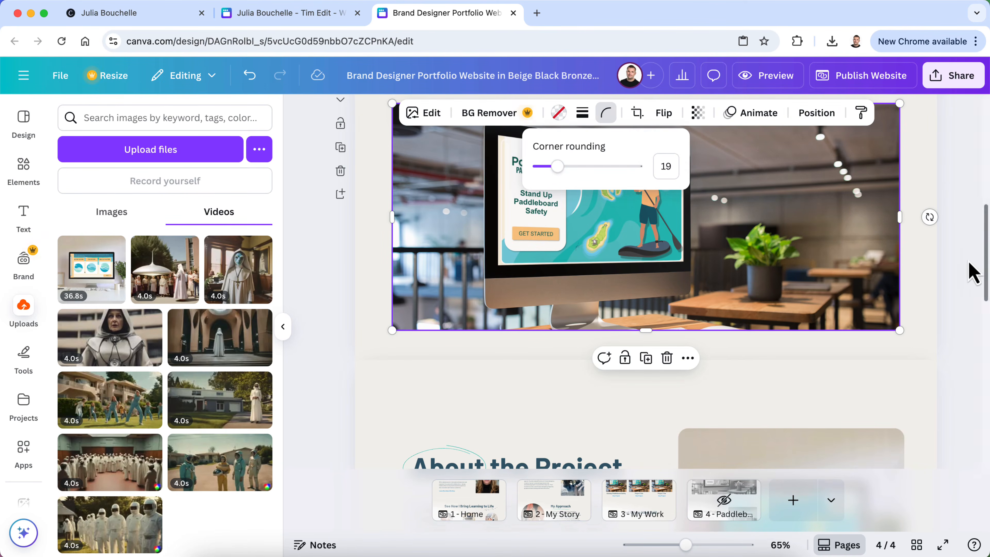
scroll(954, 277, down, 5)
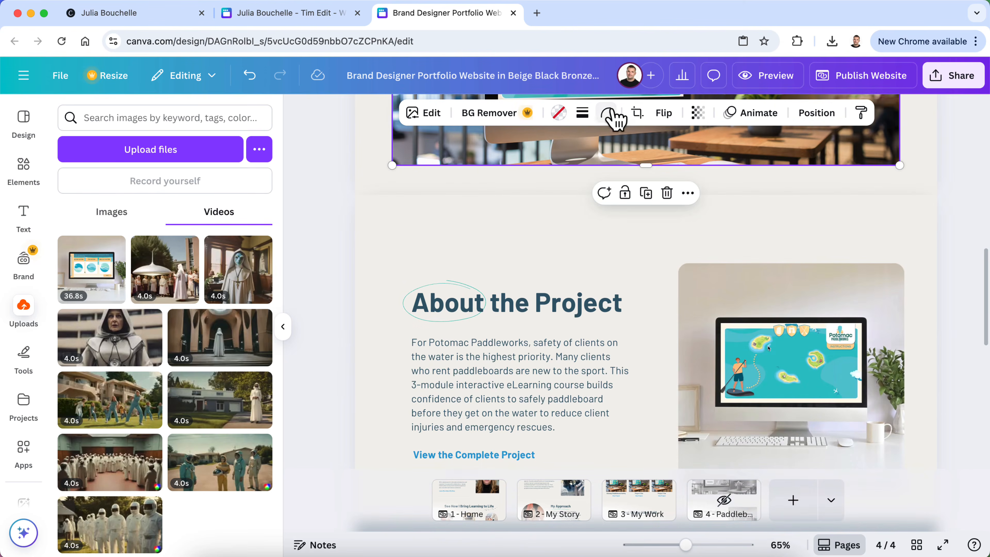
click(608, 114)
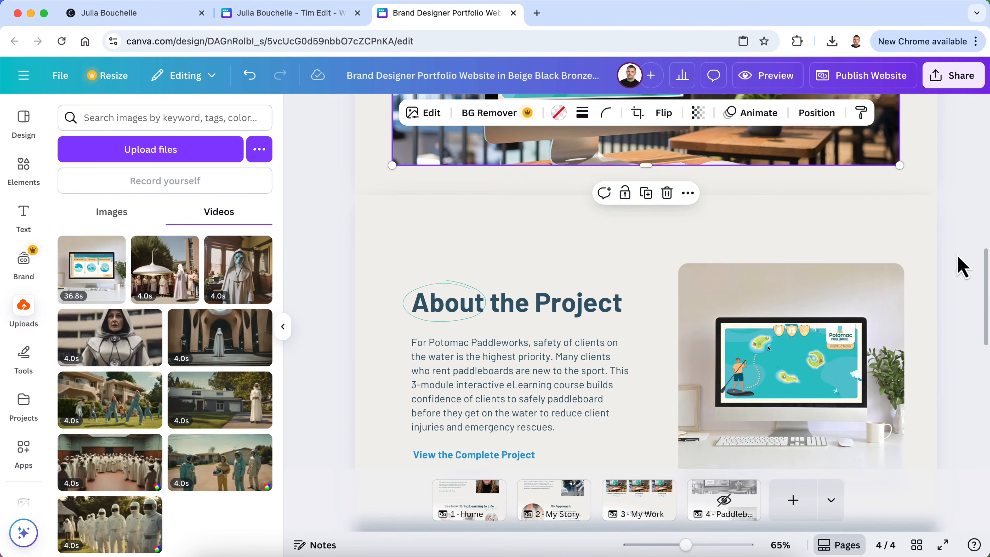
click(283, 326)
scroll(121, 367, up, 1)
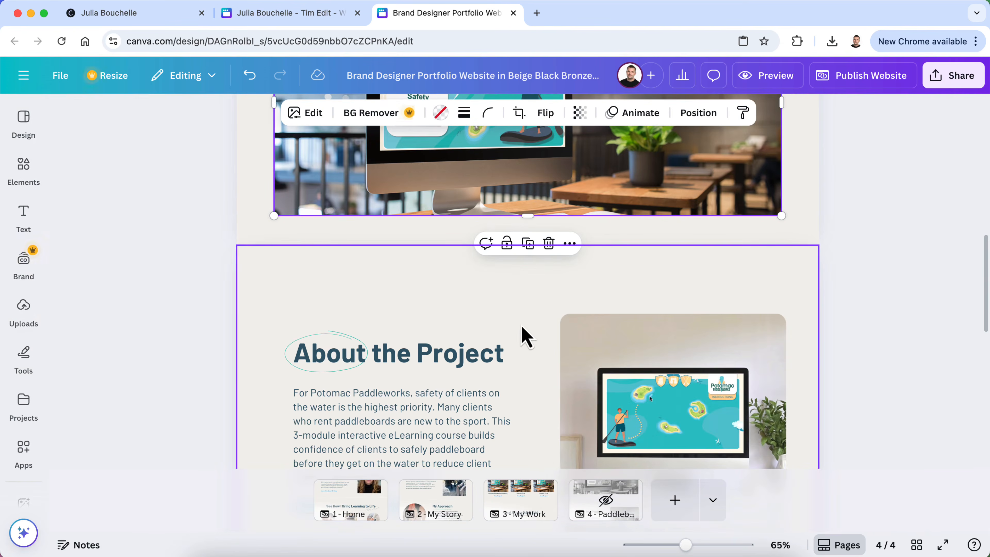
scroll(547, 310, down, 3)
click(528, 425)
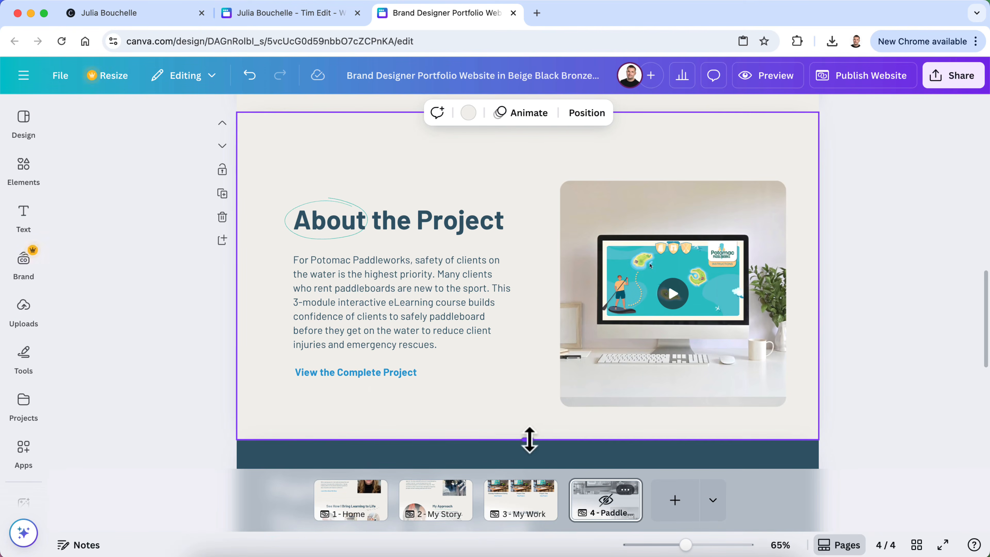
Shorten the About the Project section and select its heading, description, link and underline
drag(529, 439, 529, 411)
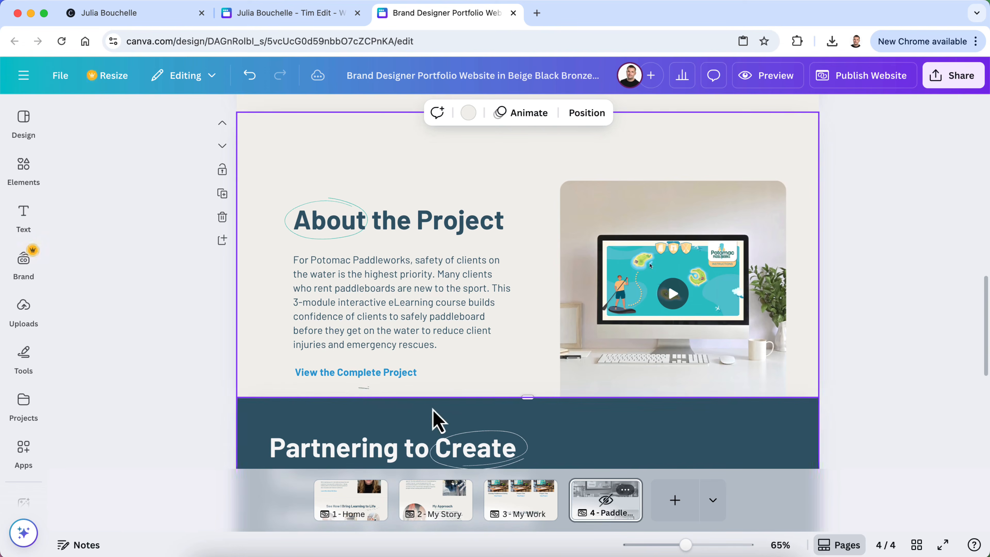
click(356, 392)
shift+click(389, 374)
shift+click(407, 330)
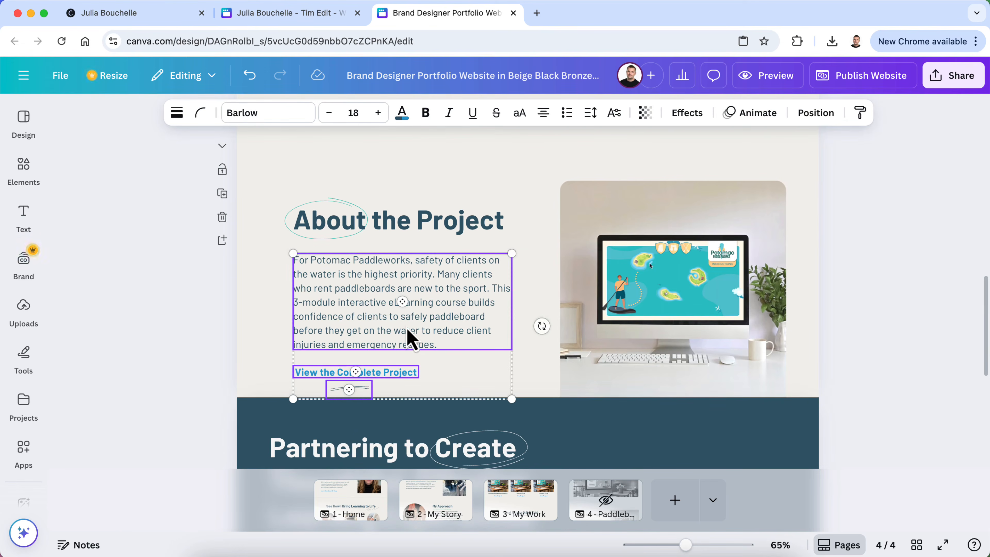
shift+click(340, 242)
click(340, 242)
click(339, 238)
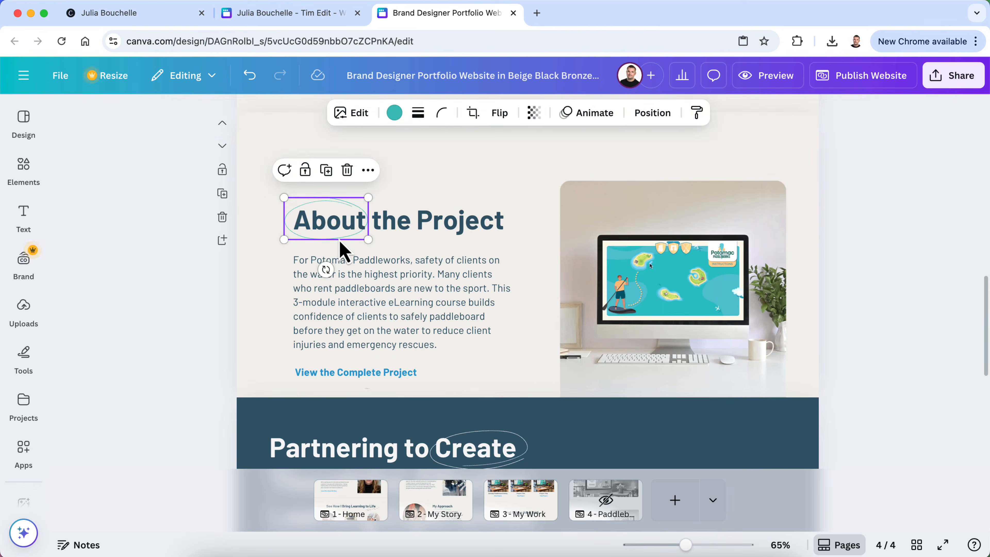
shift+click(369, 282)
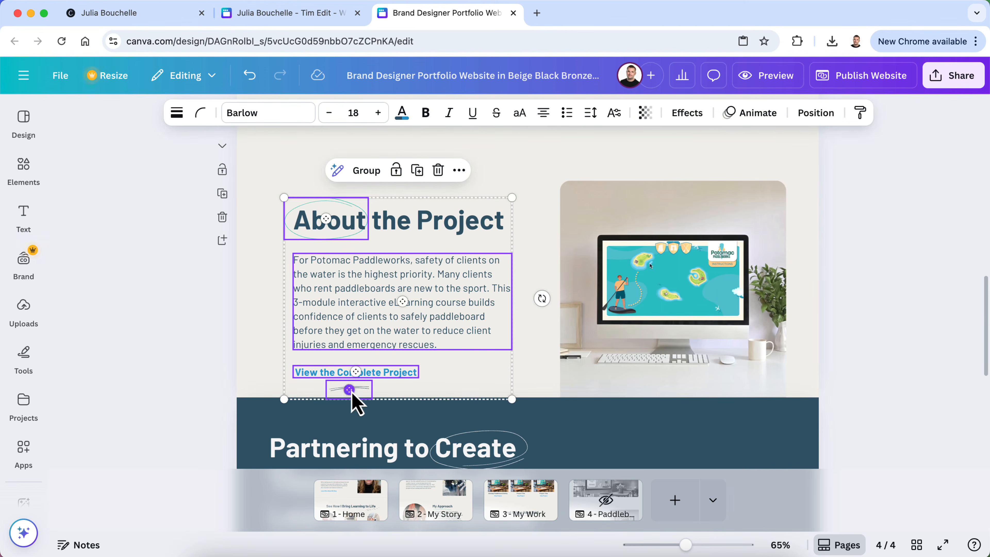
Add the desk video to the selection and move the whole group up
shift+click(614, 250)
drag(649, 267, 646, 229)
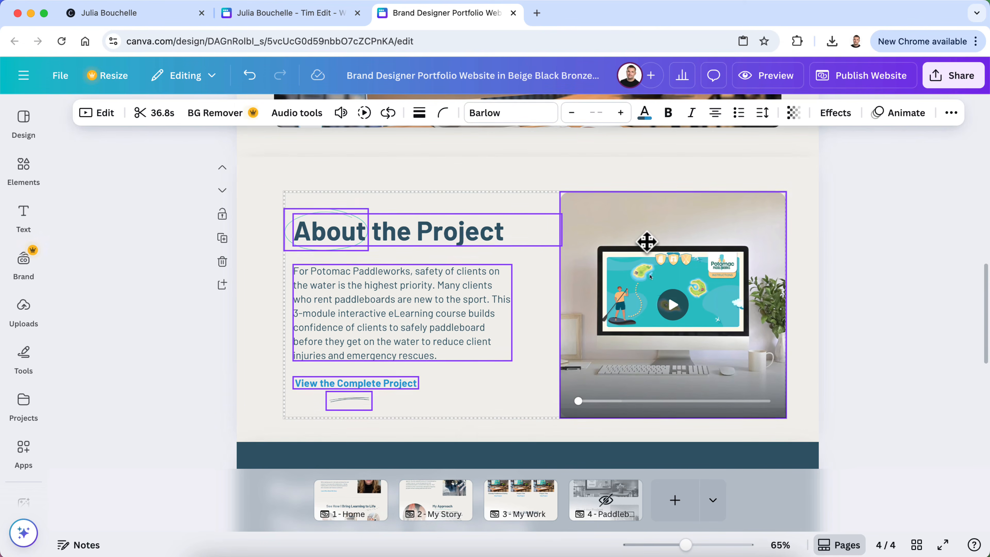
click(916, 260)
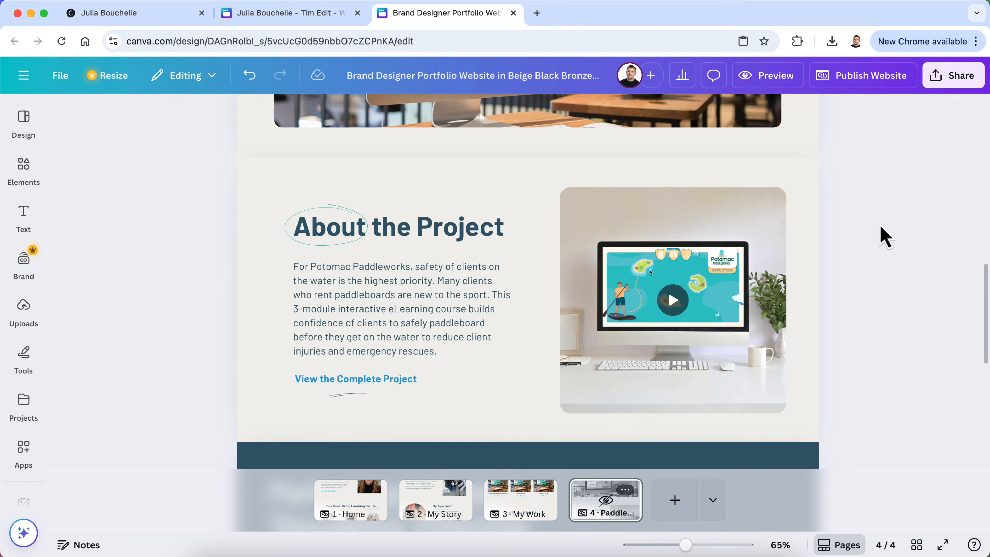
scroll(880, 237, down, 2)
scroll(879, 230, up, 5)
scroll(884, 235, down, 6)
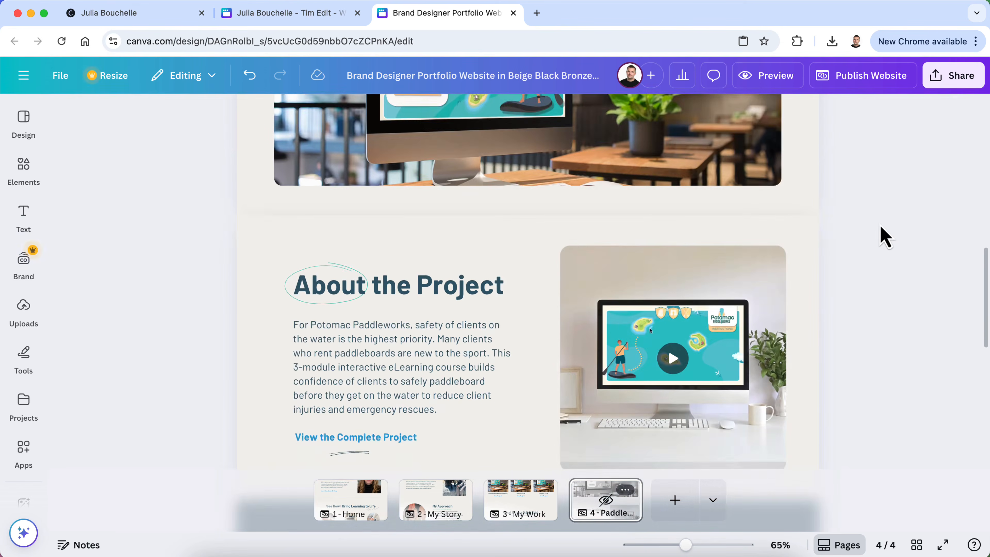
scroll(884, 236, down, 4)
scroll(882, 233, up, 5)
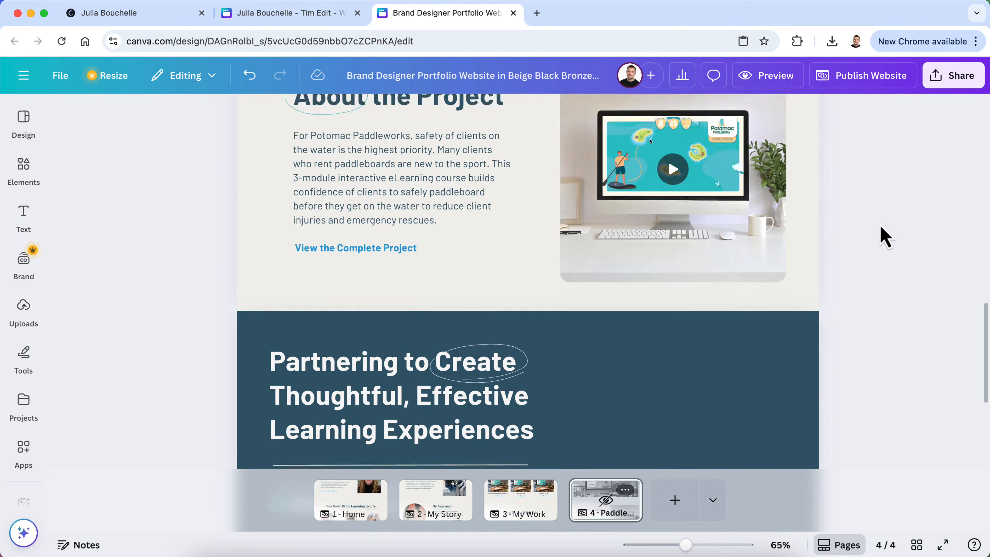
scroll(326, 300, up, 1)
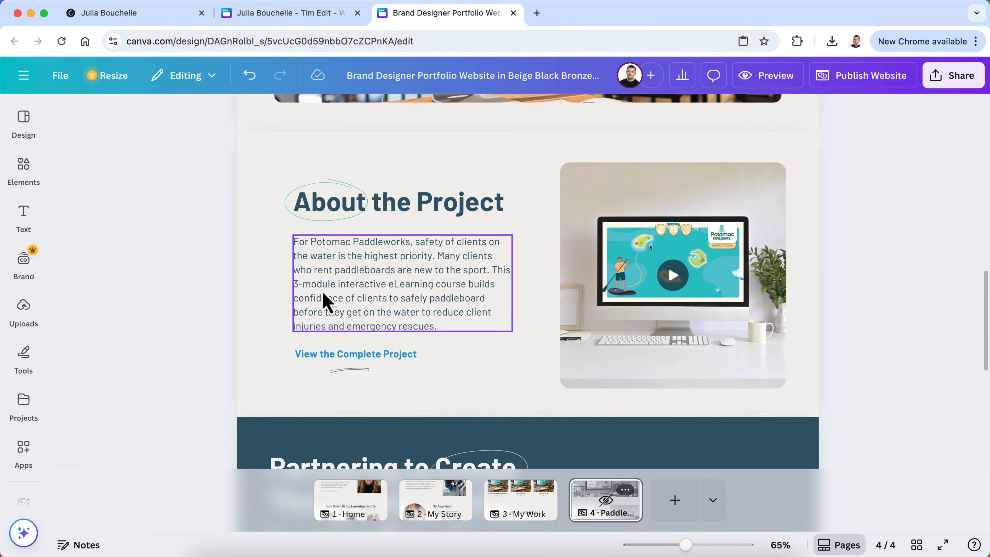
click(273, 15)
scroll(328, 333, down, 10)
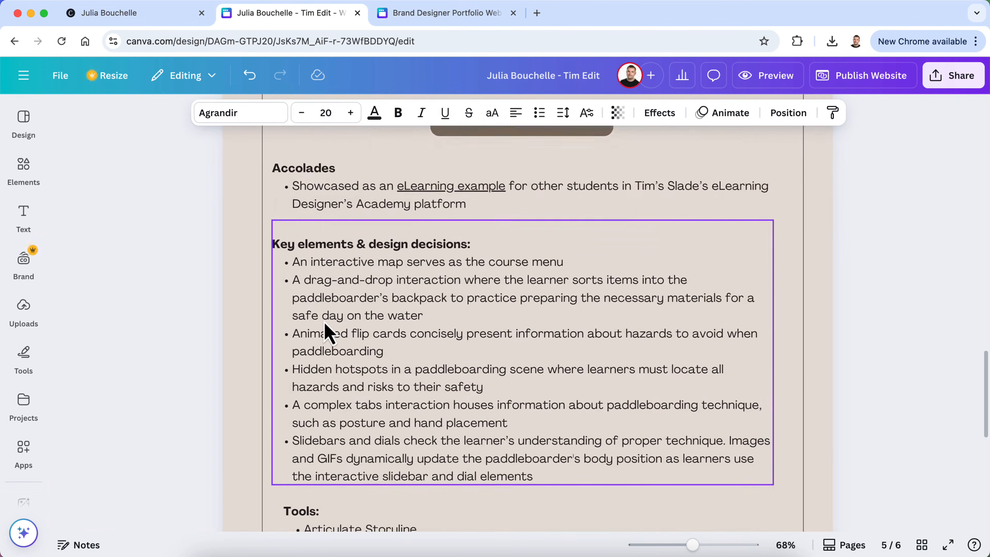
scroll(327, 331, down, 1)
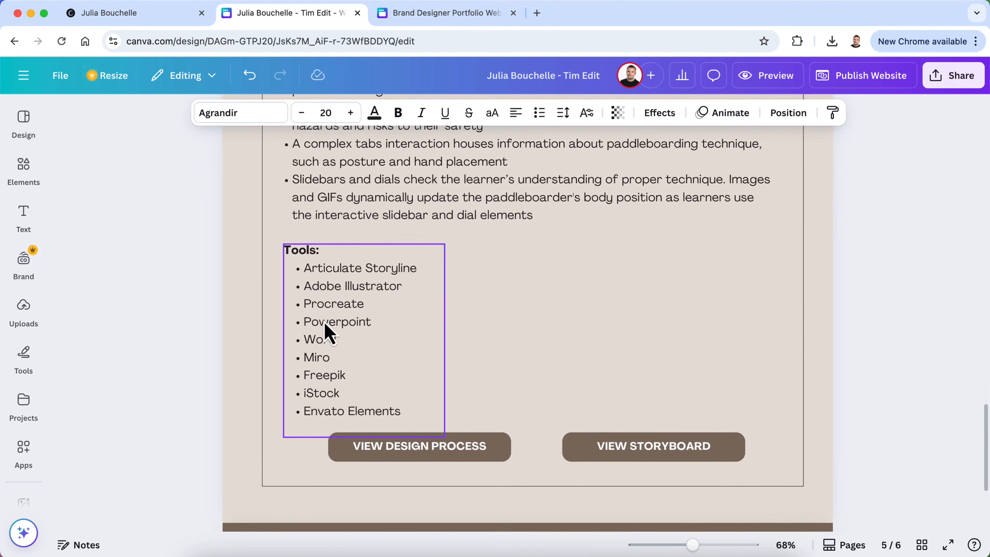
scroll(327, 331, up, 1)
scroll(326, 332, up, 6)
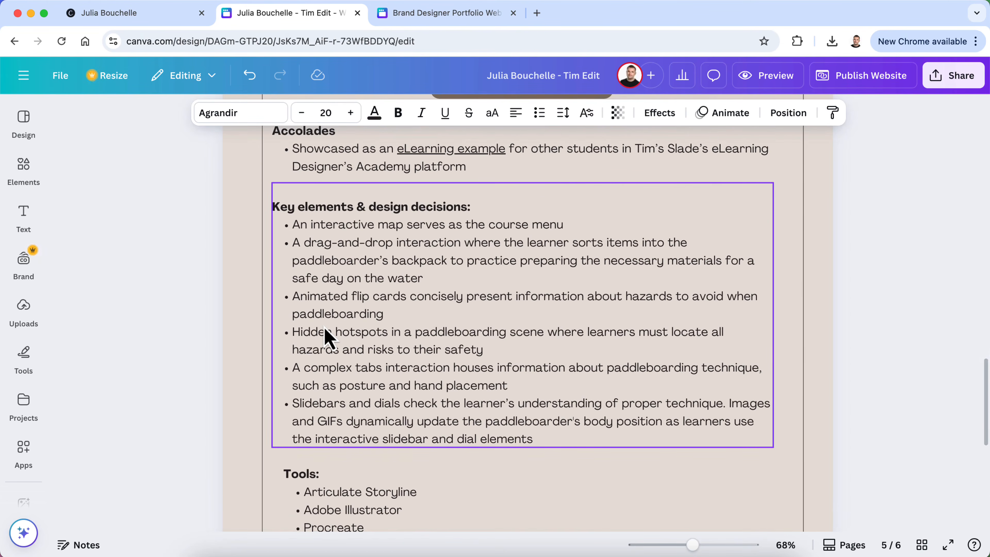
click(413, 14)
scroll(420, 365, down, 6)
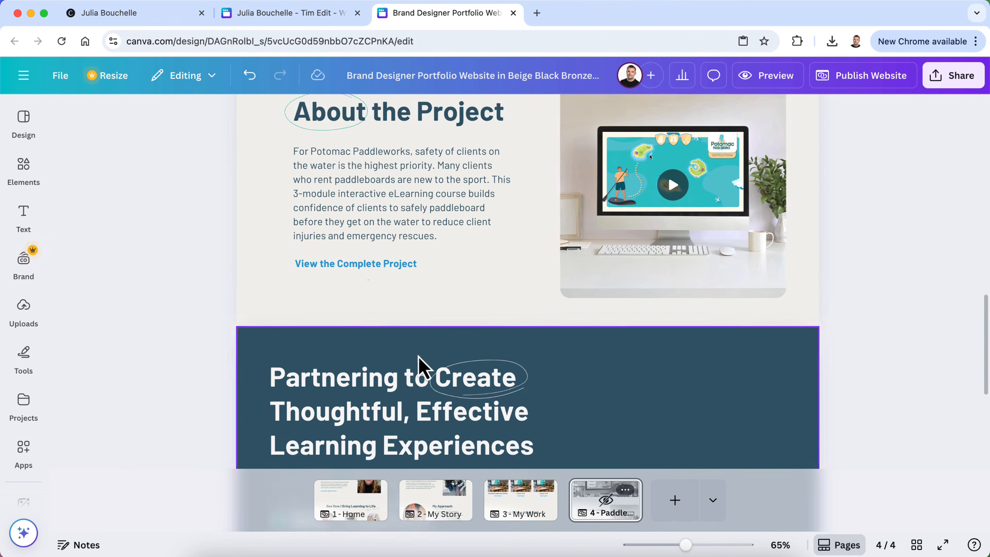
scroll(423, 367, up, 9)
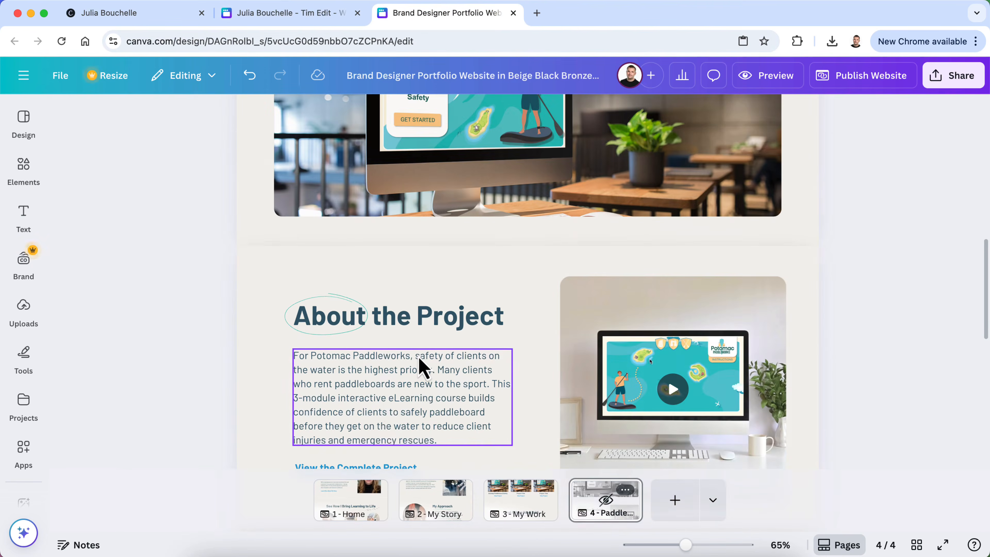
scroll(410, 335, down, 5)
scroll(385, 401, up, 1)
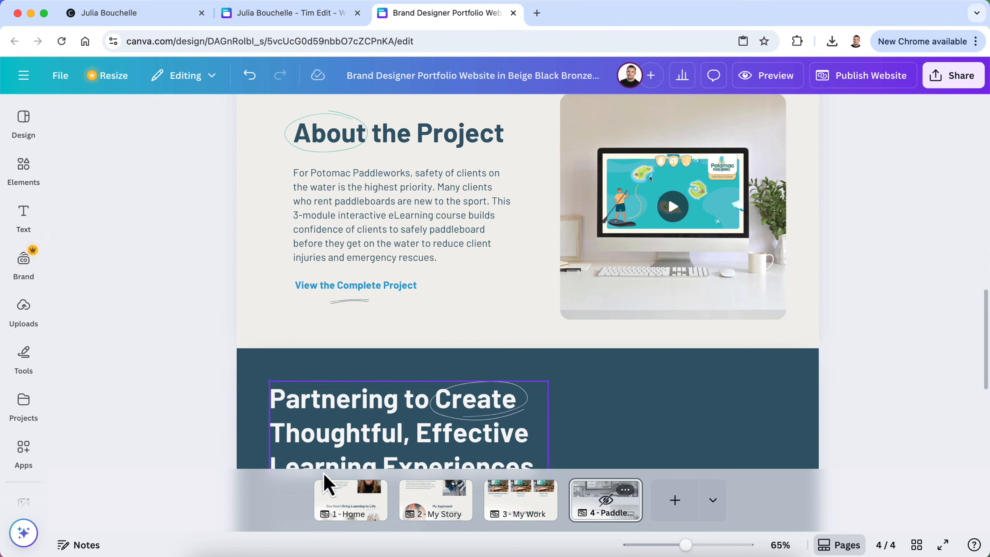
click(353, 503)
scroll(376, 310, up, 7)
scroll(374, 307, up, 10)
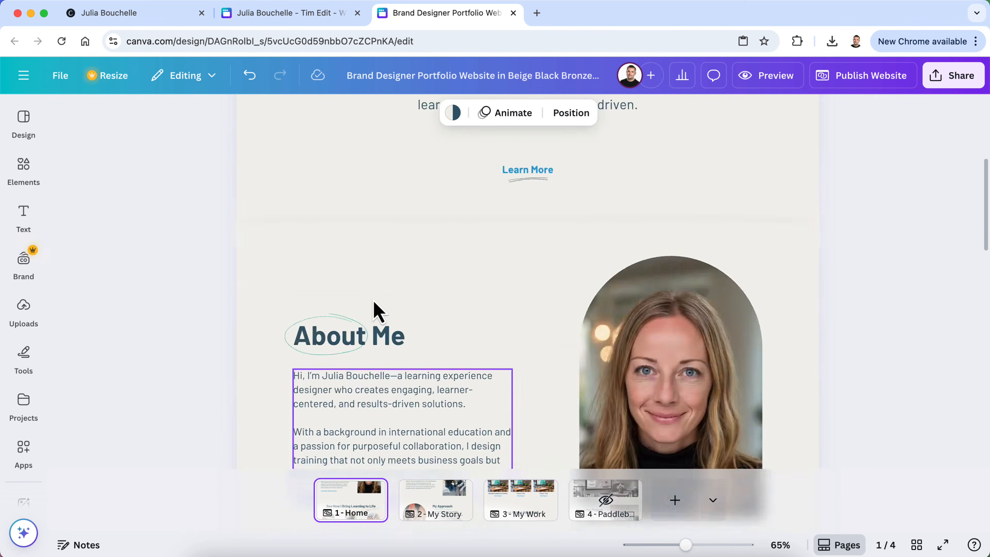
scroll(374, 308, down, 15)
scroll(376, 310, down, 8)
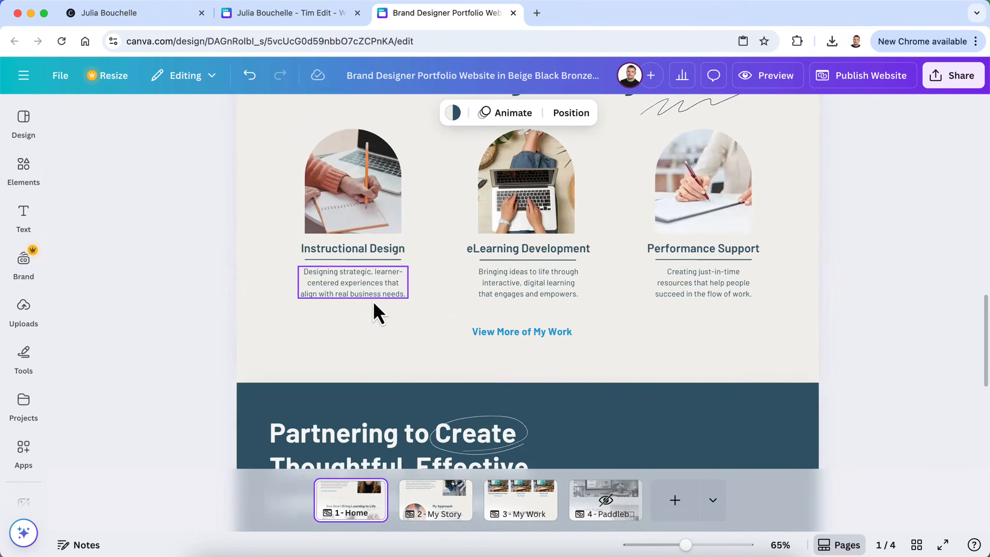
click(440, 507)
scroll(460, 285, down, 10)
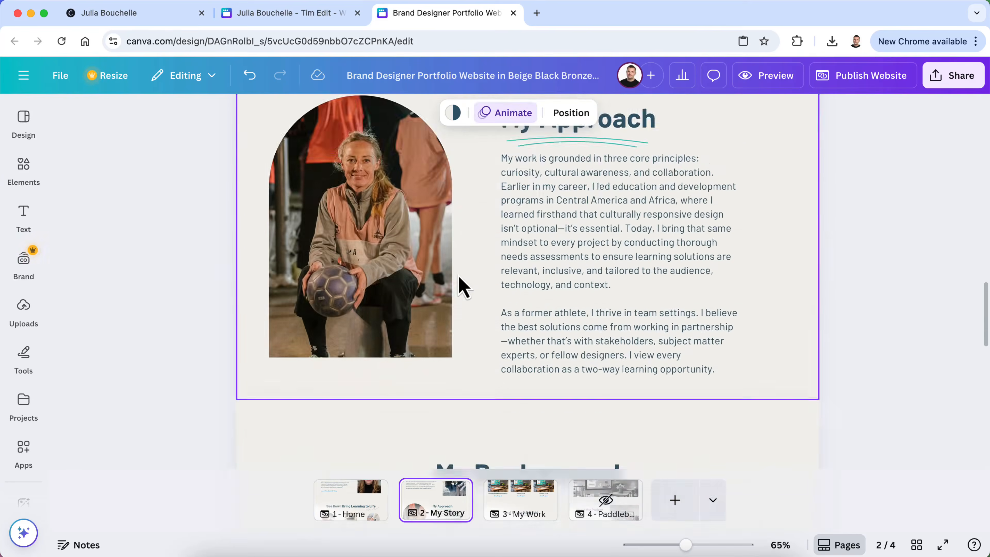
scroll(460, 285, up, 5)
scroll(459, 285, down, 10)
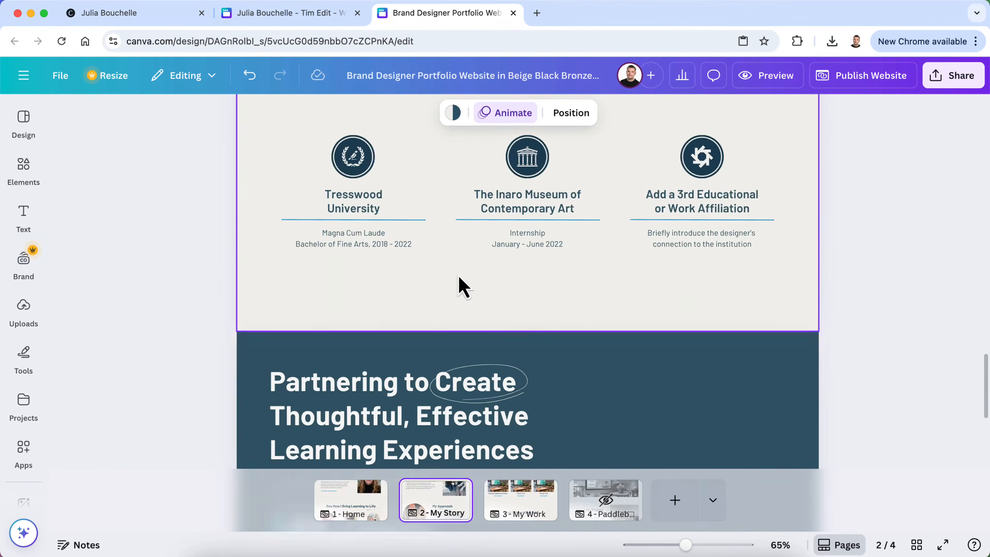
scroll(460, 288, up, 7)
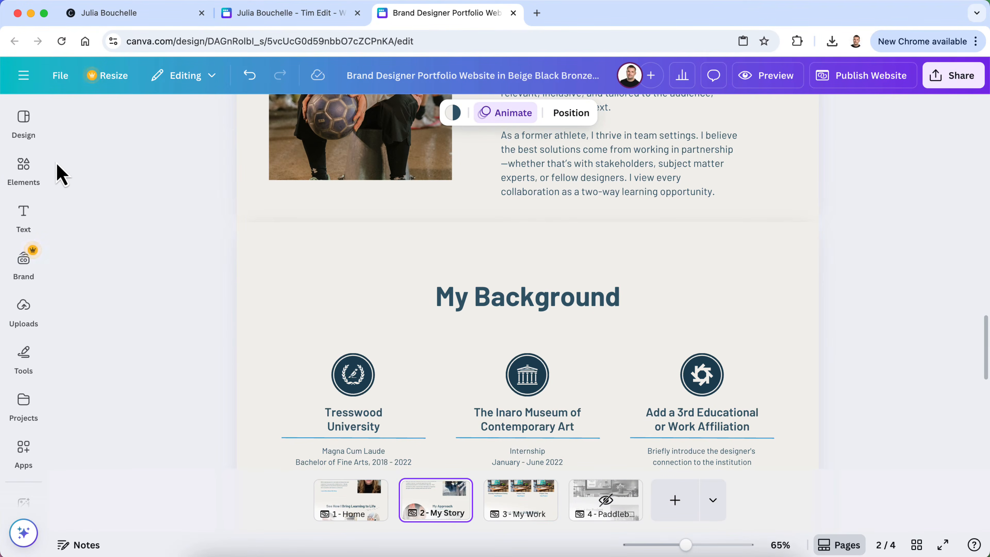
click(25, 124)
scroll(143, 350, down, 2)
scroll(144, 351, down, 1)
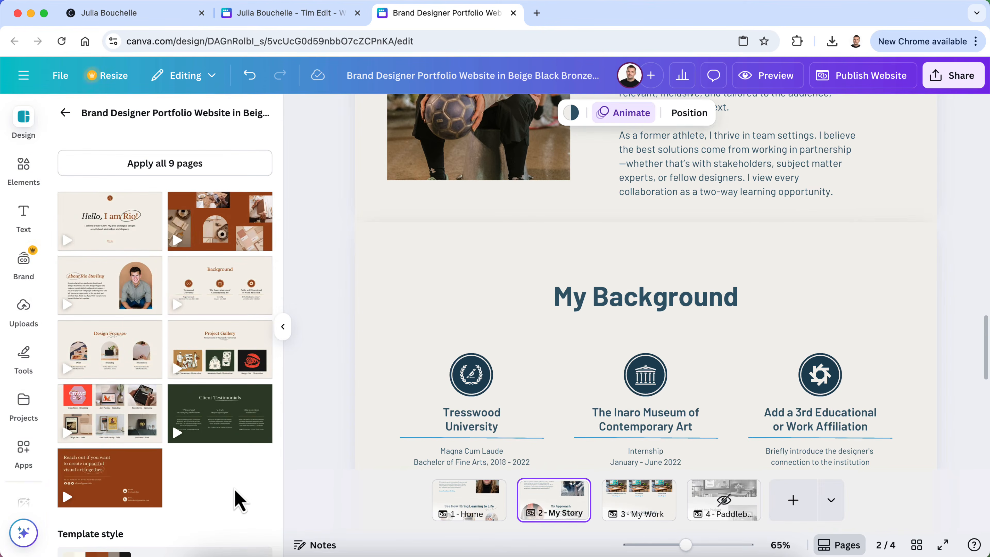
scroll(235, 492, up, 1)
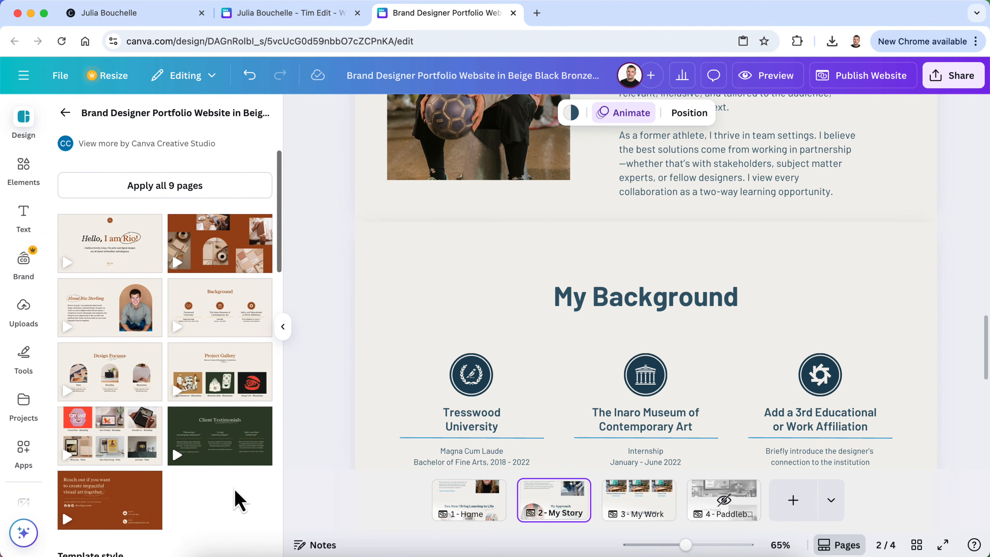
click(317, 443)
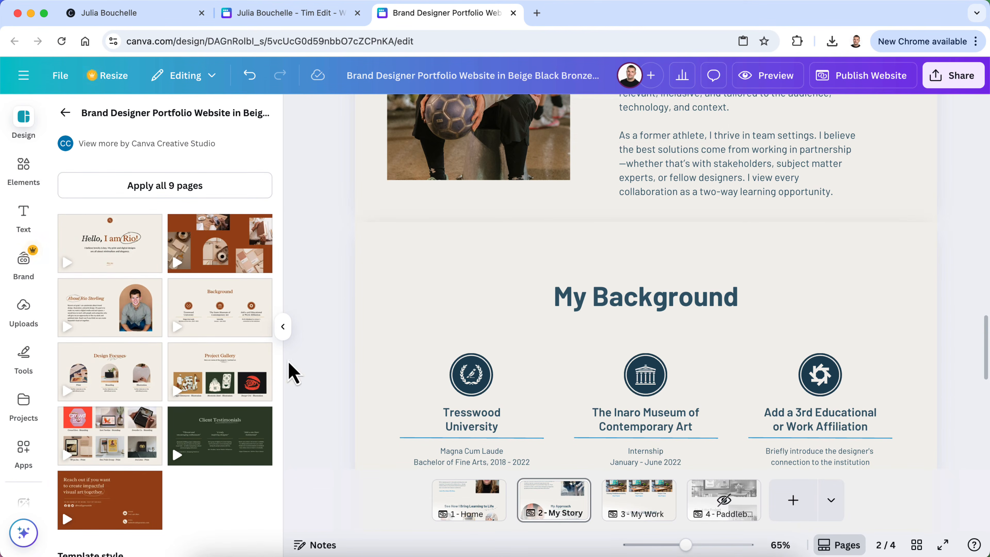
click(283, 326)
click(586, 509)
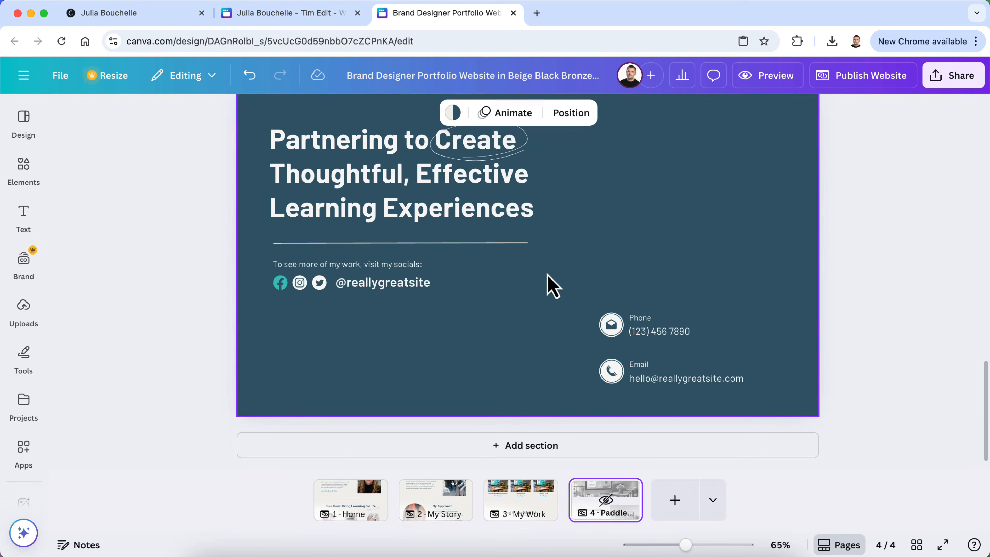
Add a blank section above the contact section with a light gray background
scroll(546, 274, up, 6)
scroll(547, 275, down, 1)
scroll(546, 274, up, 6)
scroll(547, 275, down, 10)
click(570, 448)
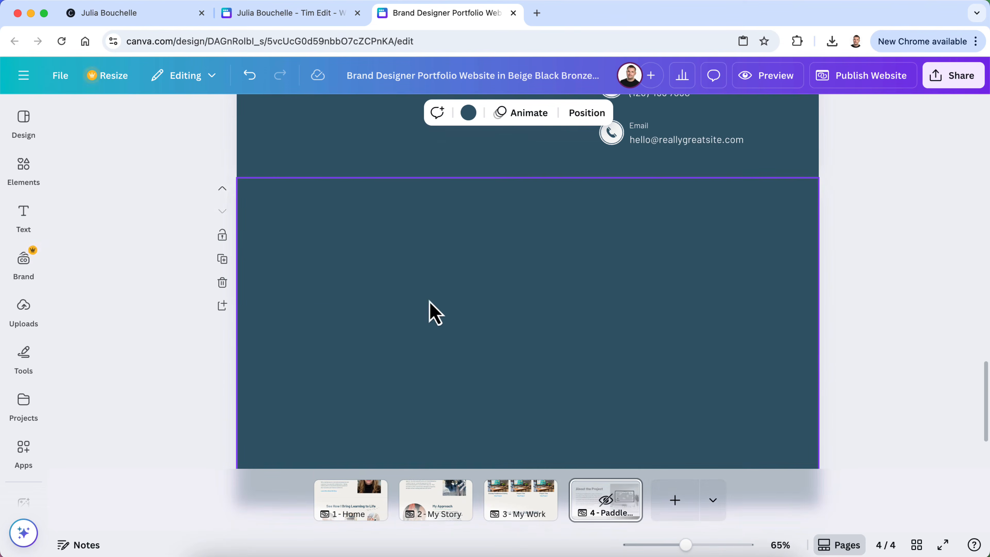
click(222, 189)
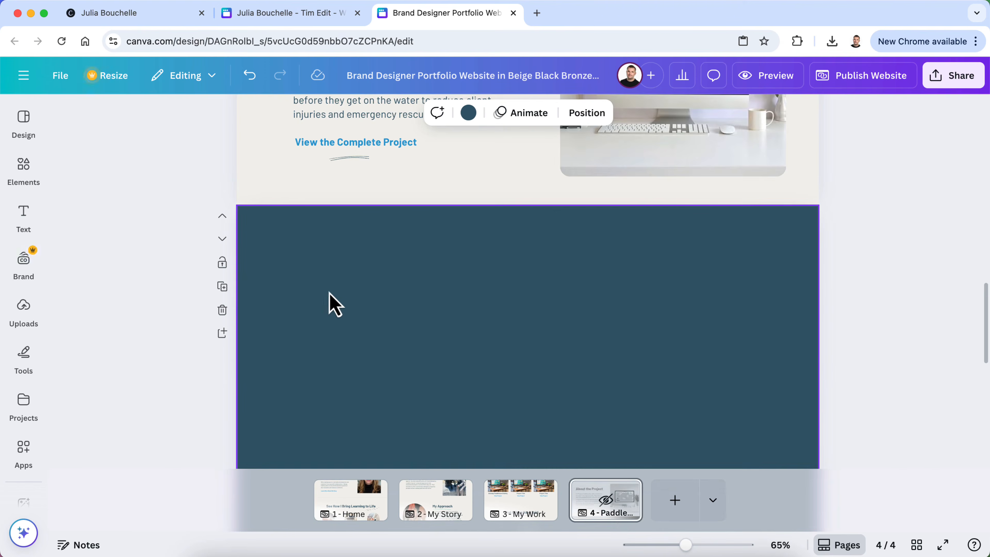
click(469, 113)
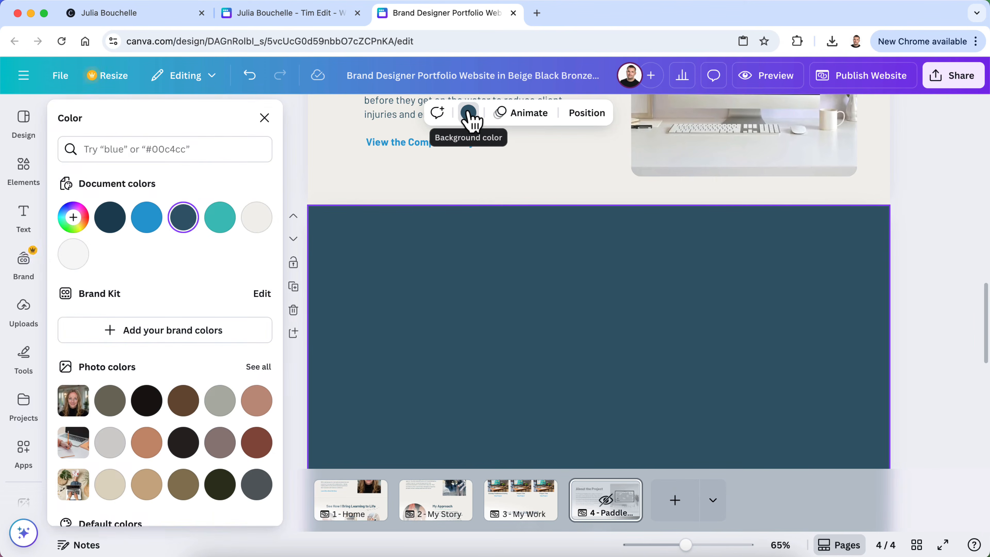
click(73, 254)
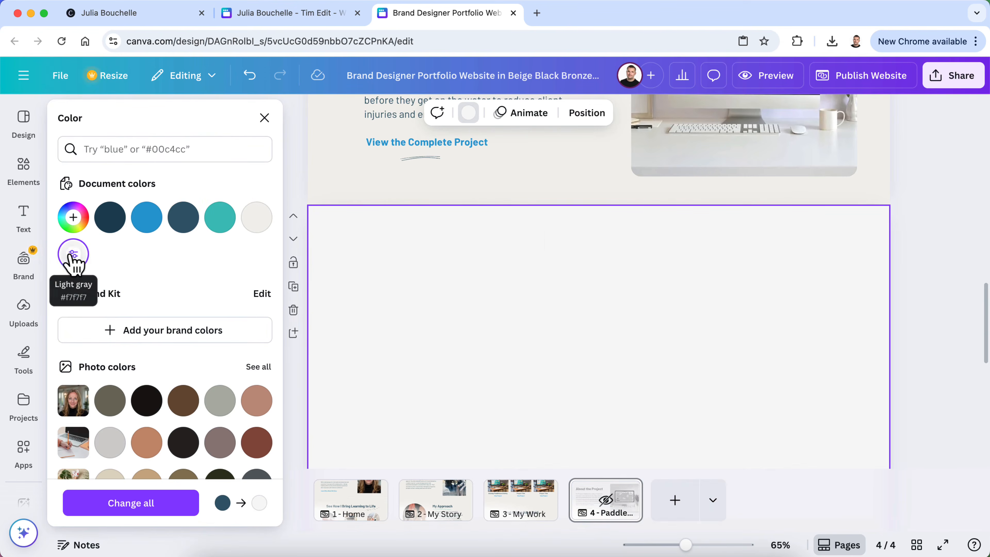
click(933, 267)
Move the paddleboard mockup image section below About the Project
scroll(927, 269, up, 6)
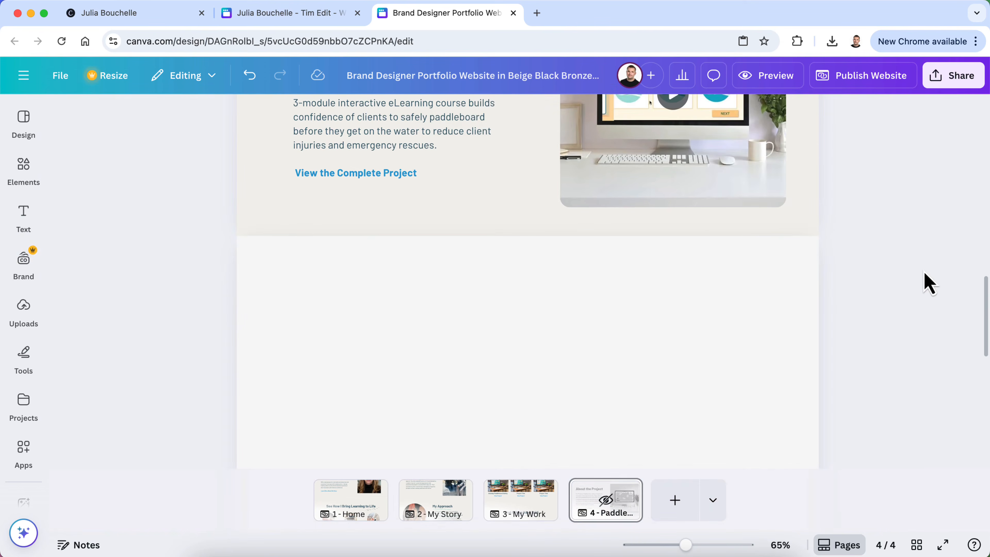
scroll(470, 193, up, 5)
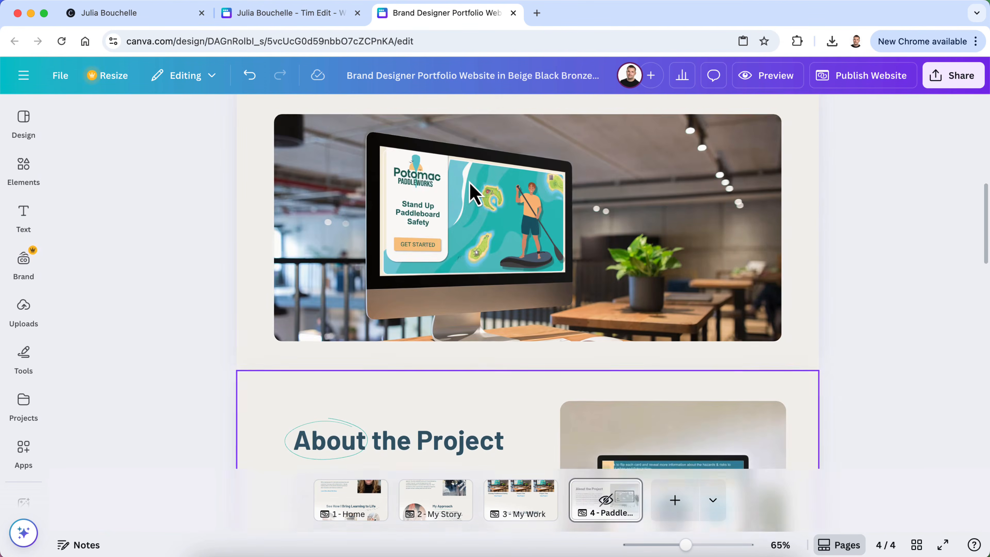
scroll(466, 257, down, 3)
scroll(470, 291, down, 5)
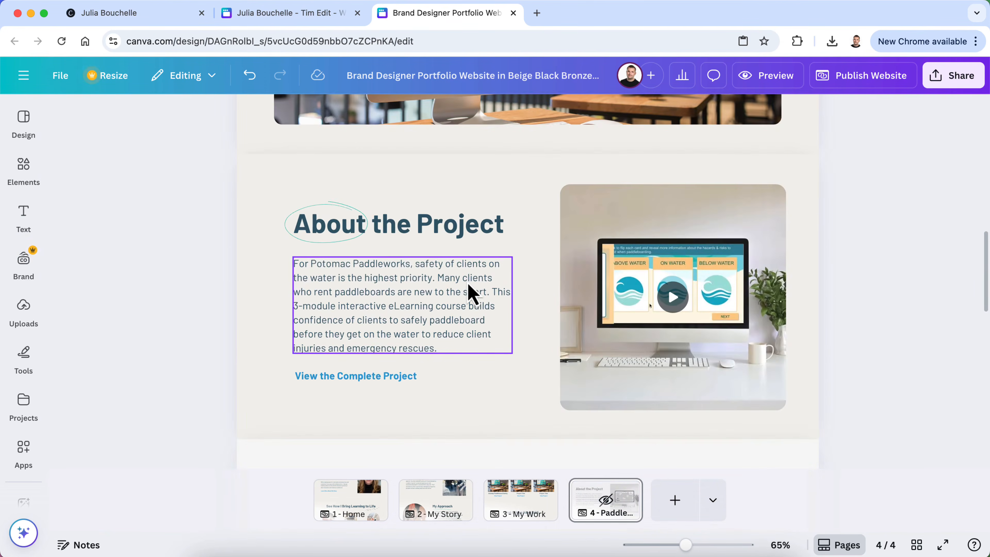
scroll(468, 286, down, 3)
scroll(469, 287, up, 10)
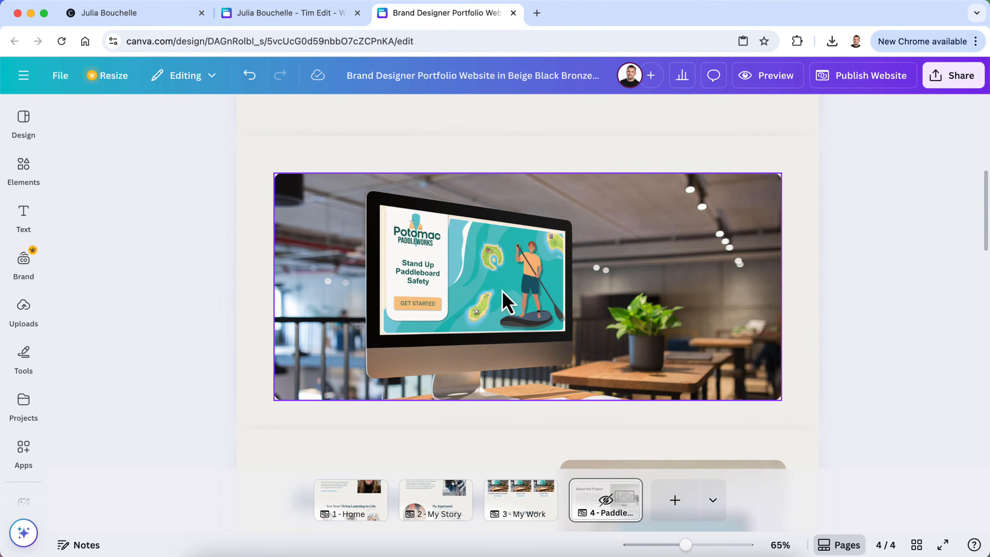
scroll(492, 288, down, 6)
scroll(497, 300, up, 6)
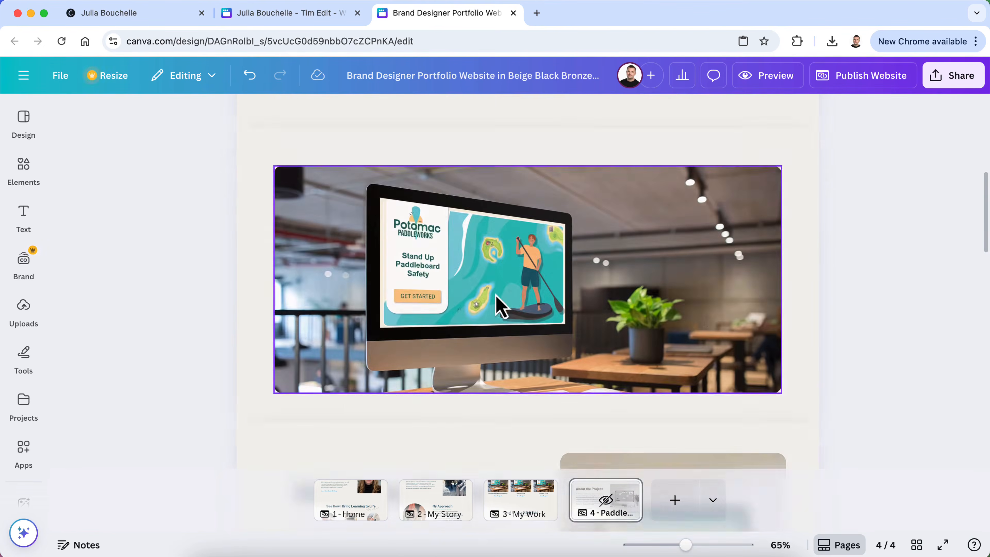
scroll(499, 280, up, 3)
scroll(499, 280, down, 5)
scroll(498, 277, up, 4)
scroll(503, 281, down, 5)
scroll(503, 281, up, 4)
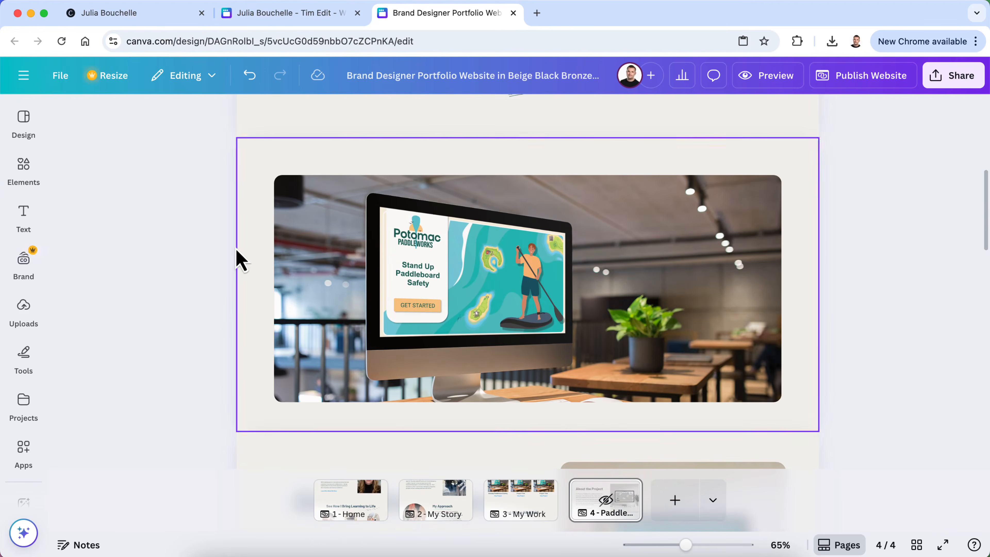
click(259, 254)
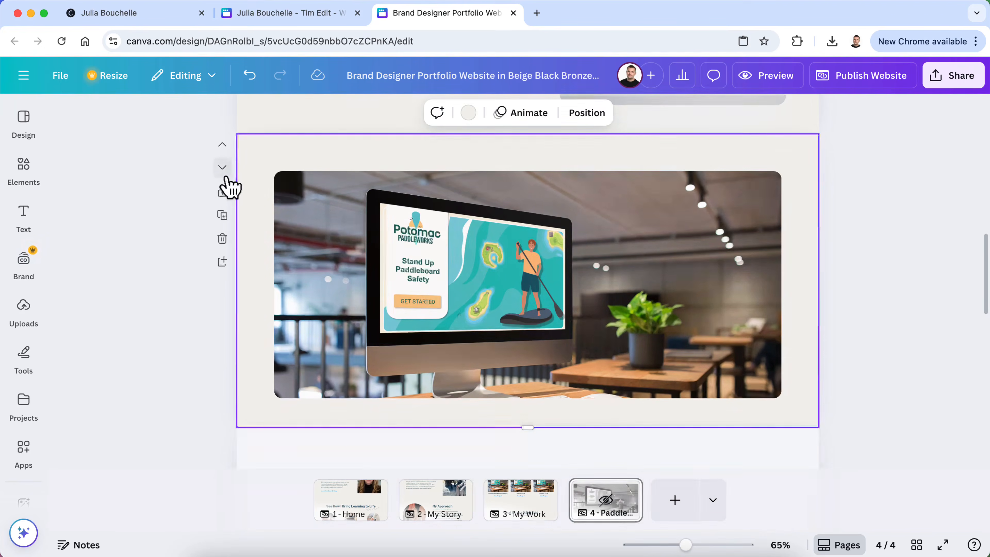
click(223, 168)
scroll(258, 312, up, 4)
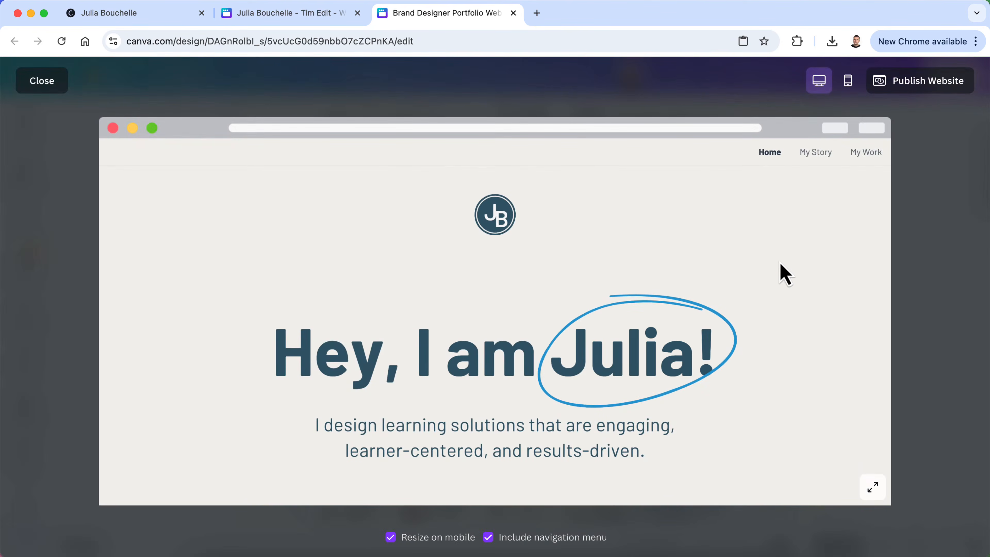
Close the preview and unhide the Paddleboard Safety page (page 4)
scroll(781, 265, down, 15)
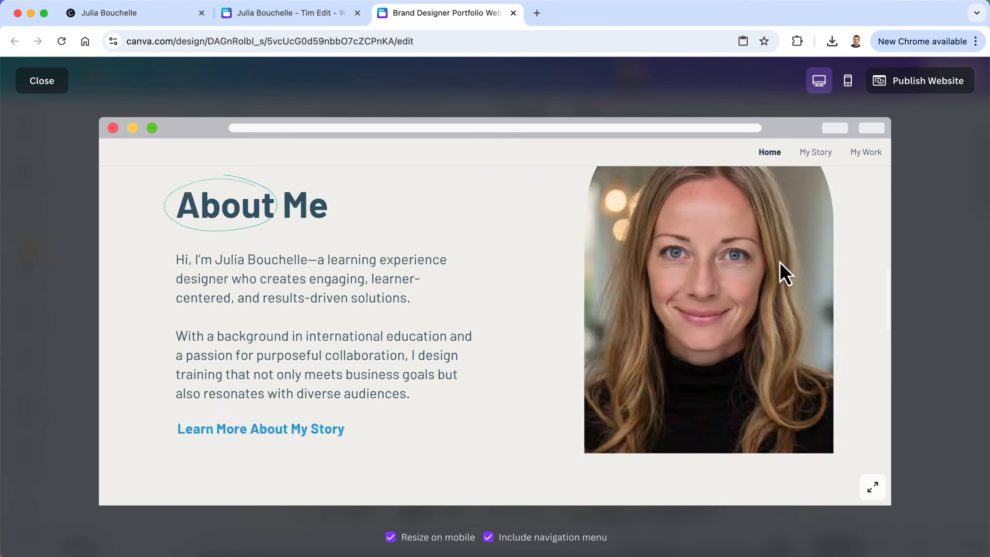
scroll(784, 274, down, 4)
click(63, 89)
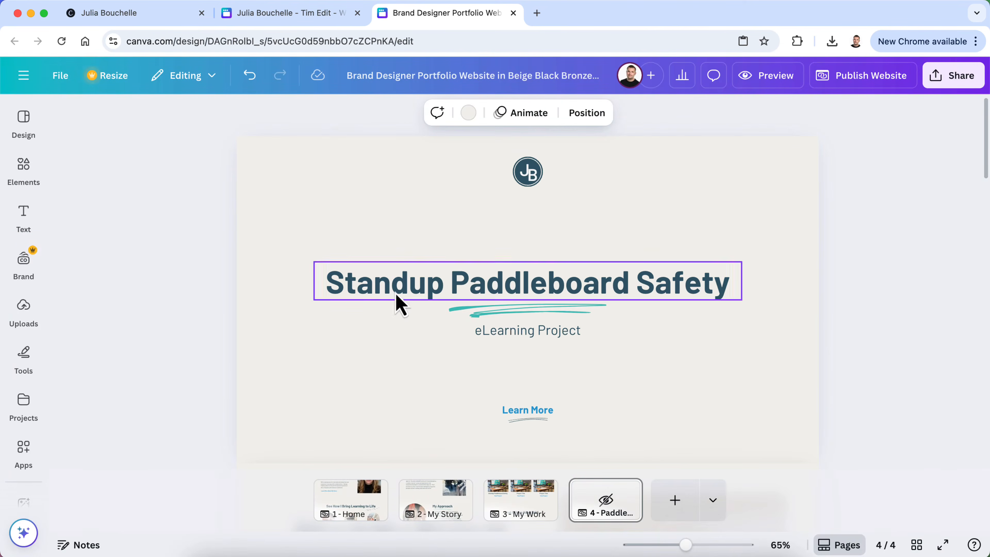
right_click(628, 498)
click(625, 490)
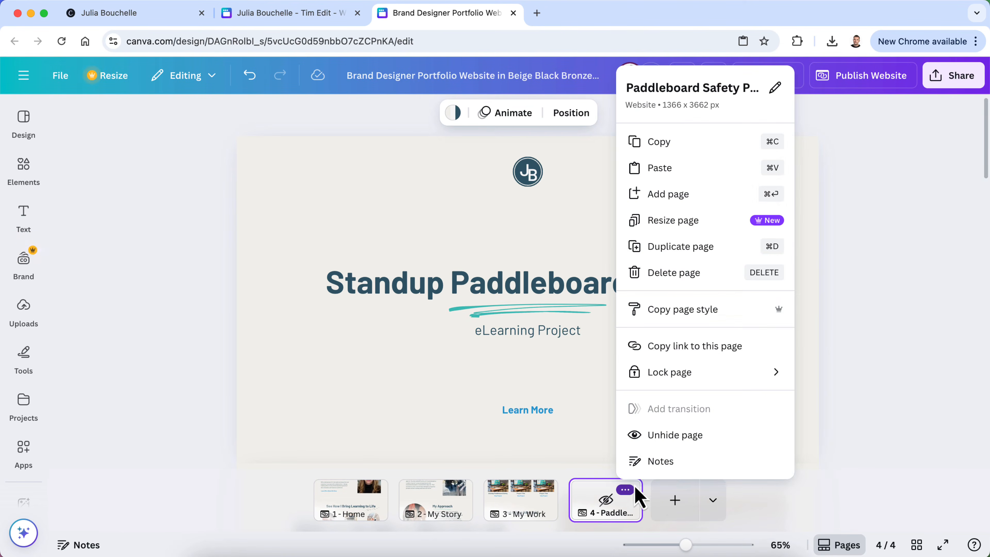
click(676, 439)
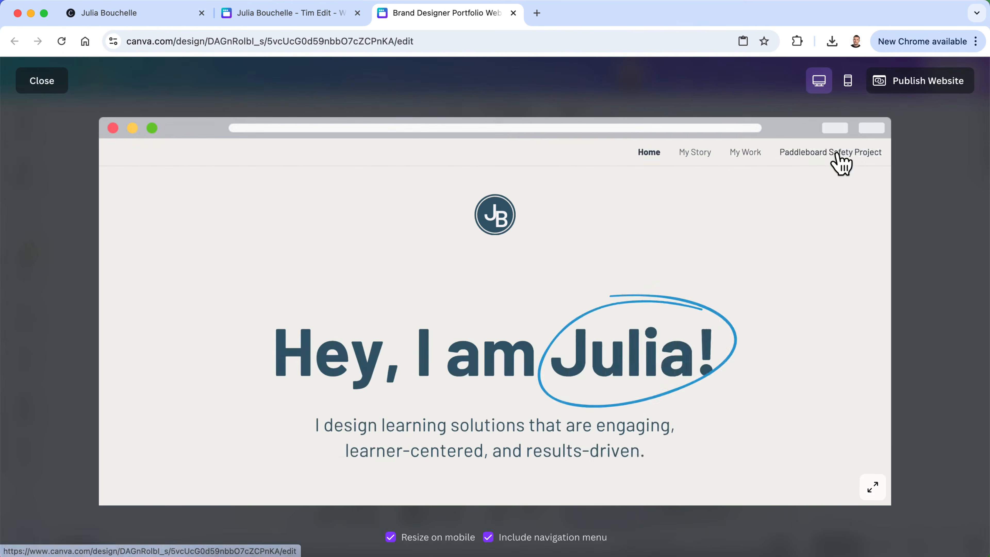
Preview the site's Paddleboard Safety Project page, then close the preview
click(835, 155)
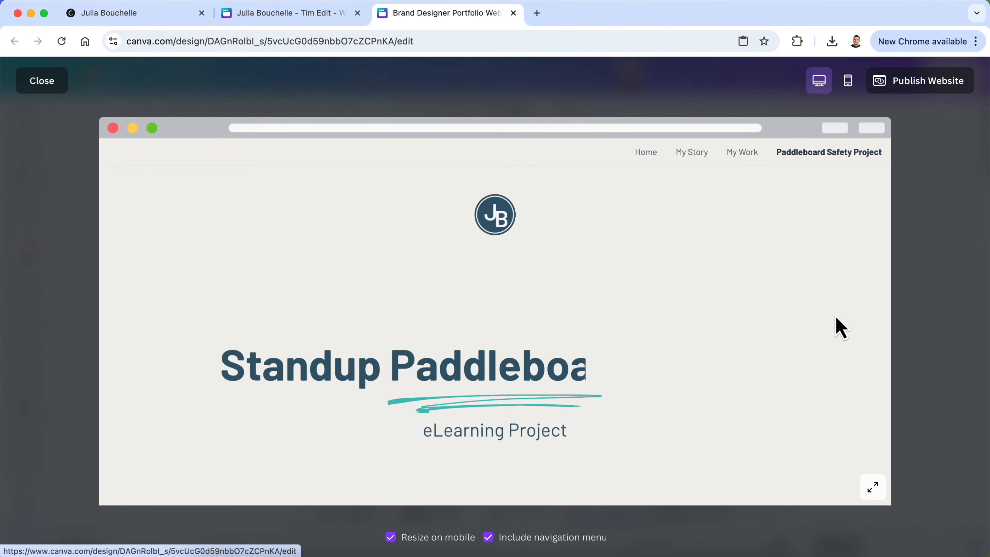
scroll(837, 328, down, 10)
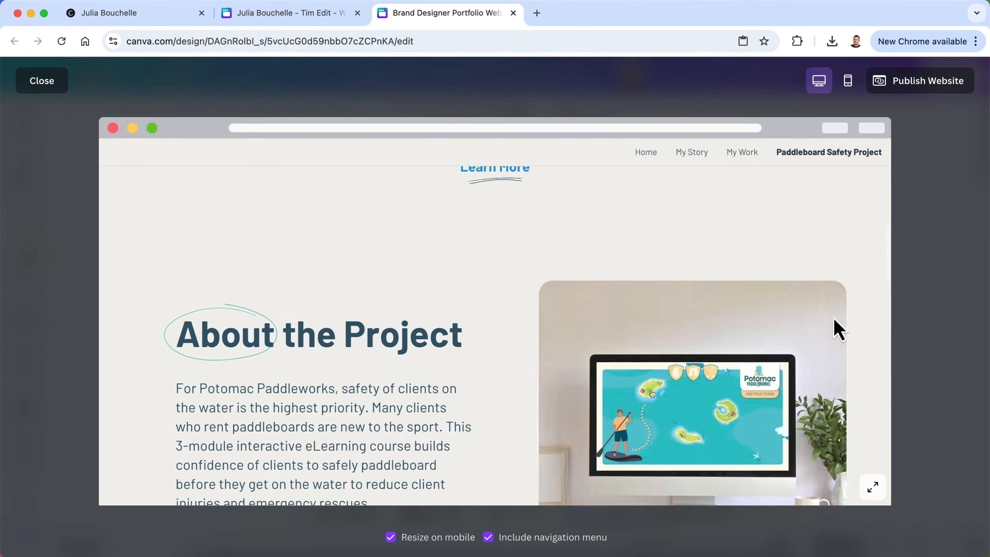
scroll(837, 329, down, 12)
scroll(833, 317, down, 5)
scroll(833, 317, up, 5)
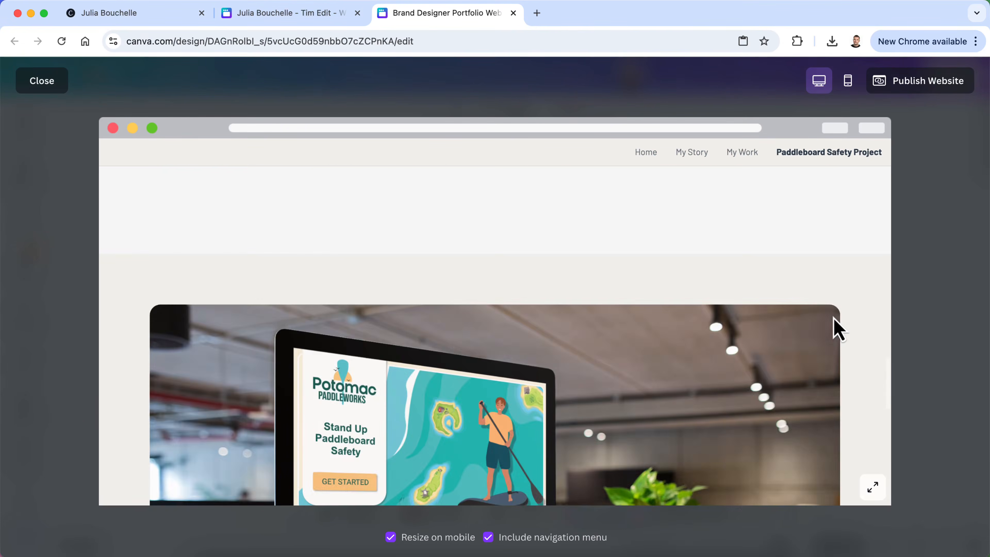
scroll(833, 317, up, 8)
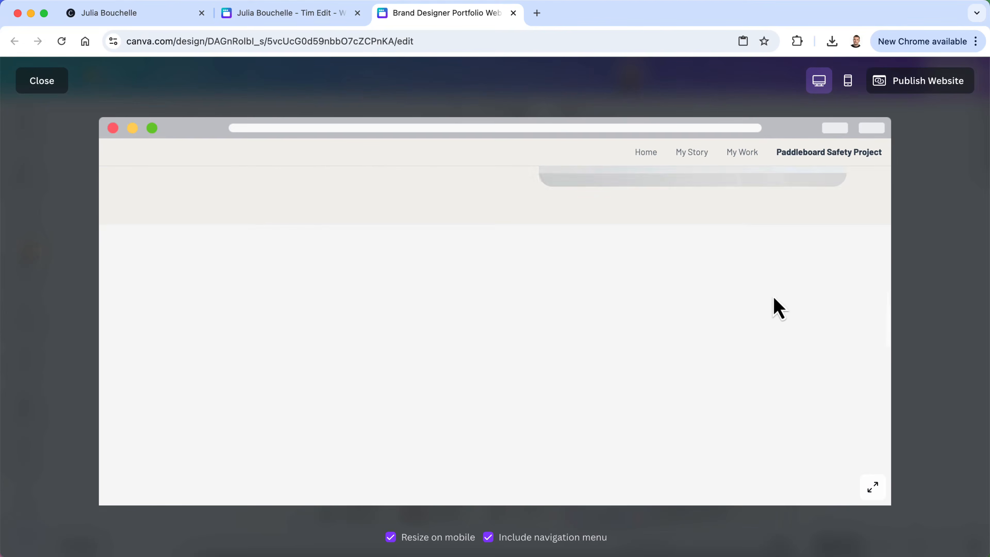
click(59, 84)
scroll(485, 294, down, 10)
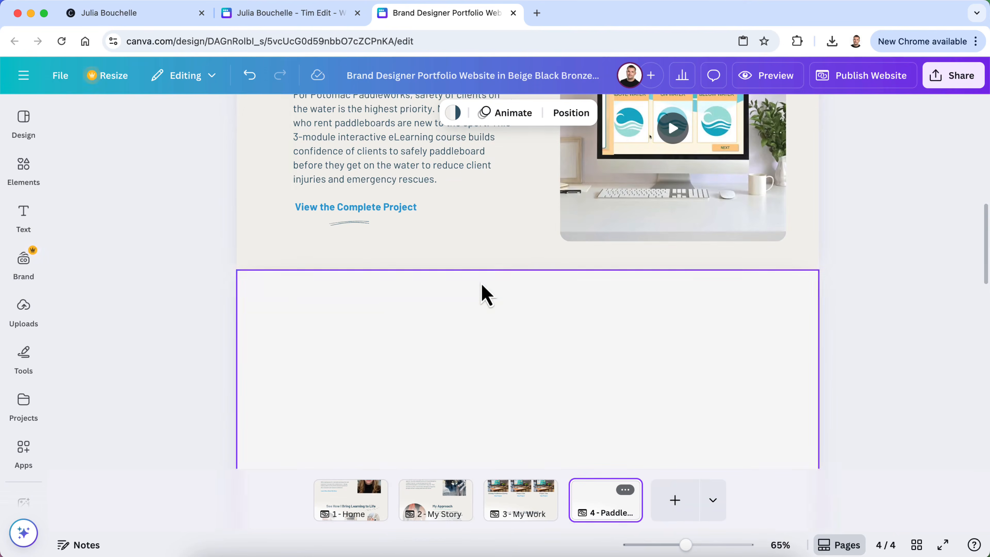
Look through the text styles panel, then hide it to widen the canvas
click(23, 213)
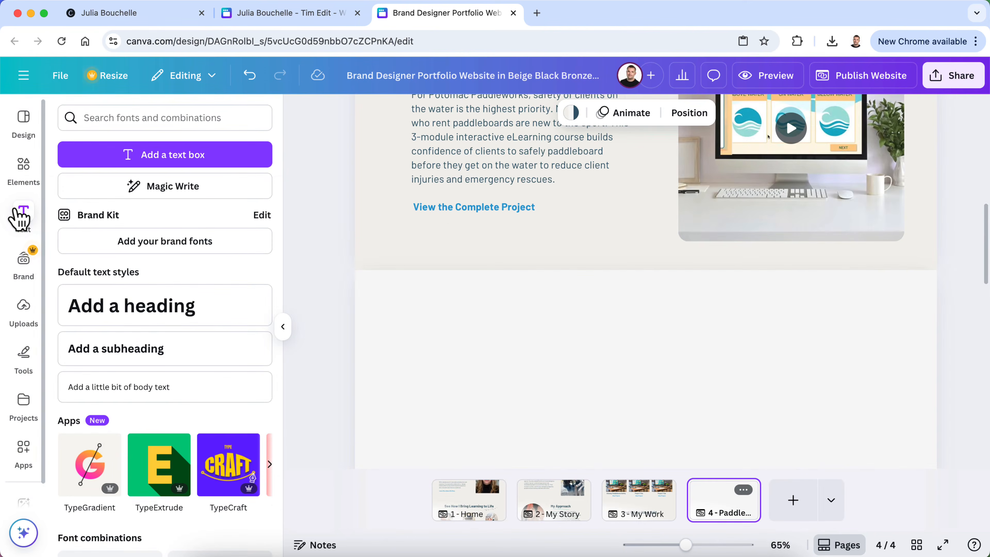
click(327, 226)
click(468, 167)
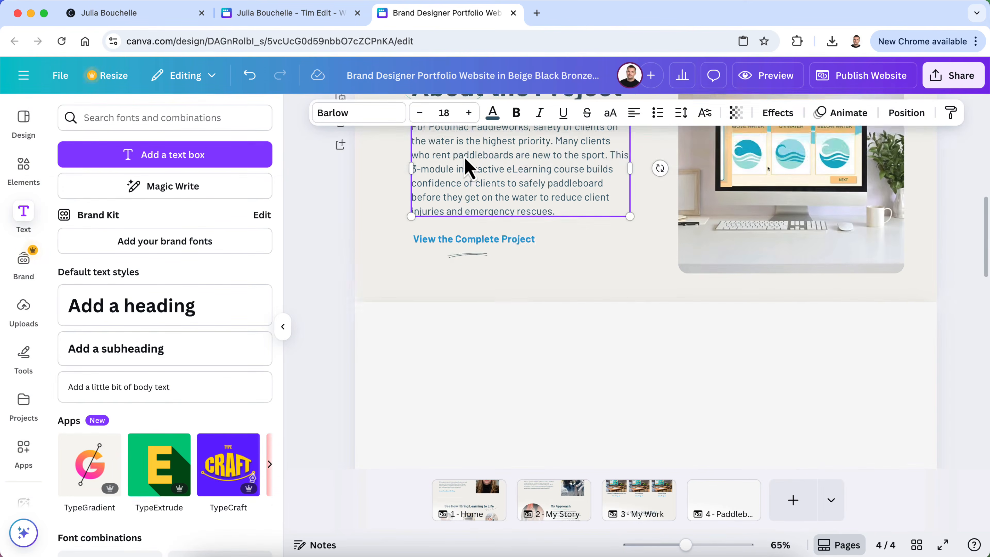
scroll(466, 167, up, 4)
click(284, 330)
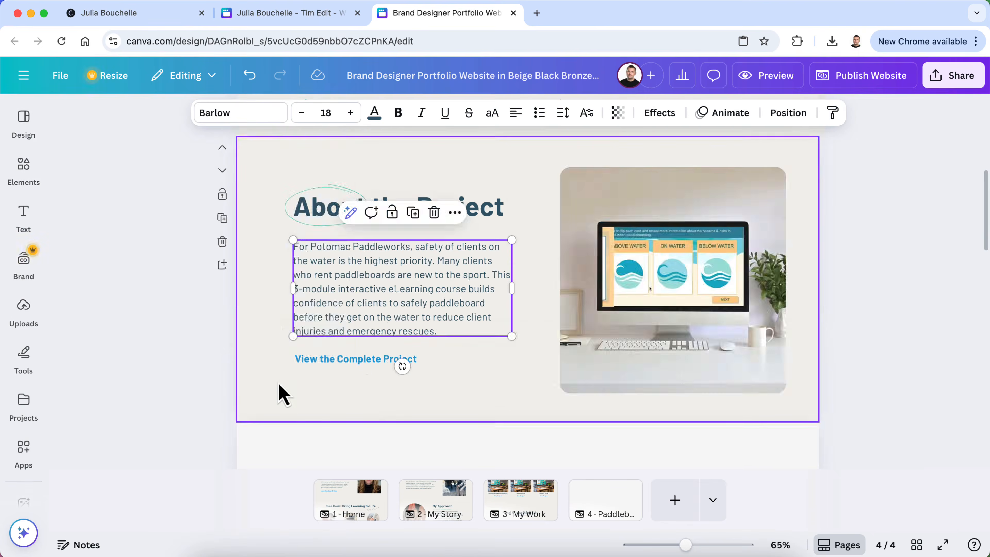
scroll(278, 390, down, 3)
scroll(277, 390, up, 3)
scroll(278, 390, down, 4)
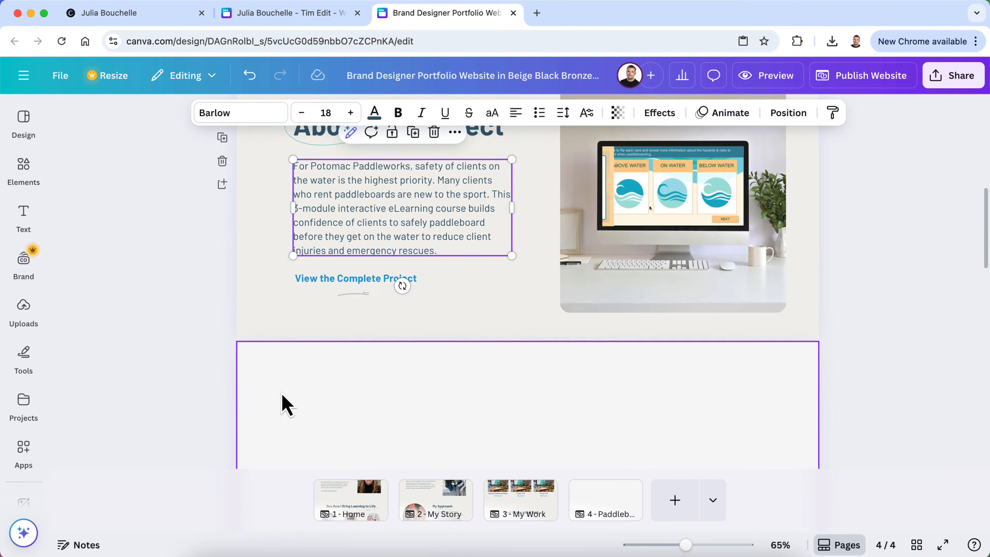
Copy the What Others Have Said heading and its underline from the My Work page
click(512, 507)
scroll(577, 369, up, 5)
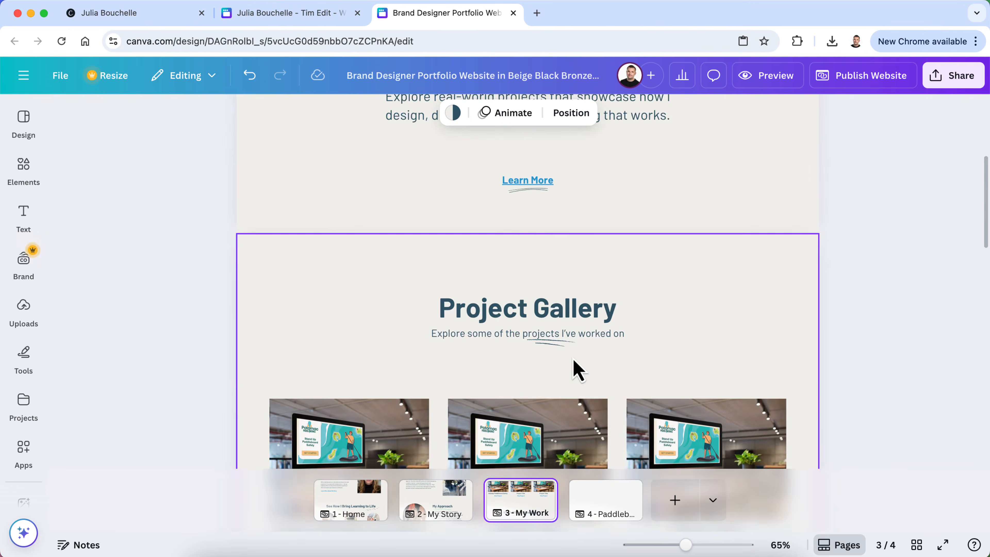
scroll(577, 368, down, 10)
scroll(576, 370, down, 5)
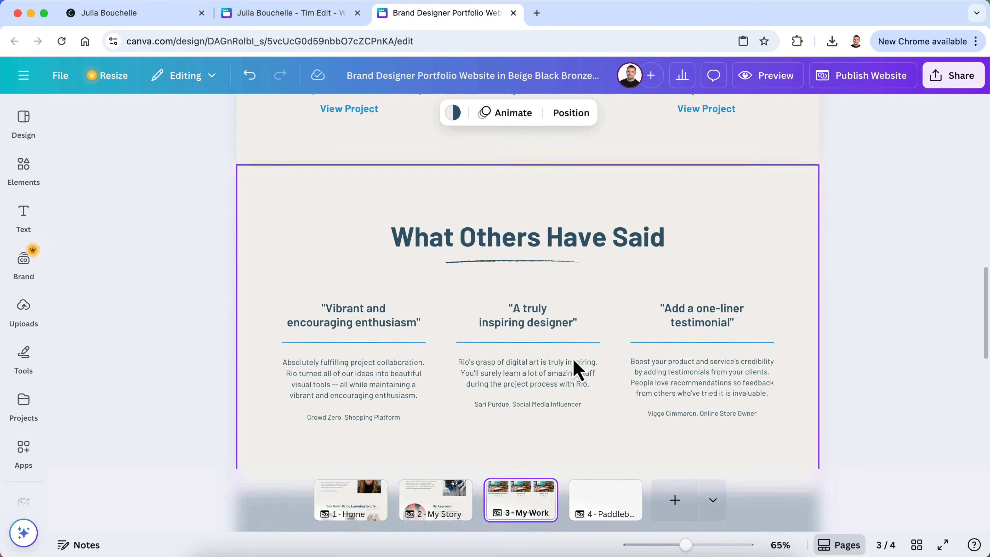
click(524, 257)
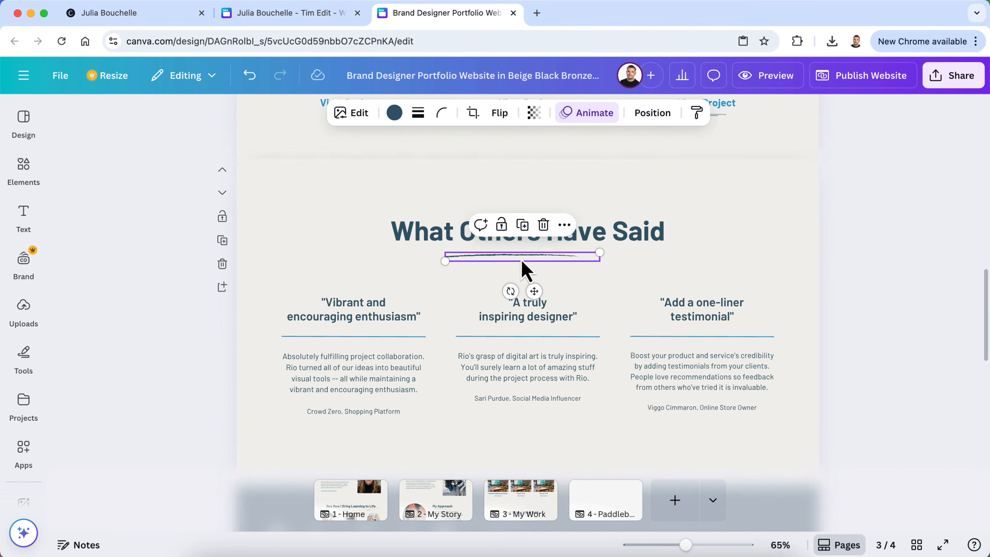
shift+click(610, 236)
right_click(607, 237)
click(638, 219)
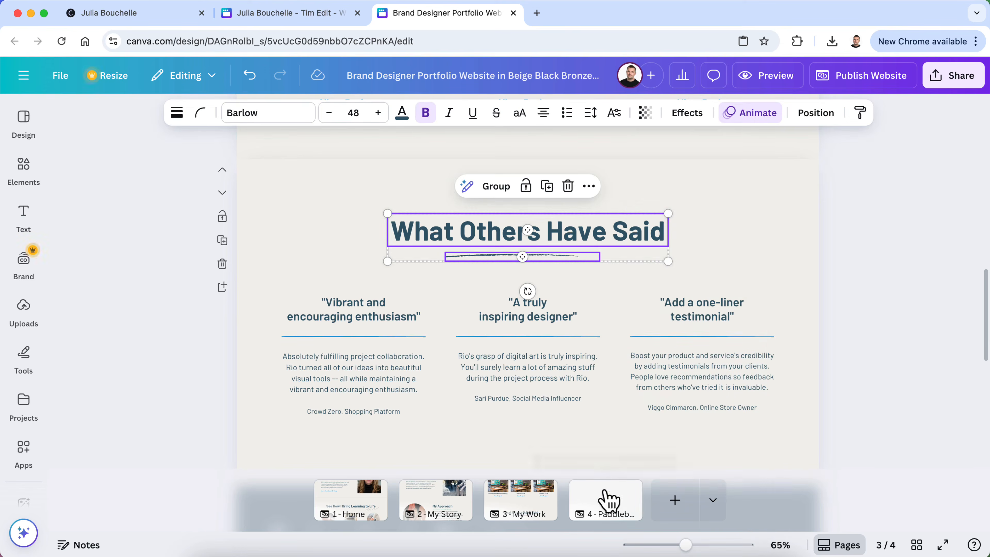
Paste the heading into the Paddleboard Safety page's blank section and retype it as 'My Design Process'
click(606, 498)
key(ctrl+v)
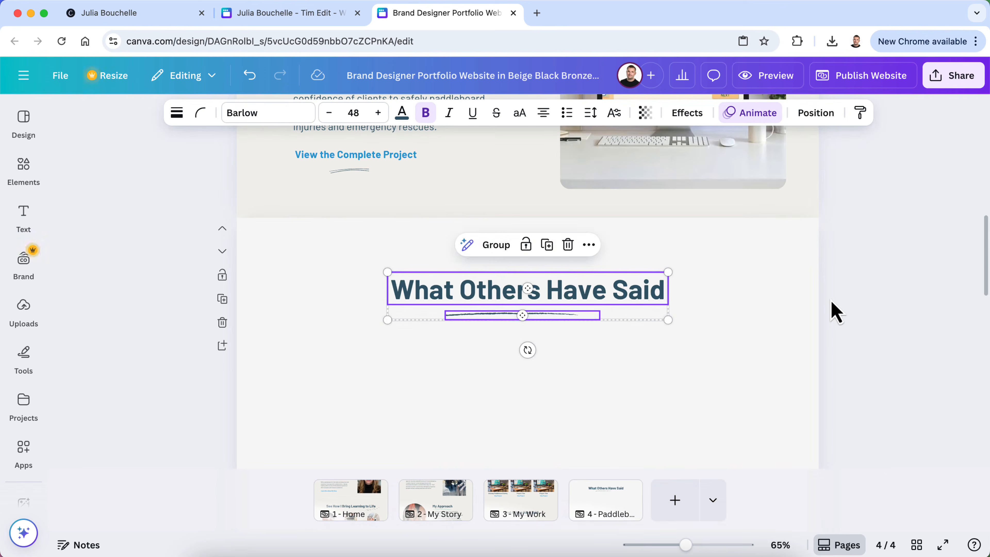
drag(636, 301, 634, 269)
double_click(613, 265)
text(My Design Process)
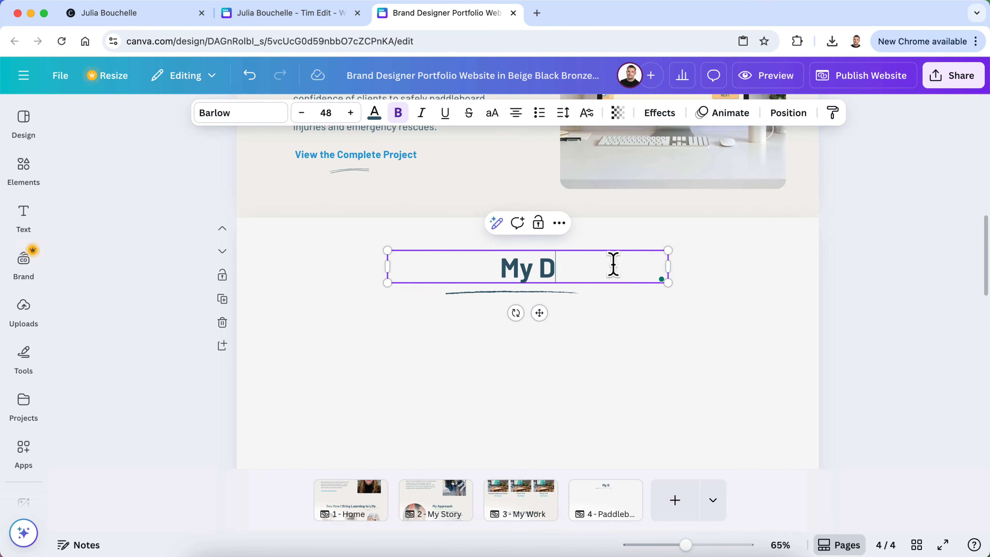
click(911, 273)
scroll(884, 336, down, 4)
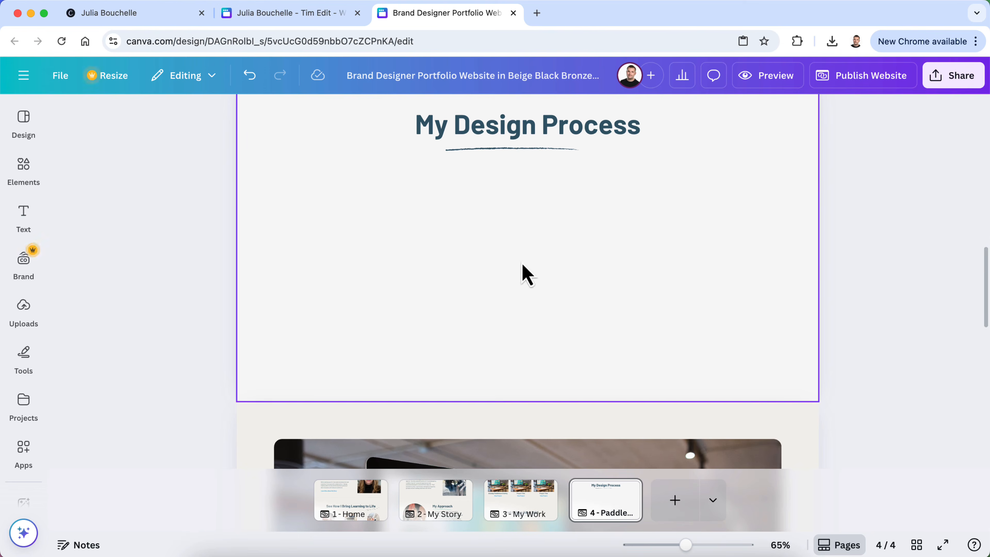
click(309, 17)
In ChatGPT, start a prompt asking to turn bullet points into easy-to-read design-process paragraphs
scroll(371, 343, down, 3)
scroll(370, 345, up, 5)
scroll(376, 347, down, 9)
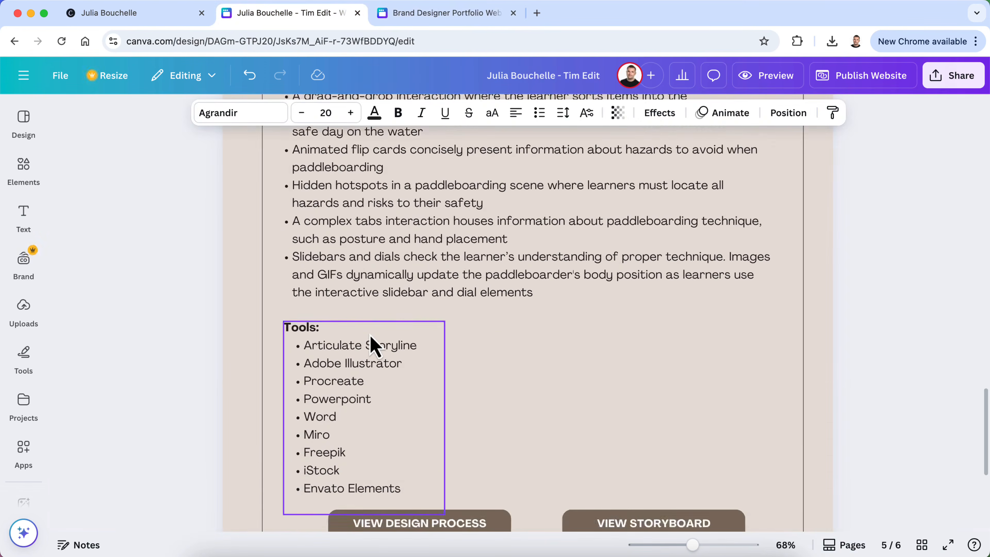
scroll(375, 347, up, 3)
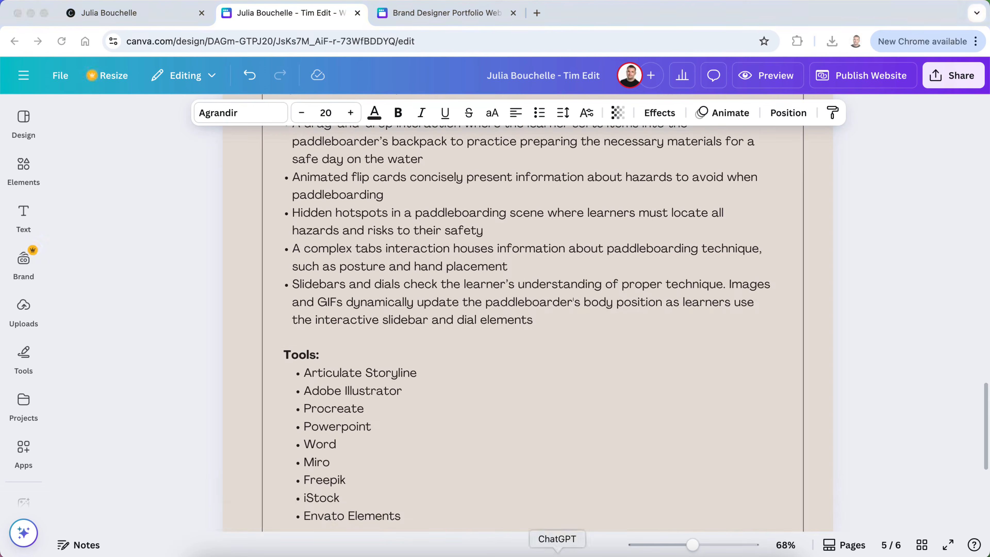
click(558, 550)
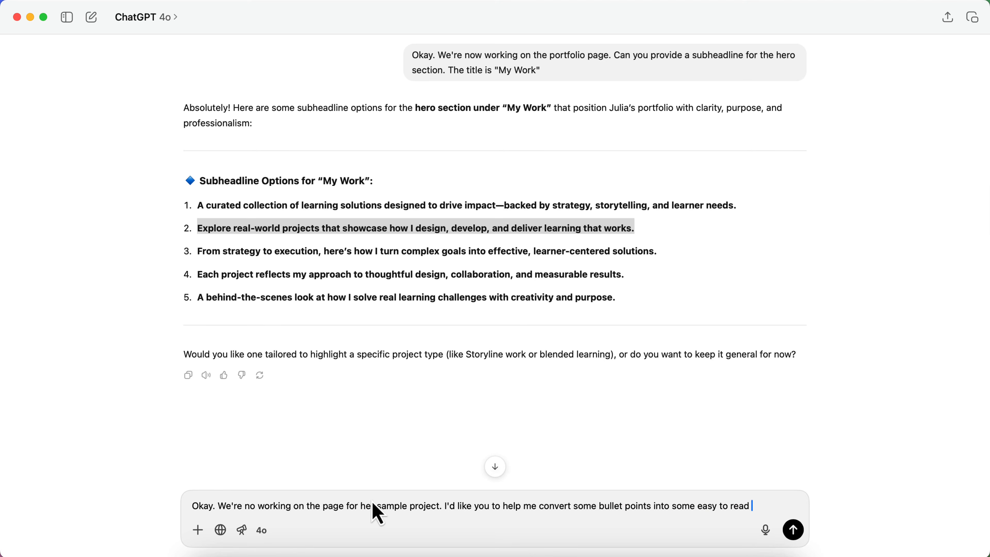
text(ph)
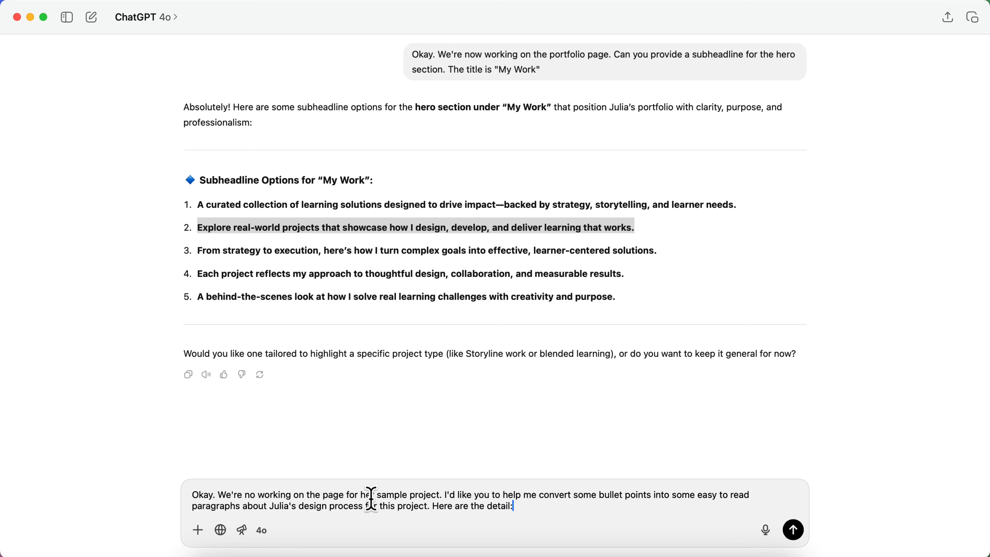
Copy the Key elements & design decisions text from Canva into the ChatGPT message
key(shift+Return)
key(shift+Return)
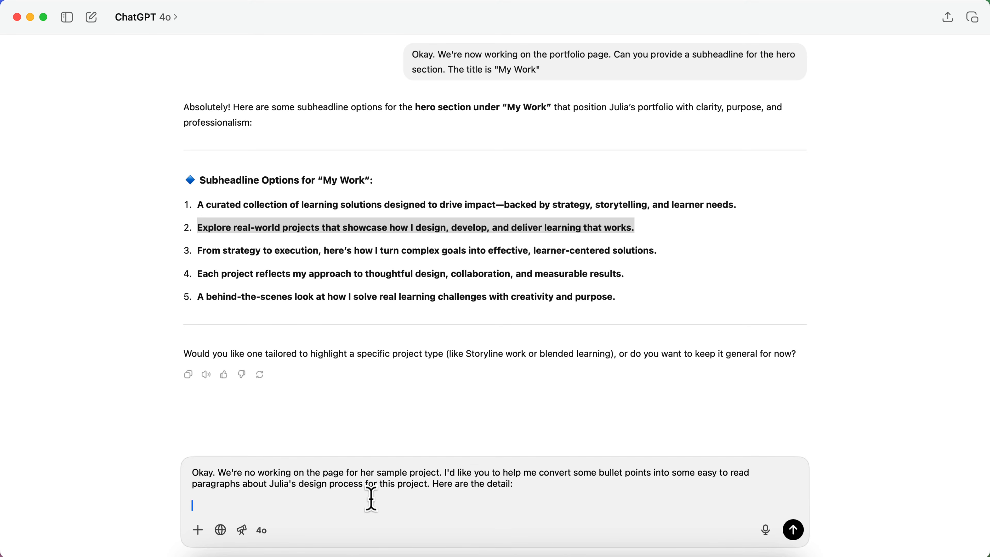
click(310, 549)
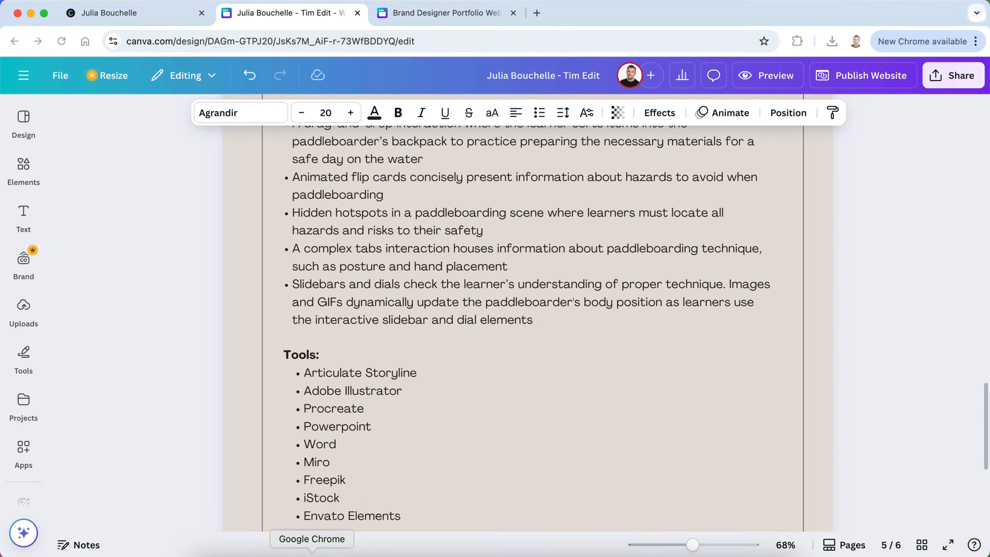
scroll(397, 339, up, 5)
scroll(393, 349, up, 1)
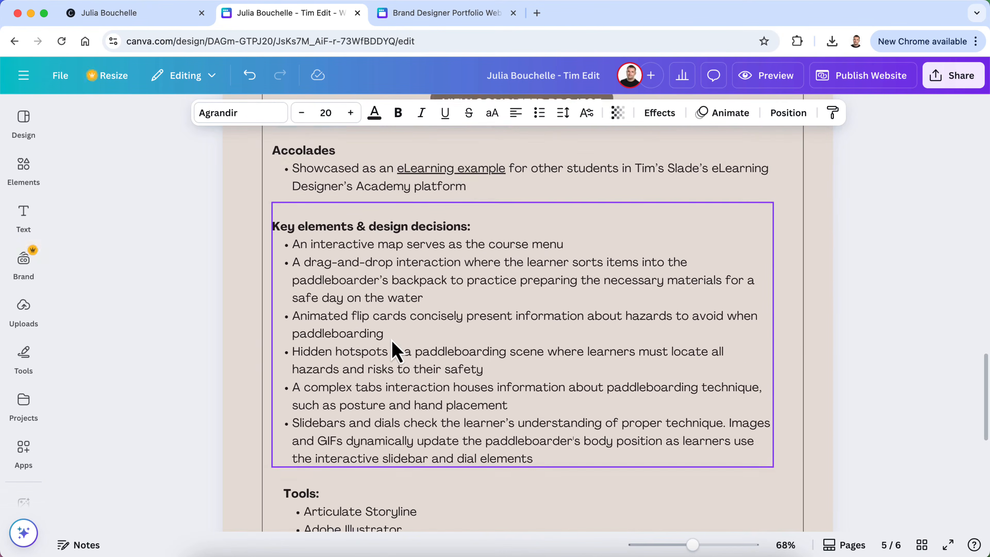
scroll(393, 349, down, 2)
click(393, 350)
drag(545, 436, 272, 209)
key(super+c)
key(super+Tab)
key(super+v)
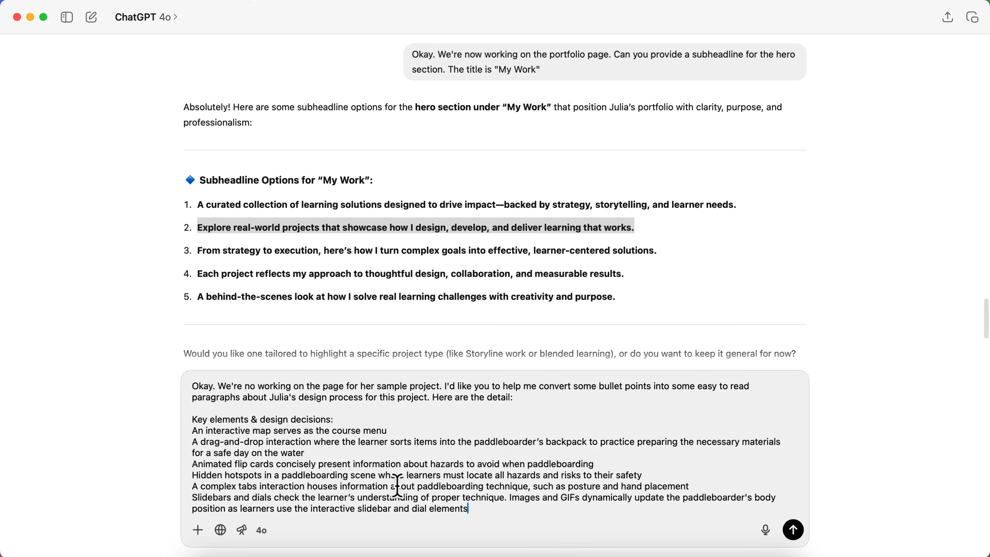
key(shift+Return)
key(shift+Return)
Add the copied Tools list to the message and send the request
key(ctrl+Up)
click(327, 252)
scroll(370, 390, down, 8)
scroll(370, 386, up, 1)
scroll(372, 394, up, 1)
click(391, 398)
drag(391, 398, 283, 241)
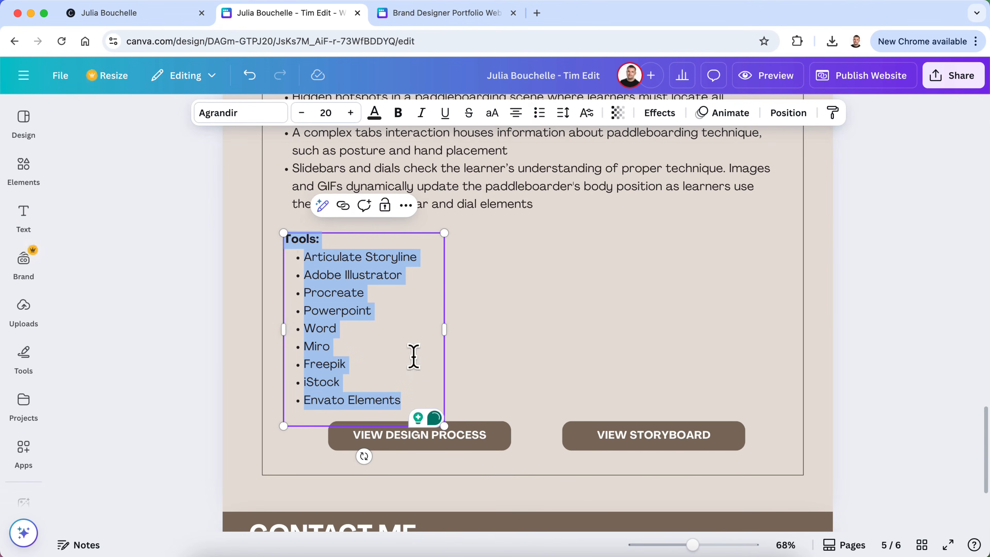
key(super+c)
key(ctrl+Up)
click(406, 335)
key(super+v)
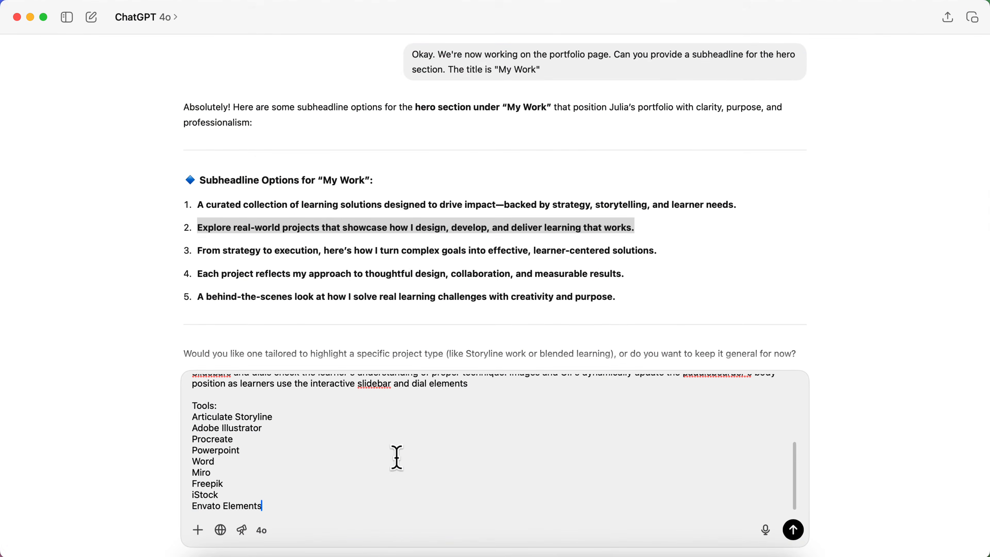
click(795, 531)
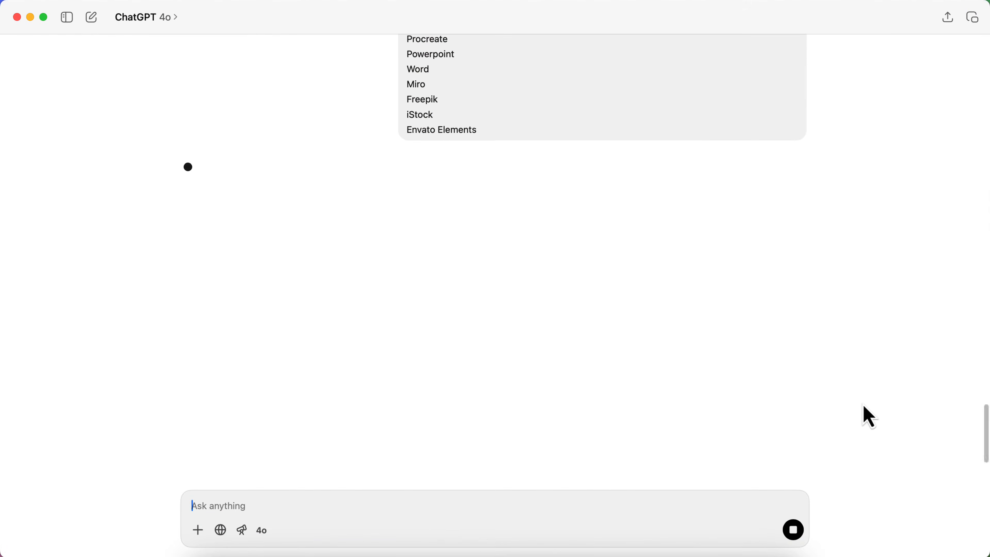
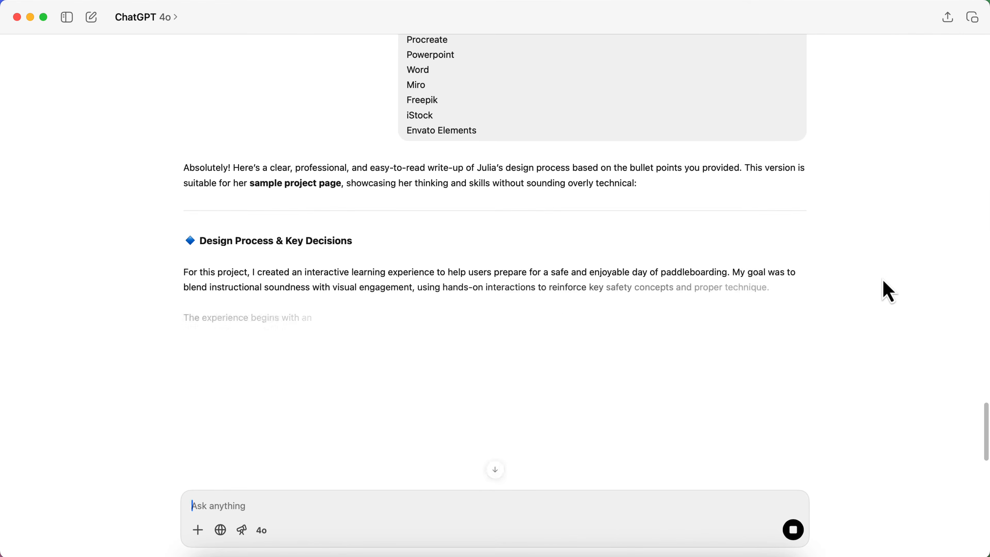
Highlight the five Design Process & Key Decisions paragraphs, from 'For this project' to 'experience.'
scroll(446, 301, down, 1)
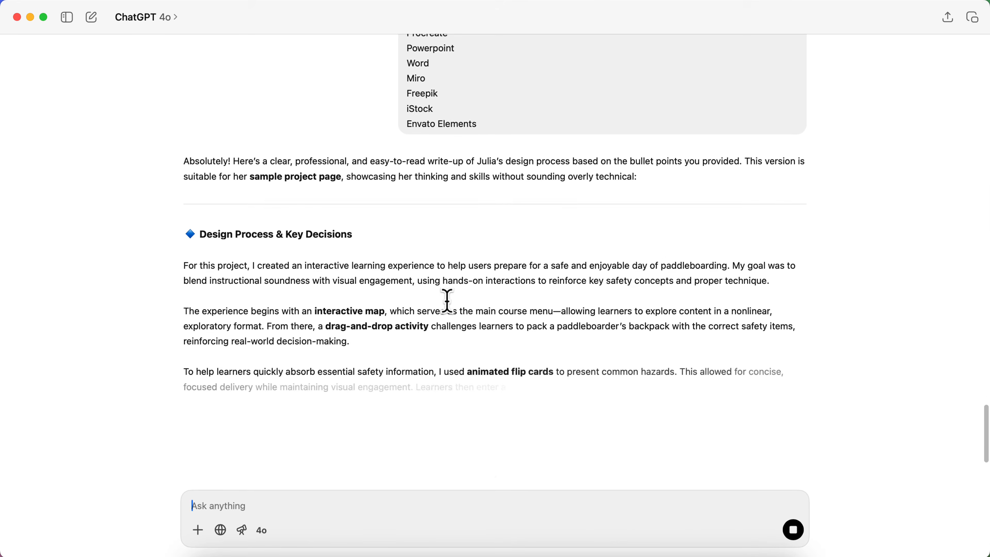
scroll(343, 303, down, 1)
scroll(343, 303, down, 5)
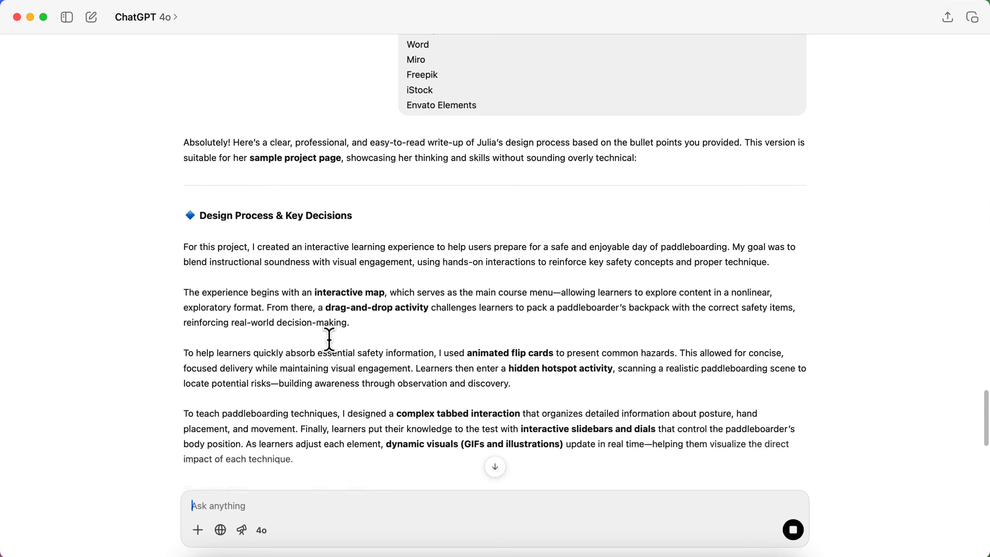
scroll(329, 340, down, 3)
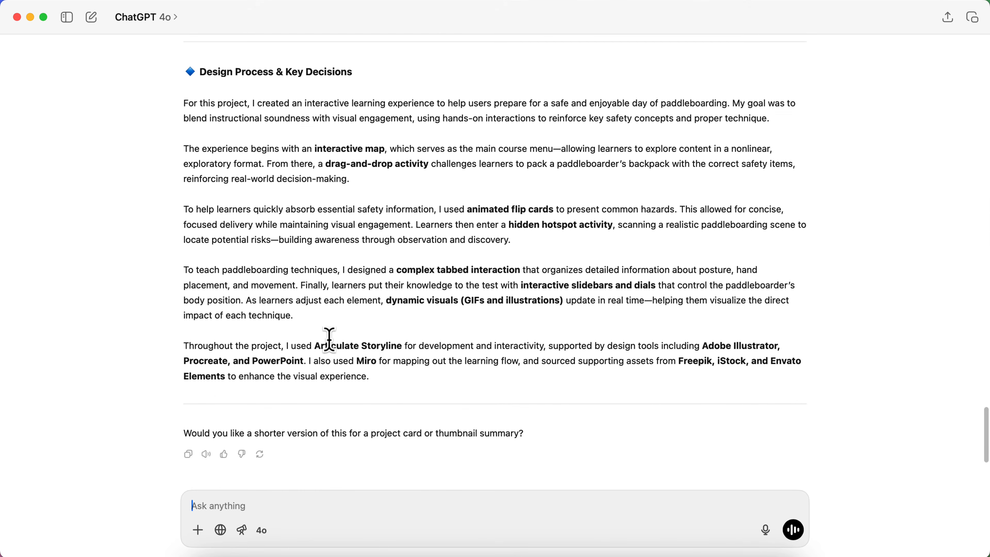
scroll(329, 339, up, 2)
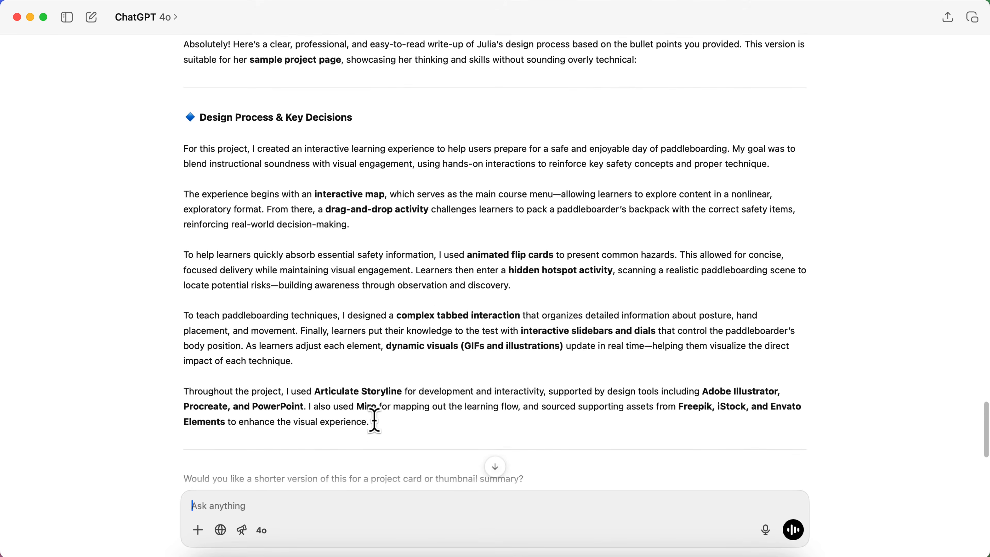
drag(377, 421, 174, 152)
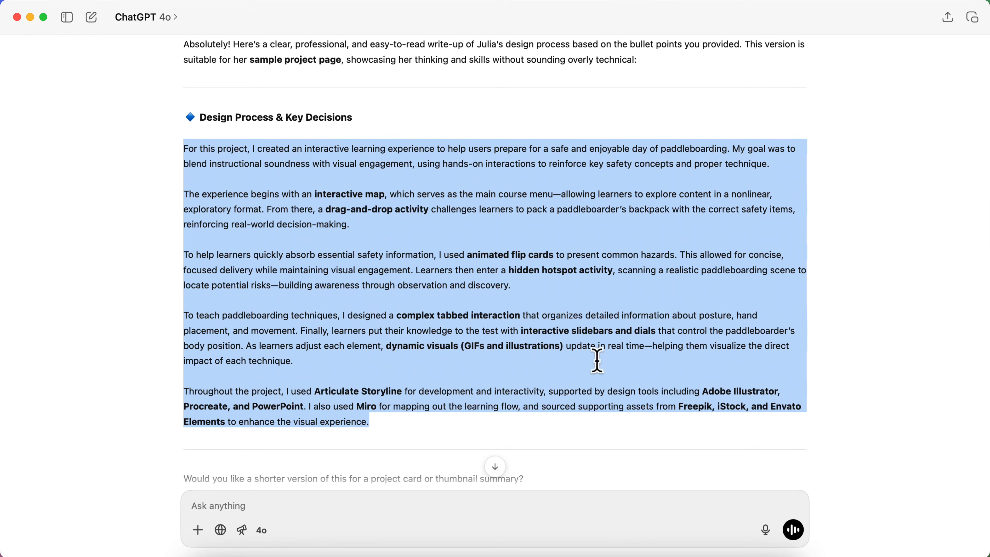
Back in the Brand Designer Portfolio design, duplicate the Potomac Paddleworks paragraph
click(309, 552)
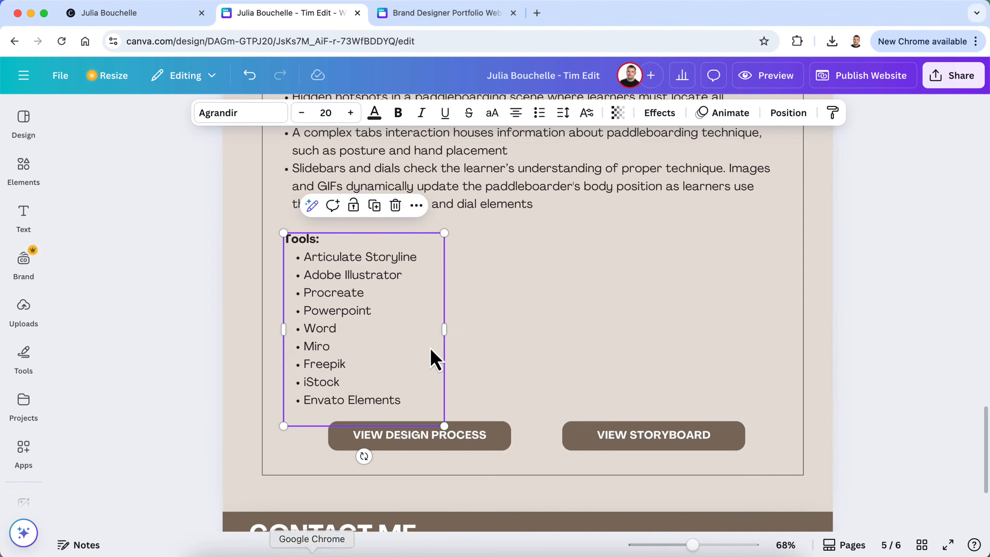
scroll(409, 408, down, 5)
click(467, 6)
scroll(481, 325, down, 5)
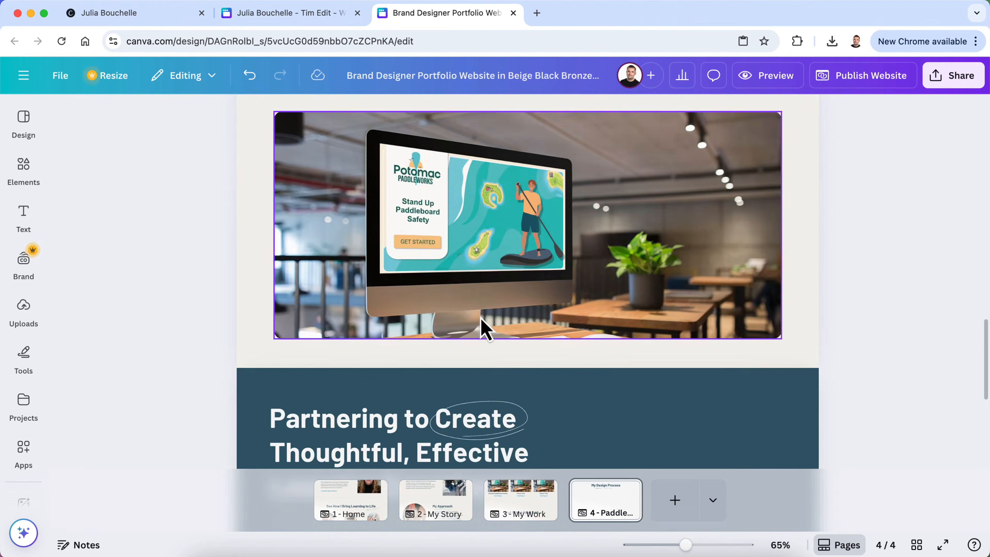
scroll(481, 319, up, 2)
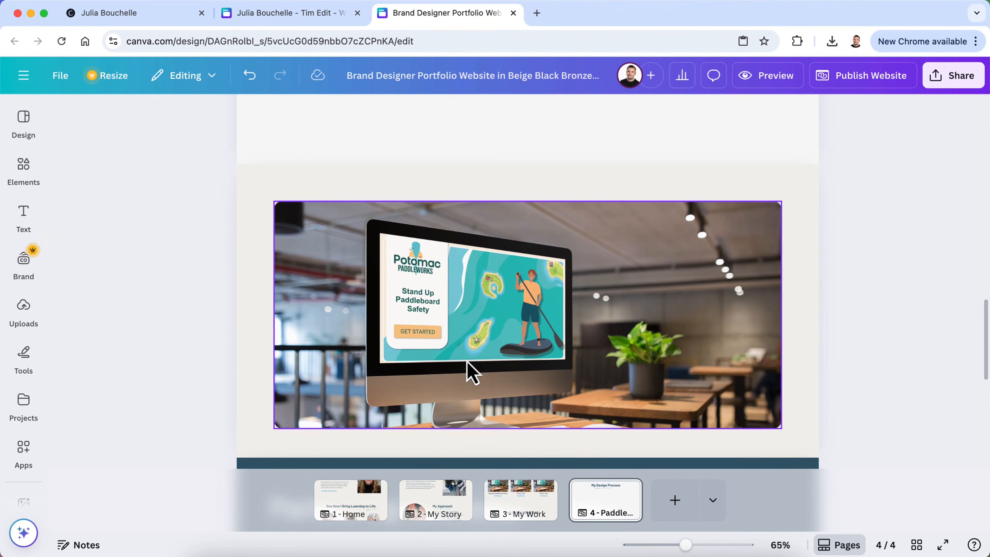
scroll(466, 364, up, 8)
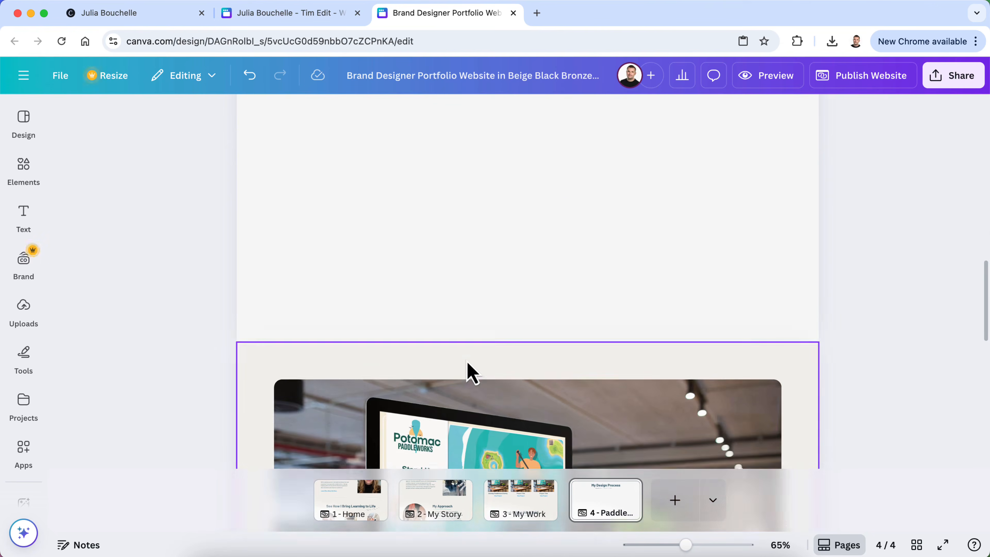
scroll(470, 373, up, 3)
scroll(884, 270, up, 3)
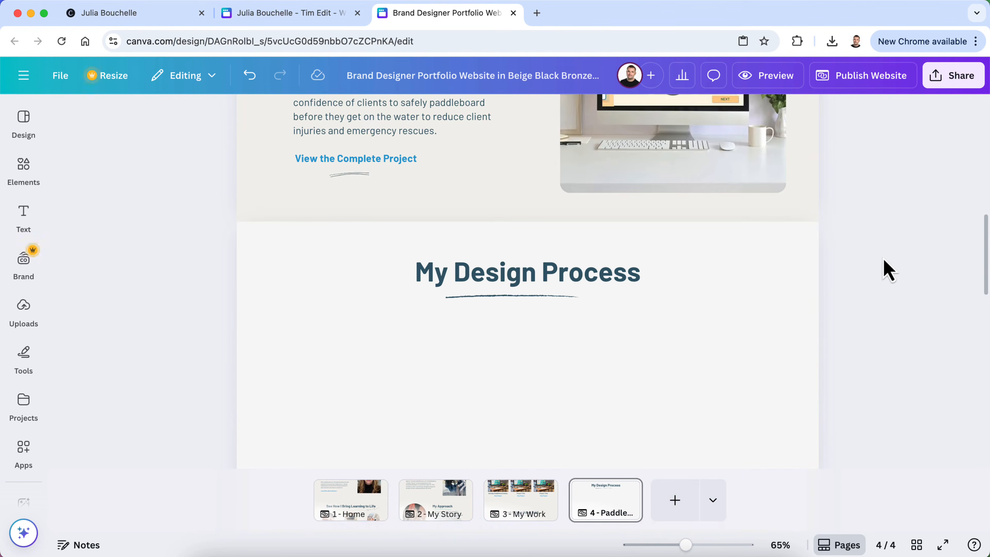
scroll(393, 270, up, 2)
click(396, 153)
right_click(396, 158)
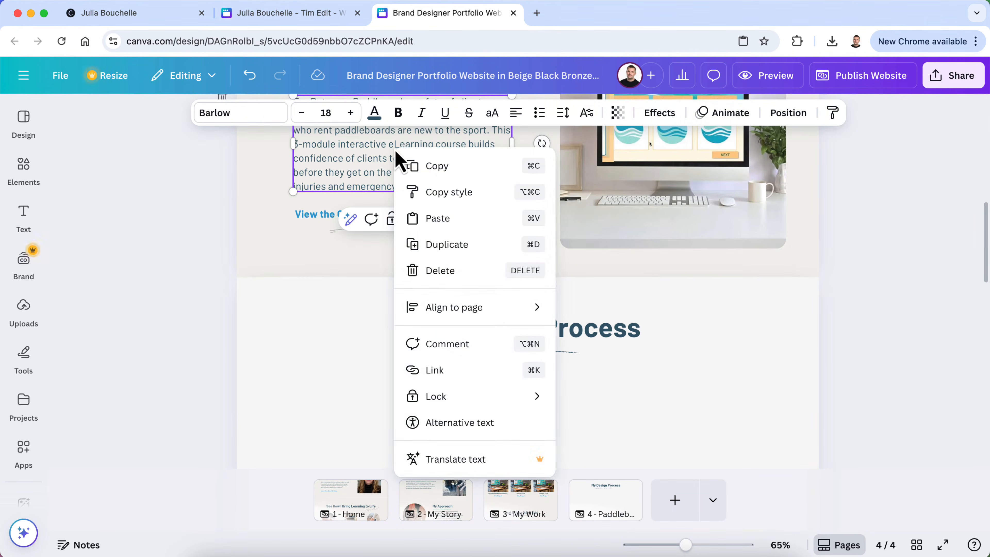
click(426, 245)
Move the copy under the My Design Process heading, widen it and centre it
drag(397, 177, 374, 399)
scroll(373, 399, down, 4)
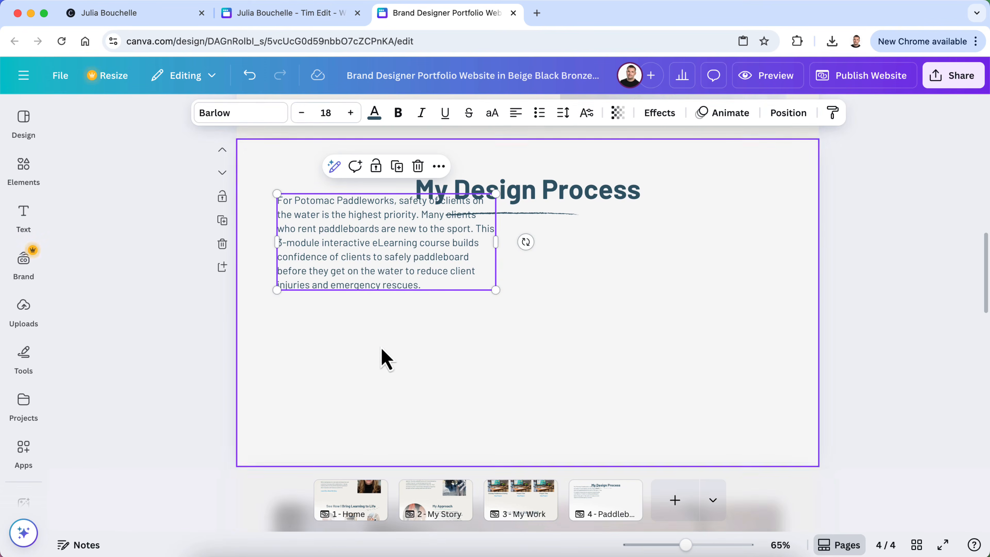
drag(380, 265, 450, 299)
drag(564, 287, 711, 288)
drag(622, 274, 620, 273)
Replace the copied paragraph's text with the pasted ChatGPT design-process write-up
double_click(605, 279)
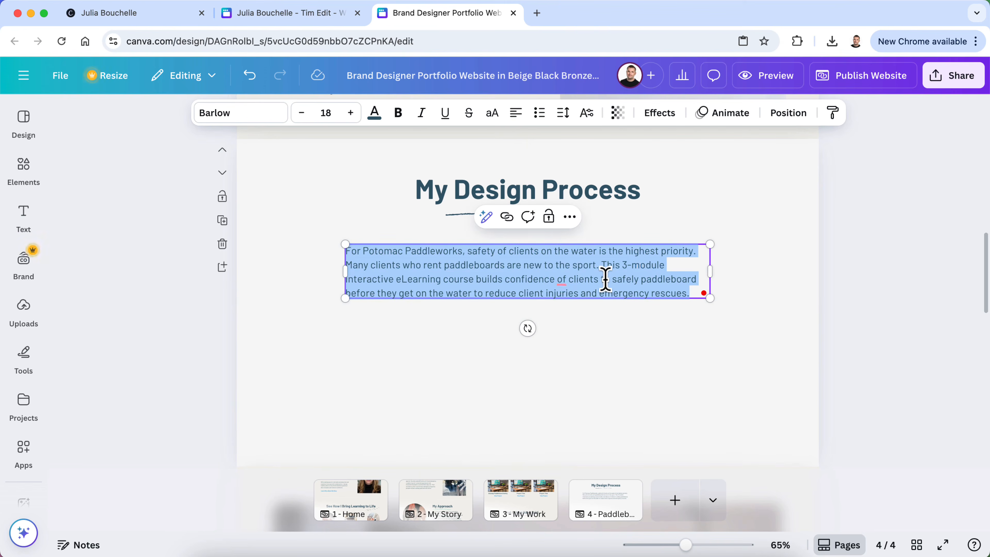
key(super+v)
scroll(564, 329, down, 2)
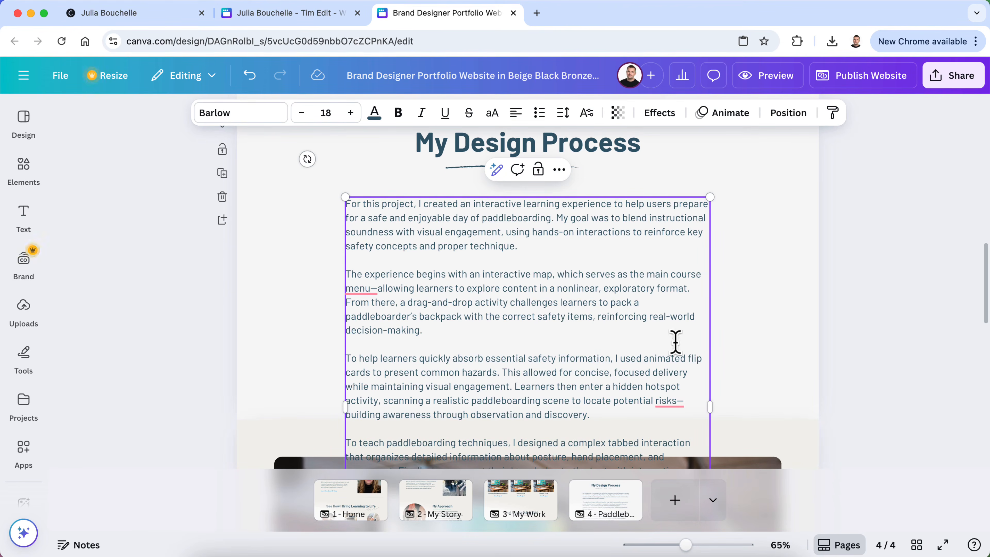
scroll(675, 339, down, 3)
scroll(676, 336, up, 1)
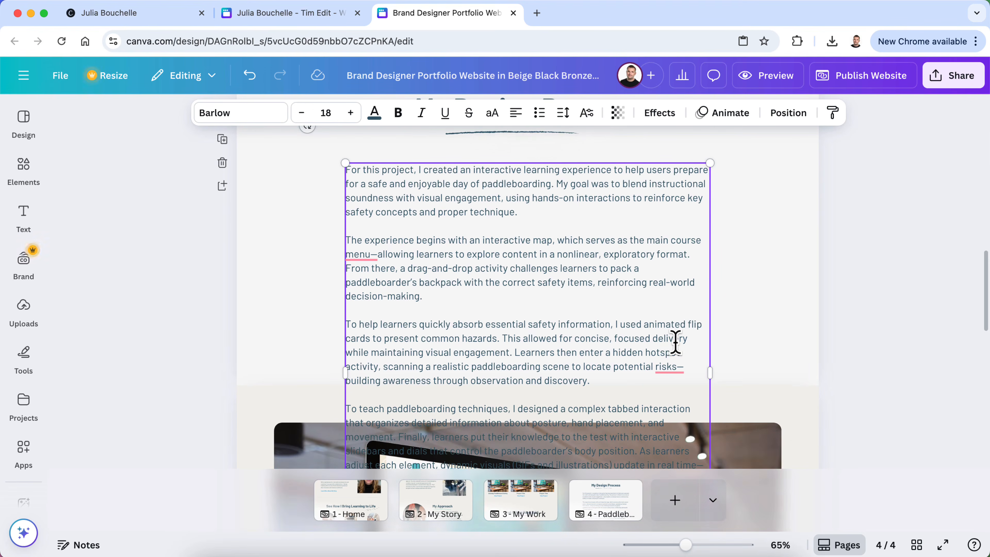
click(744, 281)
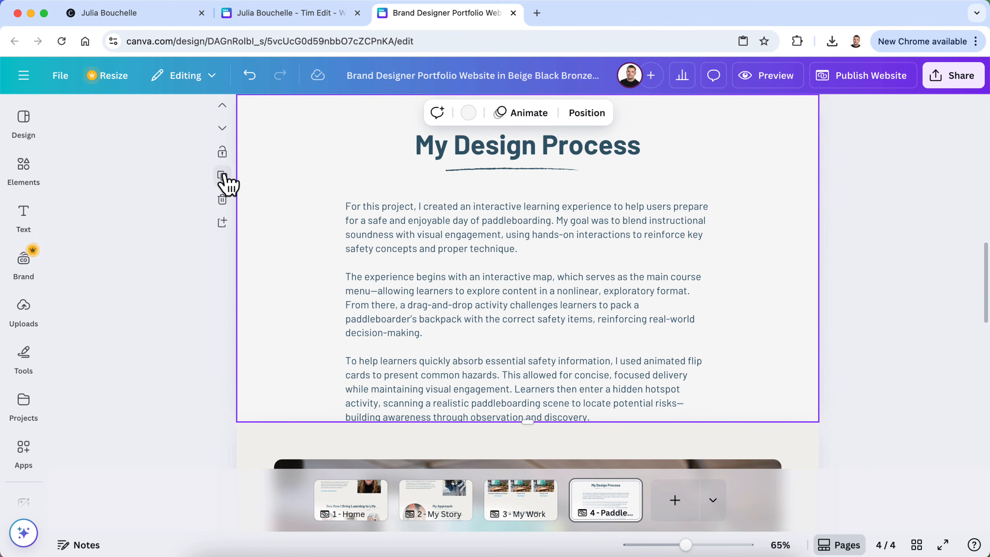
Duplicate the My Design Process section and move it below the Potomac image section
click(223, 178)
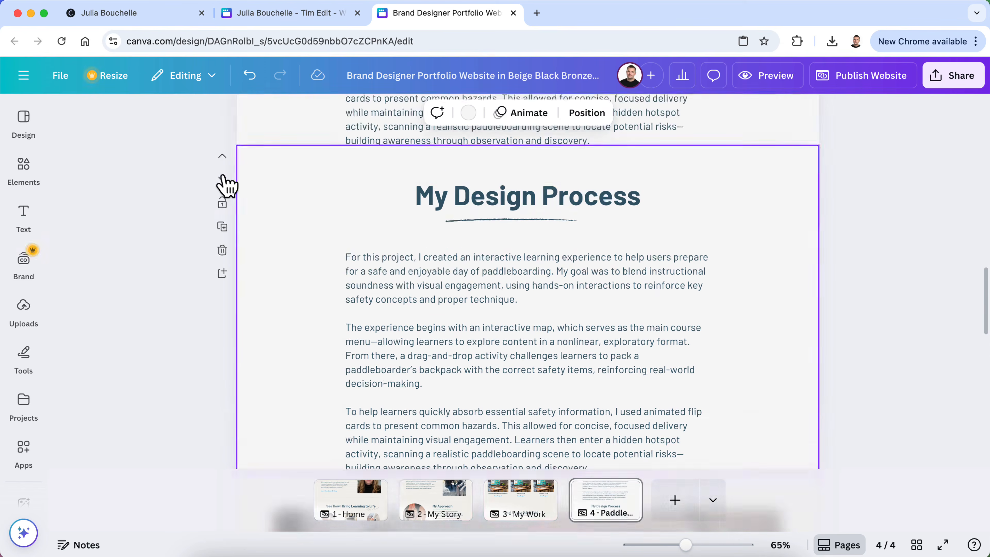
click(221, 130)
scroll(294, 275, down, 7)
scroll(293, 275, up, 12)
scroll(295, 282, up, 3)
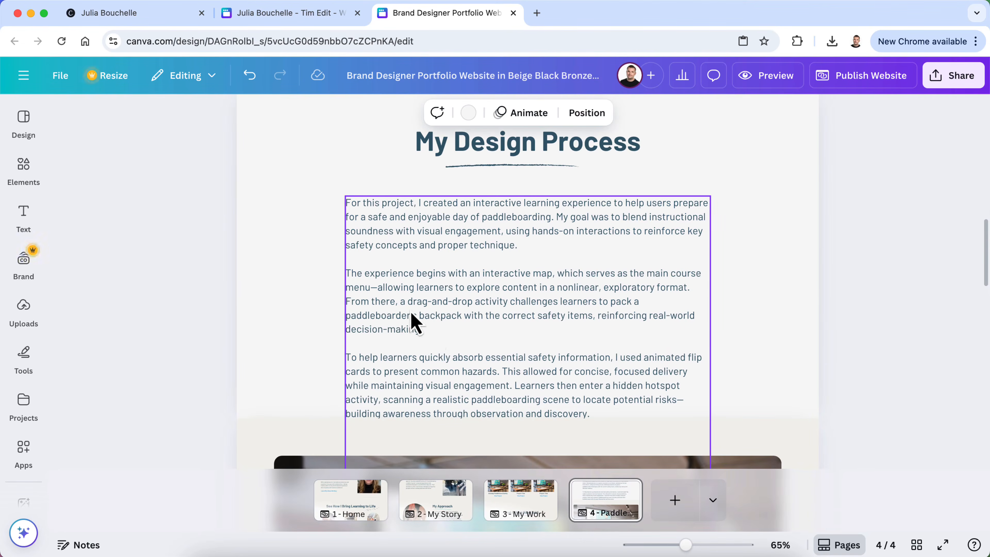
click(434, 349)
scroll(436, 349, down, 3)
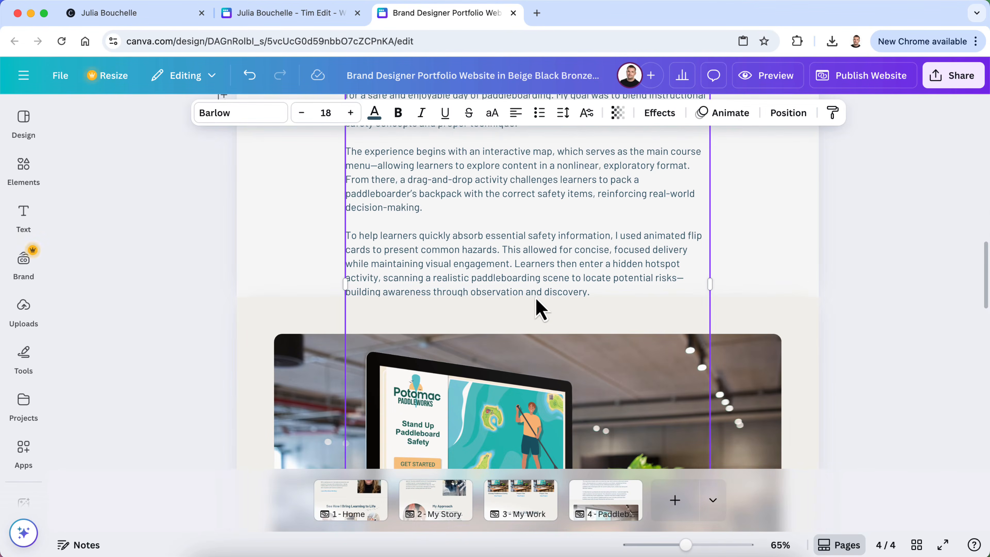
click(284, 310)
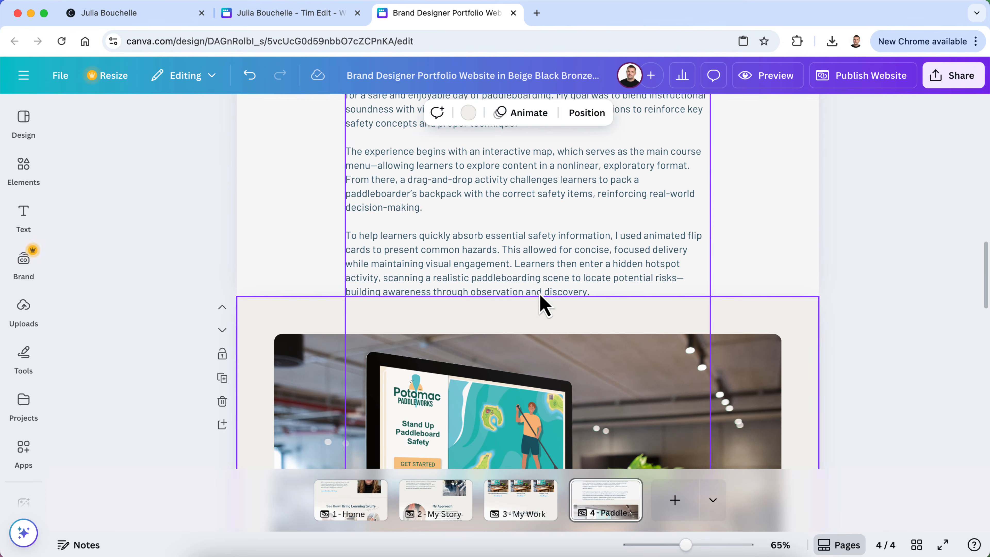
click(549, 296)
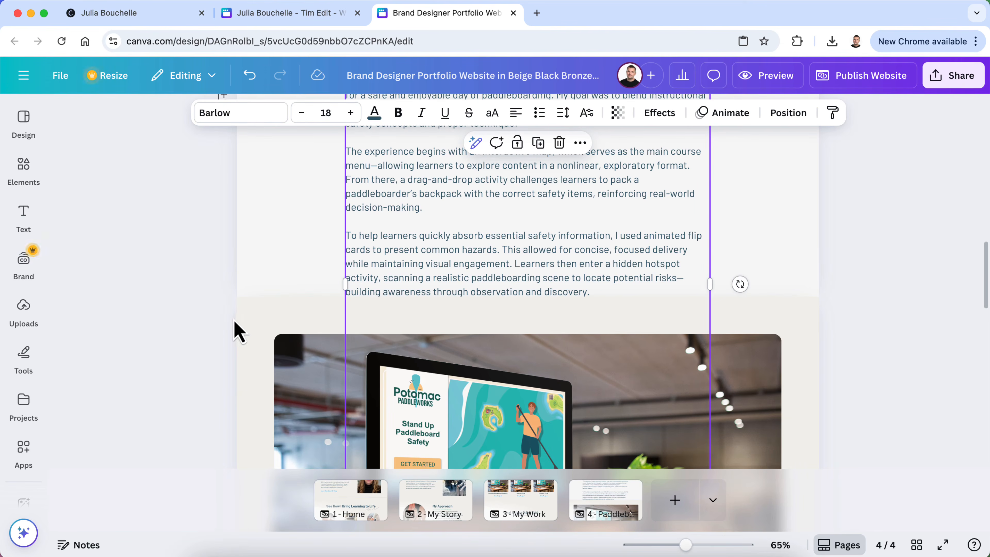
scroll(505, 265, up, 3)
drag(585, 320, 587, 199)
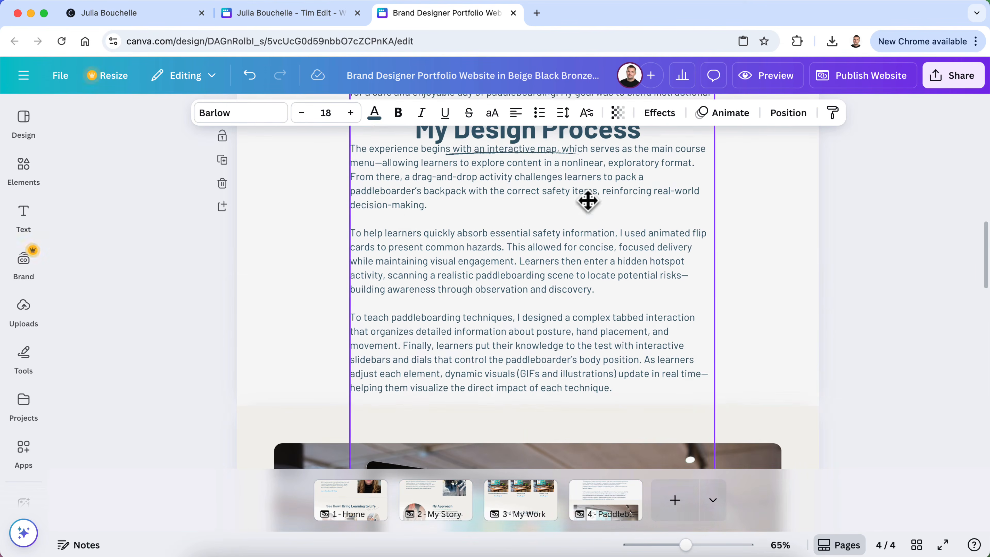
scroll(565, 343, up, 5)
Delete the last two paragraphs and the leftover closing line from the design process text
double_click(559, 342)
scroll(570, 425, down, 5)
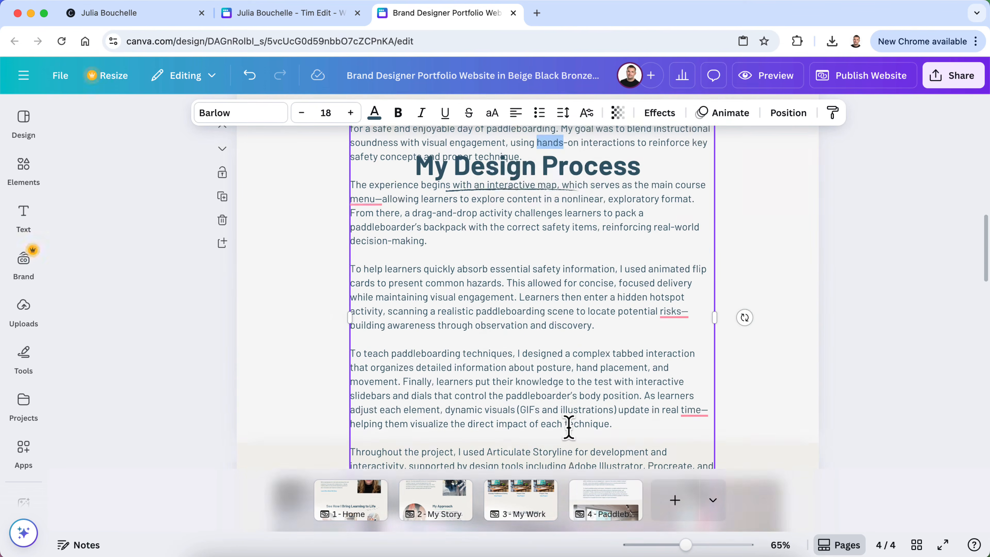
scroll(568, 426, down, 2)
drag(597, 409, 351, 213)
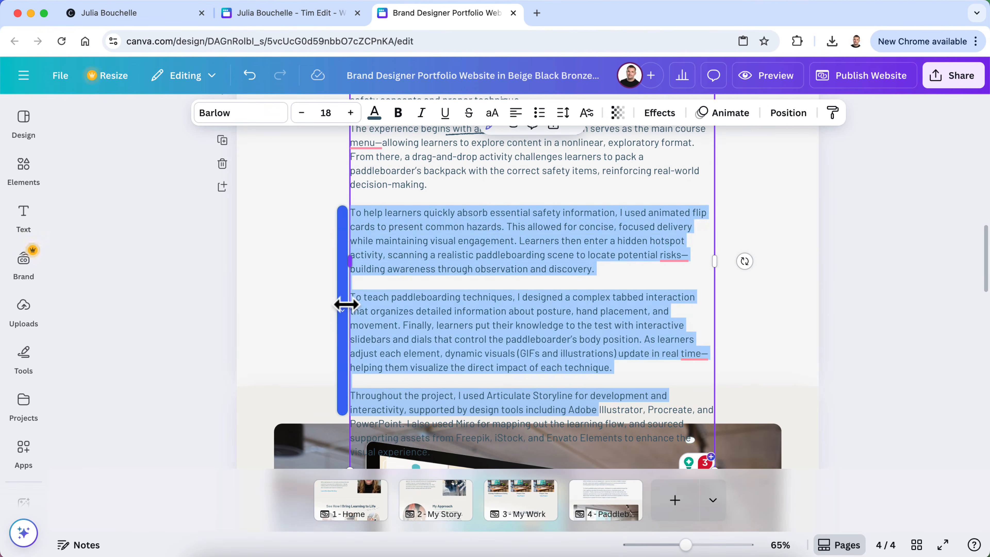
click(494, 367)
drag(676, 442, 350, 300)
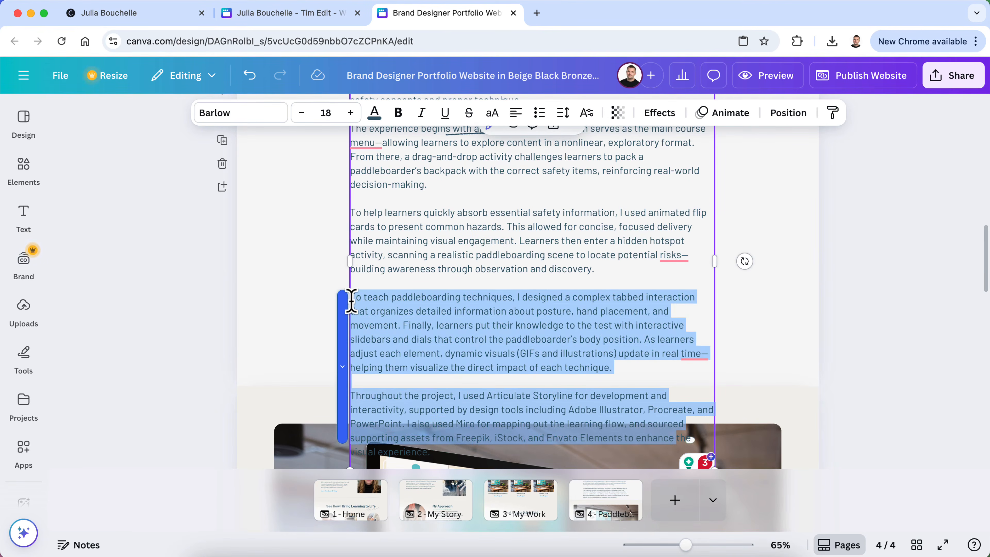
key(BackSpace)
drag(459, 297, 347, 298)
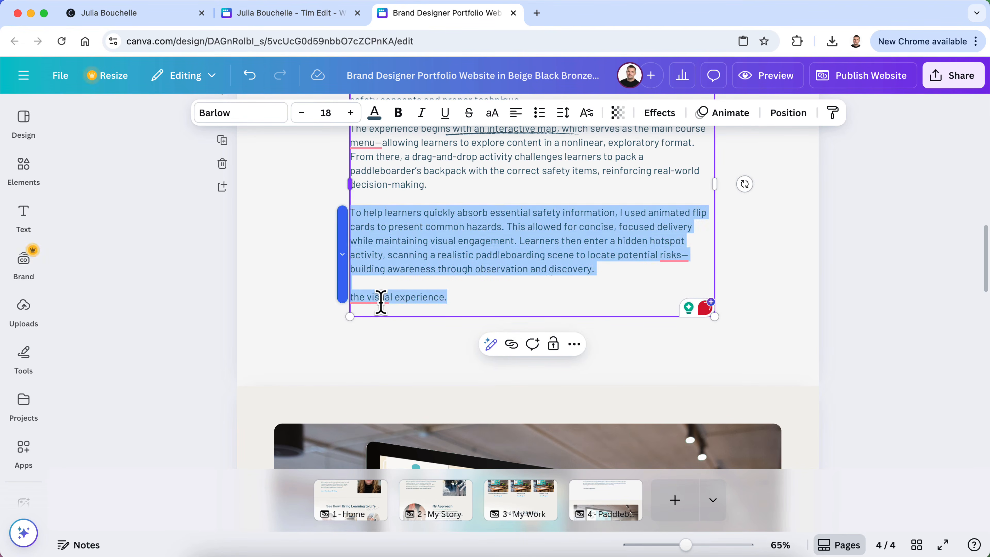
click(402, 305)
double_click(405, 297)
triple_click(406, 297)
key(BackSpace)
key(BackSpace)
key(BackSpace)
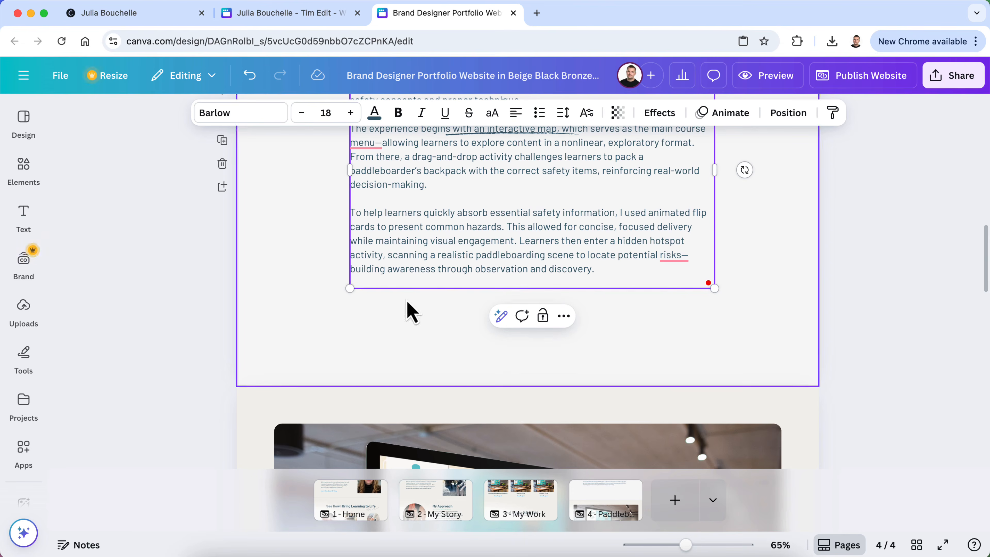
click(848, 283)
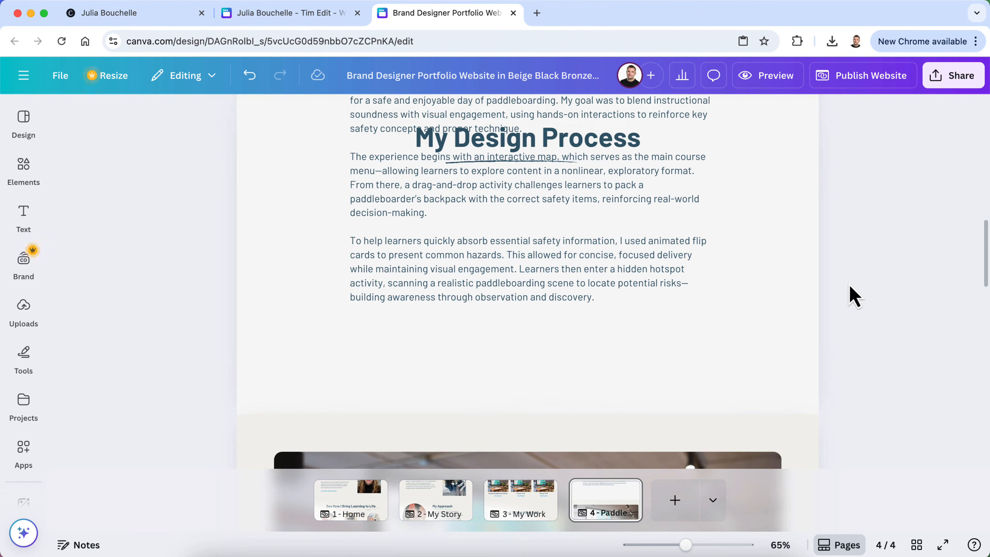
Remove the third paragraph, then set the intro text slightly lower, centred under the heading
drag(593, 270, 345, 337)
double_click(540, 391)
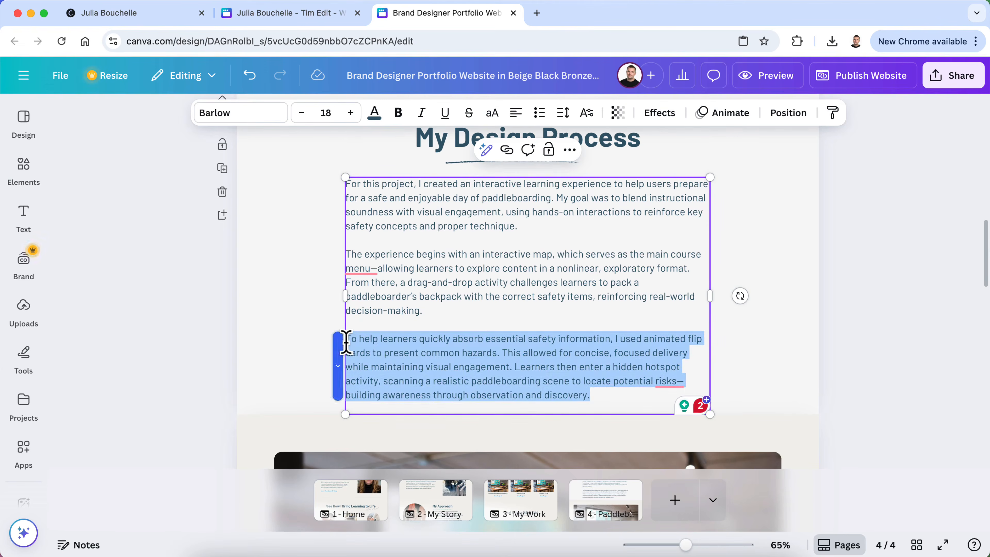
key(BackSpace)
key(BackSpace)
key(BackSpace)
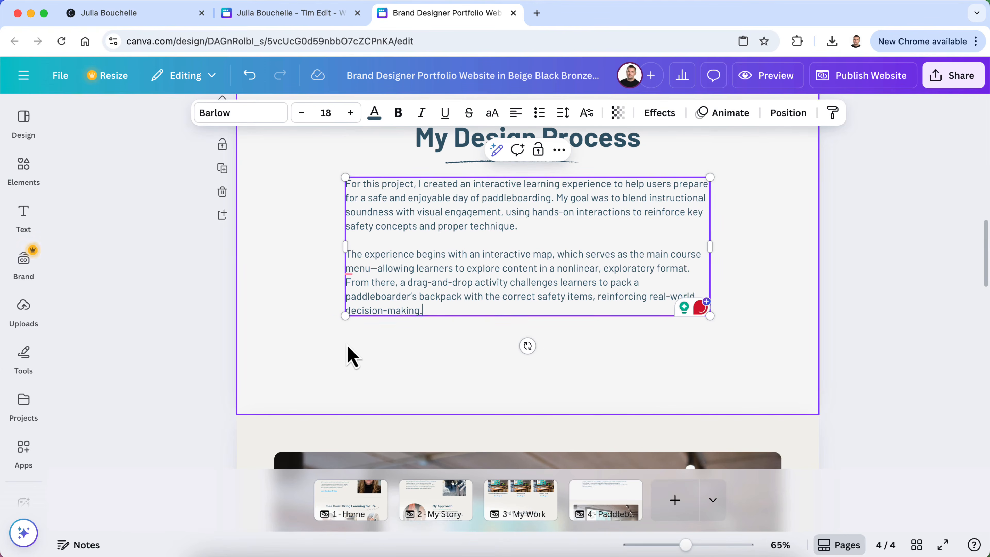
click(857, 314)
drag(617, 221, 616, 233)
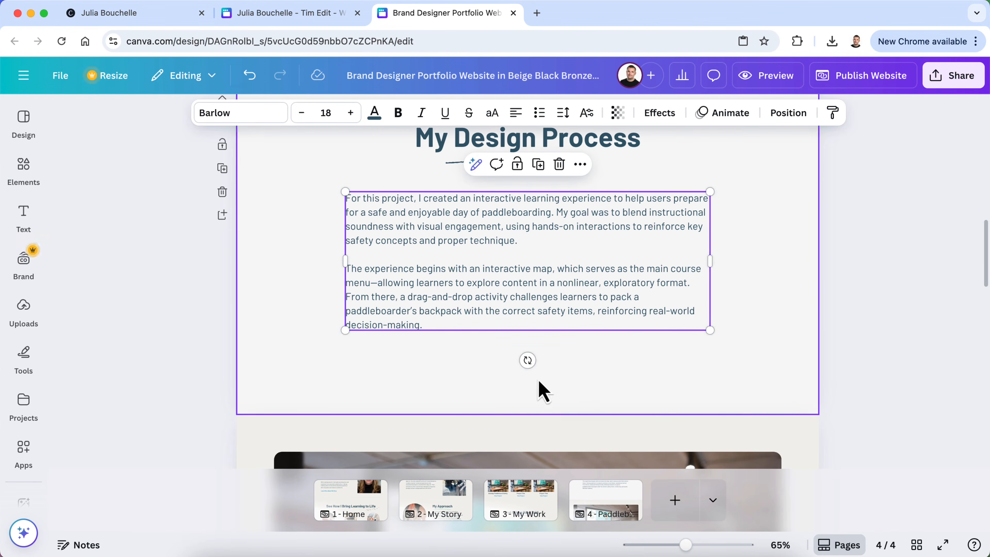
Shorten the My Design Process section by dragging its bottom edge up
click(523, 412)
right_click(524, 413)
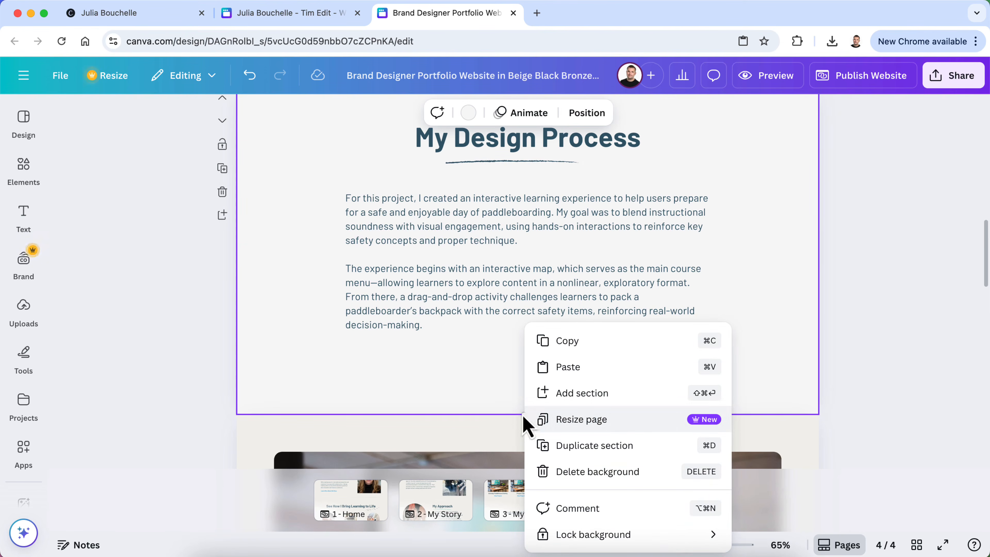
click(504, 418)
drag(524, 414, 523, 383)
Delete the repeated My Design Process heading and underline, and move the body text up
scroll(508, 456, down, 10)
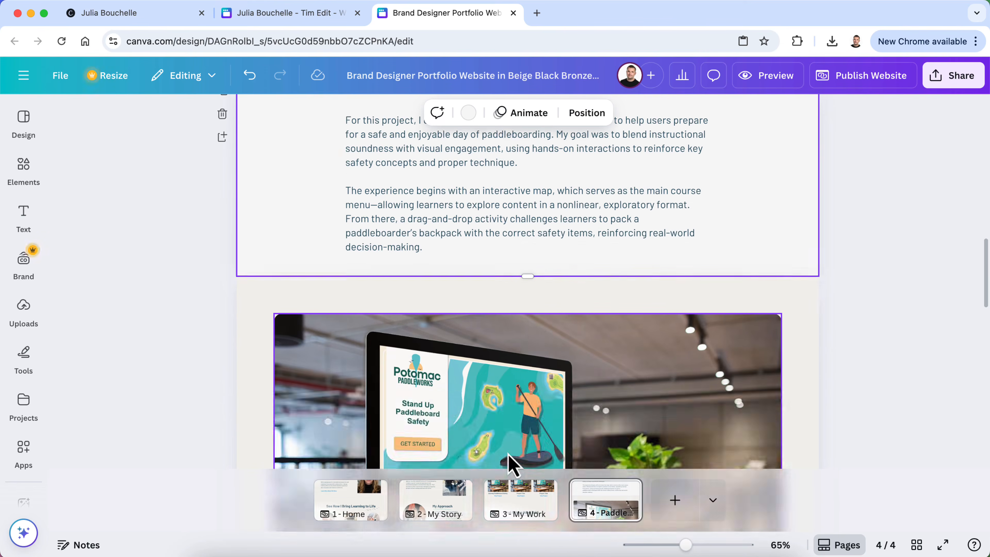
scroll(510, 464, down, 3)
click(503, 230)
shift+click(583, 216)
key(Delete)
drag(546, 290, 544, 221)
Delete the two duplicated intro paragraphs below the mockup, keeping flip cards, tabbed techniques and tools
scroll(510, 338, down, 1)
scroll(509, 339, up, 12)
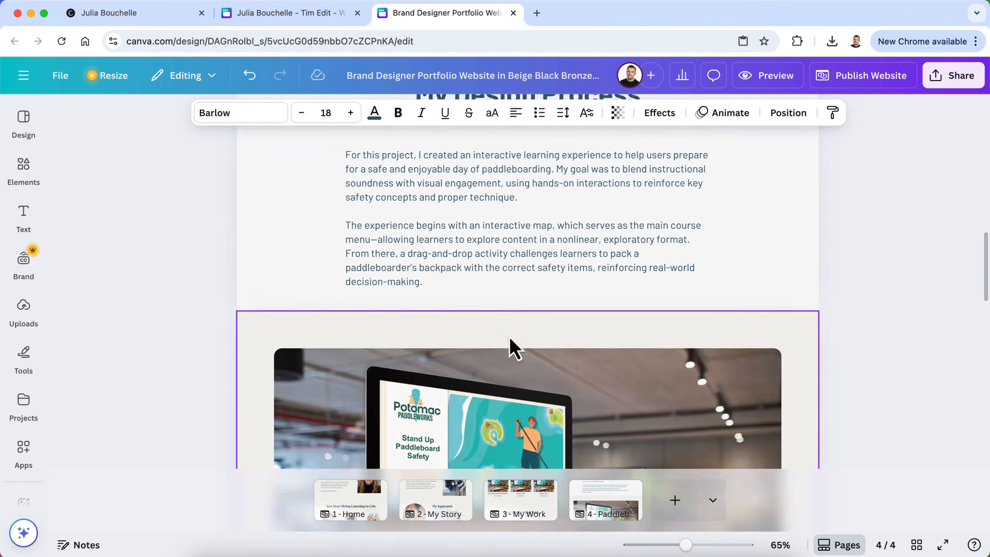
scroll(511, 347, down, 10)
click(435, 324)
click(400, 308)
click(409, 314)
drag(423, 318, 335, 194)
click(380, 266)
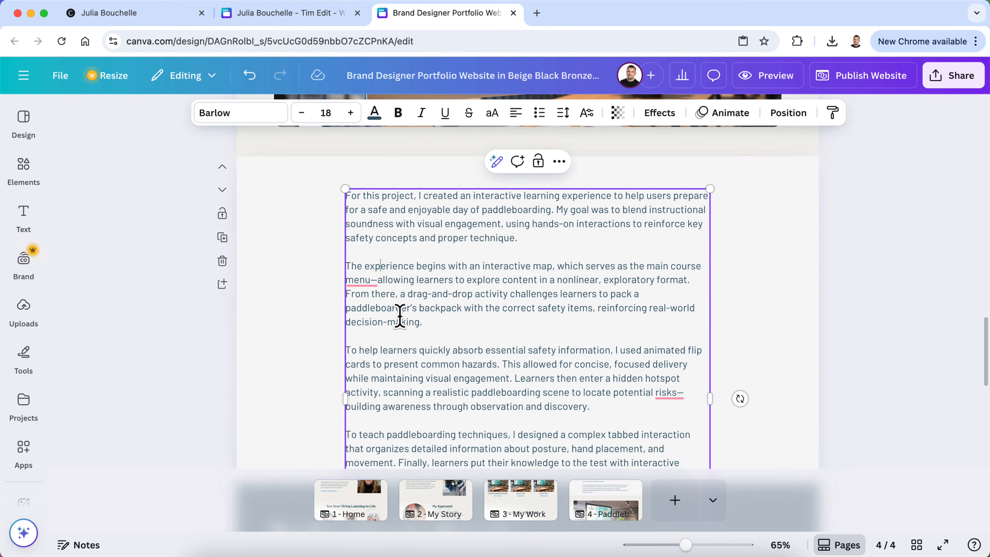
drag(432, 323, 346, 193)
key(BackSpace)
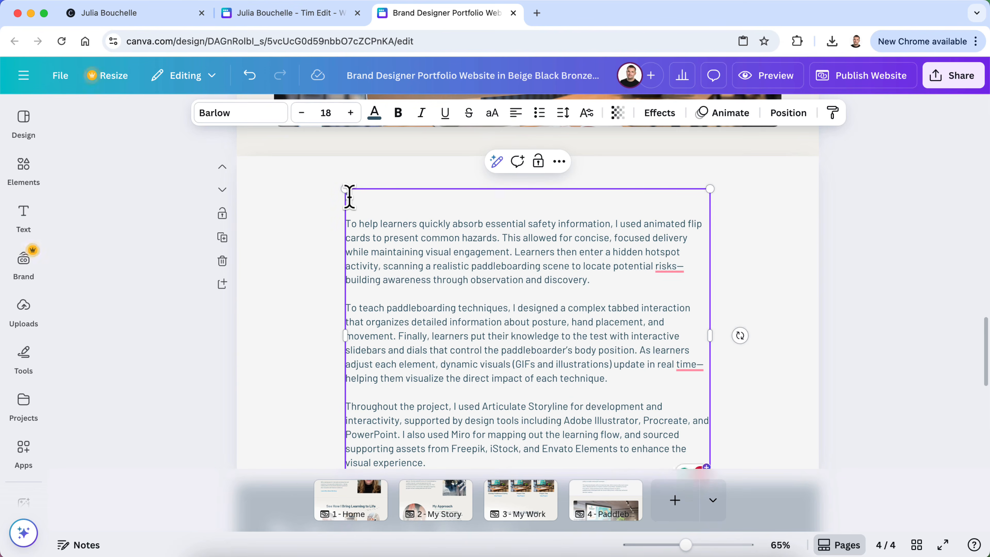
key(Delete)
key(Delete)
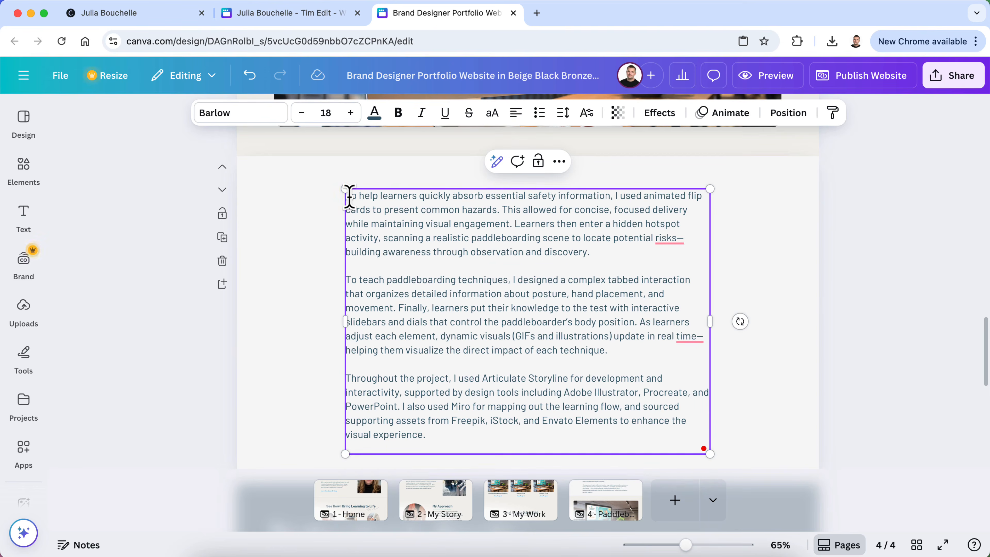
click(831, 299)
scroll(504, 399, down, 2)
triple_click(497, 370)
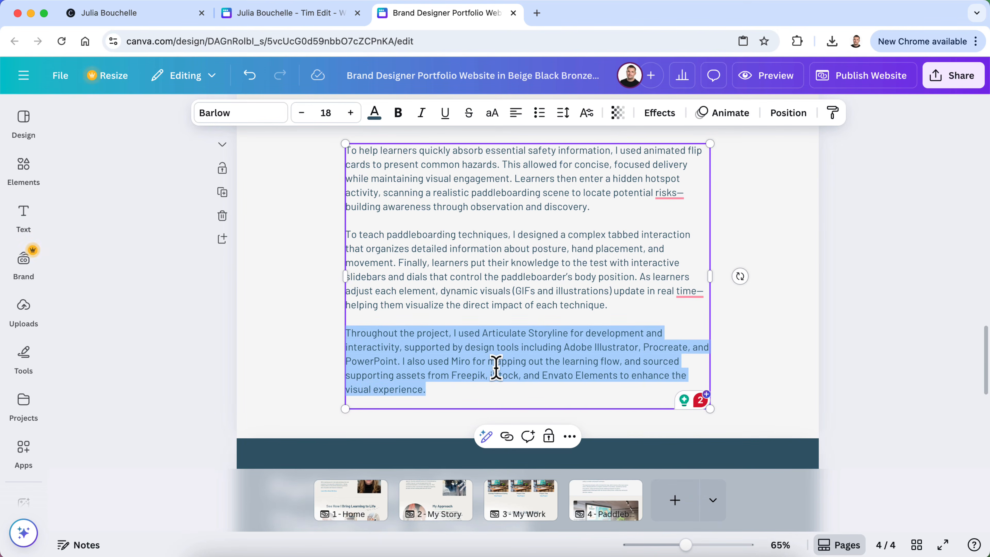
click(835, 389)
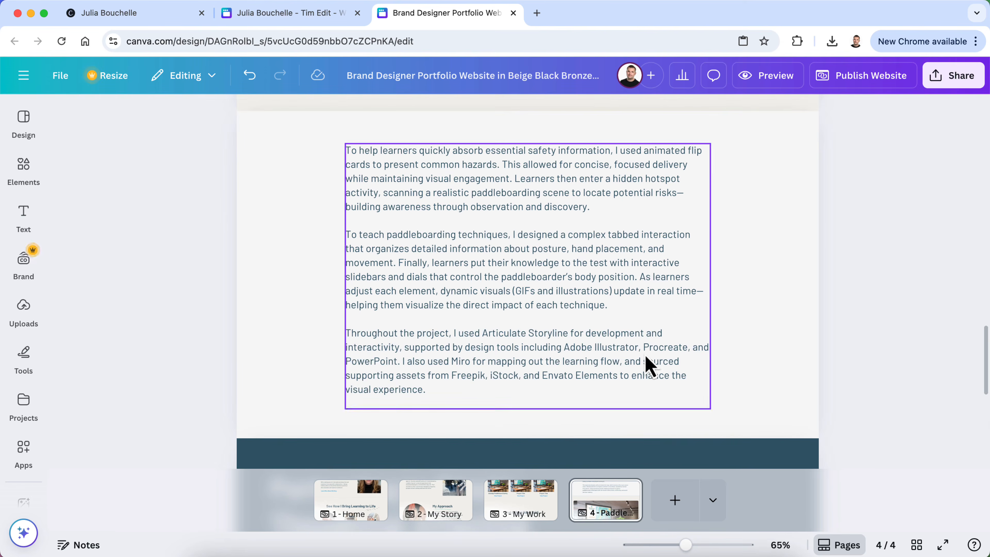
scroll(602, 357, up, 10)
scroll(602, 356, up, 10)
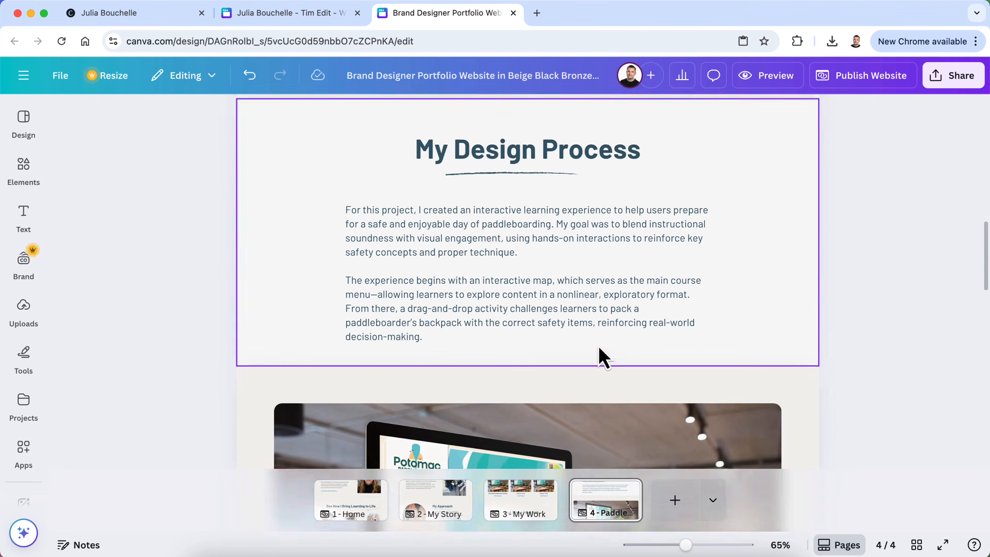
Search the Elements library for 'image gallery'
scroll(602, 357, down, 12)
scroll(602, 357, up, 3)
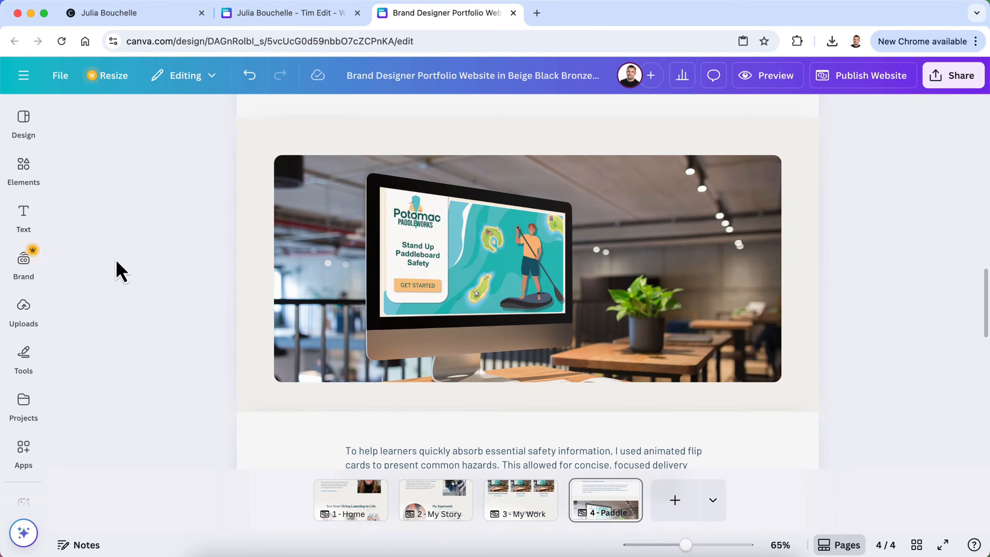
click(38, 171)
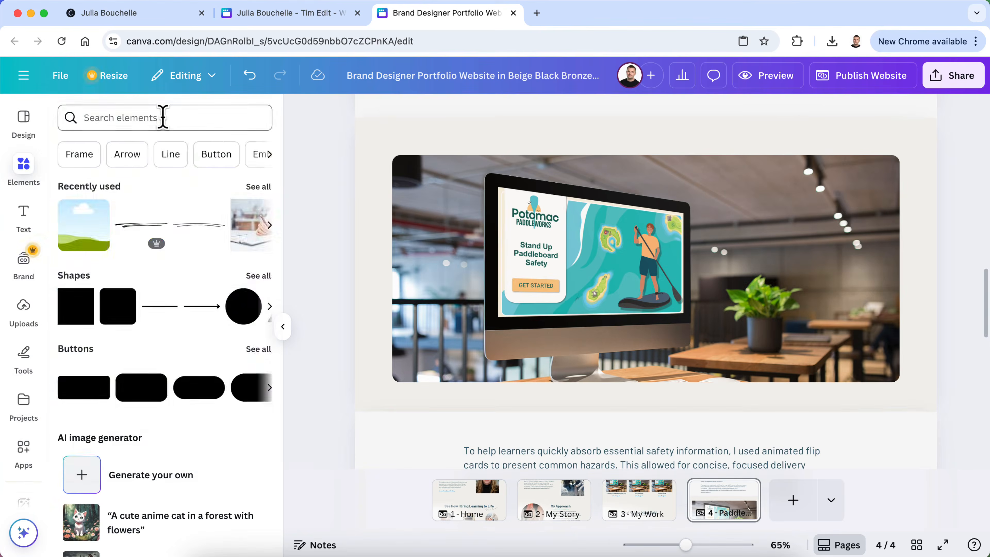
click(161, 113)
text(gal)
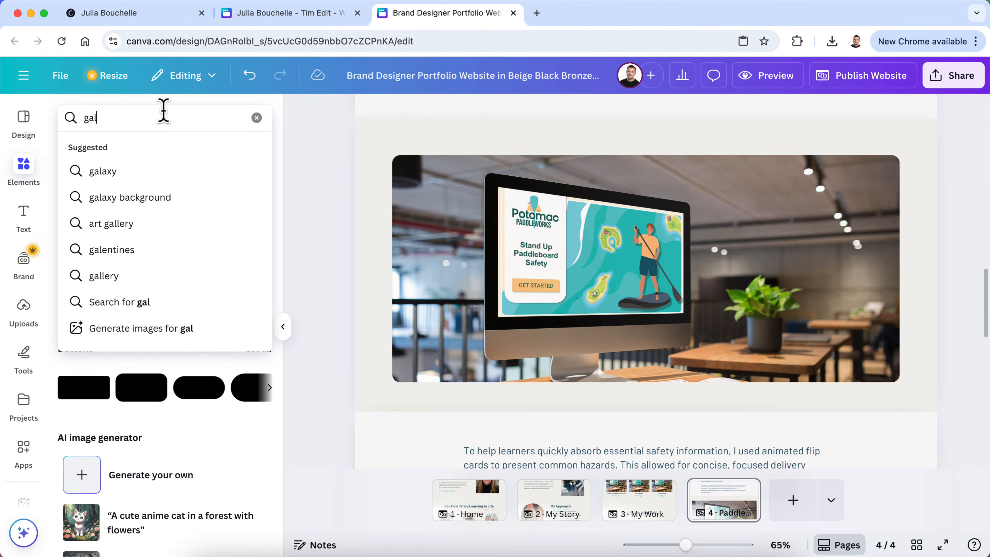
key(BackSpace)
key(BackSpace)
key(BackSpace)
key(BackSpace)
text(image)
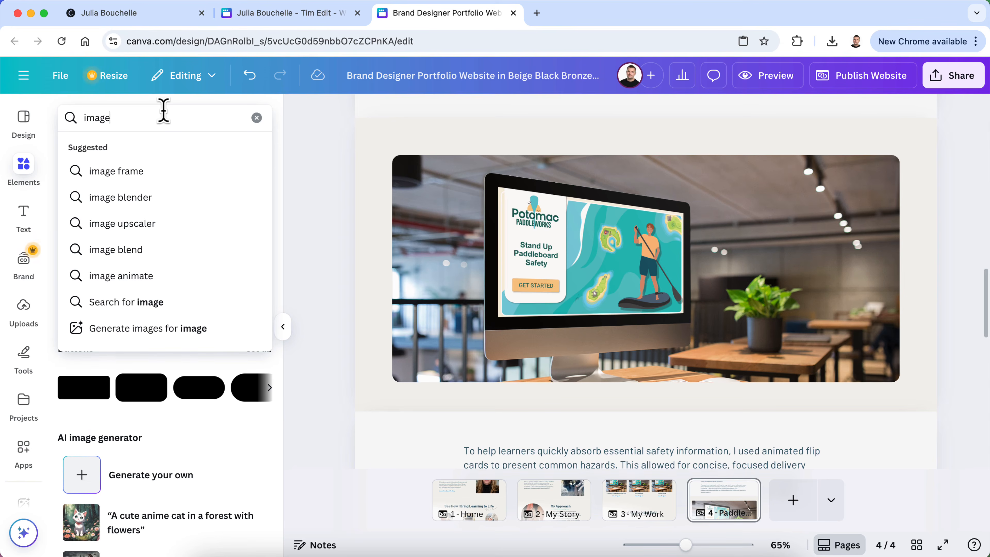
text( gal)
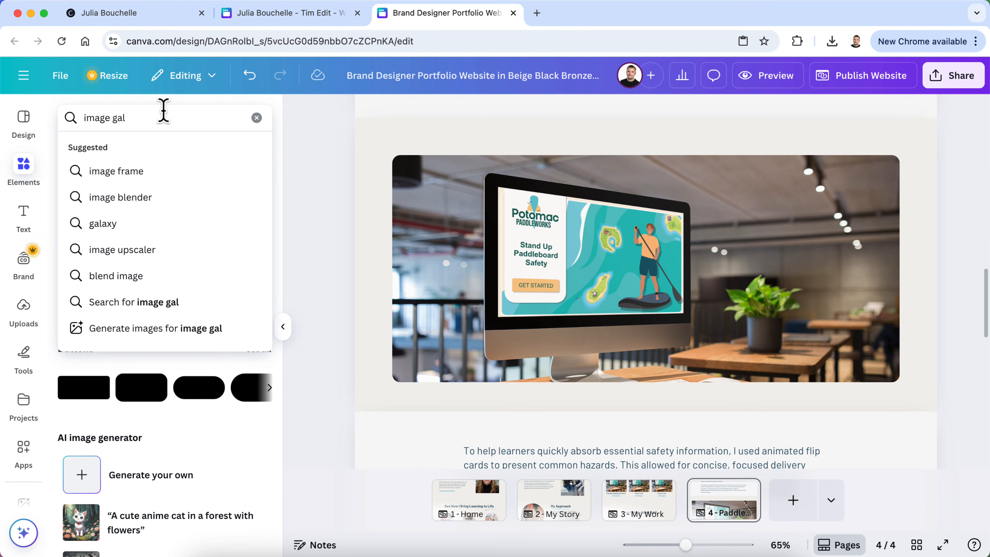
text(lery)
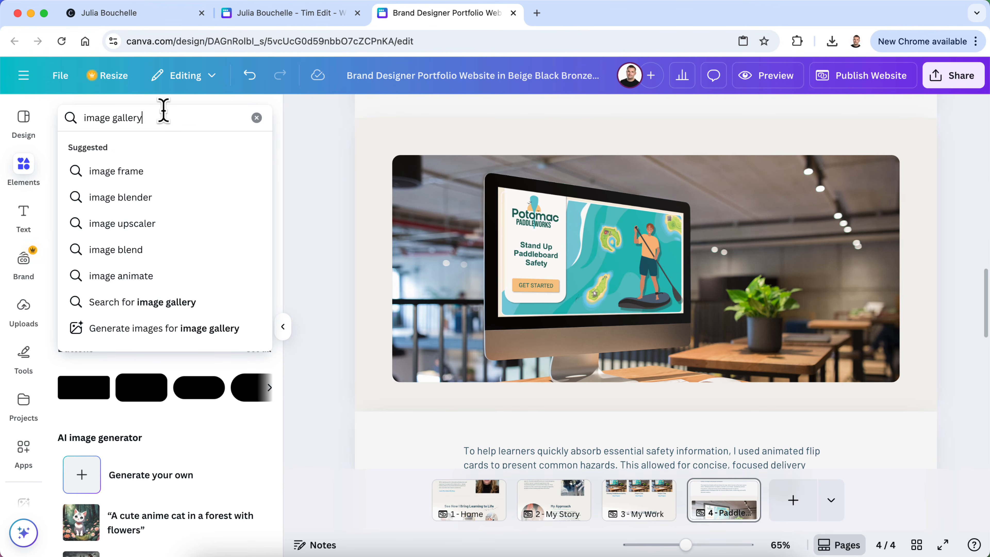
key(Return)
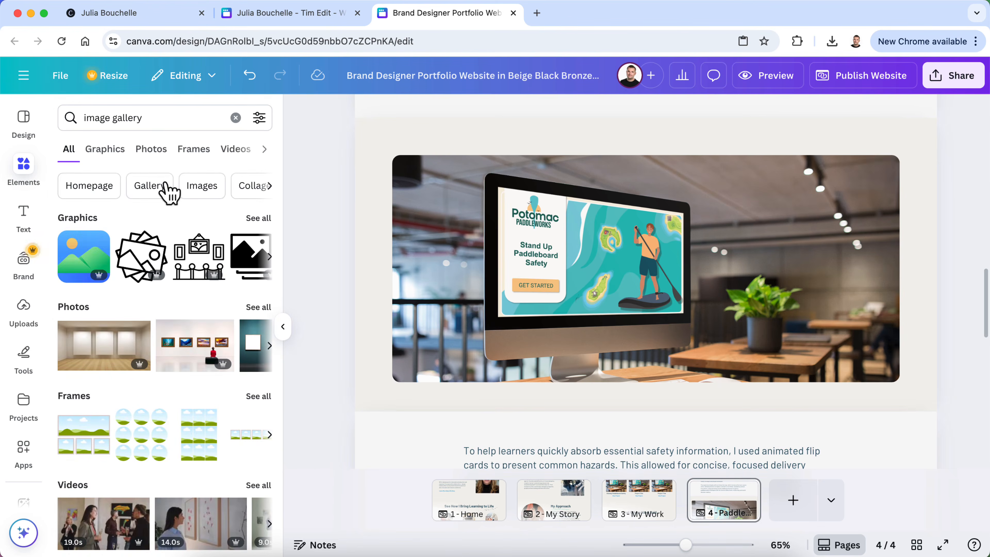
Browse the image gallery results under the Photos, Frames, Videos, Shapes and Mockups filters
scroll(164, 373, down, 1)
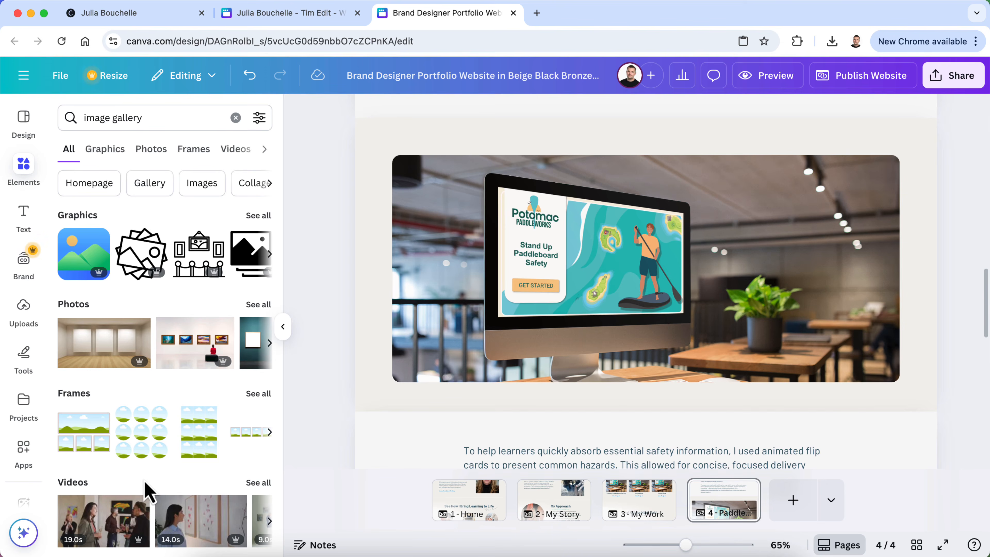
click(31, 177)
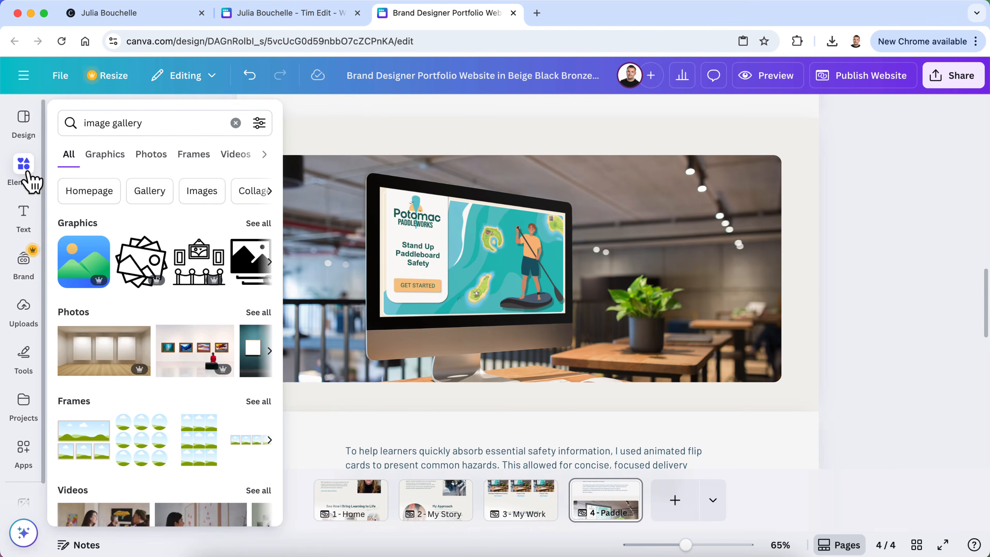
click(151, 156)
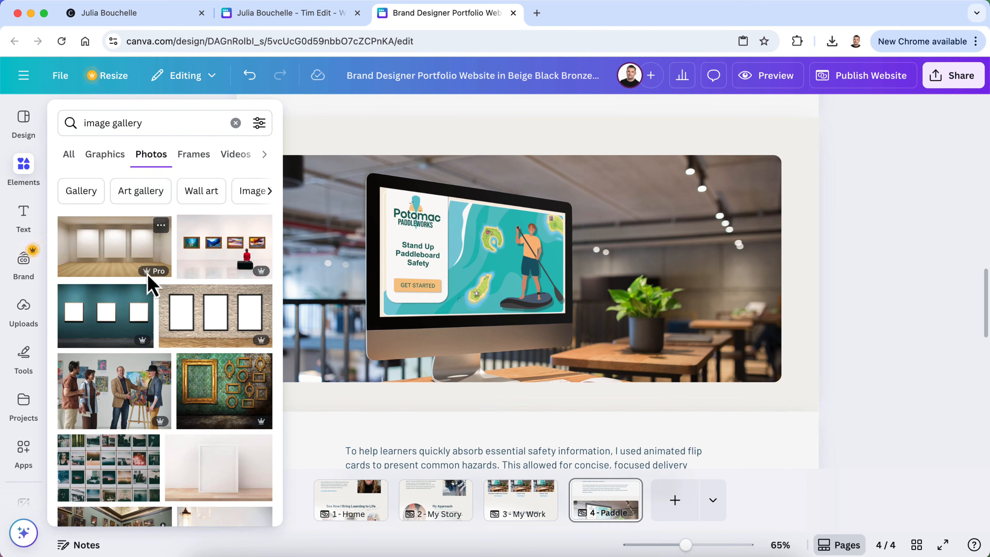
scroll(150, 277, down, 2)
scroll(147, 281, down, 4)
scroll(148, 280, up, 6)
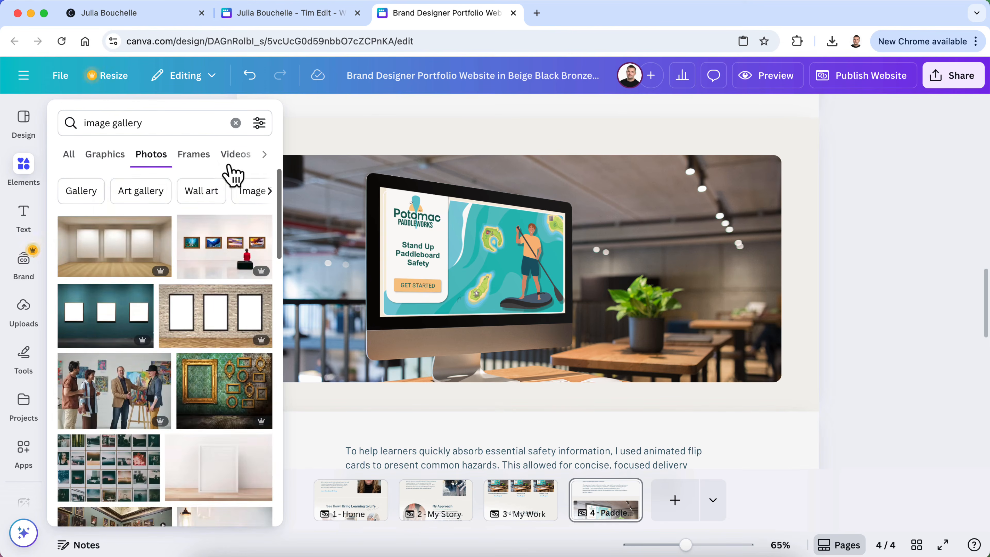
click(203, 156)
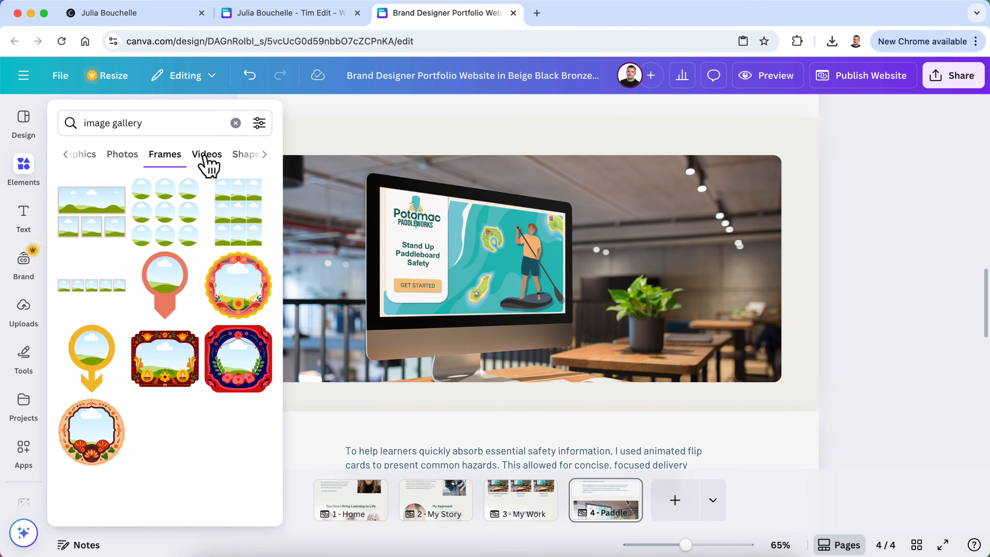
click(206, 155)
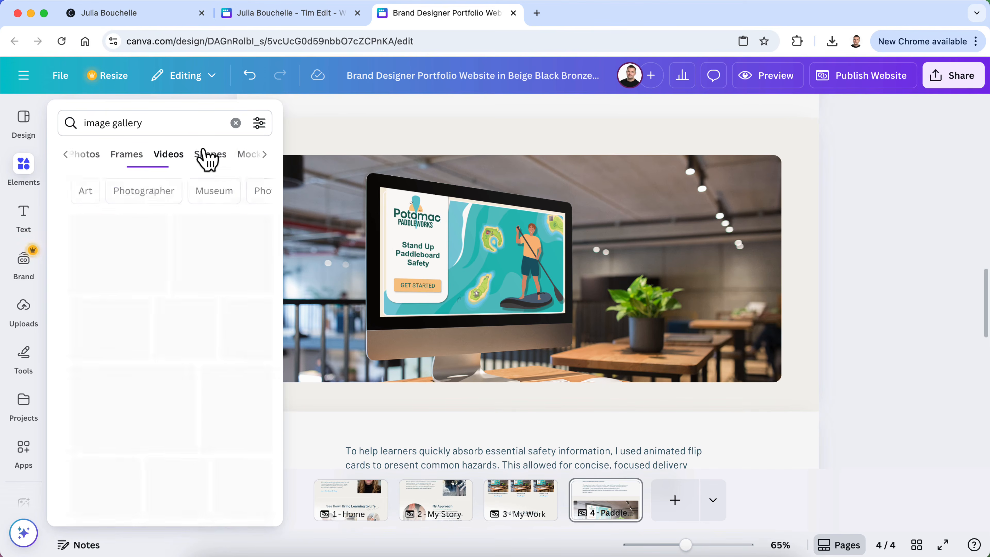
click(206, 156)
click(206, 156)
Clear the search and show all Frame elements
click(234, 122)
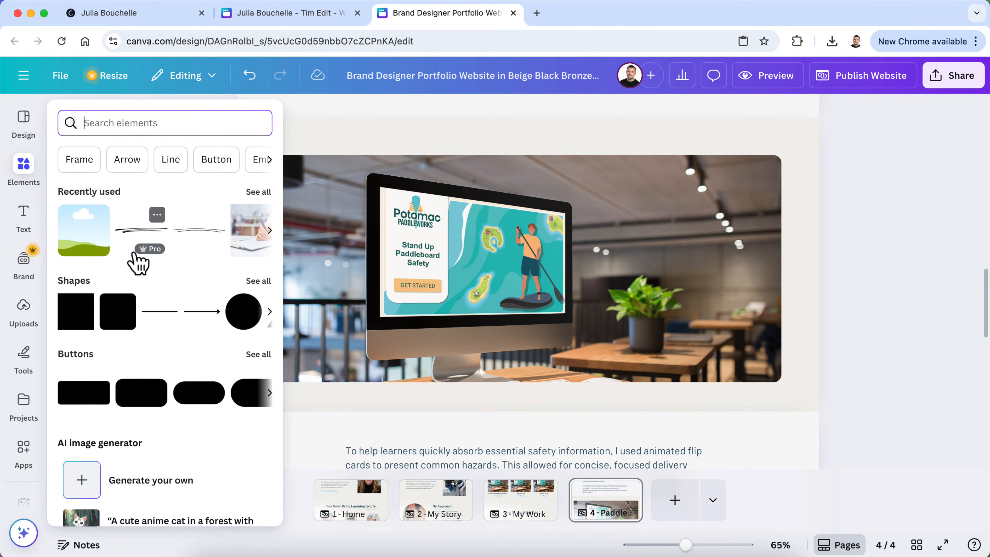
scroll(132, 327, down, 3)
scroll(132, 331, up, 3)
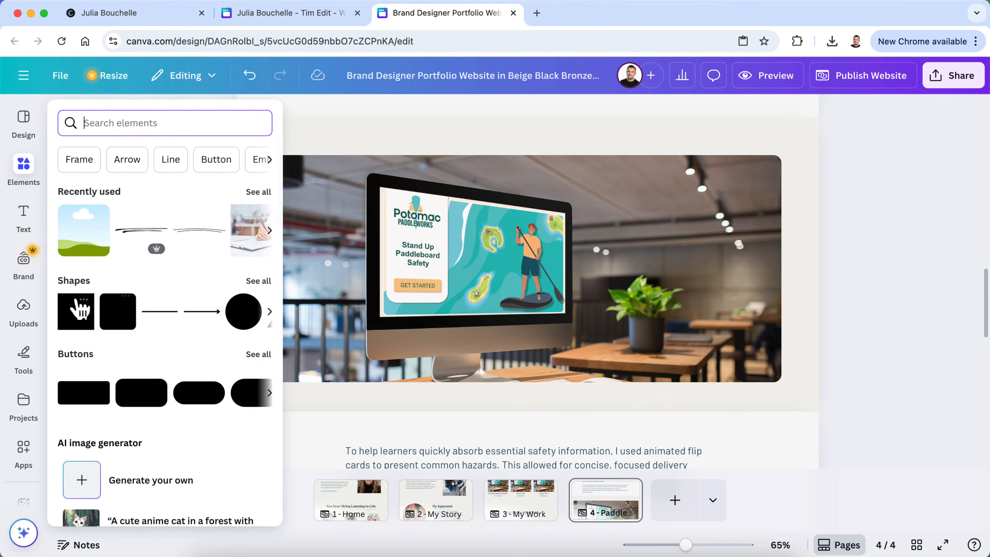
click(92, 168)
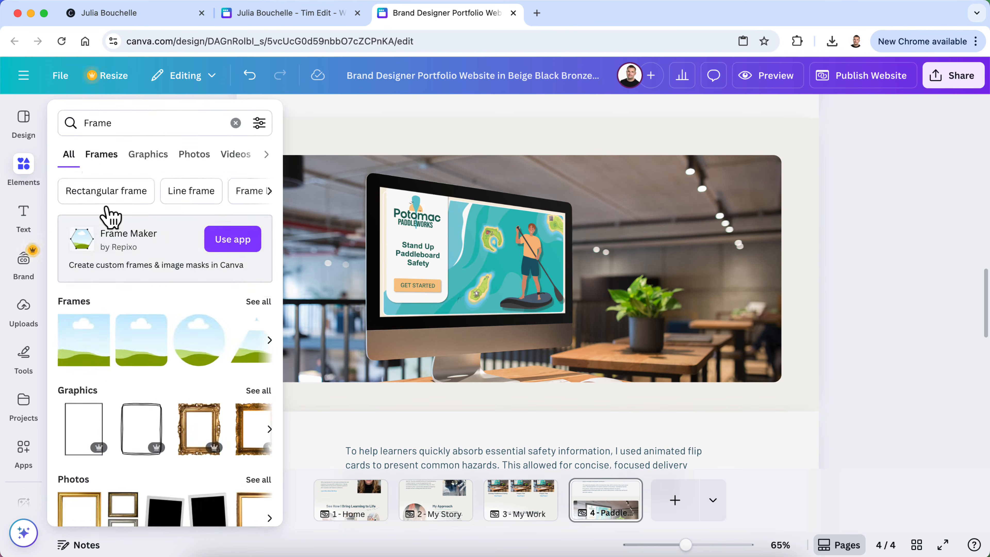
scroll(123, 331, down, 5)
scroll(123, 333, up, 4)
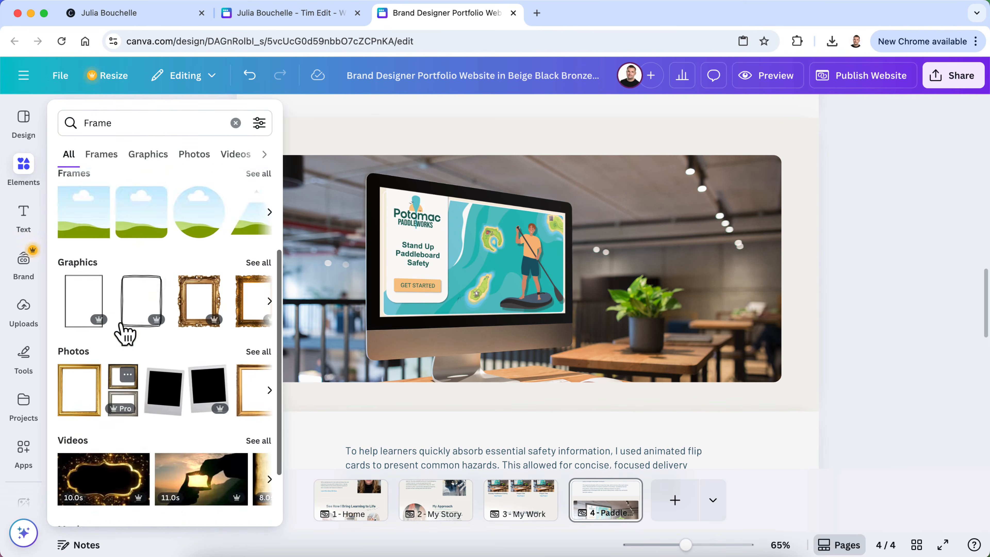
click(258, 239)
scroll(232, 325, down, 10)
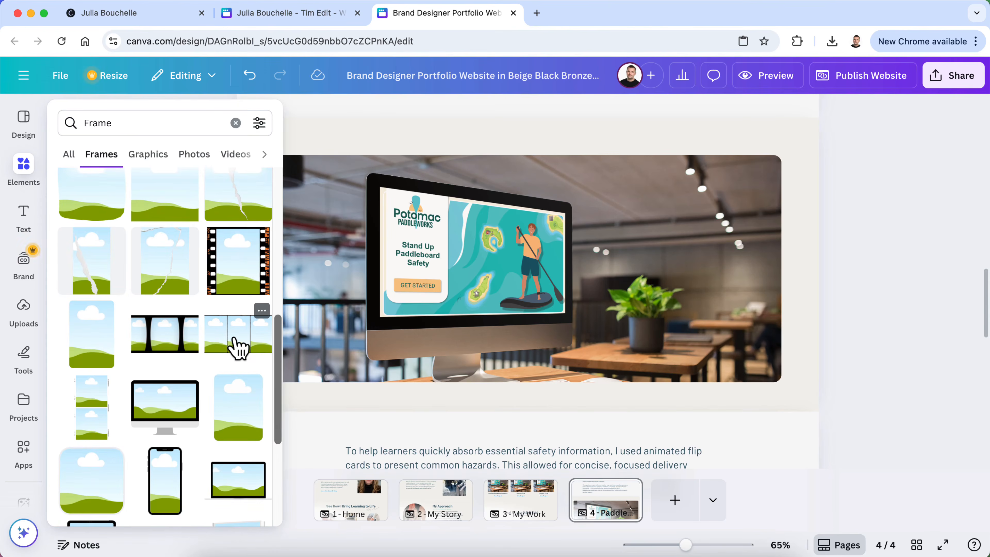
scroll(237, 347, down, 4)
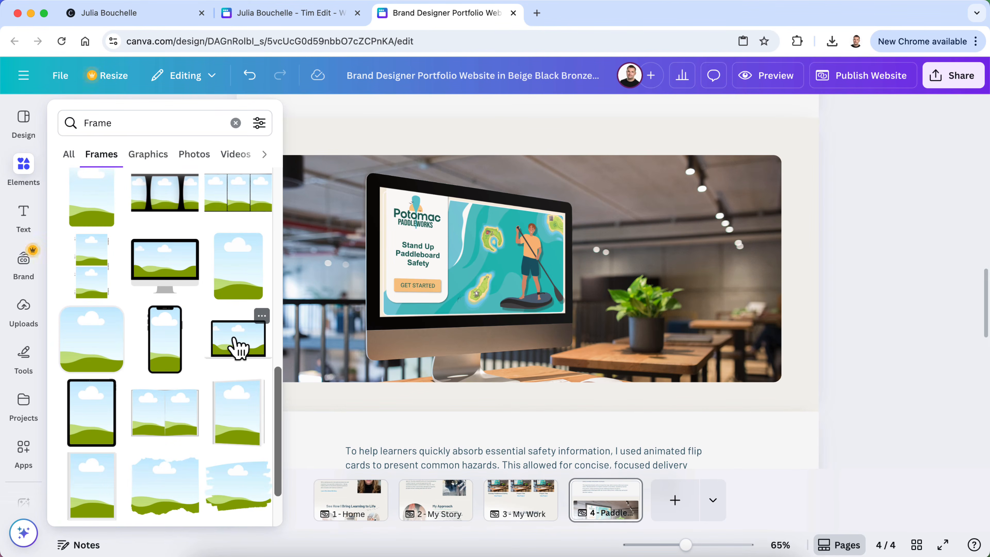
scroll(249, 201, down, 13)
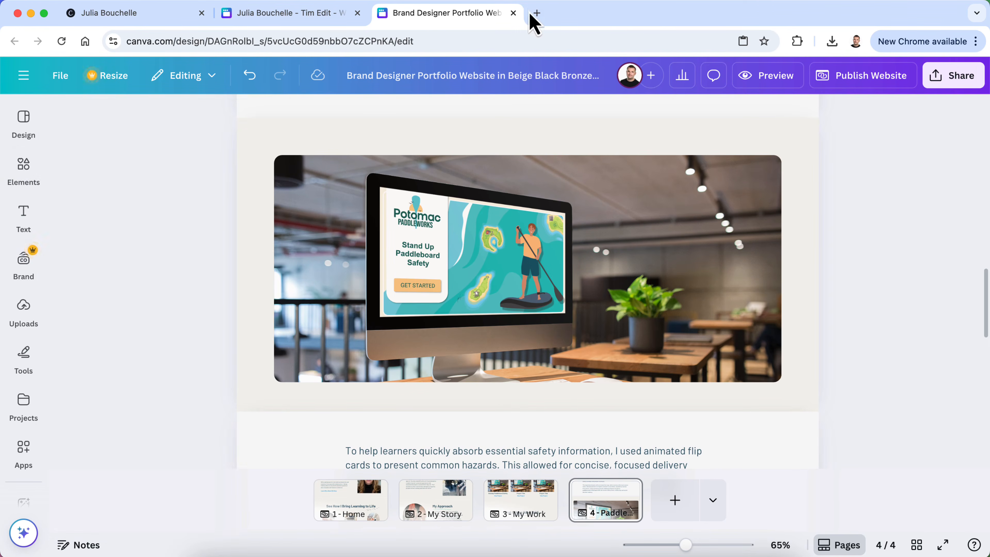
click(536, 14)
text(can you create an interactive image c)
key(BackSpace)
text(gallery)
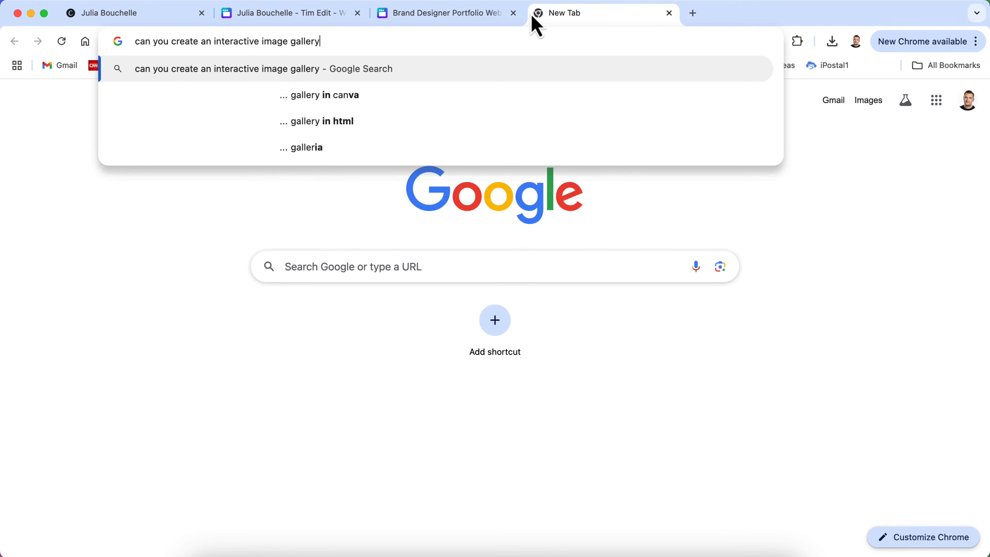
click(487, 95)
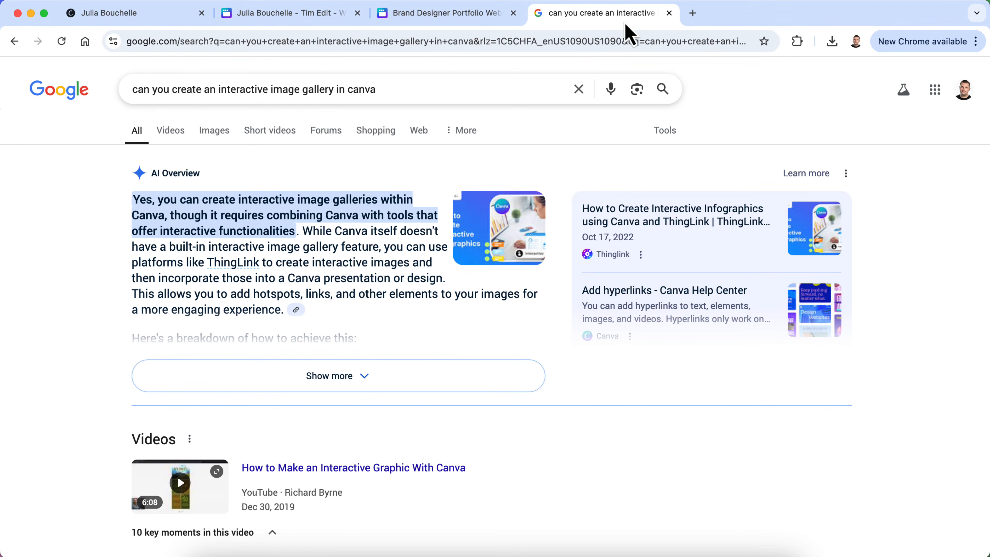
click(669, 13)
Select the monitor mockup image section and move it below the next paragraph
scroll(919, 279, up, 1)
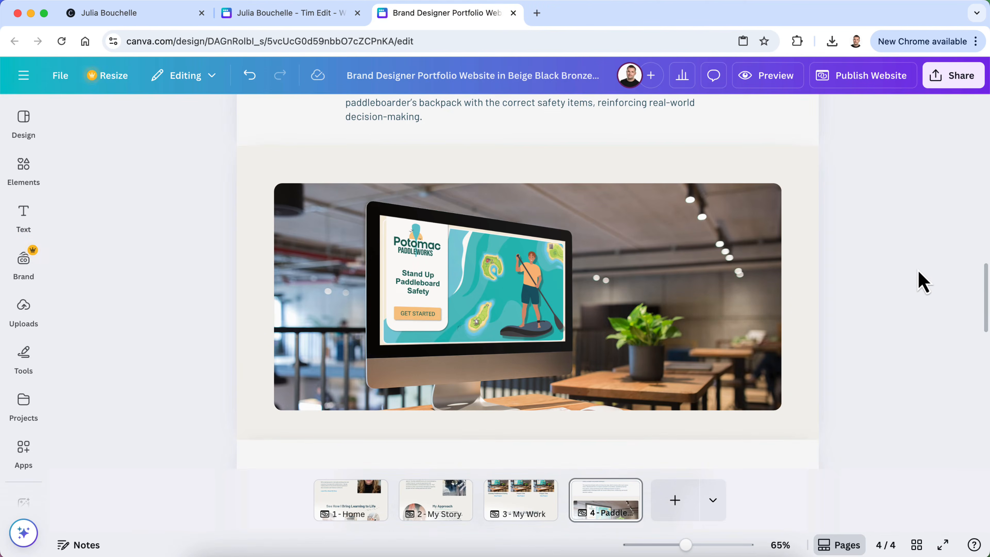
scroll(924, 281, down, 3)
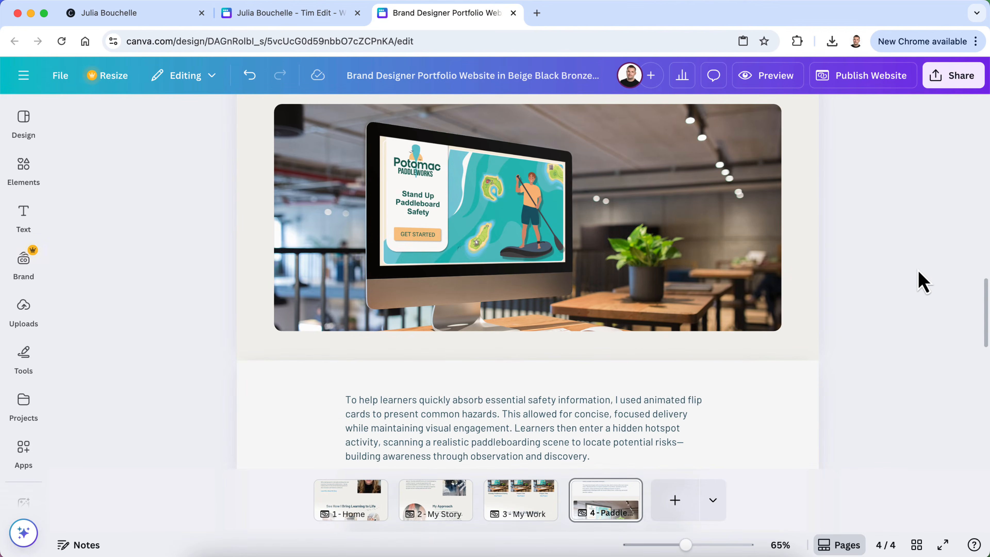
scroll(923, 280, down, 12)
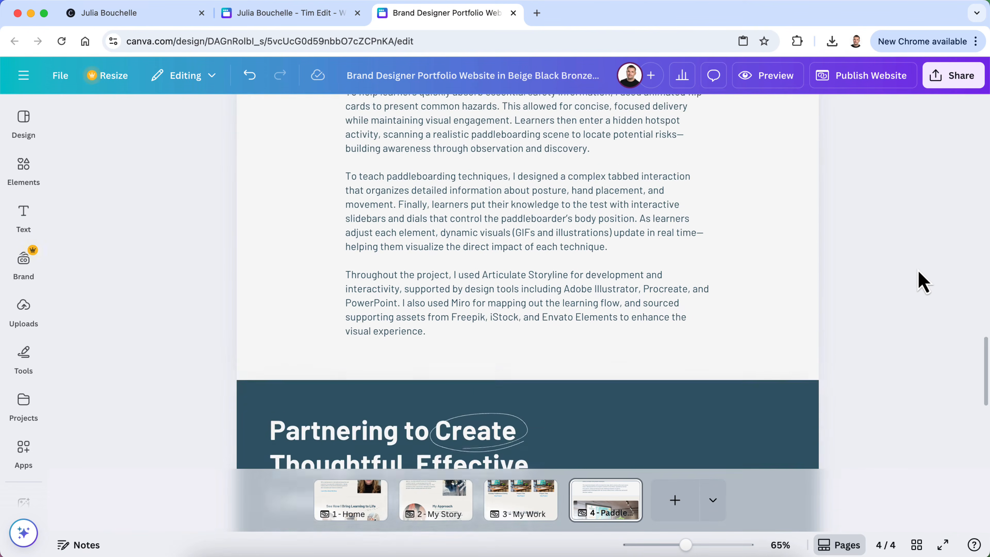
scroll(923, 281, up, 15)
scroll(919, 280, up, 2)
scroll(612, 327, down, 8)
scroll(613, 330, down, 3)
scroll(575, 238, up, 2)
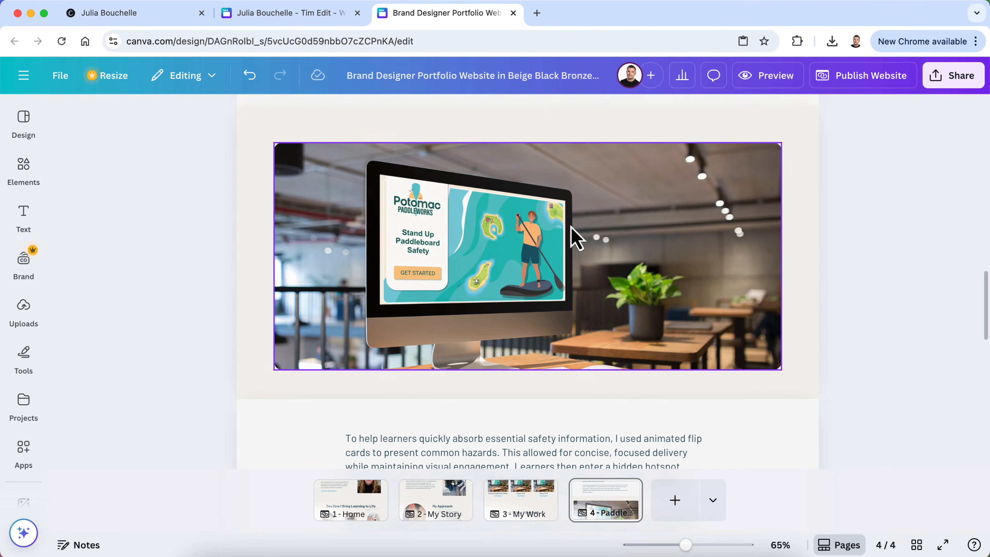
scroll(575, 237, down, 4)
scroll(573, 237, up, 3)
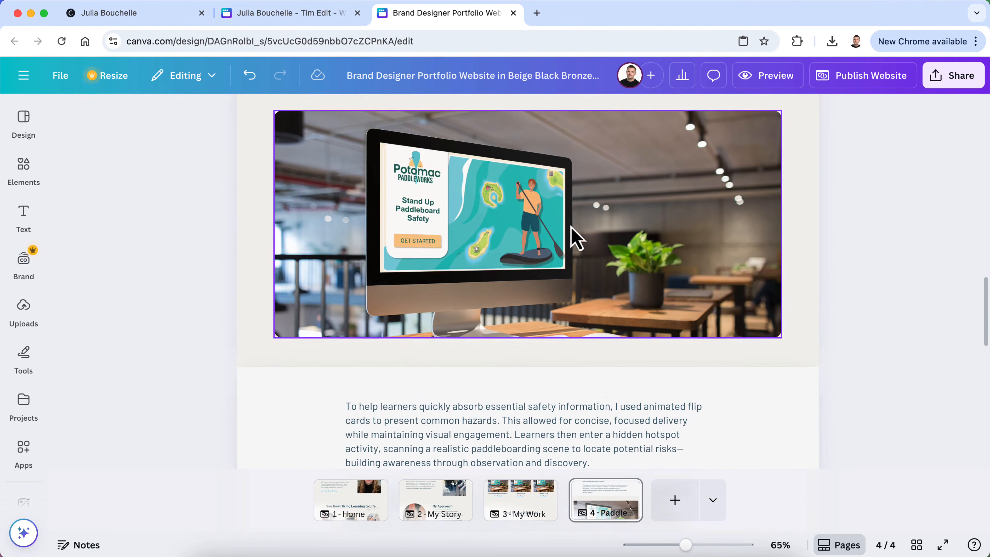
scroll(280, 191, up, 2)
click(256, 195)
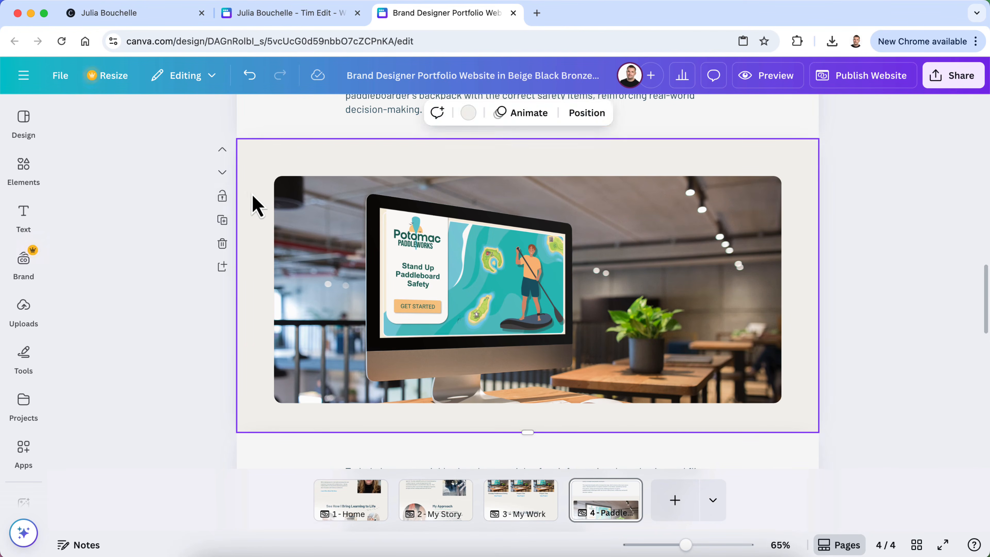
click(222, 173)
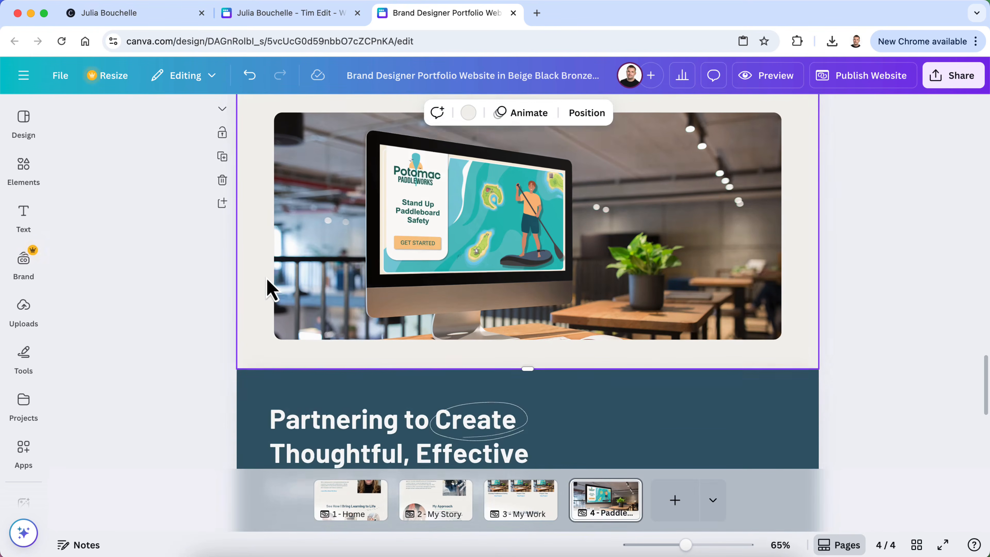
Undo the section move and open Finder on the Personal Photos folder
key(super+z)
scroll(267, 279, up, 1)
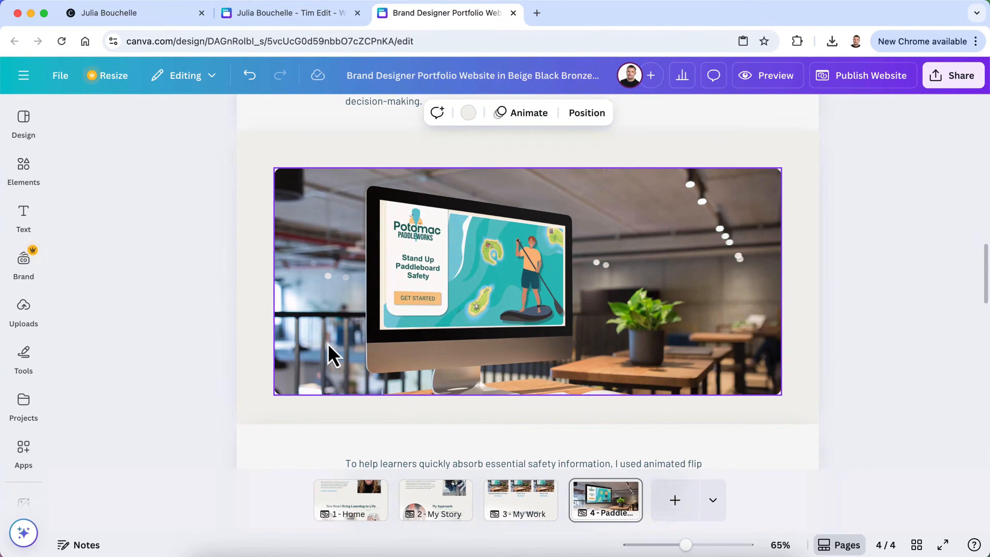
click(213, 552)
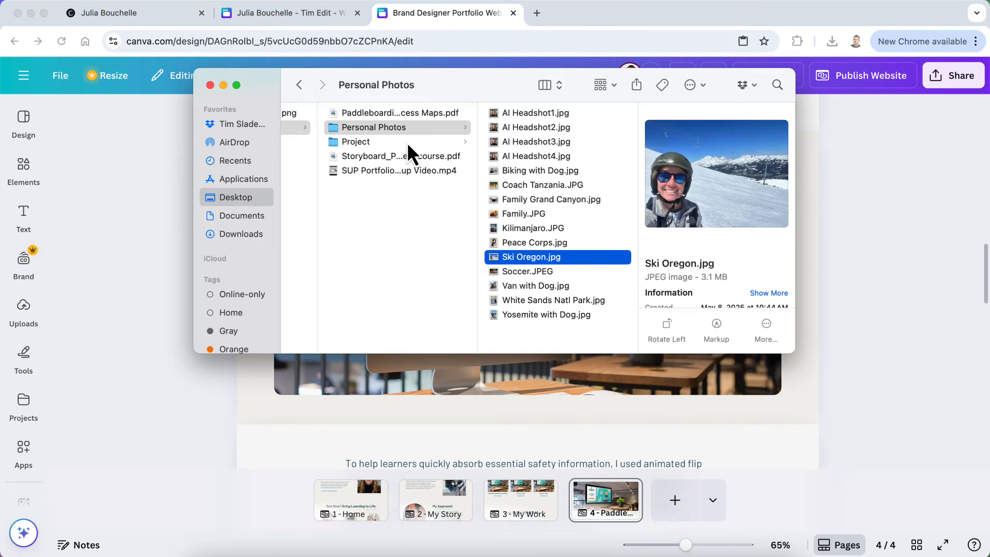
Quick Look Storyboard_Paddleboard Safety course.pdf in Finder and scroll through its pages
click(409, 156)
key(space)
scroll(444, 297, down, 5)
scroll(444, 296, down, 10)
key(space)
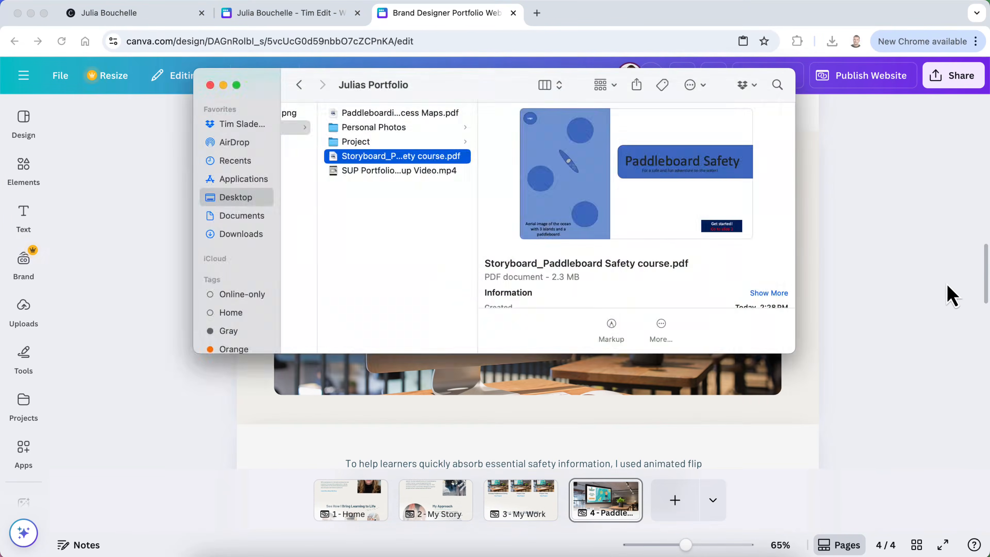
Upload Storyboard_Paddleboard Safety course.pdf into Canva through Uploads > Upload files
click(916, 279)
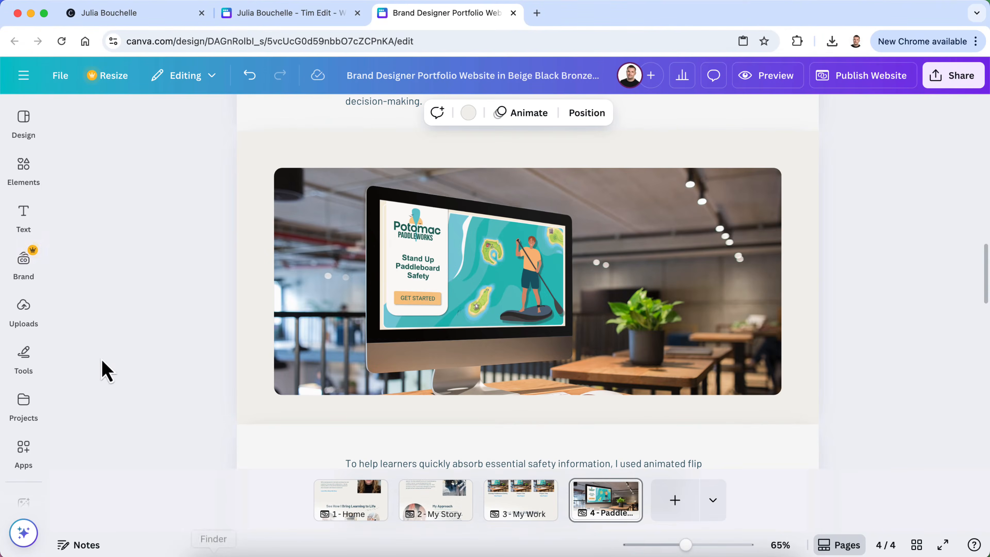
click(26, 314)
click(132, 163)
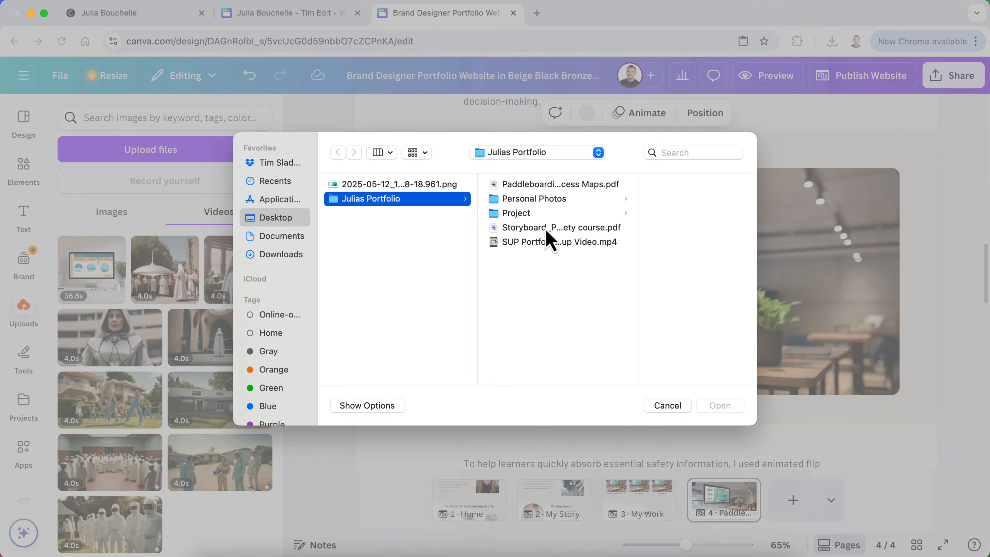
click(546, 229)
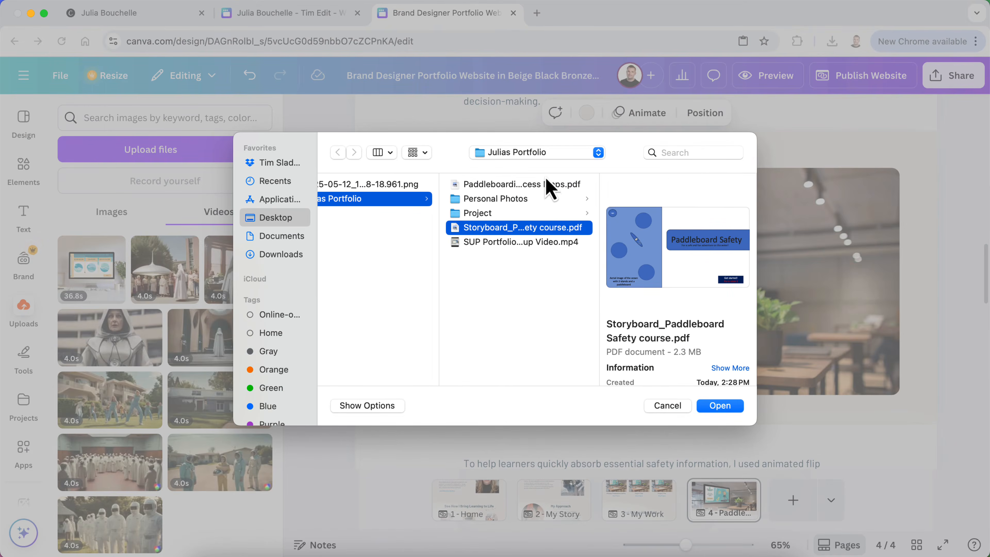
click(546, 186)
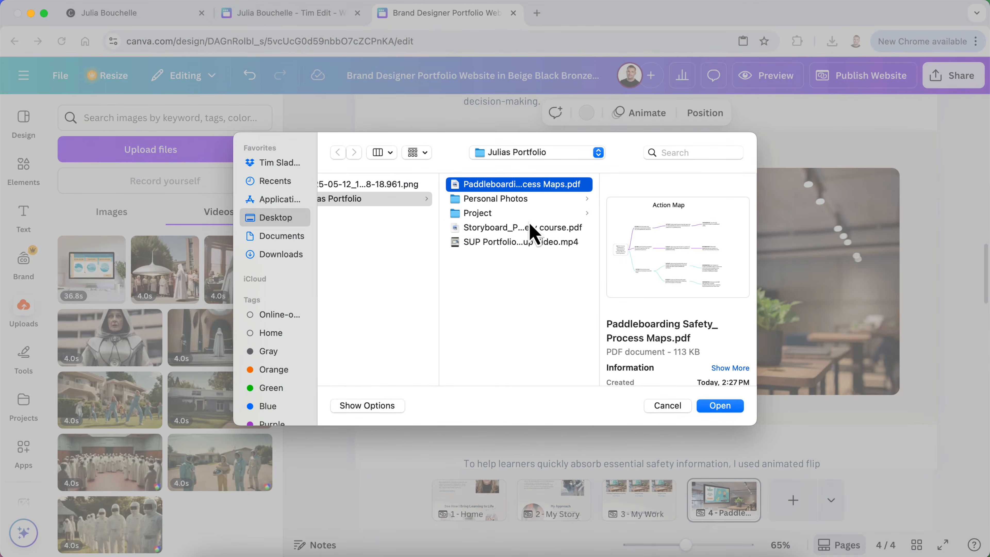
click(535, 230)
click(719, 408)
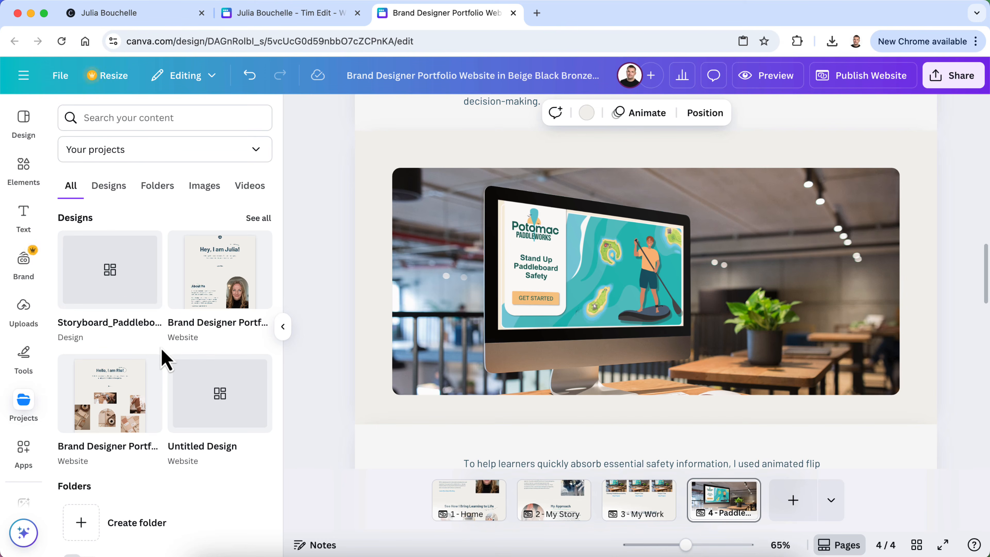
drag(110, 289, 477, 265)
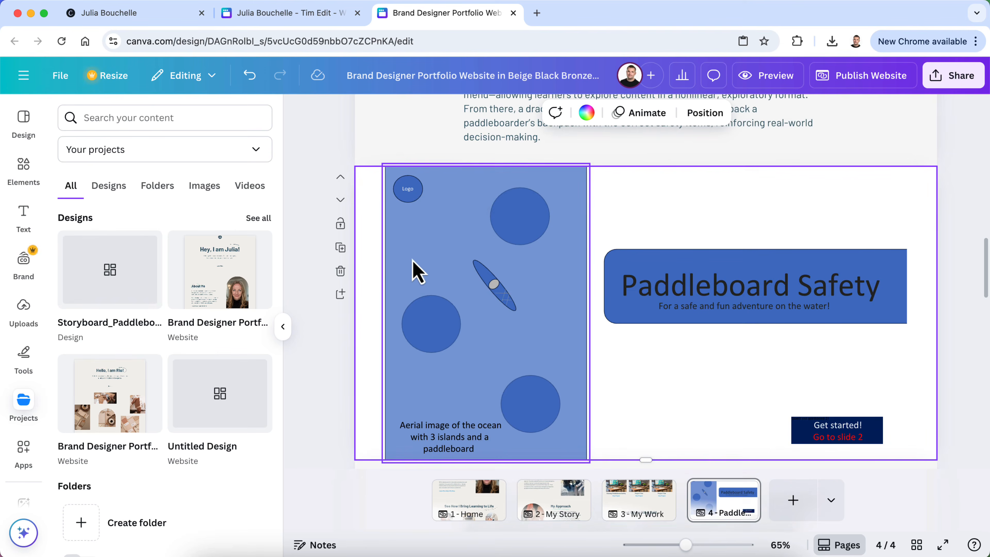
click(337, 370)
scroll(473, 364, down, 3)
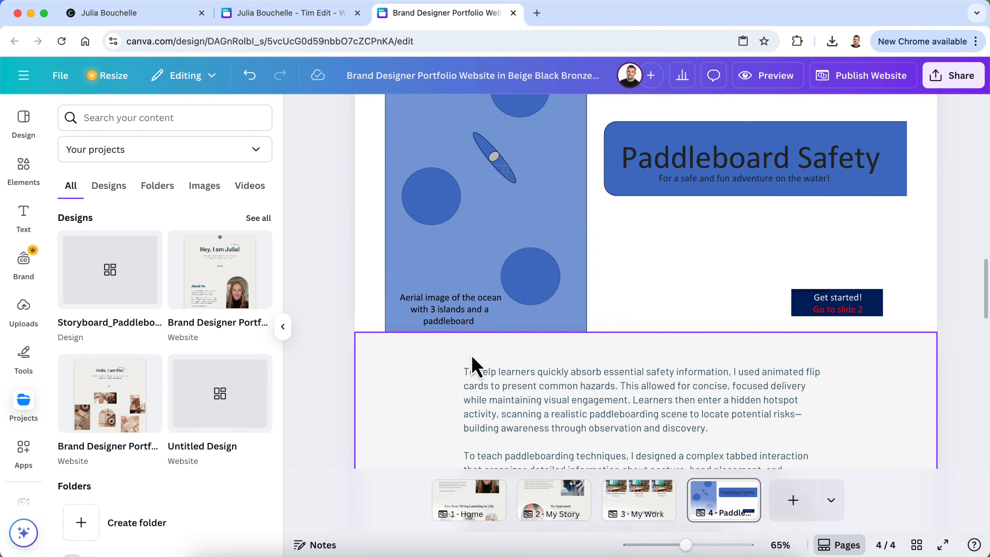
scroll(473, 364, up, 4)
click(763, 76)
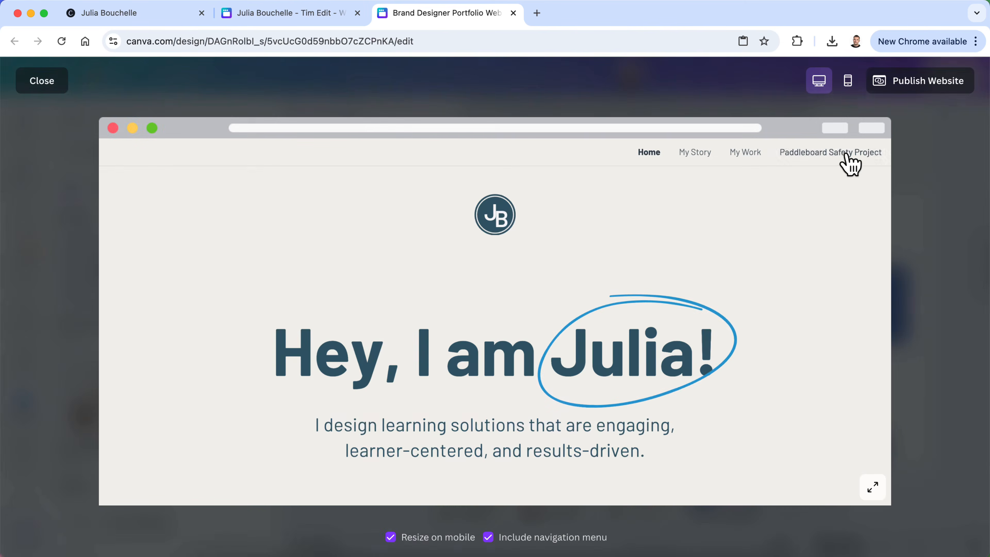
click(849, 152)
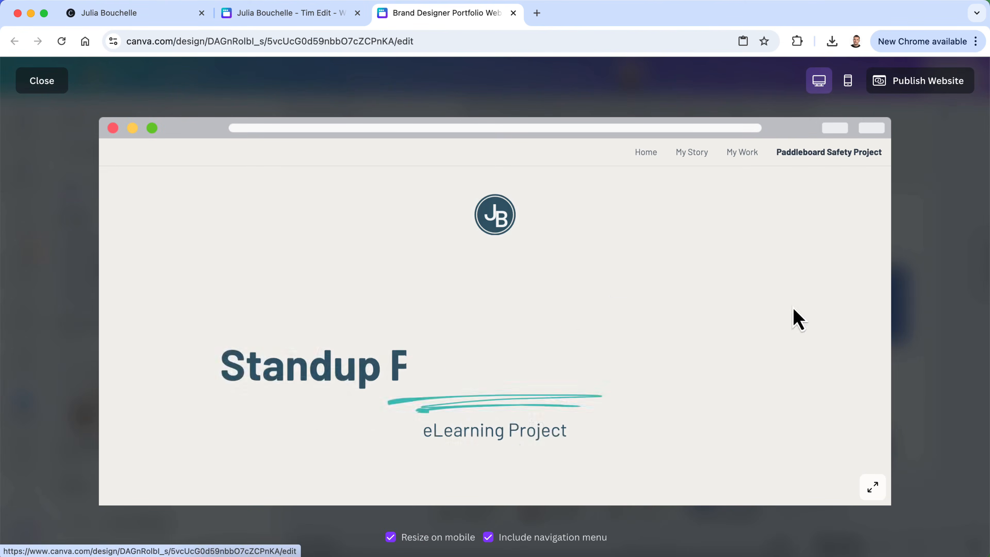
scroll(795, 332, down, 15)
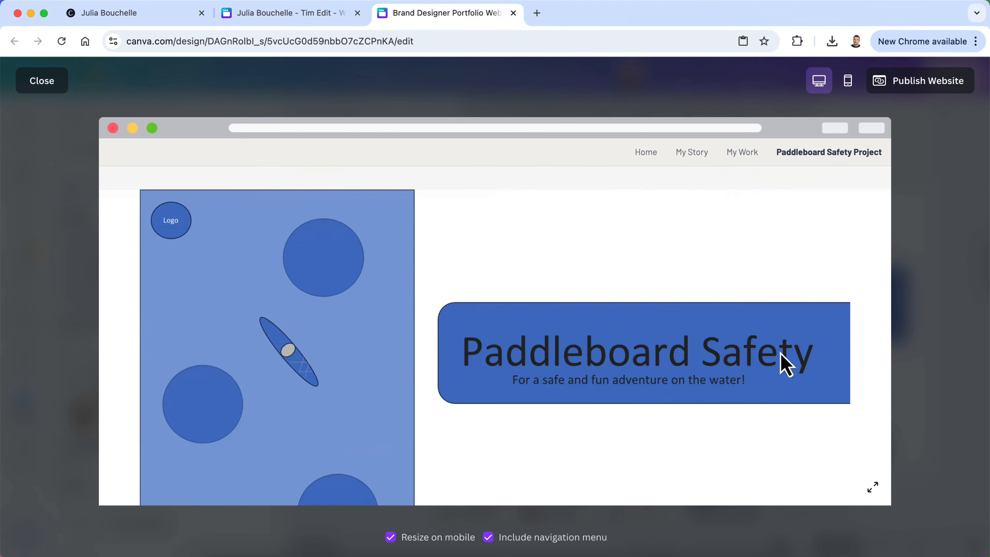
scroll(784, 364, down, 5)
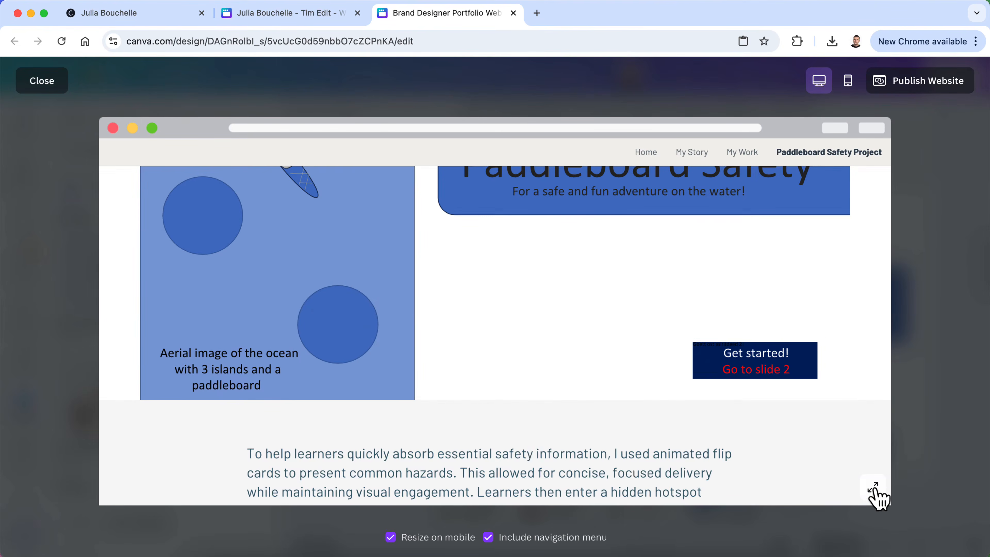
scroll(795, 295, up, 5)
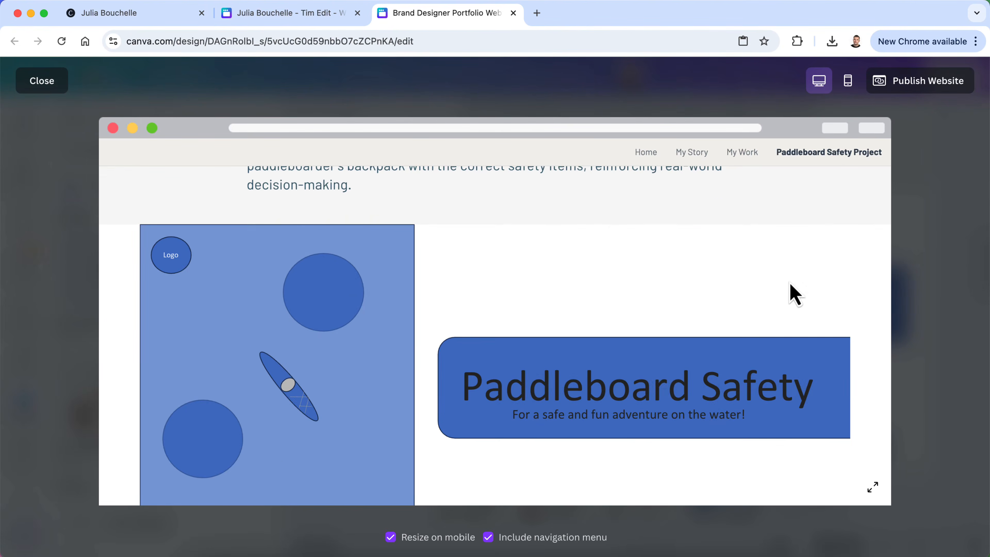
click(54, 83)
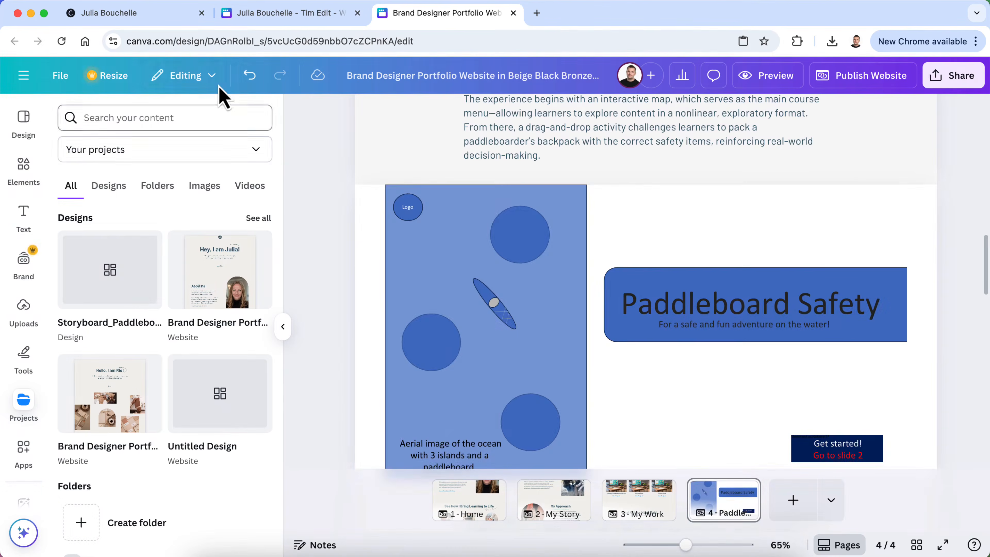
click(252, 76)
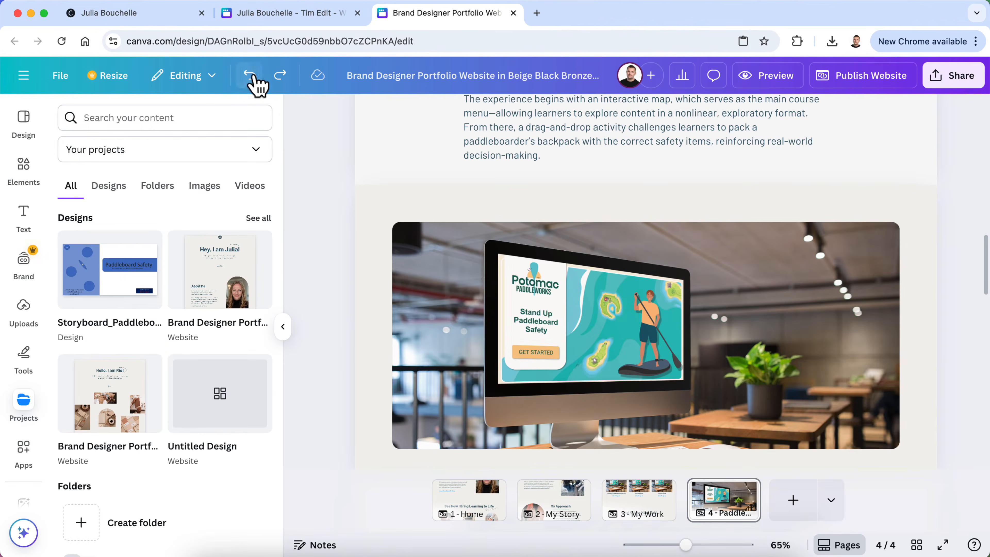
Hide the projects side panel and scroll through the Paddleboard Safety page
click(282, 326)
scroll(316, 359, down, 4)
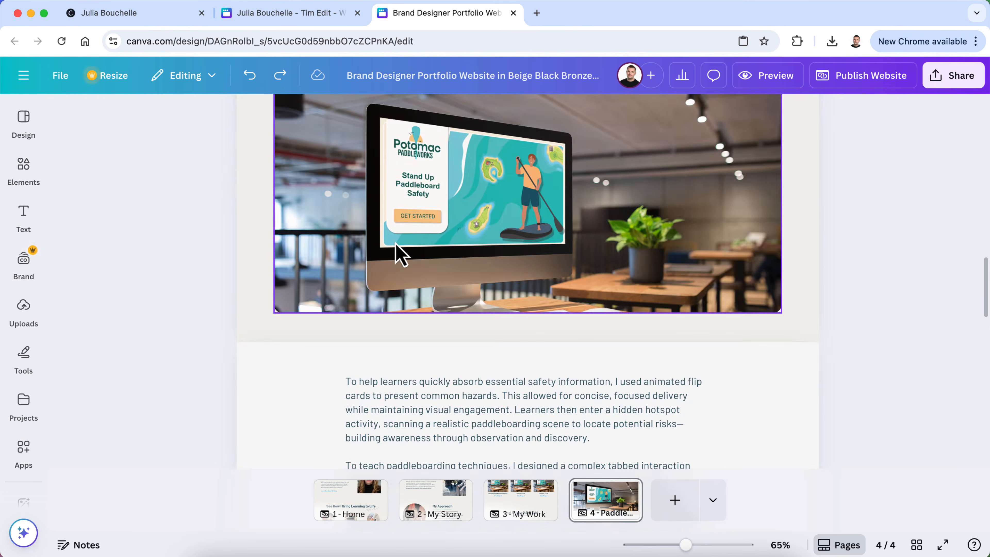
scroll(541, 158, up, 3)
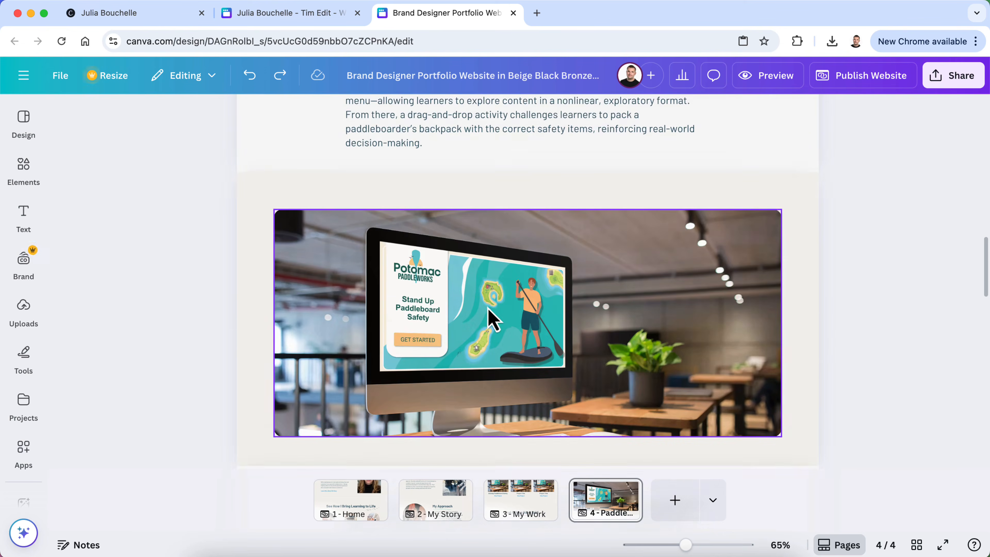
scroll(489, 310, down, 15)
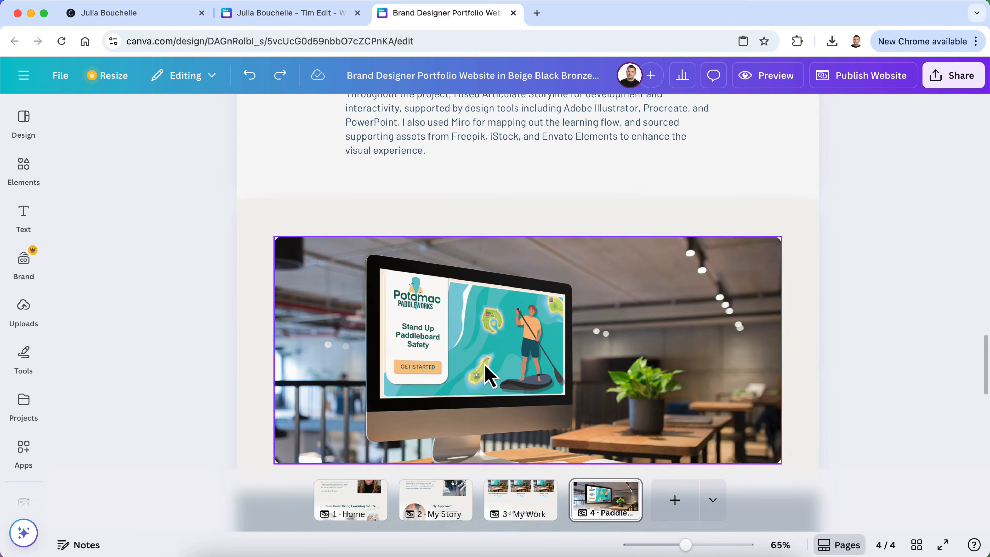
scroll(484, 362, down, 2)
scroll(483, 365, up, 15)
scroll(483, 366, up, 15)
scroll(483, 366, up, 5)
scroll(483, 366, down, 9)
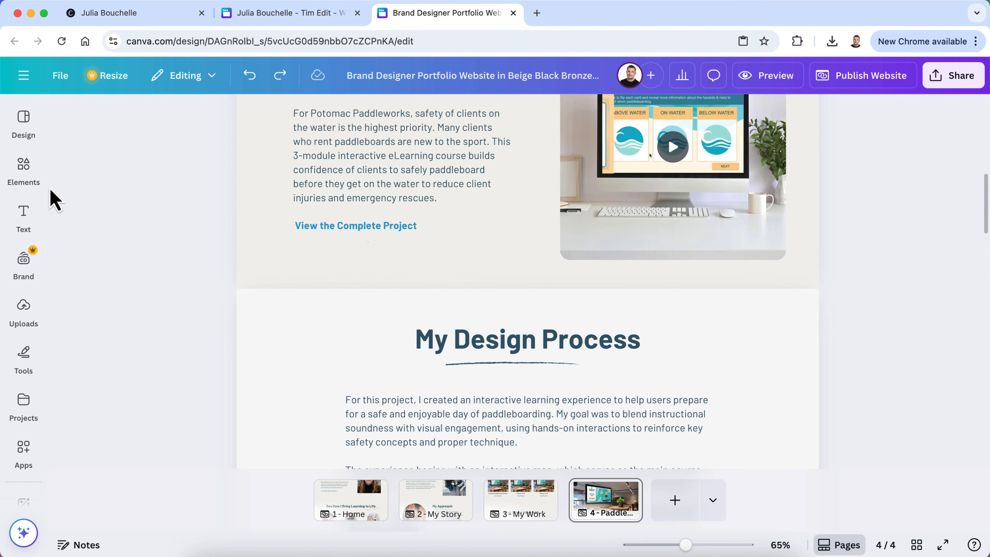
Show the portfolio template's page layouts in the Design panel
click(26, 170)
click(26, 122)
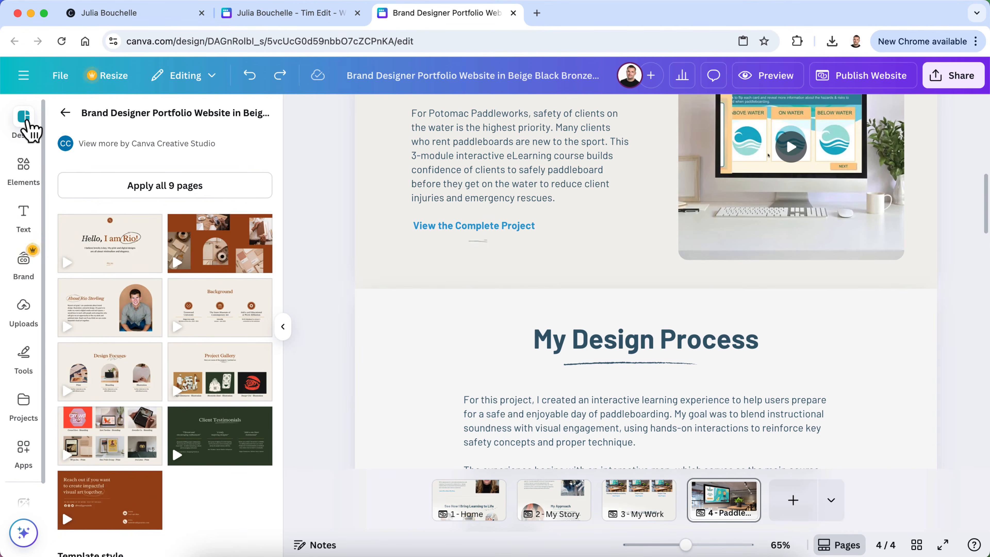
scroll(66, 292, down, 3)
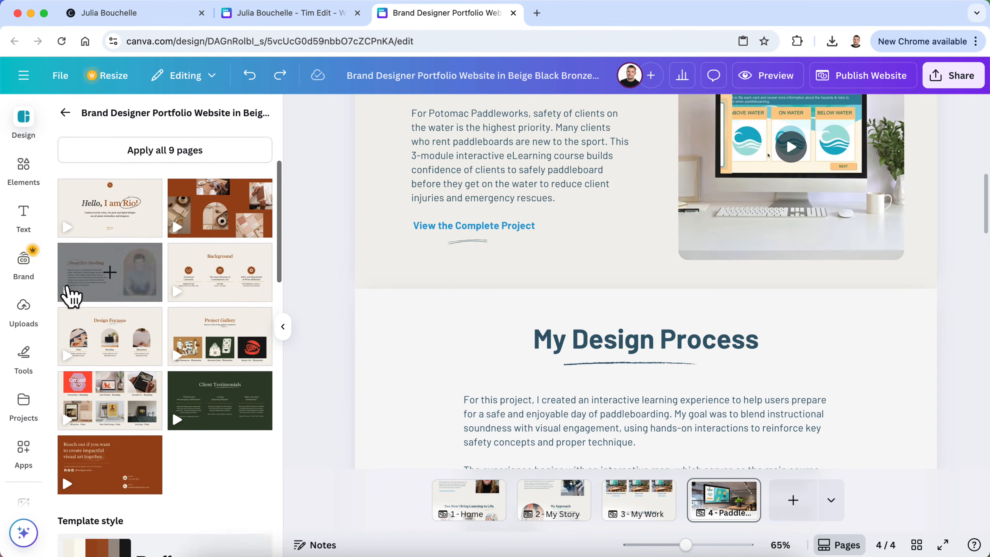
scroll(66, 291, up, 3)
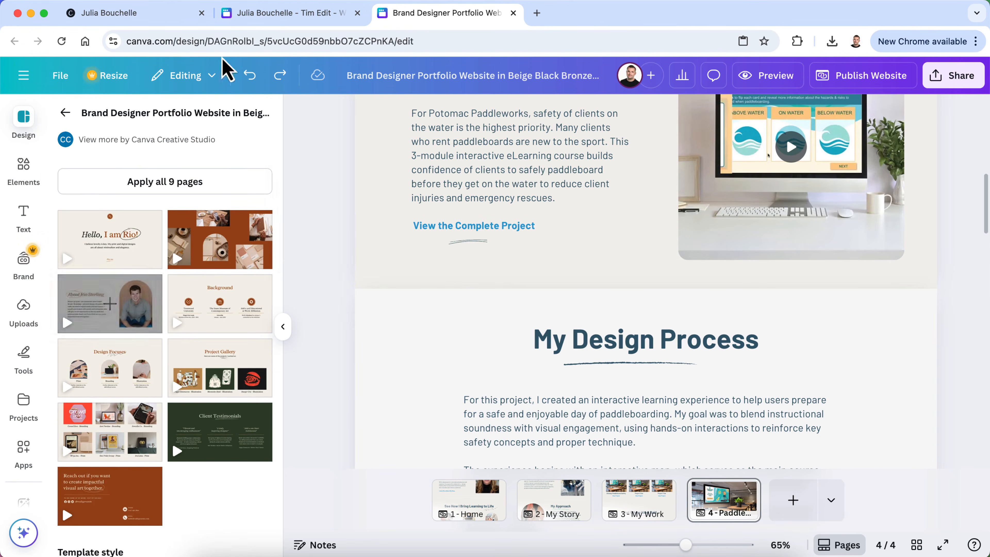
Glance at the other portfolio design, then return to the Brand Designer Portfolio tab
click(298, 14)
scroll(165, 247, up, 2)
scroll(166, 248, up, 2)
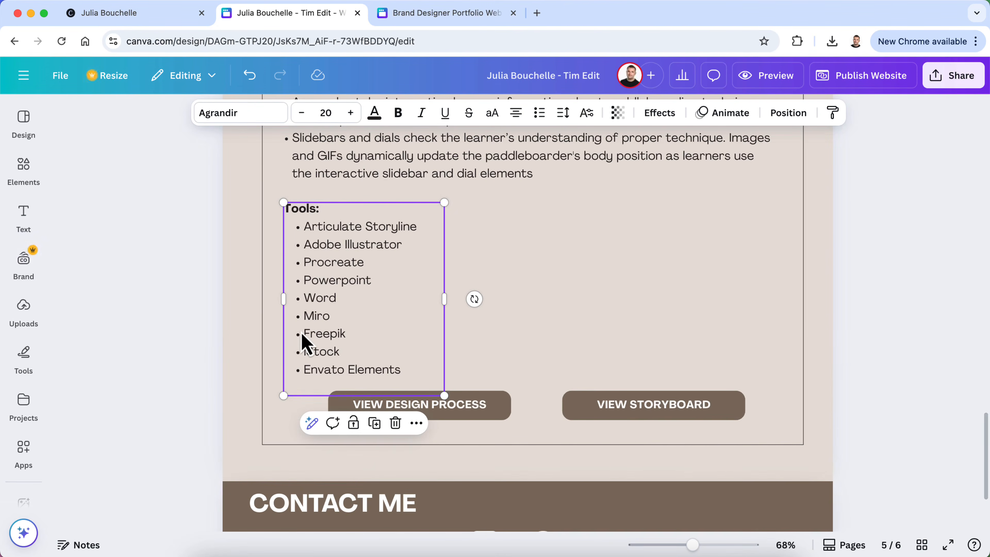
scroll(254, 288, up, 2)
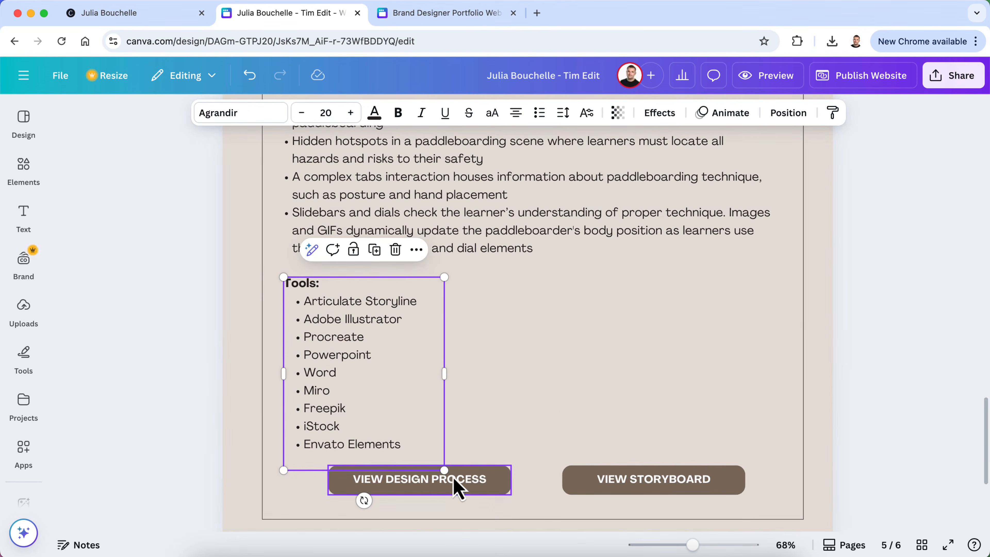
click(426, 13)
scroll(458, 354, down, 10)
Drag the monitor image section's bottom edge down to make it taller
scroll(459, 354, down, 2)
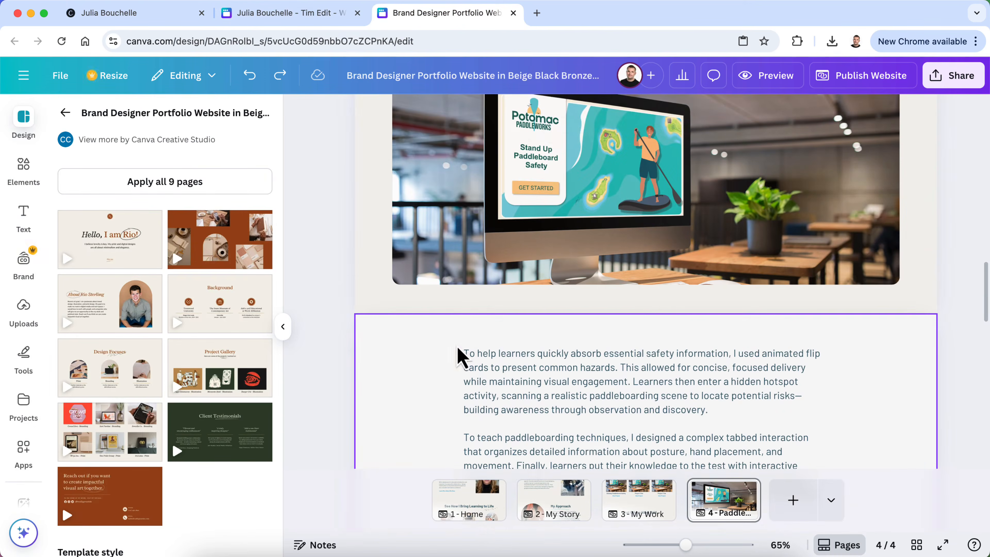
click(666, 310)
drag(647, 312, 652, 353)
Copy the View the Complete Project link together with its underline
scroll(647, 345, up, 15)
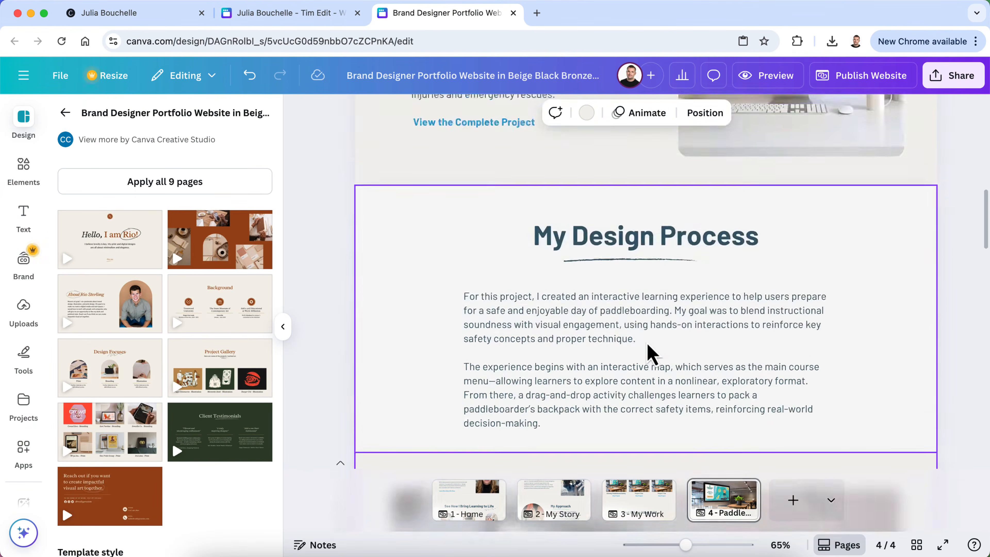
click(470, 300)
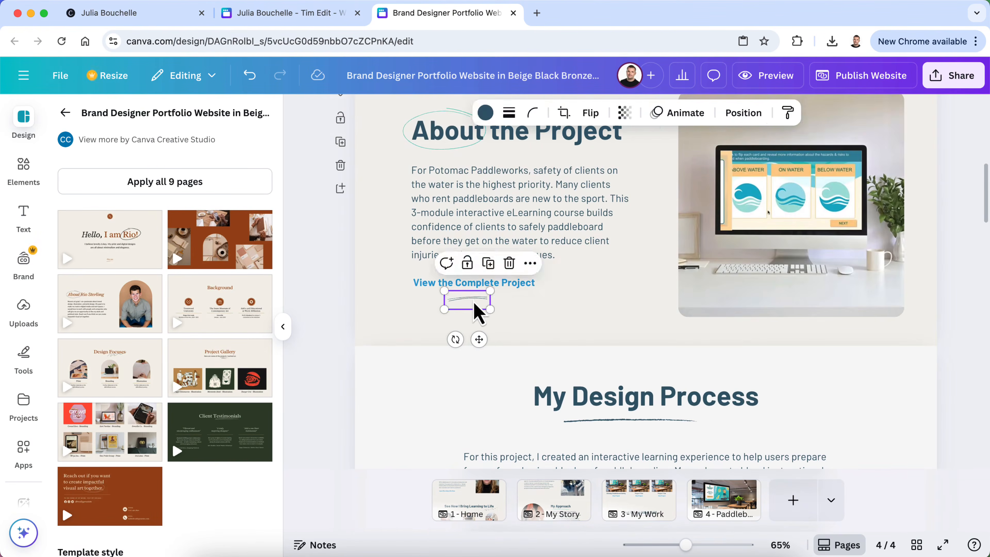
shift+click(522, 288)
right_click(522, 289)
click(561, 241)
Paste the copied link and underline beneath the monitor image
scroll(546, 403, down, 15)
scroll(627, 133, up, 3)
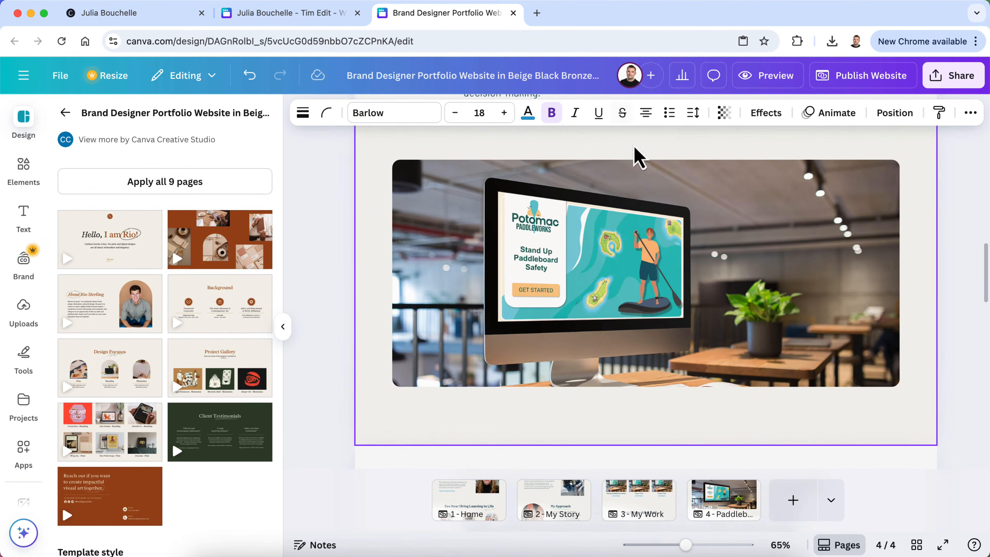
scroll(747, 309, down, 2)
click(968, 353)
key(super+v)
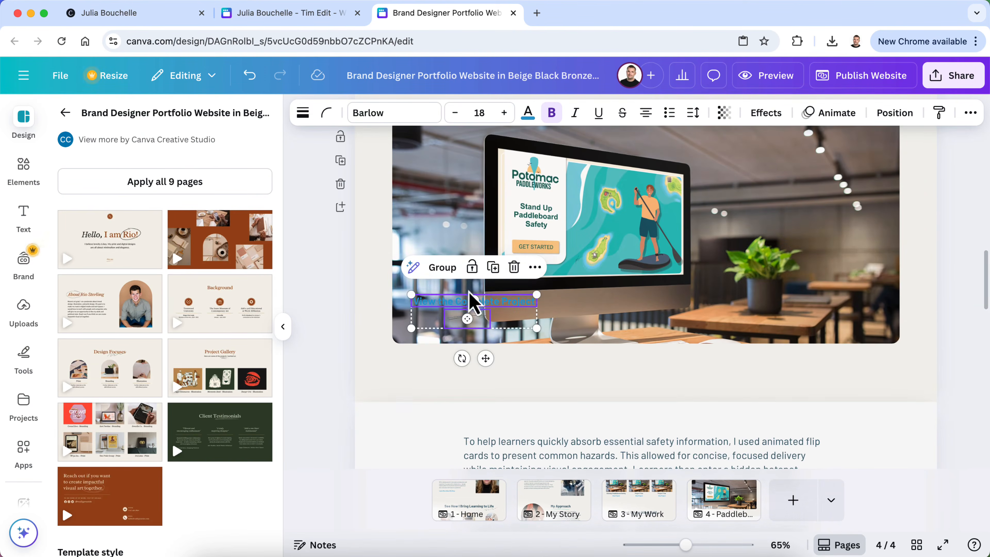
drag(504, 309, 678, 366)
click(943, 387)
Retype the pasted link as 'View the Storyboard' and make it bold
double_click(649, 363)
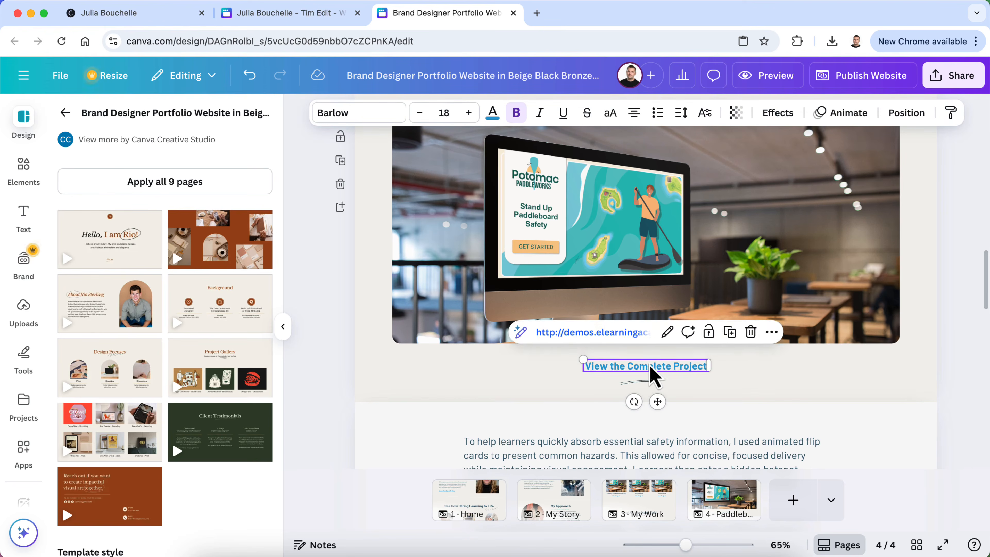
text(View the Storyboard)
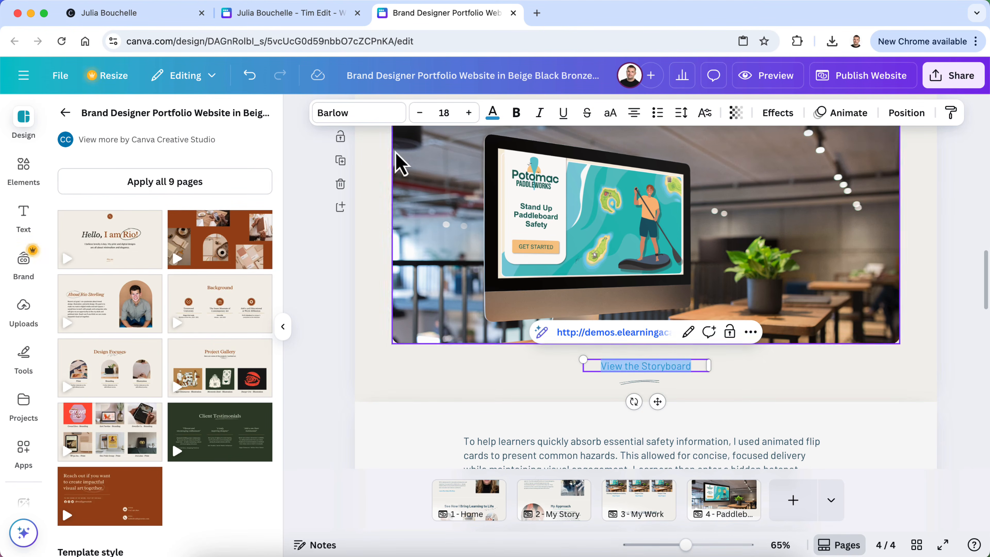
key(ctrl+a)
click(516, 113)
click(337, 367)
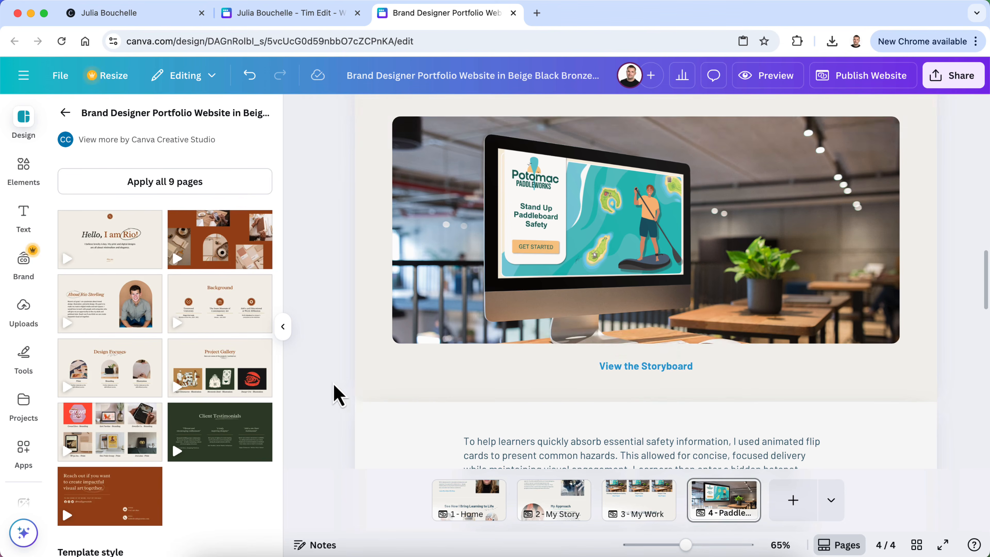
scroll(335, 386, down, 10)
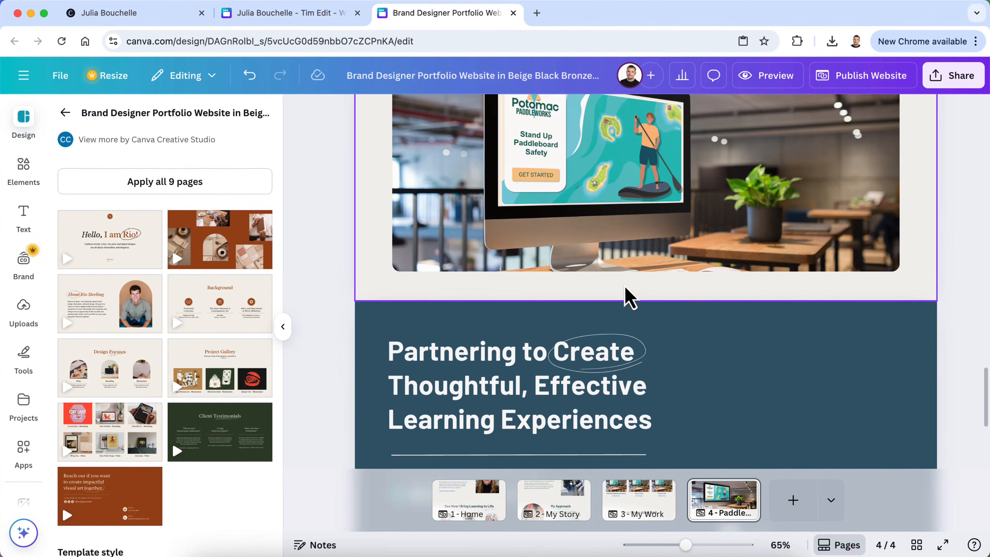
Extend the monitor image section downward
click(639, 296)
drag(648, 297, 647, 342)
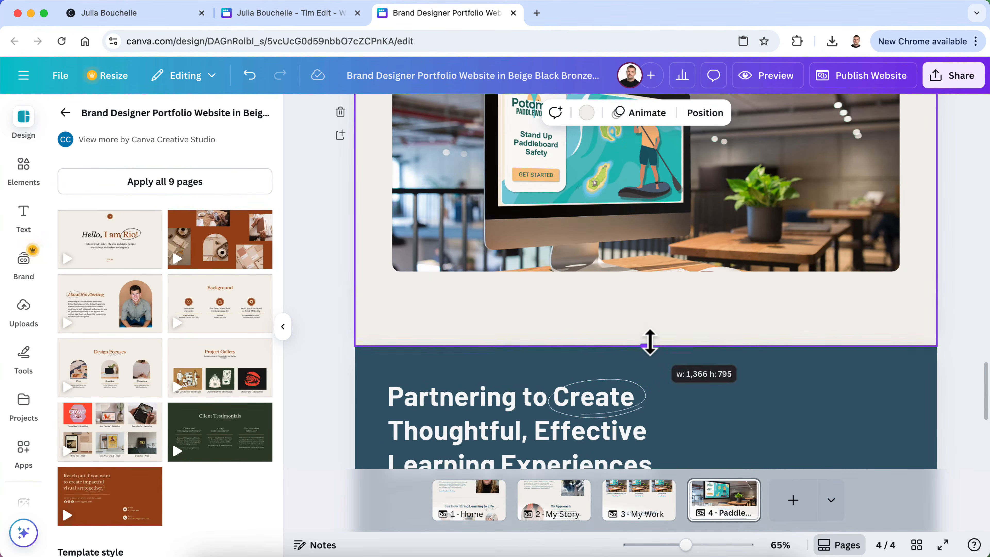
scroll(654, 353, down, 5)
scroll(652, 345, up, 1)
Change the section's link text to 'View the Design Document'
click(659, 210)
click(659, 209)
key(Right)
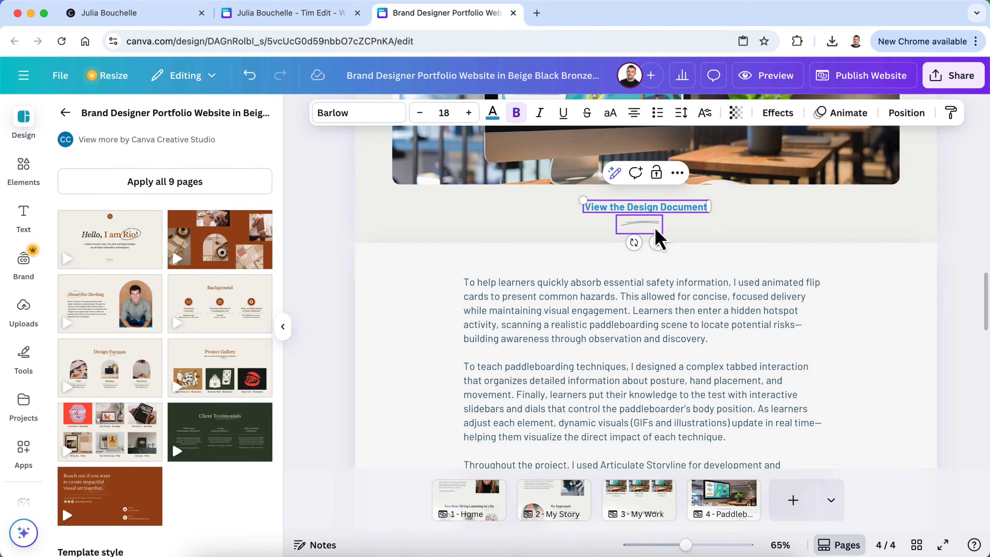
click(954, 294)
scroll(953, 295, down, 5)
scroll(954, 295, down, 3)
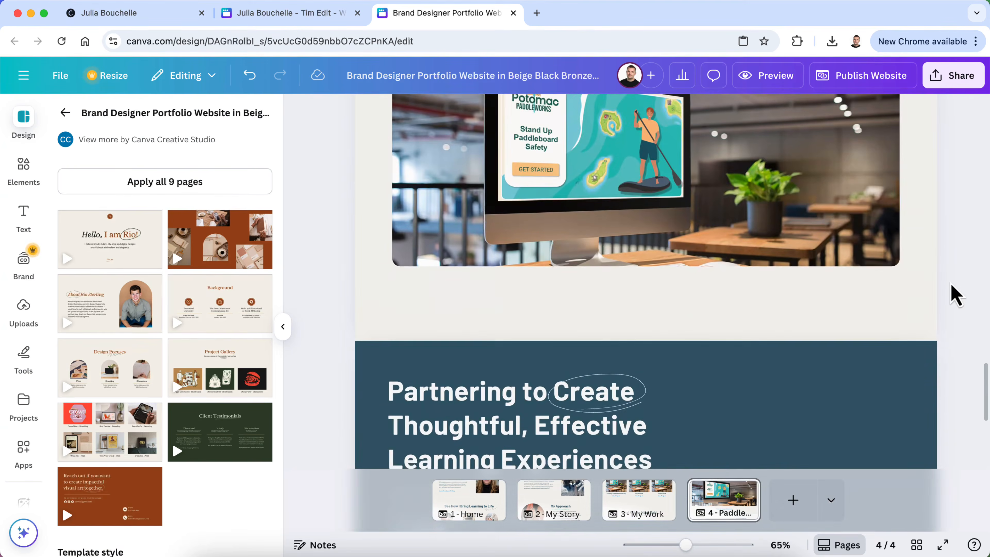
scroll(954, 295, up, 5)
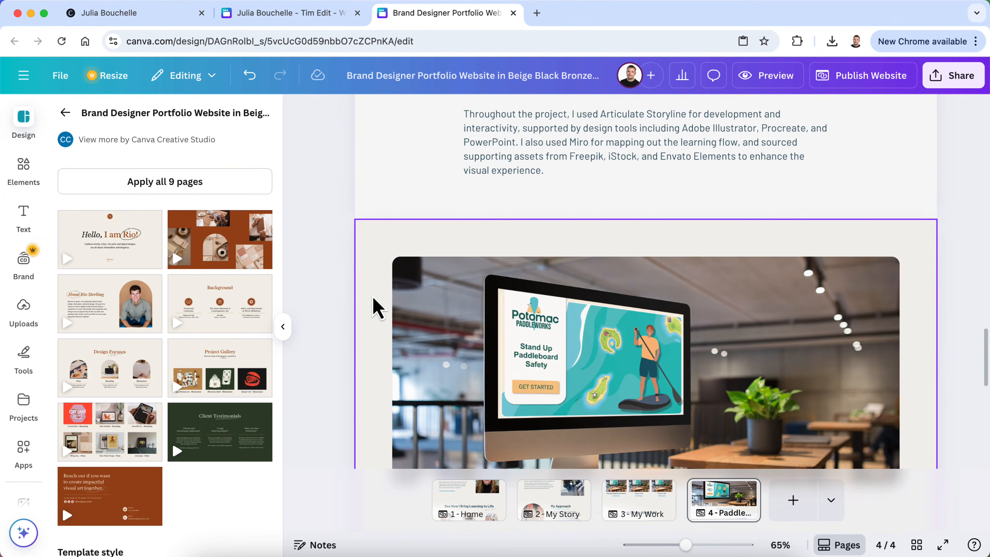
Duplicate the monitor image section and move the copy down one place
click(367, 306)
click(340, 323)
key(super+z)
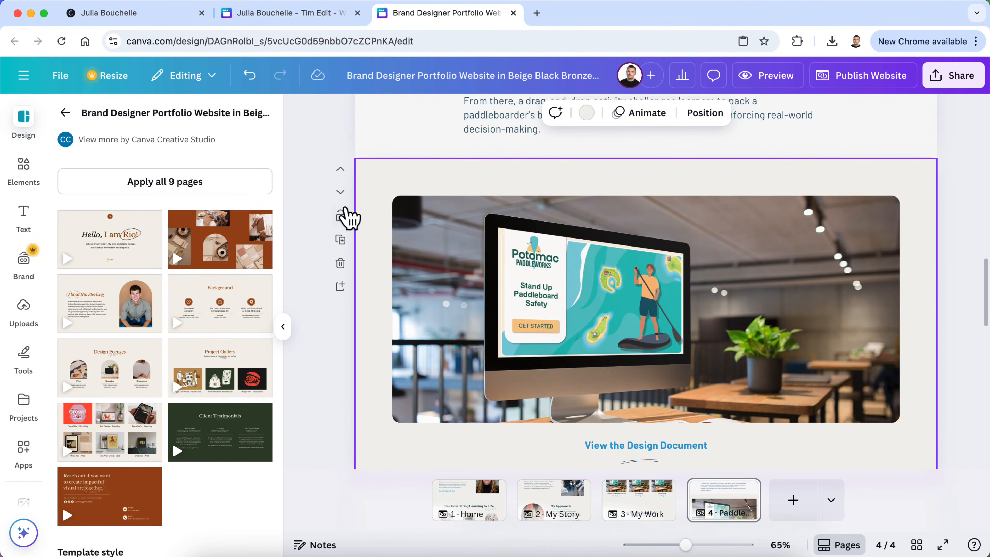
click(340, 239)
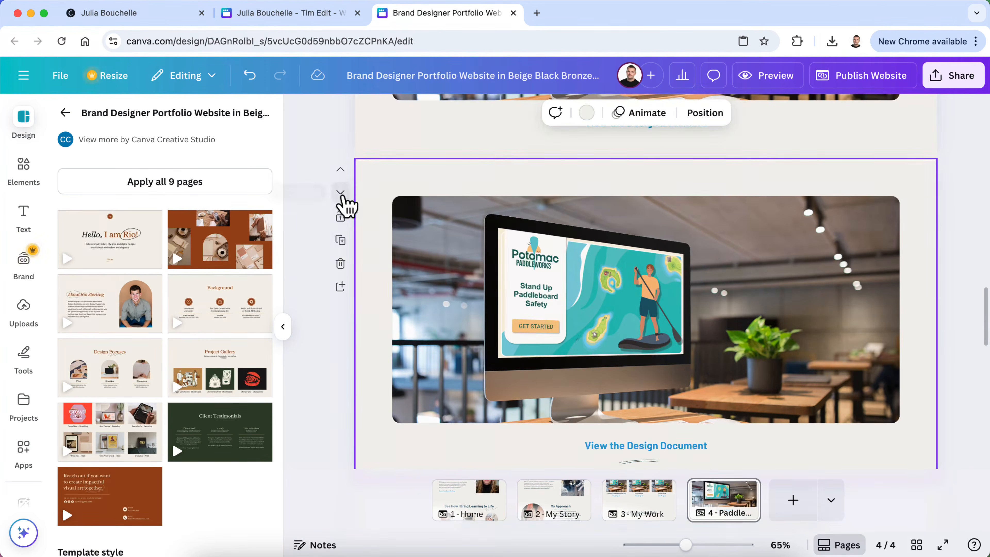
click(340, 191)
scroll(519, 400, down, 2)
Rename the duplicate's link to 'View the Storyboard'
click(637, 371)
click(695, 370)
click(700, 370)
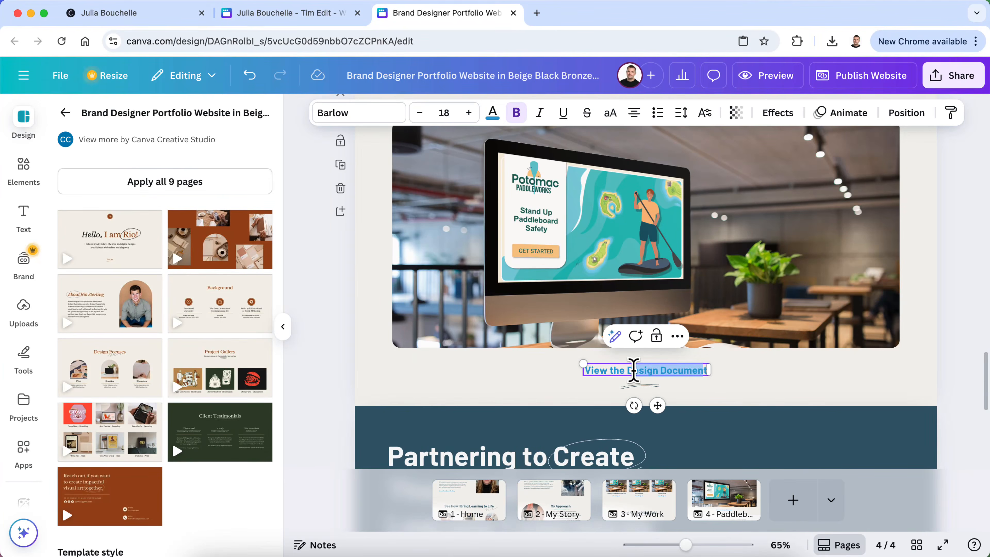
key(BackSpace)
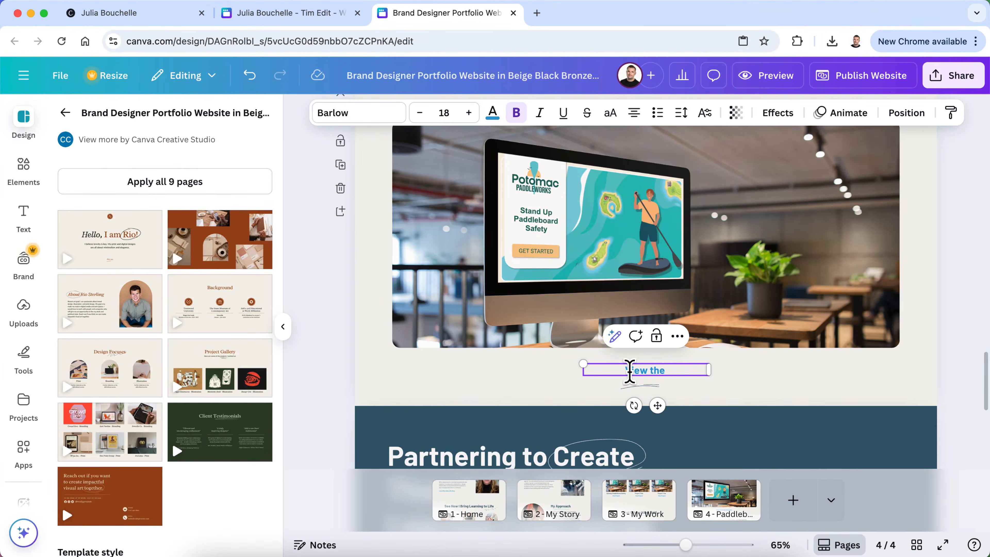
text(Storyboard)
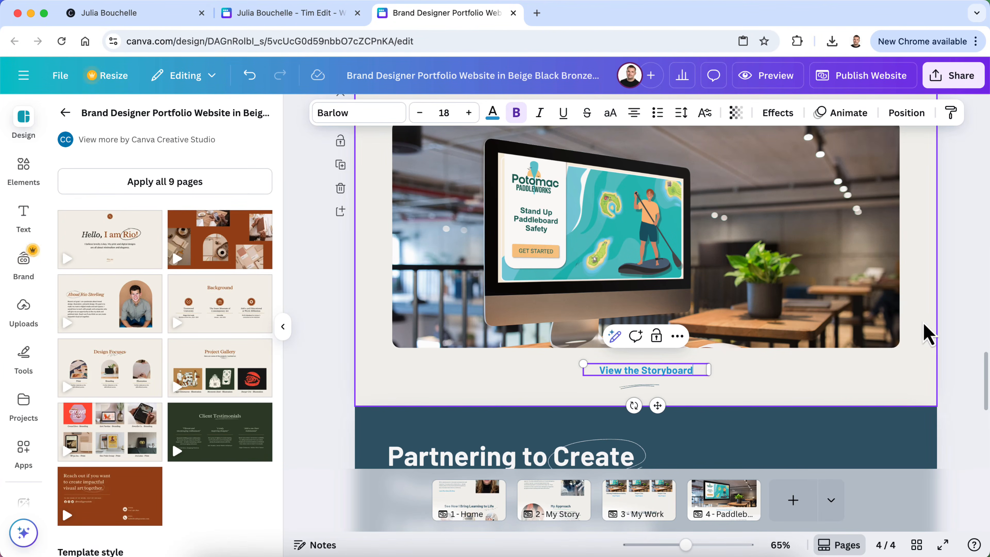
click(954, 331)
Open placeit.net in a new browser tab
click(537, 13)
text(pl)
key(Return)
mouse_move(108, 97)
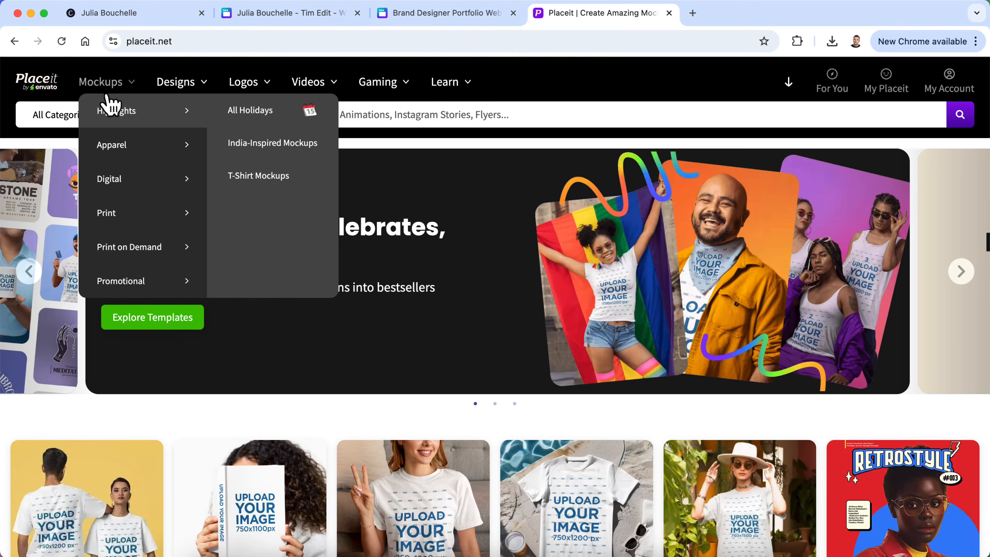
mouse_move(124, 179)
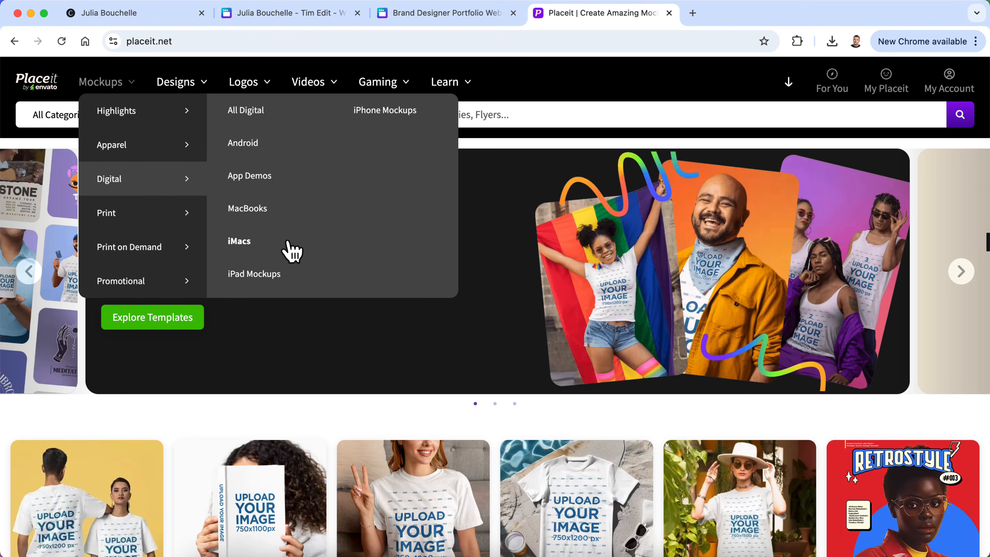
click(269, 279)
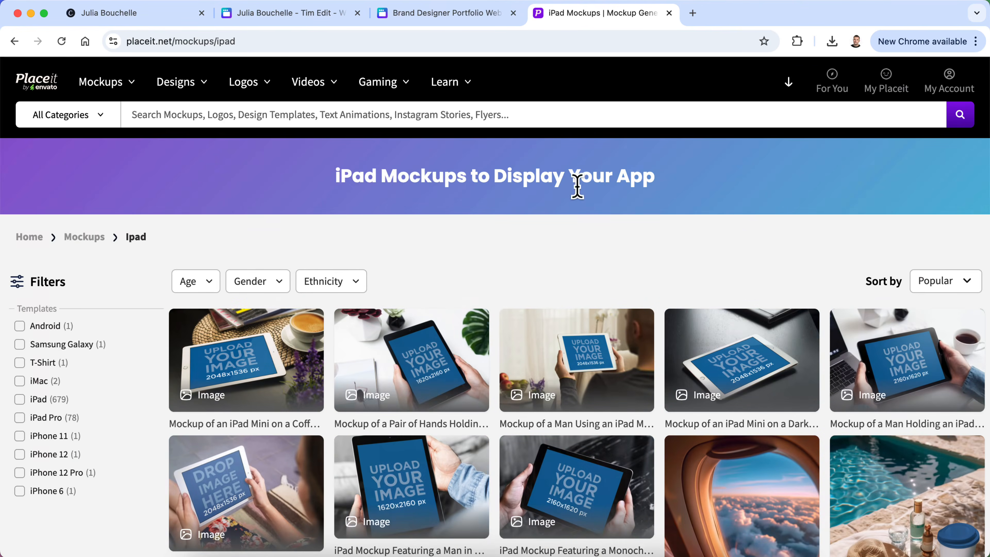
scroll(607, 230, down, 3)
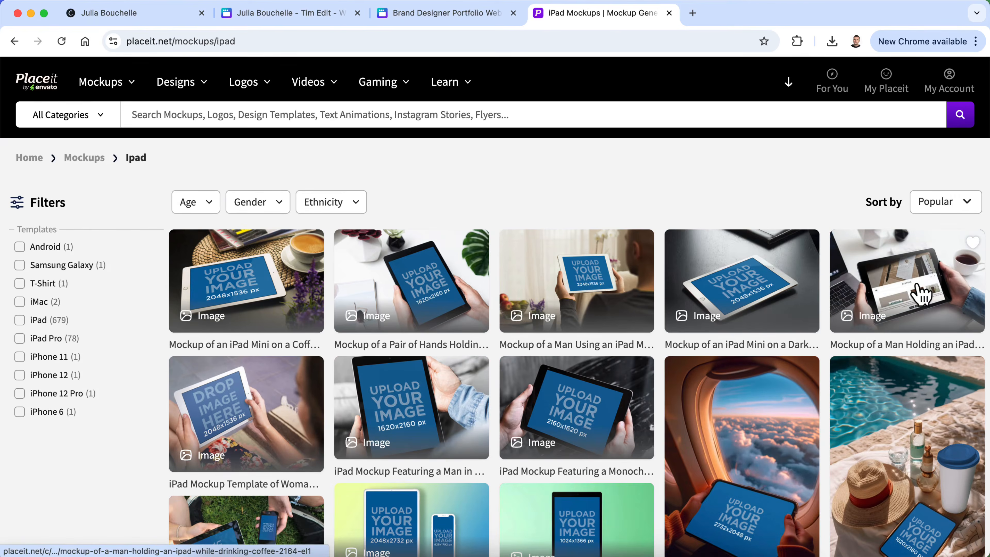
click(921, 295)
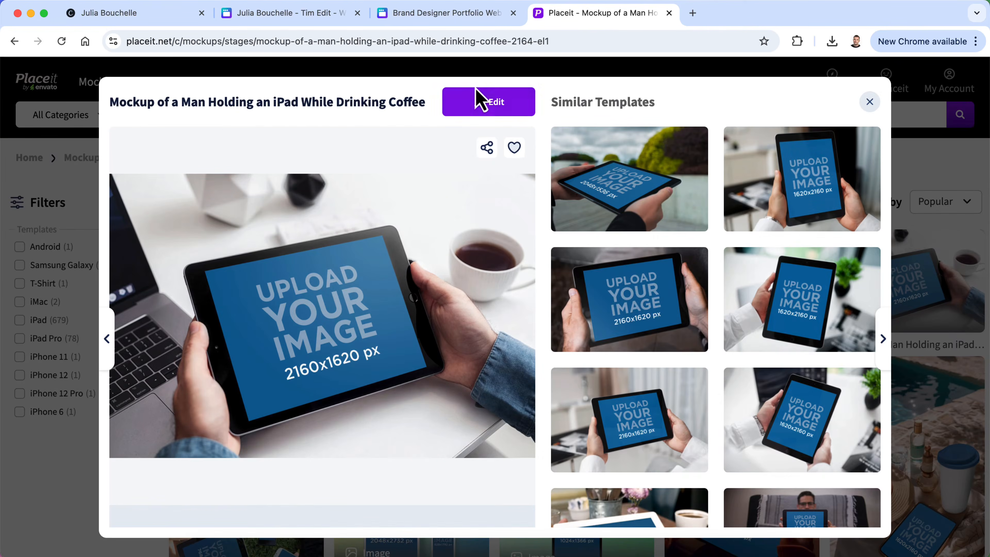
click(487, 105)
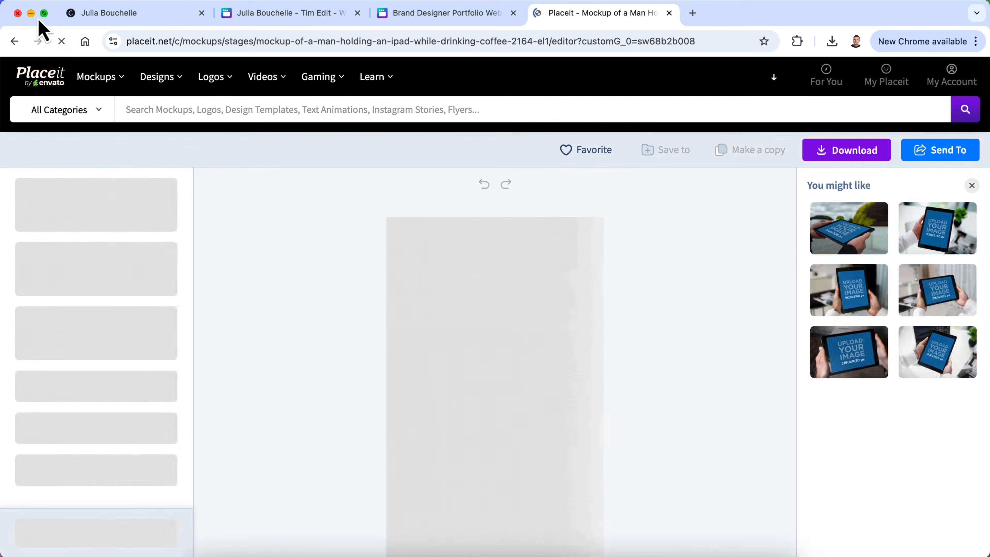
click(31, 14)
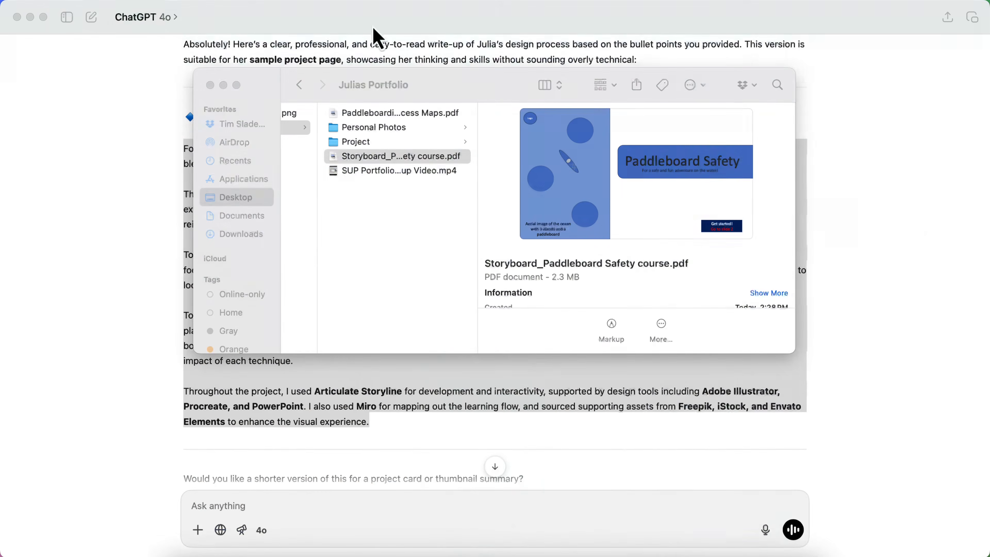
Open Storyboard_Paddleboard Safety course.pdf in Preview and Snagit-capture its page 1 title slide
double_click(372, 163)
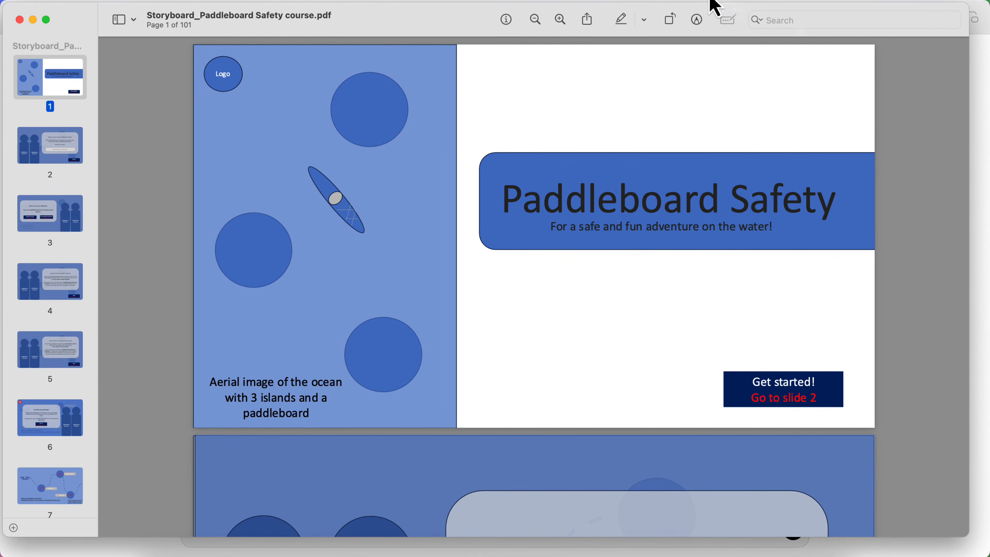
click(638, 1)
click(814, 42)
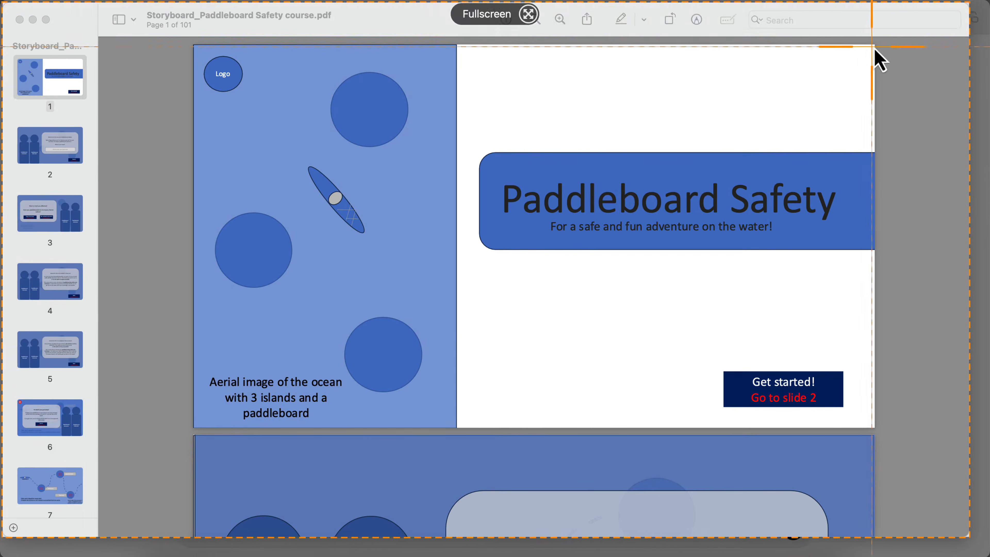
drag(874, 47, 195, 427)
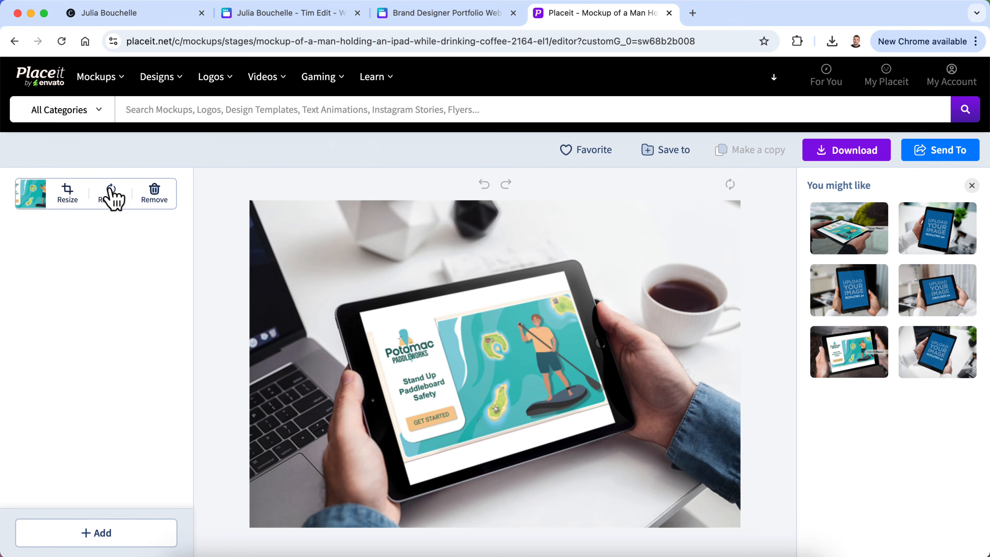
Replace the tablet mockup's screen with the Paddleboard Safety title slide screenshot and crop it
click(112, 195)
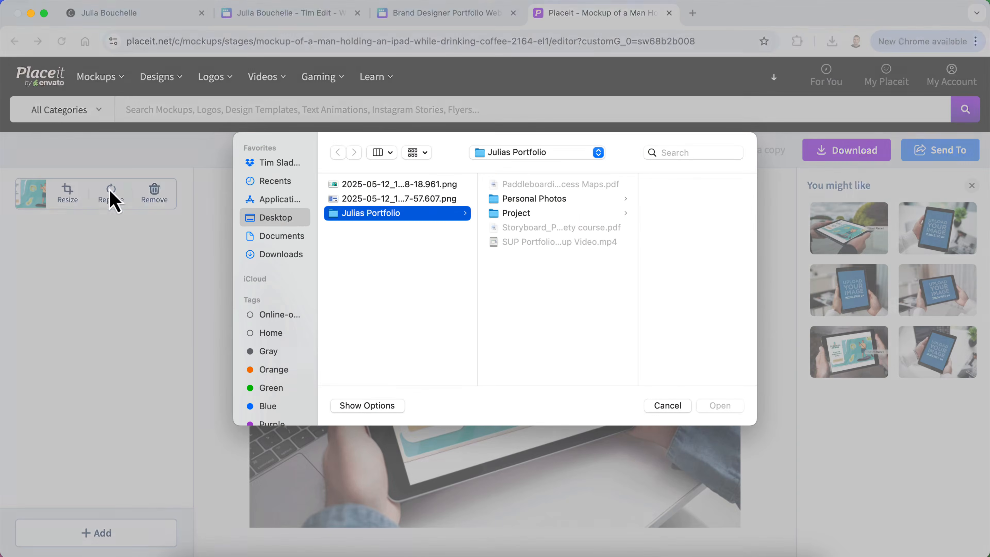
click(426, 198)
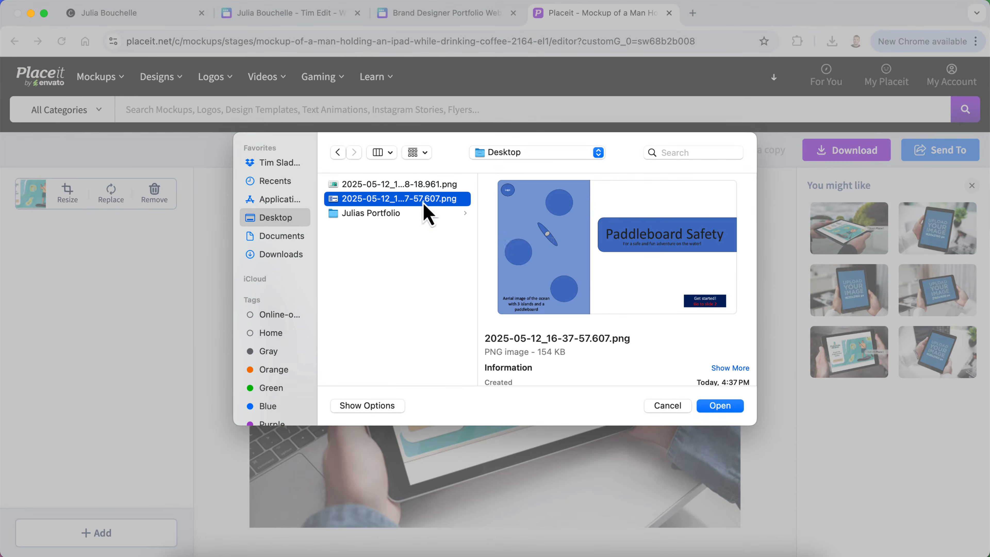
click(720, 409)
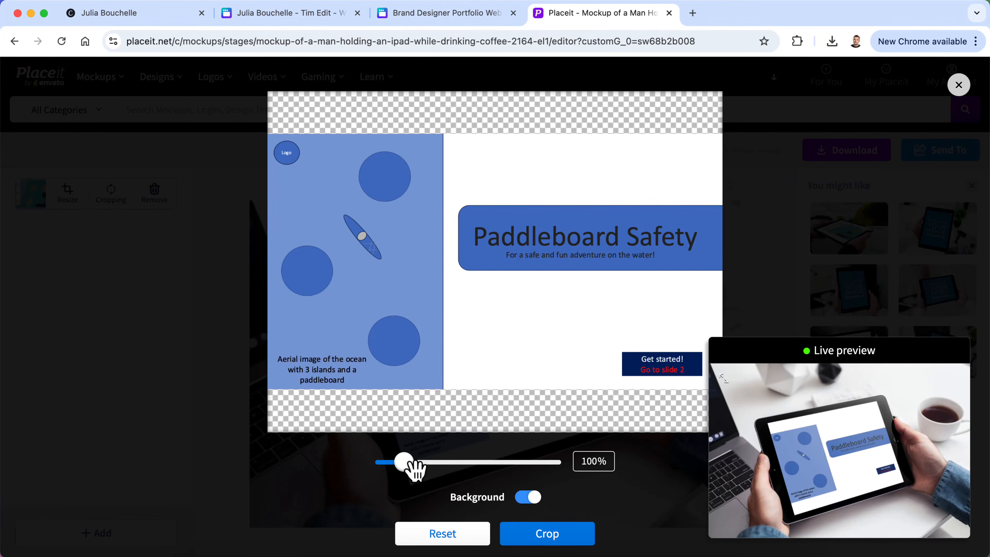
click(547, 534)
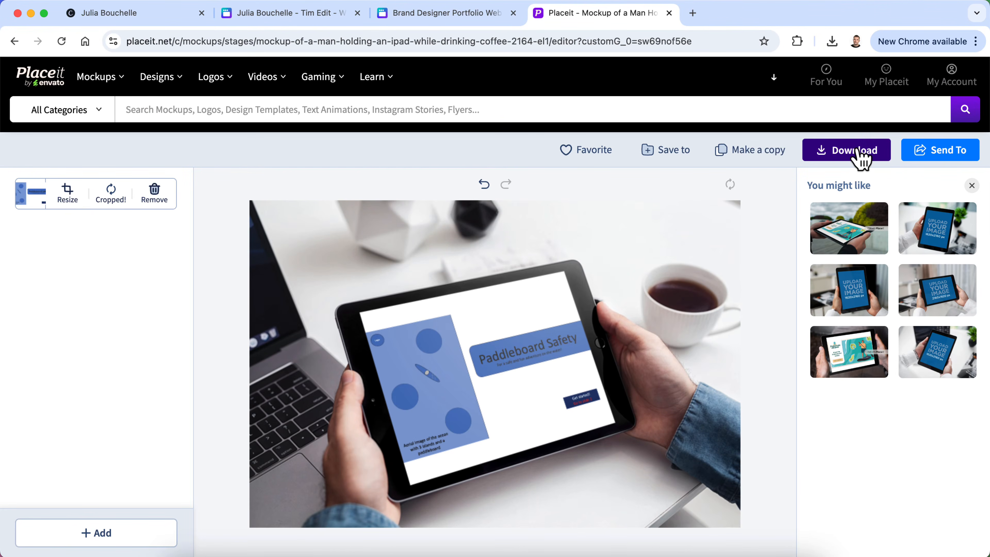
Download the finished tablet mockup as a PNG
click(860, 156)
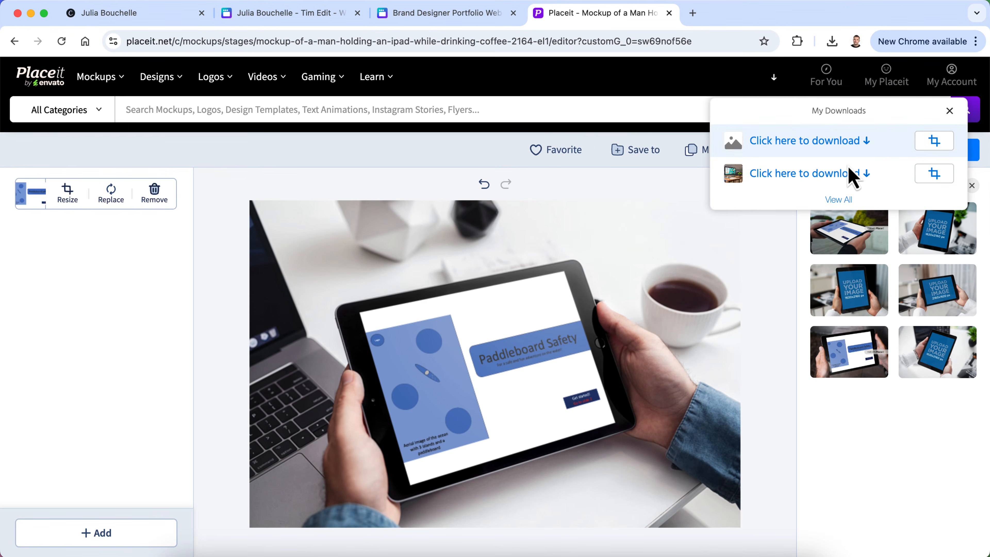
click(853, 146)
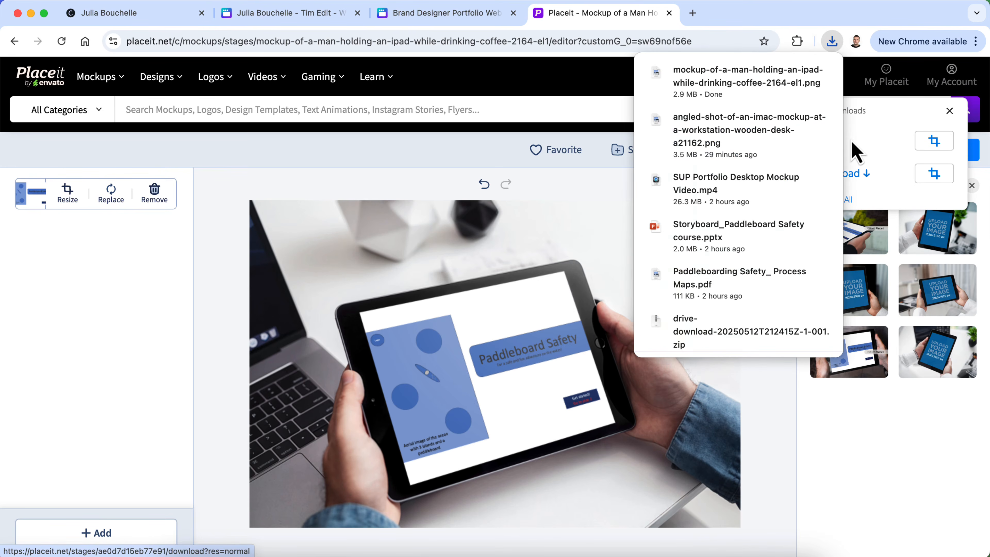
click(448, 13)
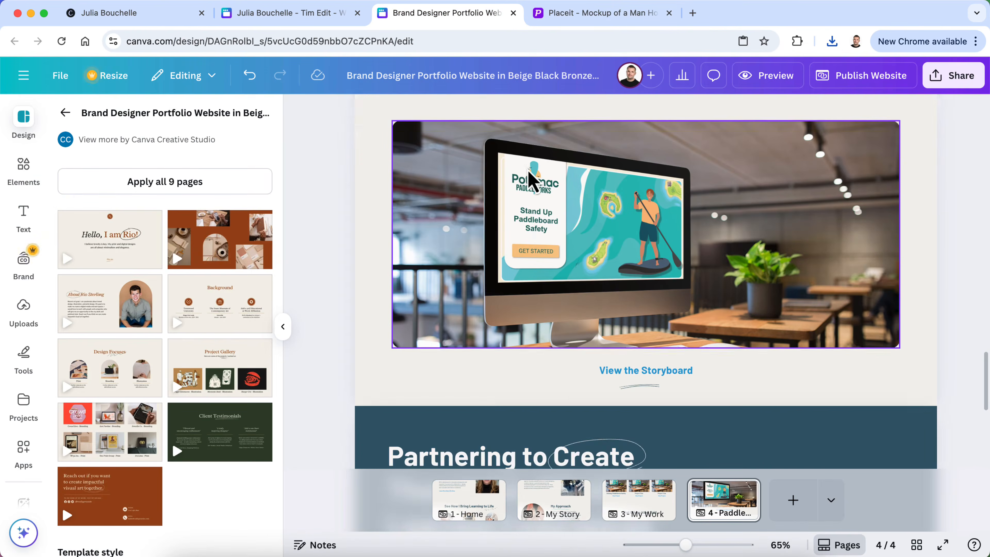
Select the iMac mockup and upload the tablet mockup PNG from Downloads to Canva
scroll(531, 177, up, 1)
click(544, 257)
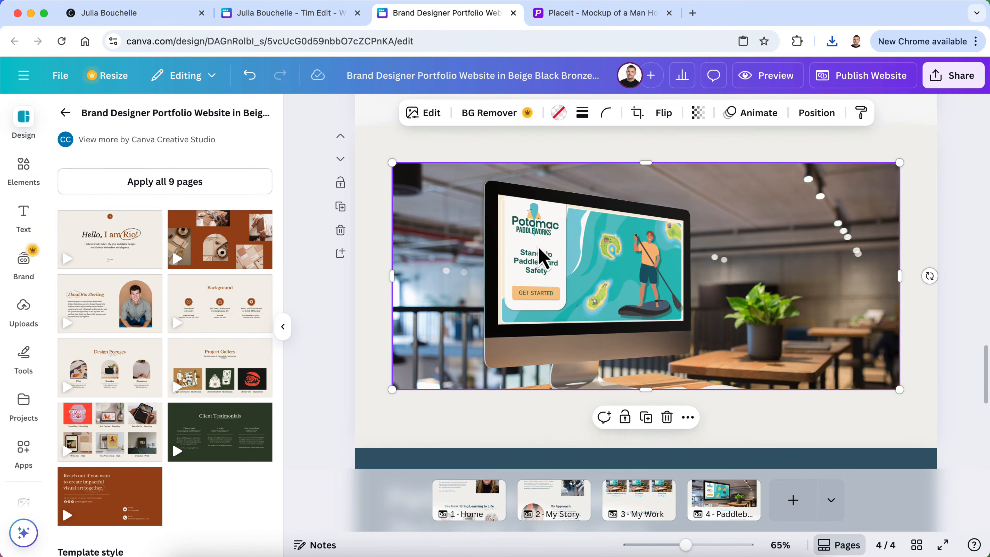
click(31, 324)
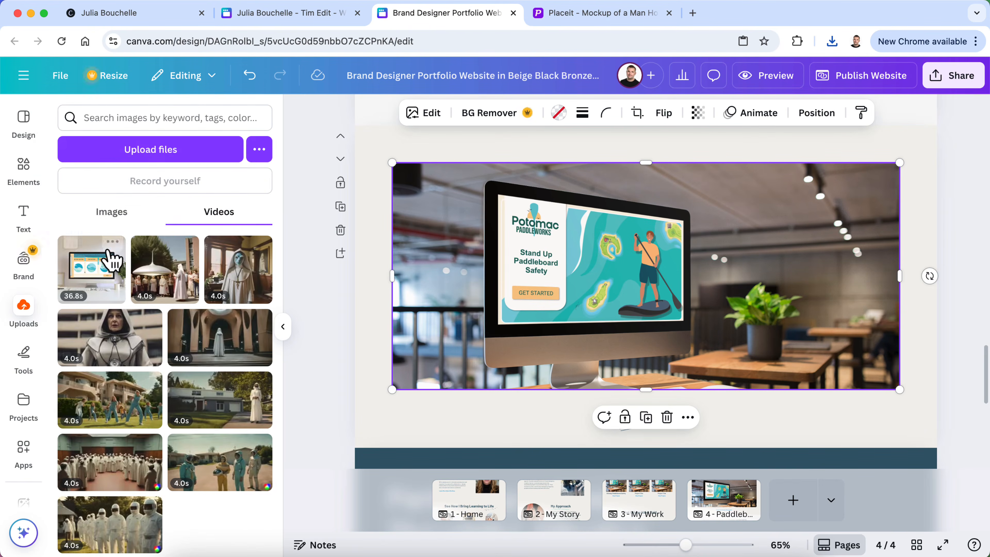
click(129, 150)
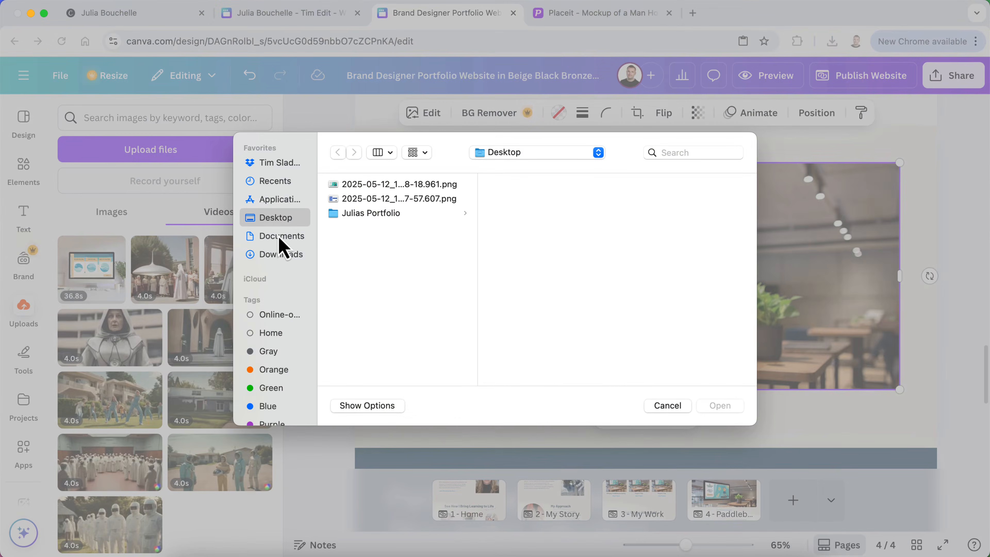
click(279, 256)
click(401, 227)
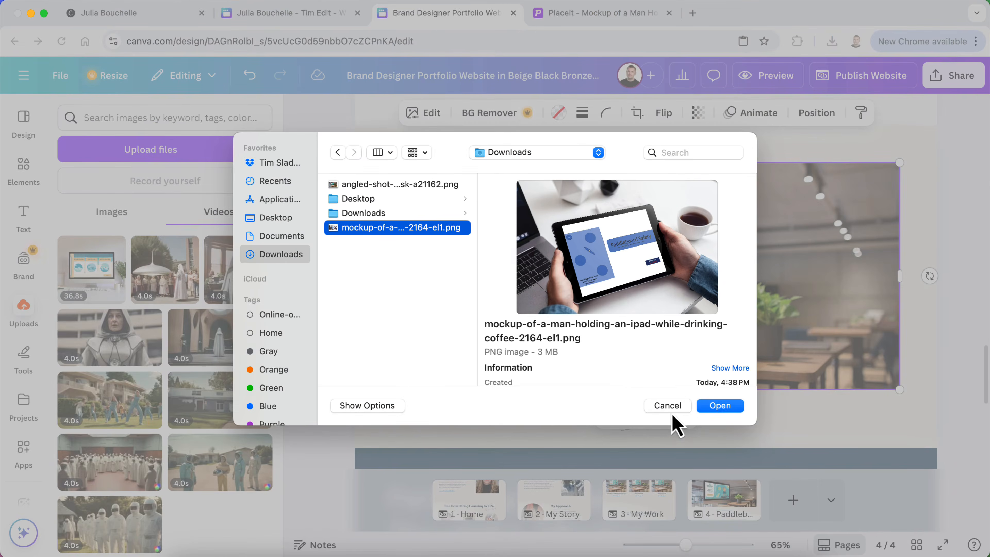
click(719, 405)
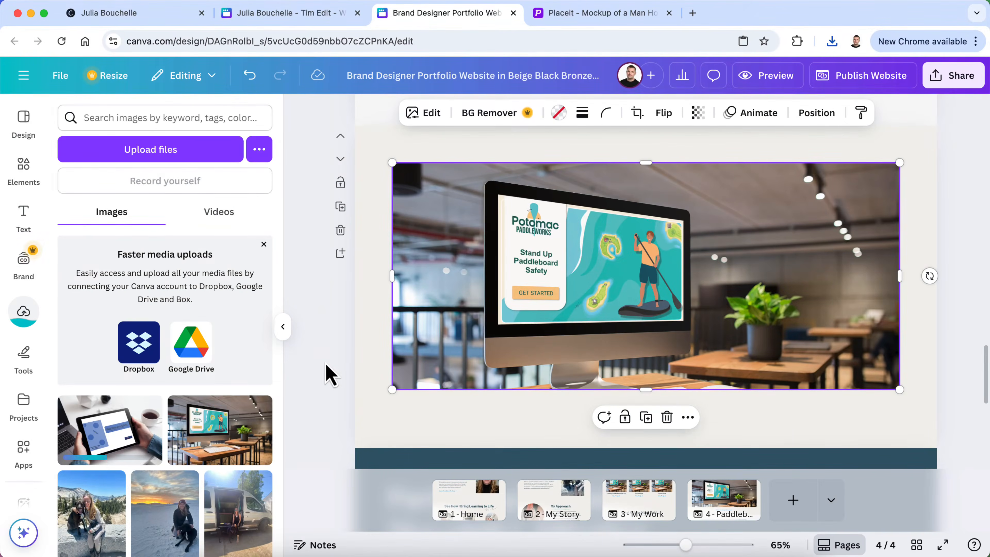
Drag the tablet mockup onto the iMac image to replace it and adjust its framing
scroll(162, 425, down, 1)
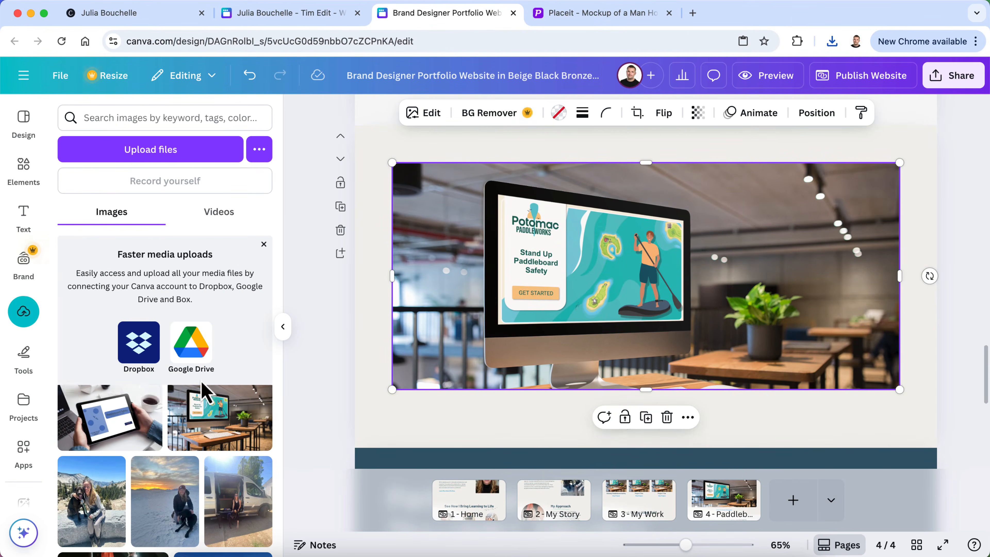
drag(111, 424, 663, 262)
double_click(662, 277)
click(956, 234)
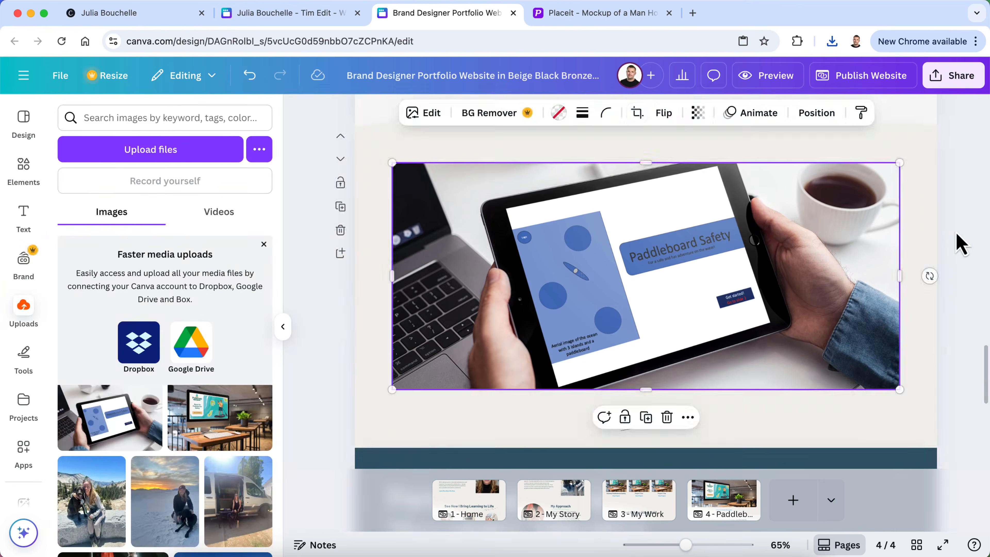
scroll(960, 243, up, 20)
scroll(960, 244, down, 10)
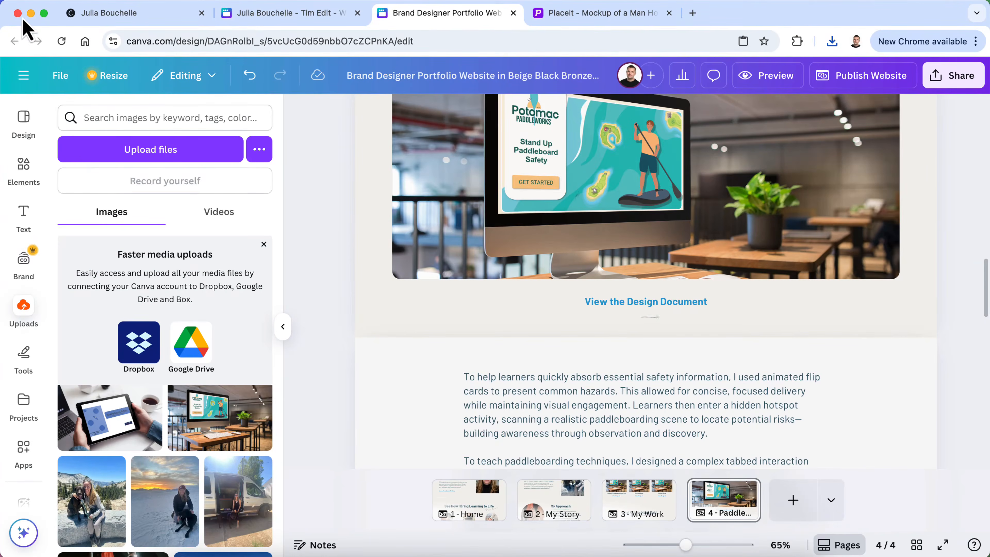
Close the storyboard PDF and Quick Look the Process Maps PDF at its Simplified Course Mockup page
click(31, 14)
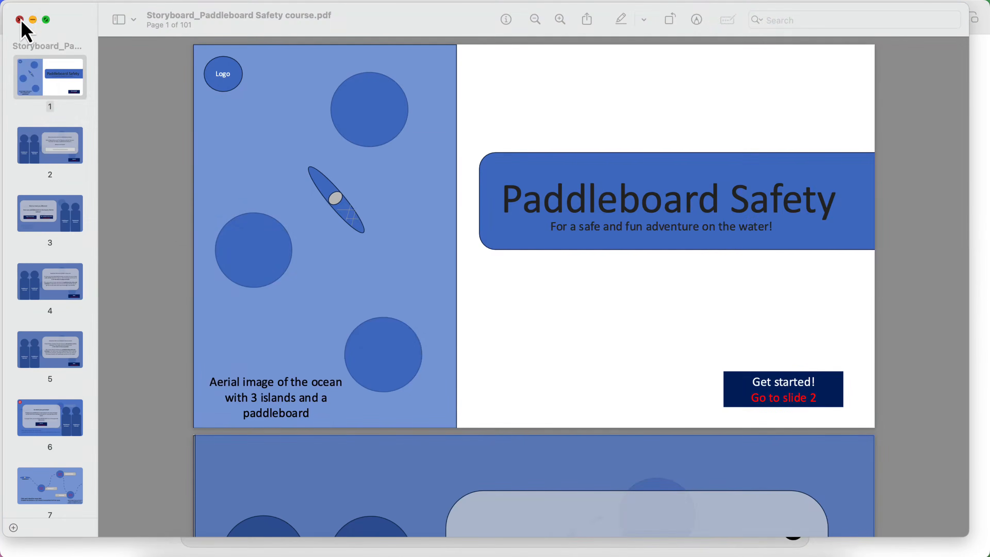
click(20, 20)
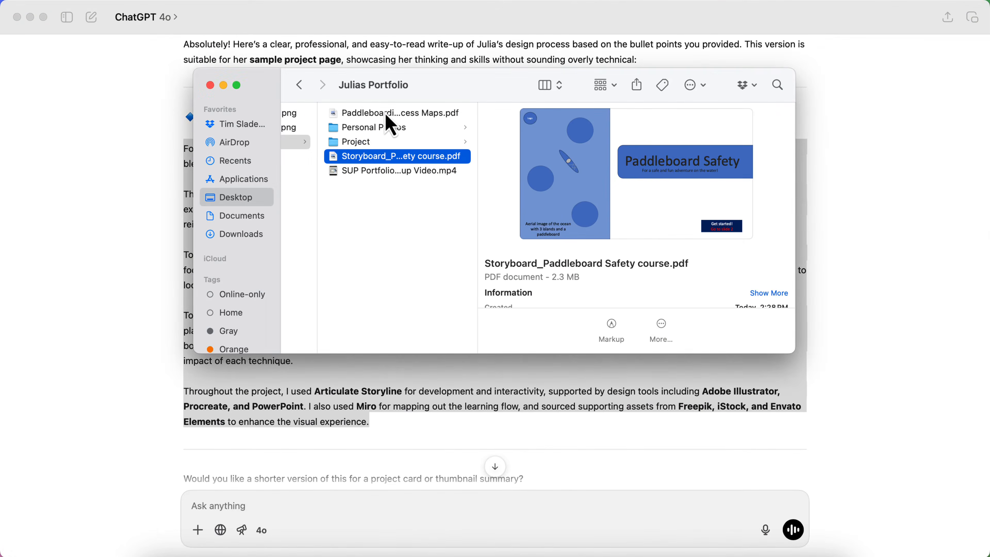
click(399, 117)
key(space)
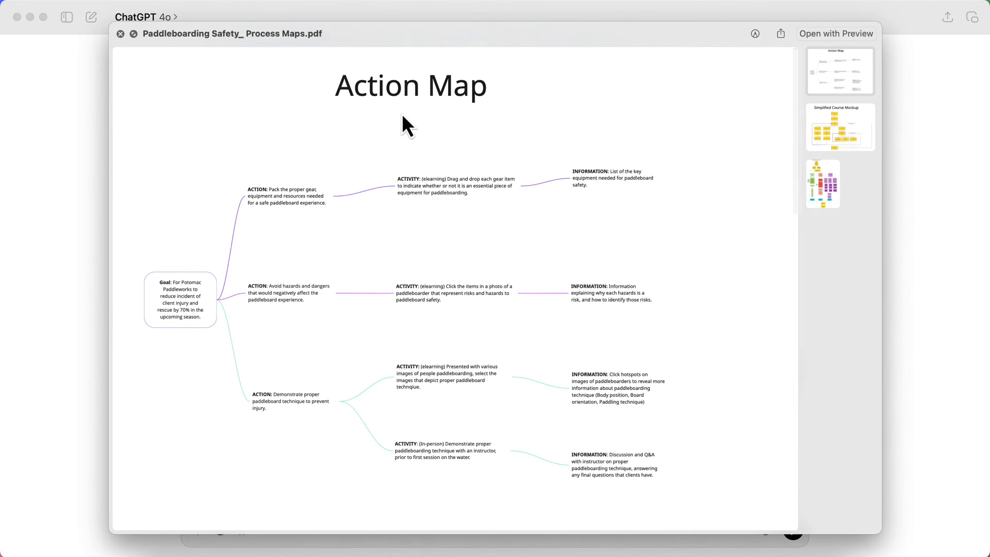
click(847, 120)
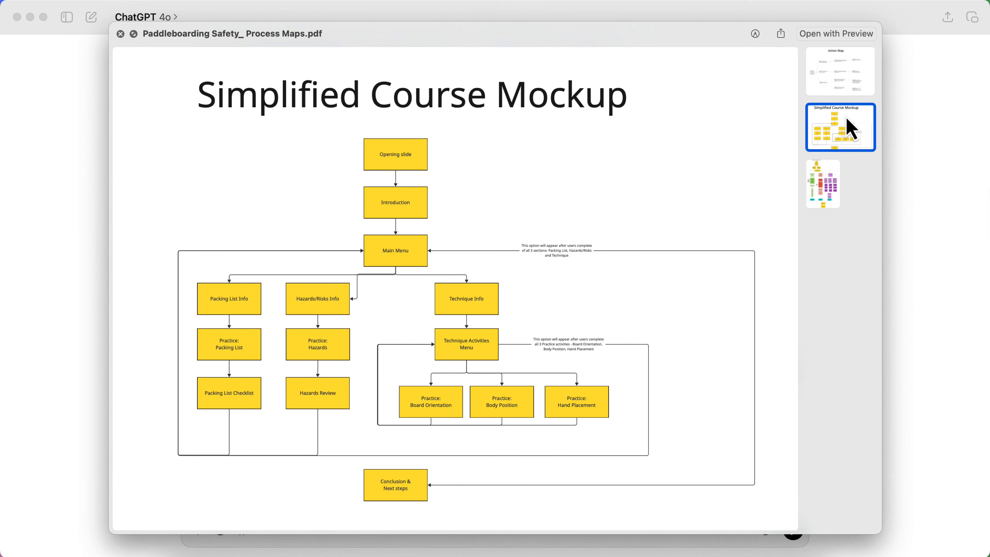
click(830, 187)
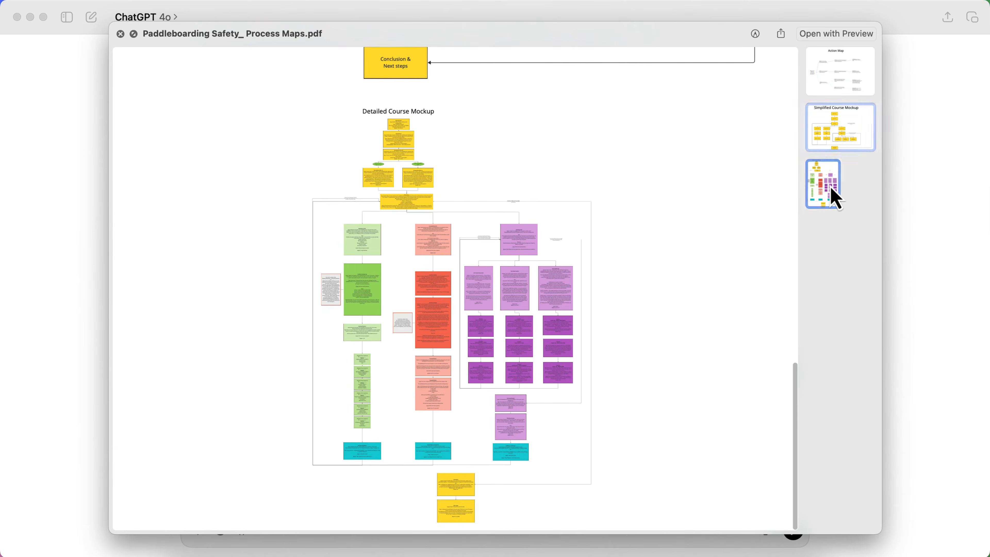
click(851, 139)
click(842, 72)
click(851, 126)
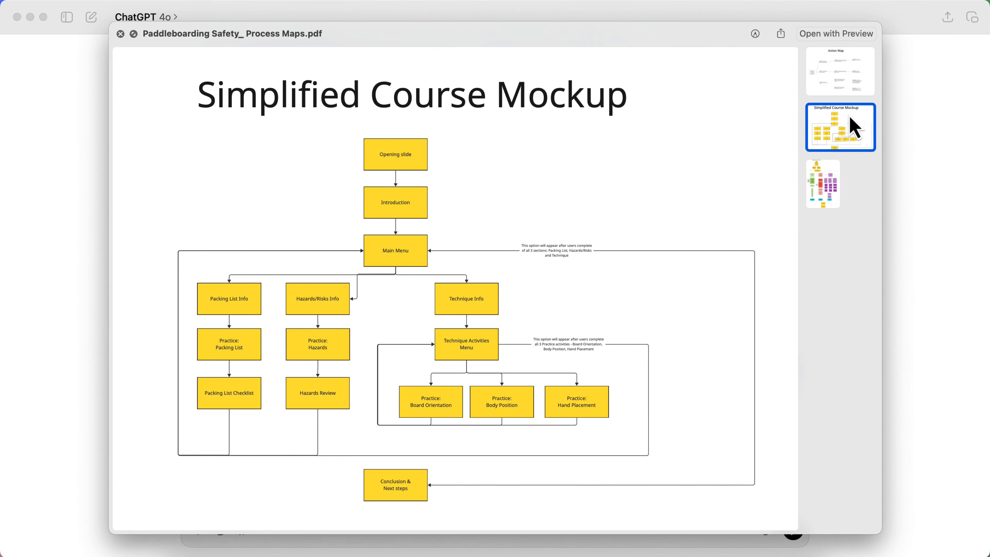
Snagit-capture the Simplified Course Mockup page, then close the extra windows and restore the browser
click(639, 2)
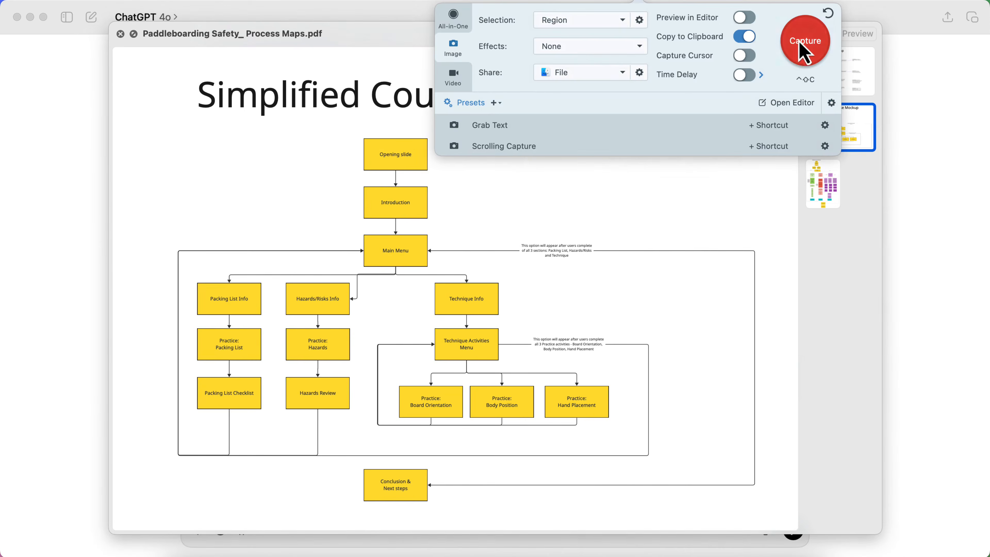
click(799, 42)
drag(792, 48, 114, 529)
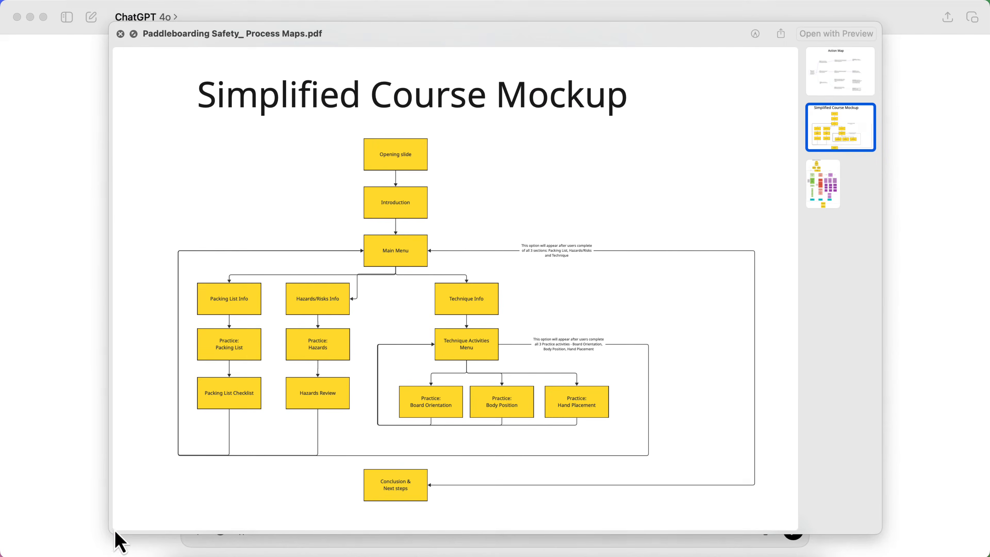
click(120, 34)
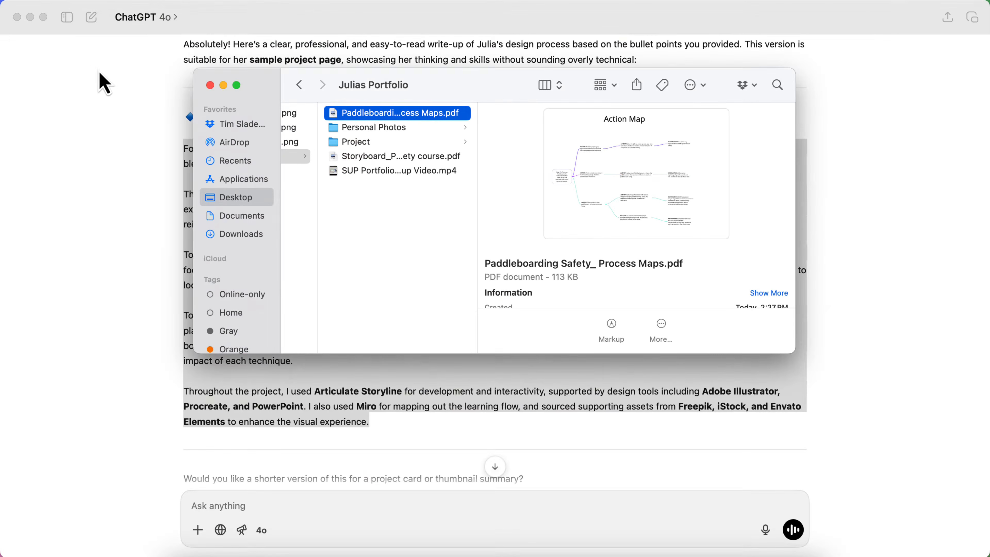
click(19, 19)
click(207, 86)
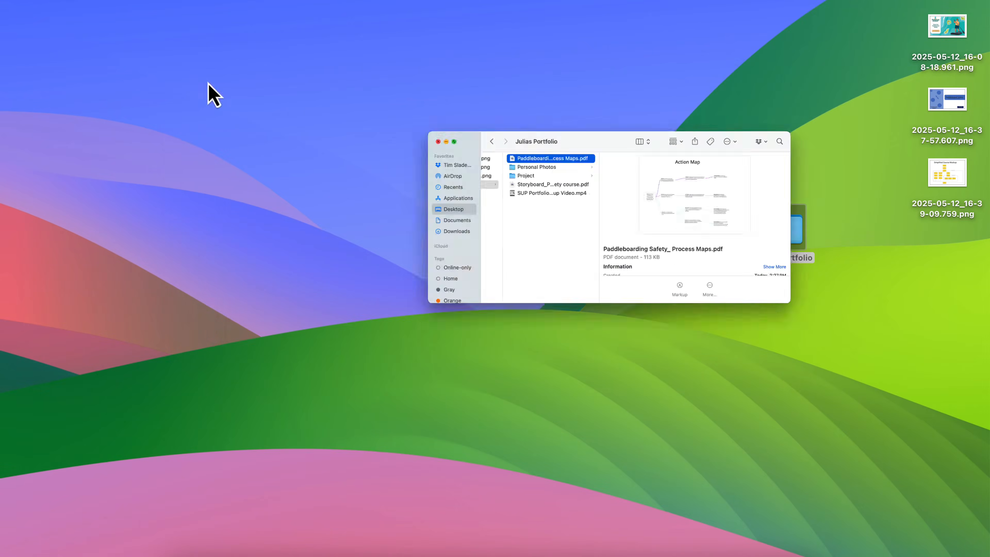
click(751, 551)
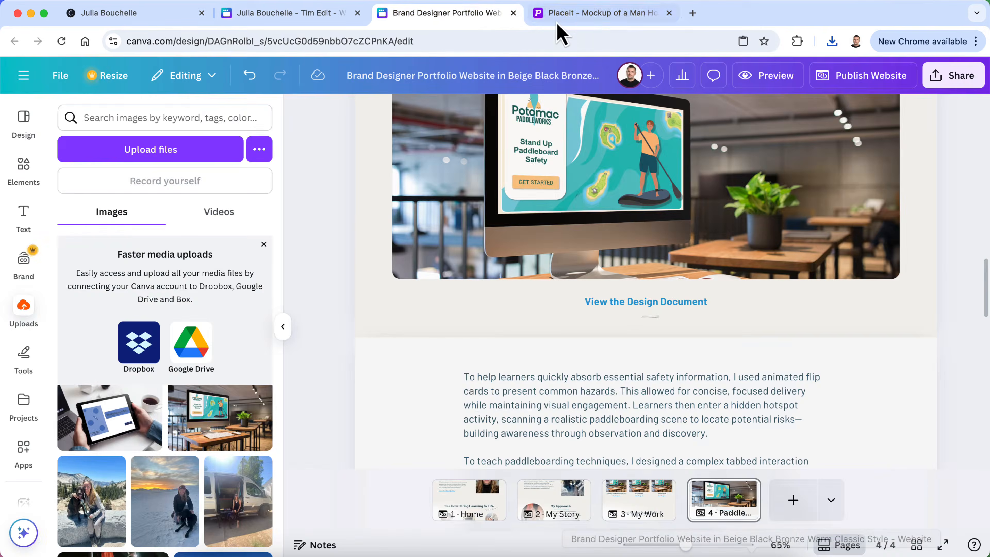
Open Placeit's editor for the woman-working-on-a-MacBook mockup from Mockups > Digital > MacBooks
click(568, 16)
mouse_move(117, 78)
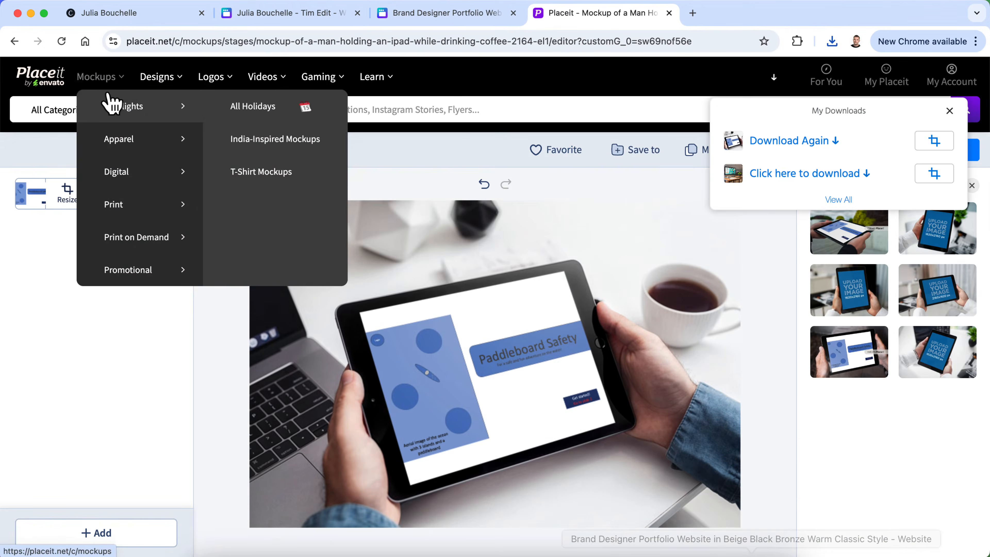
mouse_move(150, 241)
mouse_move(165, 173)
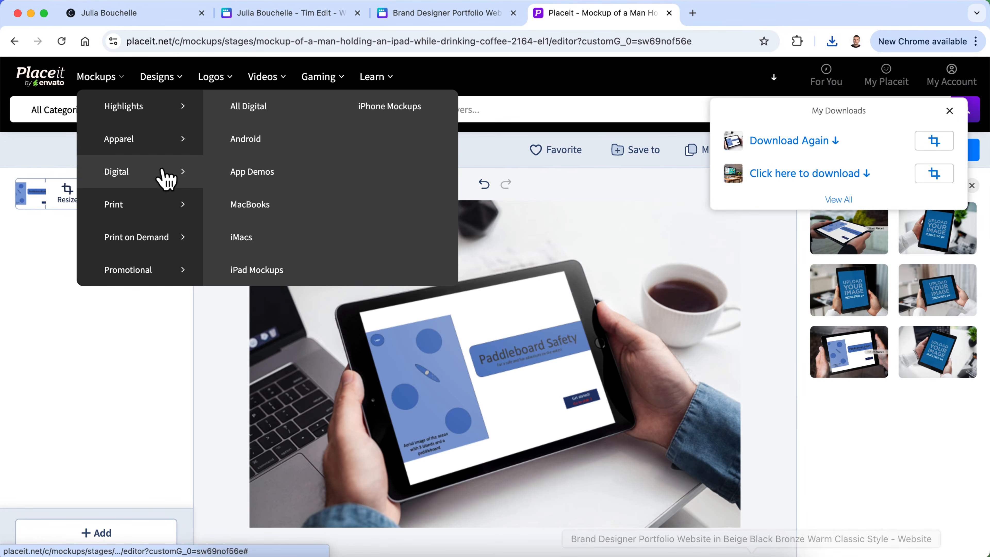
click(262, 205)
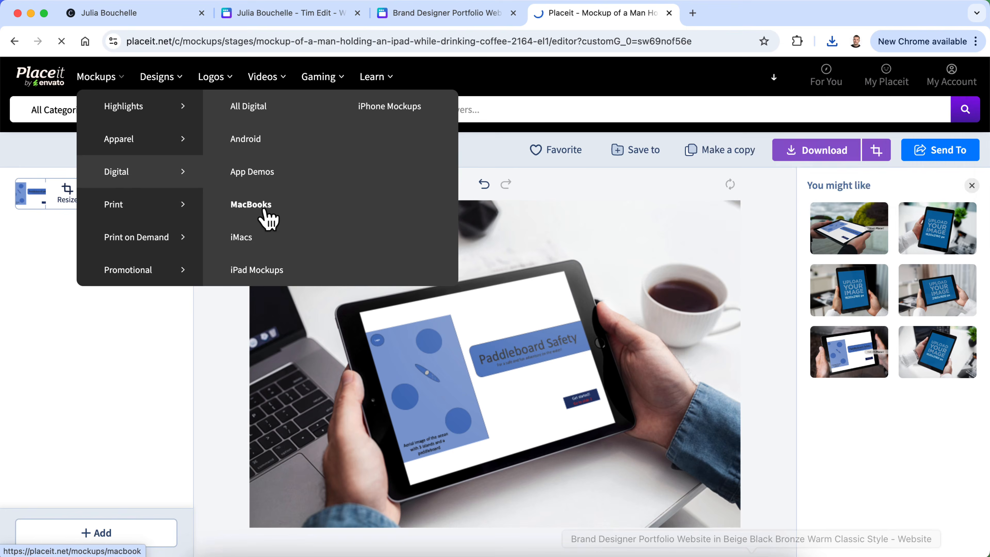
scroll(485, 245, down, 1)
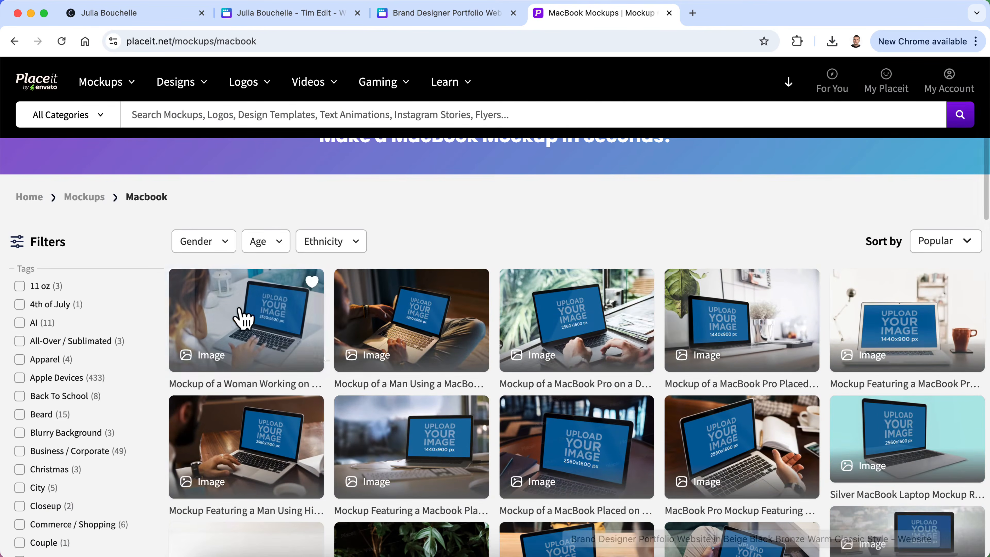
click(257, 324)
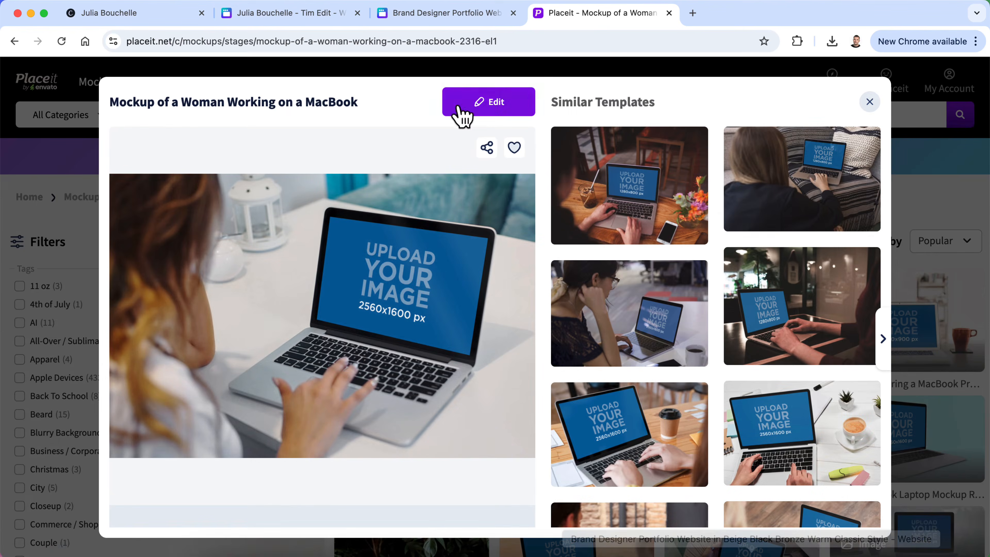
click(475, 114)
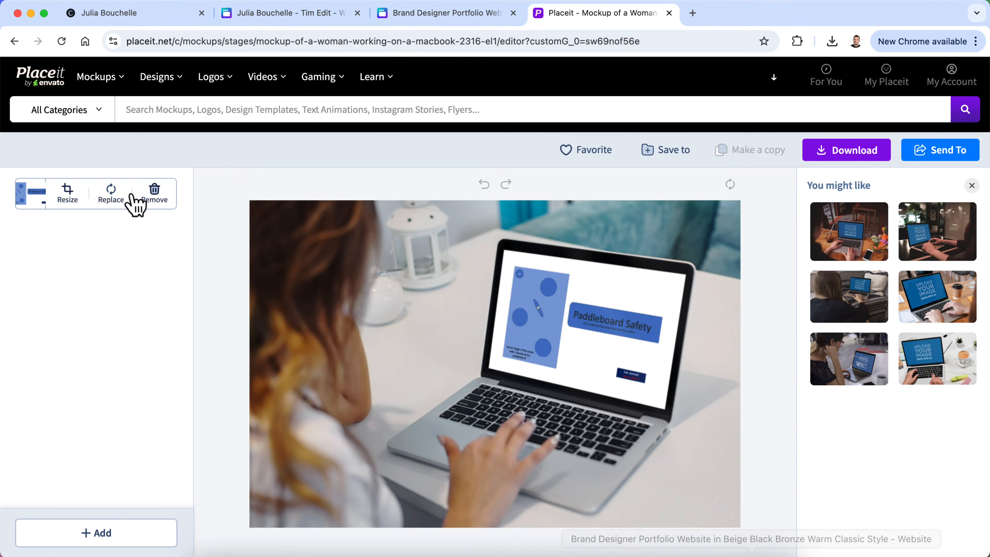
Put the Simplified Course Mockup image from the Desktop on the laptop screen, crop and download it
click(99, 198)
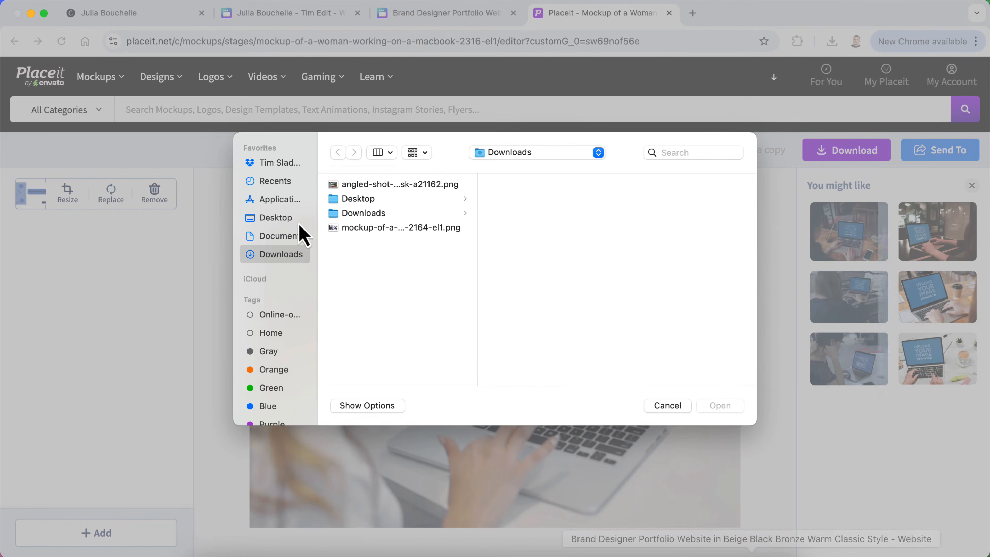
click(288, 223)
click(351, 214)
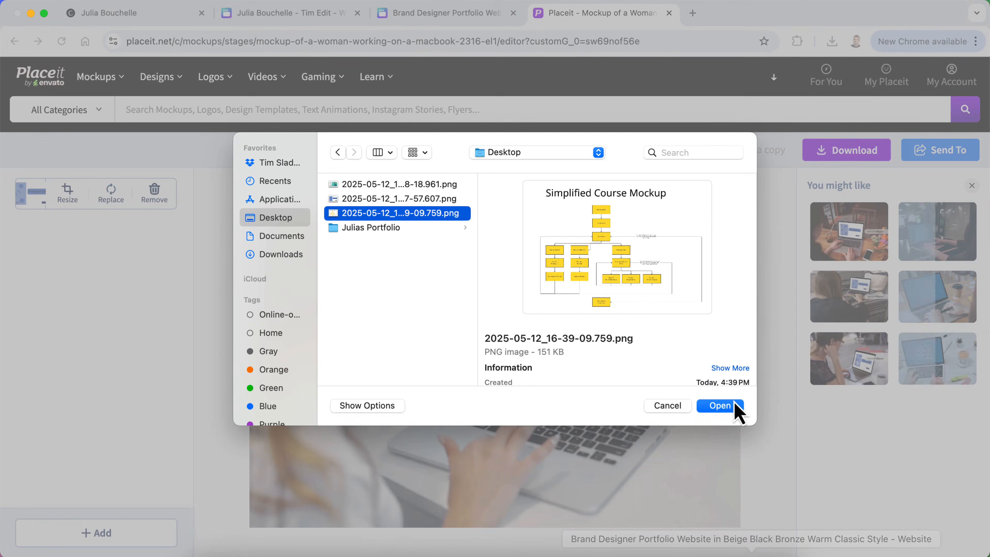
click(732, 405)
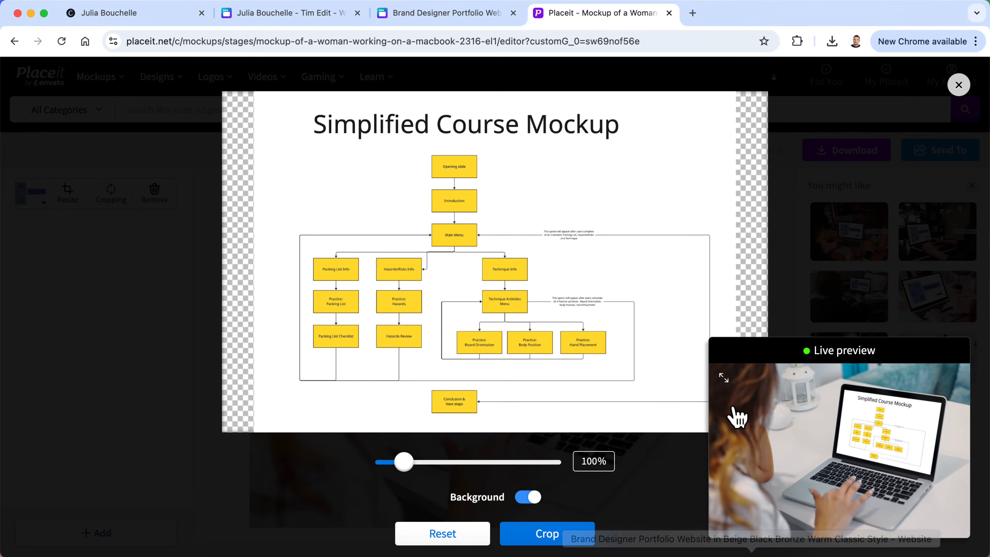
click(541, 544)
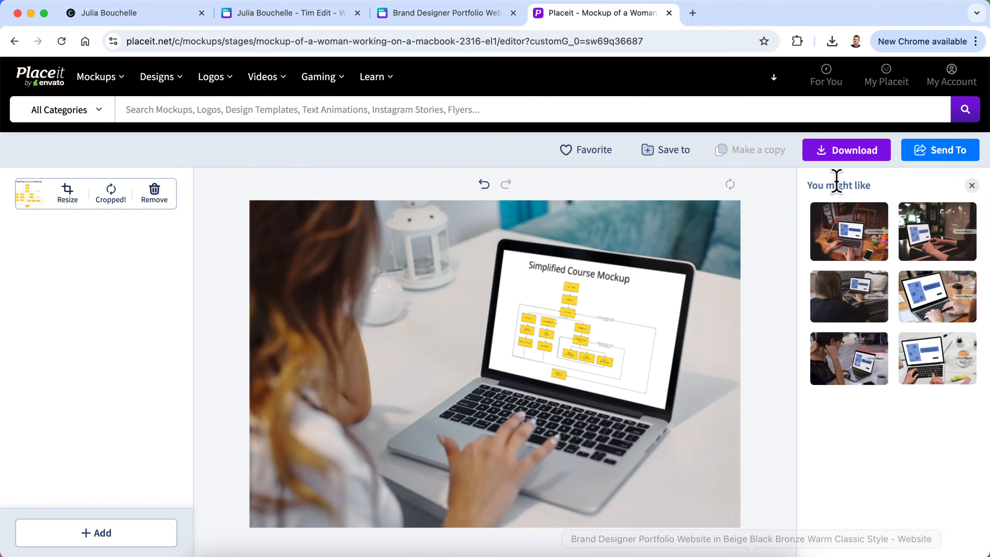
click(862, 157)
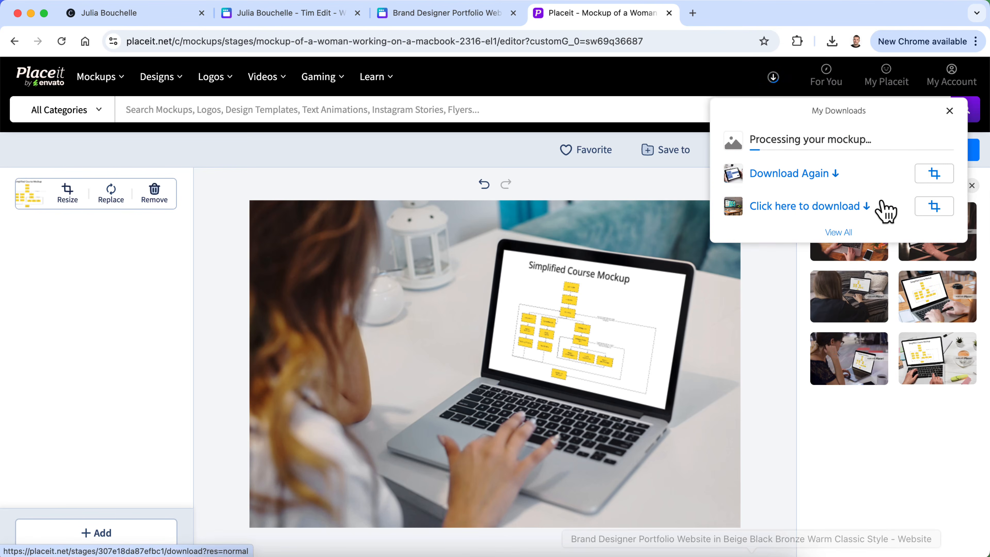
click(860, 143)
Return to the Canva portfolio design and collapse the uploads panel
click(444, 13)
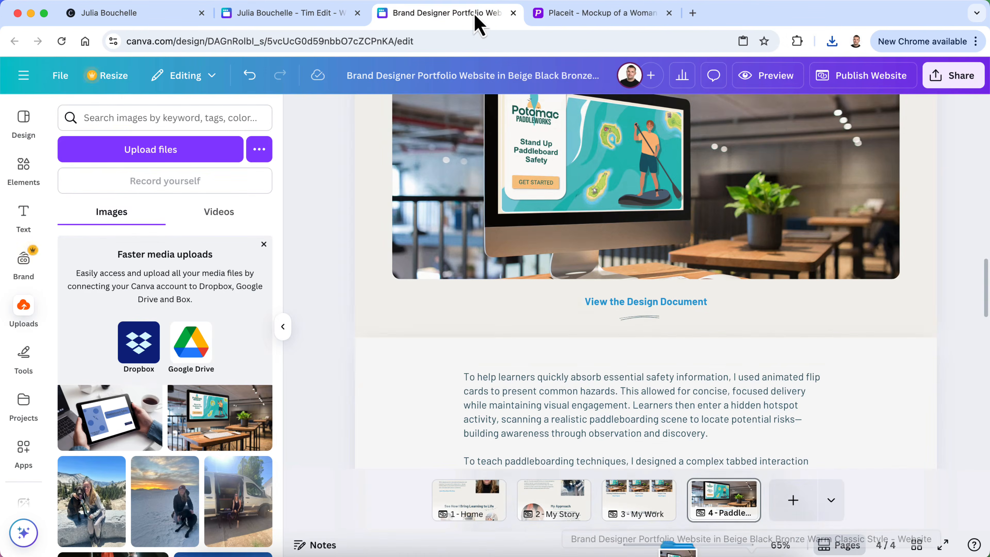
scroll(509, 317, up, 5)
scroll(510, 318, down, 10)
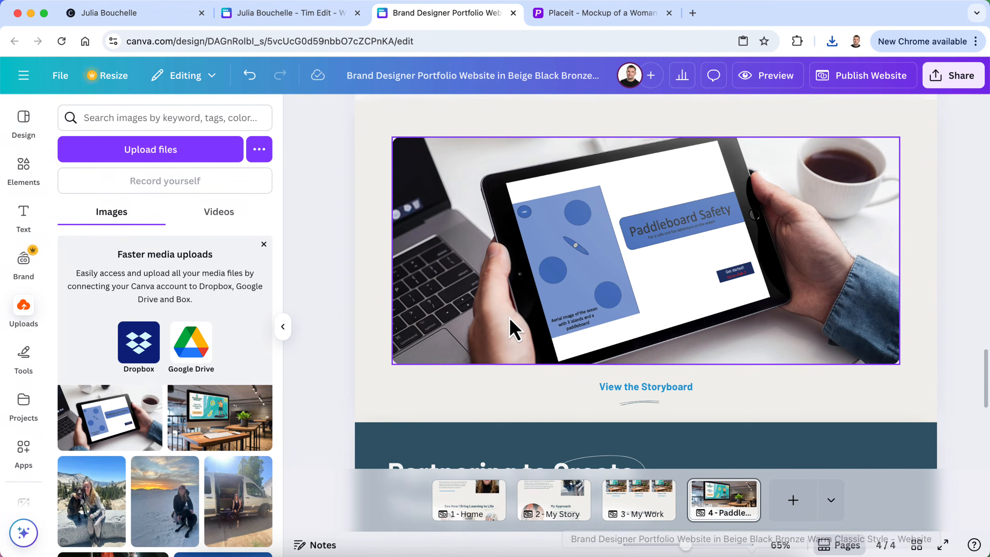
scroll(513, 330, up, 10)
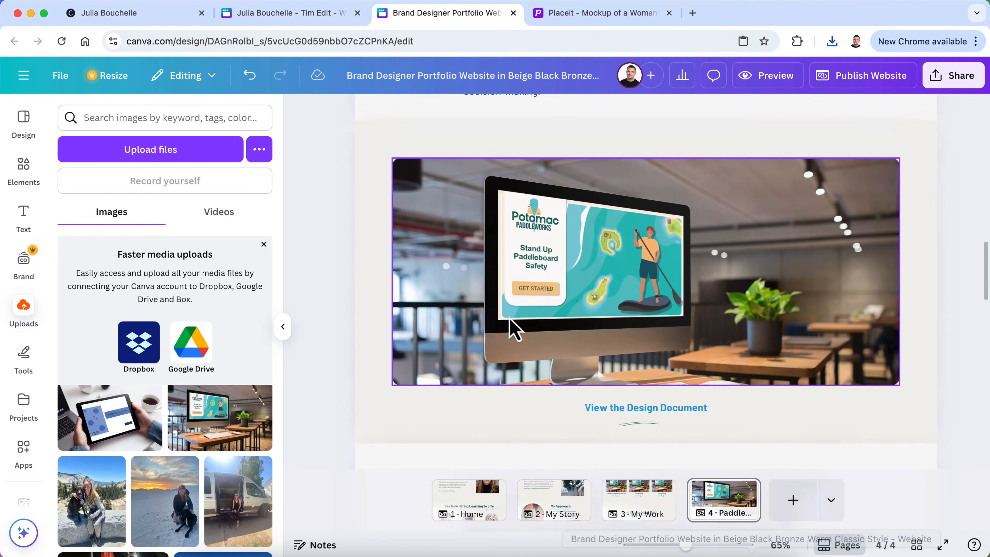
click(19, 326)
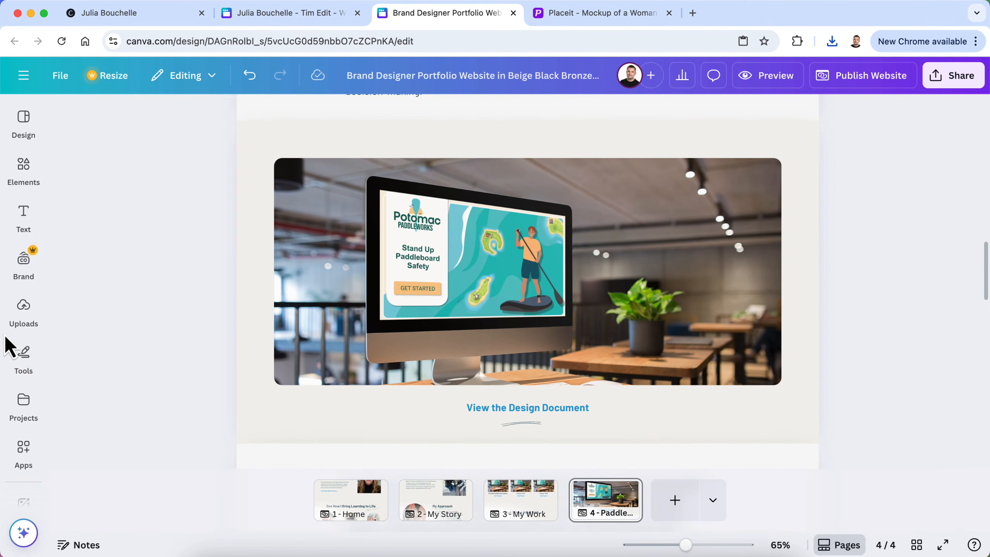
Upload the MacBook mockup PNG from Downloads and drop it onto the iMac photo frame
mouse_move(23, 328)
click(115, 159)
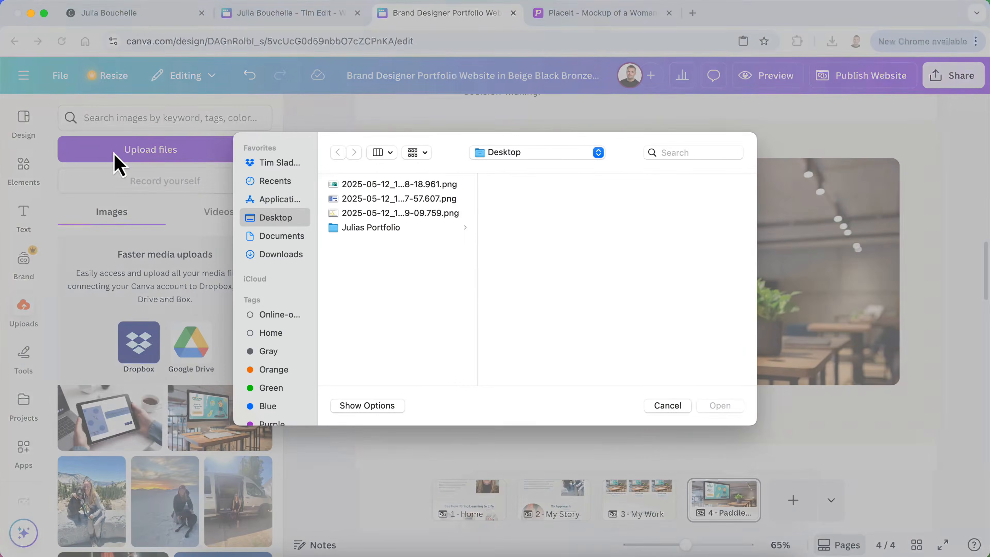
click(349, 201)
click(279, 254)
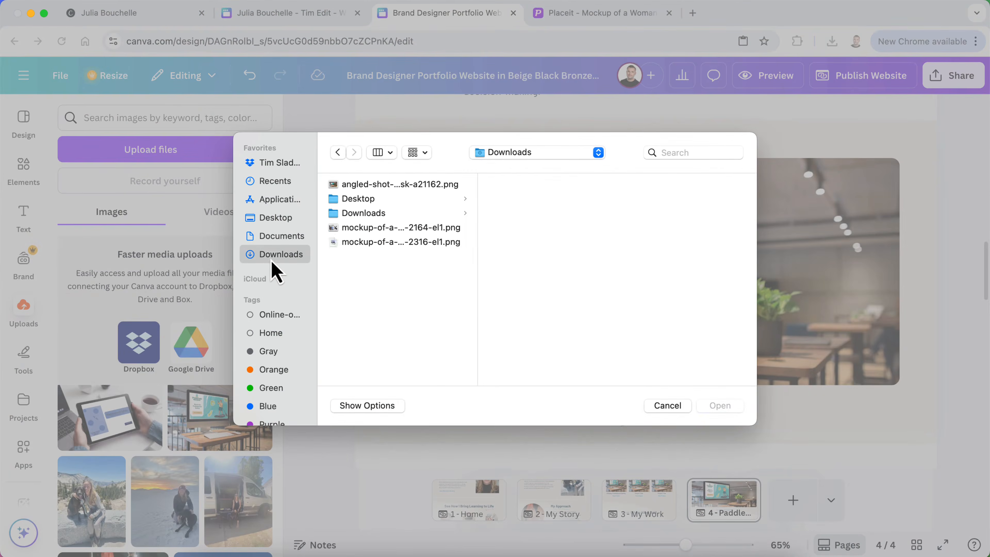
click(373, 243)
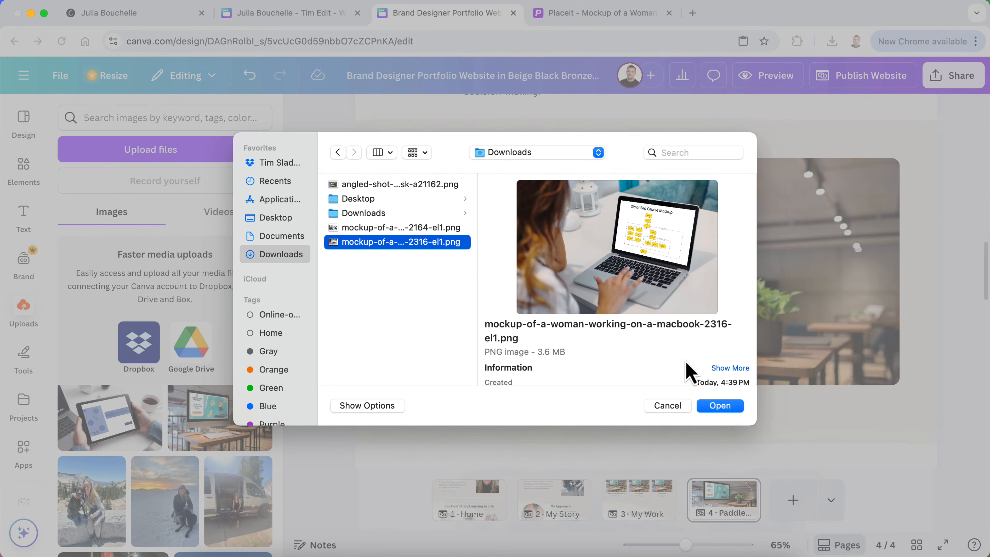
click(724, 410)
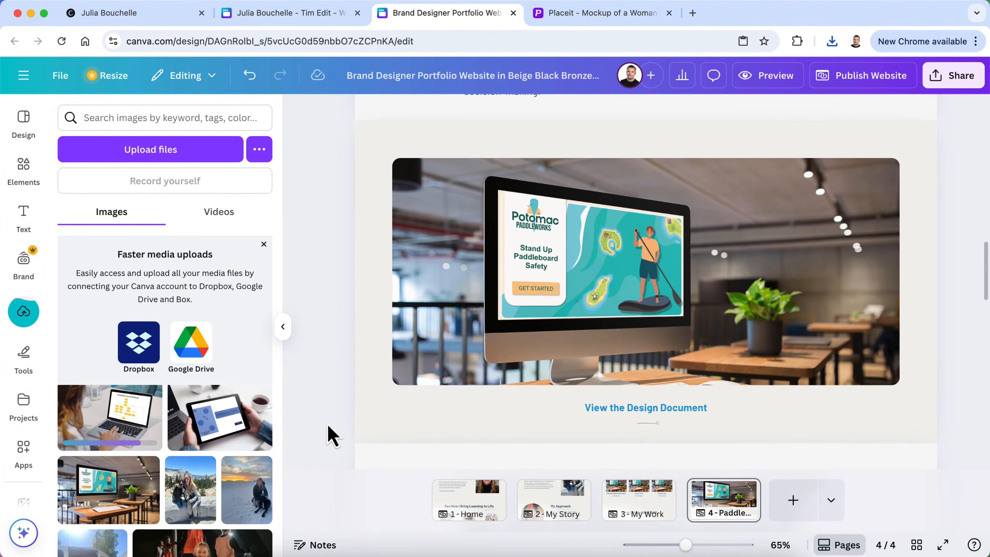
drag(109, 417, 666, 263)
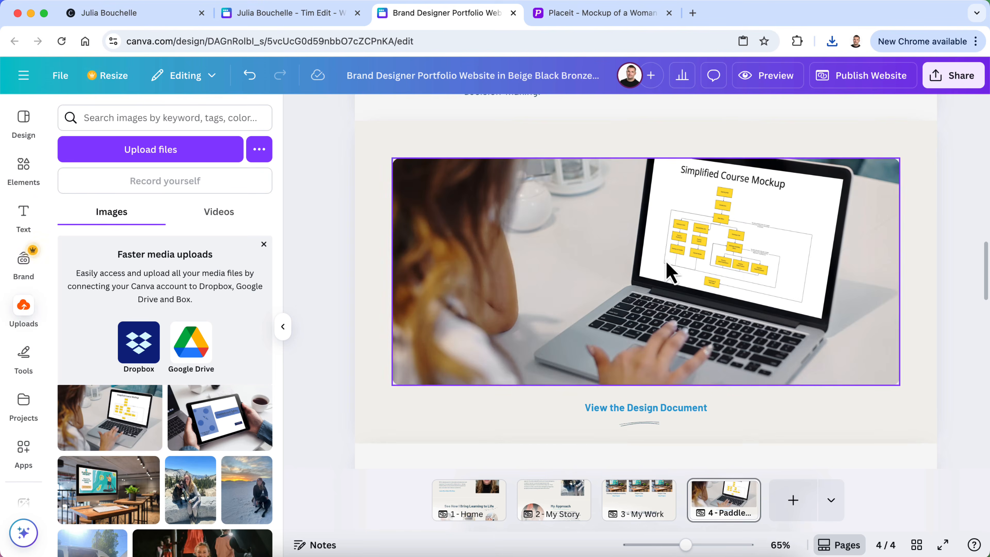
click(283, 326)
Check where the Learn More link points
scroll(171, 351, up, 10)
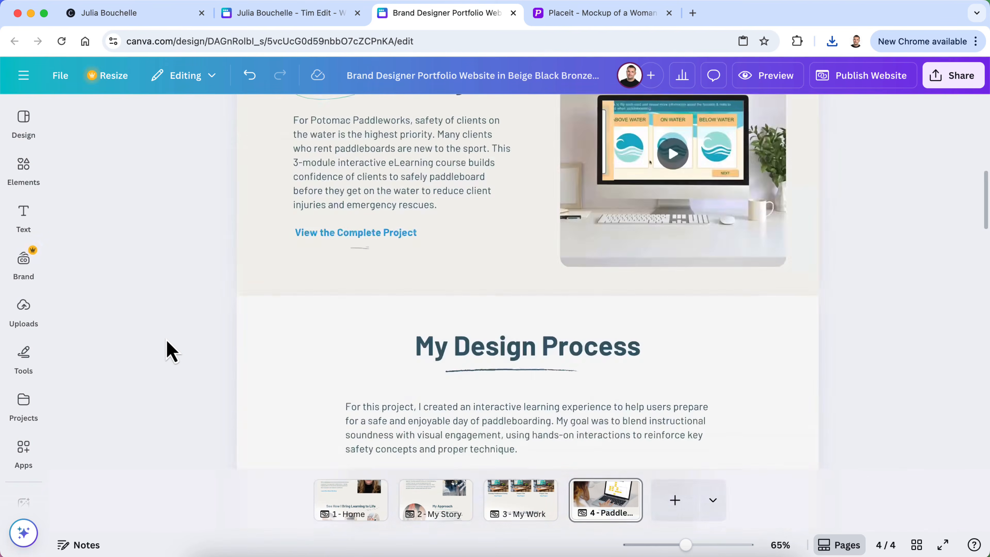
scroll(171, 352, down, 10)
scroll(171, 355, up, 20)
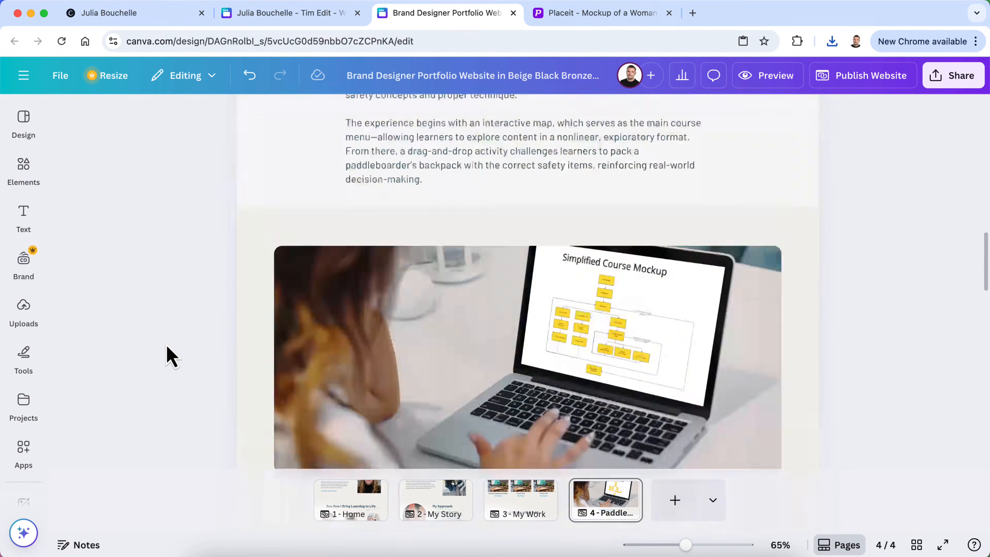
scroll(172, 355, up, 2)
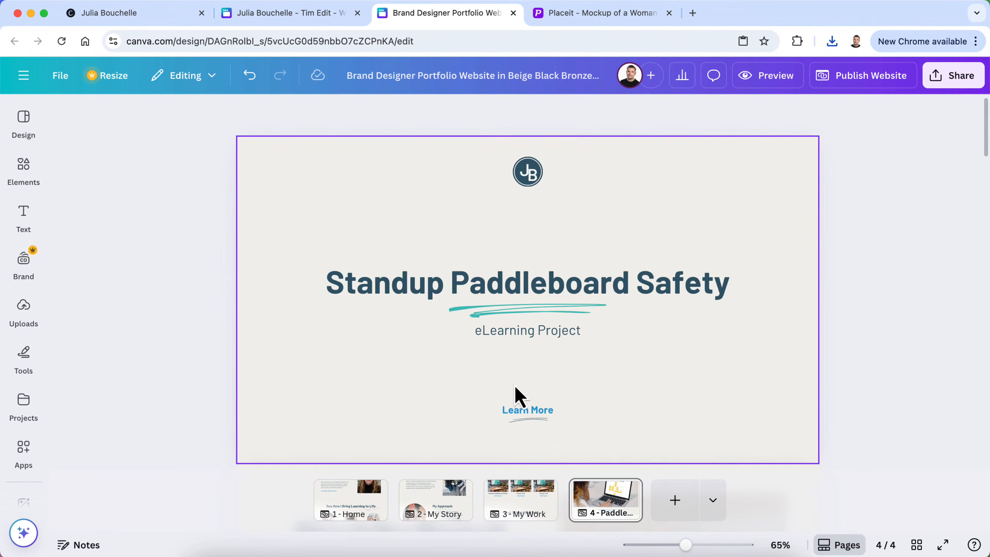
click(545, 414)
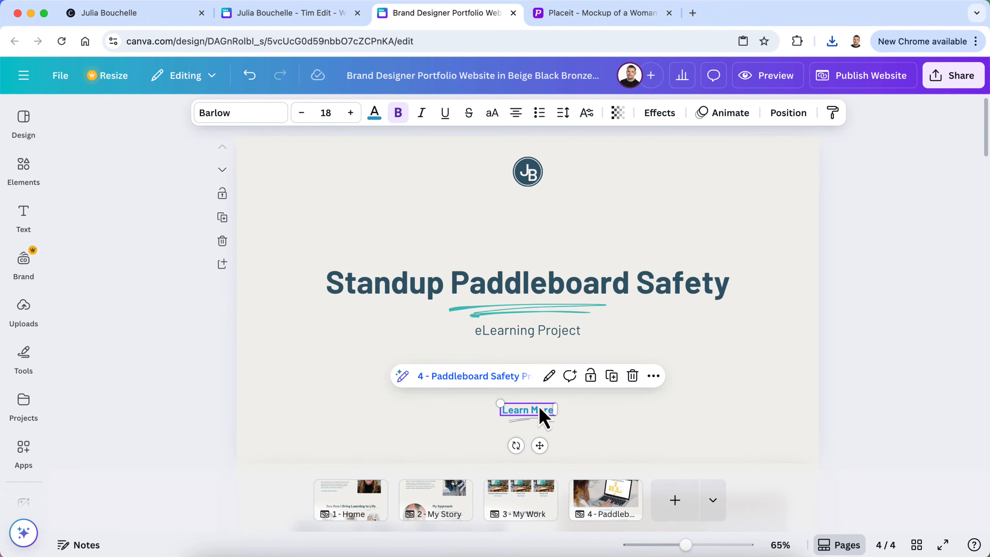
Remove the hyperlink from the View the Storyboard text, then switch to the other portfolio draft
scroll(279, 430, down, 8)
scroll(278, 431, up, 2)
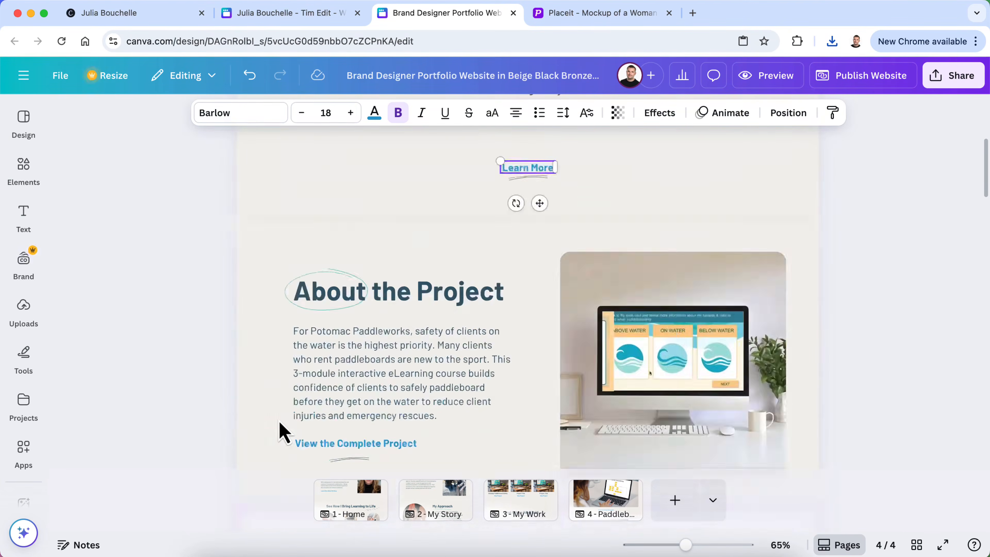
scroll(351, 406, up, 5)
scroll(380, 386, down, 5)
scroll(346, 391, down, 5)
scroll(334, 407, down, 3)
scroll(490, 358, down, 6)
scroll(493, 363, down, 10)
click(499, 328)
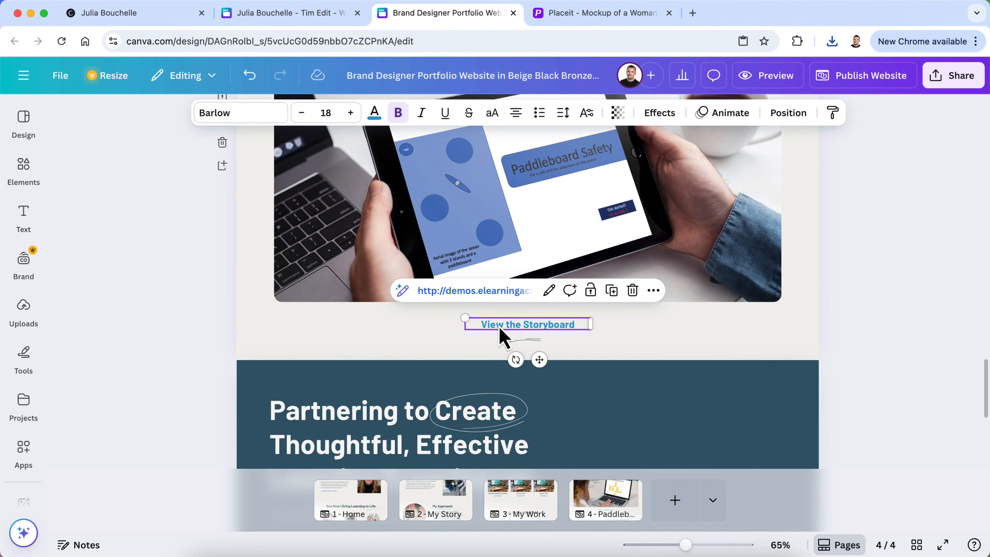
click(549, 290)
click(489, 434)
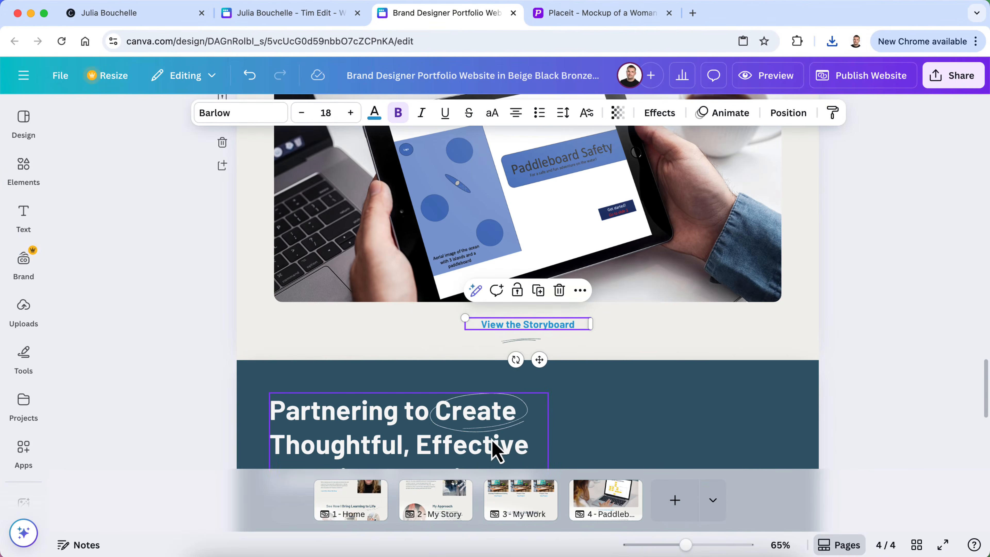
scroll(514, 360, up, 10)
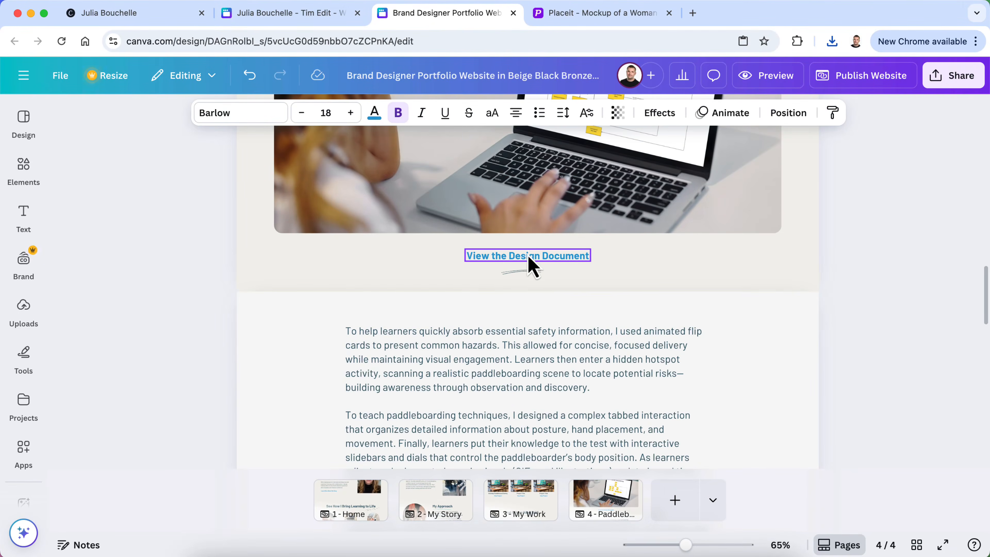
click(275, 13)
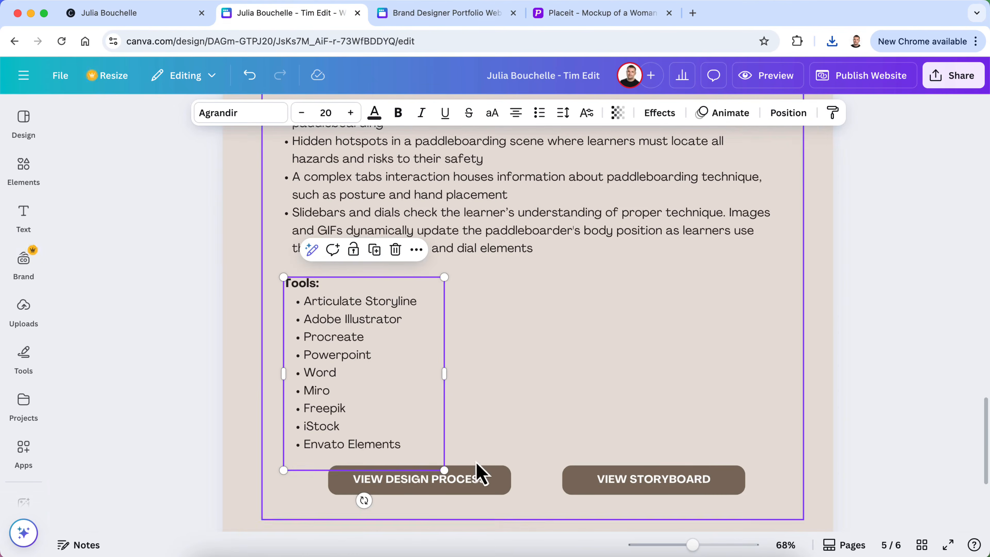
Copy the live site's View Design Process link and paste it as the View the Design Document link
right_click(479, 485)
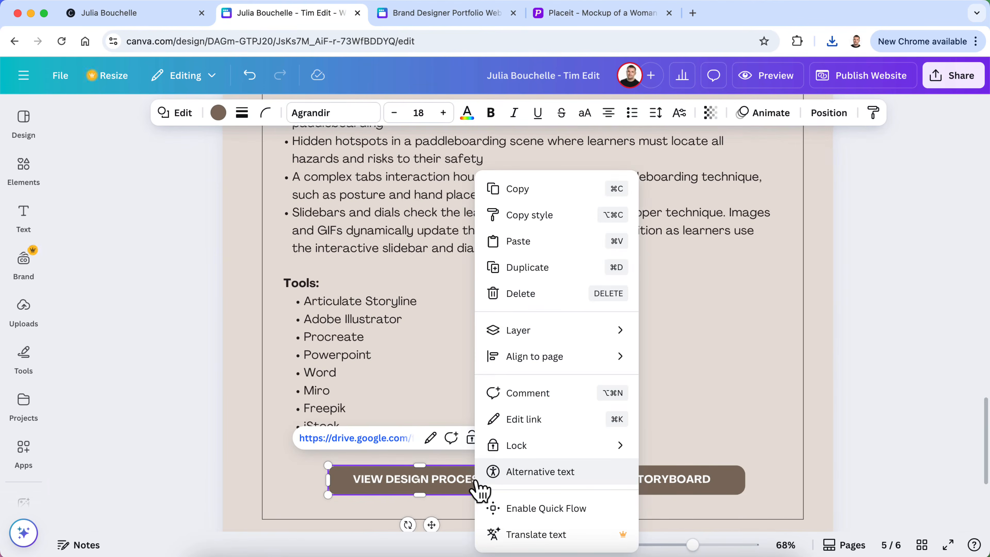
click(174, 11)
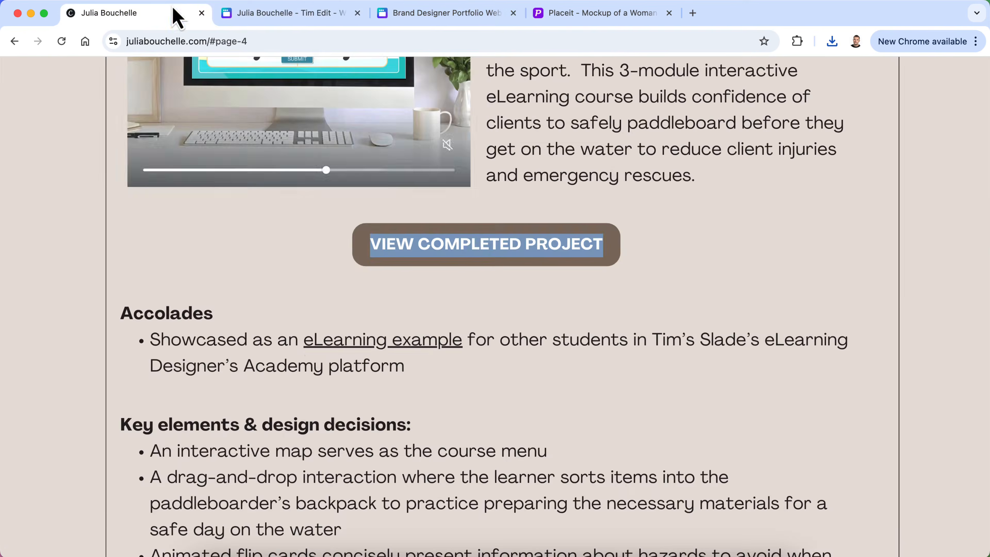
scroll(316, 354, down, 10)
right_click(344, 304)
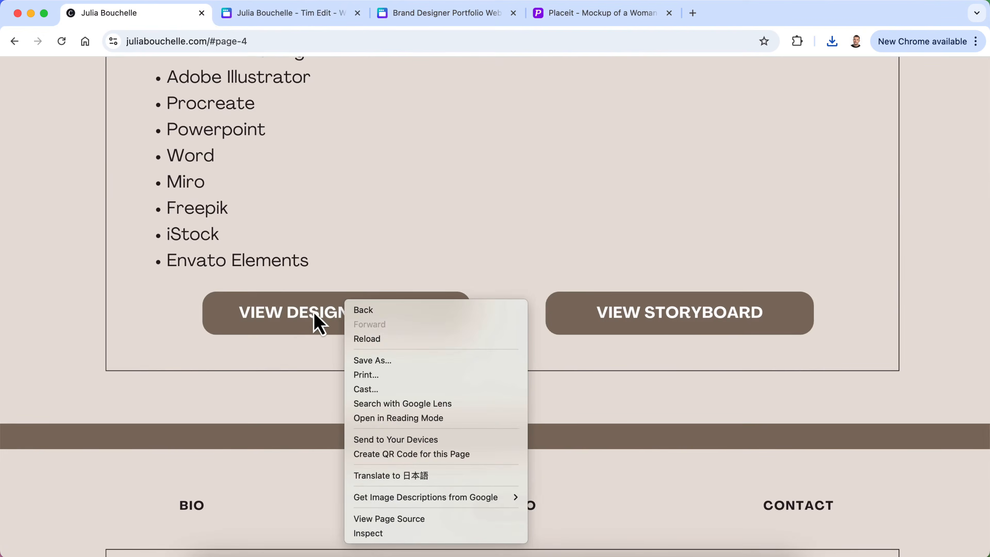
right_click(314, 314)
click(390, 378)
click(448, 13)
click(518, 291)
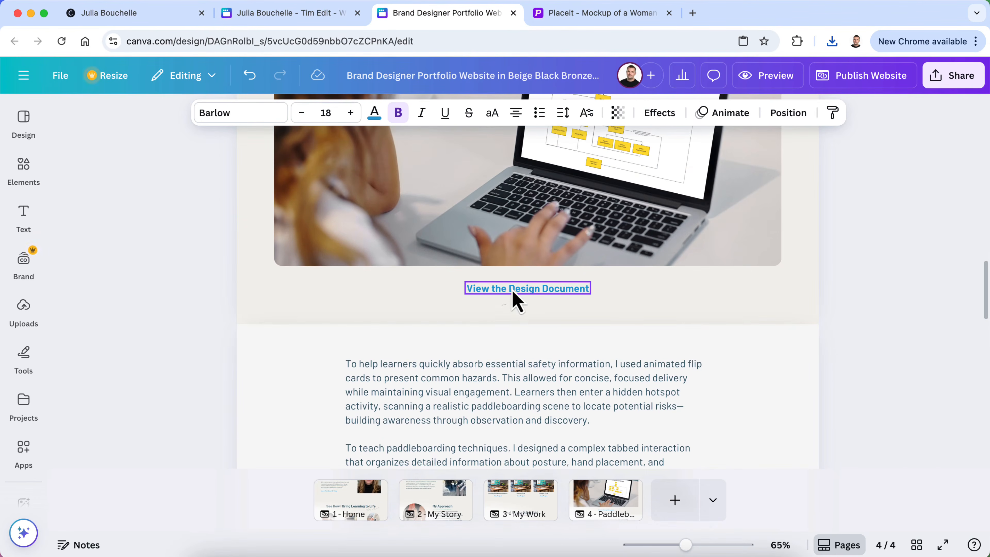
click(550, 255)
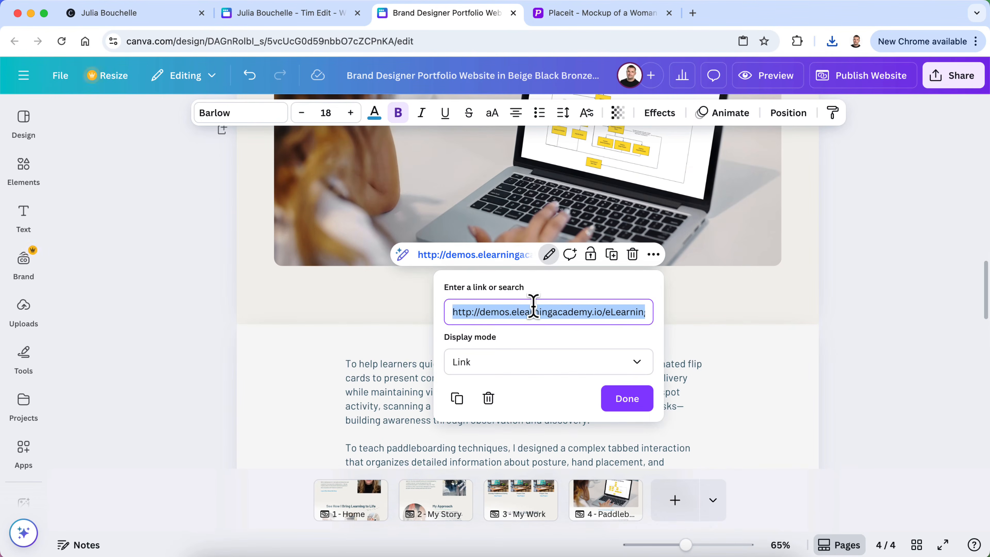
key(super+v)
click(625, 400)
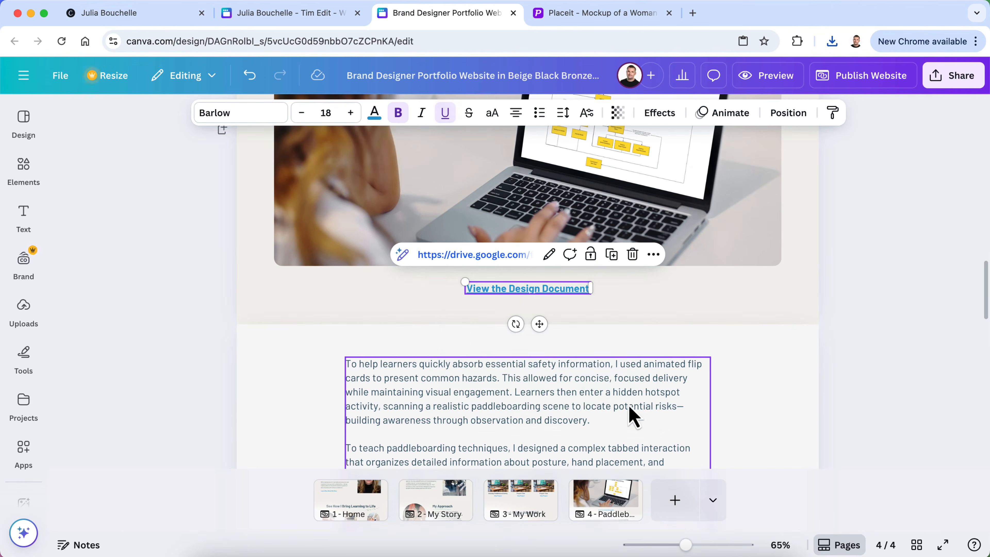
Link View the Storyboard to the live site's storyboard address, remove its underline, and preview the site
scroll(586, 398, down, 15)
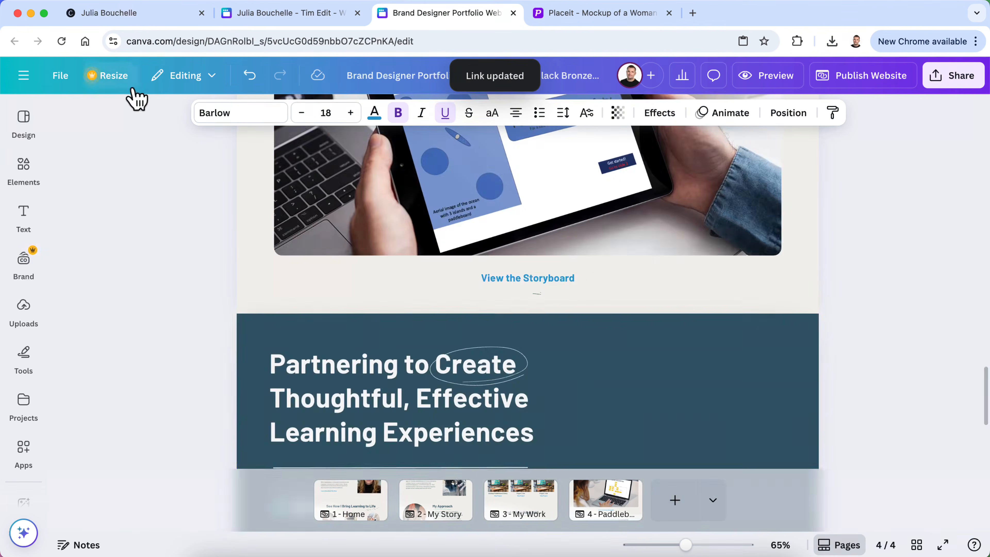
click(150, 21)
right_click(618, 321)
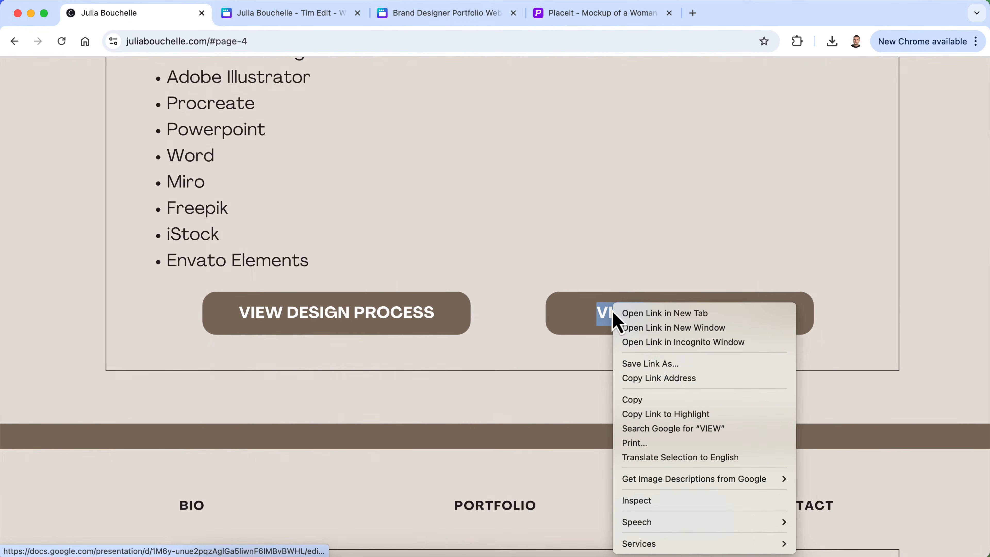
click(670, 378)
click(414, 25)
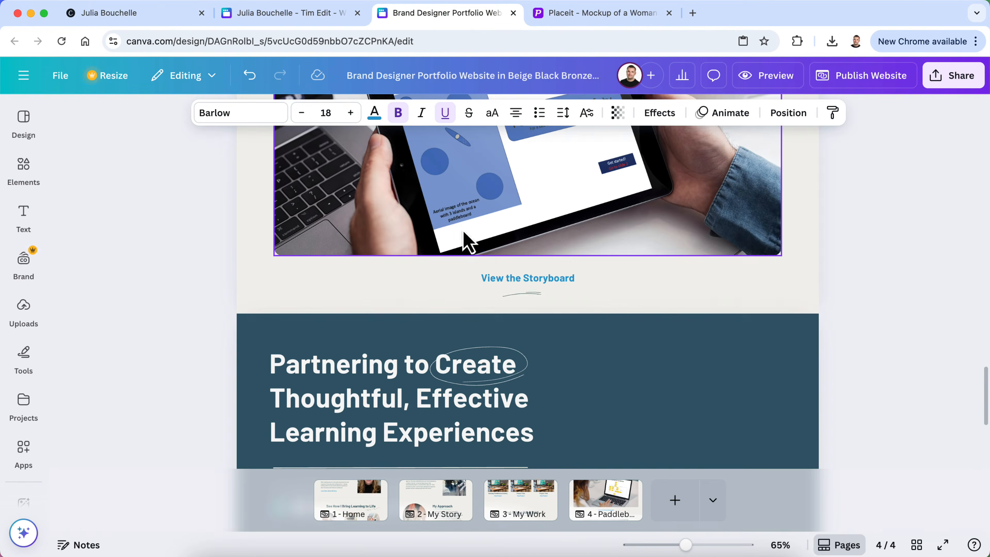
click(503, 280)
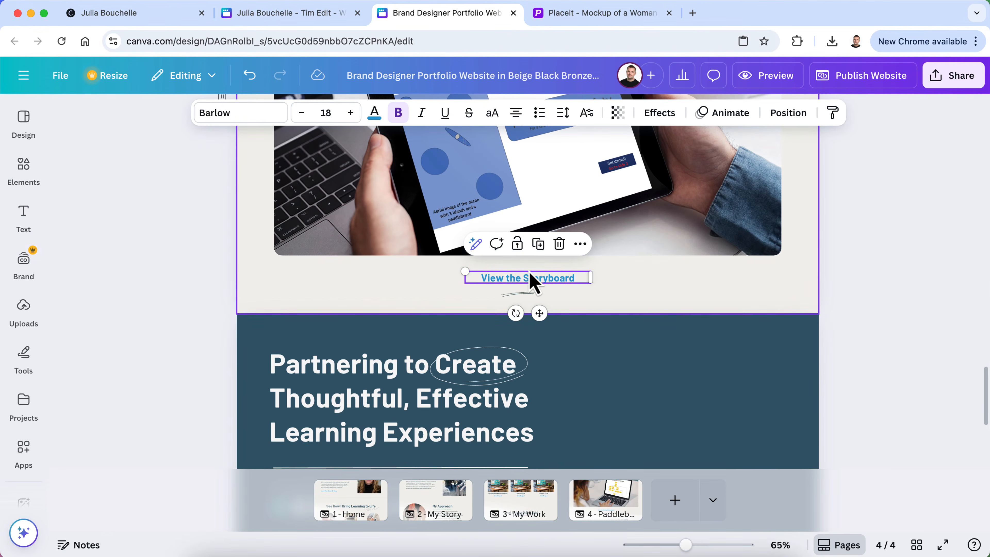
double_click(530, 279)
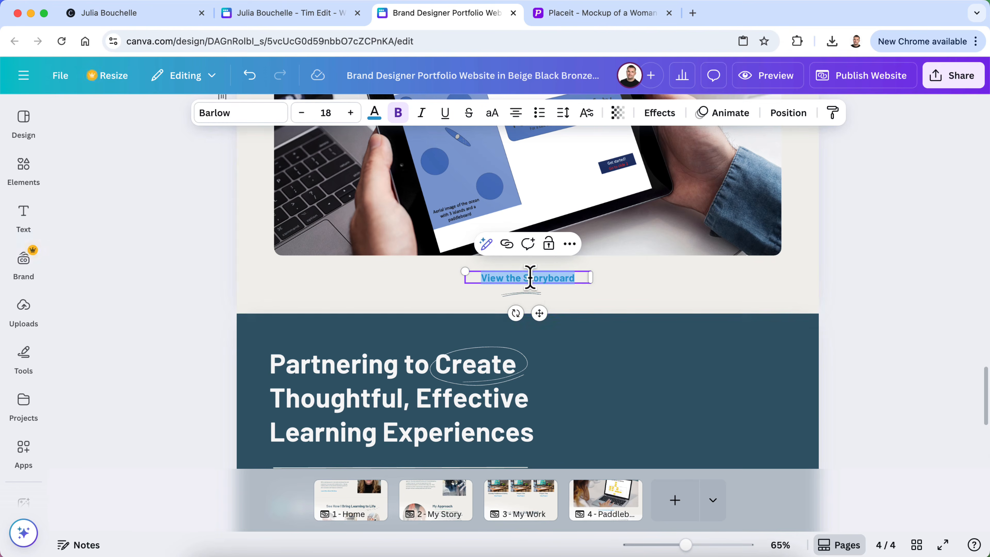
click(506, 245)
key(super+v)
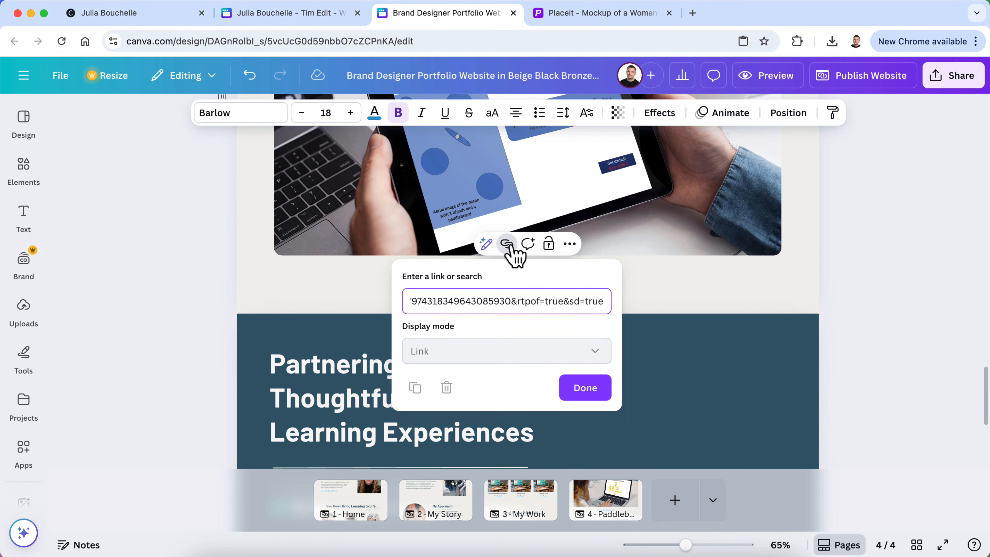
click(588, 388)
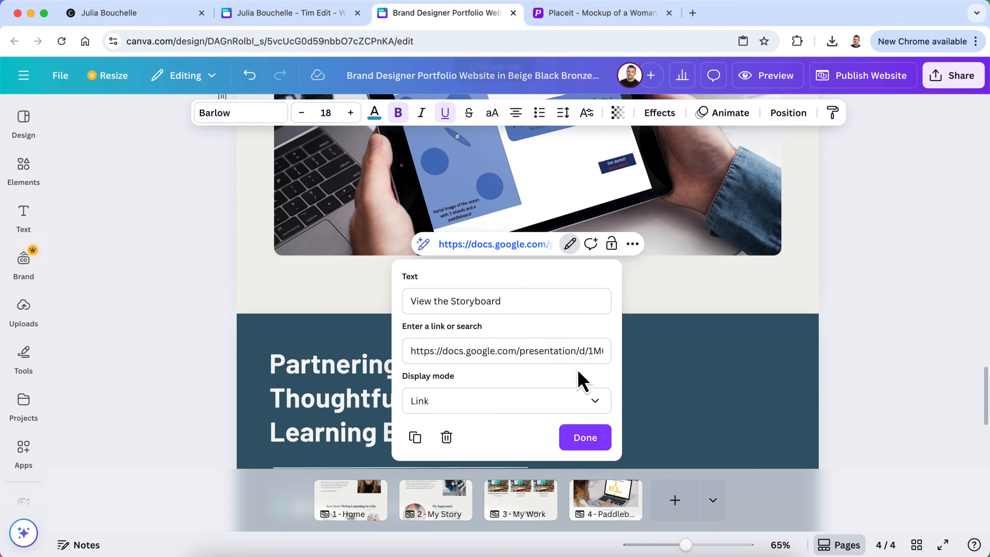
click(583, 437)
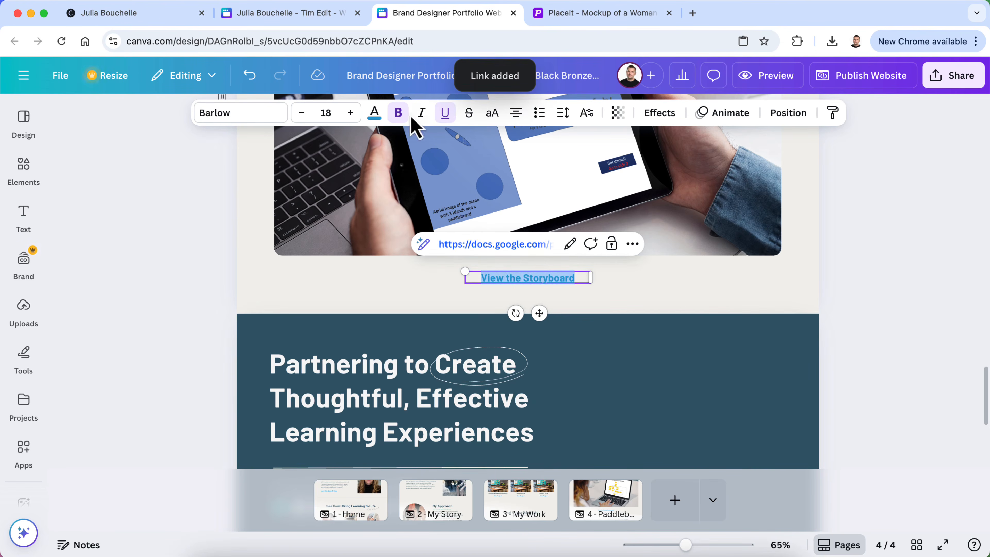
click(442, 117)
click(238, 242)
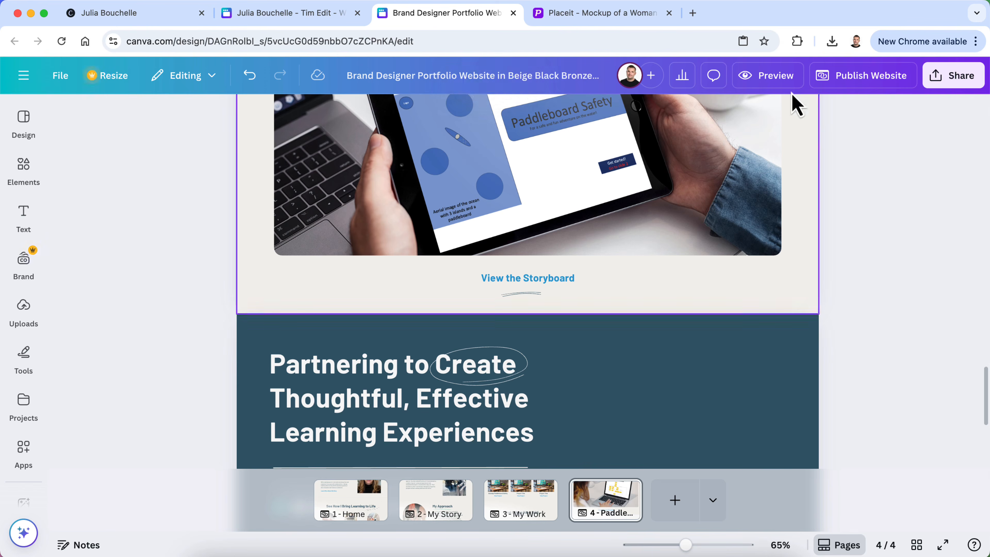
click(759, 78)
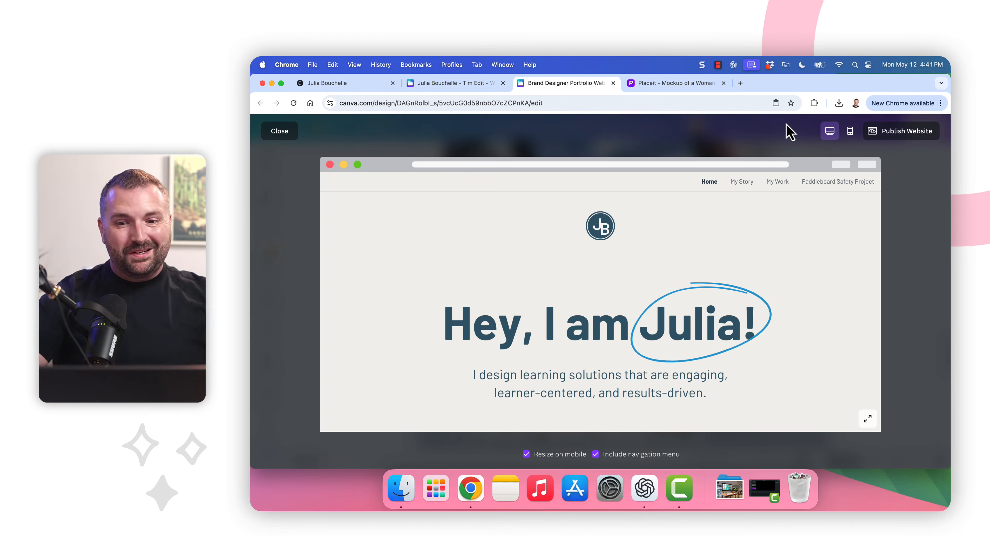
Expand the preview to full size and scroll the Home page from greeting through About Me to the contact footer
click(867, 419)
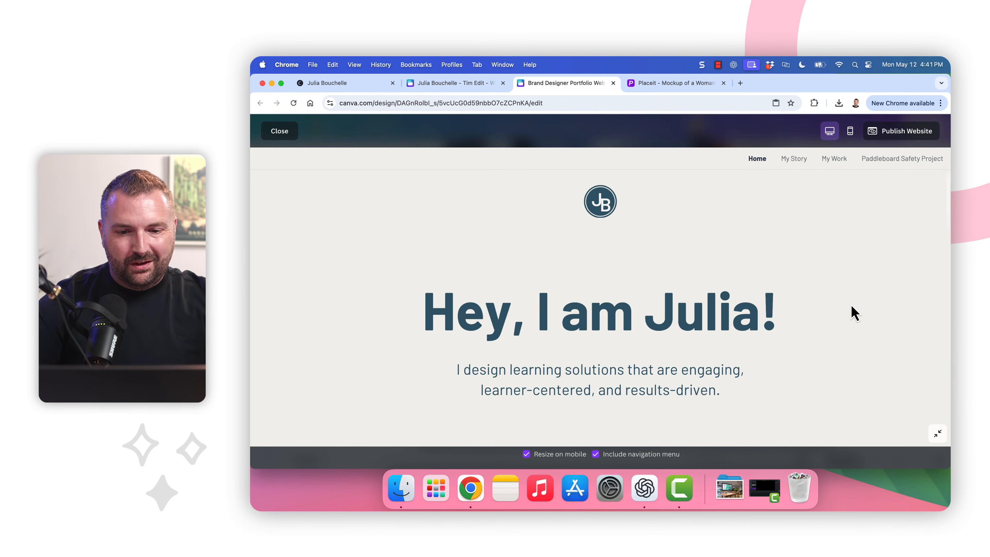
scroll(834, 325, down, 2)
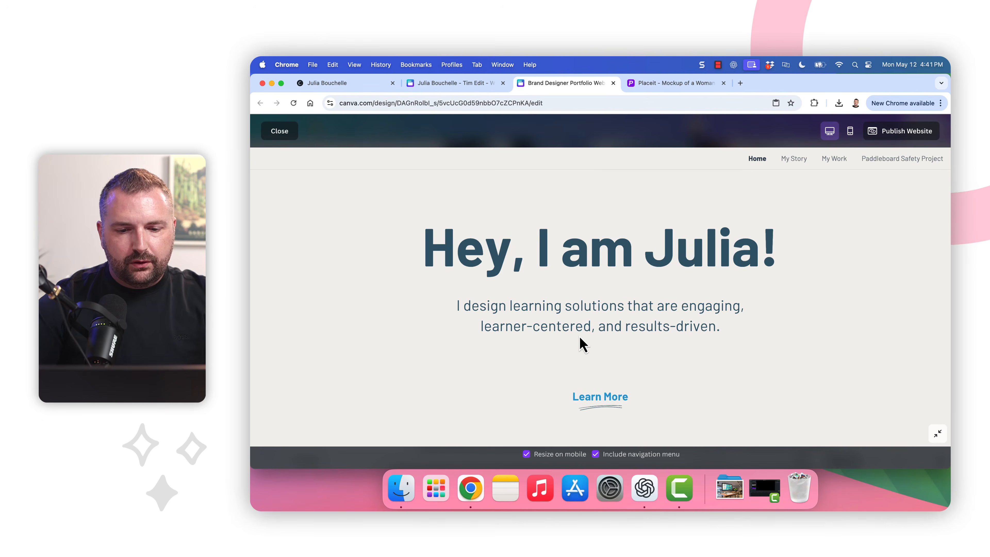
click(602, 398)
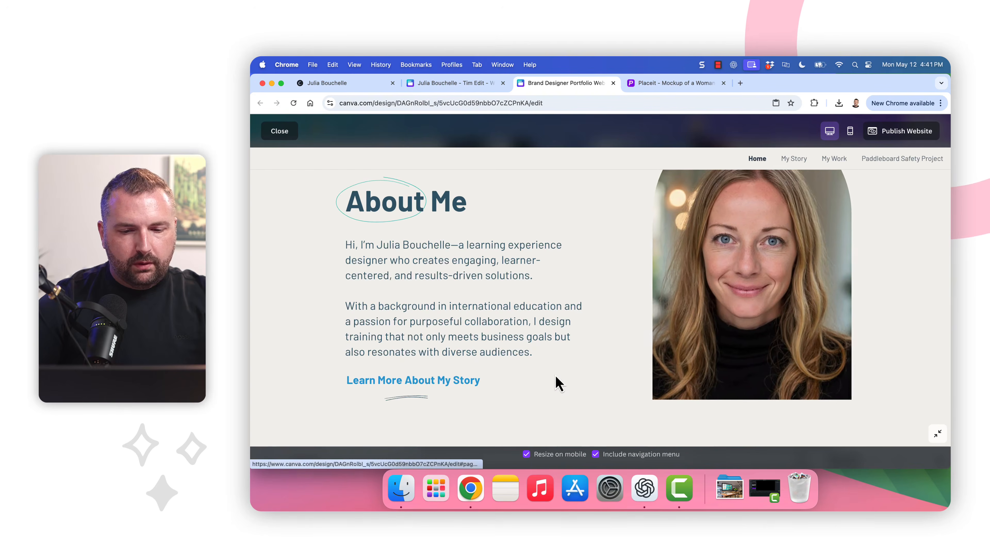
scroll(556, 380, down, 5)
scroll(557, 380, down, 4)
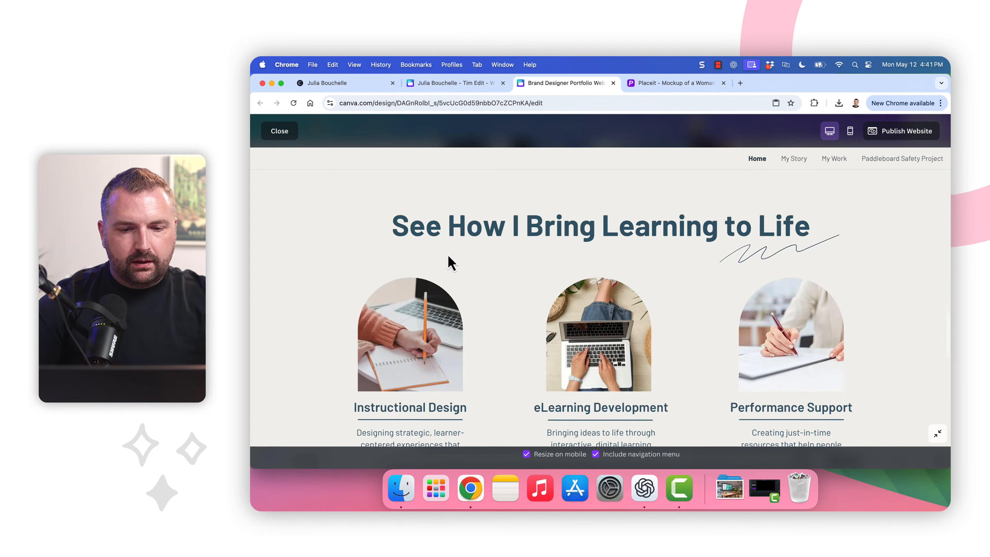
scroll(658, 254, down, 3)
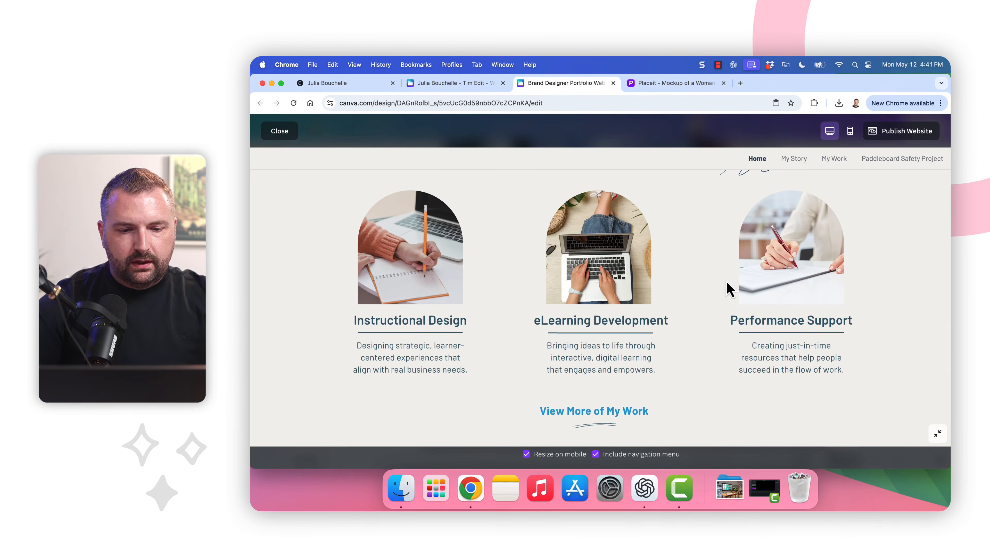
scroll(731, 351, down, 2)
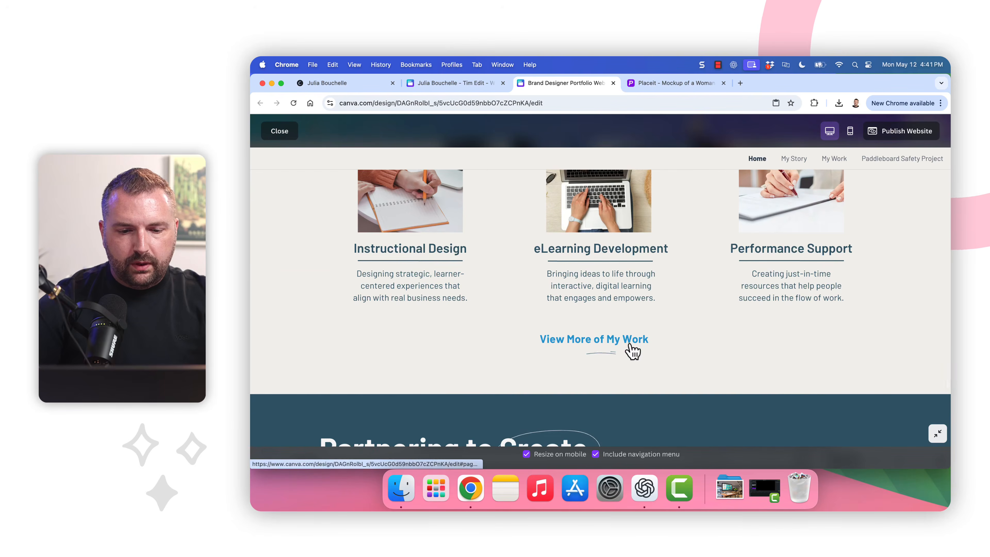
scroll(635, 355, down, 4)
scroll(653, 368, down, 2)
scroll(619, 392, down, 2)
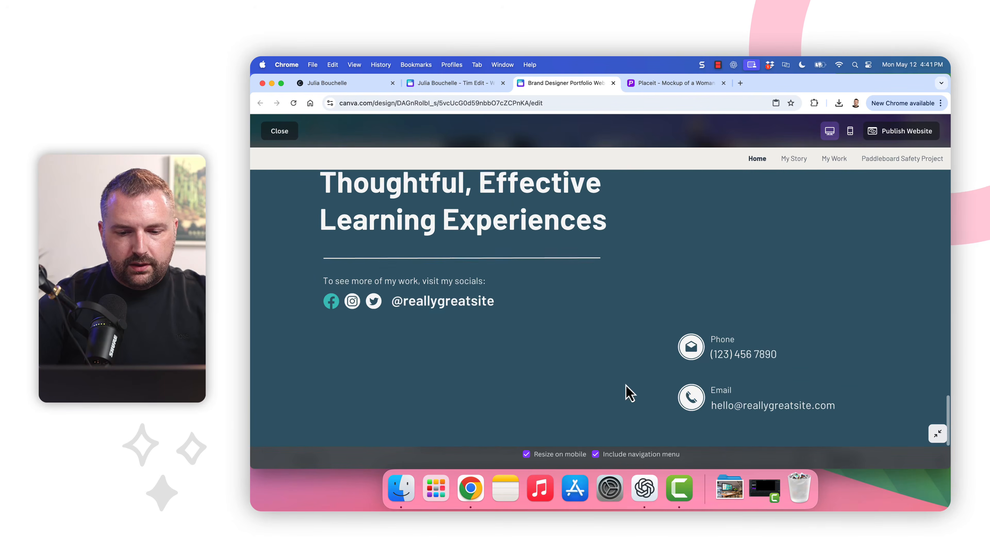
scroll(625, 391, up, 10)
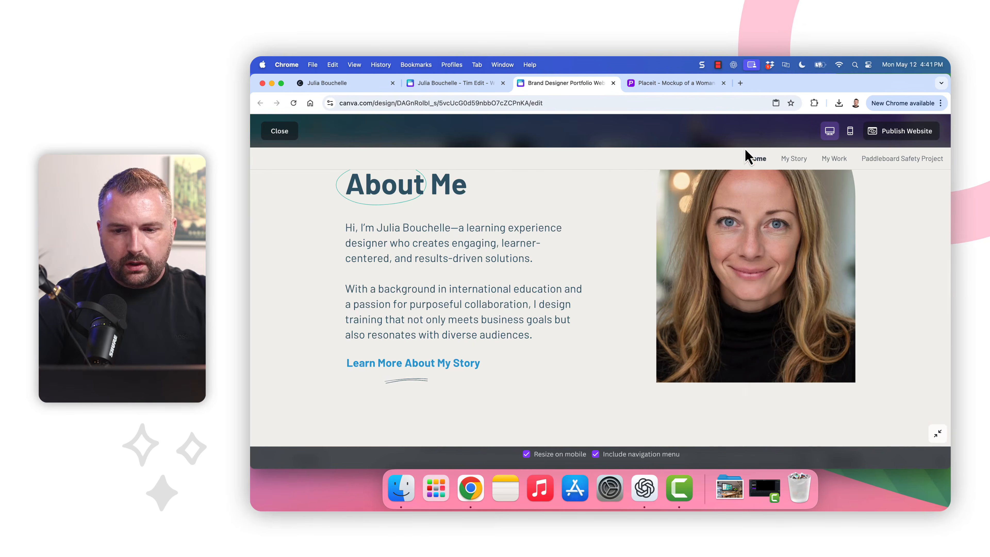
Follow the Home page's story link to My Story and scroll through it
click(409, 375)
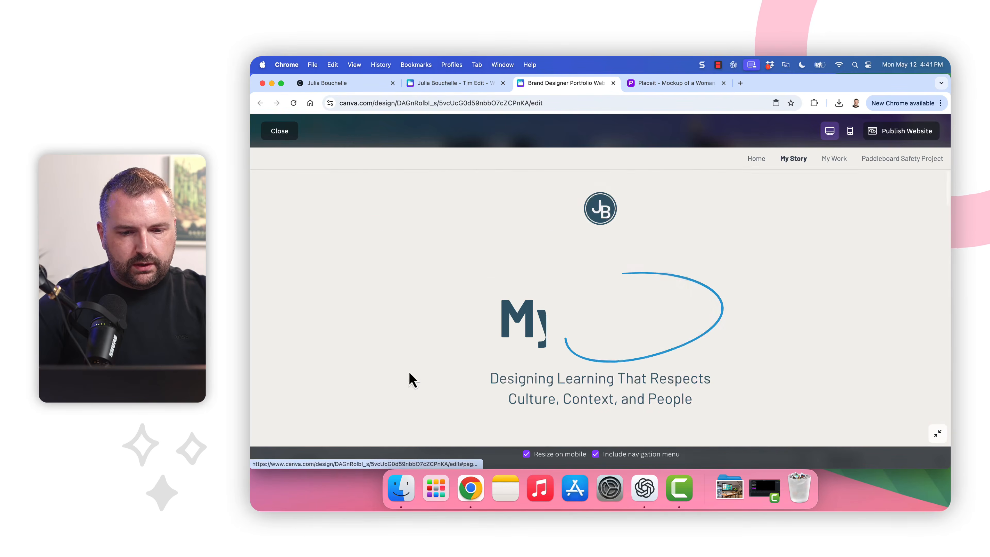
scroll(573, 339, down, 5)
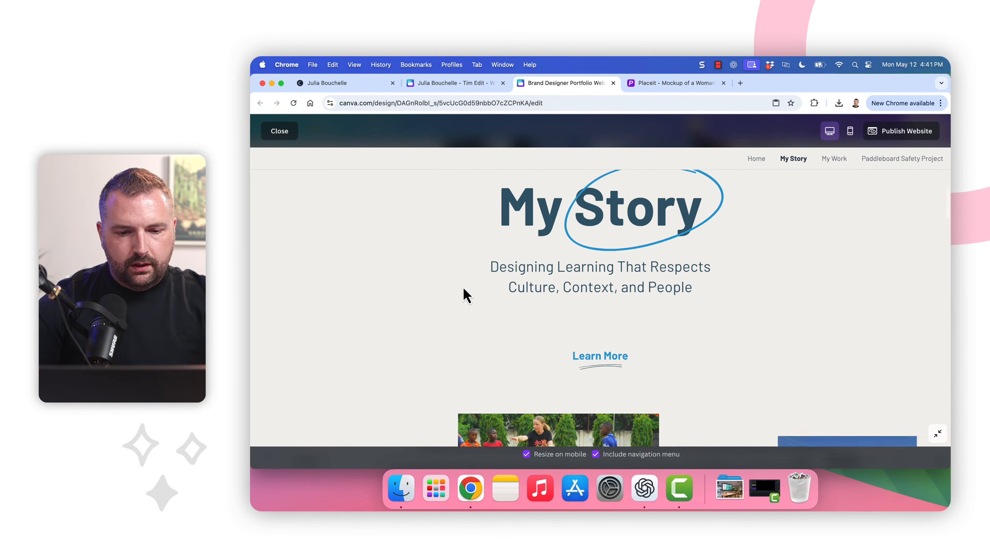
click(616, 358)
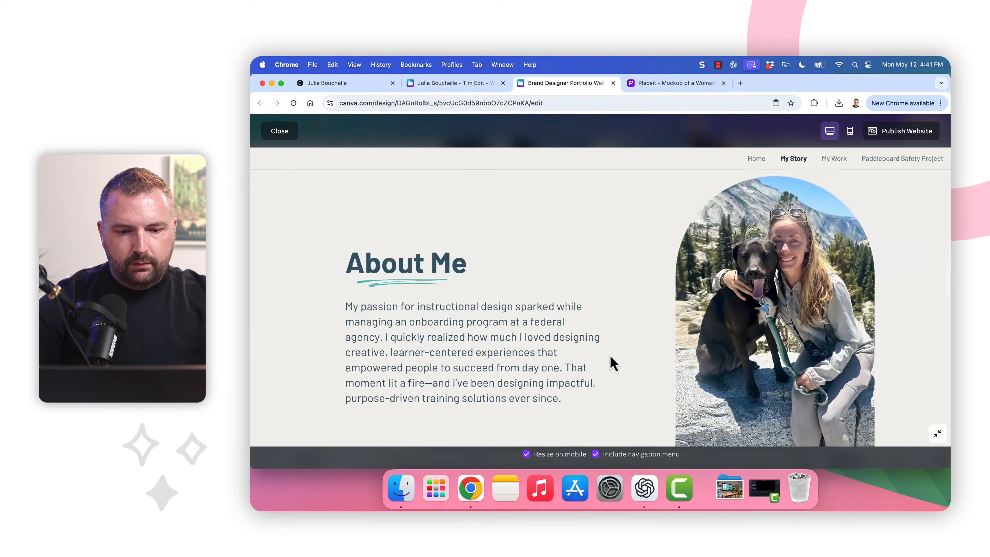
scroll(614, 364, down, 7)
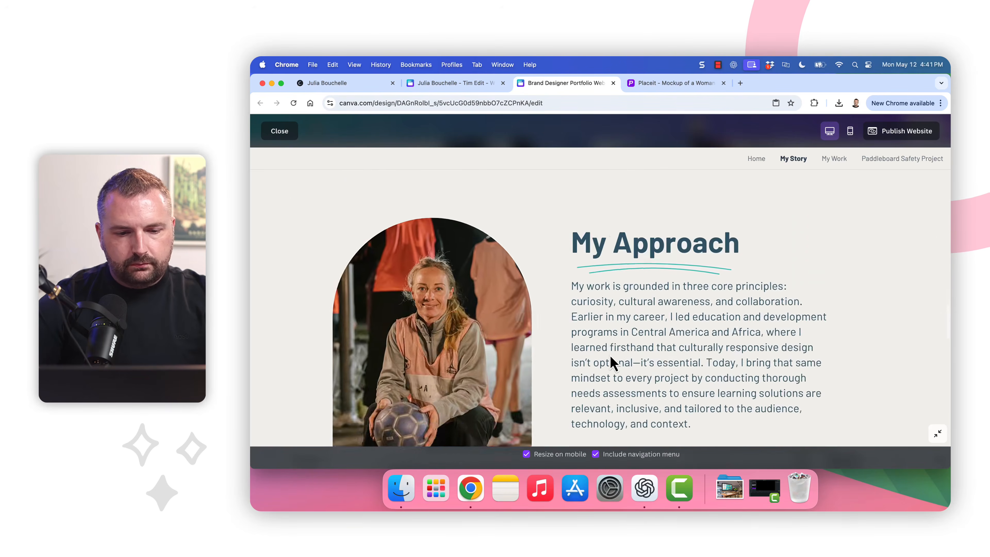
scroll(612, 362, down, 7)
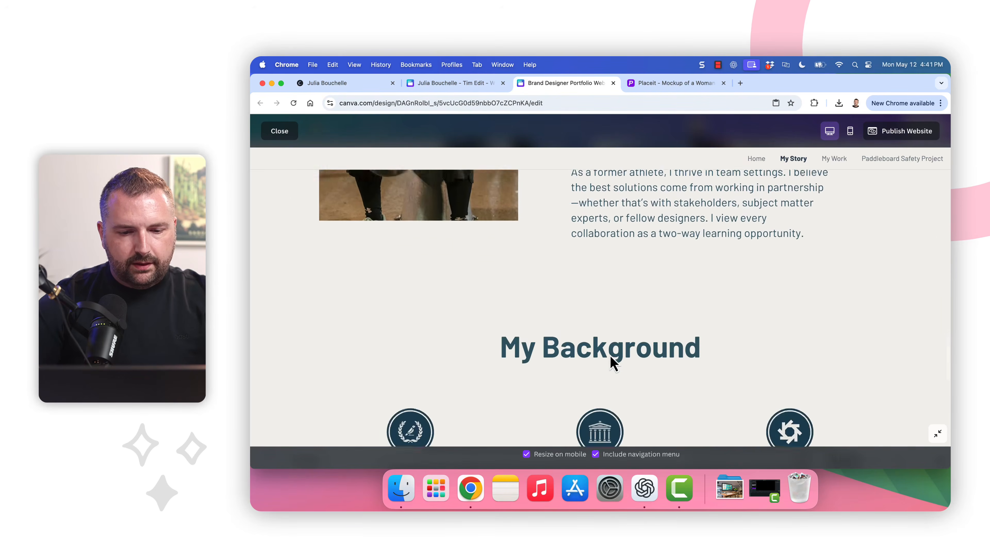
scroll(759, 351, down, 8)
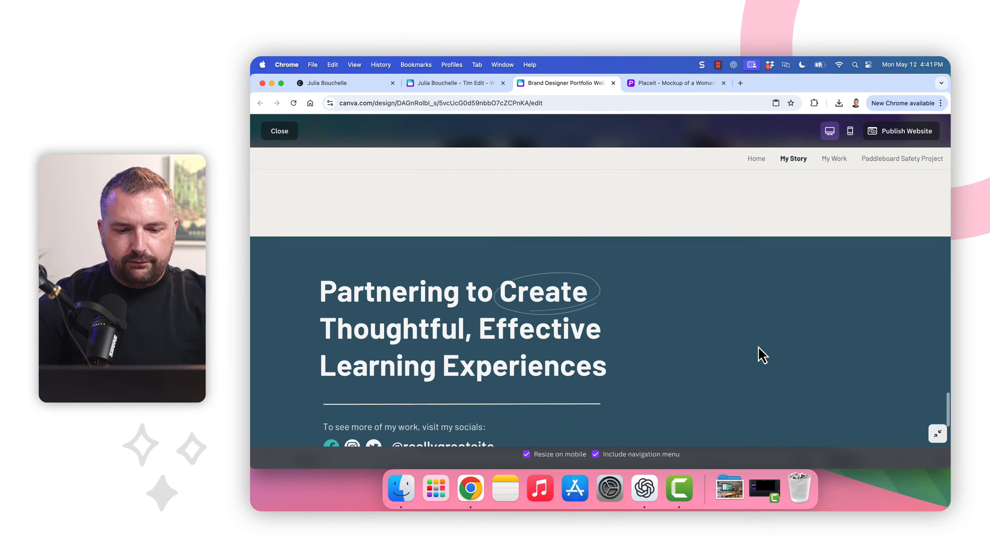
scroll(762, 355, up, 20)
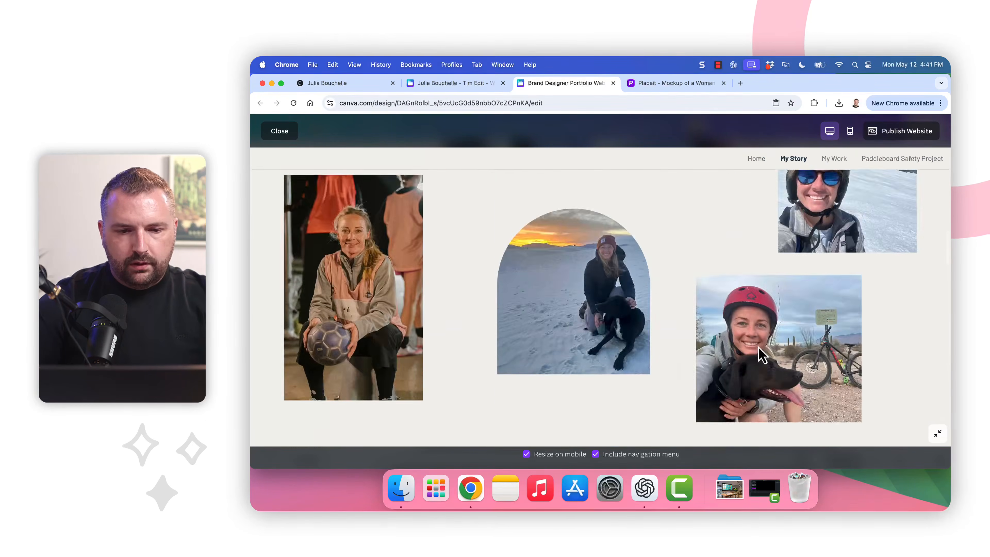
Return to Home and follow View More of My Work to the My Work page
click(756, 161)
scroll(687, 330, down, 15)
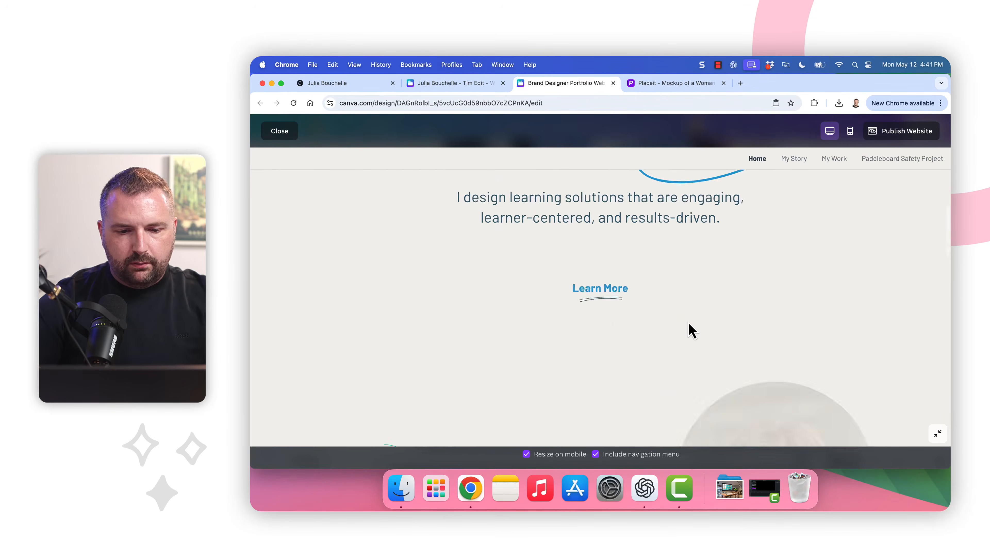
scroll(691, 330, down, 10)
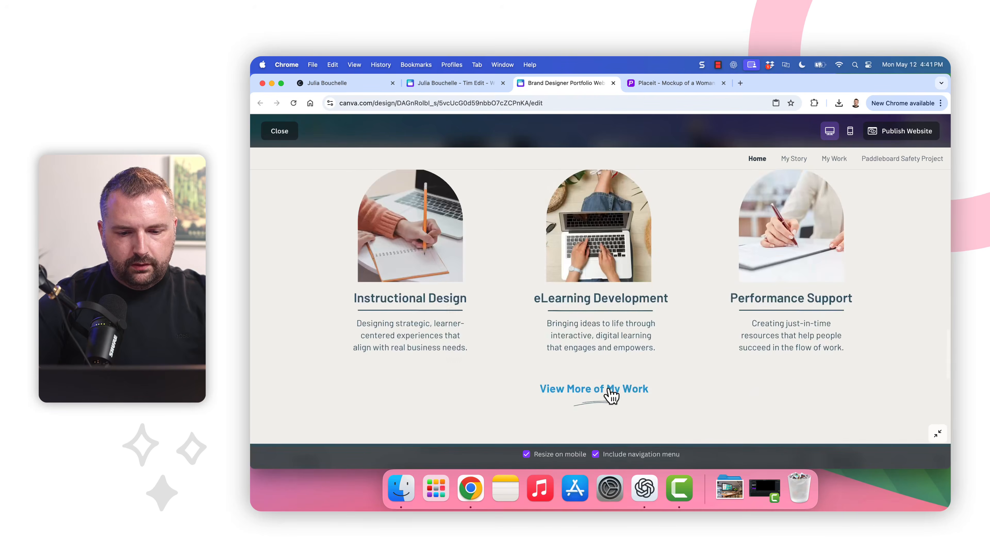
click(610, 390)
Scroll the My Work gallery and open the Standup Paddleboard Safety View Project page
scroll(750, 334, down, 3)
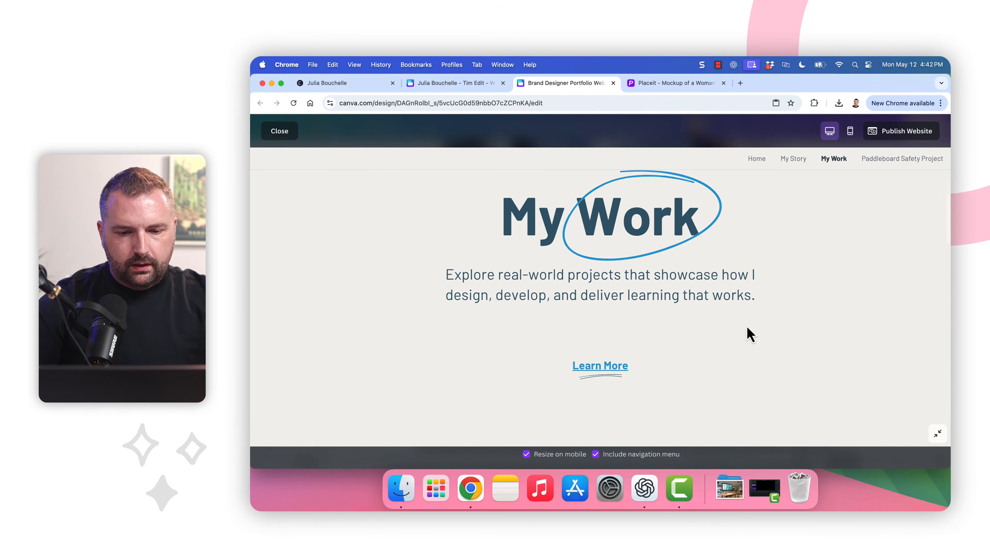
scroll(603, 353, down, 10)
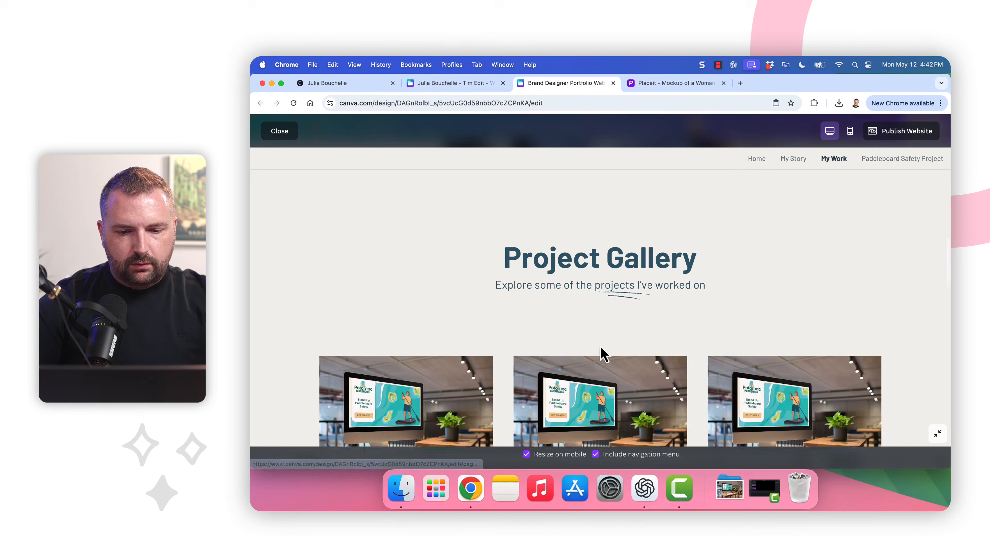
scroll(602, 353, down, 7)
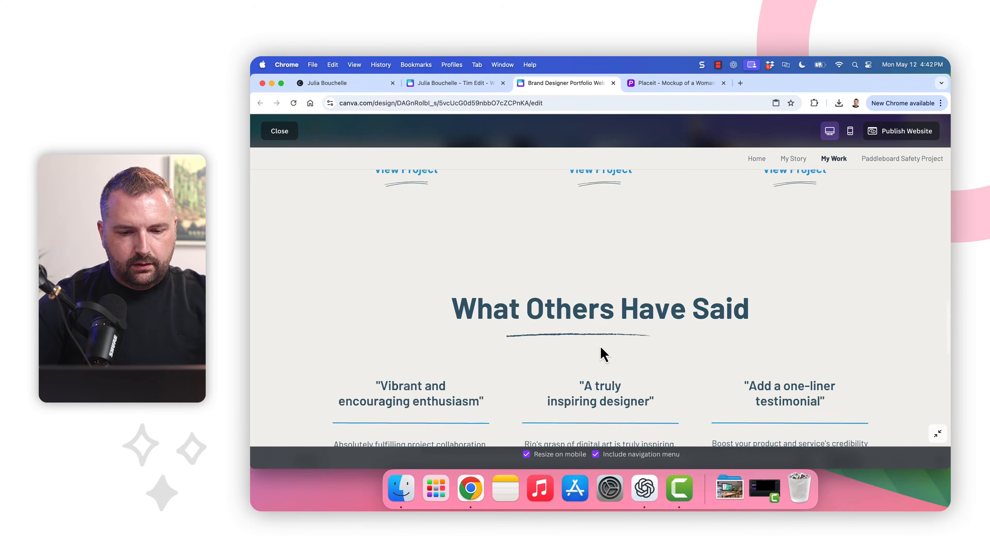
scroll(596, 353, up, 6)
scroll(525, 318, up, 1)
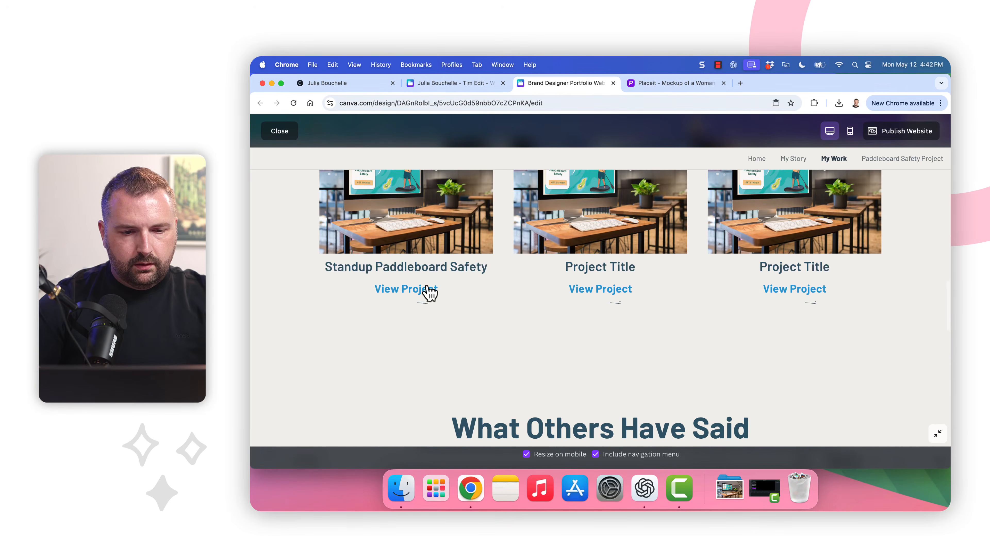
scroll(537, 347, down, 8)
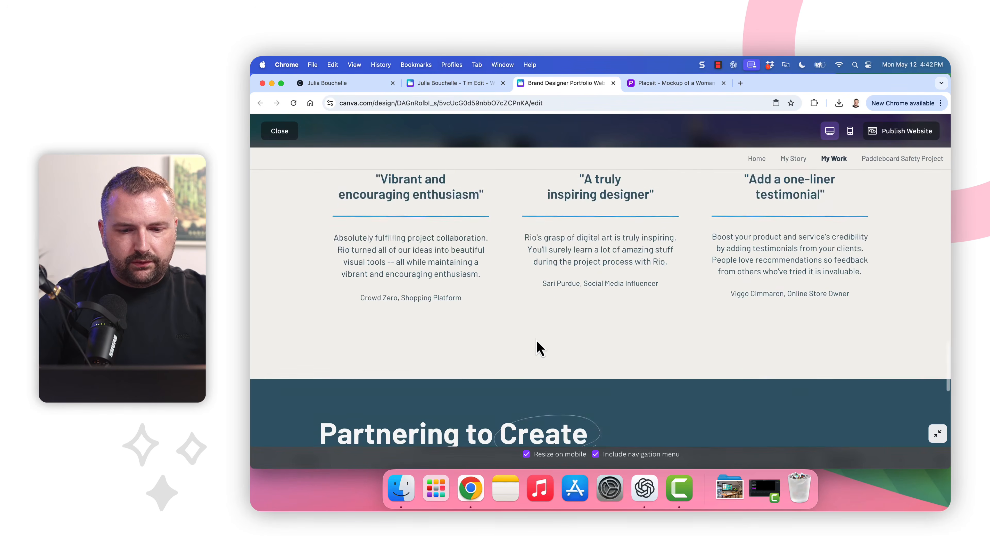
scroll(537, 348, down, 5)
scroll(538, 349, up, 5)
scroll(537, 348, down, 12)
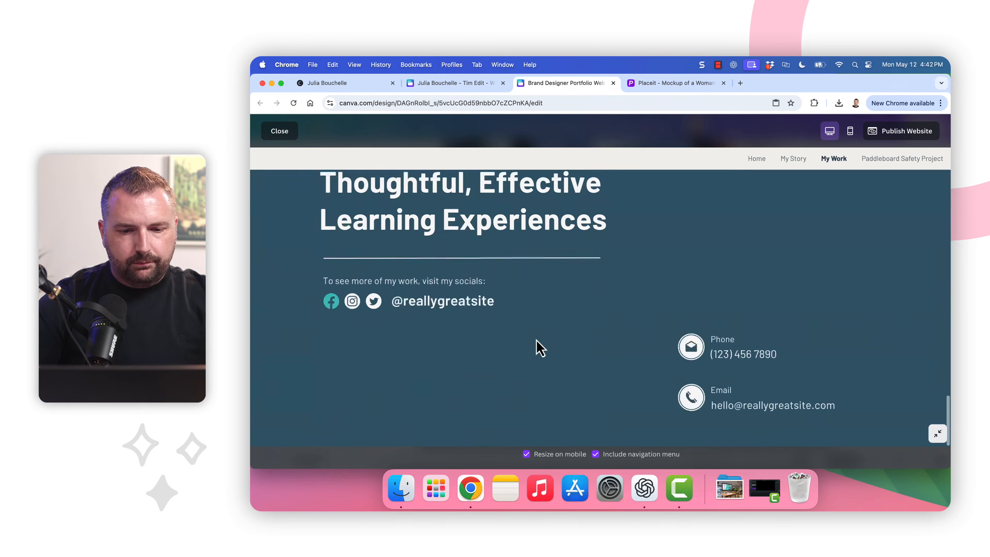
scroll(538, 348, up, 18)
scroll(538, 348, up, 3)
scroll(538, 348, down, 7)
scroll(537, 348, up, 7)
scroll(537, 347, up, 5)
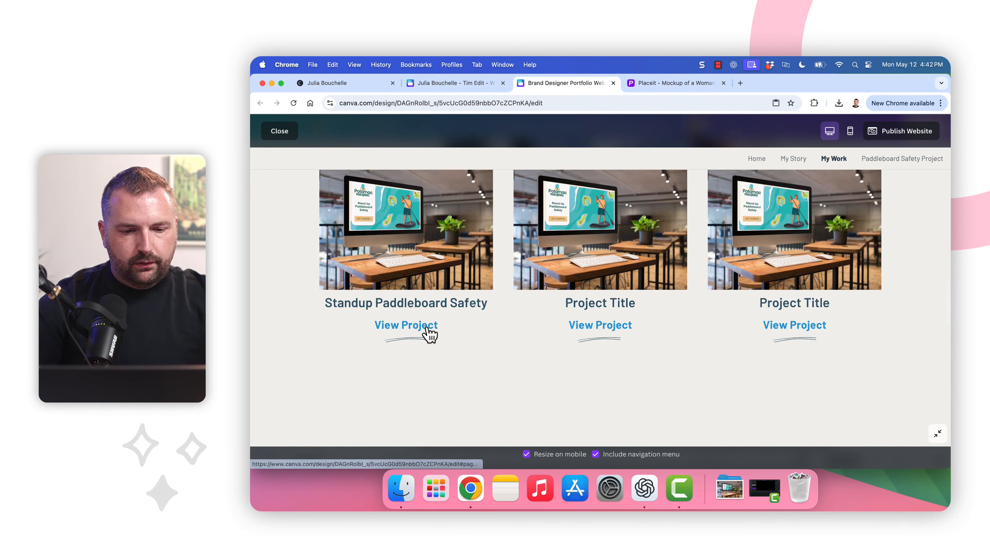
click(429, 334)
Open View the Complete Project, restart the eLearning course, and close it
scroll(444, 393, down, 2)
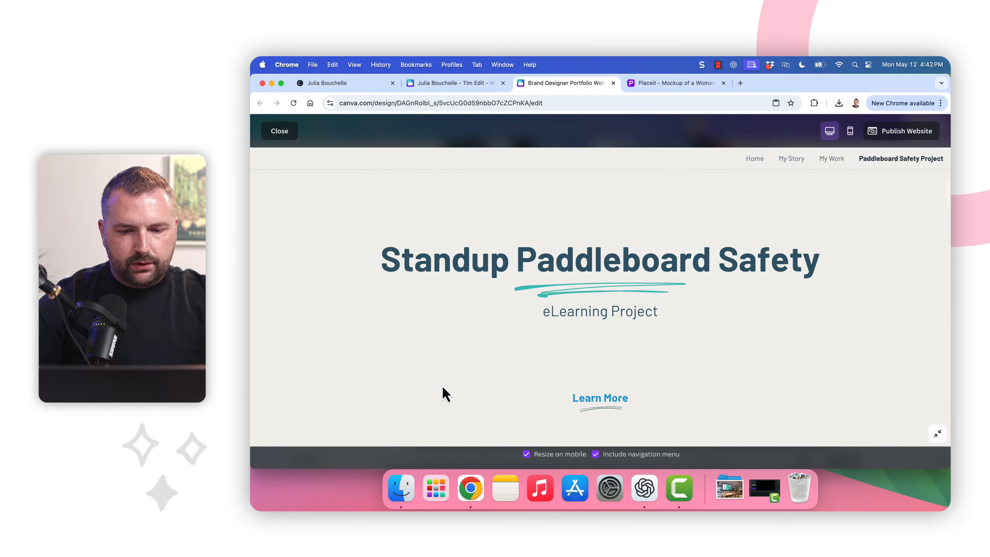
scroll(444, 393, down, 3)
scroll(583, 331, down, 5)
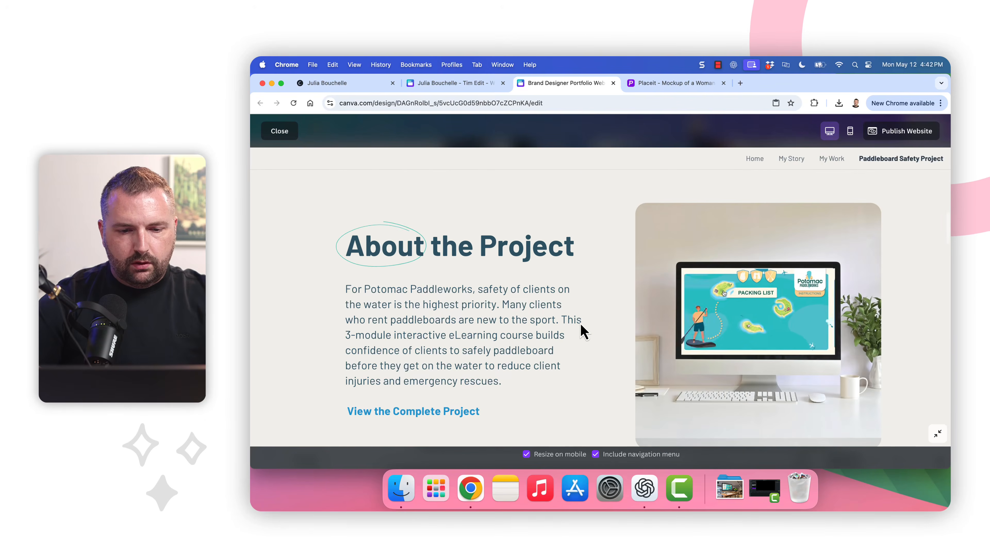
scroll(583, 331, down, 2)
click(473, 375)
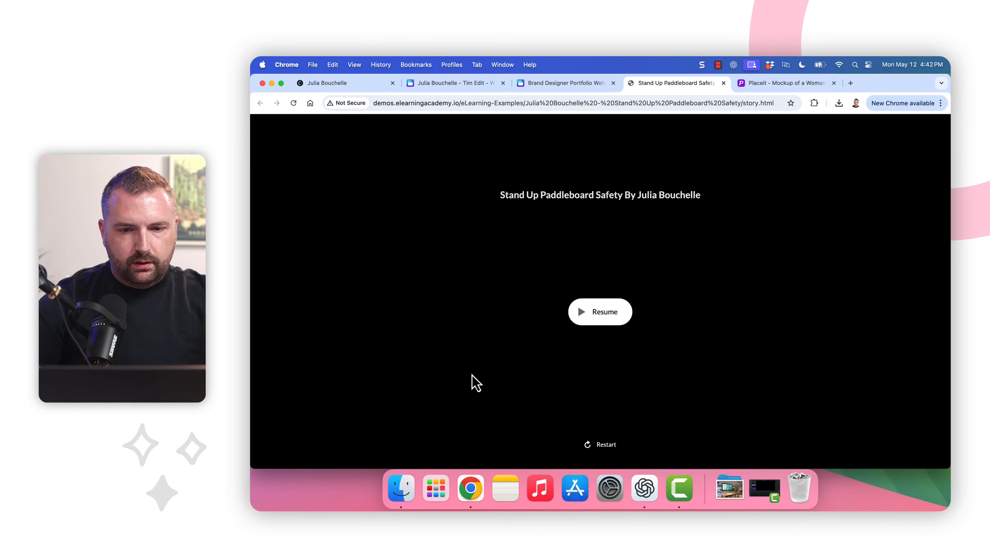
click(604, 447)
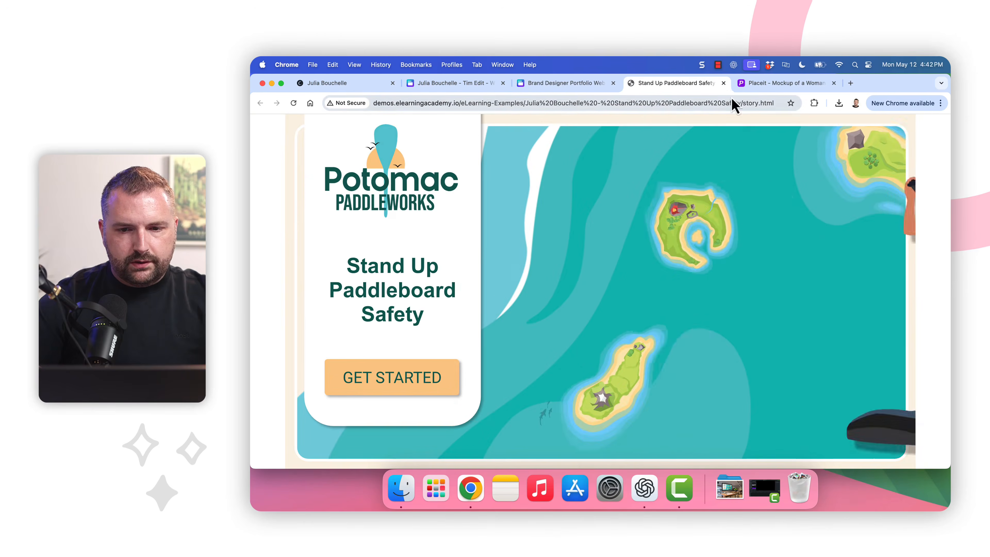
click(724, 83)
Scroll down the Paddleboard Safety page and open the View the Storyboard link
scroll(588, 303, up, 1)
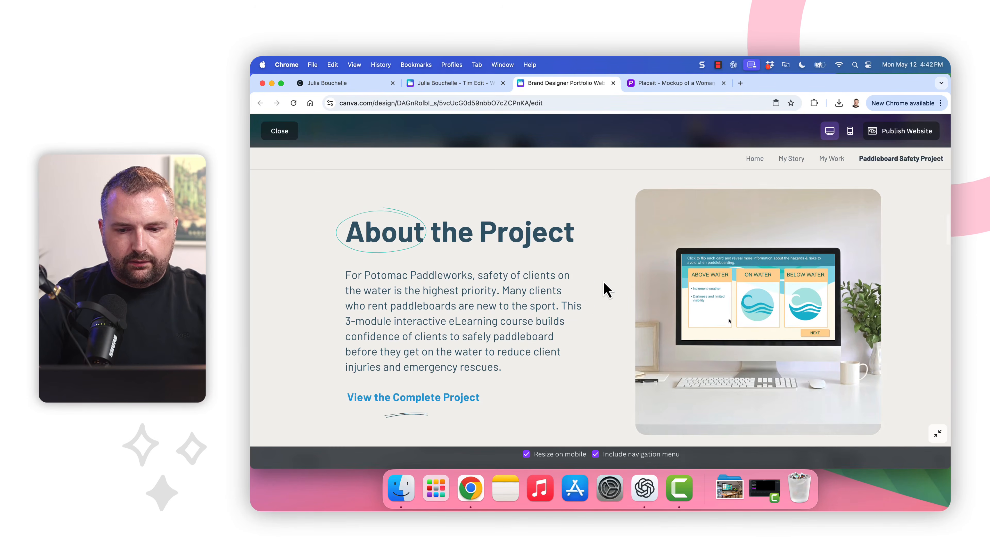
scroll(586, 336, down, 1)
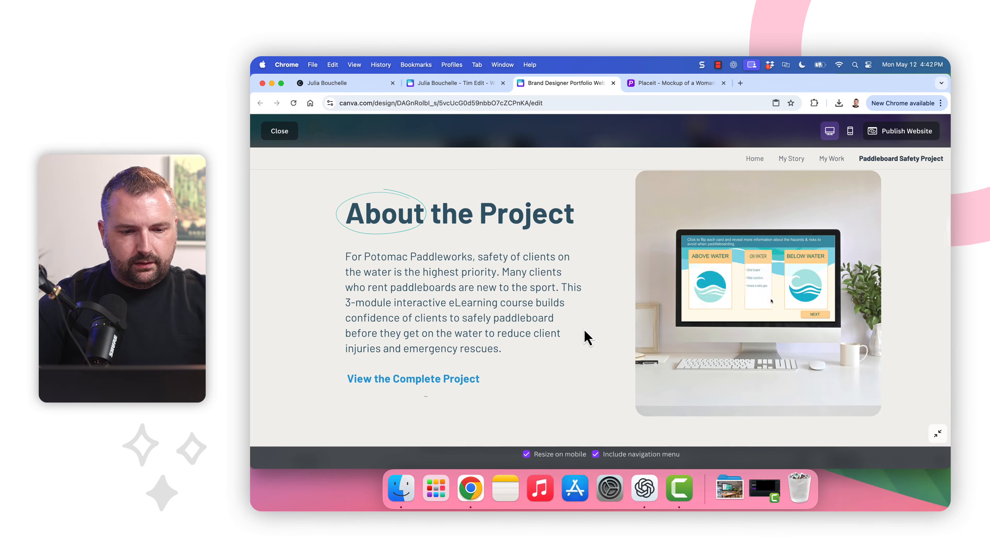
scroll(587, 336, down, 10)
scroll(587, 336, down, 8)
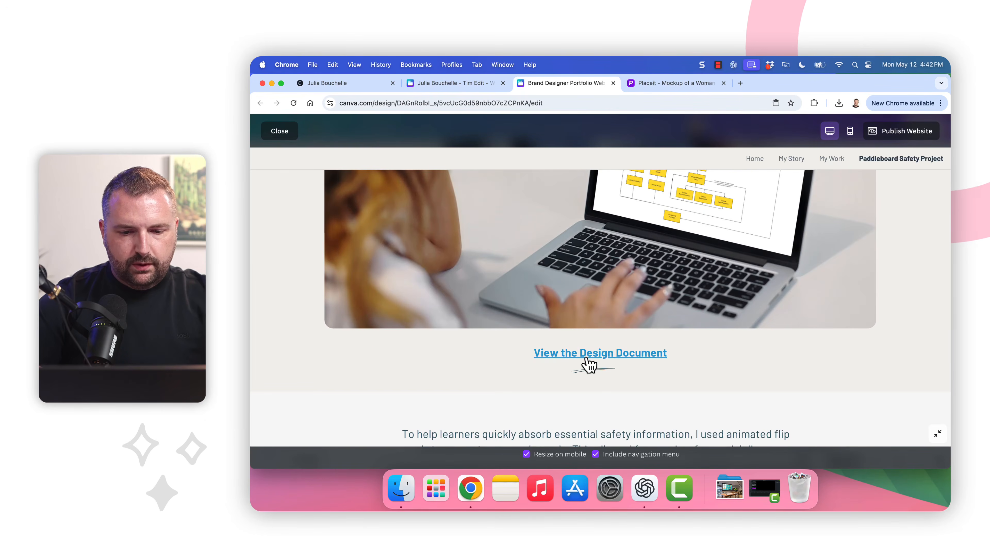
scroll(586, 361, down, 3)
scroll(617, 321, down, 3)
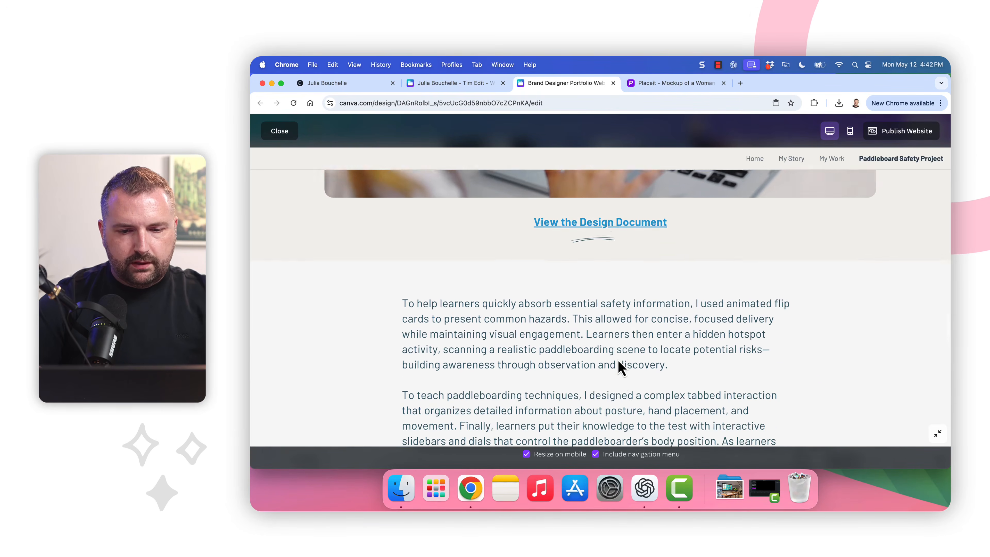
scroll(619, 363, down, 10)
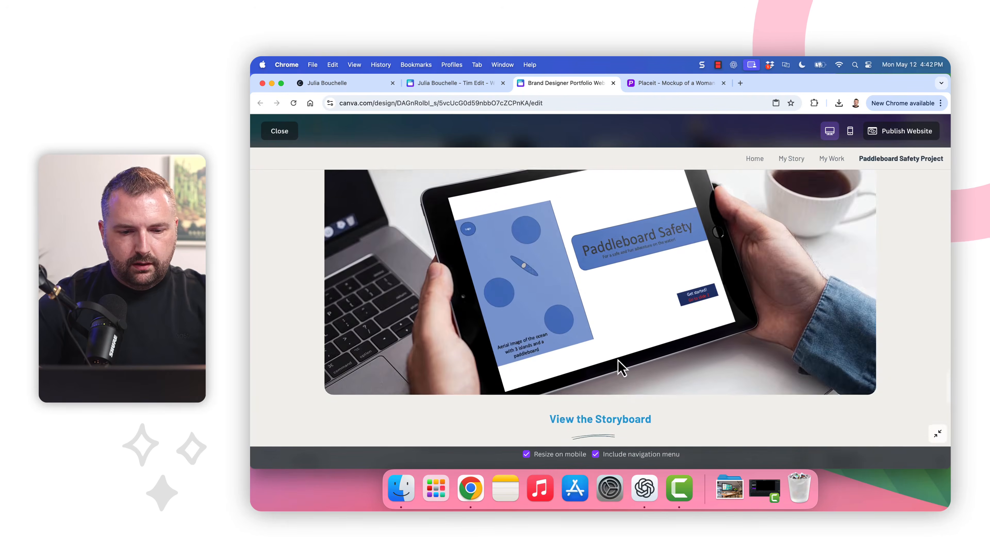
scroll(621, 368, down, 5)
scroll(621, 369, up, 2)
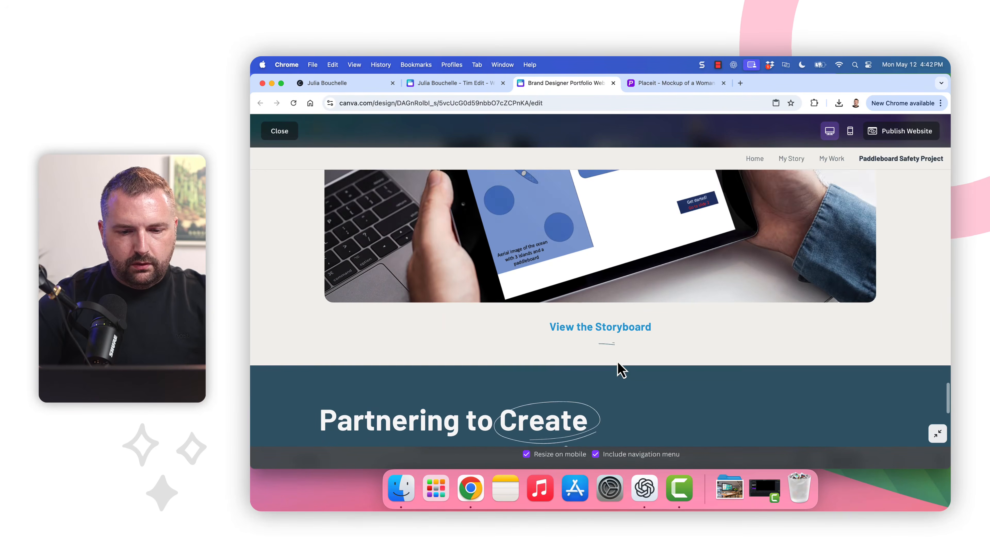
click(635, 336)
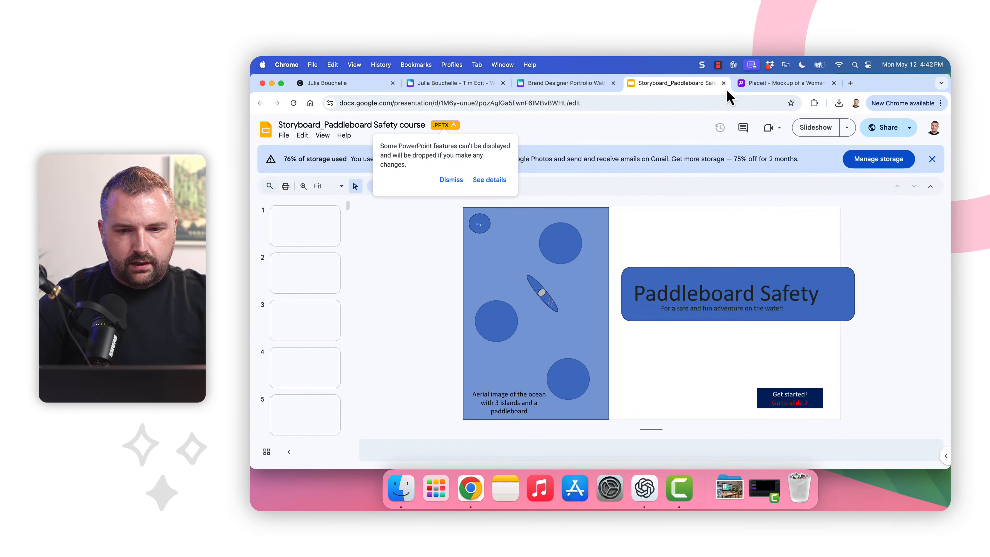
Close the storyboard Slides tab and exit the website preview back to the Canva editor
click(723, 82)
scroll(593, 273, up, 10)
scroll(589, 312, up, 15)
click(279, 131)
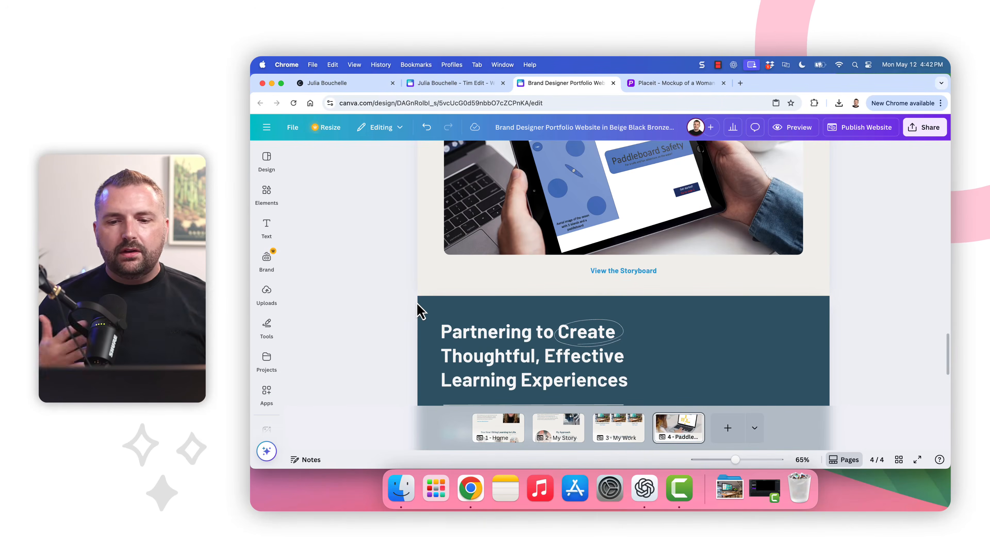
Review page 4, Paddleboard Safety, in the editor, then return to page 1, Home
scroll(417, 310, up, 10)
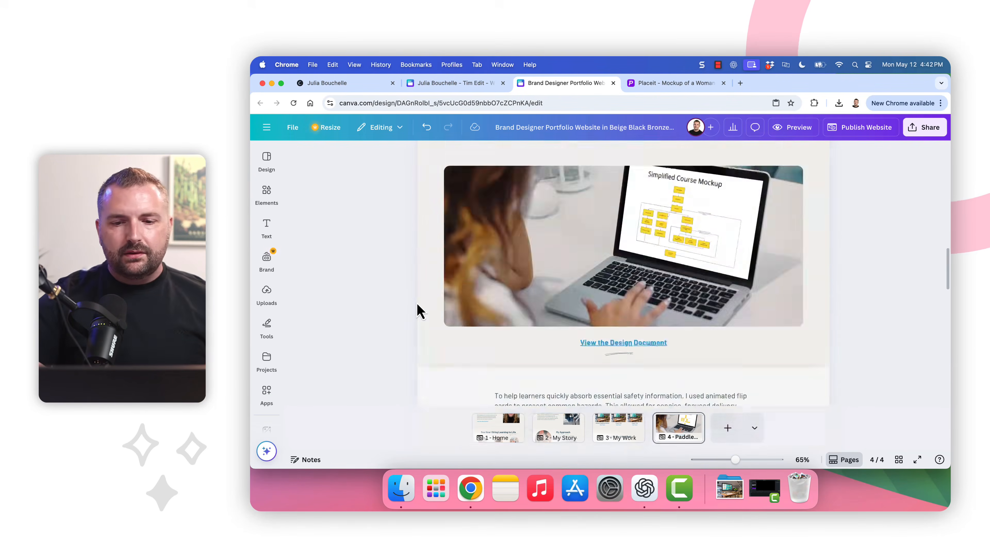
click(473, 419)
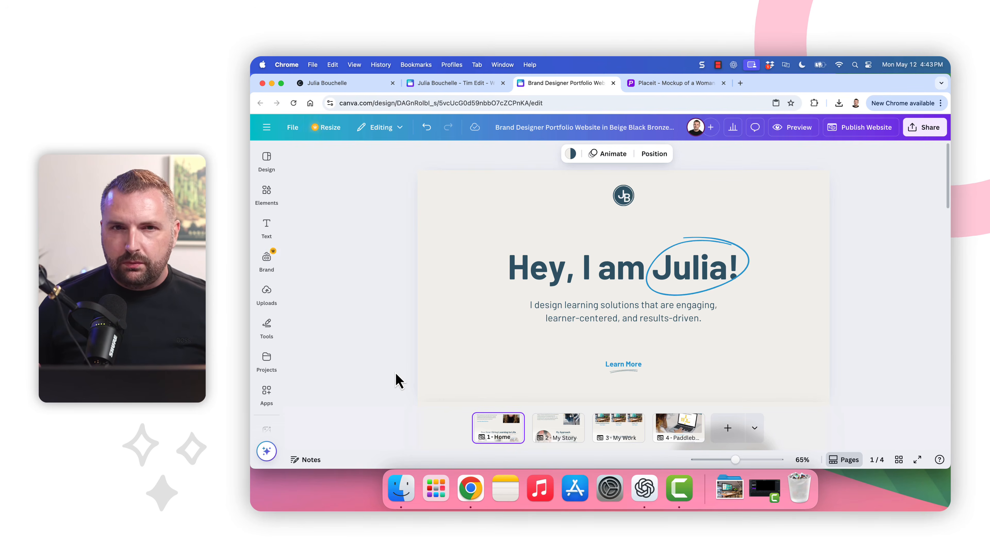
click(676, 426)
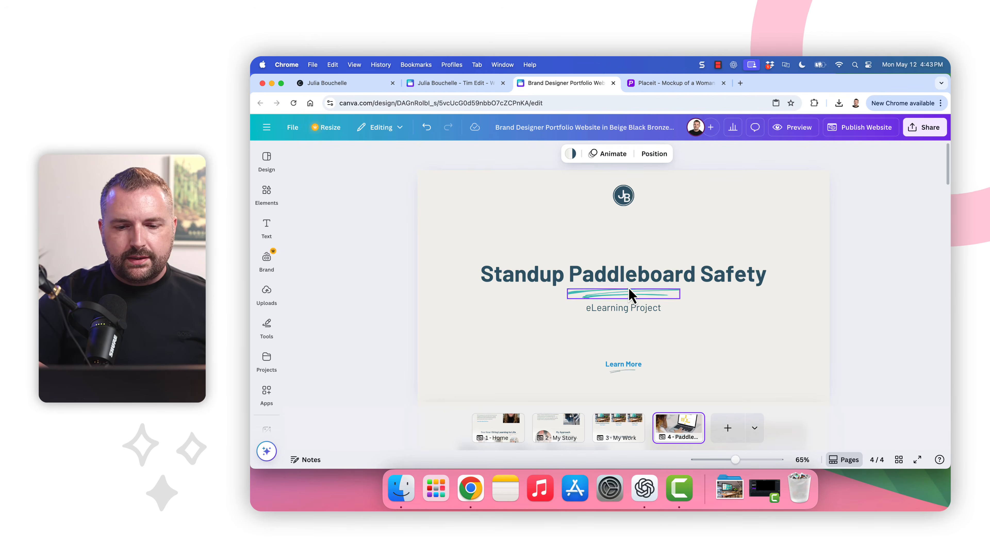
scroll(632, 294, down, 5)
scroll(631, 294, down, 10)
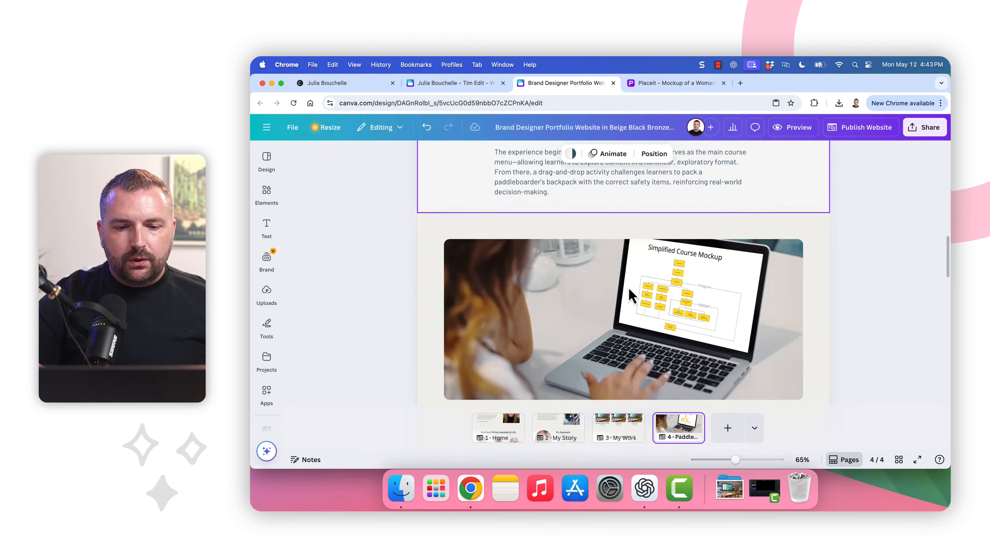
scroll(631, 294, down, 10)
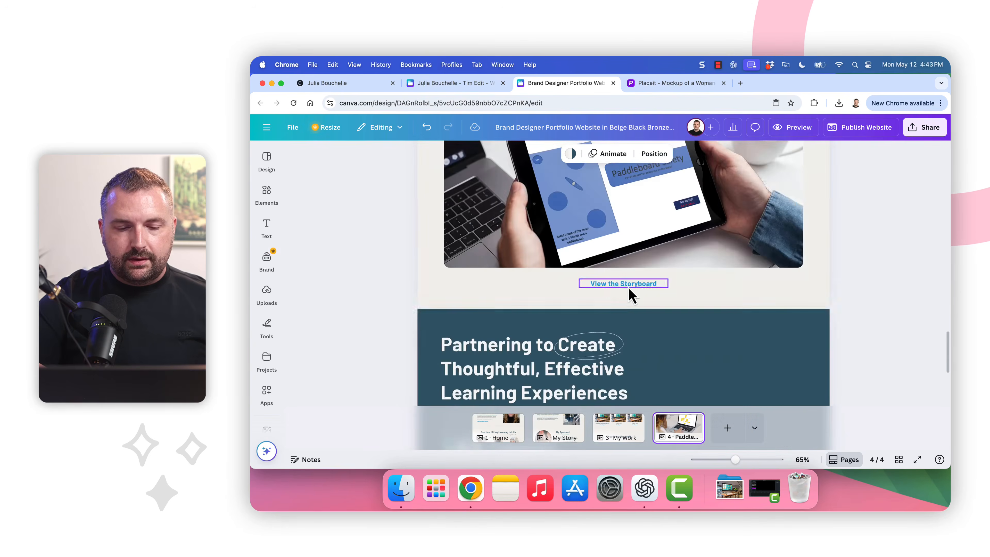
scroll(630, 296, up, 20)
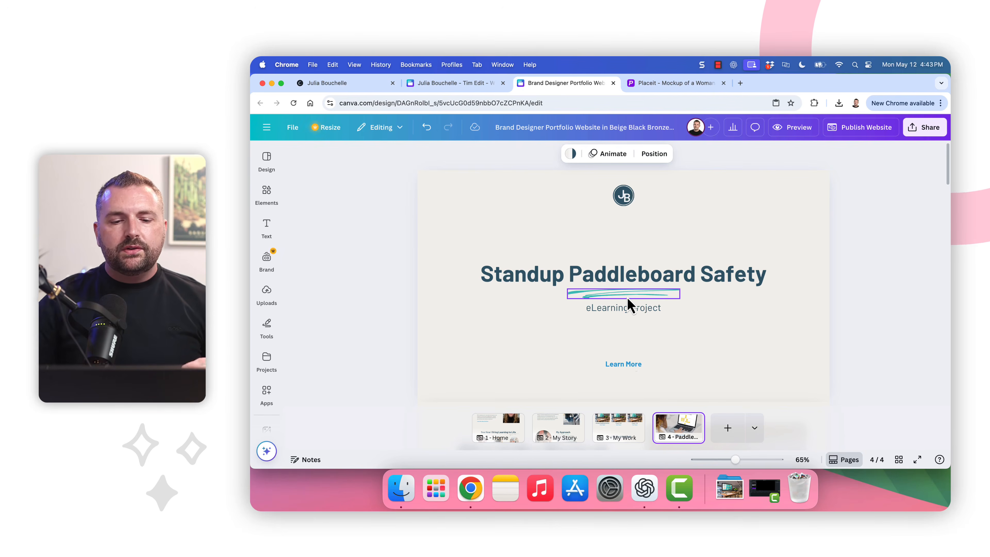
click(489, 431)
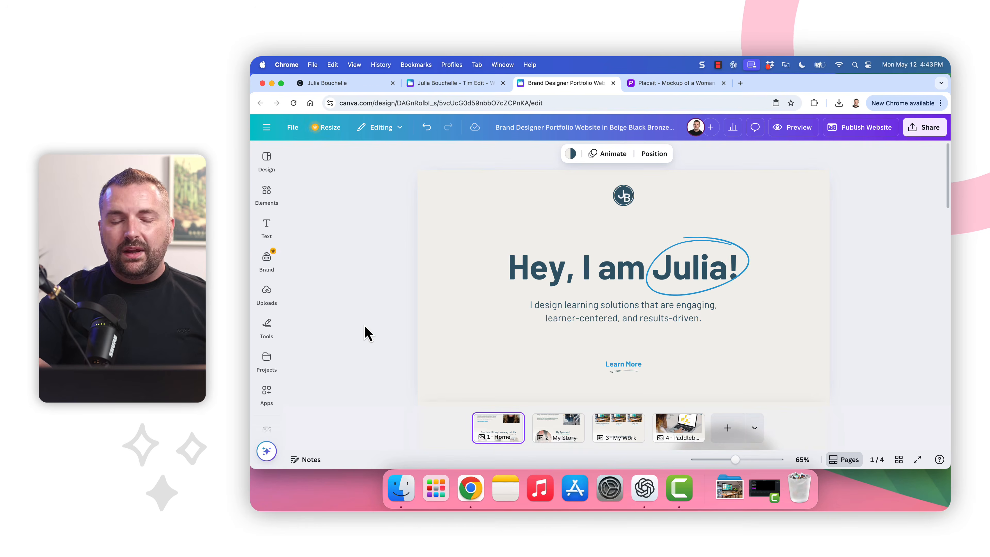